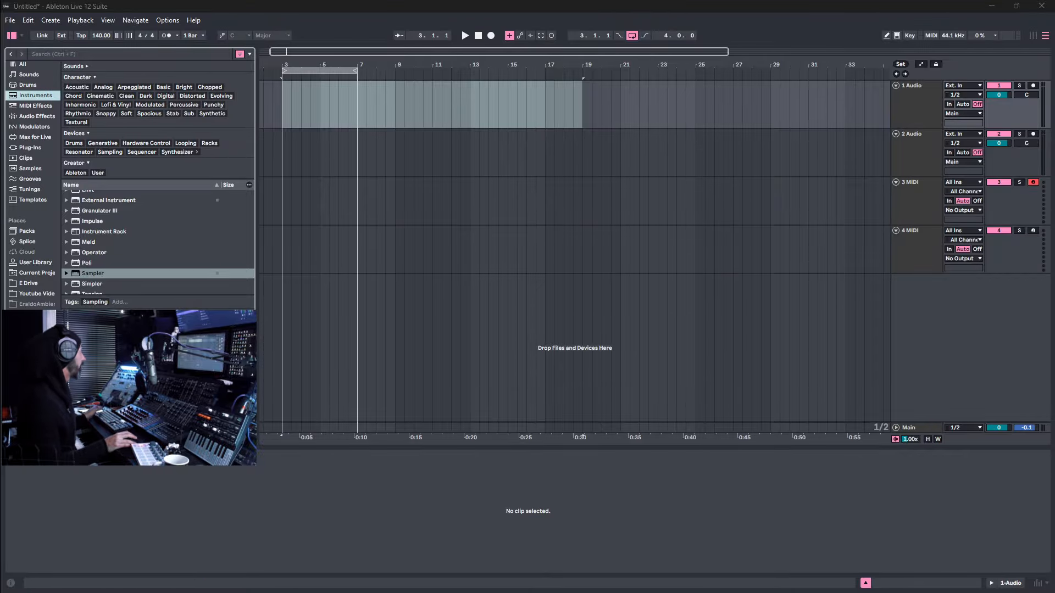
Load a Sampler instrument onto the third track, the first MIDI track.
{"action": "left_click", "coordinate": [280, 201]}
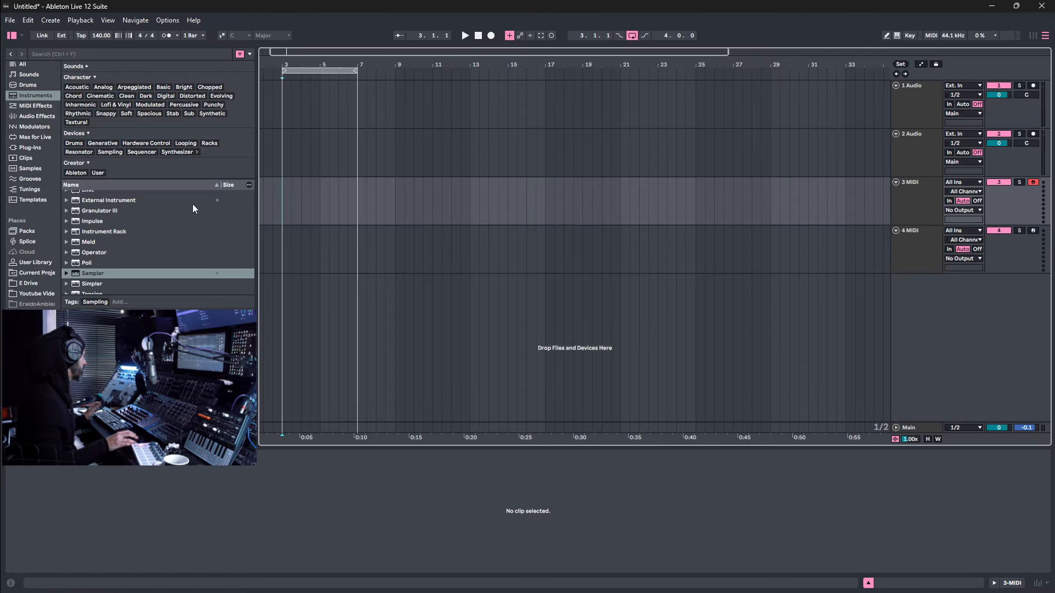
{"action": "left_click_drag", "start_coordinate": [100, 272], "coordinate": [305, 214]}
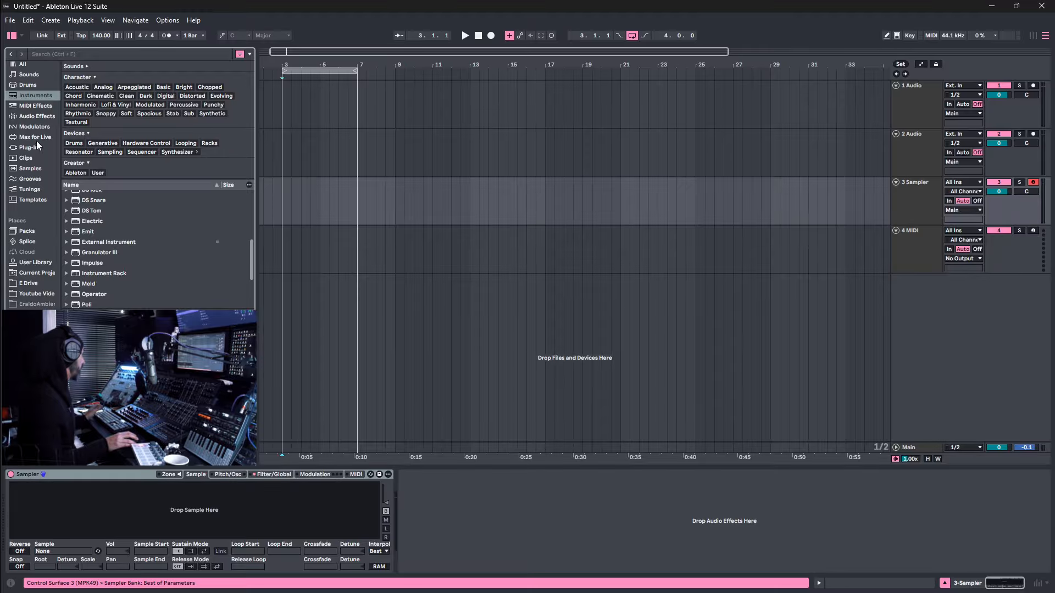
Audition the hi-hat samples and place 03_Hi_Hat_HlfTm5_140bpm.aiff on the first audio track at bar 3.
{"action": "left_click", "coordinate": [28, 85]}
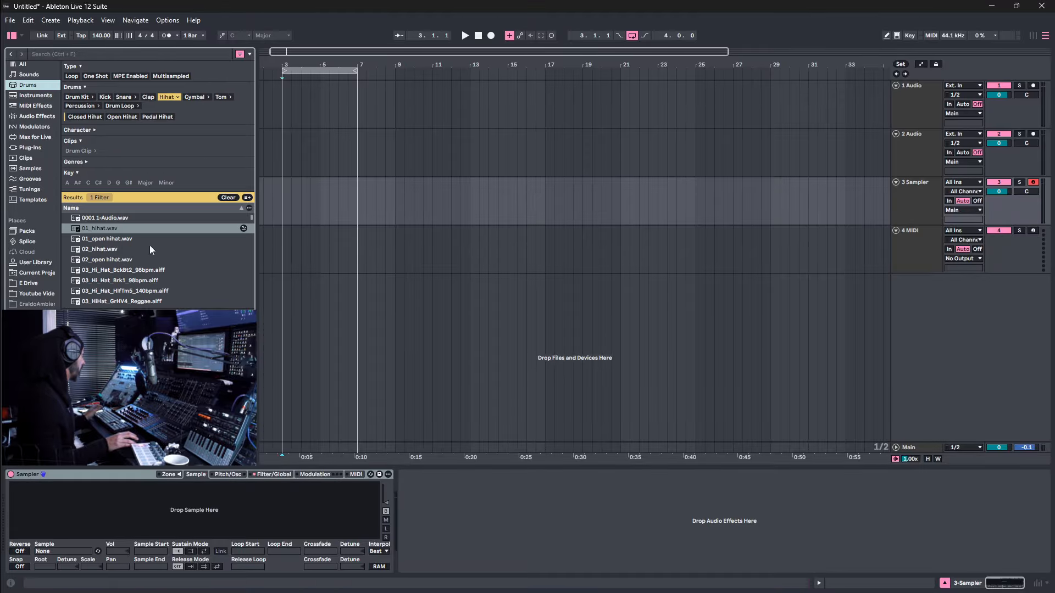
{"action": "left_click", "coordinate": [104, 250]}
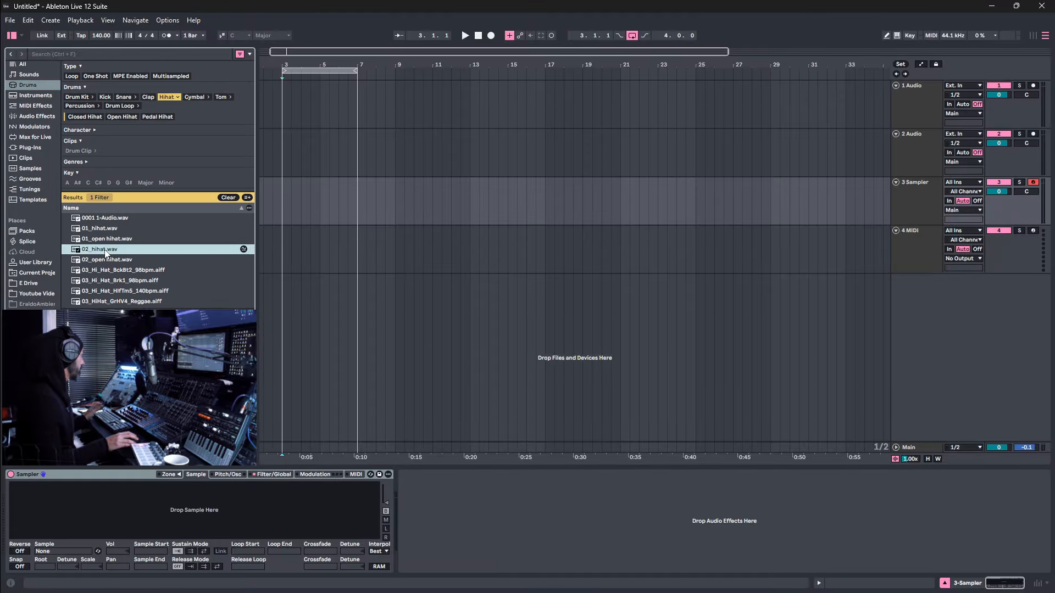
{"action": "left_click", "coordinate": [107, 264]}
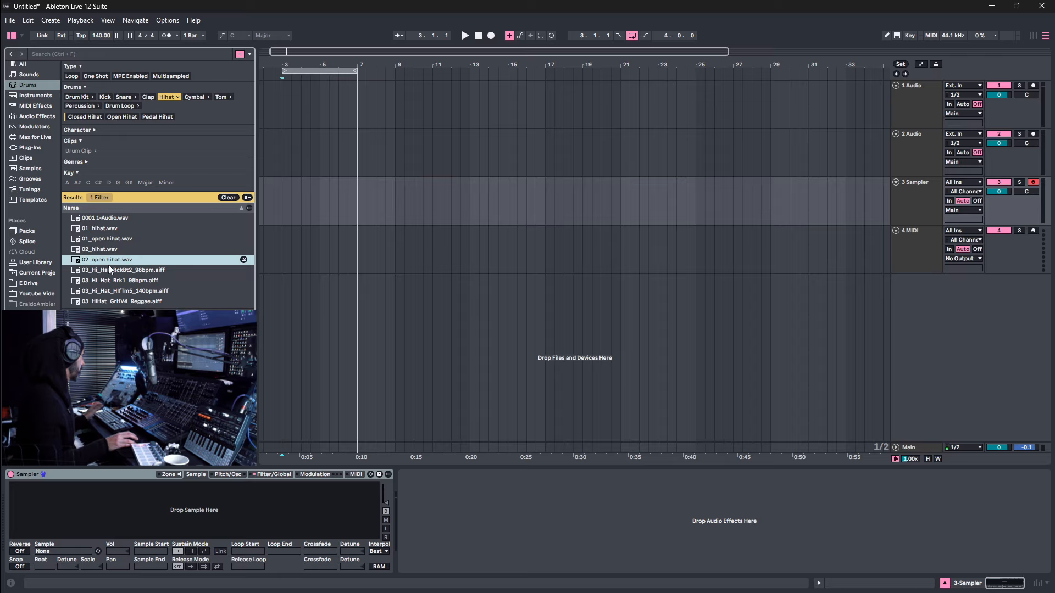
{"action": "left_click", "coordinate": [110, 271]}
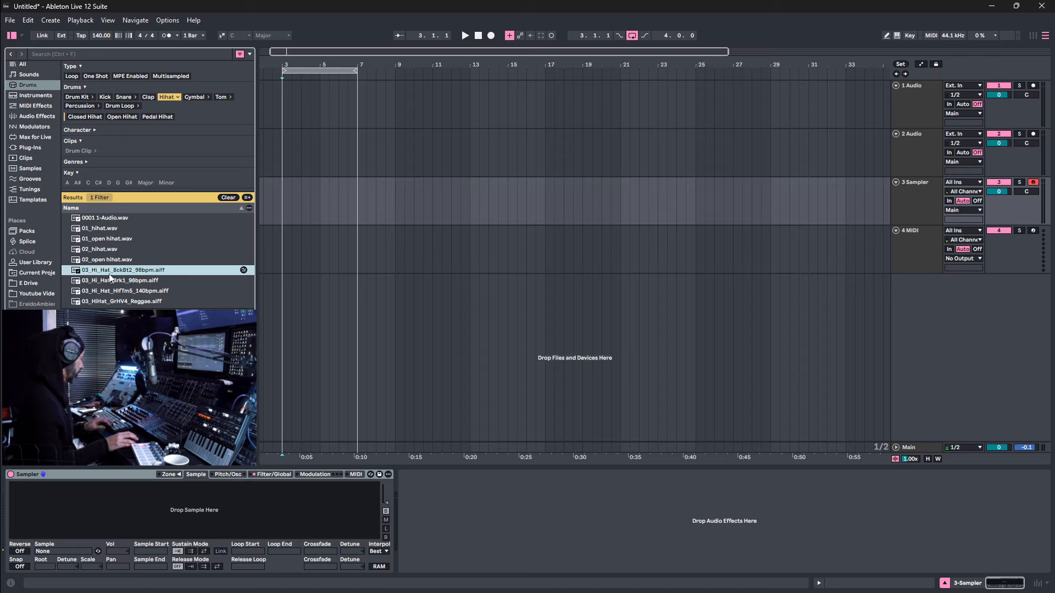
{"action": "left_click", "coordinate": [110, 277]}
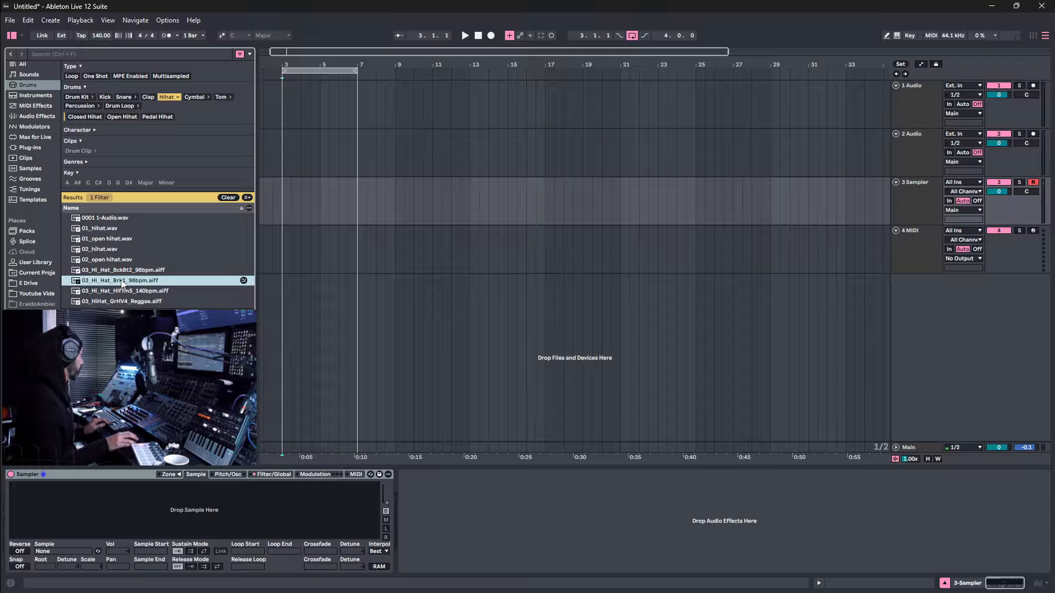
{"action": "key", "text": "Down"}
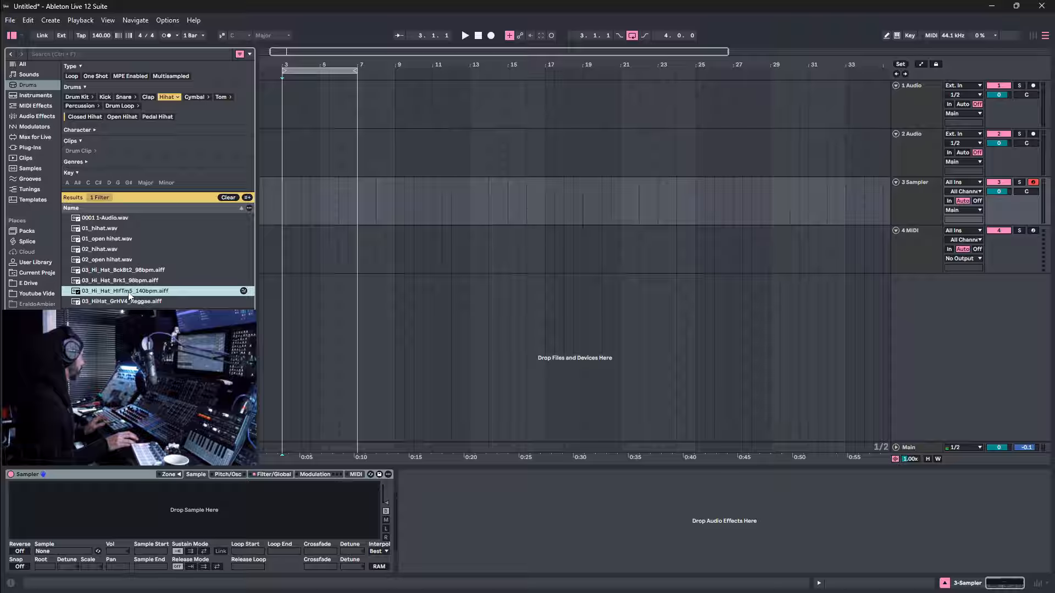
{"action": "left_click_drag", "start_coordinate": [130, 297], "coordinate": [288, 120]}
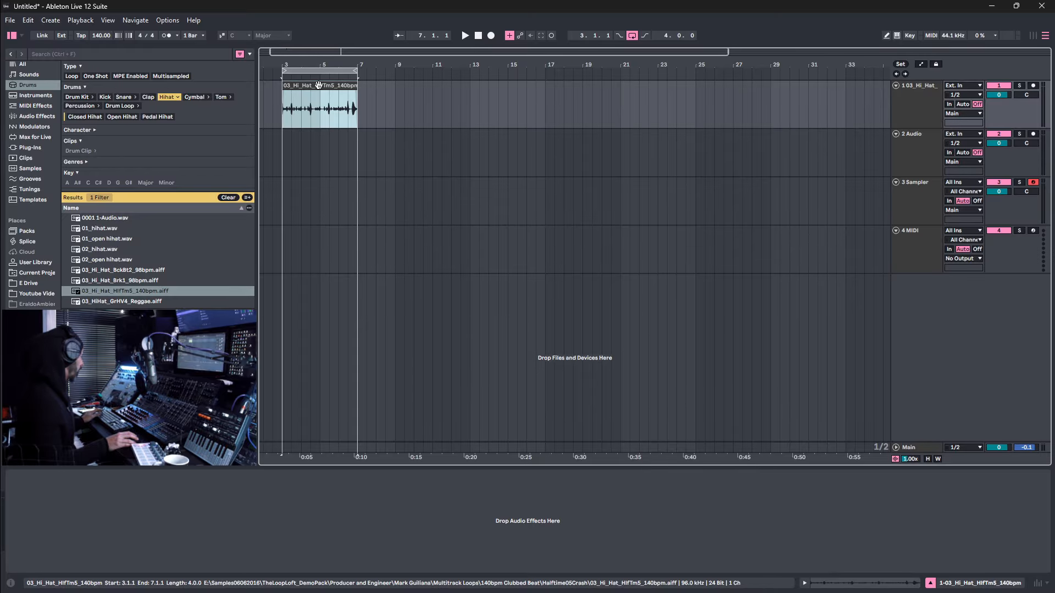
Play back the hi-hat loop on the first track briefly, stopping partway through.
{"action": "left_click", "coordinate": [913, 100]}
{"action": "key", "text": "space"}
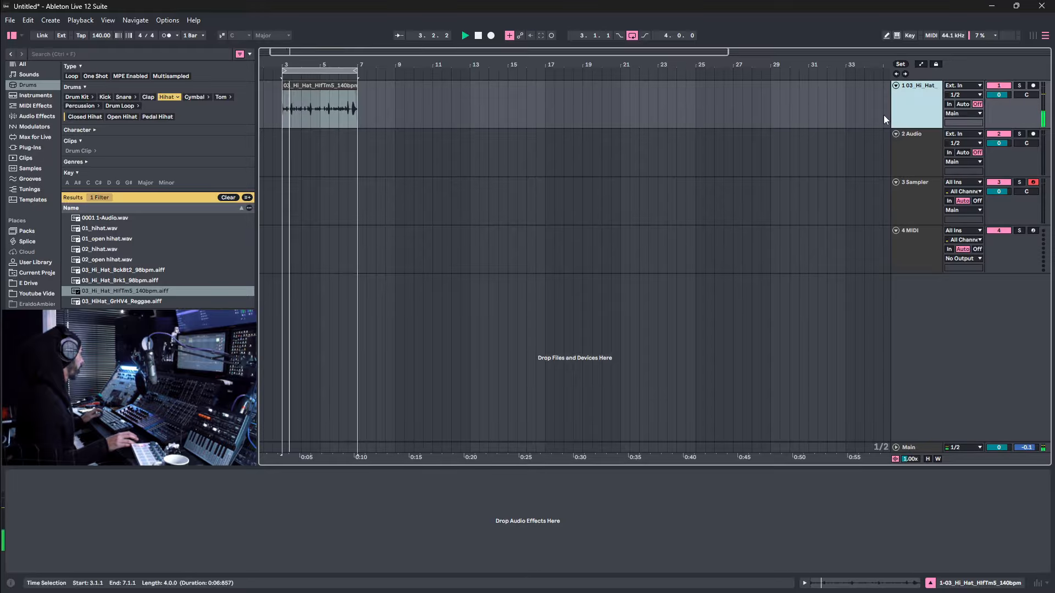
{"action": "key", "text": "space"}
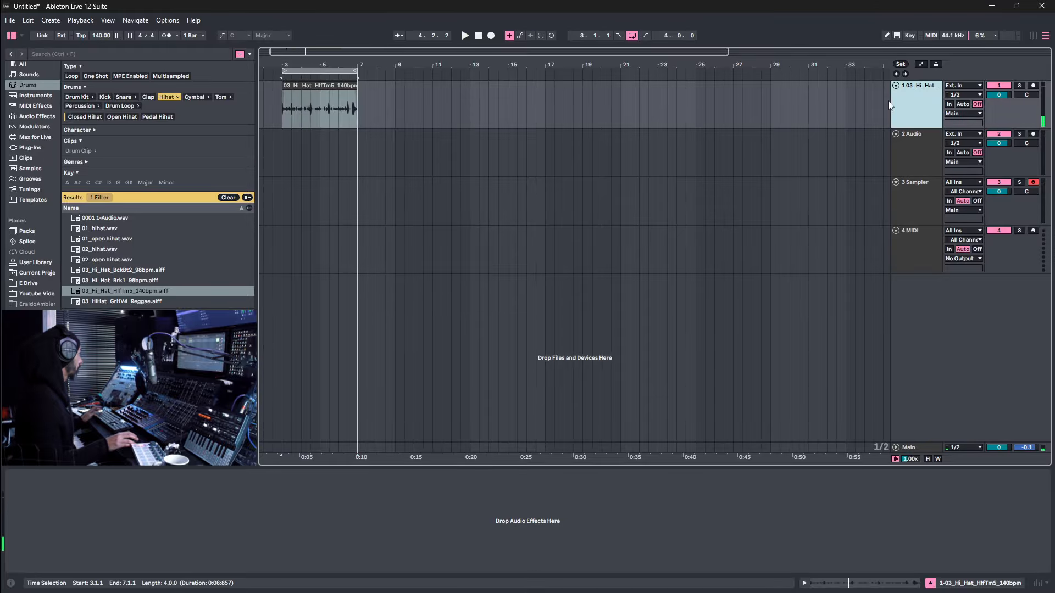
Quantize the hi-hat clip's audio in its sample view and play back the loop to check the timing.
{"action": "double_click", "coordinate": [317, 85]}
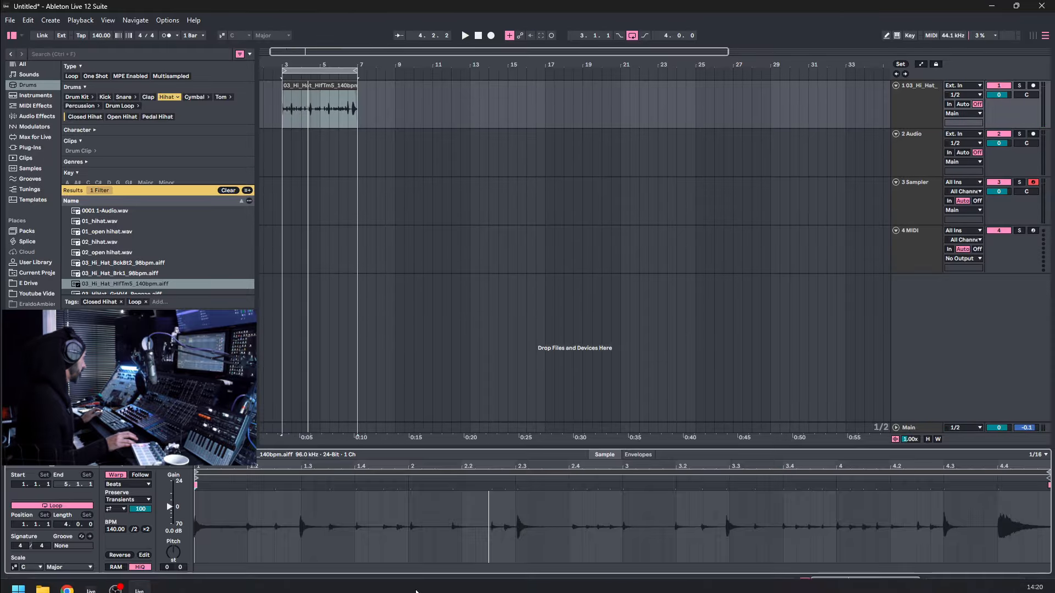
{"action": "right_click", "coordinate": [445, 506]}
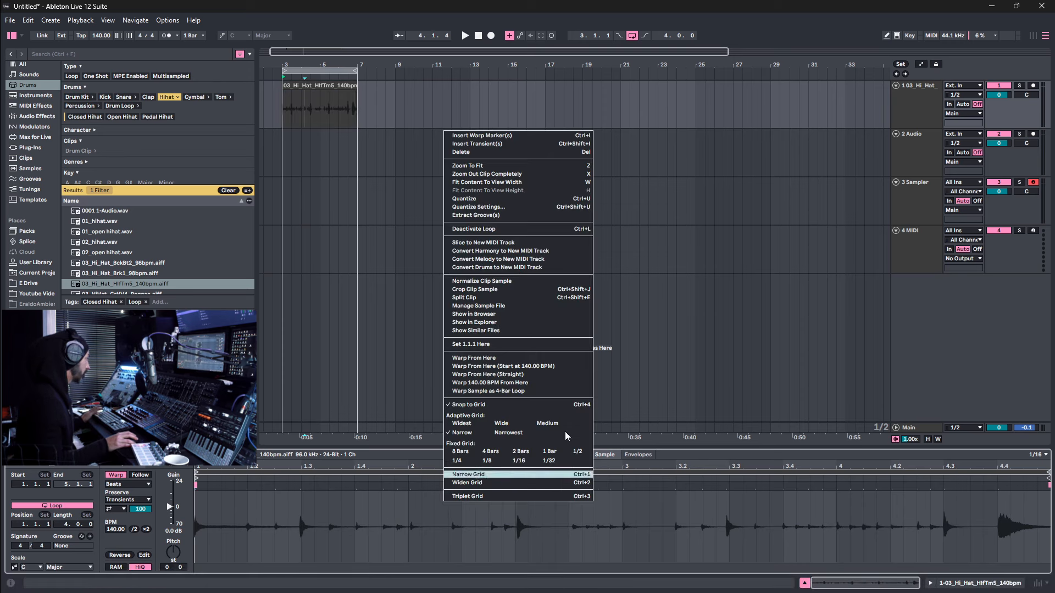
{"action": "left_click", "coordinate": [503, 200]}
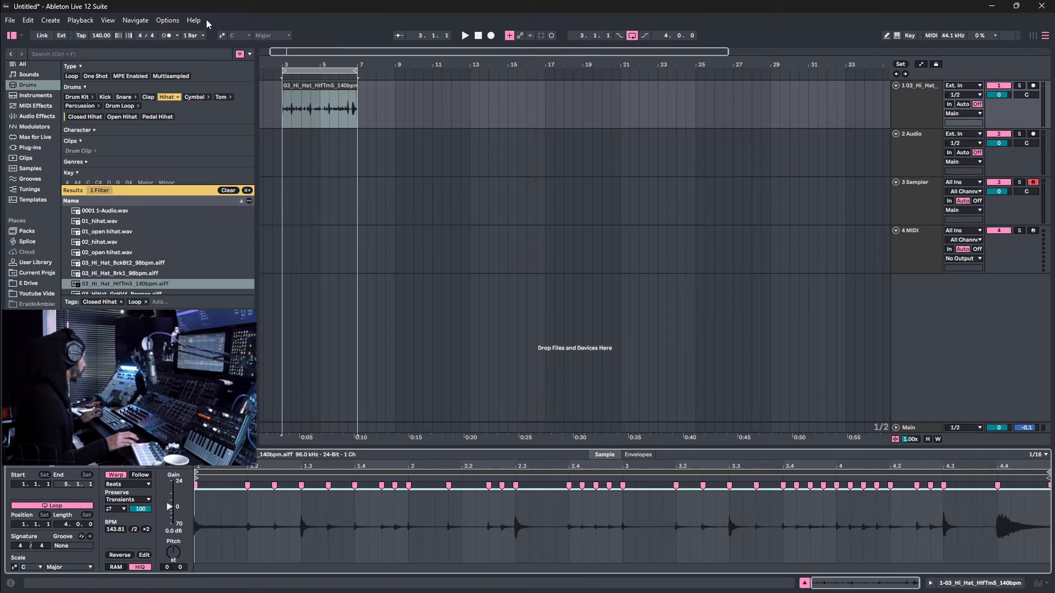
{"action": "key", "text": "space"}
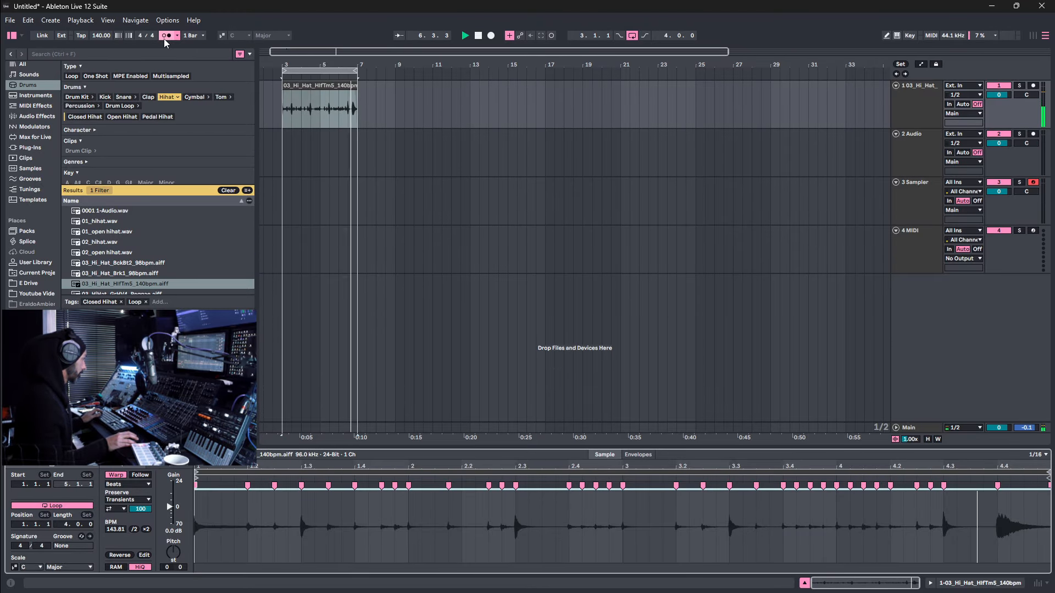
{"action": "key", "text": "space"}
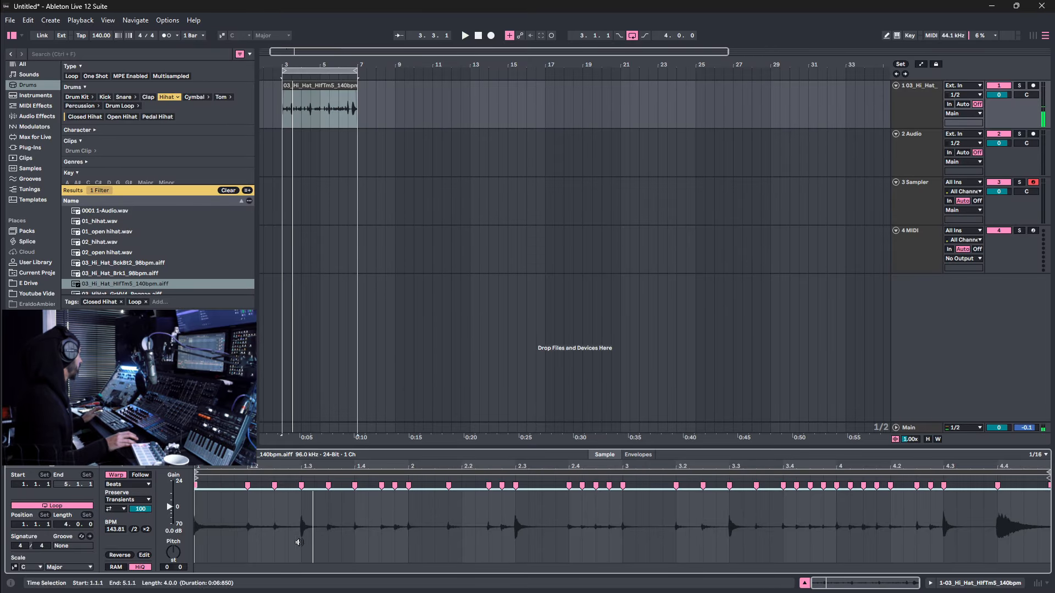
Add an Auto Filter to the hi-hat track and set it to high-pass at about 1.12 kHz with 29% resonance.
{"action": "left_click", "coordinate": [39, 117]}
{"action": "double_click", "coordinate": [99, 190]}
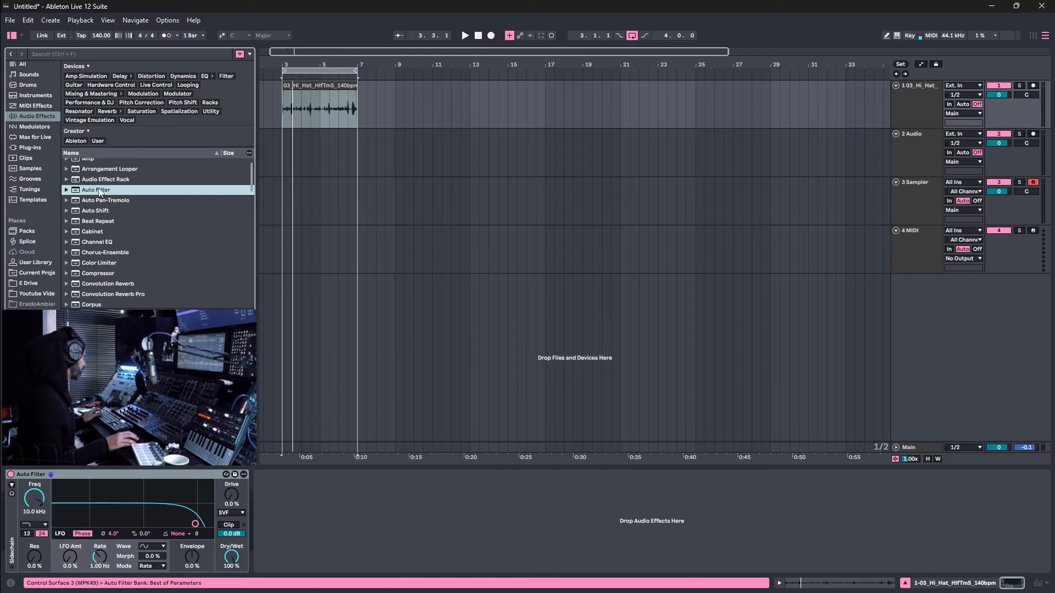
{"action": "left_click", "coordinate": [35, 524]}
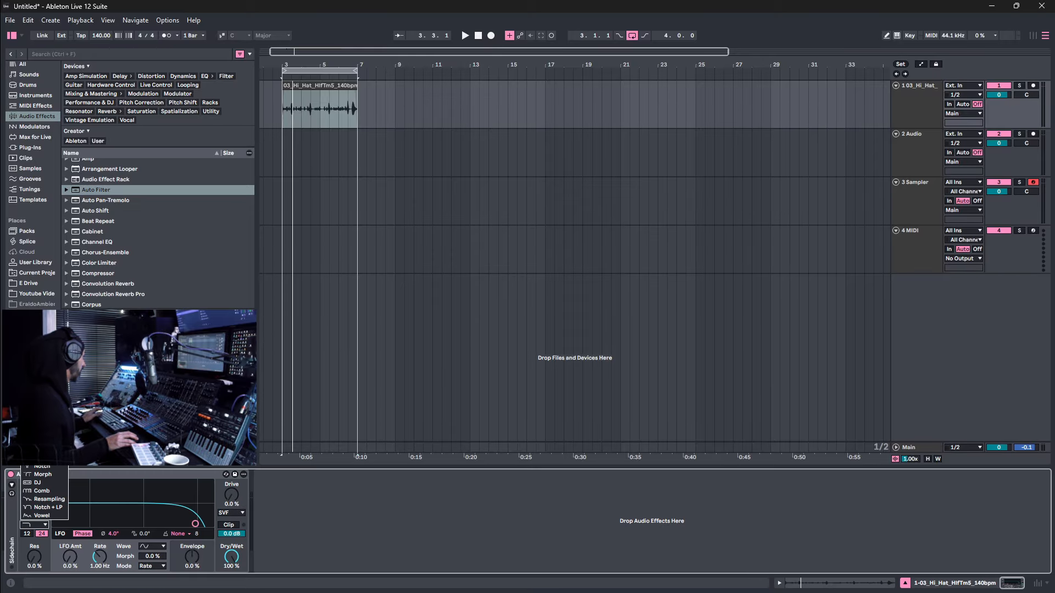
{"action": "left_click", "coordinate": [43, 450]}
{"action": "left_click_drag", "start_coordinate": [195, 524], "coordinate": [146, 511]}
Raise the Auto Filter's drive to about 14% while the hi-hat loop plays.
{"action": "key", "text": "space"}
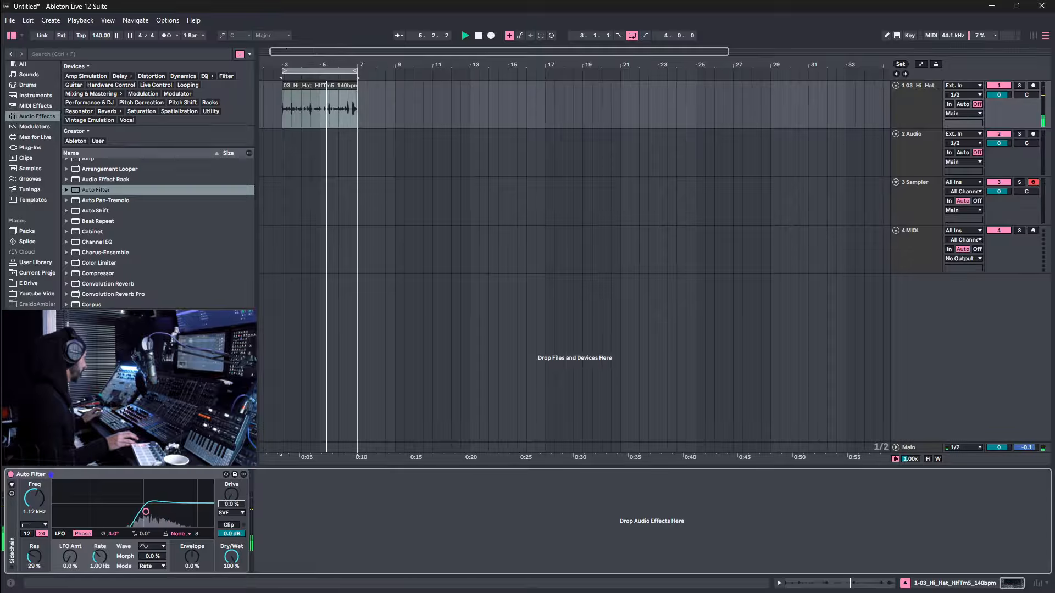
{"action": "left_click", "coordinate": [232, 504]}
{"action": "type", "text": "12"}
{"action": "key", "text": "Return"}
{"action": "key", "text": "Tab"}
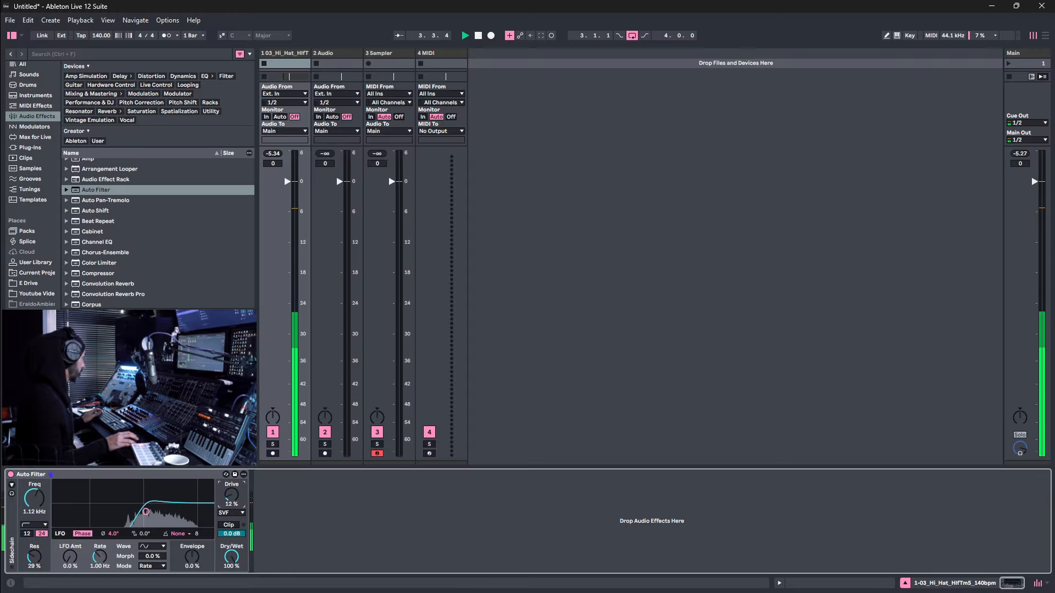
{"action": "key", "text": "Tab"}
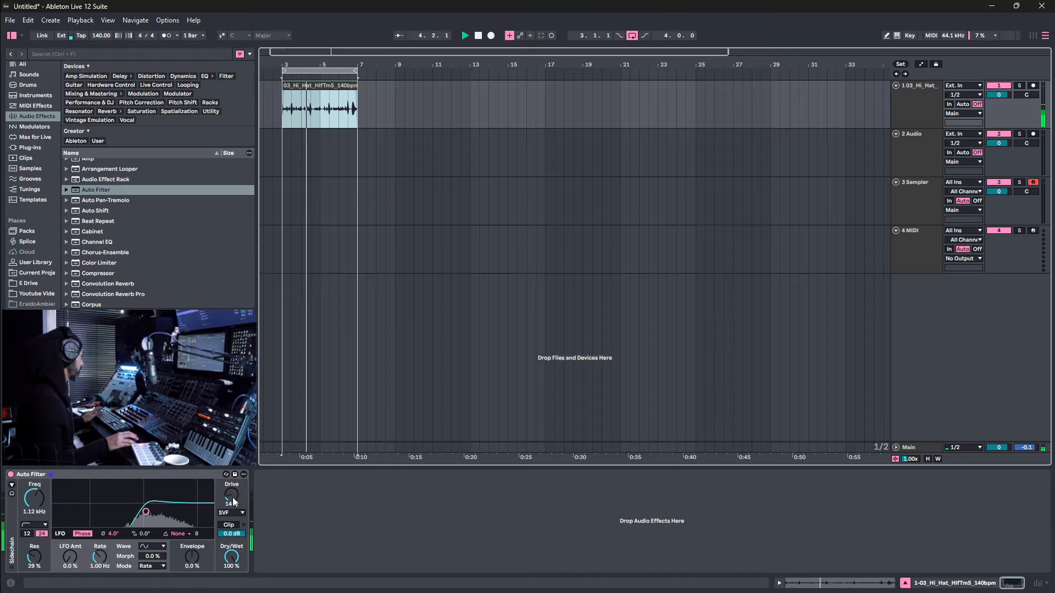
Open the hi-hat clip's sample view and listen to the filtered loop.
{"action": "double_click", "coordinate": [313, 85]}
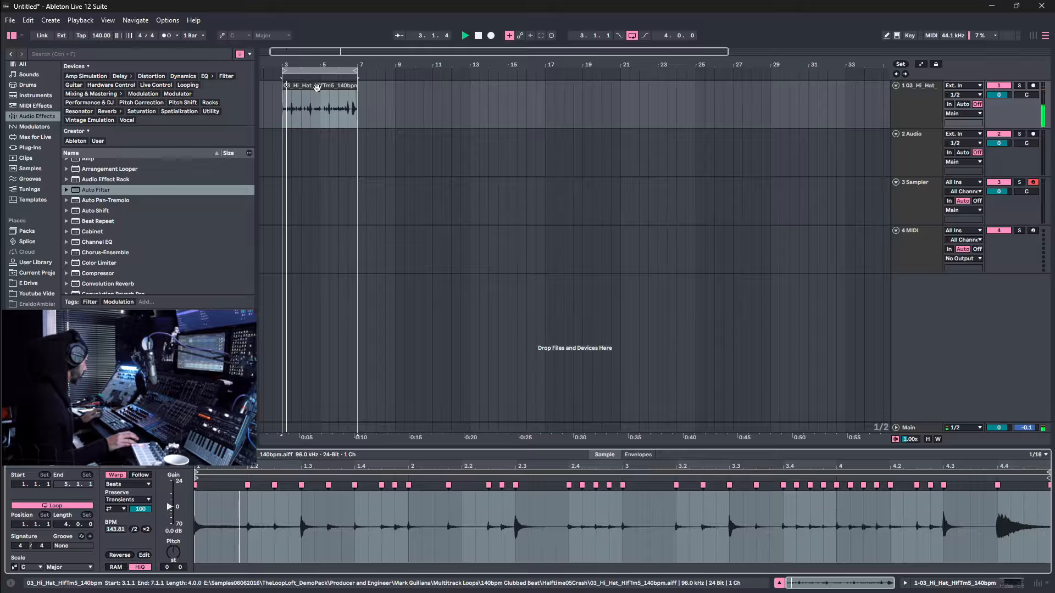
{"action": "key", "text": "space"}
{"action": "key", "text": "space"}
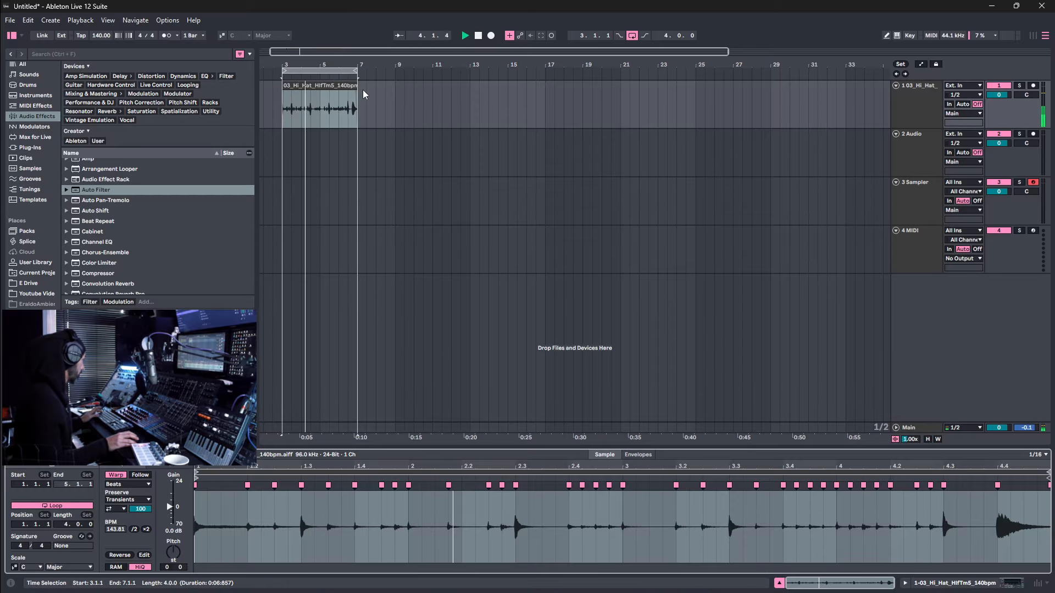
{"action": "key", "text": "space"}
{"action": "key", "text": "space"}
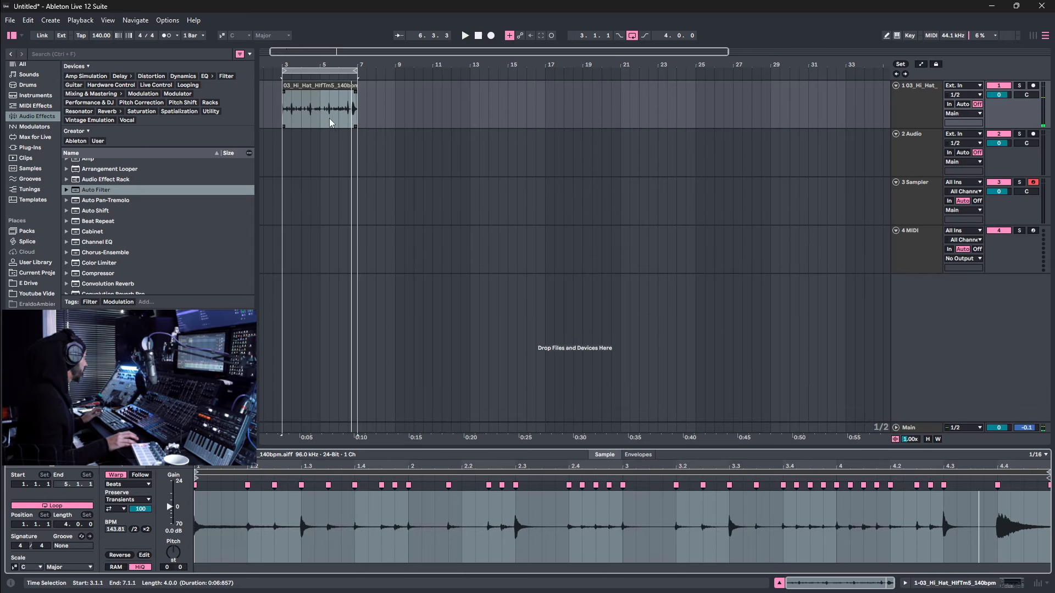
Keep only the hi-hat clip's bar starting at bar 5, place it at bar 3, and repeat it to fill the four-bar loop.
{"action": "left_click_drag", "start_coordinate": [319, 118], "coordinate": [347, 91]}
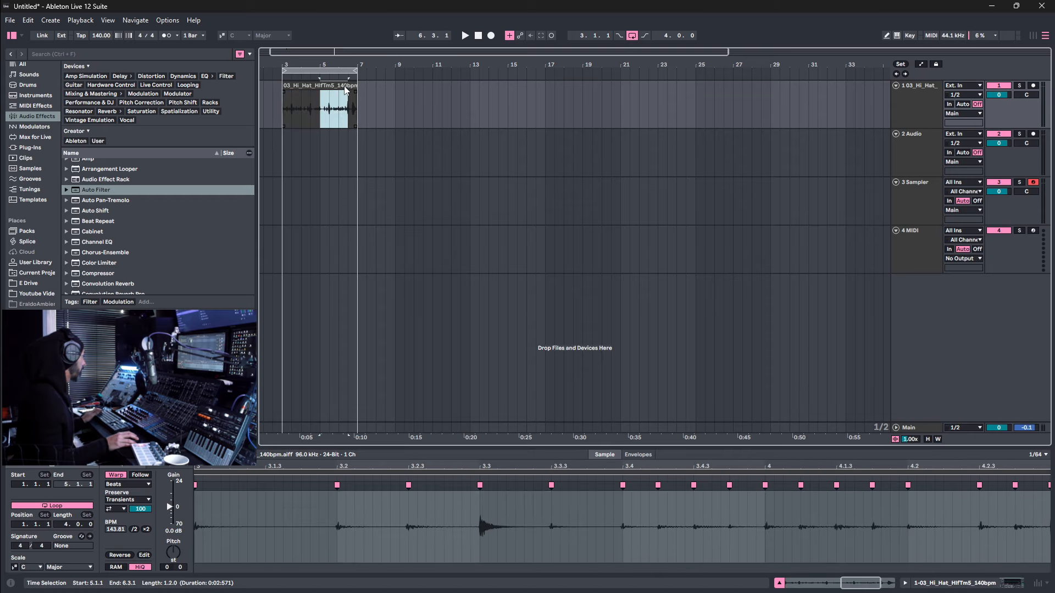
{"action": "left_click", "coordinate": [288, 89]}
{"action": "key", "text": "ctrl+d"}
{"action": "key", "text": "ctrl+d"}
{"action": "key", "text": "ctrl+d"}
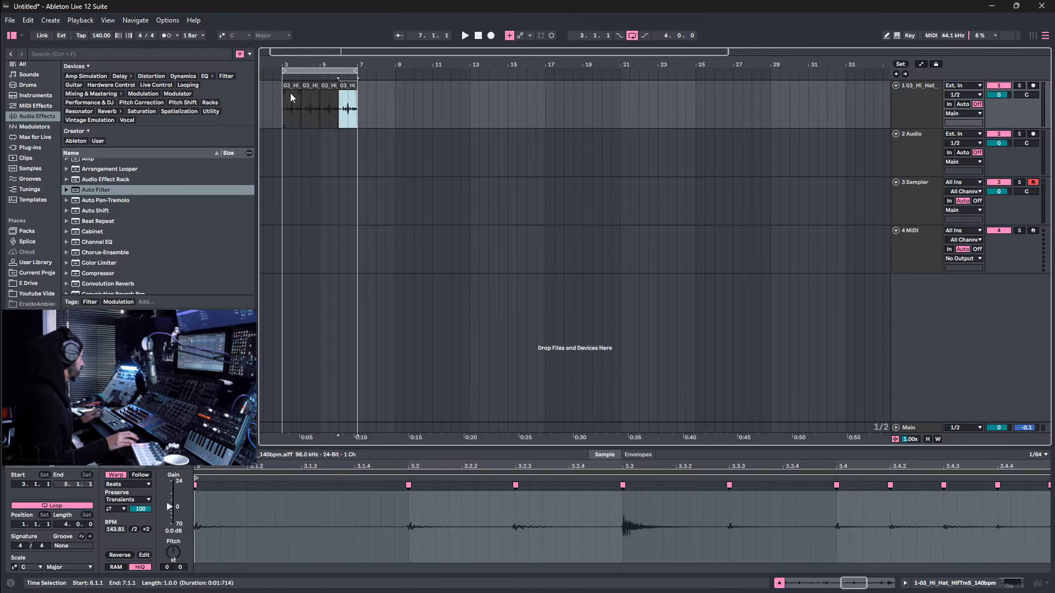
{"action": "left_click", "coordinate": [288, 86]}
{"action": "key", "text": "space"}
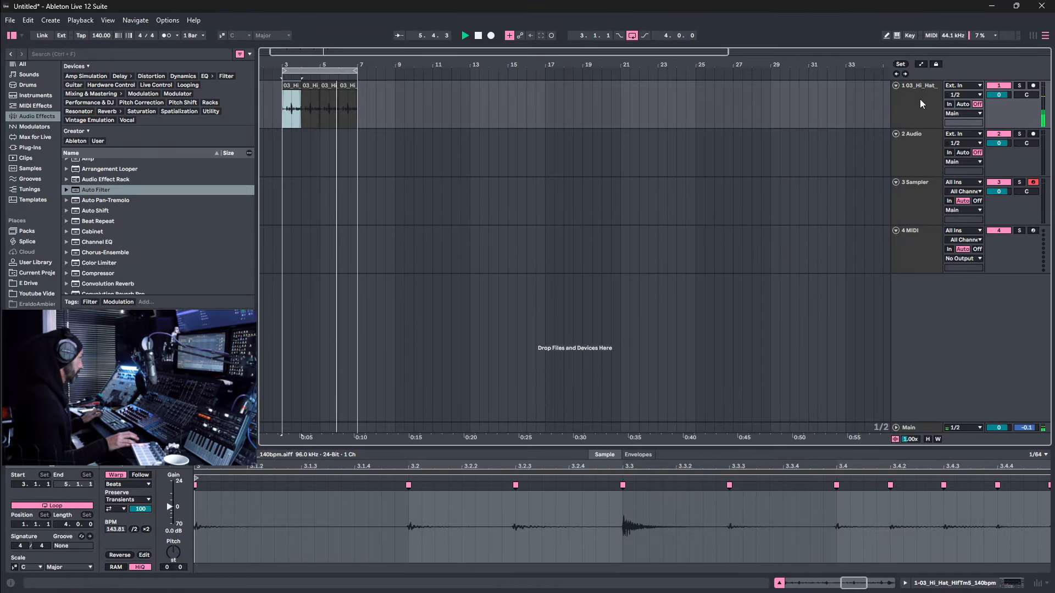
{"action": "key", "text": "space"}
Consolidate the four one-bar hi-hat clips from bar 3 to bar 7 into a single clip.
{"action": "left_click", "coordinate": [343, 76]}
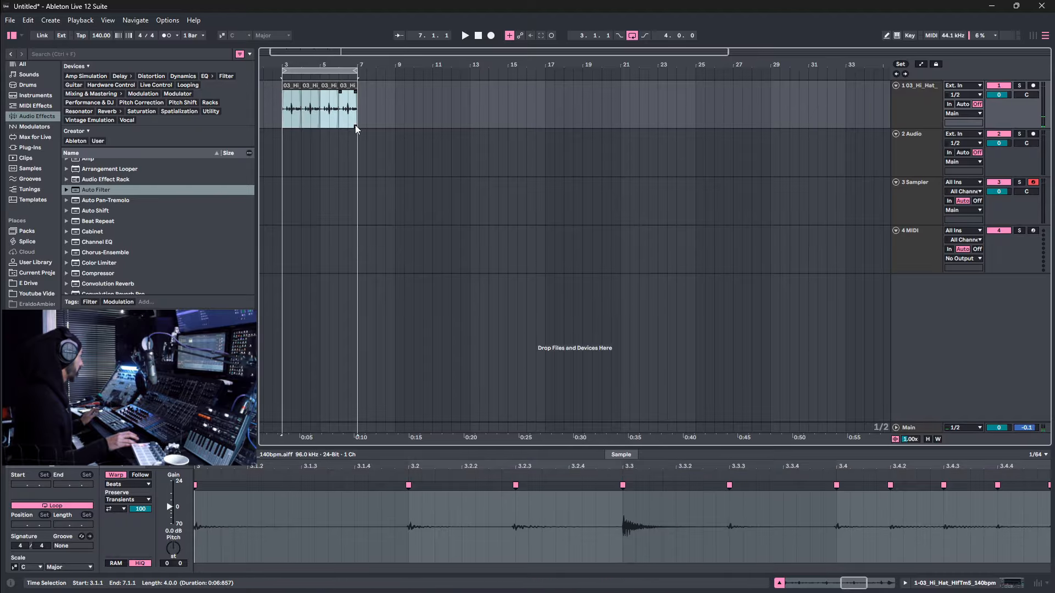
{"action": "right_click", "coordinate": [345, 85]}
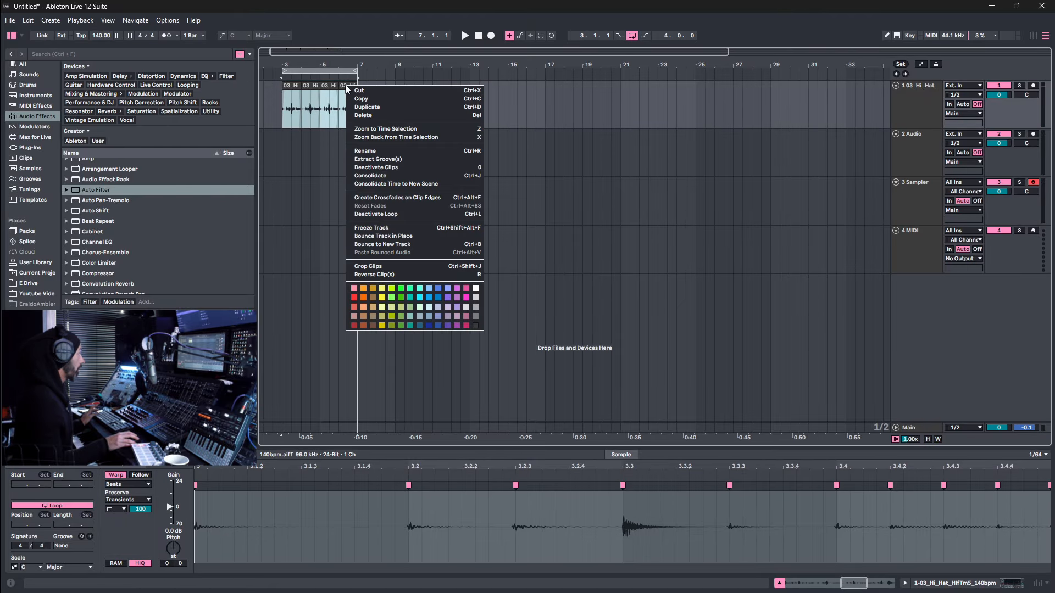
{"action": "left_click", "coordinate": [383, 176]}
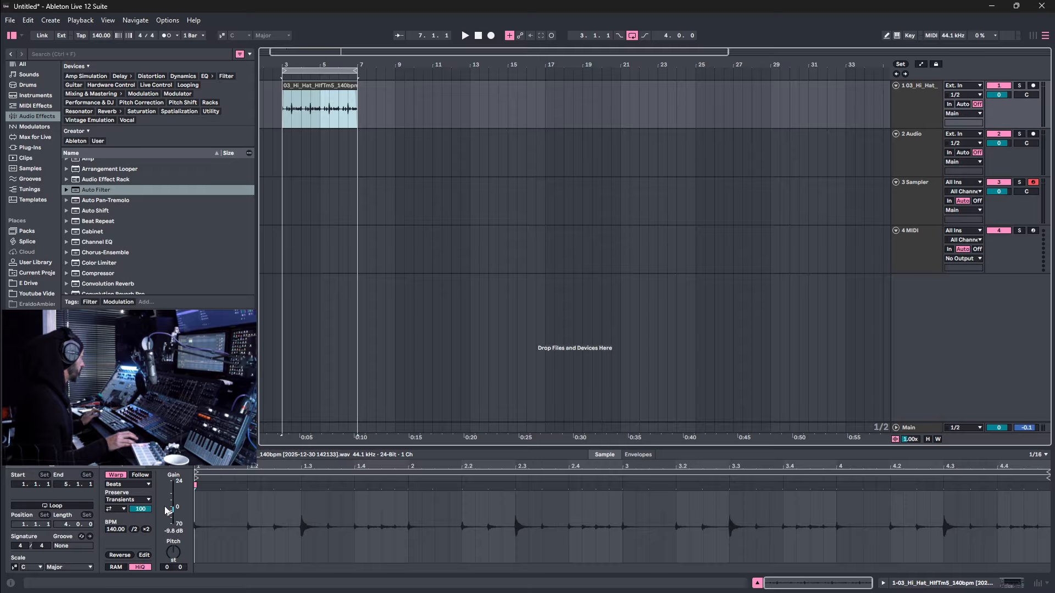
Set the consolidated hi-hat clip's gain to -3.5 dB while listening to the loop.
{"action": "left_click_drag", "start_coordinate": [169, 515], "coordinate": [169, 517]}
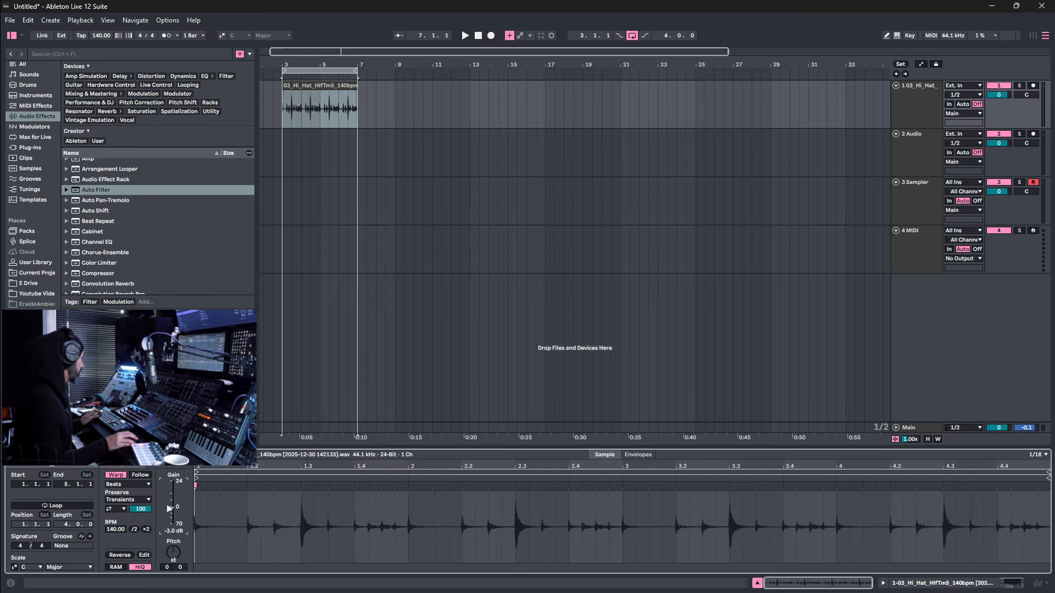
{"action": "key", "text": "space"}
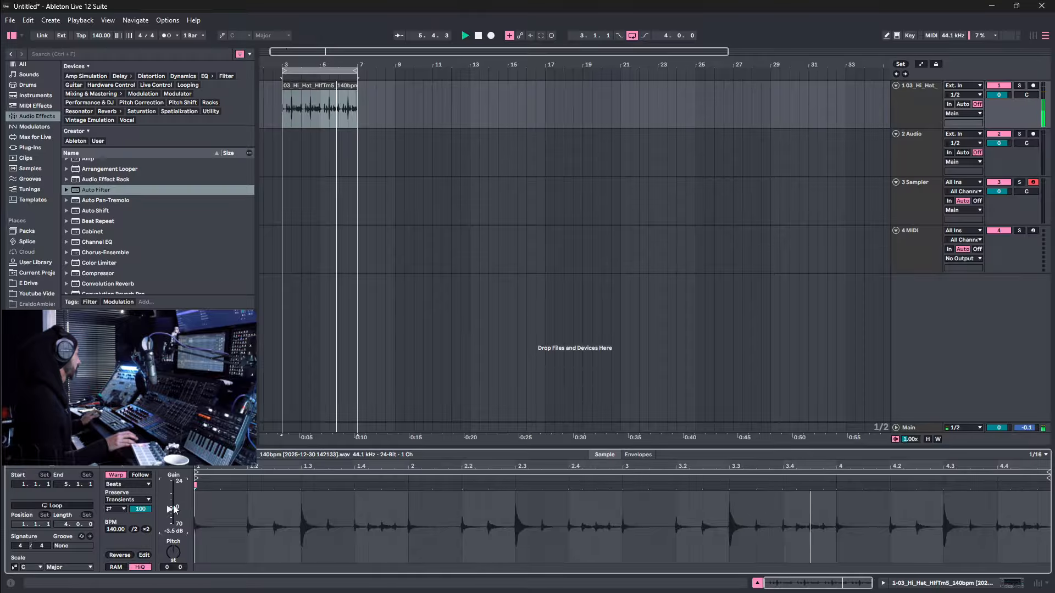
{"action": "key", "text": "space"}
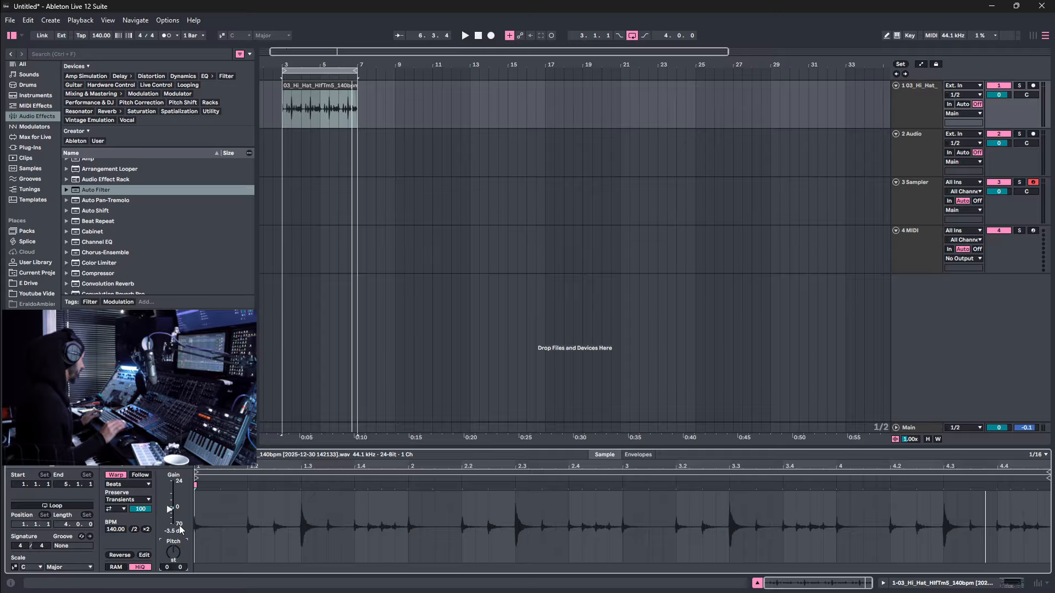
Transpose the consolidated hi-hat clip up 6 semitones and set its warp mode to Complex while listening to the loop.
{"action": "key", "text": "space"}
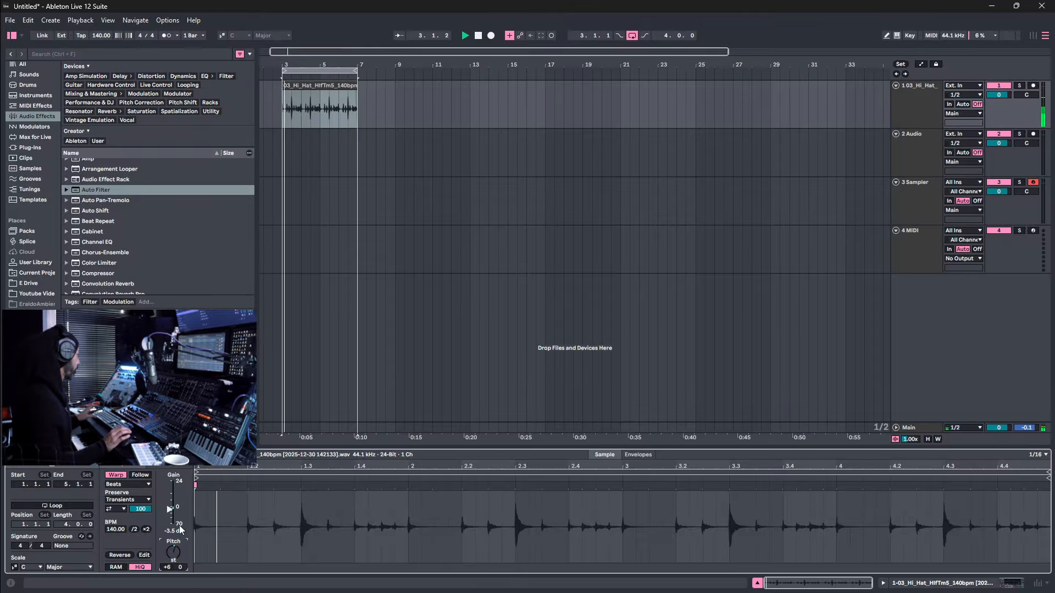
{"action": "left_click", "coordinate": [133, 484]}
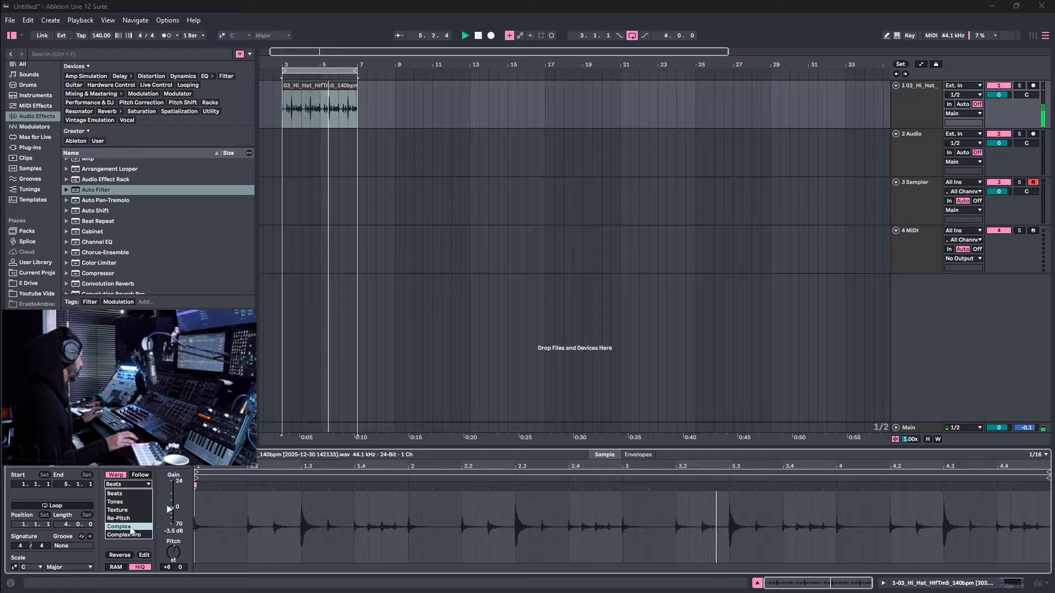
{"action": "left_click", "coordinate": [128, 527]}
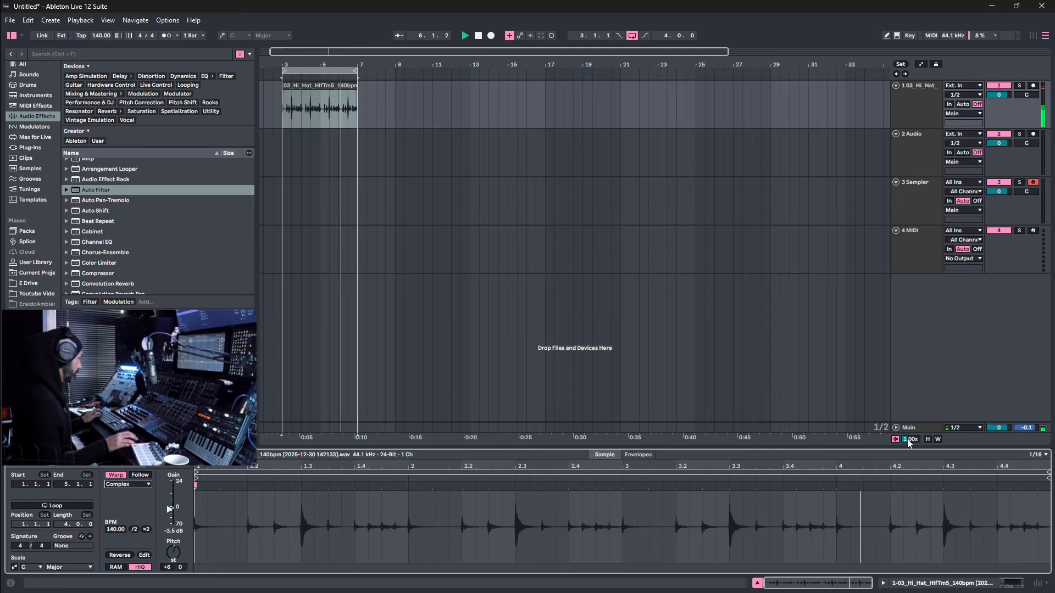
{"action": "key", "text": "space"}
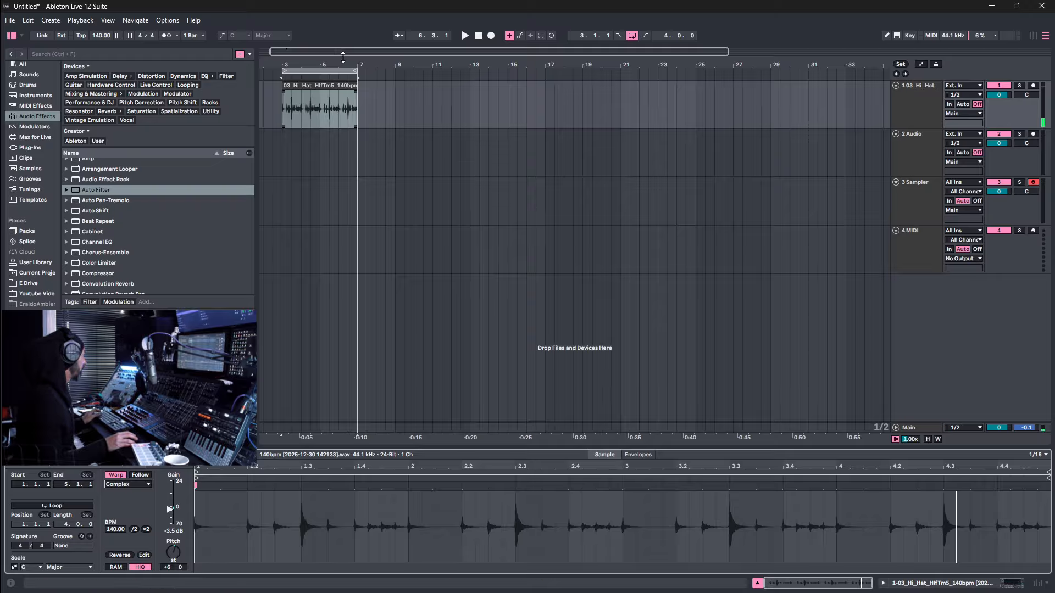
Delete the hi-hat audio in the fourth beat of bar 6 and of bar 4, and listen to the loop.
{"action": "left_click_drag", "start_coordinate": [353, 63], "coordinate": [439, 106]}
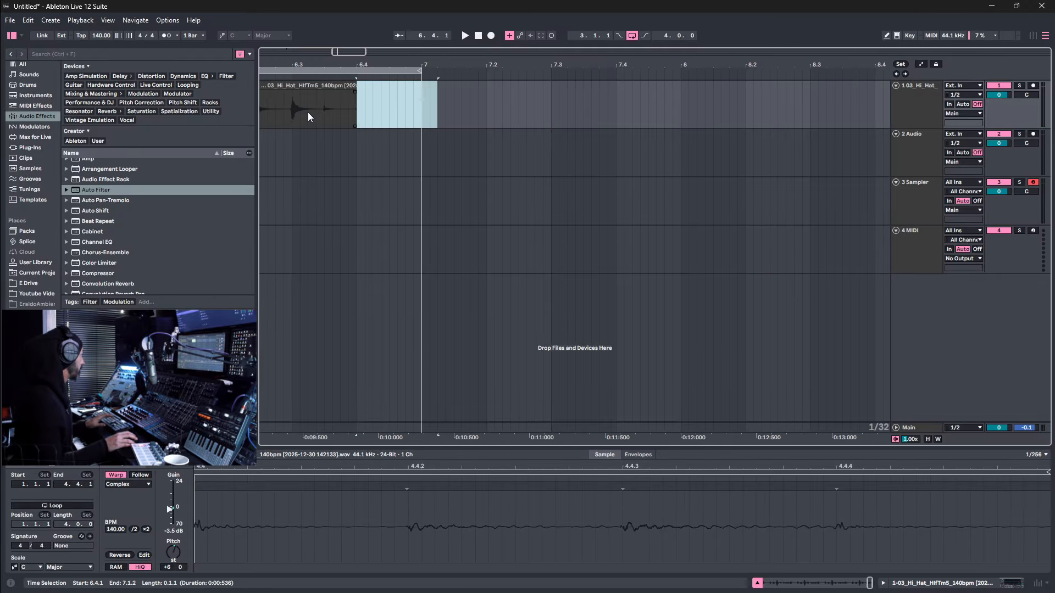
{"action": "scroll", "coordinate": [426, 160], "scroll_direction": "left", "scroll_amount": 10}
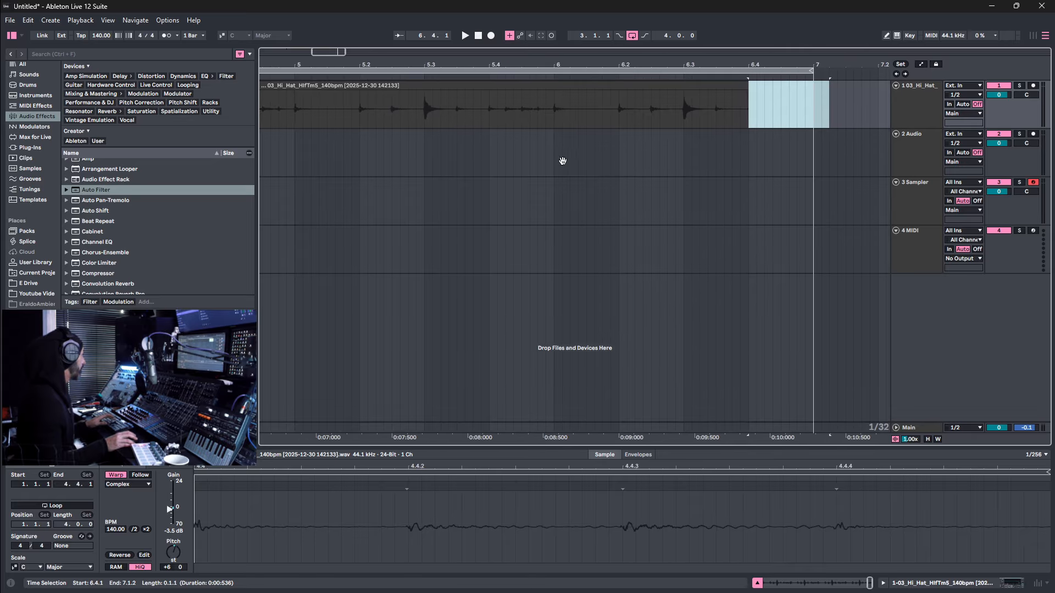
{"action": "scroll", "coordinate": [562, 160], "scroll_direction": "left", "scroll_amount": 6}
{"action": "left_click_drag", "start_coordinate": [419, 123], "coordinate": [506, 122]}
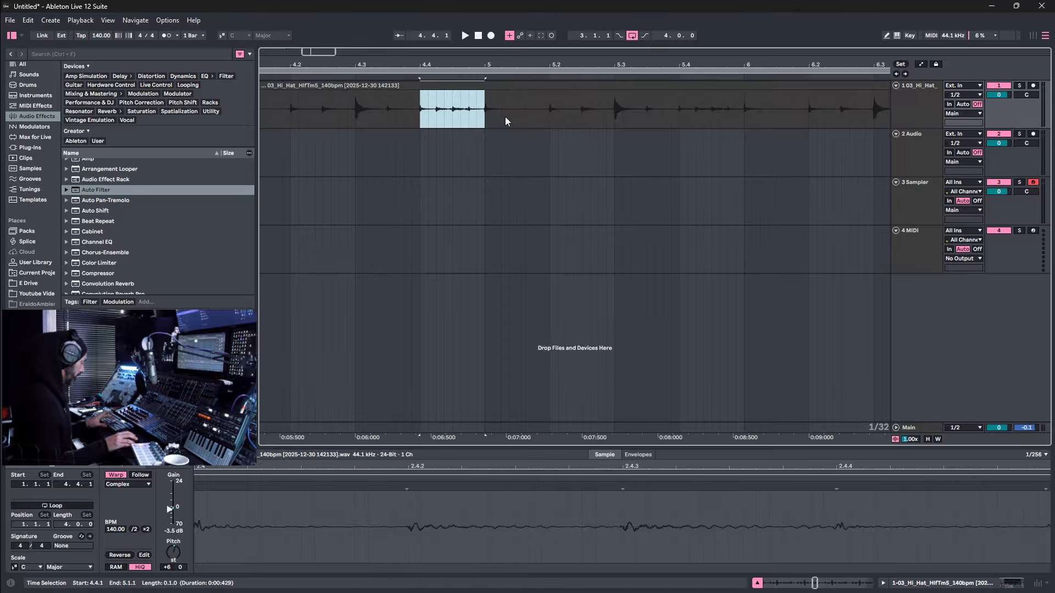
{"action": "key", "text": "ctrl+e"}
{"action": "left_click", "coordinate": [379, 87]}
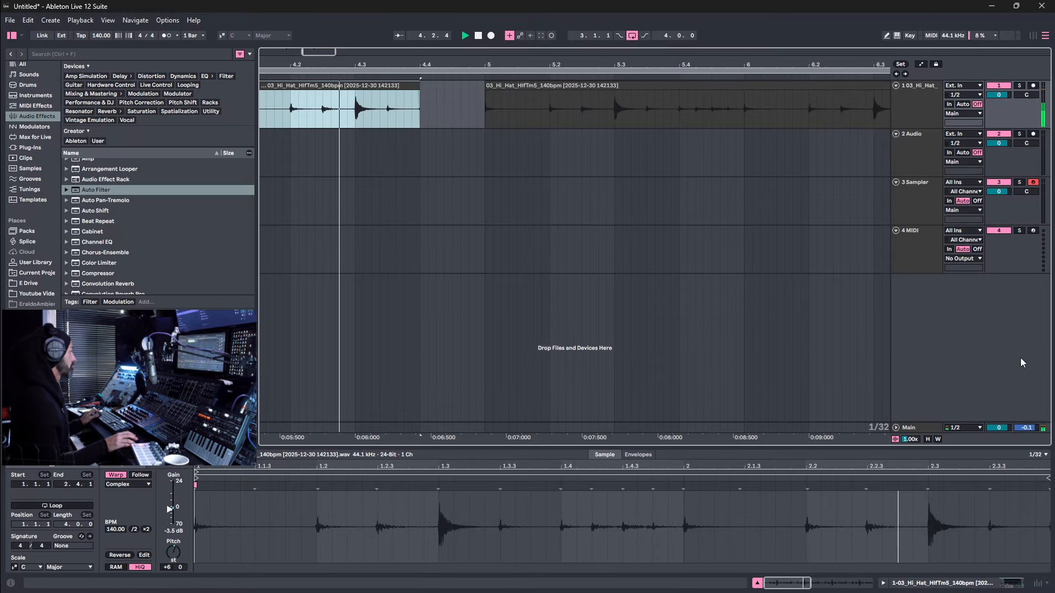
{"action": "left_click", "coordinate": [919, 101]}
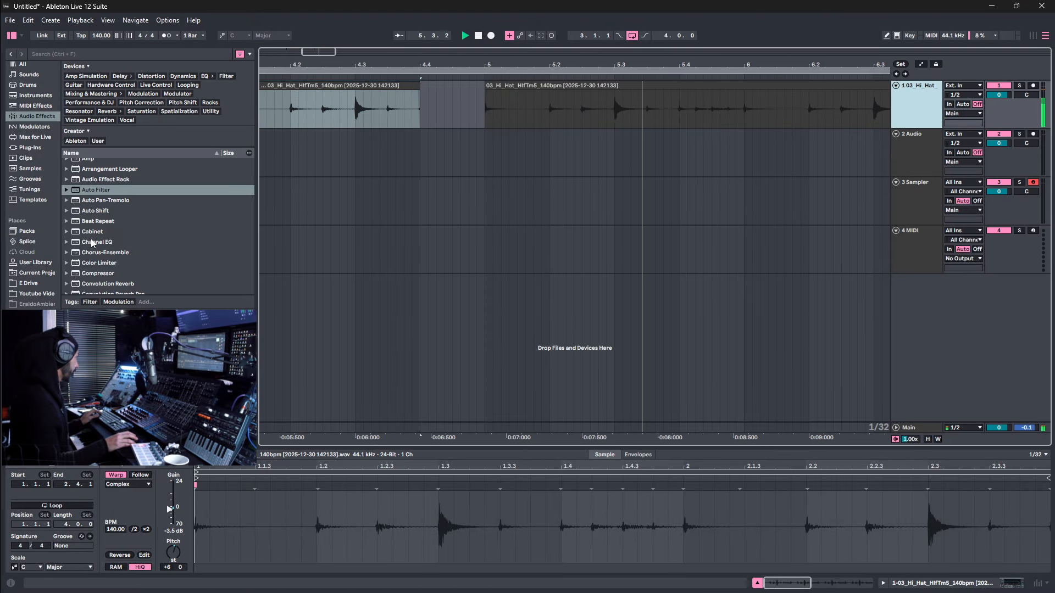
{"action": "key", "text": "space"}
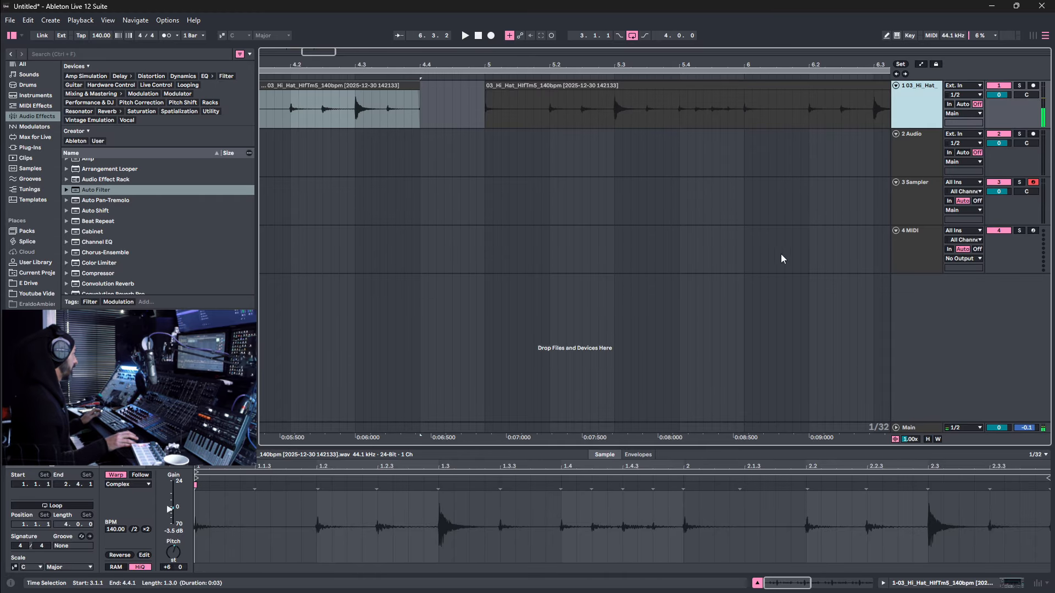
Set the hi-hat track's Auto Filter LFO mode to Synced and its LFO amount to 17% during playback.
{"action": "left_click", "coordinate": [915, 91]}
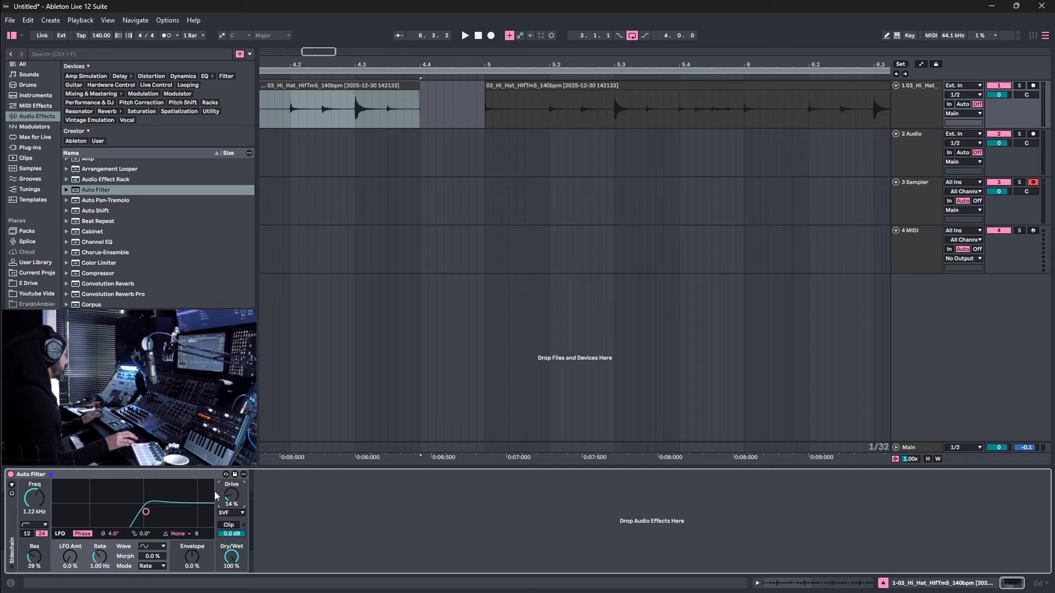
{"action": "left_click", "coordinate": [158, 566]}
{"action": "left_click", "coordinate": [149, 532]}
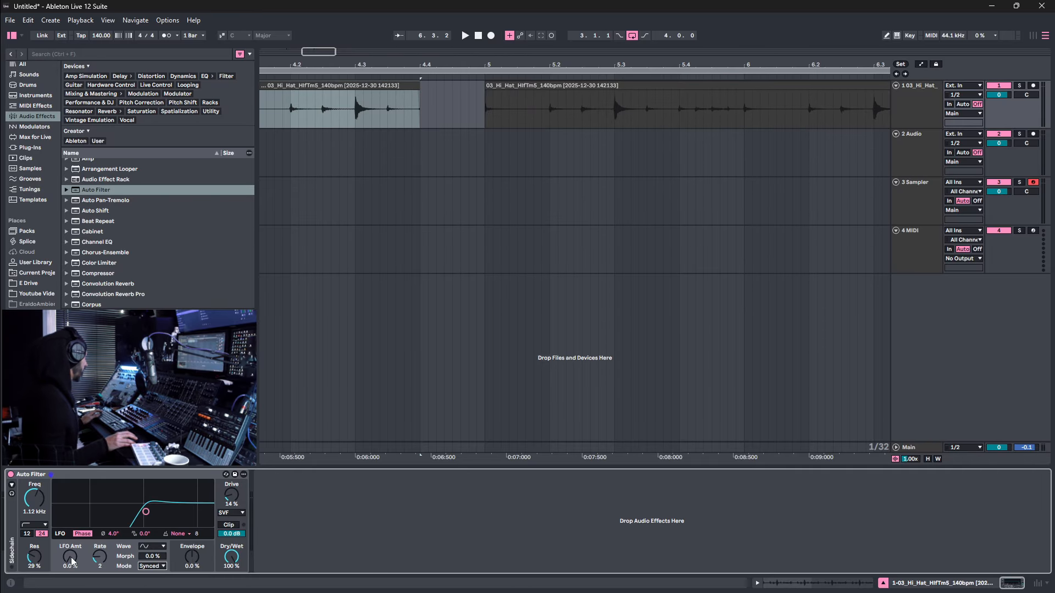
{"action": "key", "text": "space"}
{"action": "left_click_drag", "start_coordinate": [70, 557], "coordinate": [69, 554]}
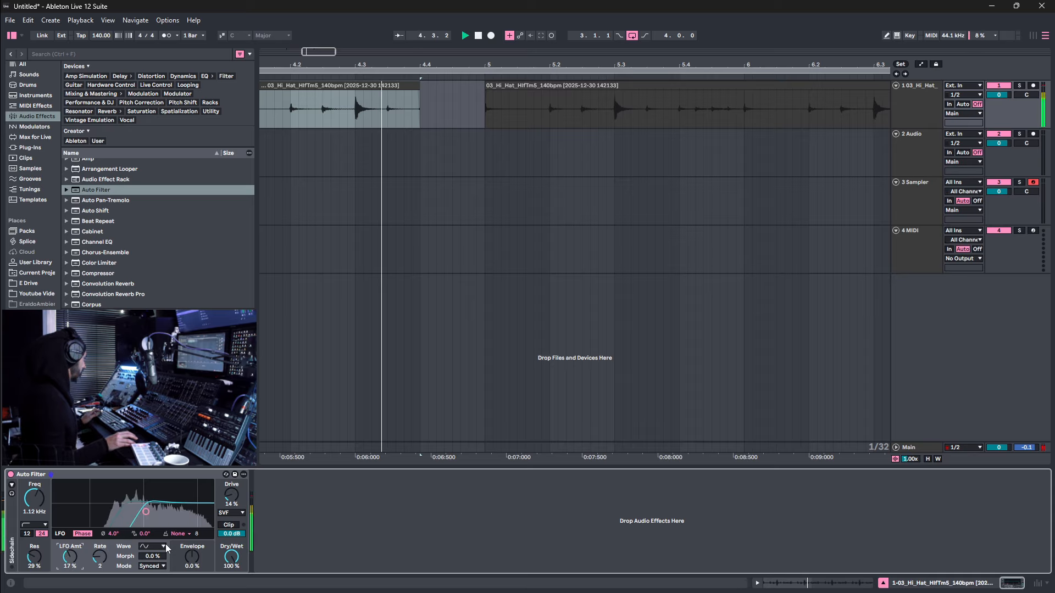
Tune the Auto Filter to a 1.54 kHz cutoff, 2.7% resonance and 5.7% LFO amount.
{"action": "left_click_drag", "start_coordinate": [146, 513], "coordinate": [152, 523]}
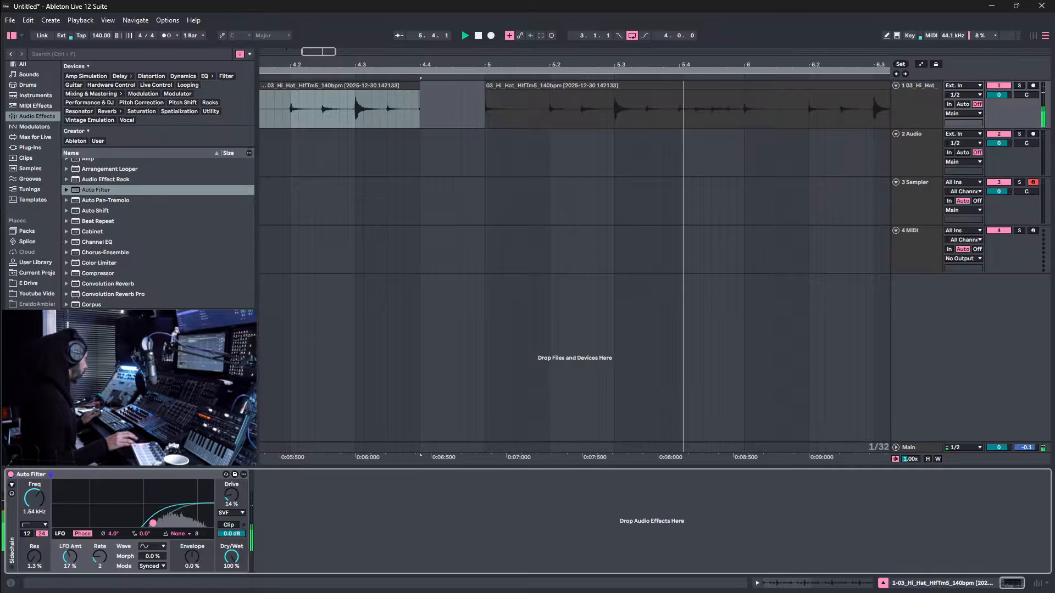
{"action": "left_click_drag", "start_coordinate": [70, 557], "coordinate": [70, 571]}
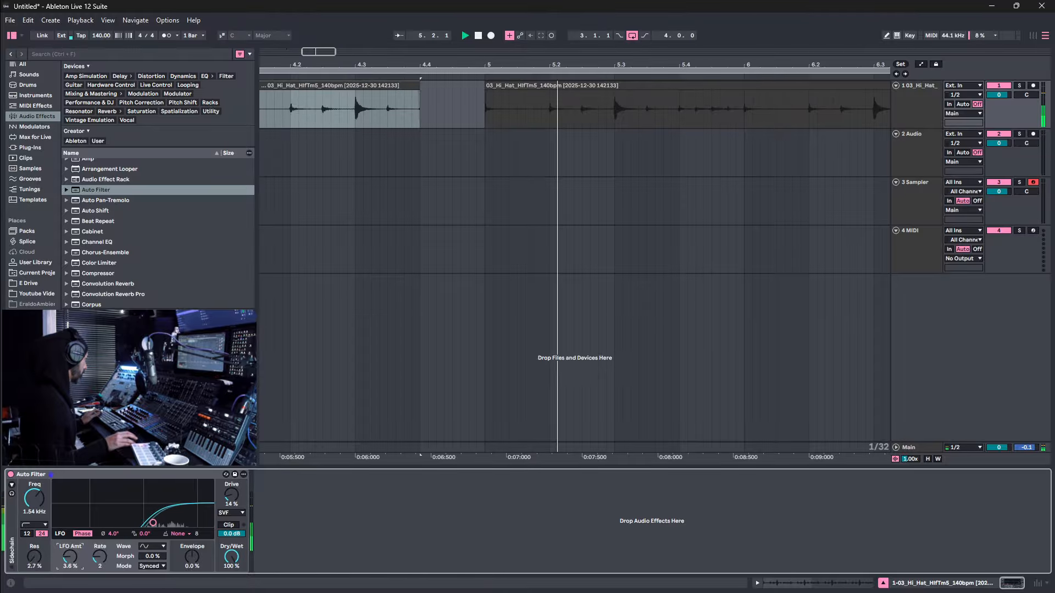
{"action": "left_click_drag", "start_coordinate": [74, 560], "coordinate": [73, 552]}
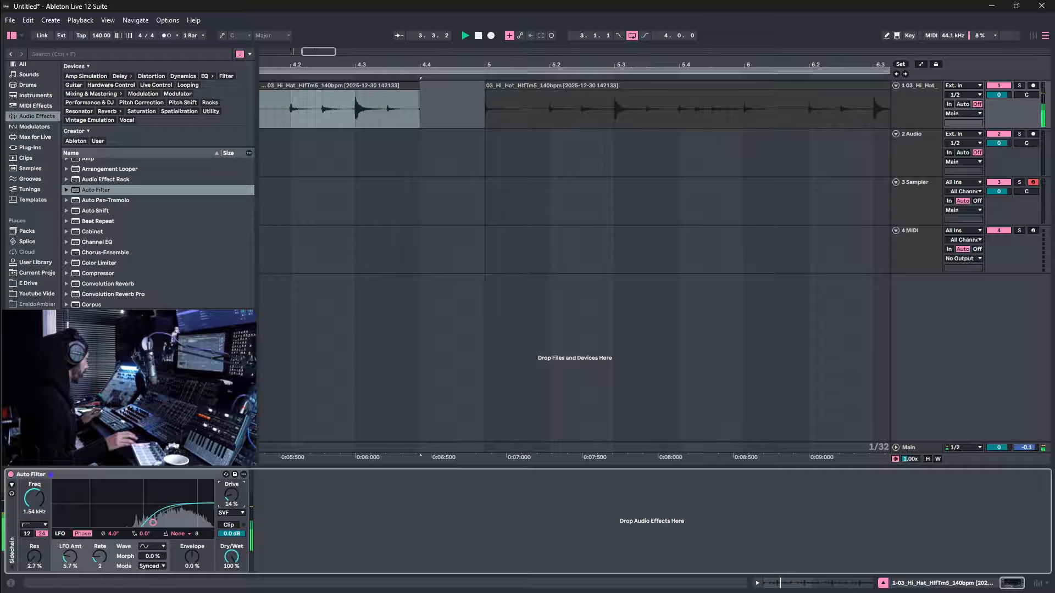
Set the Auto Filter's drive to 23% while checking the hi-hat track's level in the mixer.
{"action": "key", "text": "Tab"}
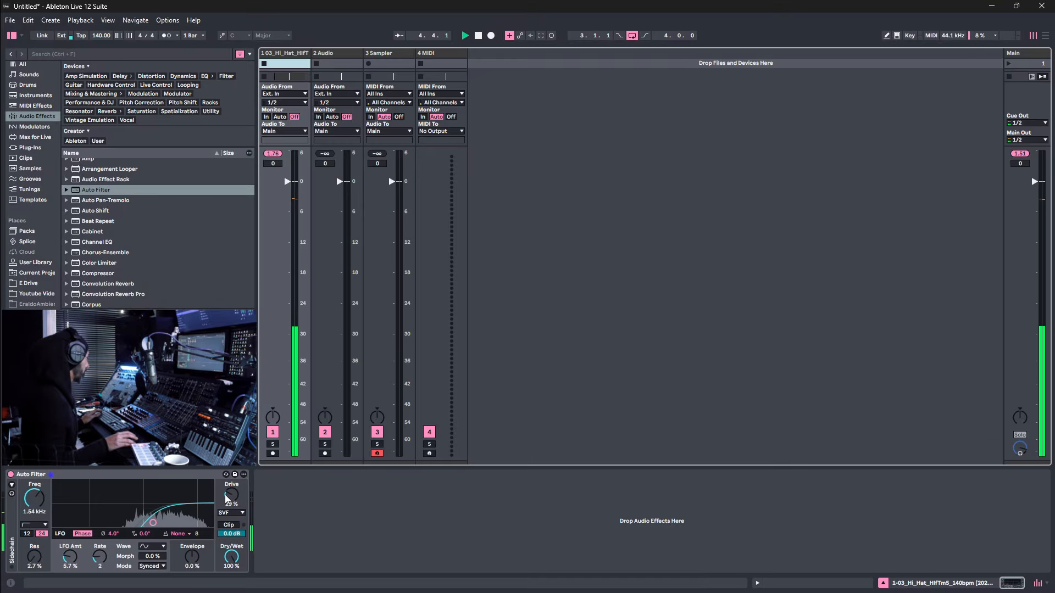
{"action": "left_click_drag", "start_coordinate": [239, 508], "coordinate": [239, 514]}
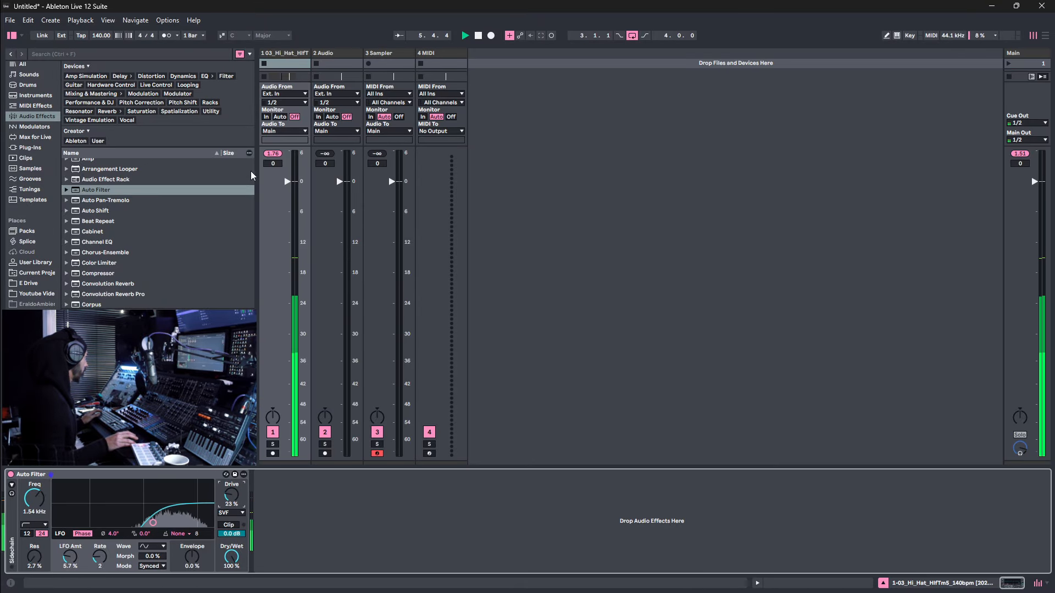
{"action": "key", "text": "Tab"}
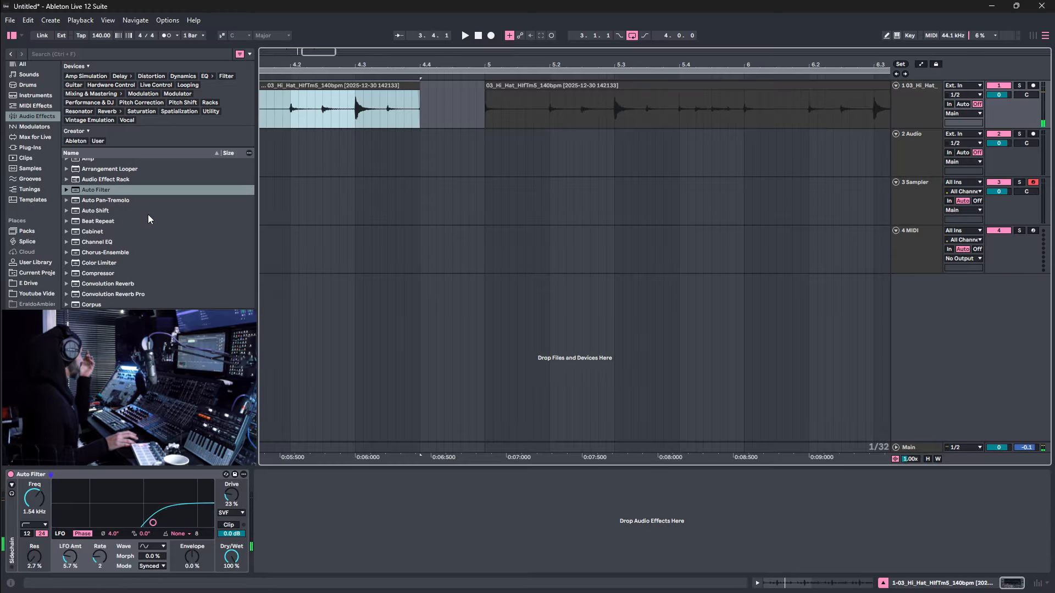
Add a Delay to the hi-hat track with 19% feedback and 33% dry/wet.
{"action": "scroll", "coordinate": [134, 223], "scroll_direction": "down", "scroll_amount": 3}
{"action": "scroll", "coordinate": [134, 220], "scroll_direction": "down", "scroll_amount": 1}
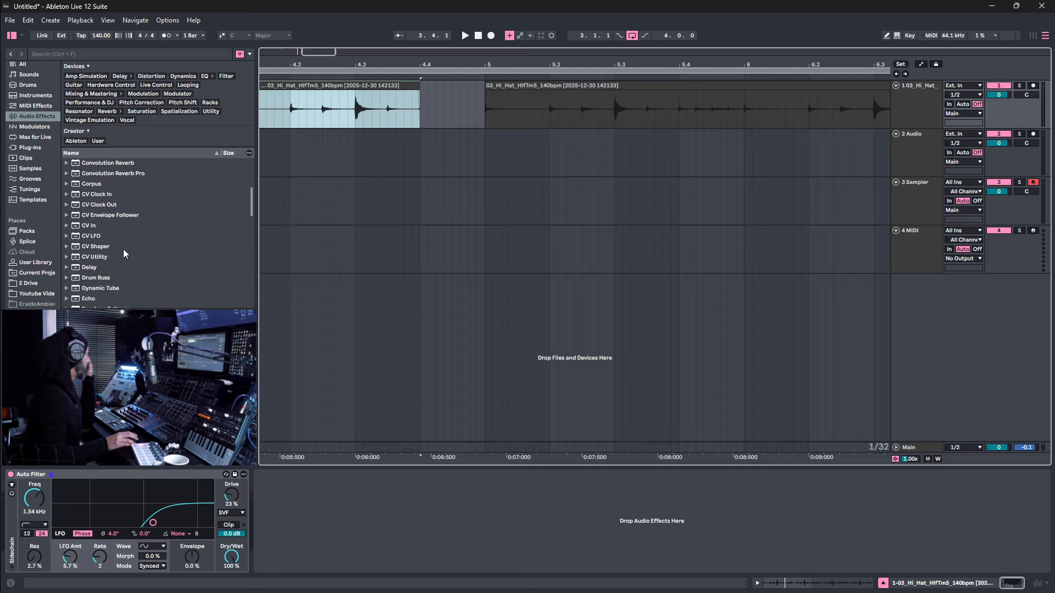
{"action": "double_click", "coordinate": [106, 268]}
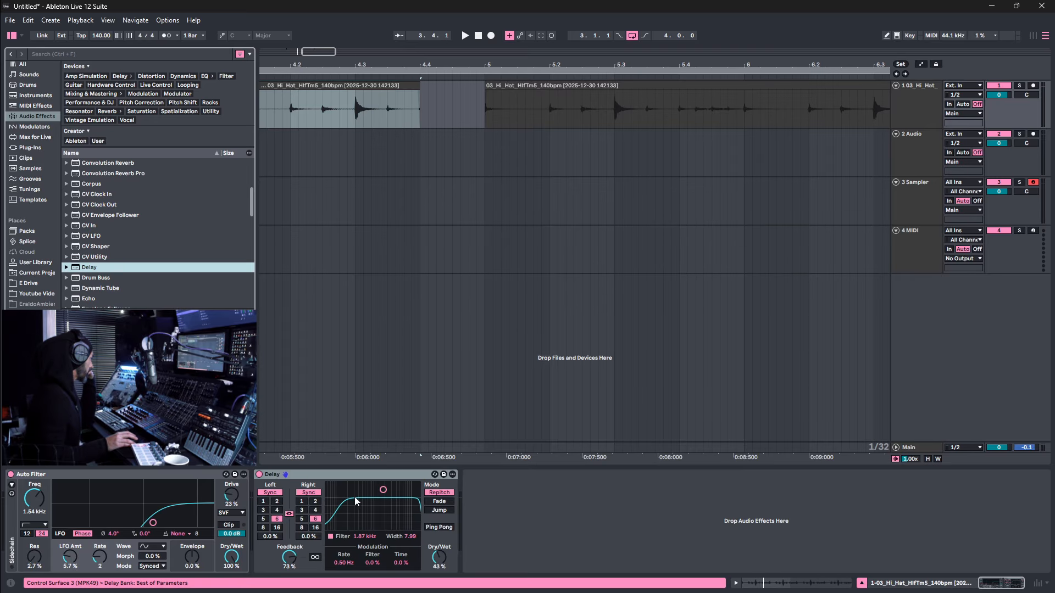
{"action": "left_click_drag", "start_coordinate": [435, 558], "coordinate": [435, 571]}
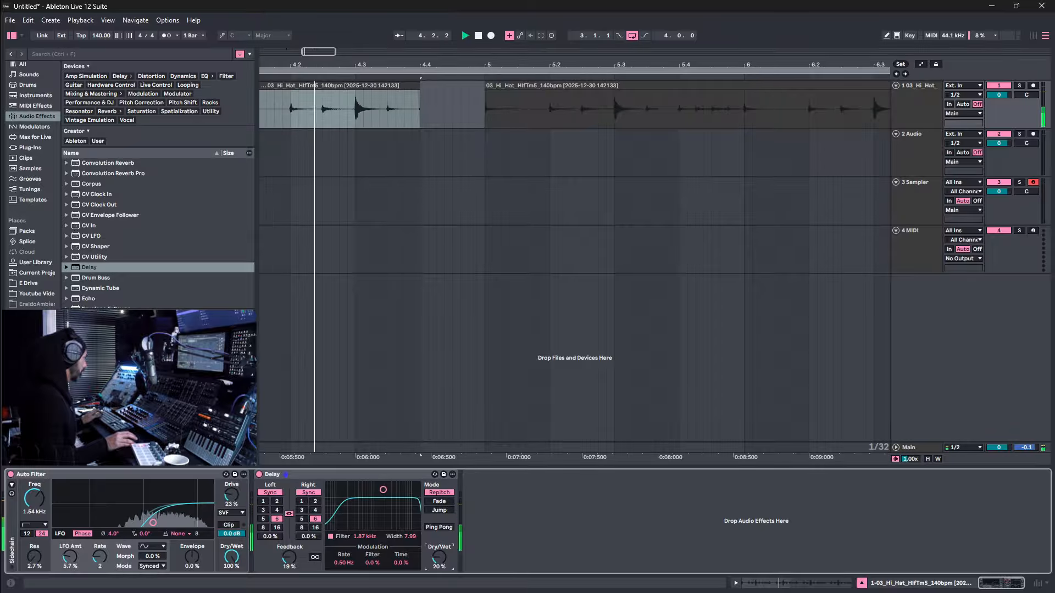
{"action": "left_click_drag", "start_coordinate": [445, 563], "coordinate": [445, 557]}
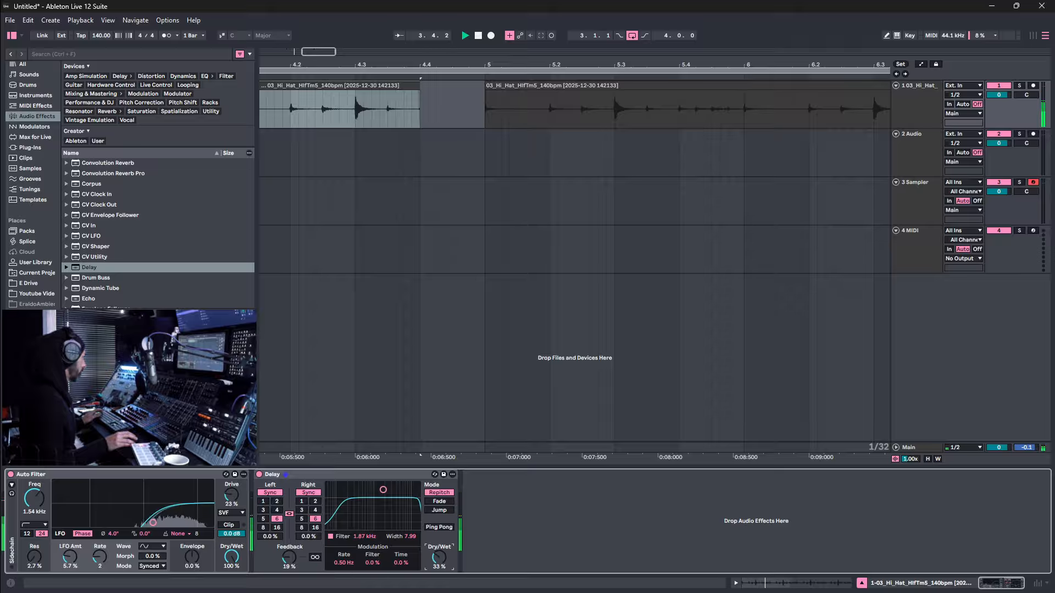
Set the Delay's filter to 3.77 kHz with a width of 3.52 and listen to the loop.
{"action": "left_click_drag", "start_coordinate": [383, 490], "coordinate": [394, 511]}
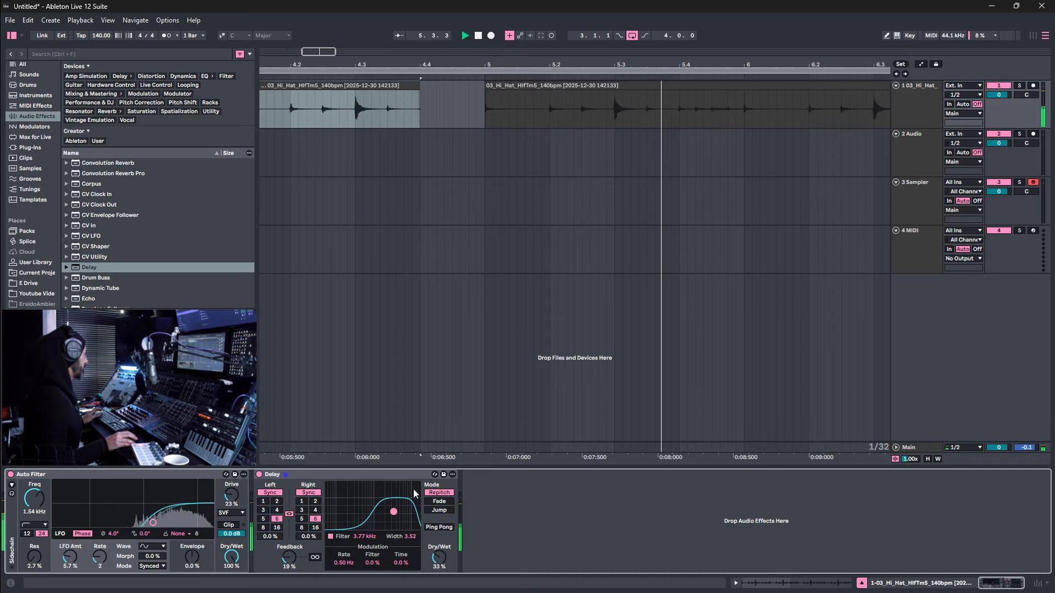
{"action": "key", "text": "space"}
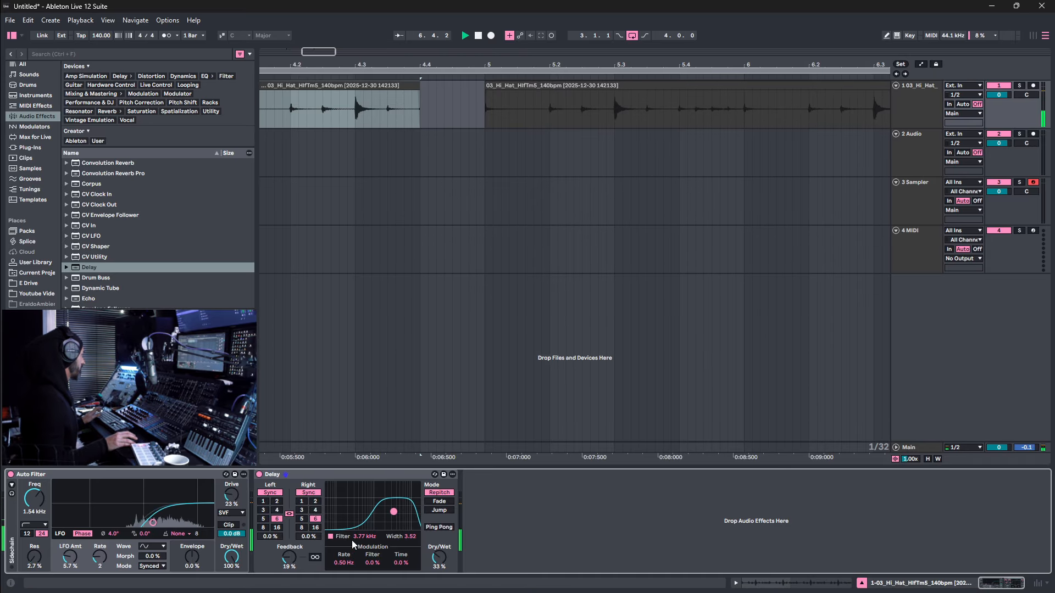
{"action": "key", "text": "space"}
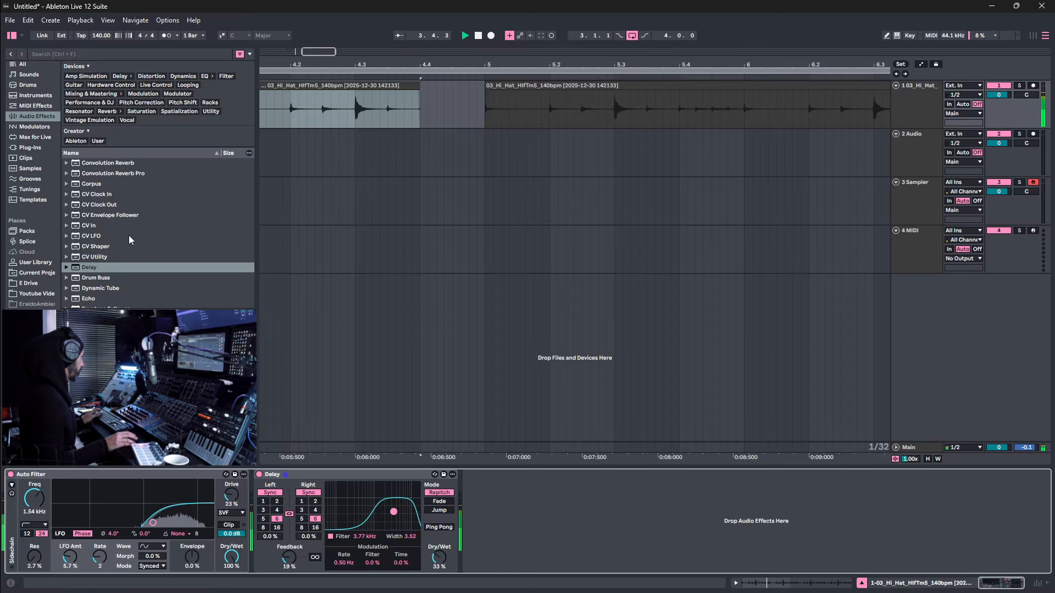
Add a Reverb to the hi-hat track with size 3.09, decay 593 ms and dry/wet 20%.
{"action": "scroll", "coordinate": [140, 246], "scroll_direction": "down", "scroll_amount": 3}
{"action": "scroll", "coordinate": [140, 249], "scroll_direction": "down", "scroll_amount": 15}
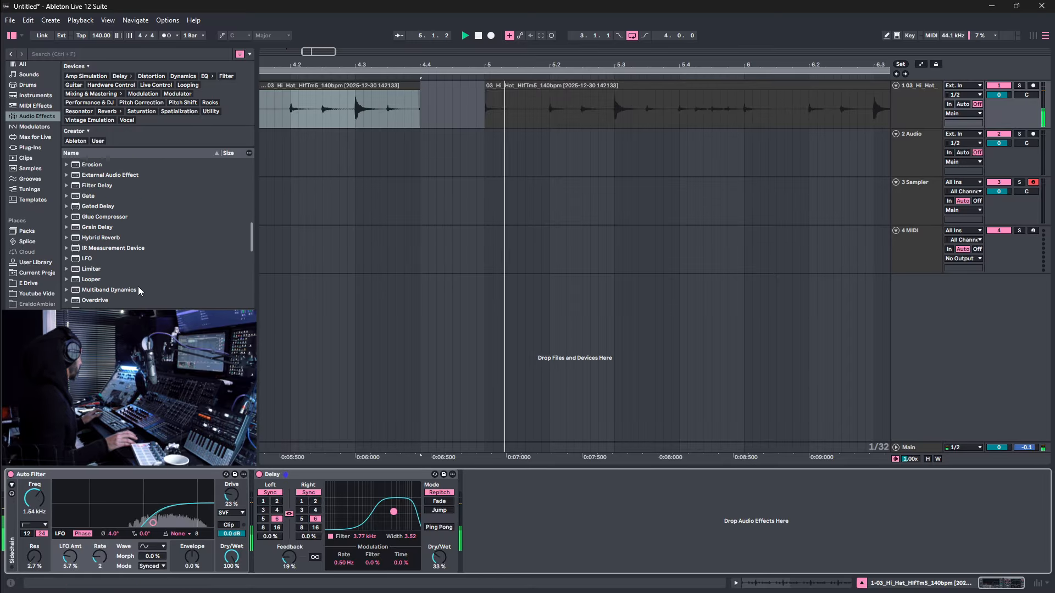
{"action": "scroll", "coordinate": [137, 289], "scroll_direction": "down", "scroll_amount": 2}
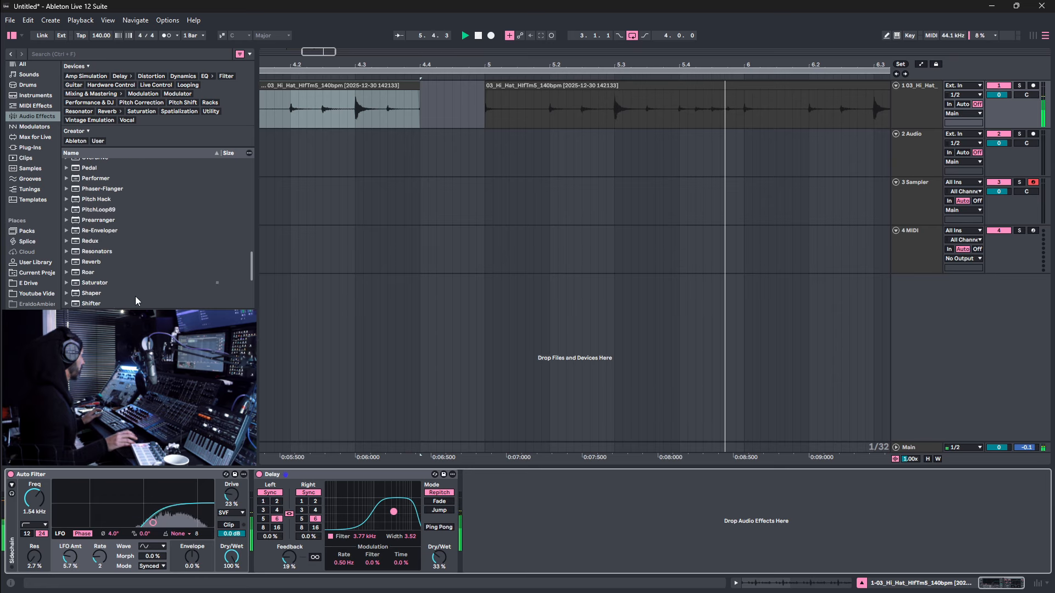
{"action": "double_click", "coordinate": [100, 262]}
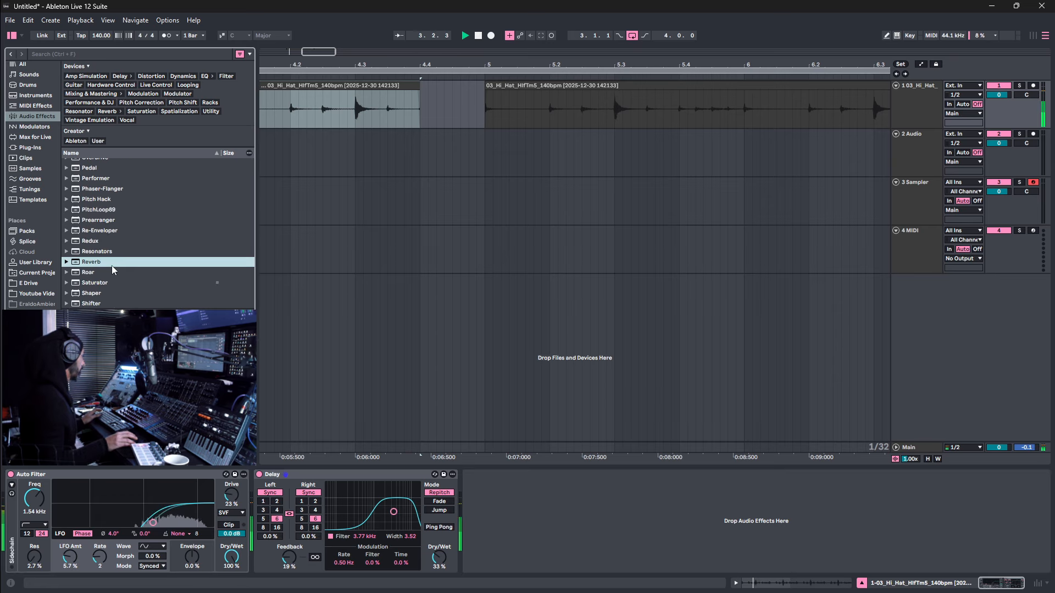
{"action": "left_click_drag", "start_coordinate": [727, 559], "coordinate": [728, 570]}
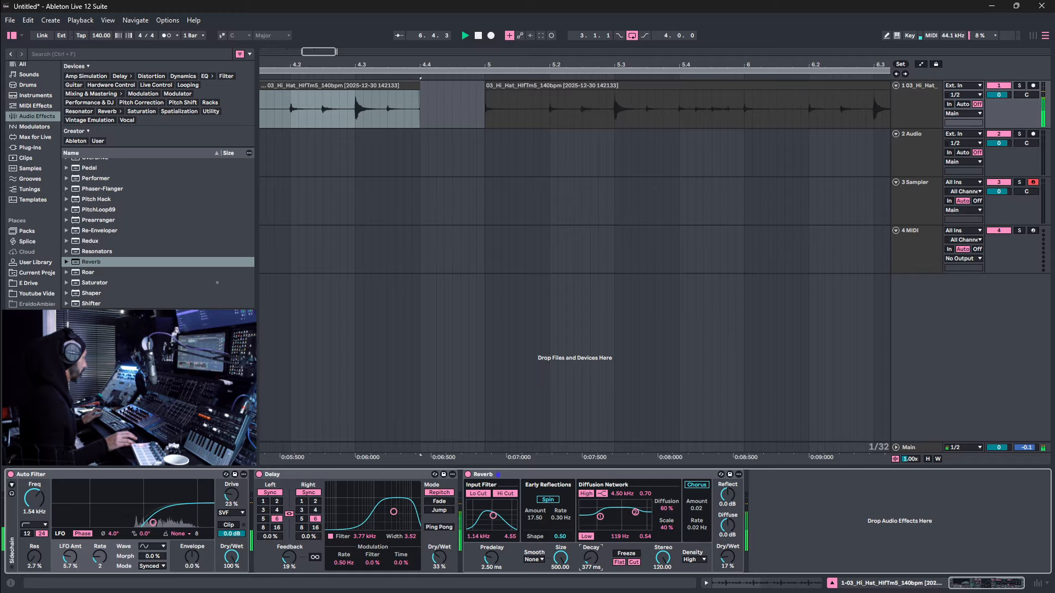
{"action": "left_click_drag", "start_coordinate": [561, 558], "coordinate": [560, 583]}
{"action": "left_click_drag", "start_coordinate": [727, 559], "coordinate": [728, 557]}
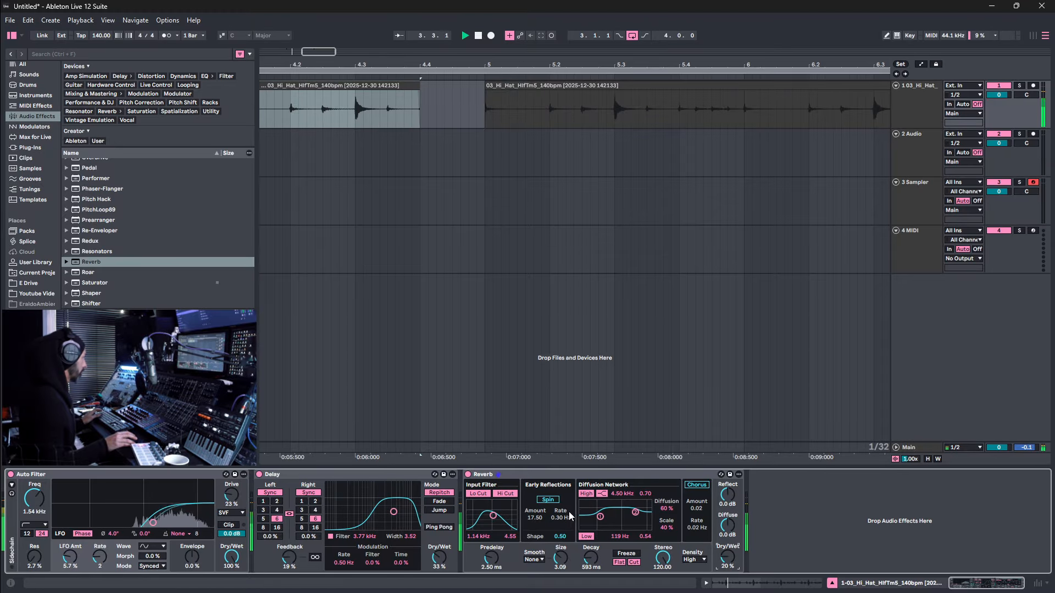
Set the Reverb's low diffusion shelf to 323 Hz at 0.30, its input filter to 3.24 kHz and its dry/wet to 26%.
{"action": "left_click_drag", "start_coordinate": [590, 522], "coordinate": [610, 524]}
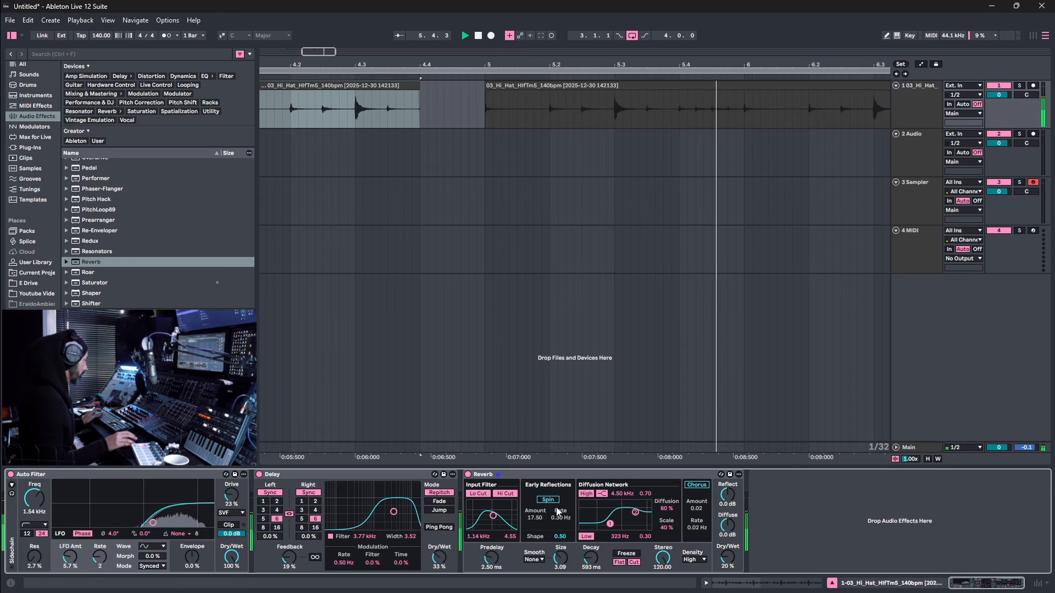
{"action": "left_click_drag", "start_coordinate": [495, 517], "coordinate": [504, 516]}
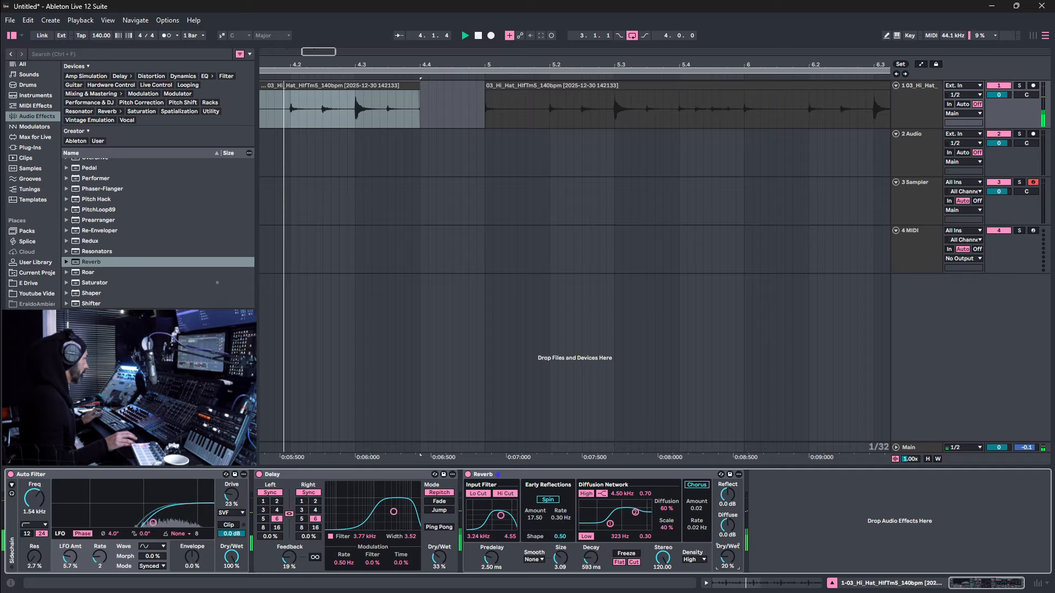
{"action": "left_click_drag", "start_coordinate": [728, 557], "coordinate": [728, 553]}
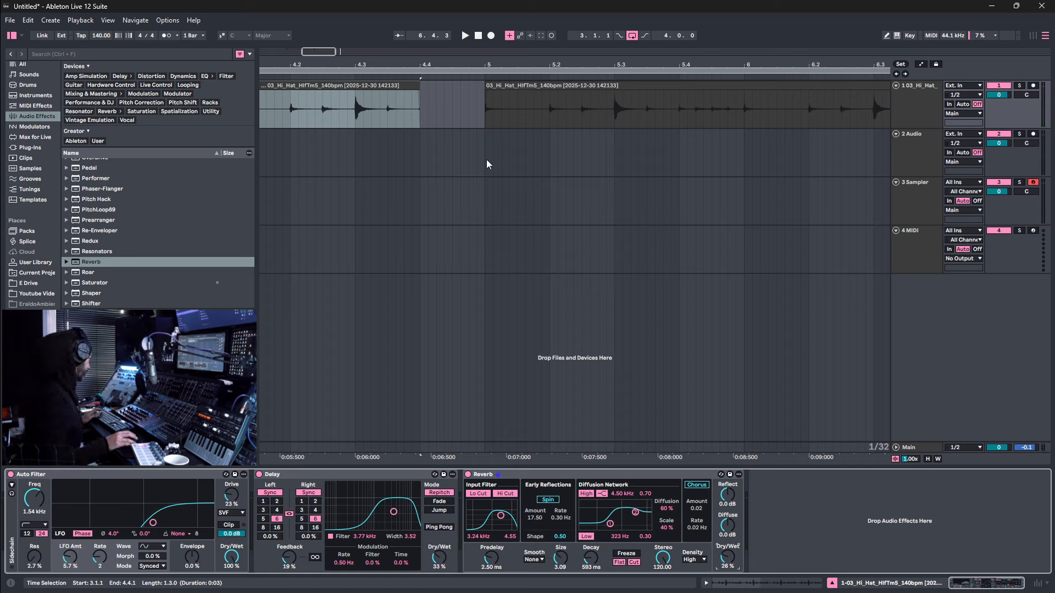
Add a Beat Repeat between the Auto Filter and the Delay on the hi-hat track, with its offset at 7/16.
{"action": "scroll", "coordinate": [160, 221], "scroll_direction": "up", "scroll_amount": 10}
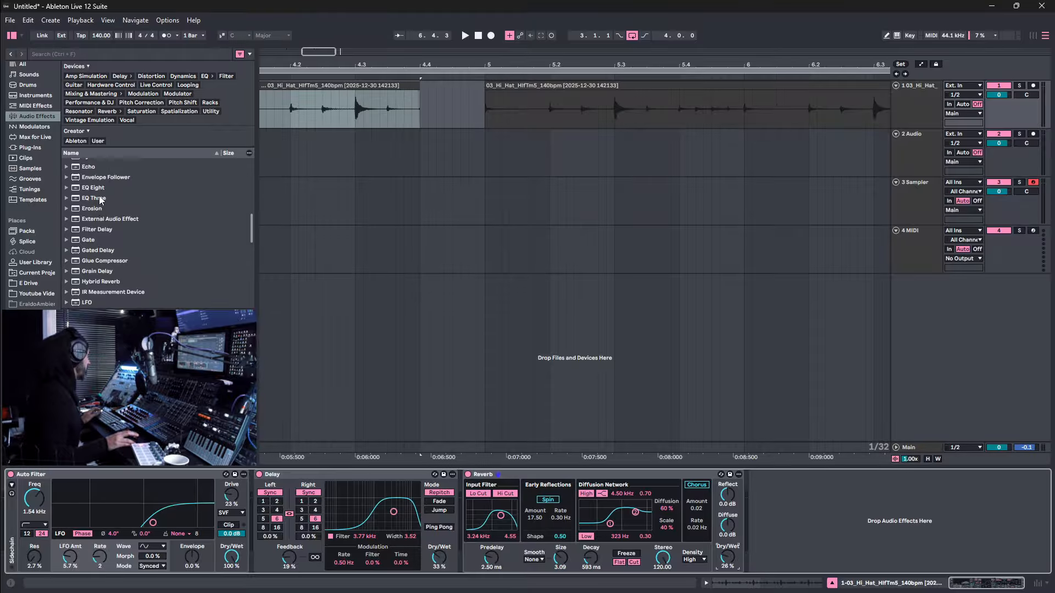
{"action": "scroll", "coordinate": [112, 197], "scroll_direction": "up", "scroll_amount": 2}
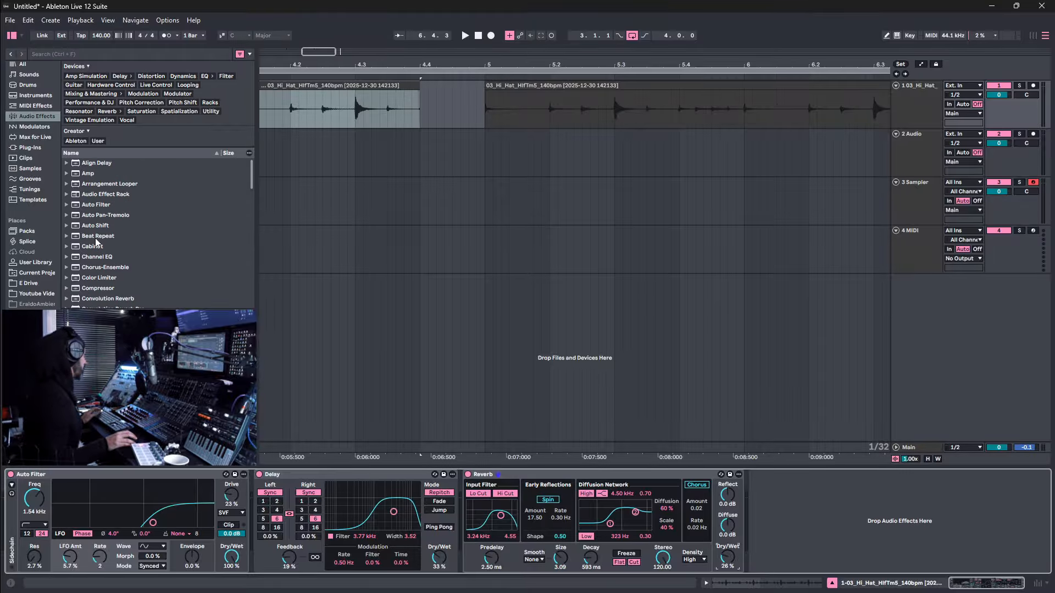
{"action": "left_click_drag", "start_coordinate": [93, 239], "coordinate": [344, 338]}
{"action": "left_click_drag", "start_coordinate": [286, 454], "coordinate": [287, 503]}
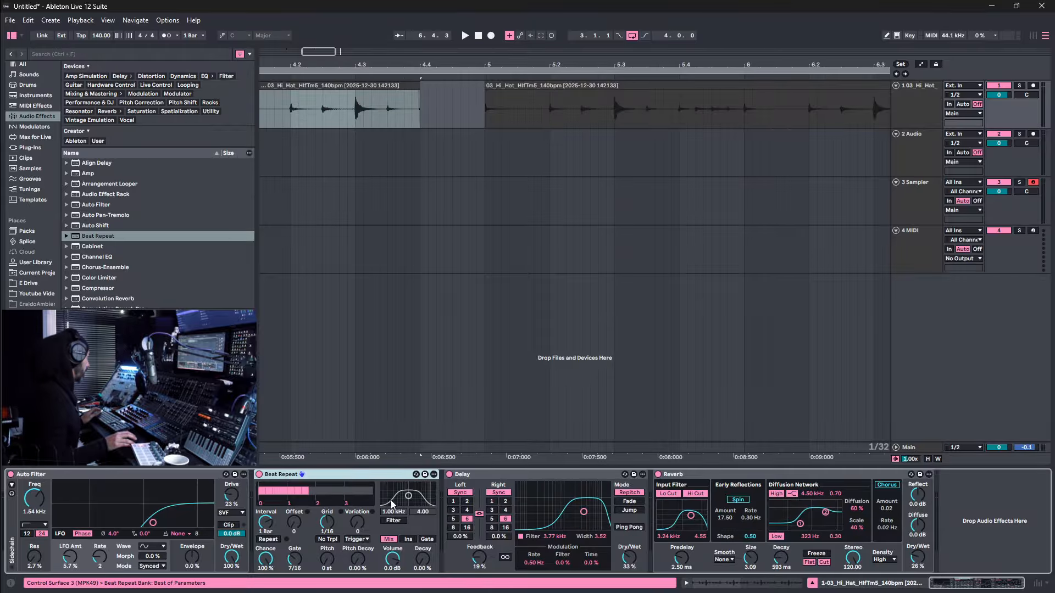
{"action": "mouse_move", "coordinate": [295, 529]}
{"action": "left_mouse_down"}
{"action": "mouse_move", "coordinate": [296, 514]}
{"action": "mouse_move", "coordinate": [294, 528]}
{"action": "left_mouse_up"}
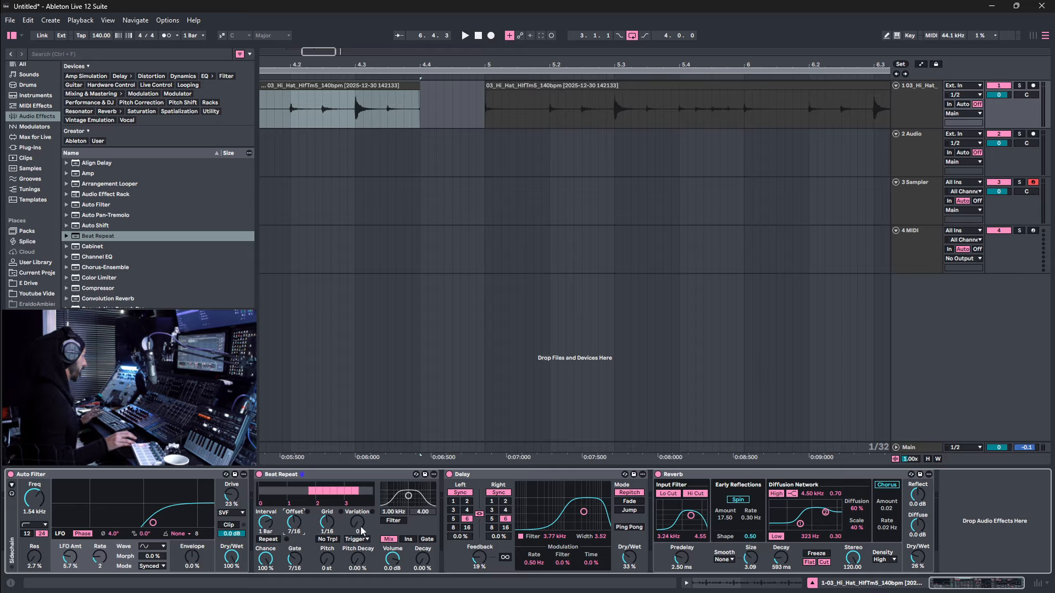
Set Beat Repeat to Insert mode with a 3/16 gate and enable its filter at 5.85 kHz with a width of 3.95.
{"action": "left_click", "coordinate": [409, 540]}
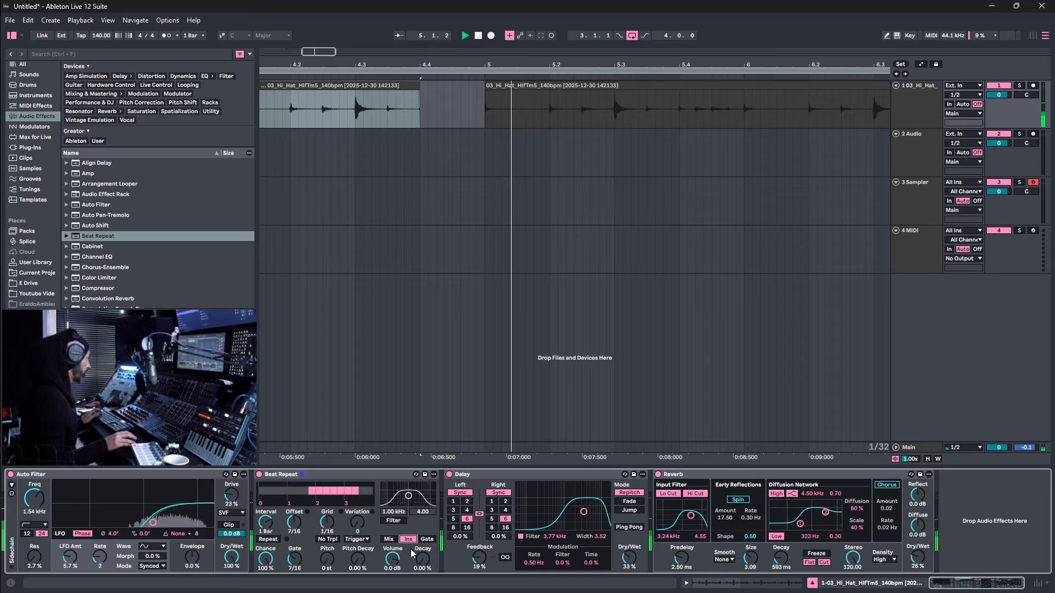
{"action": "left_click", "coordinate": [393, 520]}
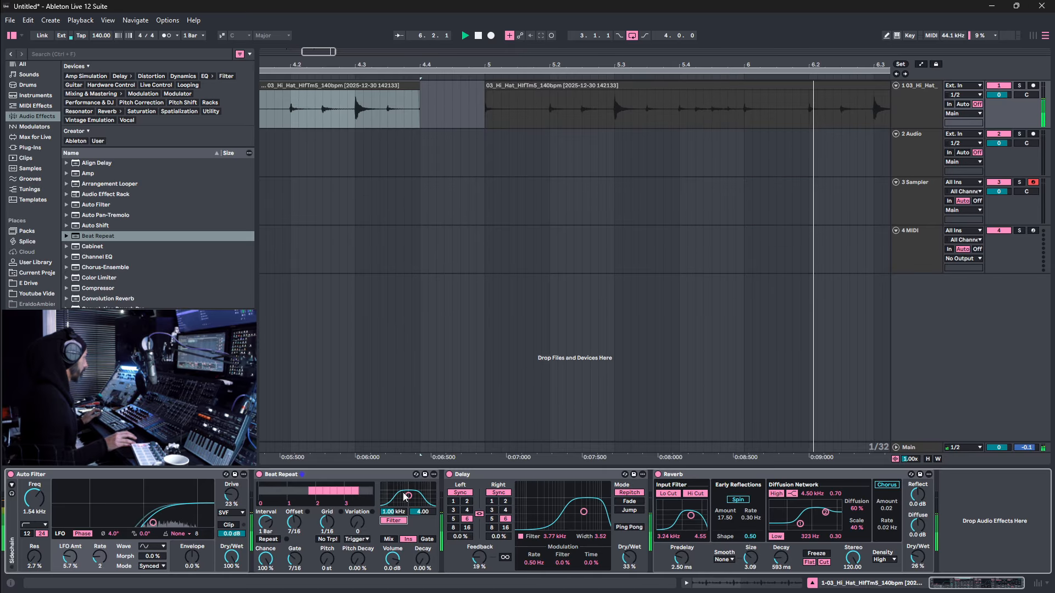
{"action": "left_click_drag", "start_coordinate": [409, 496], "coordinate": [423, 496]}
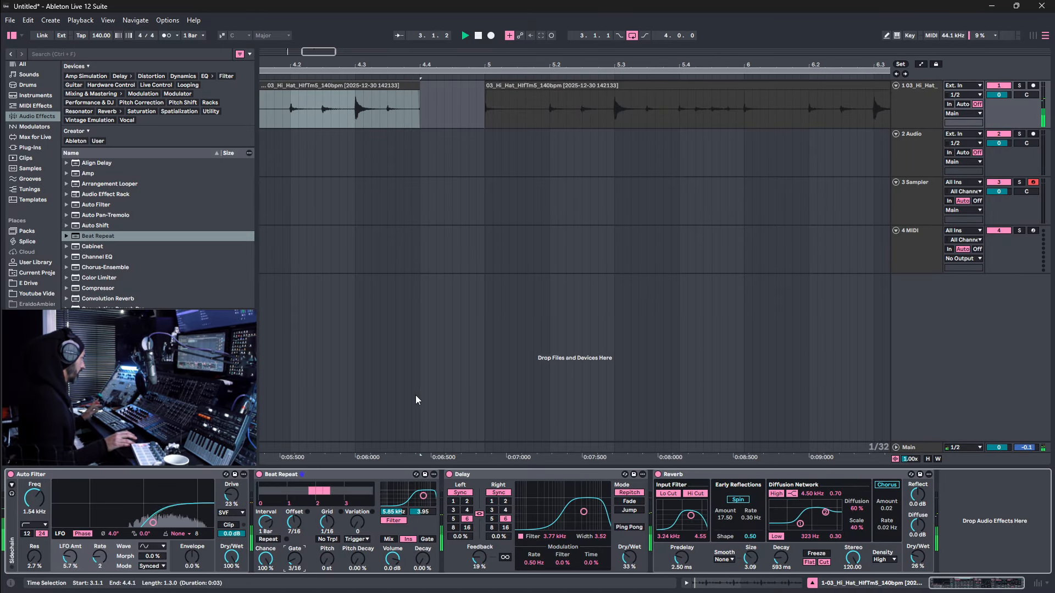
{"action": "left_click", "coordinate": [1000, 323]}
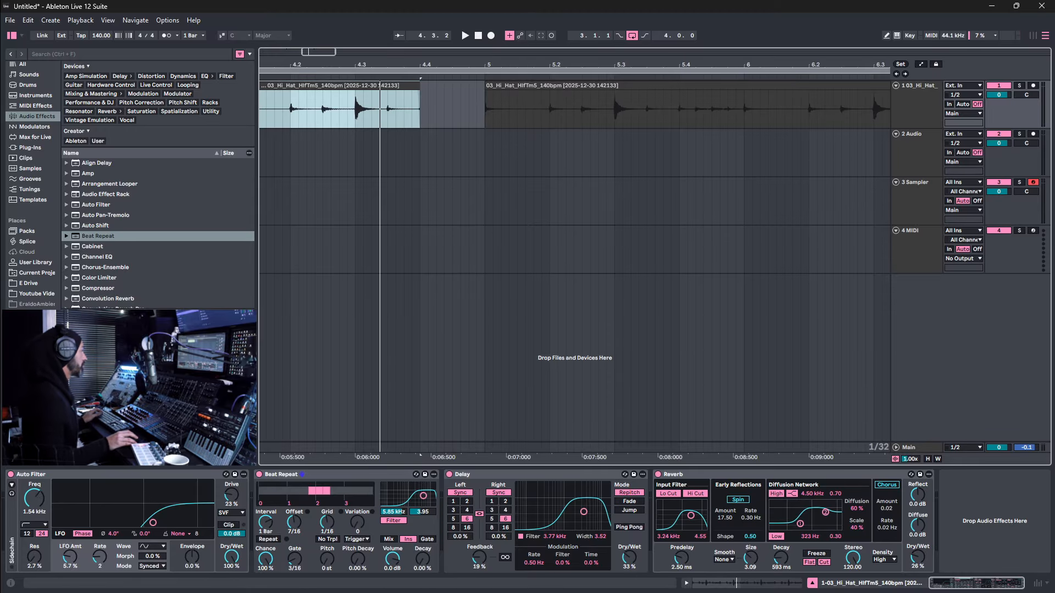
Delete the Sampler instrument from track 3.
{"action": "left_click", "coordinate": [909, 203]}
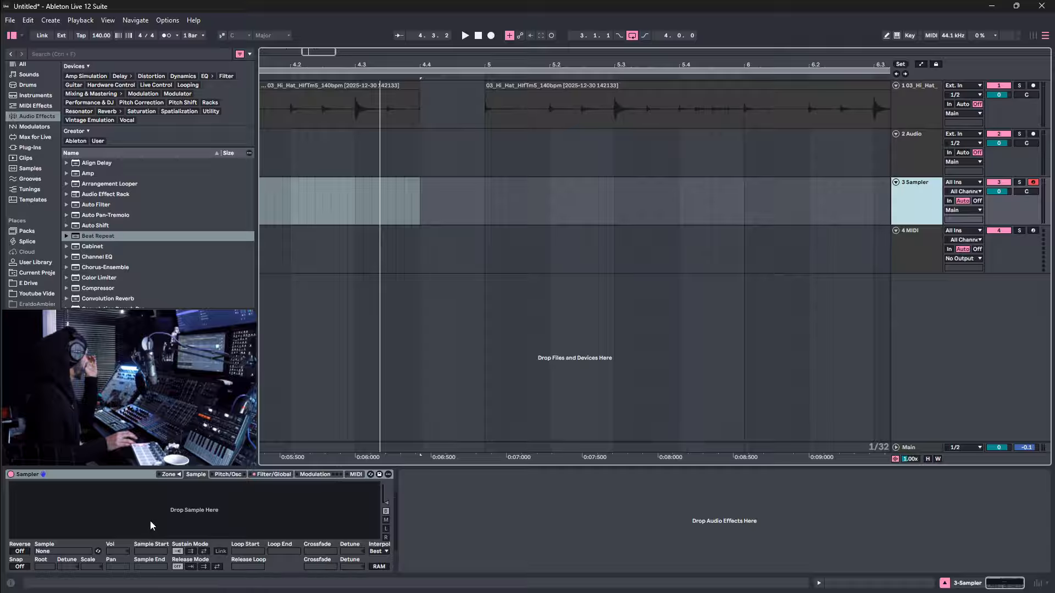
{"action": "left_click", "coordinate": [121, 479]}
{"action": "key", "text": "Delete"}
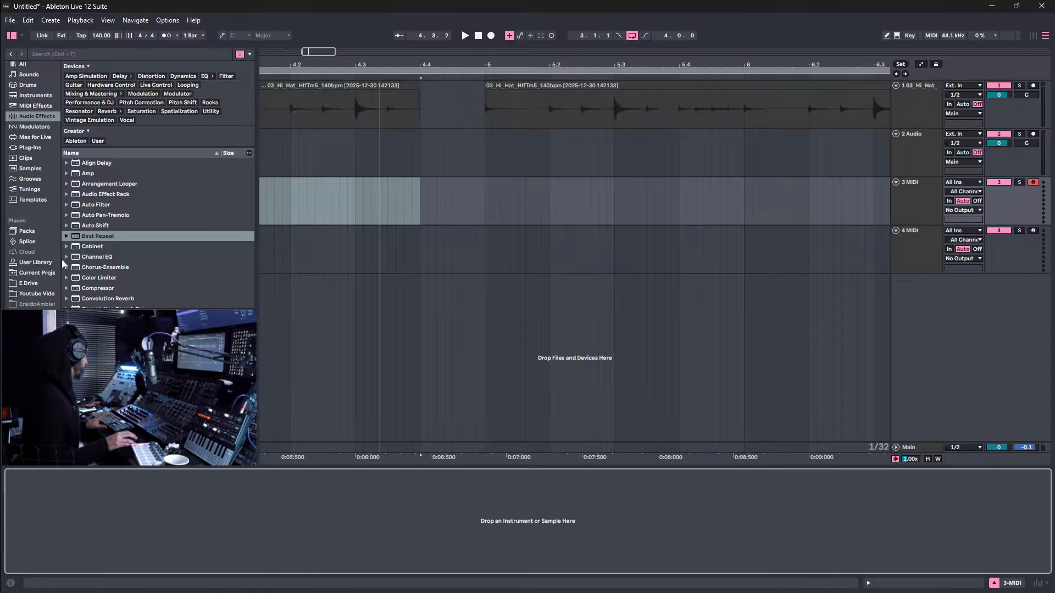
Load Serum 2 from the Gray collection onto track 3 and open its editor, dismissing the update offer.
{"action": "scroll", "coordinate": [86, 247], "scroll_direction": "down", "scroll_amount": 3}
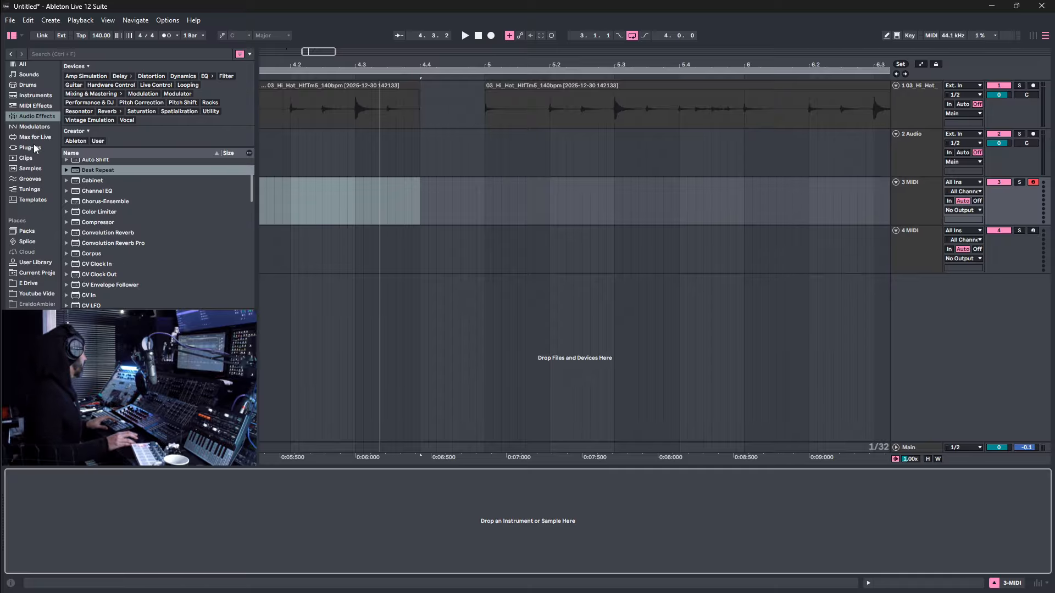
{"action": "scroll", "coordinate": [27, 137], "scroll_direction": "up", "scroll_amount": 2}
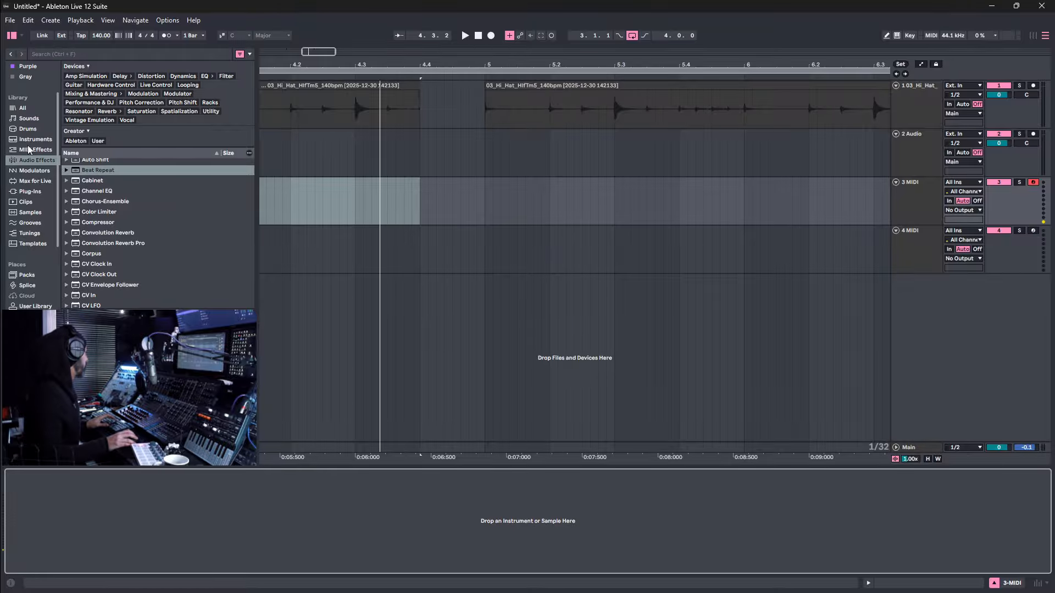
{"action": "scroll", "coordinate": [27, 145], "scroll_direction": "up", "scroll_amount": 2}
{"action": "left_click", "coordinate": [25, 120]}
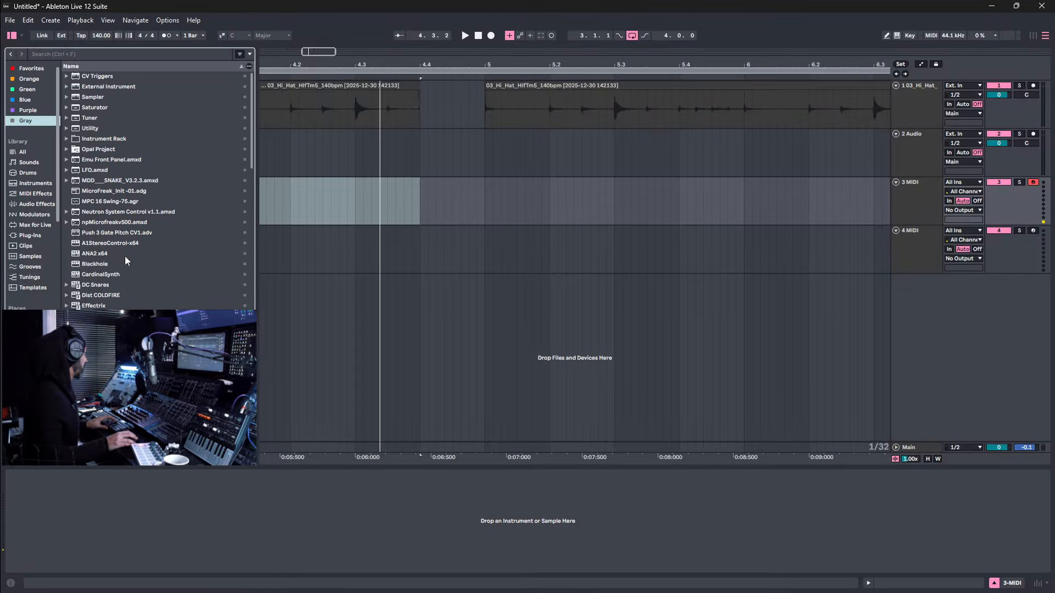
{"action": "scroll", "coordinate": [123, 249], "scroll_direction": "down", "scroll_amount": 8}
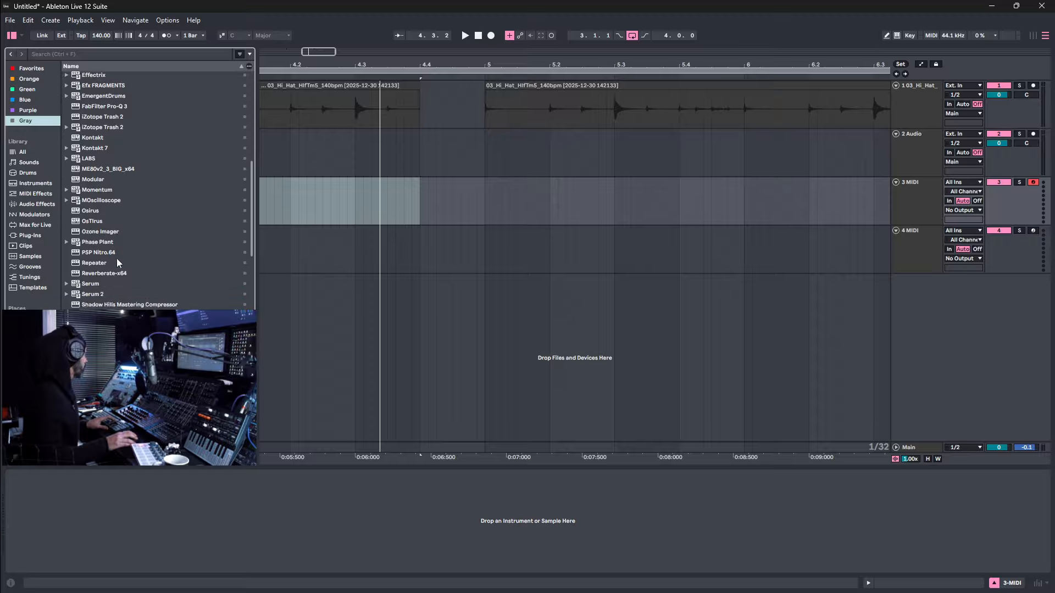
{"action": "double_click", "coordinate": [93, 294]}
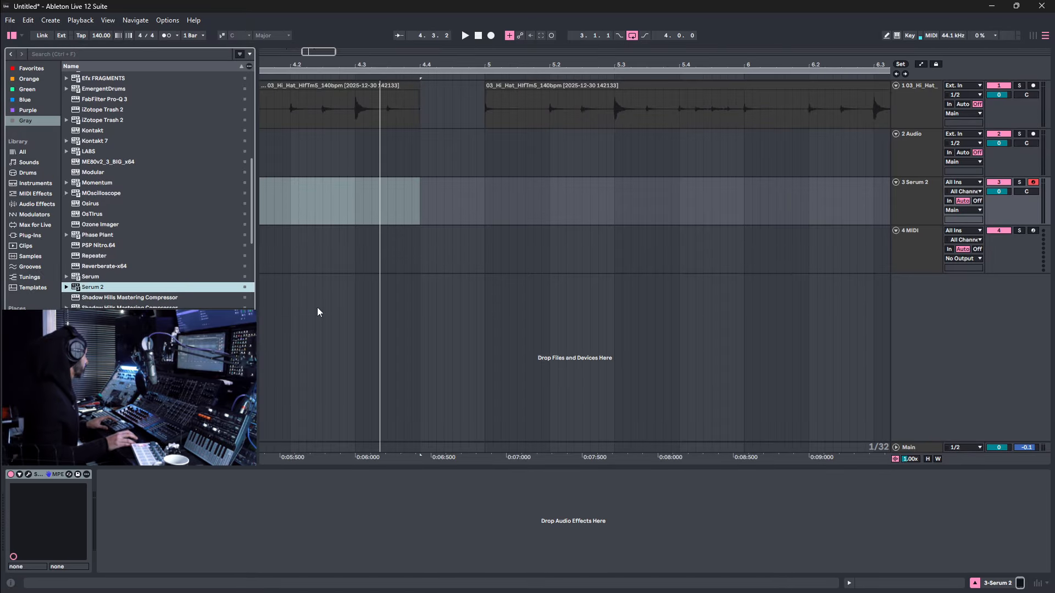
{"action": "left_click", "coordinate": [28, 474]}
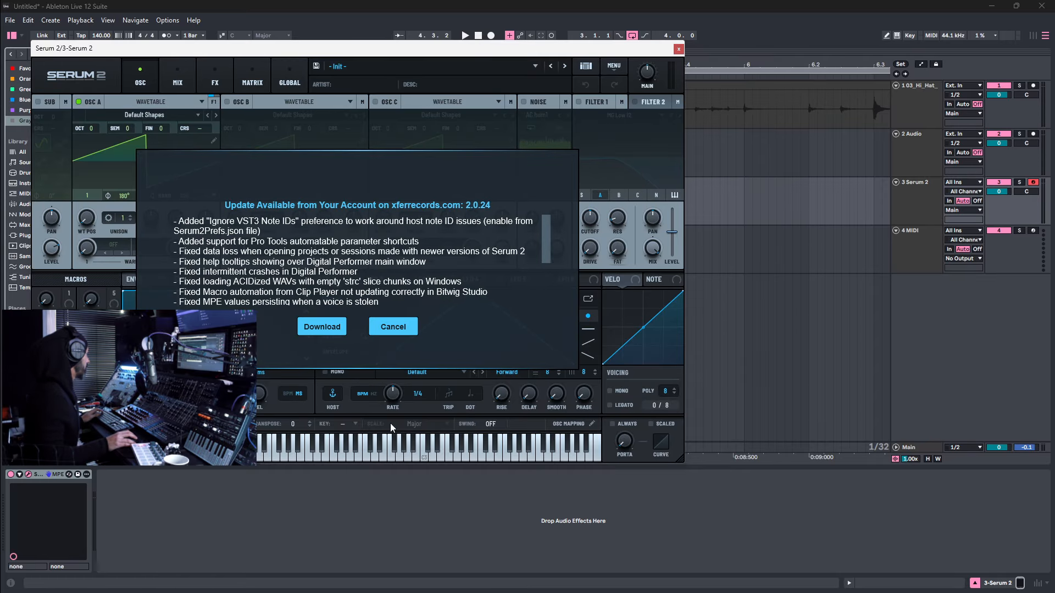
{"action": "left_click", "coordinate": [393, 326]}
{"action": "left_click_drag", "start_coordinate": [277, 52], "coordinate": [509, 45]}
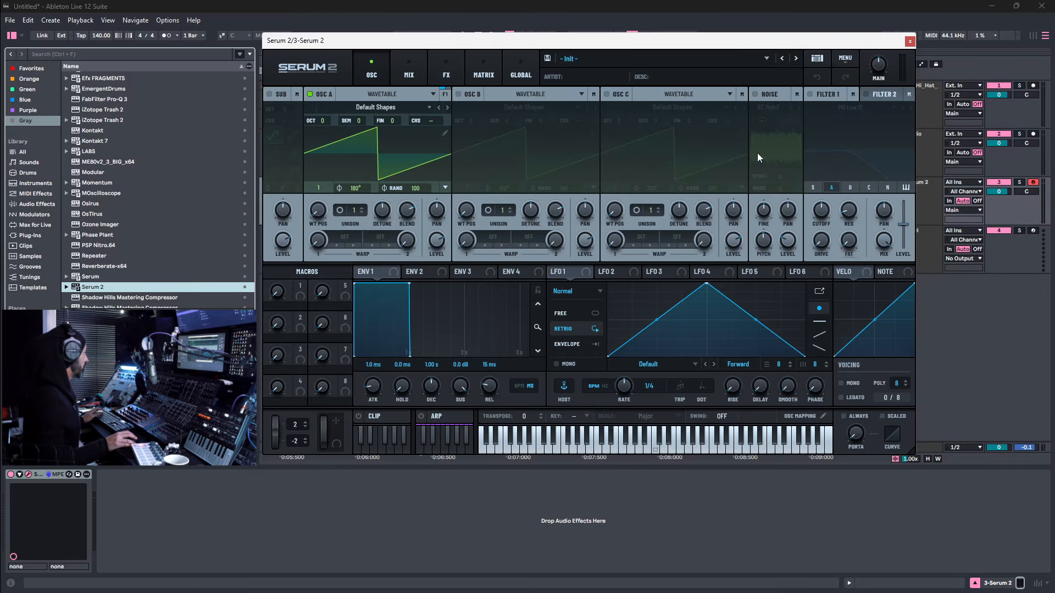
Enable Filter 1, give Env 1 a 617 ms decay, no sustain and 402 ms release, and lower oscillator A one octave.
{"action": "left_click", "coordinate": [813, 94]}
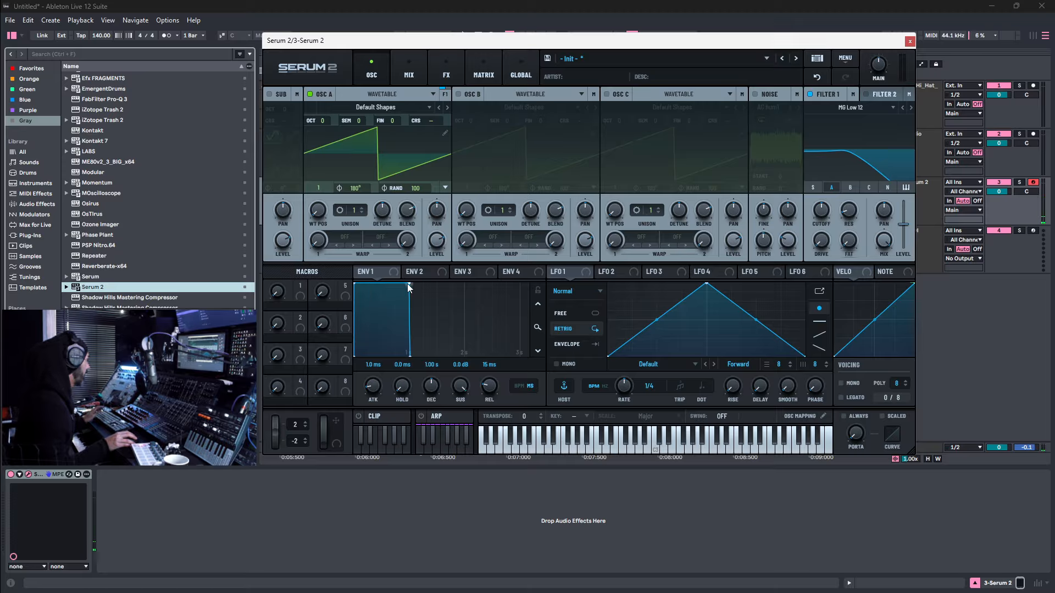
{"action": "left_click_drag", "start_coordinate": [407, 283], "coordinate": [376, 378]}
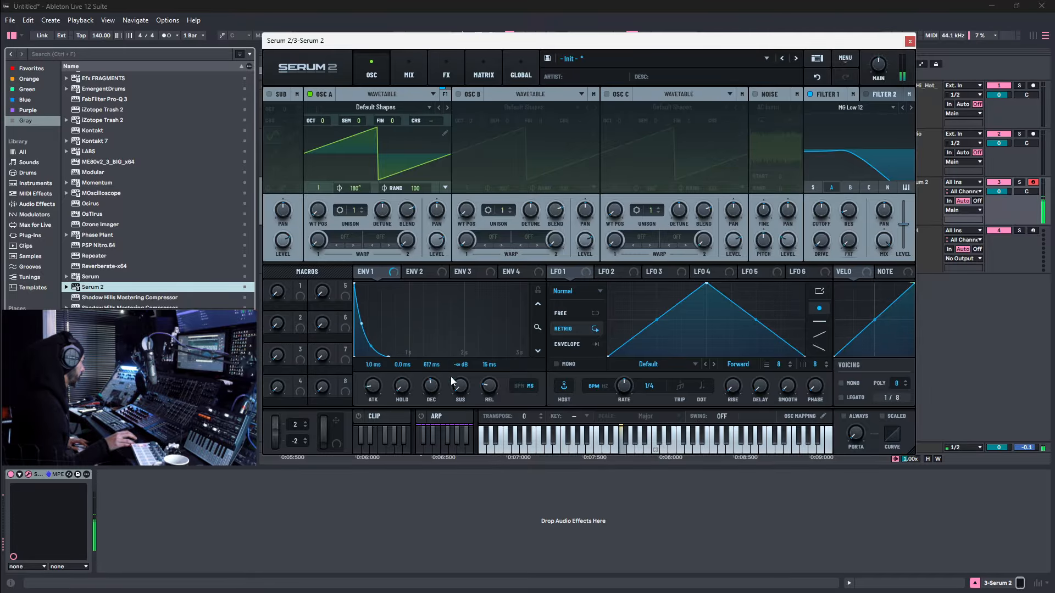
{"action": "mouse_move", "coordinate": [487, 389]}
{"action": "left_mouse_down"}
{"action": "mouse_move", "coordinate": [483, 365]}
{"action": "mouse_move", "coordinate": [487, 376]}
{"action": "left_mouse_up"}
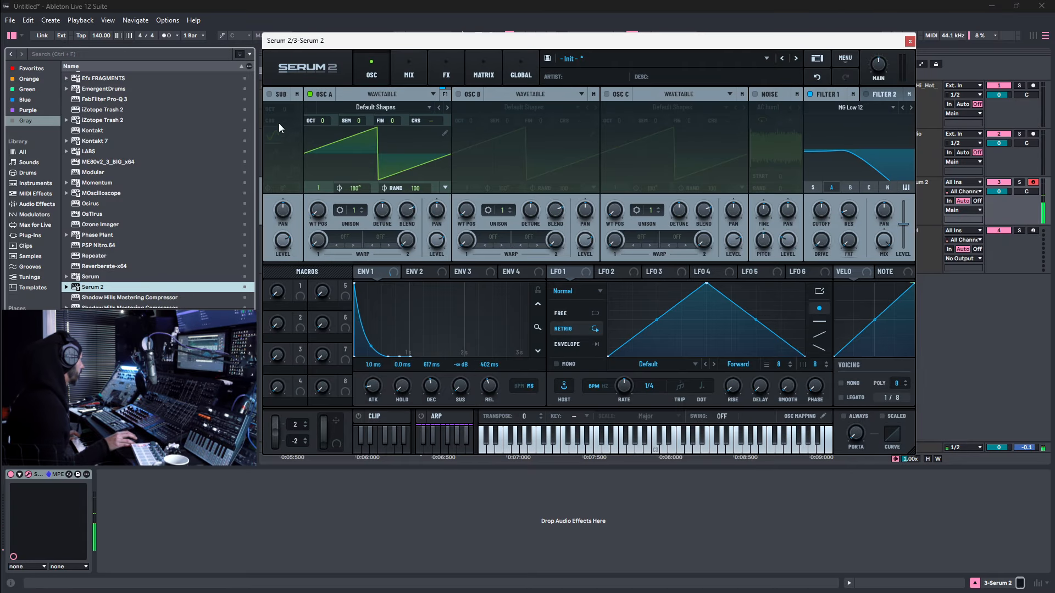
{"action": "left_click_drag", "start_coordinate": [322, 124], "coordinate": [322, 126]}
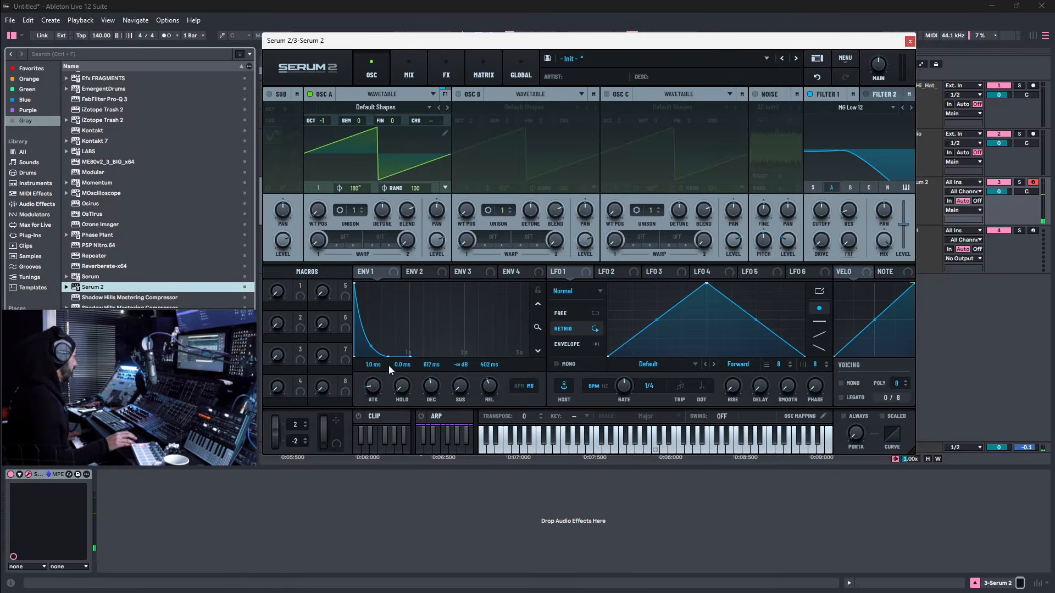
Shape Env 2 with an 870 ms decay and no sustain, and assign it to Filter 1's cutoff.
{"action": "left_click", "coordinate": [423, 274]}
{"action": "left_click_drag", "start_coordinate": [406, 286], "coordinate": [380, 367]}
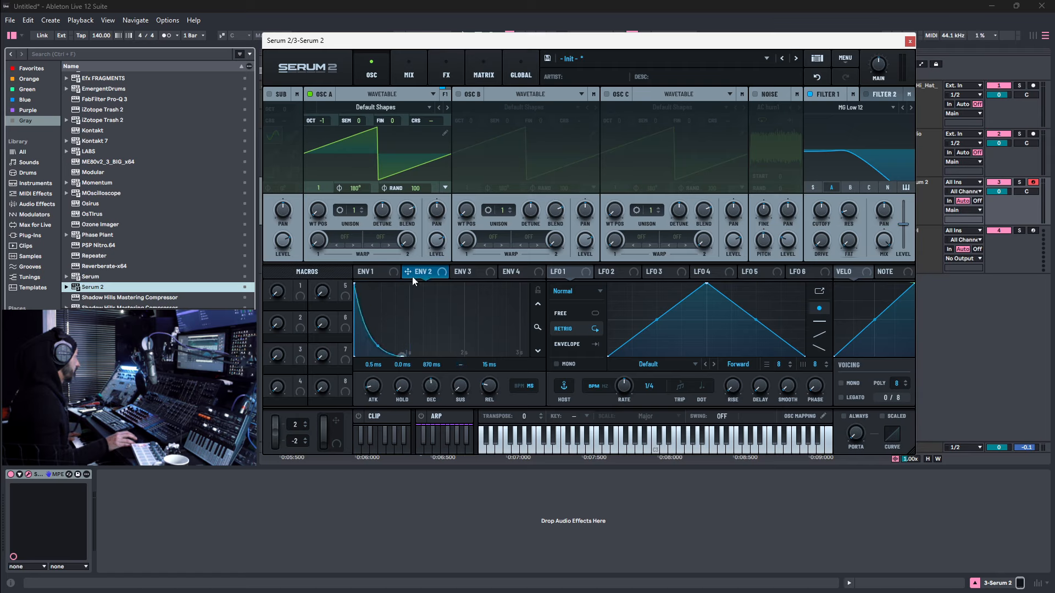
{"action": "left_click_drag", "start_coordinate": [447, 278], "coordinate": [812, 231]}
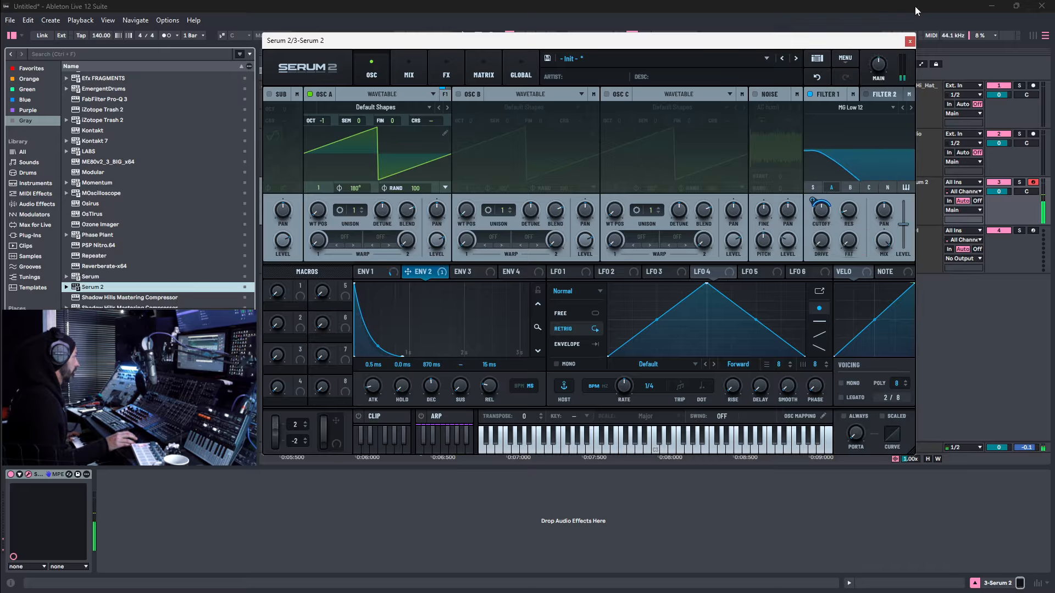
Lower Filter 1's cutoff to about 50 Hz and readjust its Env 2 modulation amount.
{"action": "left_click", "coordinate": [474, 77]}
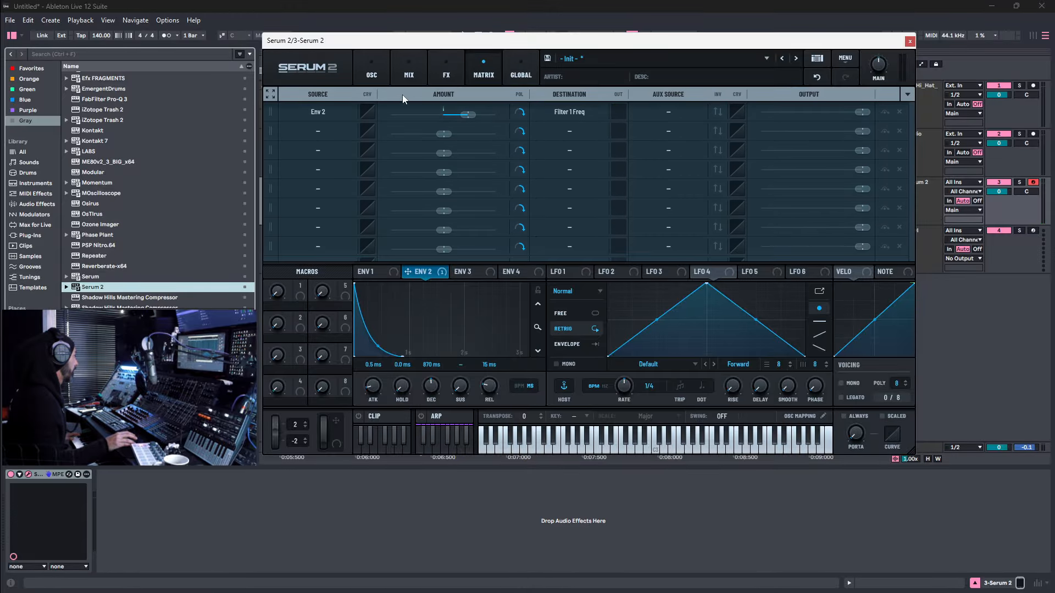
{"action": "left_click", "coordinate": [372, 77]}
{"action": "left_click_drag", "start_coordinate": [819, 211], "coordinate": [819, 237]}
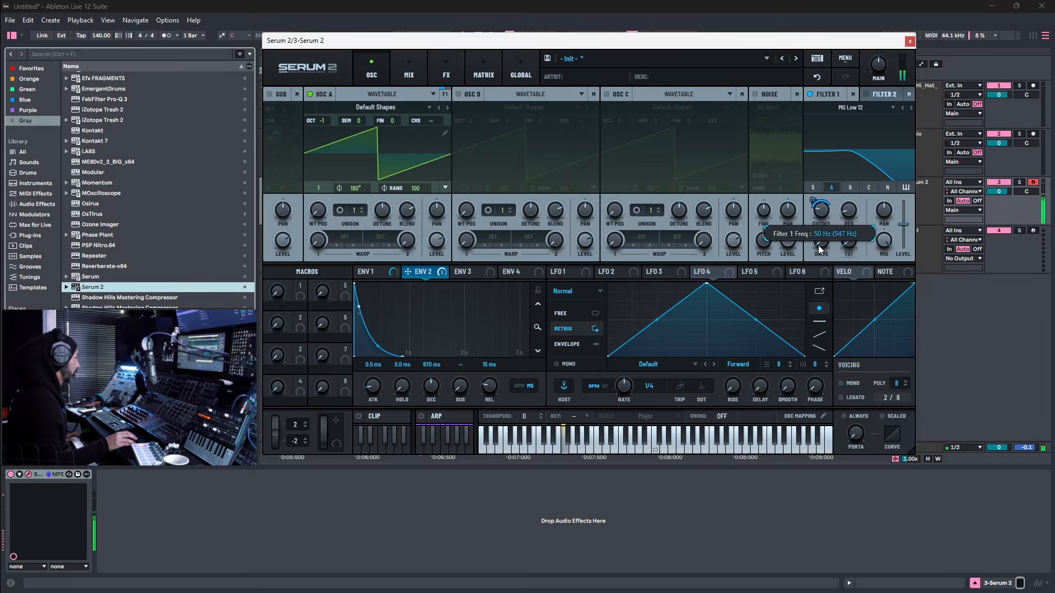
{"action": "left_click_drag", "start_coordinate": [813, 221], "coordinate": [813, 211]}
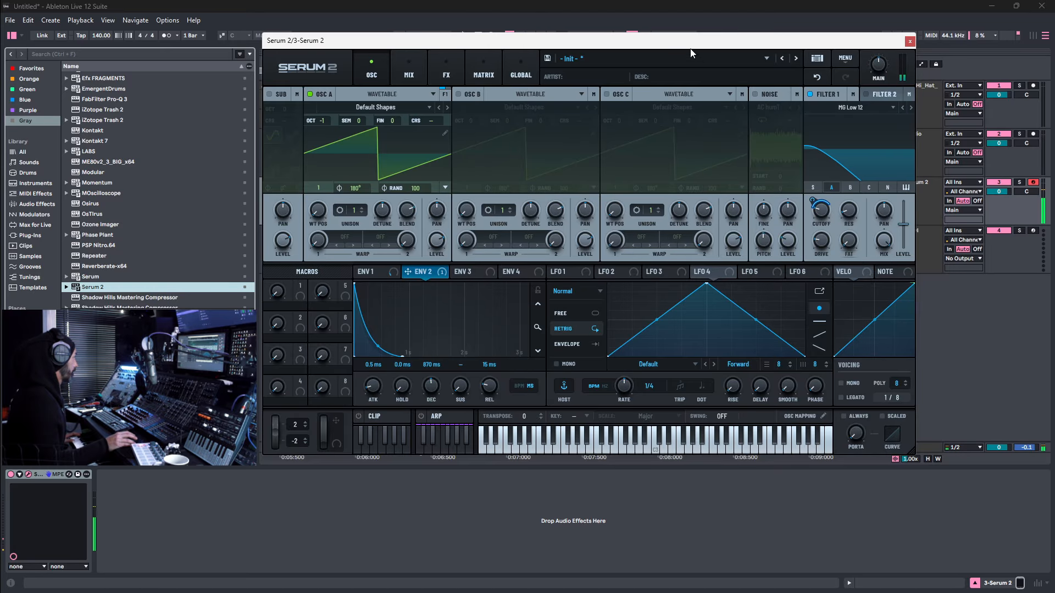
Check the Serum 2 track's level in the Session View mixer, close the synth editor and return to the Arrangement.
{"action": "left_click_drag", "start_coordinate": [685, 44], "coordinate": [1054, 44]}
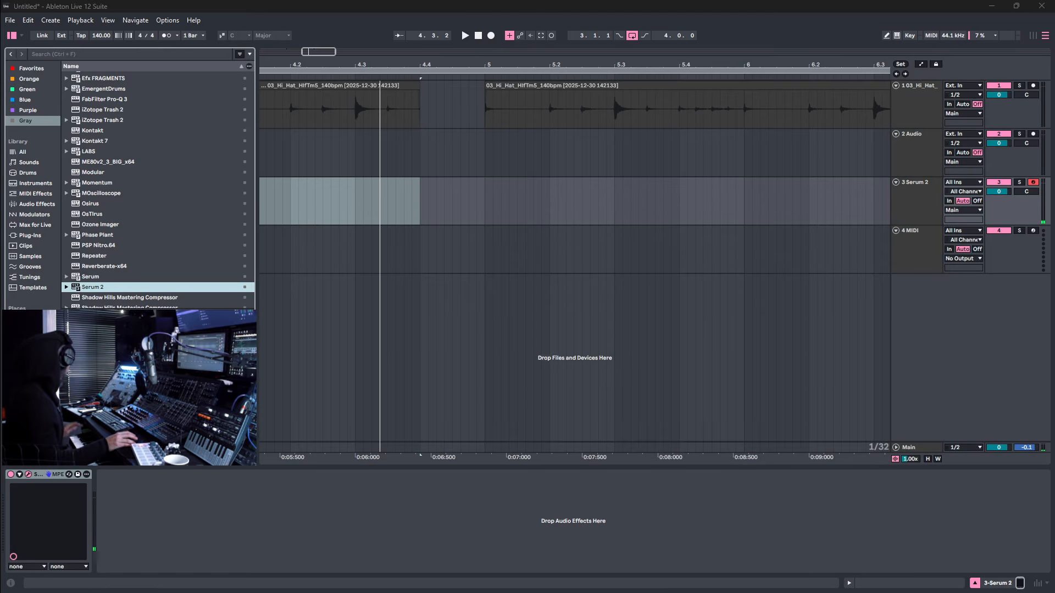
{"action": "left_click", "coordinate": [693, 248]}
{"action": "key", "text": "Tab"}
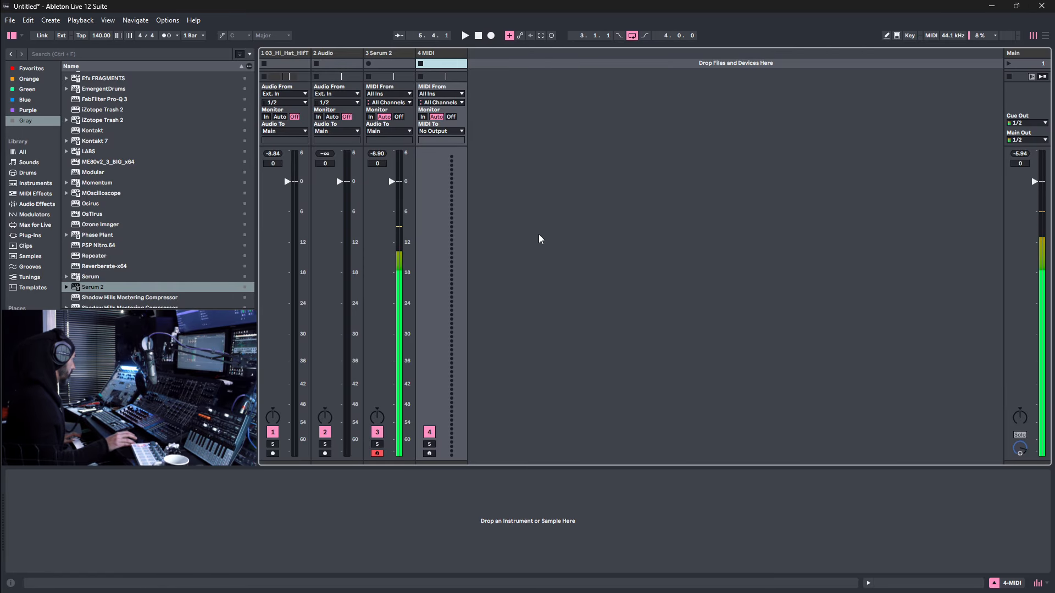
{"action": "left_click_drag", "start_coordinate": [1054, 90], "coordinate": [608, 109]}
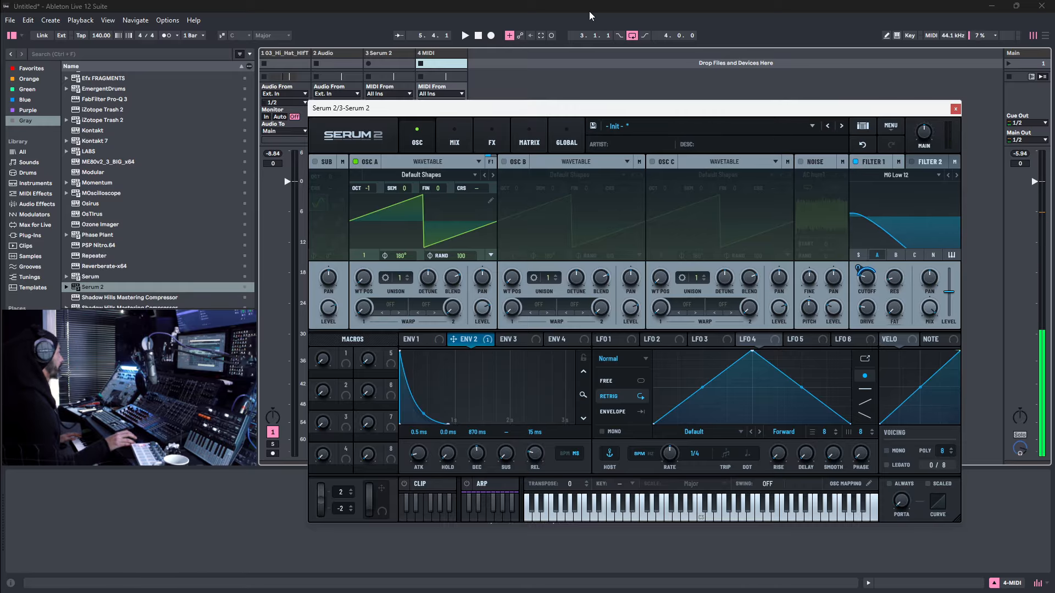
{"action": "left_click", "coordinate": [955, 109]}
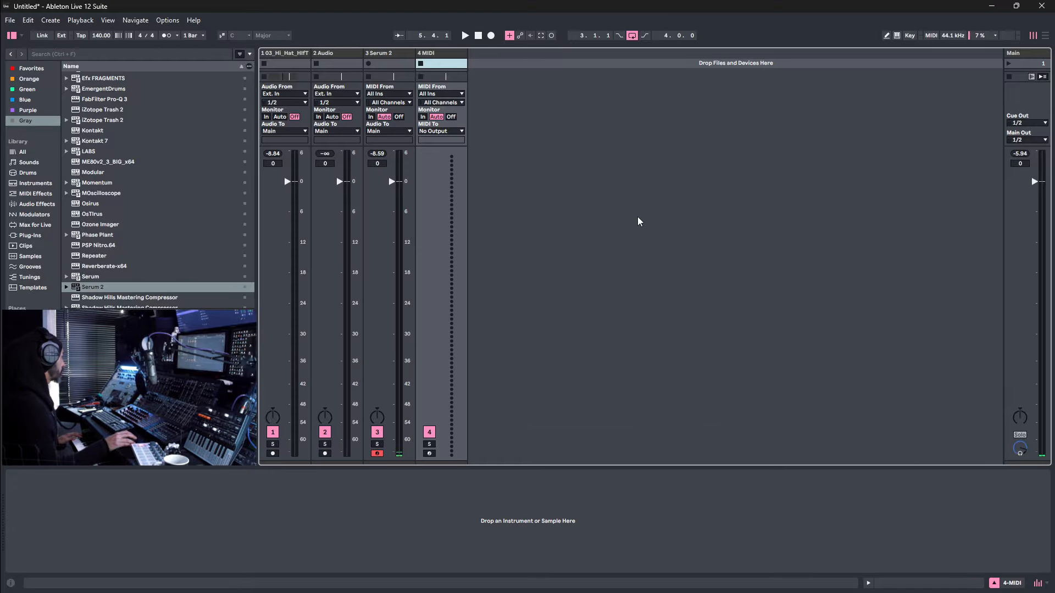
{"action": "left_click", "coordinate": [379, 58]}
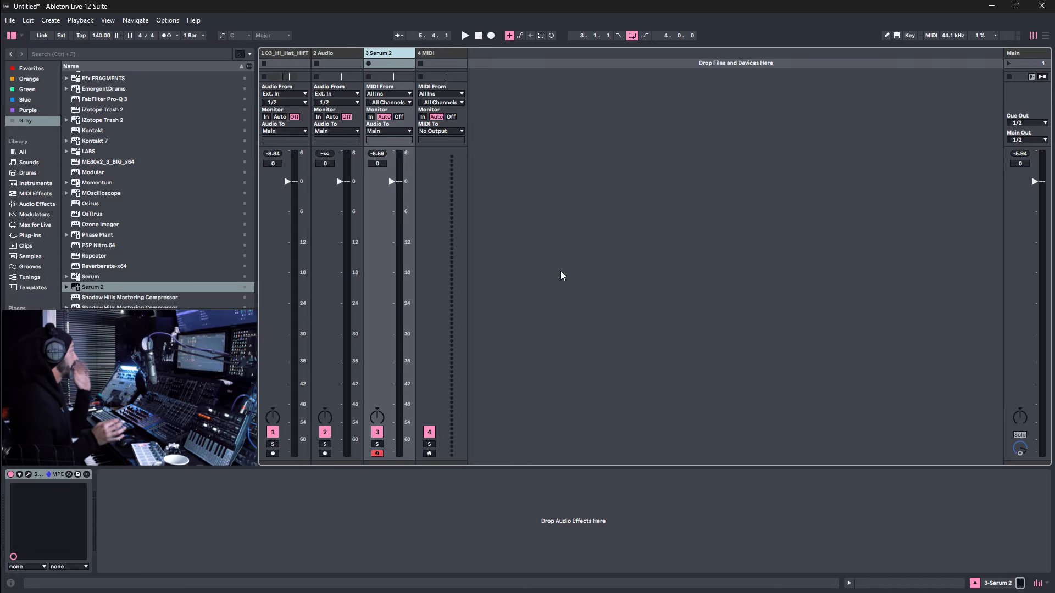
{"action": "key", "text": "Tab"}
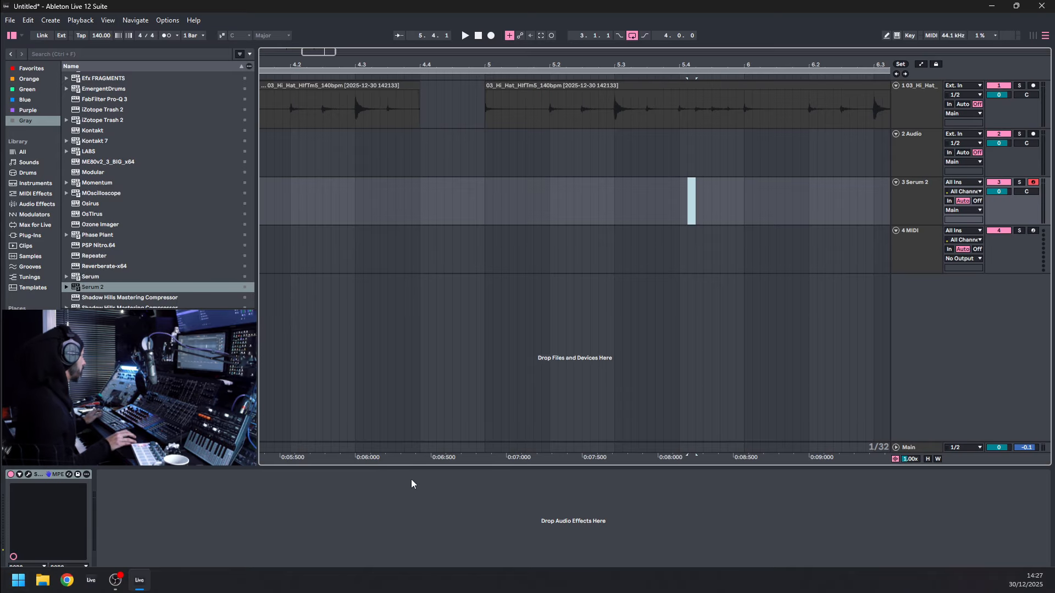
Play the four-bar loop from bar 3 to audition the hi-hats with the synth, and select the Serum 2 track.
{"action": "left_click", "coordinate": [804, 71]}
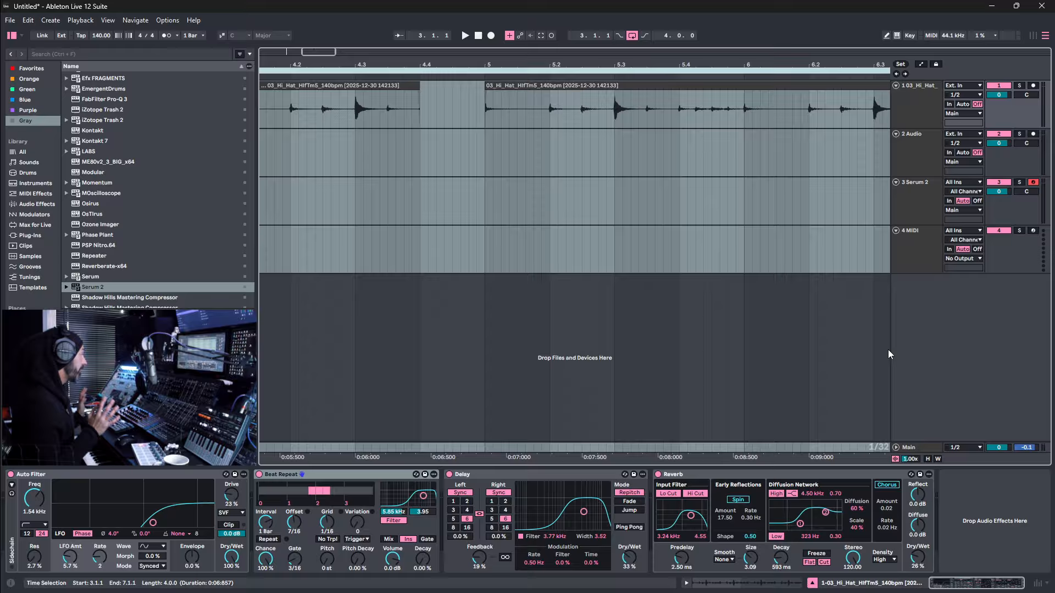
{"action": "key", "text": "space"}
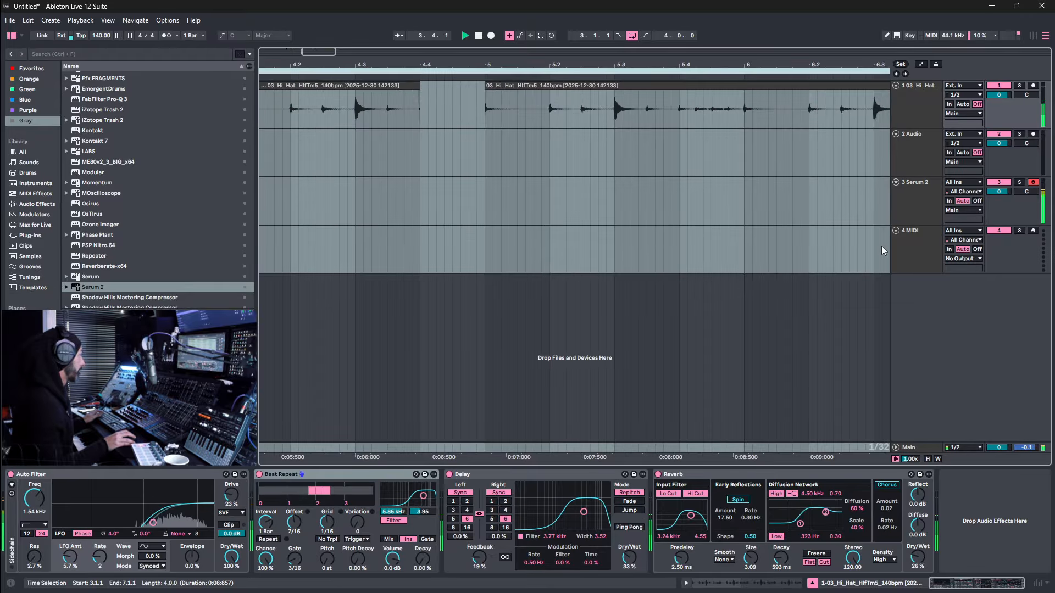
{"action": "left_click", "coordinate": [907, 204]}
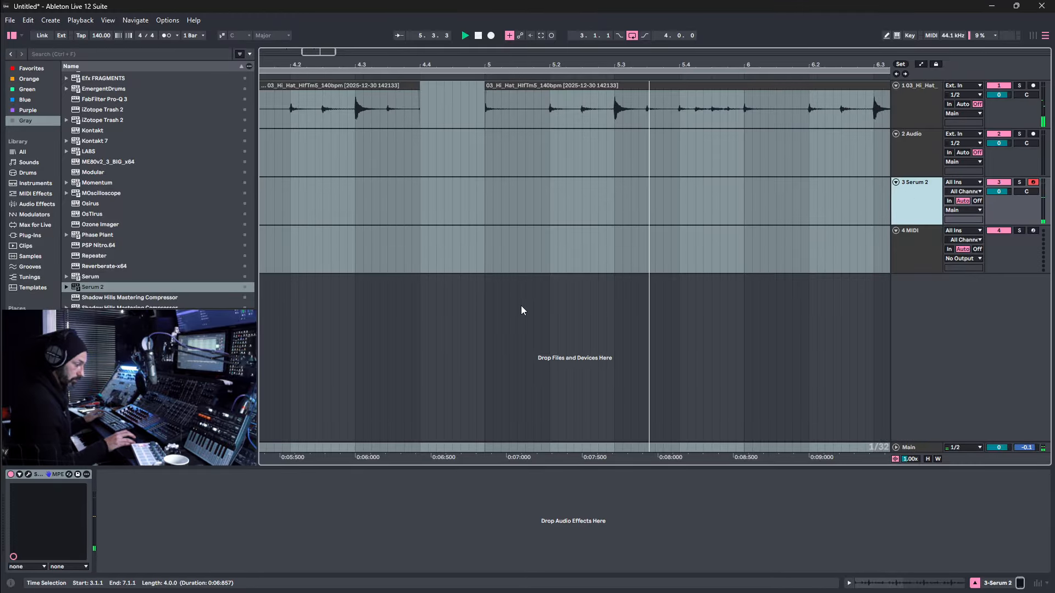
Add ValhallaSupermassive to the Serum 2 track and load the saved default user preset.
{"action": "mouse_move", "coordinate": [398, 567]}
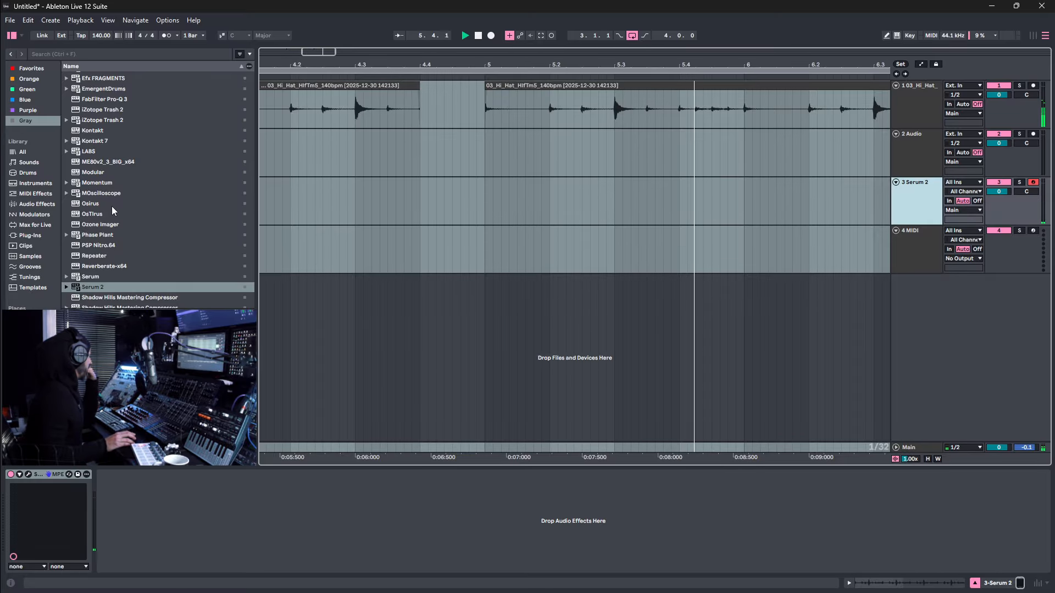
{"action": "scroll", "coordinate": [113, 210], "scroll_direction": "down", "scroll_amount": 5}
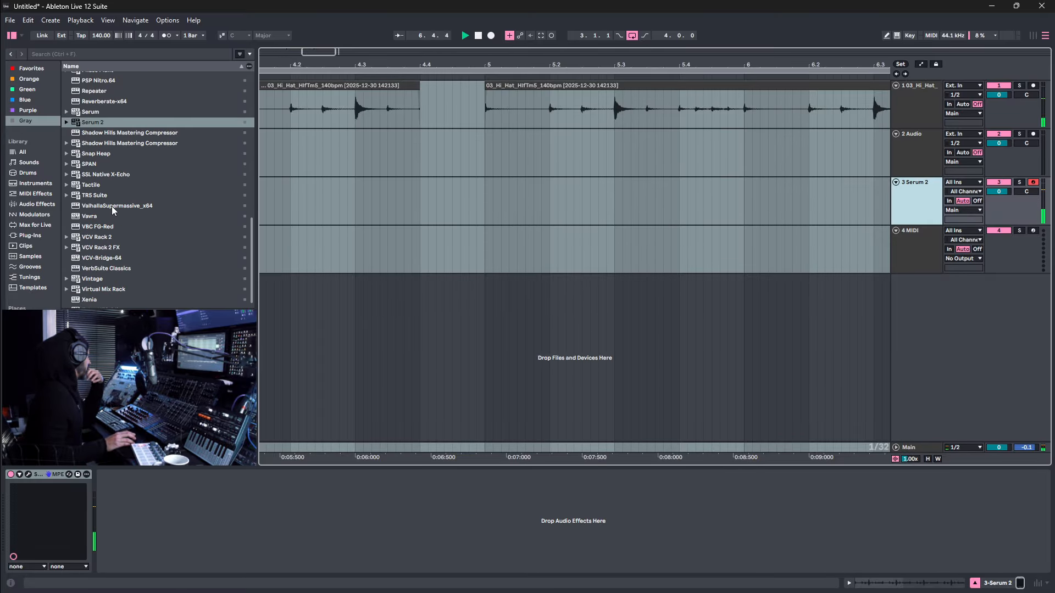
{"action": "double_click", "coordinate": [113, 207]}
{"action": "left_click", "coordinate": [115, 474]}
{"action": "left_click", "coordinate": [363, 256]}
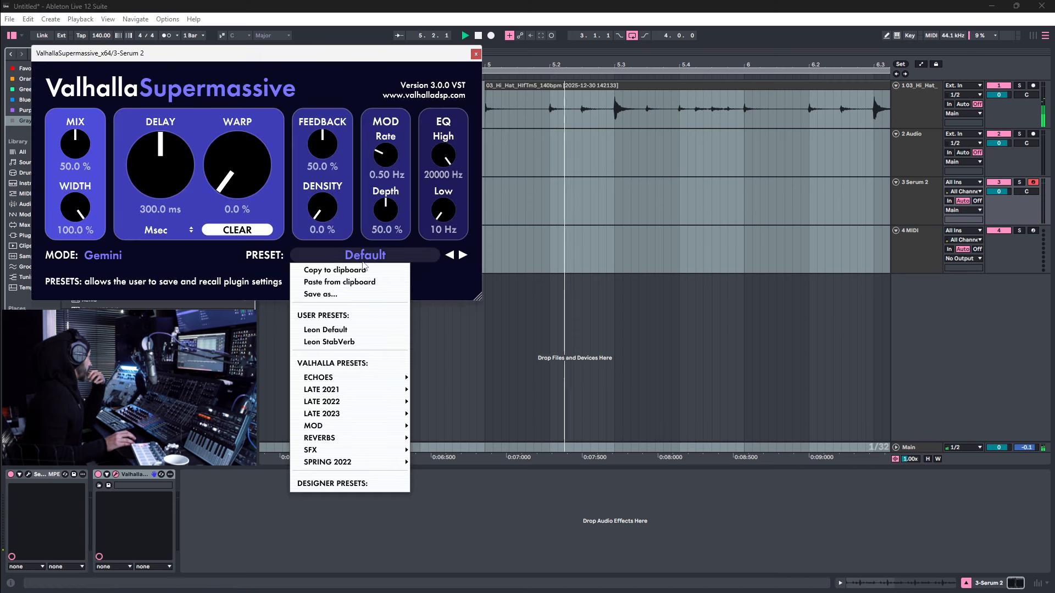
{"action": "left_click", "coordinate": [325, 330]}
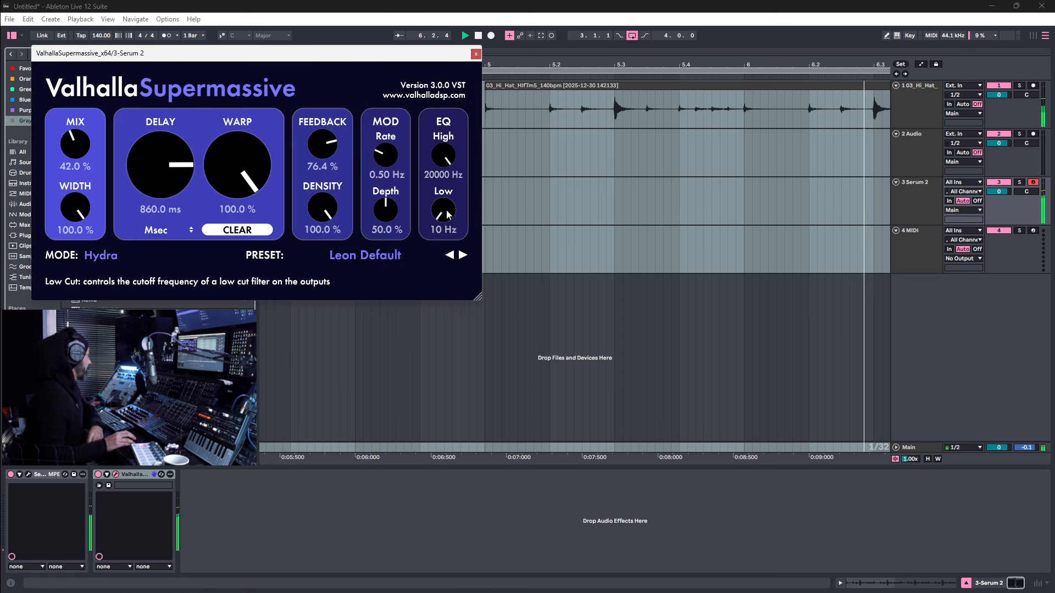
Set ValhallaSupermassive's EQ to 4080 Hz High and 90 Hz Low with a 29.2% mix, and close its editor.
{"action": "left_click_drag", "start_coordinate": [444, 153], "coordinate": [438, 262]}
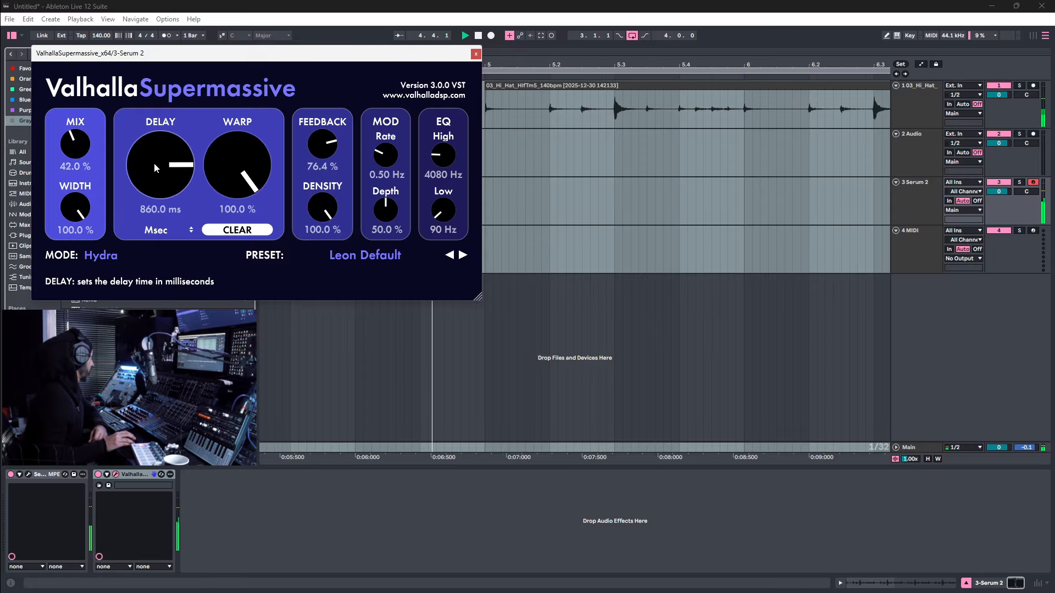
{"action": "left_click_drag", "start_coordinate": [75, 149], "coordinate": [76, 171]}
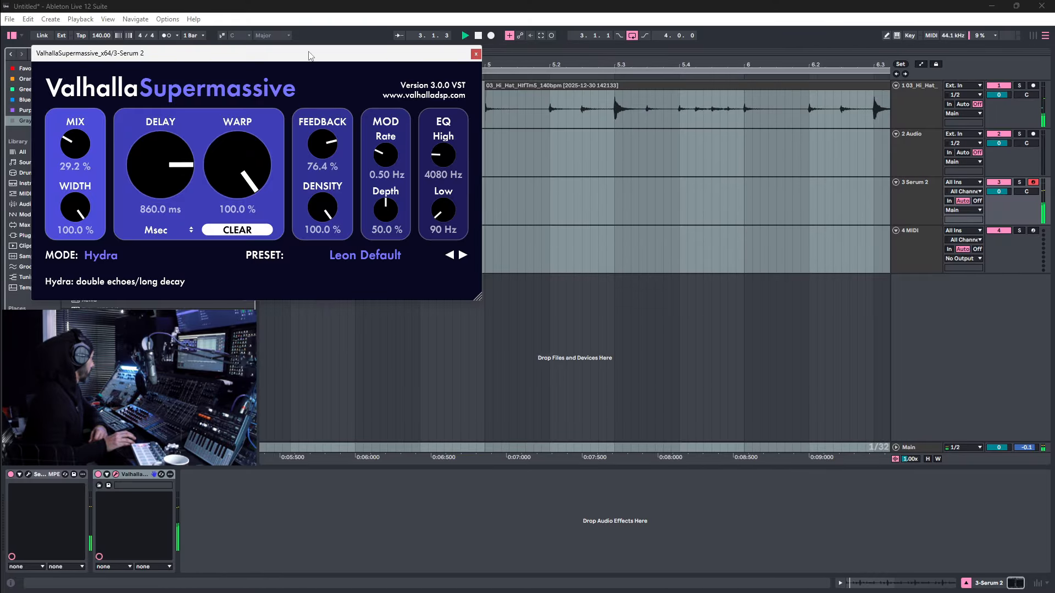
{"action": "left_click", "coordinate": [476, 54]}
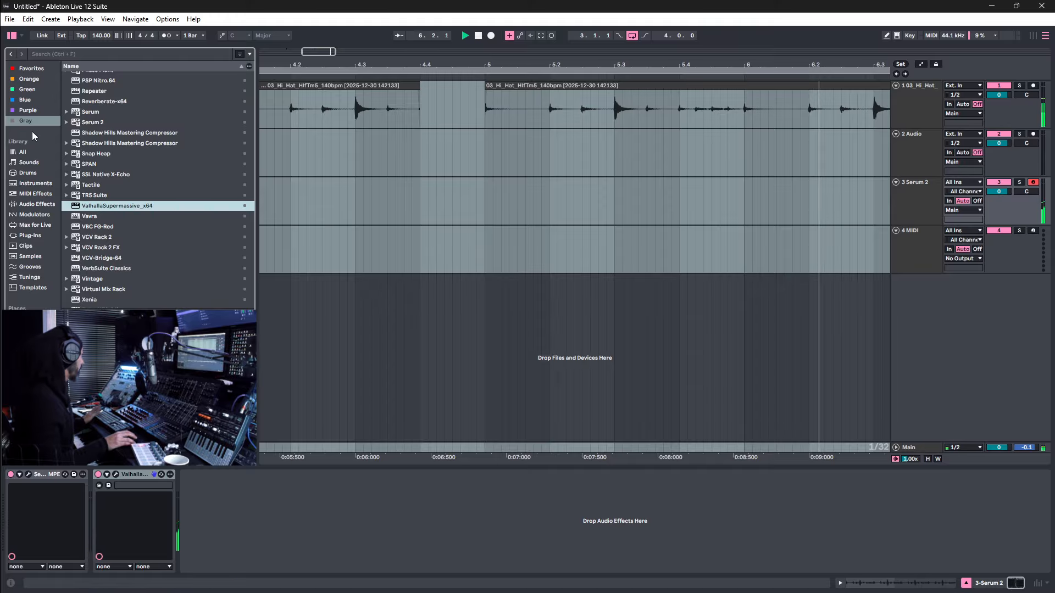
List the audio effects in the browser and select the Serum 2 track.
{"action": "left_click", "coordinate": [34, 205]}
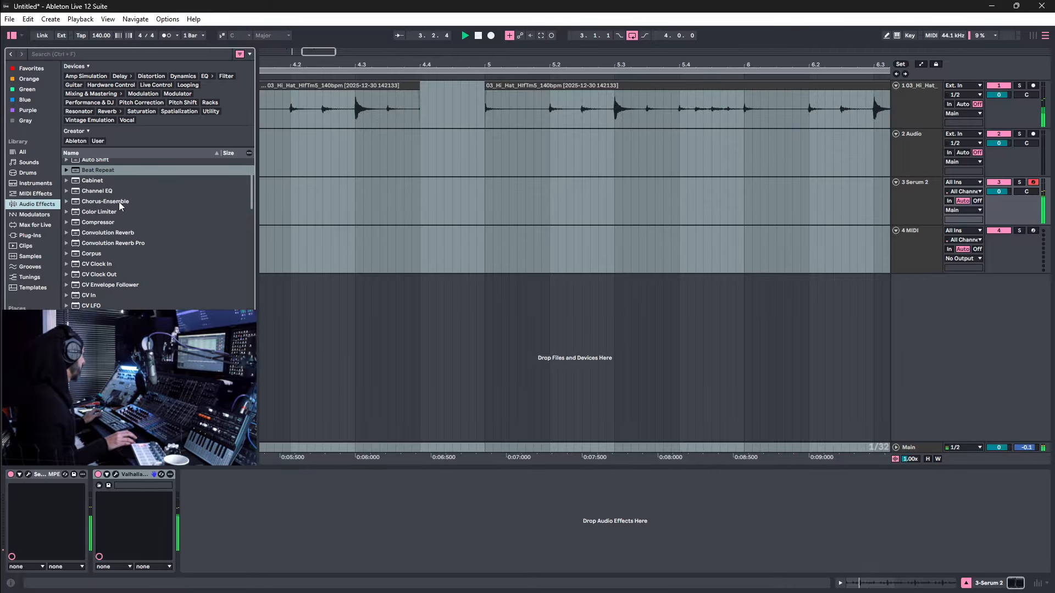
{"action": "scroll", "coordinate": [129, 207], "scroll_direction": "up", "scroll_amount": 1}
{"action": "left_click", "coordinate": [920, 200]}
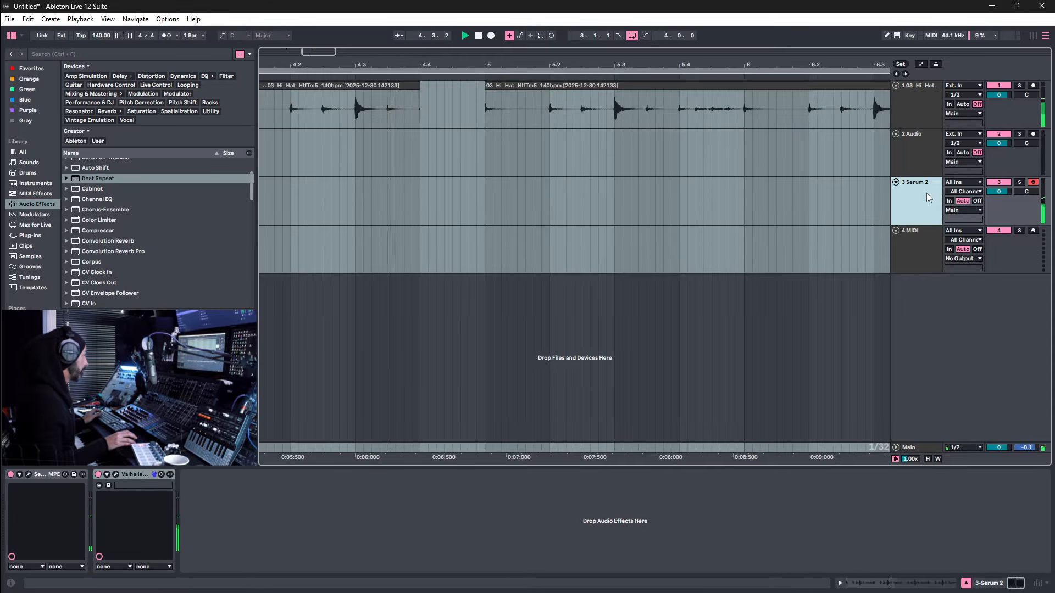
{"action": "double_click", "coordinate": [859, 198]}
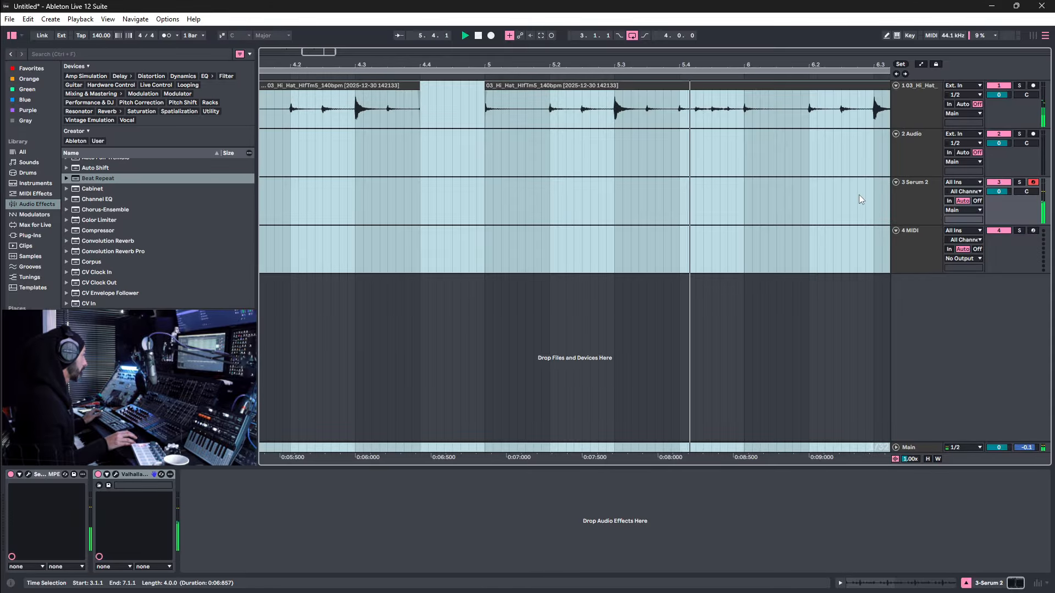
{"action": "left_click", "coordinate": [924, 203]}
{"action": "left_click", "coordinate": [857, 184]}
{"action": "left_click", "coordinate": [856, 184]}
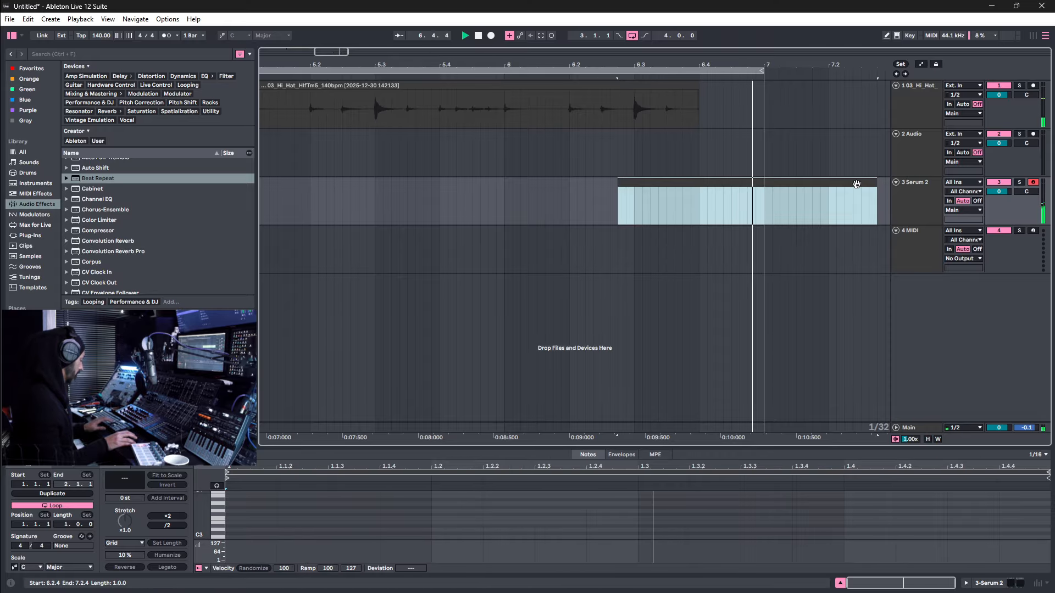
{"action": "key", "text": "Delete"}
{"action": "left_click", "coordinate": [923, 196]}
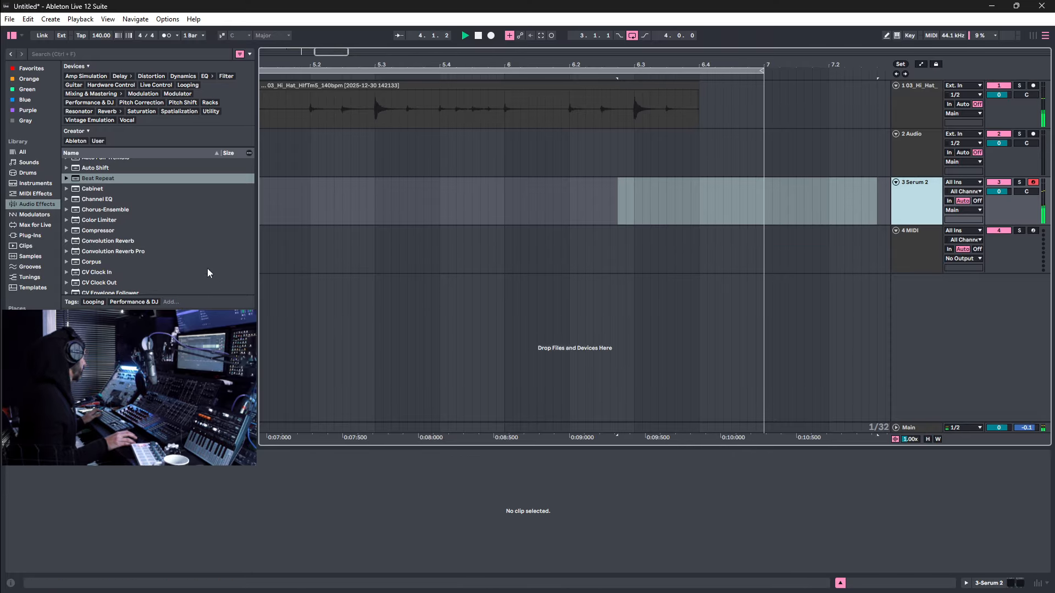
{"action": "double_click", "coordinate": [927, 193]}
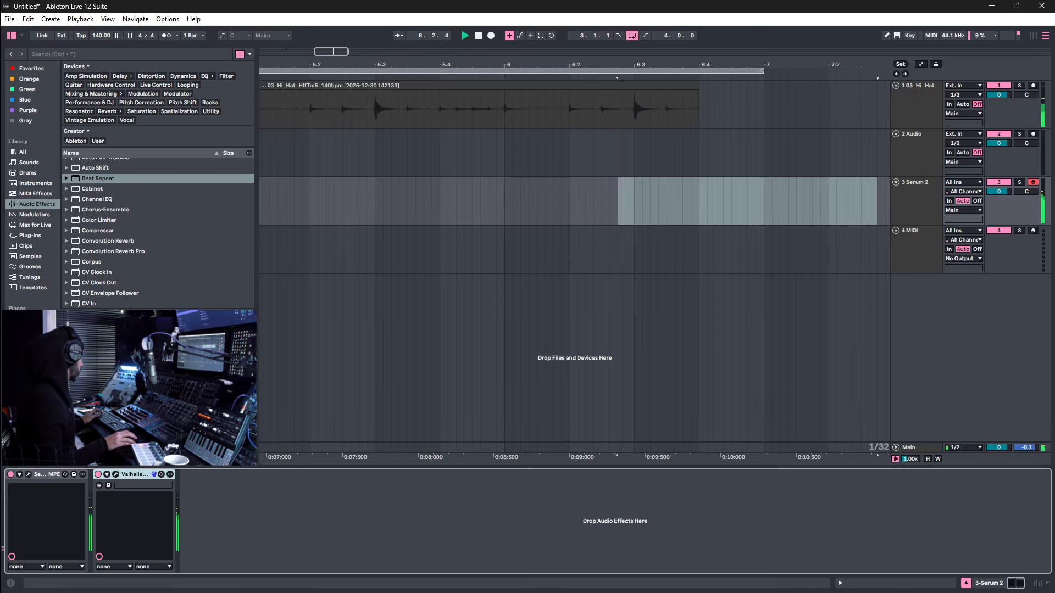
Insert a Delay before ValhallaSupermassive with 26% feedback, 27% dry/wet and its filter at 3.26 kHz with width 5.64.
{"action": "scroll", "coordinate": [102, 220], "scroll_direction": "down", "scroll_amount": 3}
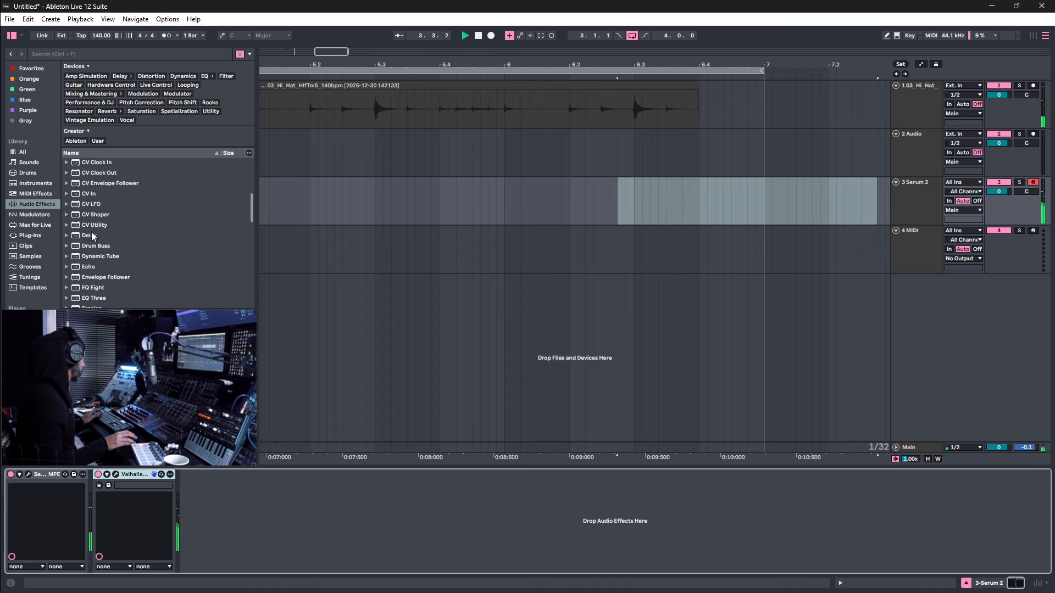
{"action": "left_click_drag", "start_coordinate": [92, 236], "coordinate": [144, 538]}
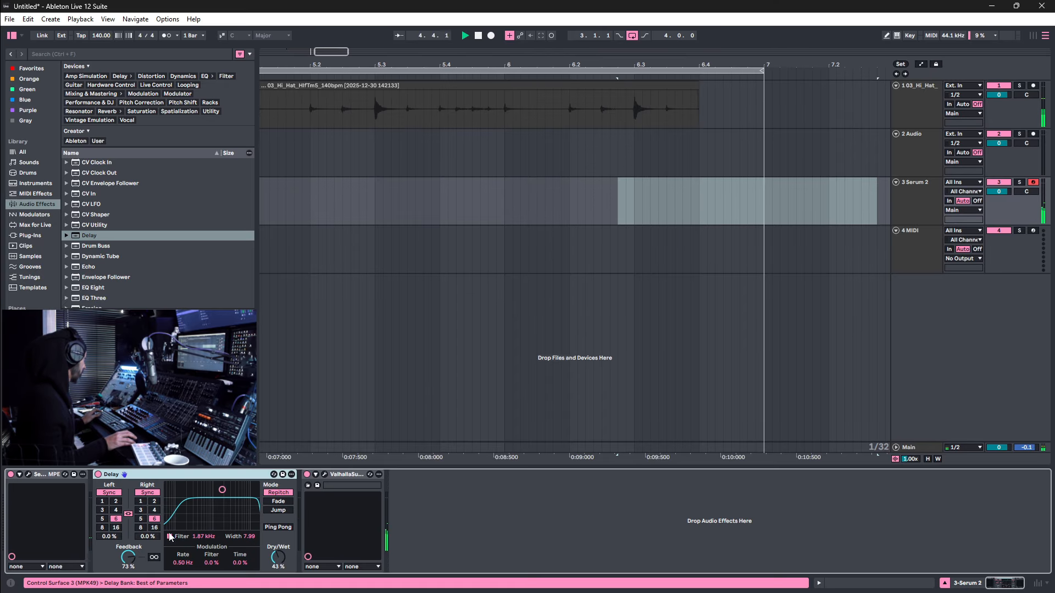
{"action": "left_click_drag", "start_coordinate": [278, 558], "coordinate": [278, 569]}
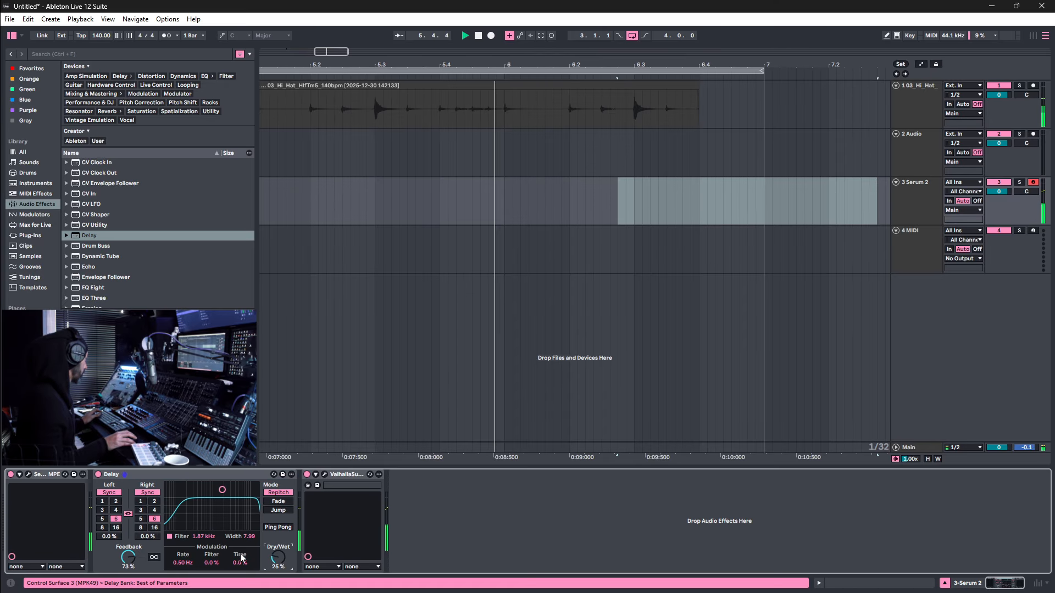
{"action": "left_click_drag", "start_coordinate": [136, 563], "coordinate": [136, 582]}
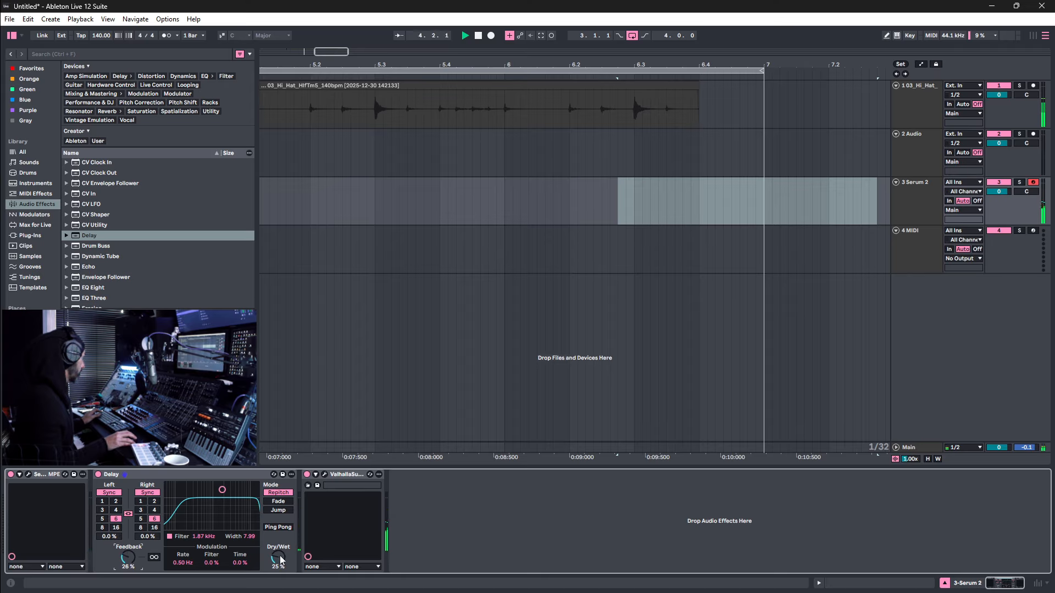
{"action": "left_click_drag", "start_coordinate": [213, 486], "coordinate": [220, 497]}
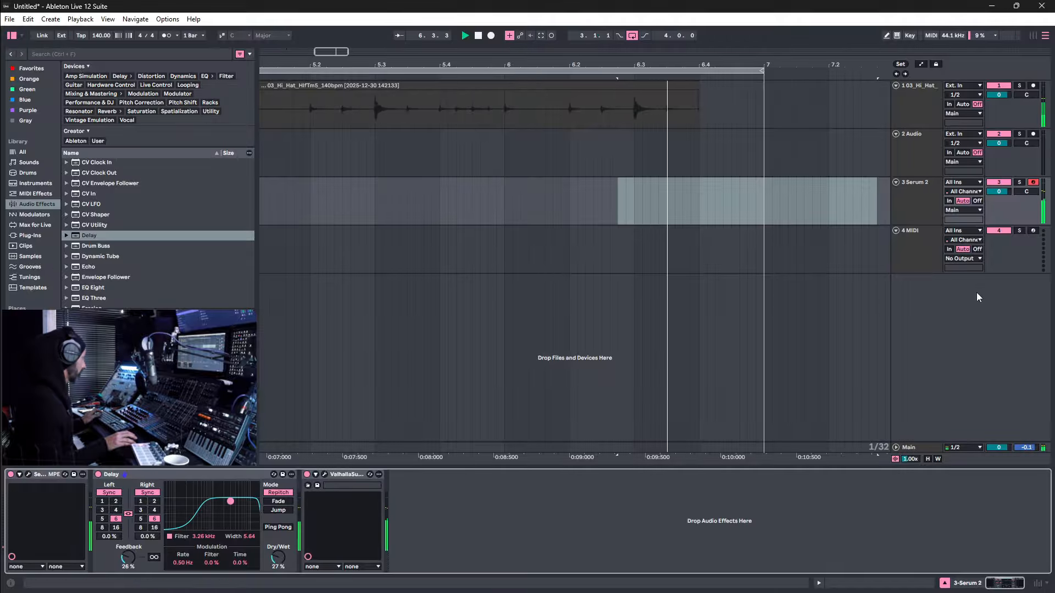
{"action": "left_click", "coordinate": [922, 195]}
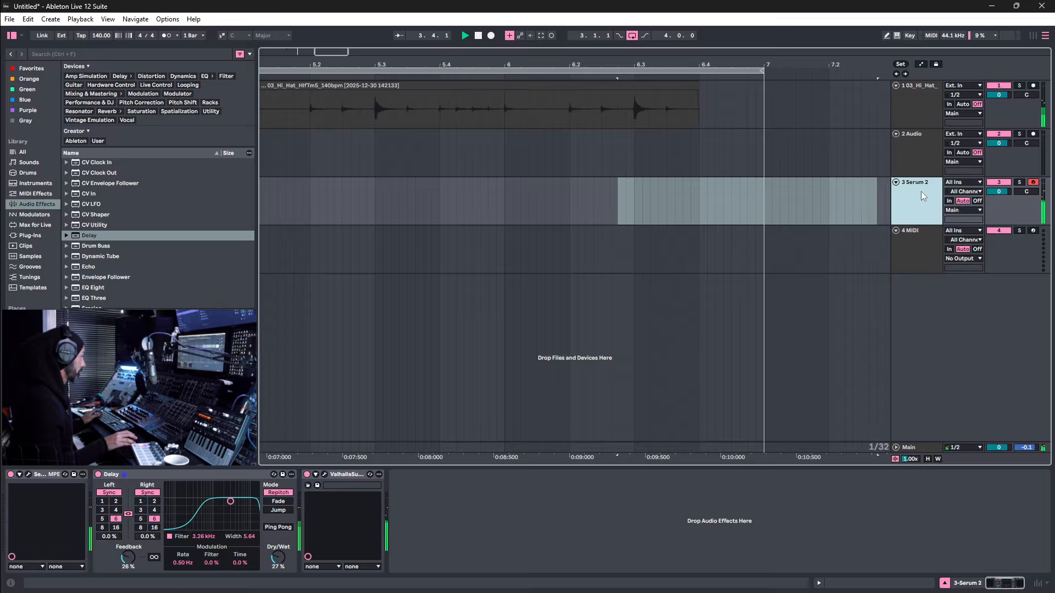
{"action": "left_click", "coordinate": [752, 206]}
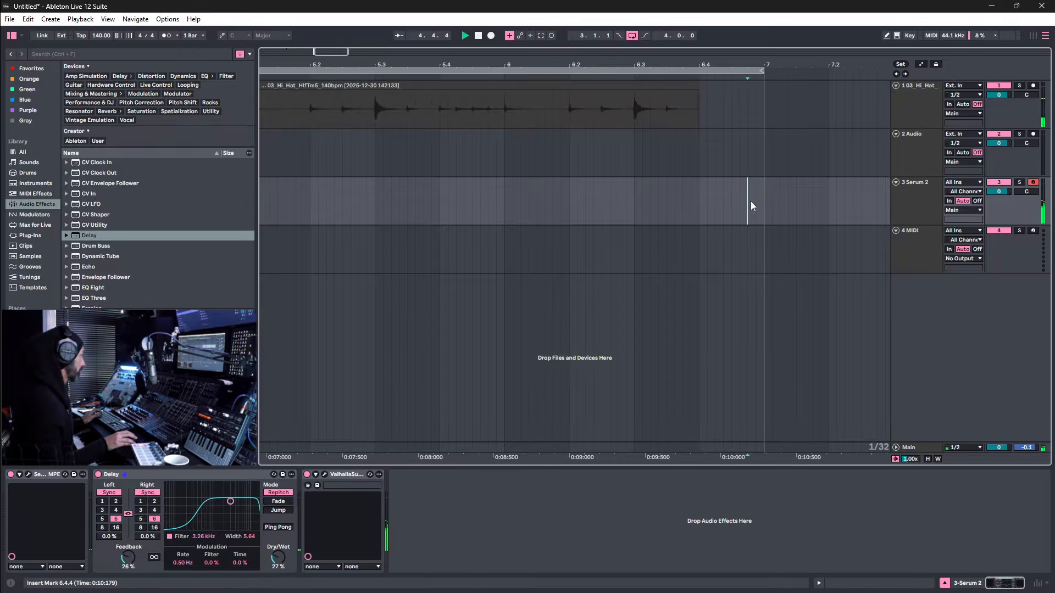
{"action": "left_click_drag", "start_coordinate": [609, 63], "coordinate": [609, 11]}
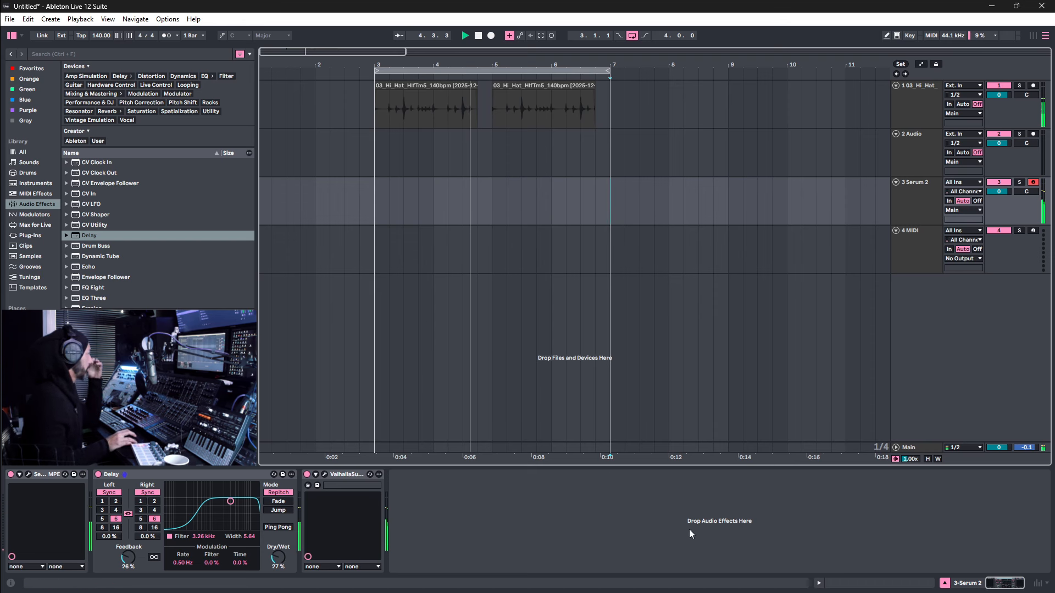
Set Serum 2's oscillator A to 4 unison voices, lower its detune slightly, and close the synth editor.
{"action": "left_click", "coordinate": [28, 475]}
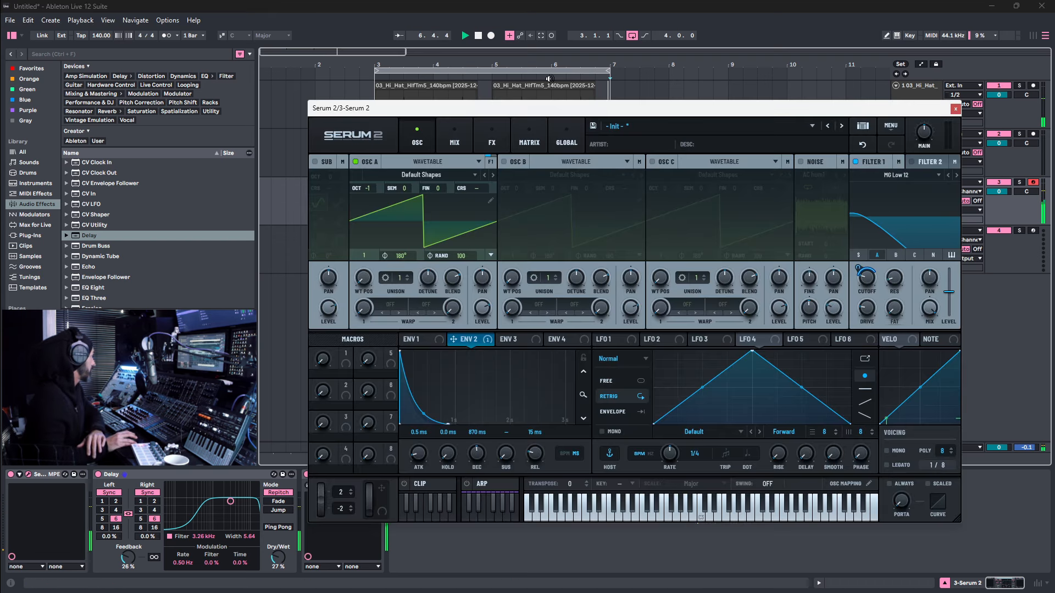
{"action": "left_click_drag", "start_coordinate": [552, 114], "coordinate": [537, 46]}
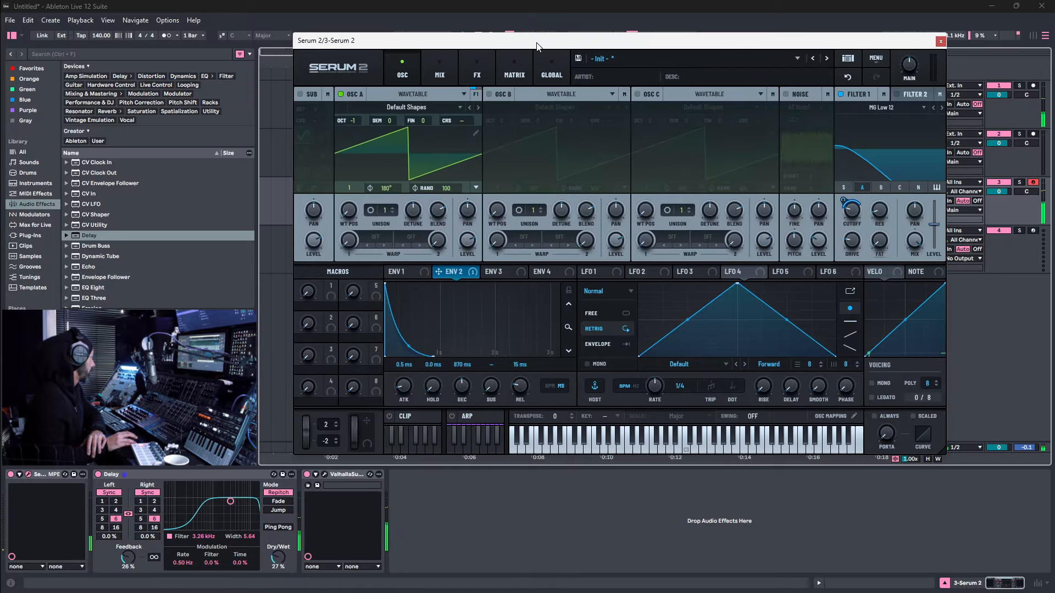
{"action": "left_click", "coordinate": [393, 209]}
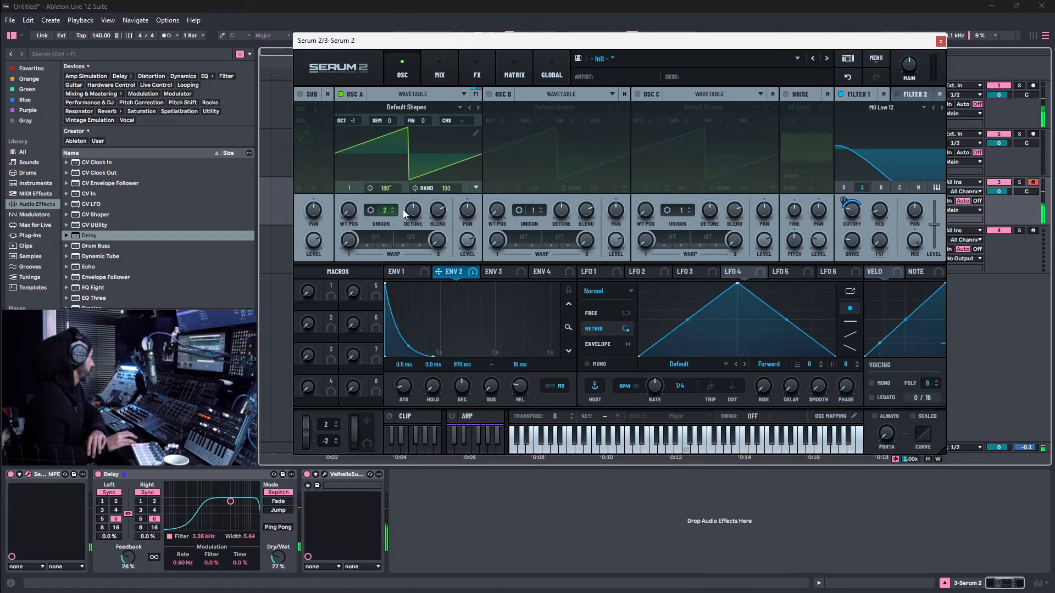
{"action": "left_click", "coordinate": [394, 211]}
{"action": "left_click", "coordinate": [394, 210]}
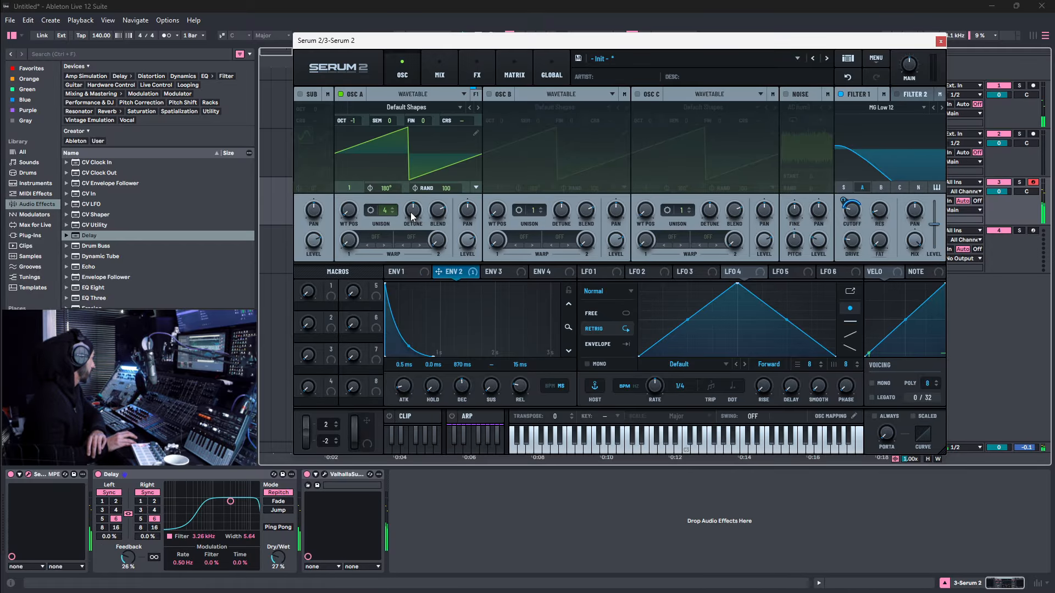
{"action": "mouse_move", "coordinate": [411, 209]}
{"action": "left_click_drag", "start_coordinate": [410, 203], "coordinate": [411, 212]}
{"action": "left_click", "coordinate": [941, 42]}
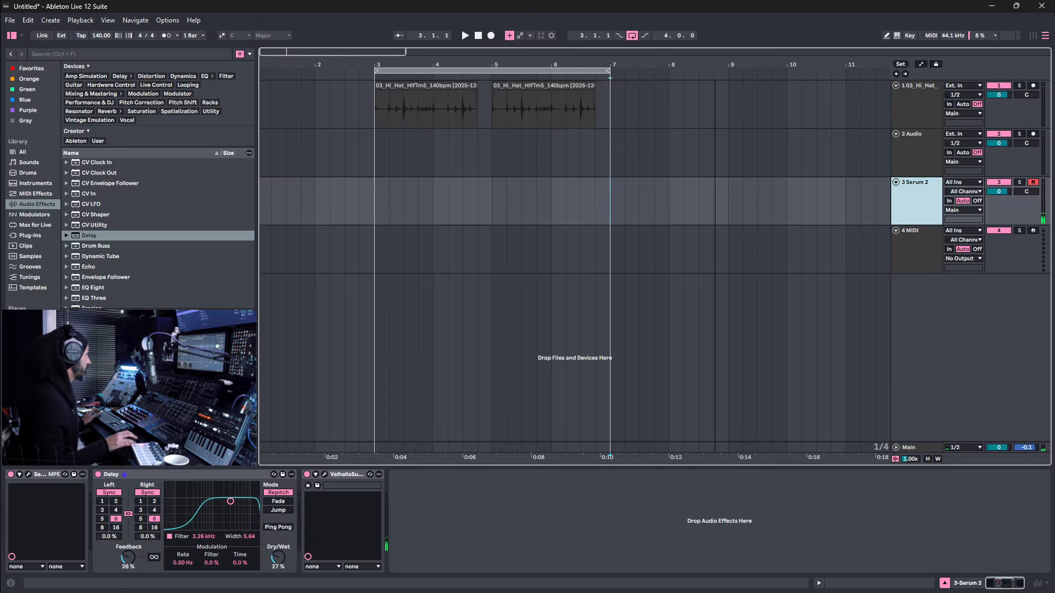
Duplicate the four-bar hi-hat section directly after itself and extend the loop to eight bars, from bar 3 to bar 11.
{"action": "left_click_drag", "start_coordinate": [716, 62], "coordinate": [624, 67]}
{"action": "left_click_drag", "start_coordinate": [563, 98], "coordinate": [375, 107]}
{"action": "left_click", "coordinate": [364, 105]}
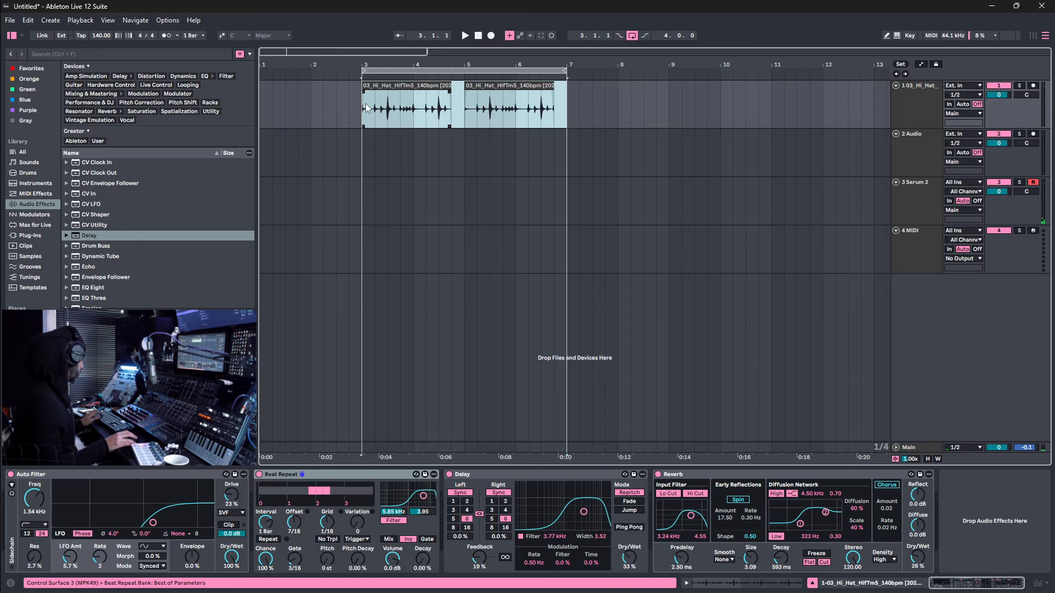
{"action": "key", "text": "ctrl+d"}
{"action": "left_click_drag", "start_coordinate": [562, 70], "coordinate": [770, 69]}
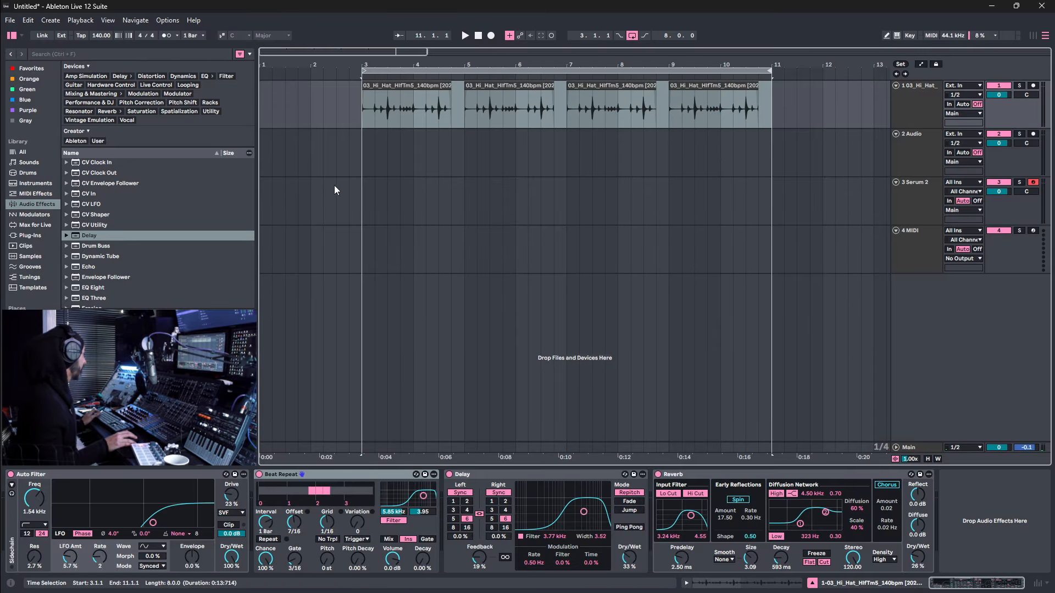
Record a MIDI part on the Serum 2 track over the eight-bar loop.
{"action": "left_click", "coordinate": [928, 194]}
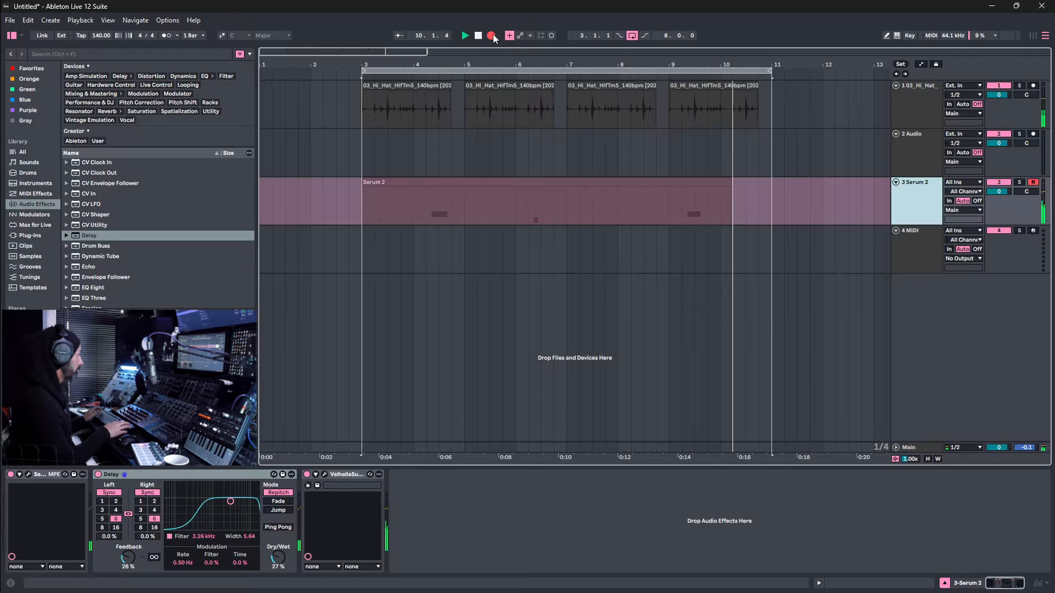
{"action": "left_click", "coordinate": [491, 35]}
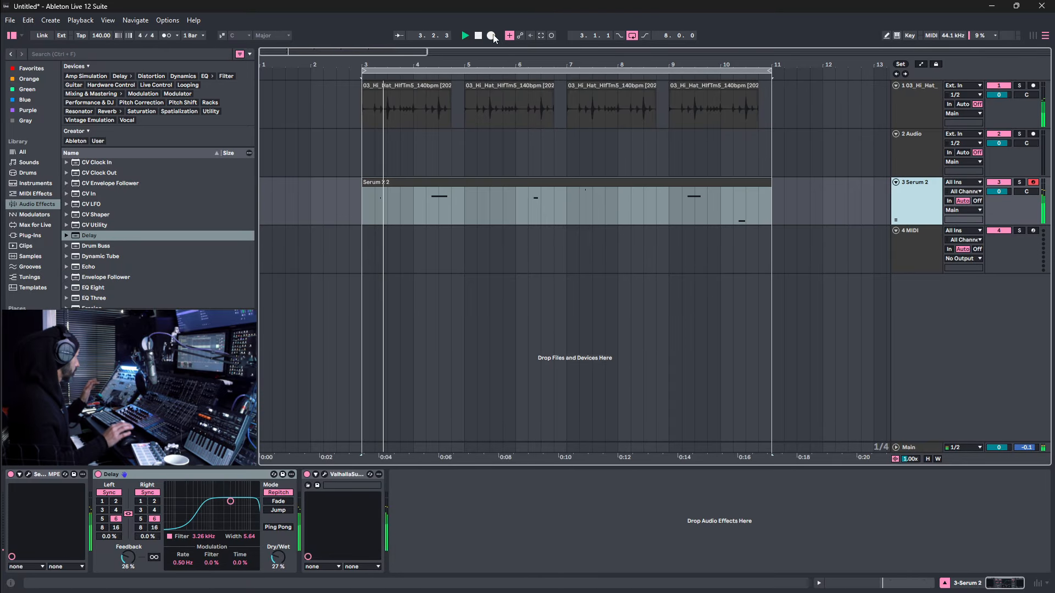
Crop the recorded Serum 2 clip to its eight bars and consolidate it.
{"action": "double_click", "coordinate": [515, 183]}
{"action": "right_click", "coordinate": [776, 524]}
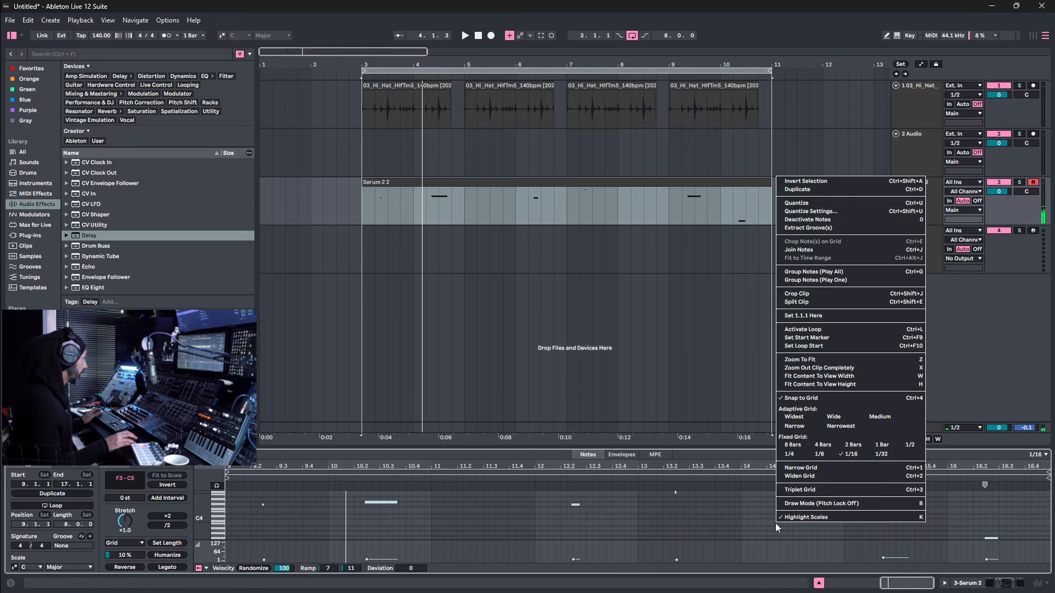
{"action": "left_click", "coordinate": [801, 294]}
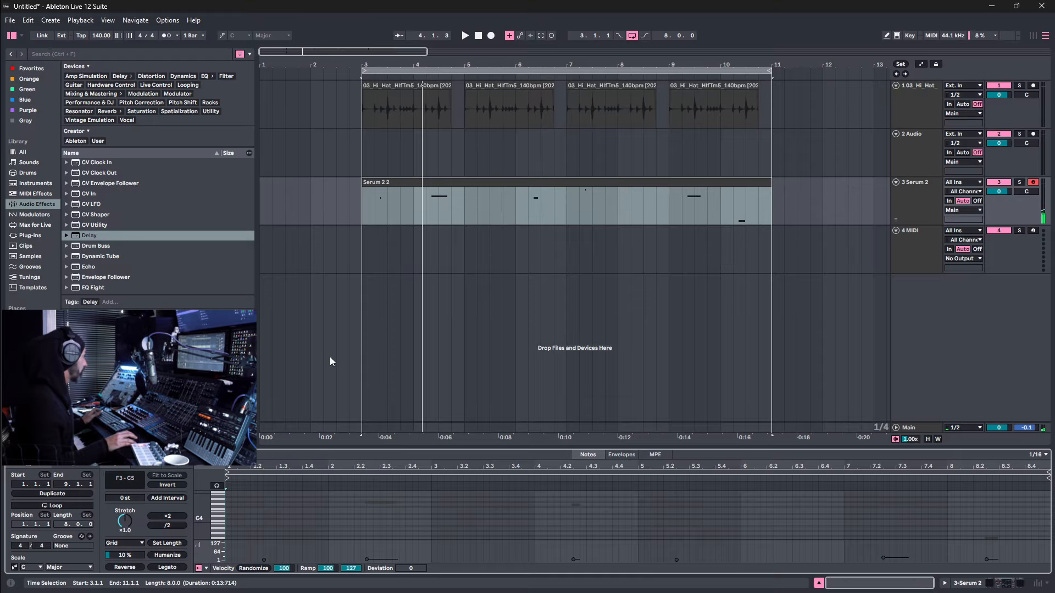
{"action": "right_click", "coordinate": [507, 180]}
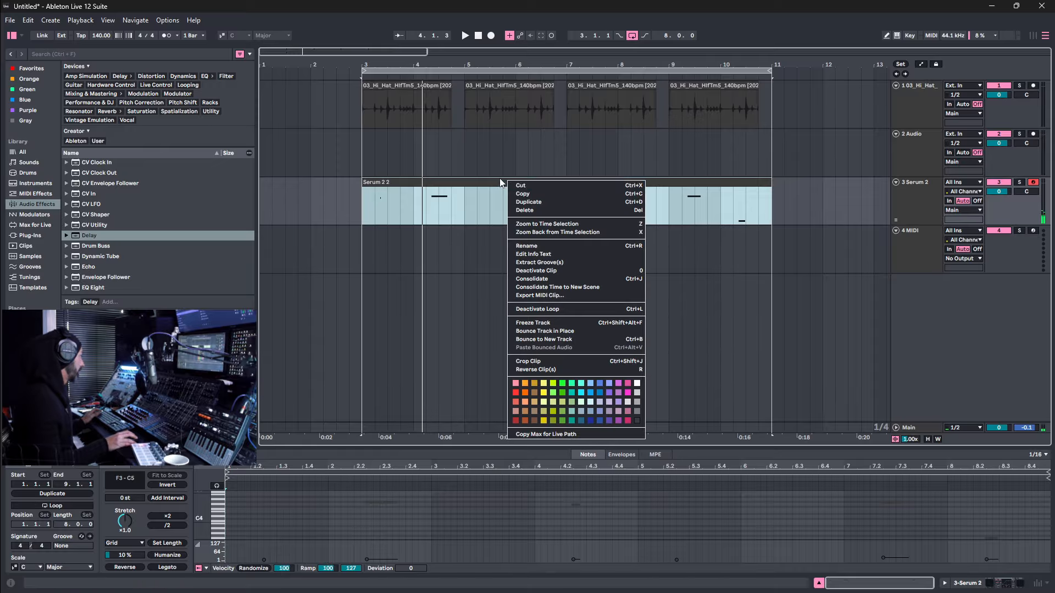
{"action": "left_click", "coordinate": [544, 284]}
Set the Serum 2 clip's note grid to a fixed 1/8 and quantize its notes.
{"action": "left_click", "coordinate": [639, 500]}
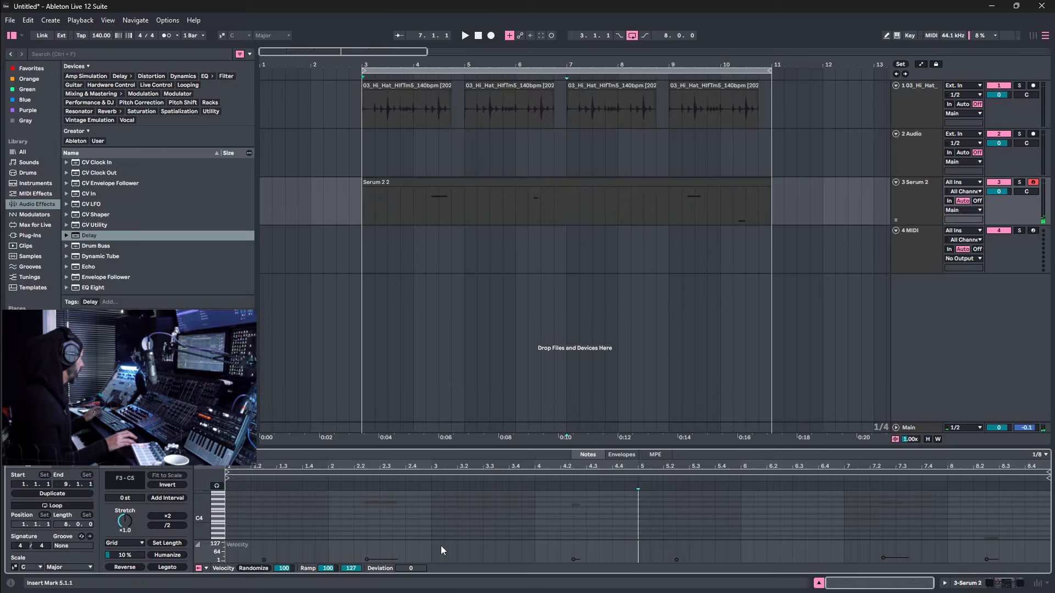
{"action": "right_click", "coordinate": [383, 534]}
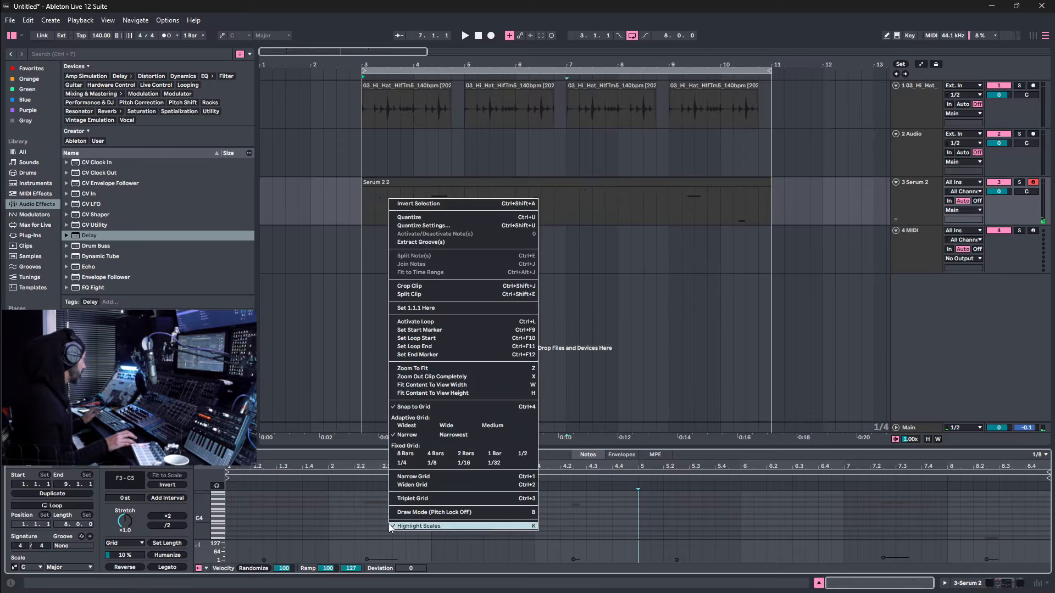
{"action": "left_click", "coordinate": [445, 467]}
{"action": "right_click", "coordinate": [444, 513]}
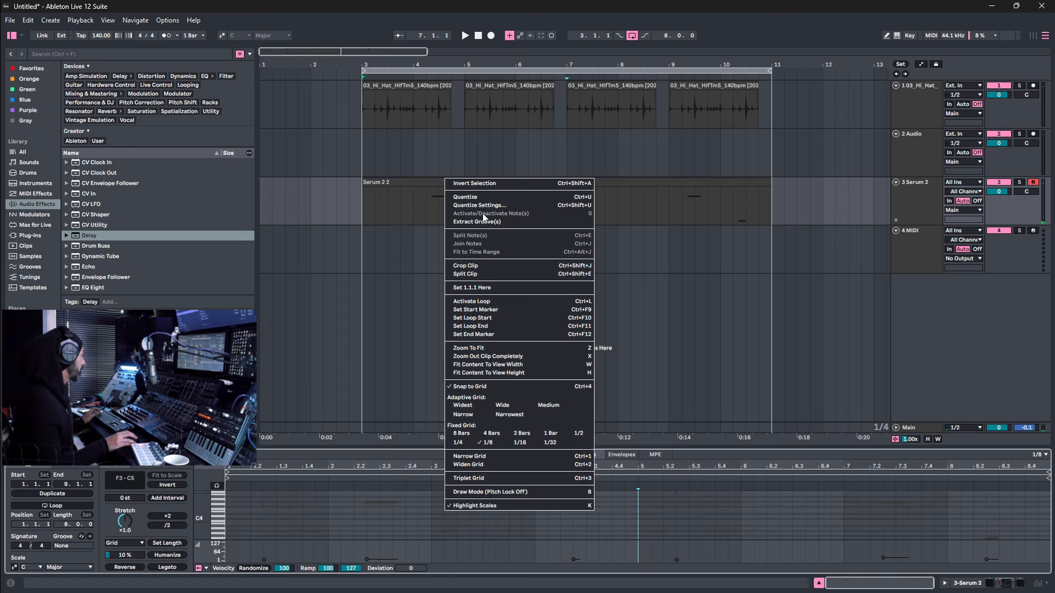
{"action": "left_click", "coordinate": [483, 198]}
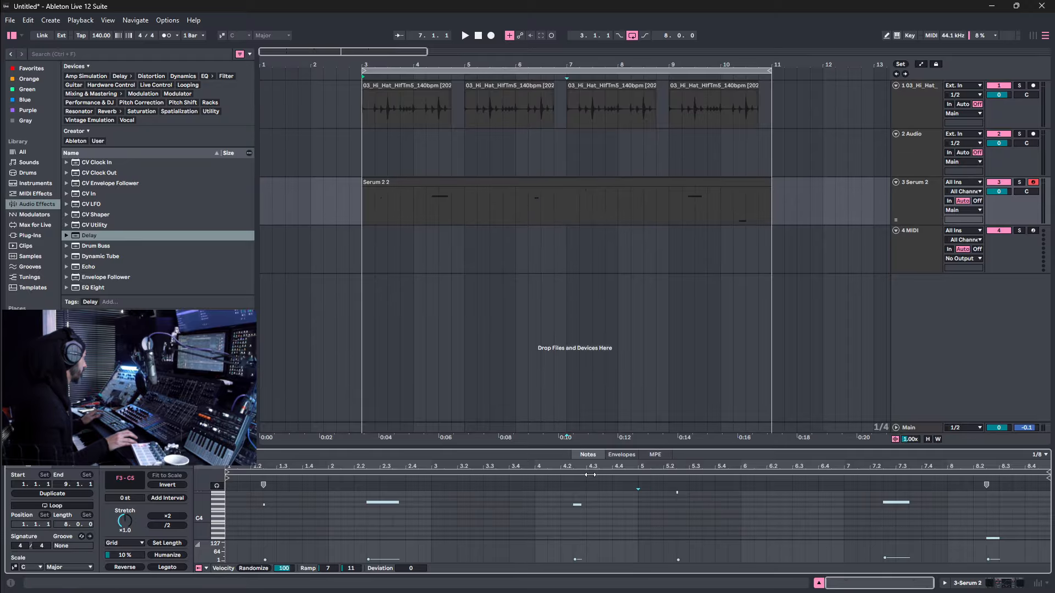
{"action": "left_click", "coordinate": [612, 522]}
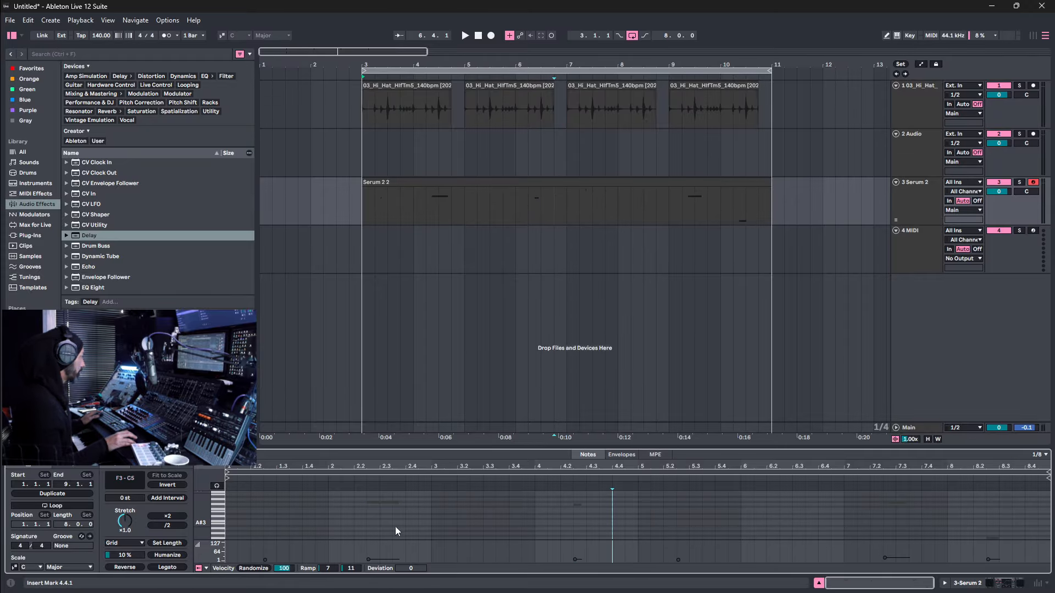
Audition the loop and lengthen the two very short Serum 2 notes at 1.2.3 and 5.2.3 to an eighth note each.
{"action": "key", "text": "space"}
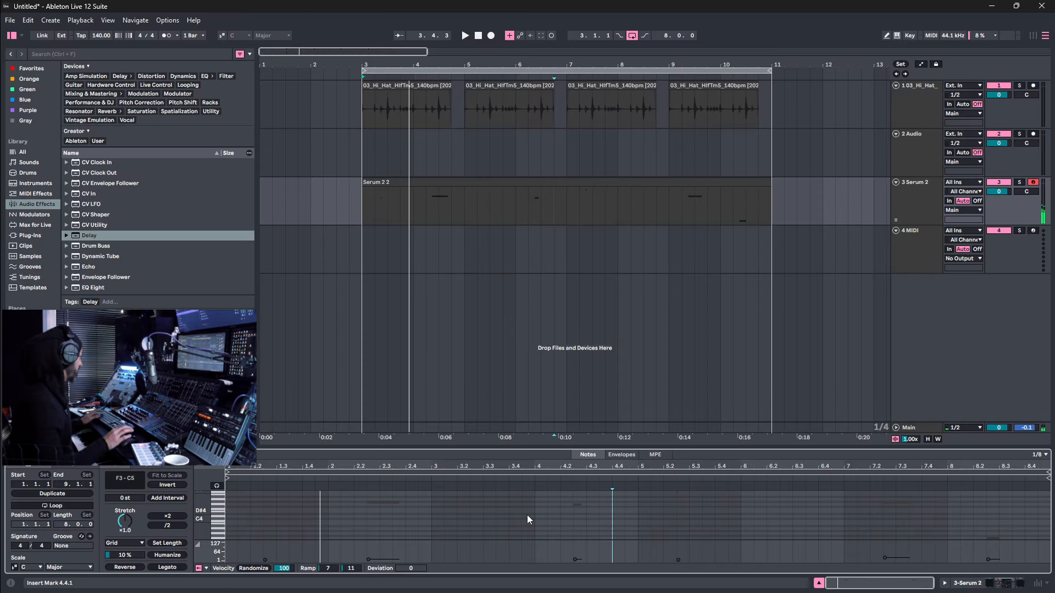
{"action": "key", "text": "space"}
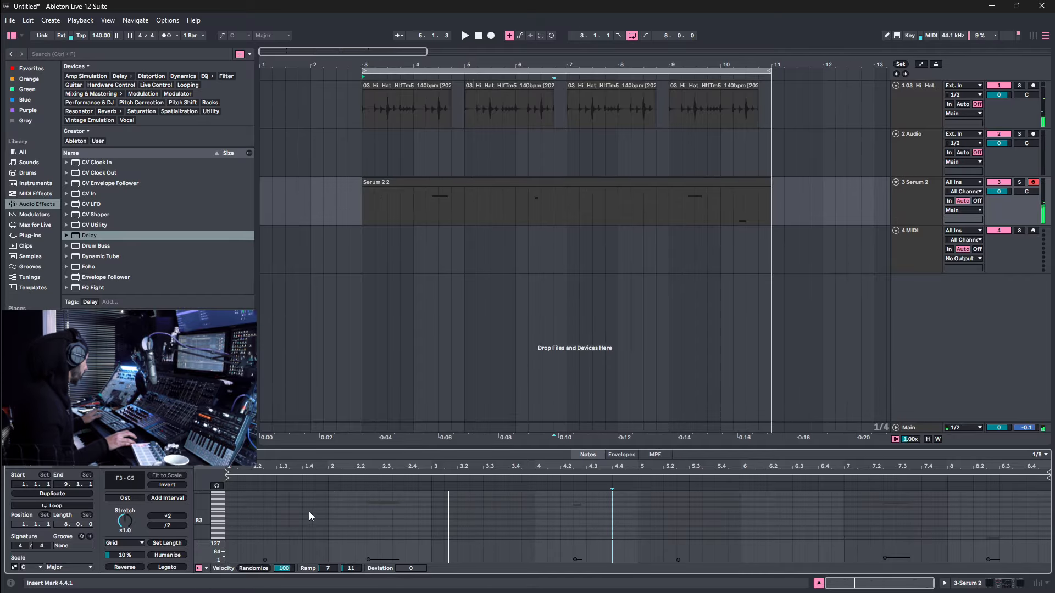
{"action": "left_click_drag", "start_coordinate": [252, 496], "coordinate": [270, 521]}
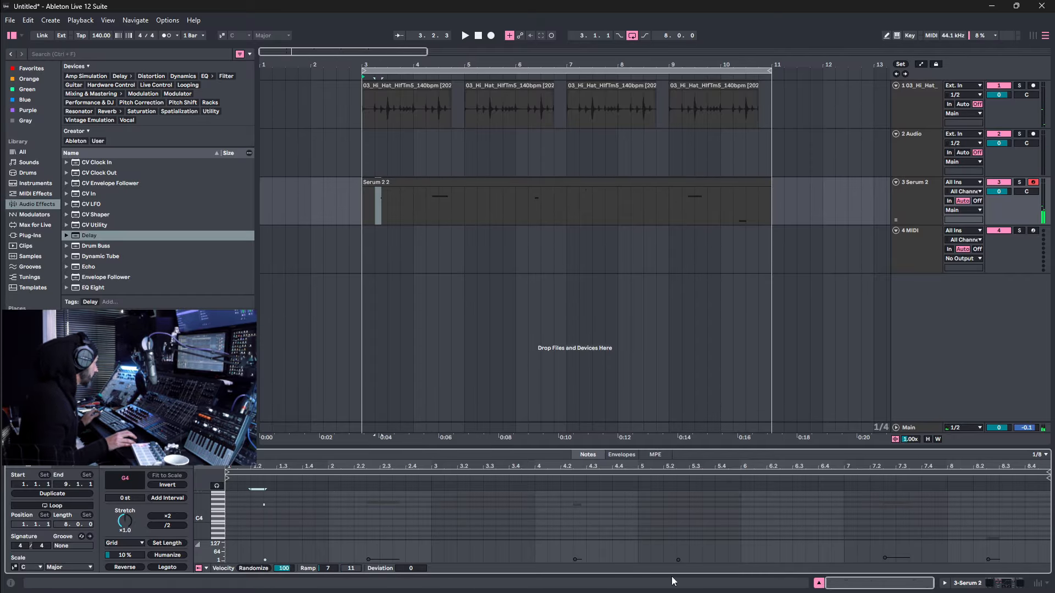
{"action": "left_click_drag", "start_coordinate": [678, 513], "coordinate": [671, 486]}
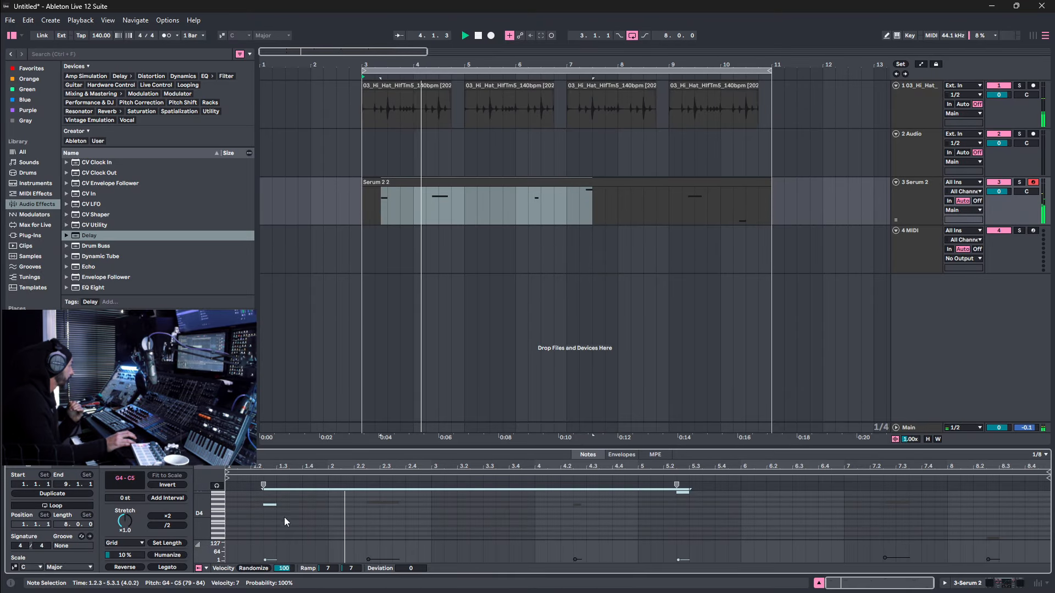
Add an F1 note at 1.1.1, shorten it to an eighth note, and copy it to 5.1.1.
{"action": "scroll", "coordinate": [239, 508], "scroll_direction": "down", "scroll_amount": 5}
{"action": "scroll", "coordinate": [239, 511], "scroll_direction": "down", "scroll_amount": 3}
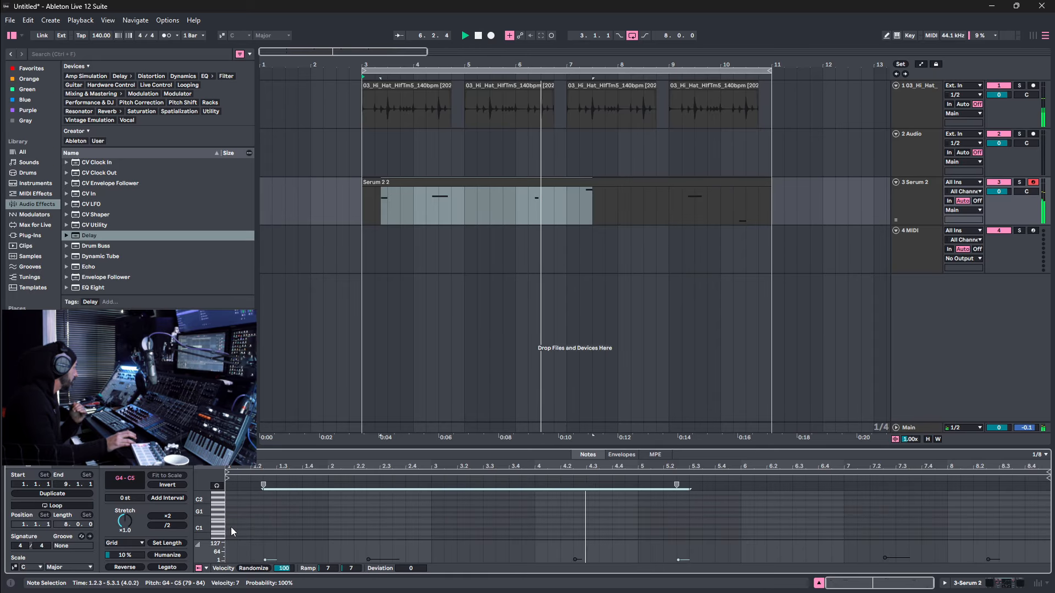
{"action": "left_click", "coordinate": [226, 519]}
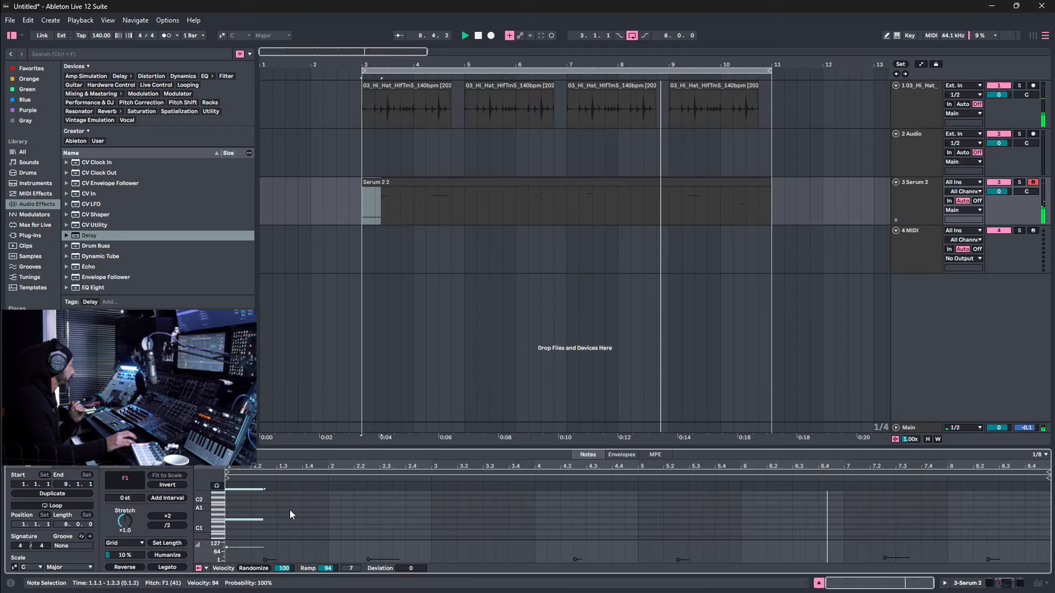
{"action": "key", "text": "shift+Left"}
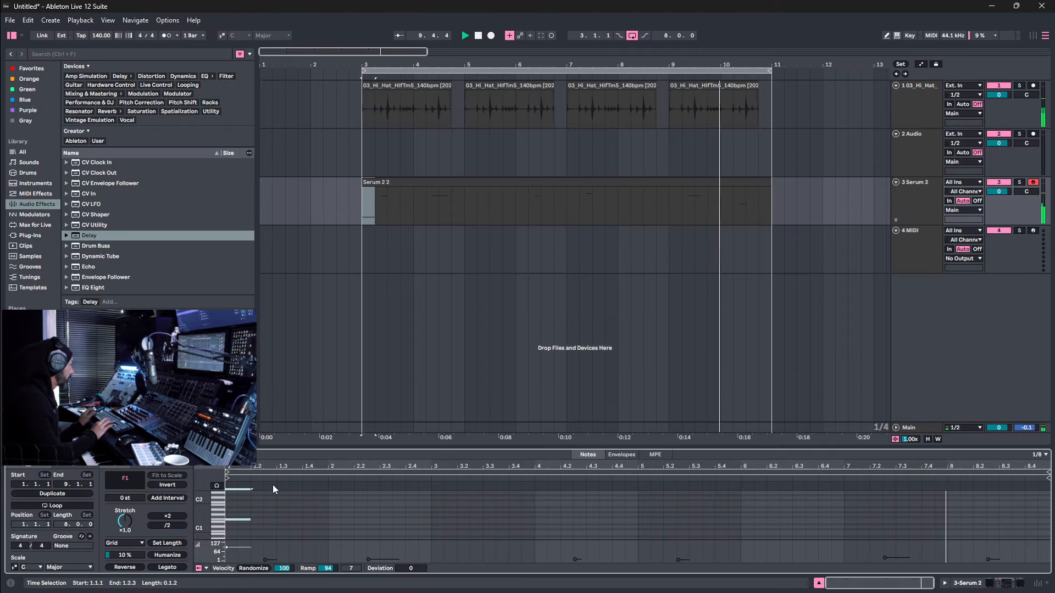
{"action": "key", "text": "shift+Left"}
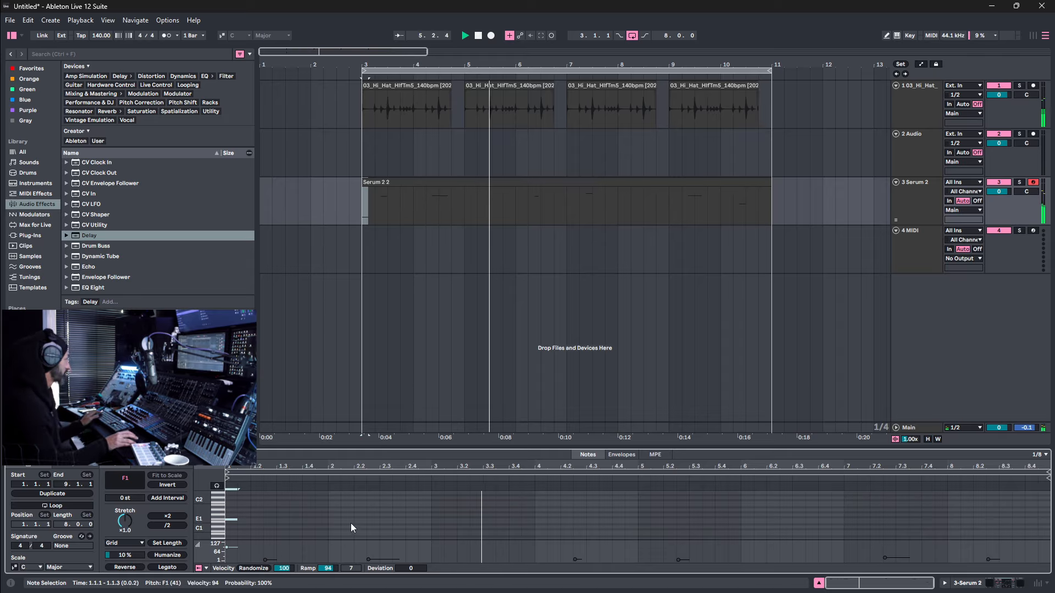
{"action": "left_click", "coordinate": [231, 520]}
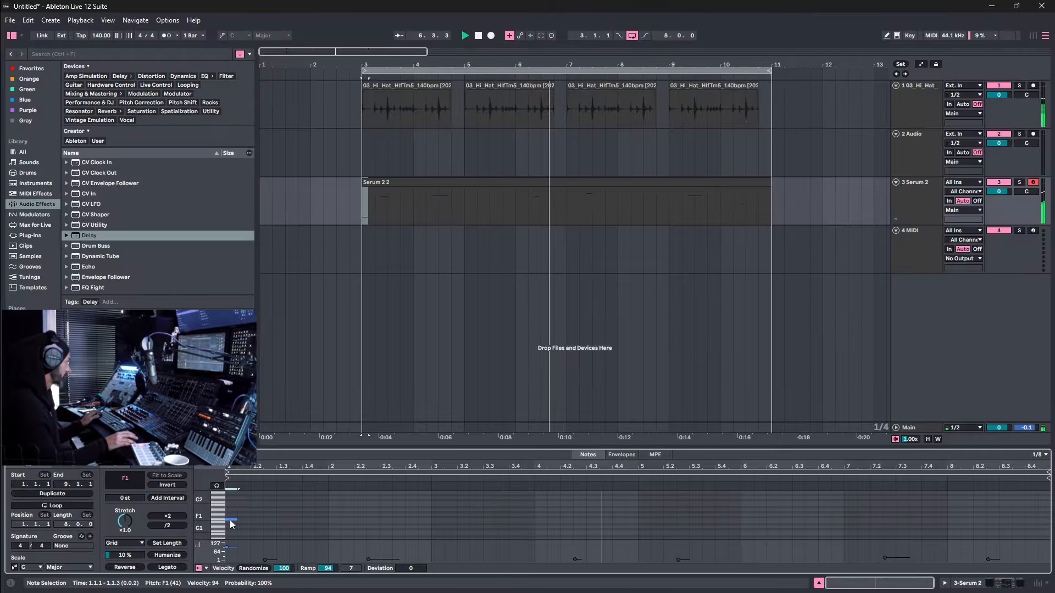
{"action": "left_click_drag", "start_coordinate": [231, 525], "coordinate": [657, 528]}
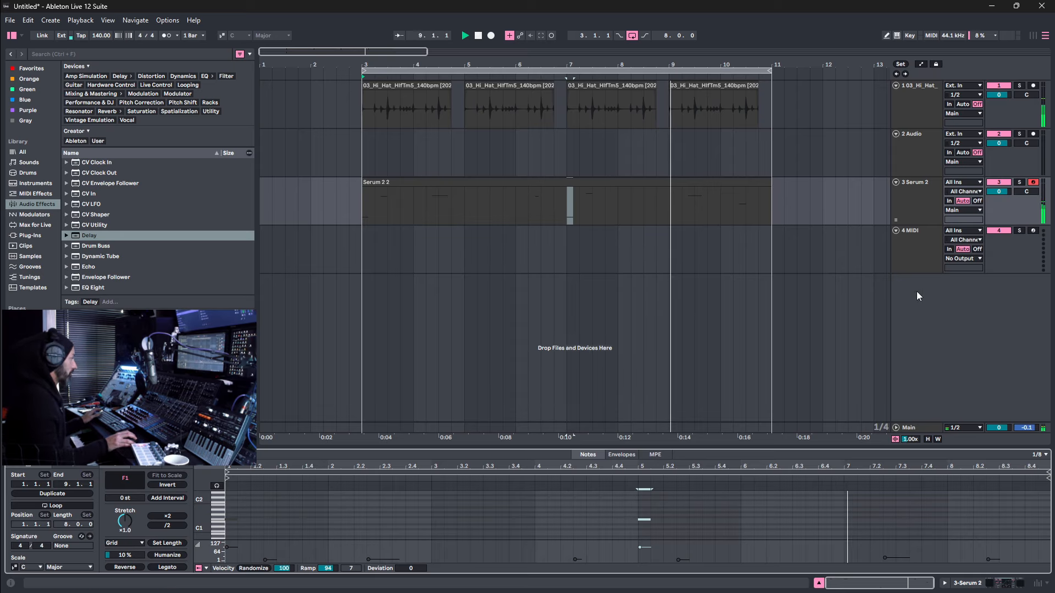
Load Kontakt 7 from the Gray collection onto the empty MIDI track 4 and move its window clear of the browser.
{"action": "left_click", "coordinate": [911, 249]}
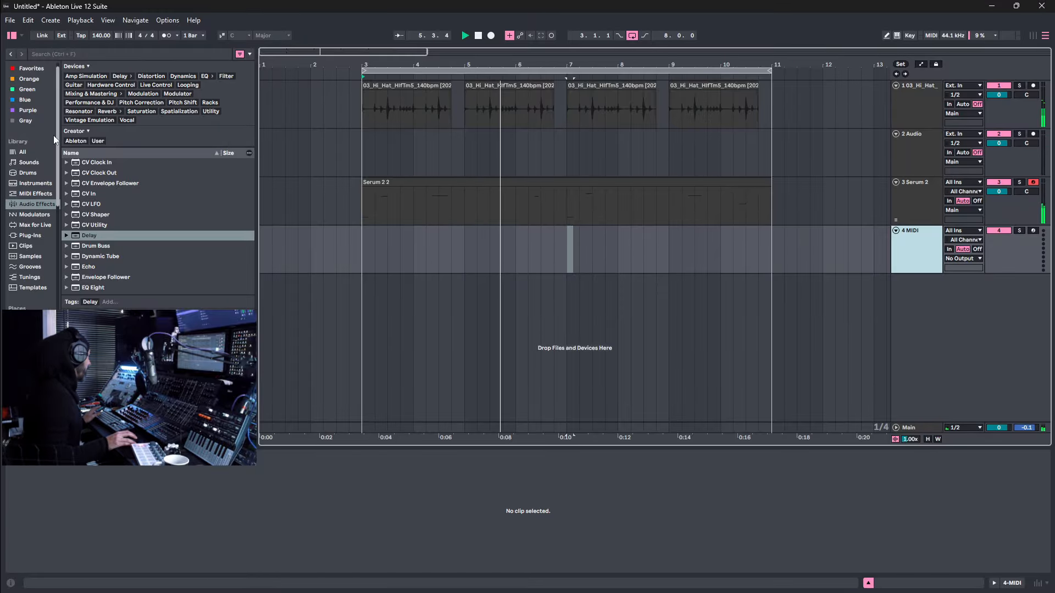
{"action": "left_click", "coordinate": [28, 119]}
{"action": "scroll", "coordinate": [101, 181], "scroll_direction": "up", "scroll_amount": 5}
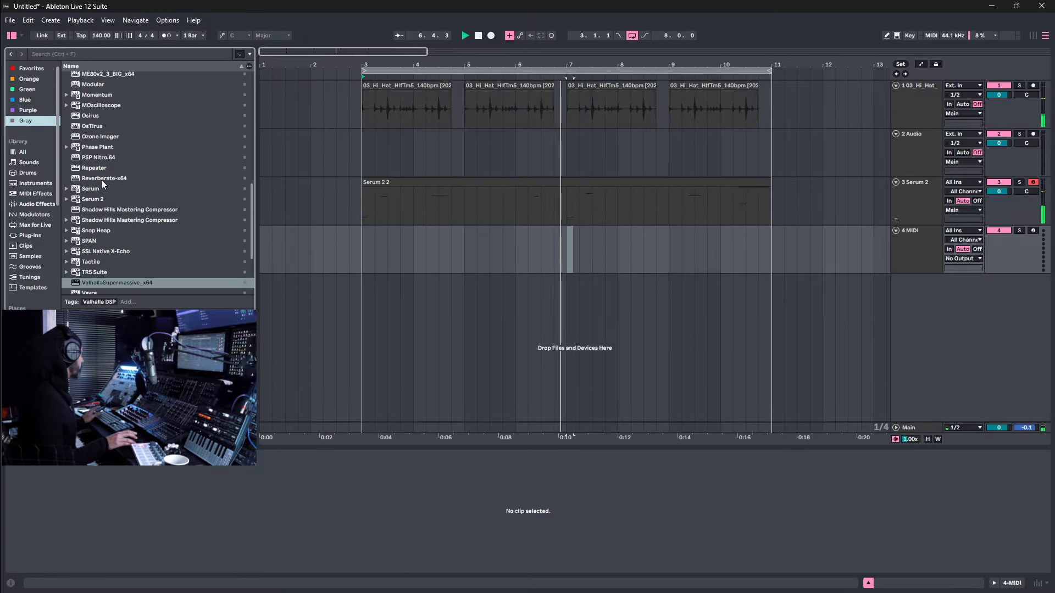
{"action": "left_click", "coordinate": [102, 142]}
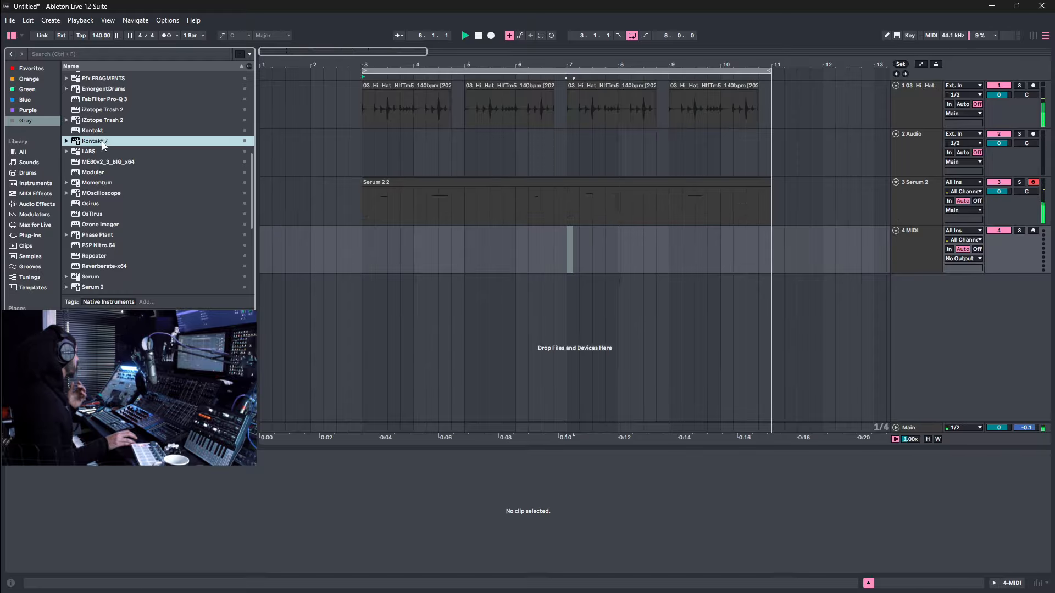
{"action": "double_click", "coordinate": [104, 141]}
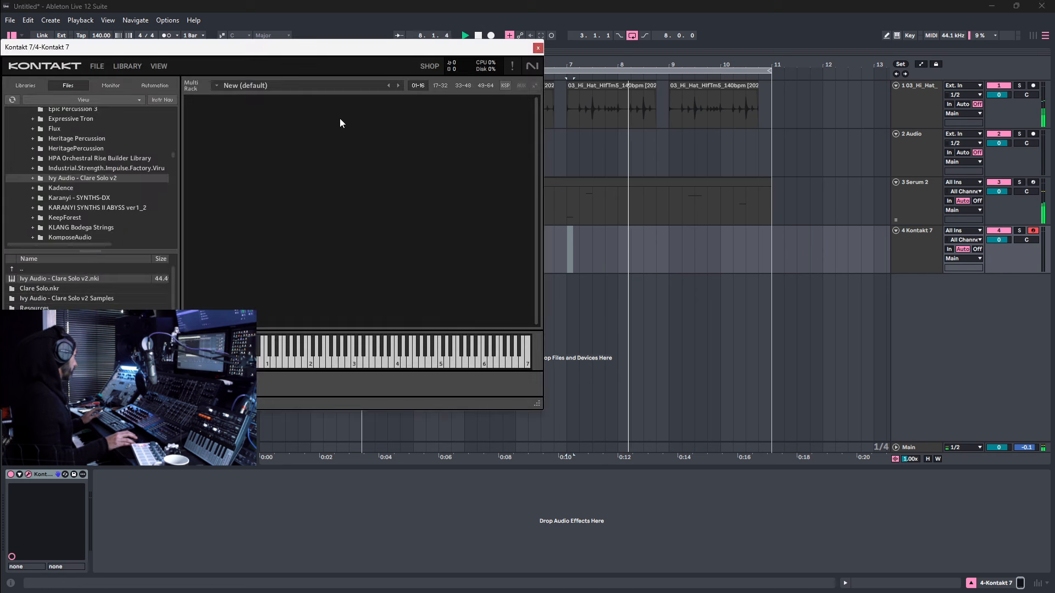
{"action": "left_click_drag", "start_coordinate": [331, 46], "coordinate": [588, 27]}
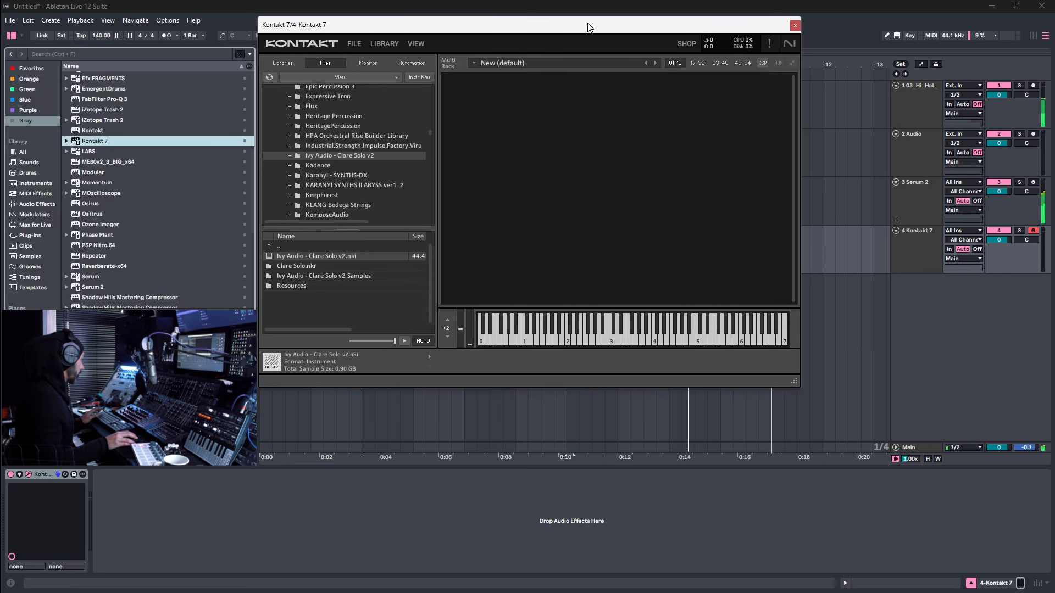
Load the Kadence instrument 05 Verdantspire Highlands.nki in Kontakt and enlarge the window to show all its controls.
{"action": "left_click", "coordinate": [318, 166]}
{"action": "double_click", "coordinate": [291, 276]}
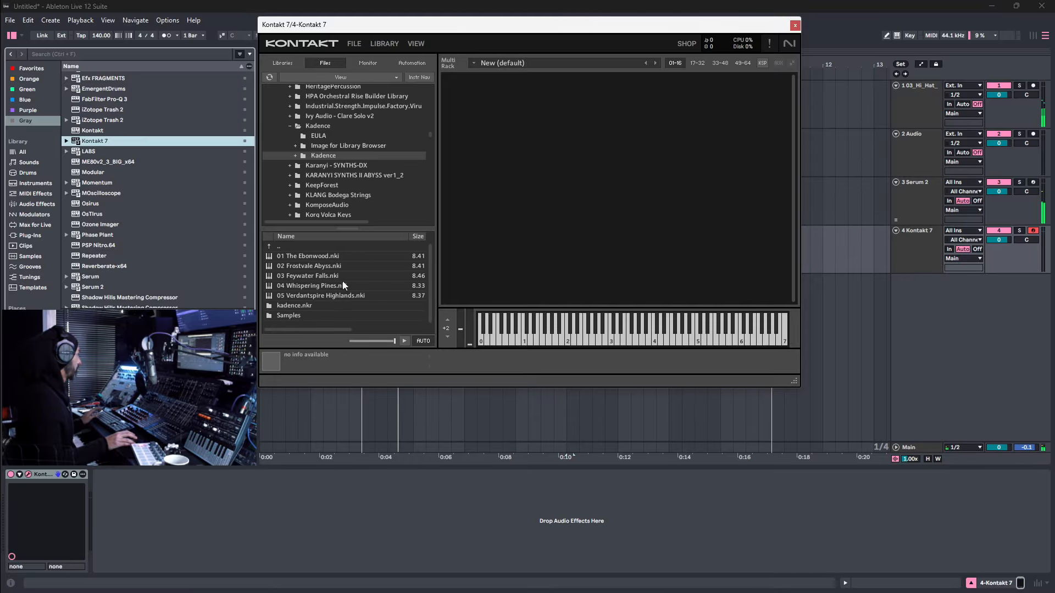
{"action": "double_click", "coordinate": [304, 295]}
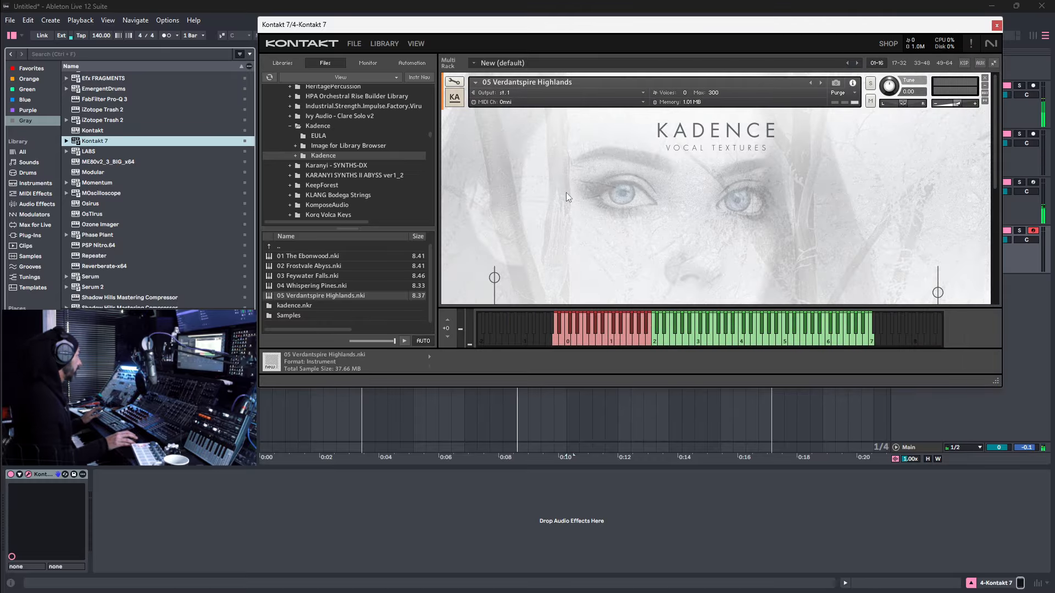
{"action": "left_click_drag", "start_coordinate": [991, 383], "coordinate": [1021, 584]}
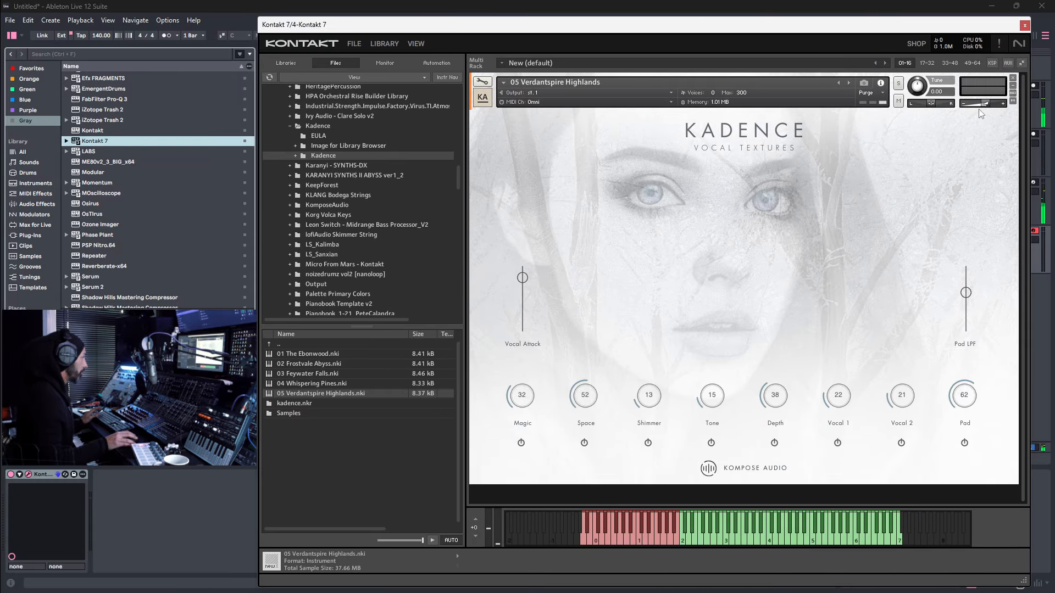
Lower the Kadence instrument's volume, set Magic to 57, Space 56, Shimmer 29, Tone 30 and Pad 0, and close Kontakt.
{"action": "left_click_drag", "start_coordinate": [984, 105], "coordinate": [980, 106]}
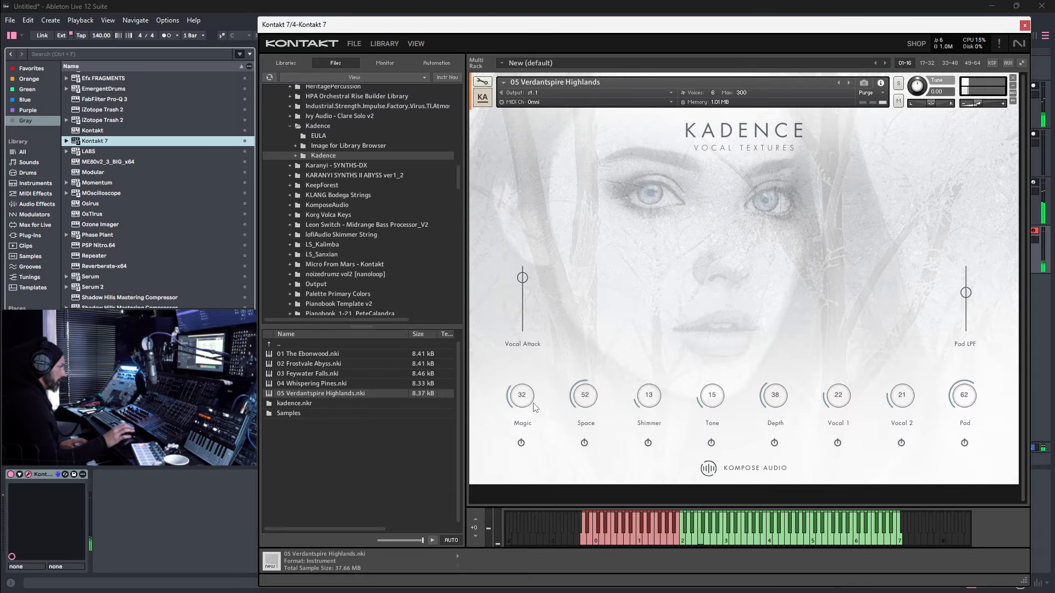
{"action": "left_click_drag", "start_coordinate": [519, 411], "coordinate": [518, 403]}
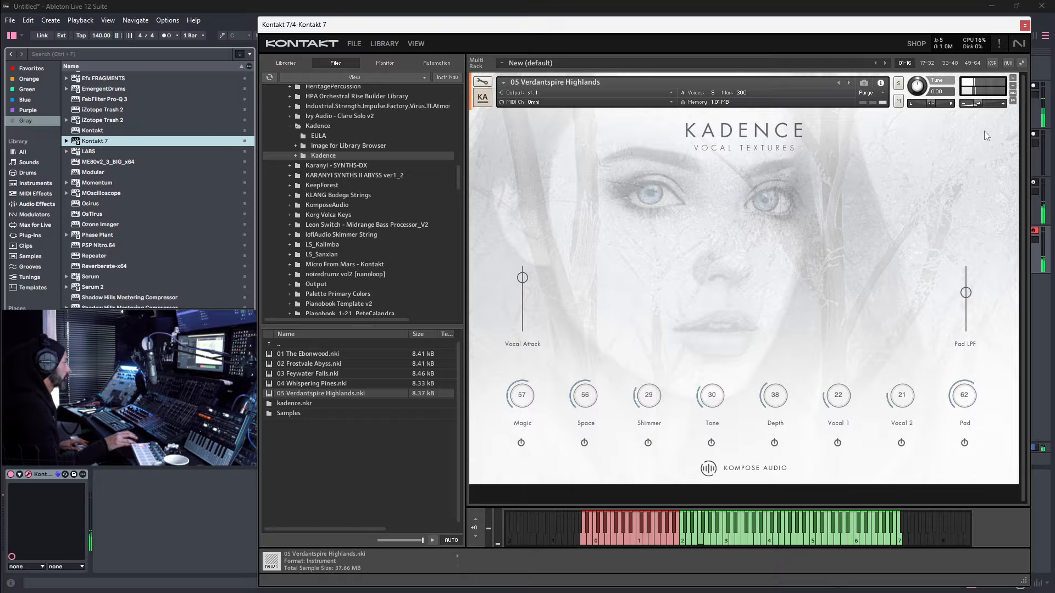
{"action": "left_click_drag", "start_coordinate": [963, 404], "coordinate": [971, 455]}
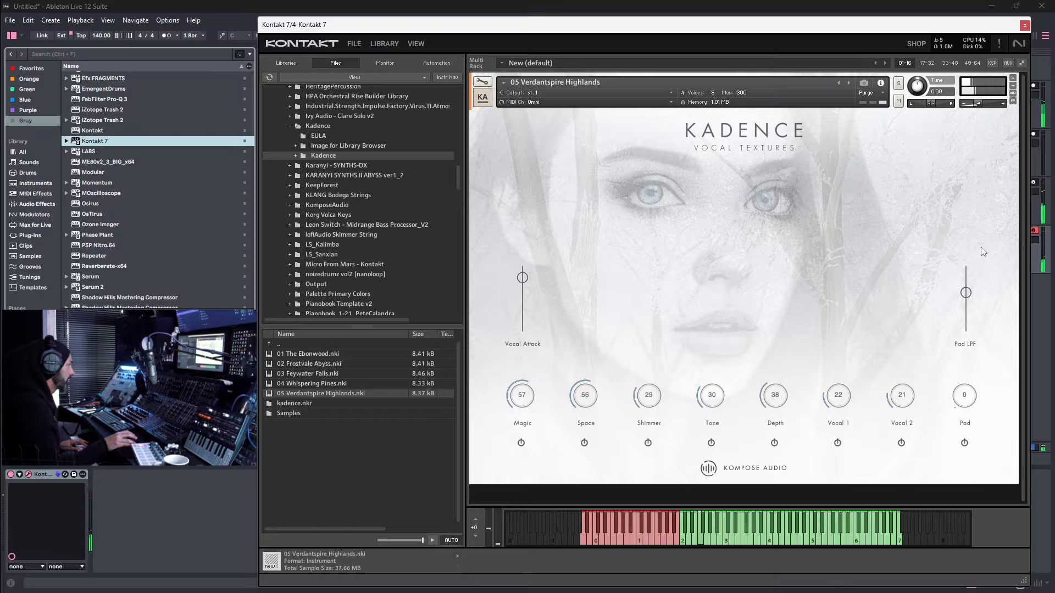
{"action": "mouse_move", "coordinate": [978, 112]}
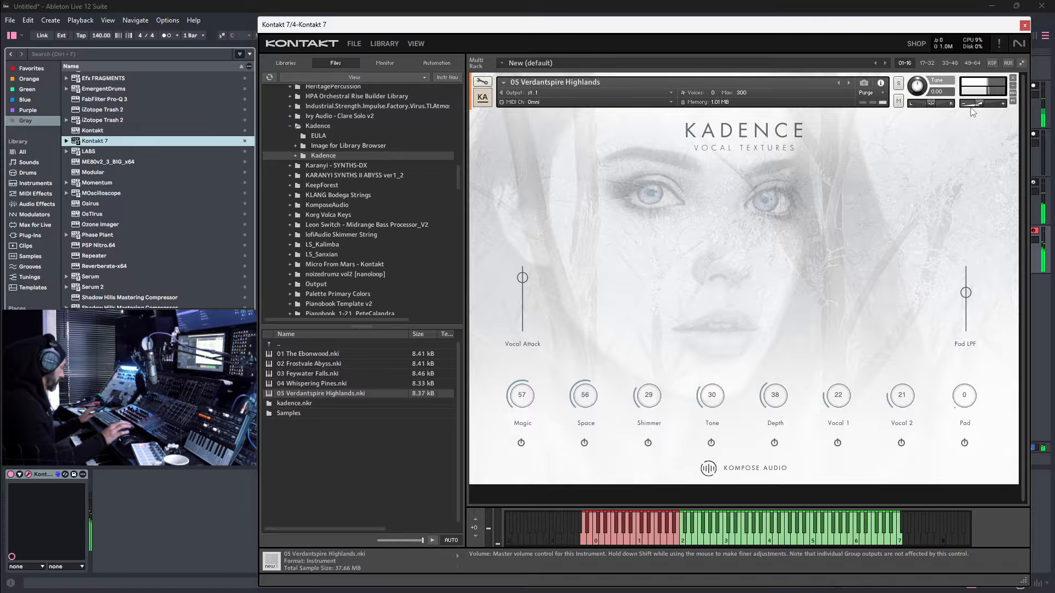
{"action": "left_click", "coordinate": [1025, 26]}
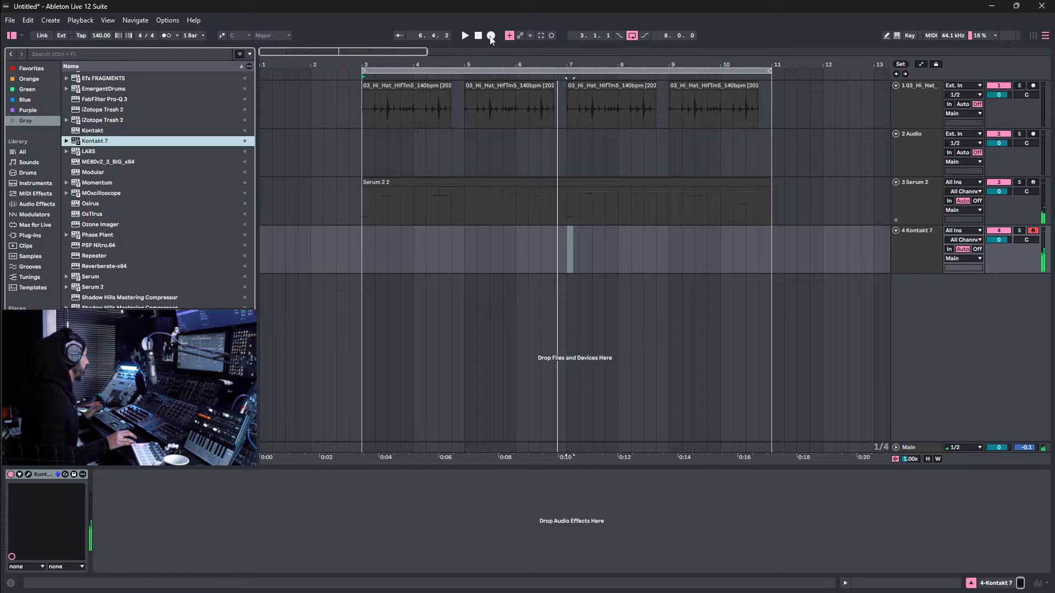
Record a chord part on the Kontakt 7 track starting from bar 3.
{"action": "left_click", "coordinate": [364, 256]}
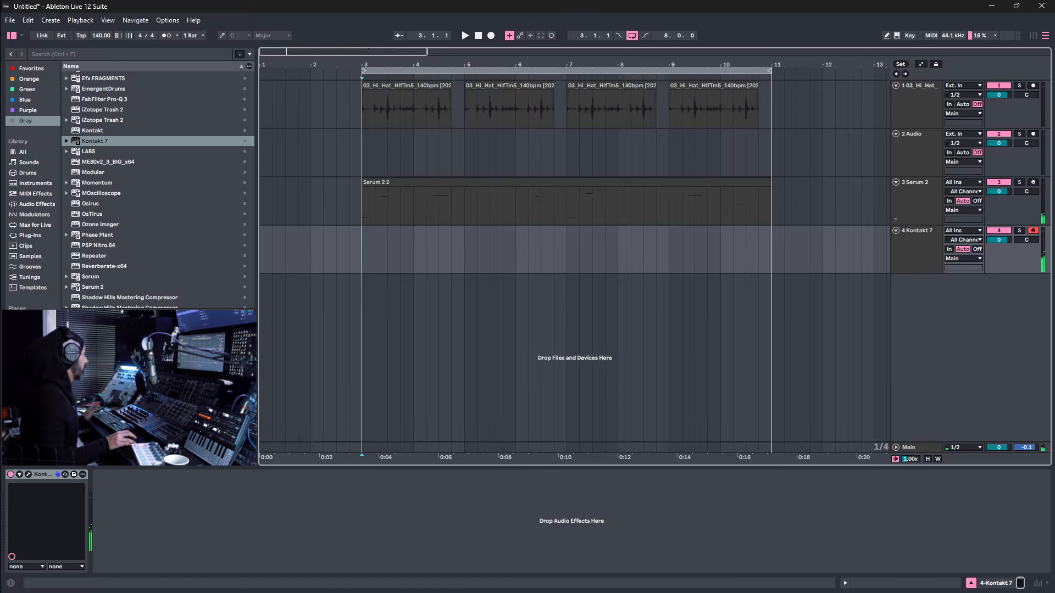
{"action": "left_click", "coordinate": [492, 36]}
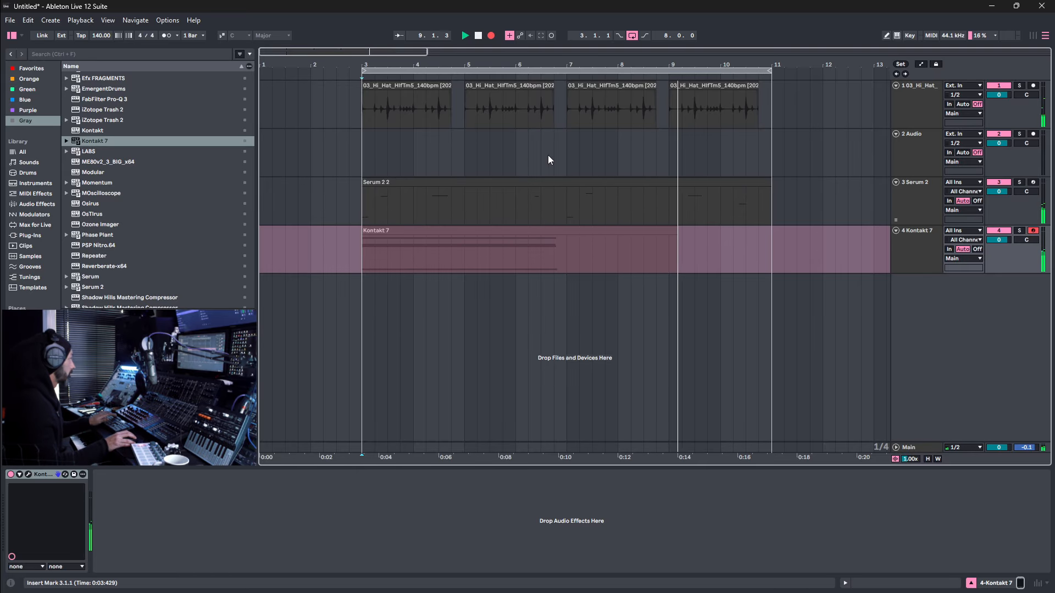
{"action": "key", "text": "F9"}
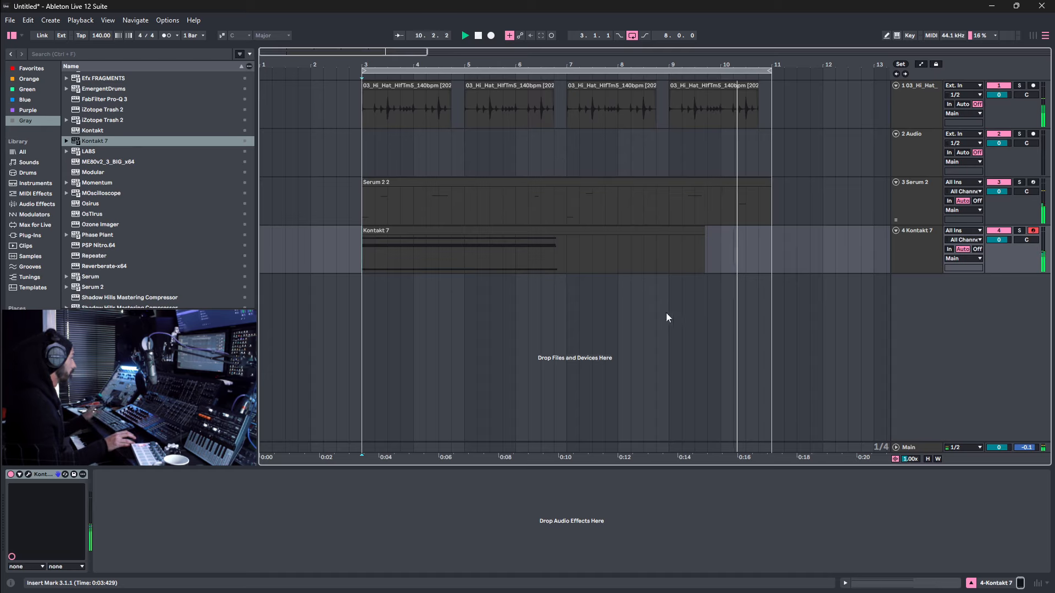
Extend the recorded Kontakt 7 clip to bar 11 and consolidate it into one eight-bar clip.
{"action": "left_click", "coordinate": [703, 232]}
{"action": "left_click_drag", "start_coordinate": [718, 230], "coordinate": [768, 247]}
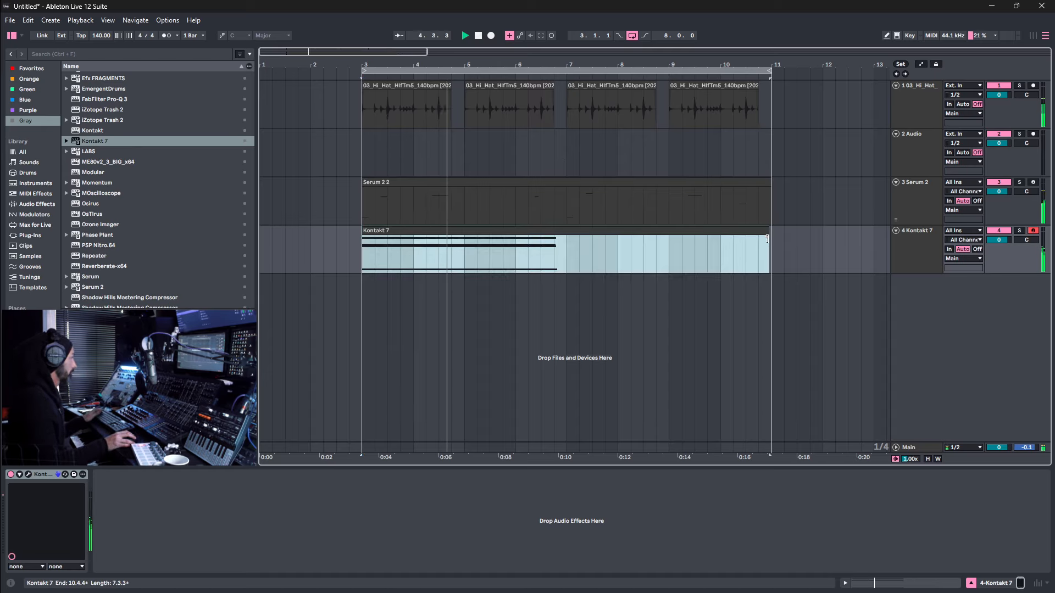
{"action": "right_click", "coordinate": [768, 247]}
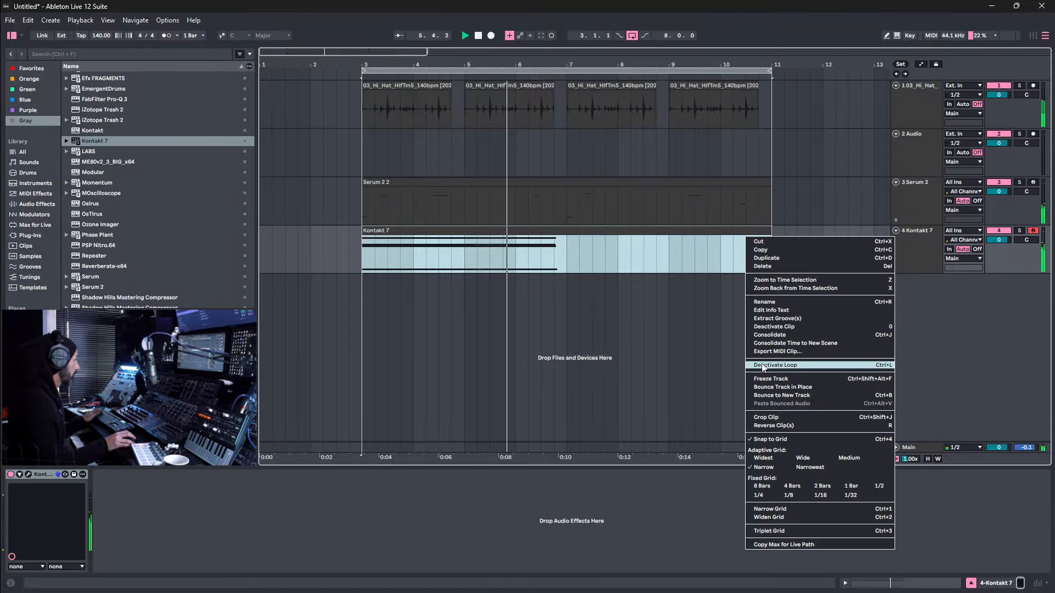
{"action": "left_click", "coordinate": [768, 340]}
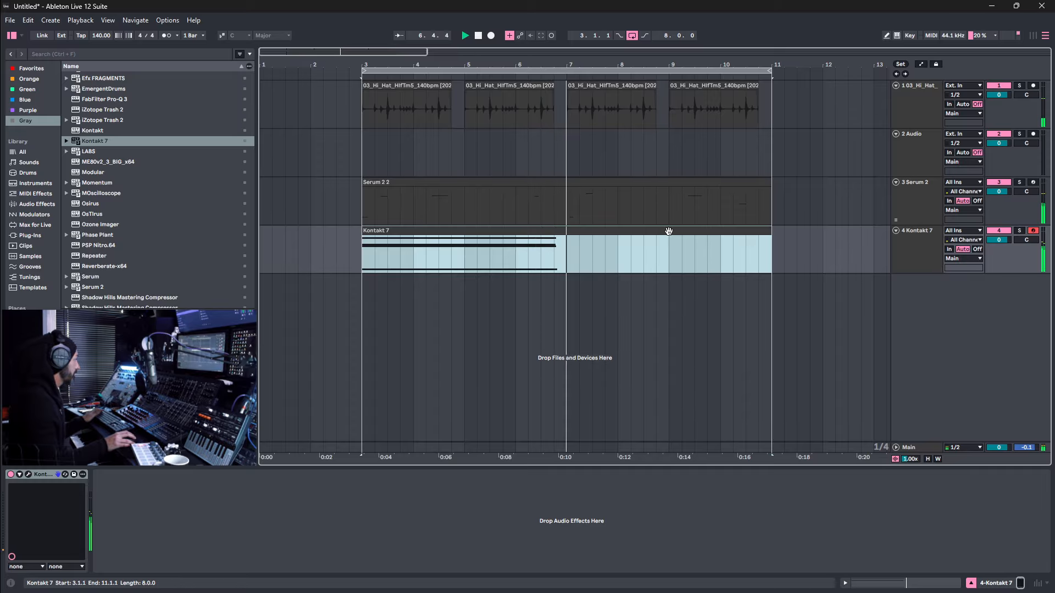
Quantize the recorded chord notes in the Kontakt 7 clip.
{"action": "double_click", "coordinate": [669, 231]}
{"action": "right_click", "coordinate": [696, 513]}
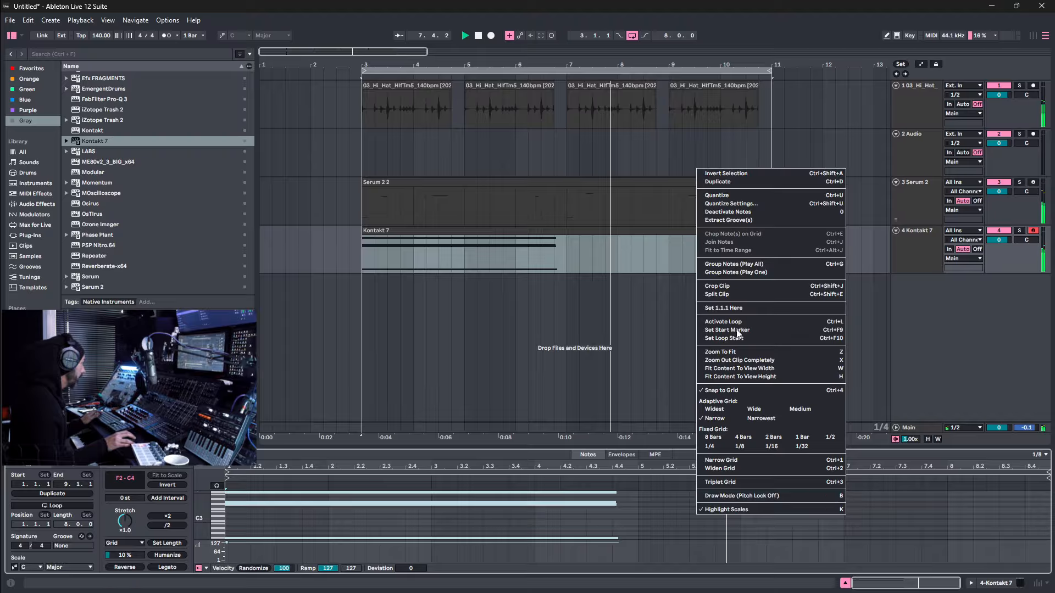
{"action": "left_click", "coordinate": [750, 195]}
{"action": "right_click", "coordinate": [715, 511]}
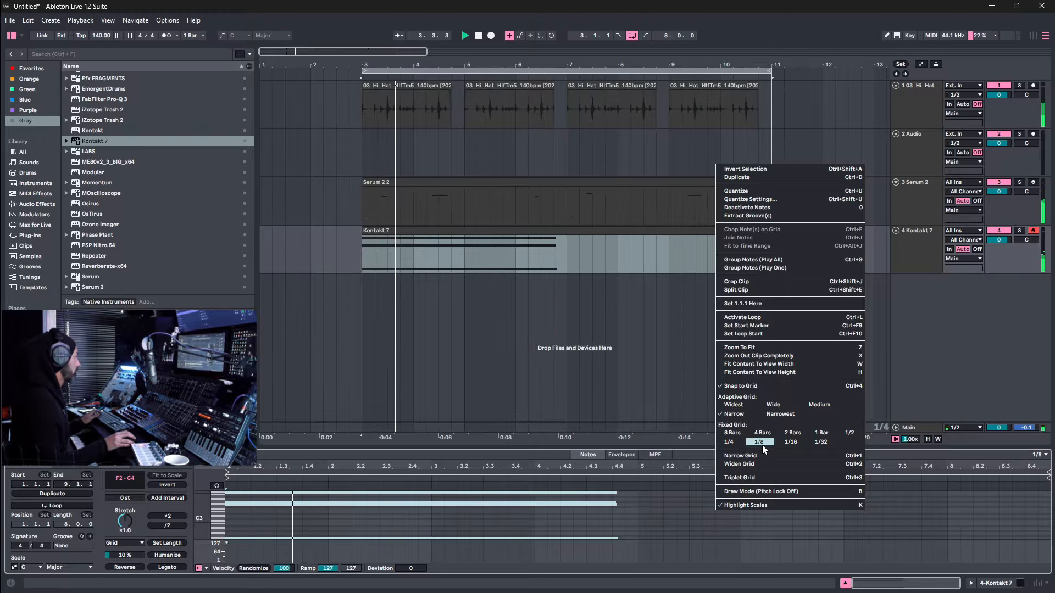
{"action": "left_click", "coordinate": [768, 282]}
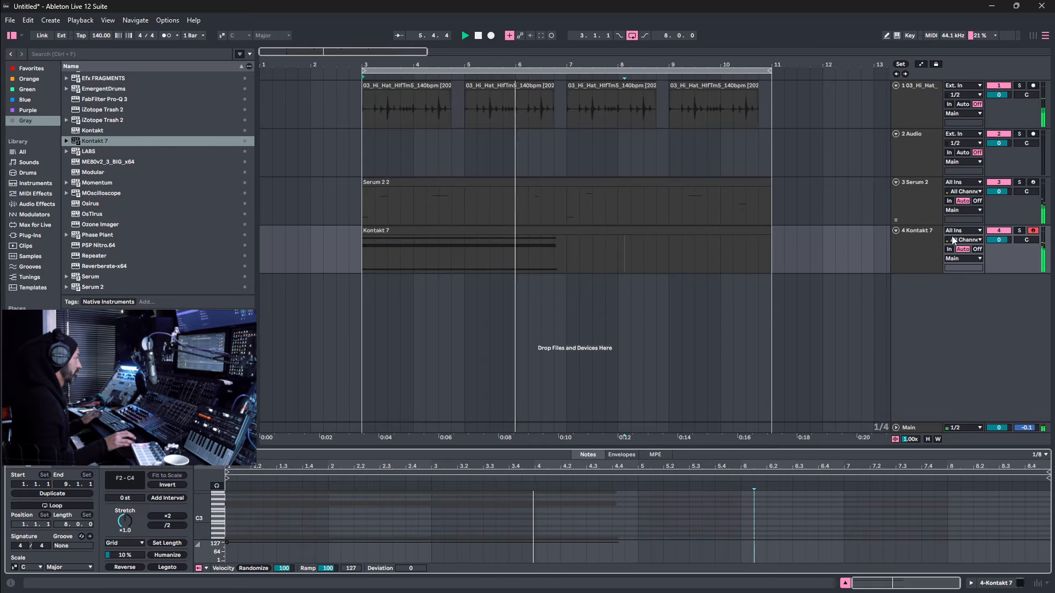
Bounce the Kontakt 7 track in place and delete the bounced tail clip after bar 11.
{"action": "left_click", "coordinate": [925, 238]}
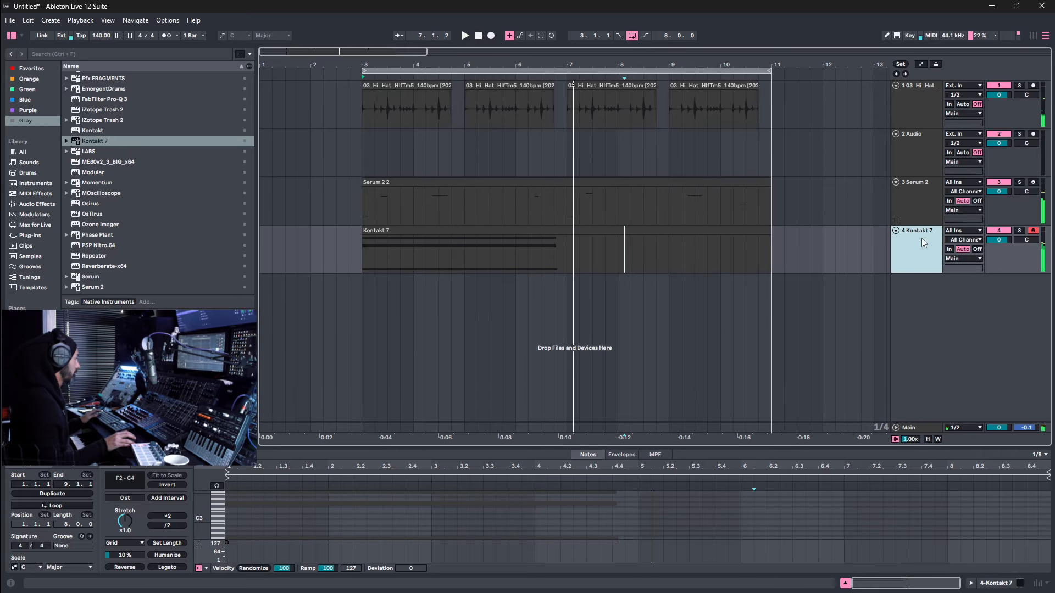
{"action": "key", "text": "space"}
{"action": "right_click", "coordinate": [921, 238]}
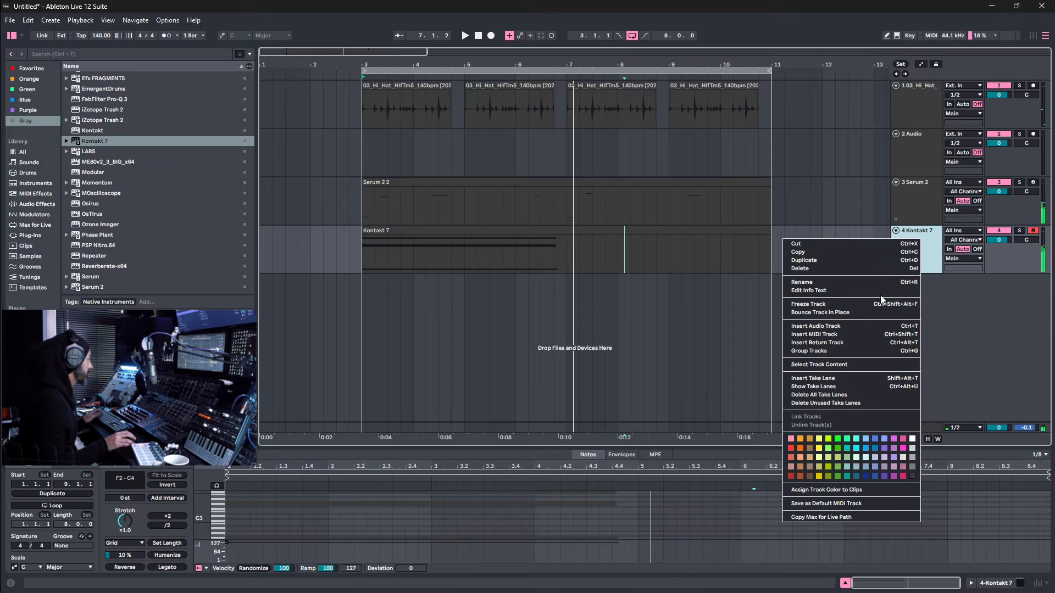
{"action": "left_click", "coordinate": [879, 313]}
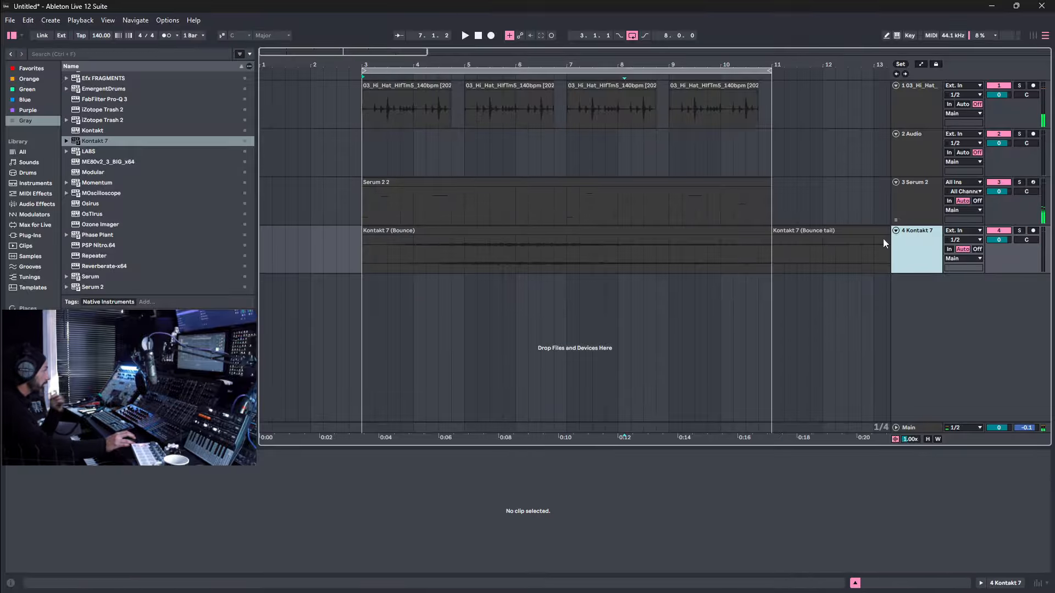
{"action": "left_click", "coordinate": [610, 236]}
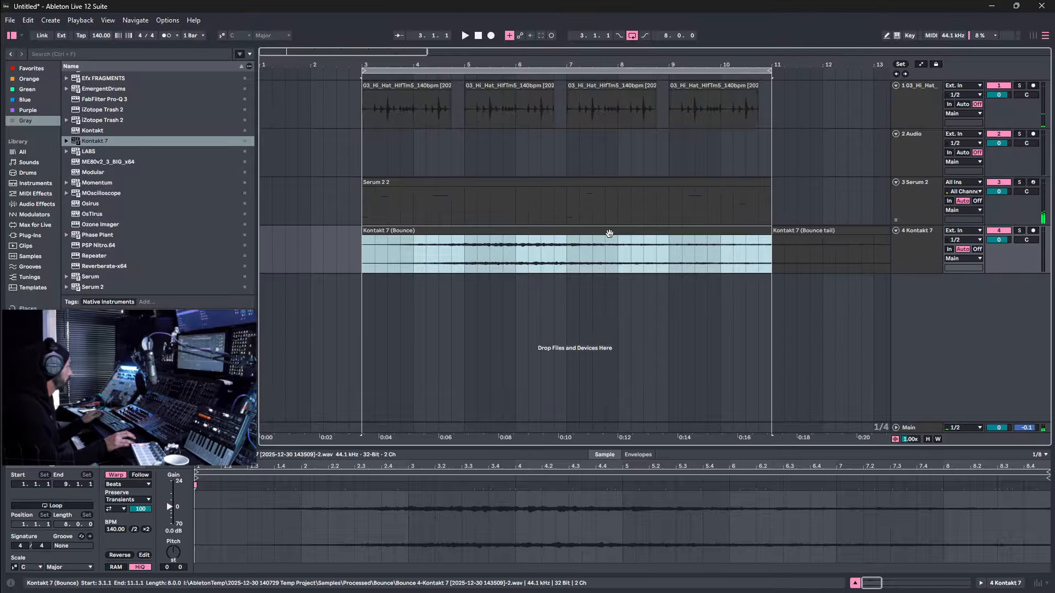
{"action": "left_click", "coordinate": [798, 229]}
{"action": "key", "text": "Delete"}
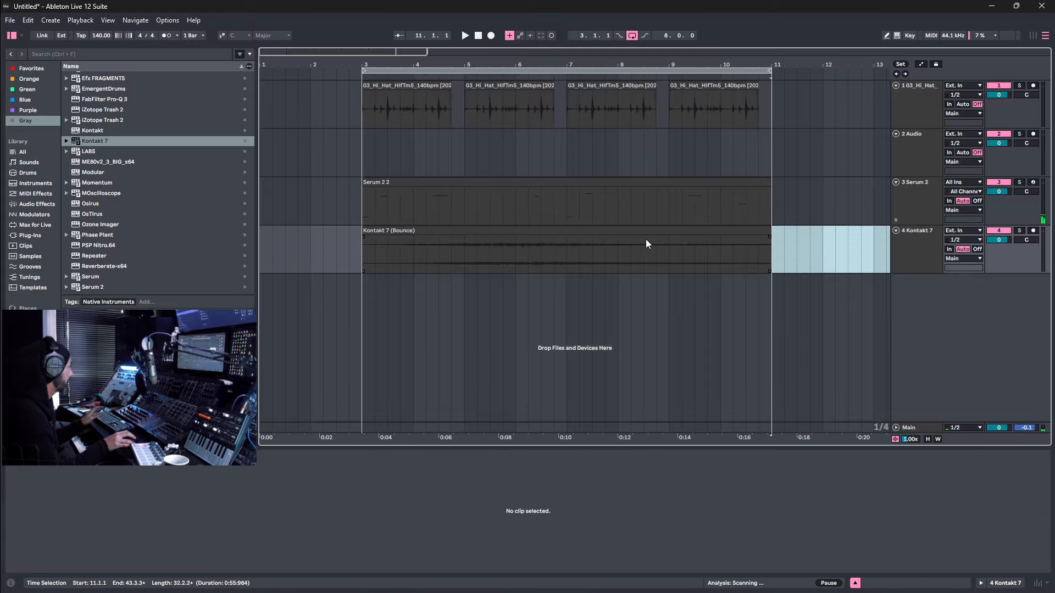
Reverse the Kontakt 7 bounce clip and give it a long fade-in reaching about bar 8.
{"action": "left_click", "coordinate": [640, 228]}
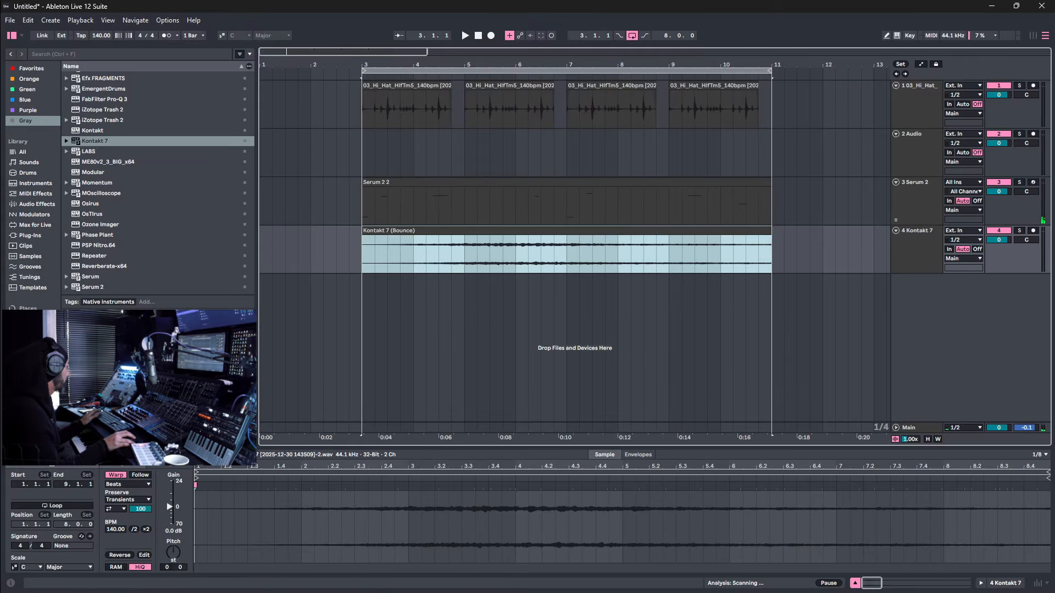
{"action": "left_click", "coordinate": [119, 555]}
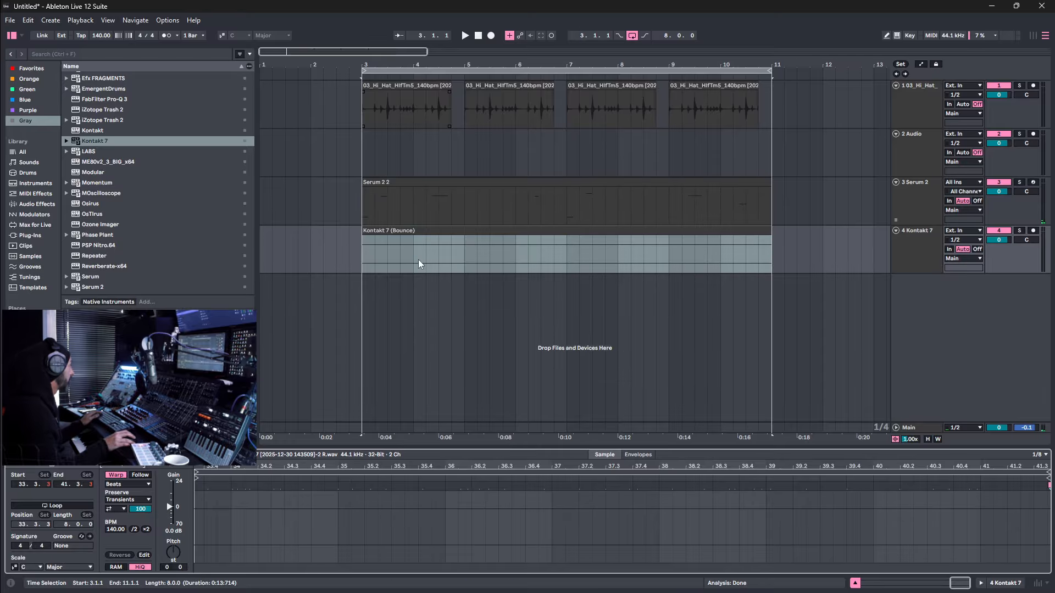
{"action": "left_click_drag", "start_coordinate": [364, 236], "coordinate": [628, 248]}
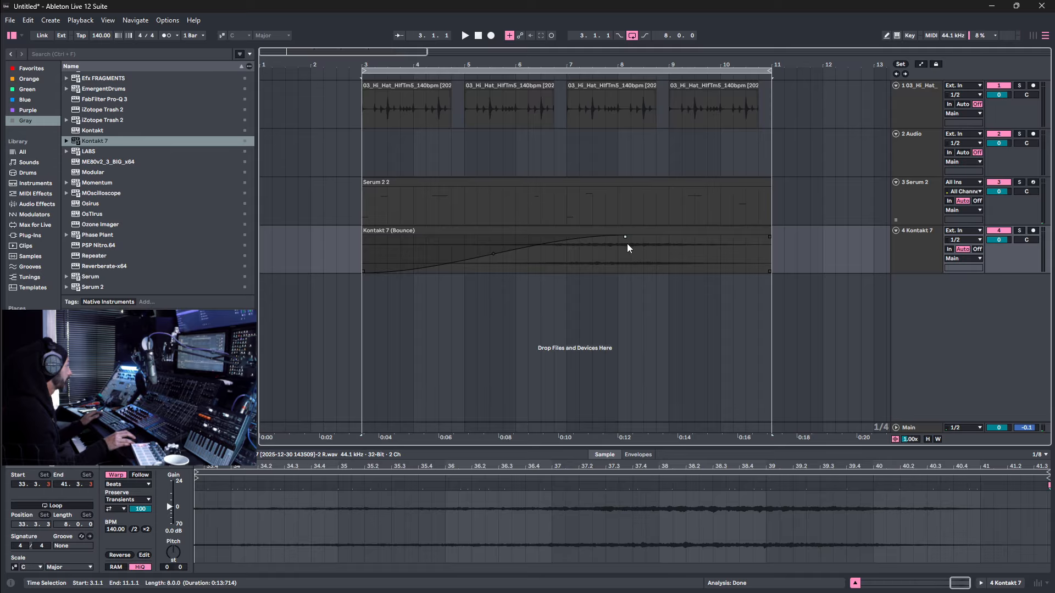
Fit the reversed clip between 5.2.1 and bar 11 with its fade-in stretched almost to the end, and play from bar 3.
{"action": "left_click_drag", "start_coordinate": [617, 228], "coordinate": [737, 231]}
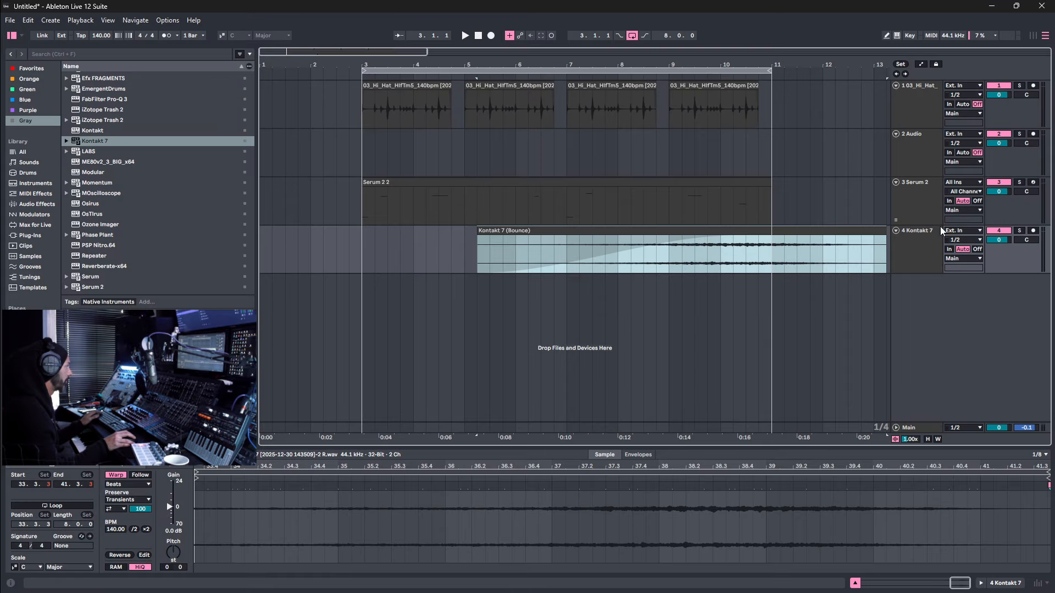
{"action": "left_click_drag", "start_coordinate": [886, 242], "coordinate": [771, 241]}
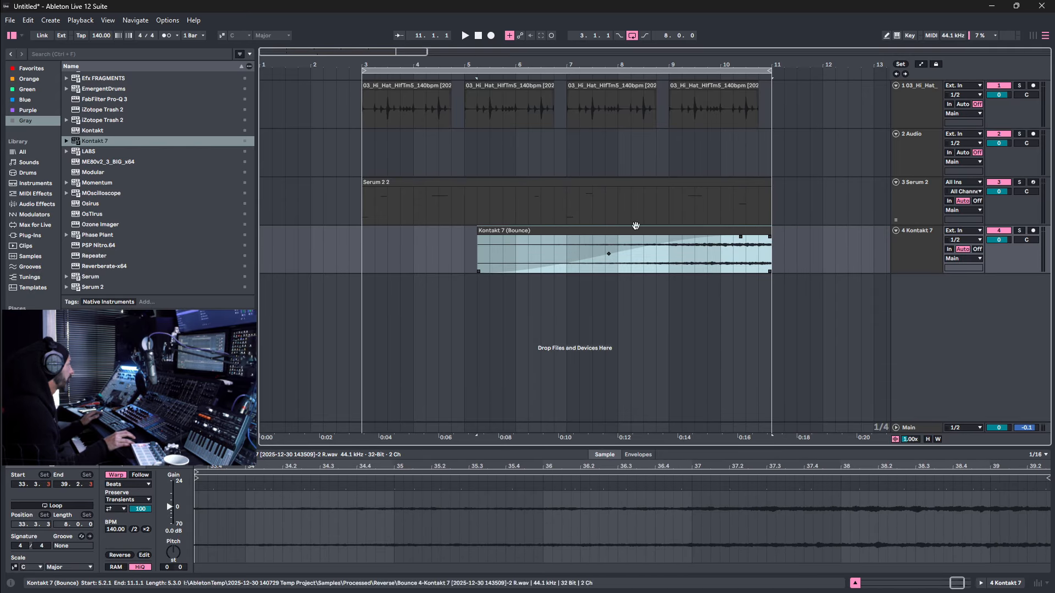
{"action": "left_click_drag", "start_coordinate": [740, 237], "coordinate": [756, 236]}
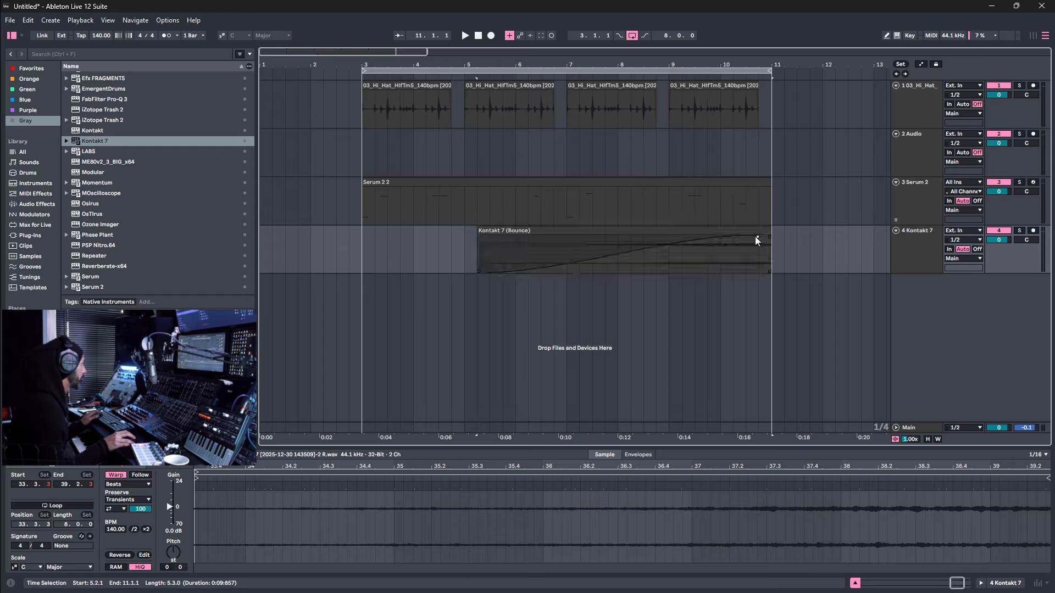
{"action": "left_click", "coordinate": [365, 269]}
{"action": "key", "text": "space"}
Add ValhallaSupermassive_x64 to the Kontakt 7 track and show its plug-in window.
{"action": "double_click", "coordinate": [914, 246]}
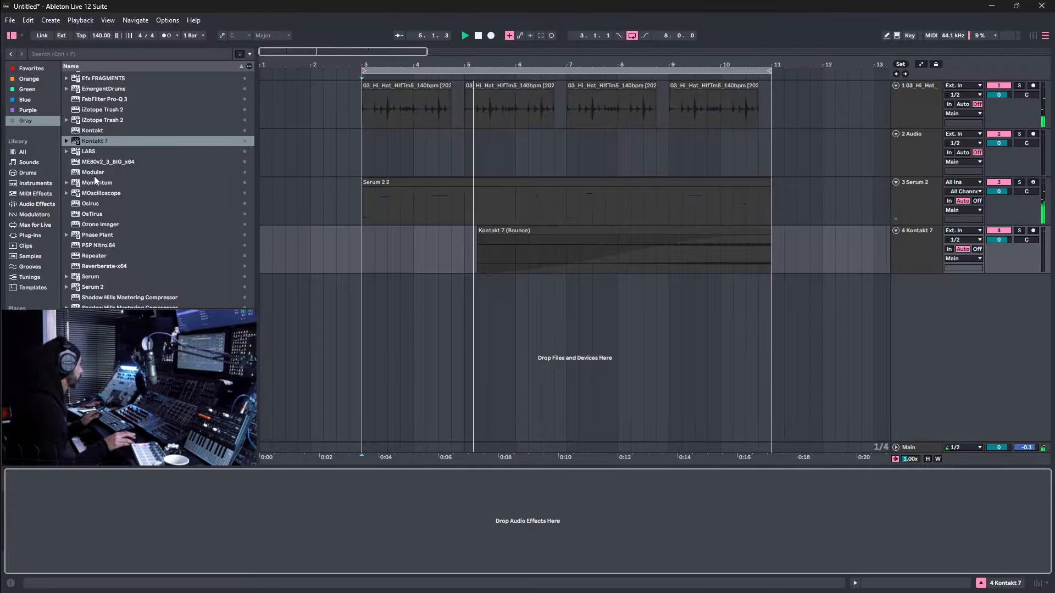
{"action": "scroll", "coordinate": [93, 175], "scroll_direction": "down", "scroll_amount": 2}
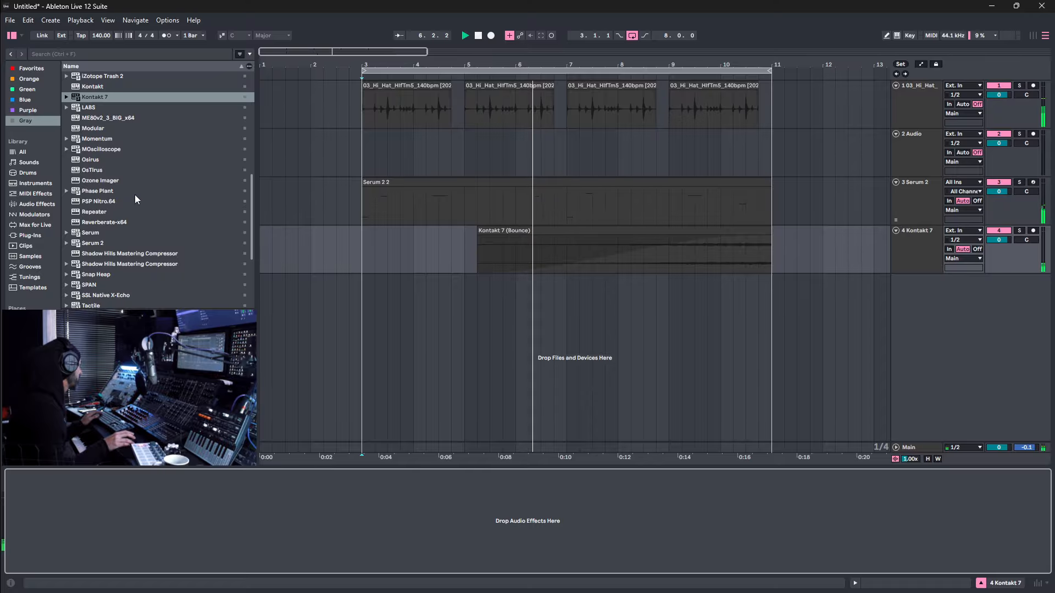
{"action": "scroll", "coordinate": [119, 249], "scroll_direction": "down", "scroll_amount": 5}
{"action": "double_click", "coordinate": [120, 206]}
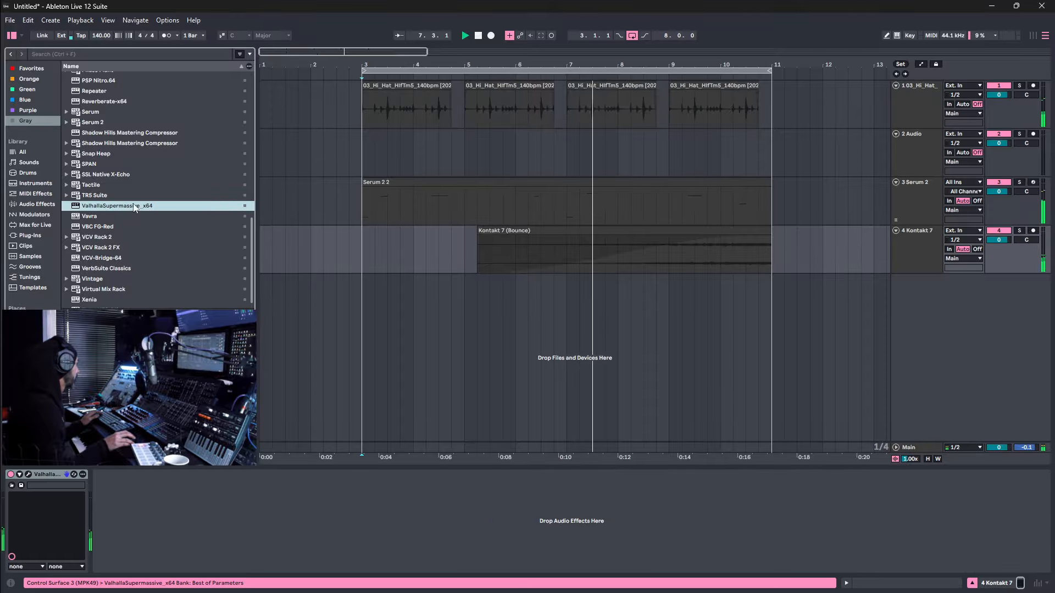
{"action": "left_click", "coordinate": [28, 474]}
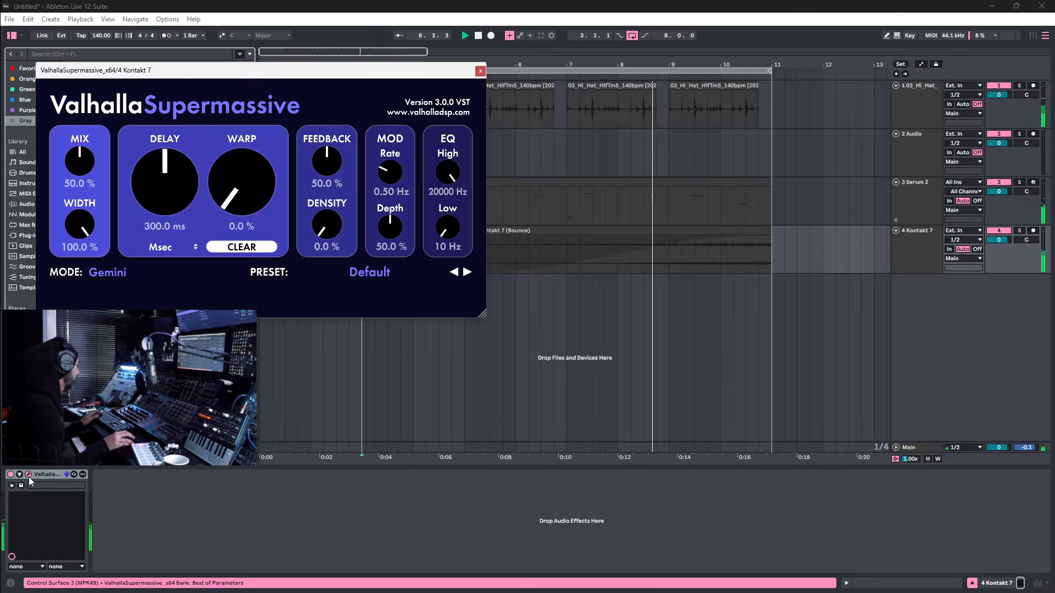
Load the default user preset in ValhallaSupermassive, set EQ High to 7250 Hz and Low to 150 Hz, and close it.
{"action": "left_click", "coordinate": [384, 270]}
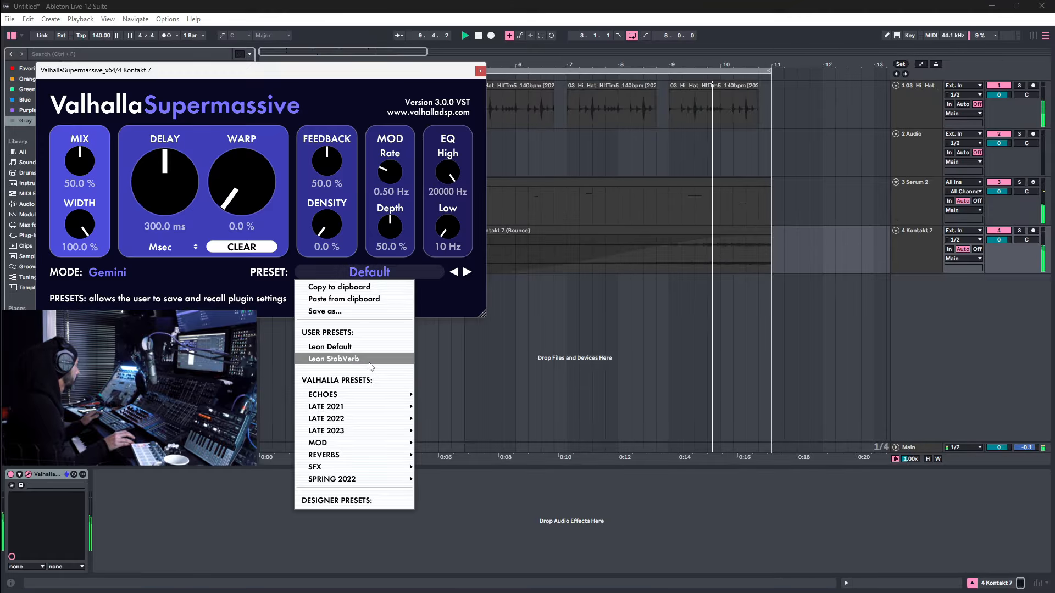
{"action": "left_click", "coordinate": [330, 347]}
{"action": "left_click_drag", "start_coordinate": [449, 233], "coordinate": [448, 209]}
{"action": "left_click_drag", "start_coordinate": [446, 170], "coordinate": [446, 195]}
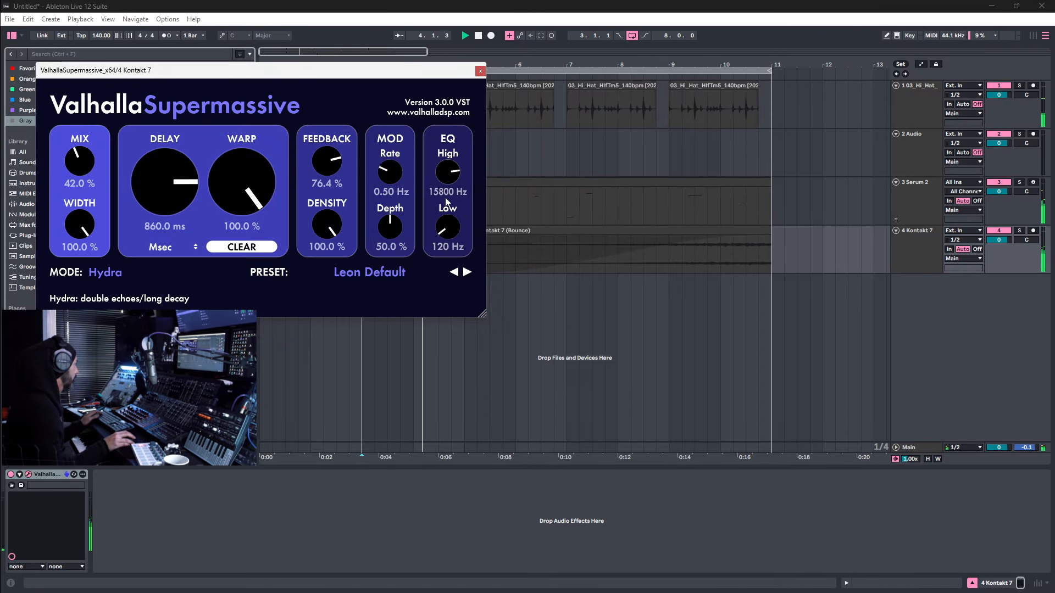
{"action": "left_click_drag", "start_coordinate": [447, 254], "coordinate": [447, 258]}
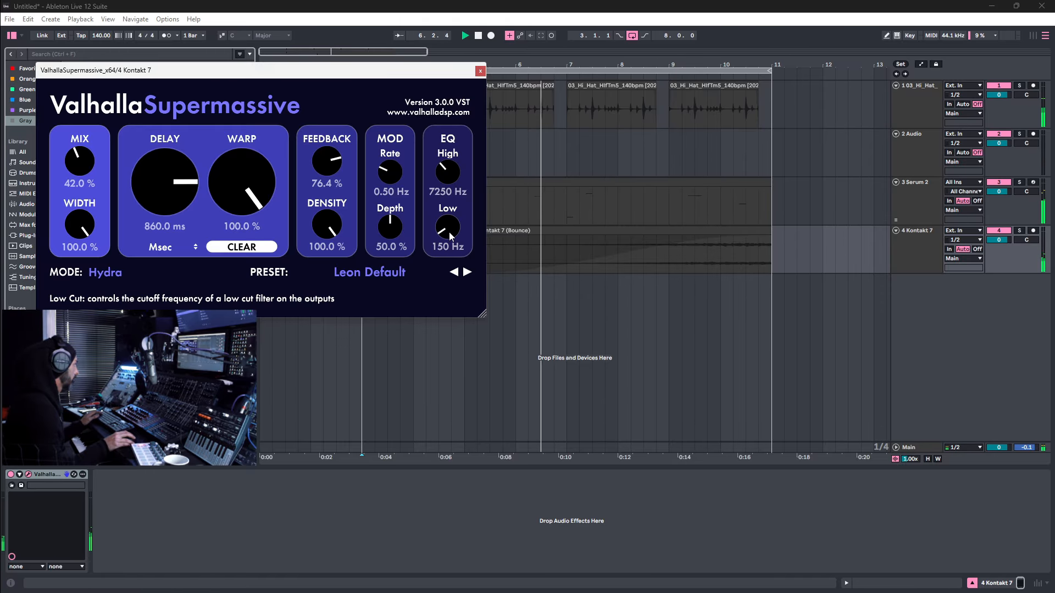
{"action": "left_click", "coordinate": [480, 71]}
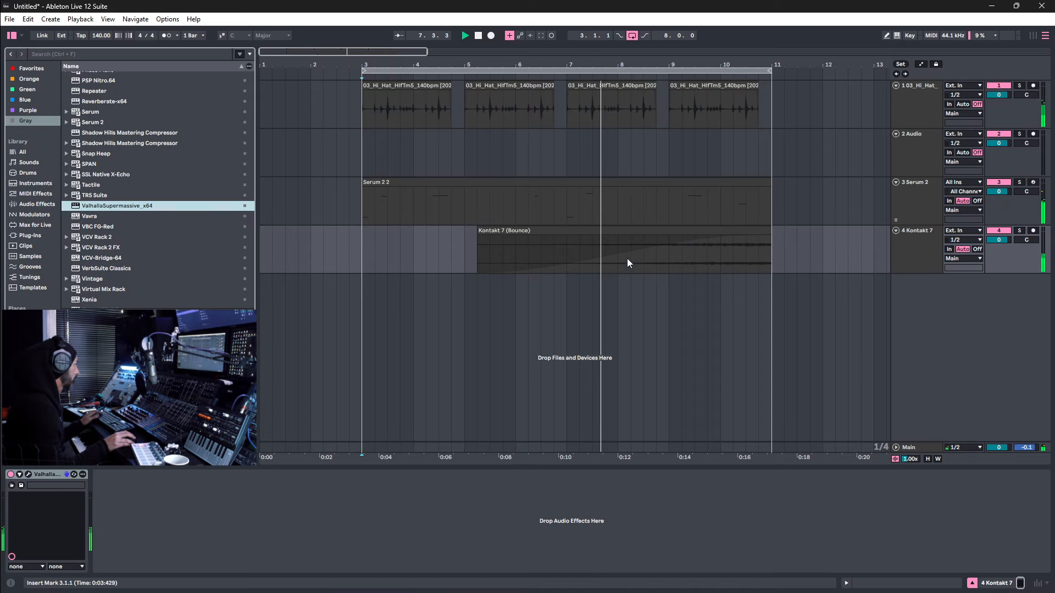
Turn off Warp on the reversed Kontakt 7 clip and transpose it by -12 semitones.
{"action": "left_click", "coordinate": [639, 233]}
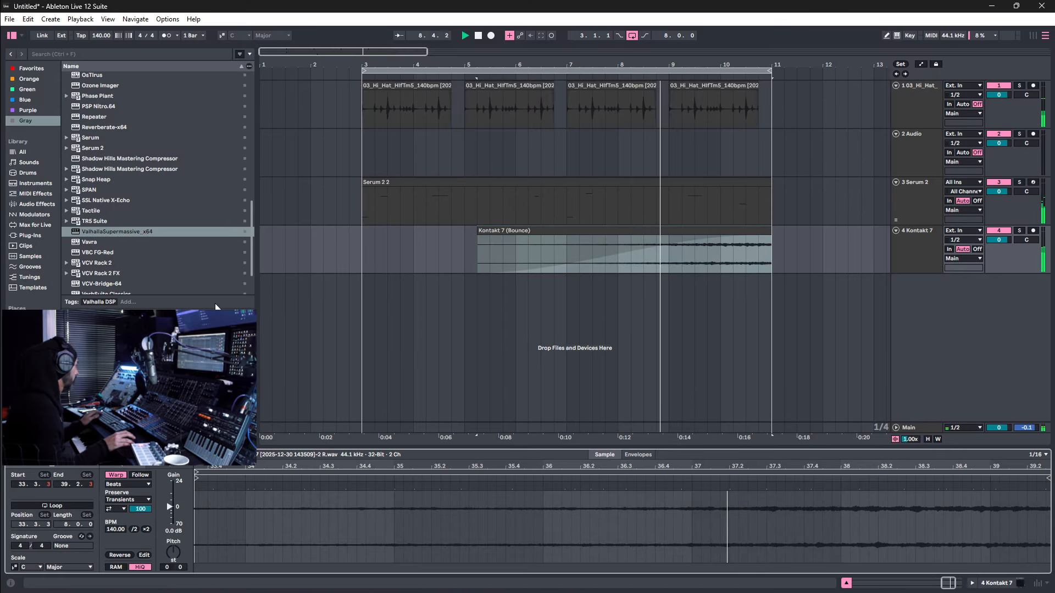
{"action": "left_click", "coordinate": [131, 485]}
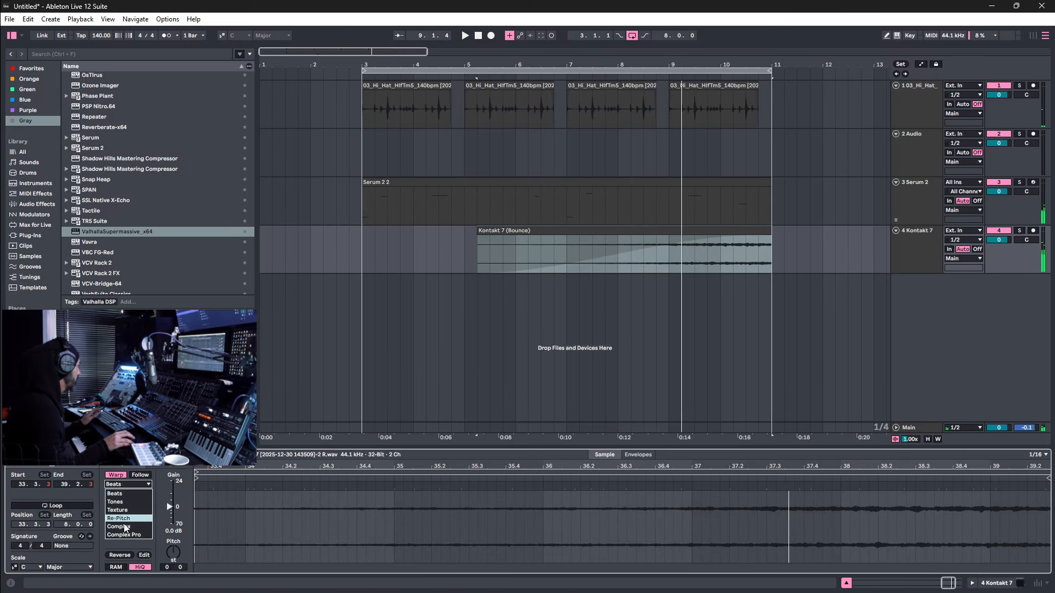
{"action": "left_click", "coordinate": [117, 476]}
{"action": "left_click", "coordinate": [117, 476]}
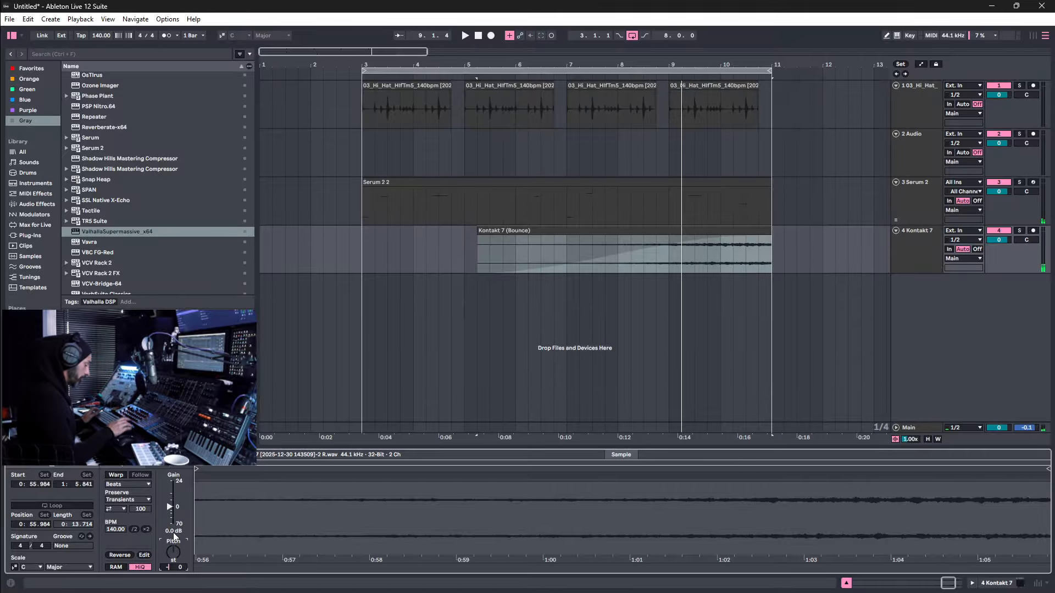
{"action": "key", "text": "Return"}
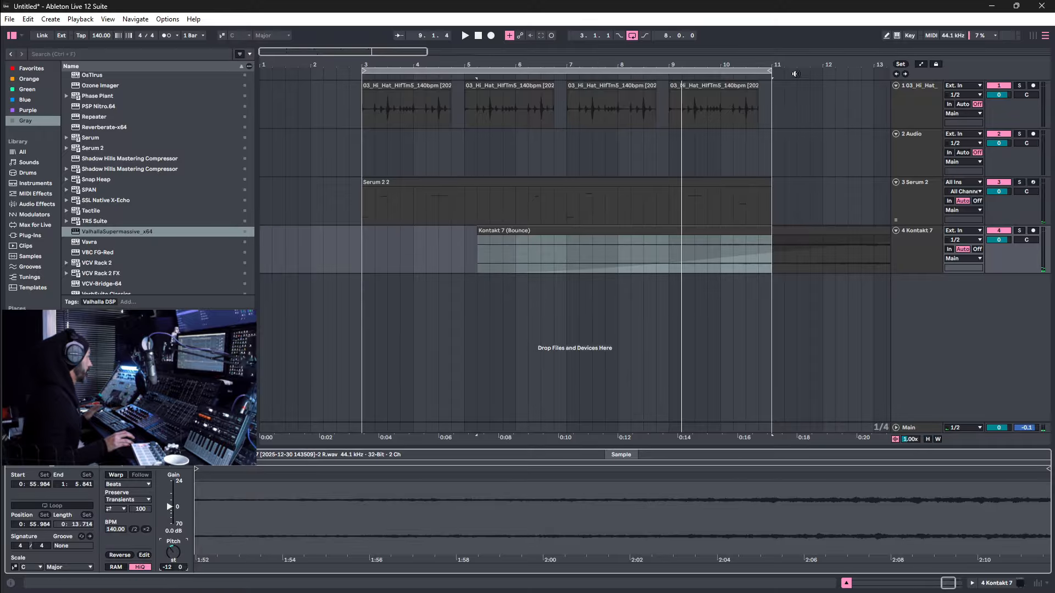
Trim the start of the lengthened Kontakt 7 clip and reposition it to span bar 4 to bar 11.
{"action": "left_click_drag", "start_coordinate": [799, 65], "coordinate": [731, 44]}
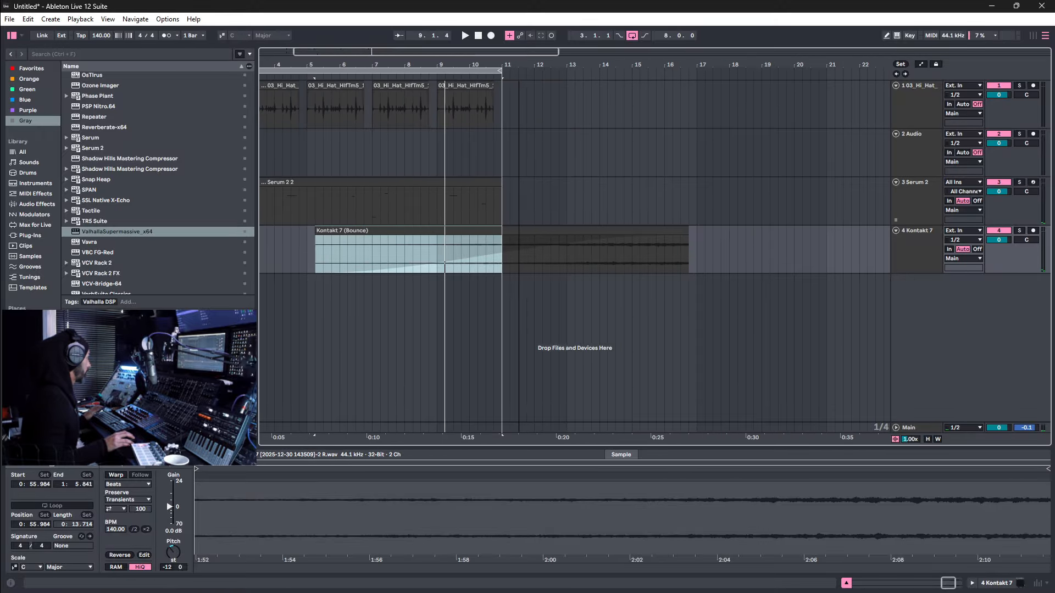
{"action": "left_click", "coordinate": [550, 231]}
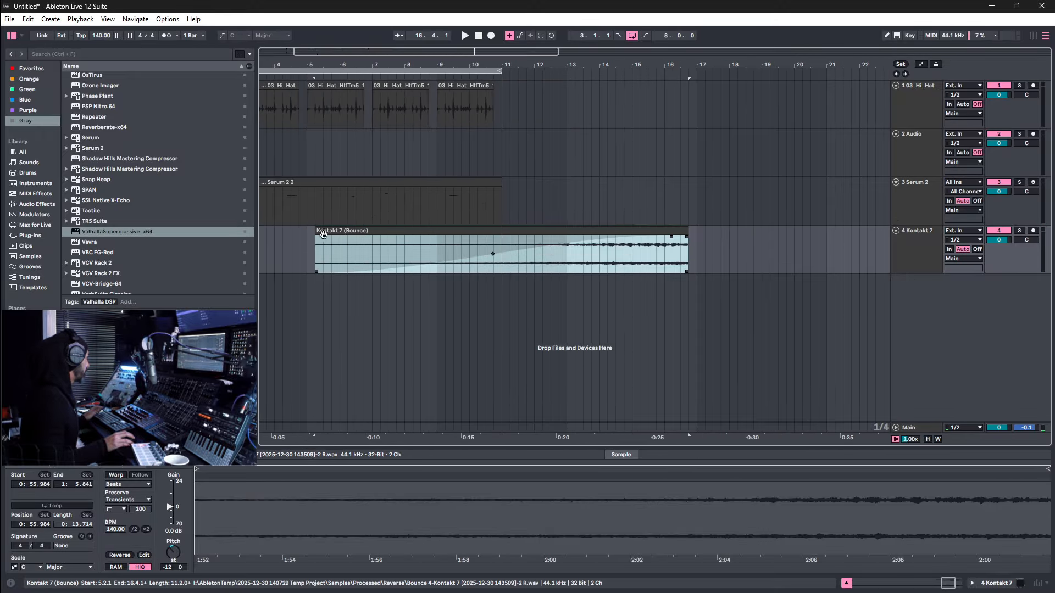
{"action": "left_click_drag", "start_coordinate": [316, 233], "coordinate": [510, 258]}
{"action": "left_click_drag", "start_coordinate": [629, 240], "coordinate": [439, 241]}
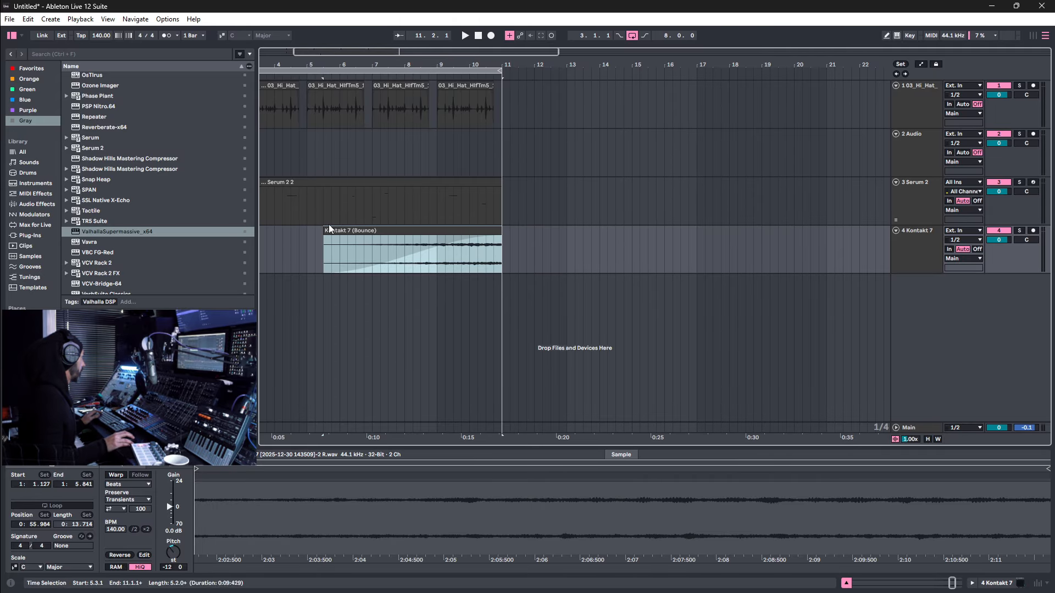
{"action": "left_click_drag", "start_coordinate": [327, 230], "coordinate": [271, 242]}
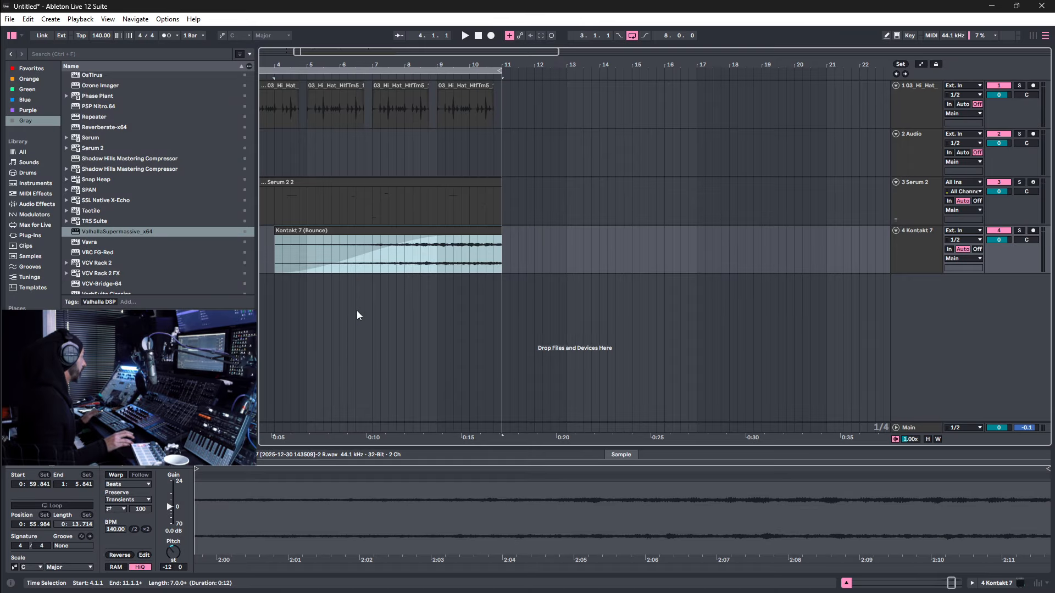
{"action": "left_click_drag", "start_coordinate": [358, 311], "coordinate": [502, 311]}
Play the loop from bar 3 and extend the Kontakt 7 clip's fade-in to the clip's end at bar 11.
{"action": "left_click", "coordinate": [325, 266]}
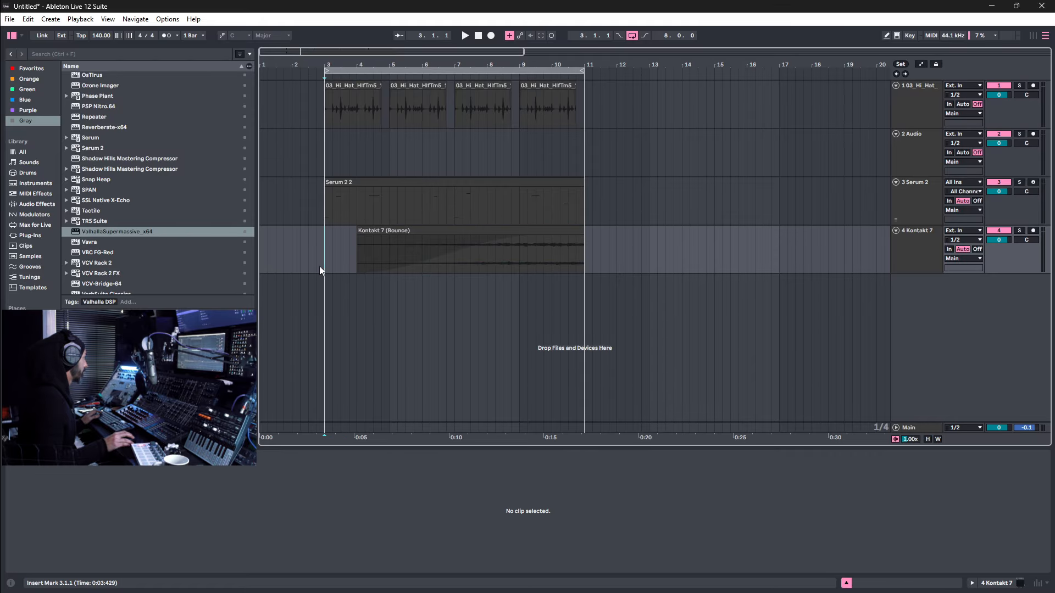
{"action": "key", "text": "space"}
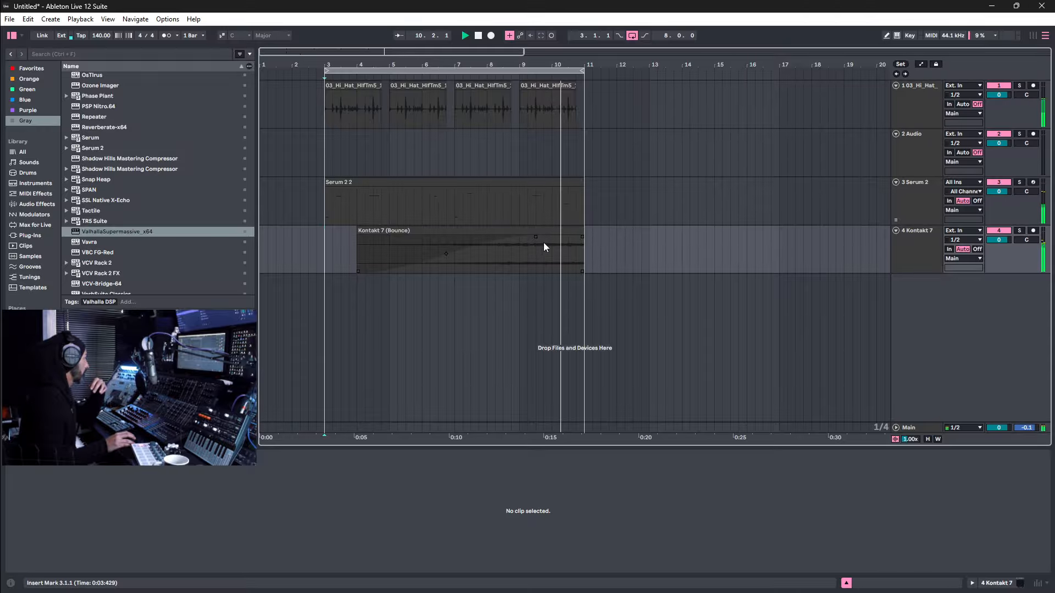
{"action": "left_click_drag", "start_coordinate": [536, 237], "coordinate": [588, 242]}
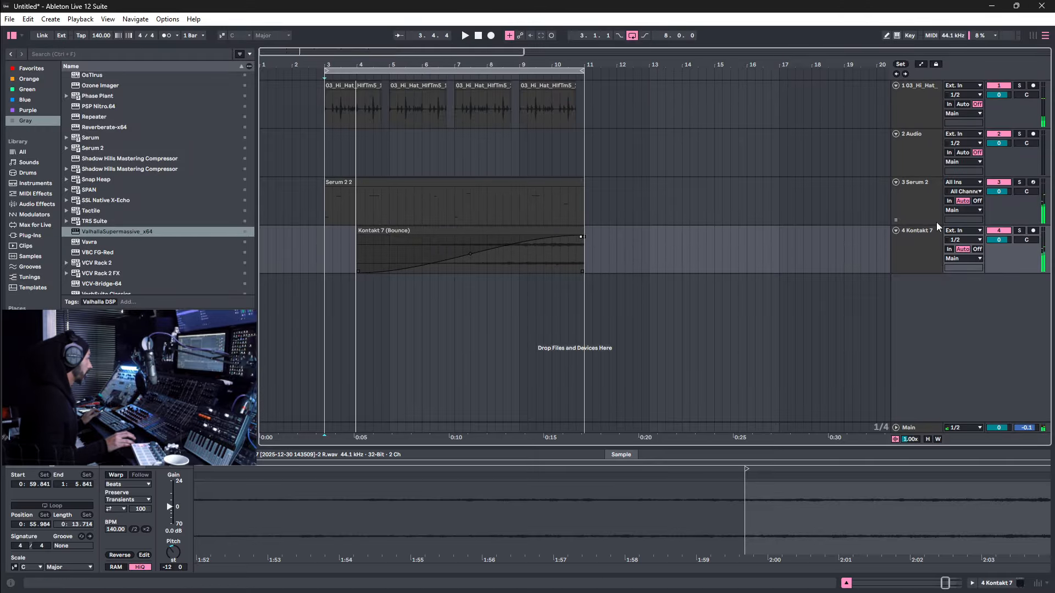
{"action": "left_click", "coordinate": [922, 233]}
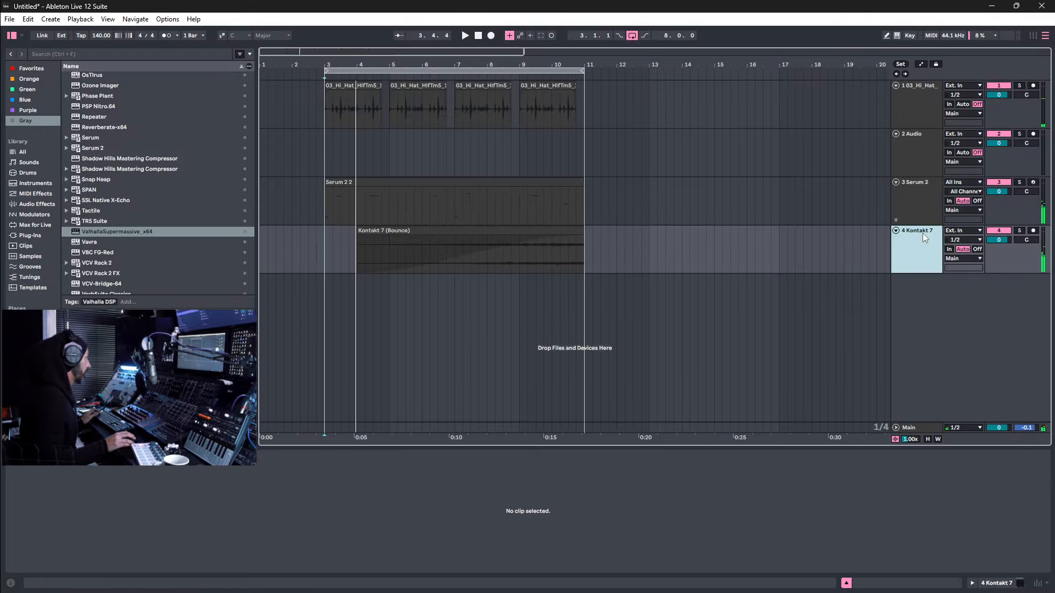
{"action": "left_click", "coordinate": [520, 230]}
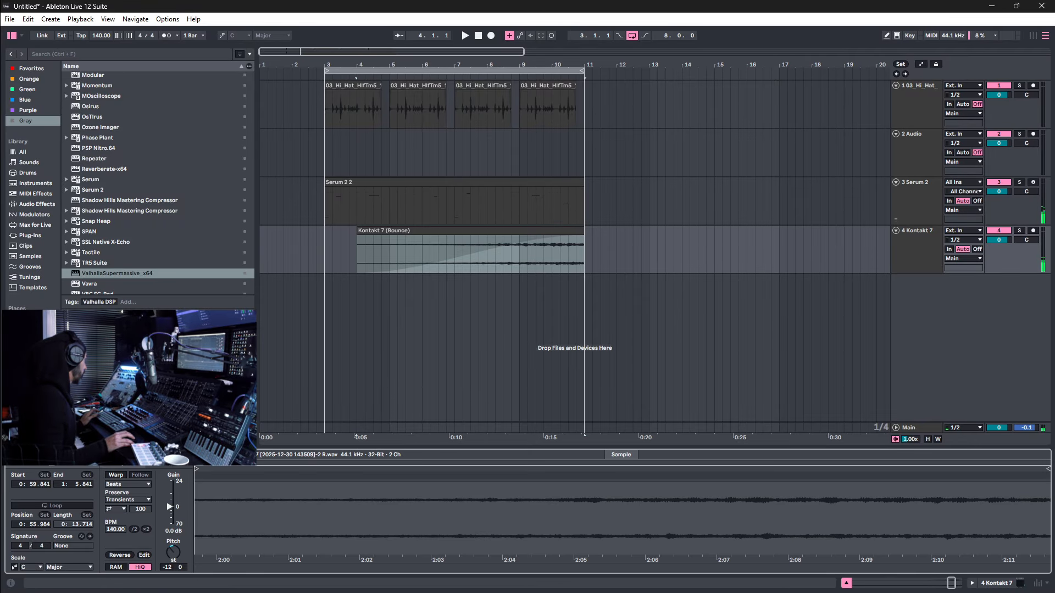
Transpose the reversed Kontakt 7 clip down to -24 semitones.
{"action": "scroll", "coordinate": [172, 553], "scroll_direction": "down", "scroll_amount": 8}
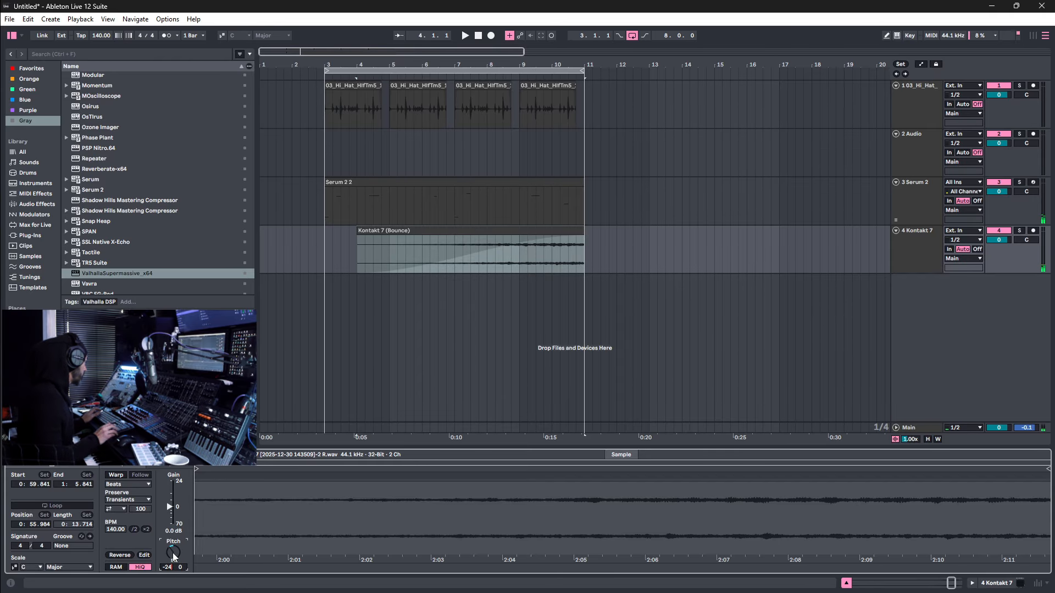
{"action": "scroll", "coordinate": [172, 552], "scroll_direction": "down", "scroll_amount": 4}
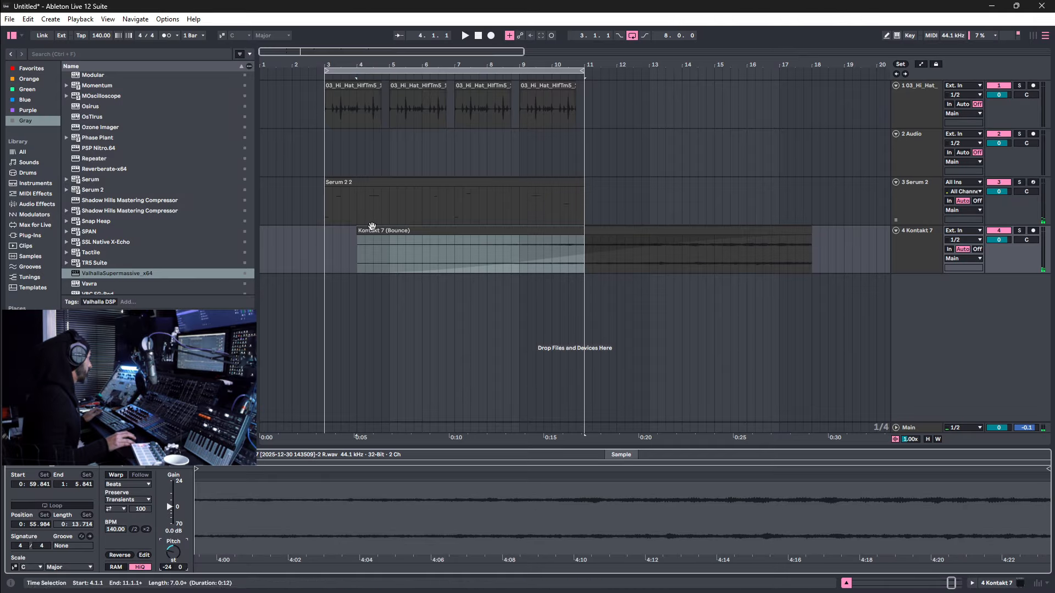
{"action": "key", "text": "ctrl+z"}
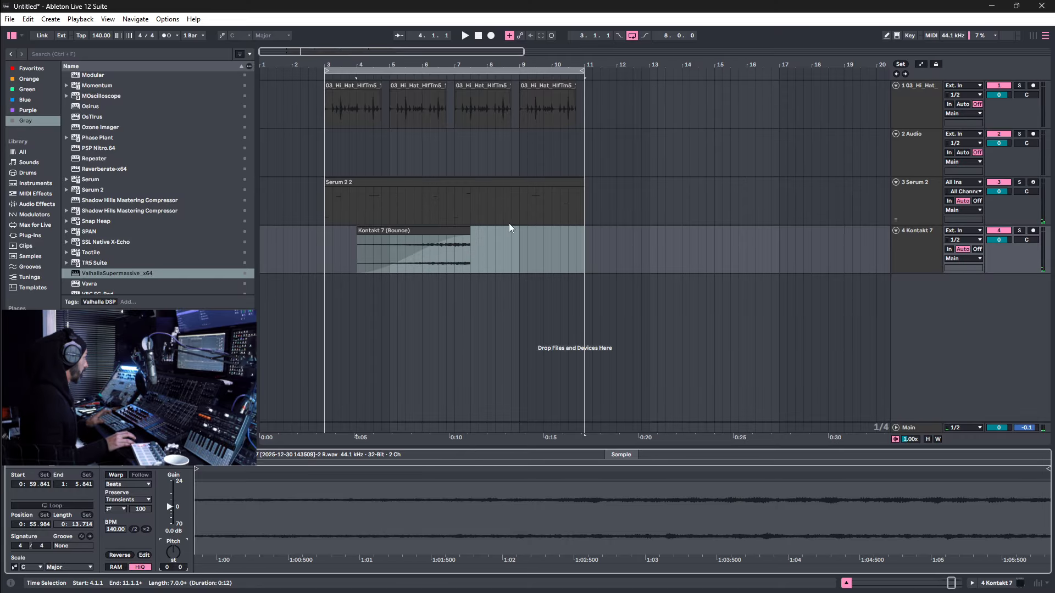
{"action": "key", "text": "ctrl+y"}
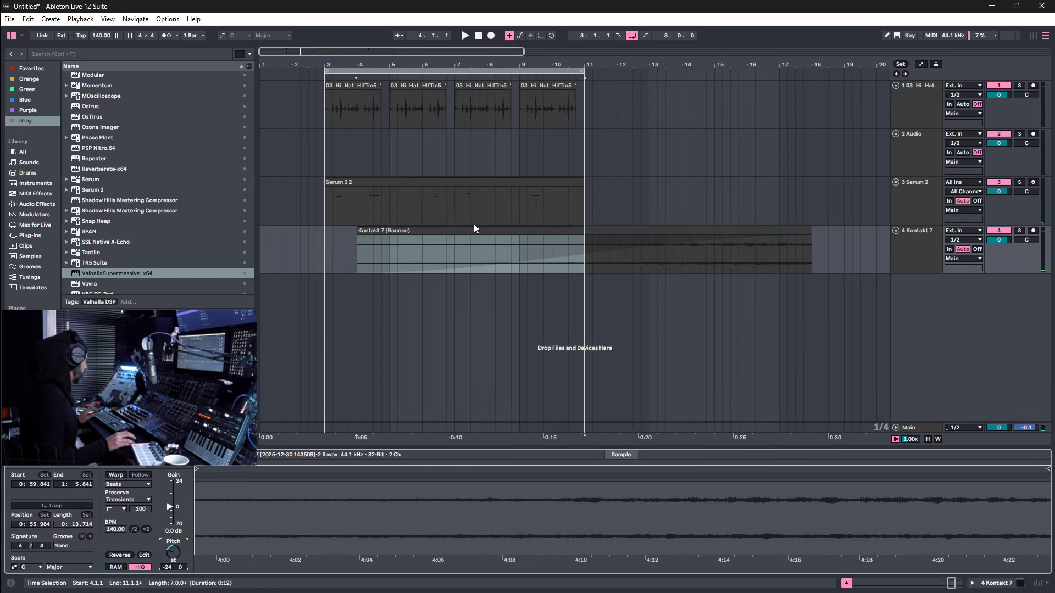
Trim the start of the lengthened Kontakt 7 clip, move the remainder to span bar 4 to bar 11, and play the loop from bar 3.
{"action": "left_click_drag", "start_coordinate": [360, 228], "coordinate": [586, 253]}
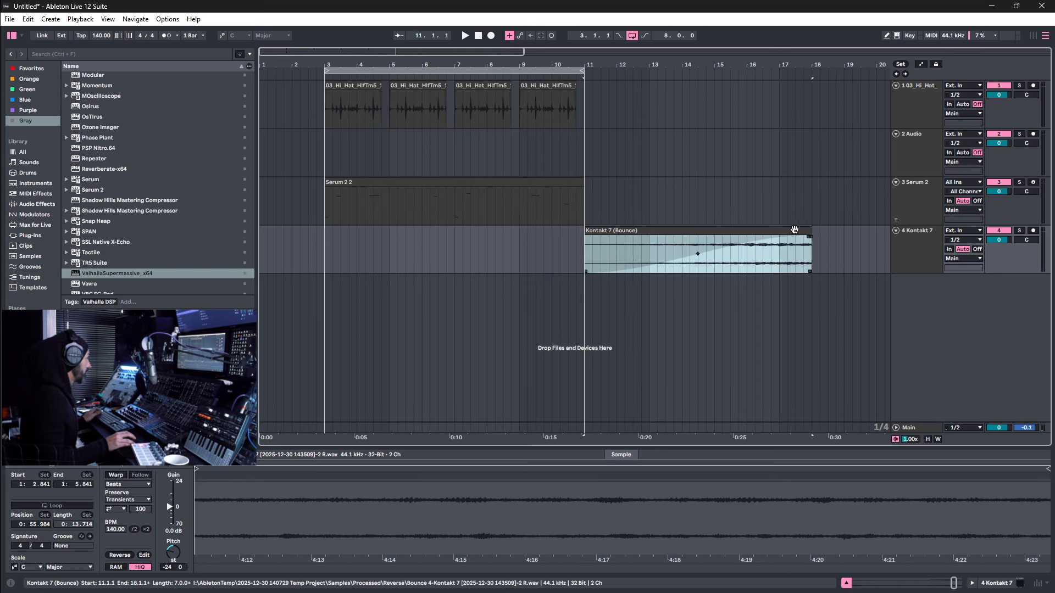
{"action": "left_click_drag", "start_coordinate": [783, 229], "coordinate": [558, 241]}
{"action": "key", "text": "a"}
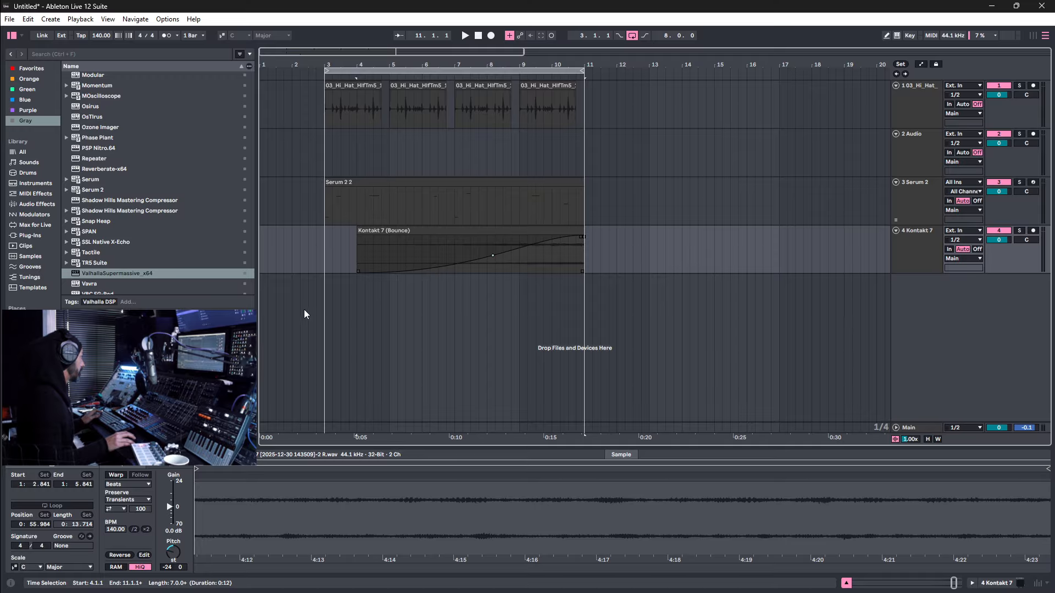
{"action": "left_click", "coordinate": [331, 256]}
{"action": "key", "text": "space"}
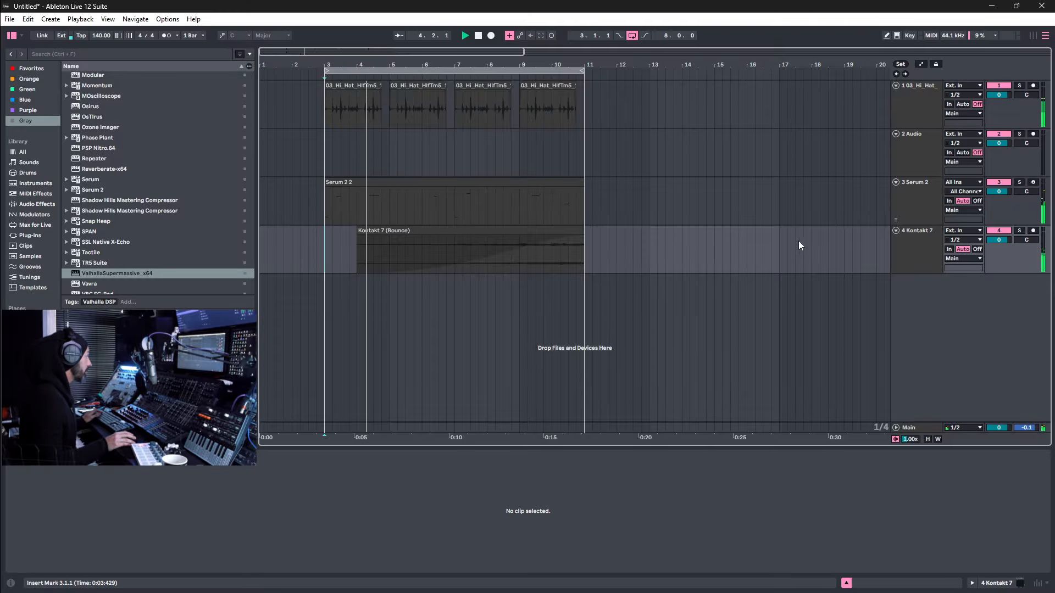
Add an Auto Filter to the Kontakt 7 track's effect chain.
{"action": "left_click", "coordinate": [924, 236]}
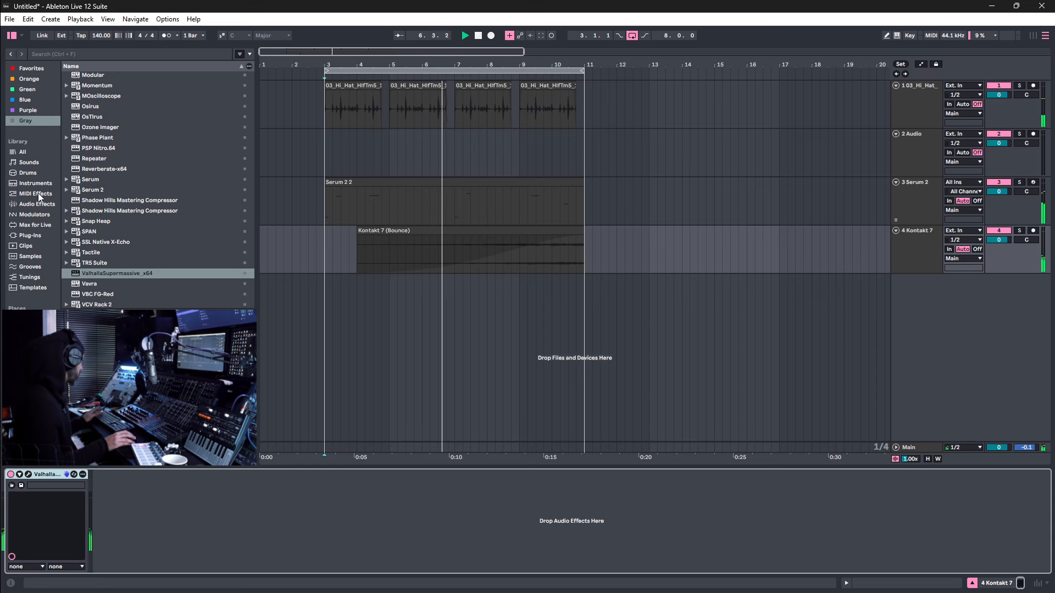
{"action": "left_click", "coordinate": [41, 206]}
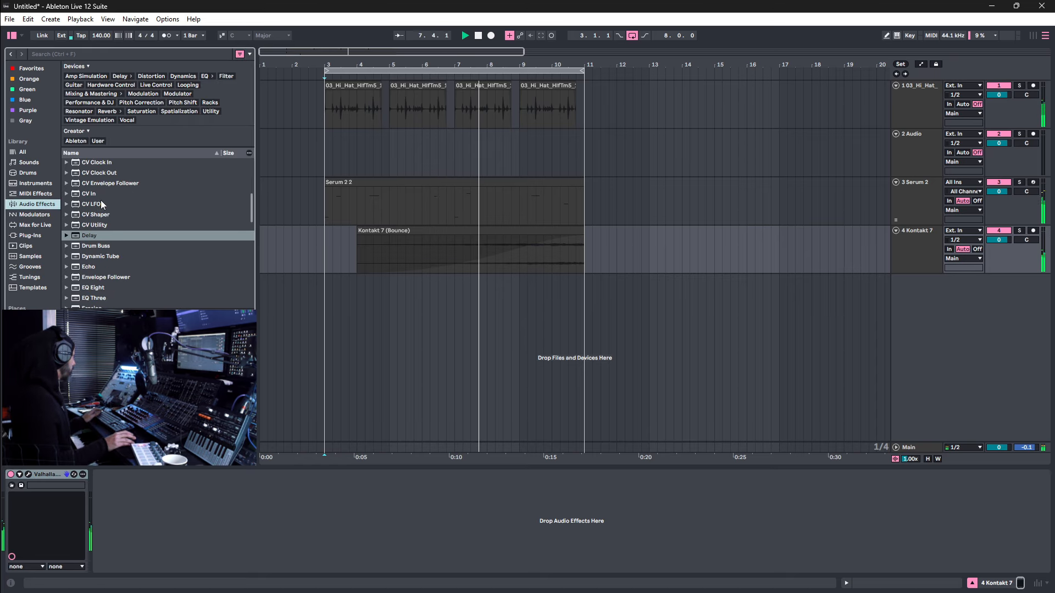
{"action": "scroll", "coordinate": [93, 201], "scroll_direction": "up", "scroll_amount": 5}
{"action": "left_click_drag", "start_coordinate": [93, 204], "coordinate": [114, 482]}
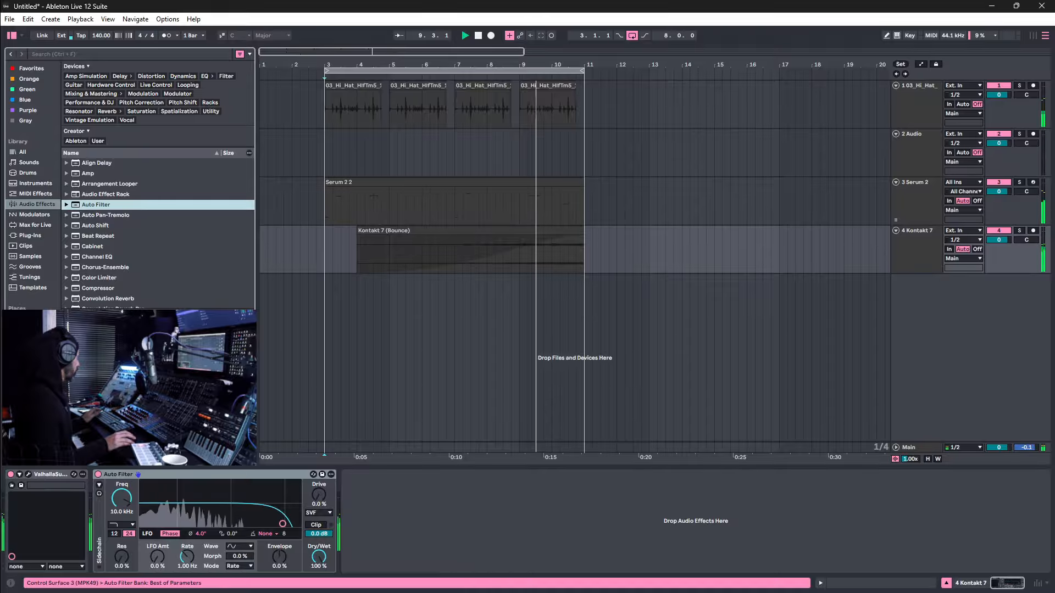
Make the Auto Filter a high-pass at 249 Hz with 21% Drive and place it before ValhallaSupermassive.
{"action": "left_click", "coordinate": [121, 525]}
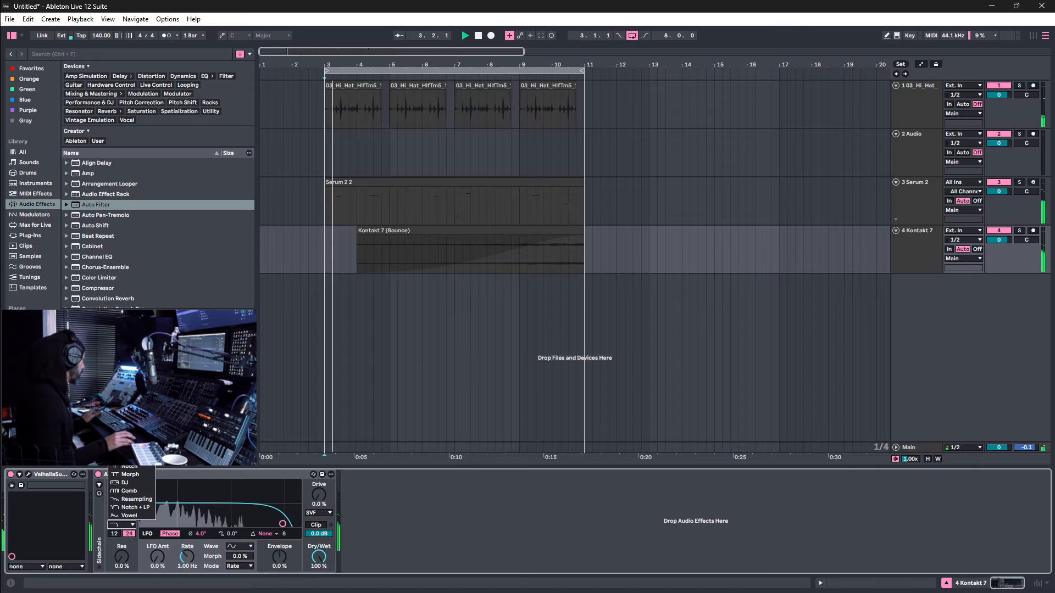
{"action": "left_click", "coordinate": [130, 449]}
{"action": "left_click_drag", "start_coordinate": [156, 474], "coordinate": [35, 546]}
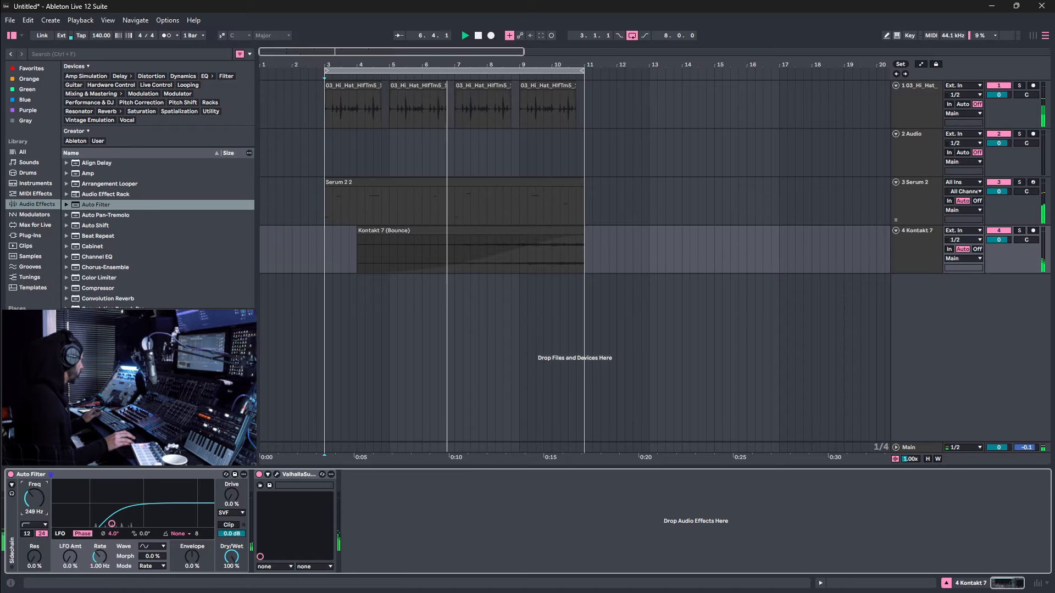
{"action": "left_click_drag", "start_coordinate": [231, 496], "coordinate": [231, 492]}
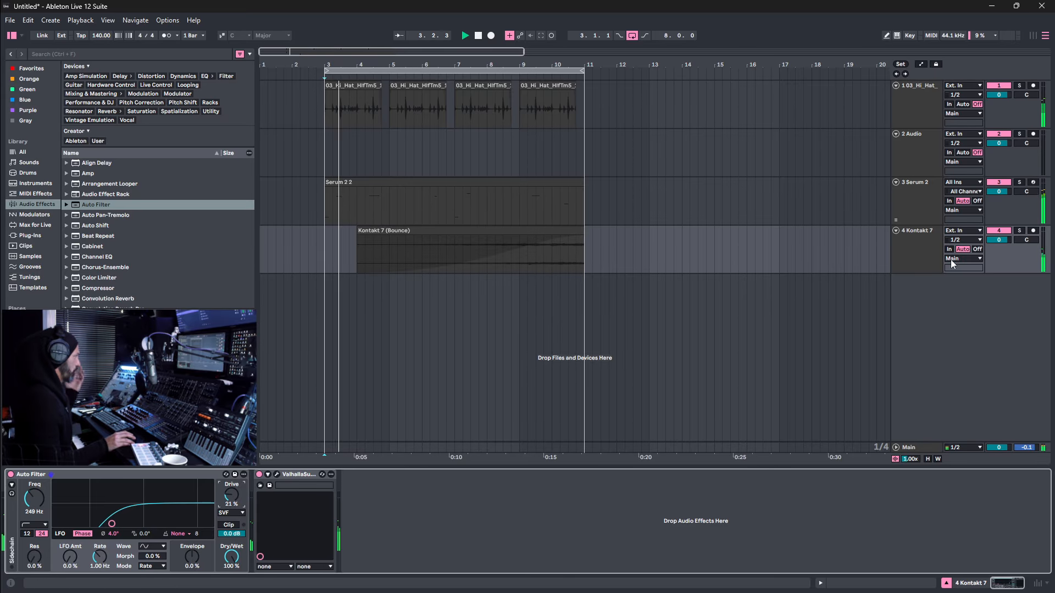
{"action": "left_click", "coordinate": [905, 239]}
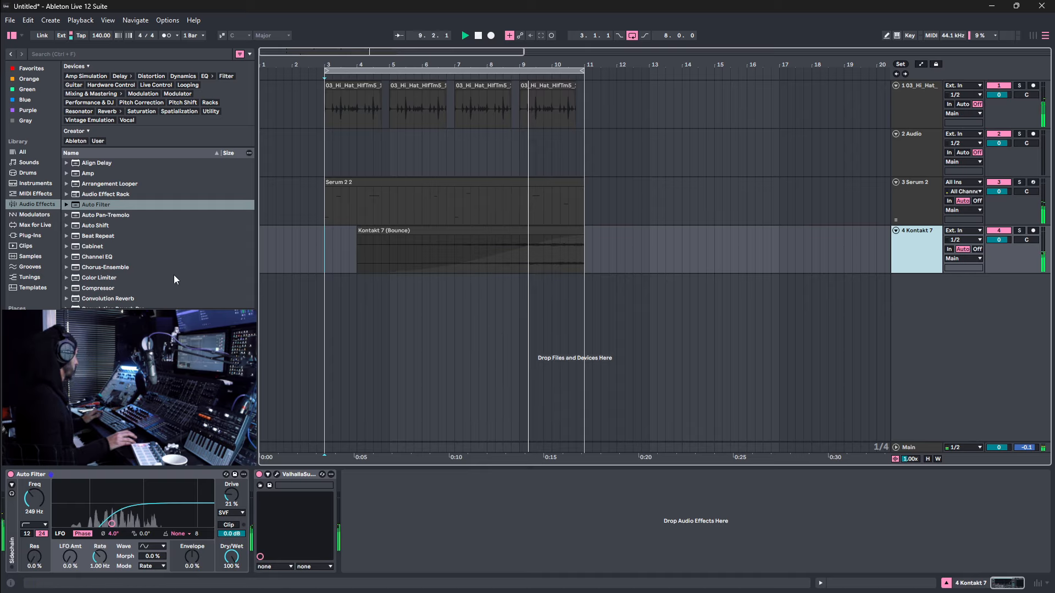
Duplicate all clips in the eight-bar loop starting at bar 3 and extend the loop to bar 19, making it 16 bars.
{"action": "scroll", "coordinate": [37, 247], "scroll_direction": "down", "scroll_amount": 5}
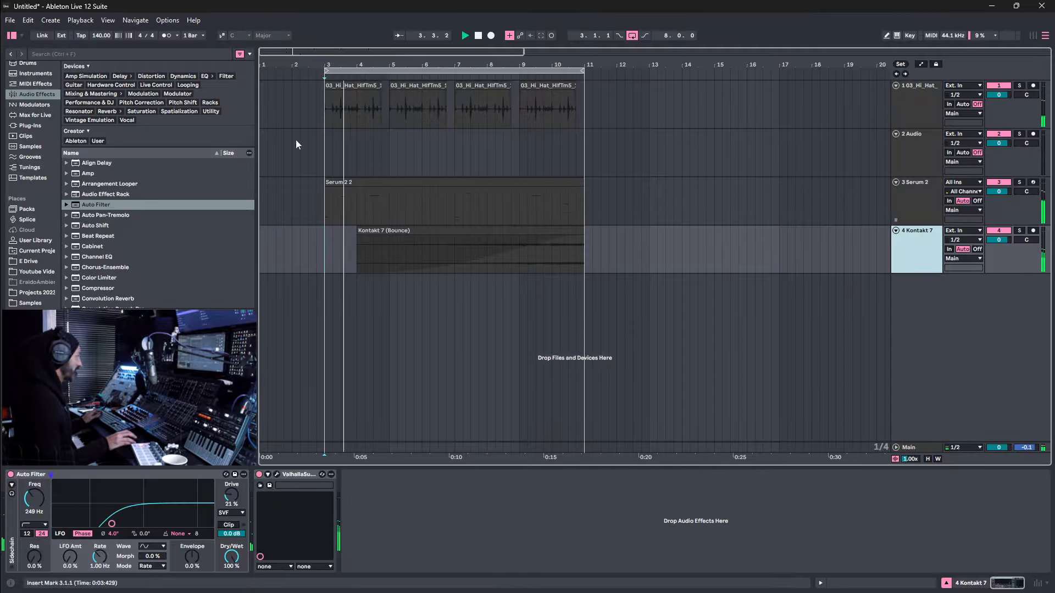
{"action": "left_click", "coordinate": [397, 68]}
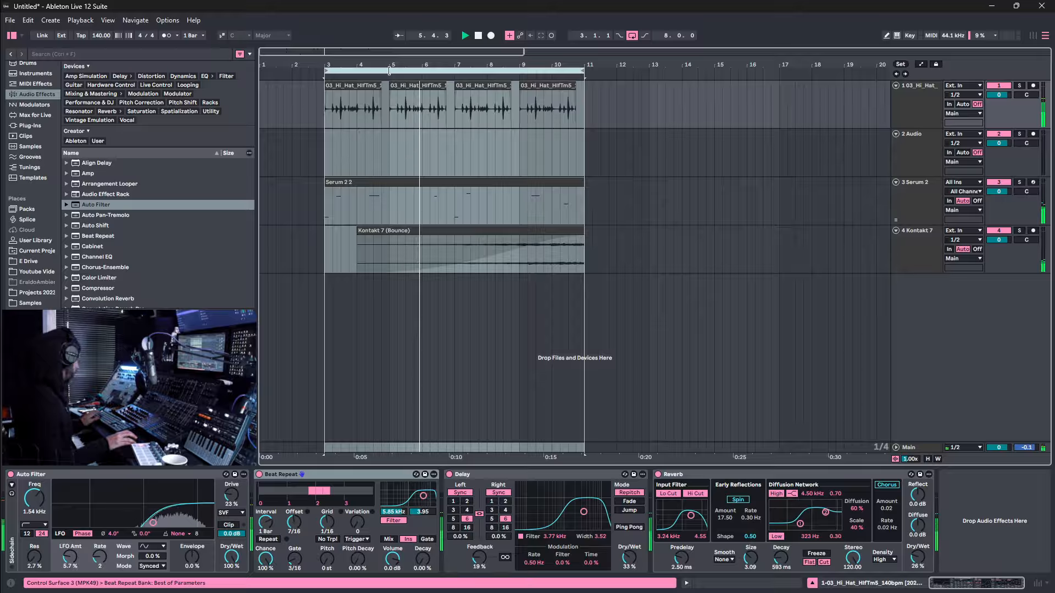
{"action": "key", "text": "ctrl+d"}
{"action": "left_click_drag", "start_coordinate": [583, 71], "coordinate": [844, 91]}
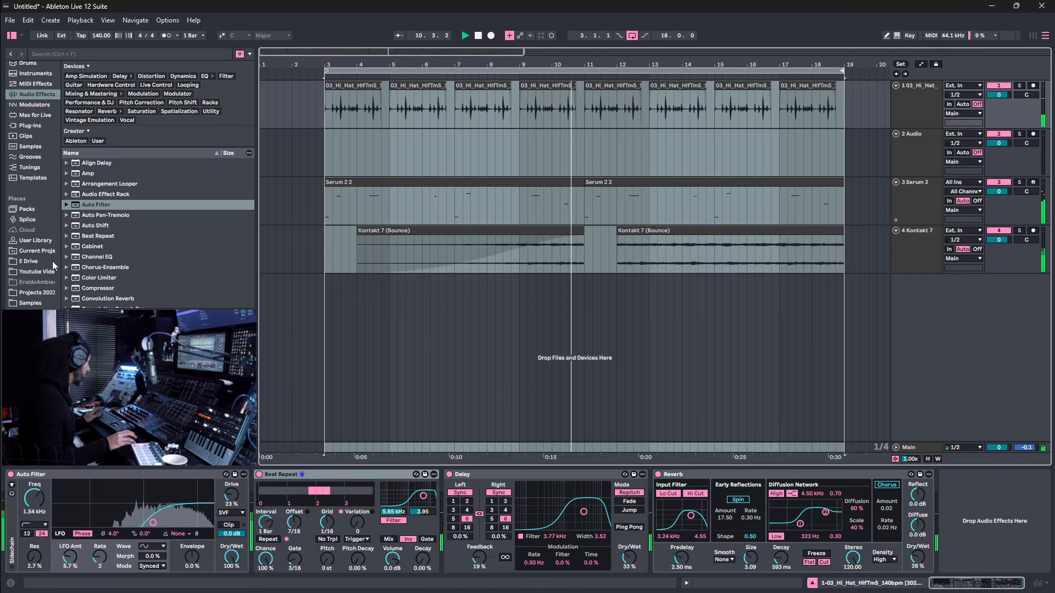
Load the CS5_Pad-04 rack from the User Library's 2025 Pads instrument rack presets onto a new track.
{"action": "left_click", "coordinate": [49, 242]}
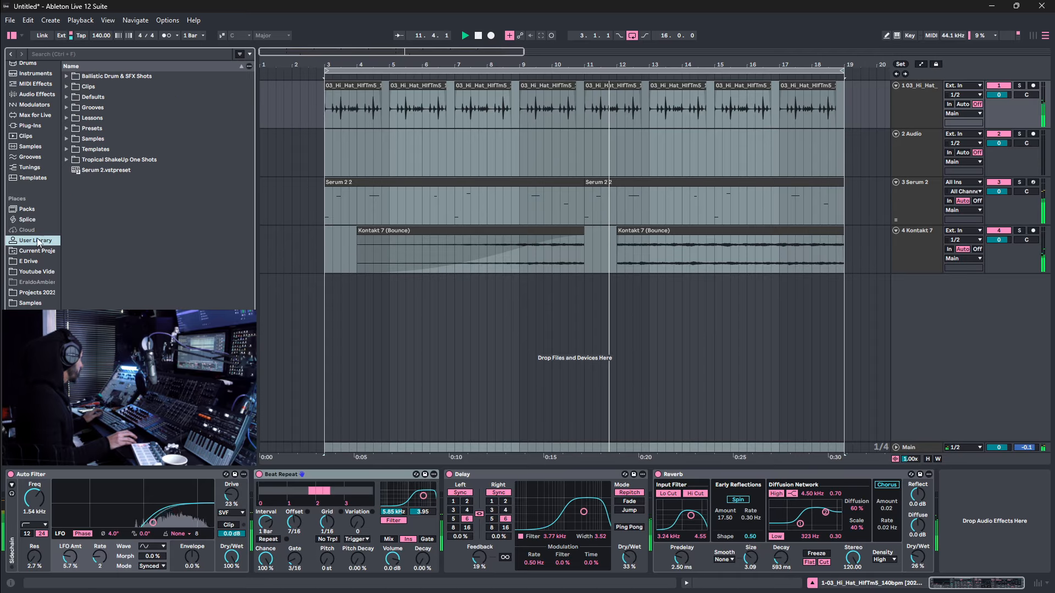
{"action": "left_click", "coordinate": [67, 128]}
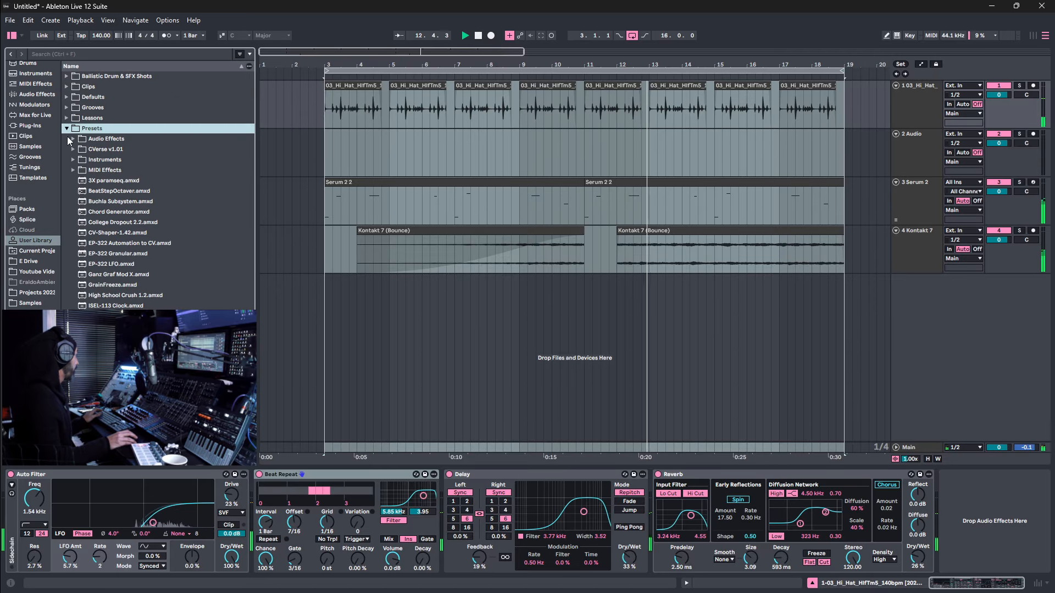
{"action": "left_click", "coordinate": [73, 160]}
{"action": "scroll", "coordinate": [77, 206], "scroll_direction": "down", "scroll_amount": 3}
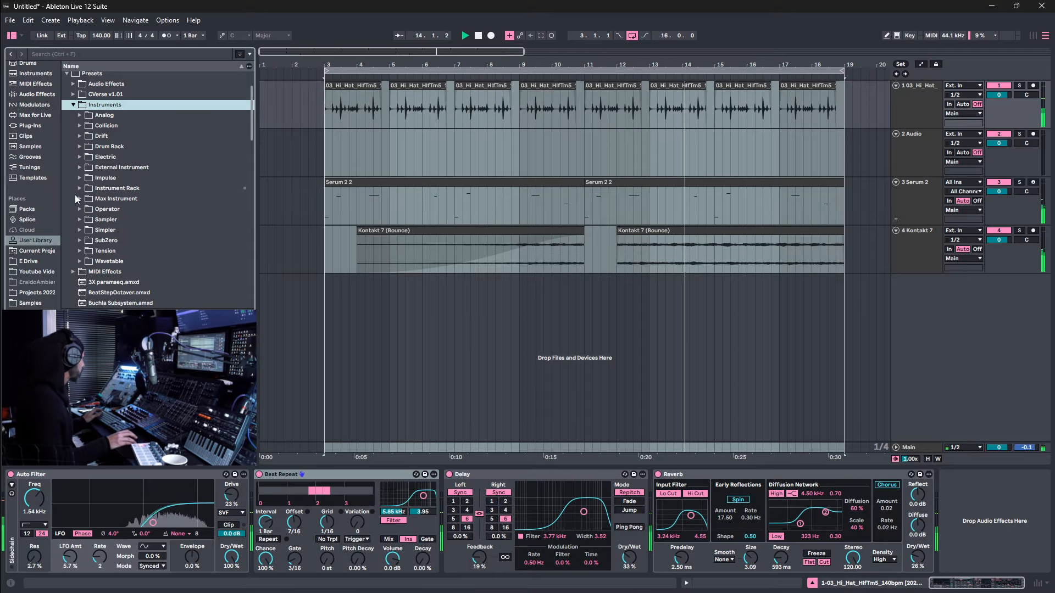
{"action": "left_click", "coordinate": [80, 188]}
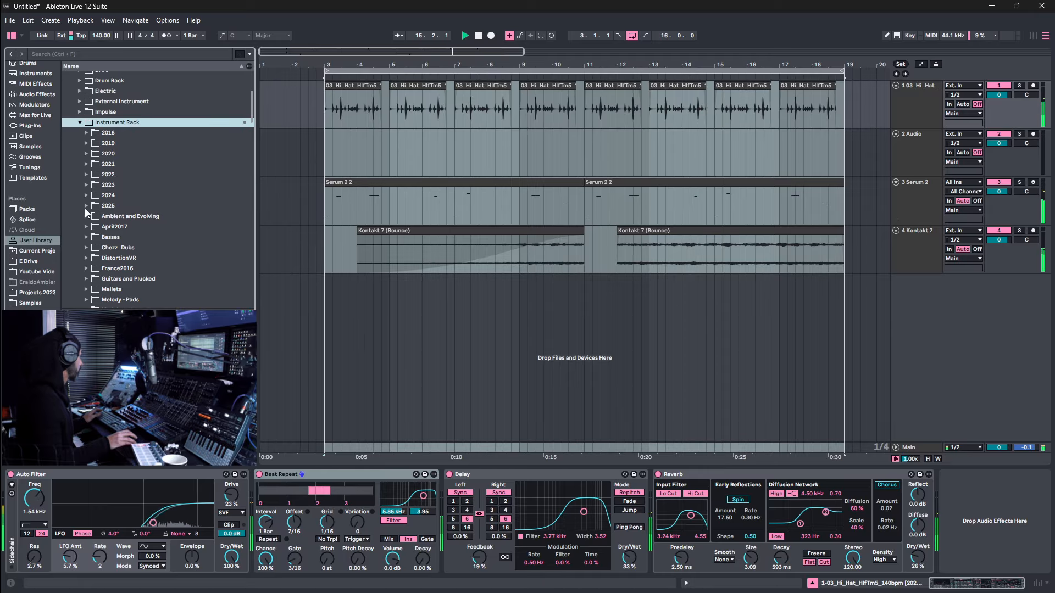
{"action": "left_click", "coordinate": [92, 206]}
{"action": "scroll", "coordinate": [92, 207], "scroll_direction": "down", "scroll_amount": 2}
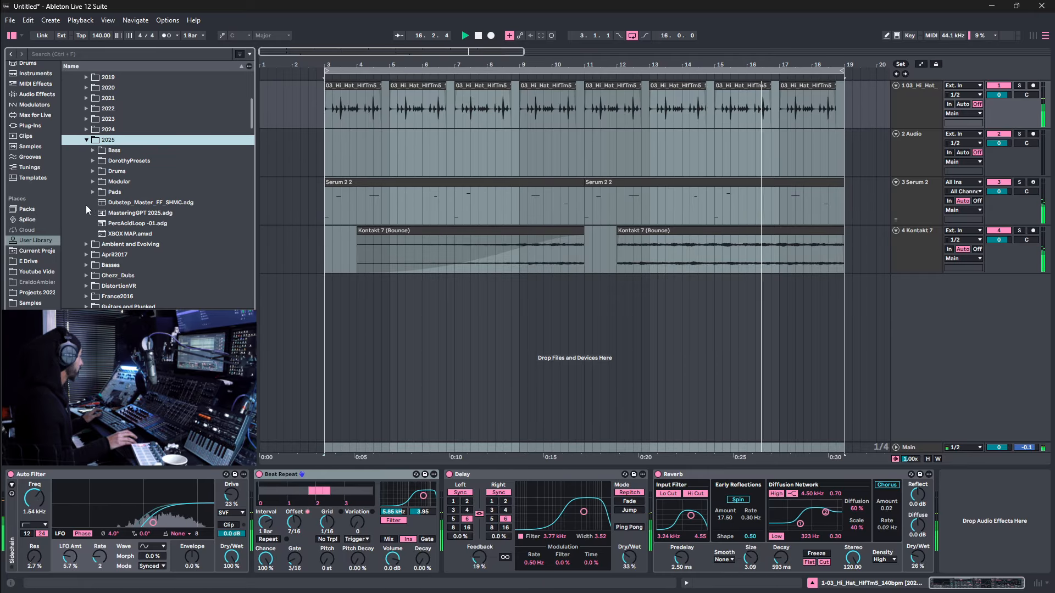
{"action": "left_click", "coordinate": [91, 190]}
{"action": "scroll", "coordinate": [132, 192], "scroll_direction": "down", "scroll_amount": 2}
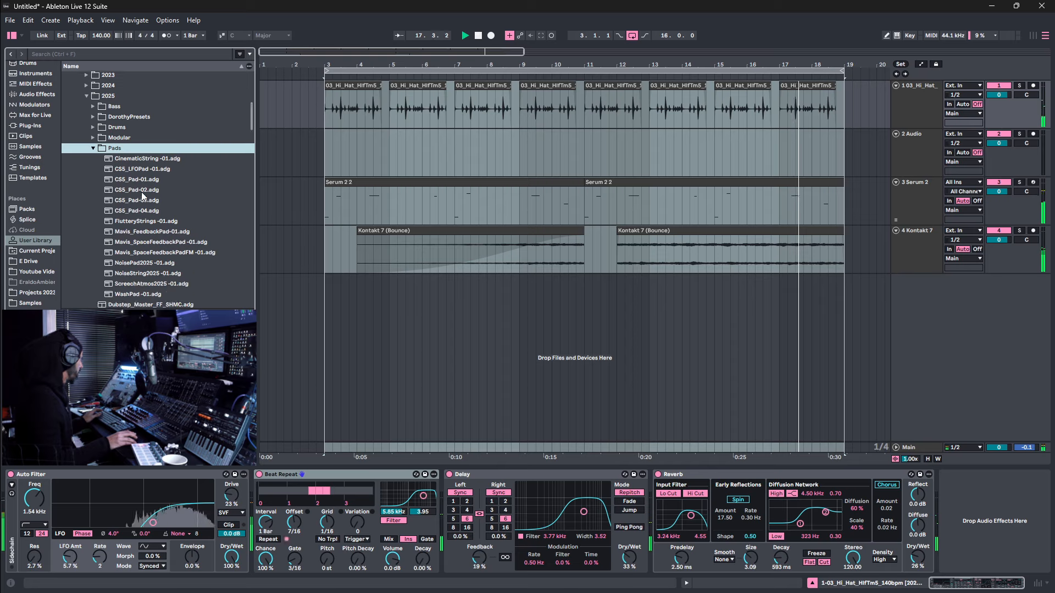
{"action": "left_click", "coordinate": [142, 192]}
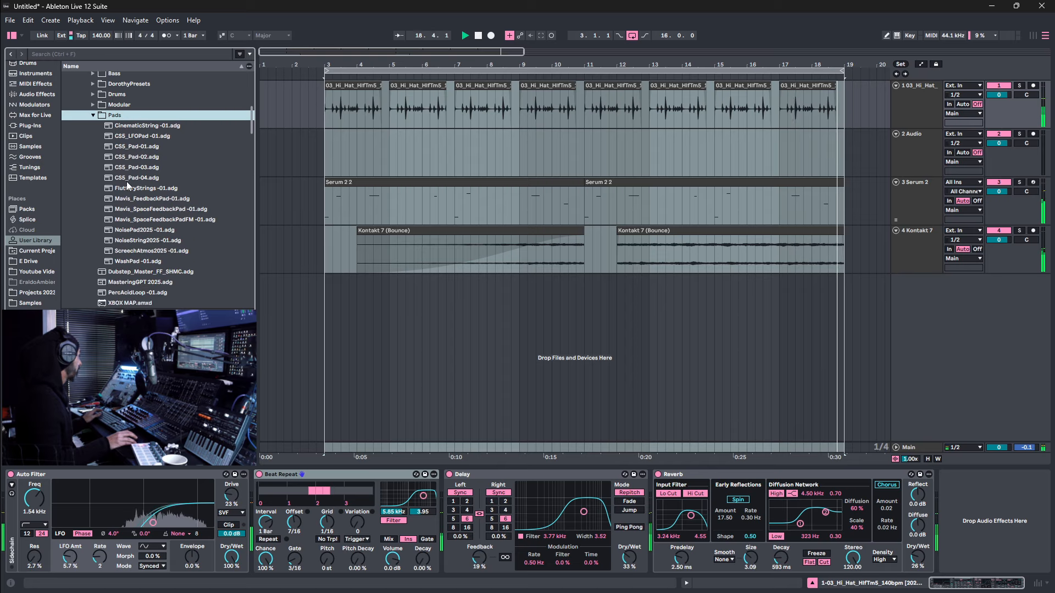
{"action": "scroll", "coordinate": [222, 232], "scroll_direction": "down", "scroll_amount": 1}
{"action": "left_click_drag", "start_coordinate": [222, 231], "coordinate": [401, 309]}
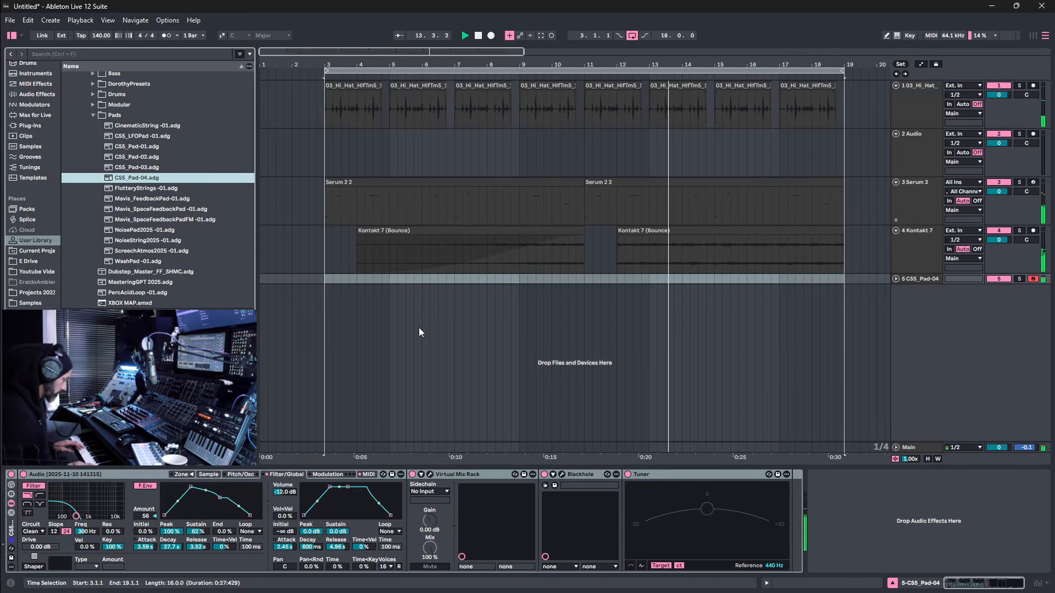
Audition CS5_Pad-03 and FlutteryStrings -01 on the new pad track, and replace them with Mavis_FeedbackPad-01.
{"action": "left_click", "coordinate": [146, 167]}
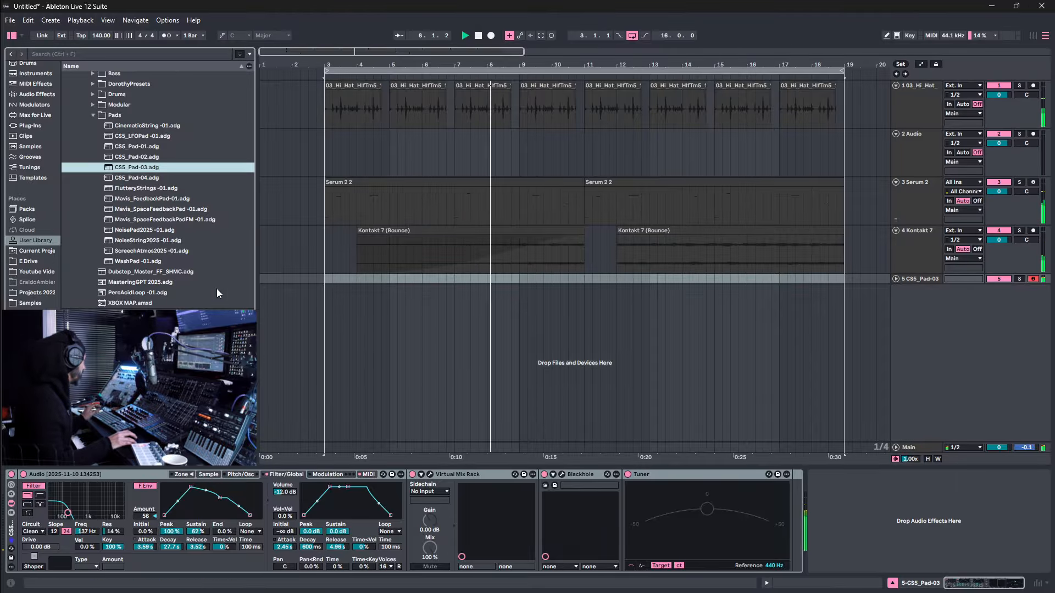
{"action": "double_click", "coordinate": [134, 188]}
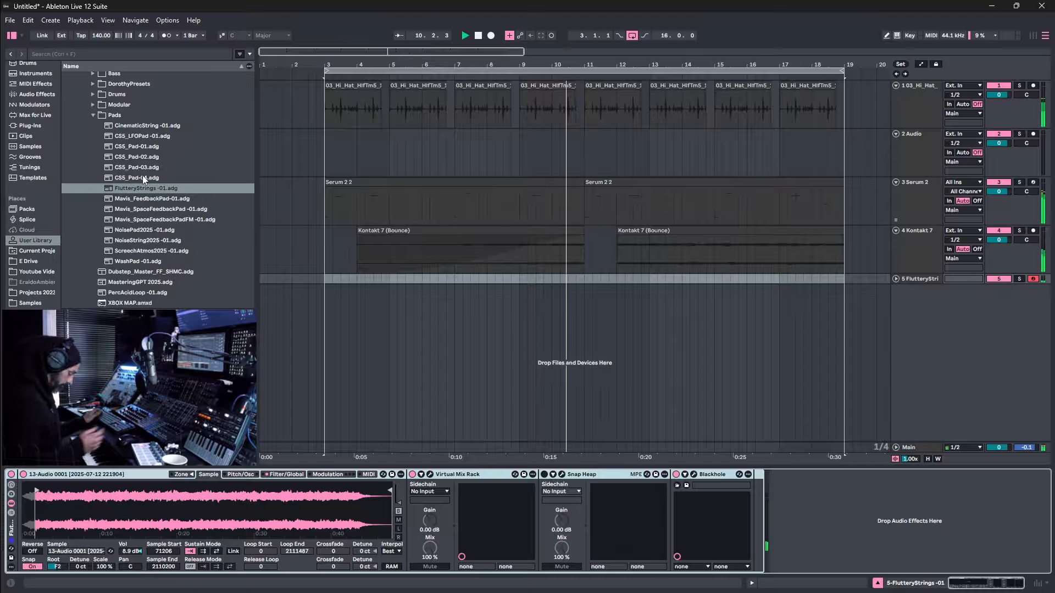
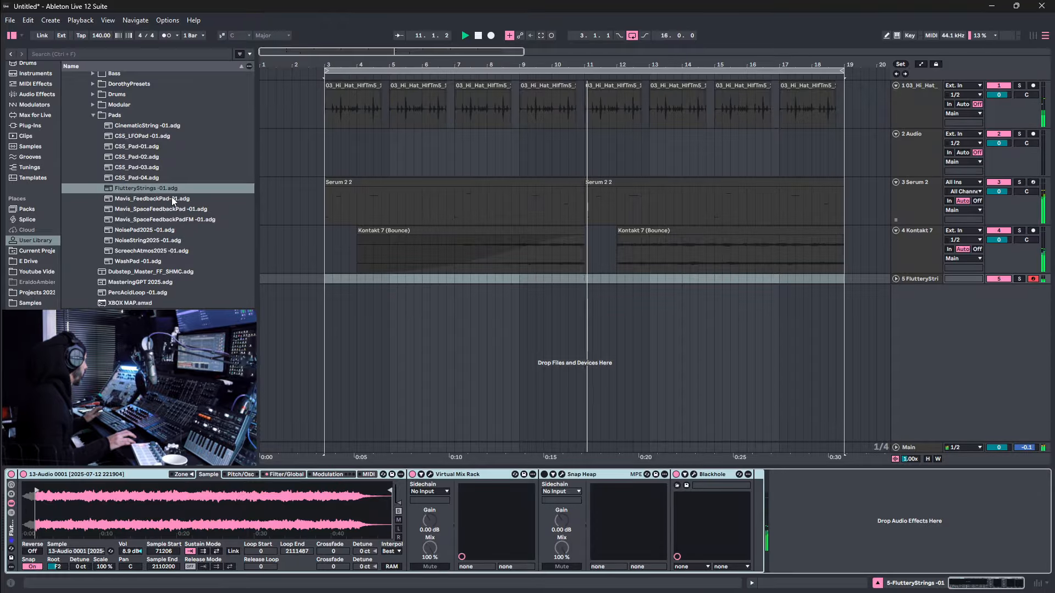
{"action": "double_click", "coordinate": [173, 200]}
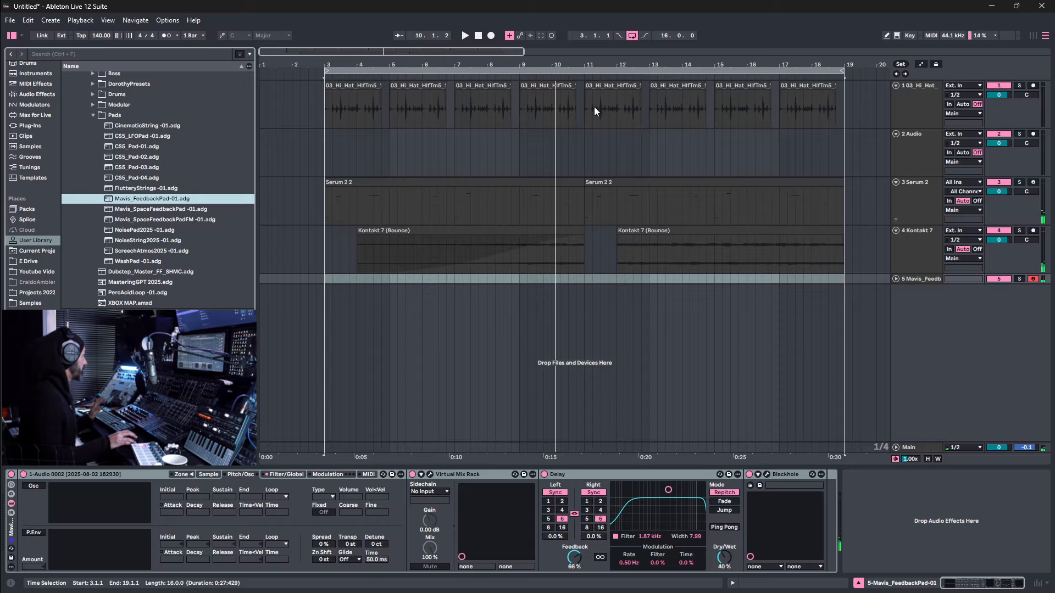
Record a Mavis_FeedbackPad-01 part from bar 11 to the loop's end at bar 19 and stop playback.
{"action": "left_click", "coordinate": [588, 280]}
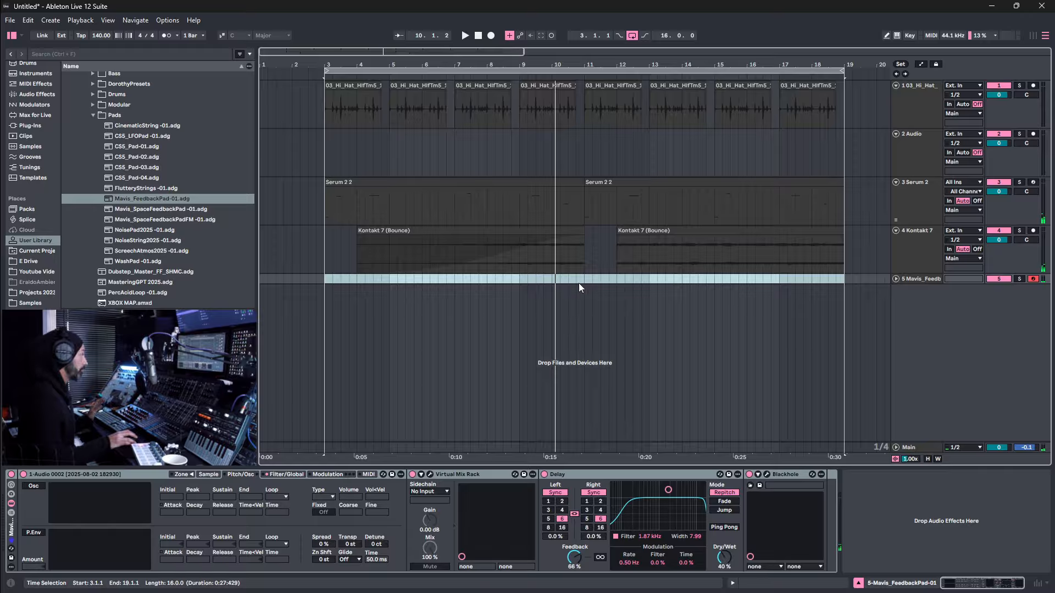
{"action": "left_click", "coordinate": [586, 282]}
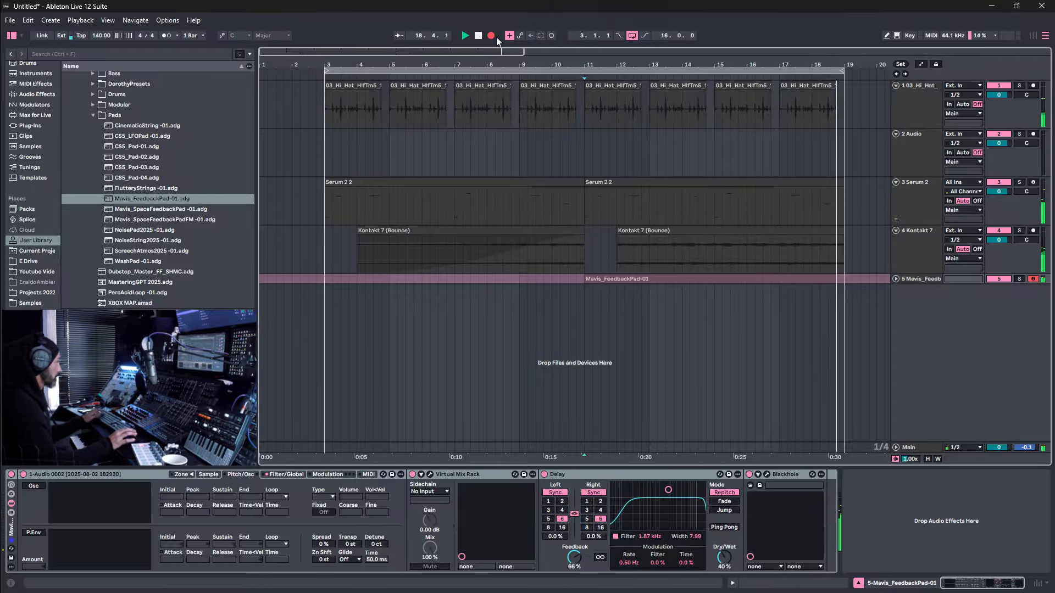
{"action": "key", "text": "space"}
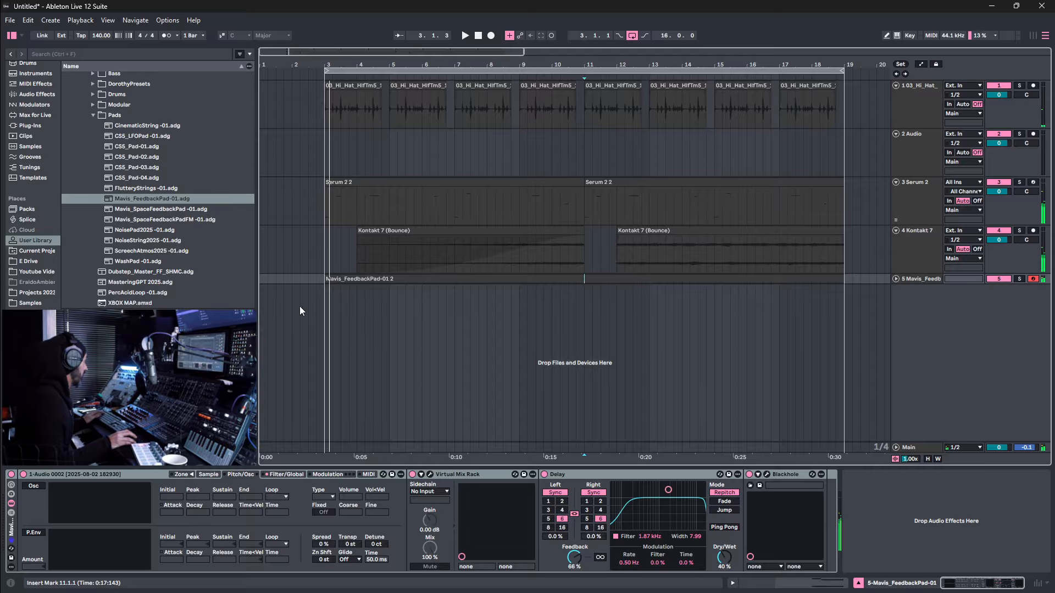
Trim the start of the recorded Mavis_FeedbackPad-01 clip to bar 11.
{"action": "left_click_drag", "start_coordinate": [326, 280], "coordinate": [584, 280]}
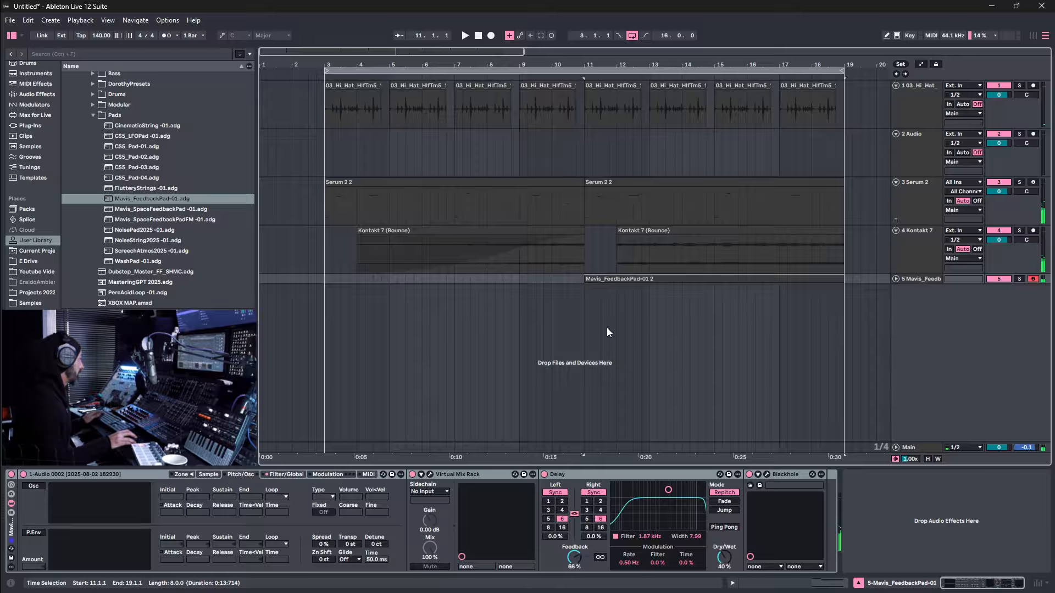
{"action": "left_click_drag", "start_coordinate": [578, 57], "coordinate": [579, 66]}
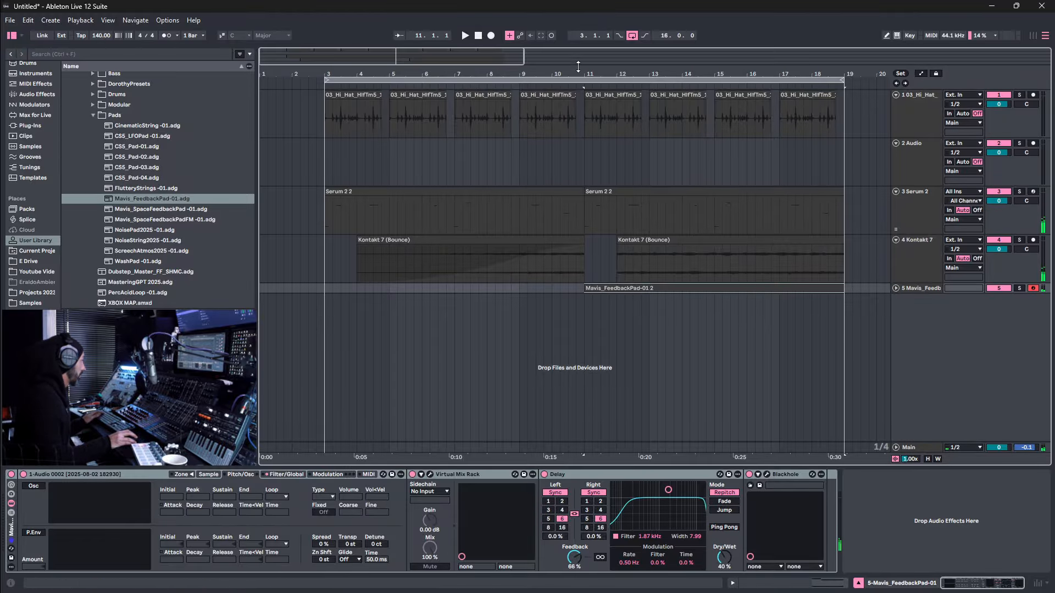
{"action": "scroll", "coordinate": [606, 187], "scroll_direction": "up", "scroll_amount": 8}
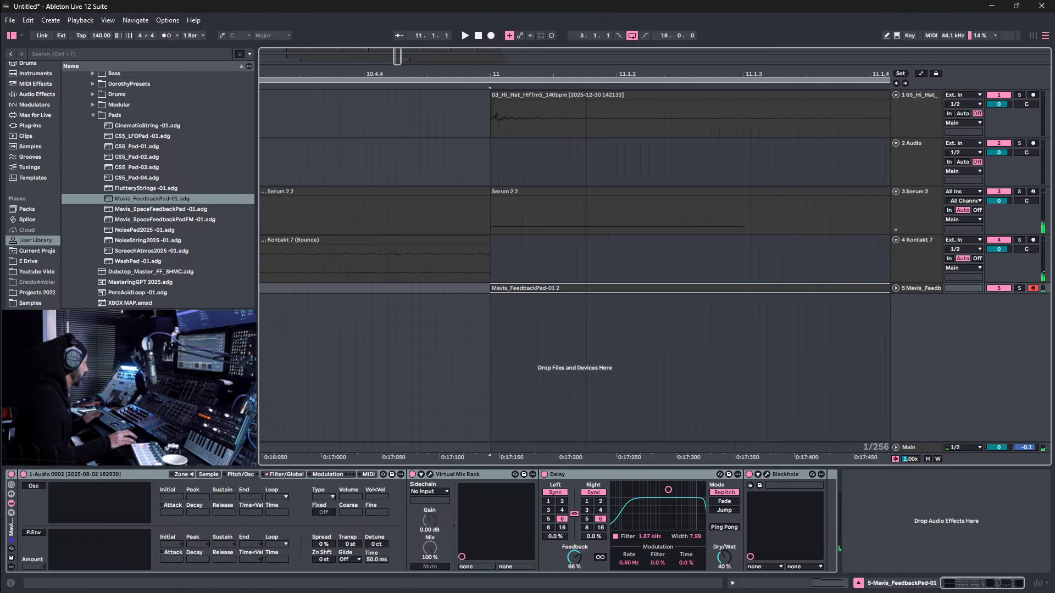
Quantize the notes of the Mavis_FeedbackPad-01 clip at bar 11 to a 1/8 grid and consolidate the clip.
{"action": "double_click", "coordinate": [613, 287]}
{"action": "right_click", "coordinate": [653, 515]}
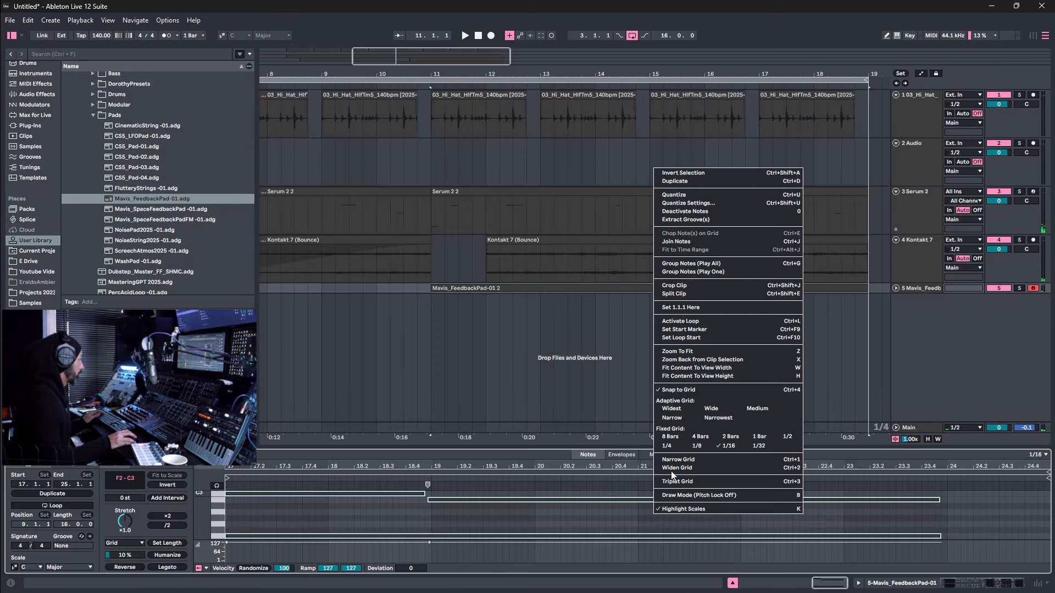
{"action": "left_click", "coordinate": [696, 446]}
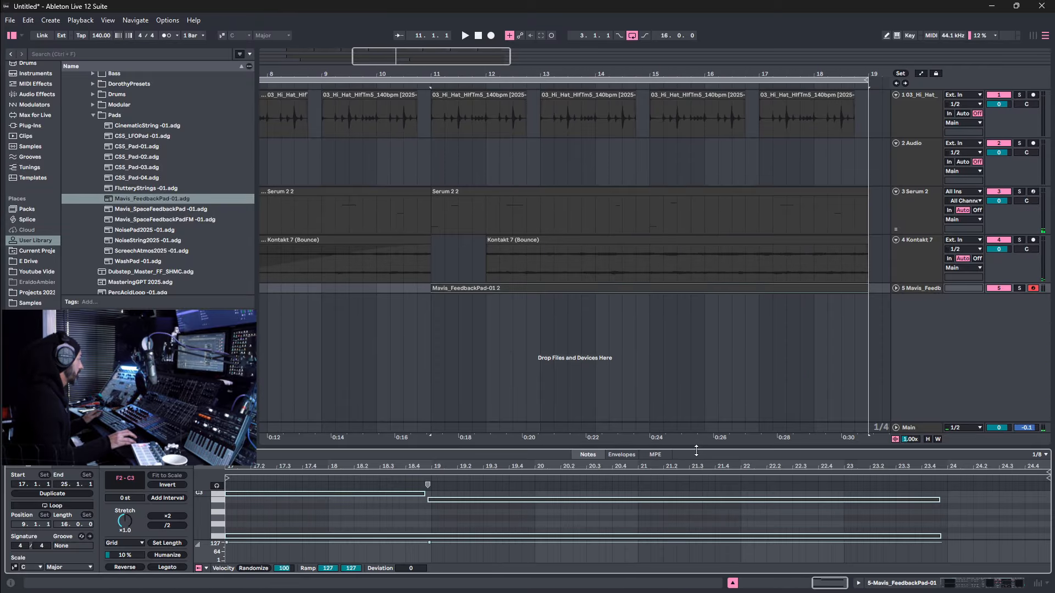
{"action": "right_click", "coordinate": [695, 513]}
{"action": "left_click", "coordinate": [723, 202]}
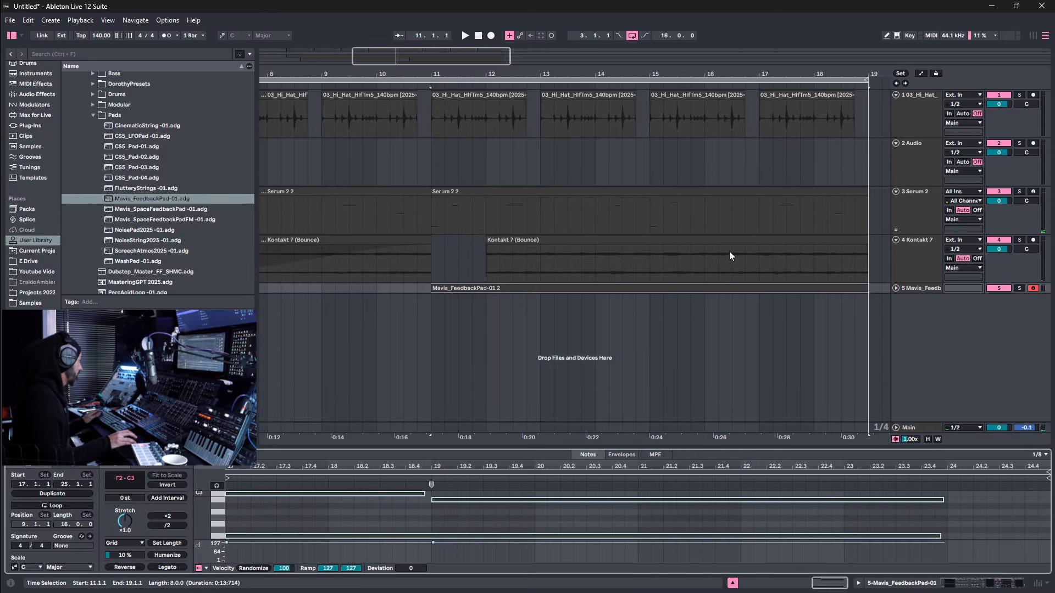
{"action": "right_click", "coordinate": [539, 289]}
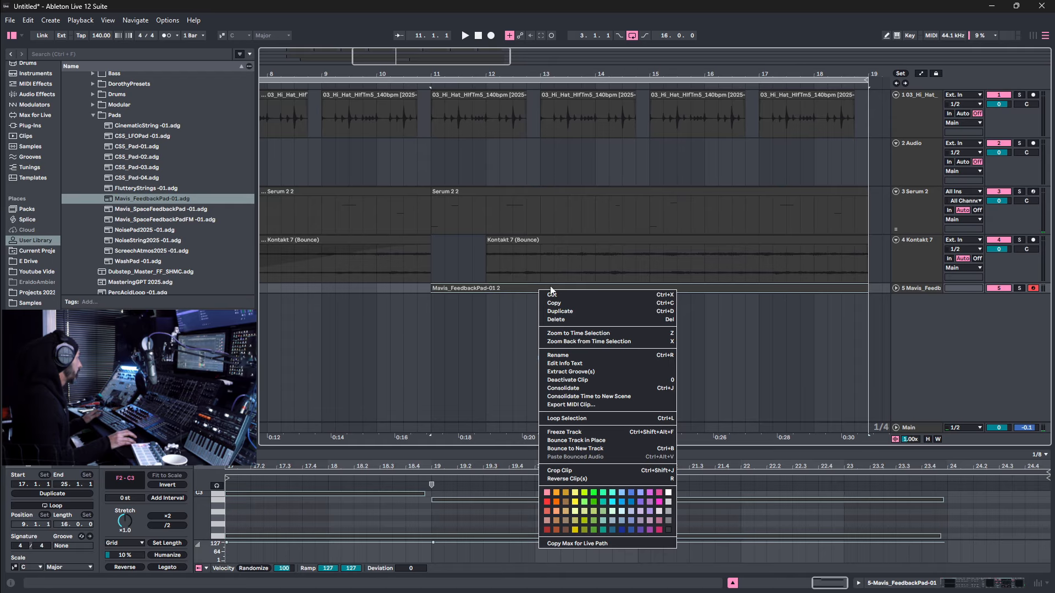
{"action": "left_click", "coordinate": [592, 388]}
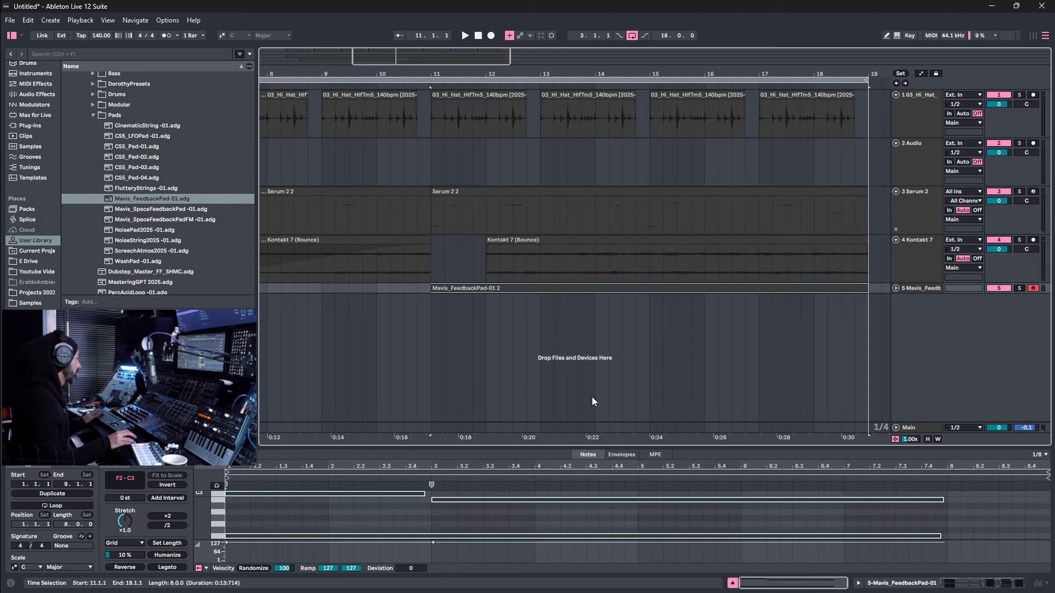
{"action": "left_click", "coordinate": [591, 517]}
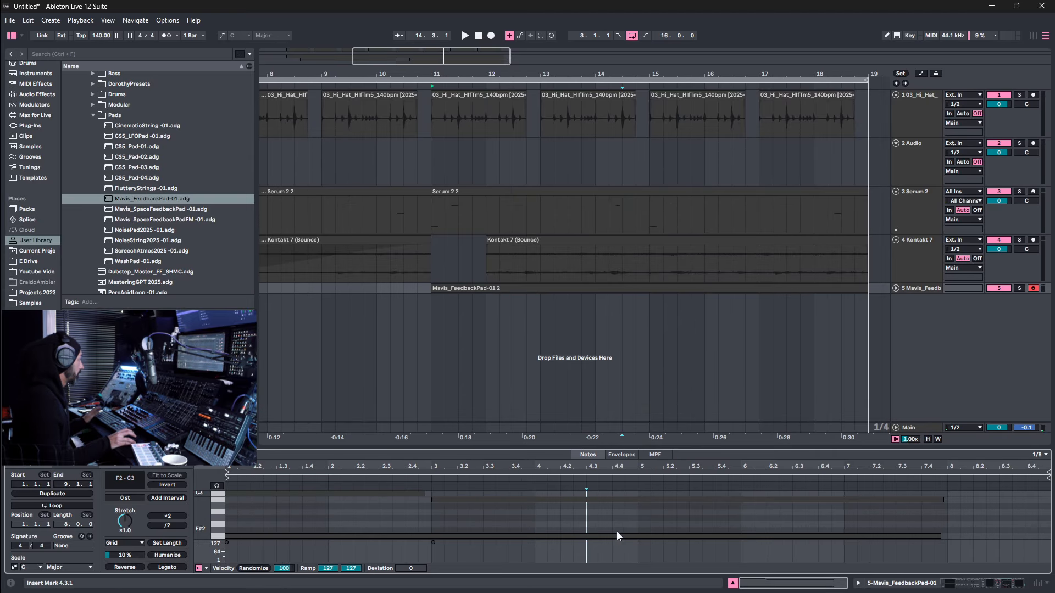
{"action": "right_click", "coordinate": [614, 516]}
{"action": "right_click", "coordinate": [626, 513]}
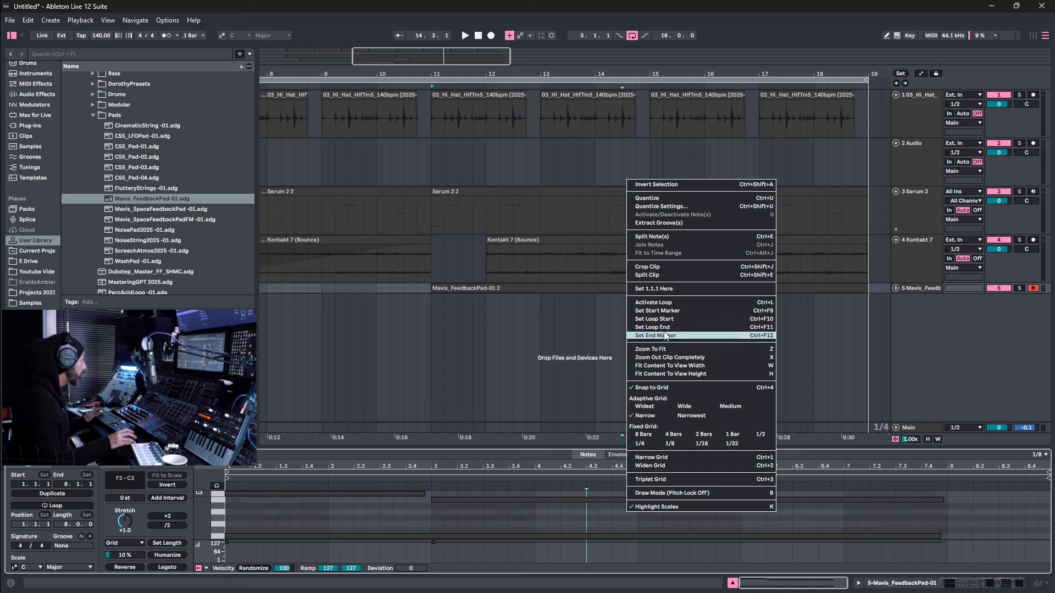
{"action": "left_click", "coordinate": [653, 534]}
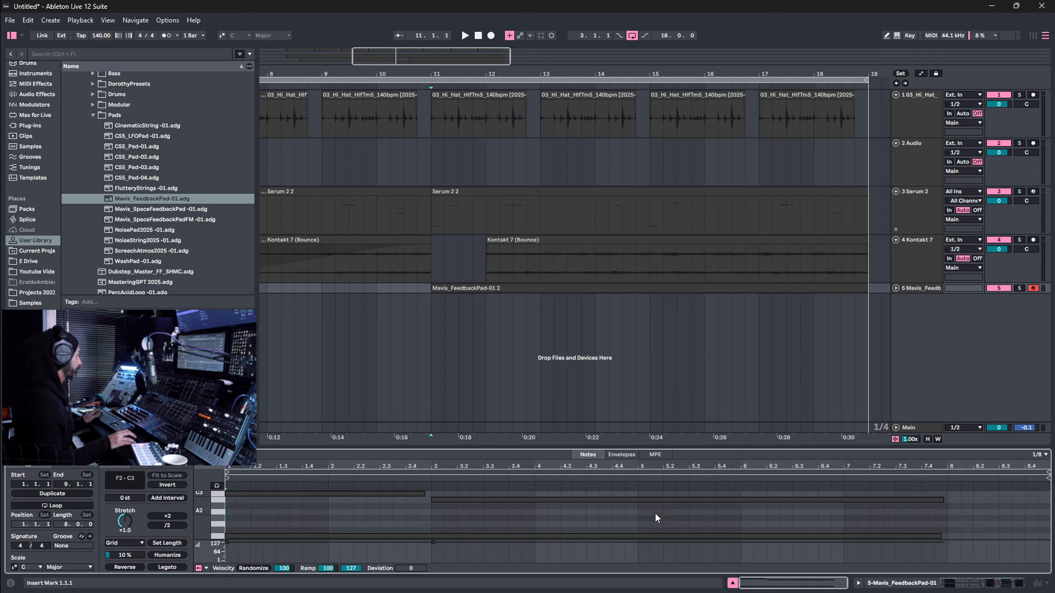
{"action": "right_click", "coordinate": [654, 516]}
{"action": "left_click", "coordinate": [628, 515]}
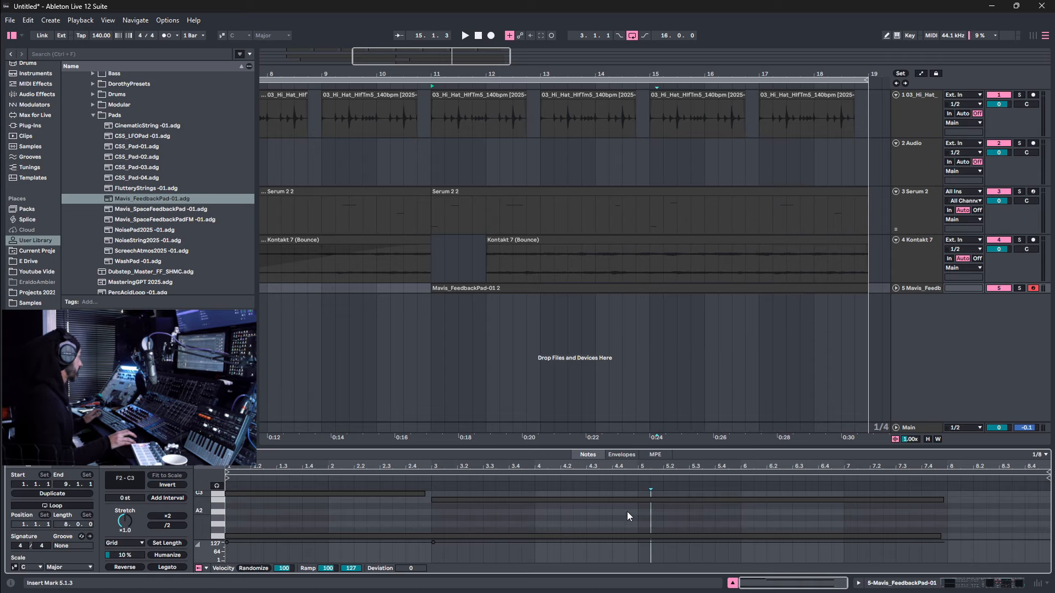
Bounce the Mavis_FeedbackPad-01 track in place to audio and unfold the track to show its waveform.
{"action": "left_click", "coordinate": [553, 286]}
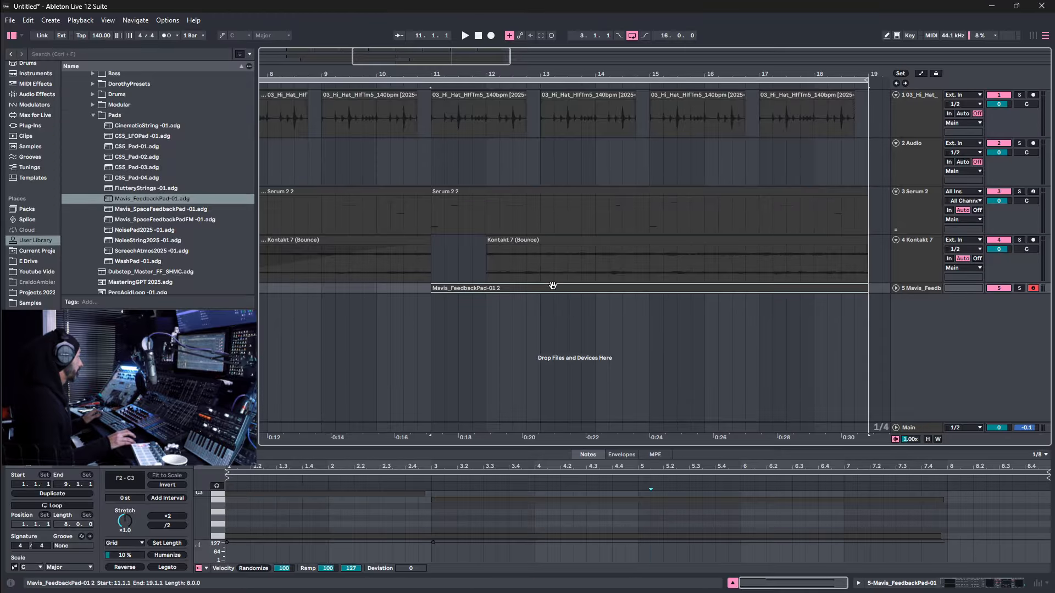
{"action": "right_click", "coordinate": [913, 289]}
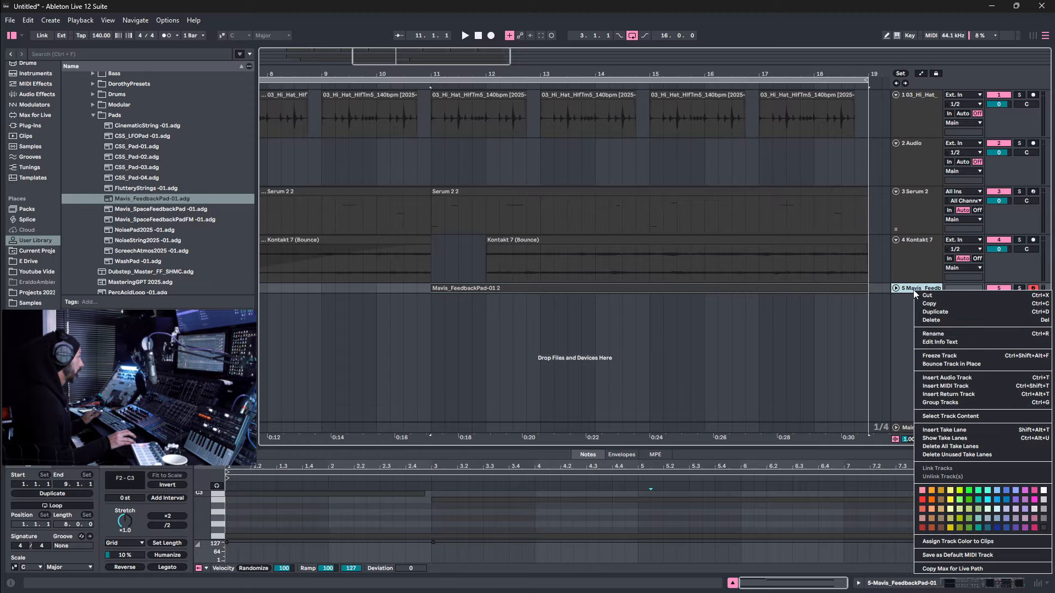
{"action": "left_click", "coordinate": [937, 365]}
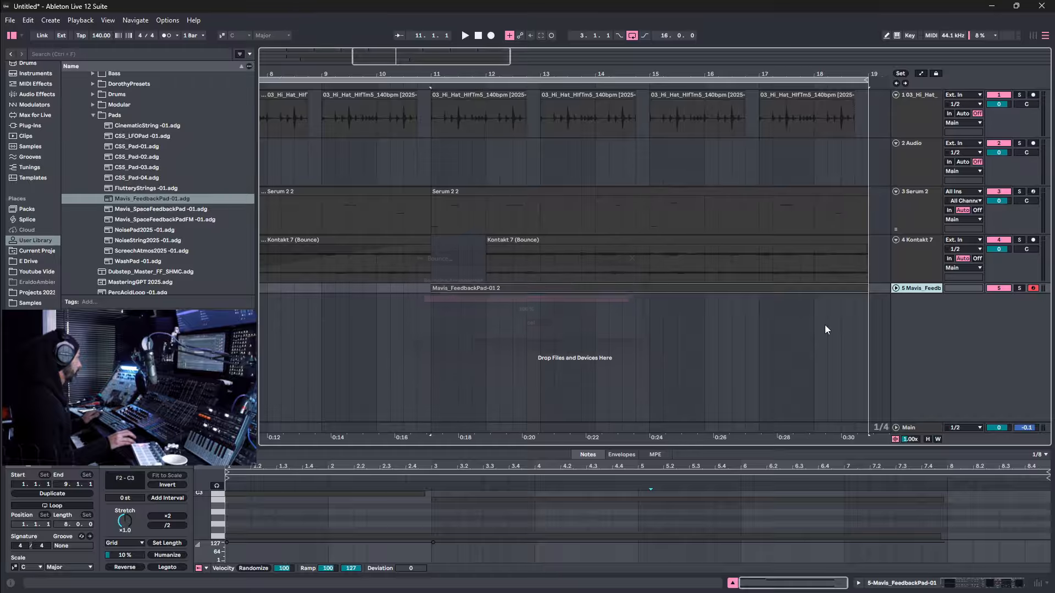
{"action": "left_click", "coordinate": [895, 288]}
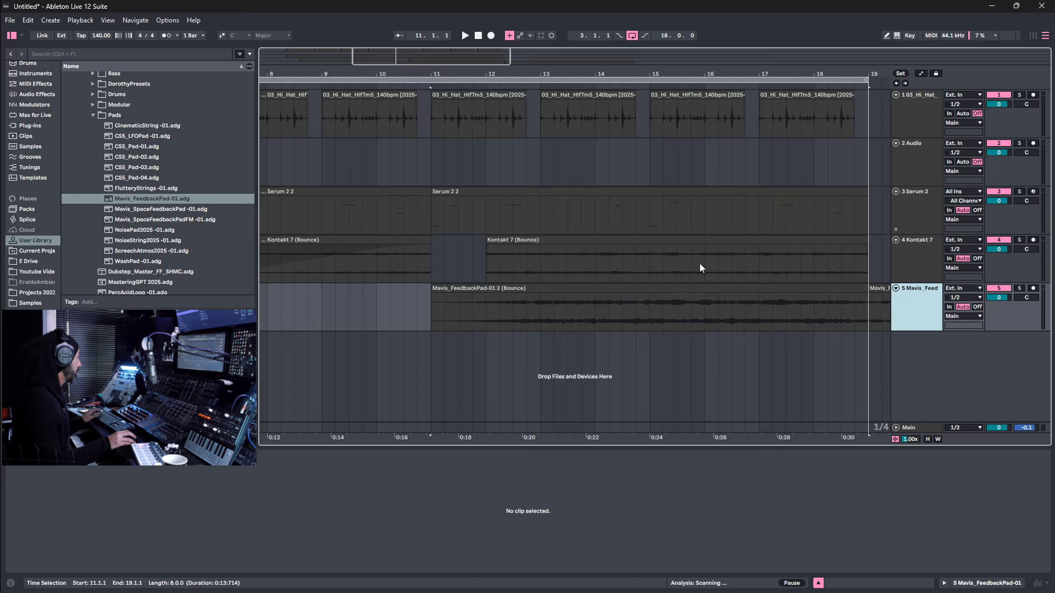
Add a curved fade-in across the whole bounced Mavis_FeedbackPad-01 clip from bar 11 to bar 19 and play it back.
{"action": "left_click", "coordinate": [637, 288]}
{"action": "key", "text": "space"}
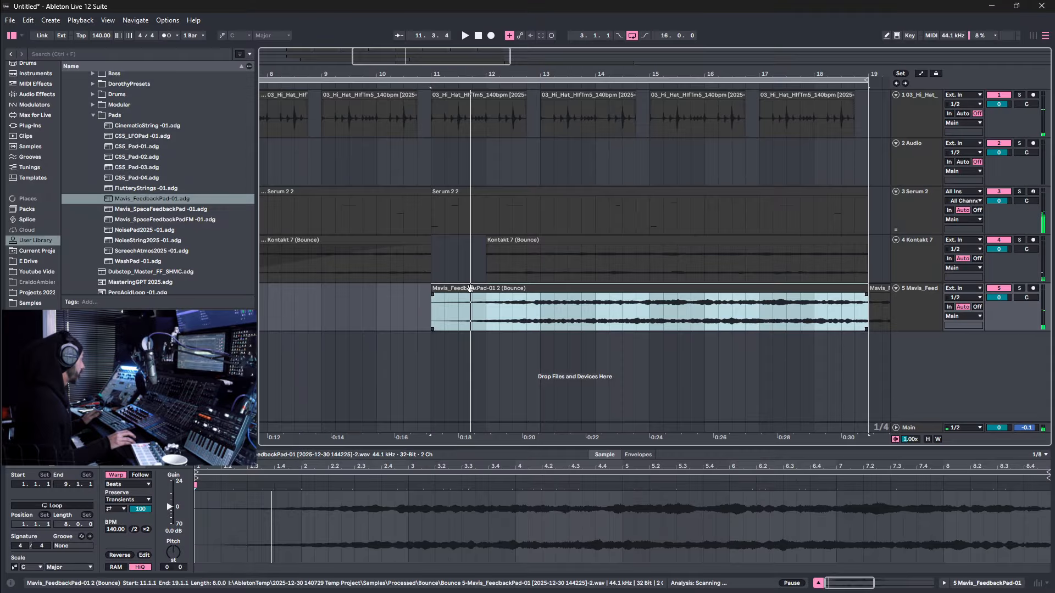
{"action": "left_click_drag", "start_coordinate": [431, 298], "coordinate": [879, 327]}
{"action": "left_click_drag", "start_coordinate": [654, 311], "coordinate": [696, 315]}
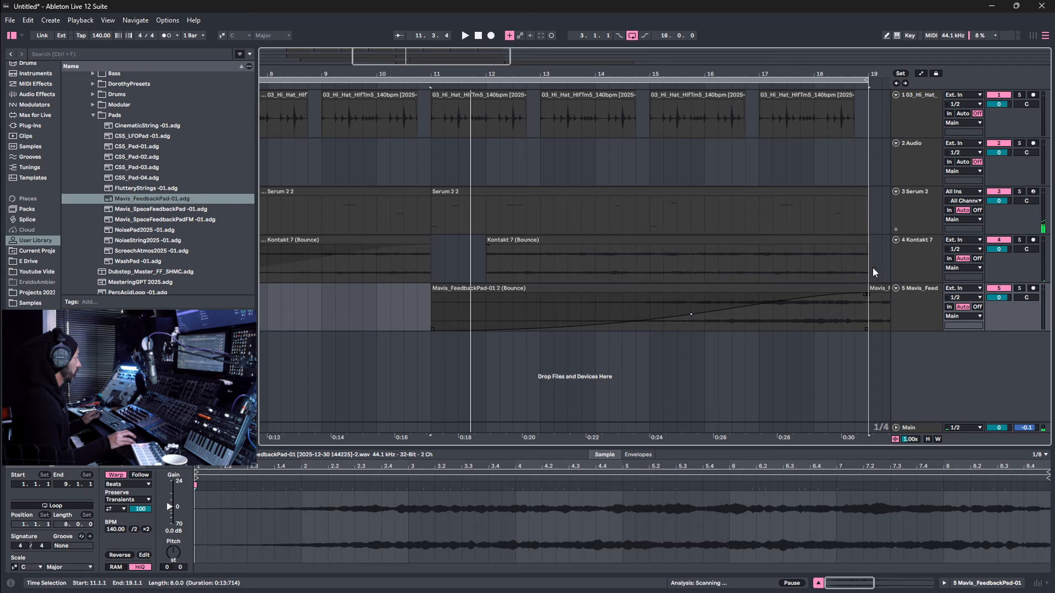
{"action": "key", "text": "space"}
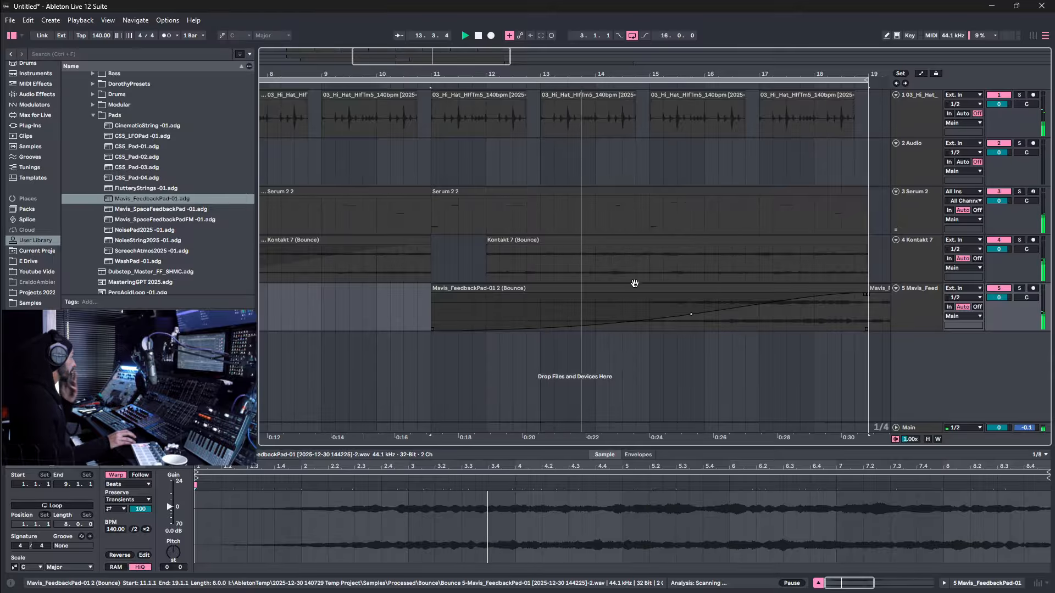
Stop playback and add a fade-in across the full length of the Kontakt 7 bounce clip from bar 12 to bar 19.
{"action": "left_click", "coordinate": [537, 248]}
{"action": "key", "text": "space"}
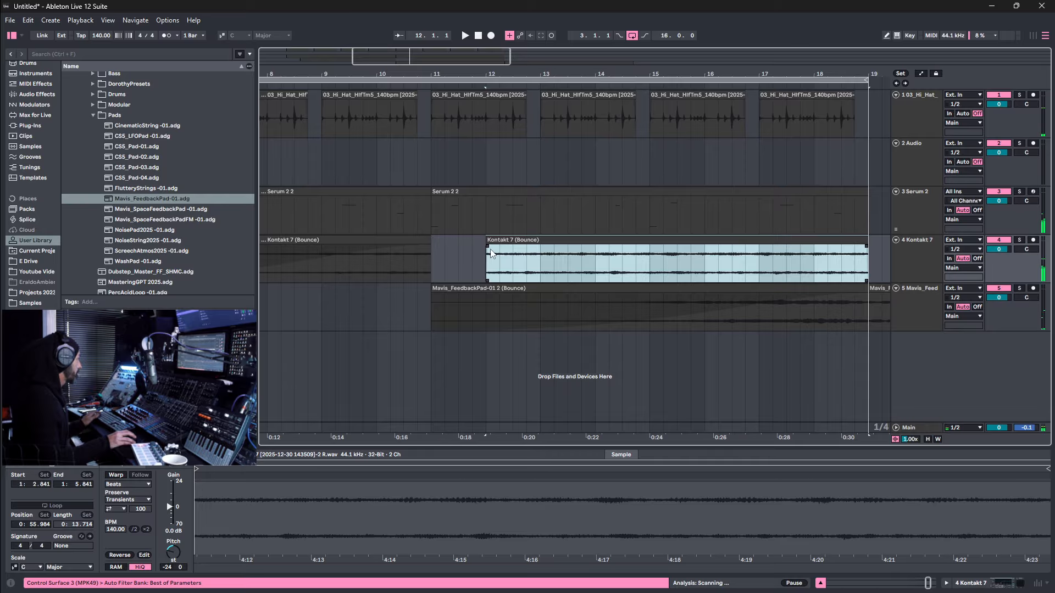
{"action": "left_click", "coordinate": [378, 253]}
{"action": "left_click_drag", "start_coordinate": [342, 240], "coordinate": [762, 283]}
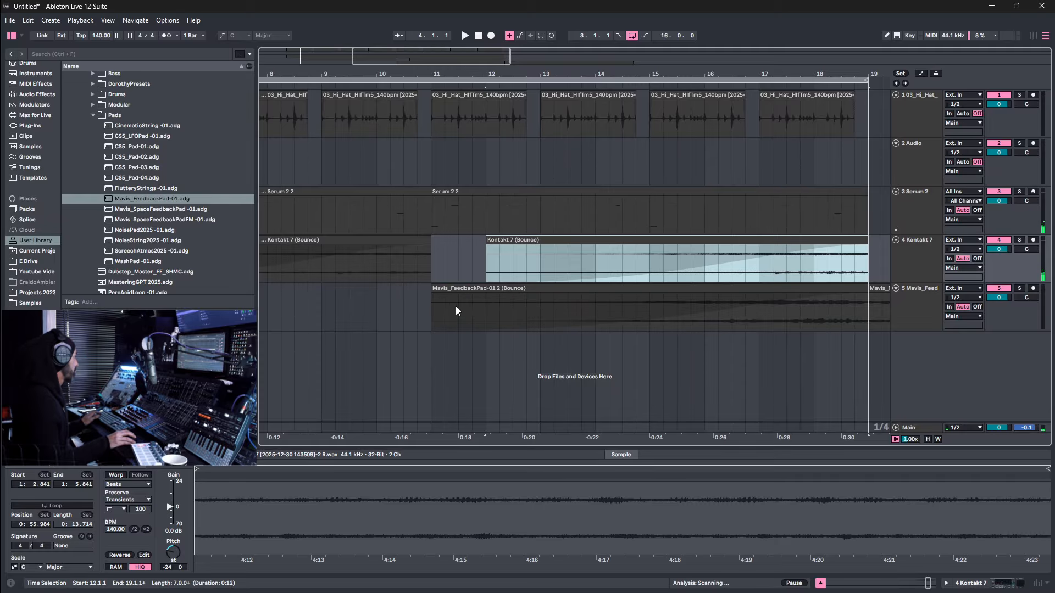
Play the loop, delete the leftover Mavis_FeedbackPad-01 clip after bar 19, and bend the fade-in curve of the remaining clip slightly further.
{"action": "left_click", "coordinate": [456, 288]}
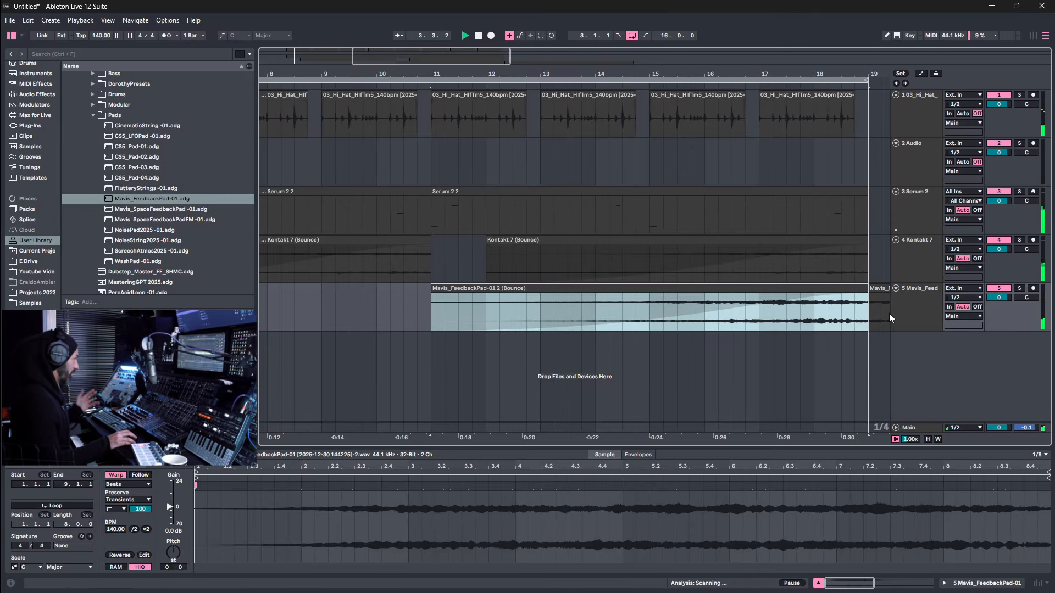
{"action": "left_click", "coordinate": [882, 288]}
{"action": "key", "text": "Delete"}
{"action": "key", "text": "space"}
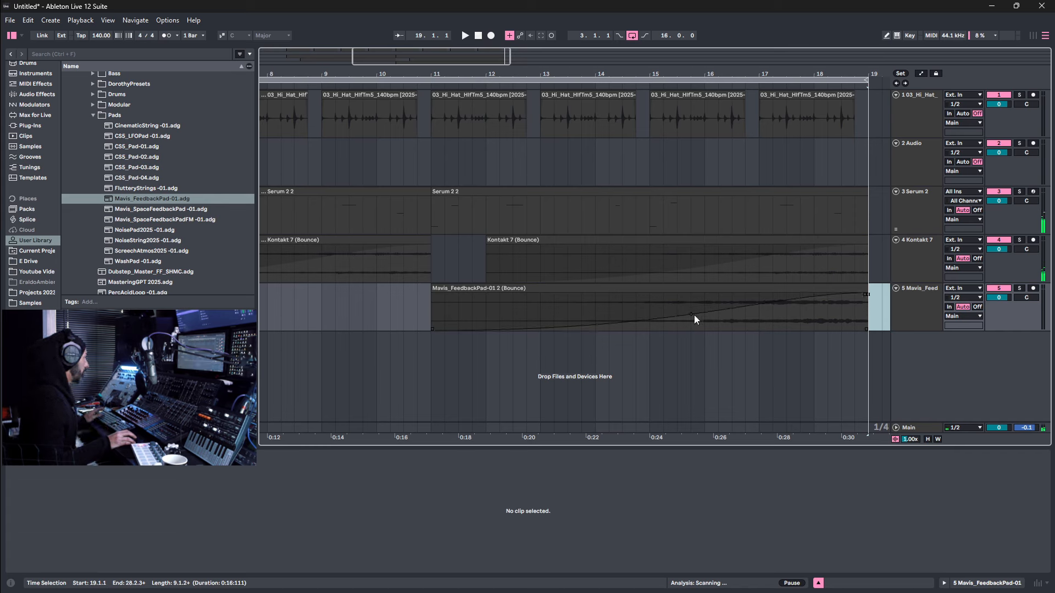
{"action": "left_click", "coordinate": [694, 317]}
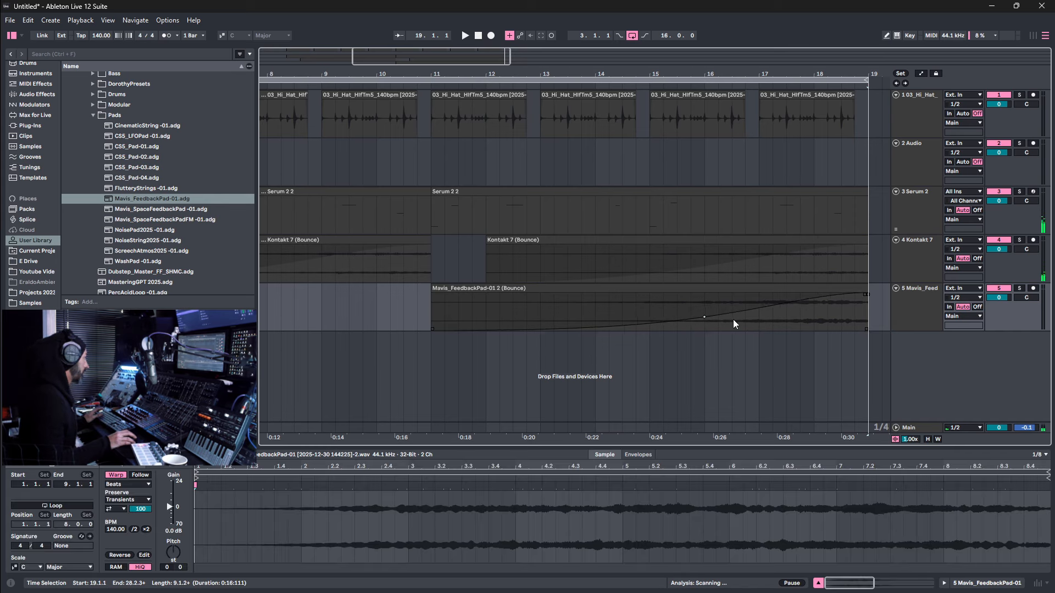
Show the Mavis_FeedbackPad-01 track's device chain and listen to the 16-bar loop through its ending.
{"action": "left_click", "coordinate": [915, 381]}
{"action": "double_click", "coordinate": [922, 292]}
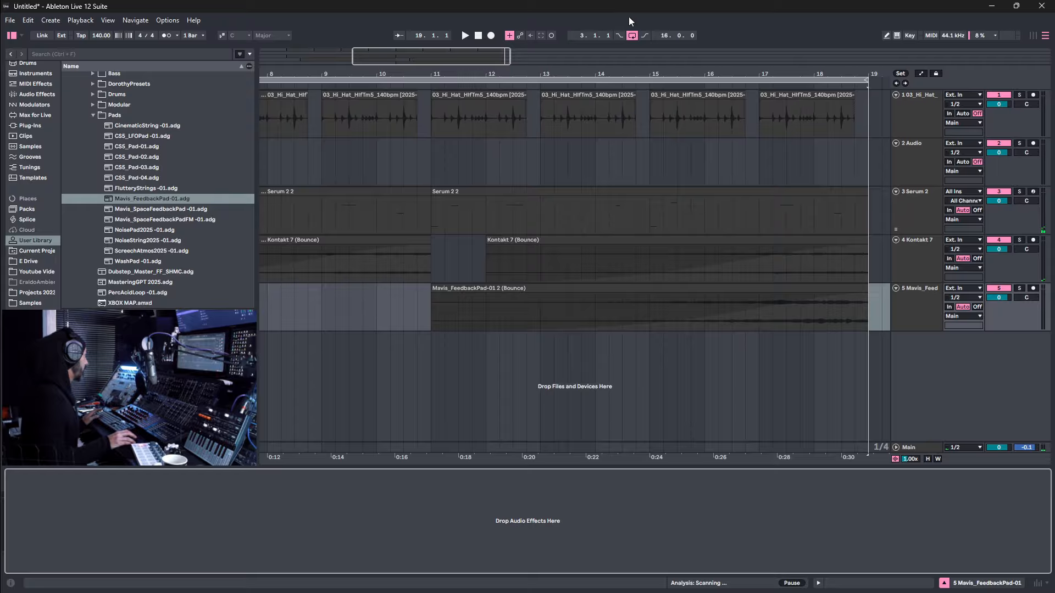
{"action": "left_click", "coordinate": [671, 78]}
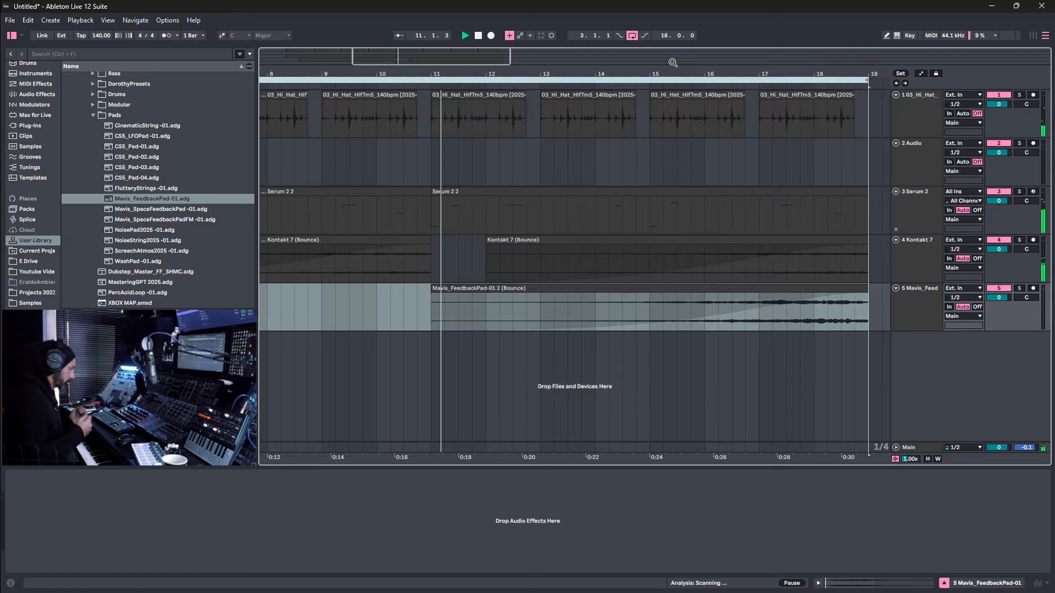
{"action": "left_click", "coordinate": [727, 257]}
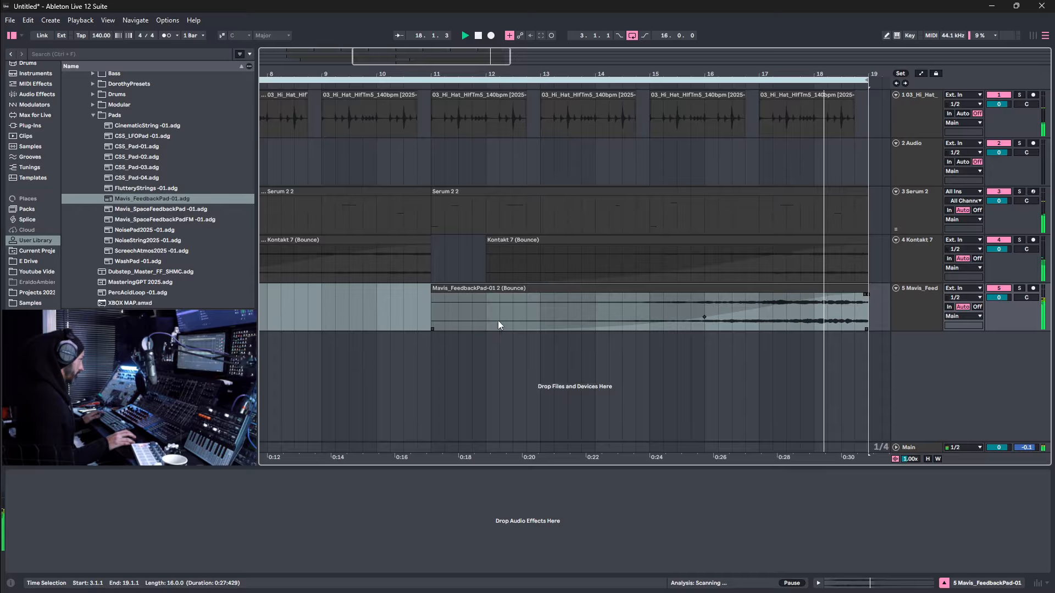
{"action": "key", "text": "space"}
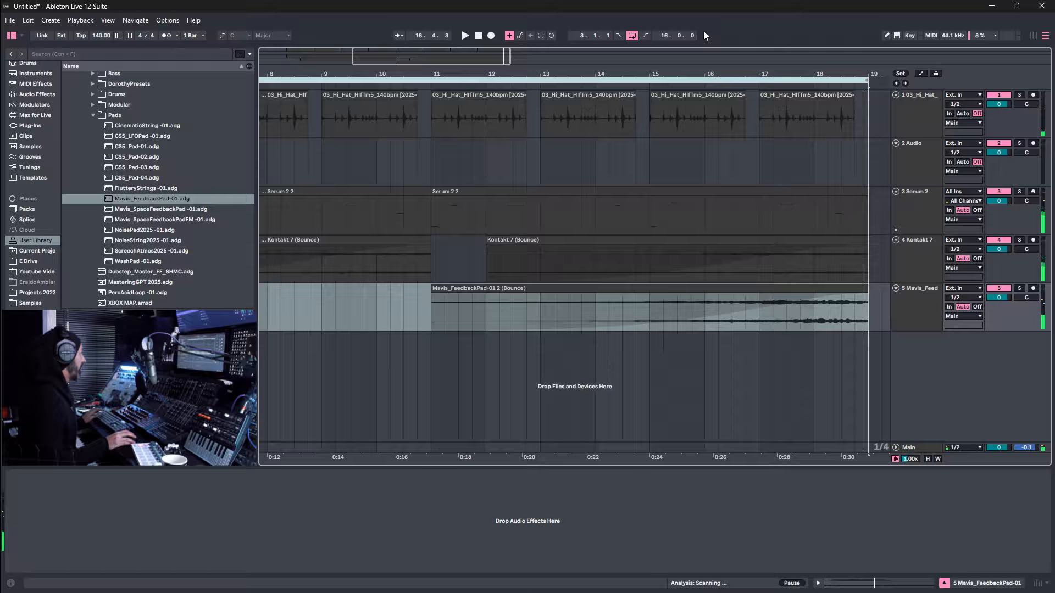
Duplicate the clips on all tracks from bars 11–19 to bar 19 and loop the new 8-bar section.
{"action": "left_click", "coordinate": [483, 94]}
{"action": "left_click", "coordinate": [802, 289], "text": "shift"}
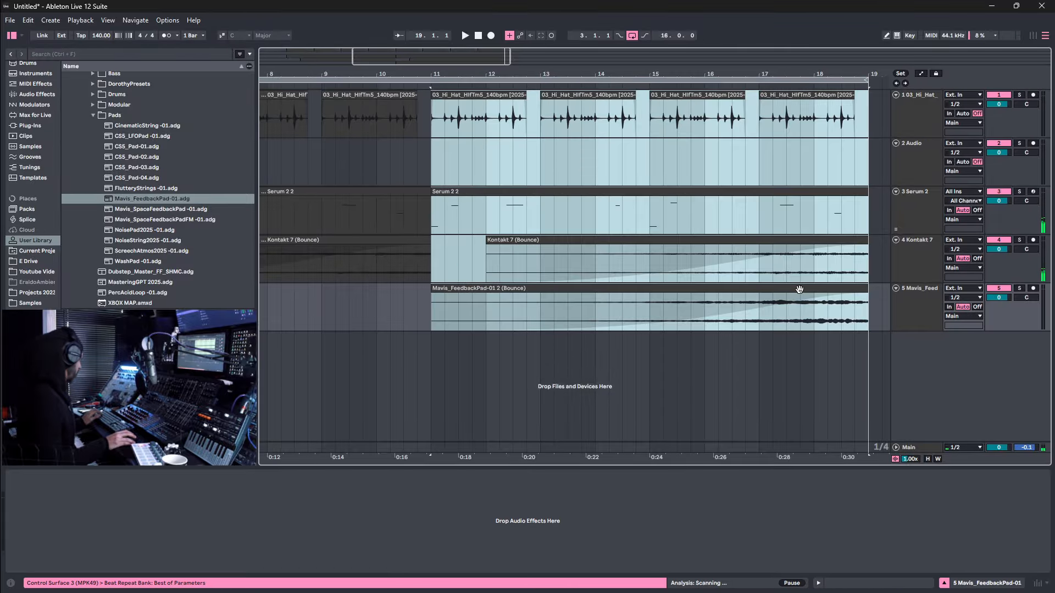
{"action": "key", "text": "ctrl+d"}
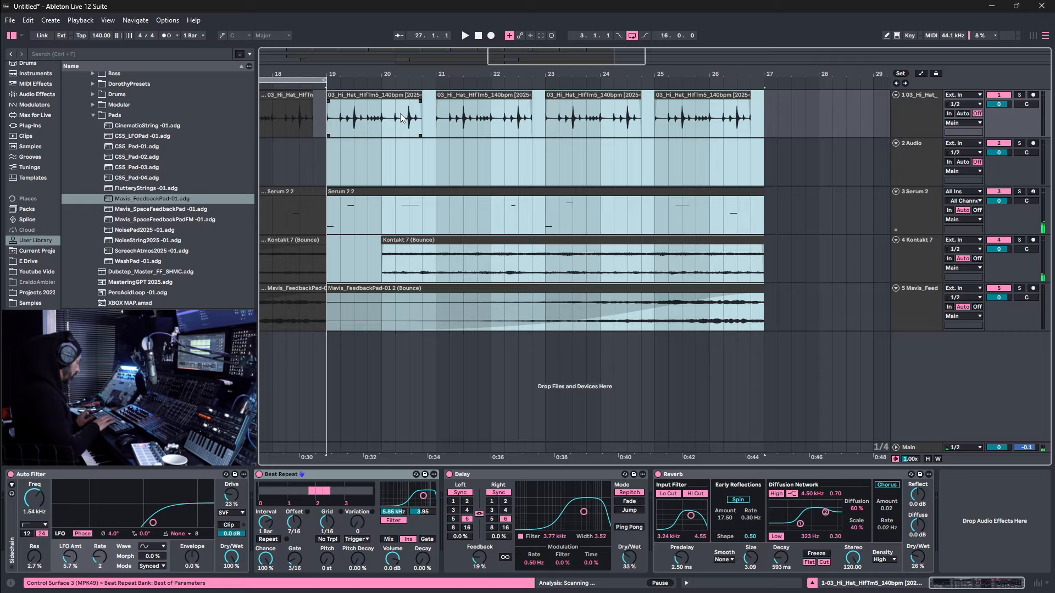
{"action": "key", "text": "ctrl+l"}
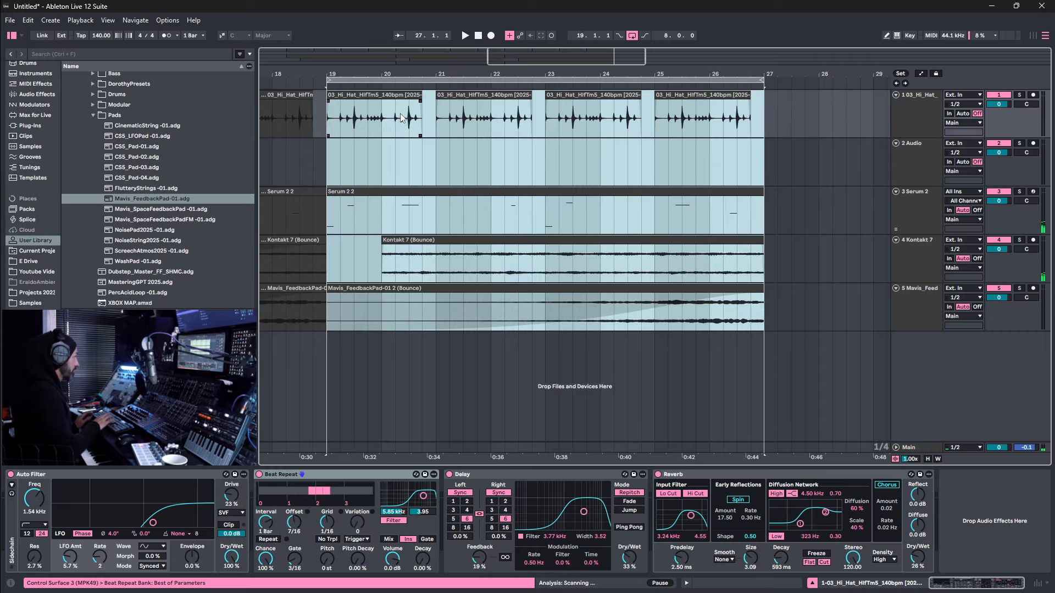
Remove the fade-in from the duplicated Mavis_FeedbackPad-01 clip at bar 19.
{"action": "left_click", "coordinate": [424, 379]}
{"action": "left_click", "coordinate": [465, 289]}
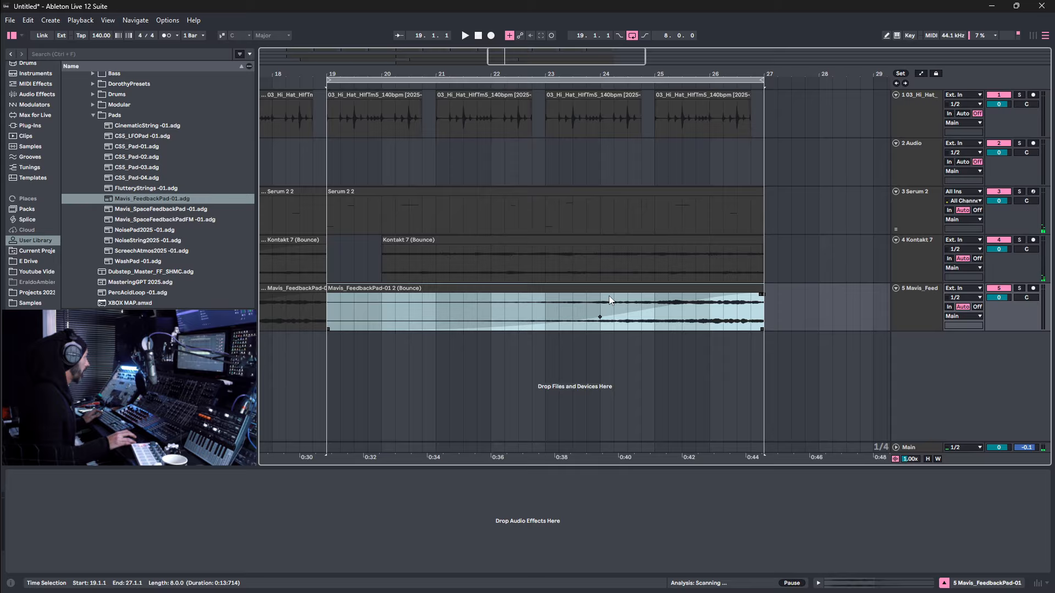
{"action": "left_click_drag", "start_coordinate": [762, 299], "coordinate": [319, 296]}
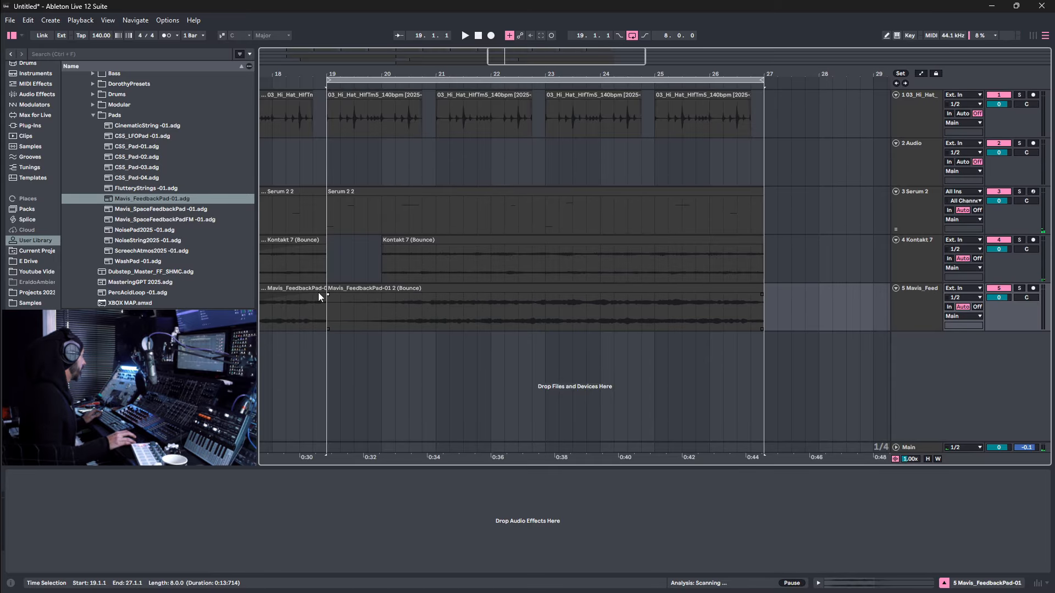
{"action": "left_click", "coordinate": [457, 288]}
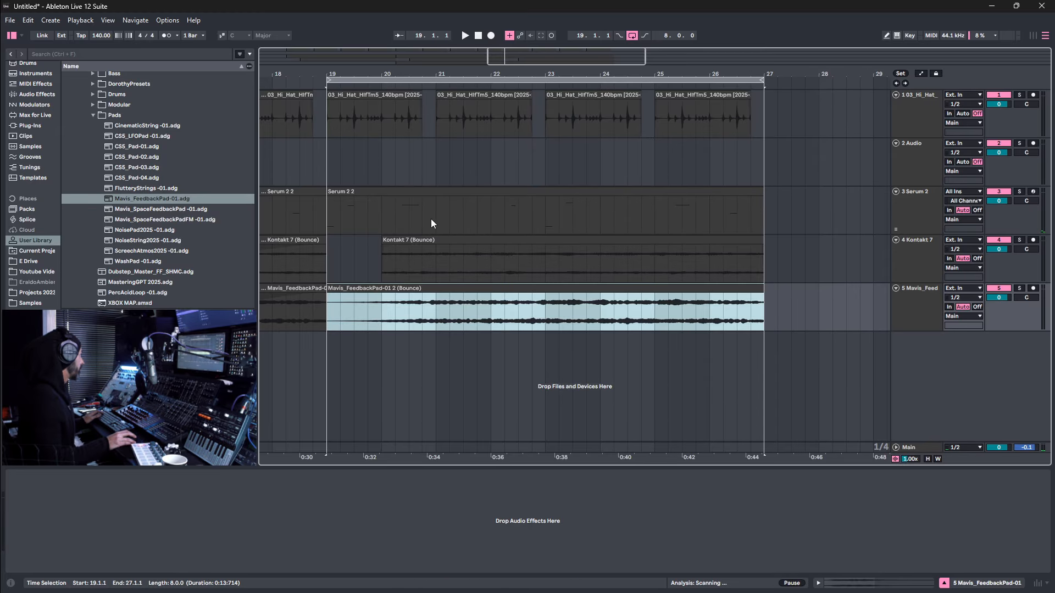
In the Serum 2 clip at bar 19, delete every note except the low F1 notes at clip bars 1 and 5.
{"action": "left_click", "coordinate": [408, 191]}
{"action": "double_click", "coordinate": [454, 194]}
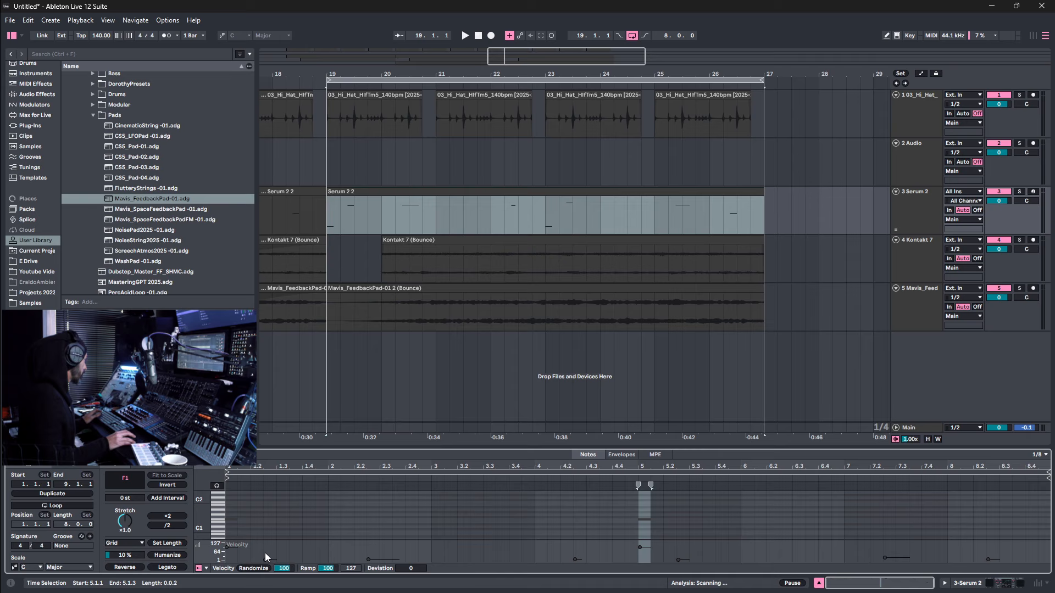
{"action": "scroll", "coordinate": [272, 526], "scroll_direction": "down", "scroll_amount": 1}
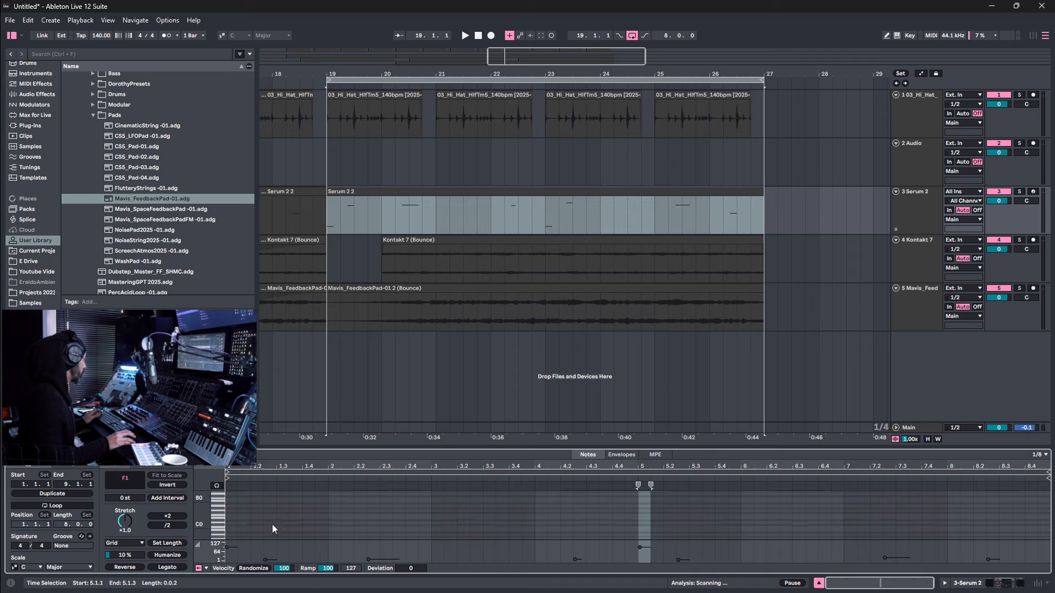
{"action": "left_click_drag", "start_coordinate": [260, 547], "coordinate": [607, 591]}
{"action": "key", "text": "Delete"}
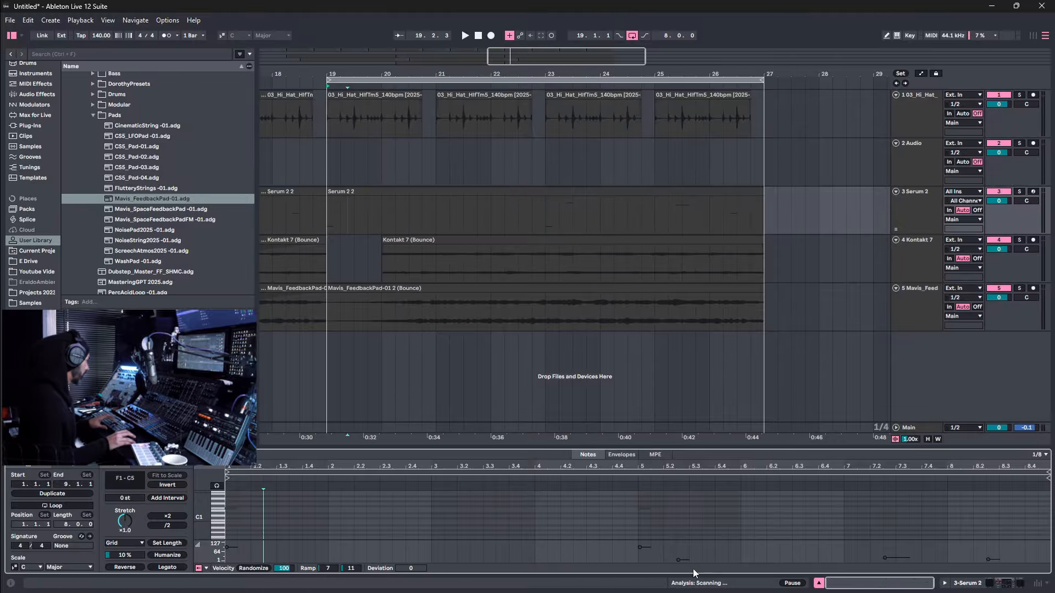
{"action": "left_click_drag", "start_coordinate": [677, 551], "coordinate": [1025, 573]}
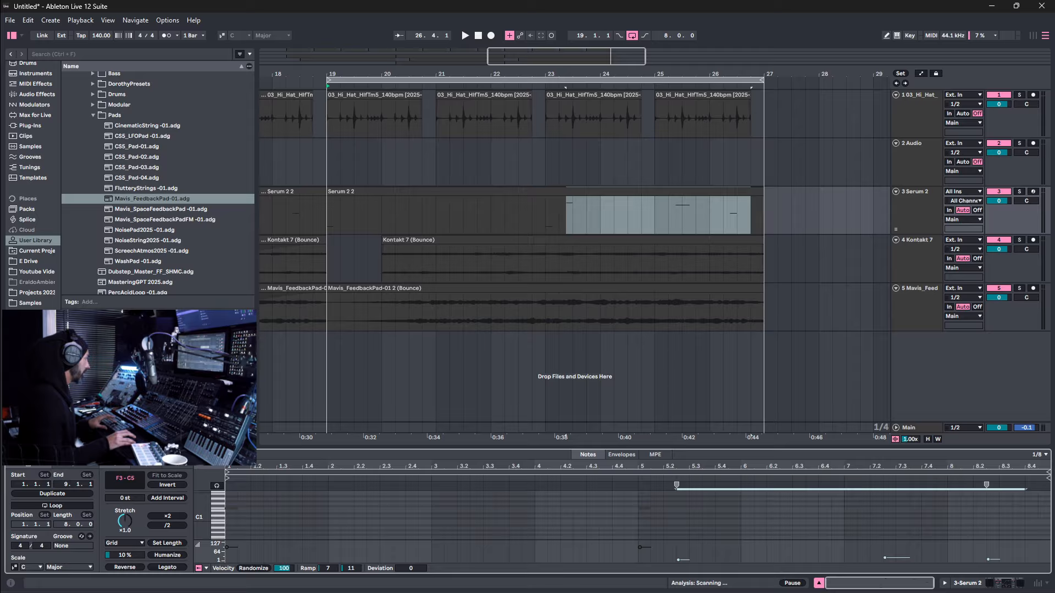
{"action": "key", "text": "Delete"}
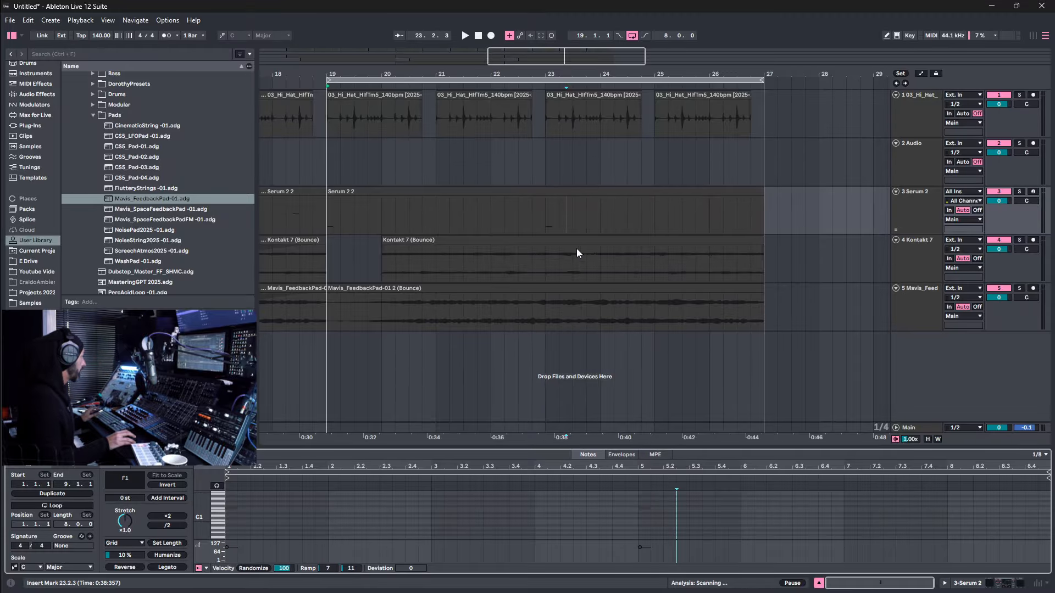
Add a matching F1 note at bar 2 of the Serum 2 clip, duplicate the two-bar pattern into bars 3–4, and listen to it.
{"action": "key", "text": "space"}
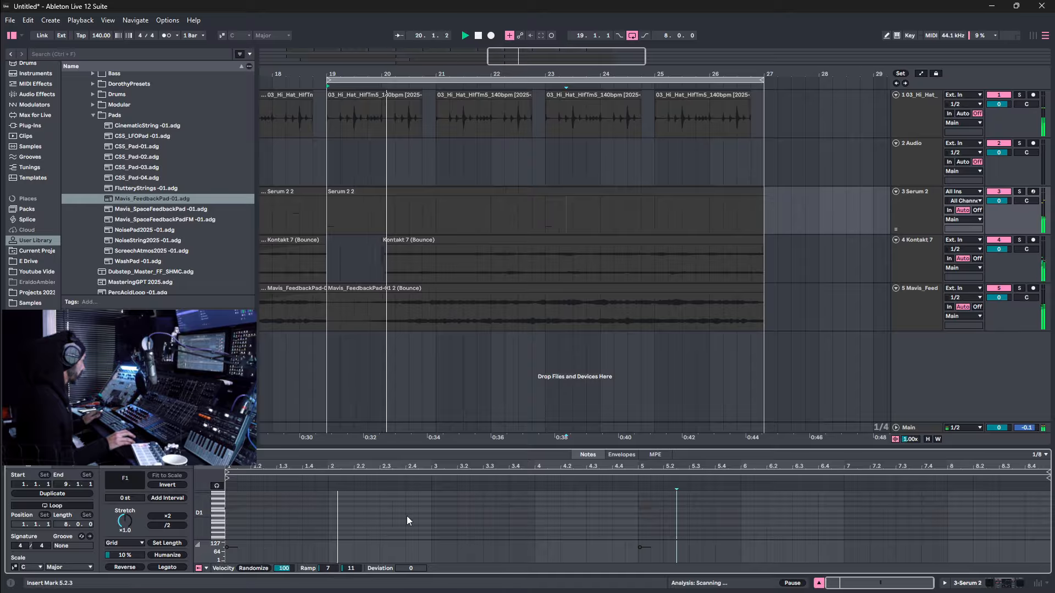
{"action": "key", "text": "space"}
{"action": "double_click", "coordinate": [337, 509]}
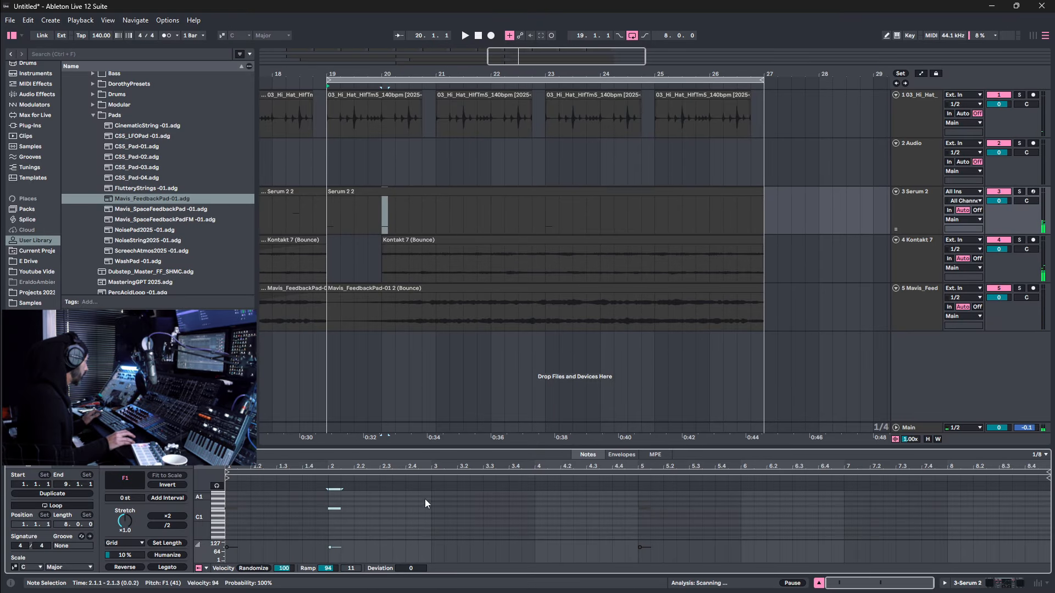
{"action": "left_click_drag", "start_coordinate": [431, 498], "coordinate": [235, 519]}
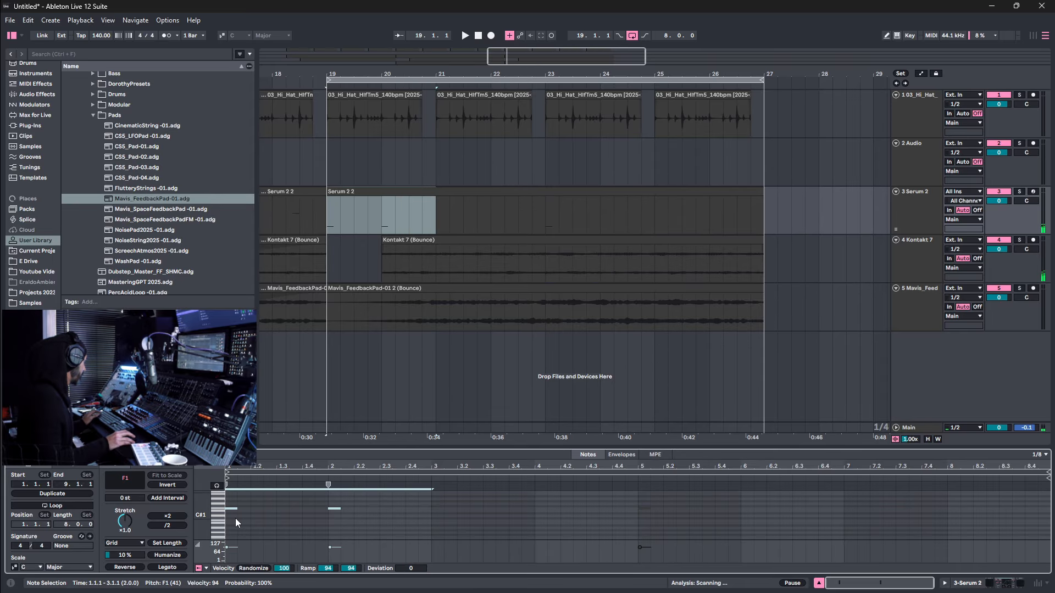
{"action": "key", "text": "ctrl+d"}
{"action": "left_click", "coordinate": [230, 516]}
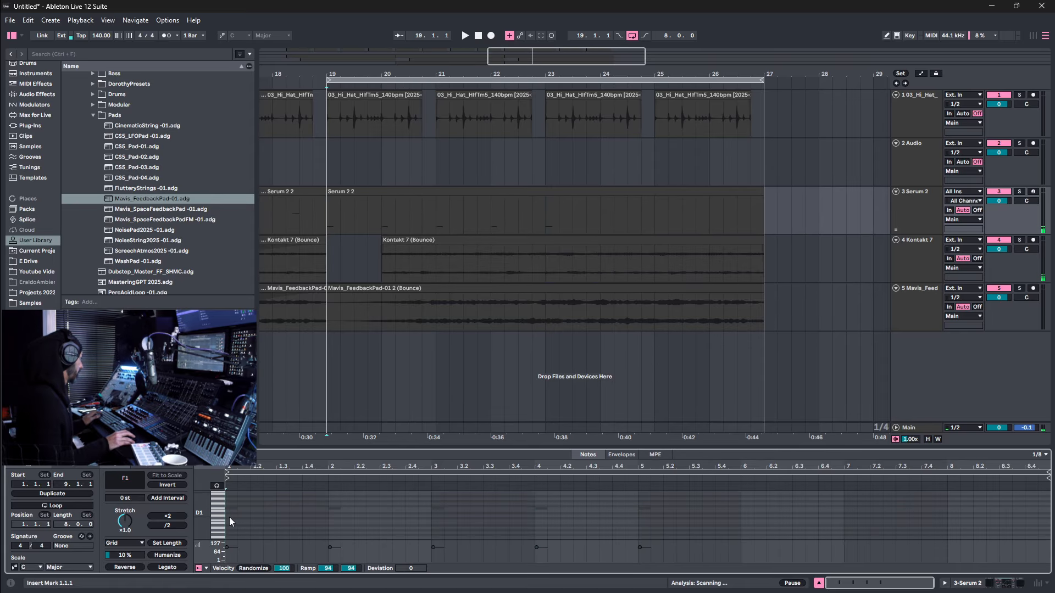
{"action": "key", "text": "space"}
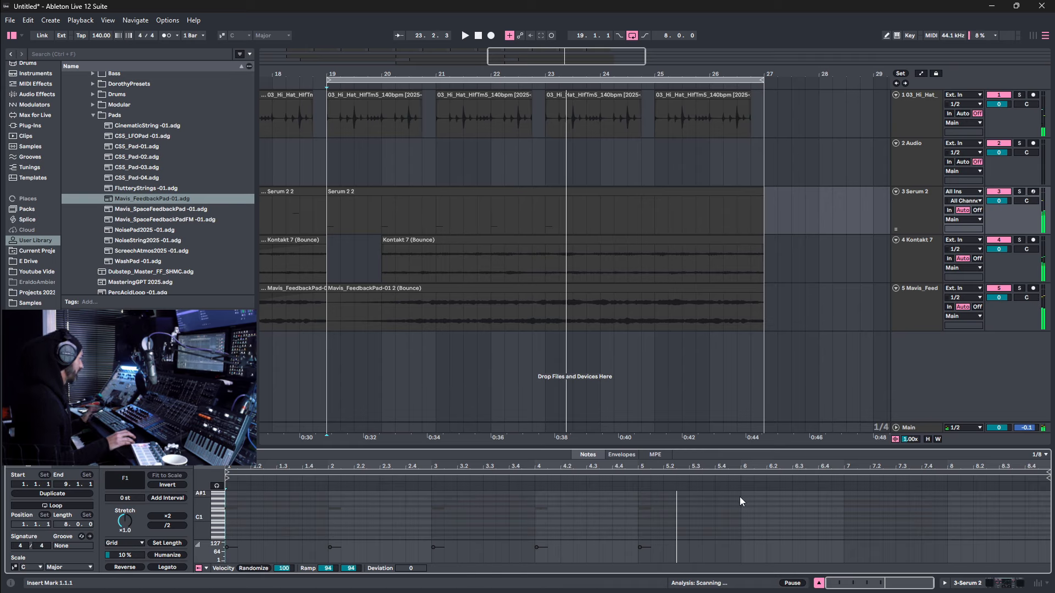
Duplicate the four-bar F1 pattern across bars 5–8 of the Serum 2 clip and play the loop.
{"action": "left_click_drag", "start_coordinate": [635, 502], "coordinate": [230, 525]}
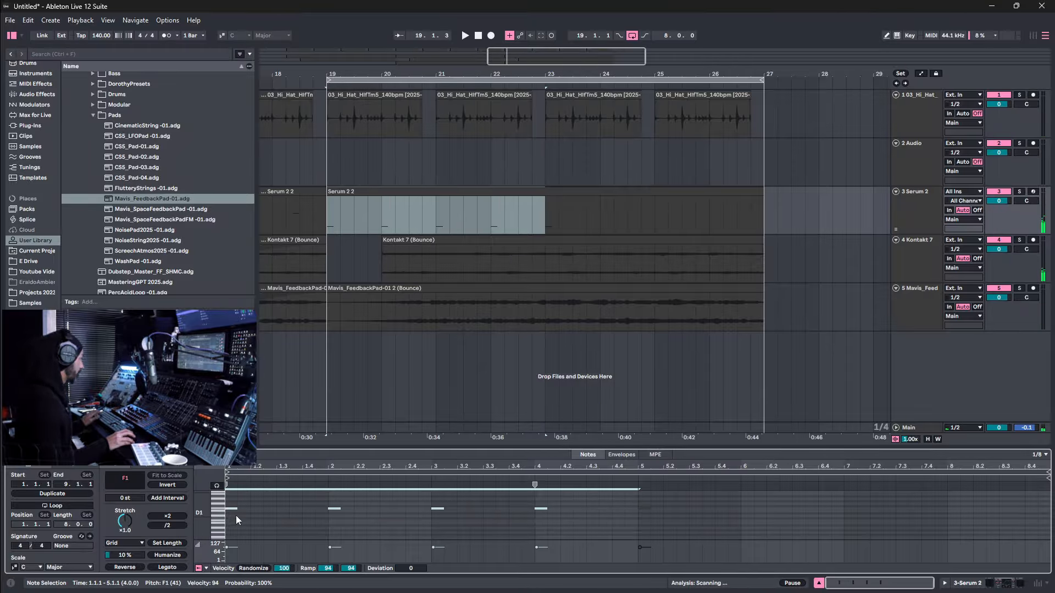
{"action": "key", "text": "ctrl+d"}
{"action": "left_click", "coordinate": [634, 501]}
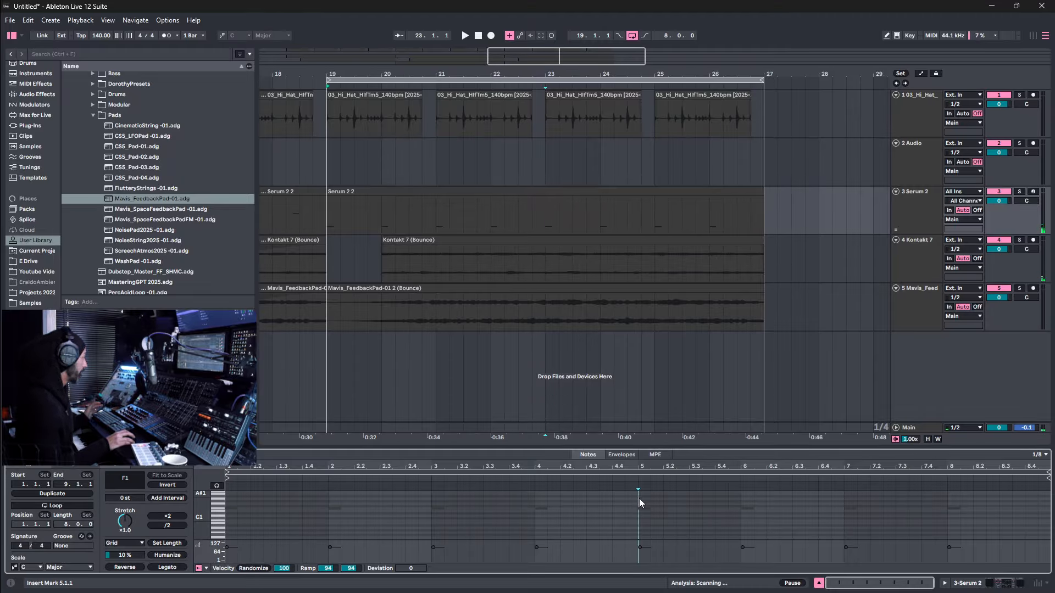
{"action": "left_click_drag", "start_coordinate": [635, 499], "coordinate": [230, 525]}
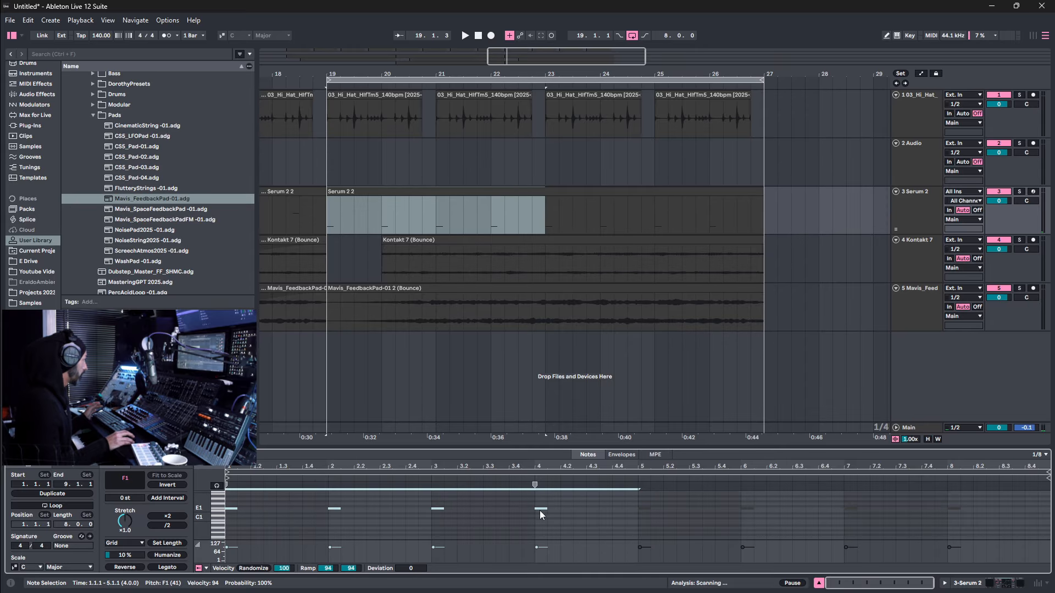
{"action": "left_click_drag", "start_coordinate": [560, 502], "coordinate": [228, 541]}
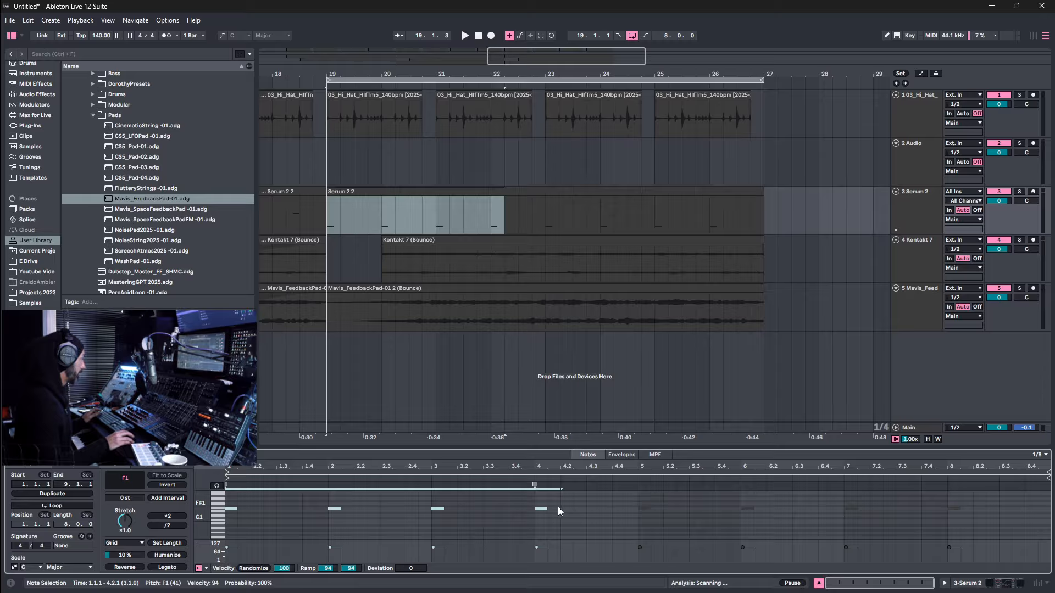
{"action": "left_click", "coordinate": [691, 504]}
{"action": "key", "text": "space"}
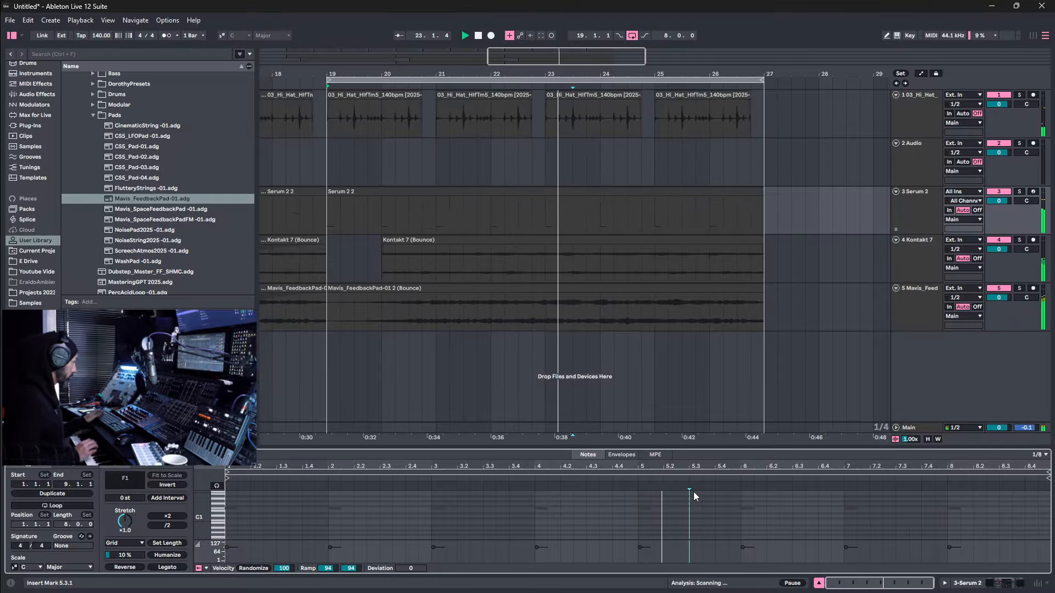
Arm the Serum 2 track and overdub high notes in the B3–B4 range over the looped bars 19–27.
{"action": "left_click", "coordinate": [1033, 191]}
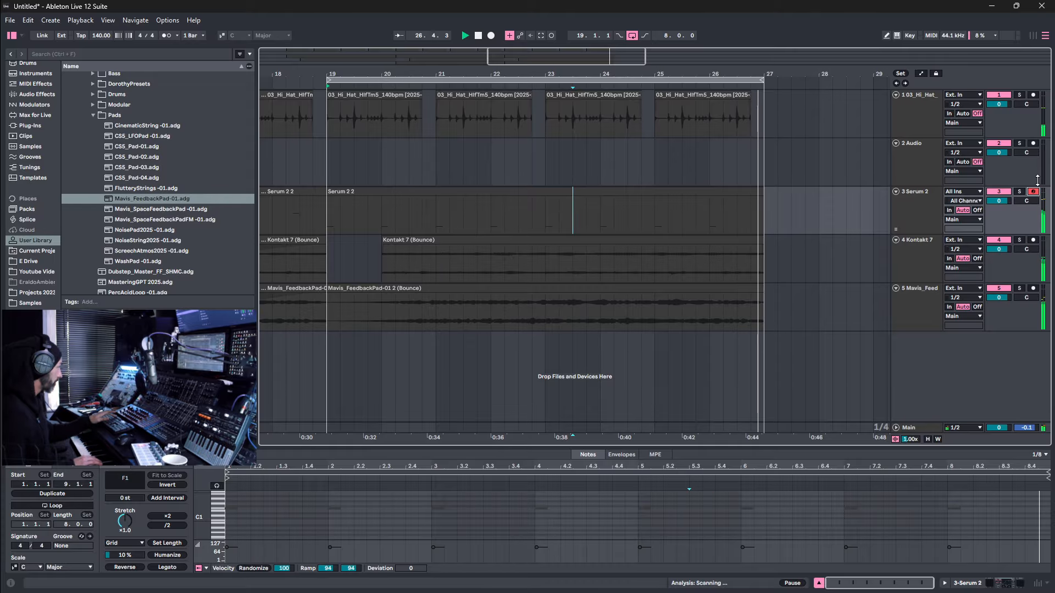
{"action": "key", "text": "F9"}
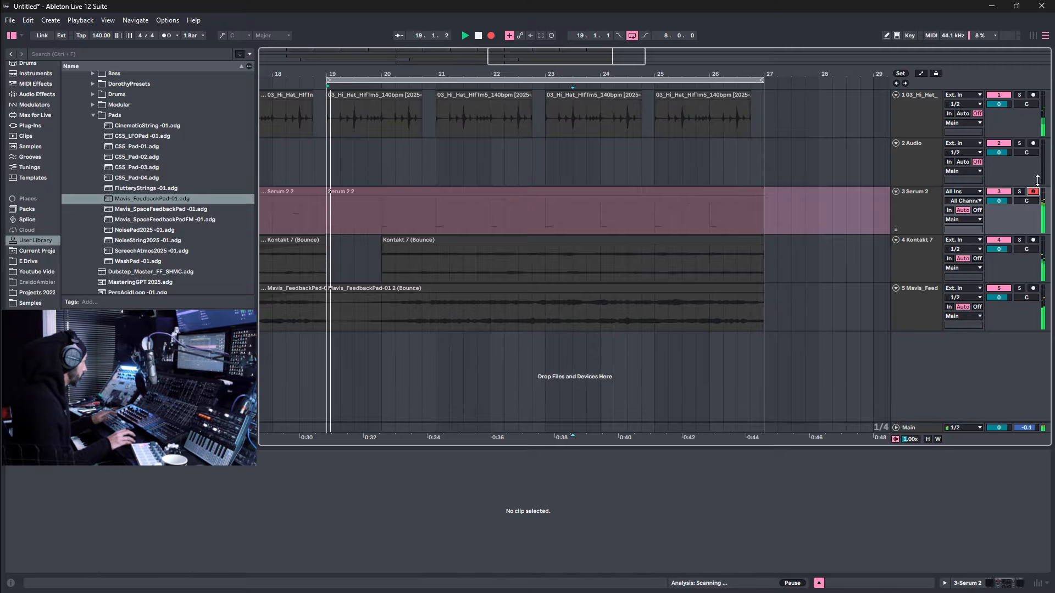
{"action": "left_click", "coordinate": [573, 212]}
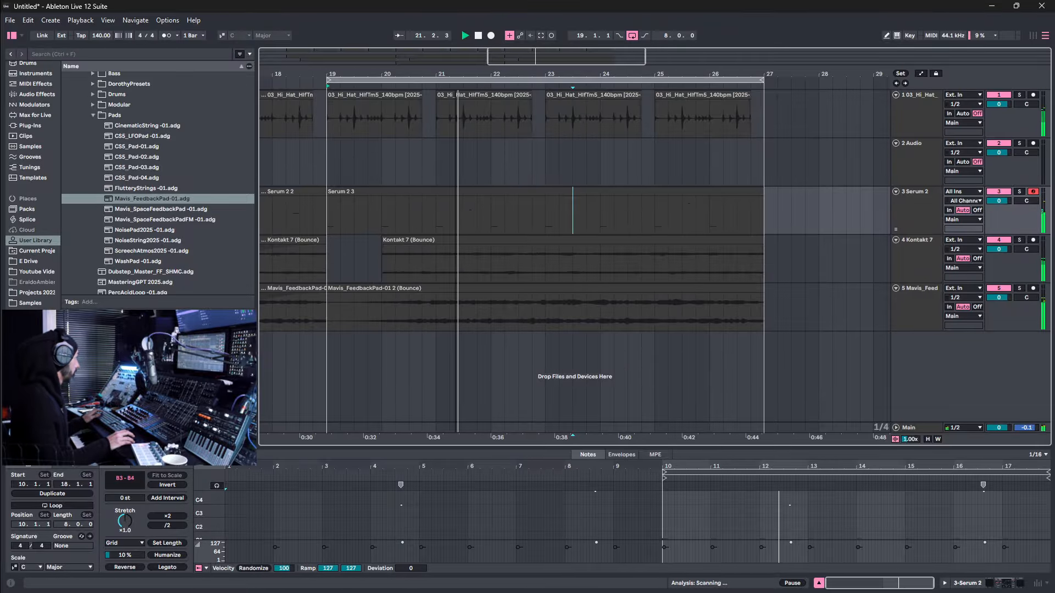
Duplicate the clips on all tracks from bars 19–27 to bar 27 and extend the loop to 16 bars.
{"action": "left_click_drag", "start_coordinate": [567, 57], "coordinate": [577, 40]}
{"action": "mouse_move", "coordinate": [459, 71]}
{"action": "left_mouse_down"}
{"action": "mouse_move", "coordinate": [460, 38]}
{"action": "mouse_move", "coordinate": [460, 60]}
{"action": "left_mouse_up"}
{"action": "left_click", "coordinate": [487, 78]}
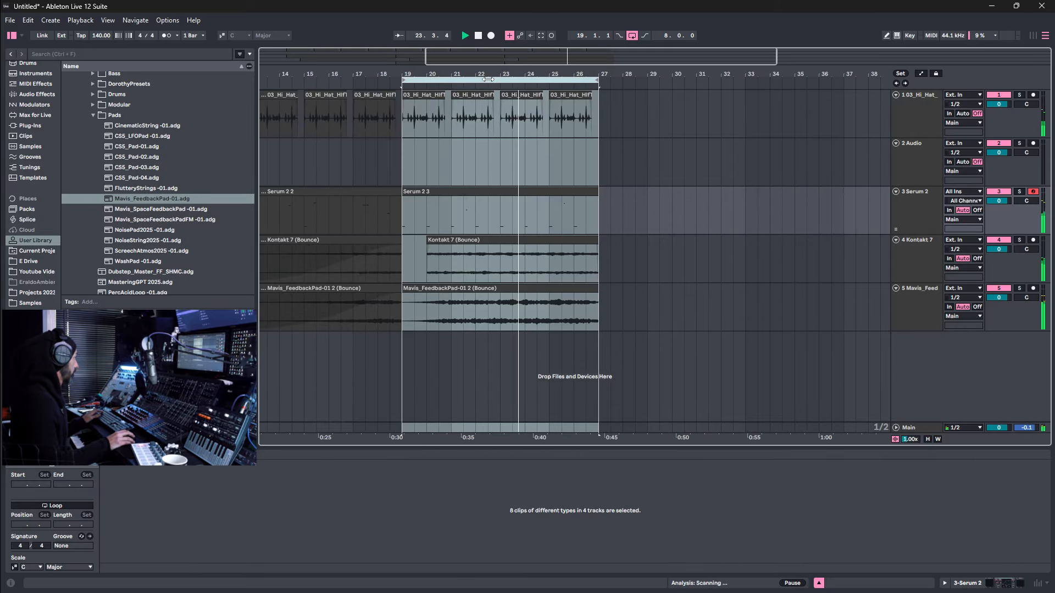
{"action": "key", "text": "ctrl+d"}
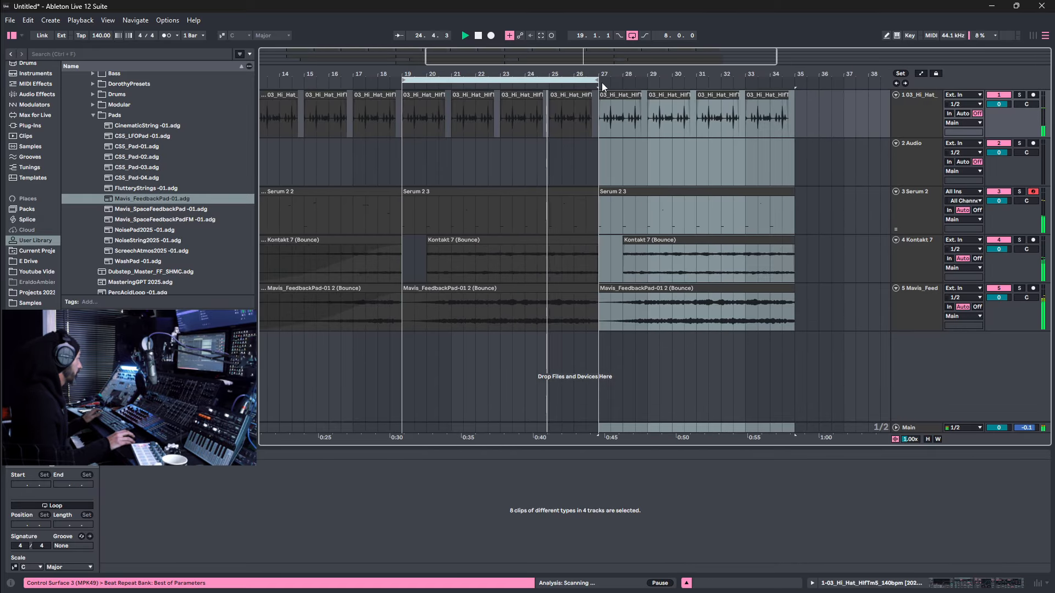
{"action": "left_click_drag", "start_coordinate": [595, 79], "coordinate": [795, 80]}
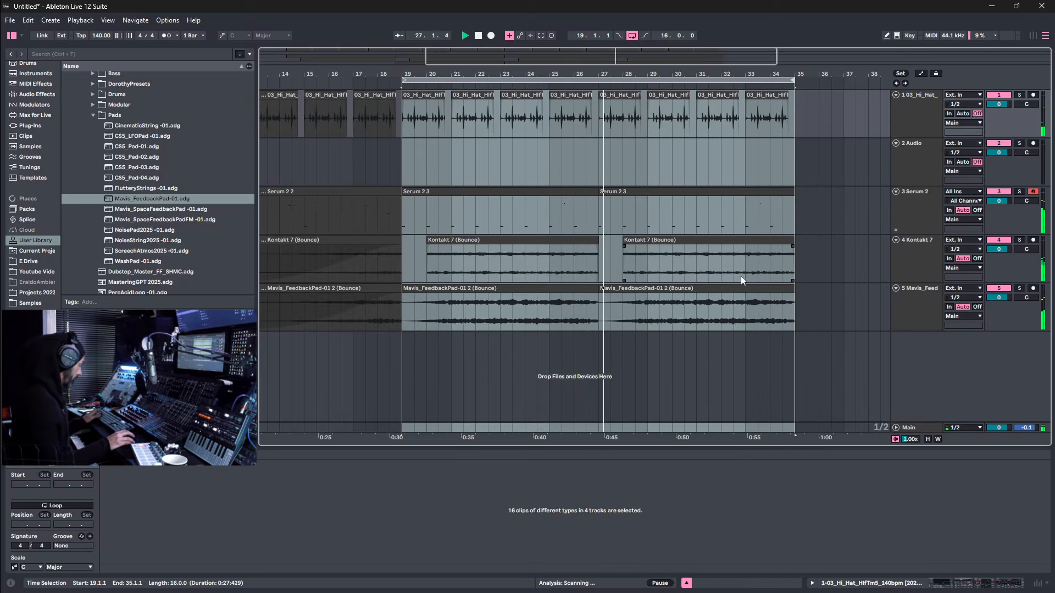
Crossfade the two Mavis_FeedbackPad-01 clips from bar 27 to about bar 29.4 and listen to the result.
{"action": "key", "text": "space"}
{"action": "left_click", "coordinate": [579, 290]}
{"action": "left_click_drag", "start_coordinate": [596, 296], "coordinate": [668, 296]}
{"action": "left_click", "coordinate": [598, 294]}
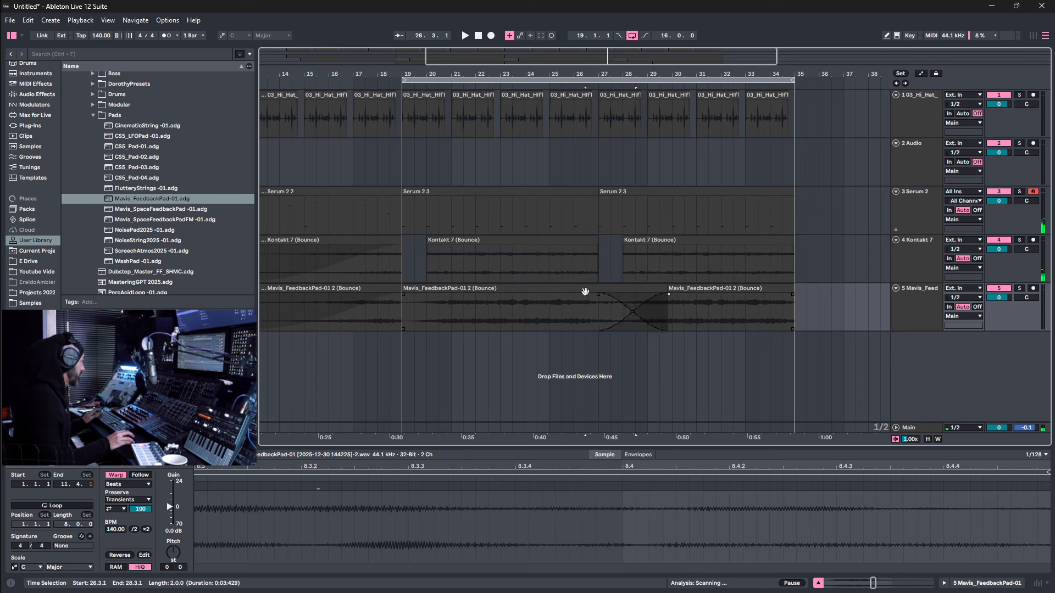
{"action": "left_click", "coordinate": [571, 291]}
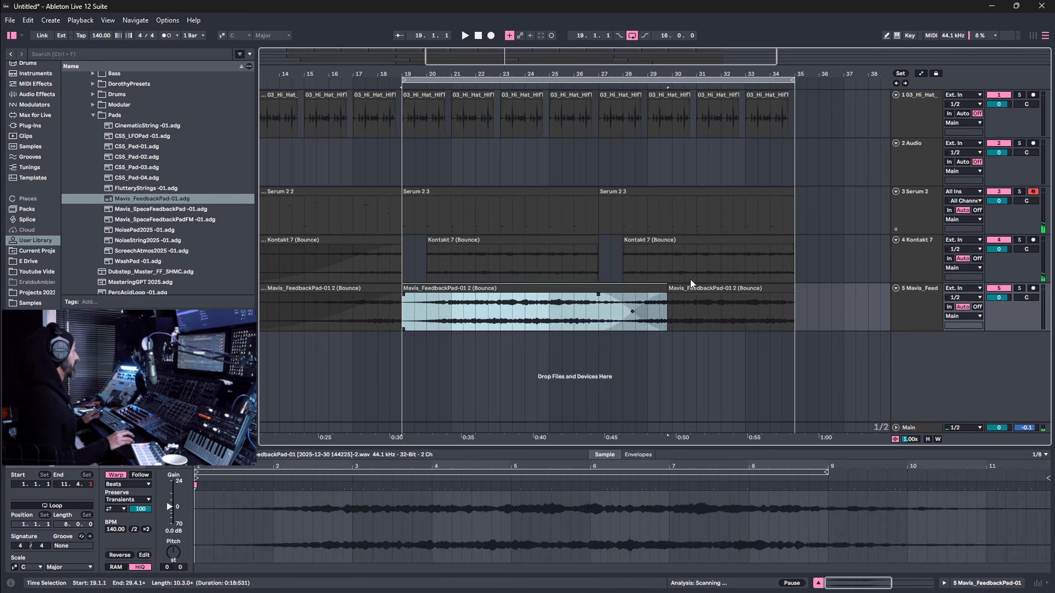
{"action": "key", "text": "space"}
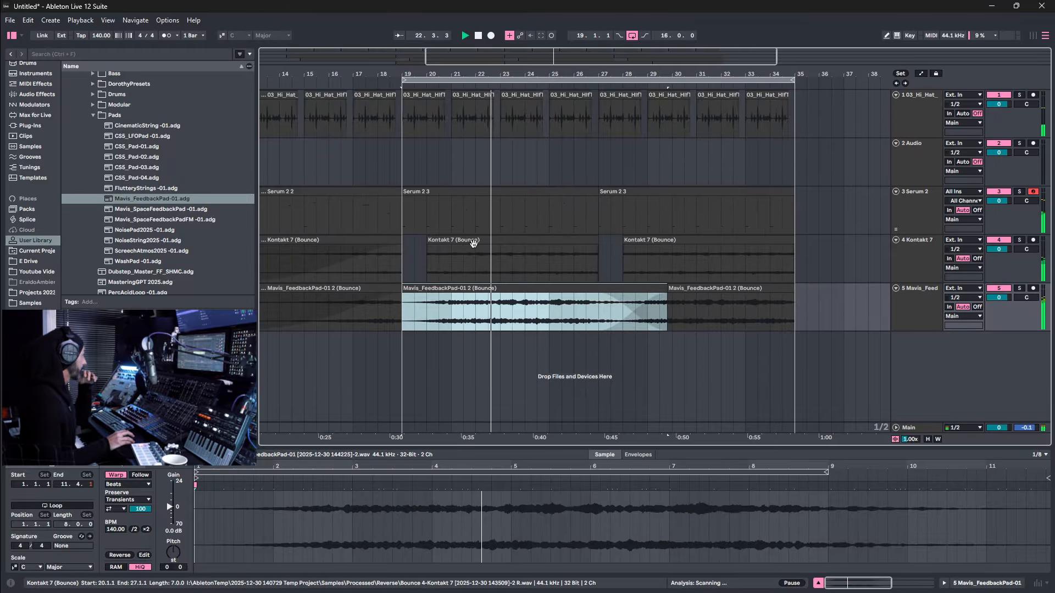
Set the note grid of the Serum 2 clip at bar 19 to 1/8, quantize its notes, and play the loop.
{"action": "left_click", "coordinate": [479, 190]}
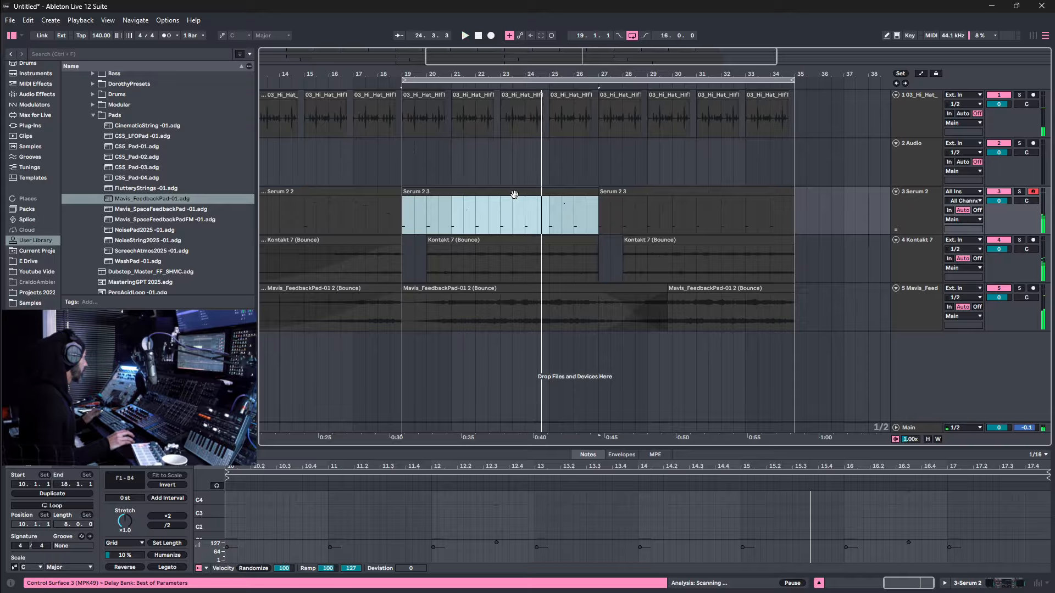
{"action": "right_click", "coordinate": [617, 511]}
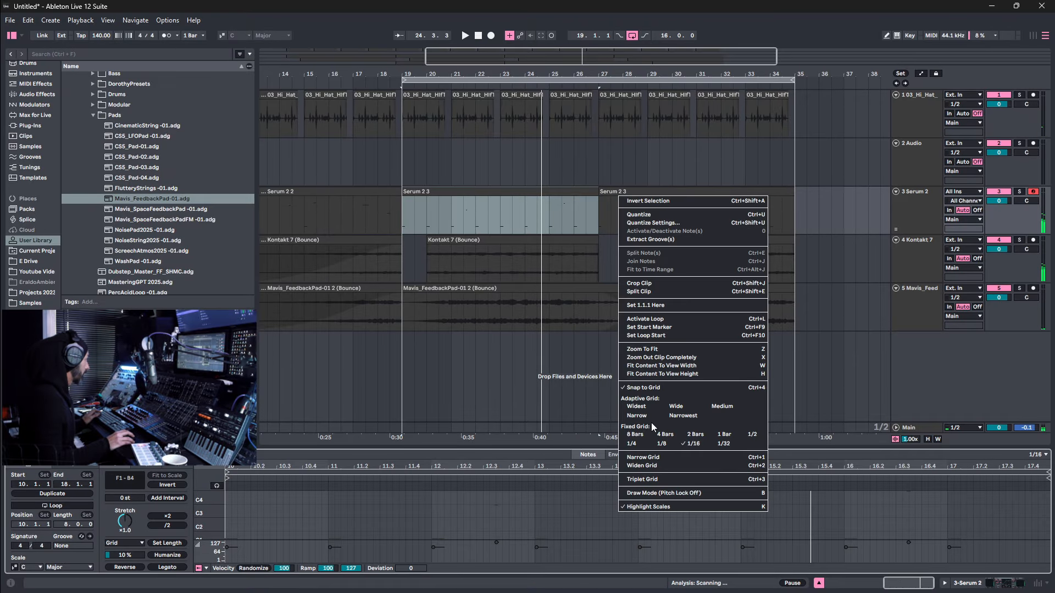
{"action": "left_click", "coordinate": [664, 444]}
{"action": "right_click", "coordinate": [609, 549]}
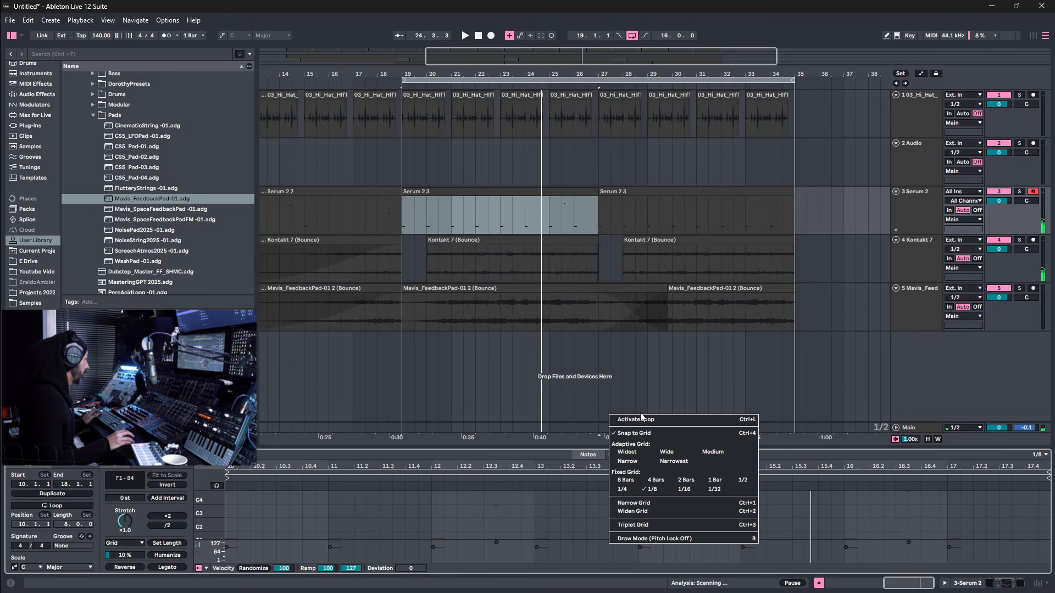
{"action": "left_click", "coordinate": [568, 521]}
{"action": "right_click", "coordinate": [568, 517]}
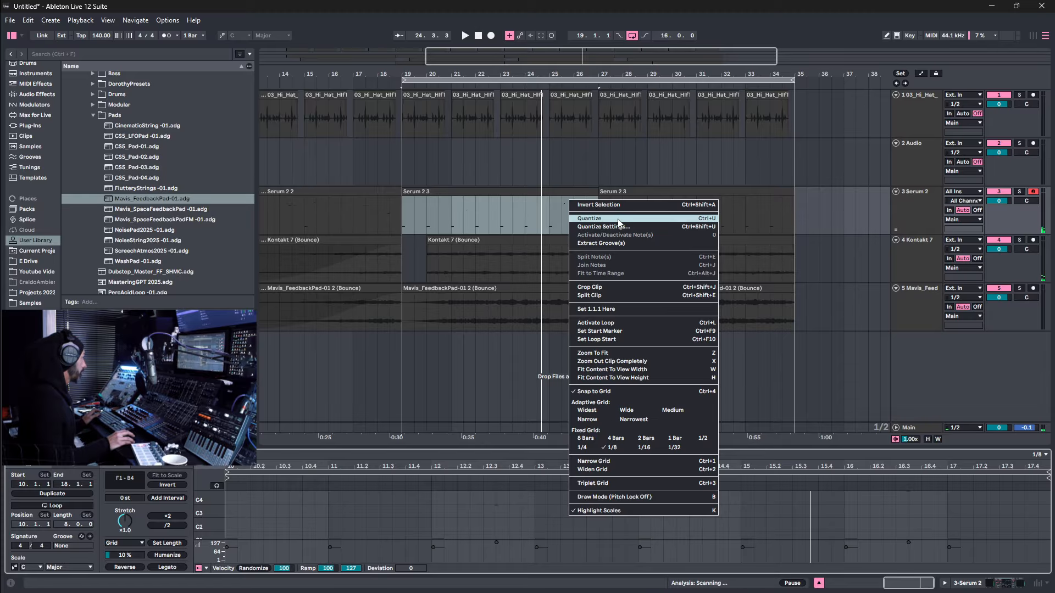
{"action": "left_click", "coordinate": [618, 220]}
{"action": "left_click", "coordinate": [572, 510]}
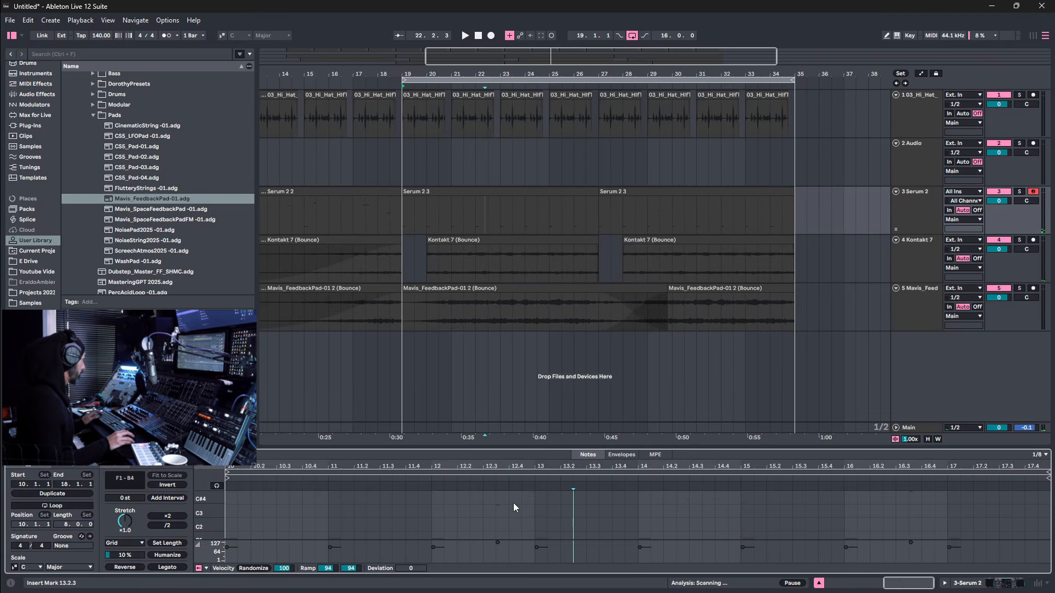
{"action": "key", "text": "space"}
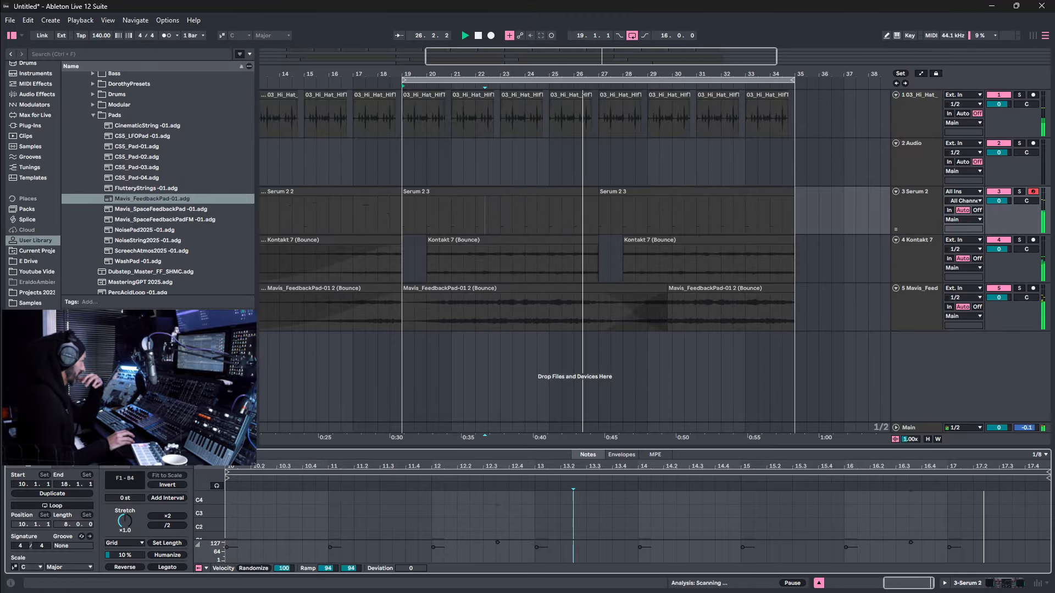
Replace the Serum 2 clip at bar 27 with a duplicate of the quantized bar 19 clip and play from bar 19.
{"action": "left_click", "coordinate": [576, 202]}
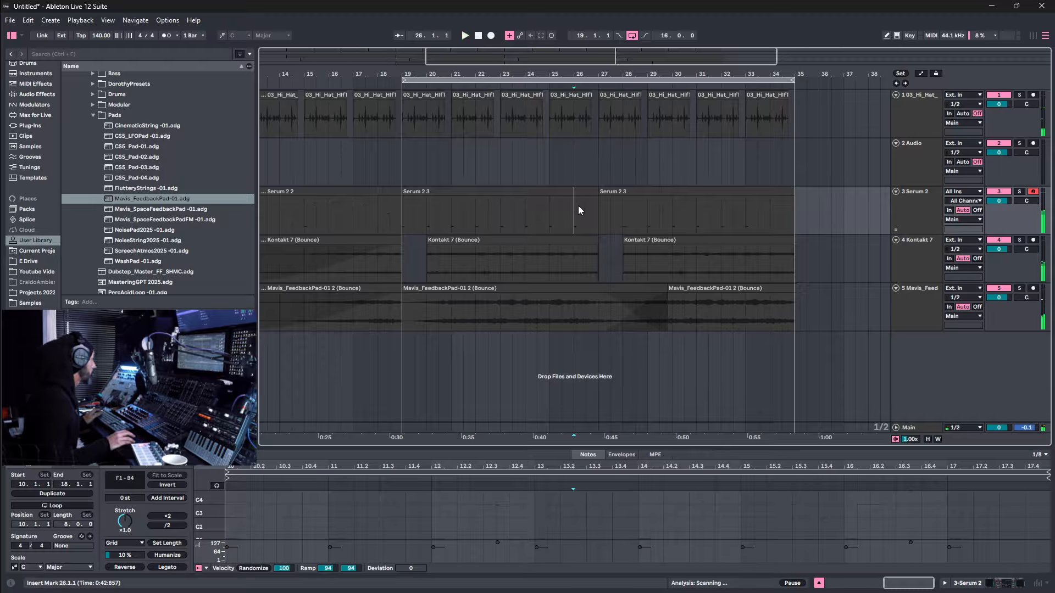
{"action": "left_click", "coordinate": [571, 188]}
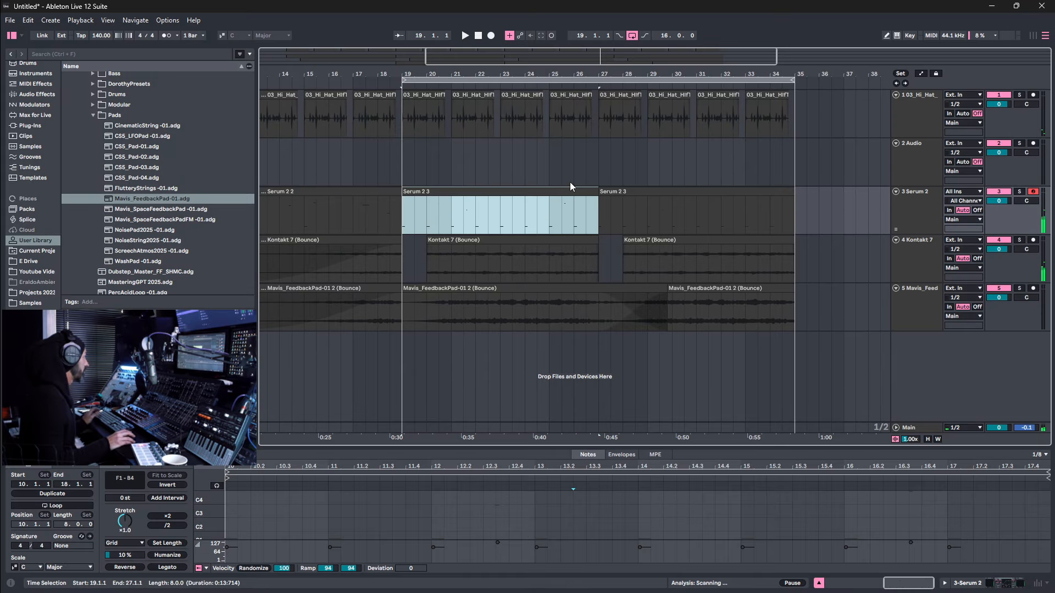
{"action": "key", "text": "ctrl+d"}
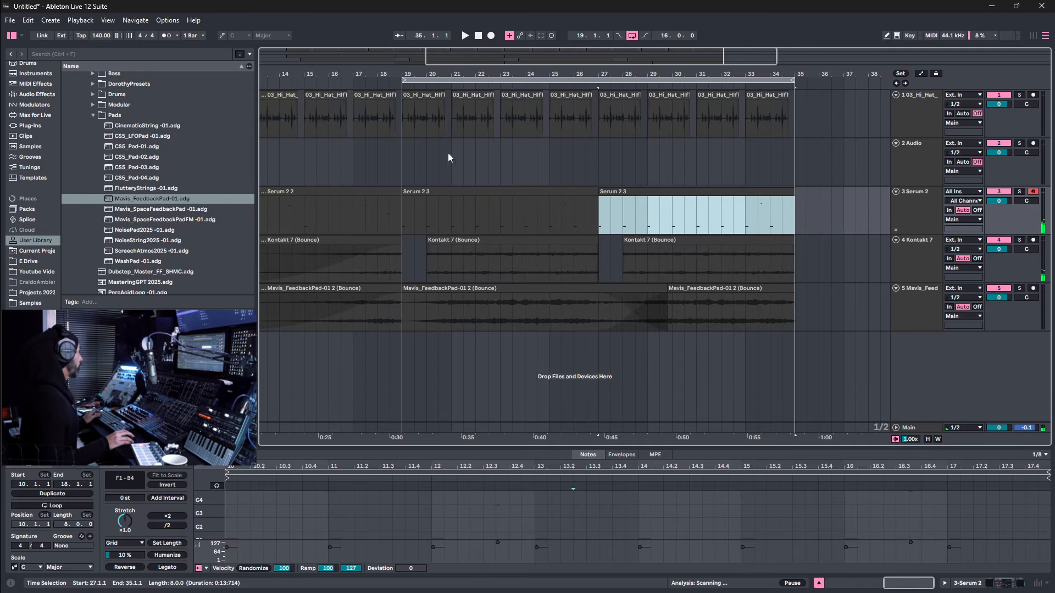
{"action": "left_click", "coordinate": [401, 159]}
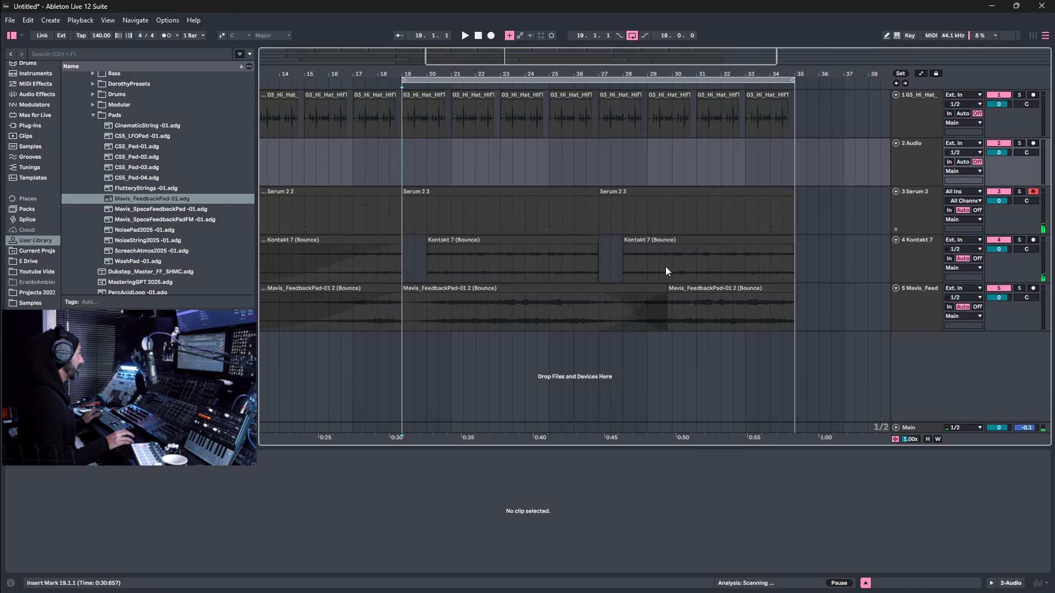
{"action": "key", "text": "space"}
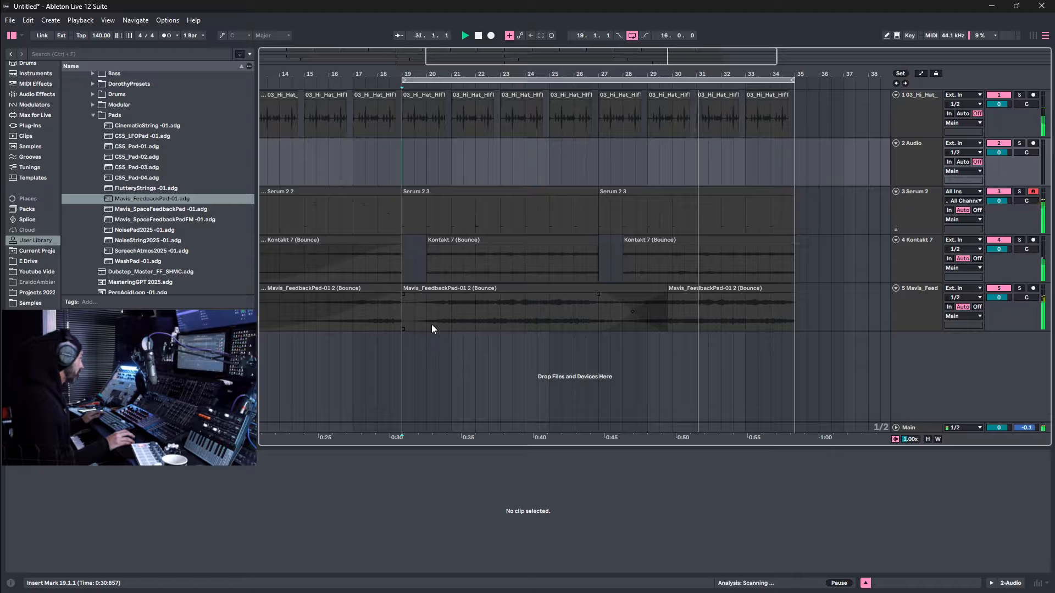
Stop playback and load the VirusCReese -01 preset from the User Library's 2022 Bass VirusC folder onto a new track.
{"action": "key", "text": "space"}
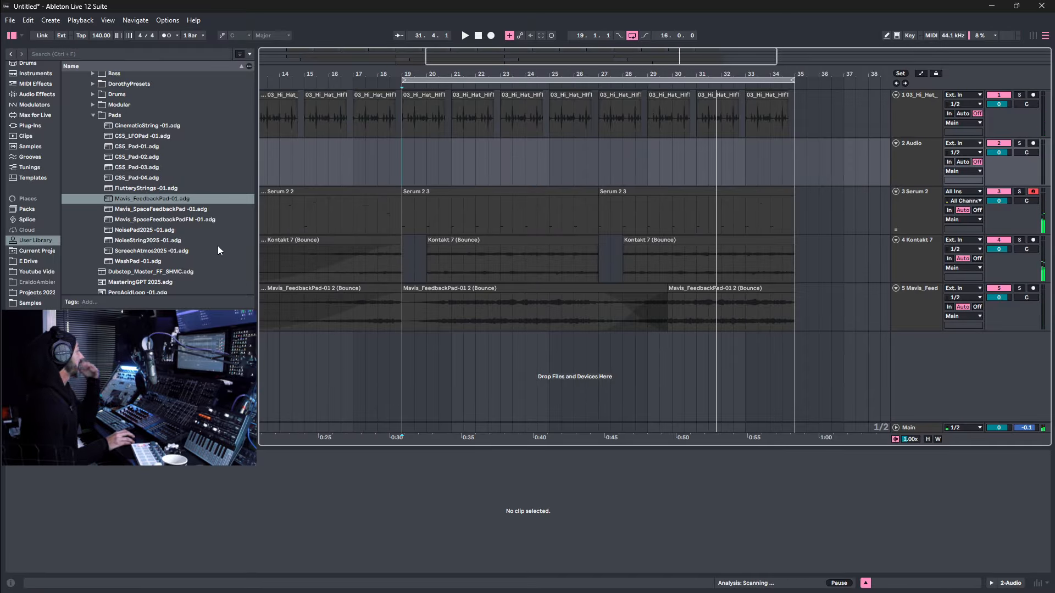
{"action": "scroll", "coordinate": [85, 234], "scroll_direction": "up", "scroll_amount": 1}
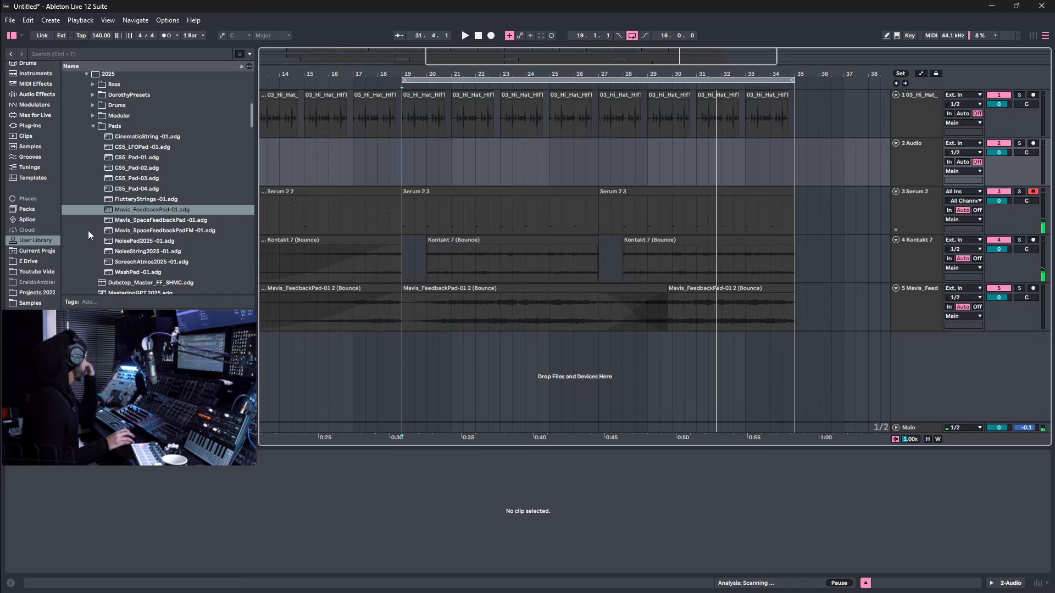
{"action": "scroll", "coordinate": [110, 211], "scroll_direction": "up", "scroll_amount": 3}
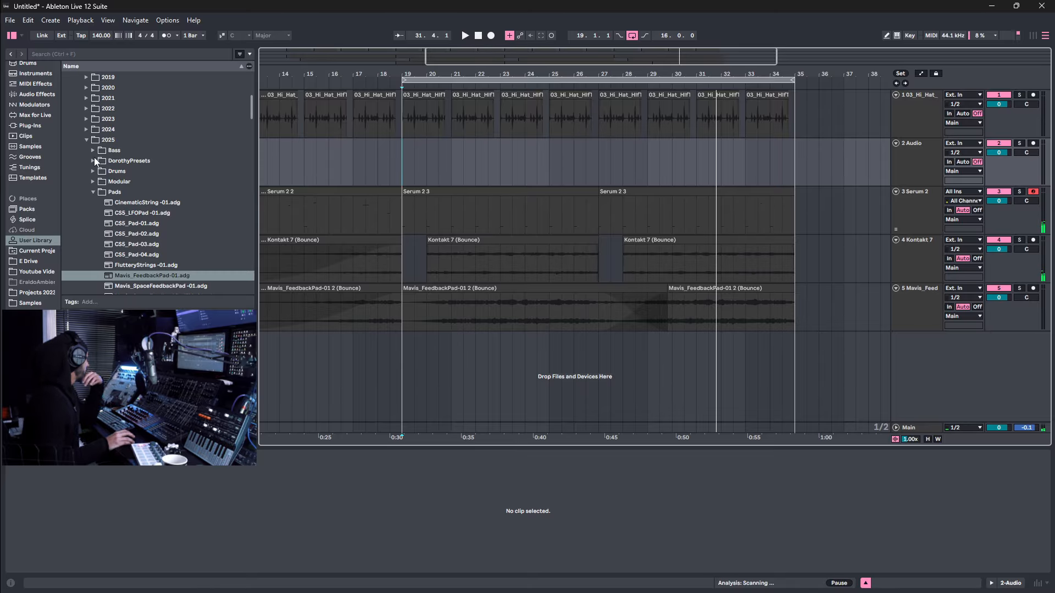
{"action": "left_click", "coordinate": [86, 119]}
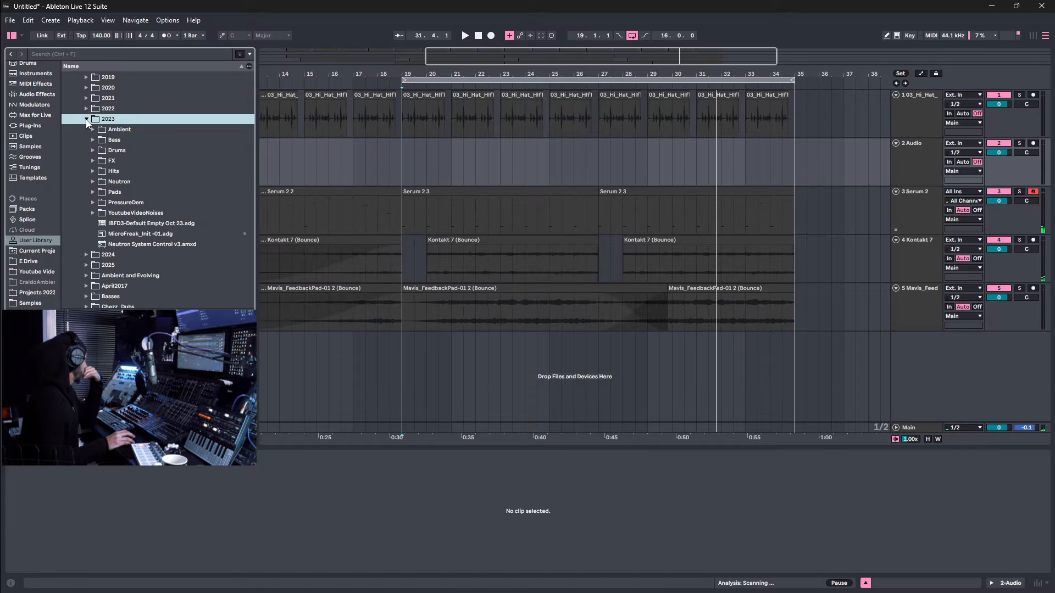
{"action": "left_click", "coordinate": [93, 141]}
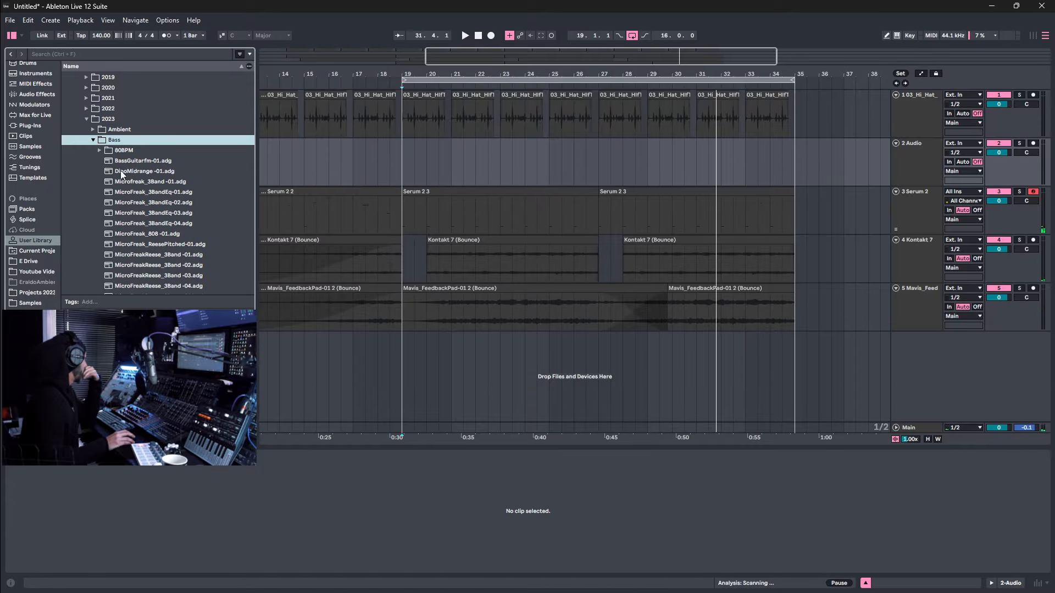
{"action": "scroll", "coordinate": [111, 168], "scroll_direction": "down", "scroll_amount": 2}
{"action": "scroll", "coordinate": [174, 189], "scroll_direction": "up", "scroll_amount": 3}
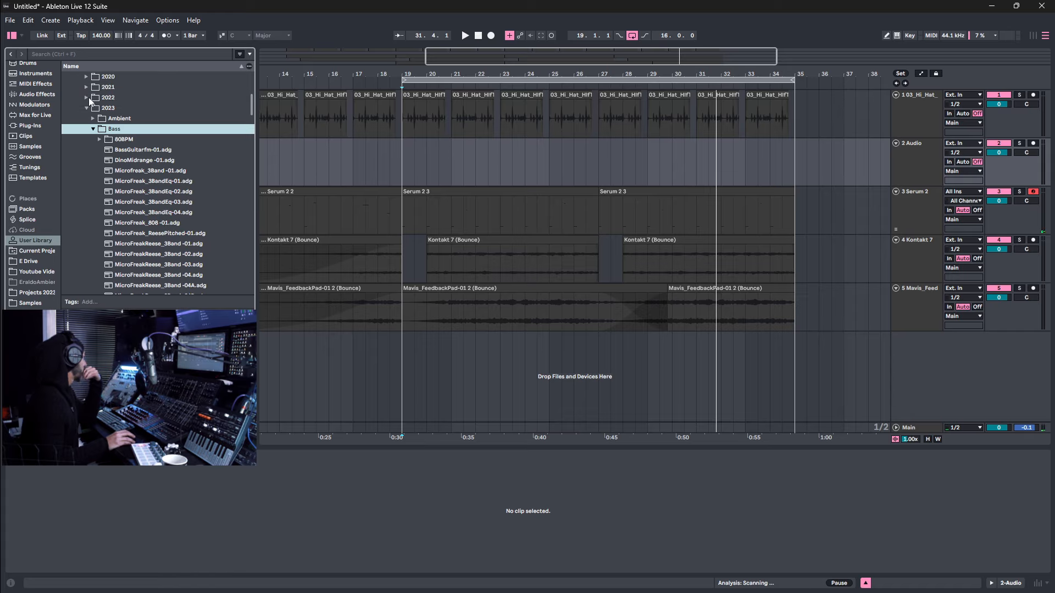
{"action": "left_click", "coordinate": [91, 99]}
{"action": "left_click", "coordinate": [93, 120]}
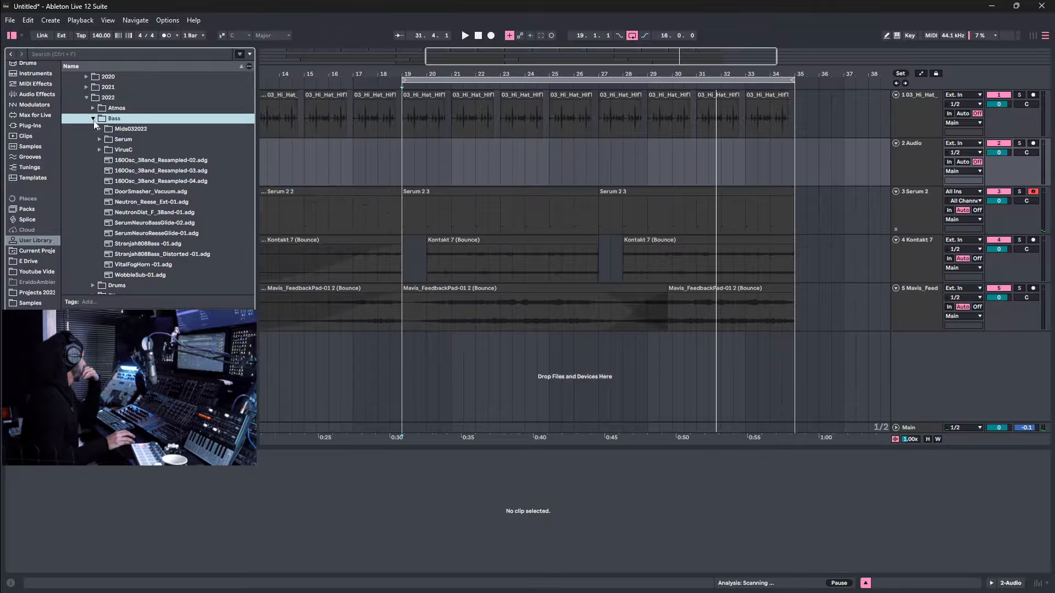
{"action": "left_click", "coordinate": [100, 152]}
{"action": "scroll", "coordinate": [150, 215], "scroll_direction": "down", "scroll_amount": 5}
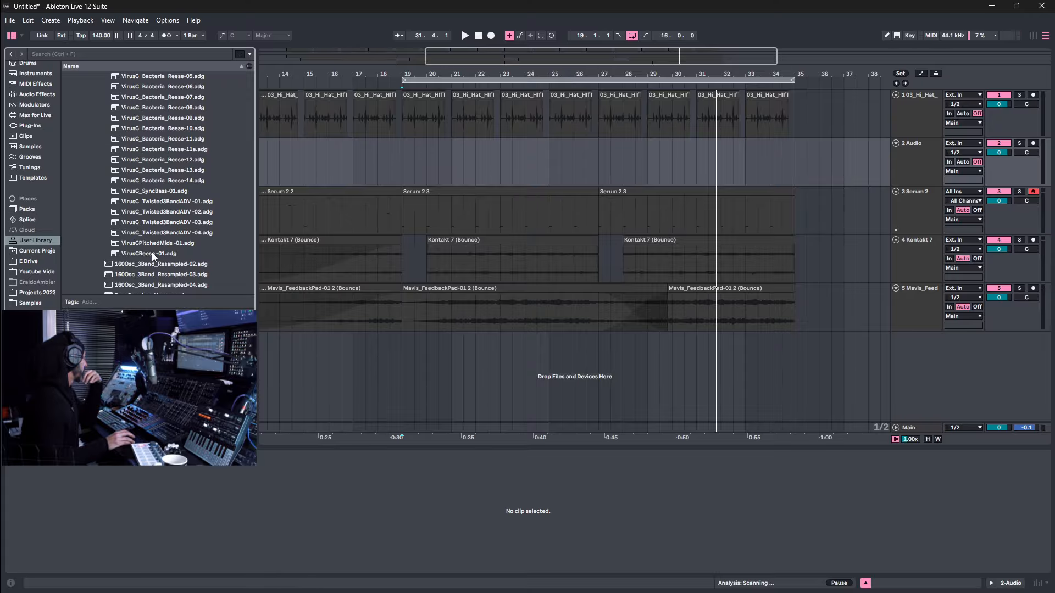
{"action": "left_click_drag", "start_coordinate": [152, 252], "coordinate": [334, 343]}
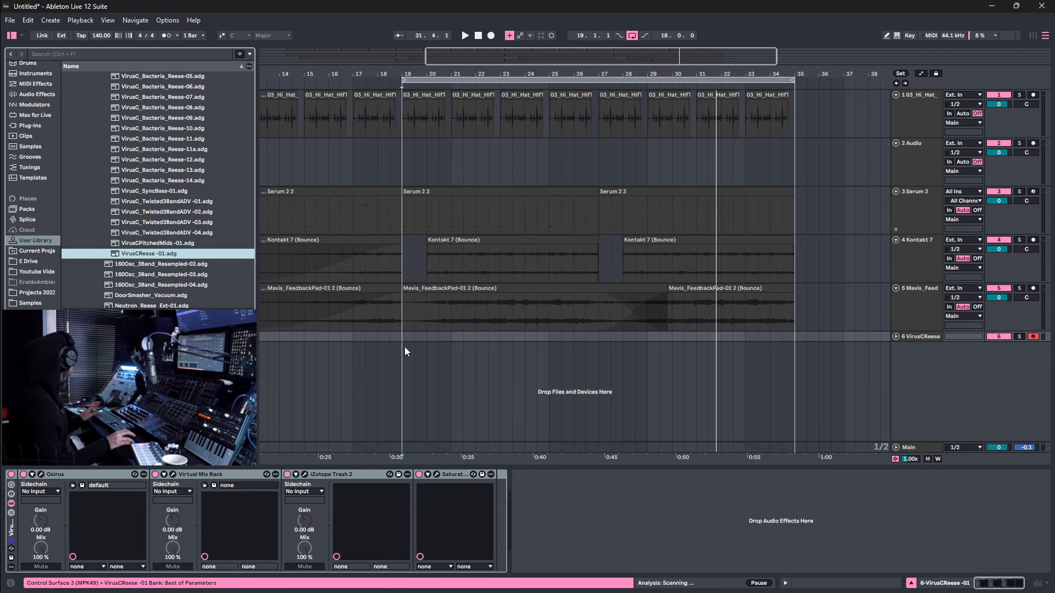
Check the VirusCReese track in the mixer and inspect its Osirus synth settings.
{"action": "key", "text": "Tab"}
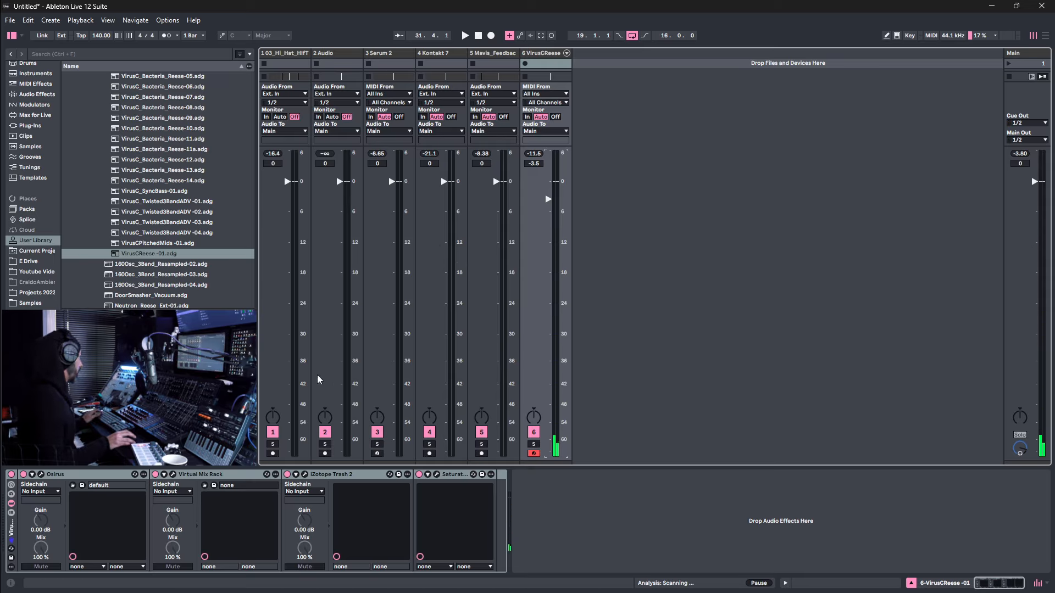
{"action": "left_click", "coordinate": [41, 475]}
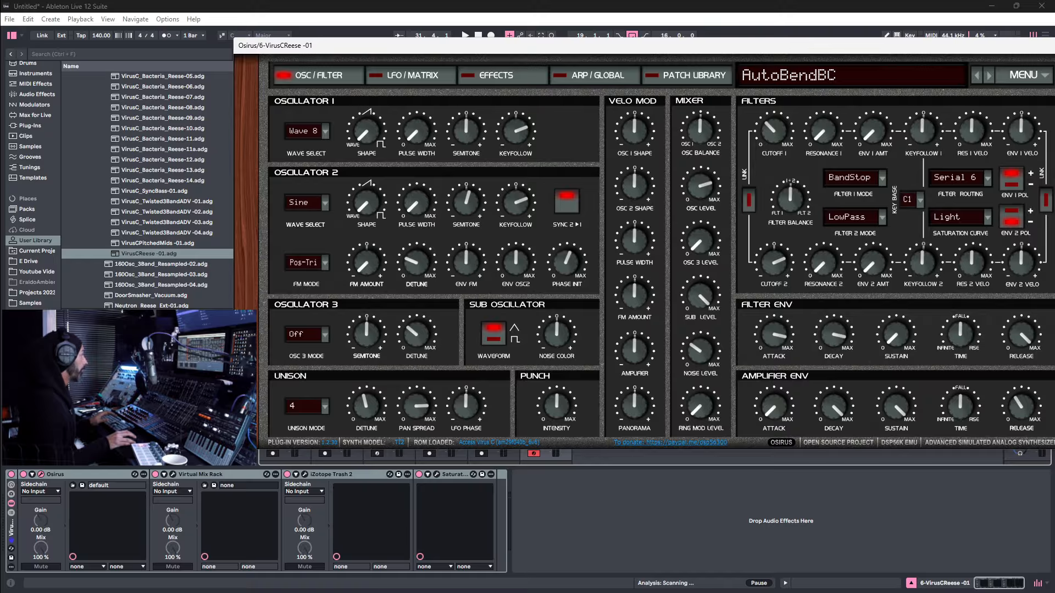
{"action": "key", "text": "ctrl+alt+p"}
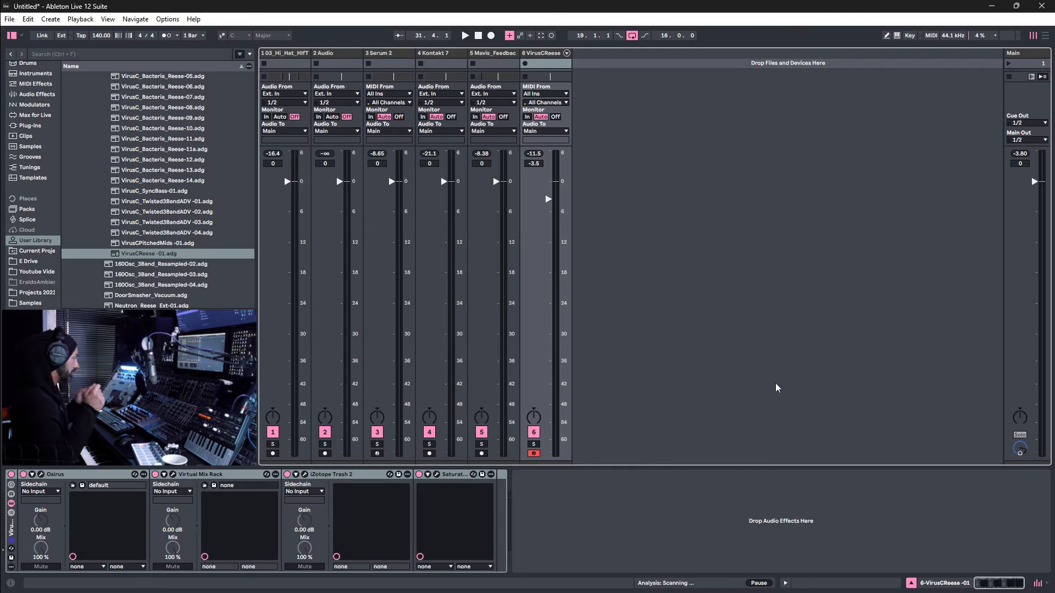
{"action": "key", "text": "Tab"}
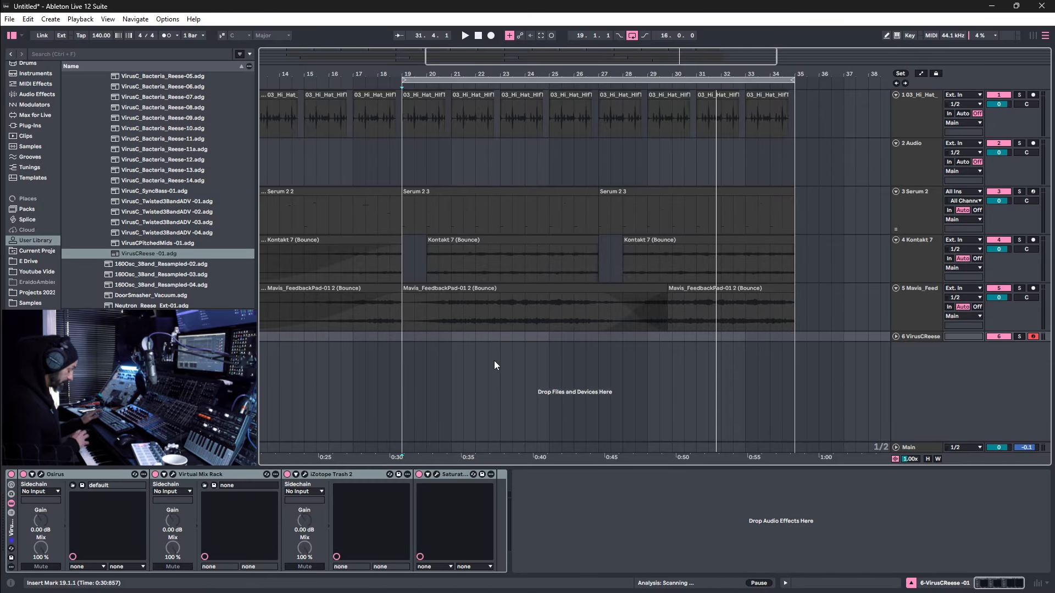
Record a VirusCReese bass part over the loop from bar 19 and trim the clip to bars 27–35.
{"action": "key", "text": "space"}
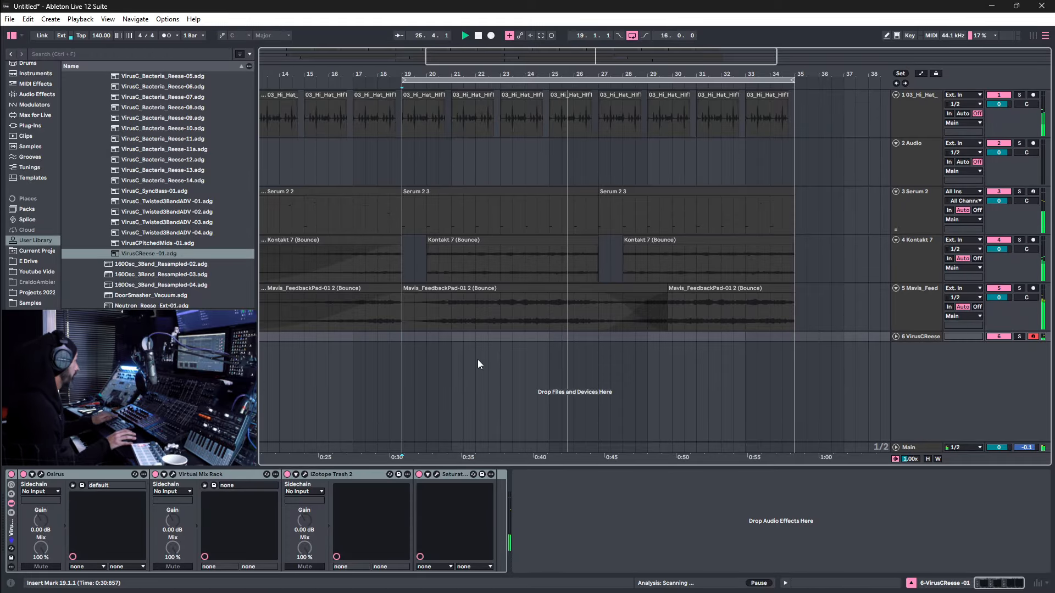
{"action": "key", "text": "F9"}
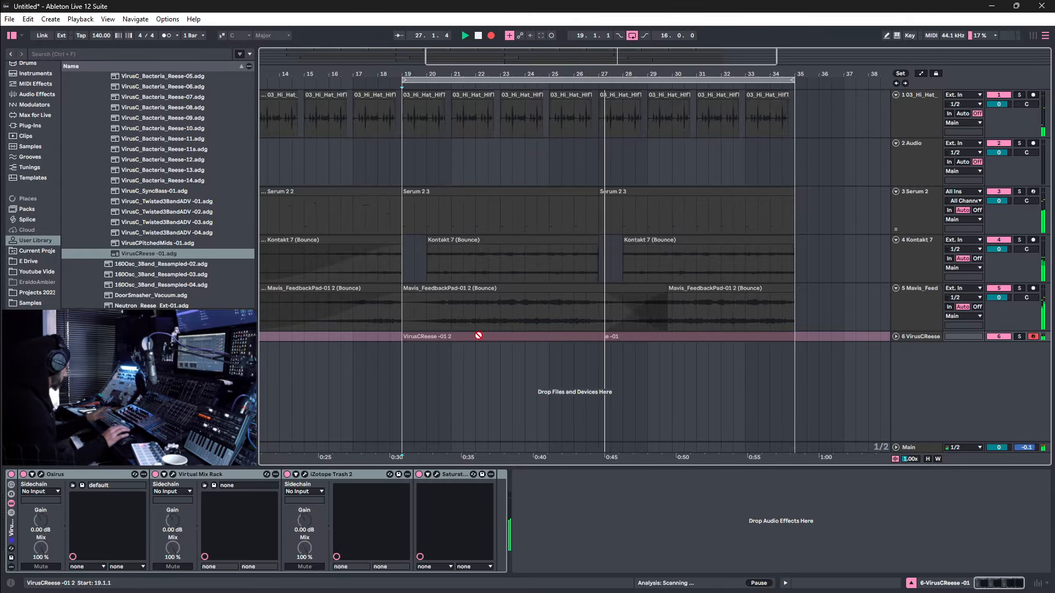
{"action": "key", "text": "space"}
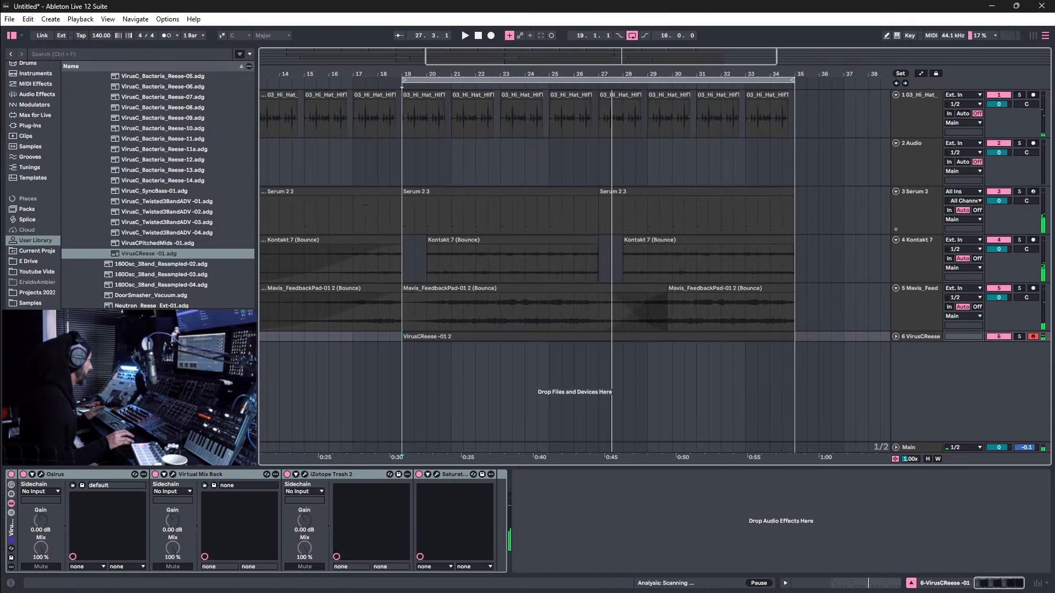
{"action": "left_click_drag", "start_coordinate": [404, 351], "coordinate": [600, 363]}
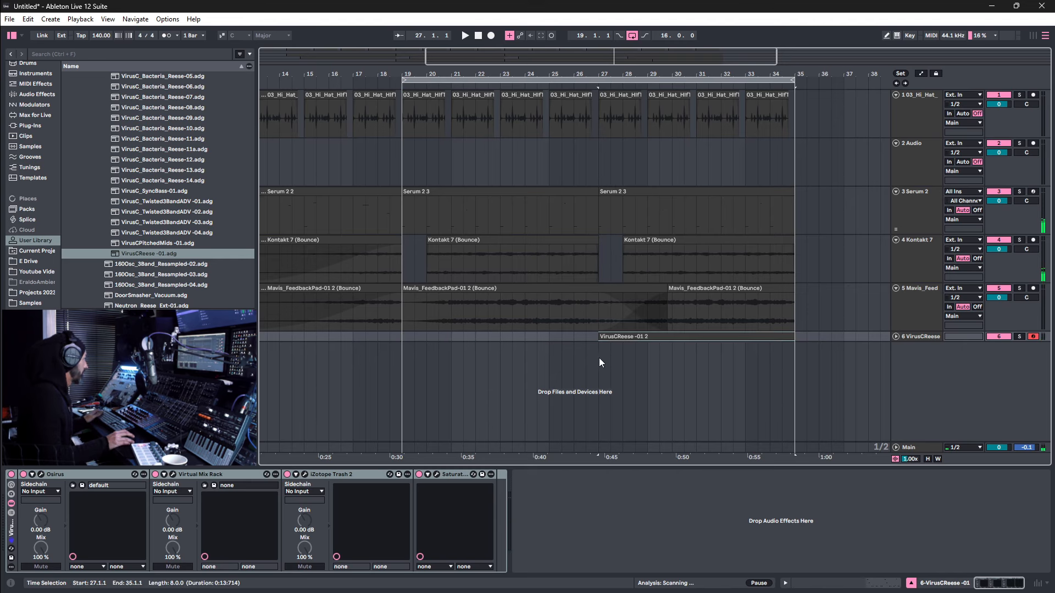
Set the note grid of the VirusCReese clip at bar 27 to 1/16, quantize its notes, and play the loop.
{"action": "double_click", "coordinate": [628, 345]}
{"action": "right_click", "coordinate": [600, 504]}
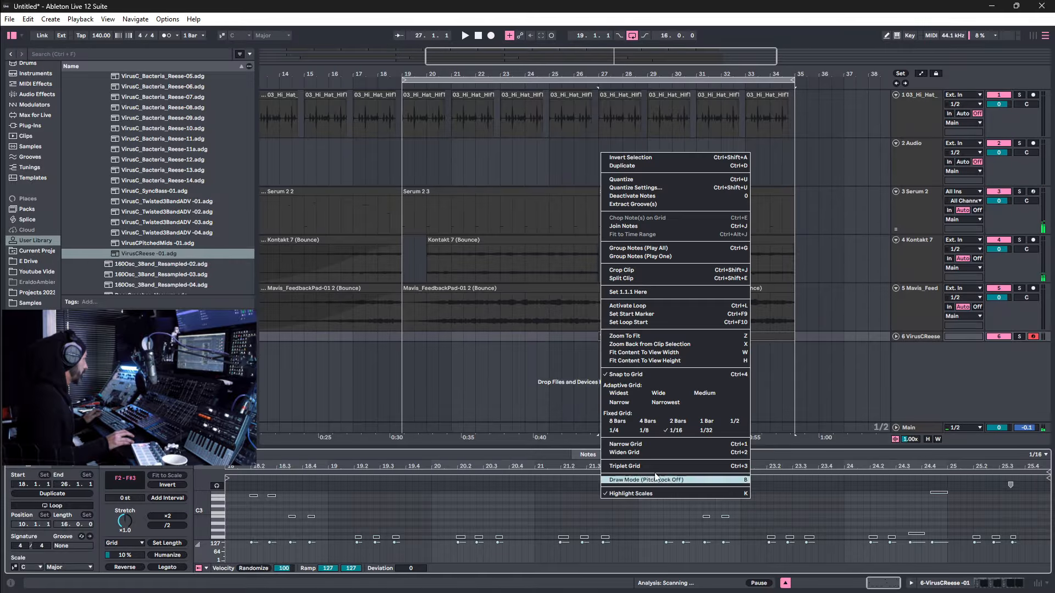
{"action": "left_click", "coordinate": [654, 431]}
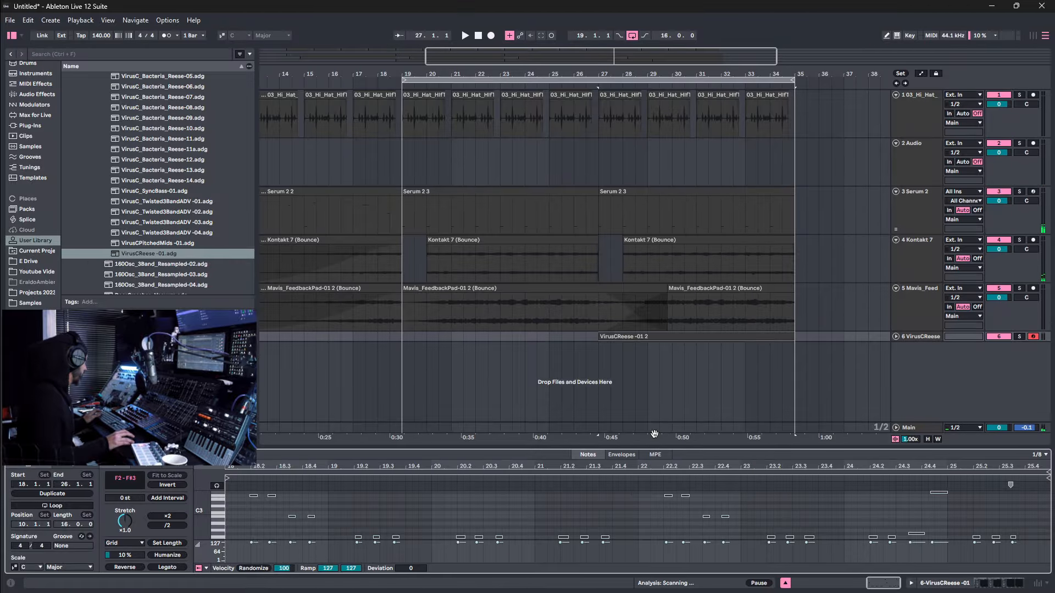
{"action": "right_click", "coordinate": [636, 513]}
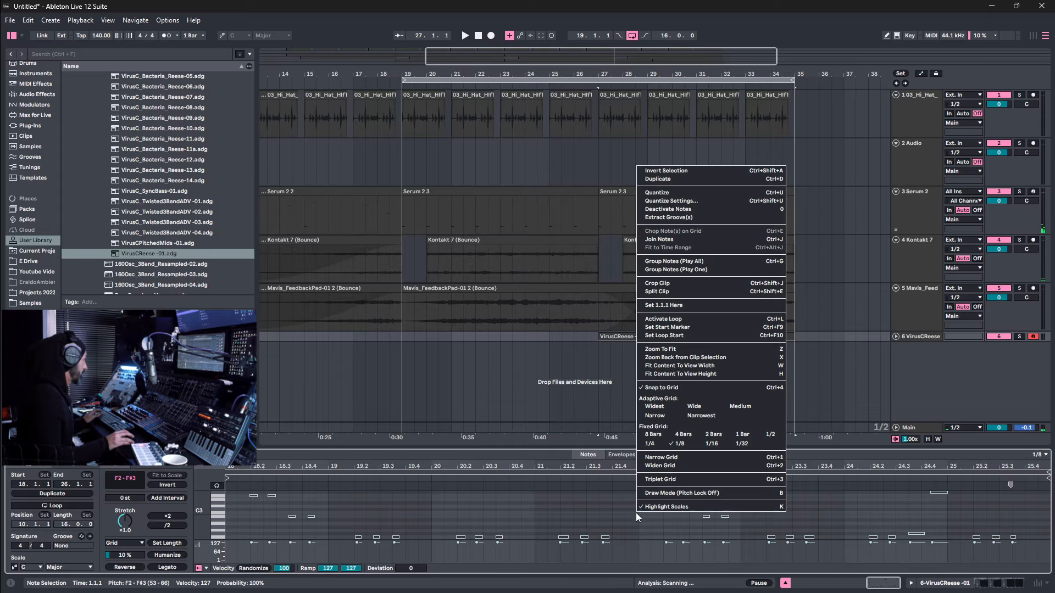
{"action": "left_click", "coordinate": [731, 444]}
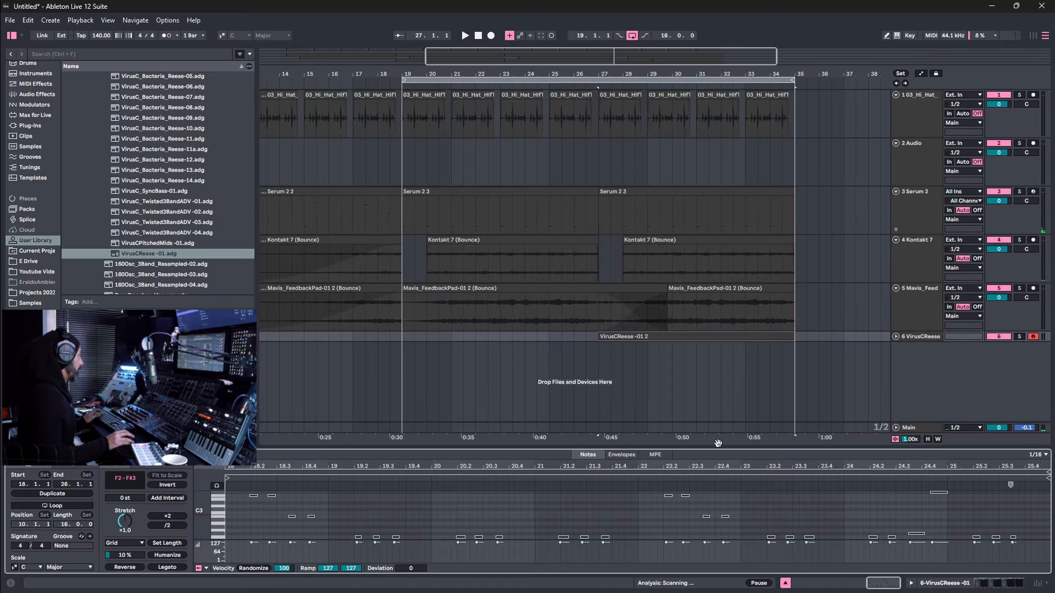
{"action": "right_click", "coordinate": [620, 506]}
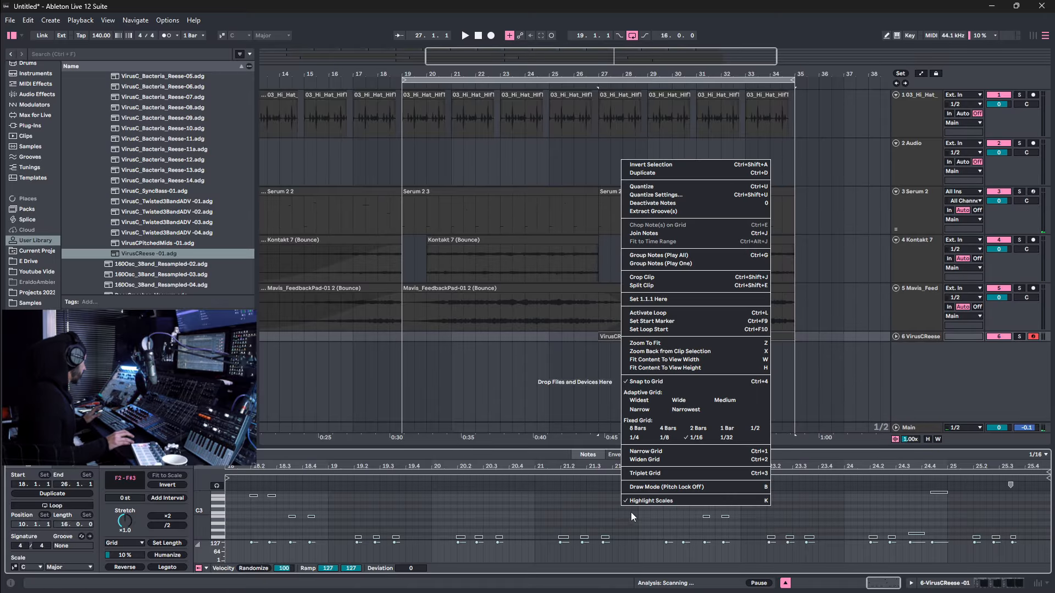
{"action": "left_click", "coordinate": [670, 191]}
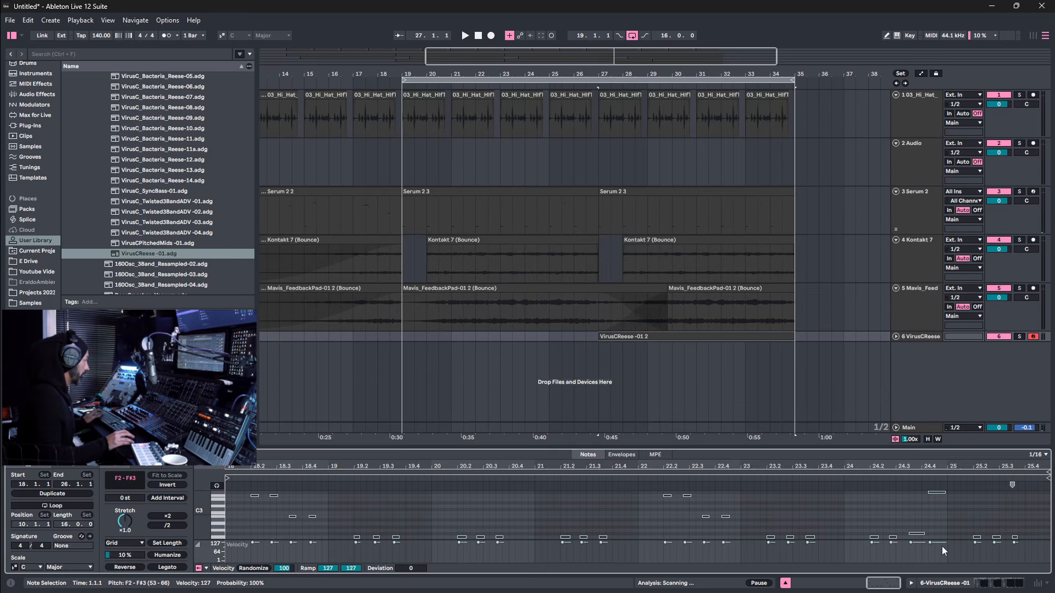
{"action": "key", "text": "space"}
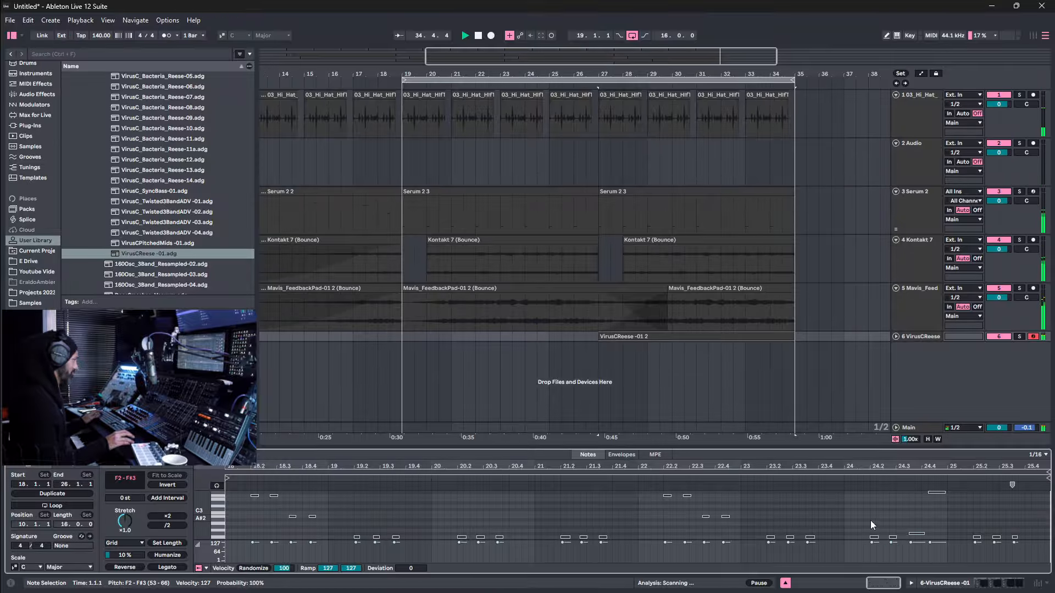
{"action": "key", "text": "Tab"}
{"action": "key", "text": "Tab"}
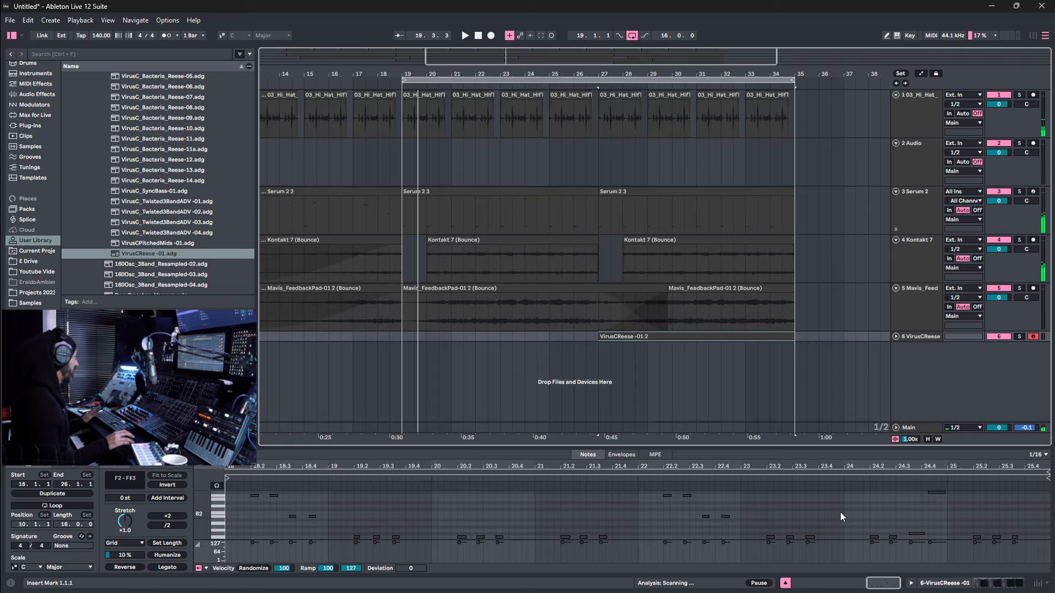
Copy the quantized VirusCReese clip to bar 19 and move both clips together to start at bar 35.
{"action": "left_click_drag", "start_coordinate": [649, 336], "coordinate": [481, 337]}
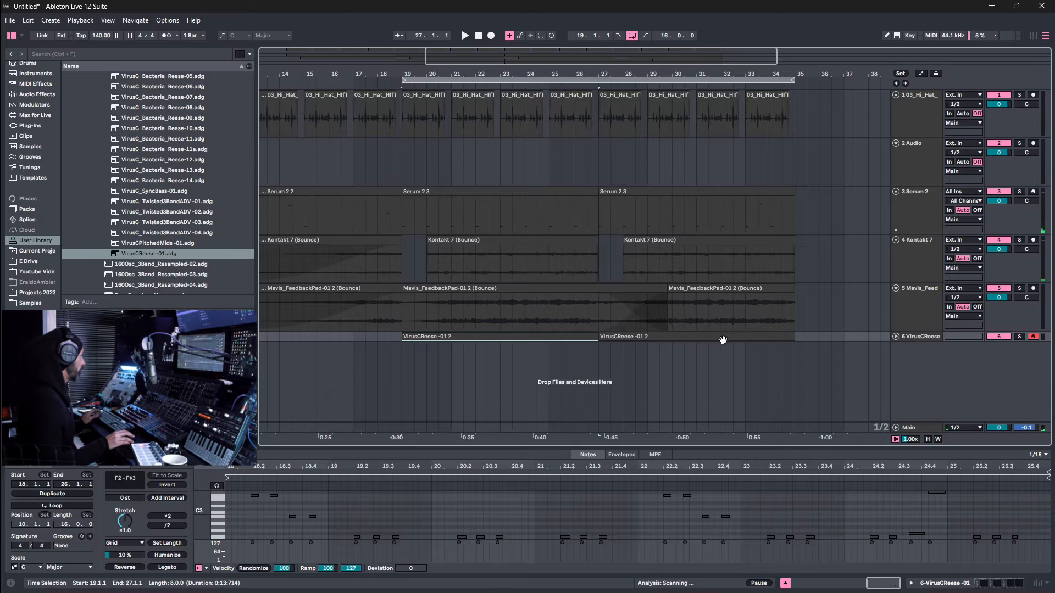
{"action": "left_click", "coordinate": [725, 336], "text": "shift"}
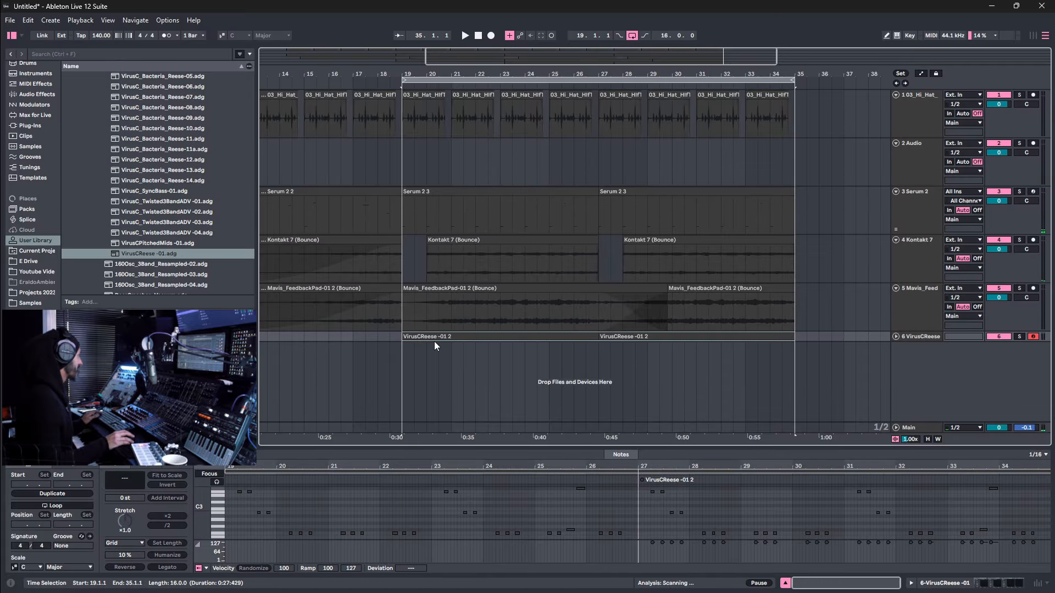
{"action": "left_click_drag", "start_coordinate": [433, 337], "coordinate": [810, 338]}
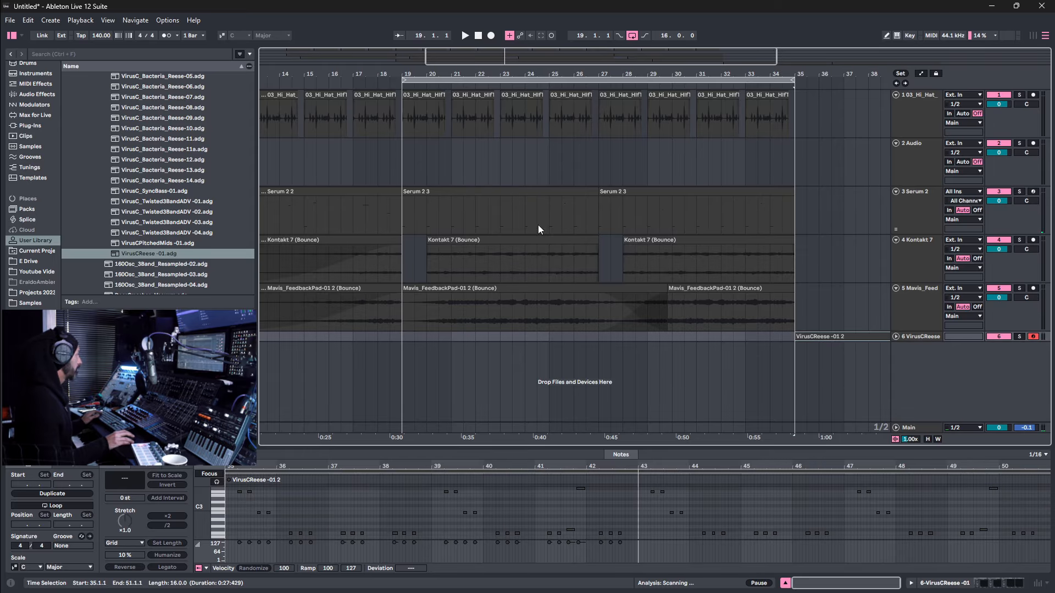
Duplicate the hi-hat and Serum 2 clips of bars 19–35 to bar 35, loop bars 35–51, and play the new section.
{"action": "left_click", "coordinate": [411, 96]}
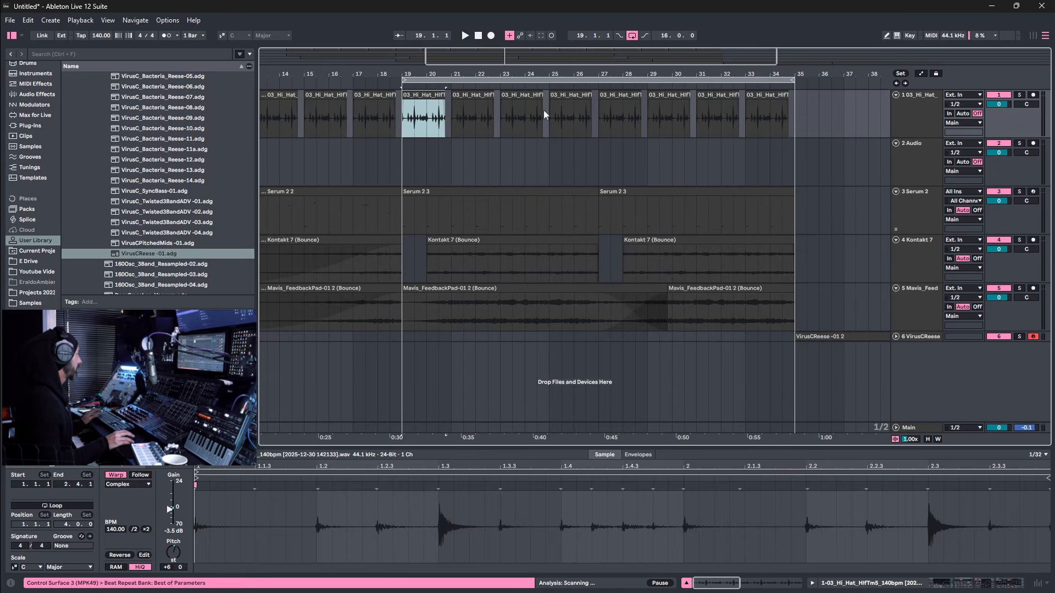
{"action": "left_click", "coordinate": [786, 126], "text": "shift"}
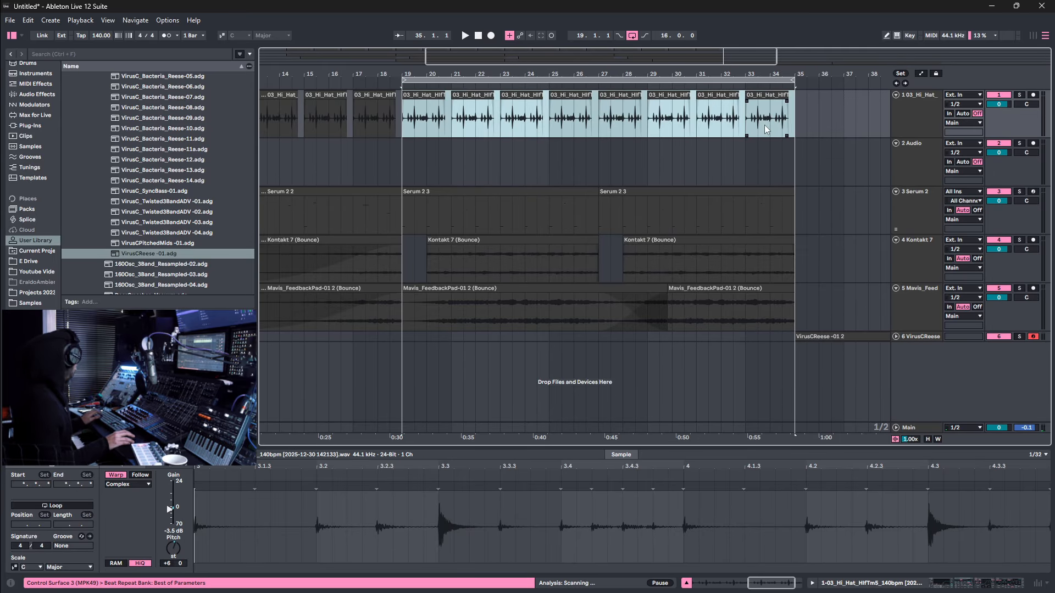
{"action": "left_click", "coordinate": [745, 194], "text": "shift"}
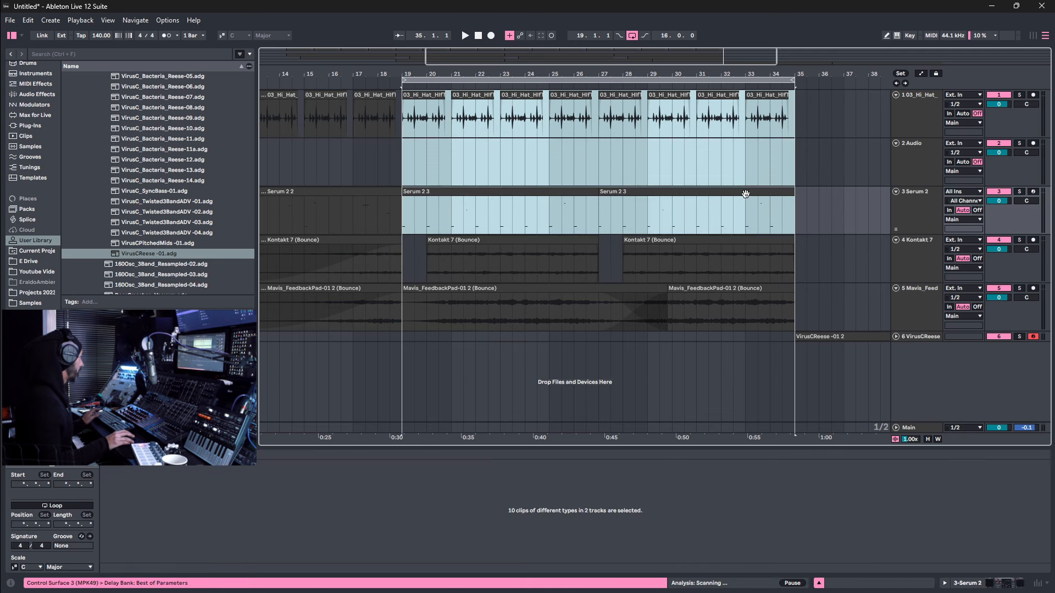
{"action": "key", "text": "ctrl+d"}
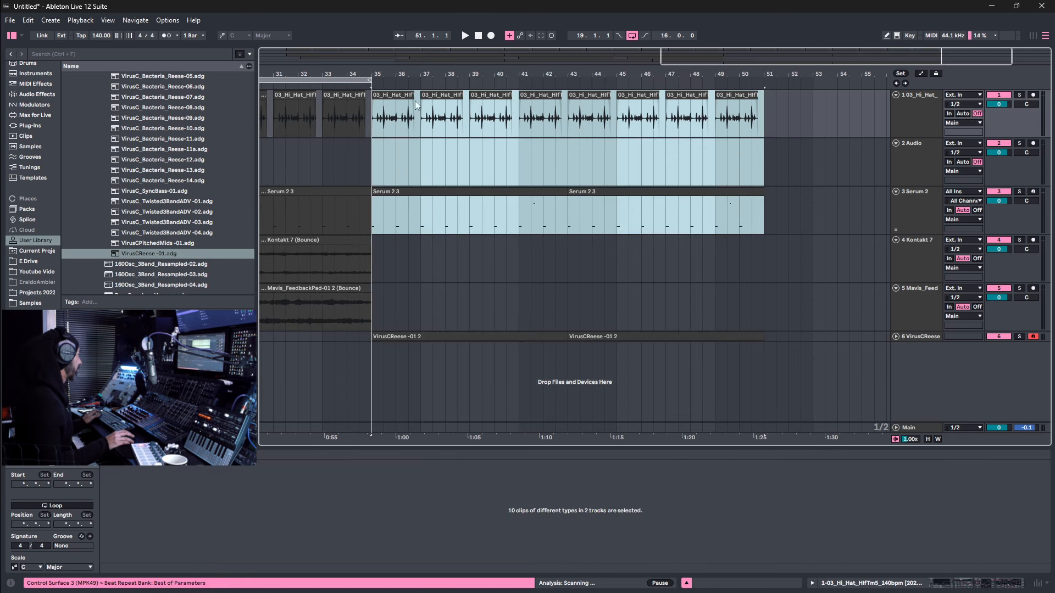
{"action": "key", "text": "ctrl+l"}
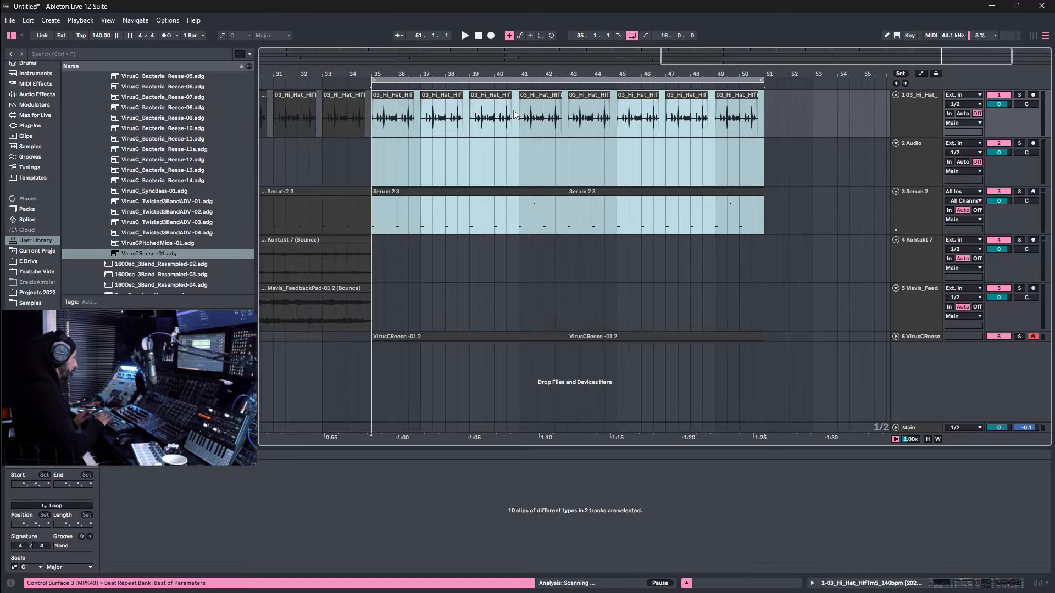
{"action": "key", "text": "space"}
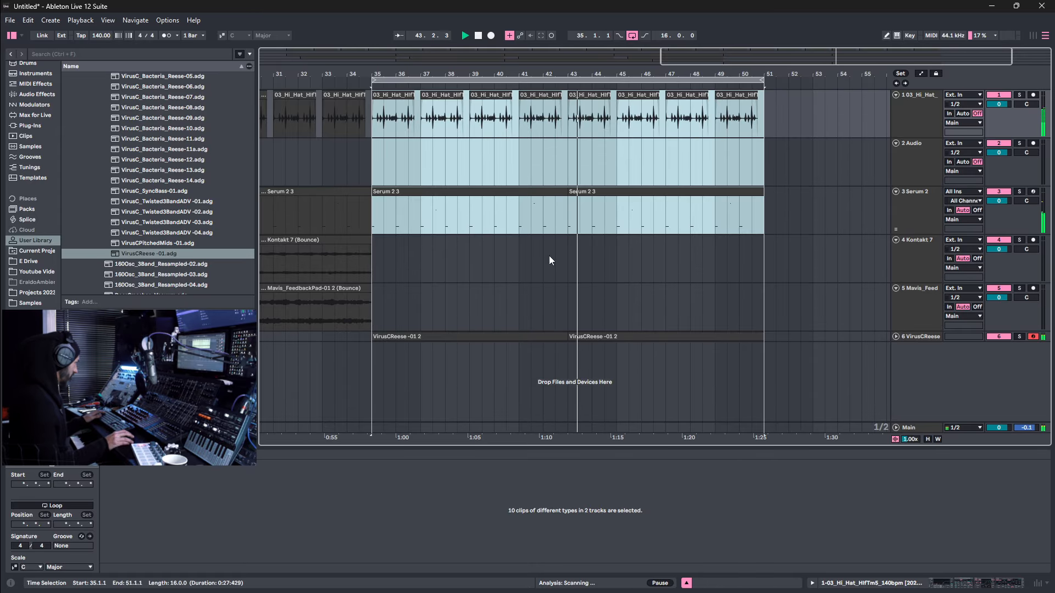
Set the key mode of the Osirus synth on the VirusCReese track to Mono 1 and listen to the bass.
{"action": "left_click", "coordinate": [919, 335]}
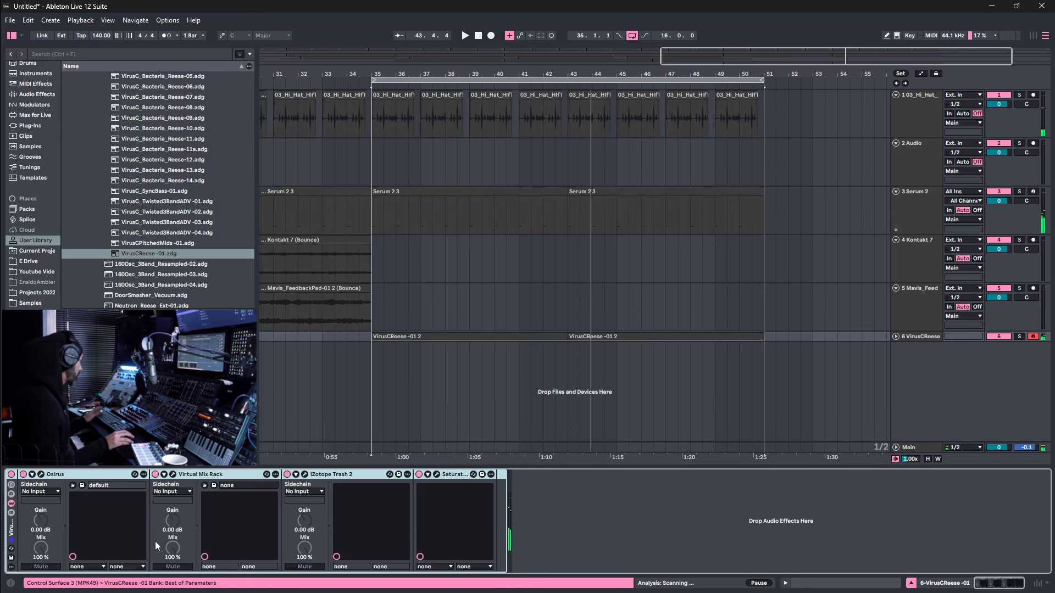
{"action": "left_click", "coordinate": [42, 475]}
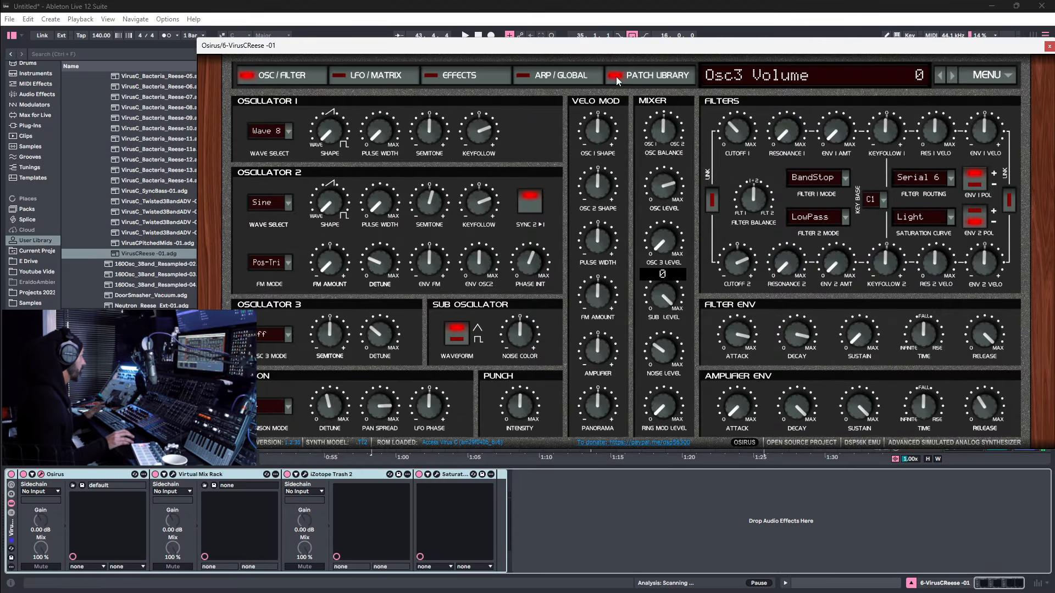
{"action": "left_click", "coordinate": [558, 76]}
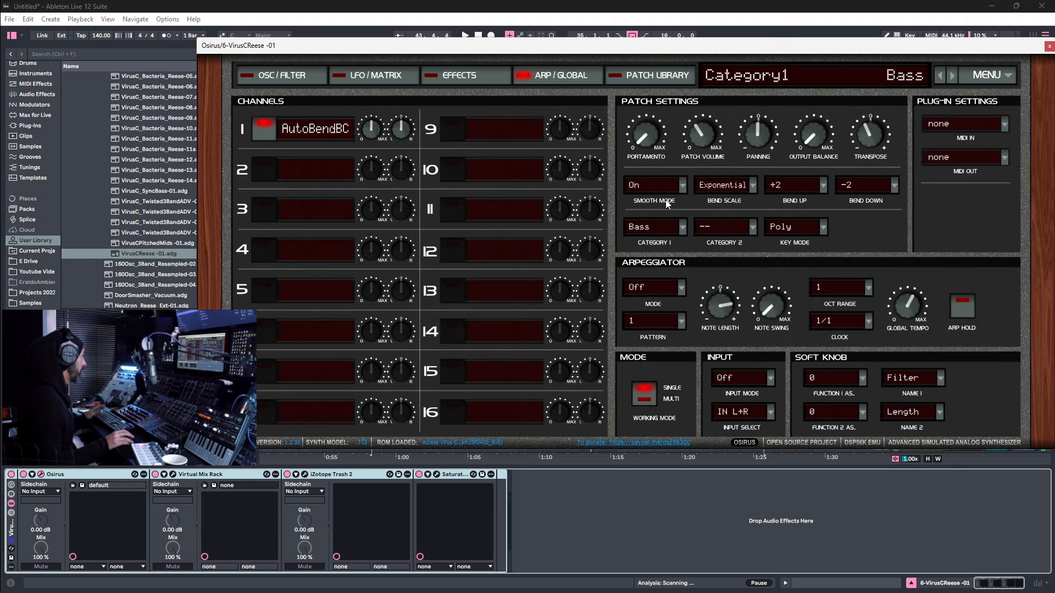
{"action": "left_click", "coordinate": [822, 227]}
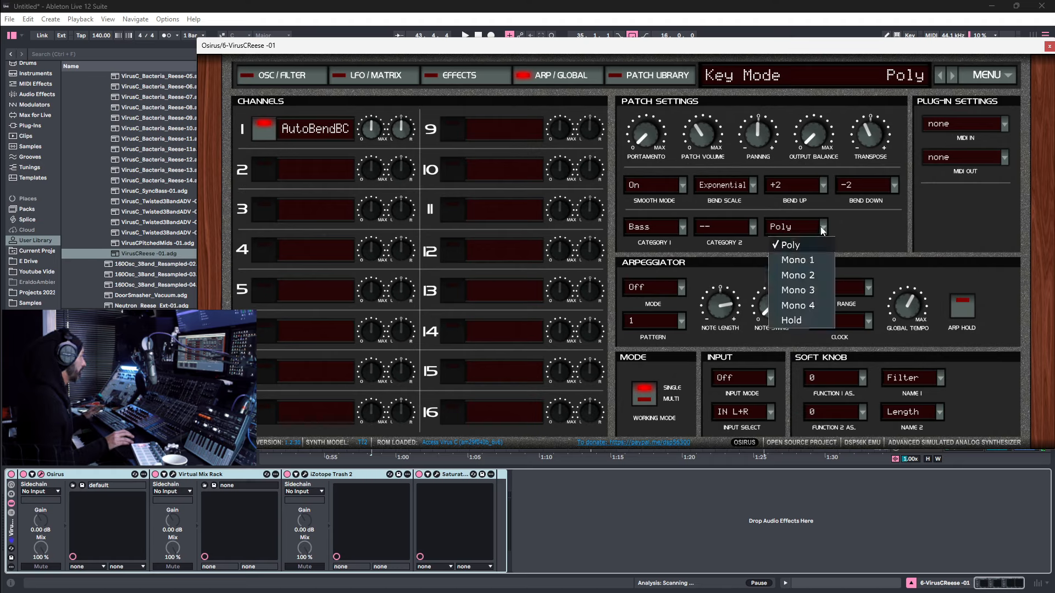
{"action": "left_click", "coordinate": [807, 262]}
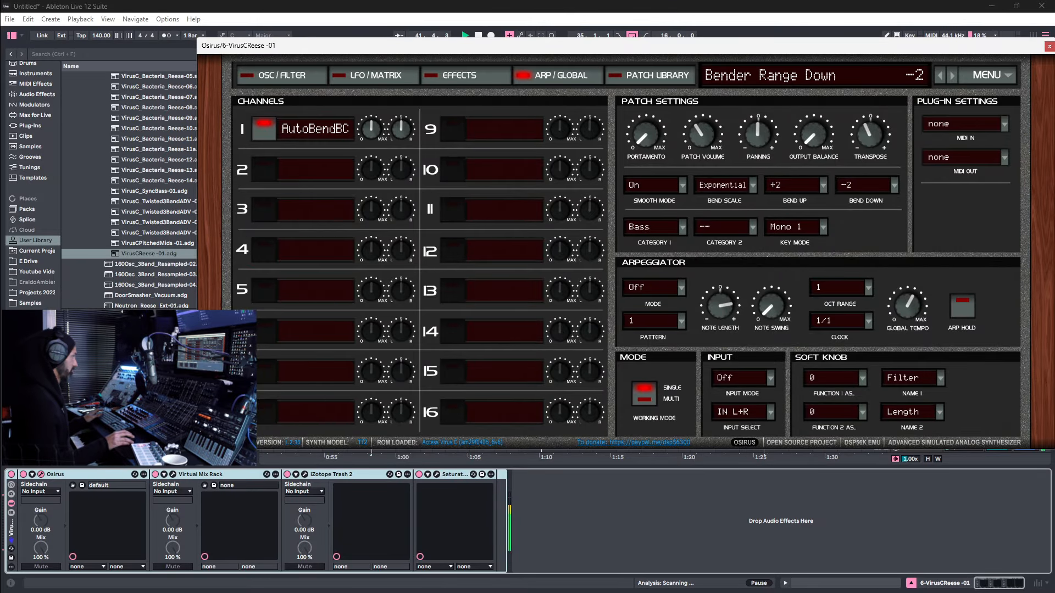
{"action": "left_click", "coordinate": [1049, 47]}
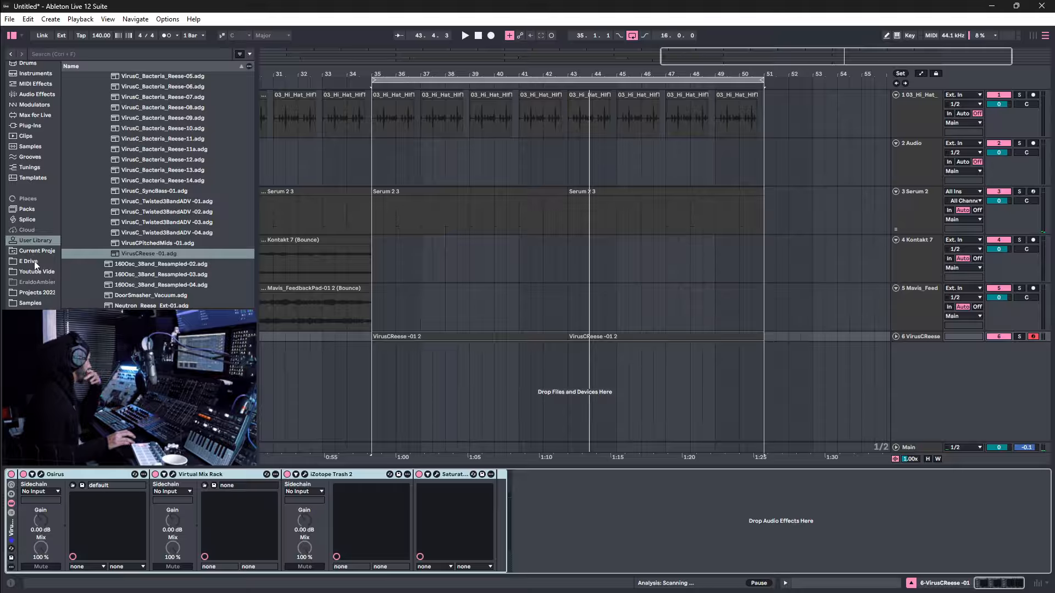
Load the AmDrums -01 kit from the user library's 2025 Drums folder onto a new MIDI track.
{"action": "scroll", "coordinate": [167, 209], "scroll_direction": "down", "scroll_amount": 3}
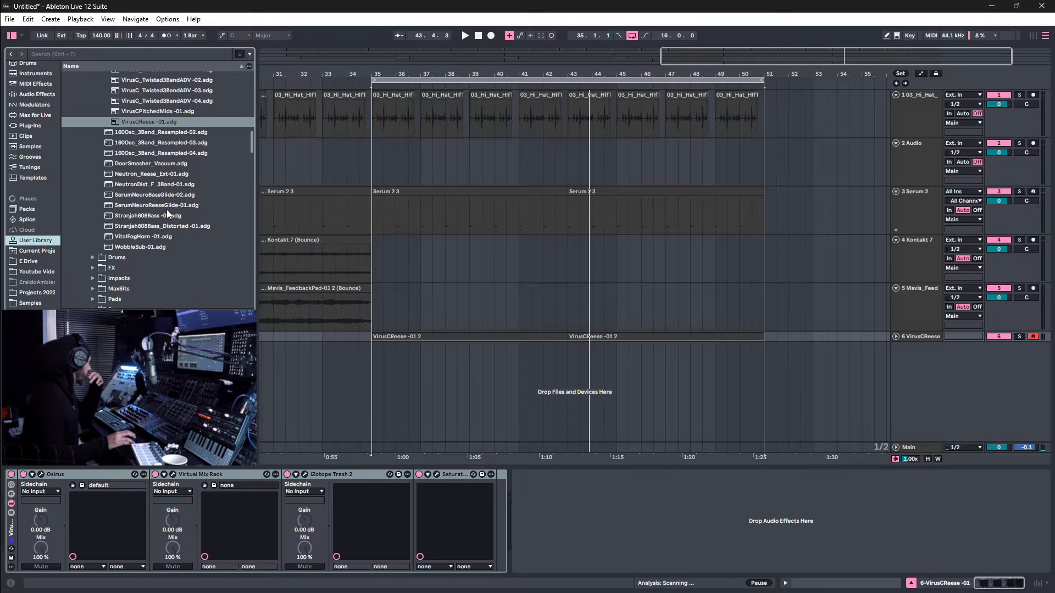
{"action": "scroll", "coordinate": [162, 210], "scroll_direction": "down", "scroll_amount": 10}
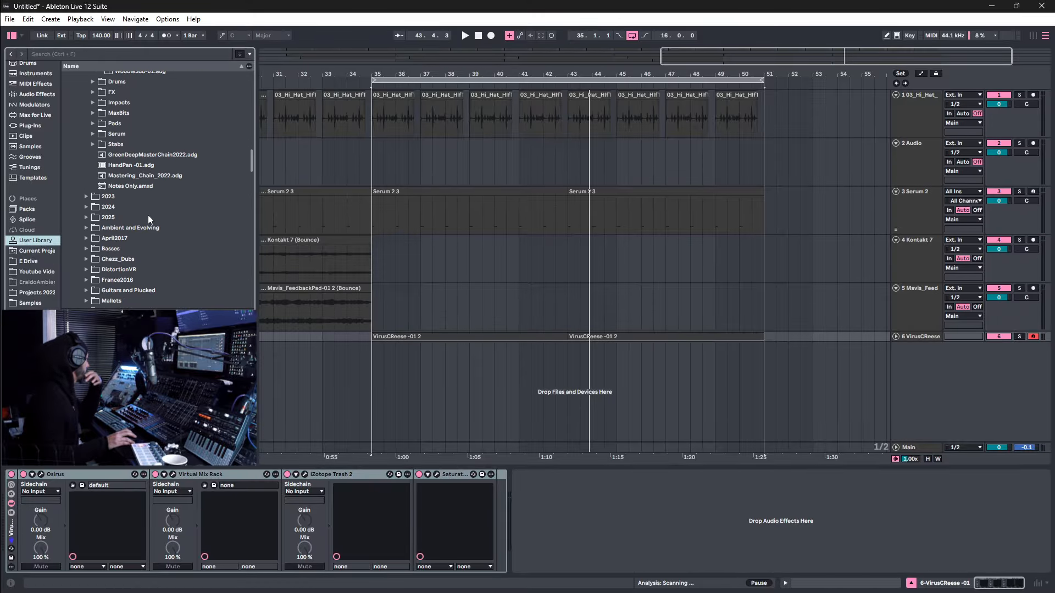
{"action": "left_click", "coordinate": [87, 162]}
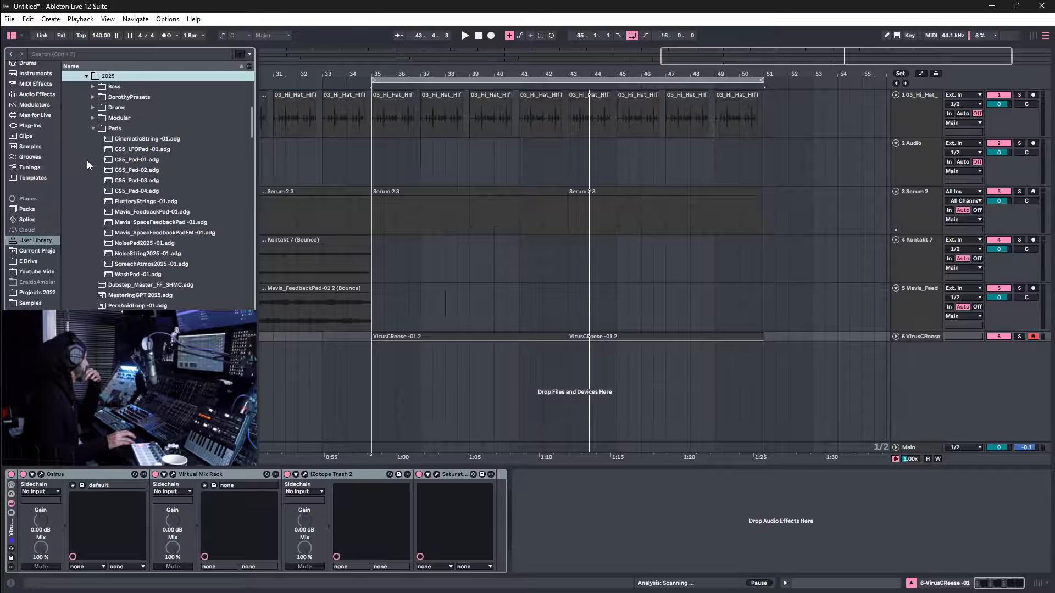
{"action": "left_click", "coordinate": [92, 124]}
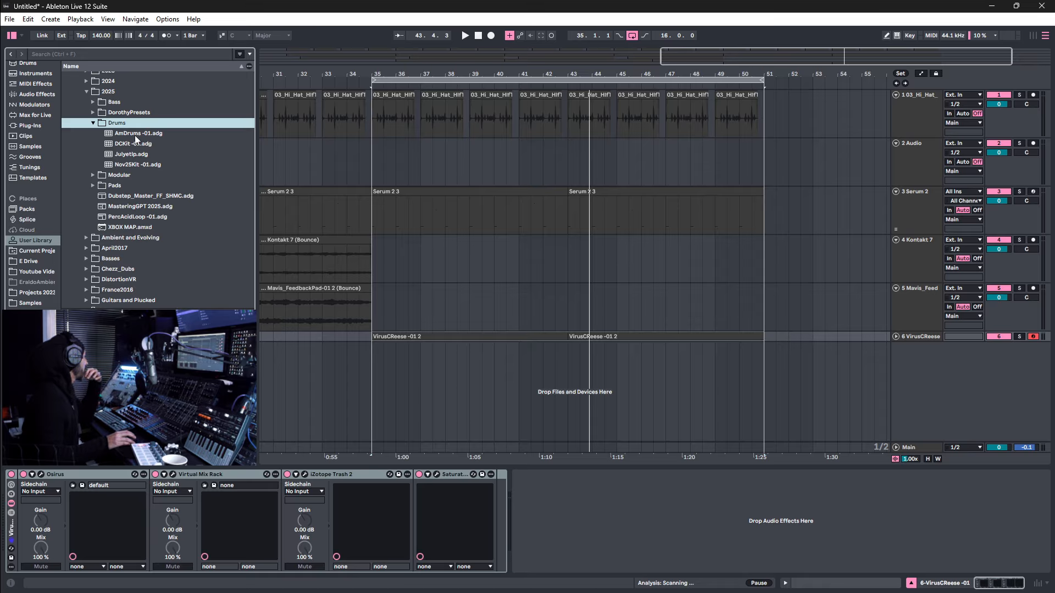
{"action": "left_click", "coordinate": [131, 135]}
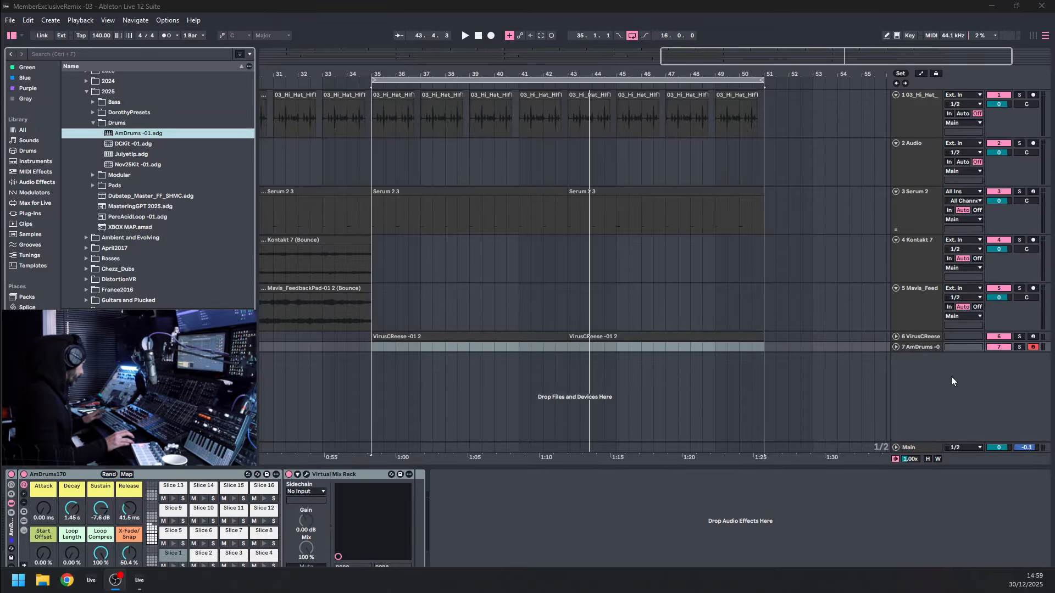
Play the arrangement from bar 35 to hear the section that needs drums.
{"action": "left_click", "coordinate": [370, 348]}
{"action": "key", "text": "space"}
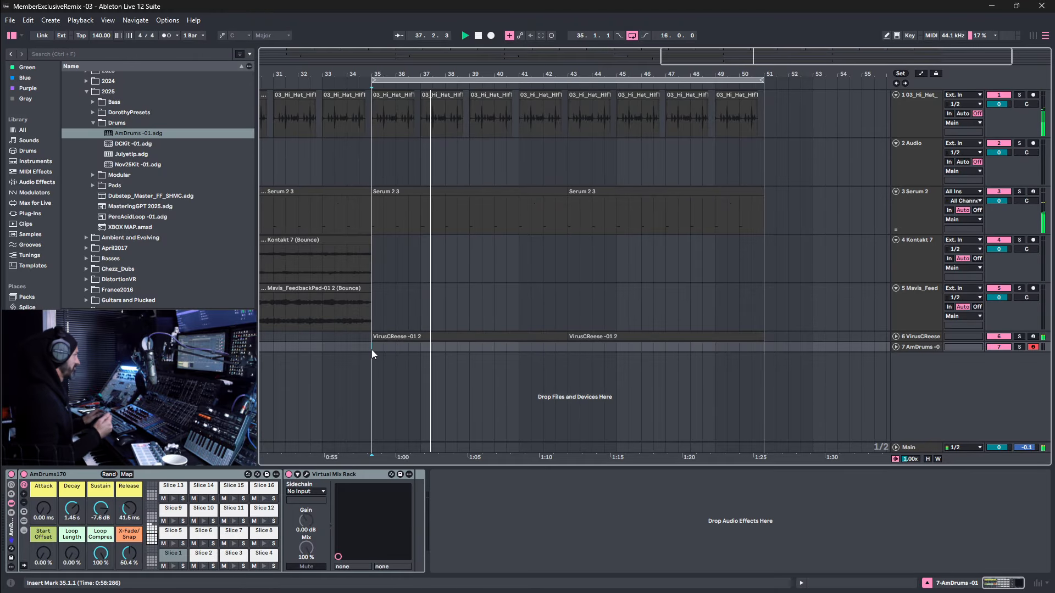
{"action": "key", "text": "space"}
Loop bars 35 to 39 and insert an empty four-bar MIDI clip over that range on the AmDrums track.
{"action": "left_click_drag", "start_coordinate": [376, 348], "coordinate": [518, 350]}
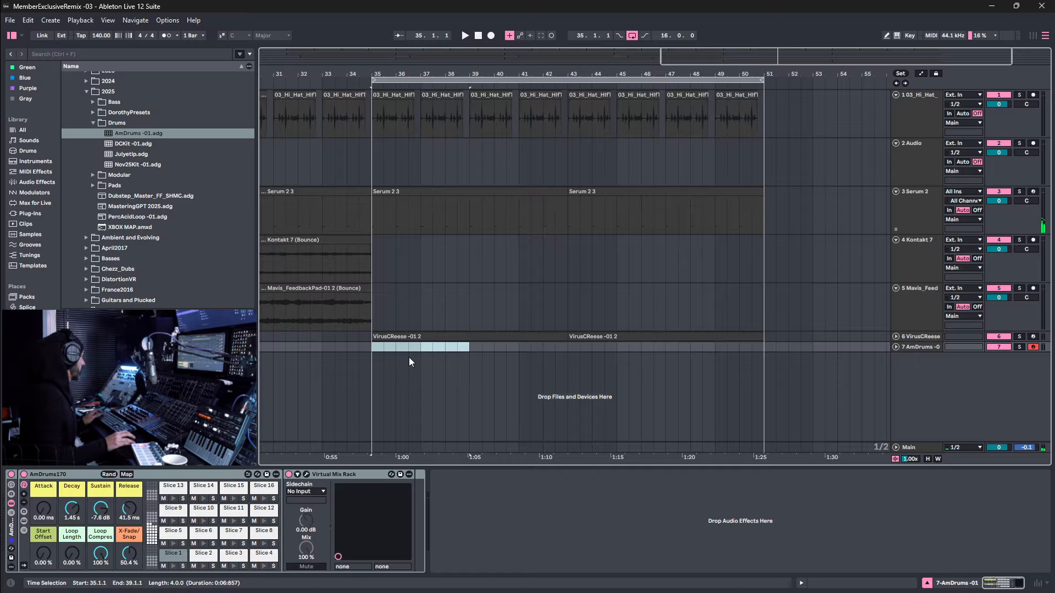
{"action": "right_click", "coordinate": [457, 348]}
{"action": "left_click", "coordinate": [505, 311]}
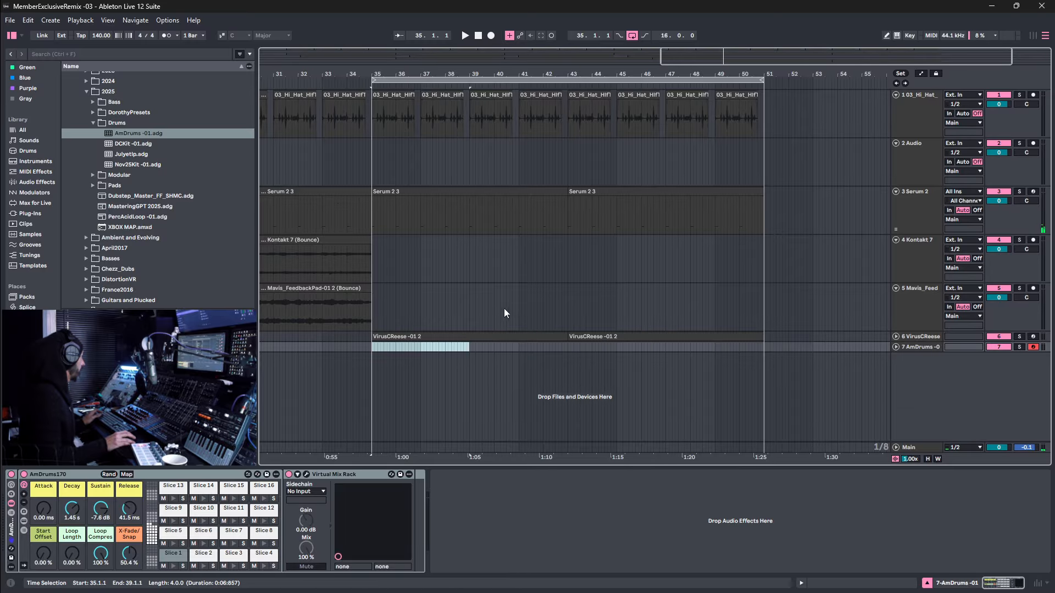
{"action": "key", "text": "ctrl+l"}
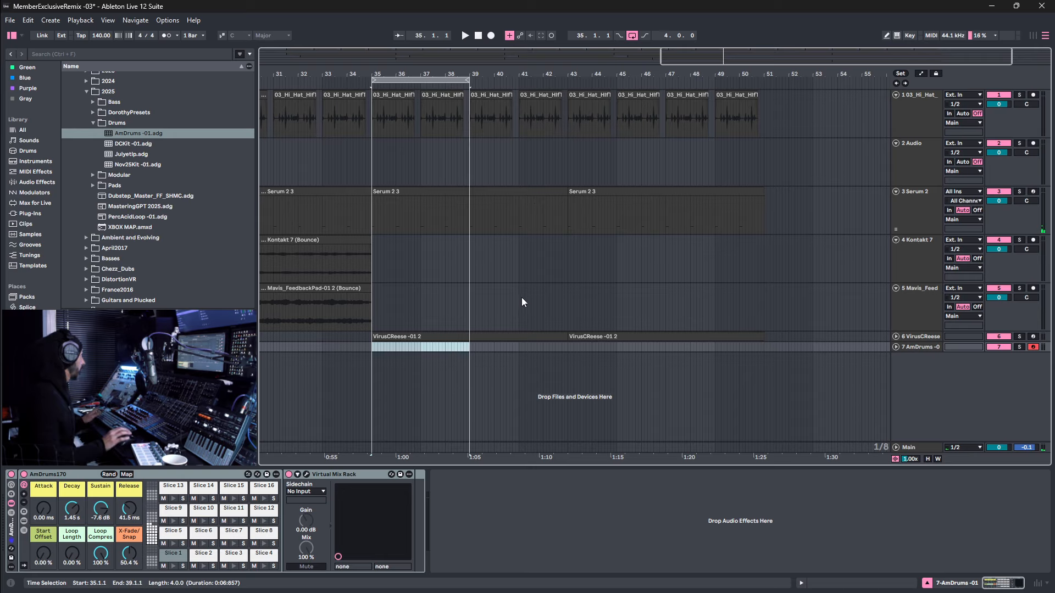
{"action": "right_click", "coordinate": [436, 346]}
{"action": "left_click", "coordinate": [458, 428]}
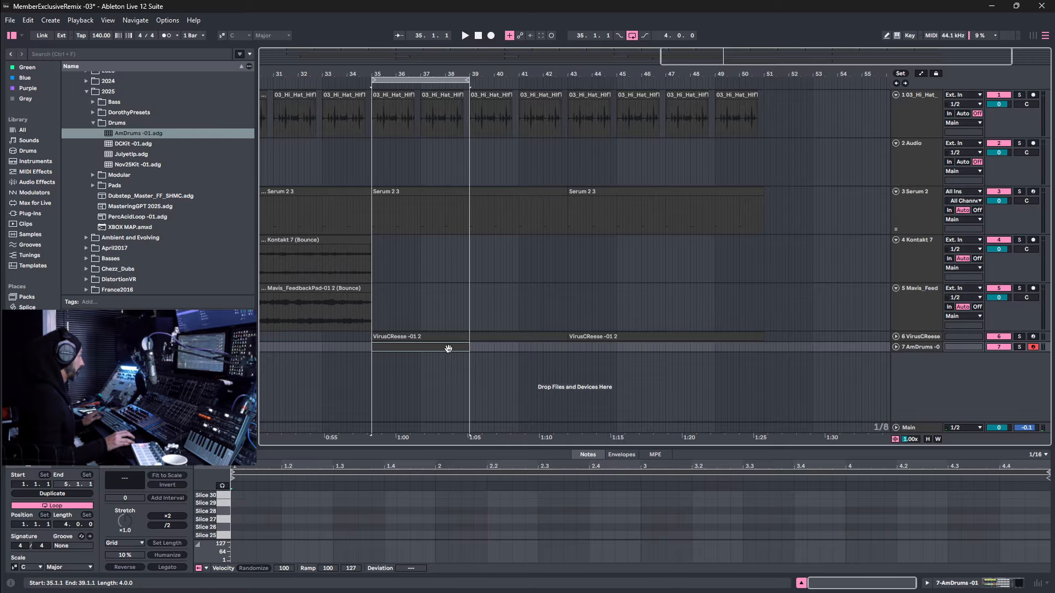
Switch the arrangement to an adaptive grid and open the empty AmDrums clip for note editing.
{"action": "right_click", "coordinate": [482, 350]}
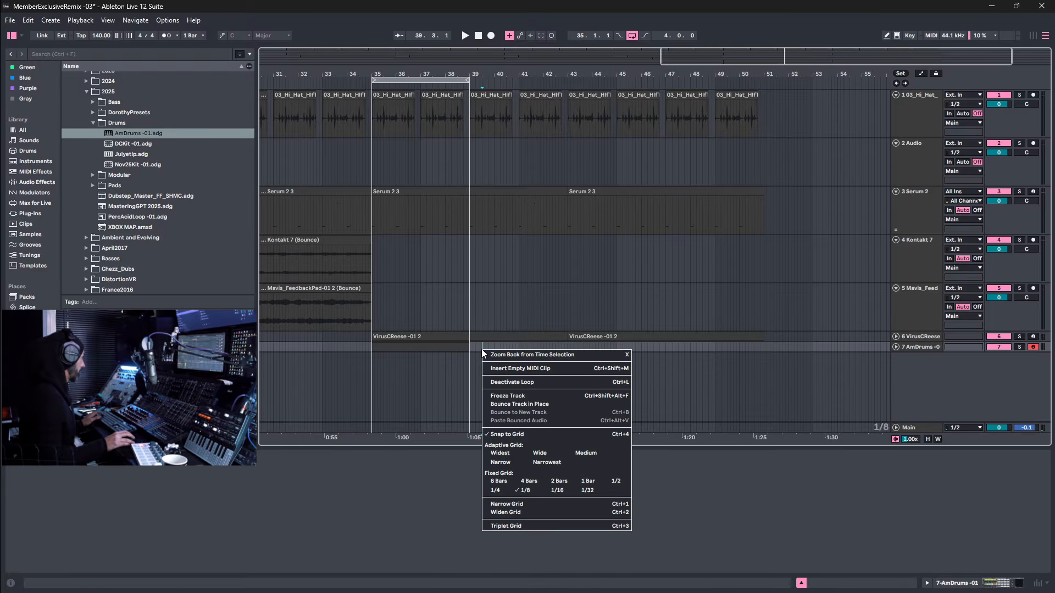
{"action": "left_click", "coordinate": [506, 458]}
{"action": "double_click", "coordinate": [444, 348]}
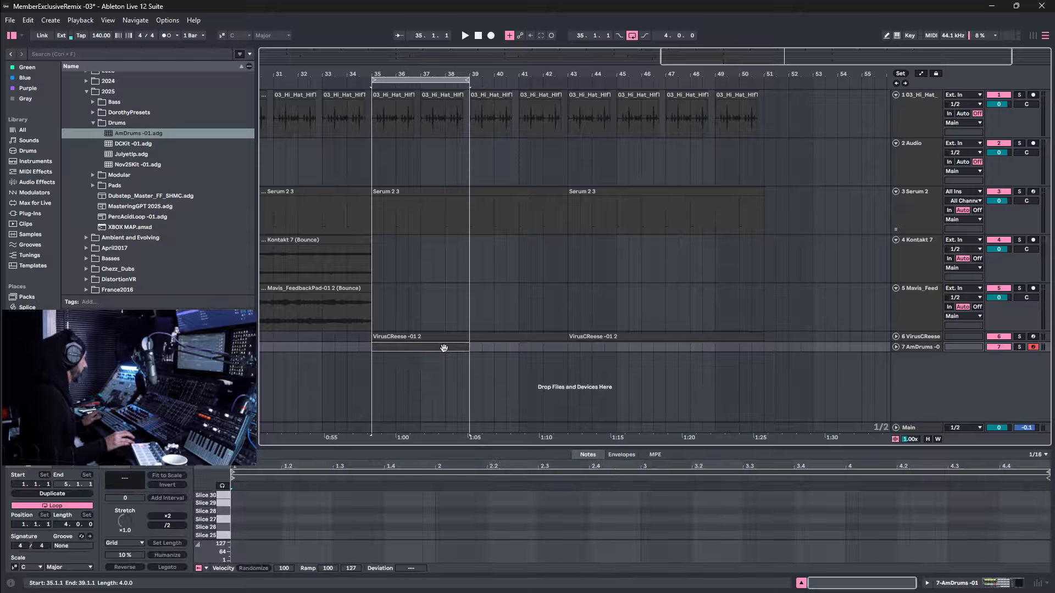
Add a Slice 1 note at 1.1.1, lengthen it to two sixteenths, and play the loop.
{"action": "scroll", "coordinate": [510, 353], "scroll_direction": "up", "scroll_amount": 15}
{"action": "scroll", "coordinate": [497, 353], "scroll_direction": "down", "scroll_amount": 15}
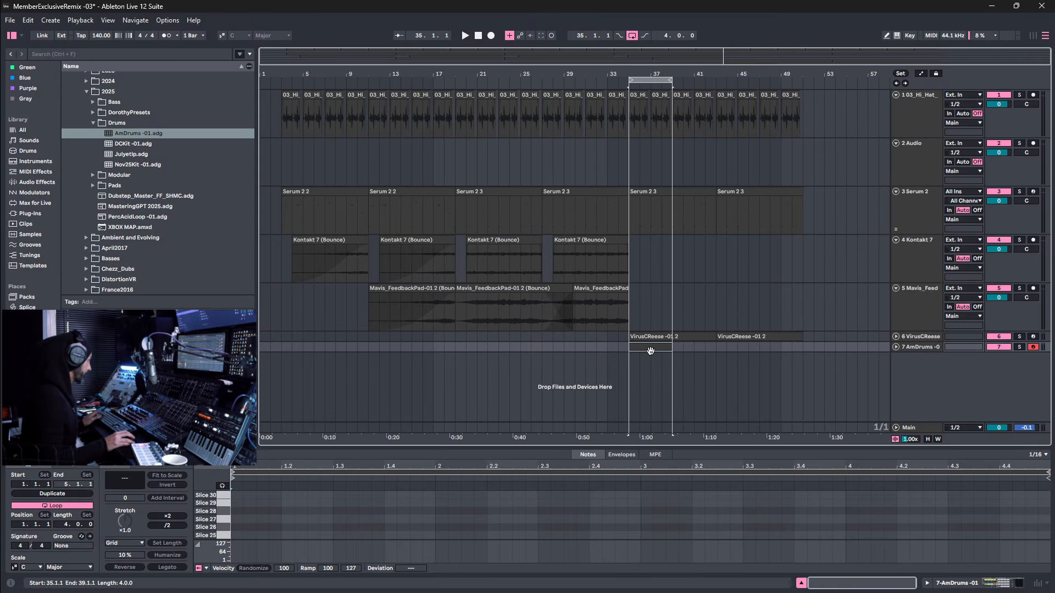
{"action": "scroll", "coordinate": [267, 517], "scroll_direction": "down", "scroll_amount": 3}
{"action": "scroll", "coordinate": [266, 516], "scroll_direction": "down", "scroll_amount": 3}
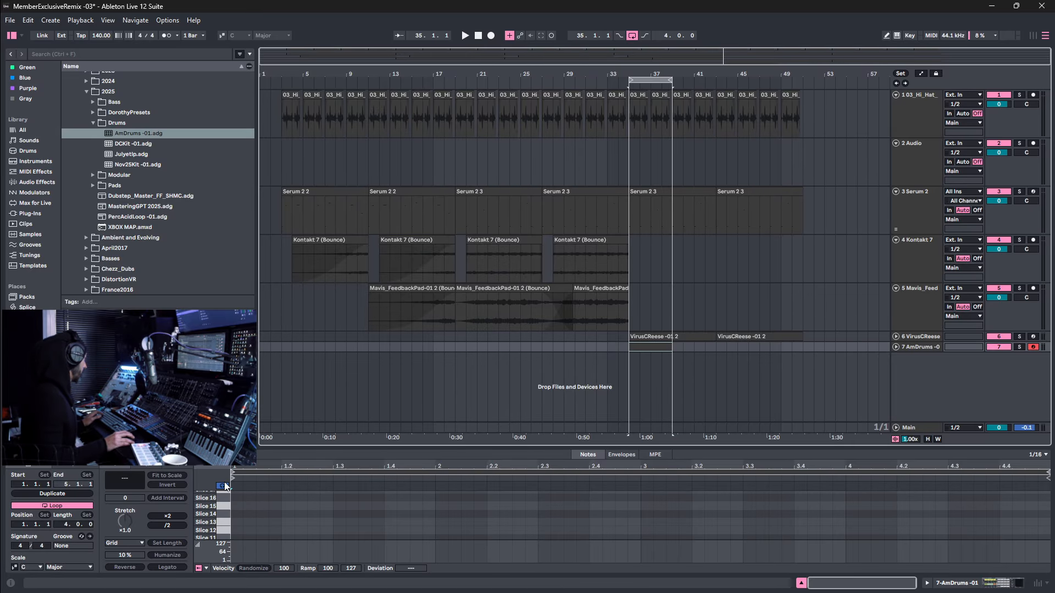
{"action": "scroll", "coordinate": [274, 512], "scroll_direction": "down", "scroll_amount": 3}
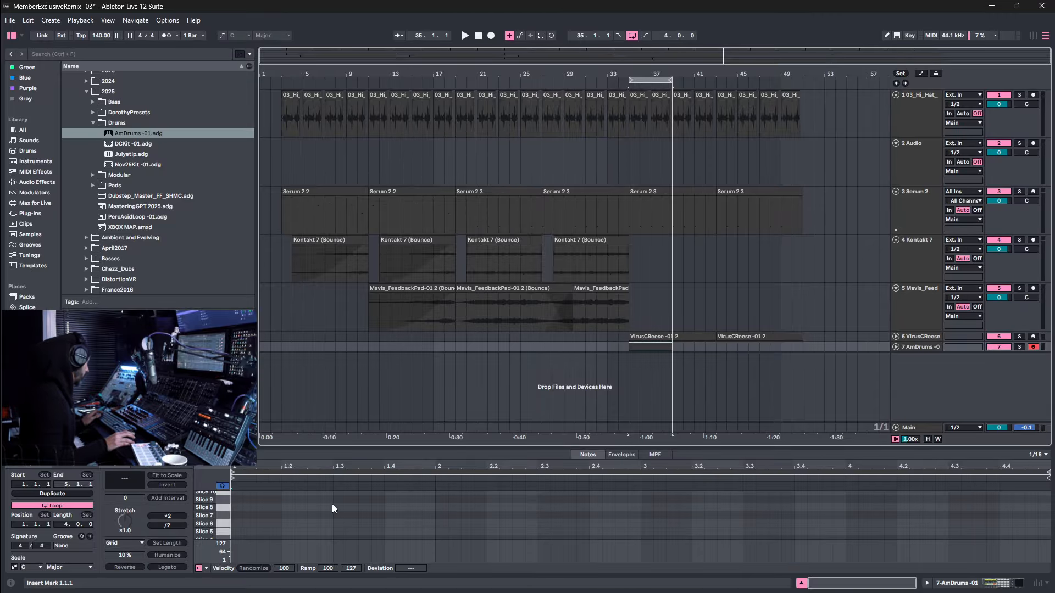
{"action": "scroll", "coordinate": [332, 503], "scroll_direction": "down", "scroll_amount": 2}
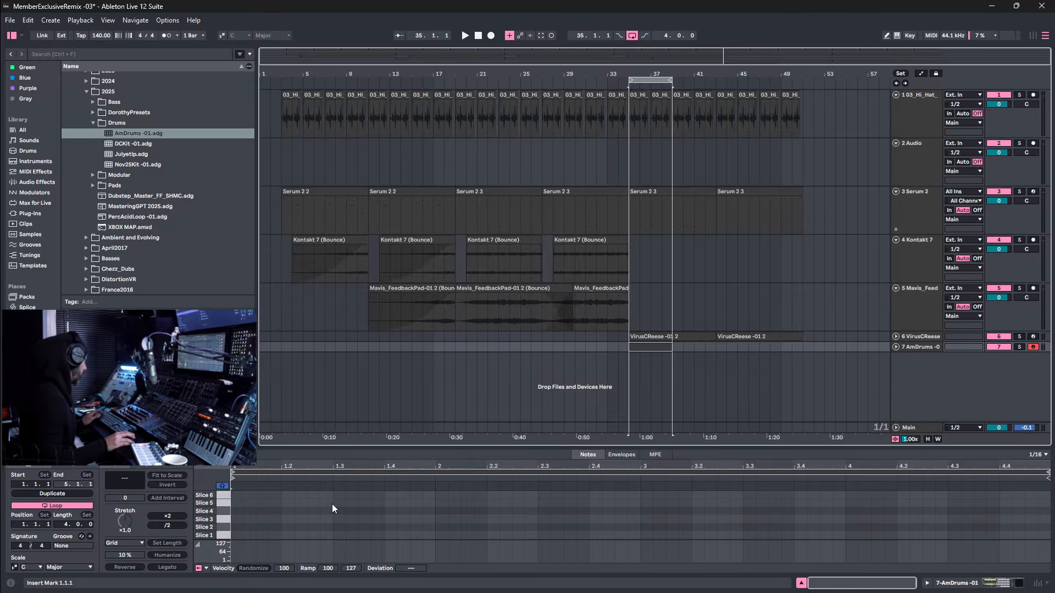
{"action": "double_click", "coordinate": [237, 533]}
{"action": "left_click_drag", "start_coordinate": [243, 534], "coordinate": [257, 534]}
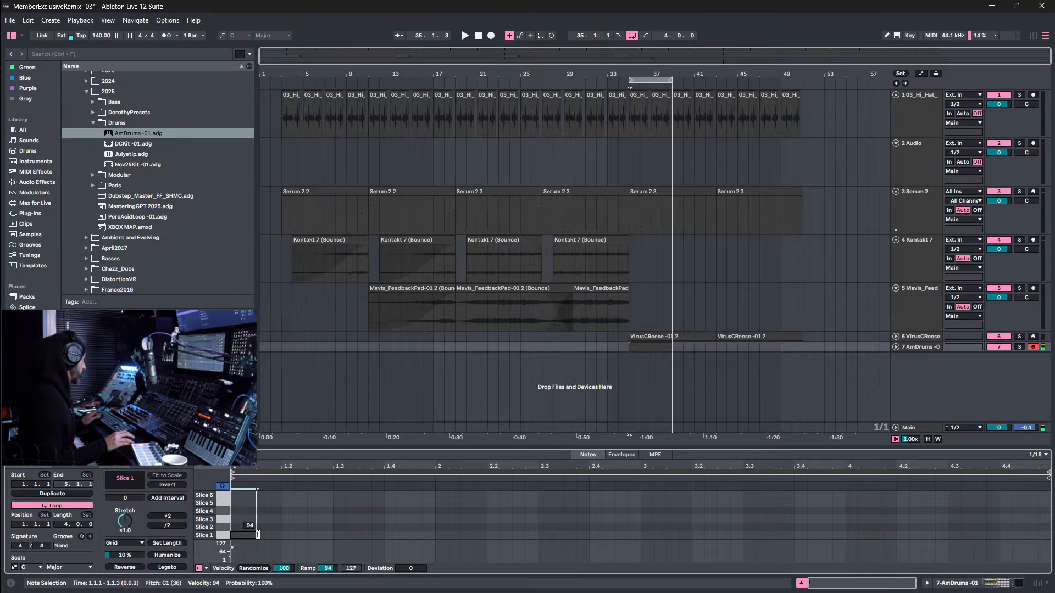
{"action": "key", "text": "space"}
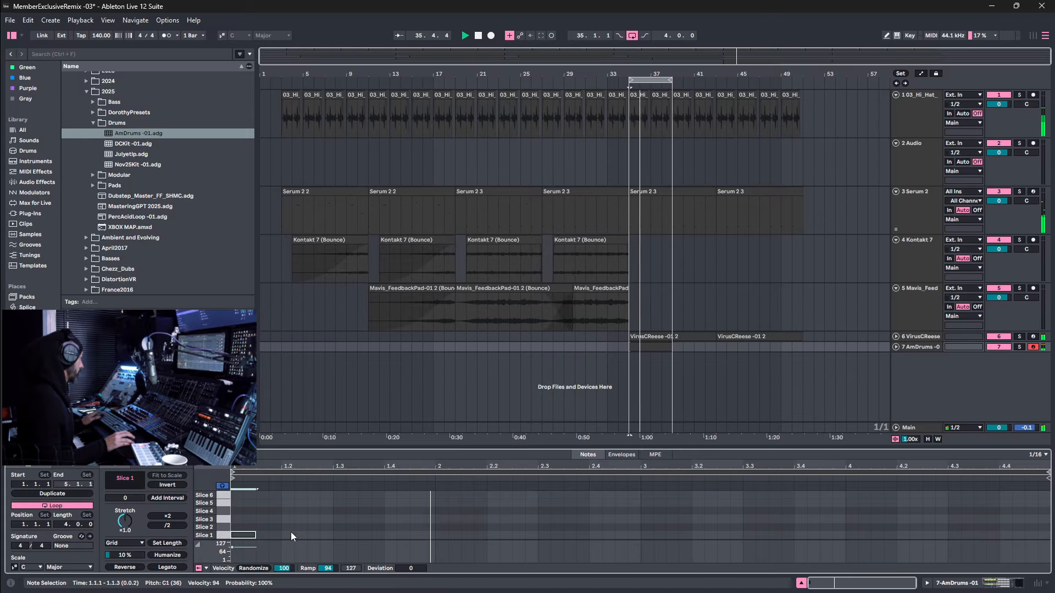
Add a Slice 3 note two sixteenths long at 1.3.1 and audition it in the loop.
{"action": "key", "text": "space"}
{"action": "left_click", "coordinate": [338, 516]}
{"action": "double_click", "coordinate": [338, 516]}
{"action": "key", "text": "space"}
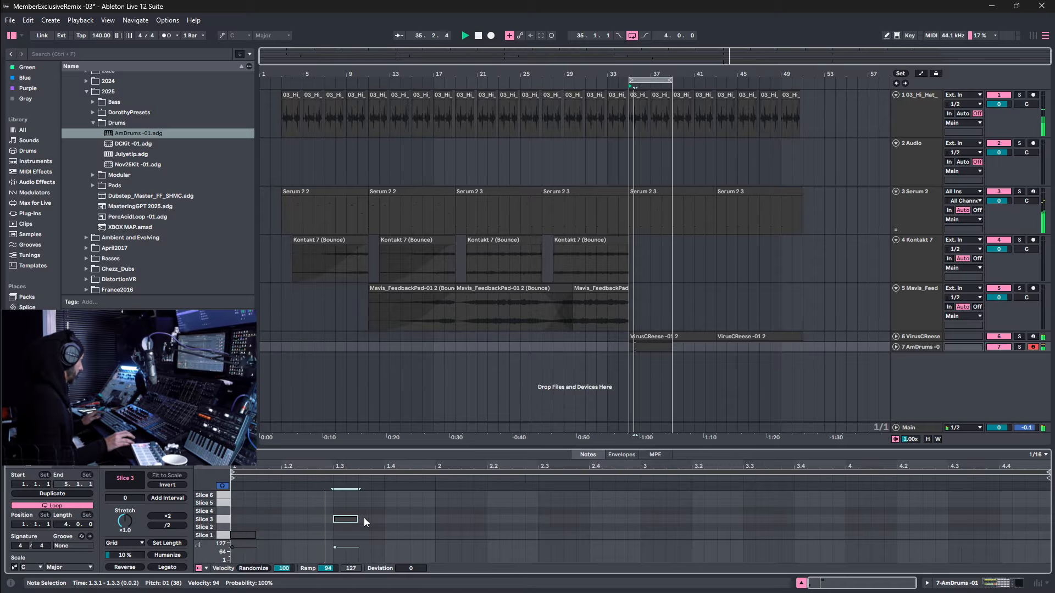
{"action": "key", "text": "space"}
Add a sixteenth note at 1.2.4 and move it to Slice 6.
{"action": "double_click", "coordinate": [325, 535]}
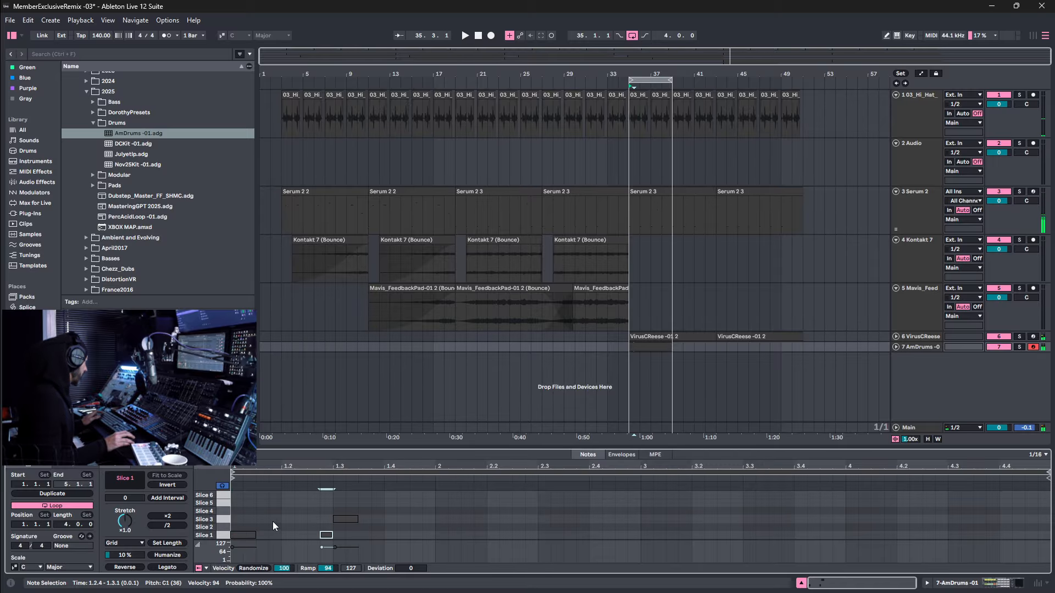
{"action": "key", "text": "Up"}
{"action": "key", "text": "Up"}
{"action": "key", "text": "Up"}
{"action": "key", "text": "Up"}
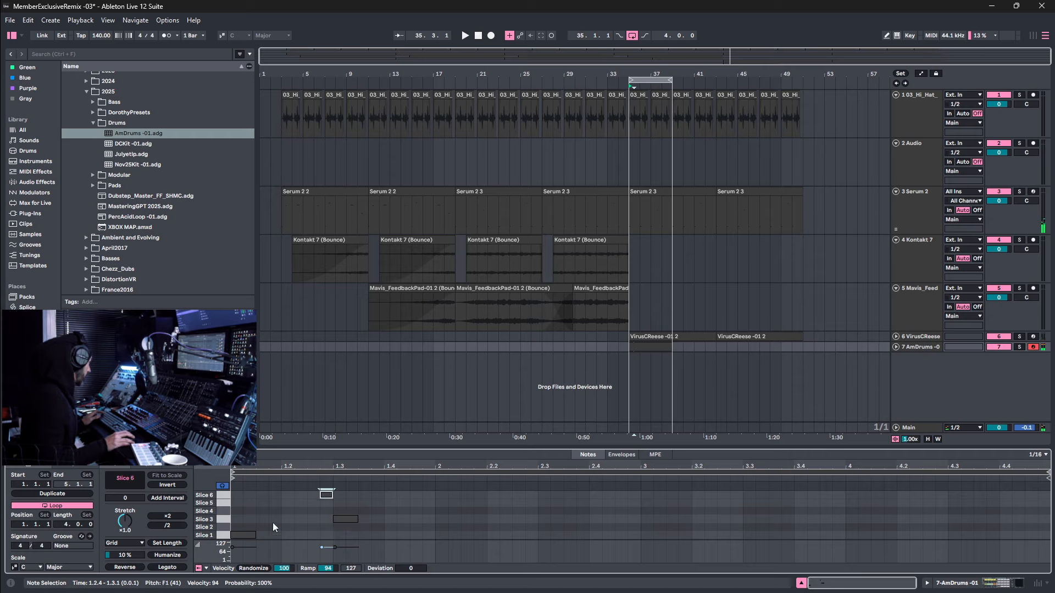
Add sixteenth notes on Slice 4 at 1.2.1 and on Slice 5 at 1.2.2.
{"action": "double_click", "coordinate": [286, 511]}
{"action": "double_click", "coordinate": [300, 511]}
{"action": "key", "text": "Up"}
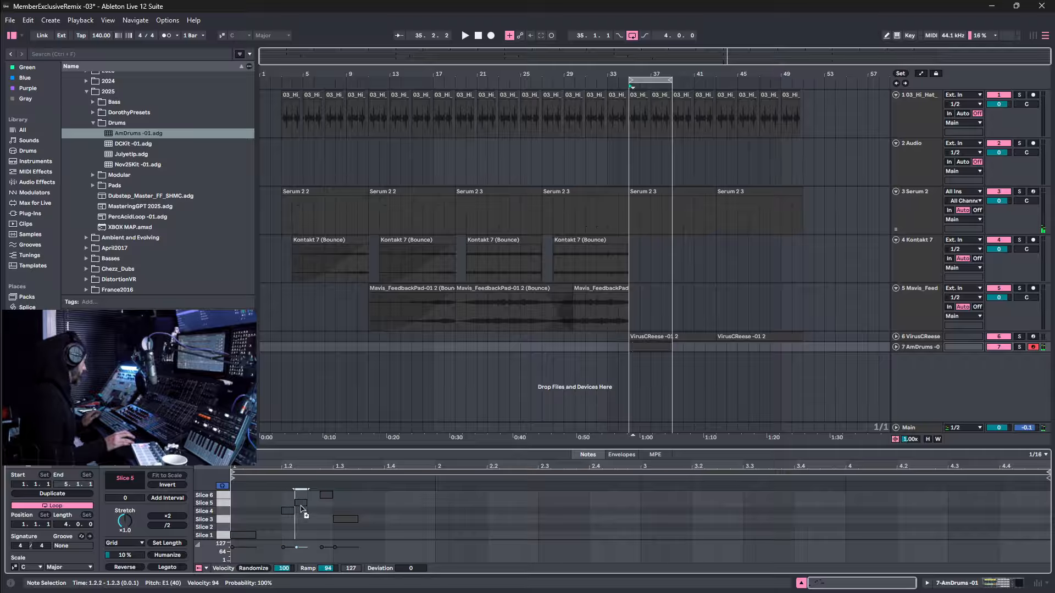
Copy the Slice 5 note to Slice 12 at 1.2.3, delete the original at 1.2.2, and play the loop.
{"action": "left_click_drag", "start_coordinate": [301, 503], "coordinate": [316, 497]}
{"action": "key", "text": "space"}
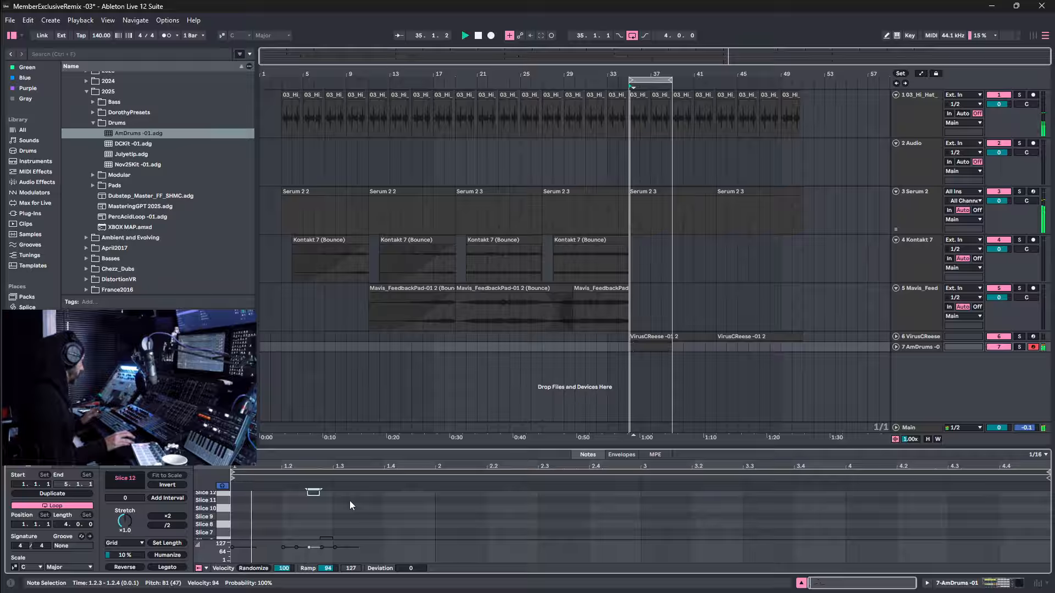
{"action": "key", "text": "space"}
{"action": "left_click", "coordinate": [319, 512]}
{"action": "scroll", "coordinate": [300, 525], "scroll_direction": "down", "scroll_amount": 3}
{"action": "double_click", "coordinate": [302, 525]}
{"action": "key", "text": "space"}
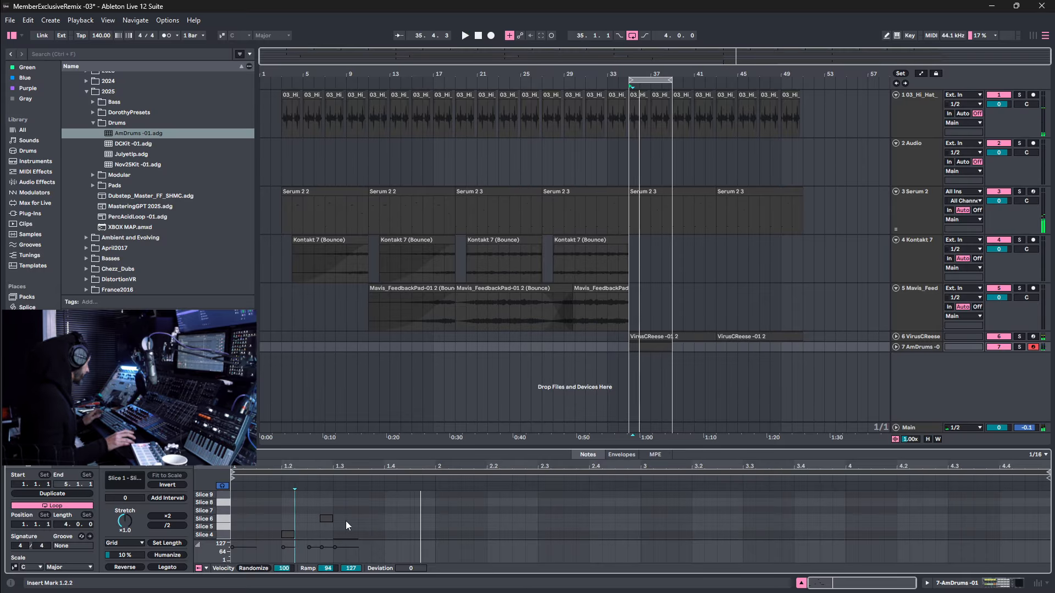
Copy the opening Slice 1 note to 1.3.3 and 1.4.3, auditioning the pattern between copies.
{"action": "scroll", "coordinate": [345, 521], "scroll_direction": "down", "scroll_amount": 3}
{"action": "left_click_drag", "start_coordinate": [246, 536], "coordinate": [373, 543]}
{"action": "key", "text": "space"}
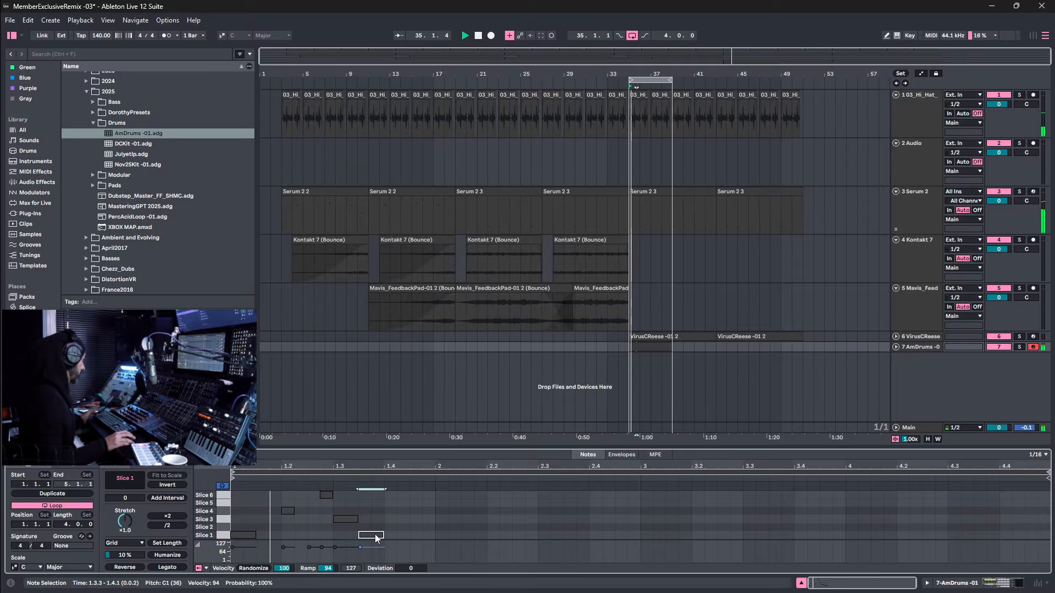
{"action": "key", "text": "space"}
{"action": "left_click_drag", "start_coordinate": [372, 537], "coordinate": [426, 538]}
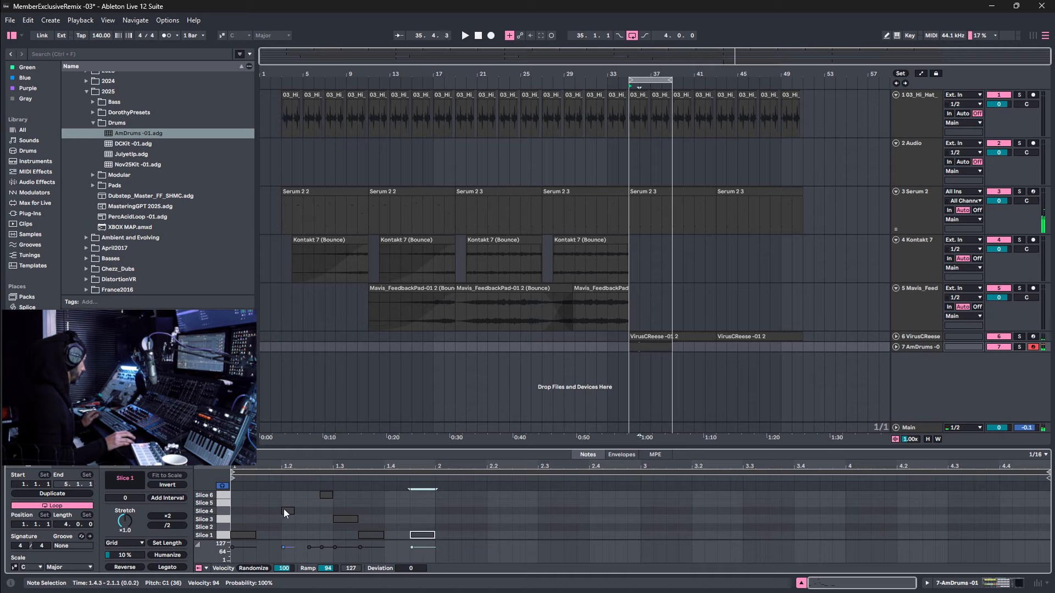
Copy the Slice 4 sixteenth note to Slice 2 at 1.4.1 and play the loop.
{"action": "left_click_drag", "start_coordinate": [292, 513], "coordinate": [389, 528]}
{"action": "key", "text": "space"}
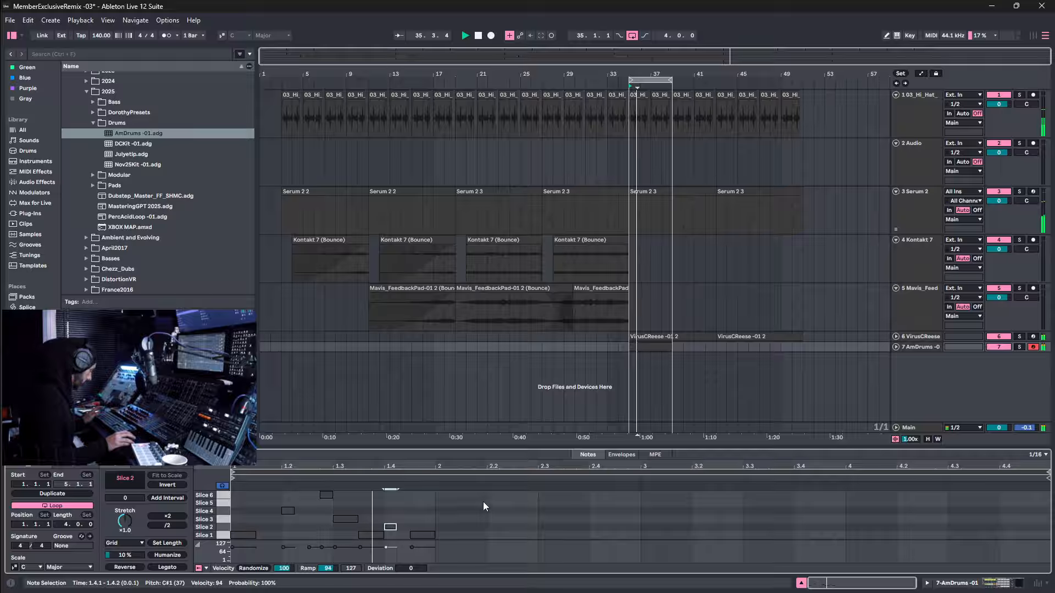
{"action": "left_click", "coordinate": [445, 517]}
Copy the Slice 2 note to 1.4.2, place the copy on Slice 5, and audition the pattern.
{"action": "left_click_drag", "start_coordinate": [393, 526], "coordinate": [405, 501]}
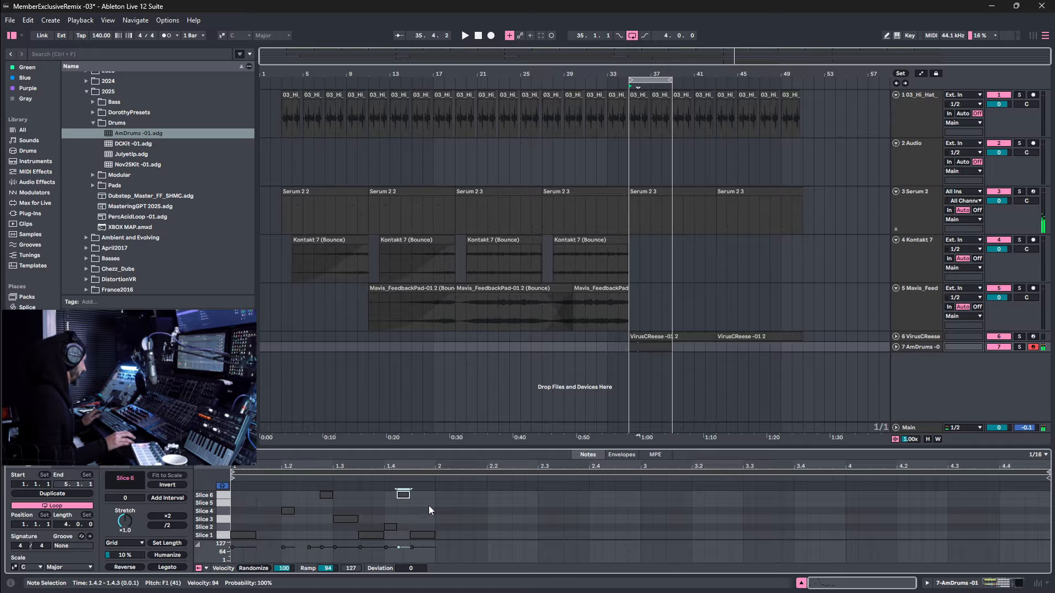
{"action": "key", "text": "Up"}
{"action": "key", "text": "Down"}
{"action": "key", "text": "Down"}
{"action": "key", "text": "Down"}
{"action": "key", "text": "Up"}
{"action": "key", "text": "space"}
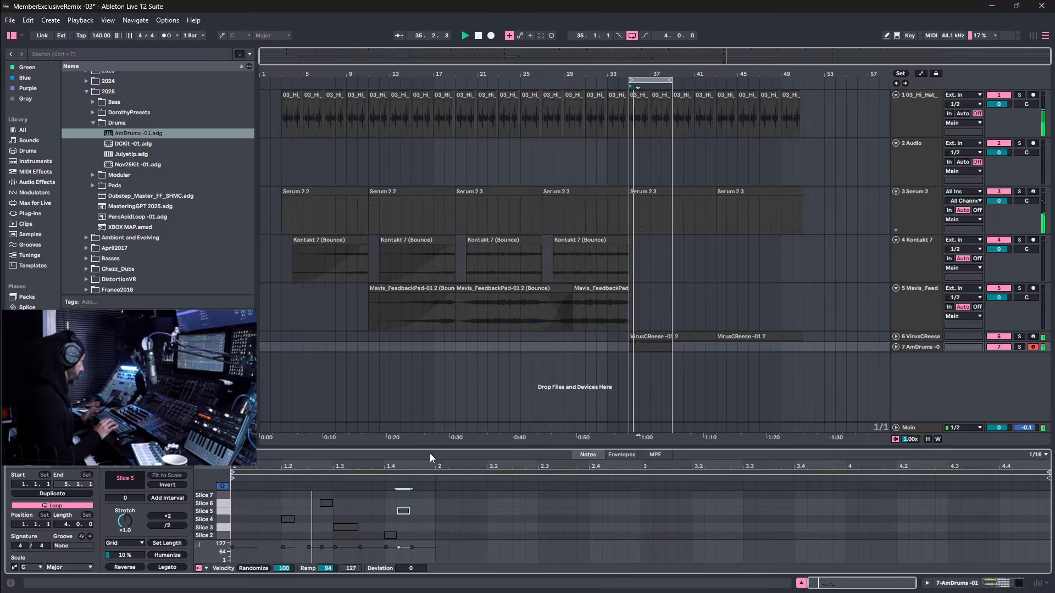
{"action": "key", "text": "space"}
Duplicate the Slice 1 note at 1.4.3 to 2.1.1 and raise the duplicate to Slice 4.
{"action": "scroll", "coordinate": [422, 528], "scroll_direction": "down", "scroll_amount": 1}
{"action": "left_click", "coordinate": [422, 535]}
{"action": "key", "text": "ctrl+d"}
{"action": "key", "text": "Up"}
{"action": "key", "text": "Up"}
{"action": "key", "text": "Up"}
Duplicate the Slice 4 note into Slice 1 notes at 2.1.2 and 2.2.1, and play the loop.
{"action": "key", "text": "ctrl+d"}
{"action": "key", "text": "Down"}
{"action": "key", "text": "Down"}
{"action": "key", "text": "Down"}
{"action": "left_click_drag", "start_coordinate": [472, 535], "coordinate": [504, 542]}
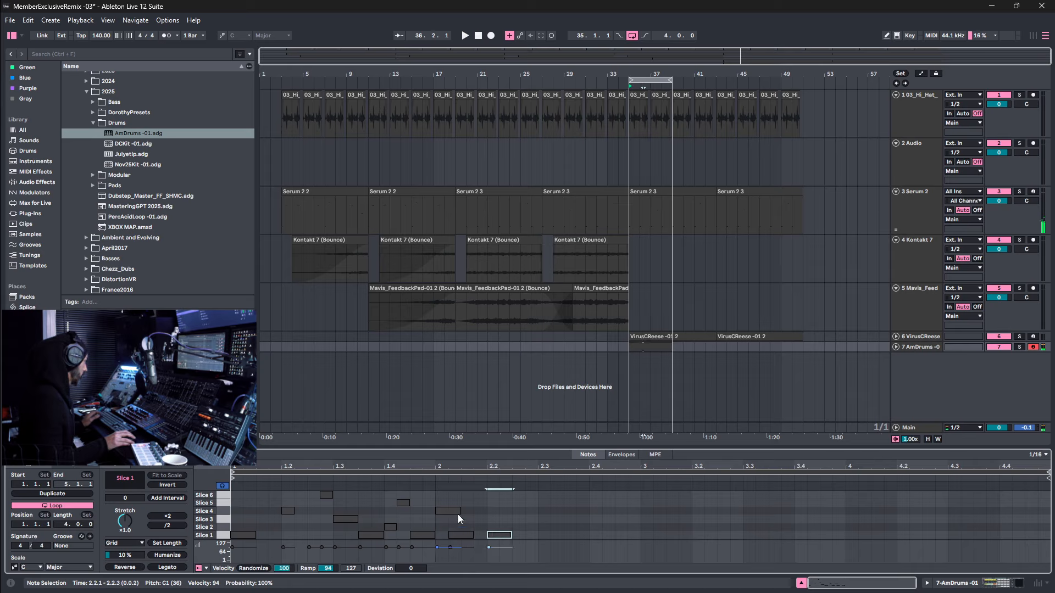
{"action": "key", "text": "space"}
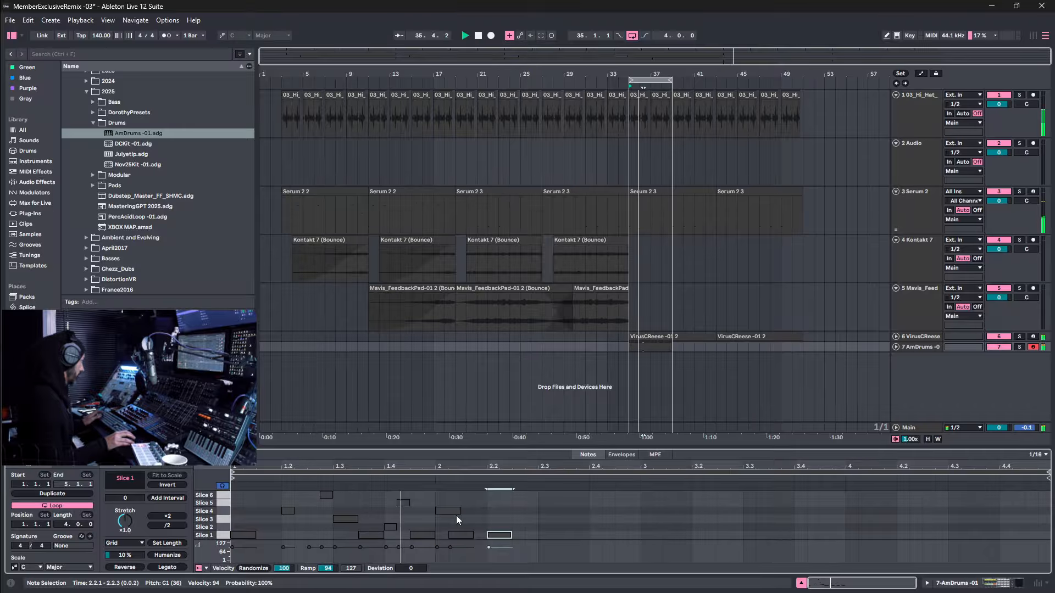
Add copied notes on Slice 4 at 2.2.3, Slice 1 at 2.2.4 and Slice 3 at 2.3.1, and audition them.
{"action": "left_click_drag", "start_coordinate": [505, 541], "coordinate": [554, 510]}
{"action": "key", "text": "space"}
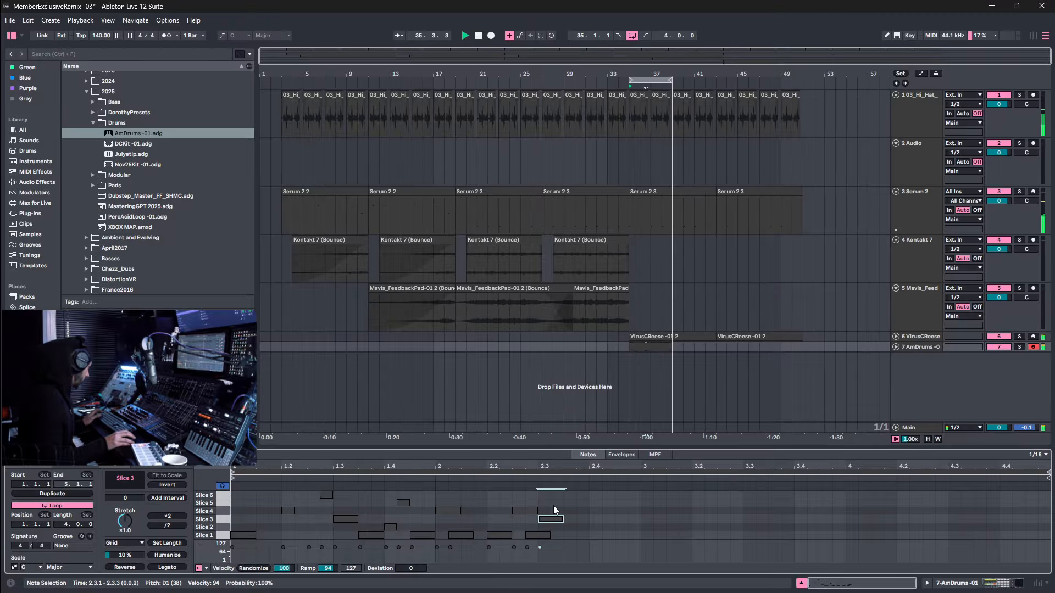
{"action": "key", "text": "space"}
{"action": "left_click", "coordinate": [595, 510]}
Place Slice 1 notes at 2.4.1 and 2.4.3, and add a Slice 4 sixteenth note at 2.3.3.
{"action": "left_click_drag", "start_coordinate": [540, 537], "coordinate": [637, 536]}
{"action": "key", "text": "space"}
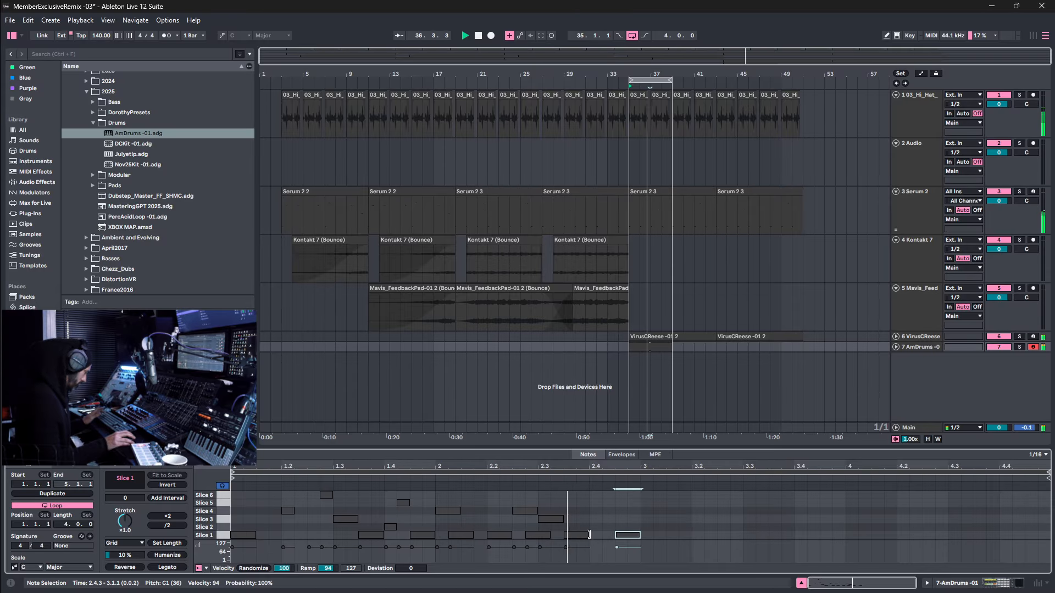
{"action": "key", "text": "space"}
{"action": "left_click_drag", "start_coordinate": [581, 536], "coordinate": [605, 533]}
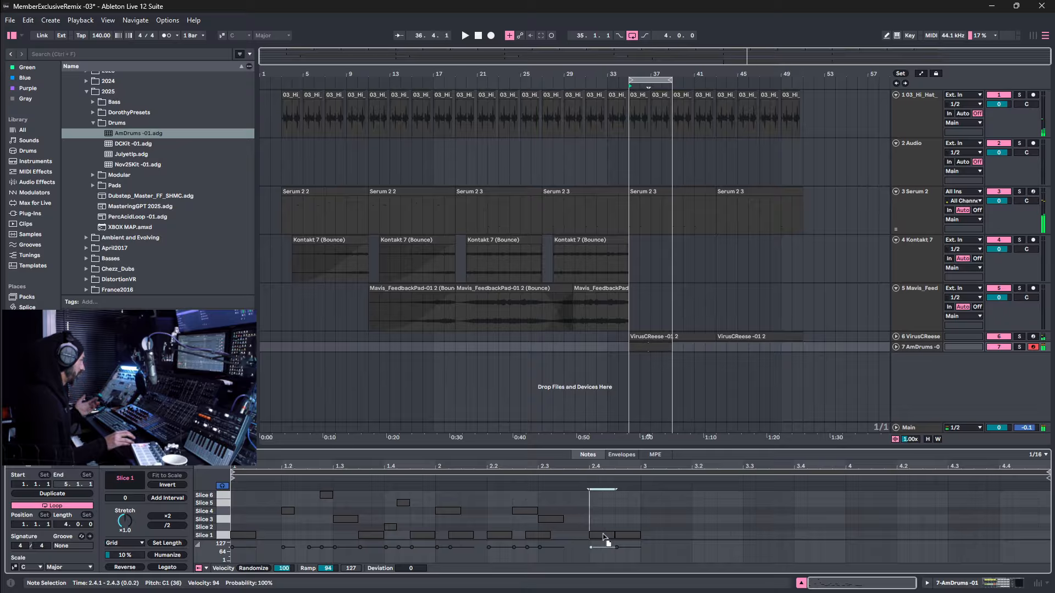
{"action": "double_click", "coordinate": [570, 511]}
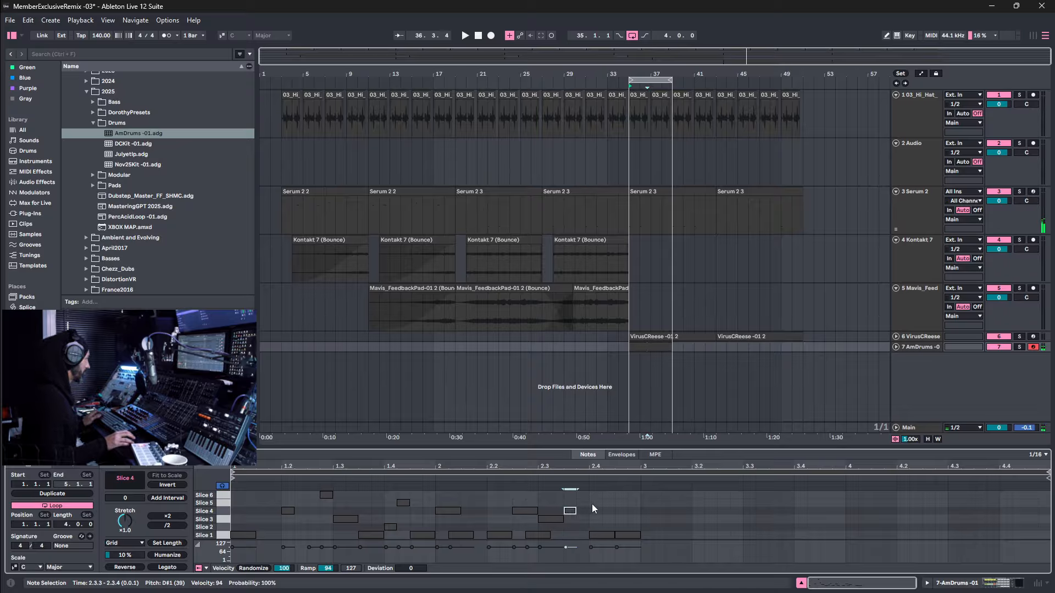
Add a copy of the Slice 4 sixteenth note on Slice 5 at 2.3.4 and play the loop.
{"action": "key", "text": "Up"}
{"action": "key", "text": "Right"}
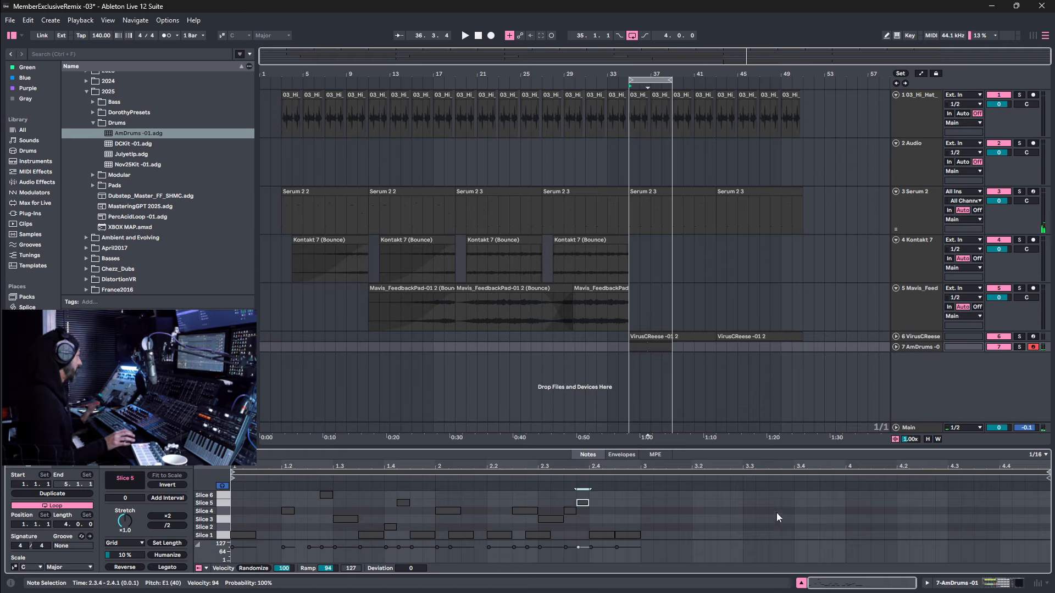
{"action": "key", "text": "space"}
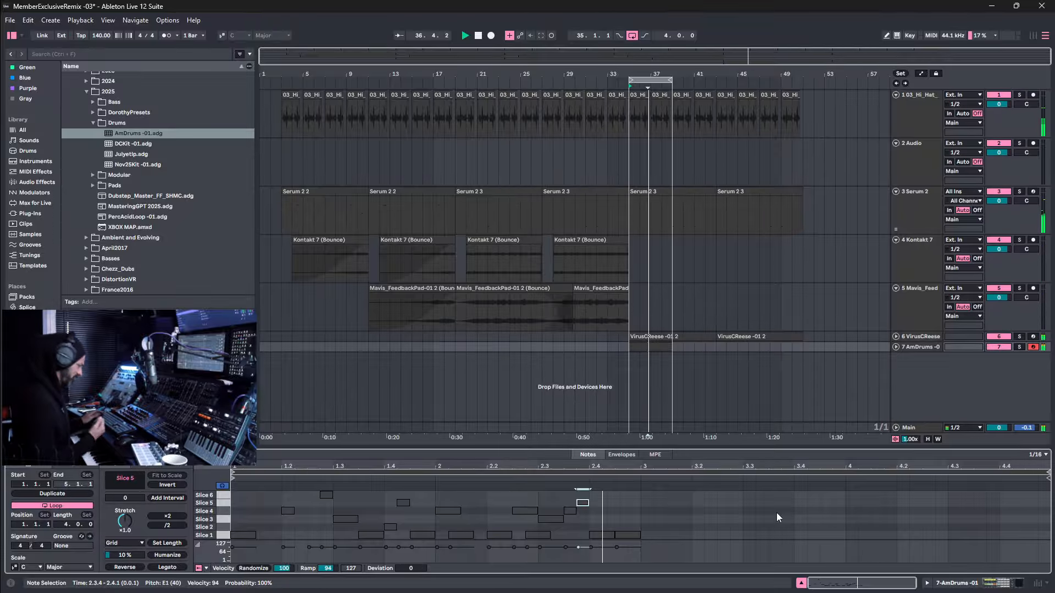
{"action": "key", "text": "space"}
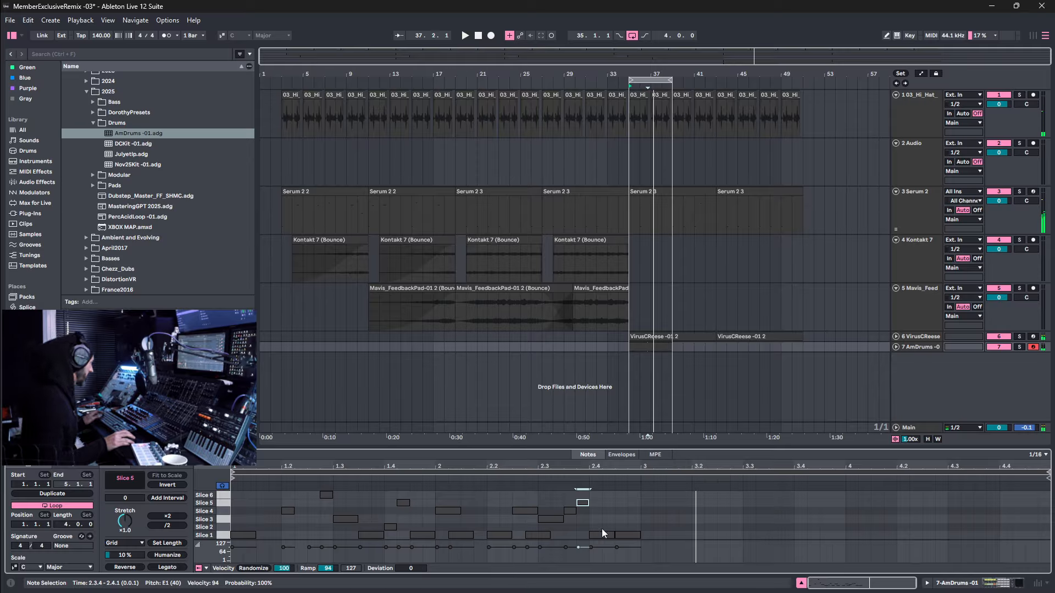
Move the Slice 1 note on beat 2.4 back to 2.3.4 and the nearby Slice 5 note to 2.4.1, and audition them.
{"action": "mouse_move", "coordinate": [623, 534]}
{"action": "left_mouse_down"}
{"action": "mouse_move", "coordinate": [630, 538]}
{"action": "mouse_move", "coordinate": [620, 537]}
{"action": "left_mouse_up"}
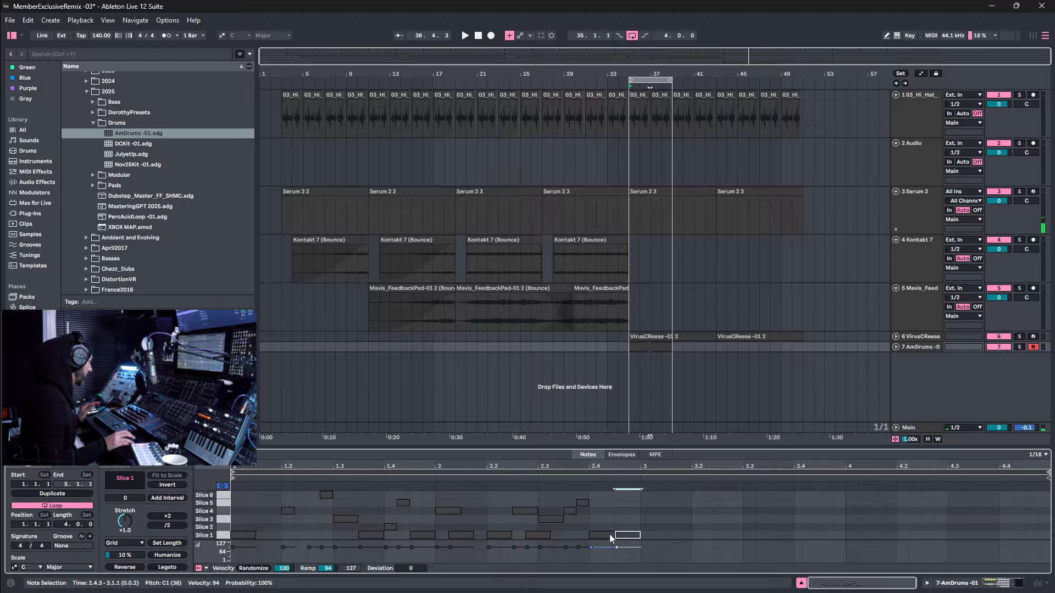
{"action": "left_click", "coordinate": [609, 533]}
{"action": "key", "text": "space"}
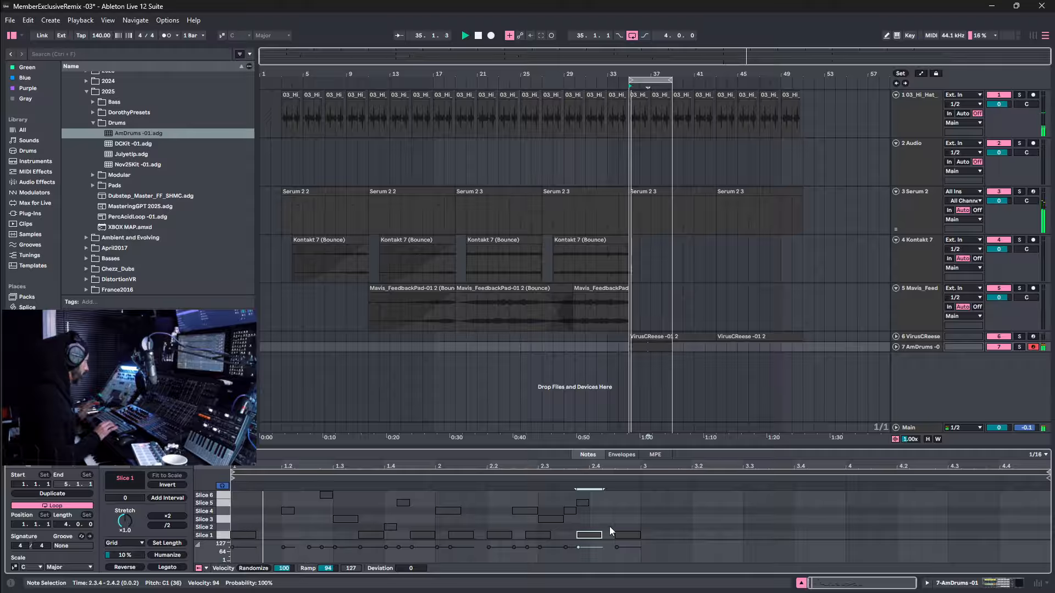
{"action": "left_click_drag", "start_coordinate": [608, 527], "coordinate": [604, 526]}
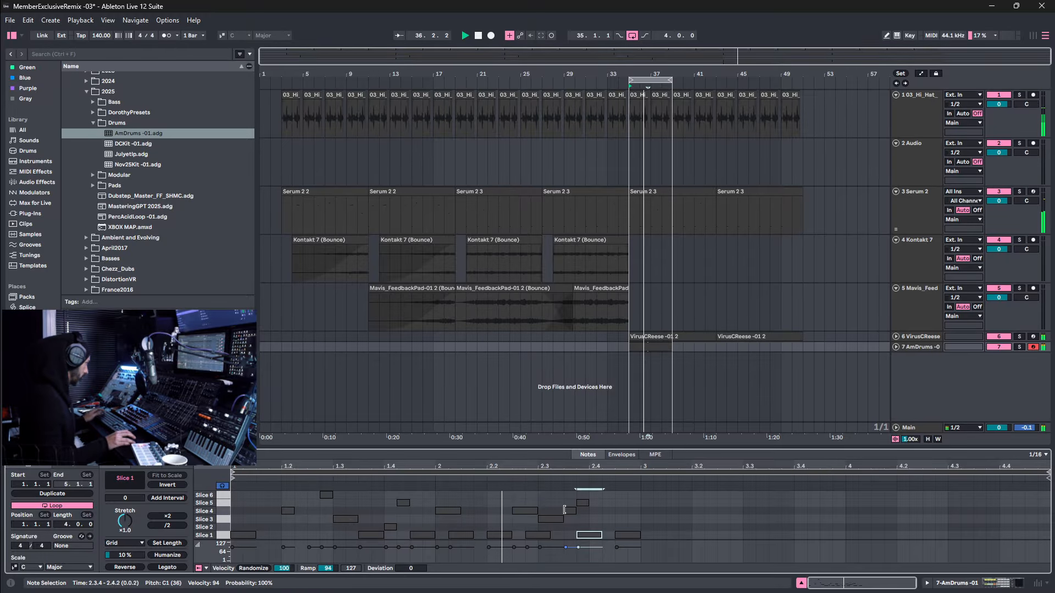
{"action": "left_click", "coordinate": [583, 503]}
{"action": "key", "text": "Right"}
{"action": "key", "text": "space"}
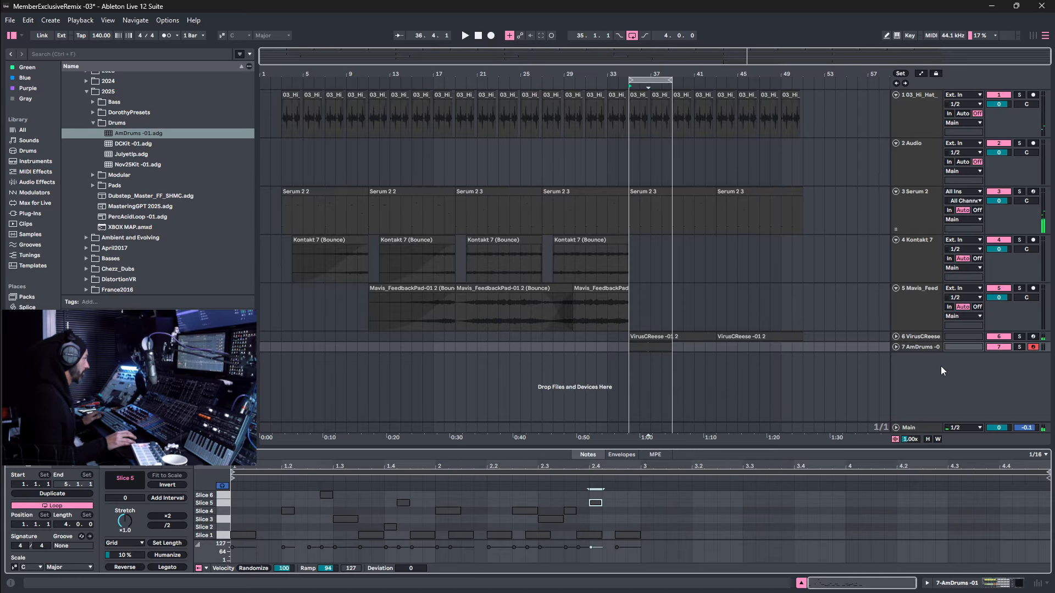
Solo the AmDrums and hi-hat tracks and listen to the loop.
{"action": "left_click", "coordinate": [1019, 347]}
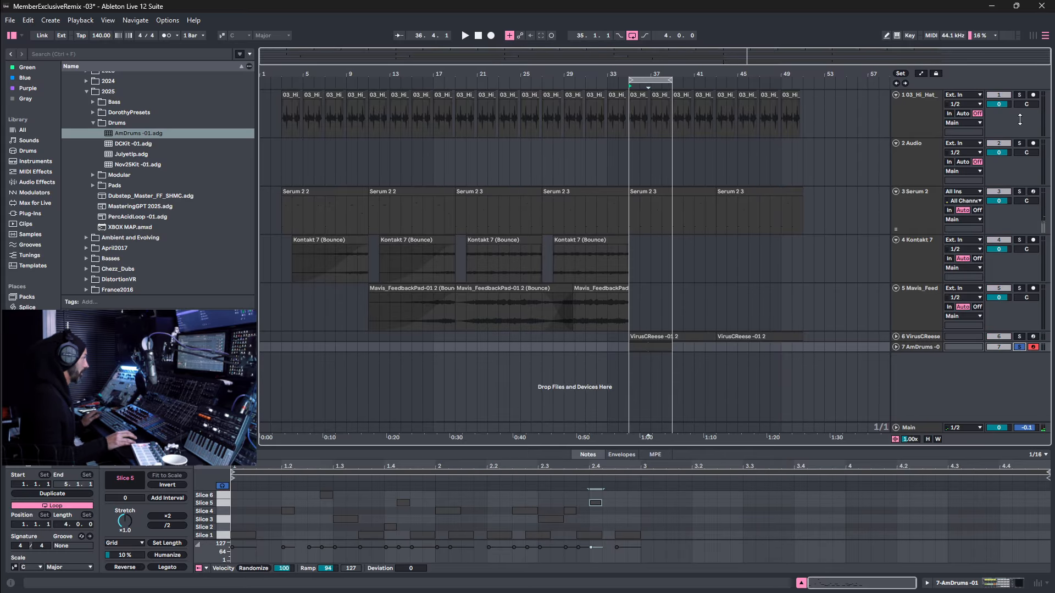
{"action": "left_click", "coordinate": [1019, 97]}
{"action": "key", "text": "space"}
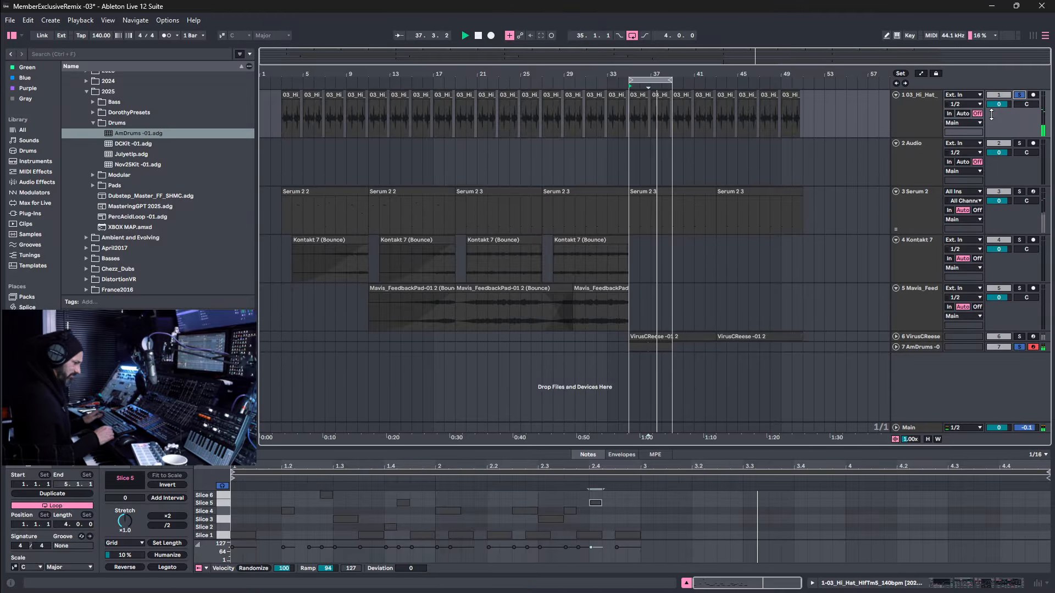
{"action": "key", "text": "space"}
Duplicate all notes of the two-bar drum pattern into bars 3 and 4 and play the loop.
{"action": "left_click", "coordinate": [657, 513]}
{"action": "key", "text": "ctrl+a"}
{"action": "key", "text": "ctrl+d"}
{"action": "key", "text": "space"}
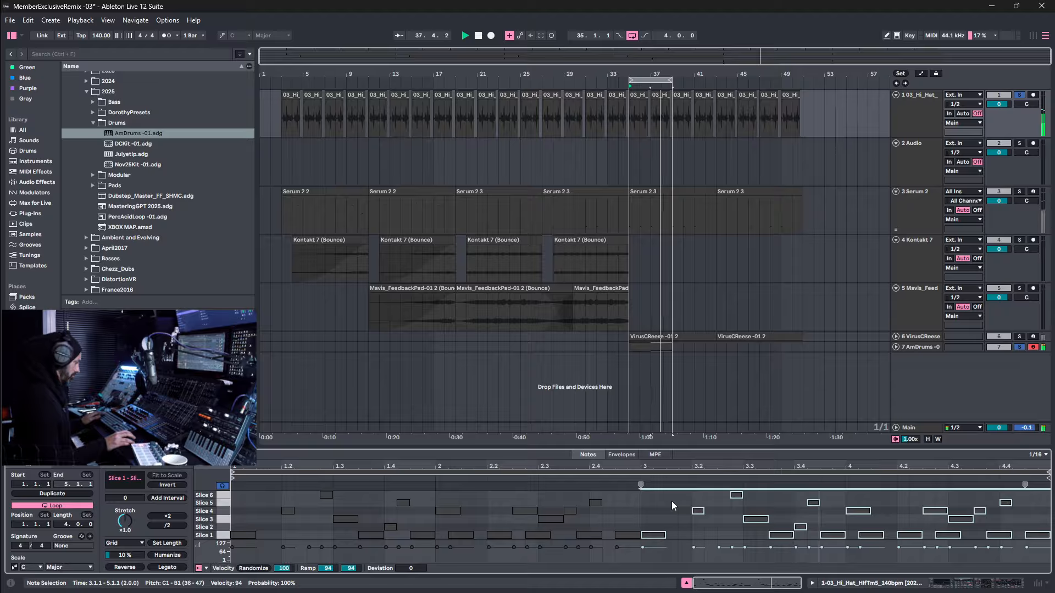
Stop playback and delete the drum notes from 1.4.3 through the end of bar 4.
{"action": "left_click", "coordinate": [419, 496]}
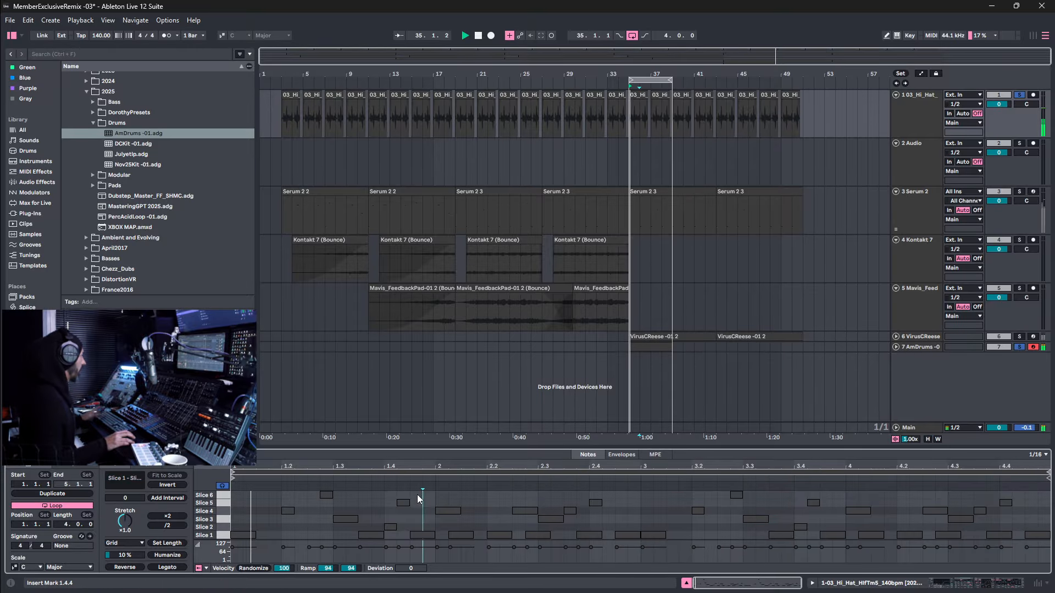
{"action": "key", "text": "space"}
{"action": "left_click_drag", "start_coordinate": [418, 499], "coordinate": [1051, 541]}
{"action": "key", "text": "Delete"}
Add an eighth-length Slice 1 note at 1.4.3, turn off the solos, and play the loop.
{"action": "left_click", "coordinate": [525, 505]}
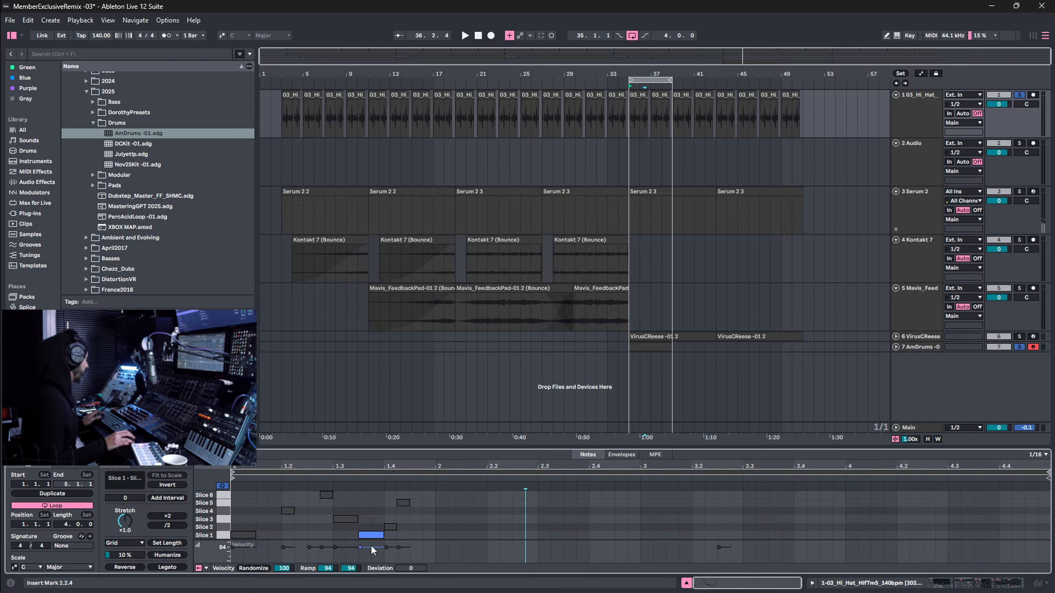
{"action": "double_click", "coordinate": [424, 535]}
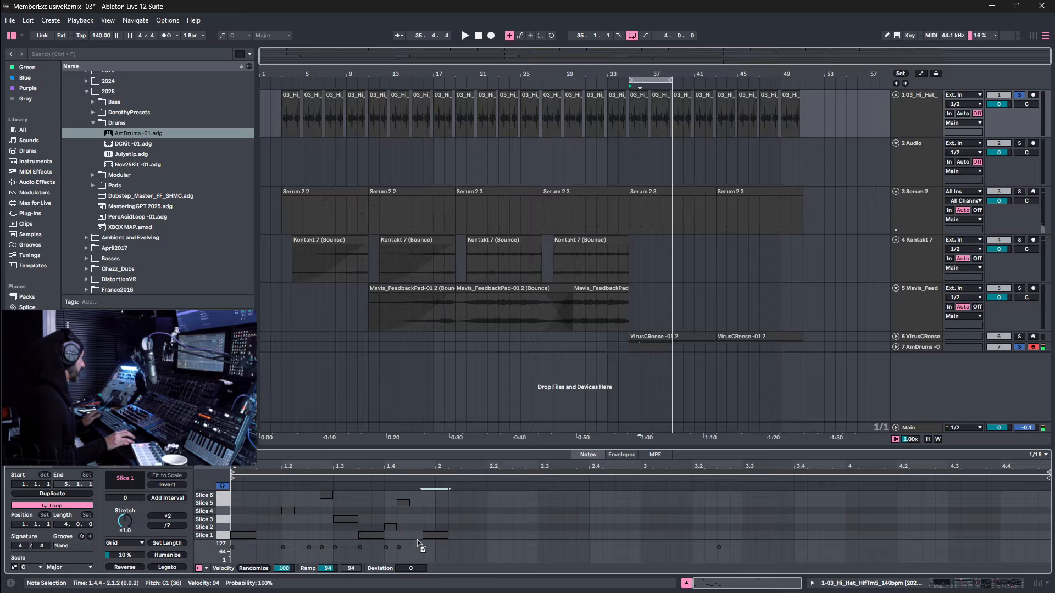
{"action": "key", "text": "Left"}
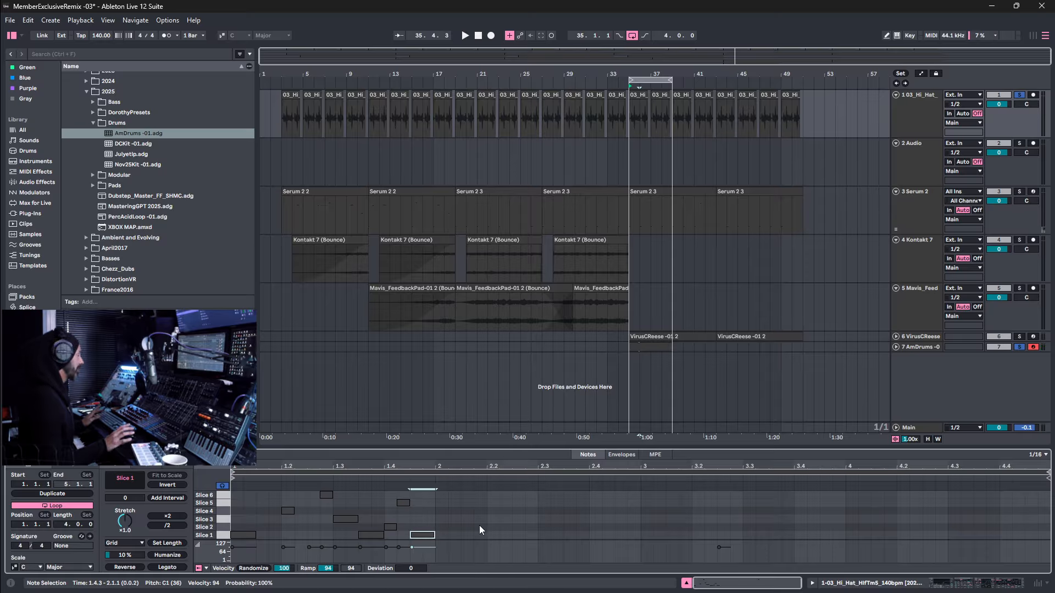
{"action": "left_click", "coordinate": [1021, 347]}
{"action": "key", "text": "space"}
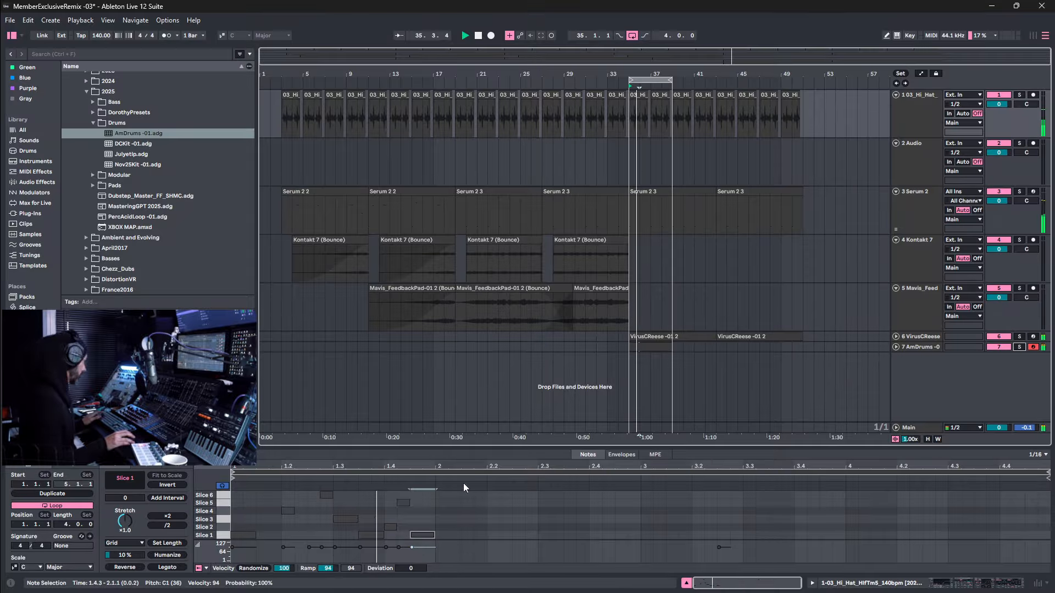
Place copied notes on Slice 1 at 2.1.1, 2.1.4, 2.2.3, 2.3.4 and 2.4.3 and on Slice 3 at 2.3.1, auditioning the loop.
{"action": "left_click_drag", "start_coordinate": [426, 535], "coordinate": [454, 539]}
{"action": "key", "text": "space"}
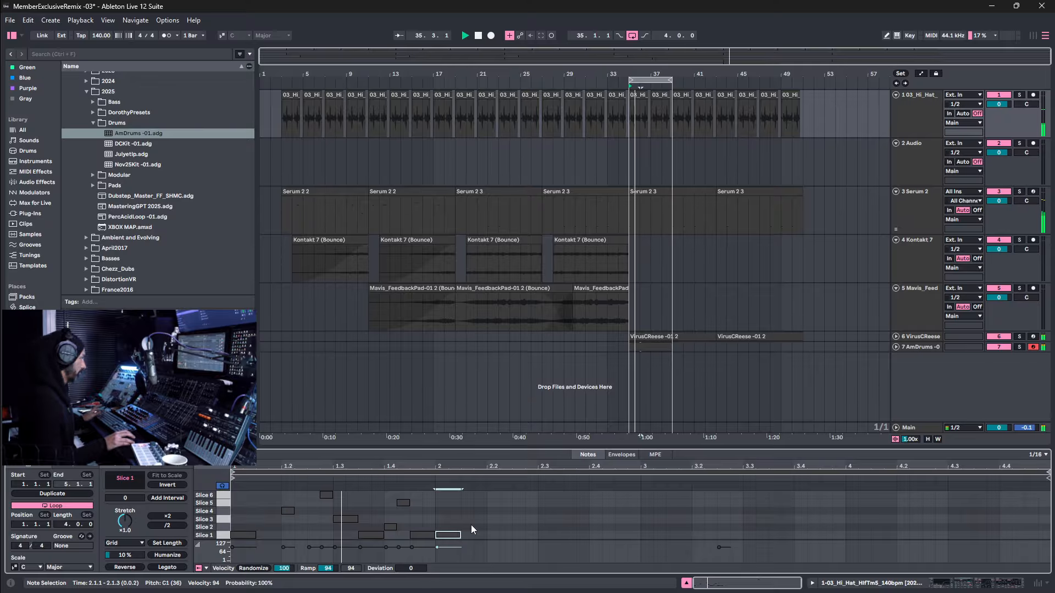
{"action": "key", "text": "space"}
{"action": "left_click_drag", "start_coordinate": [456, 534], "coordinate": [626, 538]}
{"action": "key", "text": "space"}
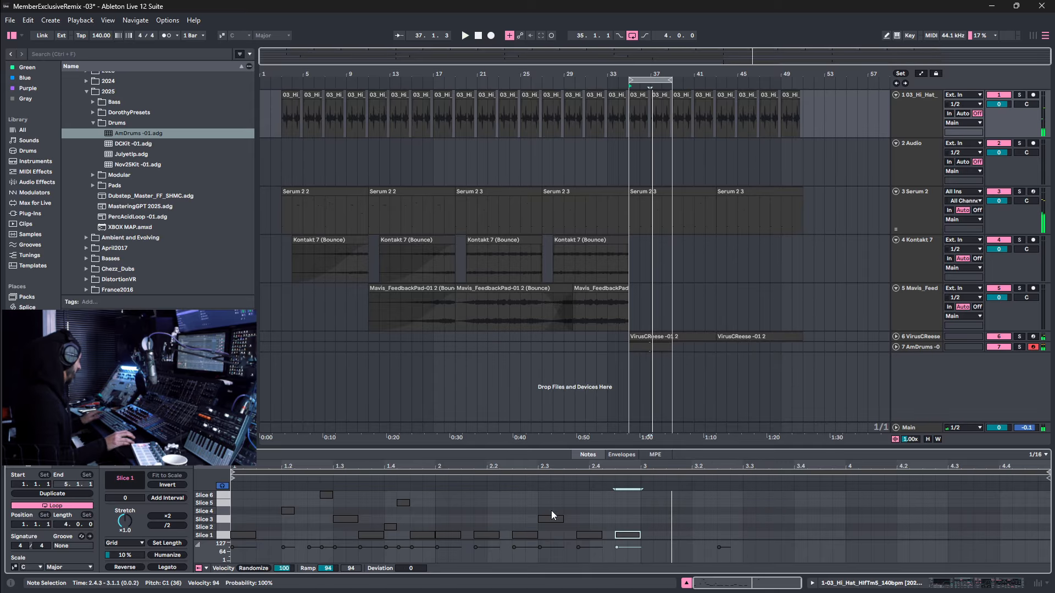
Add sixteenth notes on Slice 4 at 2.1.3 and 2.3.3 and on Slice 5 at 2.2.1 and 2.4.1, and play the loop.
{"action": "double_click", "coordinate": [466, 509]}
{"action": "double_click", "coordinate": [505, 503]}
{"action": "left_click_drag", "start_coordinate": [507, 502], "coordinate": [592, 505]}
{"action": "key", "text": "space"}
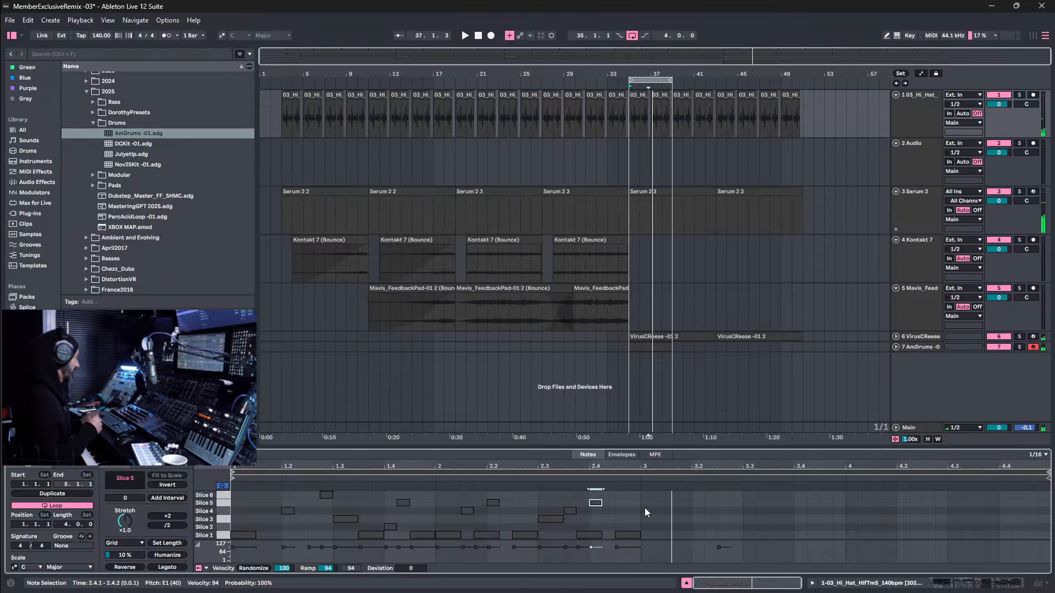
{"action": "key", "text": "ctrl+a"}
{"action": "key", "text": "ctrl+d"}
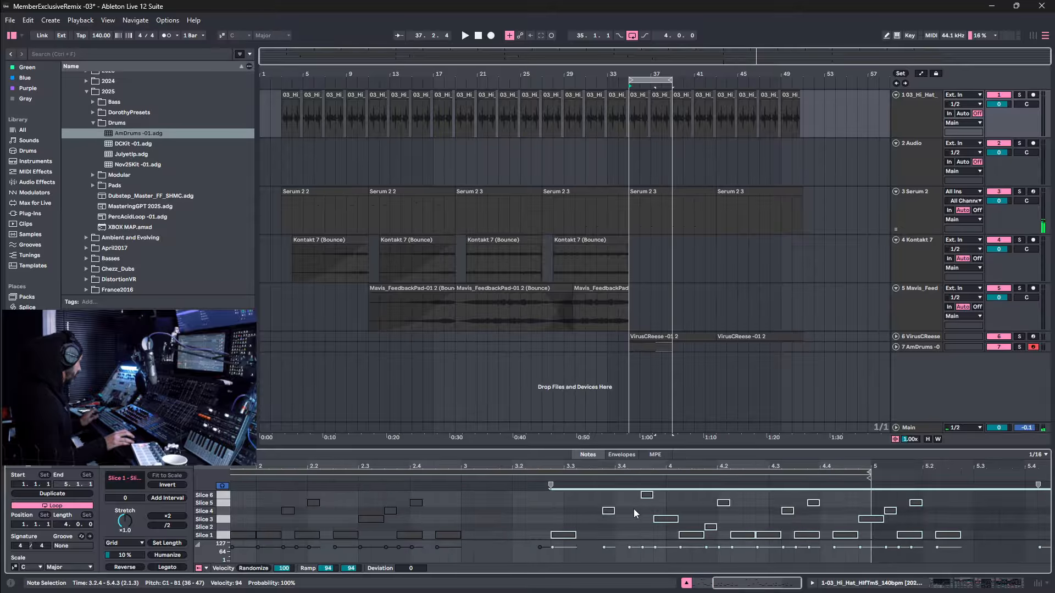
{"action": "key", "text": "Delete"}
{"action": "key", "text": "space"}
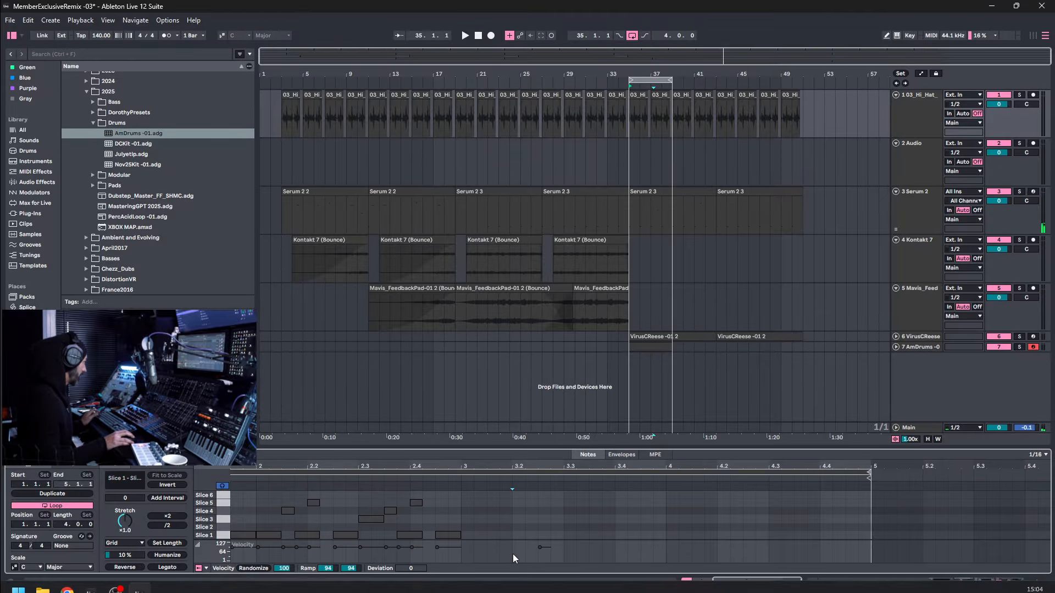
Remove the stray note at 3.2.3 and duplicate the two-bar pattern into bars 3 and 4.
{"action": "left_click", "coordinate": [512, 554]}
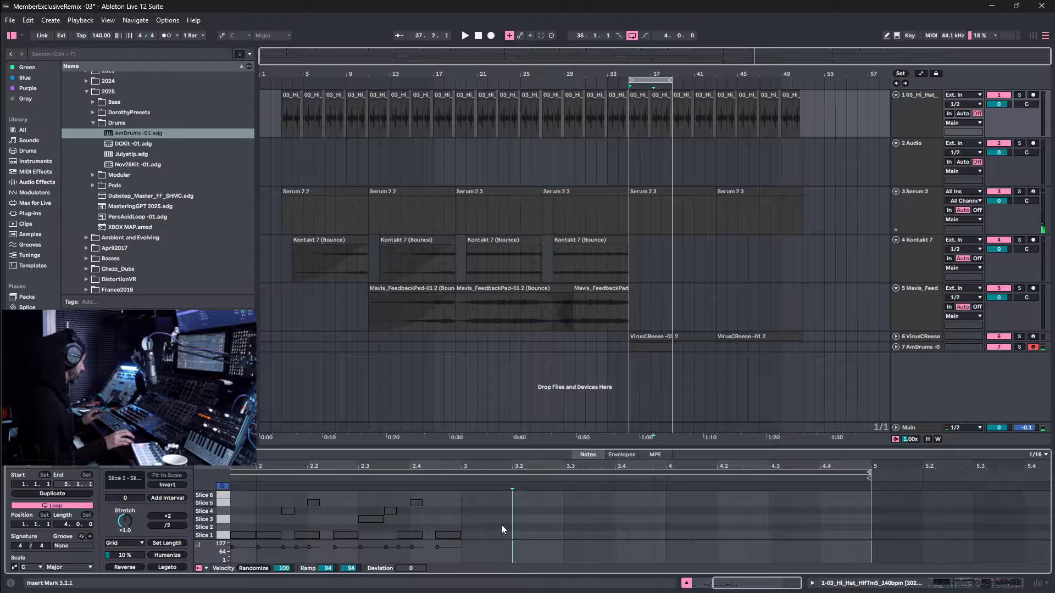
{"action": "key", "text": "ctrl+a"}
{"action": "key", "text": "ctrl+d"}
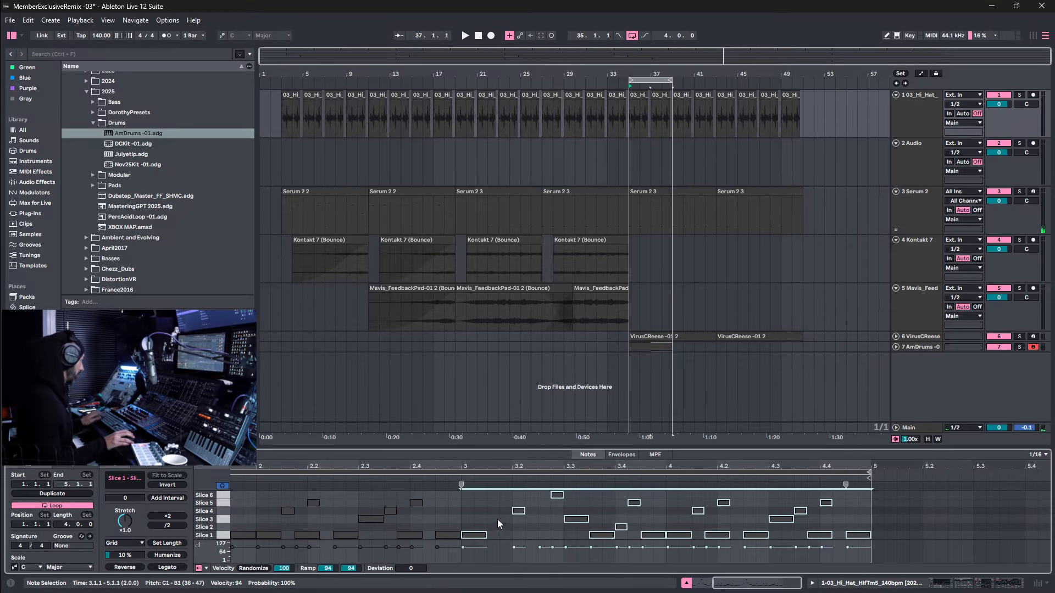
Crop the drum clip and duplicate it three times along its track up to bar 51.
{"action": "right_click", "coordinate": [838, 517]}
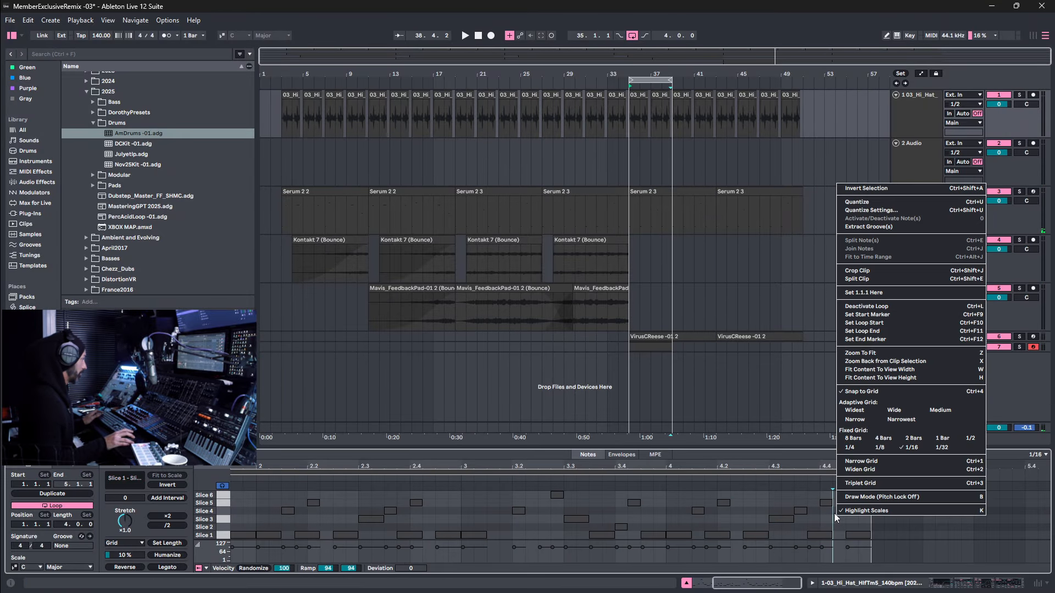
{"action": "left_click", "coordinate": [868, 269]}
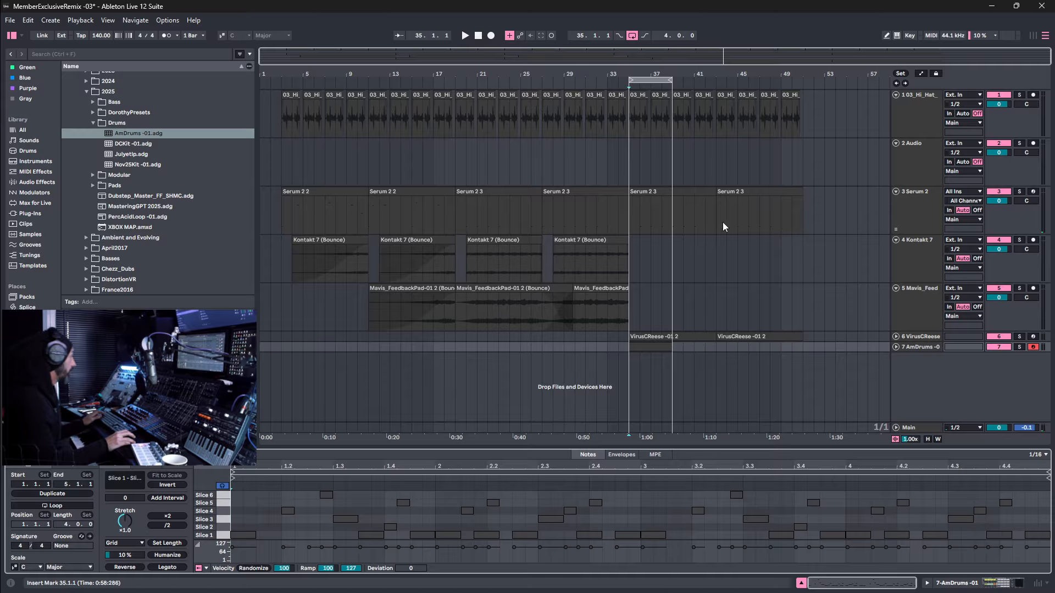
{"action": "left_click", "coordinate": [662, 344]}
{"action": "key", "text": "ctrl+d"}
{"action": "key", "text": "ctrl+d"}
{"action": "key", "text": "ctrl+d"}
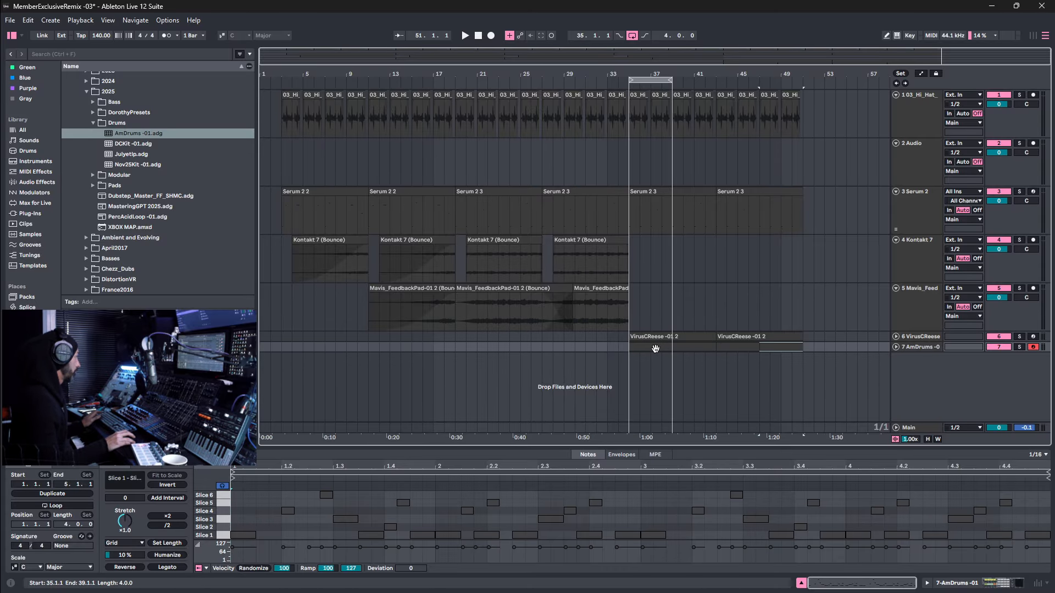
Loop the arrangement across all the drum clips from bar 35 to 51 and play it.
{"action": "left_click", "coordinate": [657, 349], "text": "shift"}
{"action": "key", "text": "ctrl+l"}
{"action": "key", "text": "space"}
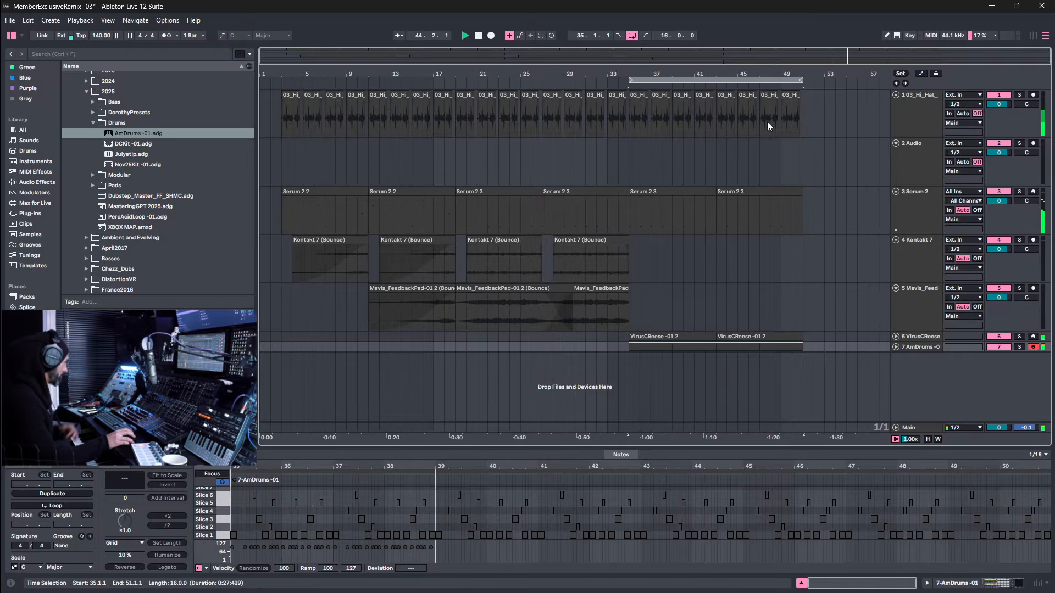
Lower the AmDrums rack's Sustain to -20 dB during playback, and stop the transport.
{"action": "left_click", "coordinate": [926, 348]}
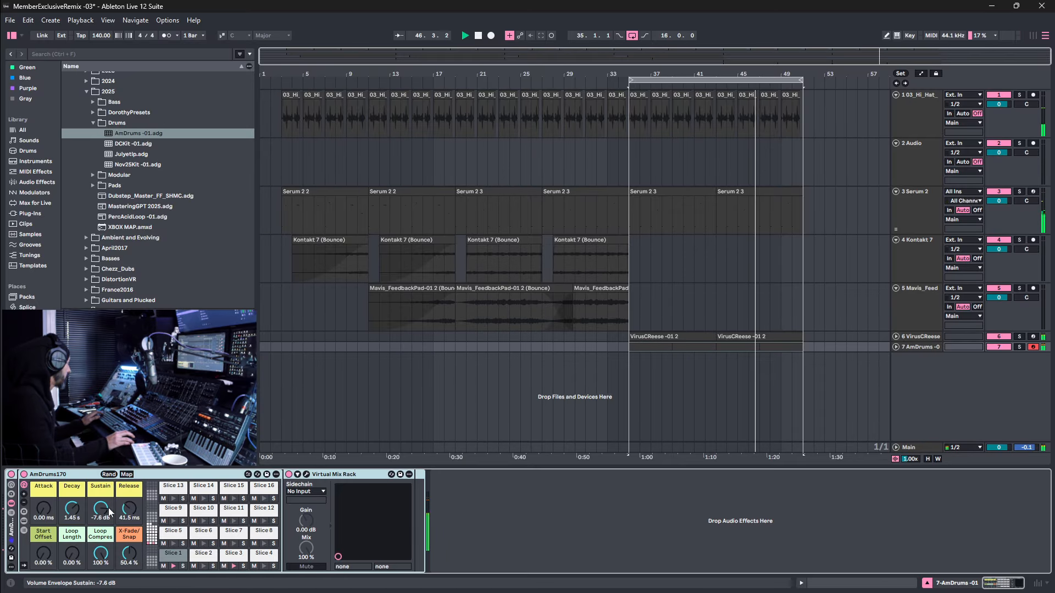
{"action": "left_click_drag", "start_coordinate": [110, 512], "coordinate": [109, 532]}
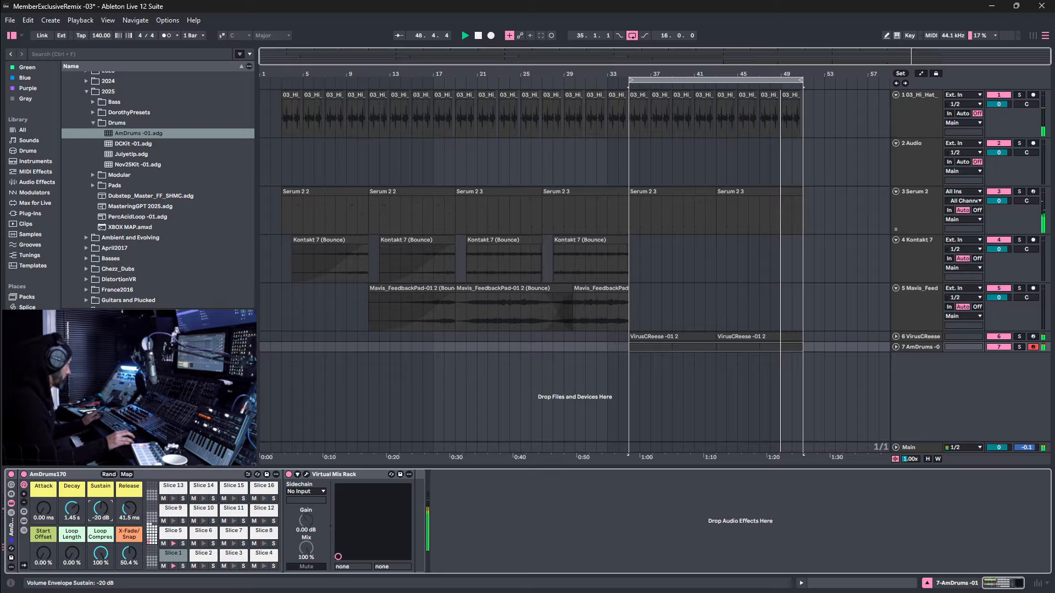
{"action": "key", "text": "space"}
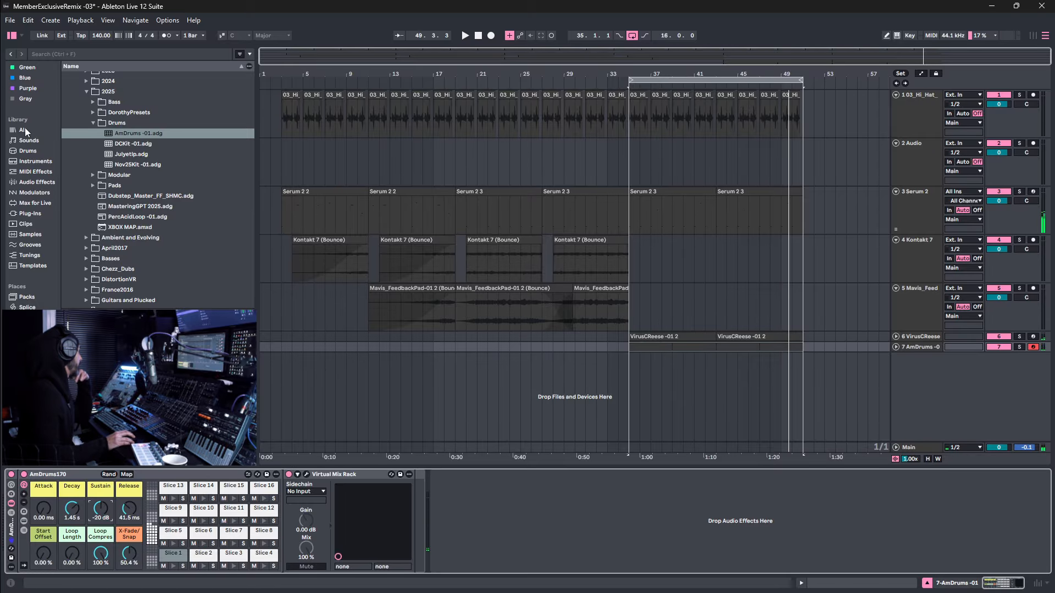
Filter the plug-ins by iZotope and add the VST3 version of iZotope Trash 2 after the mix rack on the AmDrums track.
{"action": "left_click", "coordinate": [37, 182]}
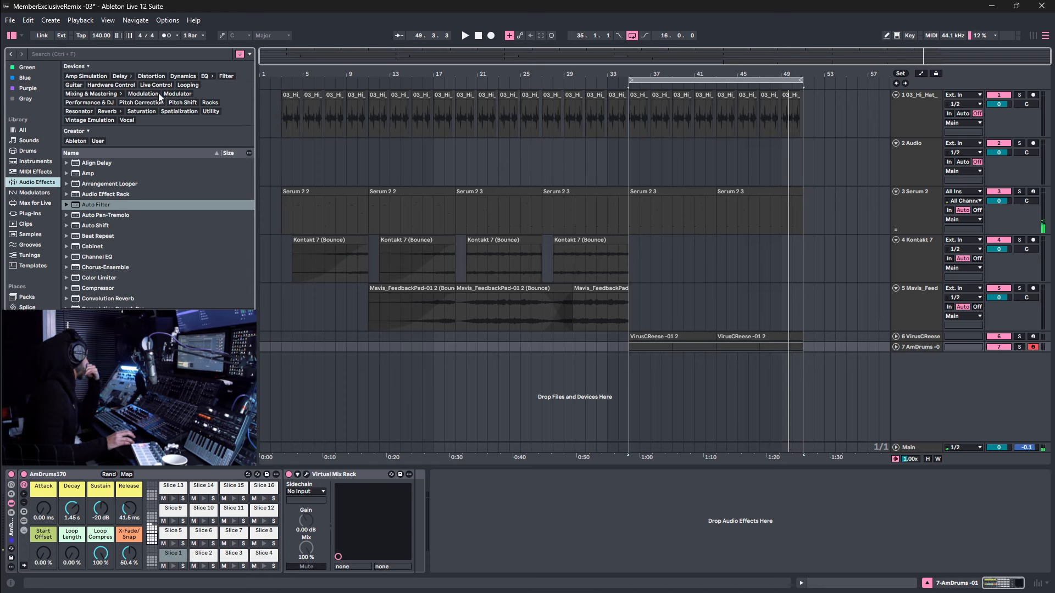
{"action": "left_click", "coordinate": [48, 214]}
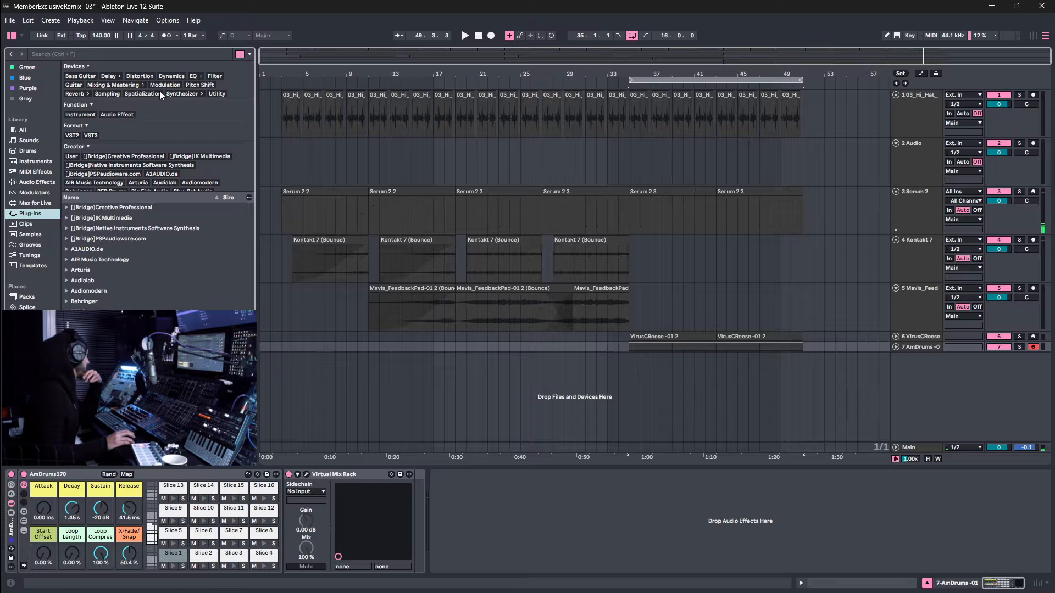
{"action": "scroll", "coordinate": [168, 178], "scroll_direction": "down", "scroll_amount": 2}
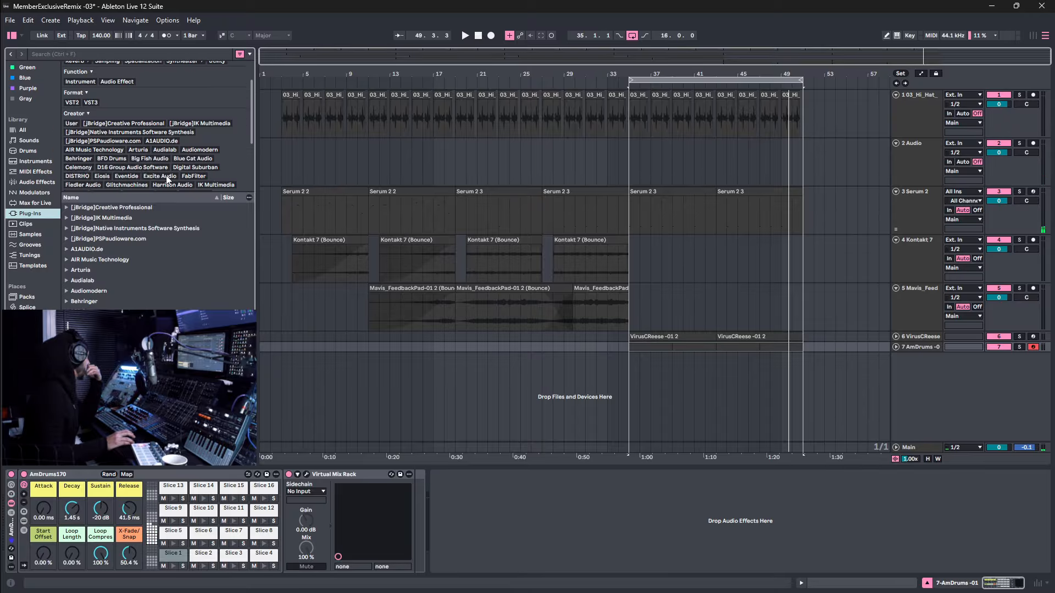
{"action": "scroll", "coordinate": [168, 179], "scroll_direction": "down", "scroll_amount": 1}
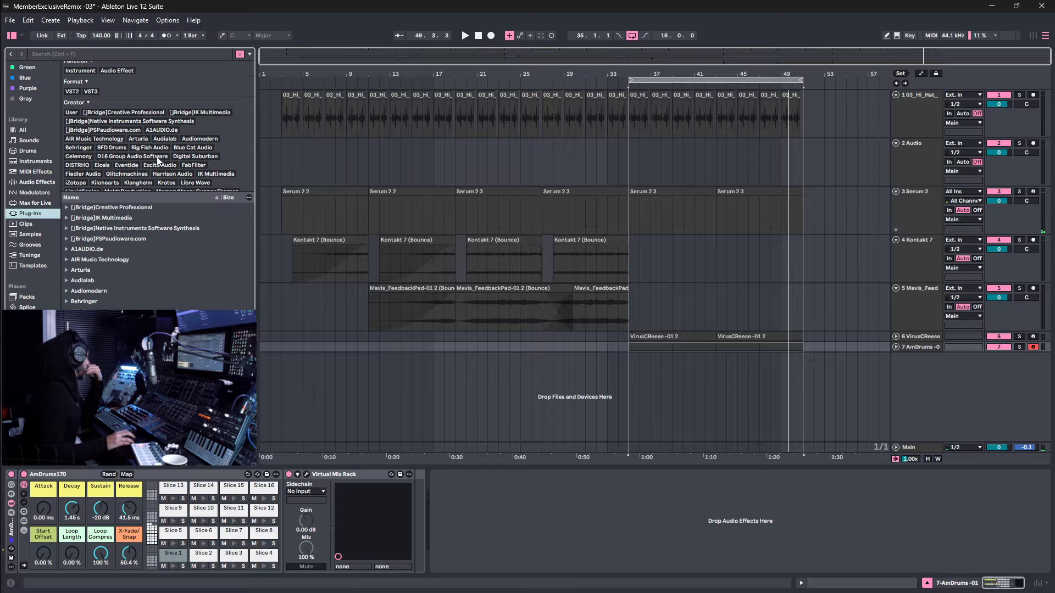
{"action": "left_click", "coordinate": [76, 183]}
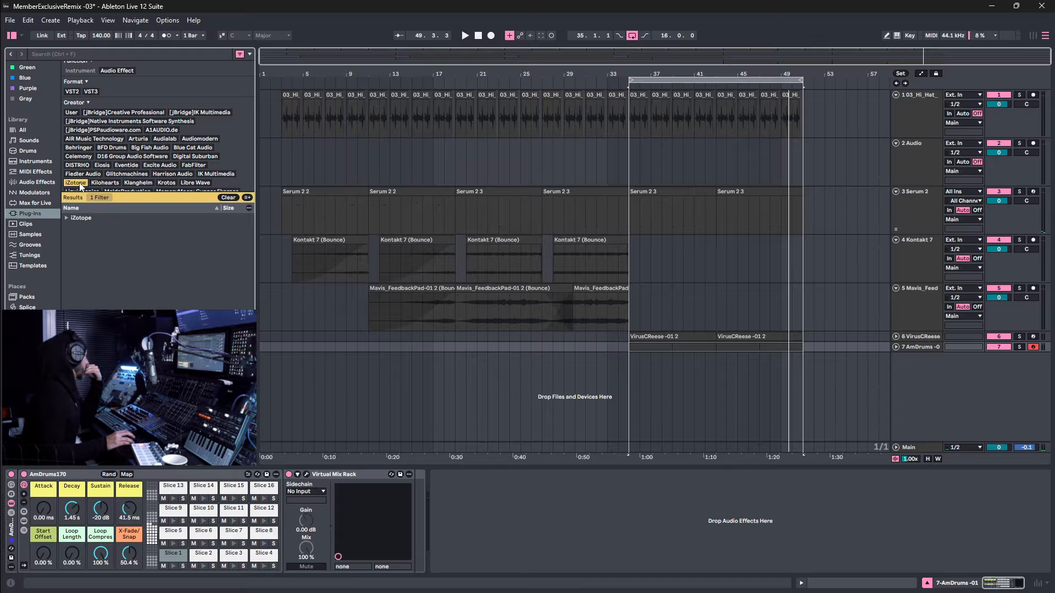
{"action": "left_click", "coordinate": [66, 218]}
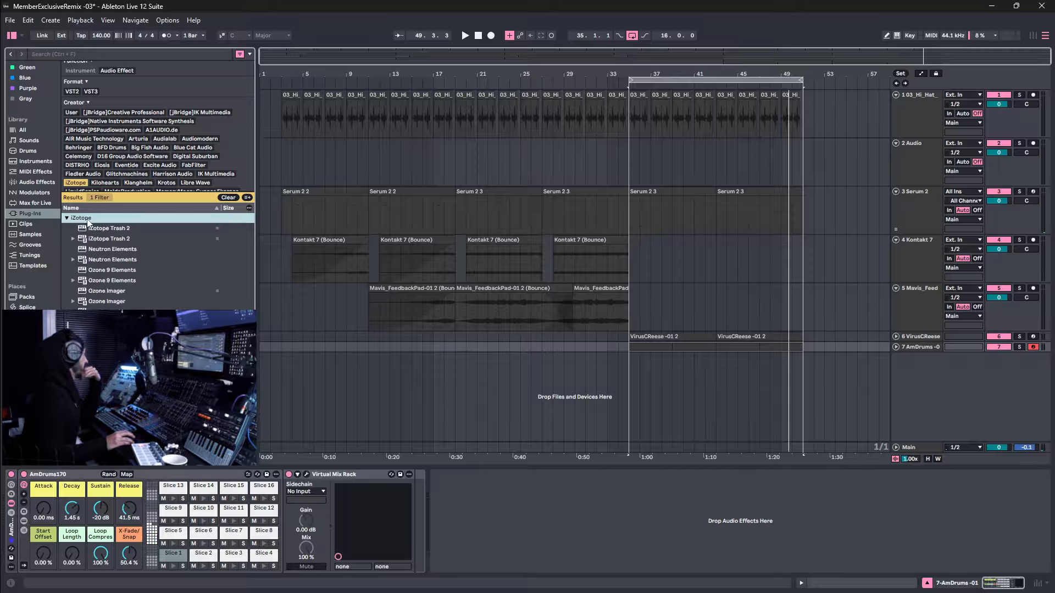
{"action": "left_click", "coordinate": [106, 239]}
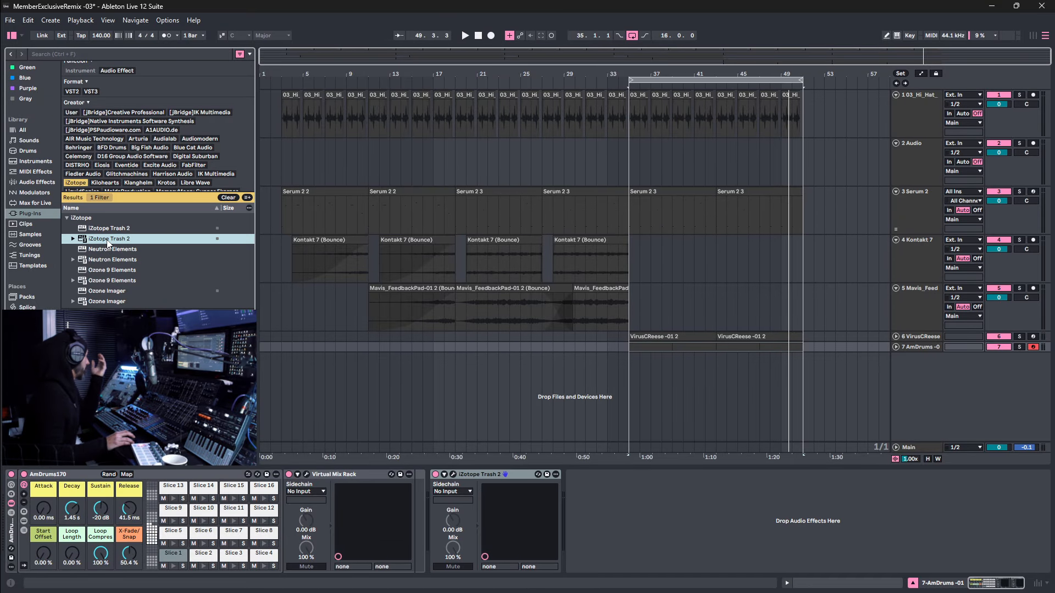
Open Trash 2's interface, bend its Stage 1 shaping curve upward, and lower the output to -2.9 dB.
{"action": "left_click", "coordinate": [452, 476]}
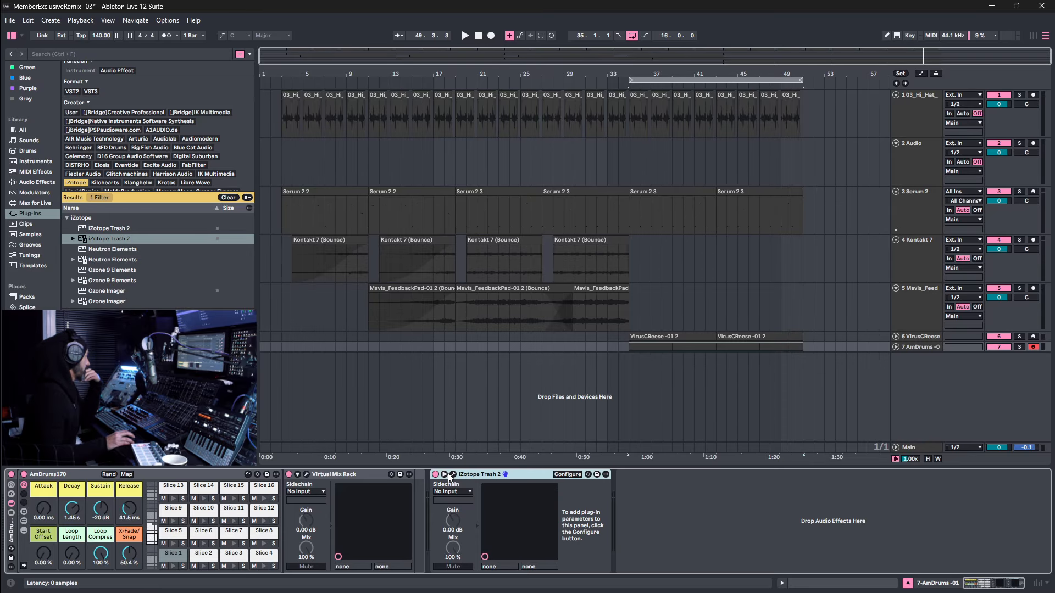
{"action": "left_click", "coordinate": [454, 475]}
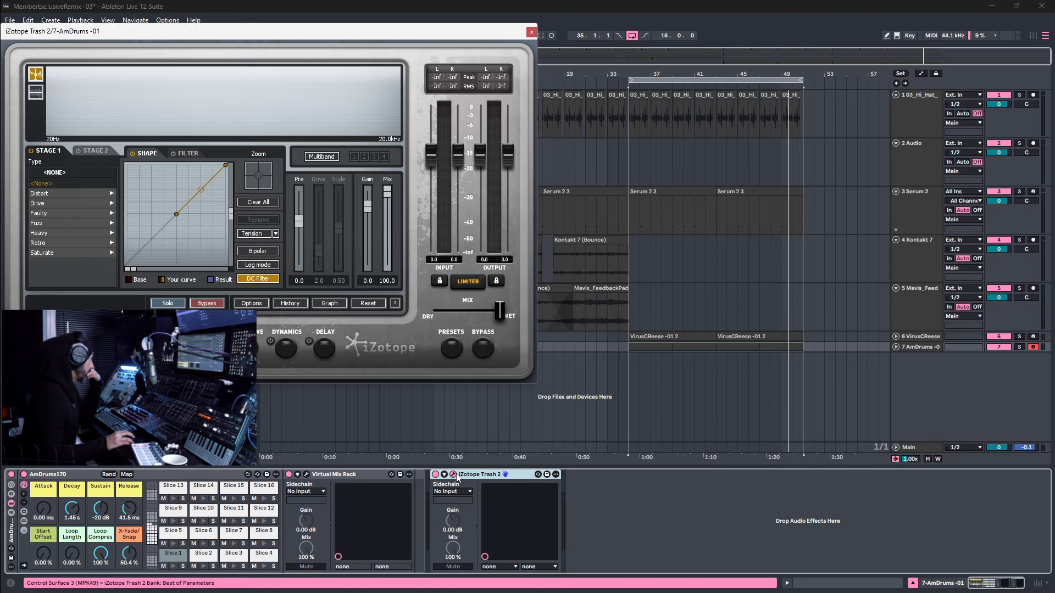
{"action": "left_click_drag", "start_coordinate": [508, 31], "coordinate": [824, 95]}
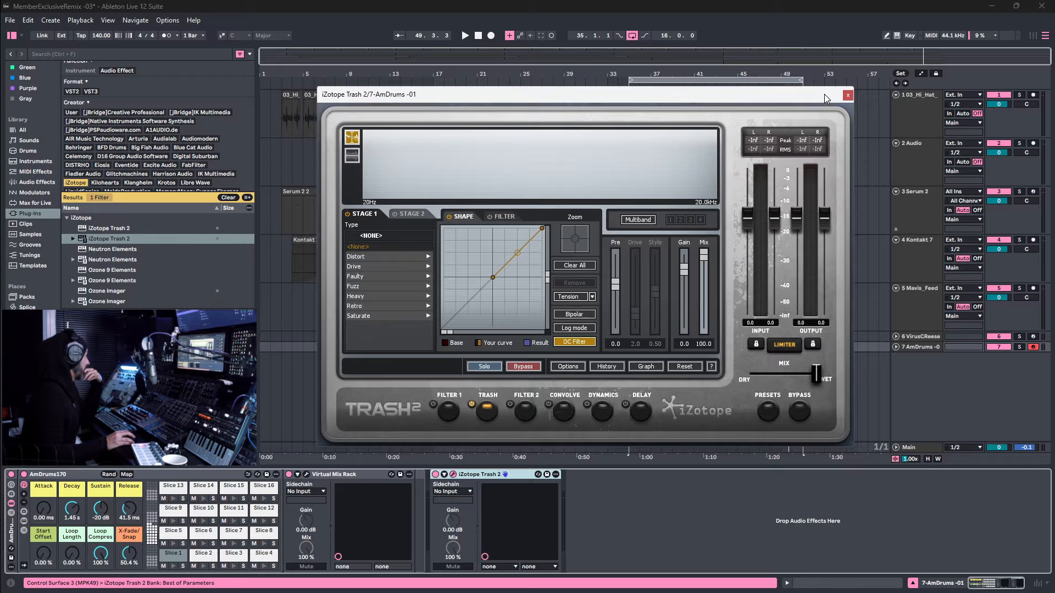
{"action": "left_click_drag", "start_coordinate": [519, 254], "coordinate": [516, 242]}
{"action": "left_click_drag", "start_coordinate": [827, 217], "coordinate": [829, 233]}
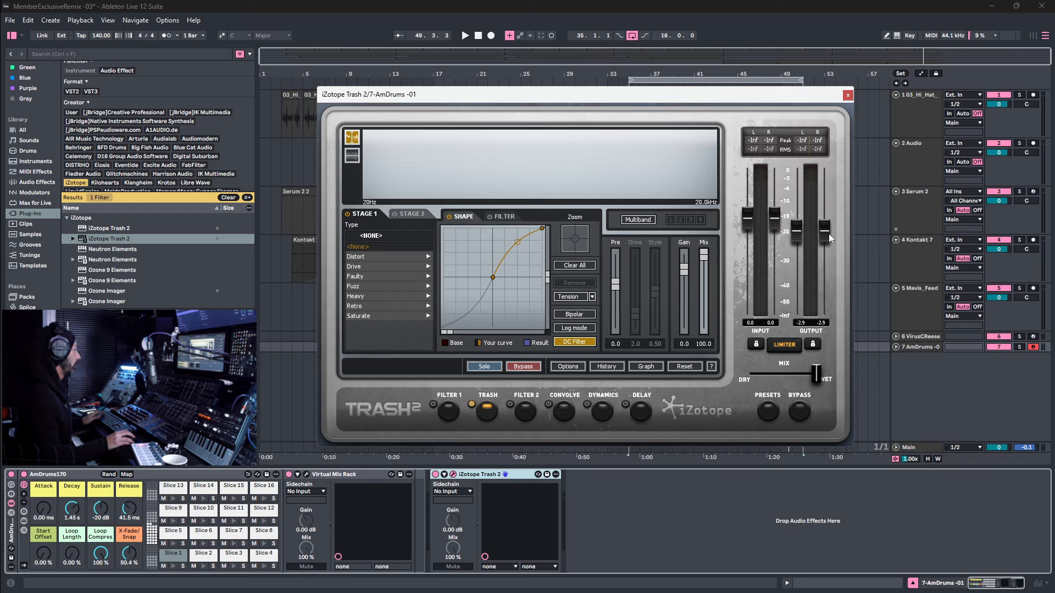
Play the drum loop while comparing the sound with and without Trash 2, and close the plug-in window.
{"action": "left_click", "coordinate": [786, 482]}
{"action": "key", "text": "space"}
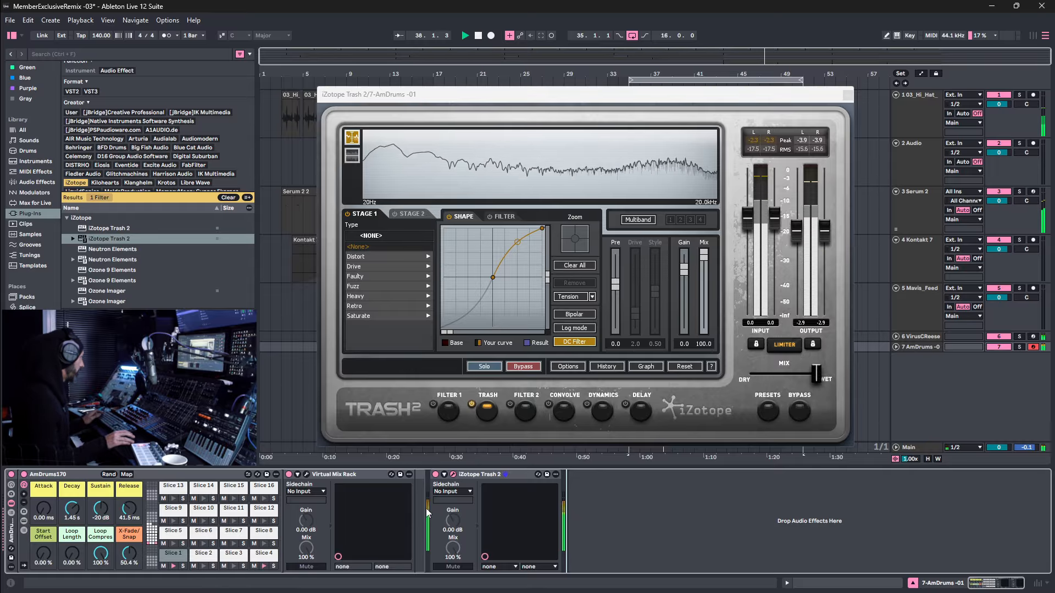
{"action": "left_click", "coordinate": [435, 475]}
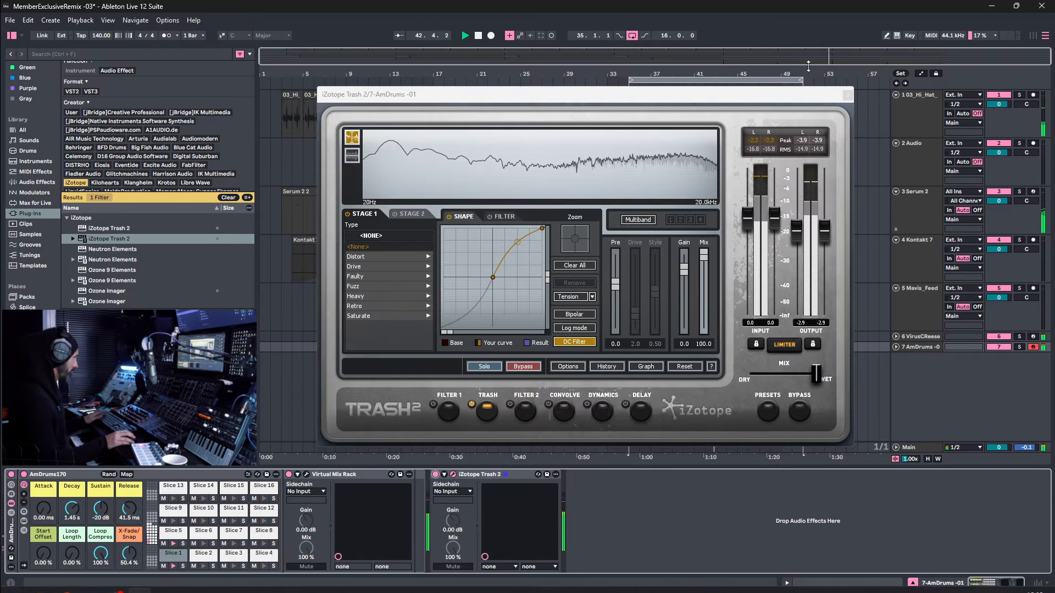
{"action": "left_click", "coordinate": [849, 97]}
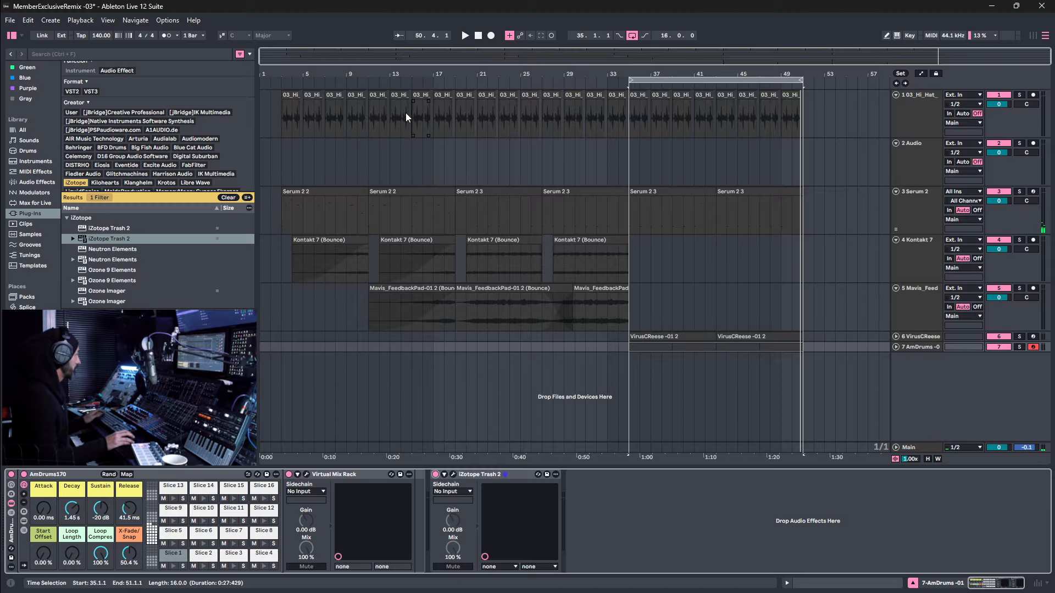
Play the arrangement, and copy the two Serum 2 3 clips from bars 19 to 35 over the Serum clips at bars 3 to 19.
{"action": "left_click", "coordinate": [273, 86]}
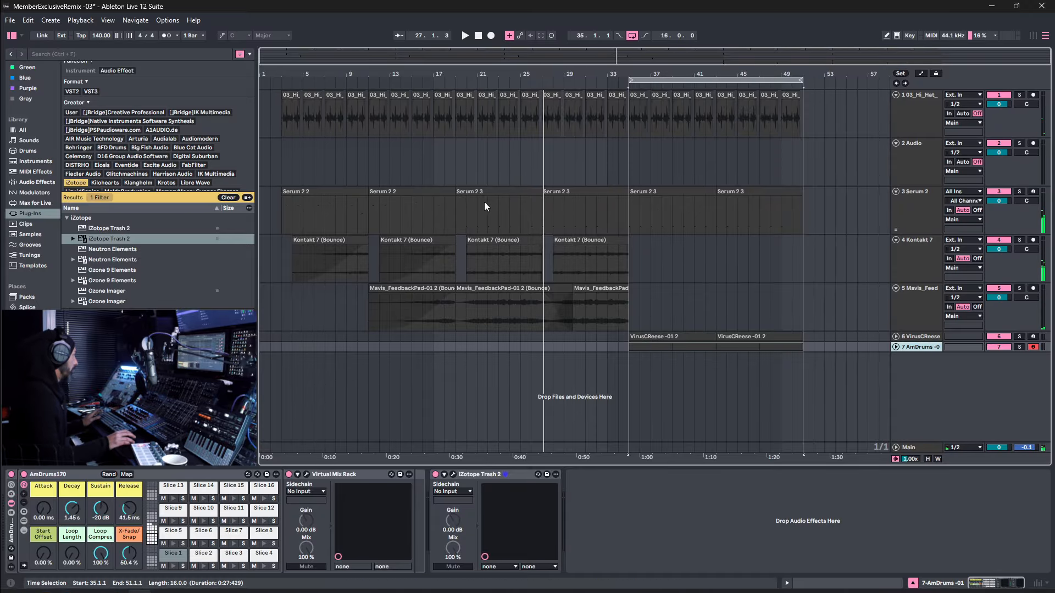
{"action": "left_click", "coordinate": [532, 197]}
{"action": "key", "text": "space"}
{"action": "left_click", "coordinate": [579, 199], "text": "shift"}
{"action": "left_click", "coordinate": [585, 189], "text": "shift"}
{"action": "left_click_drag", "start_coordinate": [598, 191], "coordinate": [430, 193]}
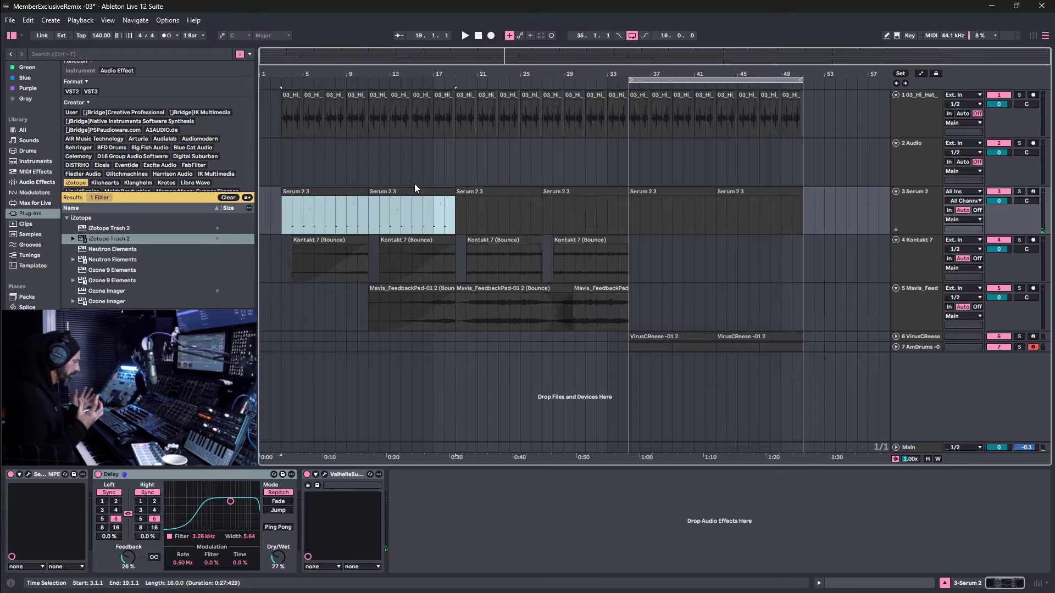
{"action": "key", "text": "space"}
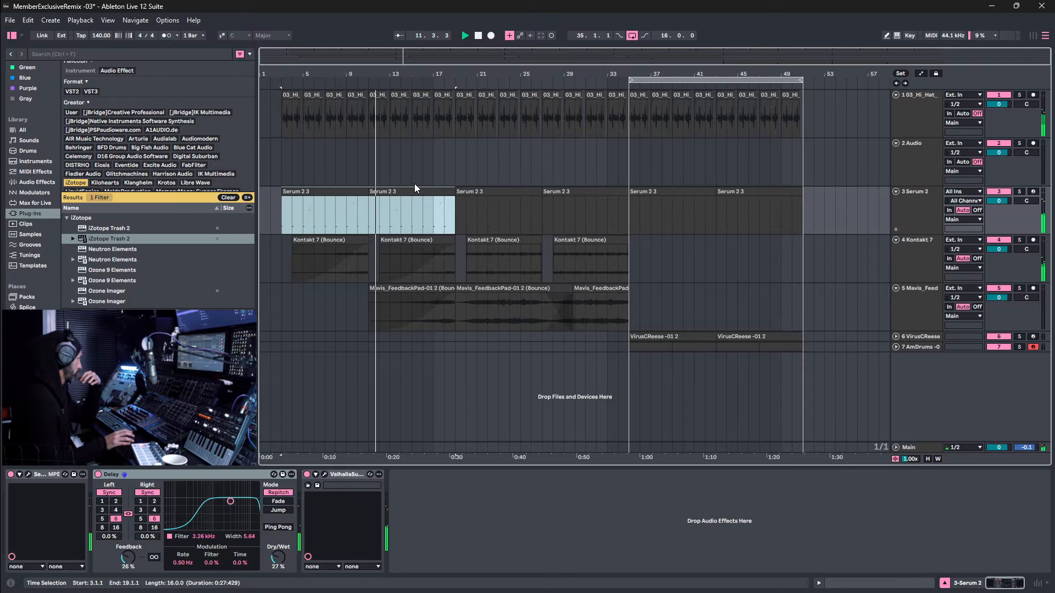
Delete the F1 notes at bars 11, 13, 15 and 17 inside the first Serum clip, and play it from bar 3.
{"action": "left_click", "coordinate": [343, 192]}
{"action": "double_click", "coordinate": [342, 191]}
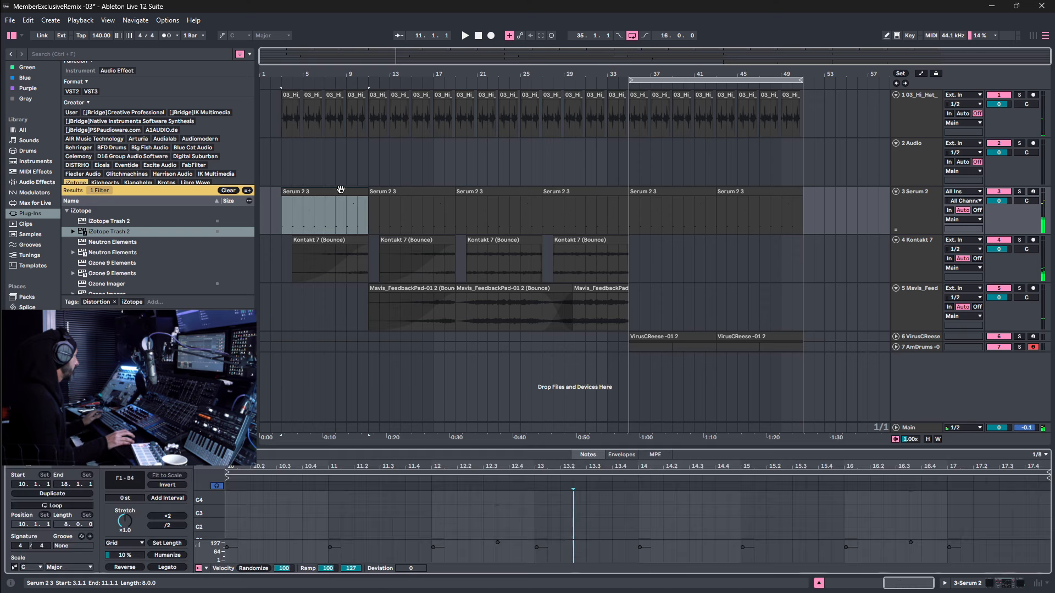
{"action": "left_click_drag", "start_coordinate": [315, 555], "coordinate": [449, 542]}
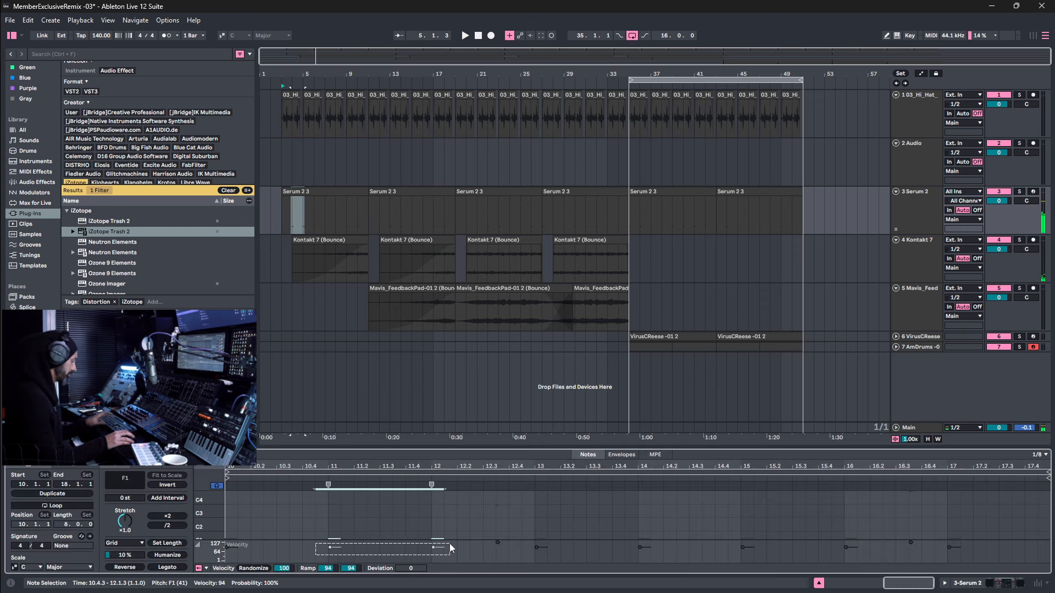
{"action": "left_click_drag", "start_coordinate": [522, 553], "coordinate": [564, 547]}
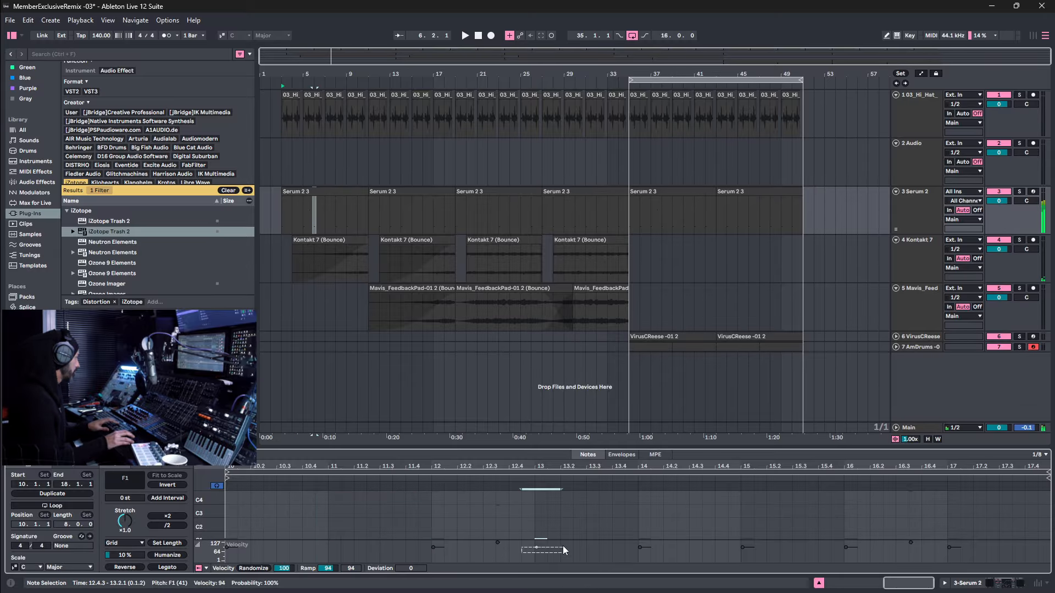
{"action": "key", "text": "Delete"}
{"action": "left_click", "coordinate": [729, 557]}
{"action": "left_click_drag", "start_coordinate": [922, 558], "coordinate": [960, 532]}
{"action": "key", "text": "Delete"}
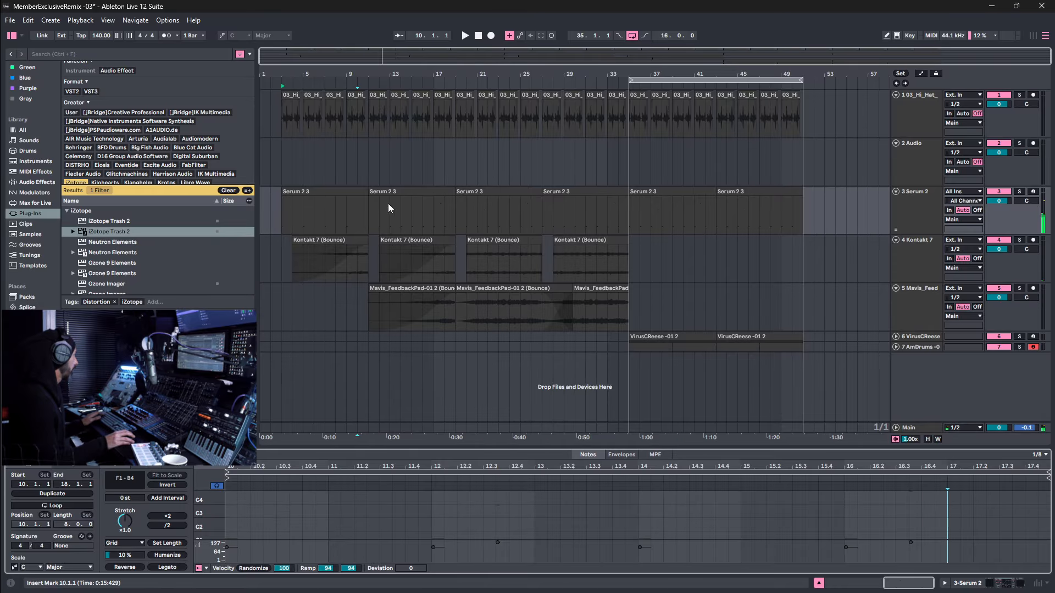
{"action": "left_click", "coordinate": [337, 193]}
{"action": "key", "text": "space"}
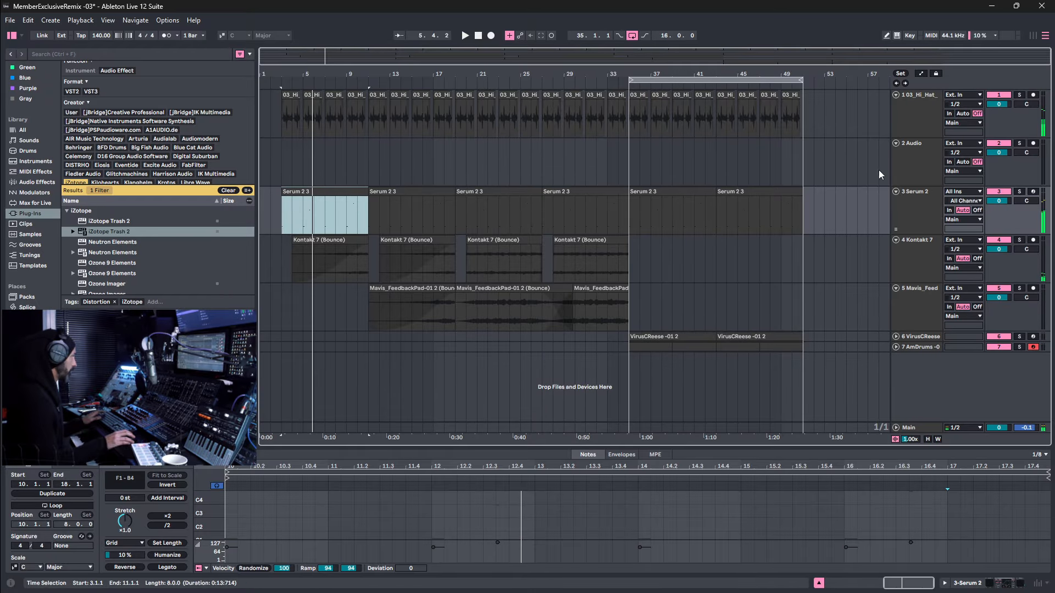
Open ValhallaSupermassive on the Serum 2 track and adjust its Feedback to 59.2 % during playback.
{"action": "left_click", "coordinate": [913, 202]}
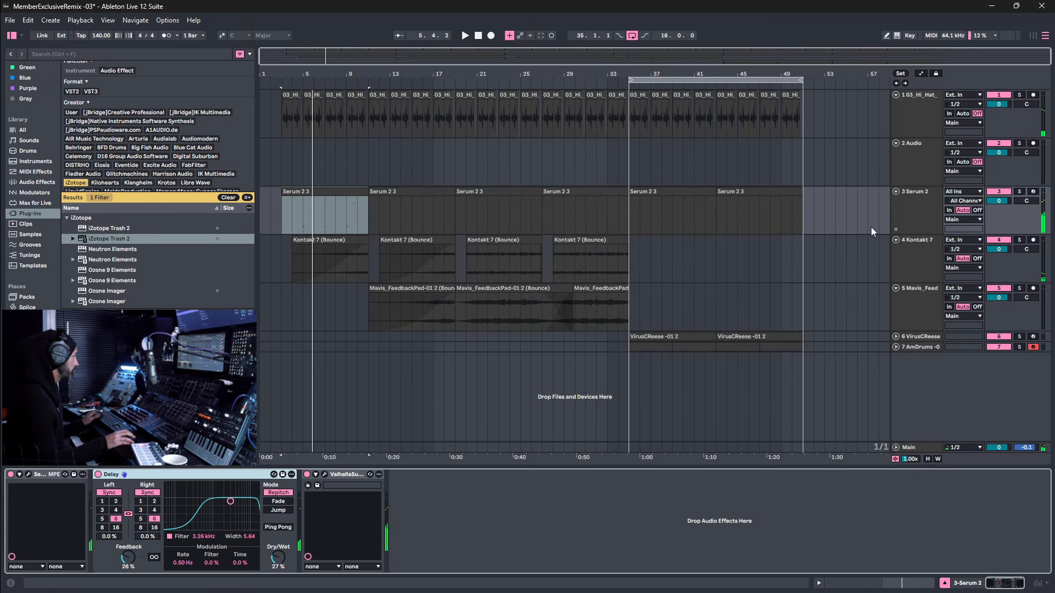
{"action": "left_click", "coordinate": [324, 475]}
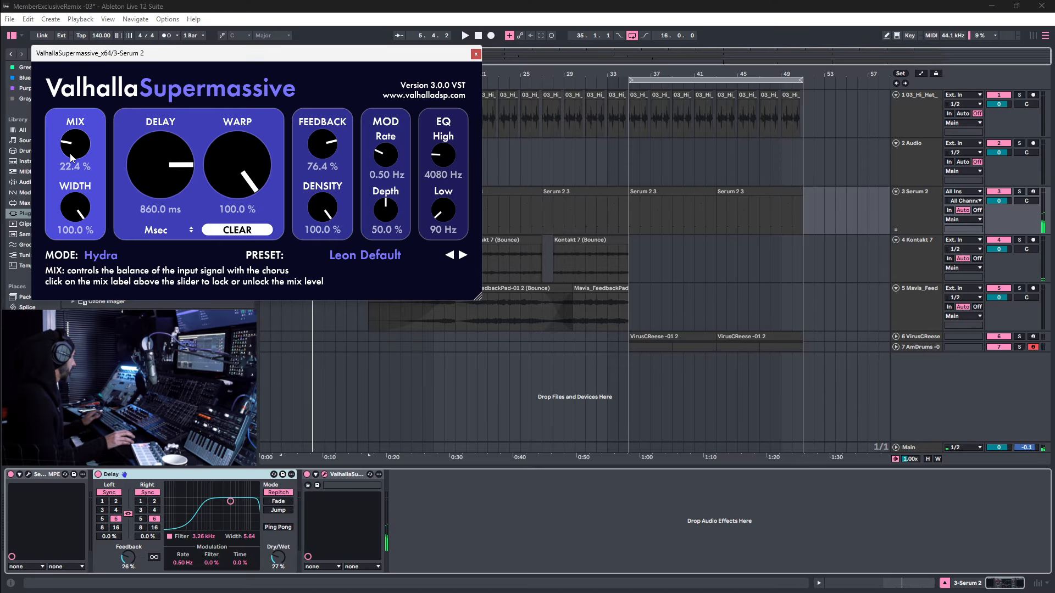
{"action": "left_click_drag", "start_coordinate": [334, 153], "coordinate": [333, 195]}
{"action": "key", "text": "space"}
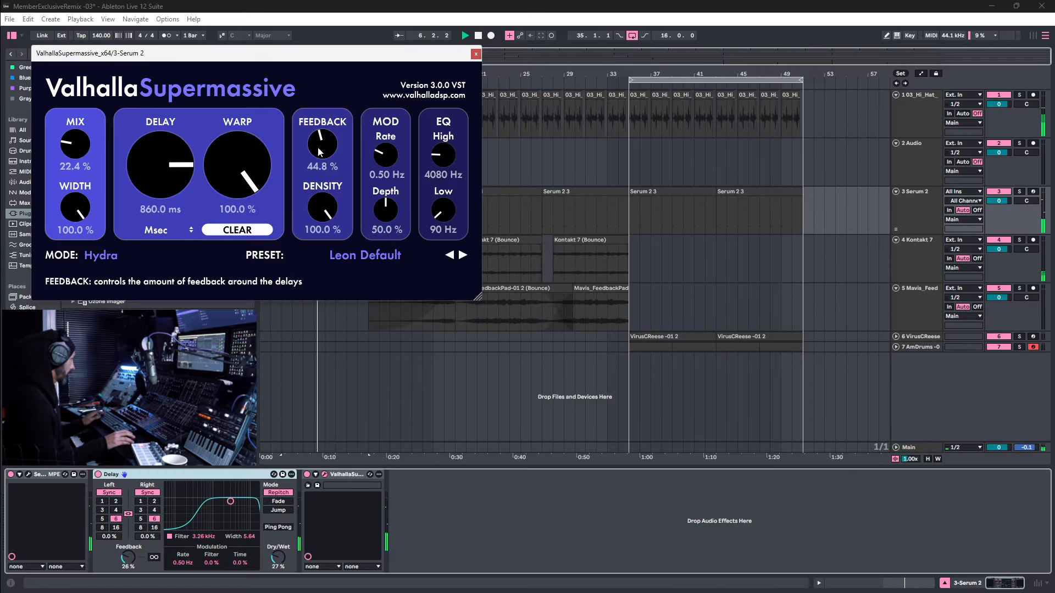
{"action": "left_click_drag", "start_coordinate": [318, 145], "coordinate": [316, 128]}
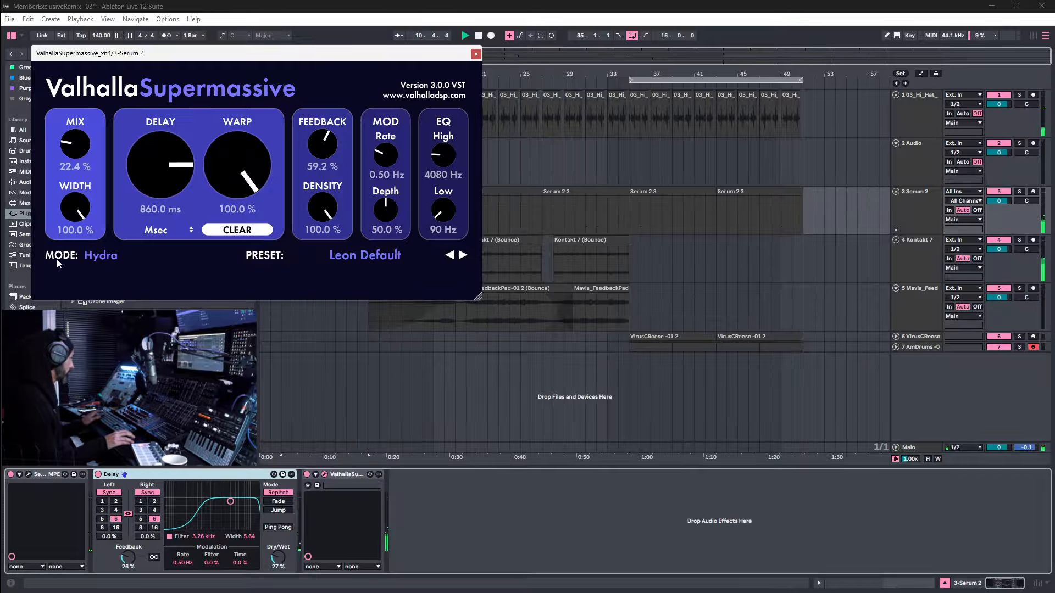
Set Supermassive's Delay to 857 ms, EQ High to 4400 Hz and Low to 120 Hz, and close its window.
{"action": "left_click", "coordinate": [153, 215]}
{"action": "type", "text": "857"}
{"action": "key", "text": "Return"}
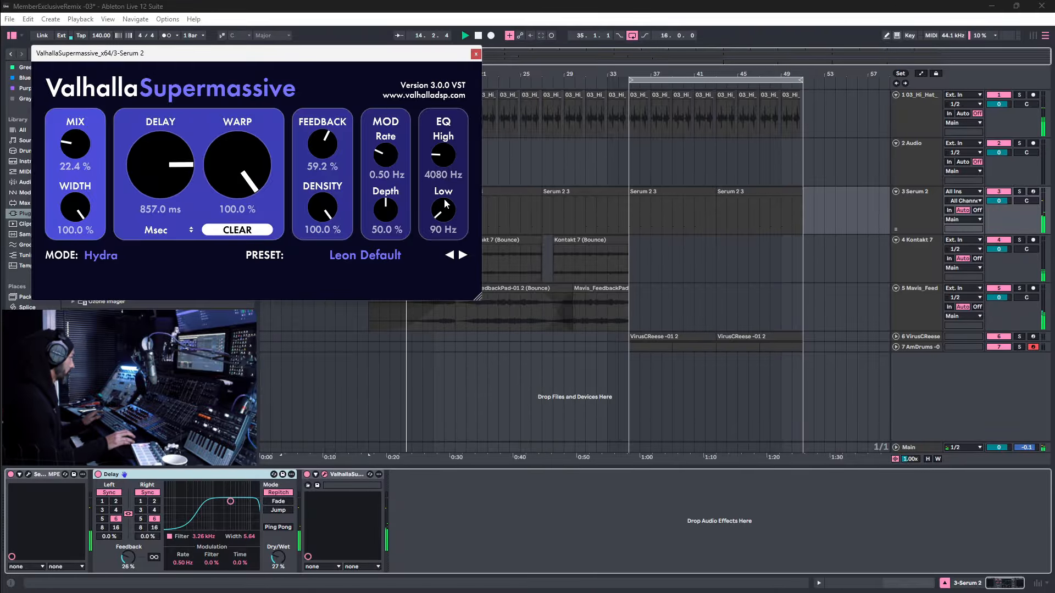
{"action": "left_click_drag", "start_coordinate": [444, 209], "coordinate": [444, 205]}
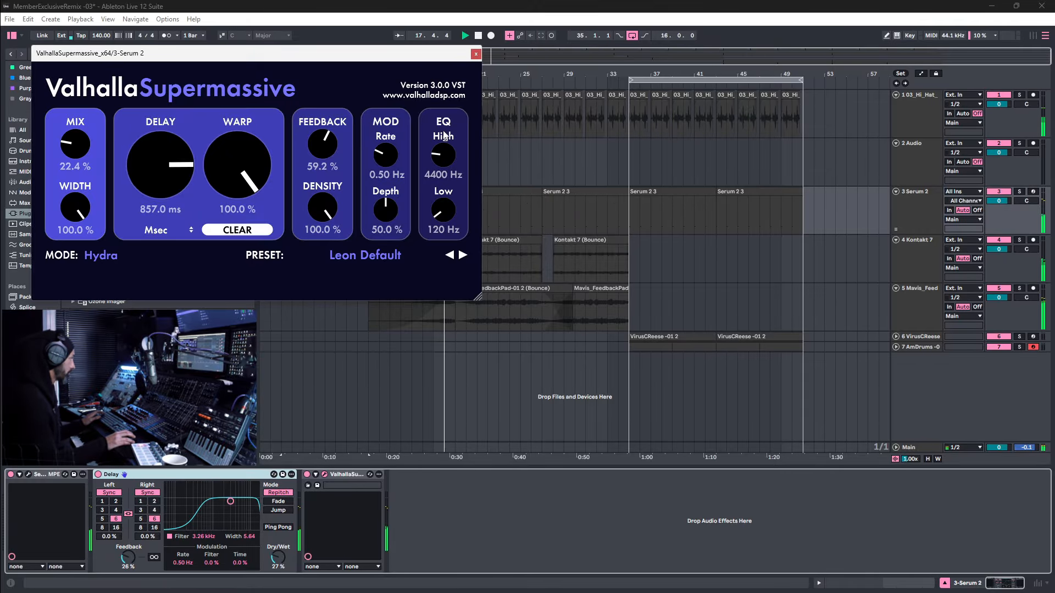
{"action": "left_click", "coordinate": [476, 54]}
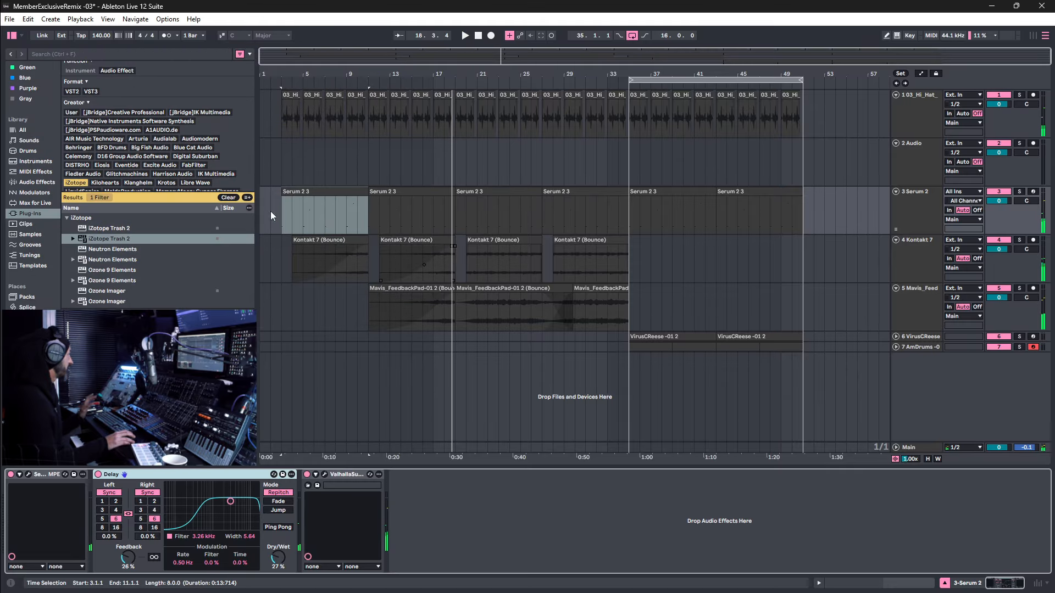
{"action": "left_click", "coordinate": [308, 190]}
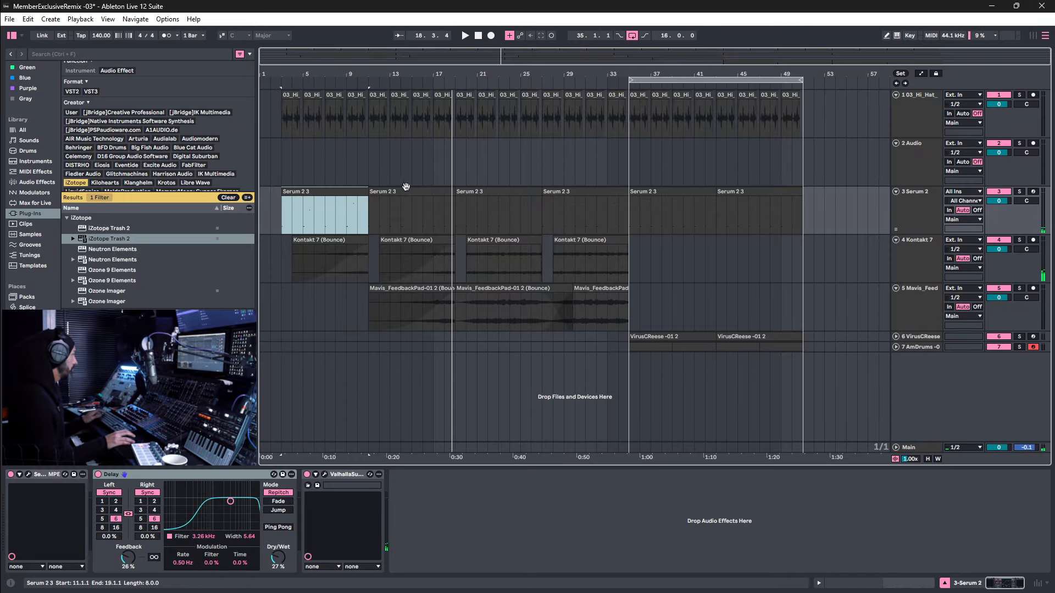
Duplicate the AmDrums track together with its clips and effects.
{"action": "left_click", "coordinate": [926, 349]}
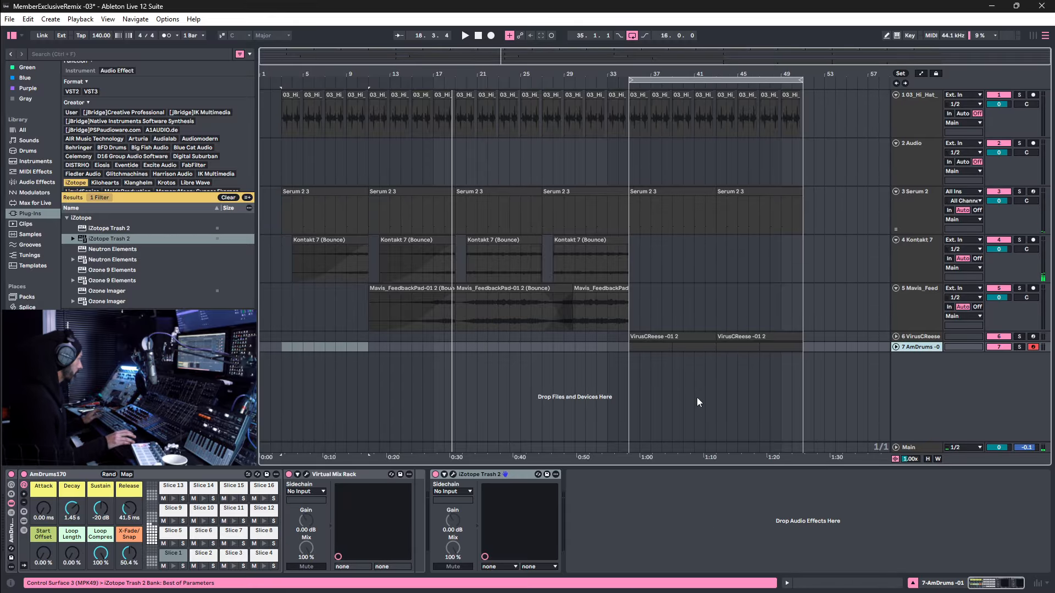
{"action": "key", "text": "ctrl+d"}
{"action": "left_click", "coordinate": [655, 357]}
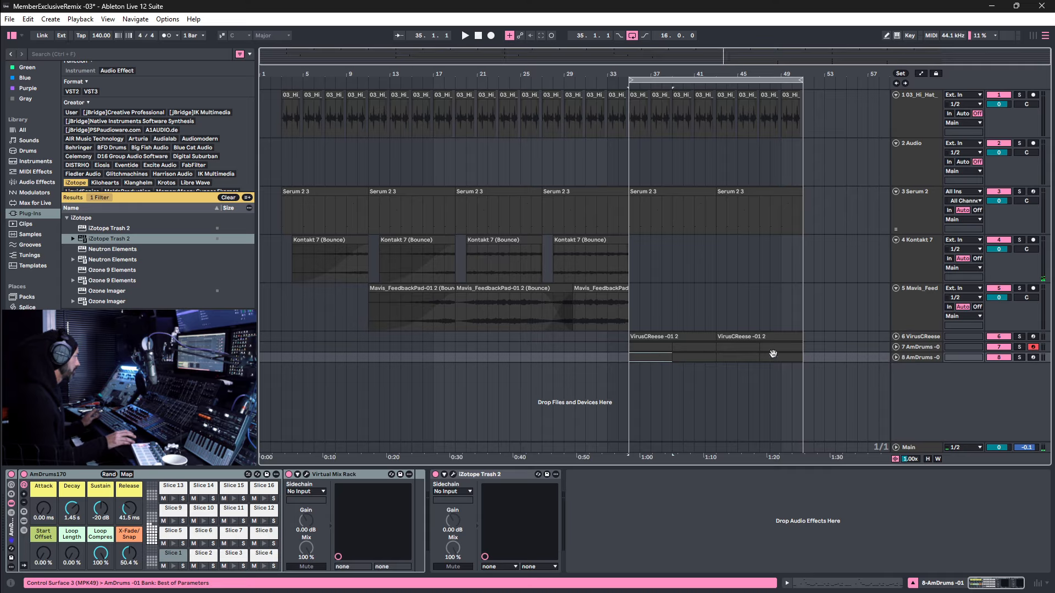
Move the original AmDrums clips to start at bar 19, and place that track, renamed IntroDrums, below the hi-hat track.
{"action": "left_click_drag", "start_coordinate": [654, 348], "coordinate": [780, 351]}
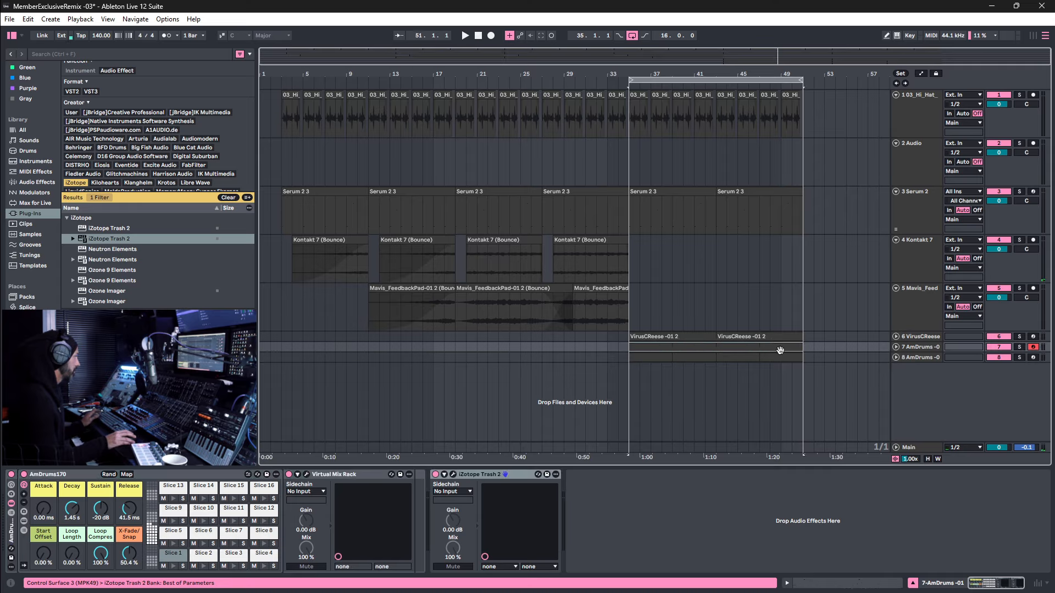
{"action": "left_click_drag", "start_coordinate": [629, 348], "coordinate": [455, 350]}
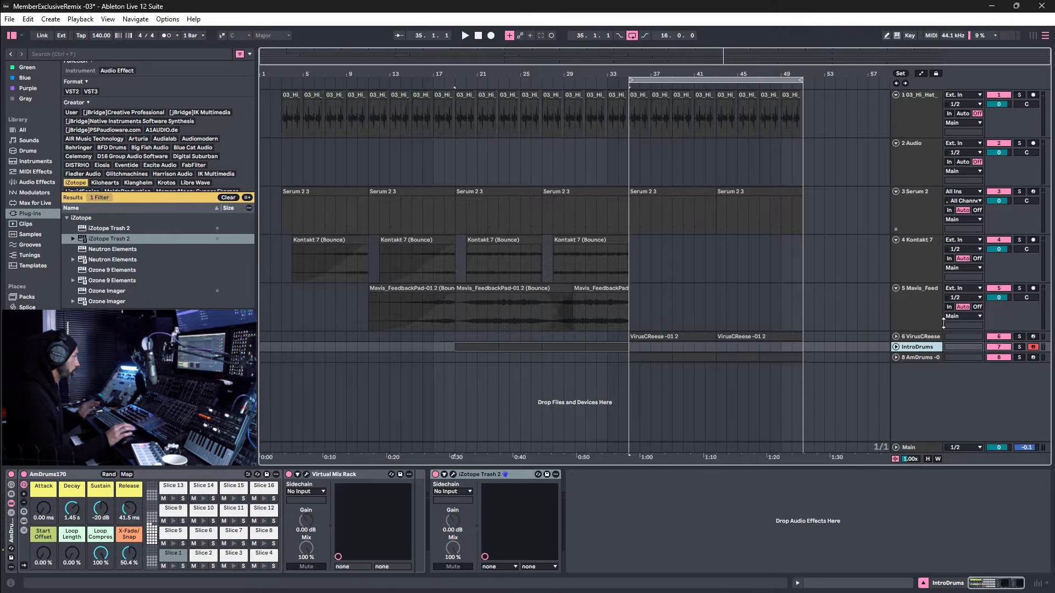
{"action": "left_click_drag", "start_coordinate": [916, 352], "coordinate": [909, 123]}
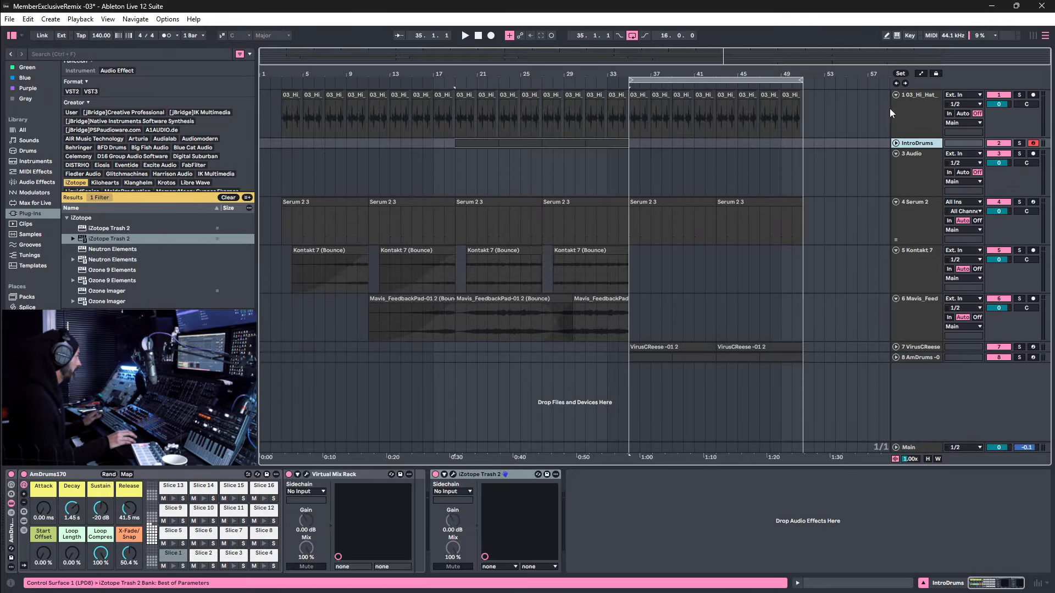
Add an Auto Filter at the end of the IntroDrums effects chain and set its filter type to Band-pass.
{"action": "left_click", "coordinate": [925, 110]}
{"action": "left_click", "coordinate": [929, 144]}
{"action": "left_click", "coordinate": [479, 142]}
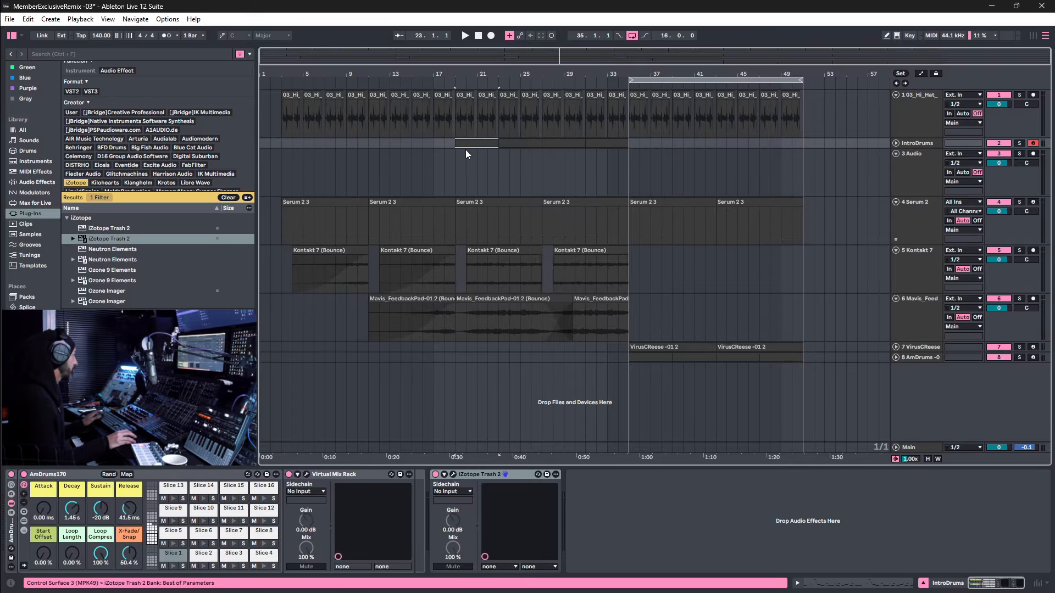
{"action": "left_click", "coordinate": [922, 144]}
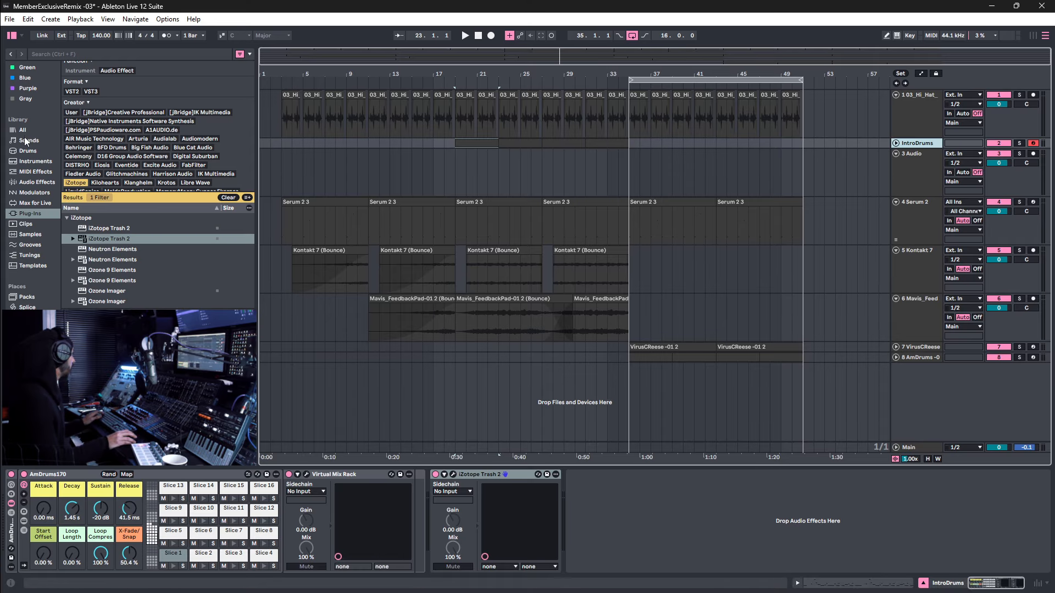
{"action": "left_click", "coordinate": [31, 184]}
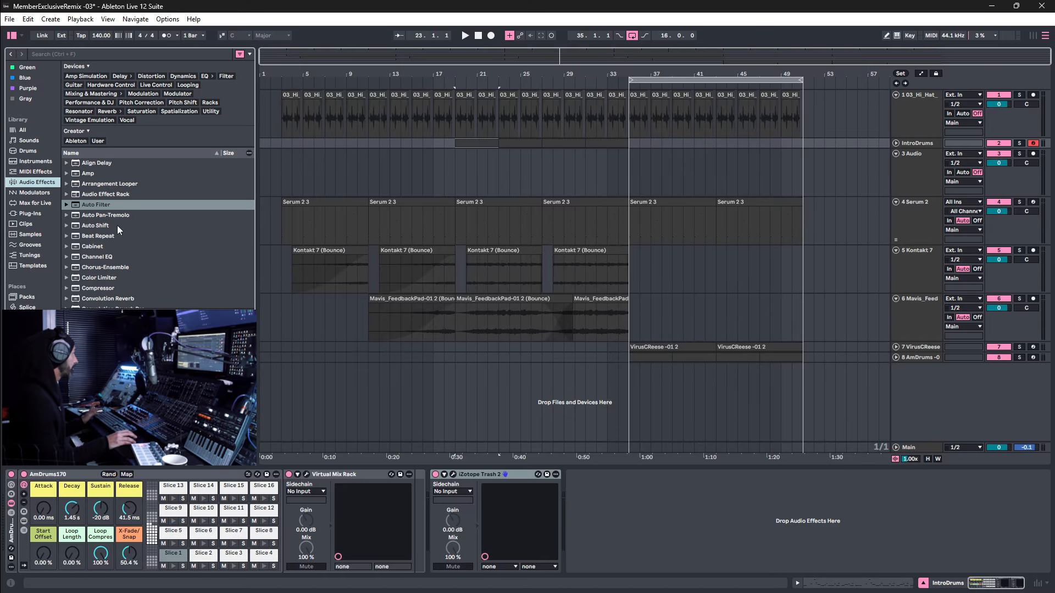
{"action": "double_click", "coordinate": [117, 206]}
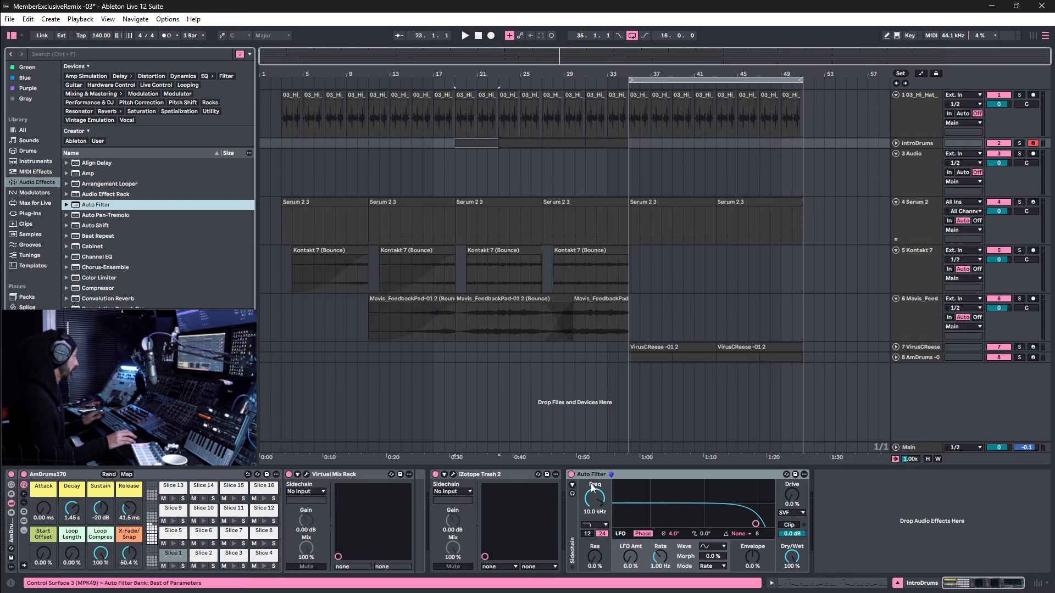
{"action": "left_click", "coordinate": [601, 525]}
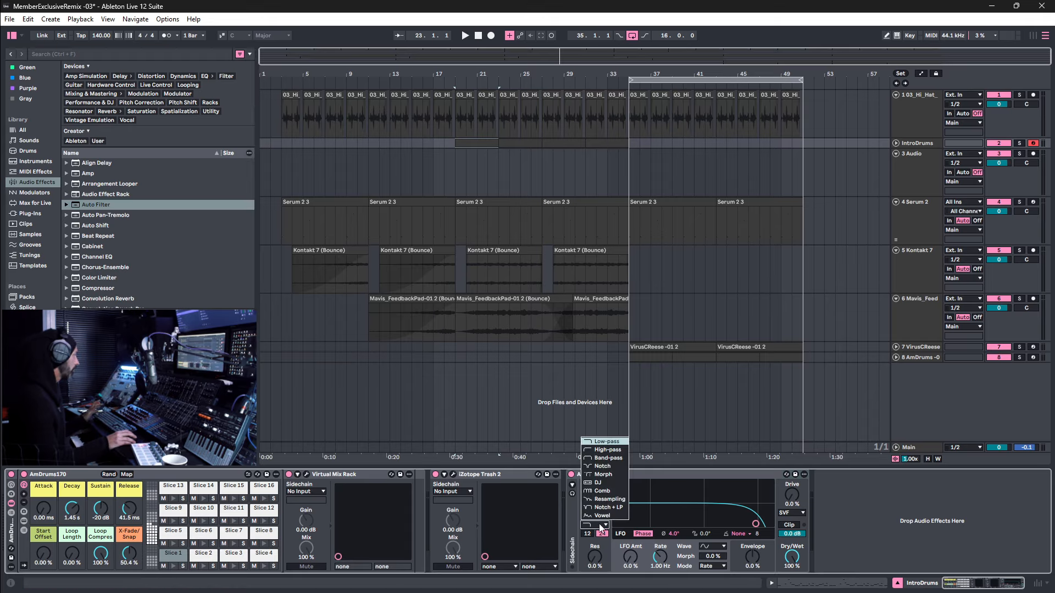
{"action": "left_click", "coordinate": [609, 458]}
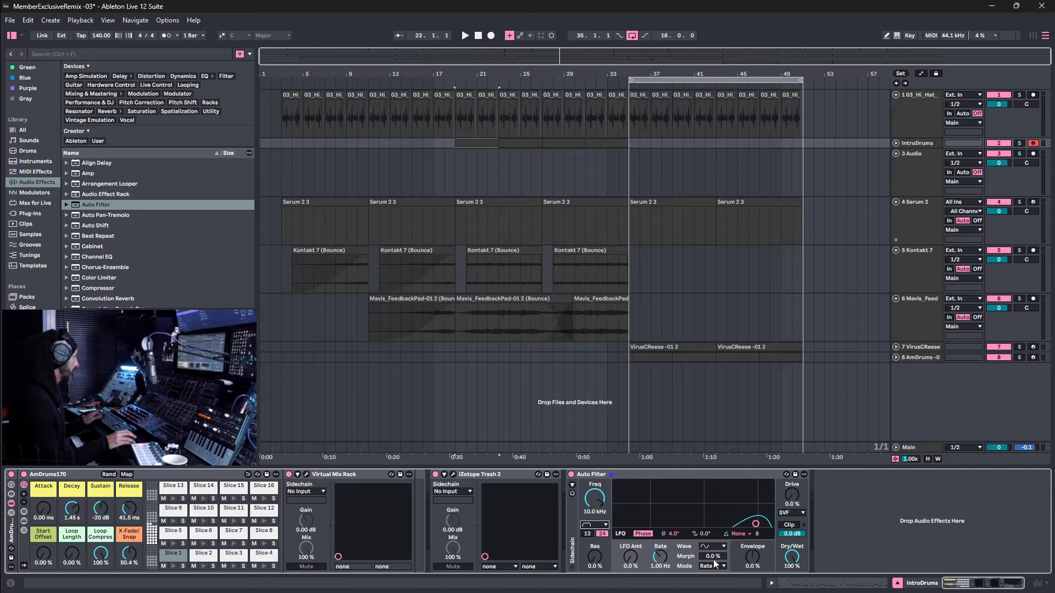
Set the Auto Filter's LFO to a smoothed S&H wave, synced at a 1/8 rate, with an LFO amount of 26 %.
{"action": "left_click", "coordinate": [711, 533]}
{"action": "left_click", "coordinate": [711, 548]}
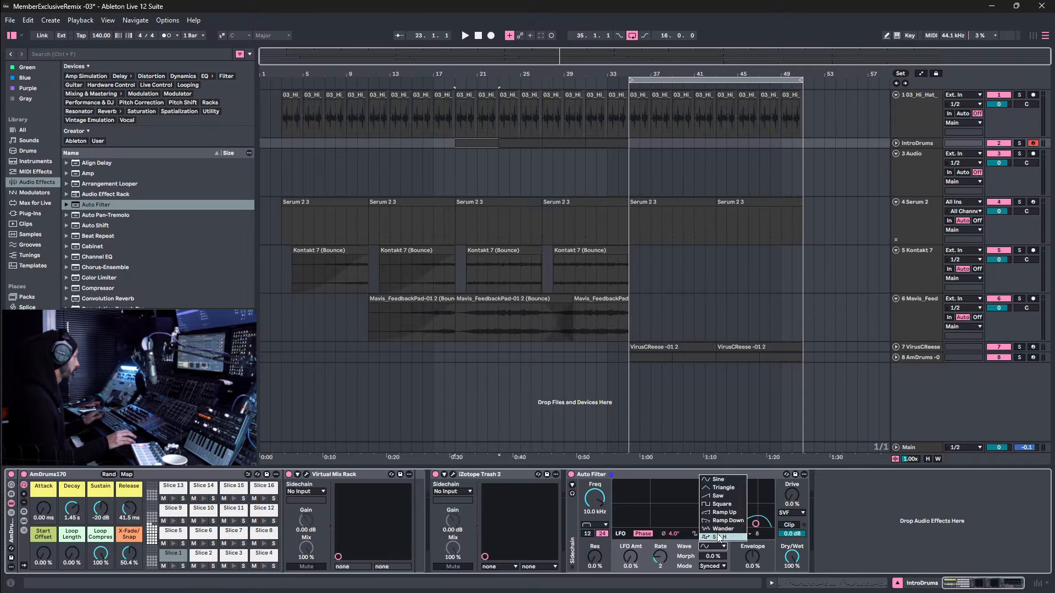
{"action": "left_click", "coordinate": [718, 537]}
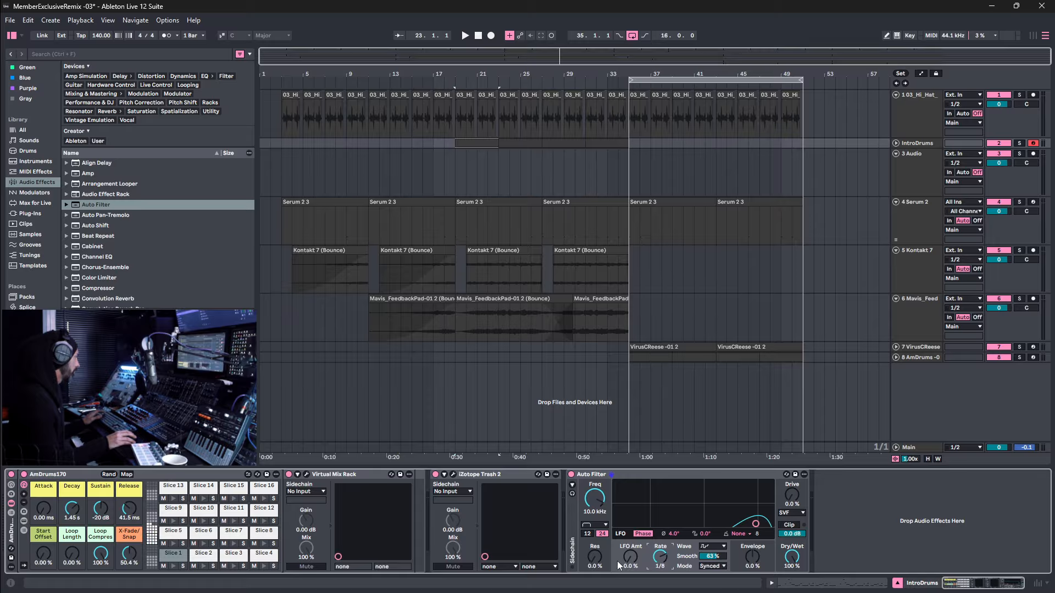
{"action": "left_click_drag", "start_coordinate": [628, 559], "coordinate": [628, 544]}
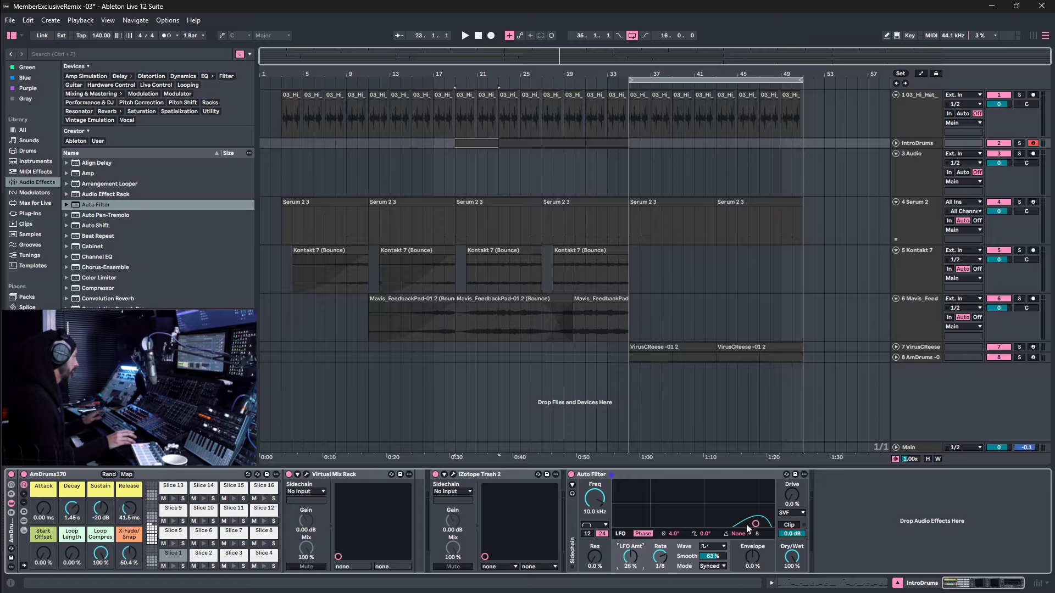
During playback, tune the band-pass filter to a frequency of 1.07 kHz, resonance of 2.7 % and drive of 16 %.
{"action": "key", "text": "space"}
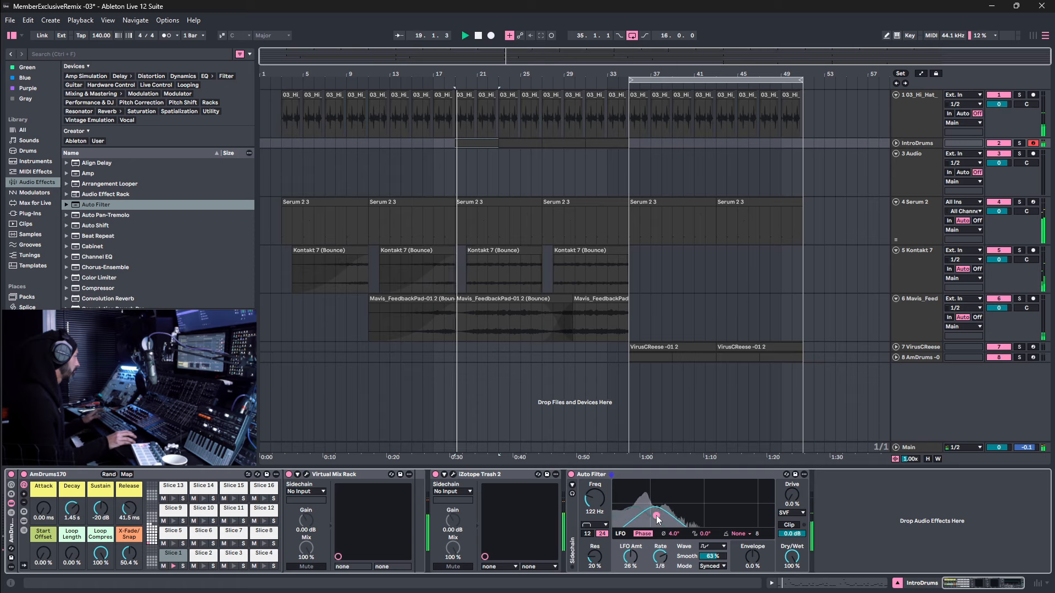
{"action": "left_click_drag", "start_coordinate": [793, 497], "coordinate": [793, 476]}
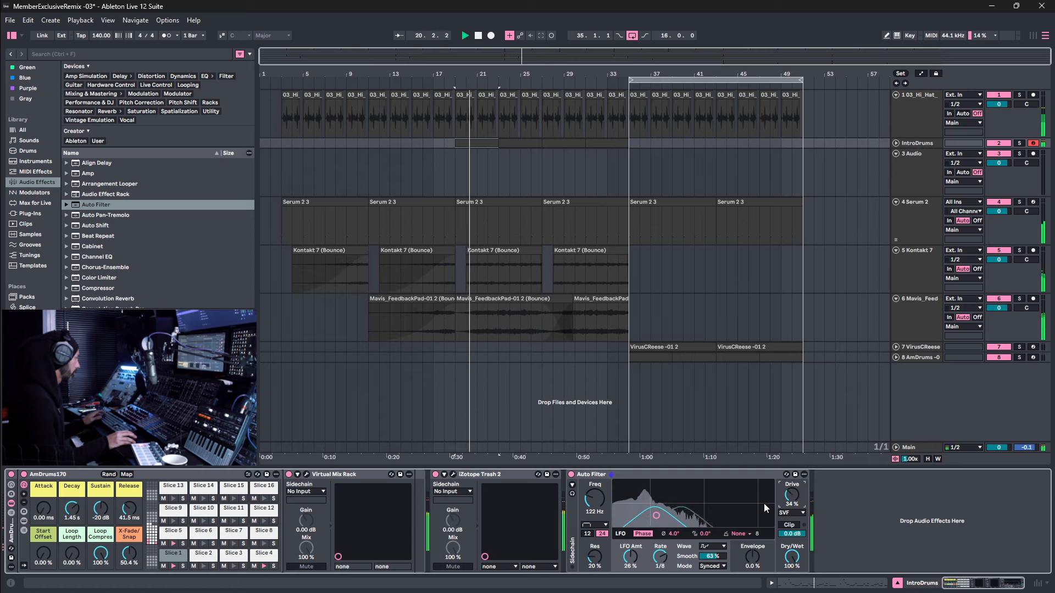
{"action": "left_click_drag", "start_coordinate": [744, 516], "coordinate": [747, 525]}
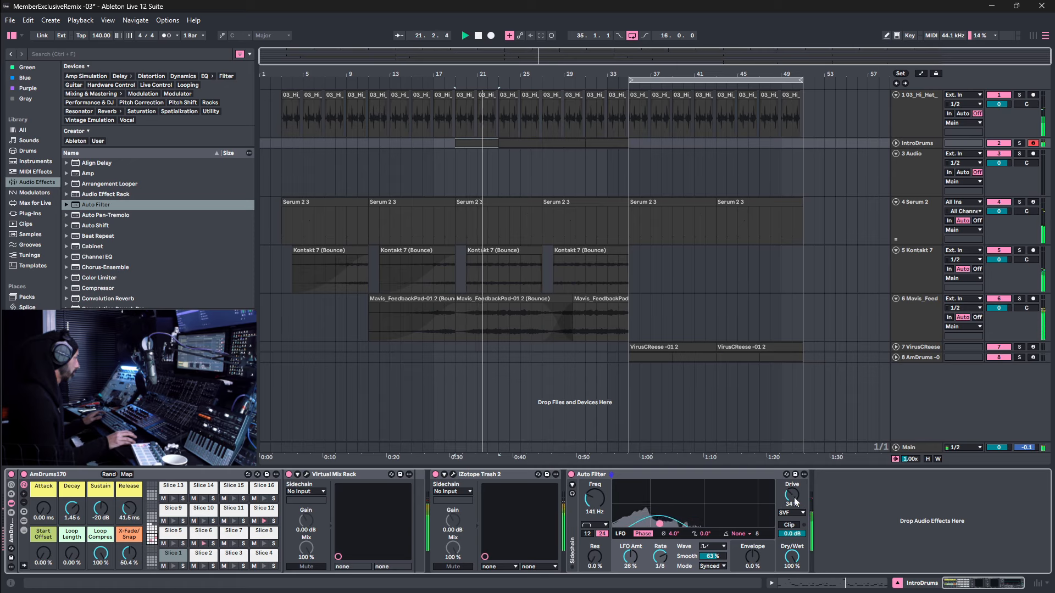
{"action": "left_click_drag", "start_coordinate": [792, 497], "coordinate": [792, 508]}
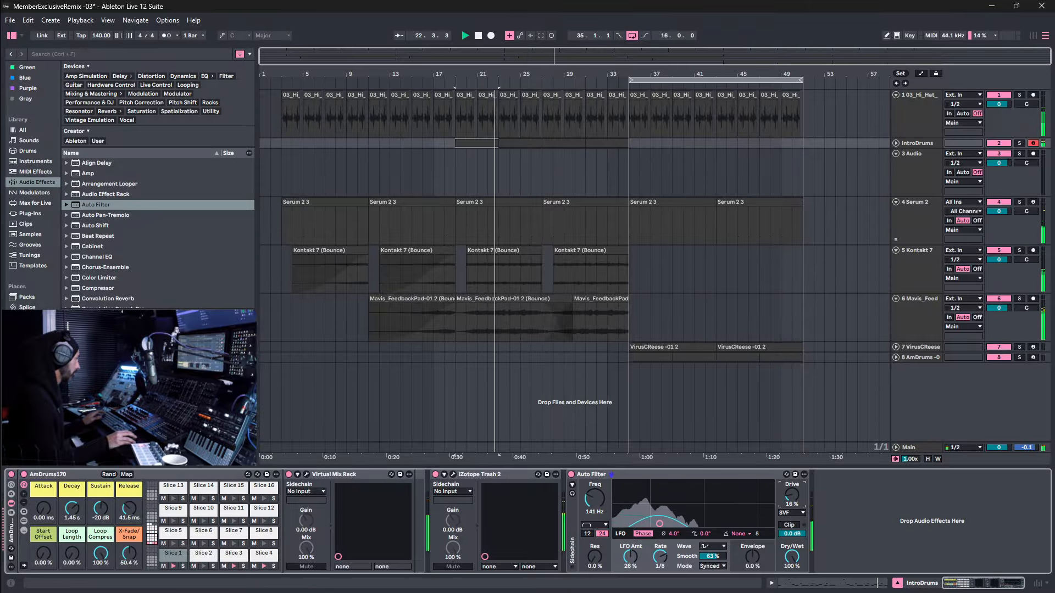
{"action": "left_click_drag", "start_coordinate": [660, 525], "coordinate": [705, 523]}
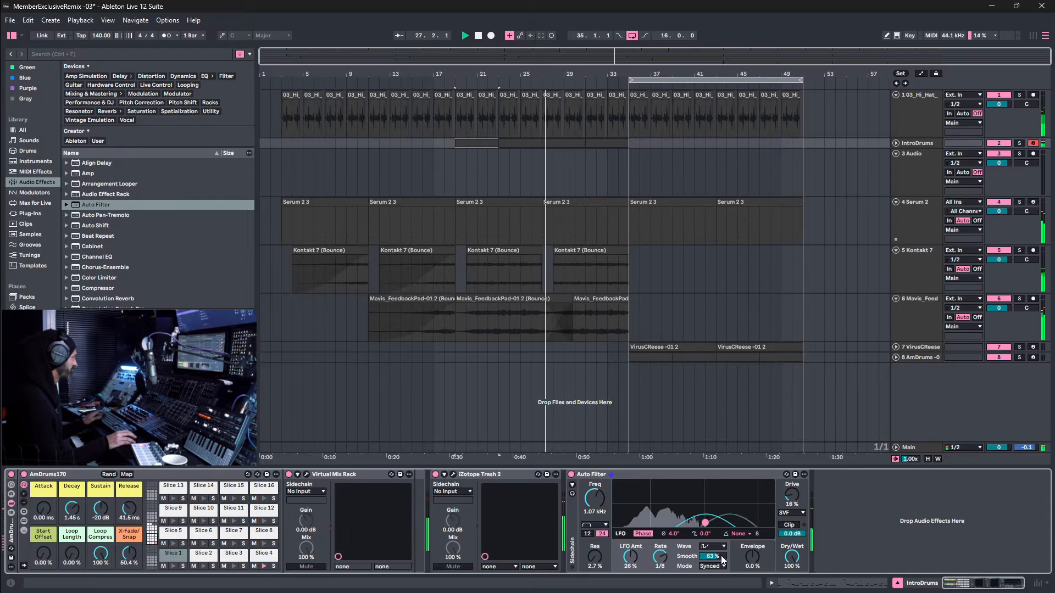
{"action": "key", "text": "space"}
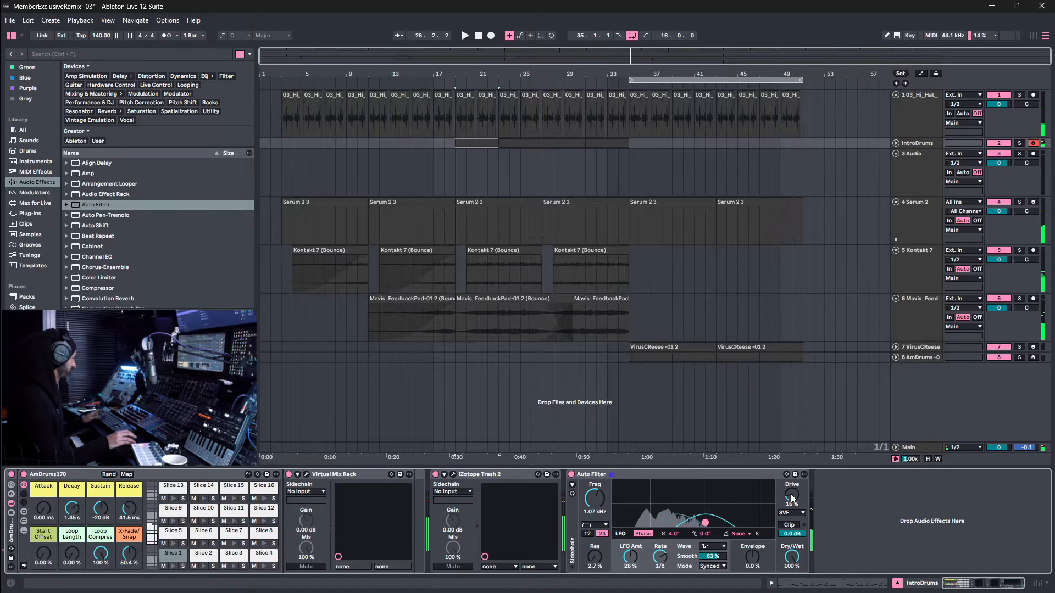
Add a second Auto Filter after the first, set it to High-pass at 798 Hz, and play the arrangement.
{"action": "left_click_drag", "start_coordinate": [92, 202], "coordinate": [801, 561]}
{"action": "left_click", "coordinate": [831, 524]}
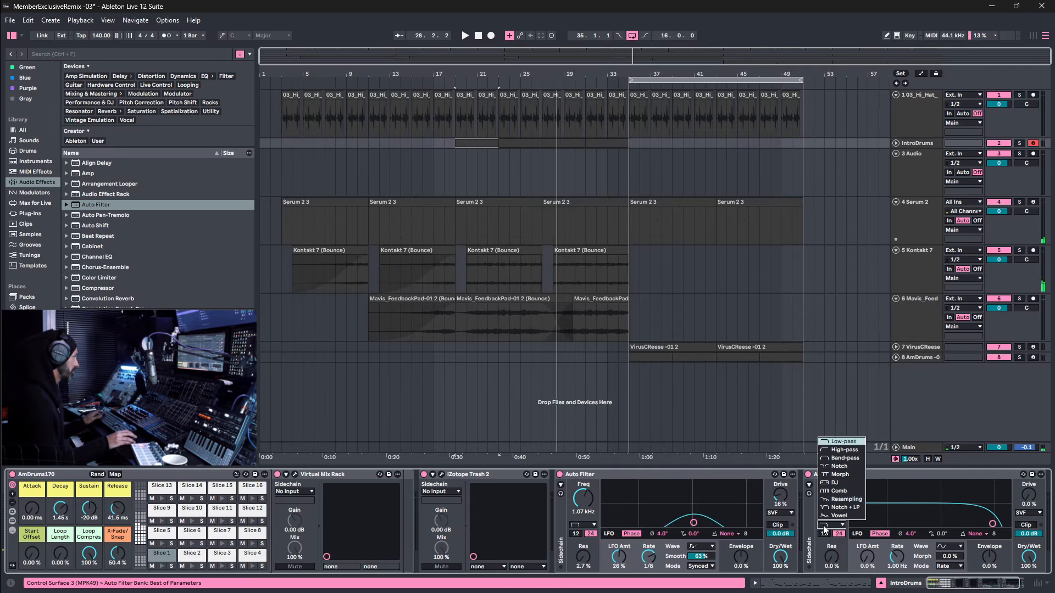
{"action": "left_click", "coordinate": [839, 451]}
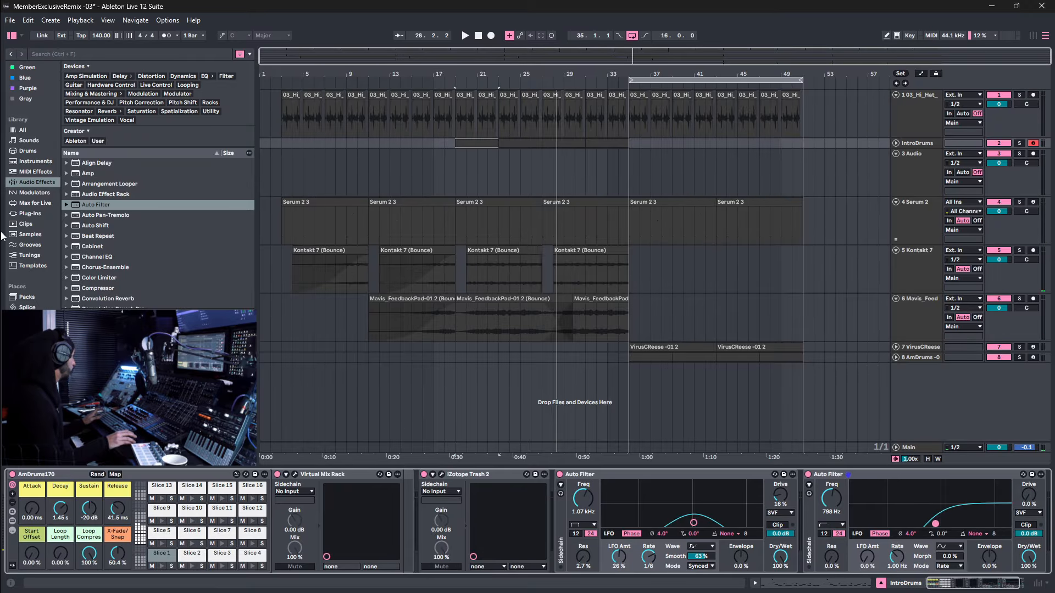
{"action": "key", "text": "space"}
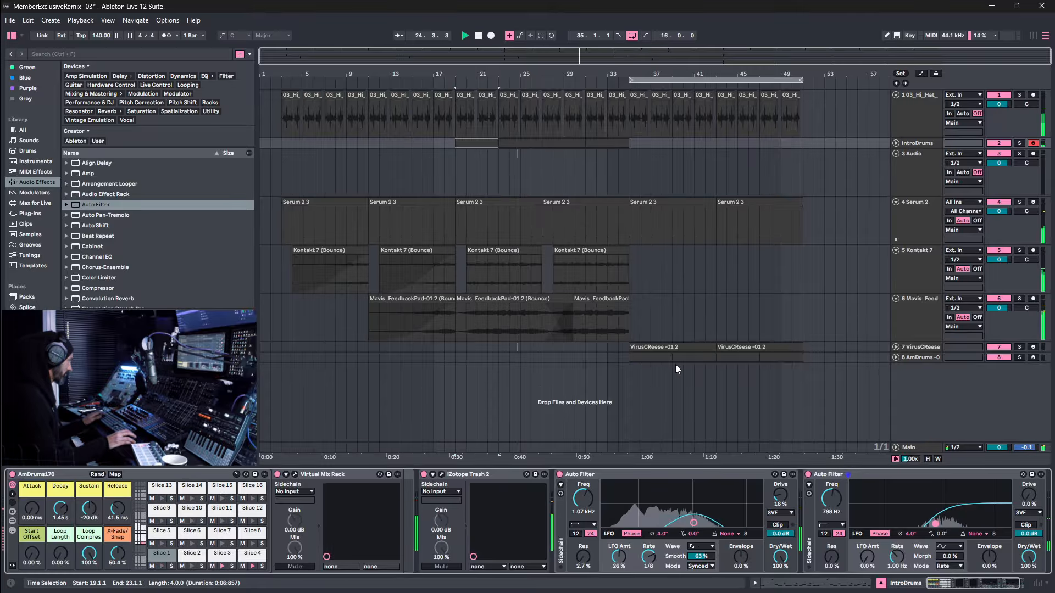
Delete the hi-hat and IntroDrums clips between bars 31 and 35.
{"action": "left_click", "coordinate": [612, 144]}
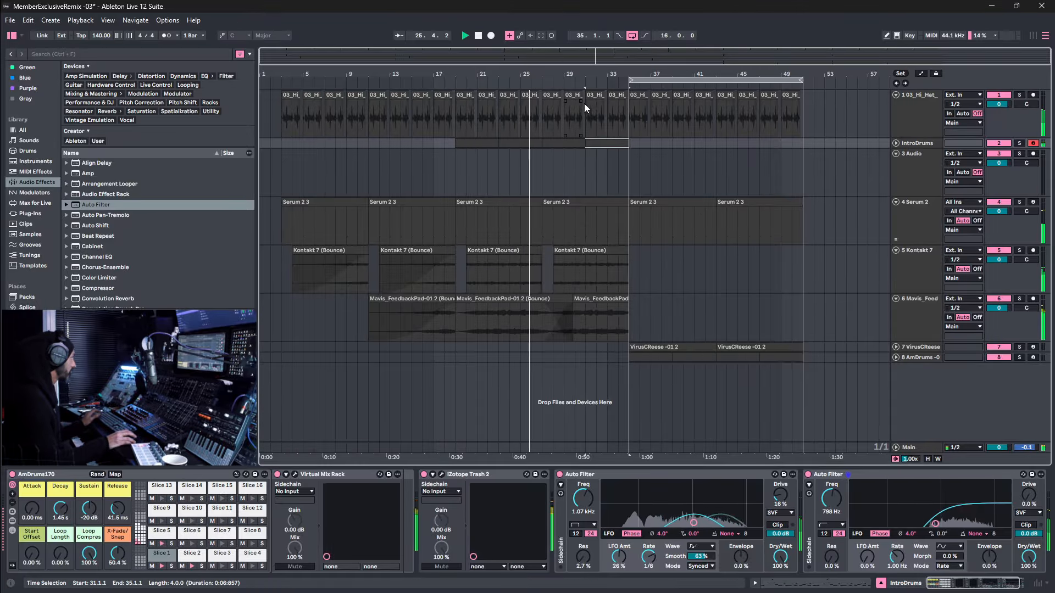
{"action": "key", "text": "shift+Up"}
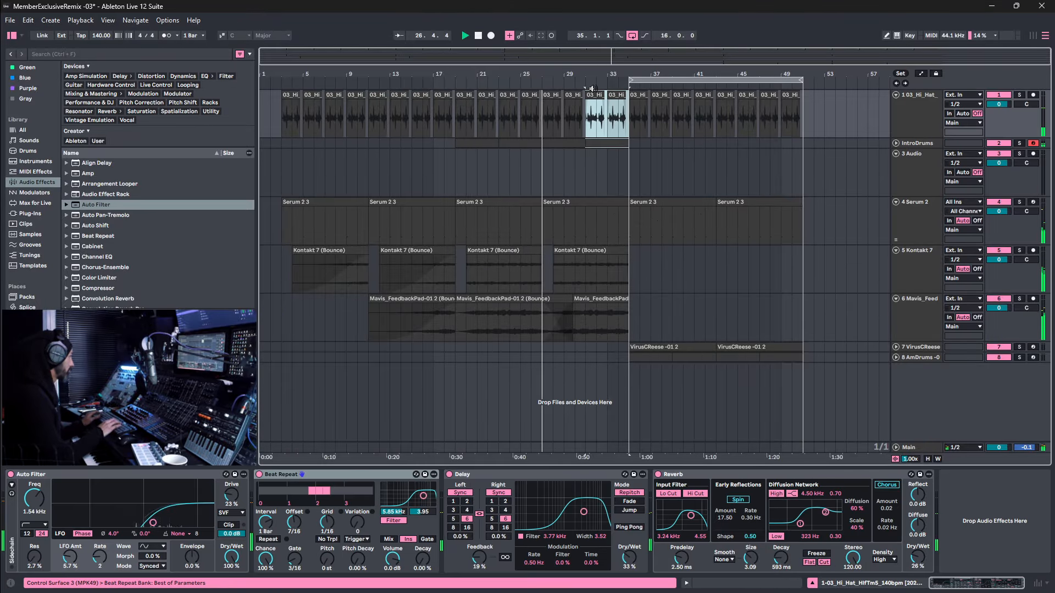
{"action": "key", "text": "Delete"}
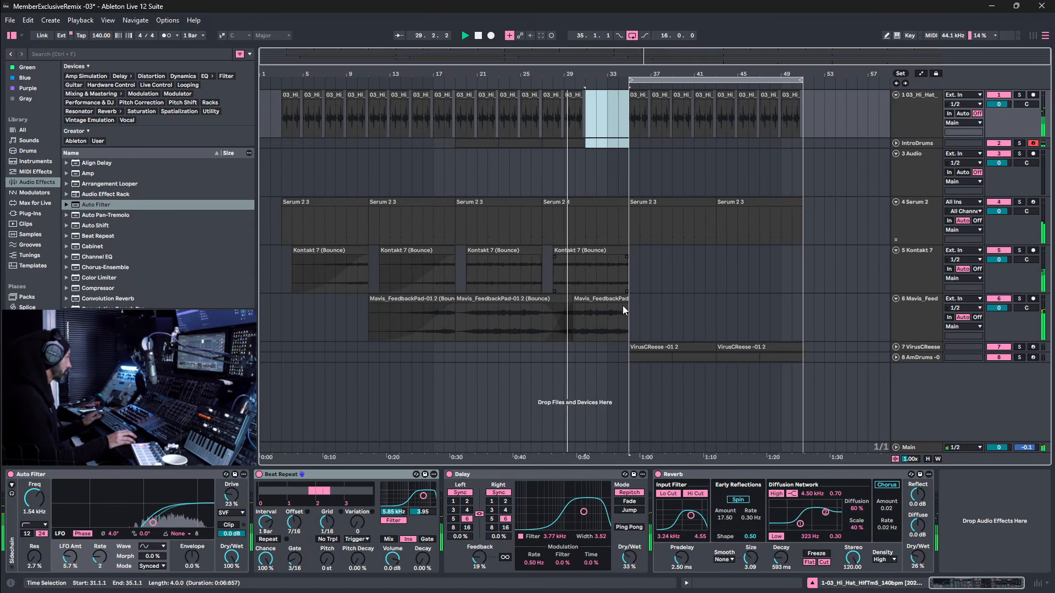
Shorten the Serum 2 clip before the drop to end at bar 32, and fade out the last Kontakt 7 clip across its length.
{"action": "left_click_drag", "start_coordinate": [625, 204], "coordinate": [596, 204]}
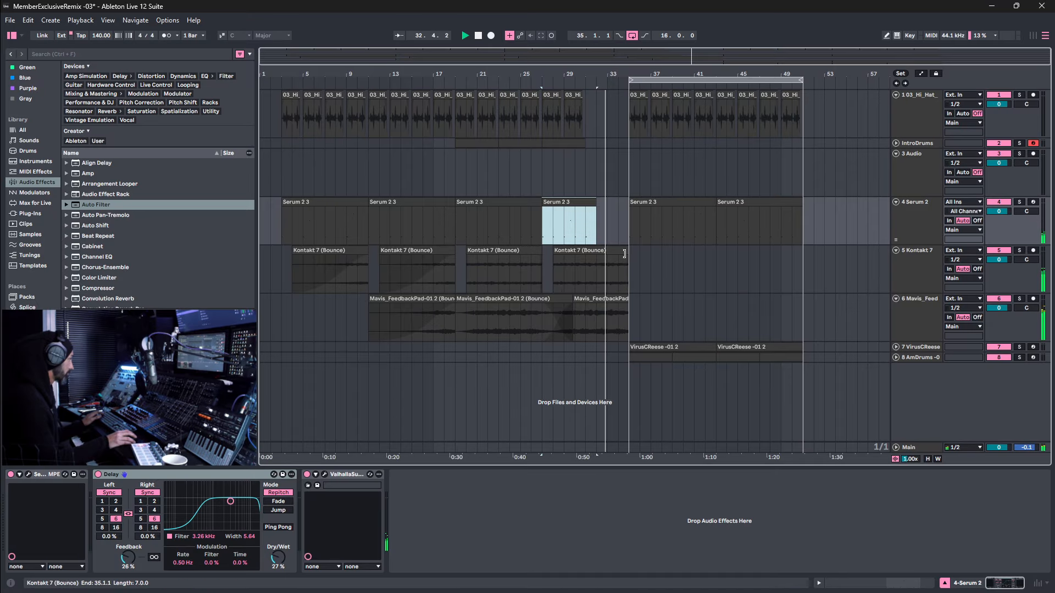
{"action": "left_click_drag", "start_coordinate": [626, 257], "coordinate": [556, 256]}
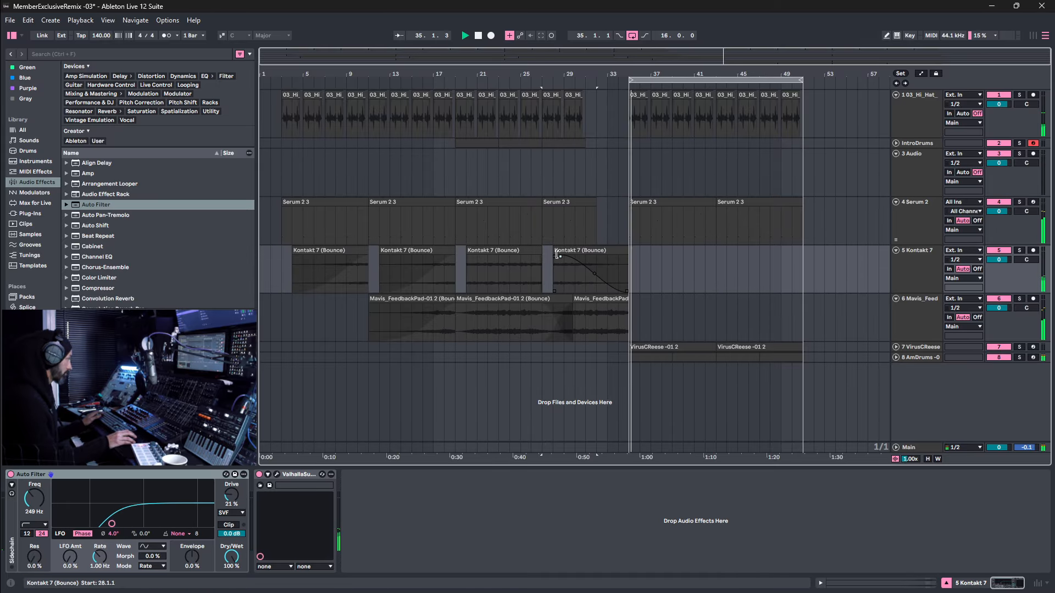
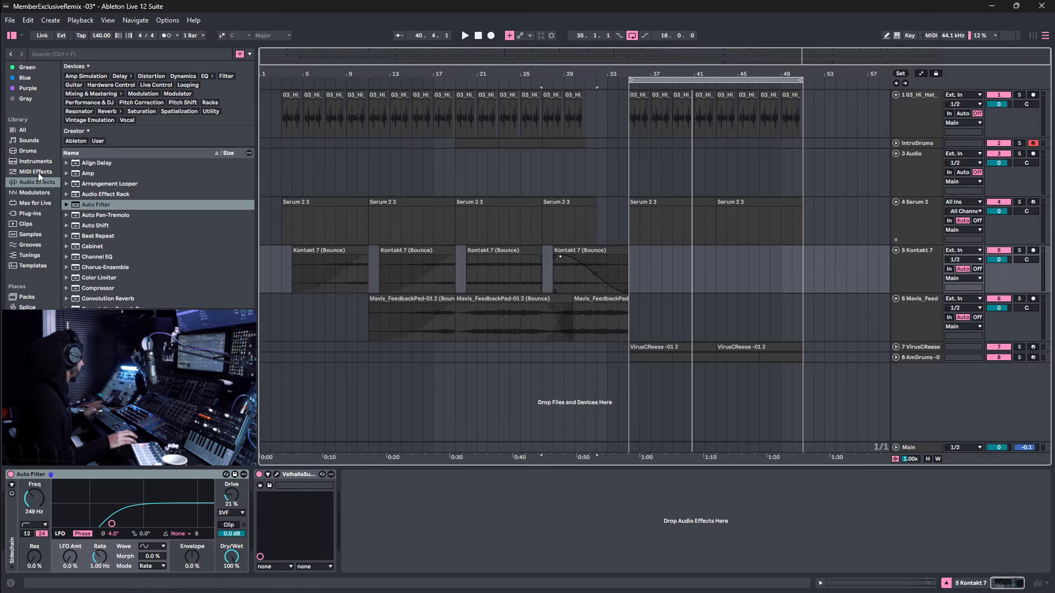
Filter the drum samples to Cymbal and place 00DB_Crash_1.aif at bar 3 on a new audio track.
{"action": "left_click", "coordinate": [26, 149]}
{"action": "left_click", "coordinate": [171, 97]}
{"action": "left_click", "coordinate": [194, 97]}
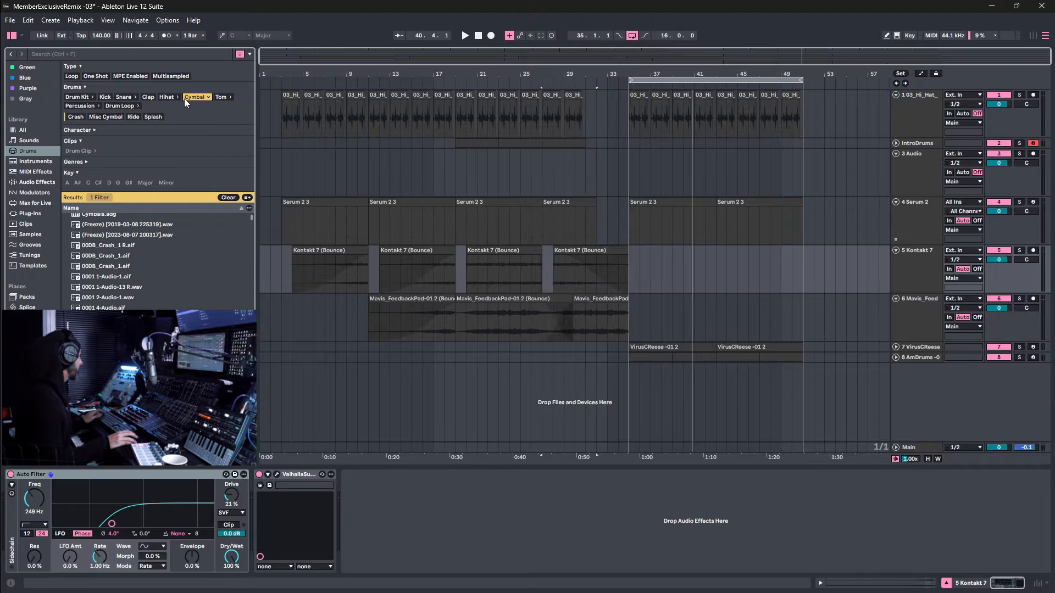
{"action": "left_click", "coordinate": [102, 255]}
{"action": "left_click", "coordinate": [306, 145]}
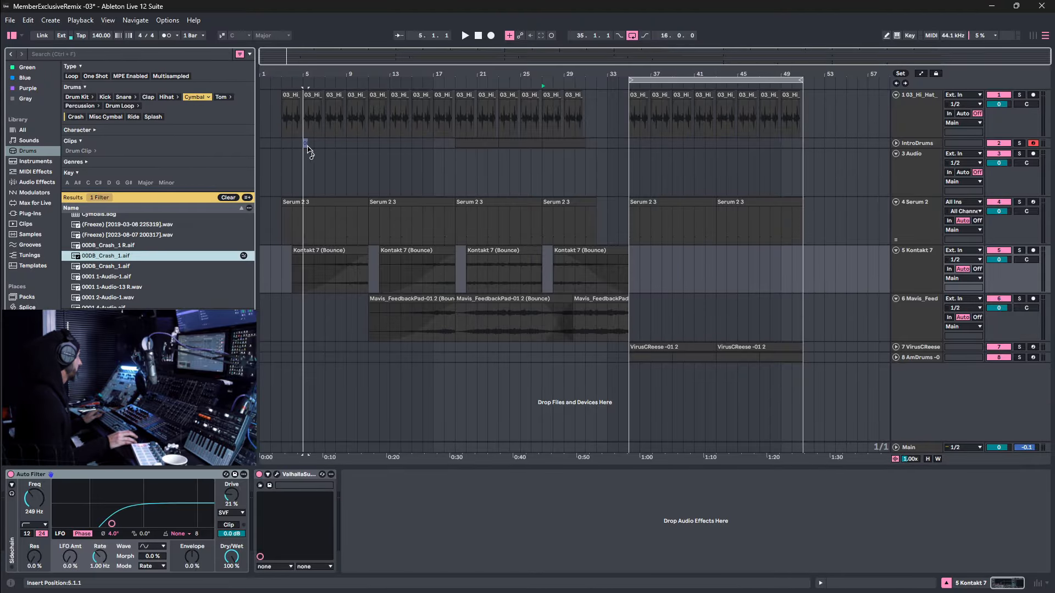
{"action": "key", "text": "Left"}
{"action": "key", "text": "Left"}
{"action": "left_click_drag", "start_coordinate": [282, 95], "coordinate": [281, 86]}
{"action": "left_click_drag", "start_coordinate": [286, 368], "coordinate": [286, 369]}
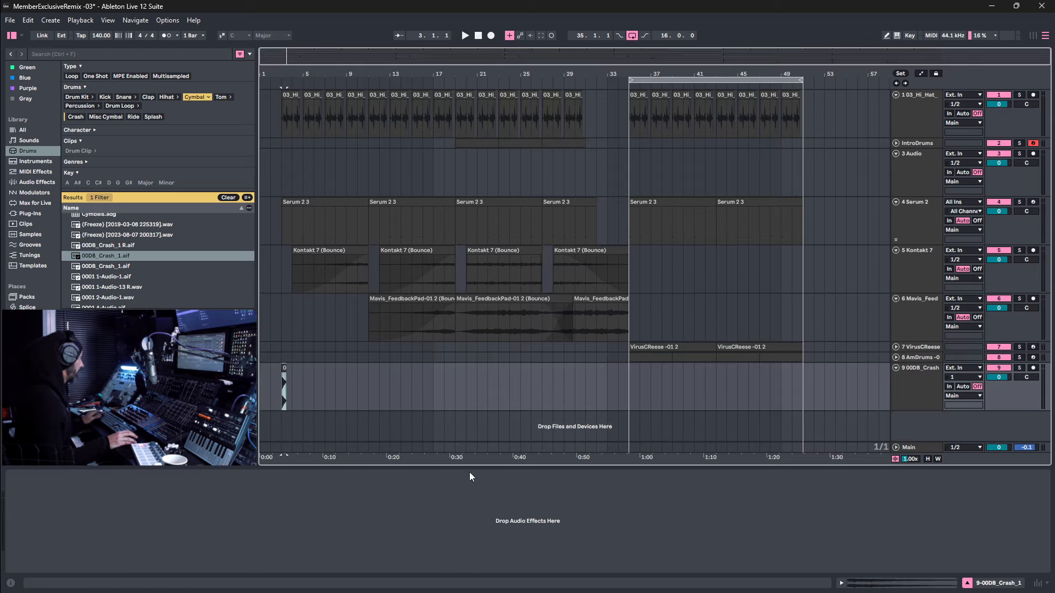
Lower the crash track's volume to -16.3 dB, add a Reverb with a 3.97 s decay to it, and play it back.
{"action": "key", "text": "Tab"}
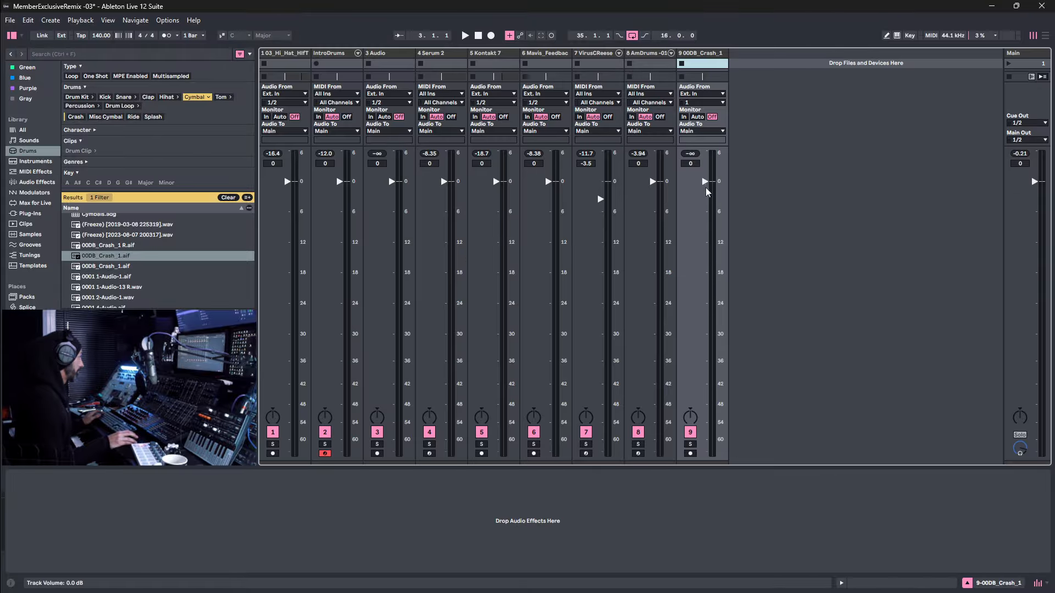
{"action": "left_click", "coordinate": [25, 99]}
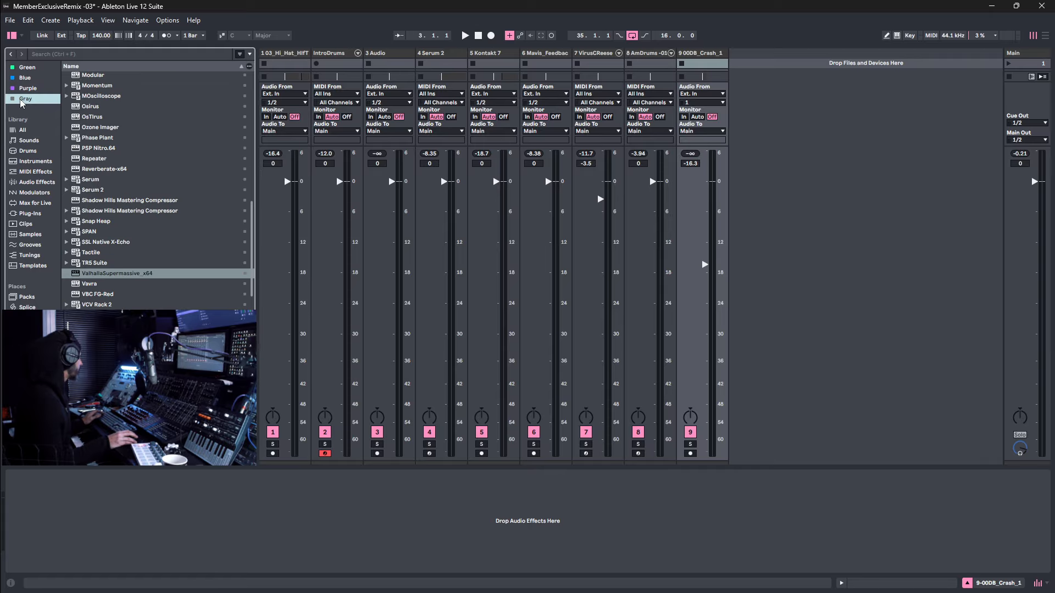
{"action": "left_click", "coordinate": [37, 182]}
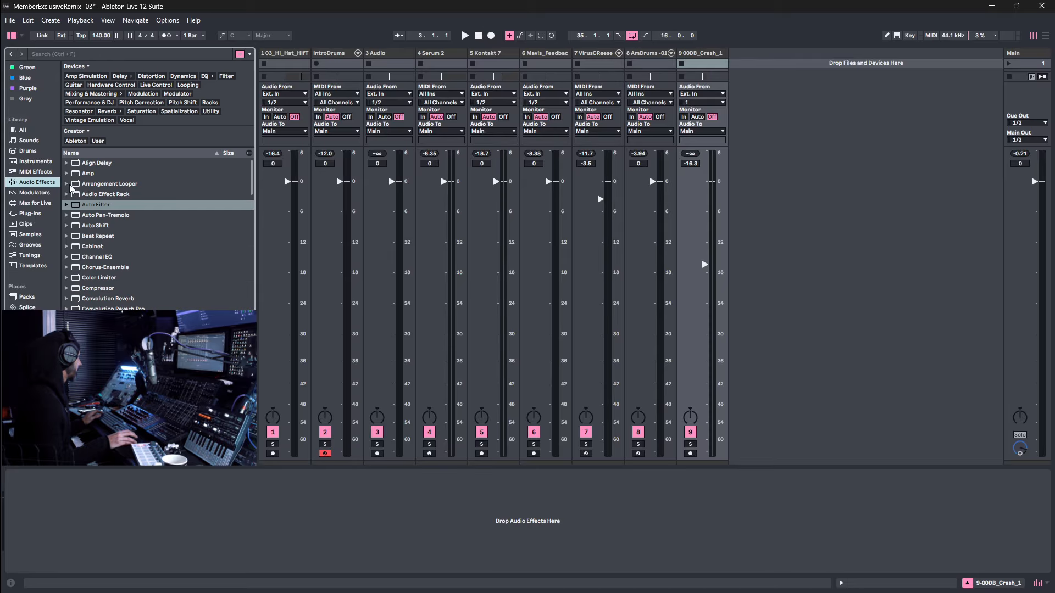
{"action": "scroll", "coordinate": [127, 280], "scroll_direction": "down", "scroll_amount": 12}
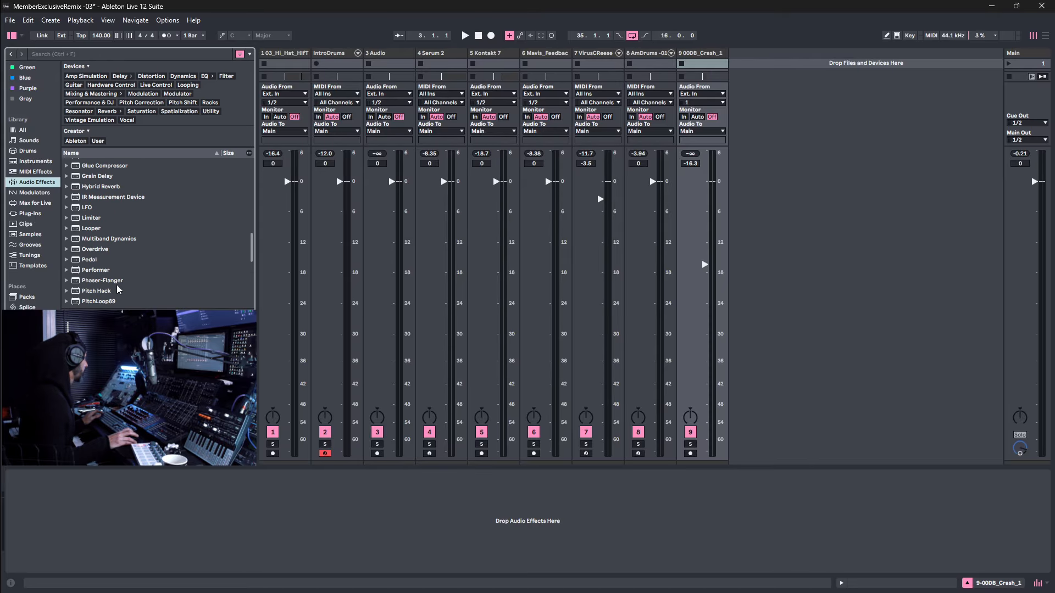
{"action": "left_click", "coordinate": [131, 212]}
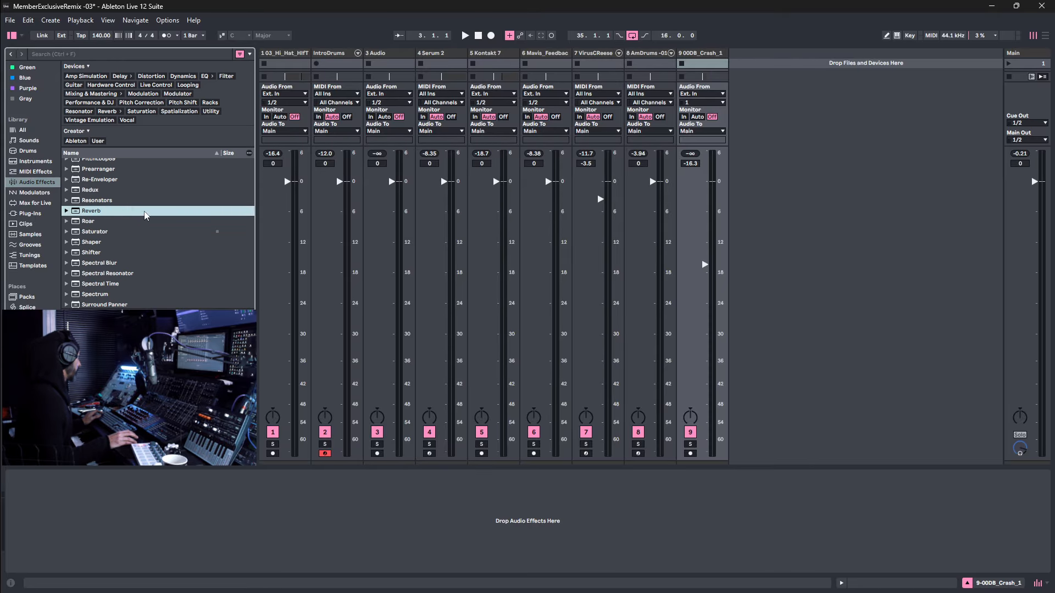
{"action": "double_click", "coordinate": [102, 211]}
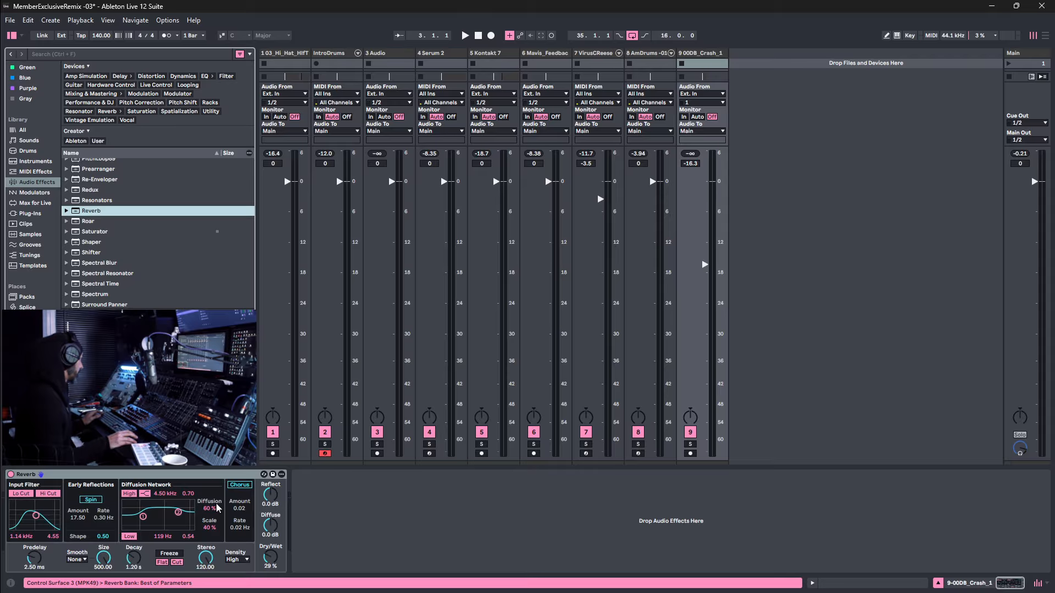
{"action": "left_click_drag", "start_coordinate": [133, 563], "coordinate": [132, 547]}
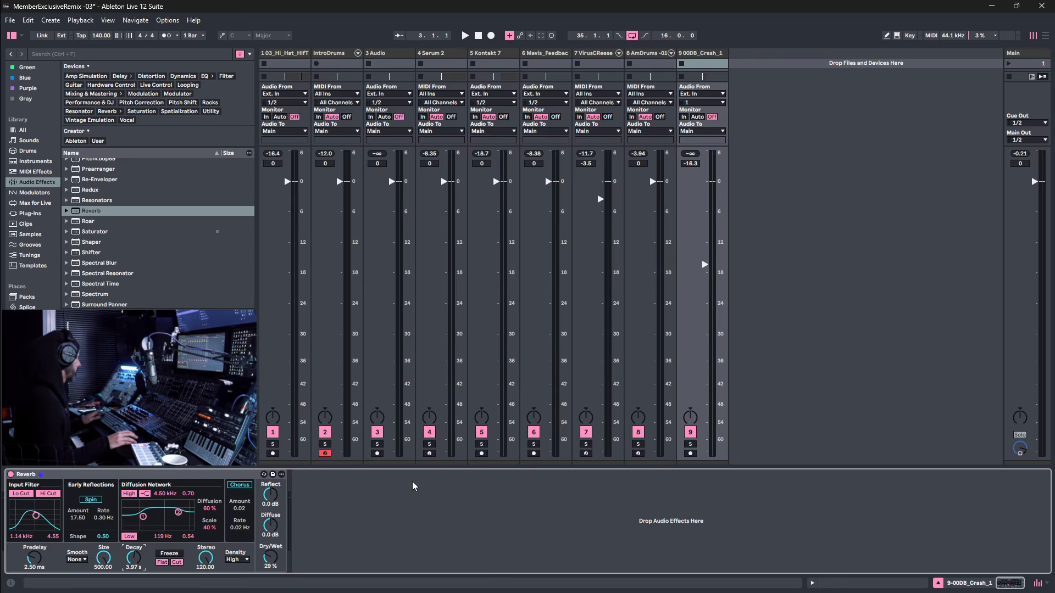
{"action": "key", "text": "space"}
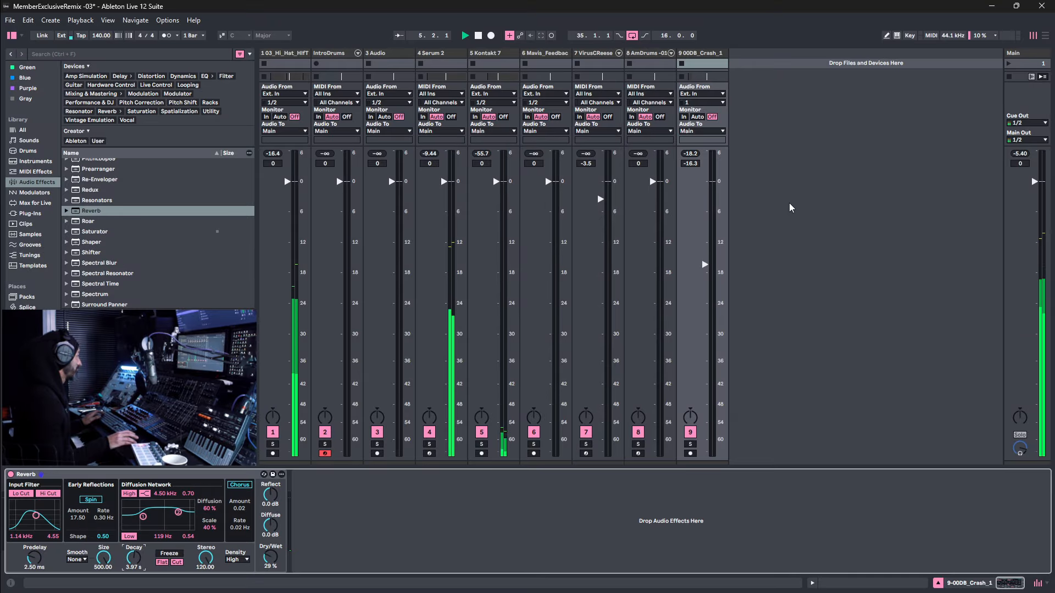
Copy the crash clip from bar 3 to bars 19 and 35 on the crash track.
{"action": "key", "text": "Tab"}
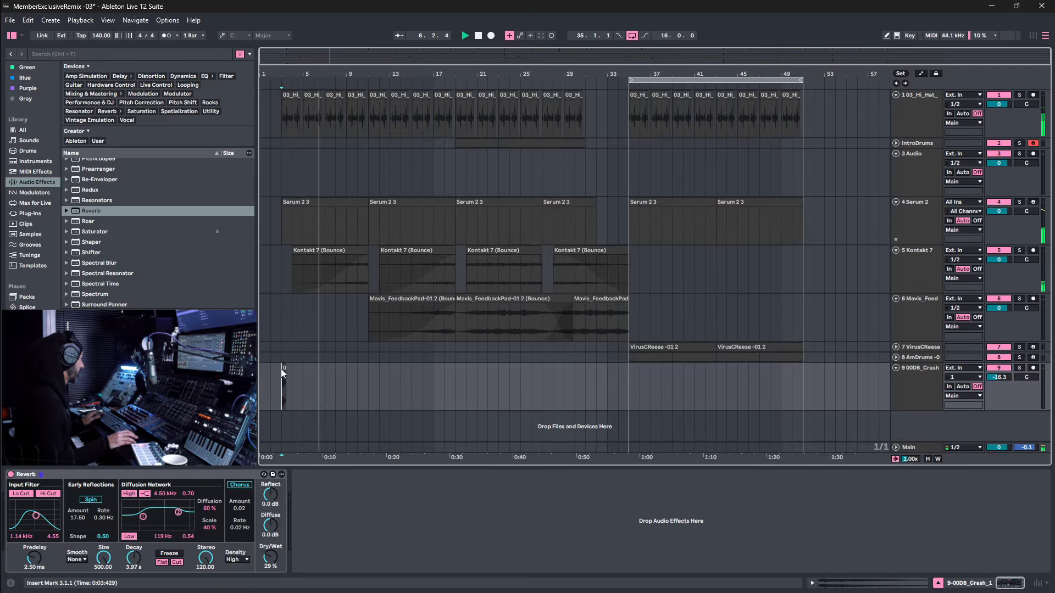
{"action": "left_click", "coordinate": [287, 370]}
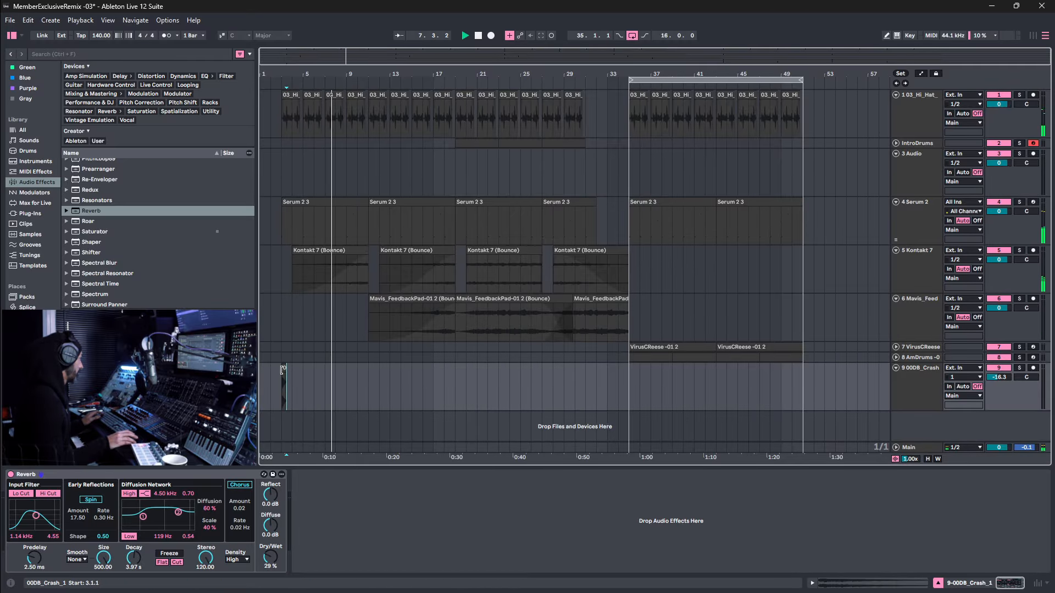
{"action": "left_click_drag", "start_coordinate": [282, 369], "coordinate": [473, 369]}
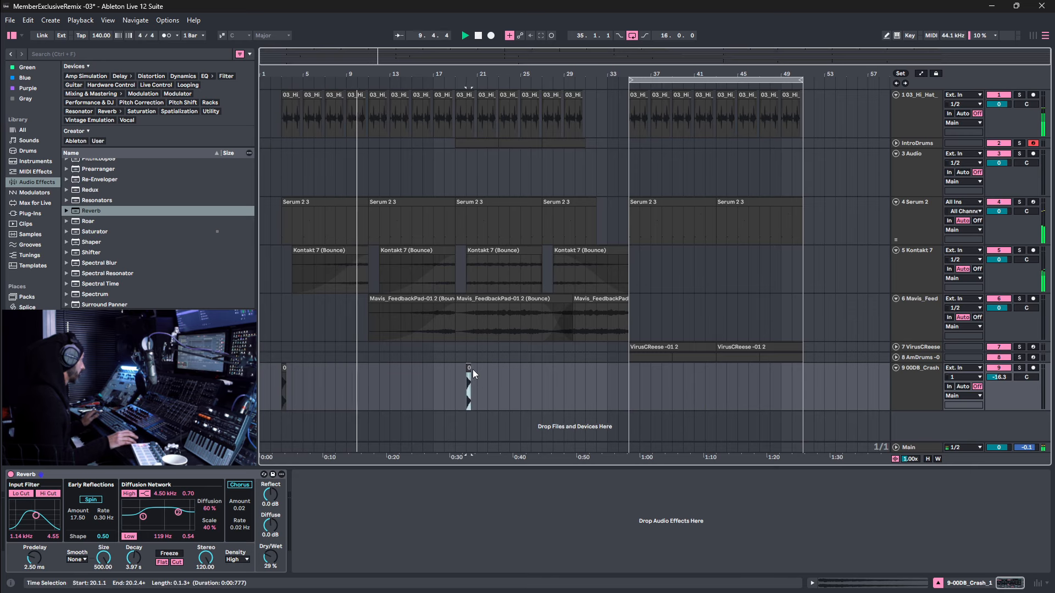
{"action": "left_click_drag", "start_coordinate": [473, 369], "coordinate": [631, 377]}
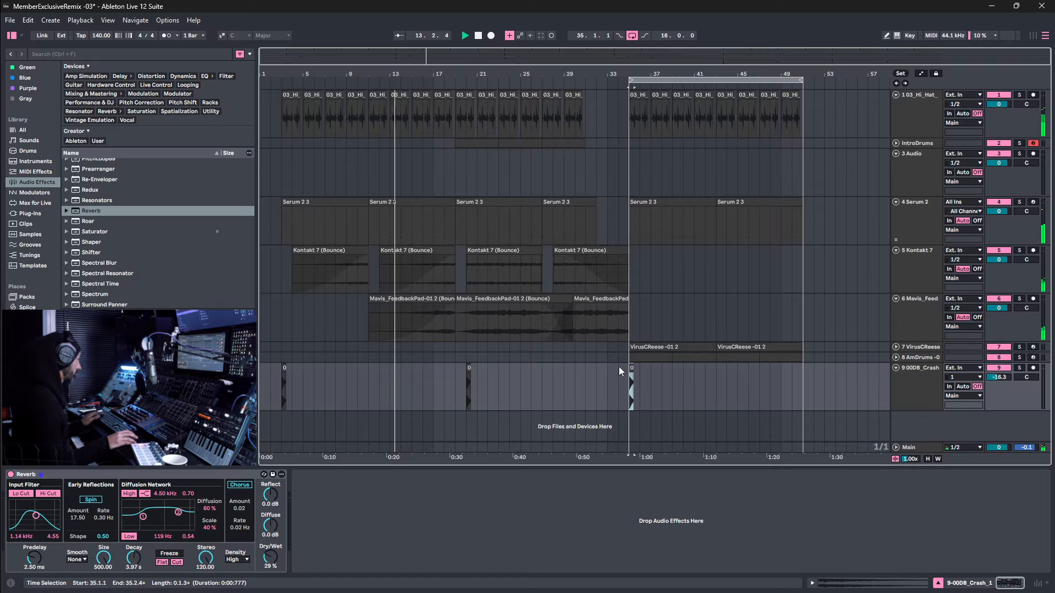
{"action": "left_click_drag", "start_coordinate": [468, 367], "coordinate": [457, 369]}
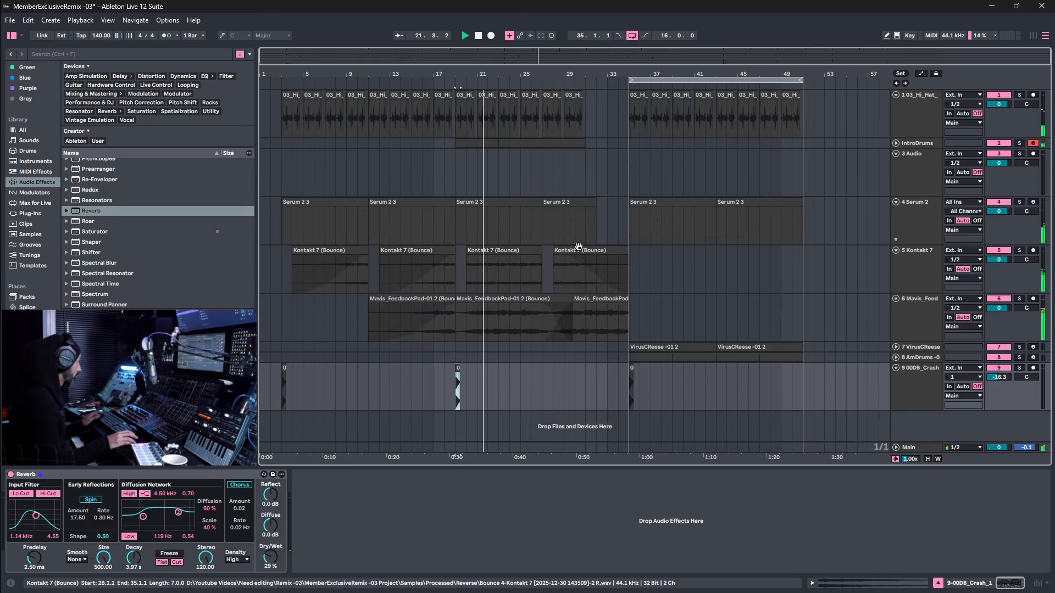
Lengthen the fade-ins on the third Kontakt 7 clip and the second Mavis_FeedbackPad clip, and play back from bar 3.
{"action": "left_click", "coordinate": [580, 246]}
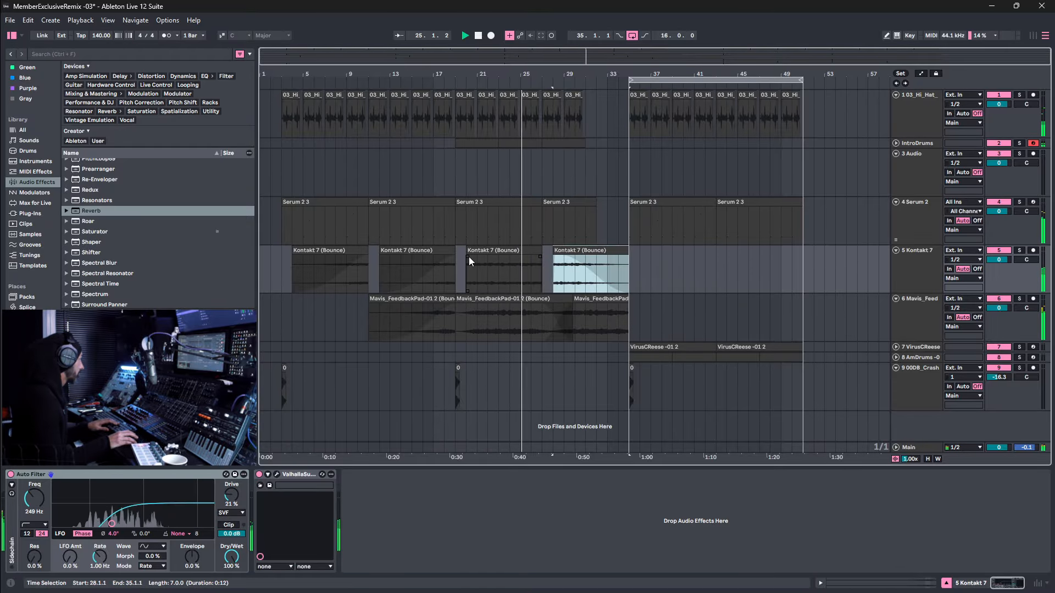
{"action": "left_click_drag", "start_coordinate": [470, 256], "coordinate": [525, 256]}
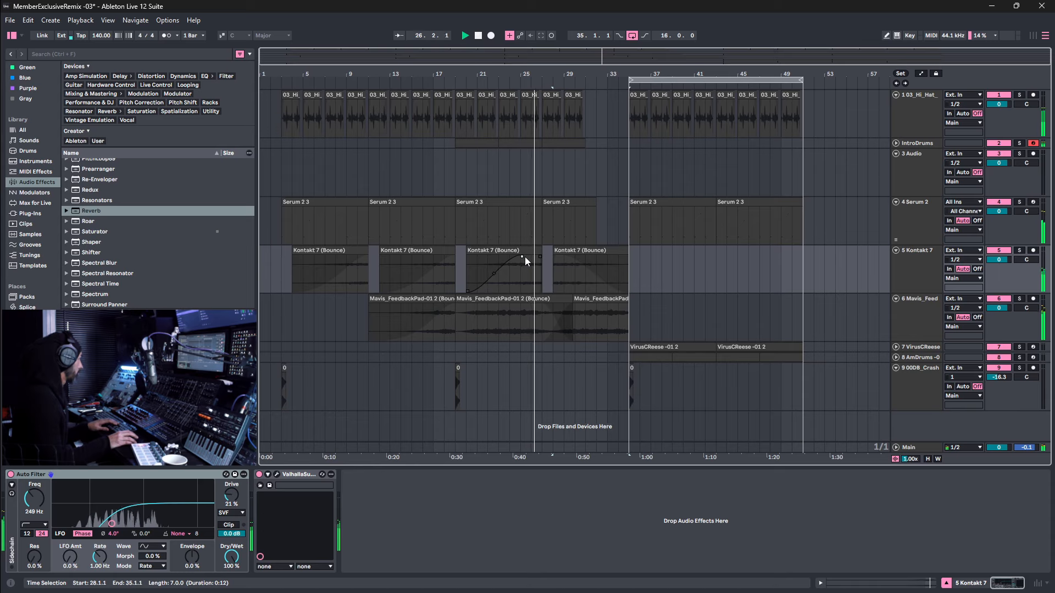
{"action": "left_click_drag", "start_coordinate": [464, 304], "coordinate": [506, 305]}
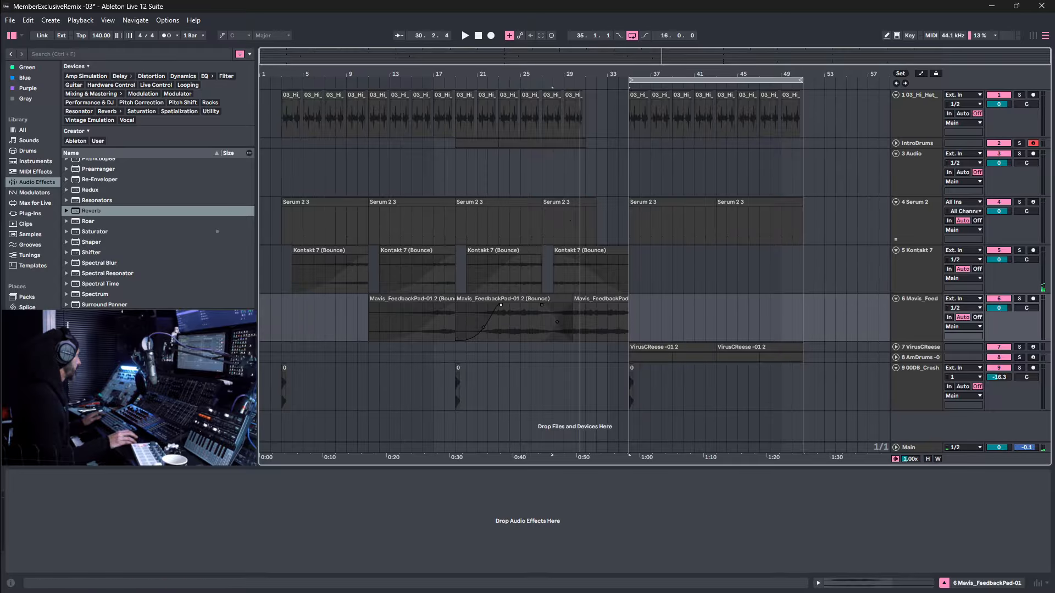
{"action": "left_click", "coordinate": [284, 324]}
{"action": "key", "text": "space"}
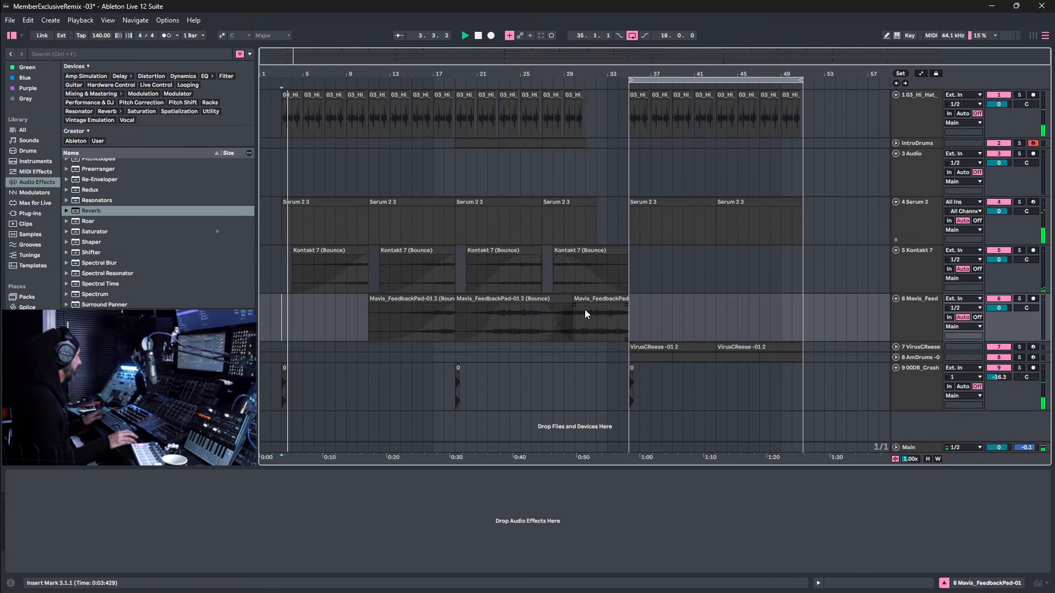
Delete the last Kontakt 7 clip before the drop, and shorten the hi-hat clip at bar 17 to end at 17.3.2.
{"action": "left_click", "coordinate": [581, 253]}
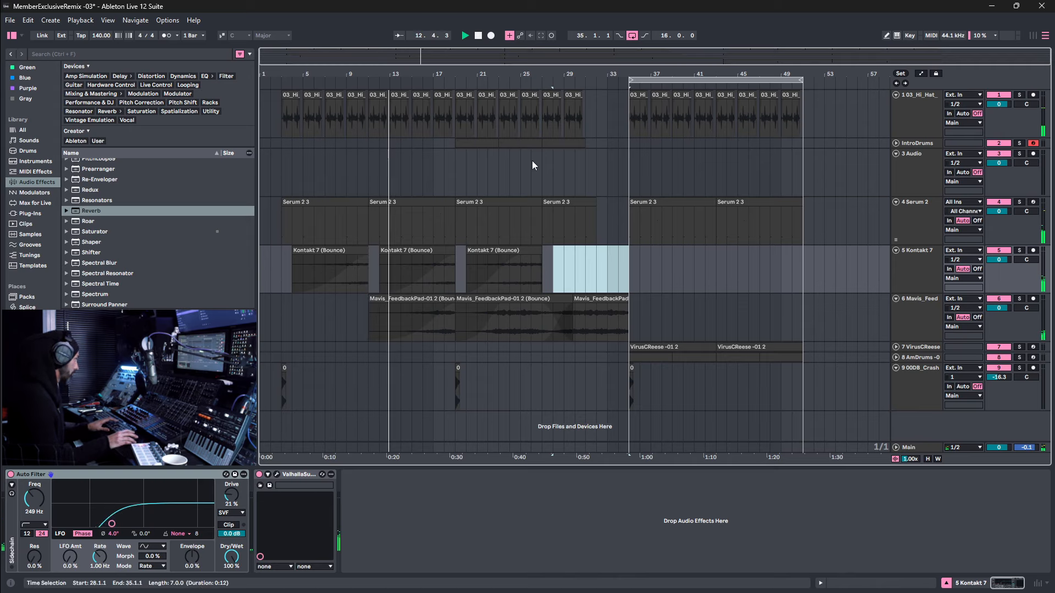
{"action": "left_click", "coordinate": [448, 93]}
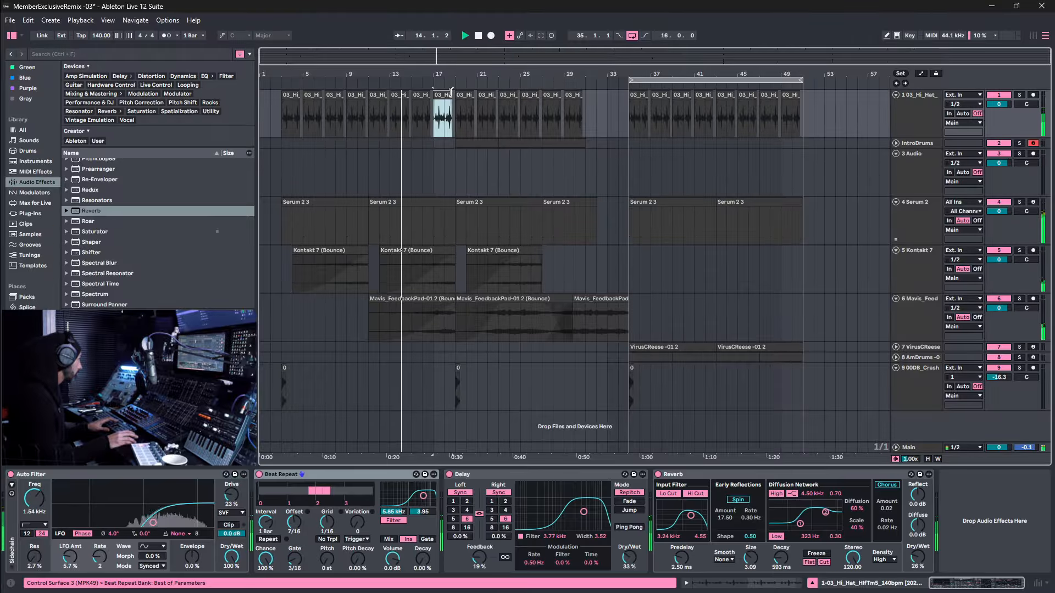
{"action": "left_click_drag", "start_coordinate": [452, 94], "coordinate": [448, 90]}
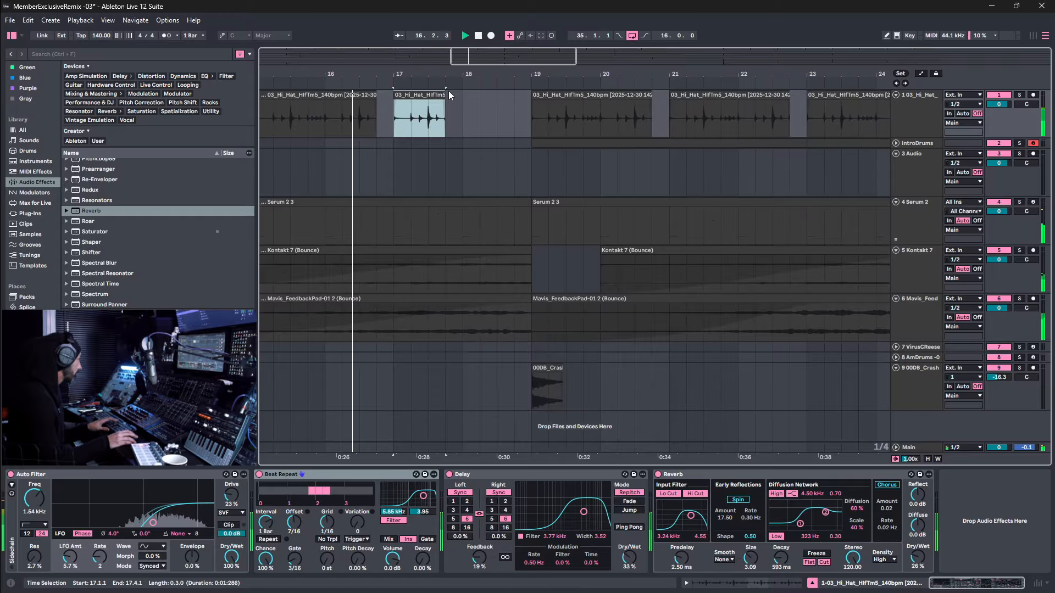
{"action": "scroll", "coordinate": [451, 93], "scroll_direction": "up", "scroll_amount": 2}
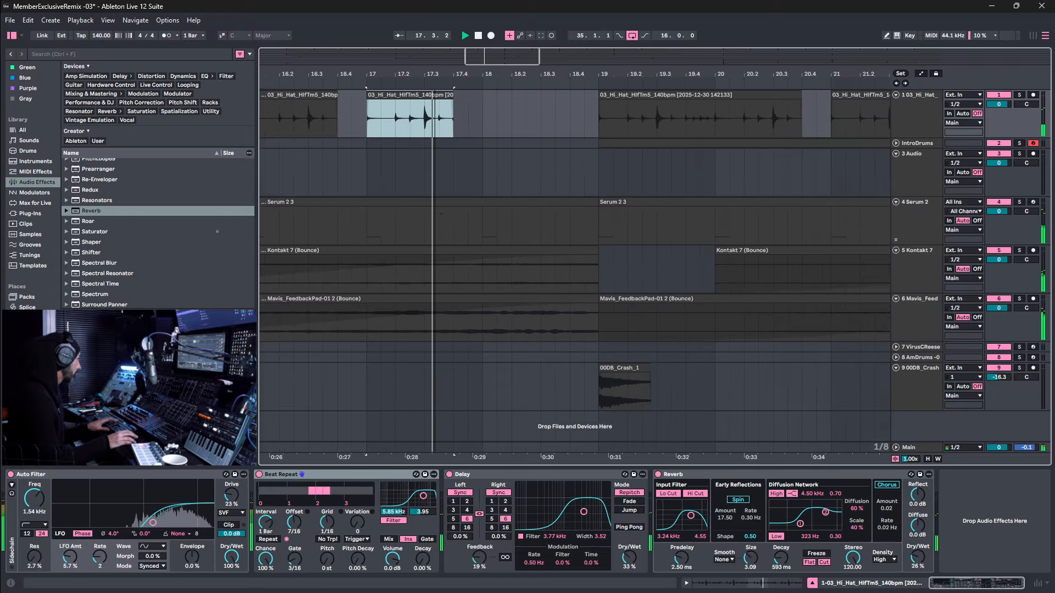
{"action": "left_click_drag", "start_coordinate": [459, 96], "coordinate": [427, 97]}
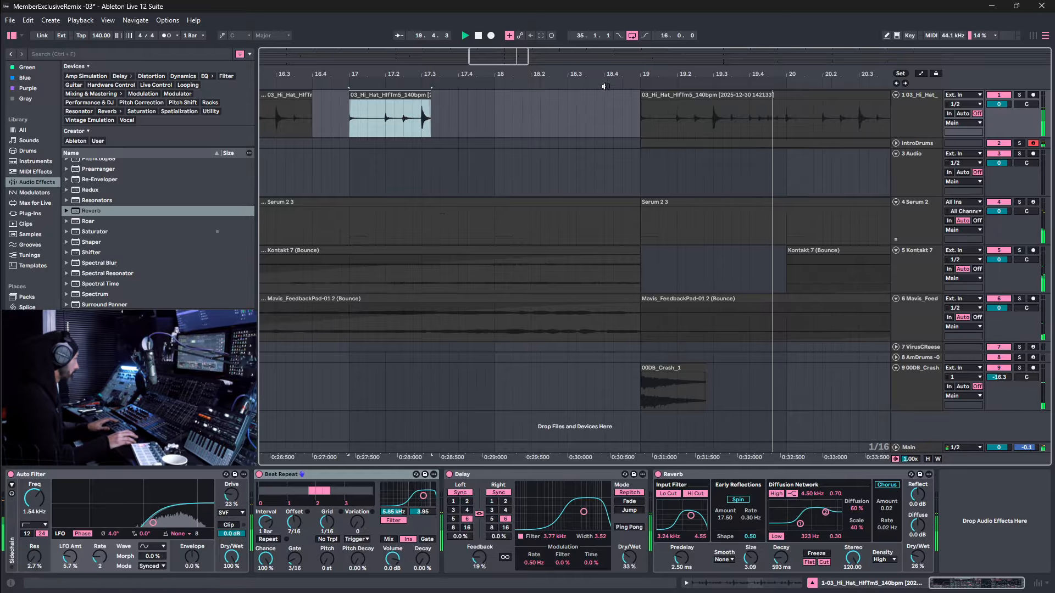
{"action": "left_click_drag", "start_coordinate": [609, 73], "coordinate": [609, 13]}
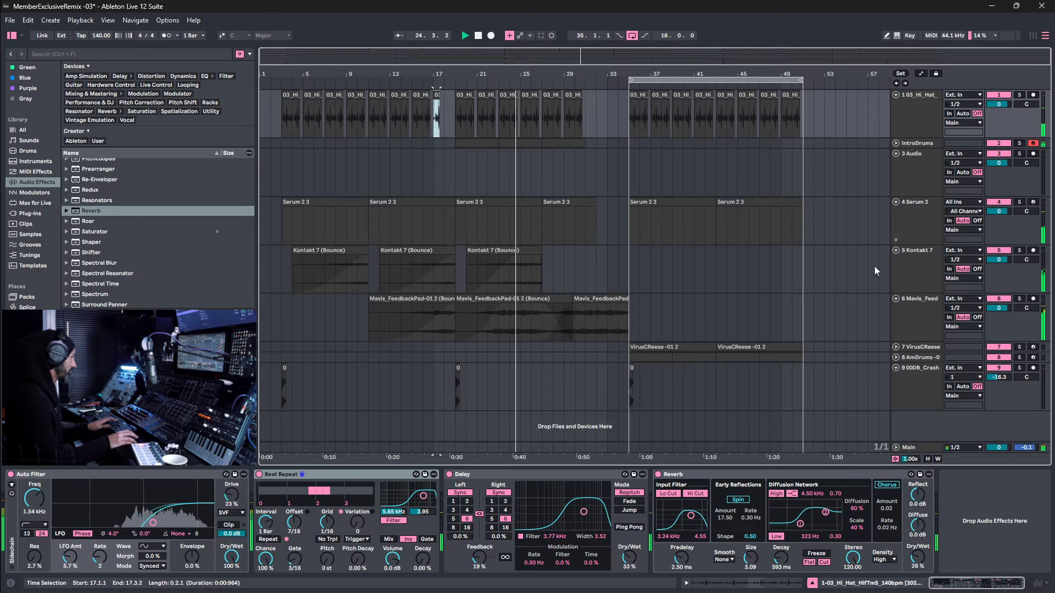
Lower the Kontakt 7 track's volume to -4.4 dB and the Mavis_Feedback track's to -7.9 dB.
{"action": "left_click", "coordinate": [922, 265]}
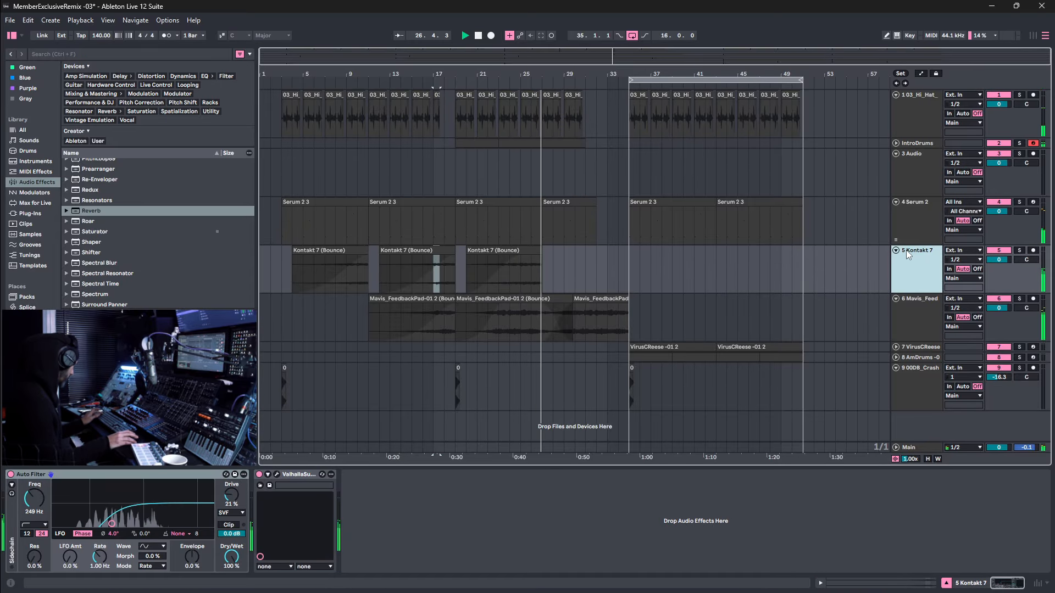
{"action": "key", "text": "Tab"}
{"action": "left_click_drag", "start_coordinate": [495, 182], "coordinate": [496, 216]}
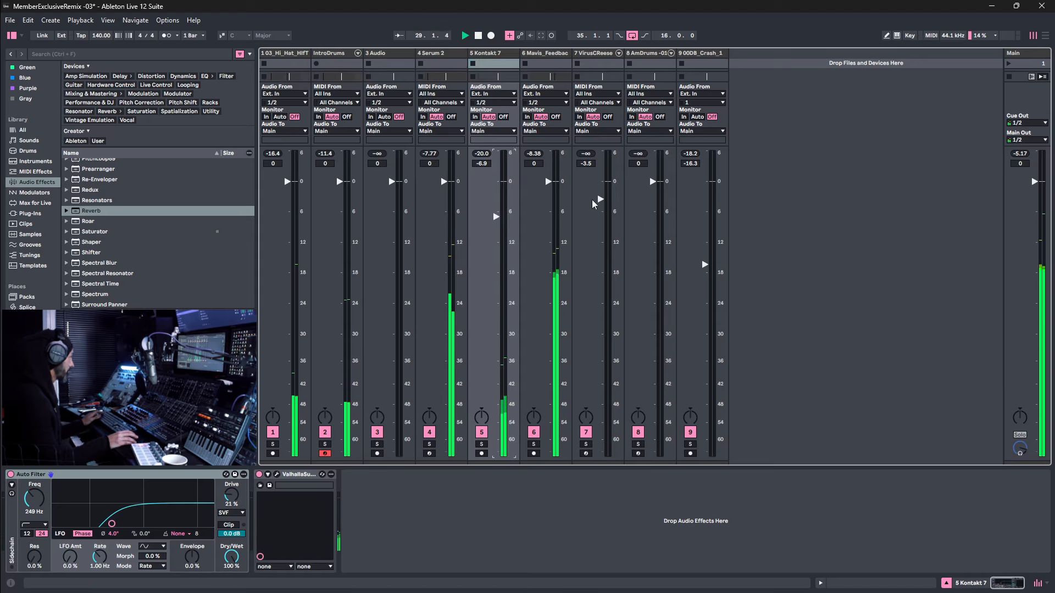
{"action": "left_click_drag", "start_coordinate": [547, 188], "coordinate": [548, 213]}
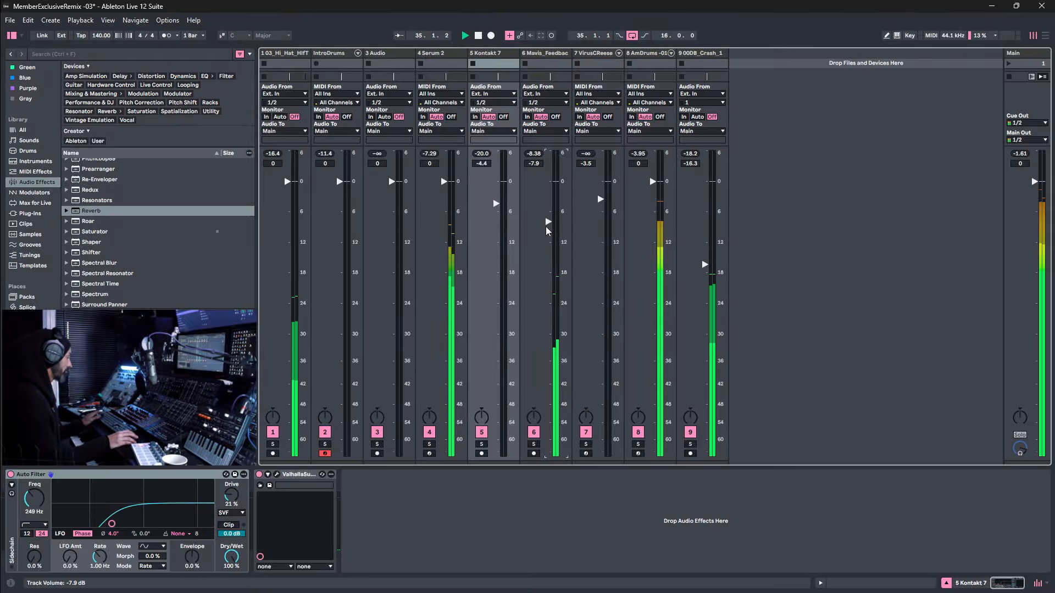
{"action": "key", "text": "Tab"}
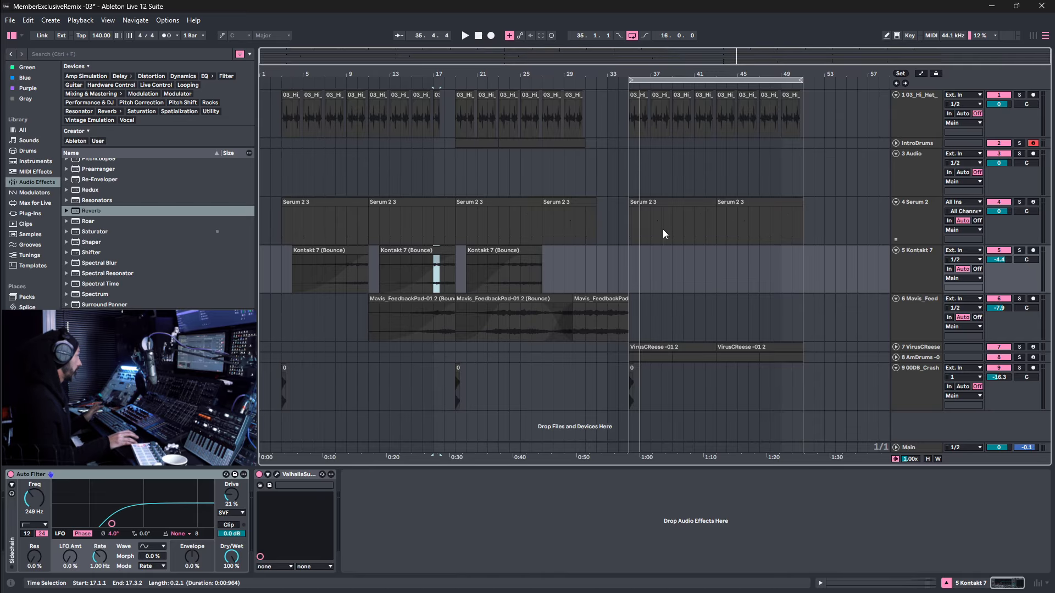
{"action": "left_click_drag", "start_coordinate": [726, 310], "coordinate": [555, 293]}
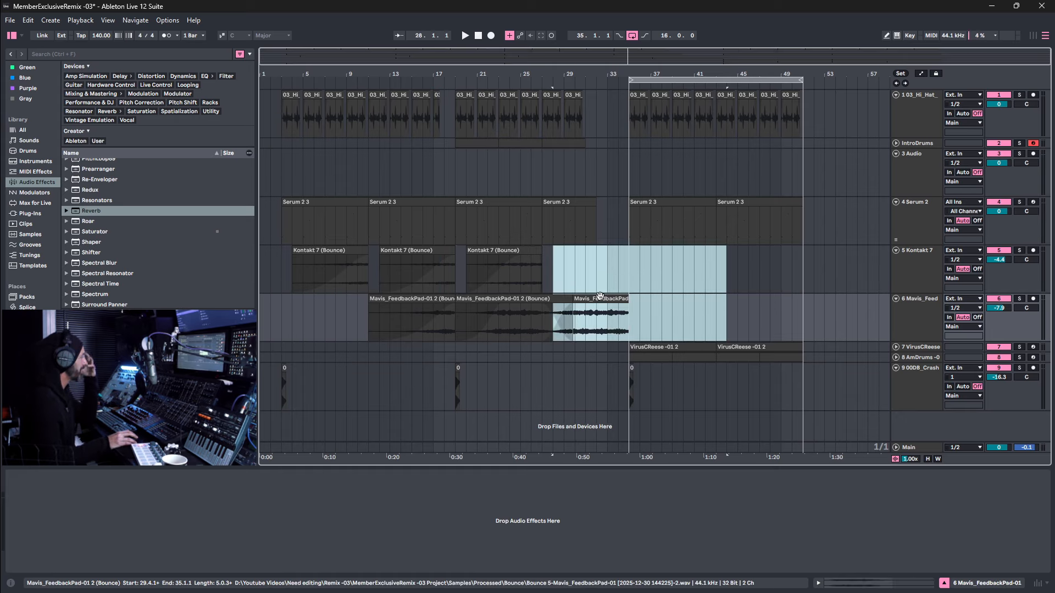
{"action": "left_click", "coordinate": [586, 380]}
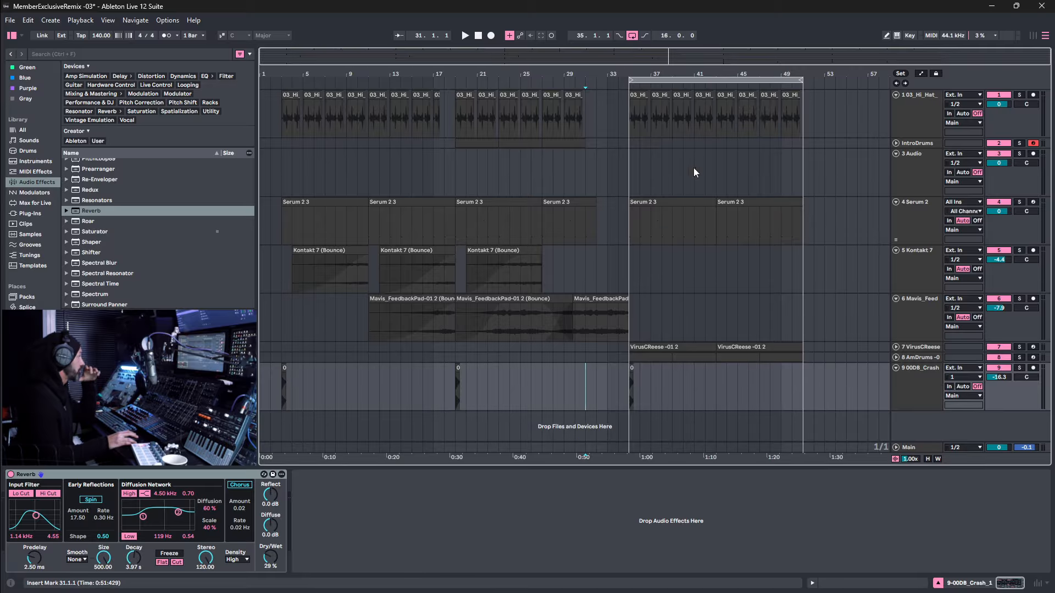
{"action": "left_click", "coordinate": [696, 81]}
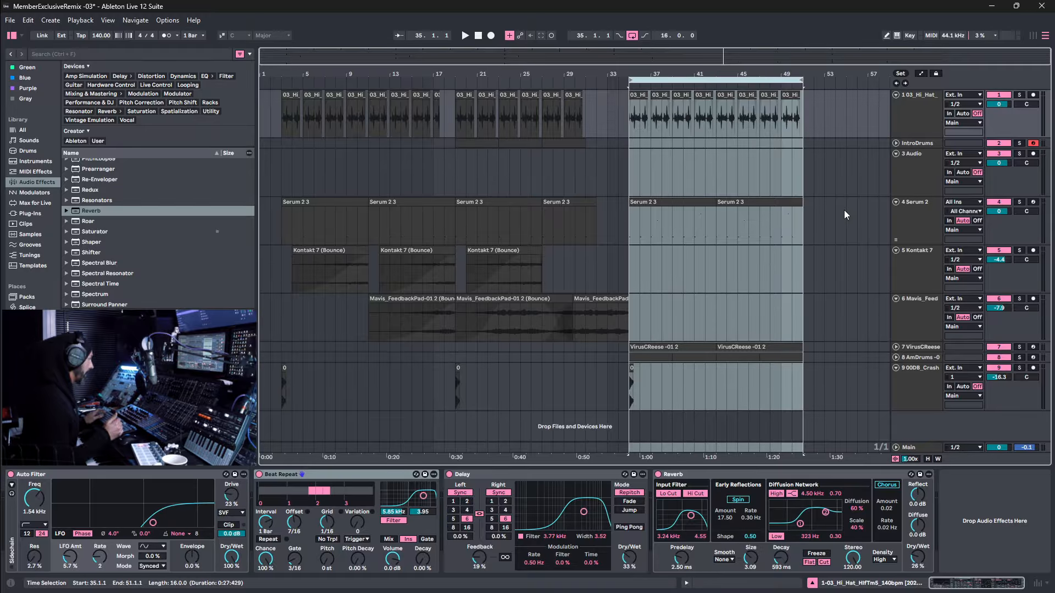
Add an EQ Eight to the VirusCReese track, make band 1 a low cut at 97.9 Hz, and play back the drop.
{"action": "left_click", "coordinate": [934, 347]}
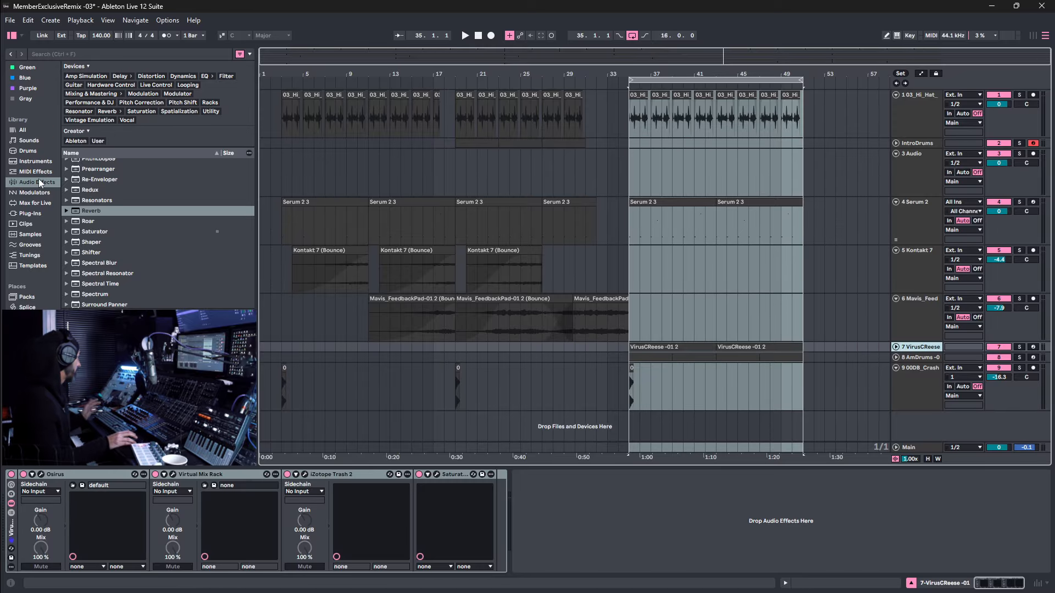
{"action": "scroll", "coordinate": [93, 265], "scroll_direction": "up", "scroll_amount": 7}
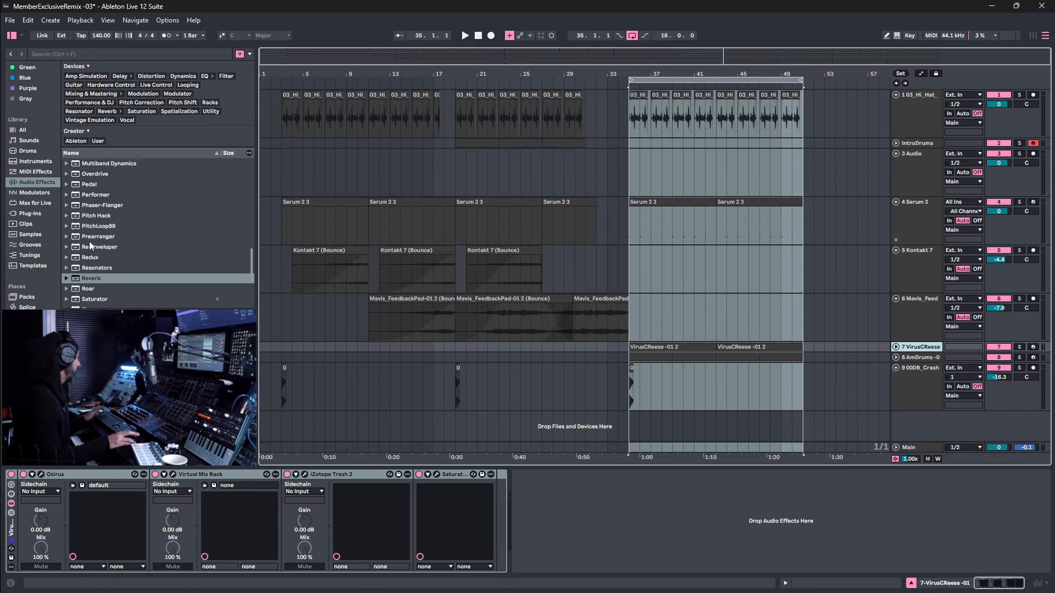
{"action": "scroll", "coordinate": [91, 235], "scroll_direction": "up", "scroll_amount": 3}
{"action": "left_click_drag", "start_coordinate": [91, 206], "coordinate": [577, 588]}
{"action": "left_click_drag", "start_coordinate": [574, 546], "coordinate": [523, 556]}
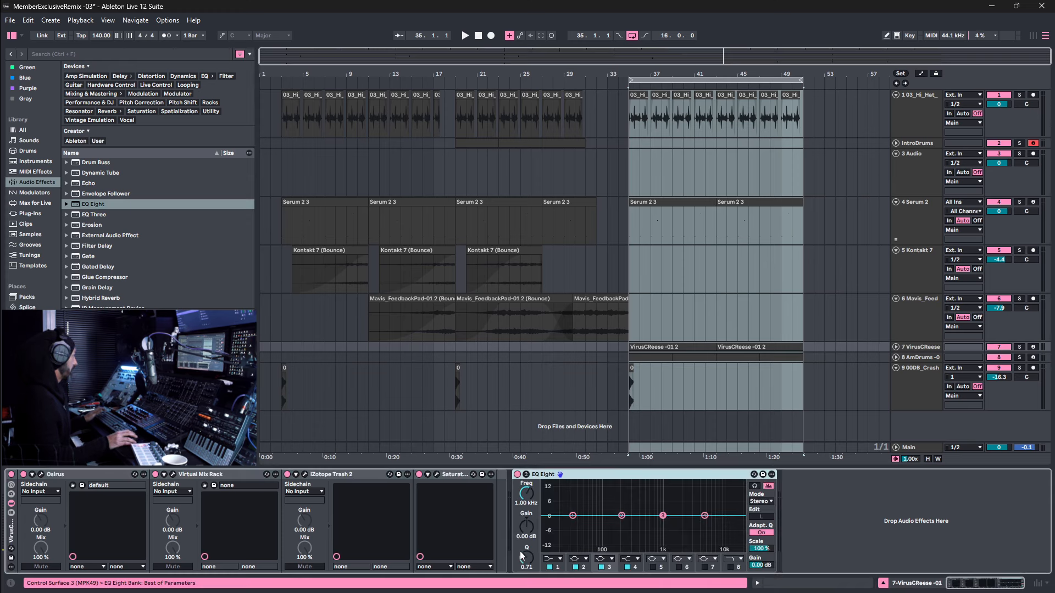
{"action": "left_click", "coordinate": [554, 565]}
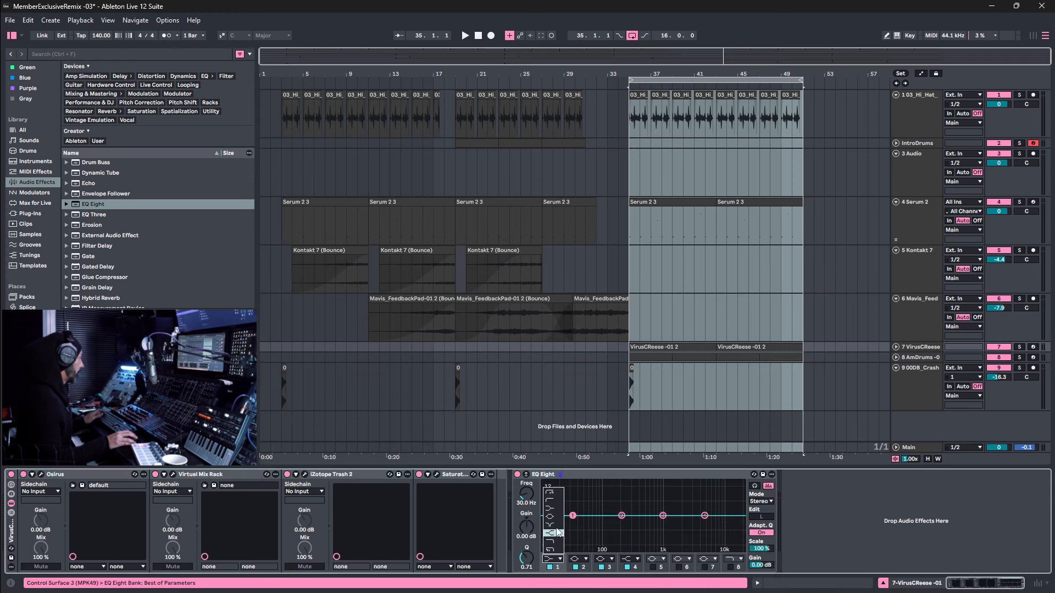
{"action": "left_click", "coordinate": [556, 509]}
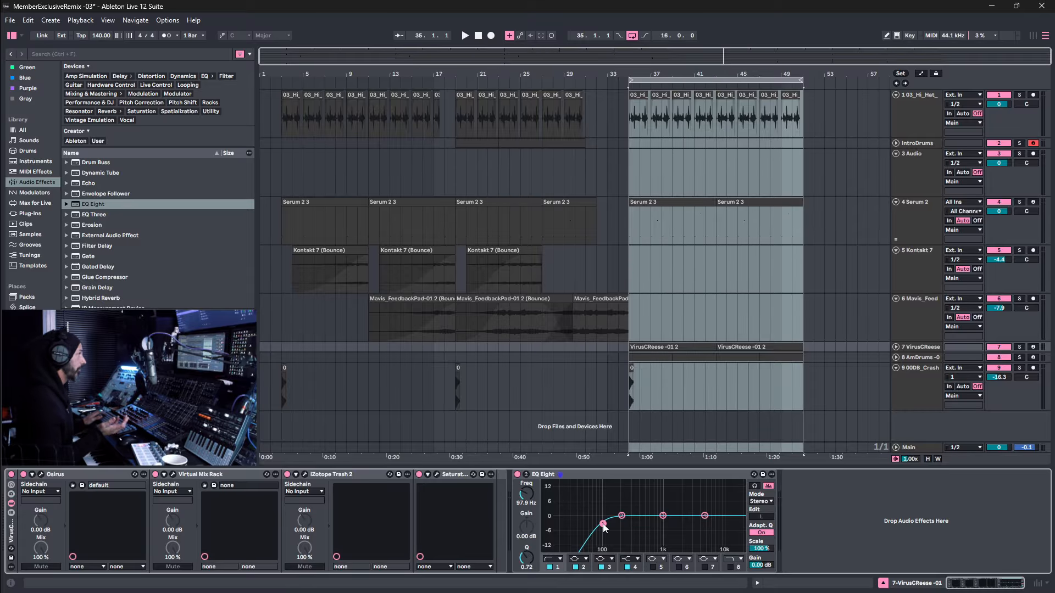
{"action": "key", "text": "space"}
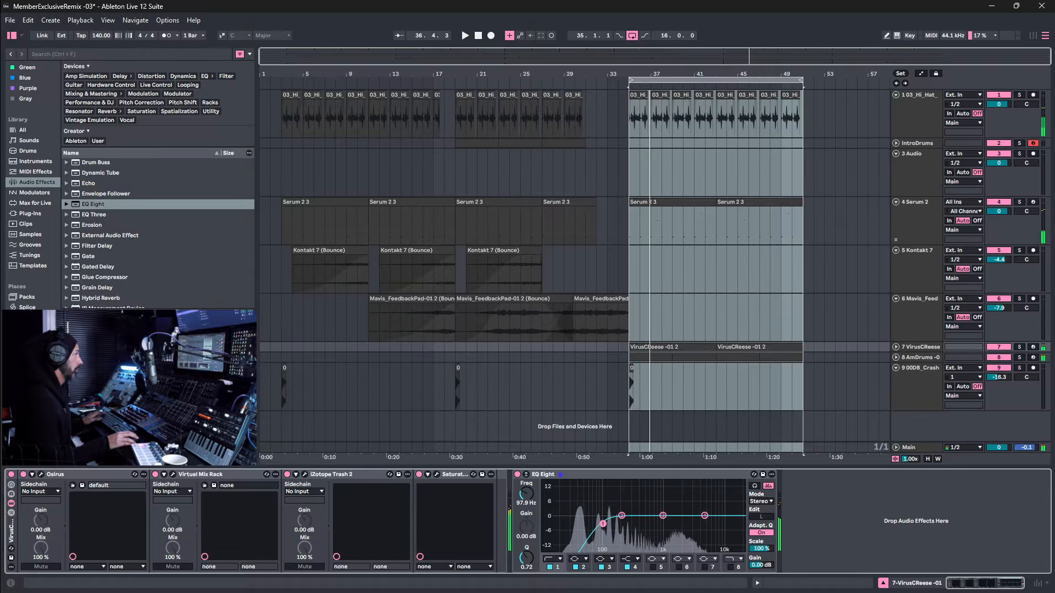
{"action": "key", "text": "space"}
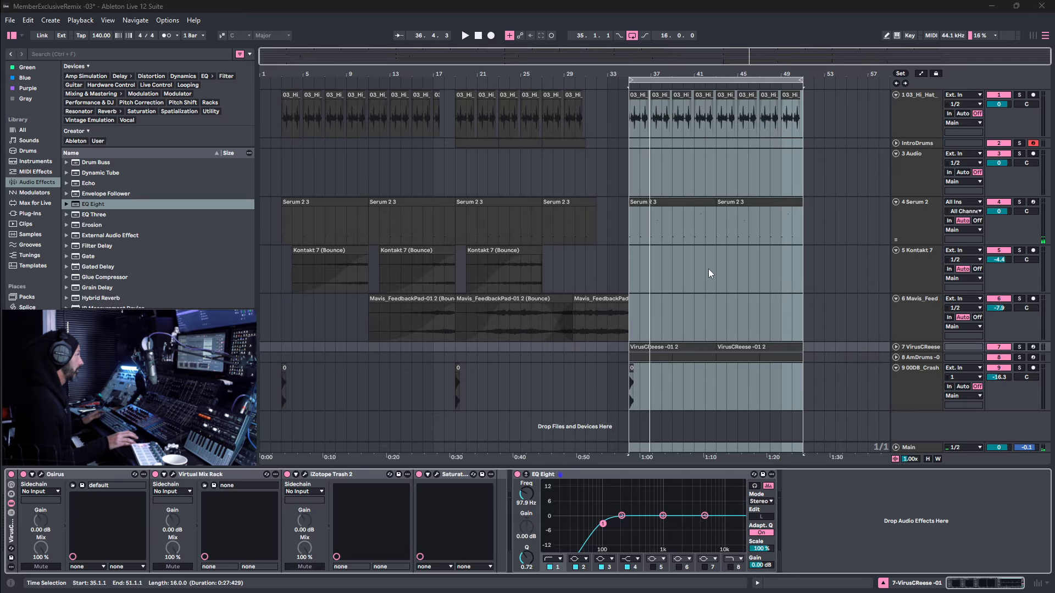
Select the first AmDrums clip at bar 35, play back the drop, and check the track levels in the mixer.
{"action": "left_click", "coordinate": [649, 354]}
{"action": "key", "text": "space"}
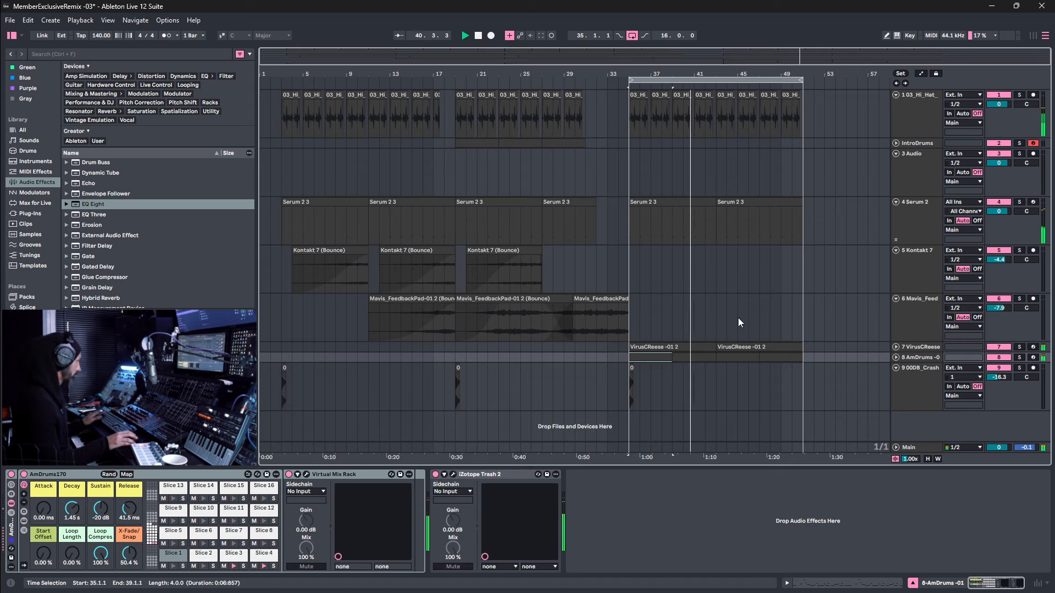
{"action": "key", "text": "space"}
{"action": "key", "text": "Tab"}
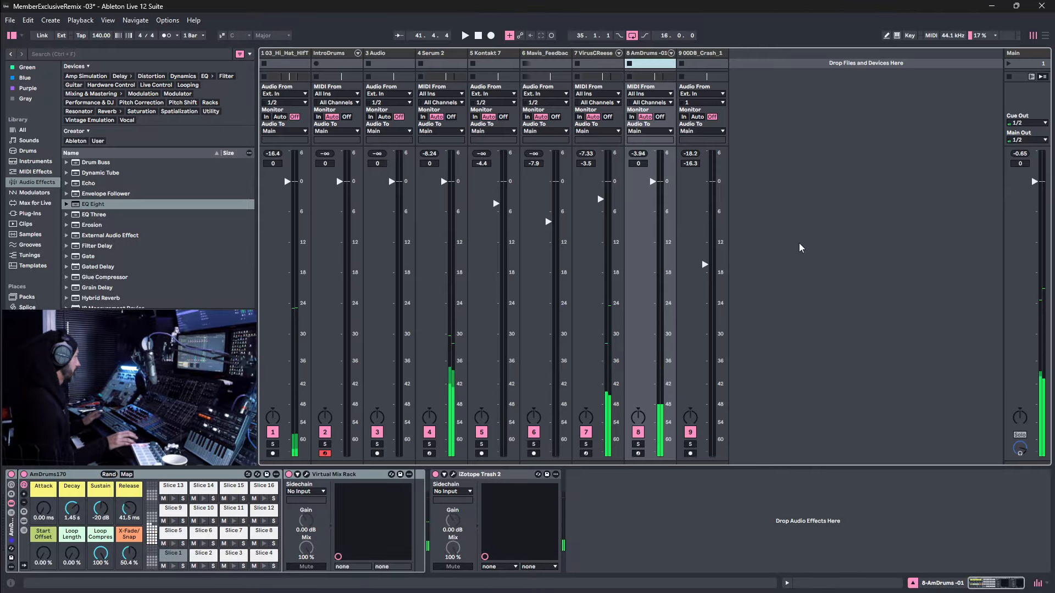
{"action": "key", "text": "space"}
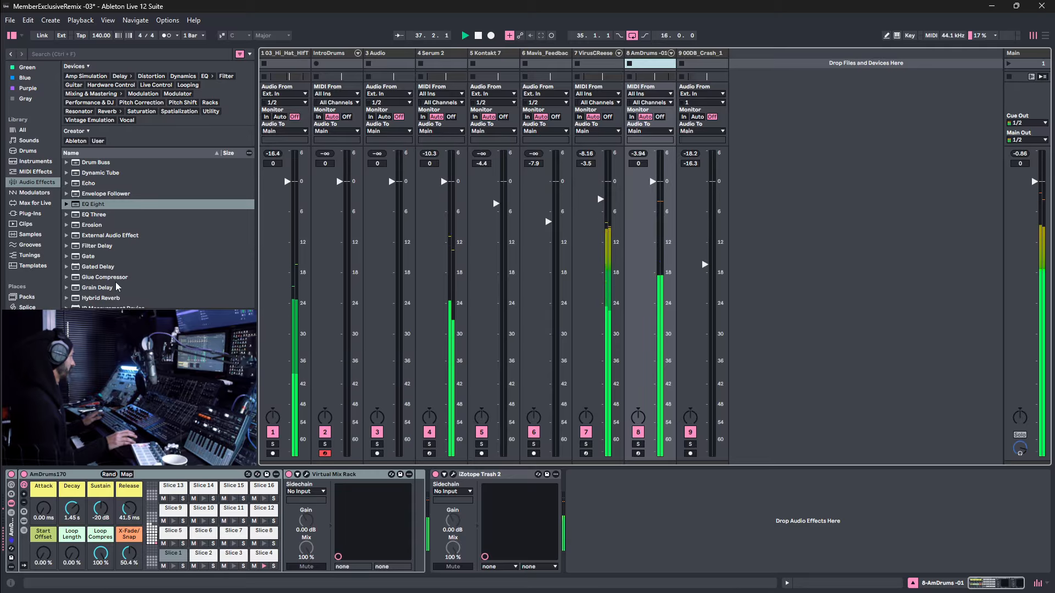
Load the ModularSineTri_Sub -01.adg preset from the User Library's 2025 Modular Bass folder onto a new MIDI track.
{"action": "scroll", "coordinate": [32, 253], "scroll_direction": "down", "scroll_amount": 1}
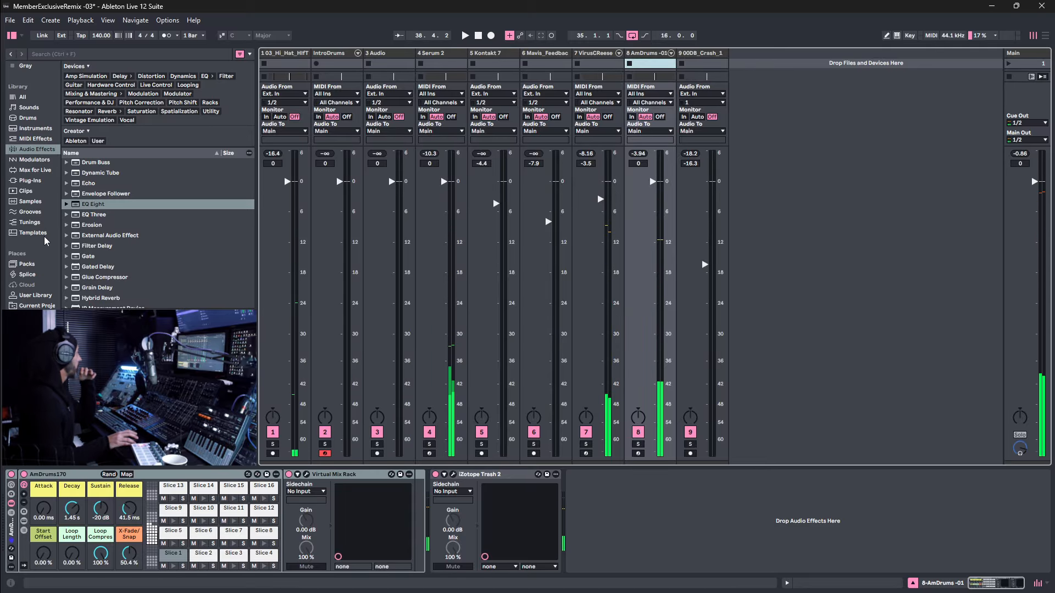
{"action": "scroll", "coordinate": [32, 248], "scroll_direction": "down", "scroll_amount": 3}
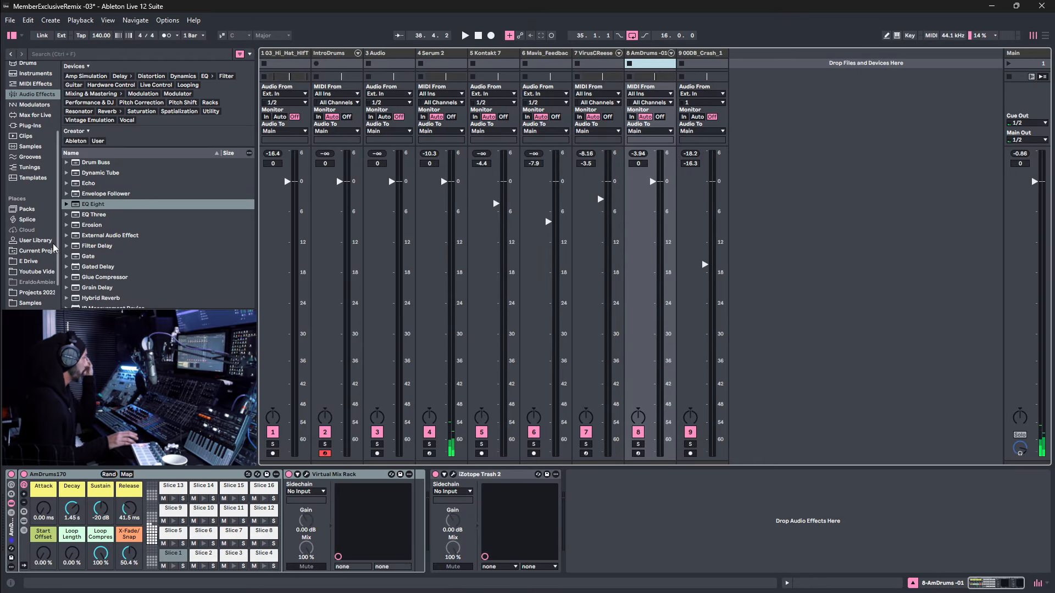
{"action": "scroll", "coordinate": [20, 244], "scroll_direction": "down", "scroll_amount": 3}
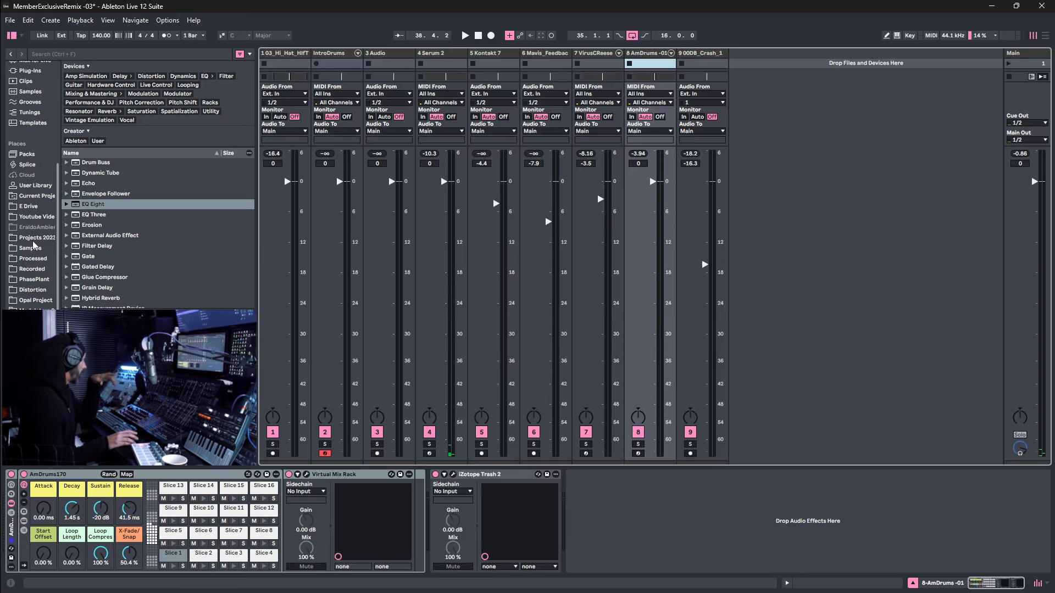
{"action": "left_click", "coordinate": [35, 186]}
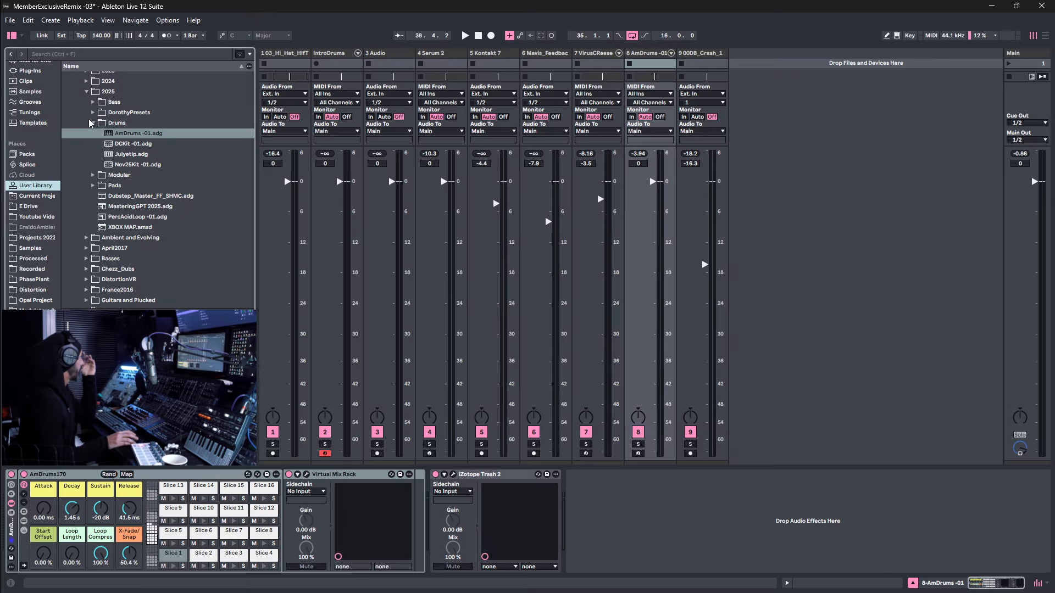
{"action": "left_click", "coordinate": [93, 176]}
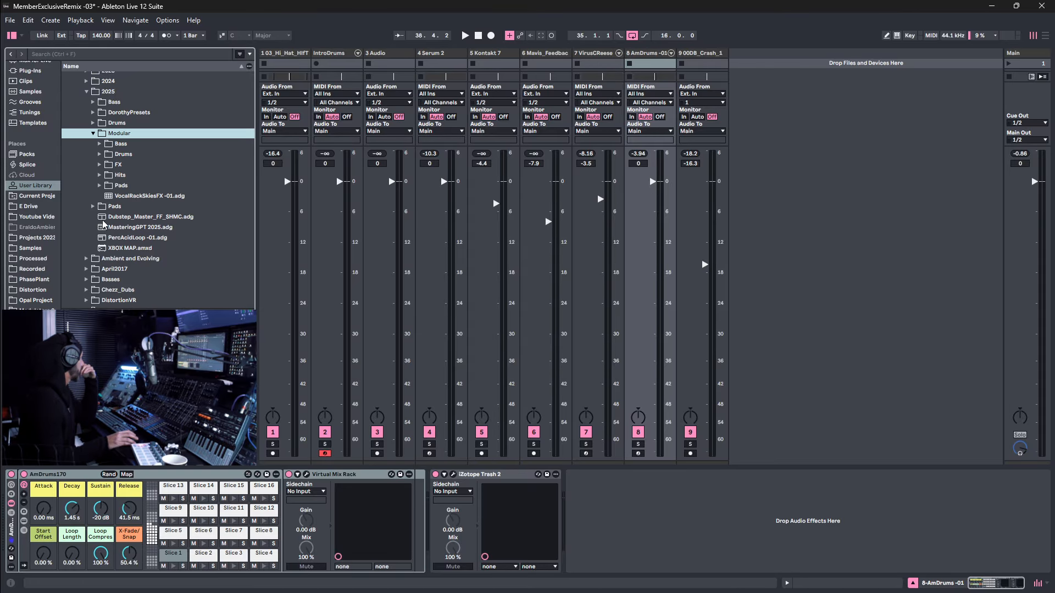
{"action": "left_click", "coordinate": [100, 144]}
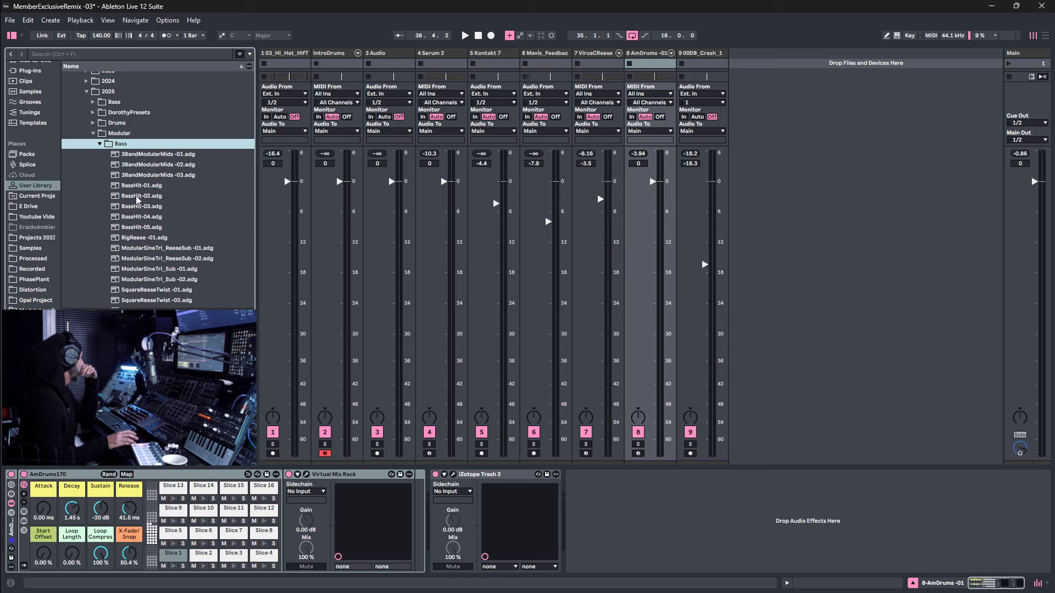
{"action": "scroll", "coordinate": [136, 204], "scroll_direction": "down", "scroll_amount": 2}
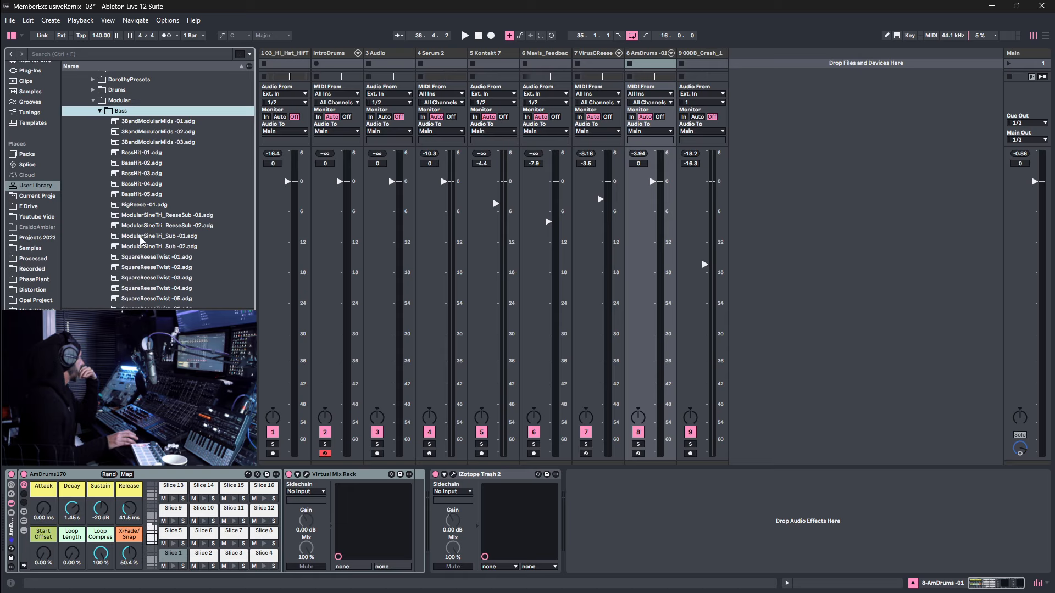
{"action": "left_click_drag", "start_coordinate": [142, 240], "coordinate": [823, 248]}
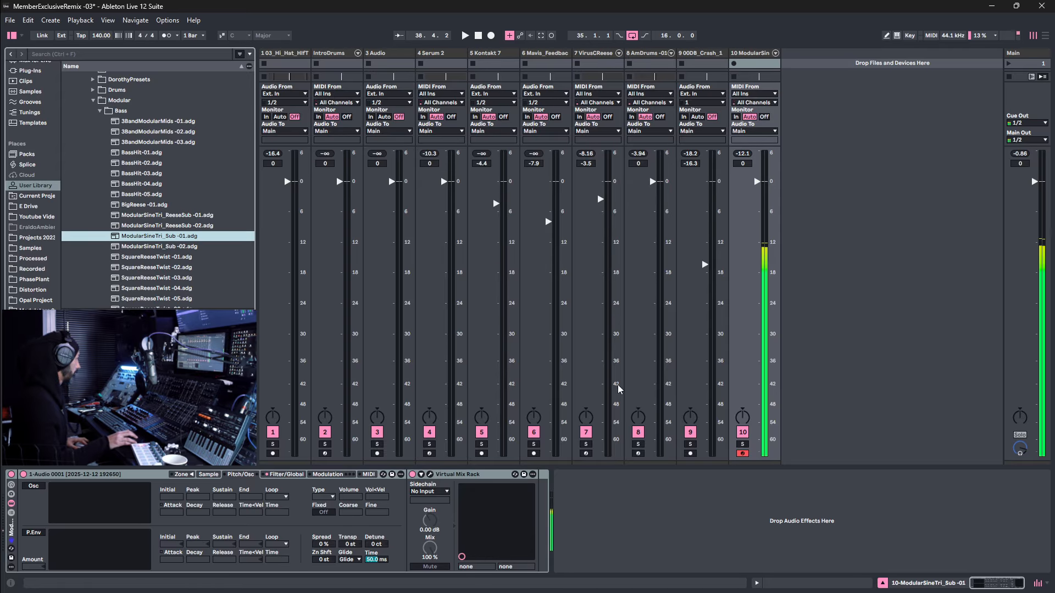
Shape the sub's volume envelope with sustain at -inf dB, decay at 2.73 s and release at 687 ms, curving the decay slope.
{"action": "left_click", "coordinate": [286, 474]}
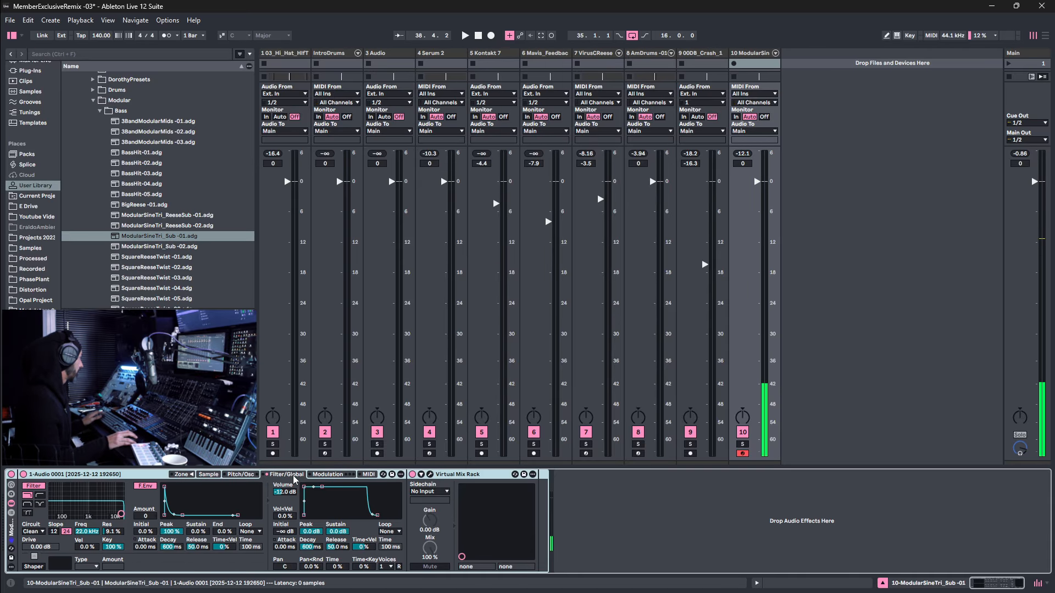
{"action": "left_click_drag", "start_coordinate": [318, 489], "coordinate": [317, 489]}
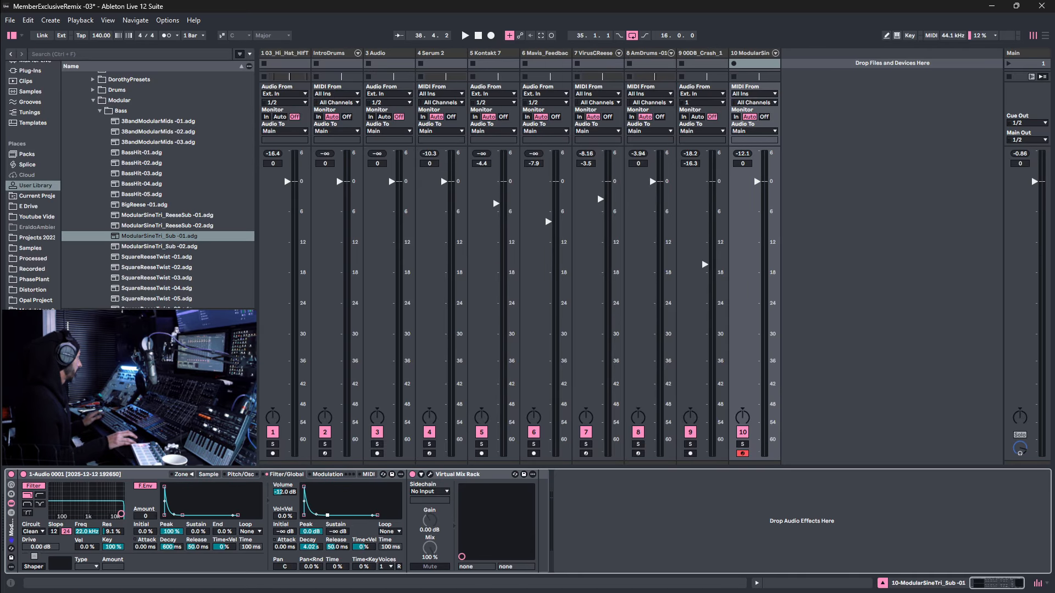
{"action": "left_click_drag", "start_coordinate": [319, 515], "coordinate": [322, 516]}
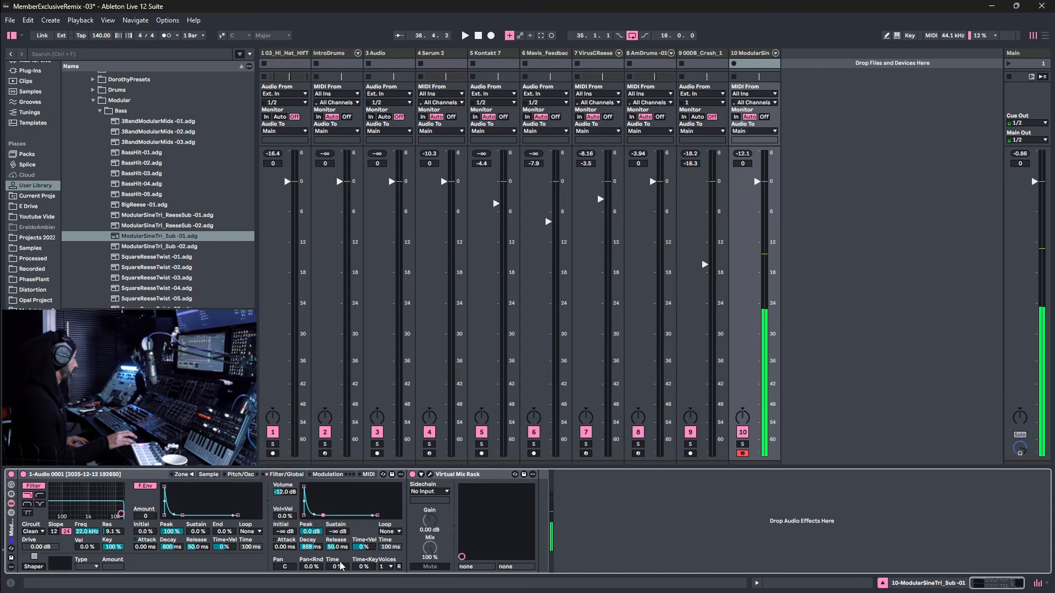
{"action": "left_click_drag", "start_coordinate": [337, 548], "coordinate": [338, 539]}
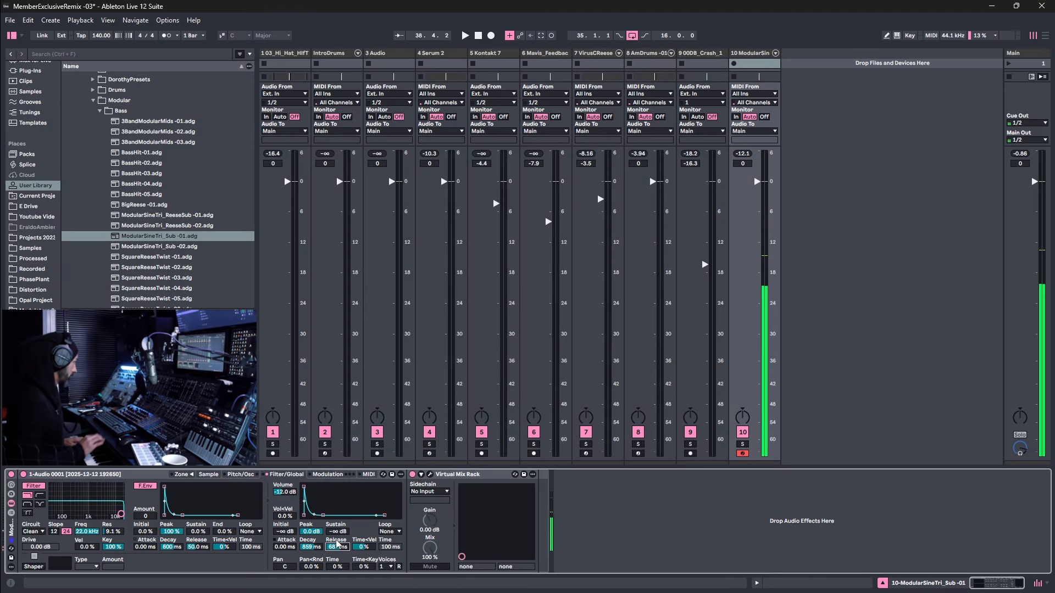
{"action": "left_click", "coordinate": [315, 515]}
{"action": "left_click_drag", "start_coordinate": [314, 514], "coordinate": [315, 509]}
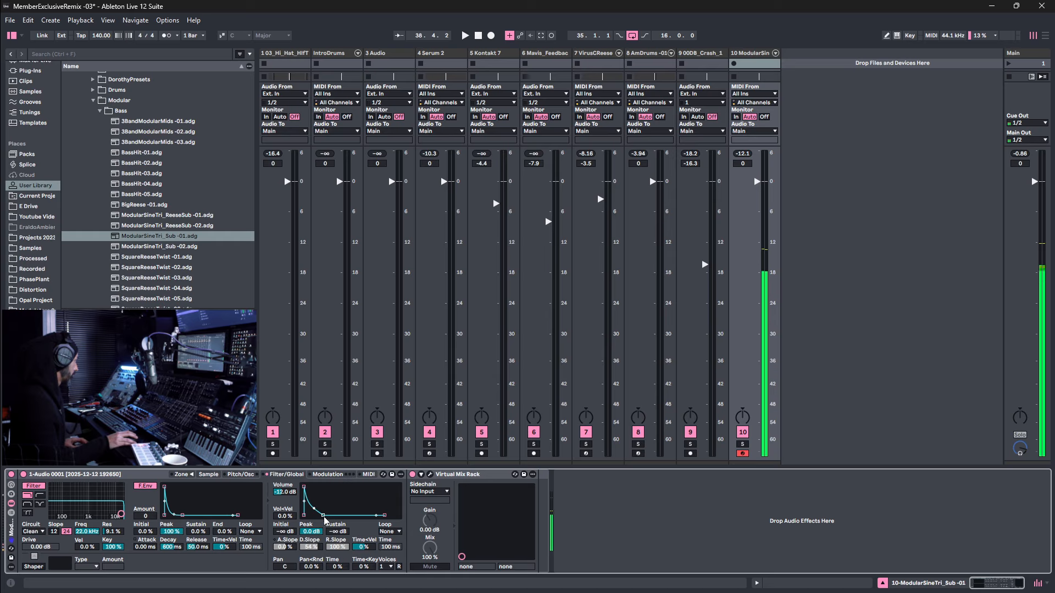
{"action": "left_click_drag", "start_coordinate": [324, 515], "coordinate": [326, 515]}
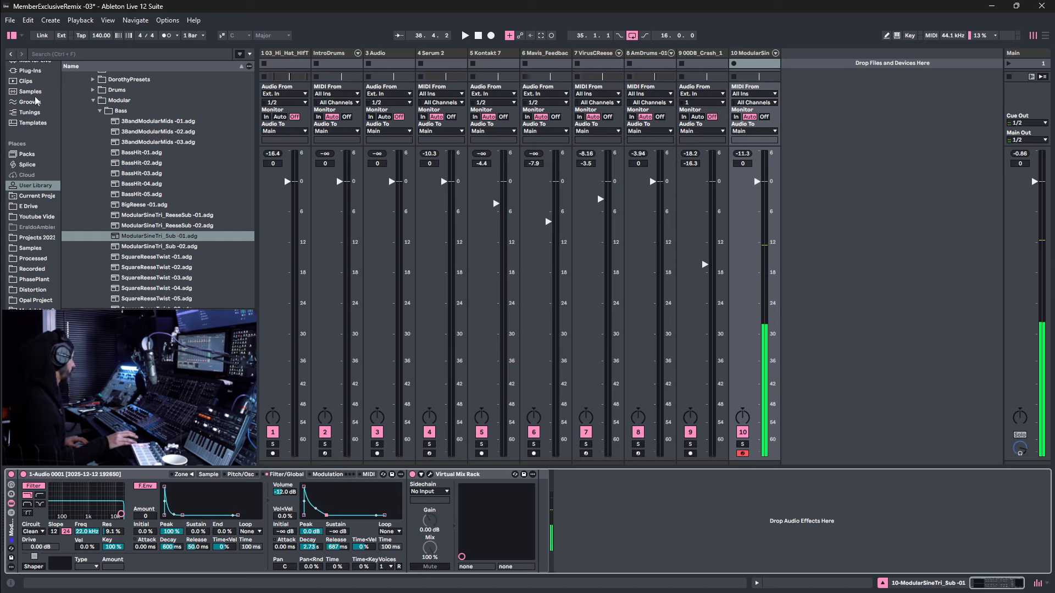
Check the sub's pitch with a temporary Tuner on its track and remove the device.
{"action": "scroll", "coordinate": [33, 115], "scroll_direction": "up", "scroll_amount": 4}
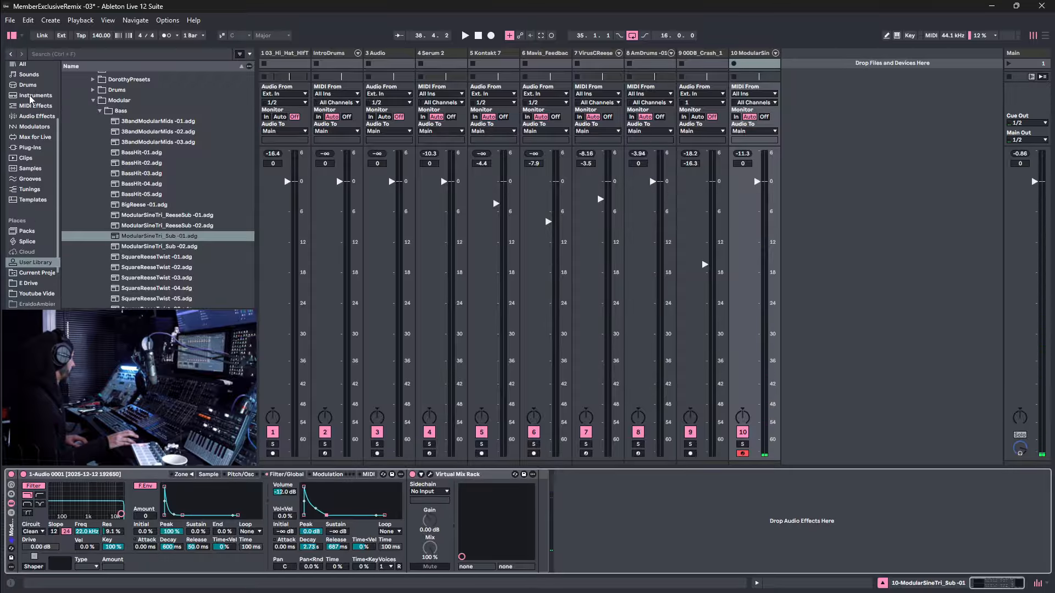
{"action": "left_click", "coordinate": [37, 128]}
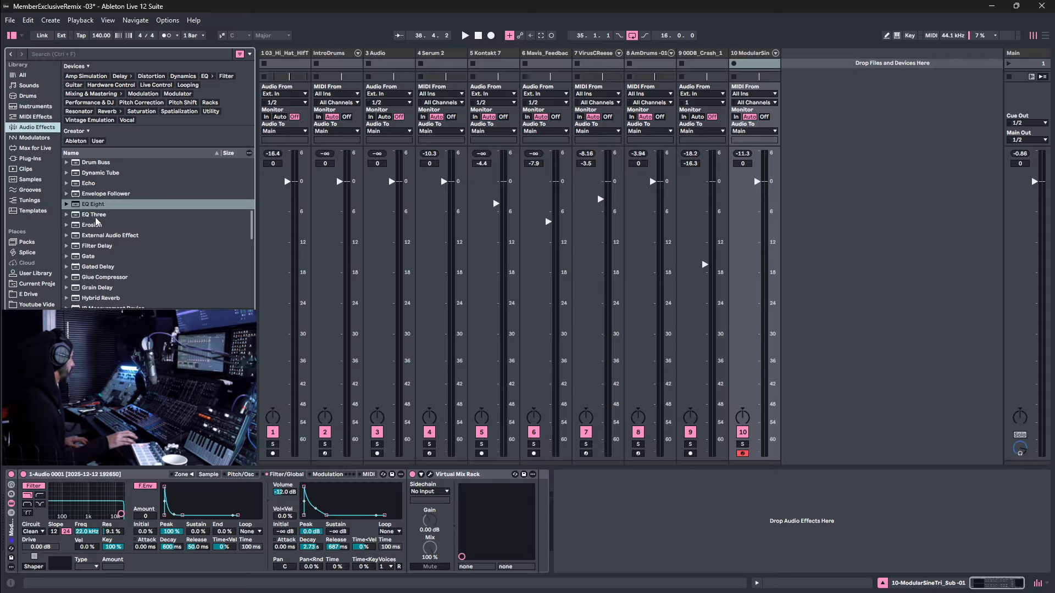
{"action": "left_click", "coordinate": [211, 112]}
{"action": "double_click", "coordinate": [91, 247]}
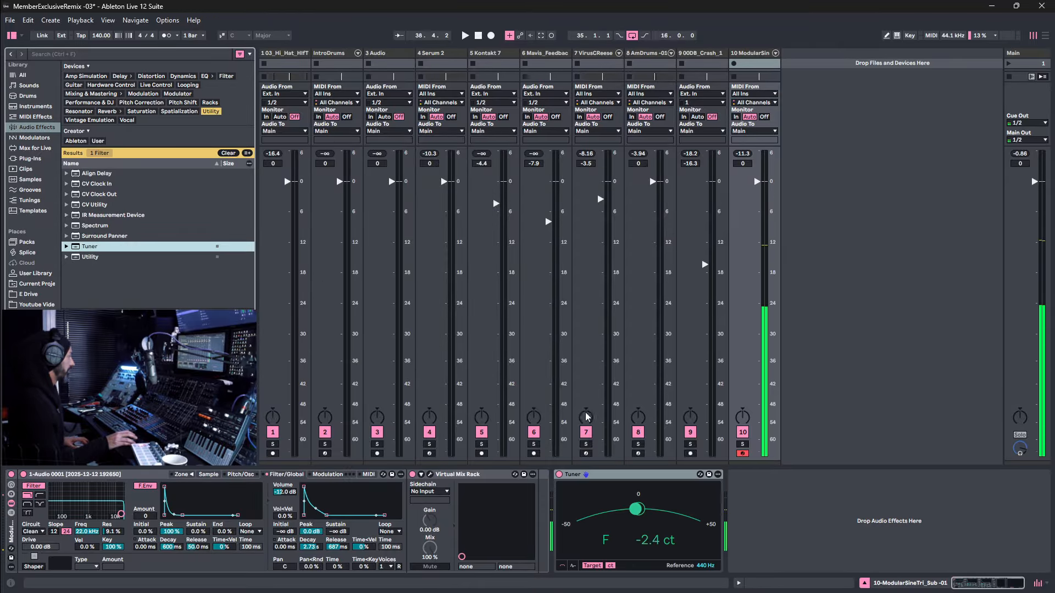
{"action": "left_click", "coordinate": [623, 476]}
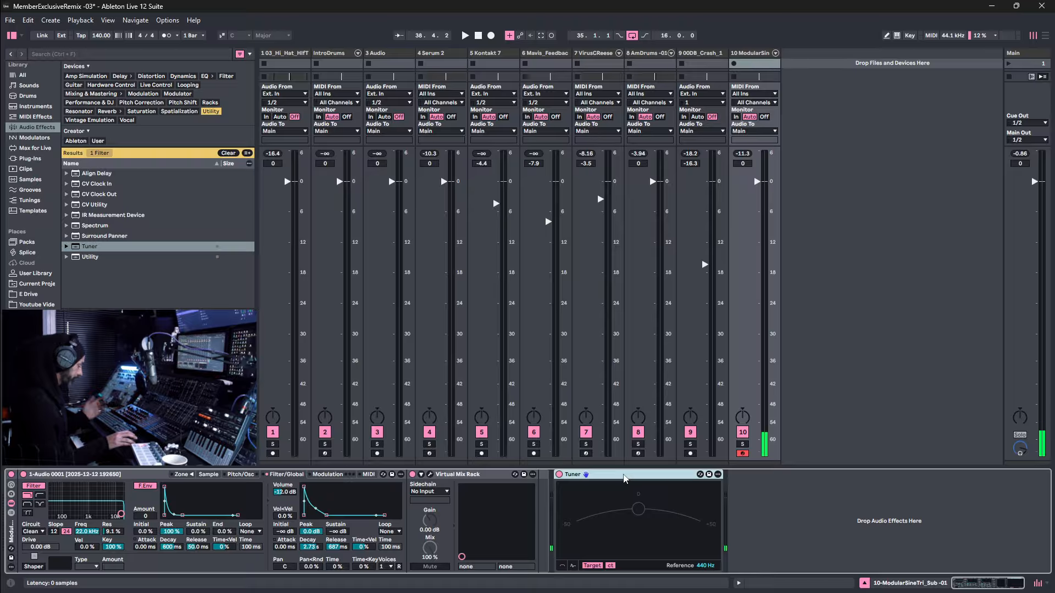
{"action": "key", "text": "Delete"}
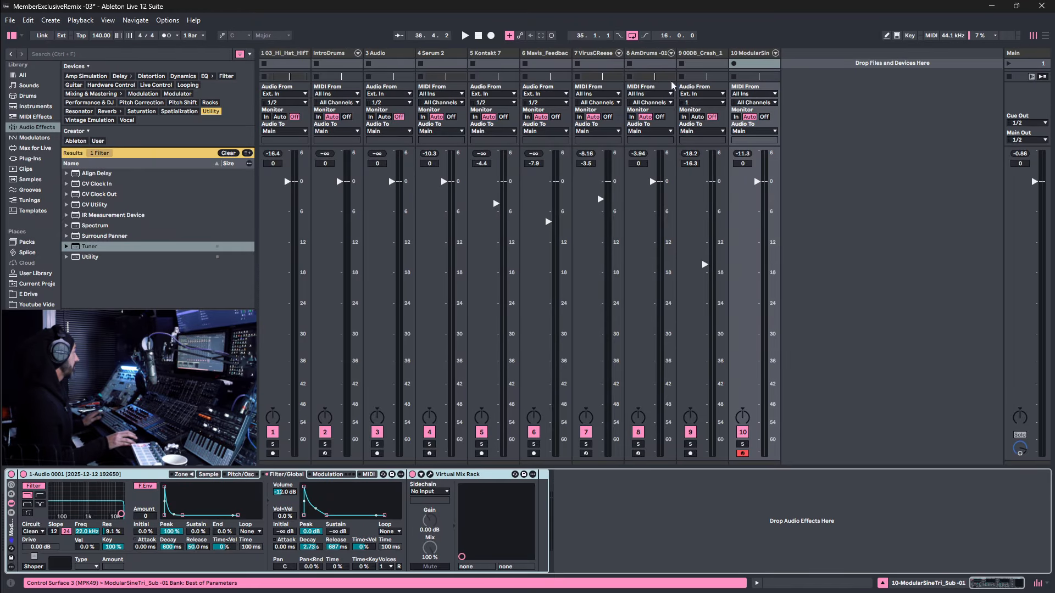
Copy both VirusCReese clips in the drop to the ModularSineTri_Sub track at bar 35 and open the copied notes.
{"action": "key", "text": "Tab"}
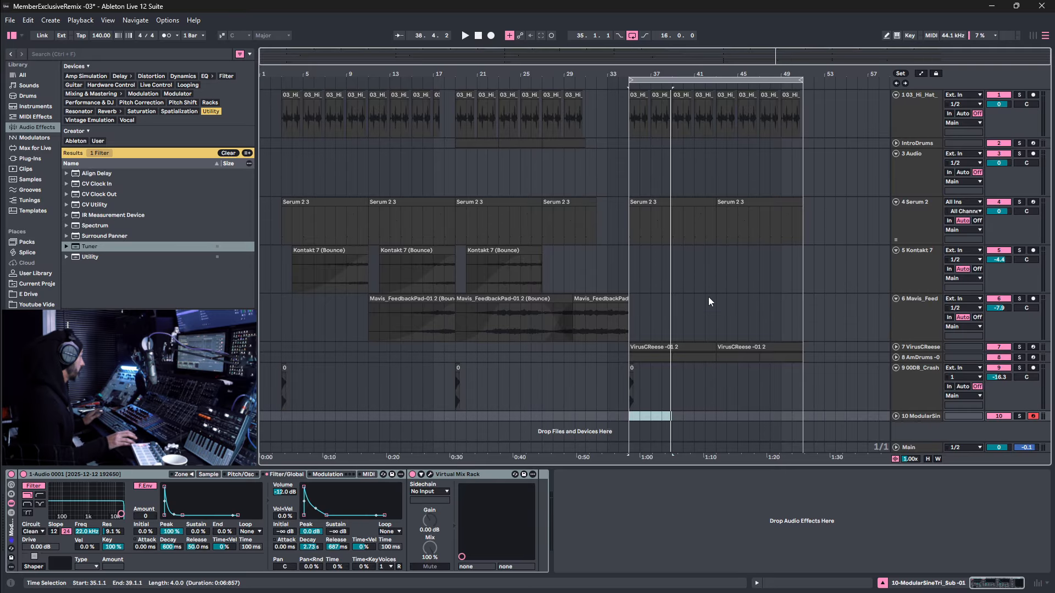
{"action": "left_click", "coordinate": [679, 347]}
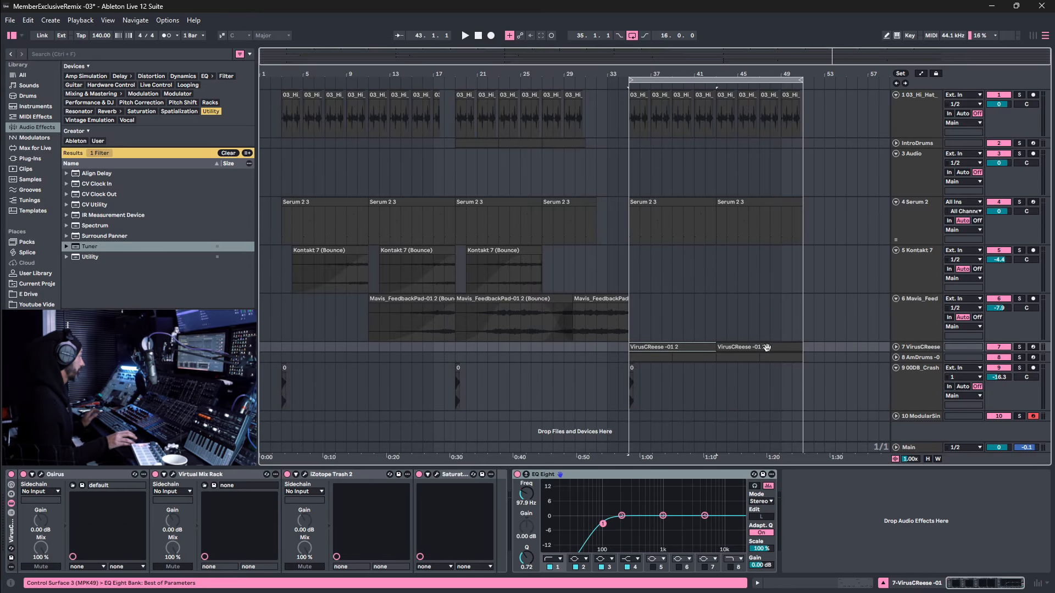
{"action": "left_click_drag", "start_coordinate": [677, 344], "coordinate": [679, 417]}
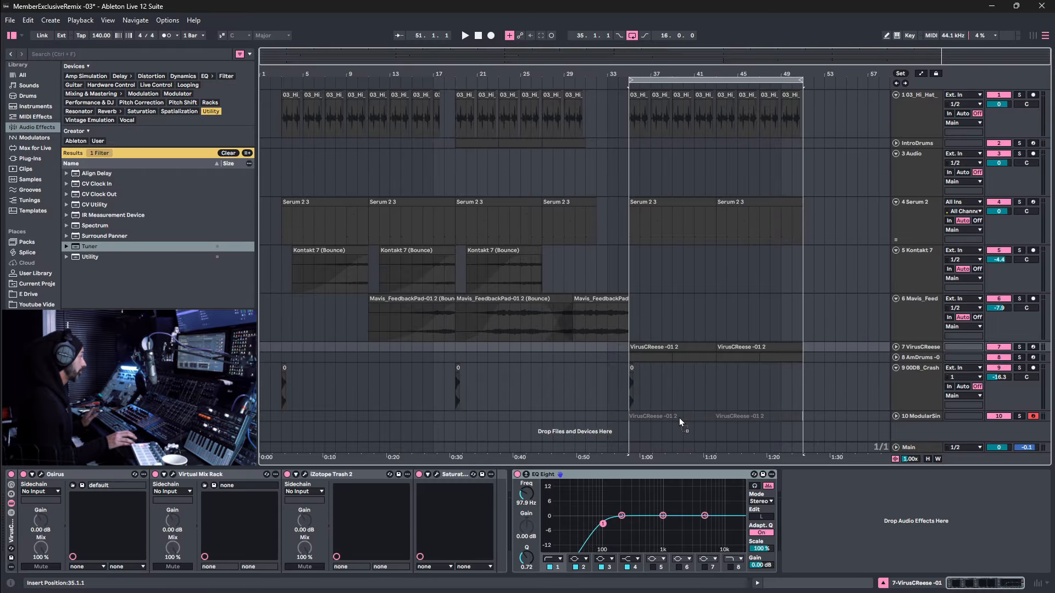
{"action": "double_click", "coordinate": [693, 416]}
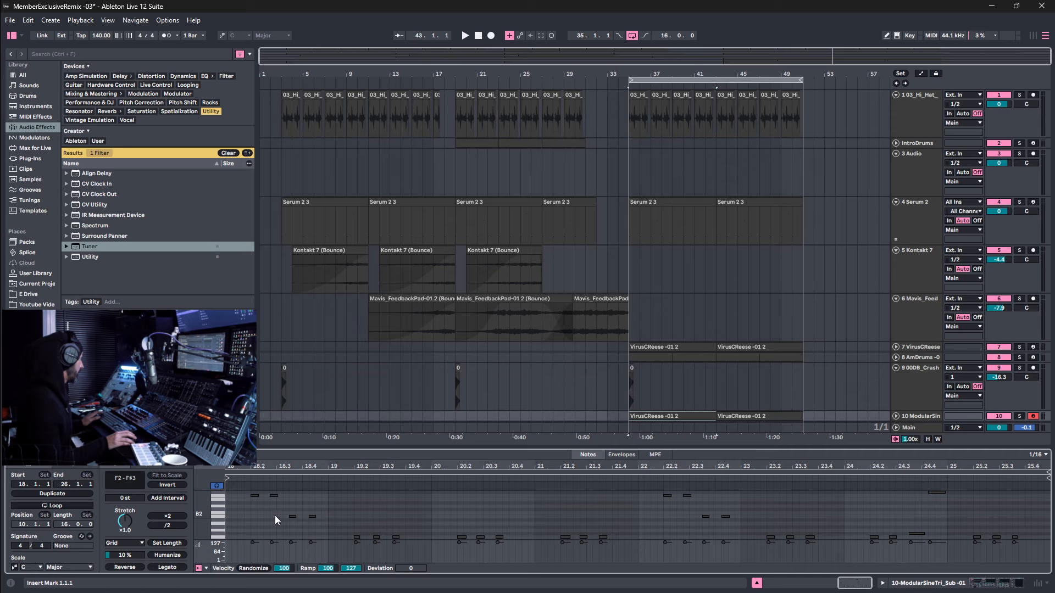
Look over the copied sub notes, play back the drop, and check the track levels in the mixer.
{"action": "left_click", "coordinate": [221, 529]}
{"action": "left_click", "coordinate": [415, 515]}
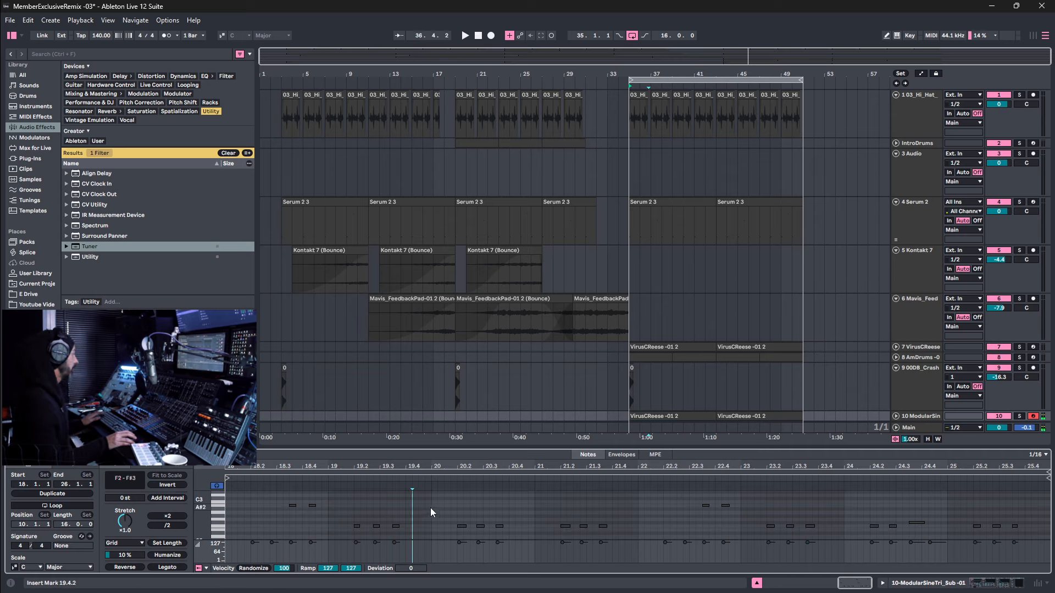
{"action": "key", "text": "space"}
{"action": "key", "text": "Tab"}
{"action": "key", "text": "space"}
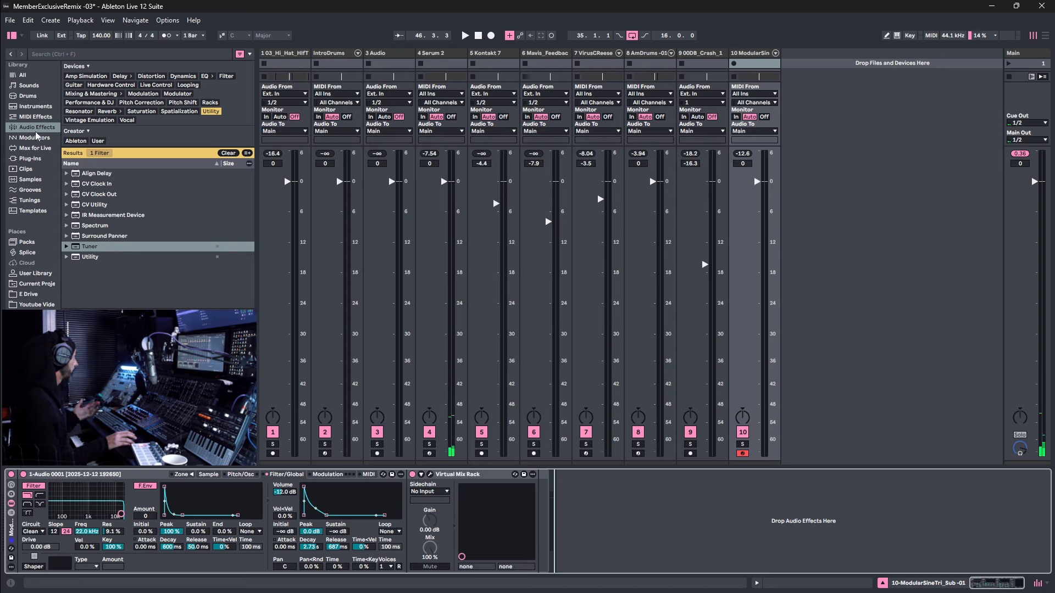
Add a Compressor to the sub track, sidechained from 8-AmDrums -01 with the sidechain filter at 475 Hz.
{"action": "left_click", "coordinate": [211, 112]}
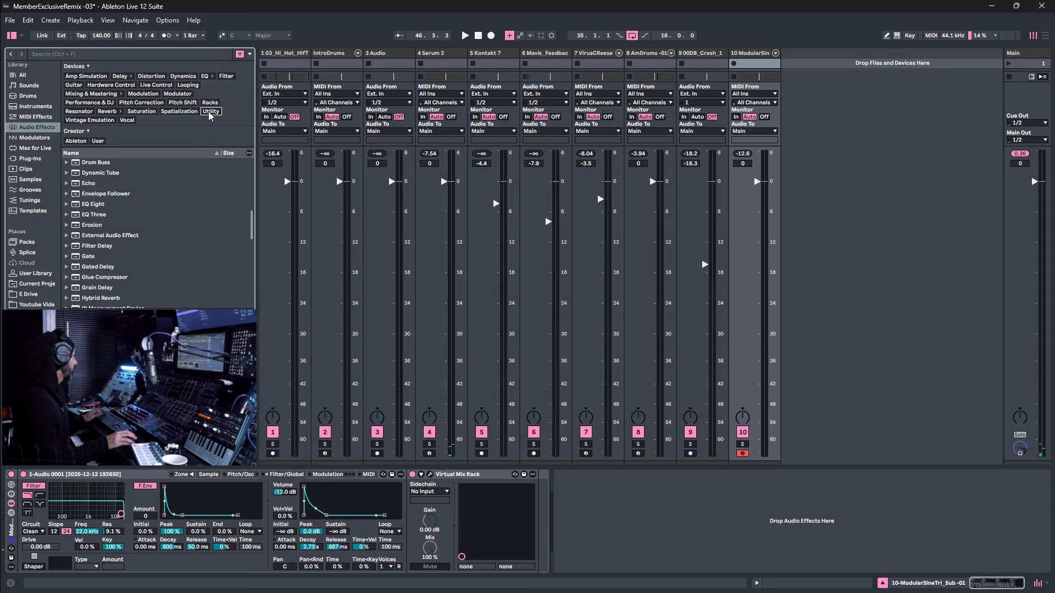
{"action": "scroll", "coordinate": [117, 192], "scroll_direction": "up", "scroll_amount": 5}
{"action": "scroll", "coordinate": [118, 187], "scroll_direction": "up", "scroll_amount": 2}
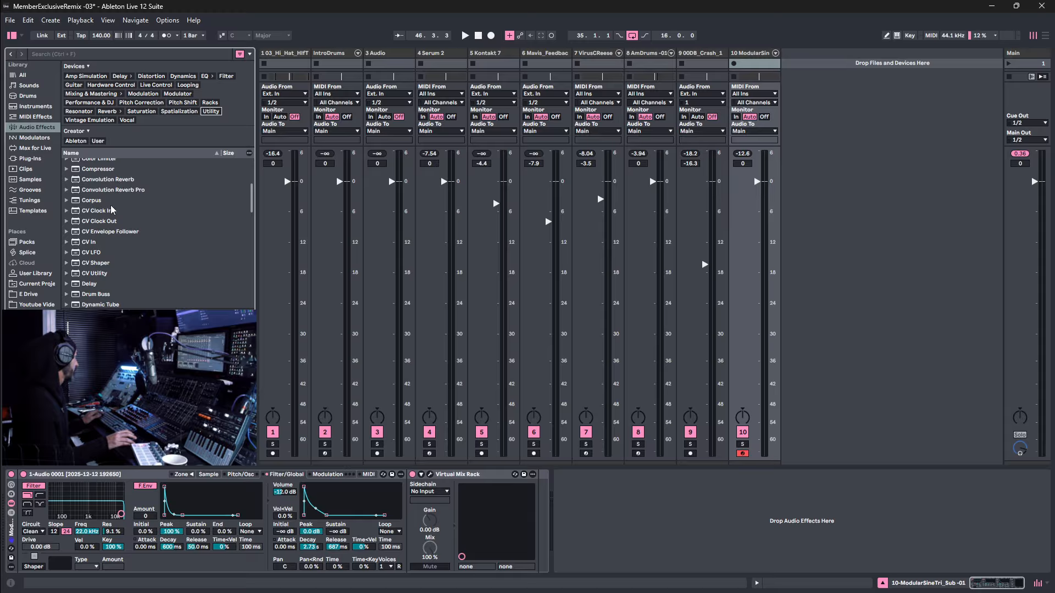
{"action": "scroll", "coordinate": [100, 204], "scroll_direction": "up", "scroll_amount": 2}
{"action": "left_click_drag", "start_coordinate": [100, 202], "coordinate": [704, 536]}
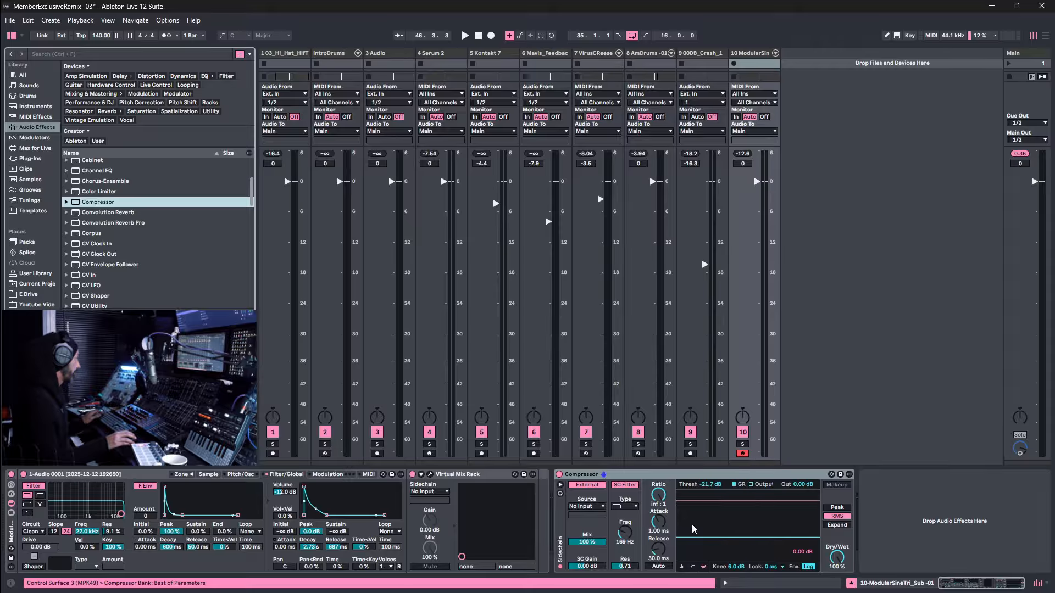
{"action": "left_click", "coordinate": [599, 506]}
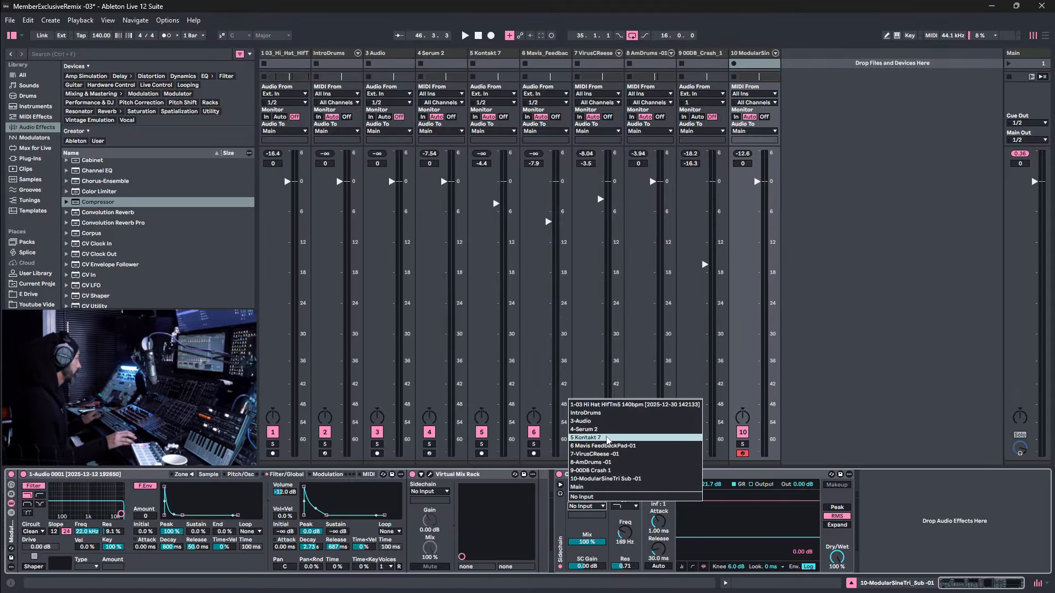
{"action": "left_click", "coordinate": [606, 464]}
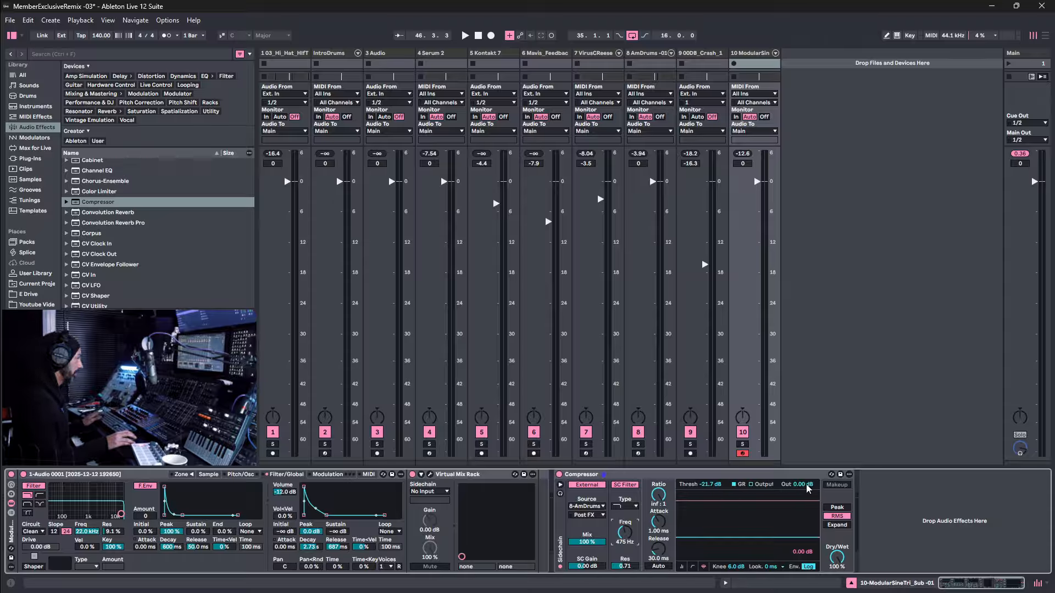
Raise the Compressor's output gain to 3.94 dB during playback, and solo the sub track to hear the ducking.
{"action": "key", "text": "space"}
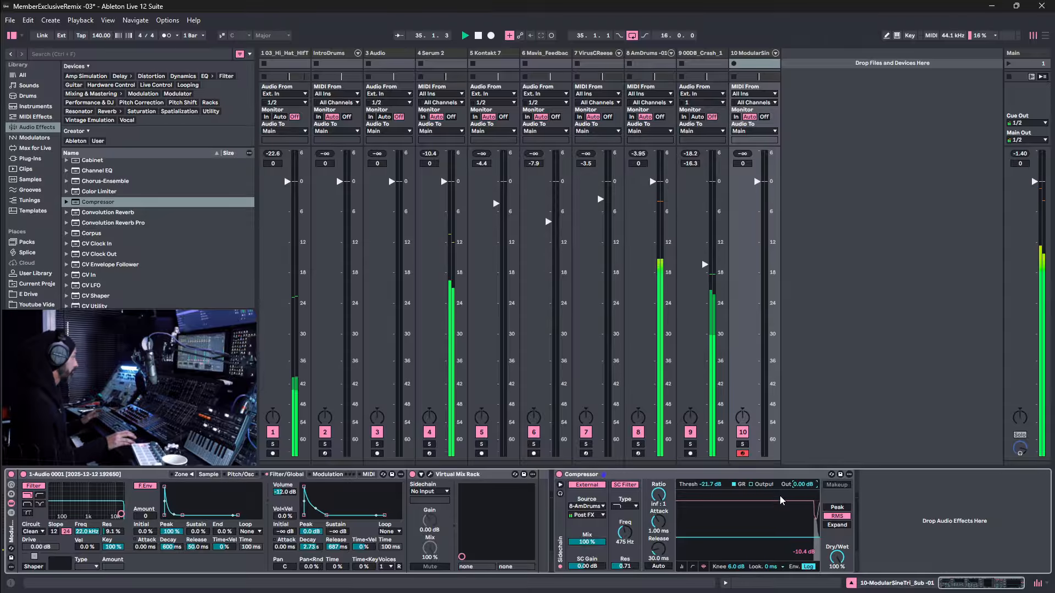
{"action": "mouse_move", "coordinate": [804, 485]}
{"action": "left_mouse_down"}
{"action": "mouse_move", "coordinate": [803, 462]}
{"action": "mouse_move", "coordinate": [803, 474]}
{"action": "left_mouse_up"}
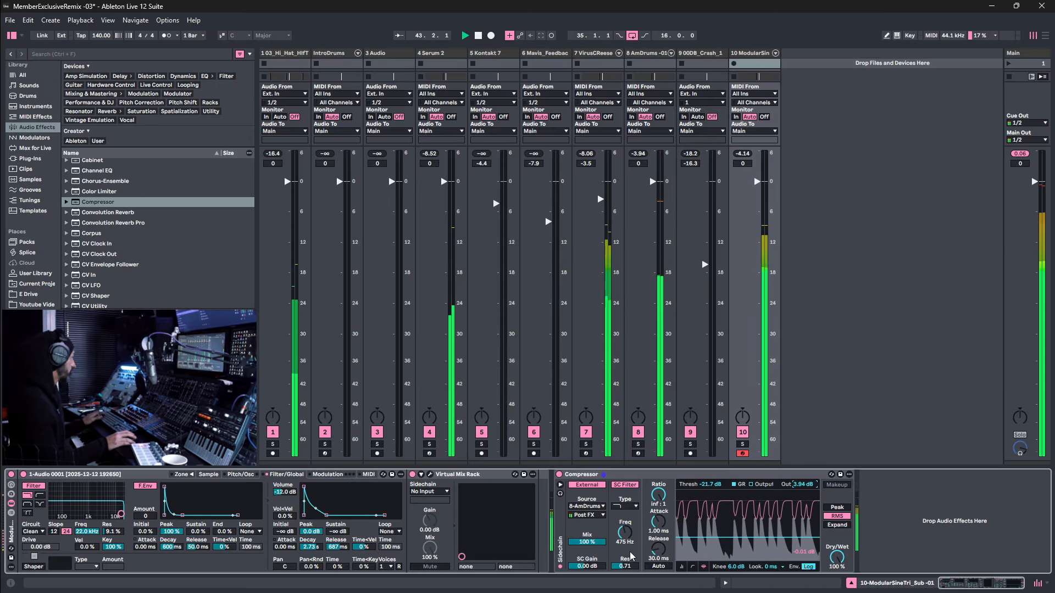
{"action": "key", "text": "space"}
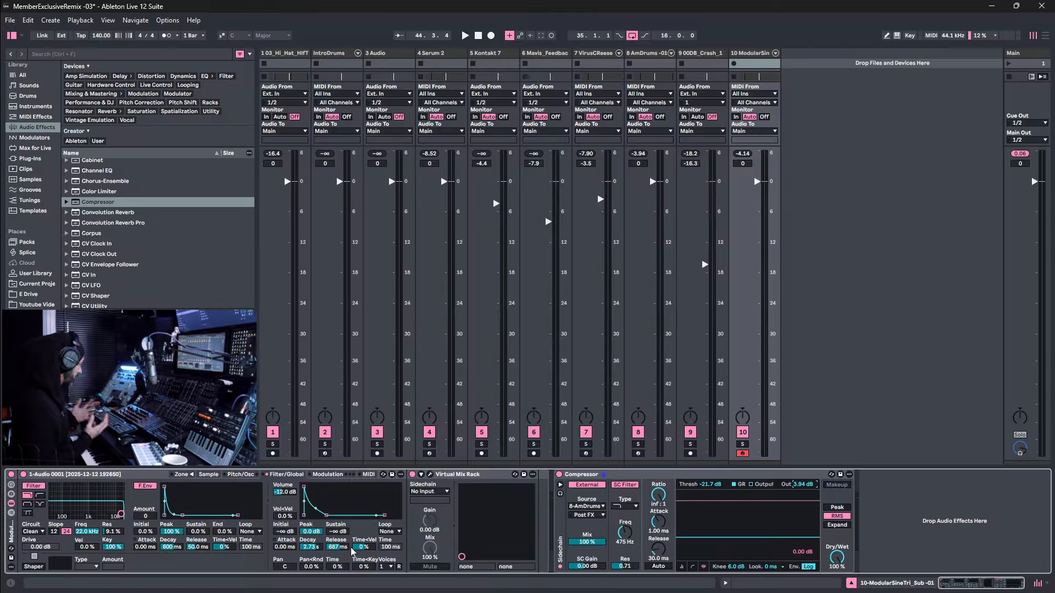
{"action": "key", "text": "space"}
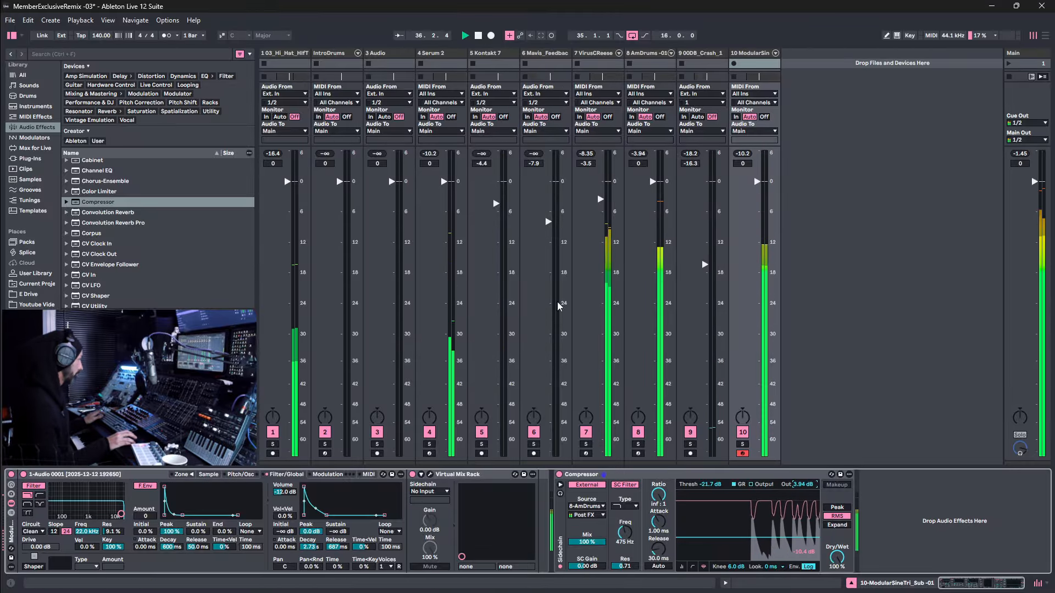
{"action": "left_click", "coordinate": [743, 444]}
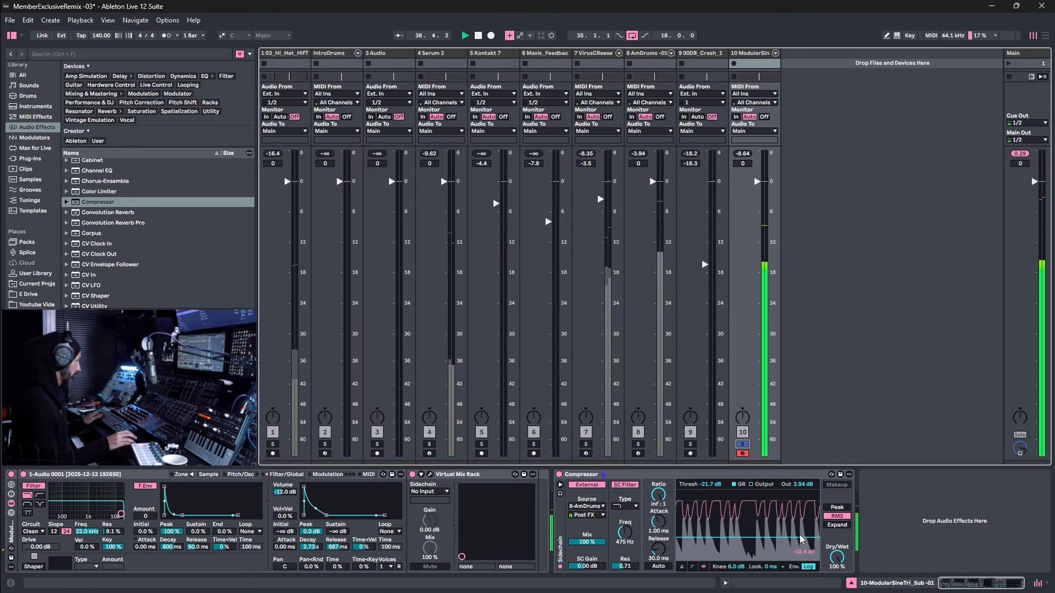
Raise the sub Compressor's output gain to 6.19 dB and lower the sub sampler's filter frequency to 300 Hz.
{"action": "left_click_drag", "start_coordinate": [794, 484], "coordinate": [793, 475]}
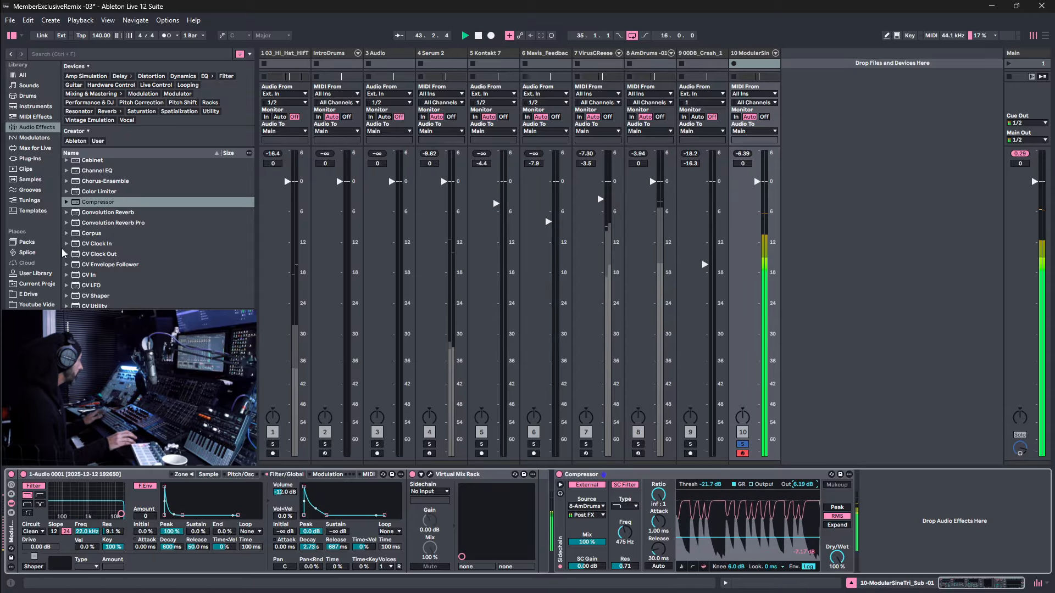
{"action": "left_click_drag", "start_coordinate": [118, 514], "coordinate": [76, 517]}
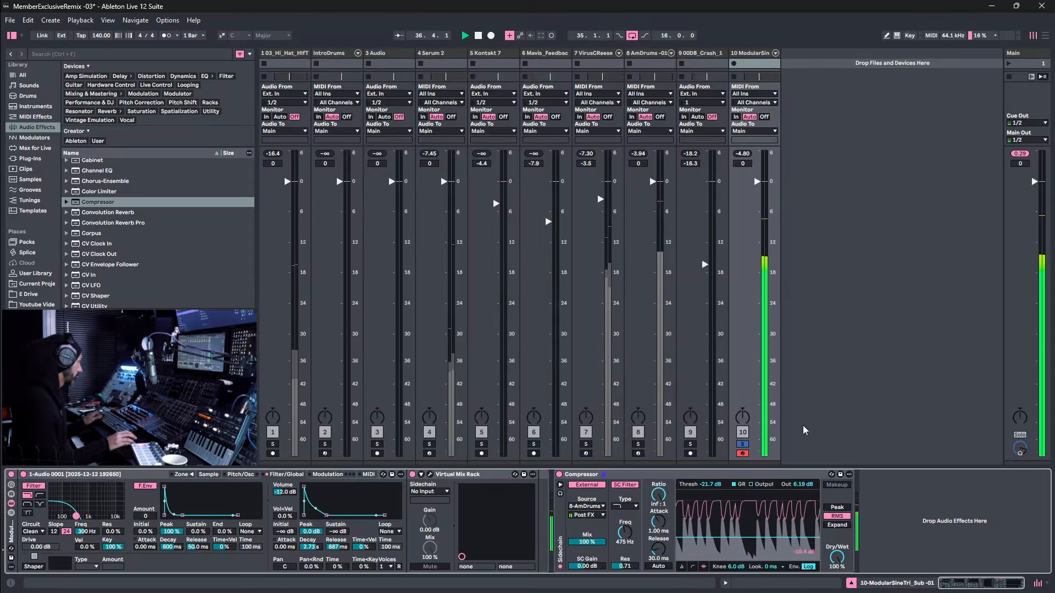
Open the first sub clip at bar 35 in the arrangement and crop it to its eight-bar length.
{"action": "left_click", "coordinate": [851, 169]}
{"action": "key", "text": "Tab"}
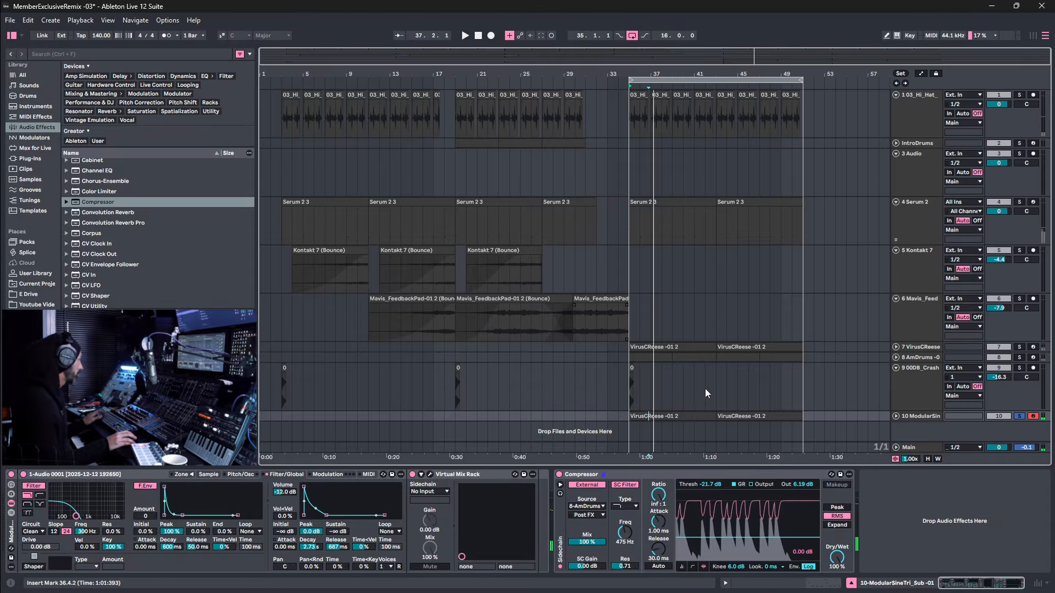
{"action": "left_click", "coordinate": [679, 416]}
{"action": "left_click", "coordinate": [412, 491]}
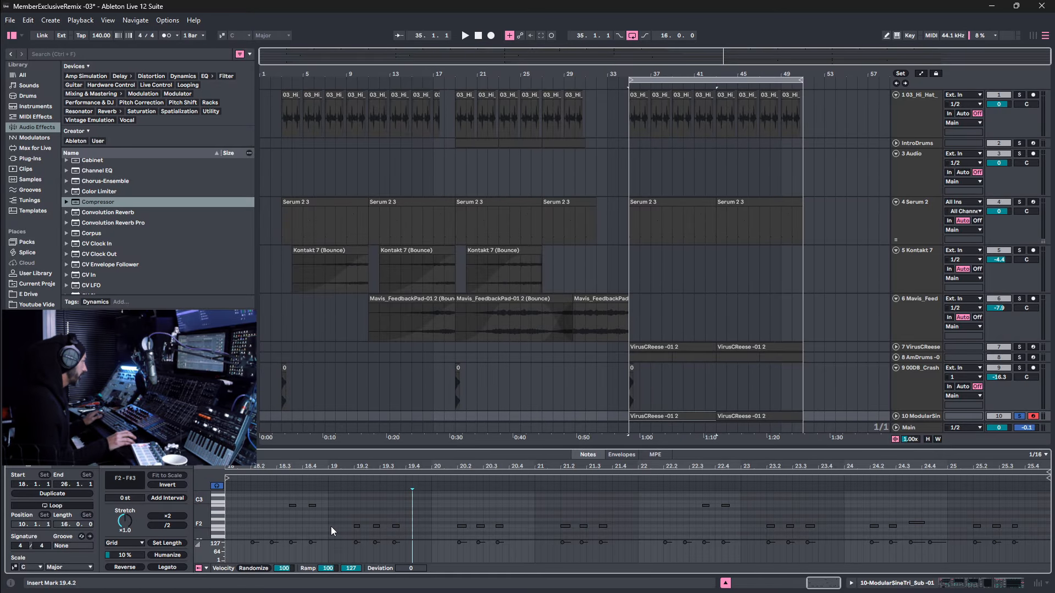
{"action": "left_click", "coordinate": [169, 544]}
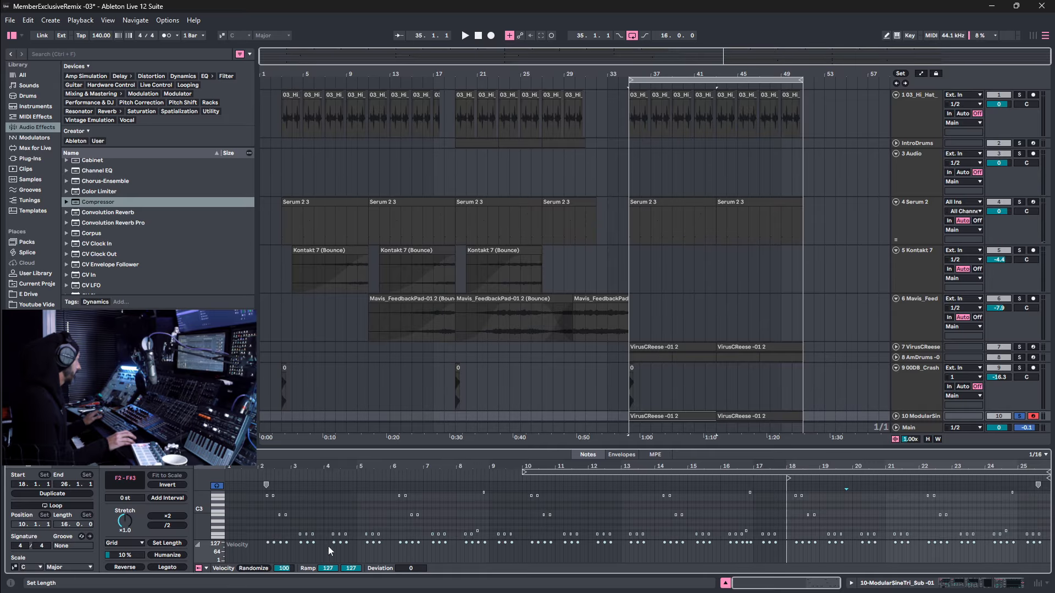
{"action": "right_click", "coordinate": [625, 519]}
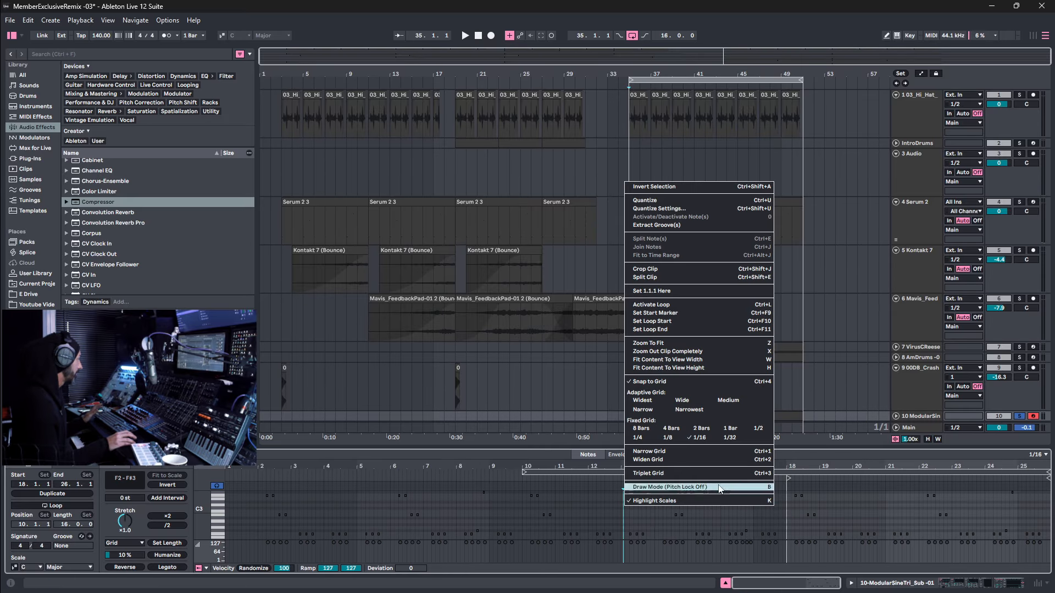
{"action": "left_click", "coordinate": [685, 268]}
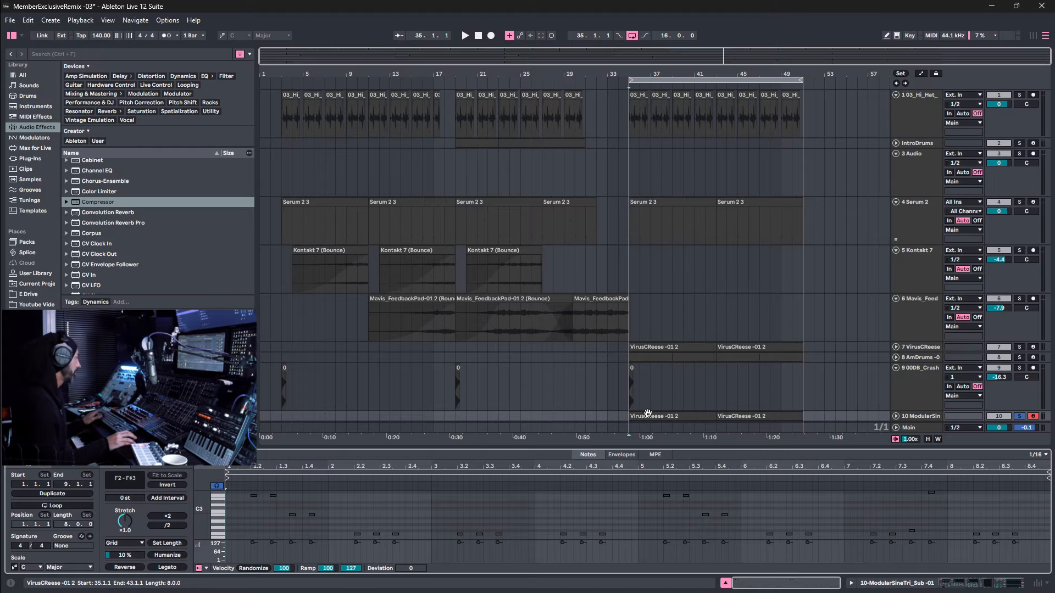
Select all notes in the cropped sub clip and lengthen them slightly together.
{"action": "left_click", "coordinate": [660, 416]}
{"action": "left_click", "coordinate": [529, 502]}
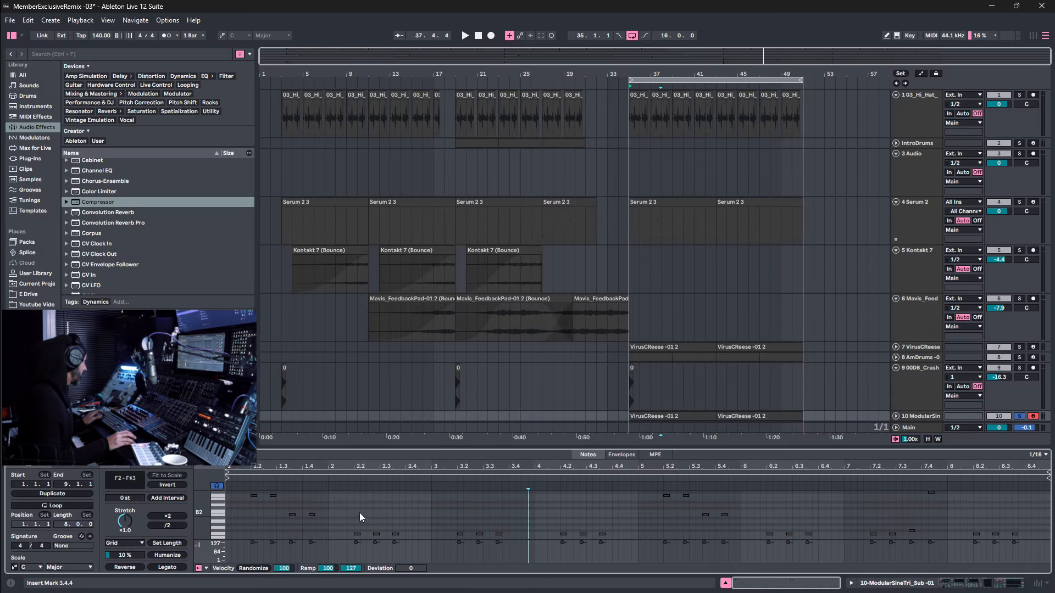
{"action": "key", "text": "ctrl+a"}
{"action": "left_click_drag", "start_coordinate": [312, 516], "coordinate": [320, 515]}
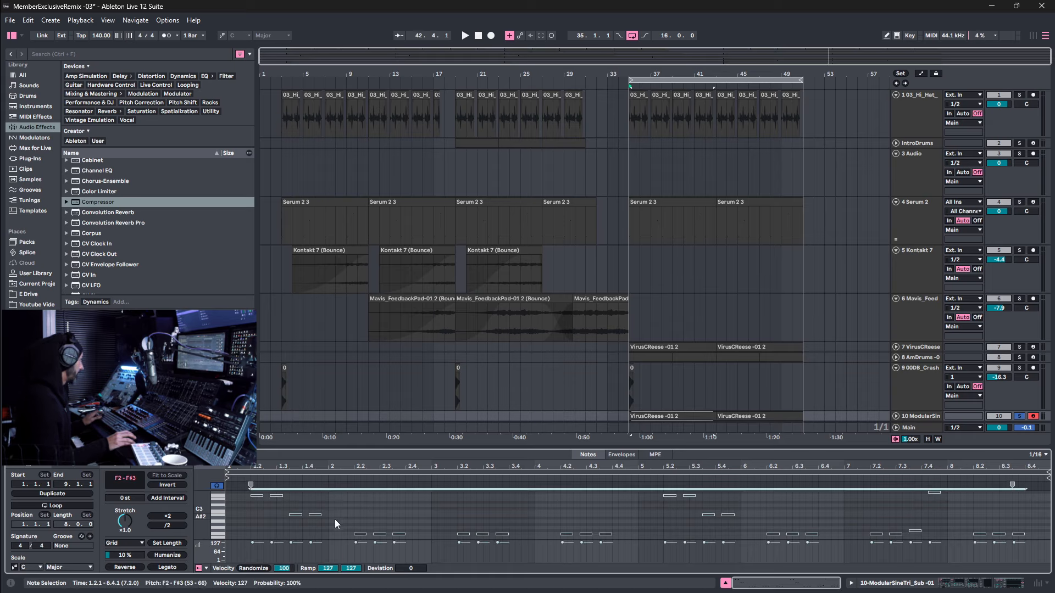
{"action": "left_click_drag", "start_coordinate": [320, 515], "coordinate": [323, 516]}
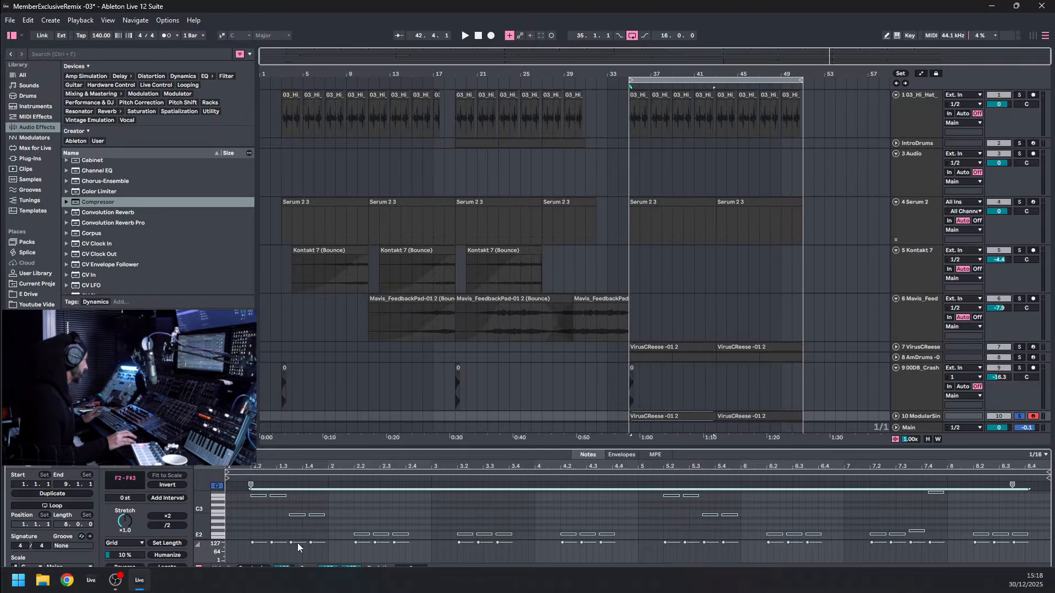
Add an F2 note lasting 0.0.3 at 1.1.1 in the sub clip and copy it to the starts of bars 3, 5 and 7.
{"action": "left_click", "coordinate": [230, 535]}
{"action": "double_click", "coordinate": [228, 535]}
{"action": "left_click_drag", "start_coordinate": [227, 535], "coordinate": [242, 534]}
{"action": "key", "text": "space"}
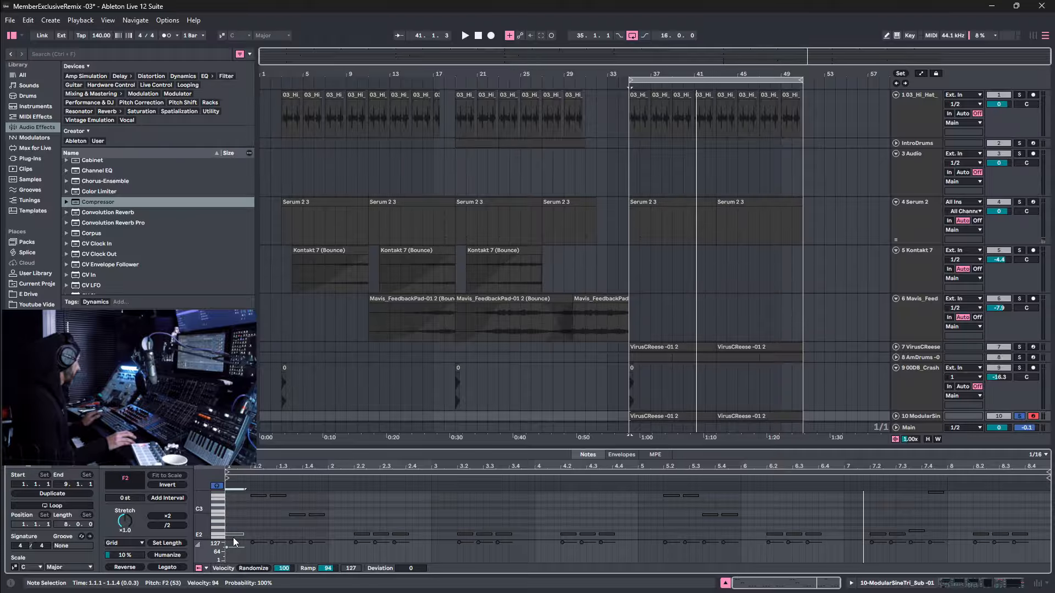
{"action": "left_click_drag", "start_coordinate": [235, 538], "coordinate": [361, 544]}
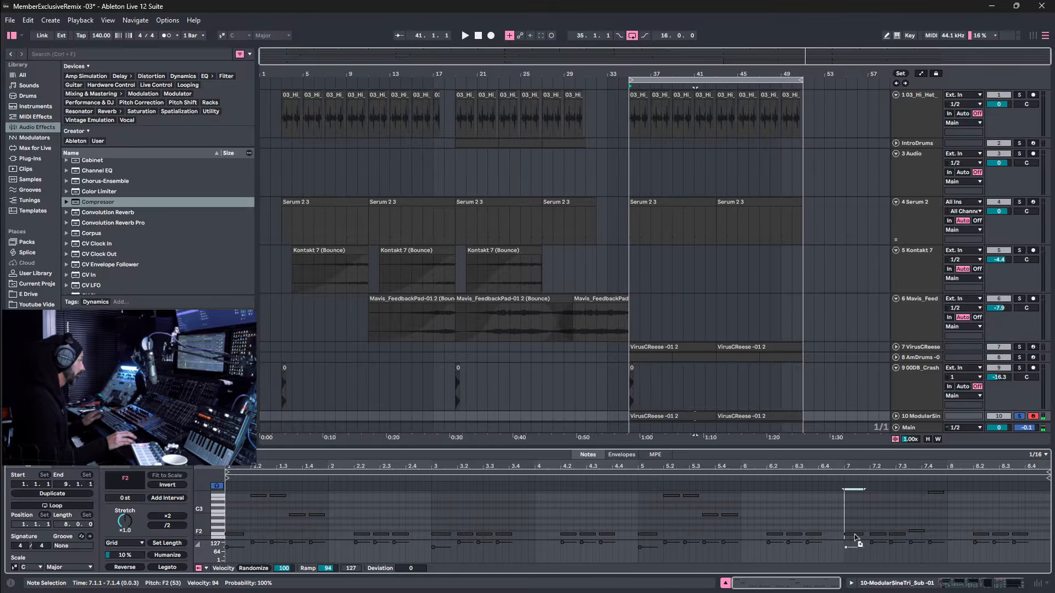
{"action": "left_click", "coordinate": [845, 489]}
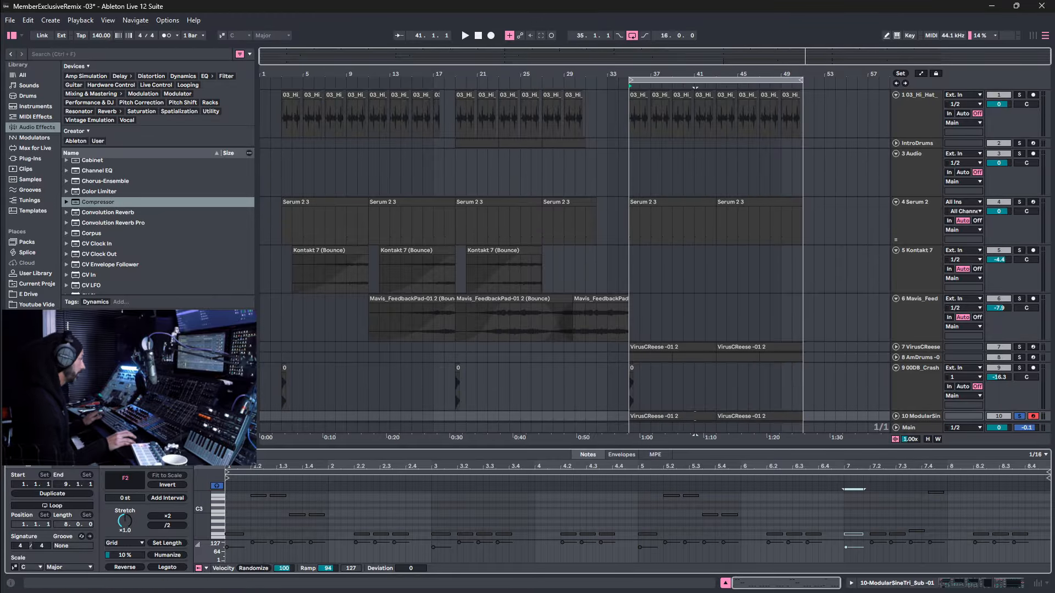
Unsolo the sub track, play the drop, and replace the sub clip at bar 43 with a duplicate of the edited first clip.
{"action": "left_click", "coordinate": [1019, 417]}
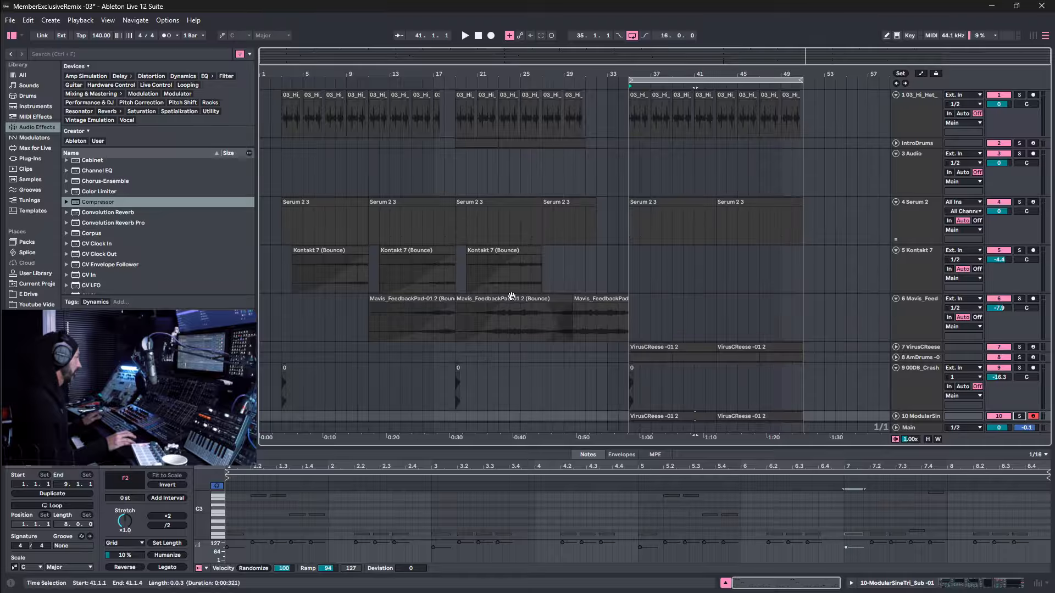
{"action": "key", "text": "space"}
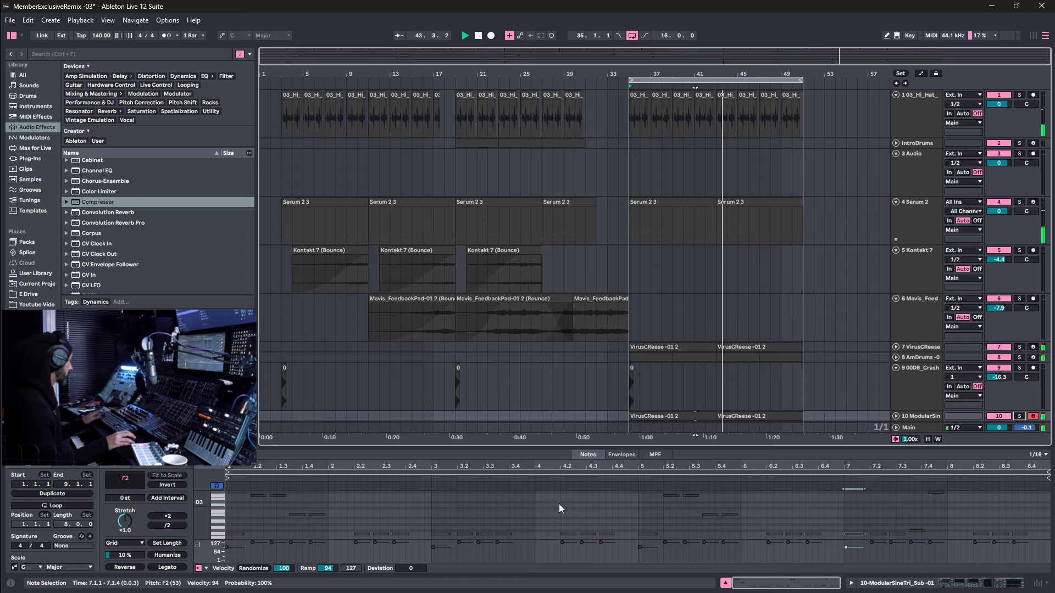
{"action": "left_click", "coordinate": [749, 416]}
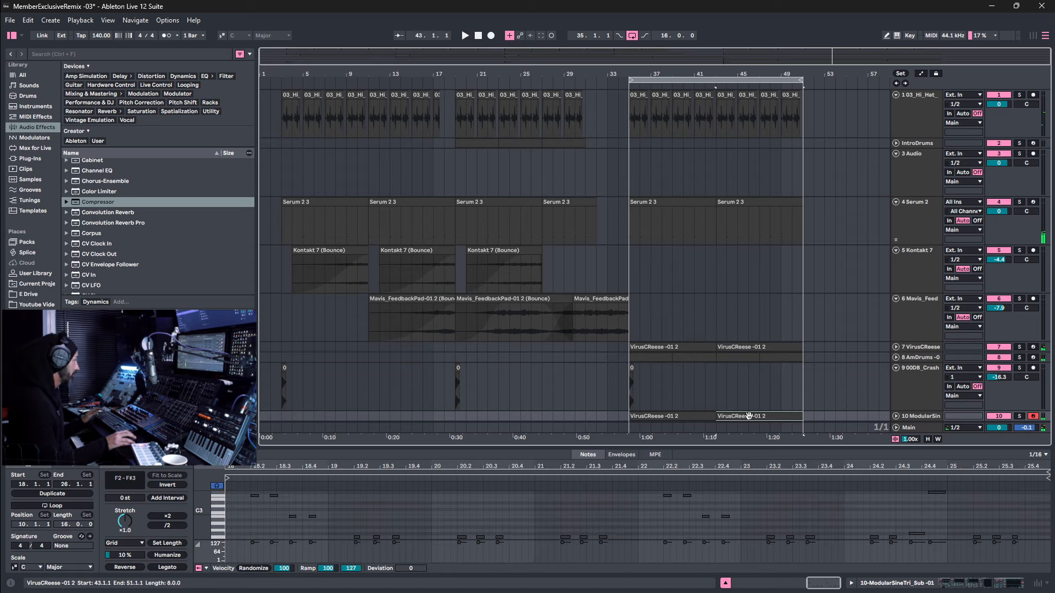
{"action": "left_click", "coordinate": [730, 417]}
{"action": "left_click", "coordinate": [696, 412]}
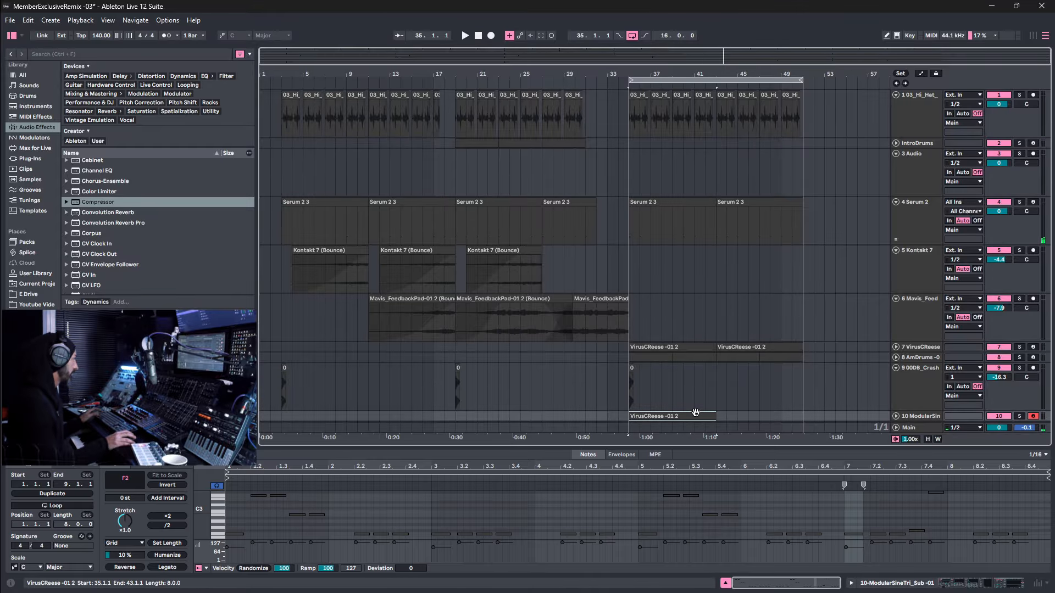
{"action": "key", "text": "ctrl+d"}
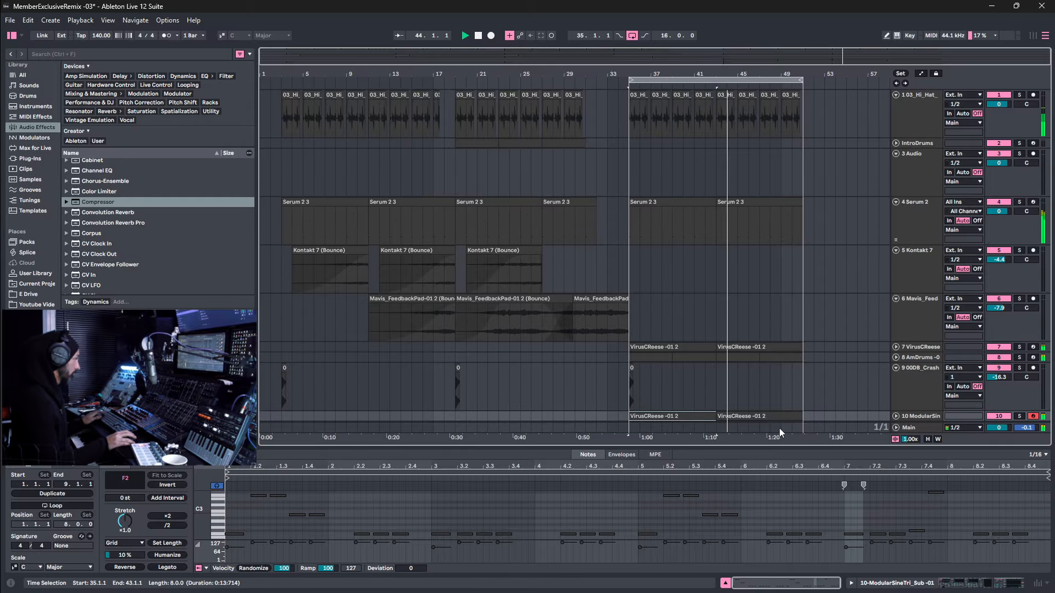
Select all tracks and lower their volumes together until the sub track is at -4.0 dB, and play back the drop.
{"action": "key", "text": "Tab"}
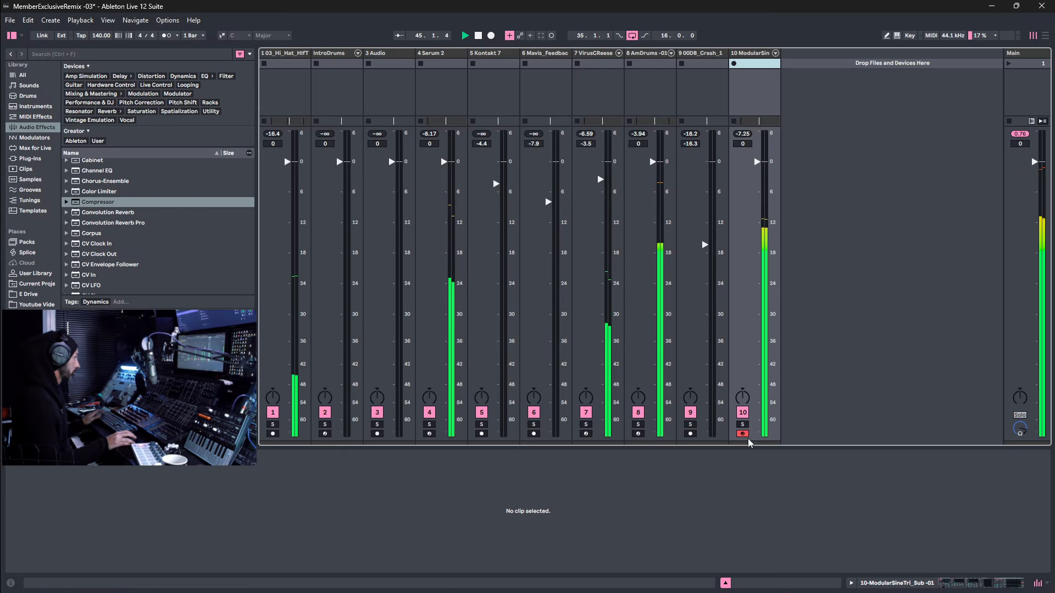
{"action": "key", "text": "space"}
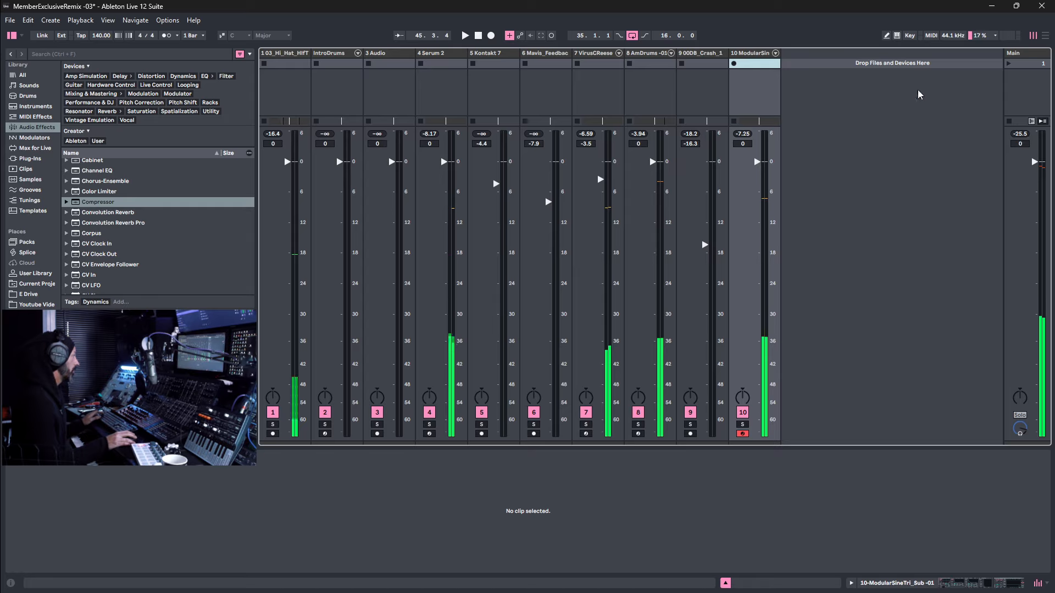
{"action": "left_click", "coordinate": [757, 54]}
{"action": "key", "text": "ctrl+a"}
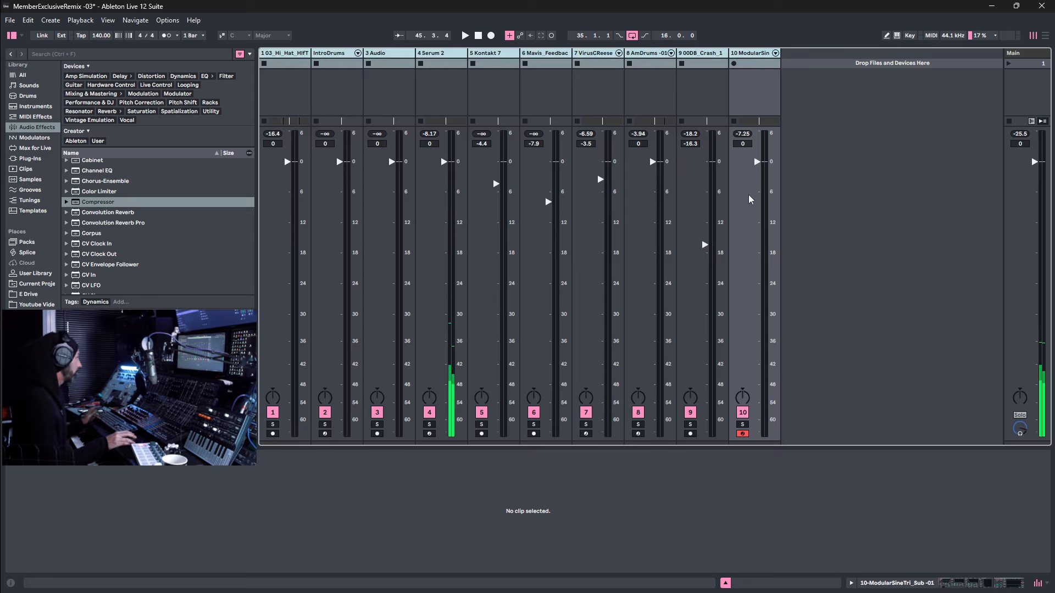
{"action": "left_click_drag", "start_coordinate": [757, 163], "coordinate": [757, 173]}
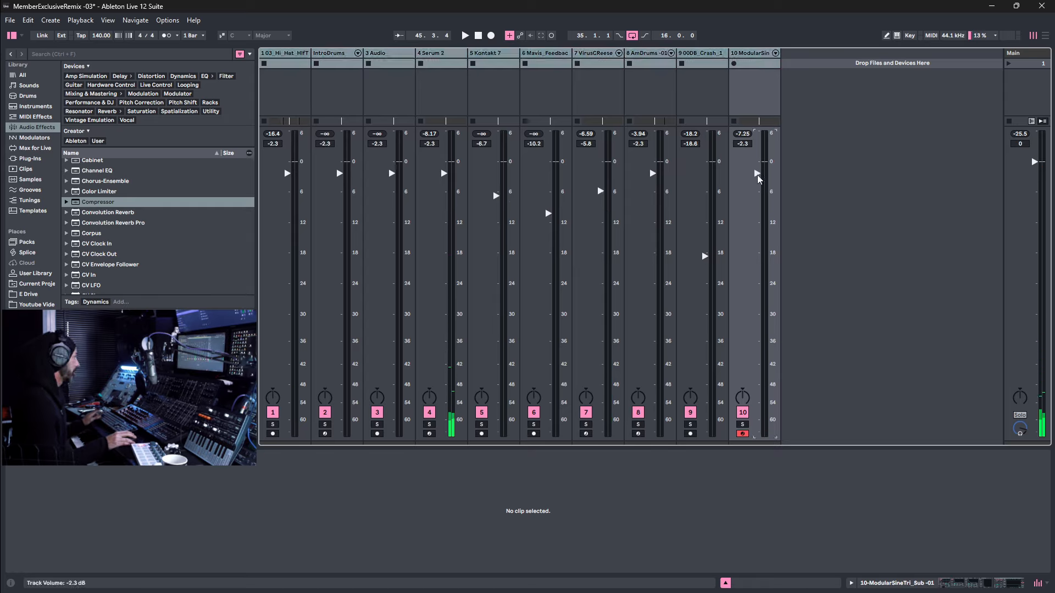
{"action": "key", "text": "space"}
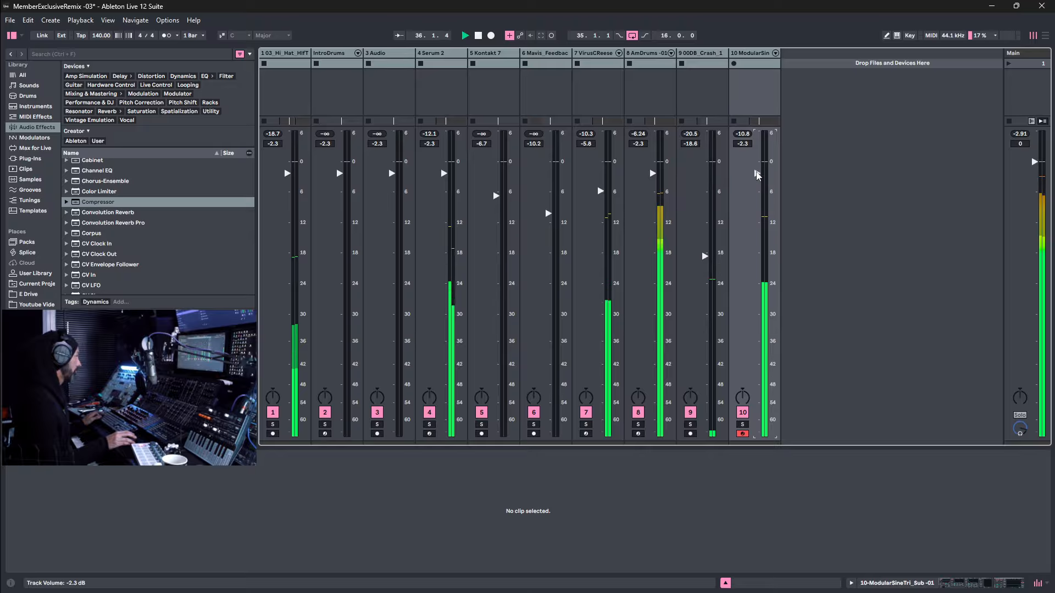
{"action": "left_click_drag", "start_coordinate": [757, 173], "coordinate": [757, 182]}
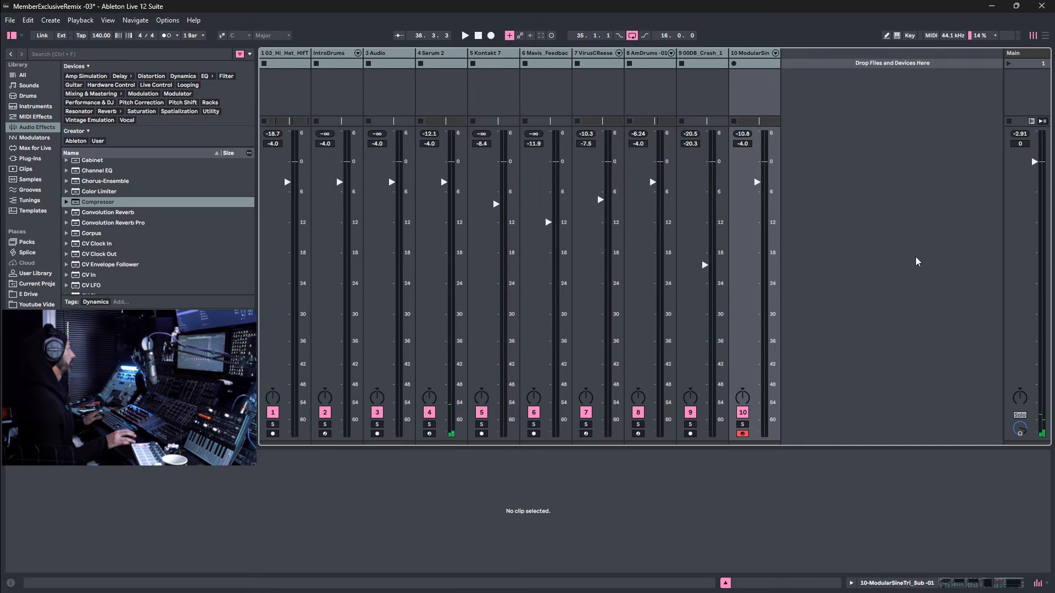
{"action": "key", "text": "Tab"}
{"action": "key", "text": "space"}
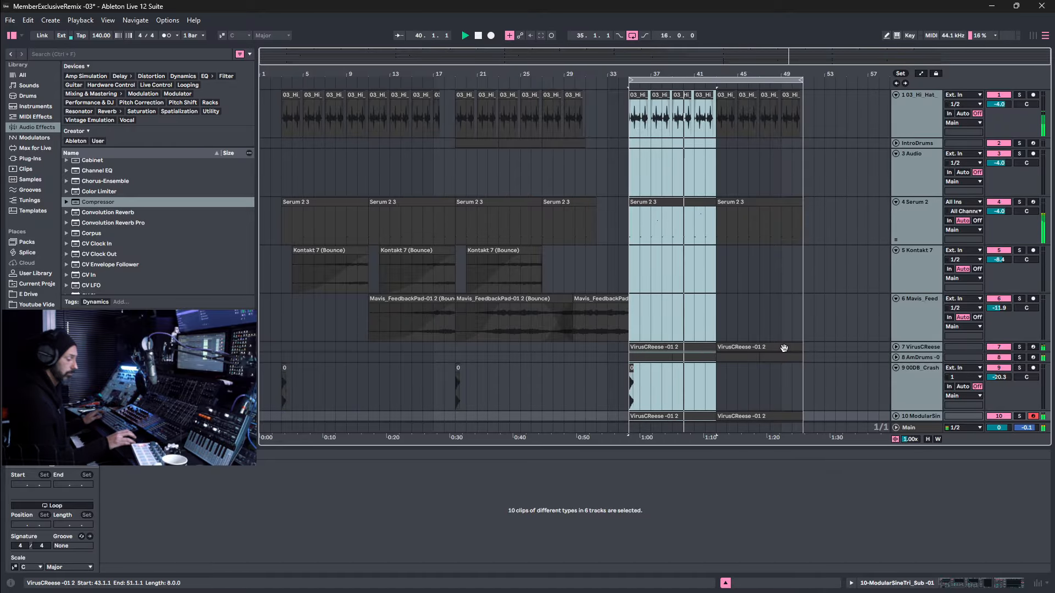
Load System35FoldBass3Band-03.adg from the User Library's Modular Bass folder onto a new track below the sub.
{"action": "scroll", "coordinate": [908, 393], "scroll_direction": "down", "scroll_amount": 1}
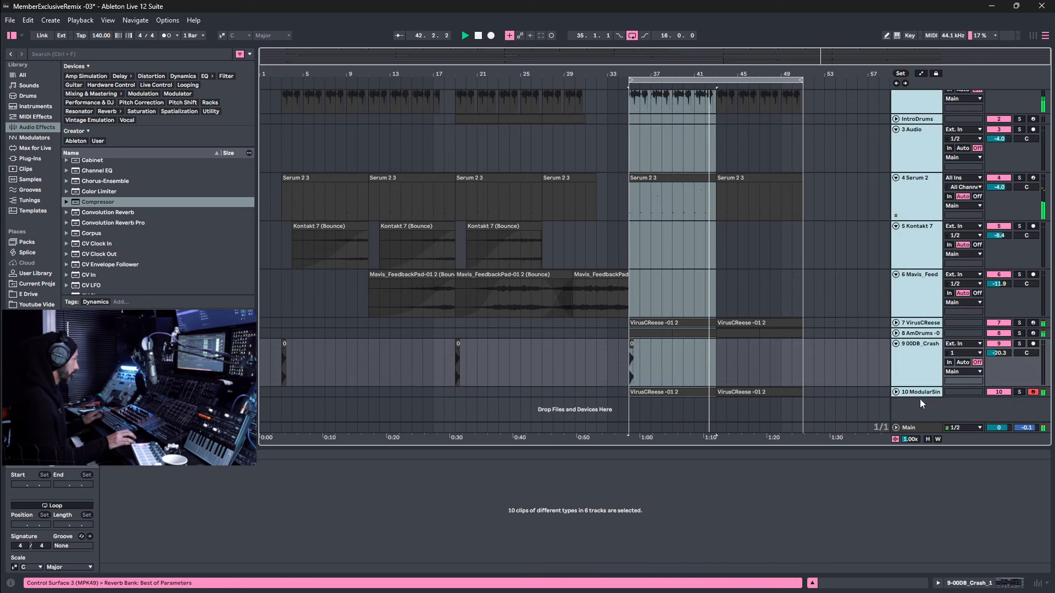
{"action": "left_click", "coordinate": [918, 391]}
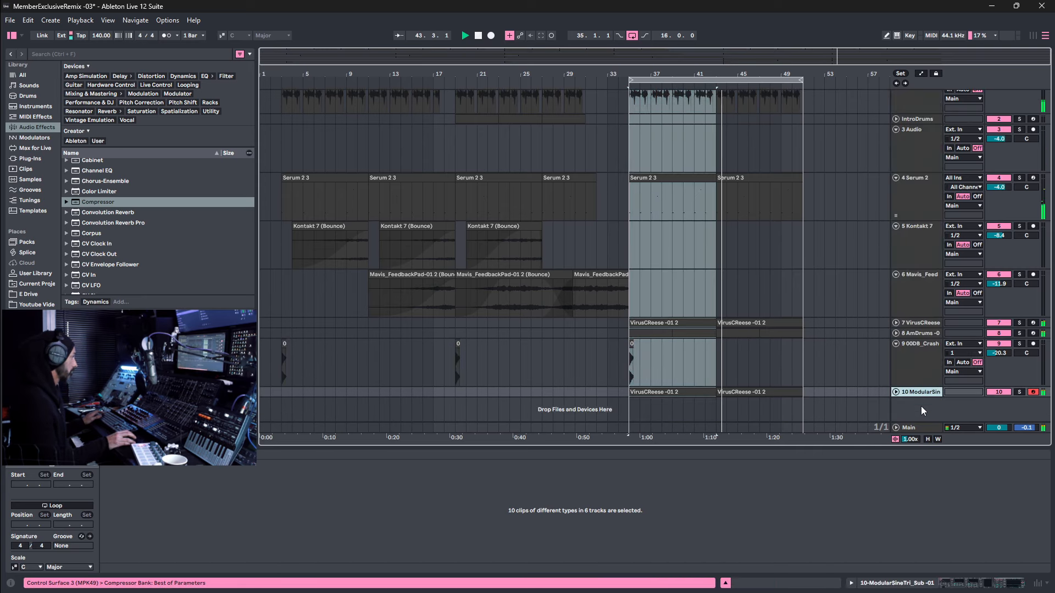
{"action": "scroll", "coordinate": [37, 239], "scroll_direction": "down", "scroll_amount": 2}
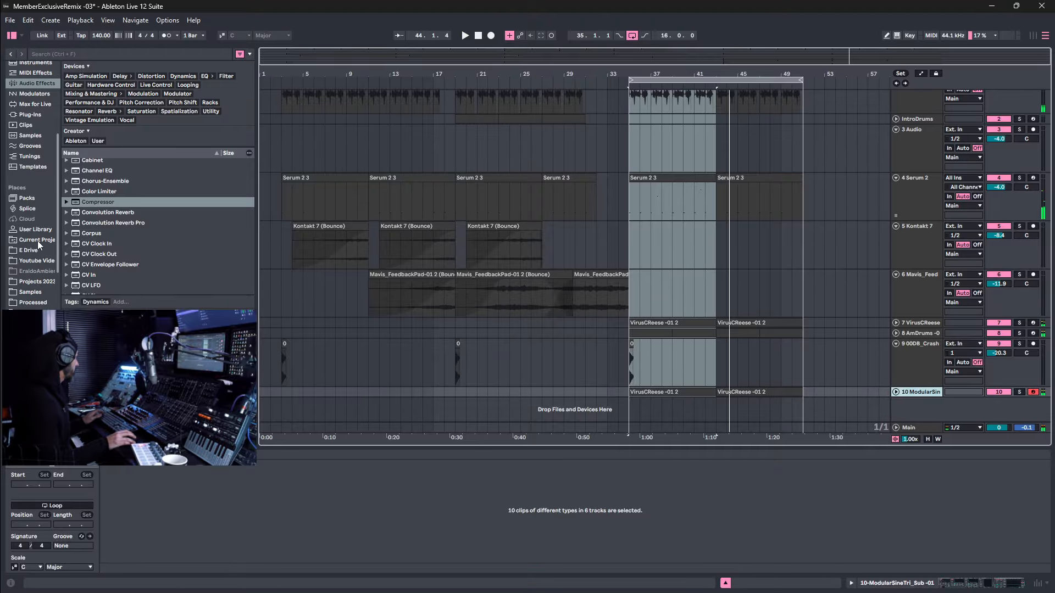
{"action": "left_click", "coordinate": [34, 231]}
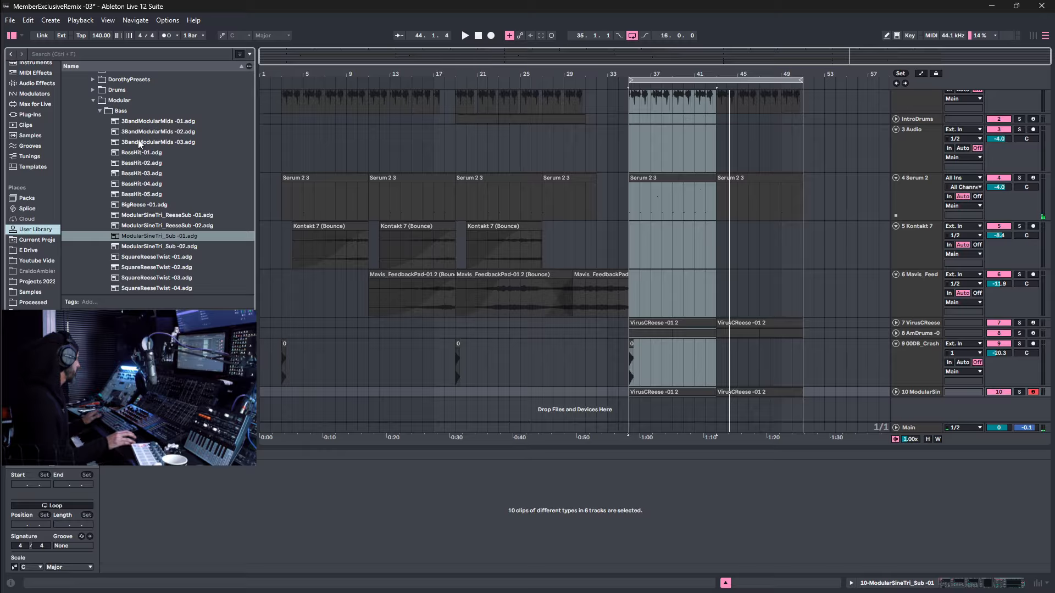
{"action": "scroll", "coordinate": [159, 177], "scroll_direction": "down", "scroll_amount": 5}
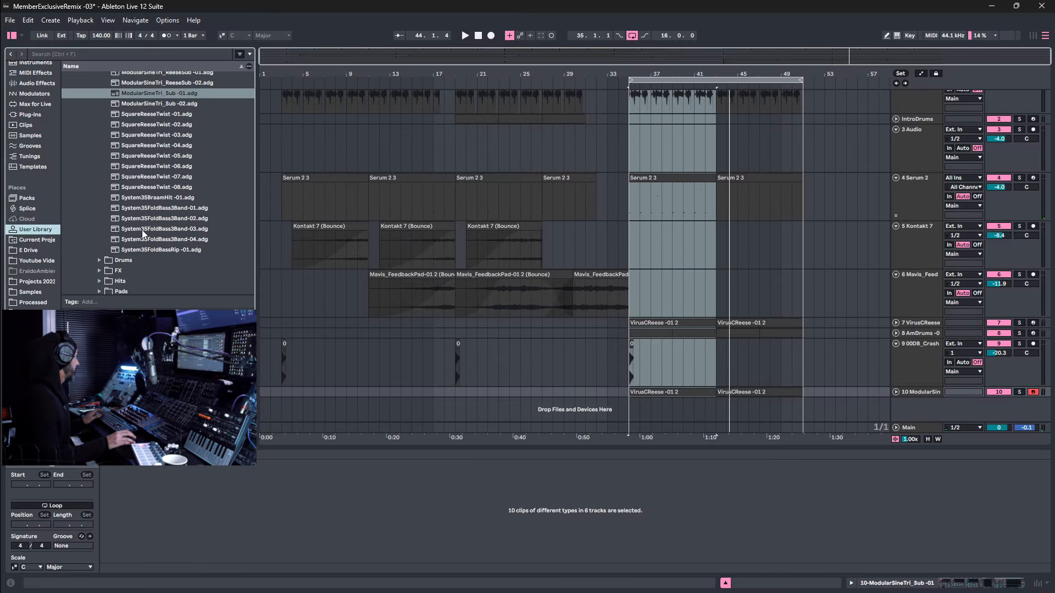
{"action": "left_click_drag", "start_coordinate": [135, 229], "coordinate": [639, 415]}
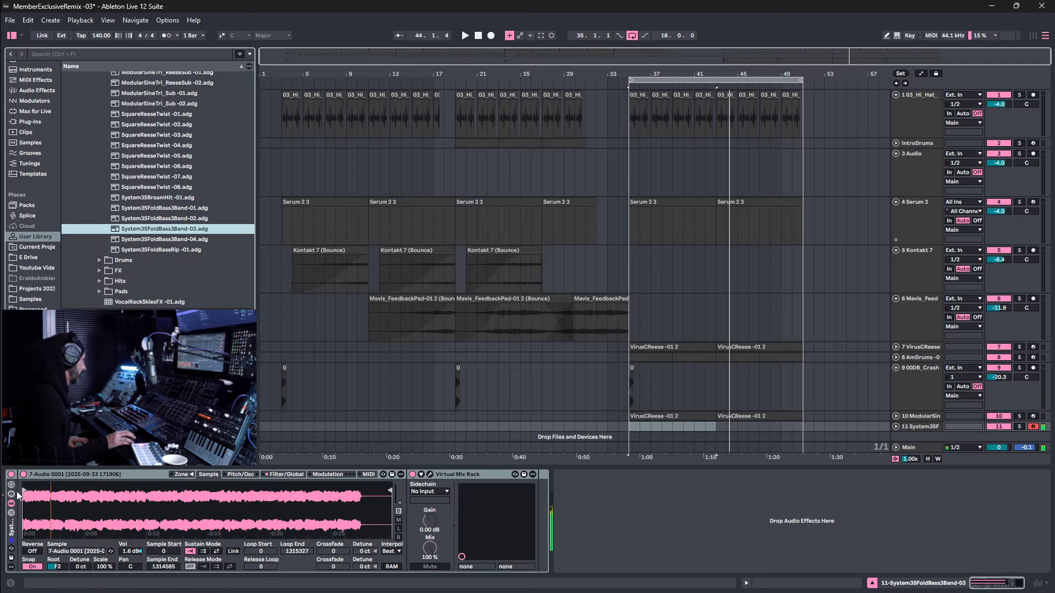
Move the new bass preset's sample start to 175796 and lower its track volume to -6.3 dB during playback.
{"action": "left_click_drag", "start_coordinate": [26, 489], "coordinate": [73, 496]}
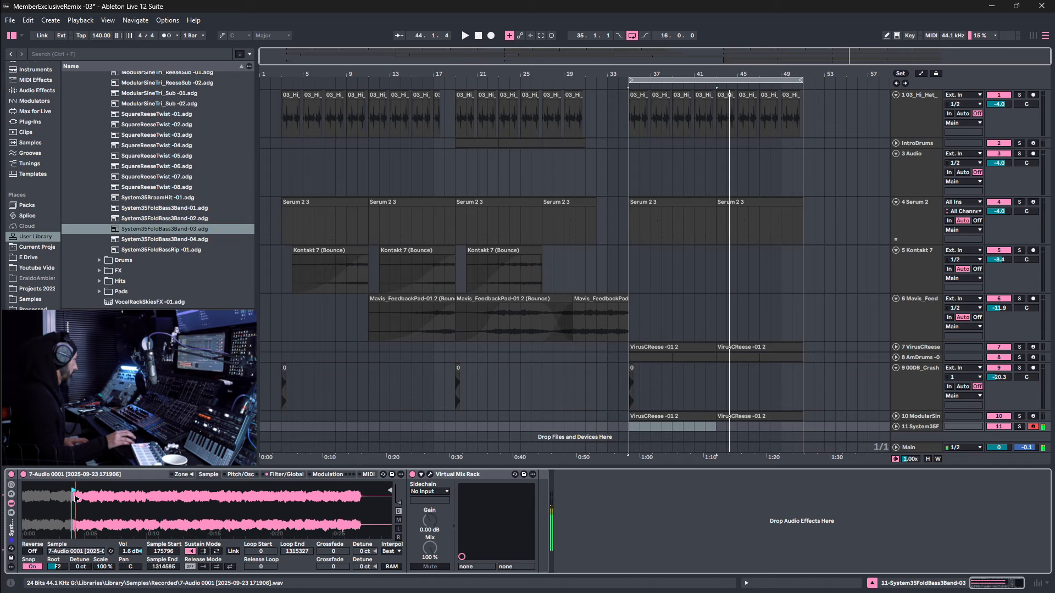
{"action": "key", "text": "space"}
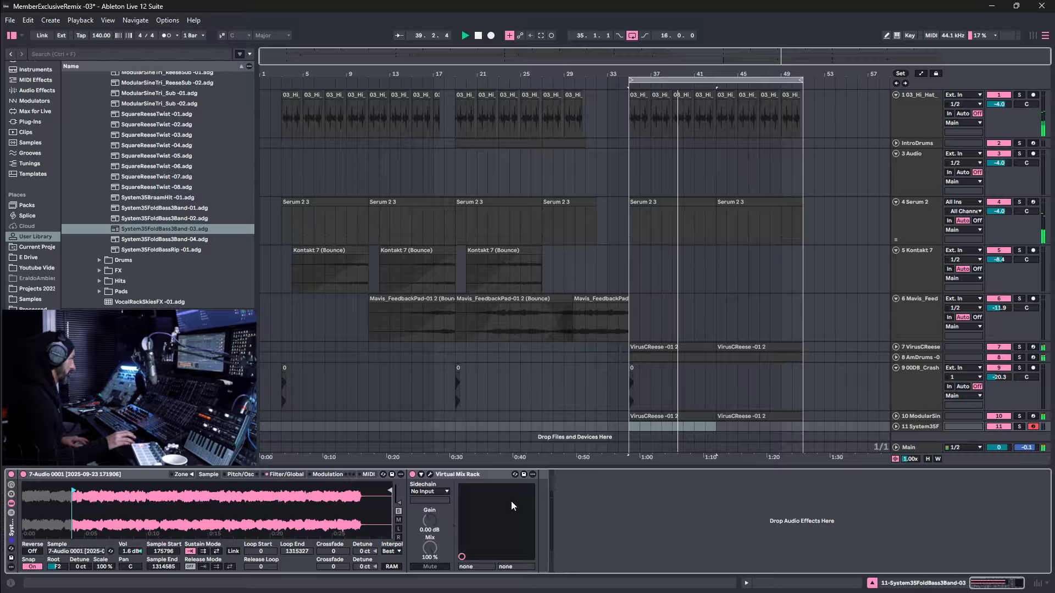
{"action": "key", "text": "Tab"}
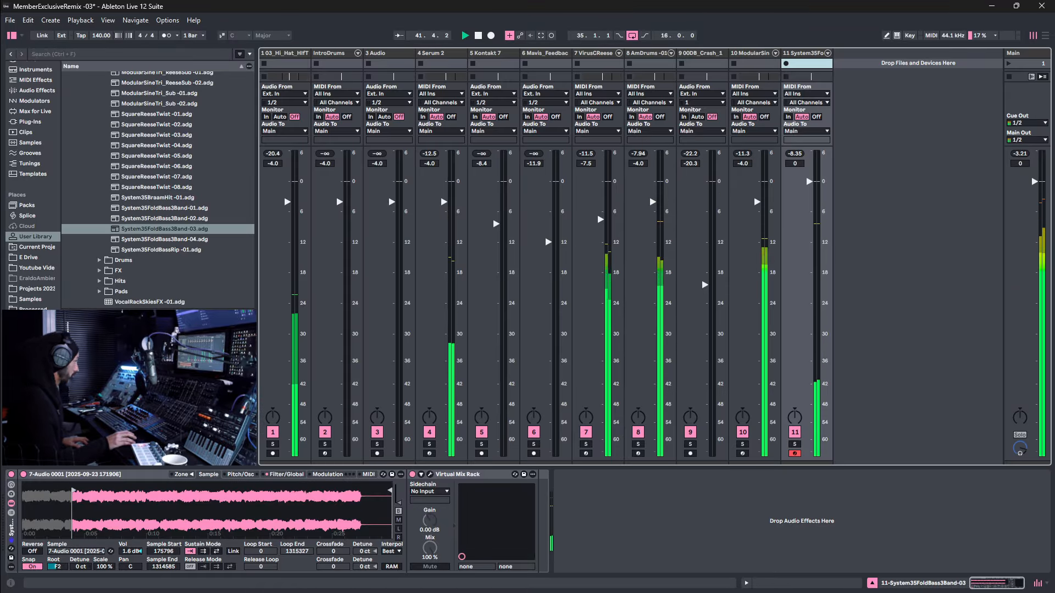
{"action": "left_click_drag", "start_coordinate": [810, 182], "coordinate": [809, 222]}
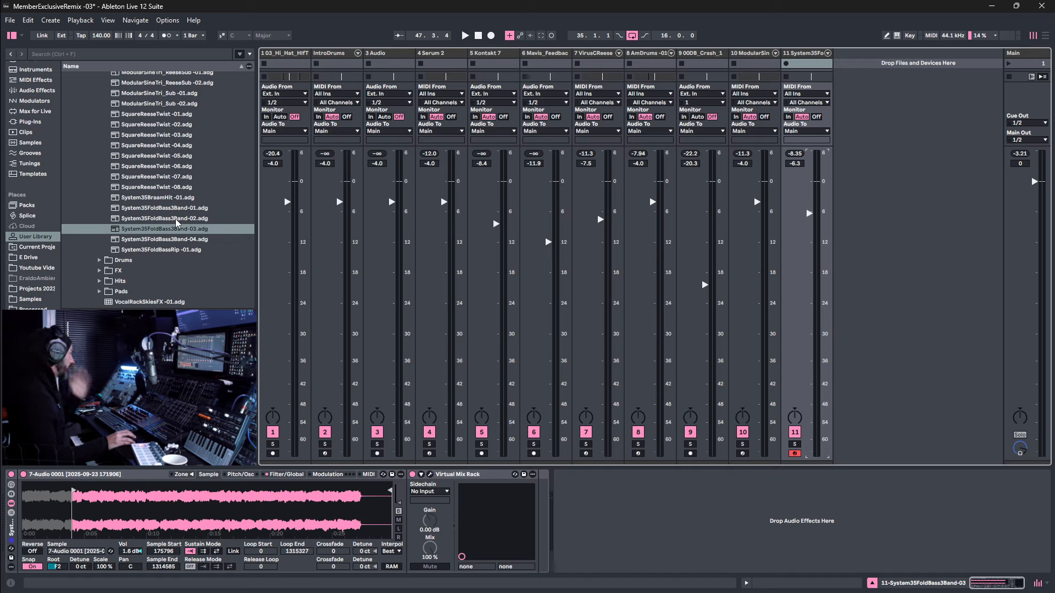
Audition the Braam hit preset, swap the new bass to System35FoldBass3Band-01.adg, and set its track volume to -4.5 dB during playback.
{"action": "left_click", "coordinate": [167, 198]}
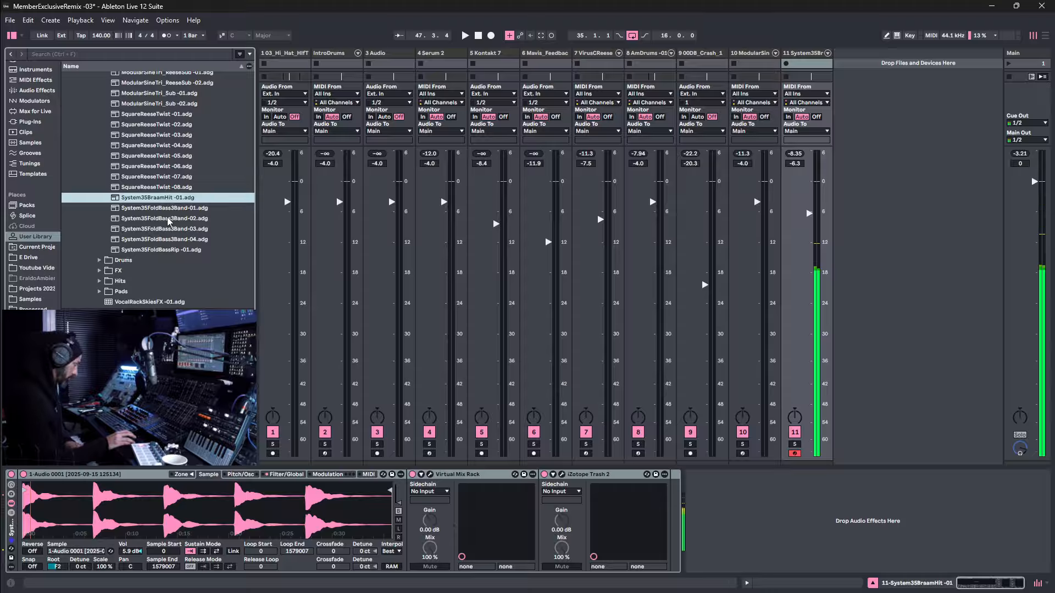
{"action": "double_click", "coordinate": [187, 209]}
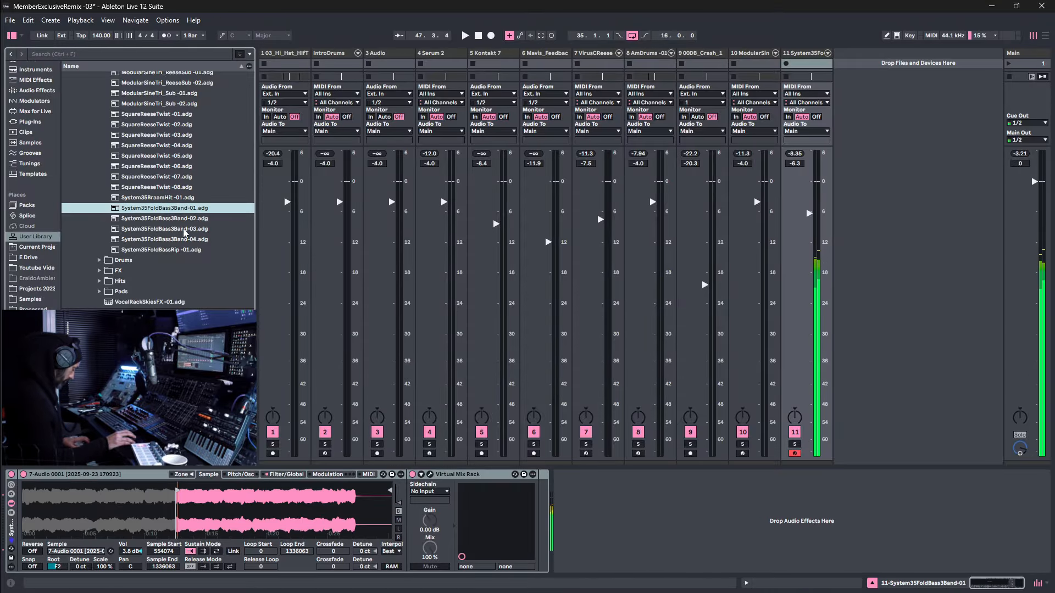
{"action": "key", "text": "space"}
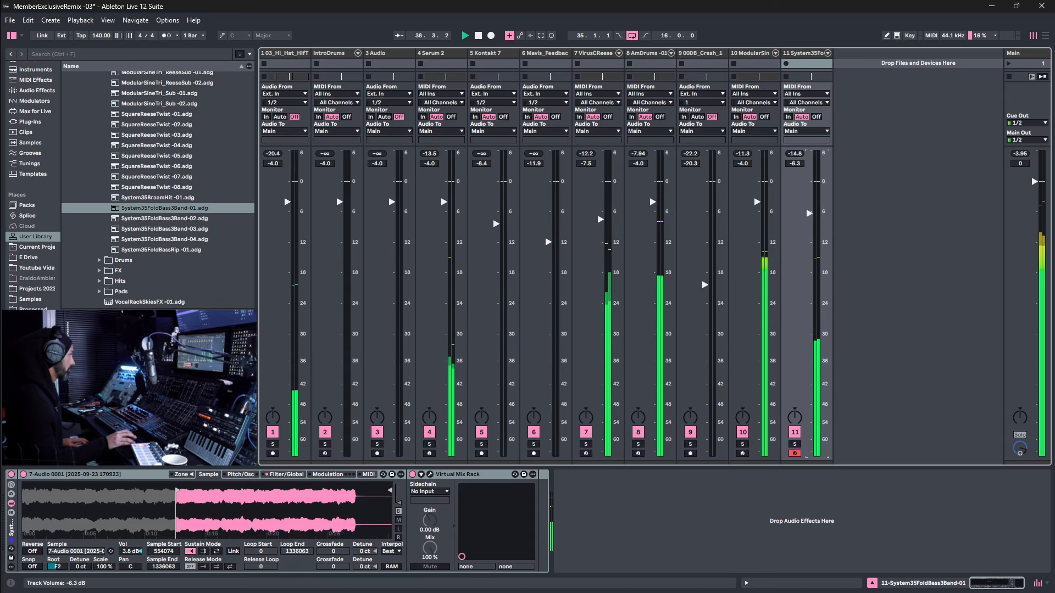
{"action": "left_click_drag", "start_coordinate": [809, 193], "coordinate": [808, 196]}
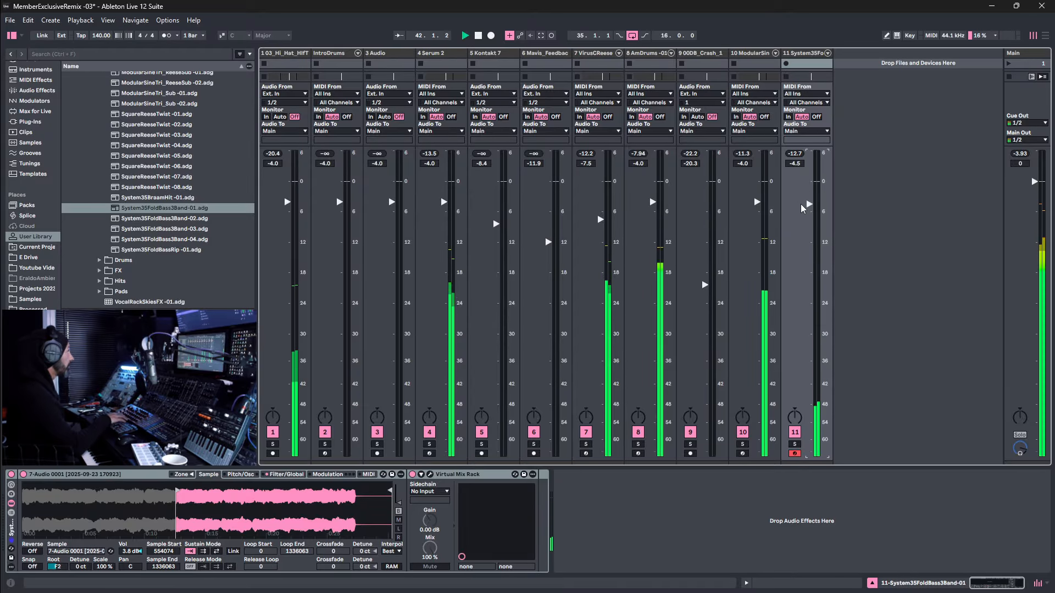
Record a fold bass MIDI part on track 11 over the looped drop from bar 35 to bar 51.
{"action": "key", "text": "Tab"}
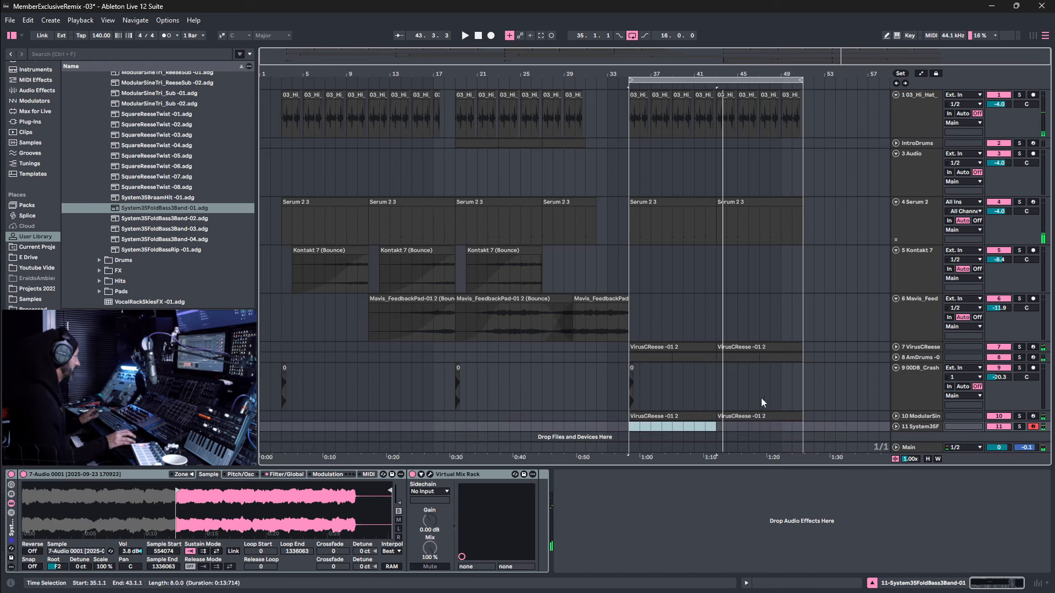
{"action": "left_click", "coordinate": [630, 430]}
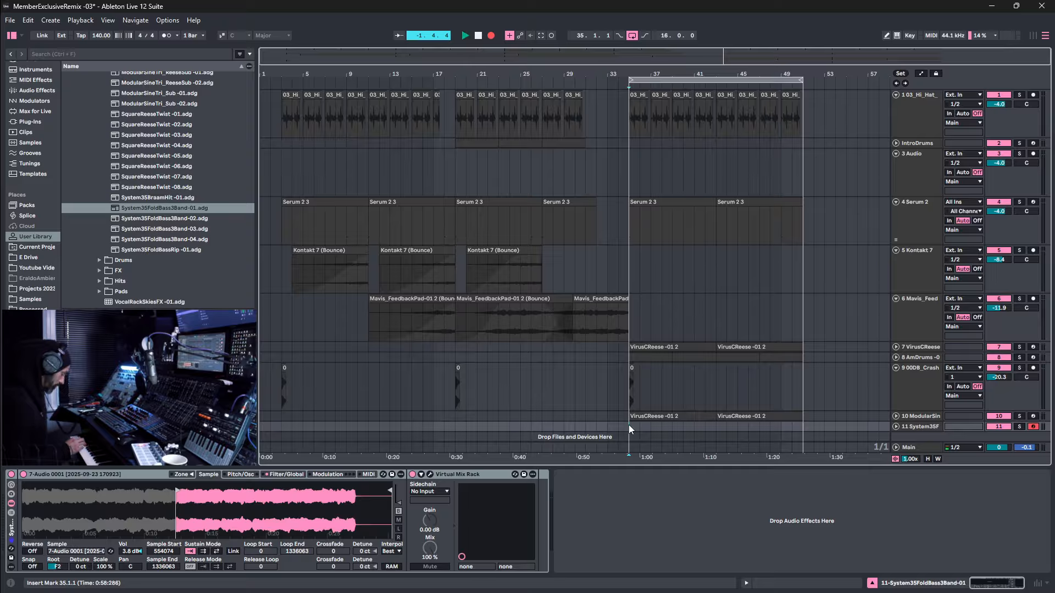
{"action": "key", "text": "space"}
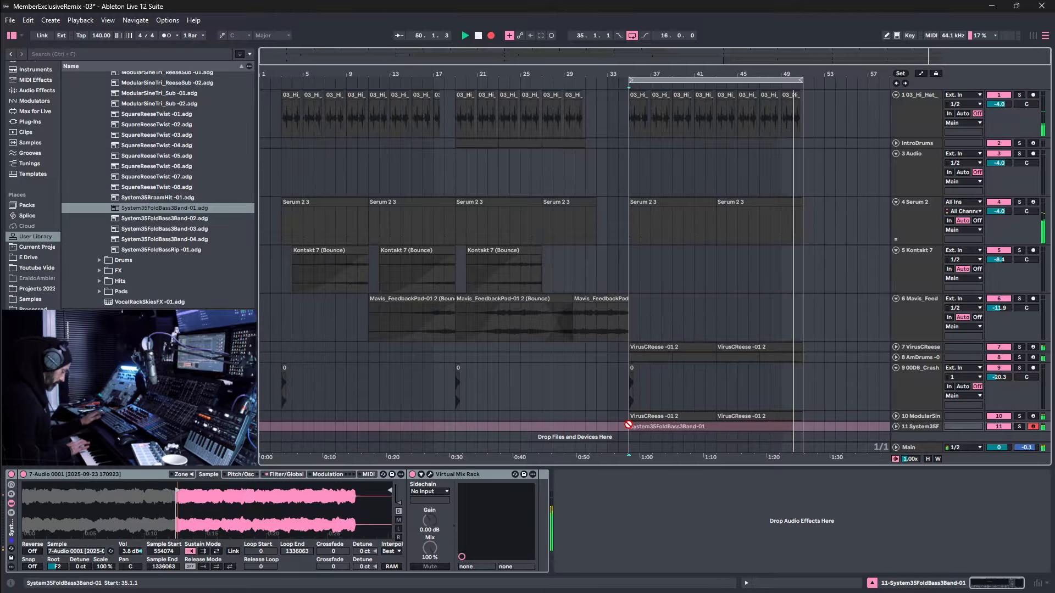
{"action": "key", "text": "F9"}
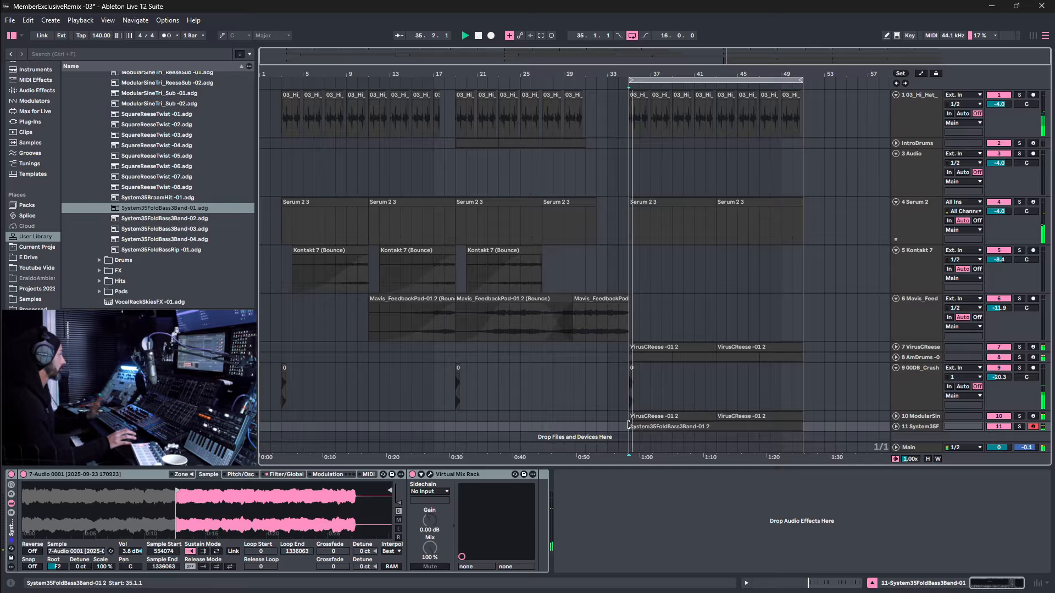
Open the recorded fold bass clip, set its note grid to 1/8, and quantize all notes.
{"action": "left_click", "coordinate": [683, 426]}
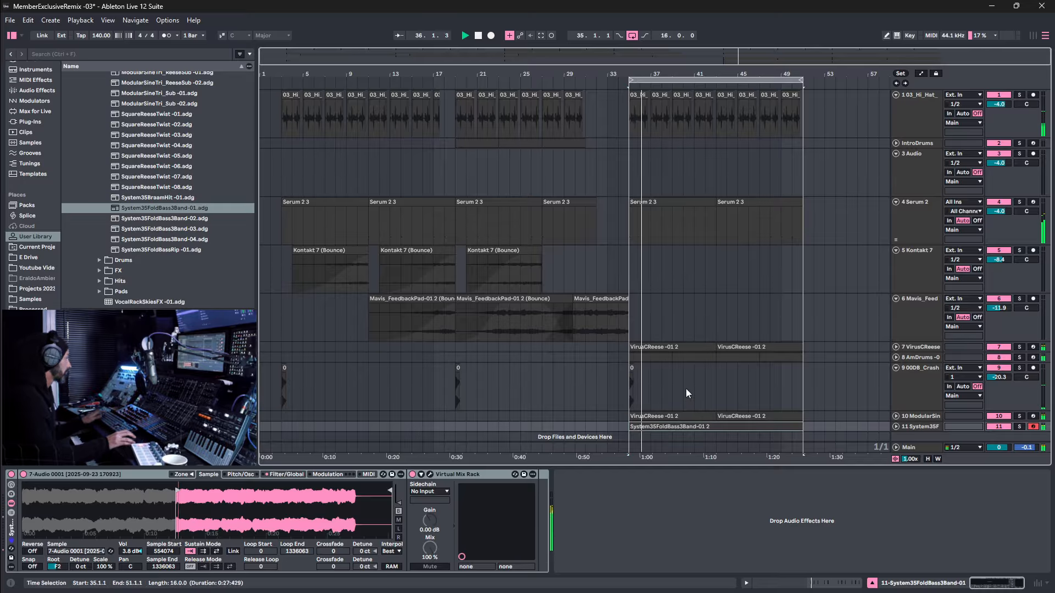
{"action": "double_click", "coordinate": [694, 428]}
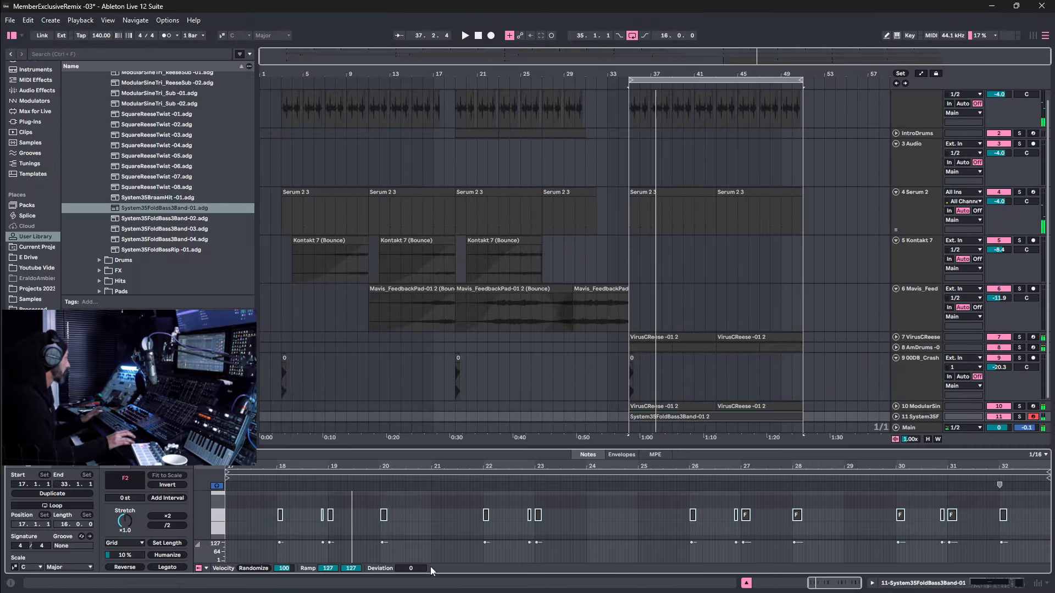
{"action": "right_click", "coordinate": [453, 513]}
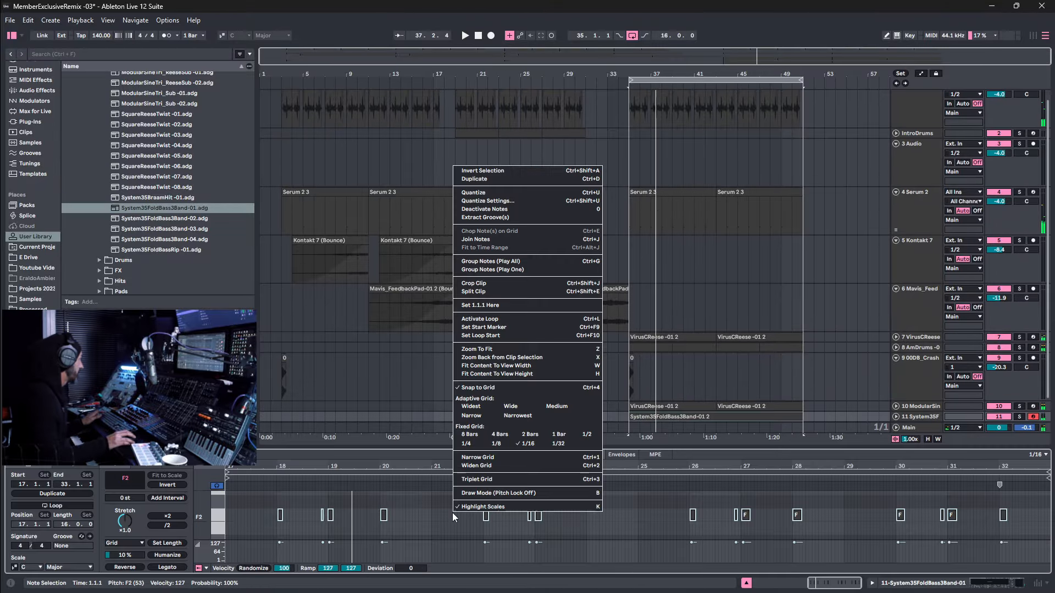
{"action": "left_click", "coordinate": [497, 443]}
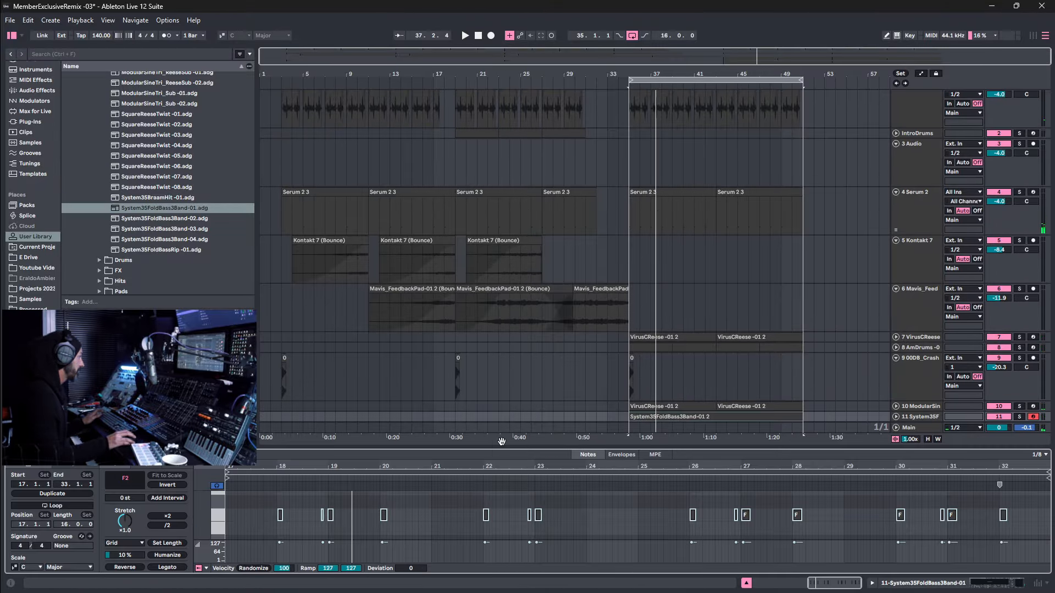
{"action": "right_click", "coordinate": [449, 515]}
{"action": "left_click", "coordinate": [508, 195]}
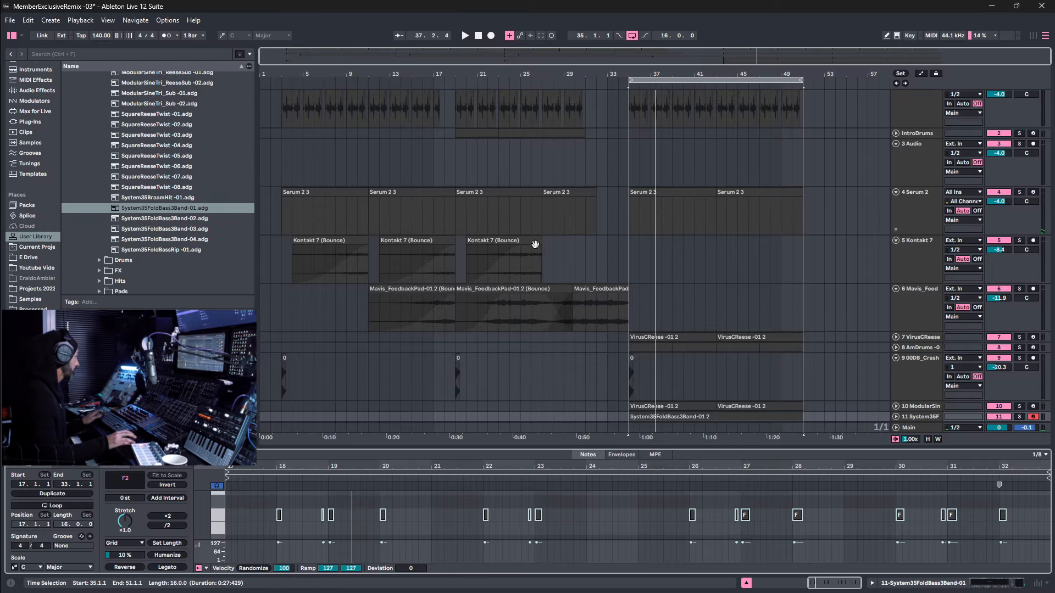
Apply Set Length to the selected fold bass notes and crop the clip to its 16-bar loop.
{"action": "left_click", "coordinate": [168, 544]}
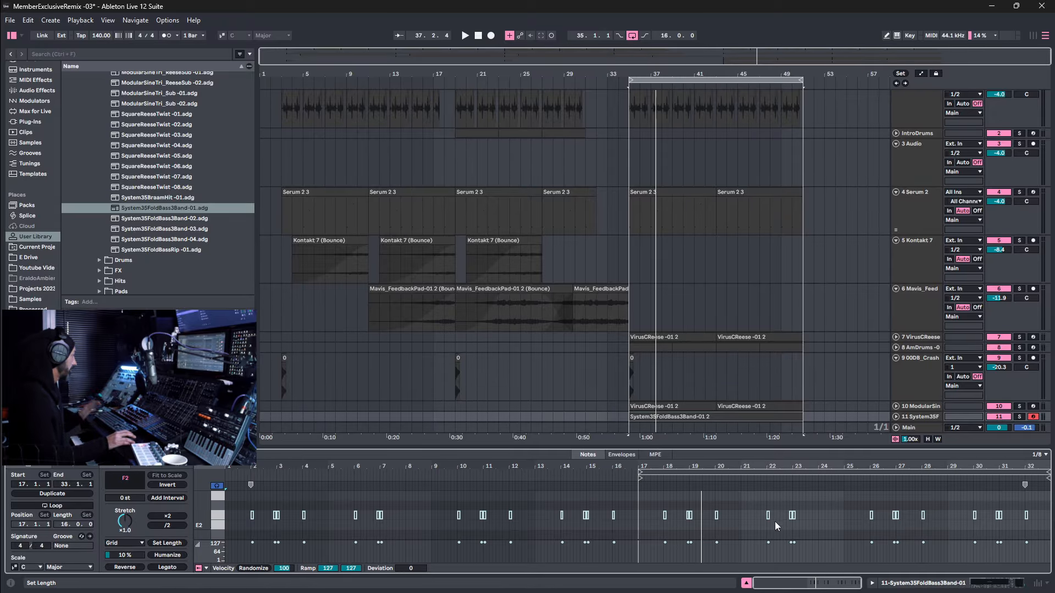
{"action": "right_click", "coordinate": [758, 503]}
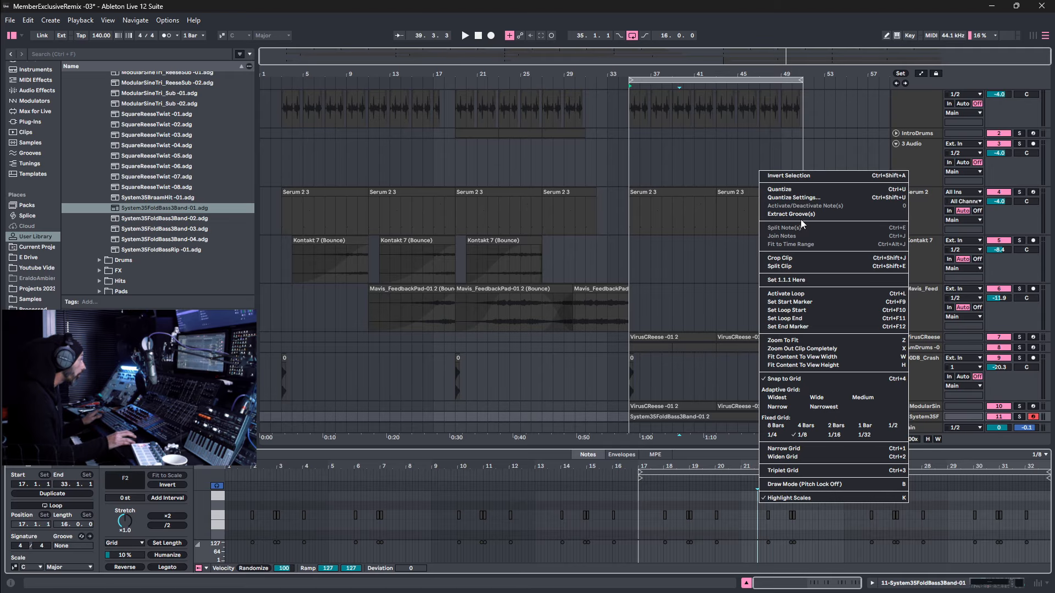
{"action": "left_click", "coordinate": [780, 257]}
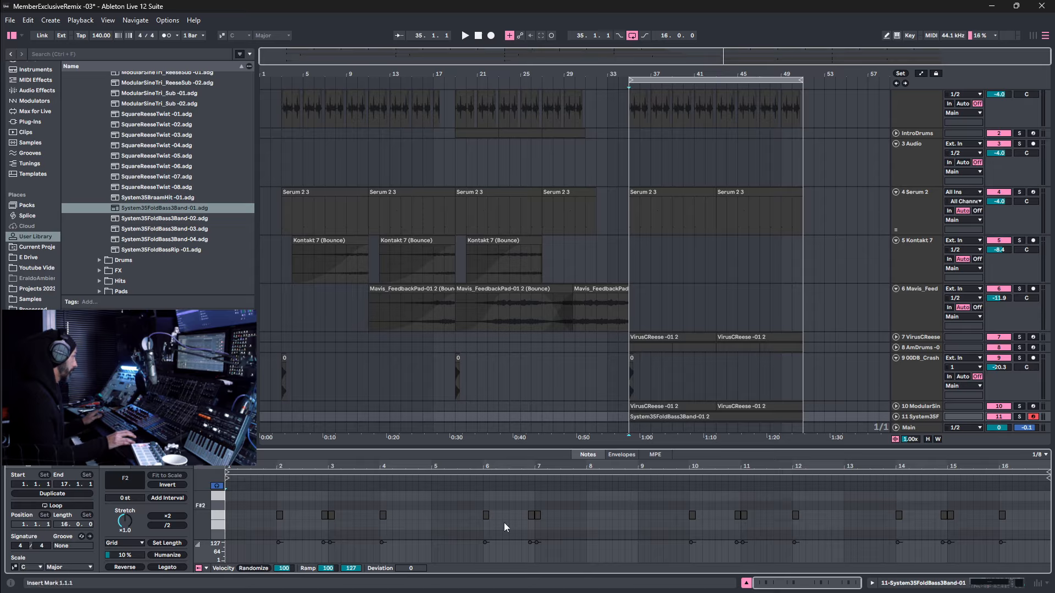
Shorten the notes directly before bars 3, 7, 11 and 15 so each ends just ahead of the following note.
{"action": "left_click", "coordinate": [324, 515]}
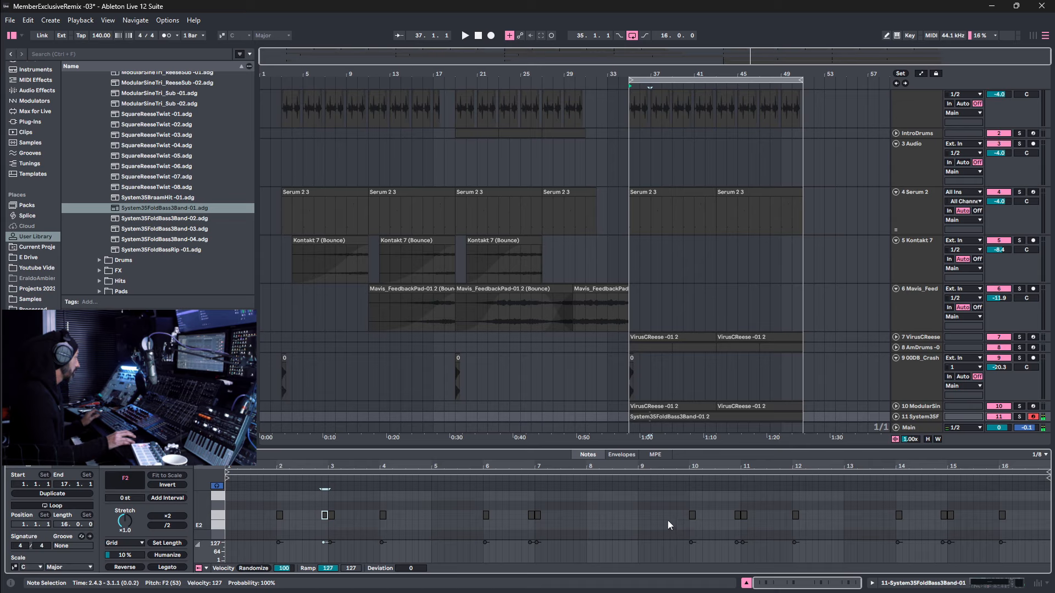
{"action": "left_click", "coordinate": [531, 518], "text": "shift"}
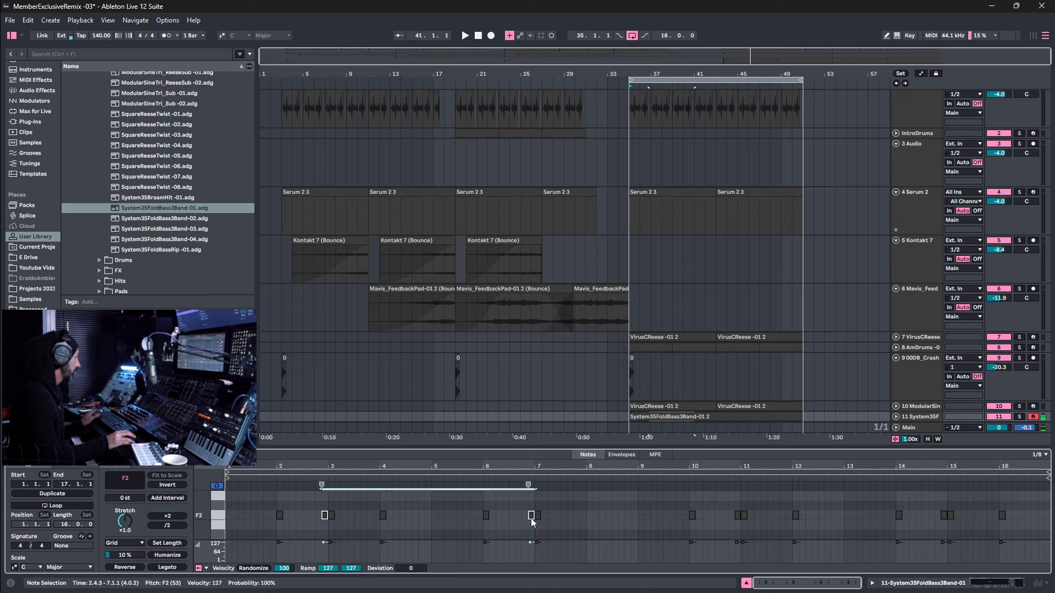
{"action": "left_click", "coordinate": [736, 517], "text": "shift"}
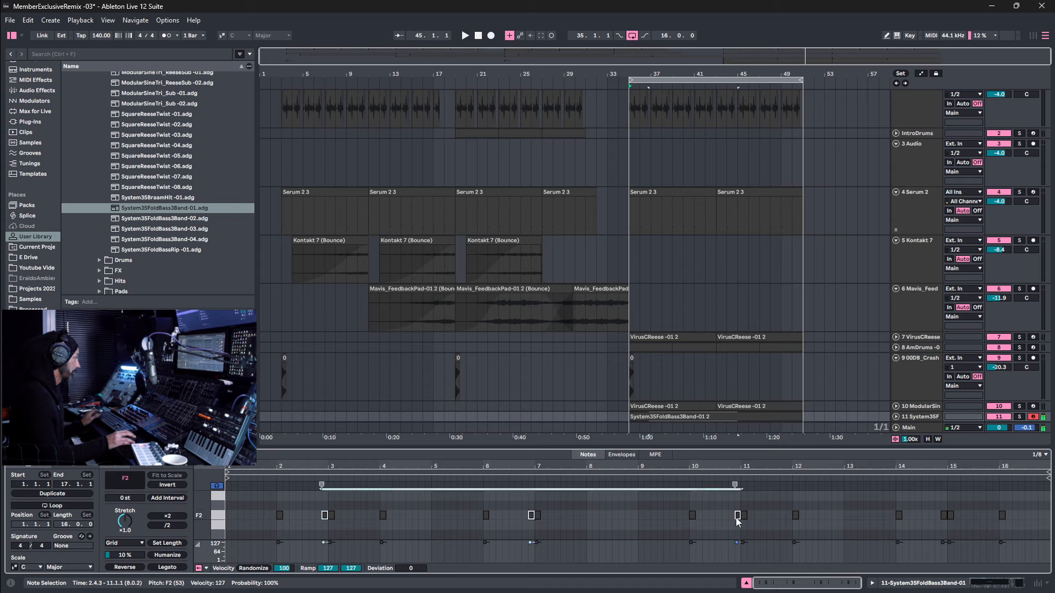
{"action": "left_click", "coordinate": [949, 517], "text": "shift"}
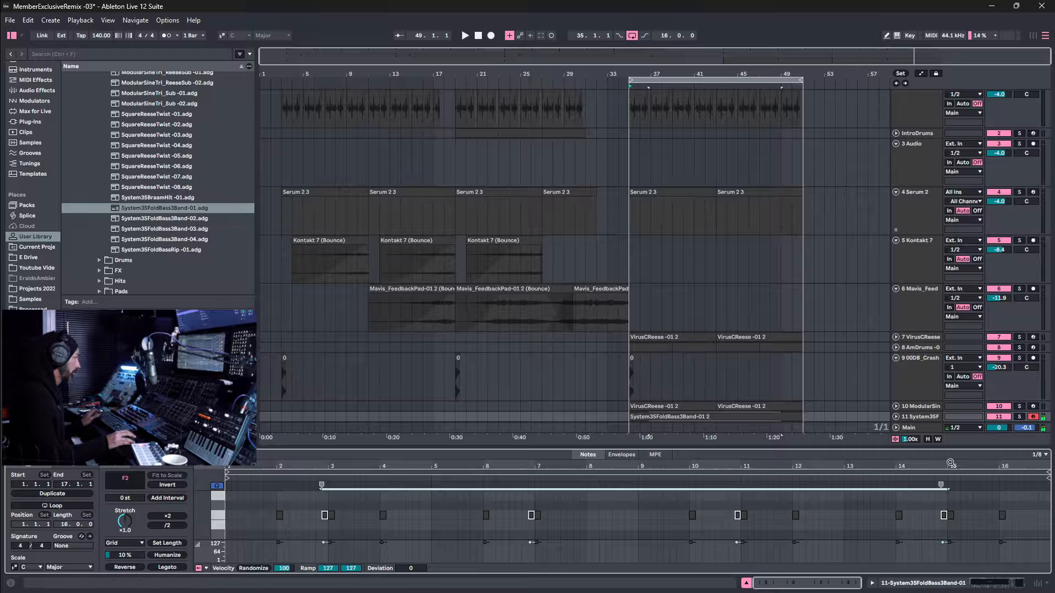
{"action": "left_click_drag", "start_coordinate": [948, 465], "coordinate": [933, 515]}
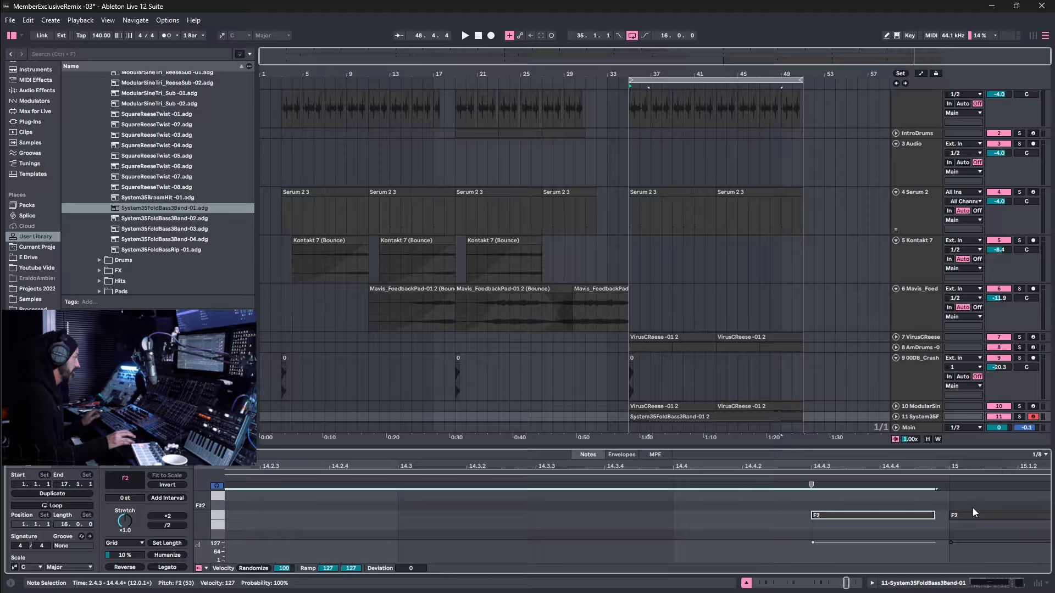
{"action": "left_click_drag", "start_coordinate": [916, 470], "coordinate": [916, 428]}
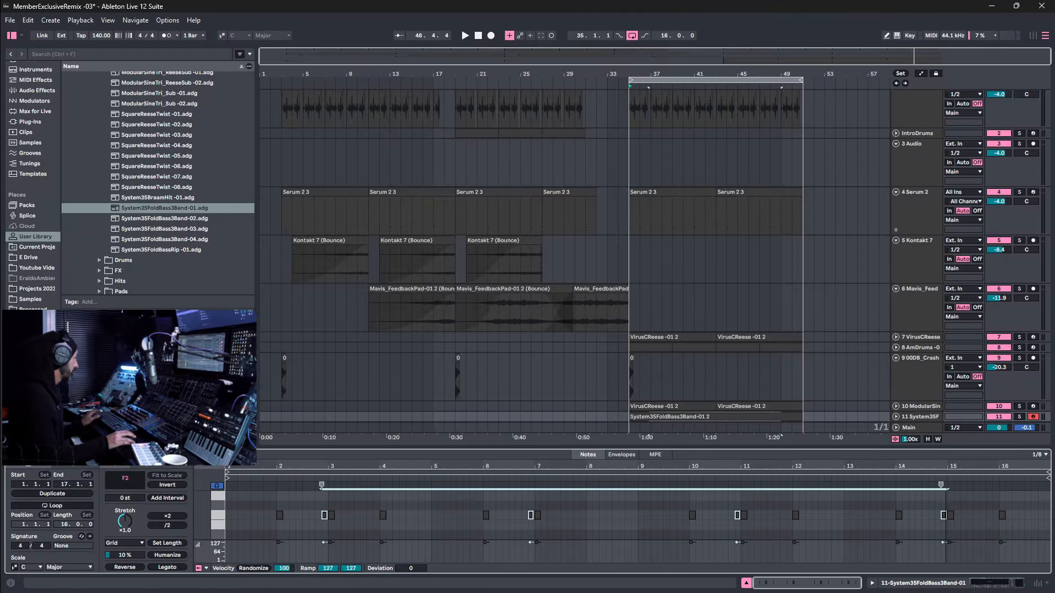
{"action": "left_click", "coordinate": [473, 500]}
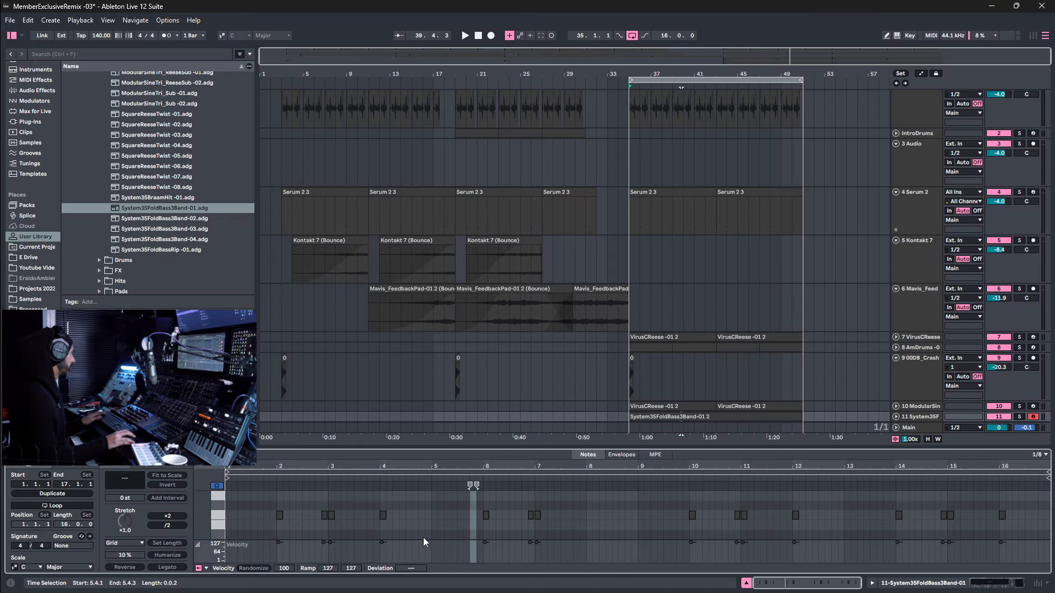
Play the drop and raise the fold bass track volume to -3.9 dB in the mixer.
{"action": "key", "text": "space"}
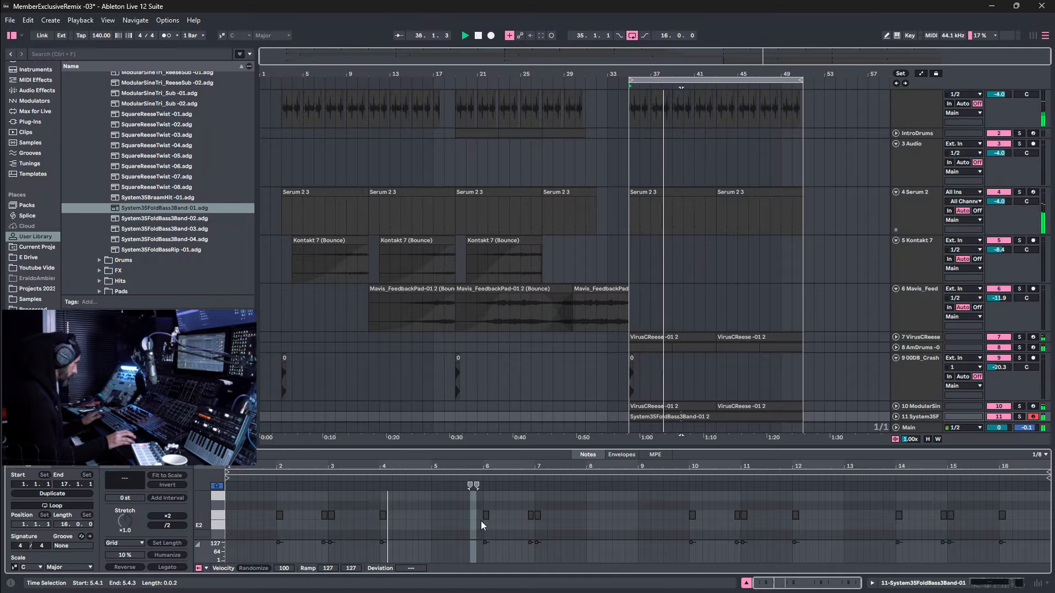
{"action": "key", "text": "Tab"}
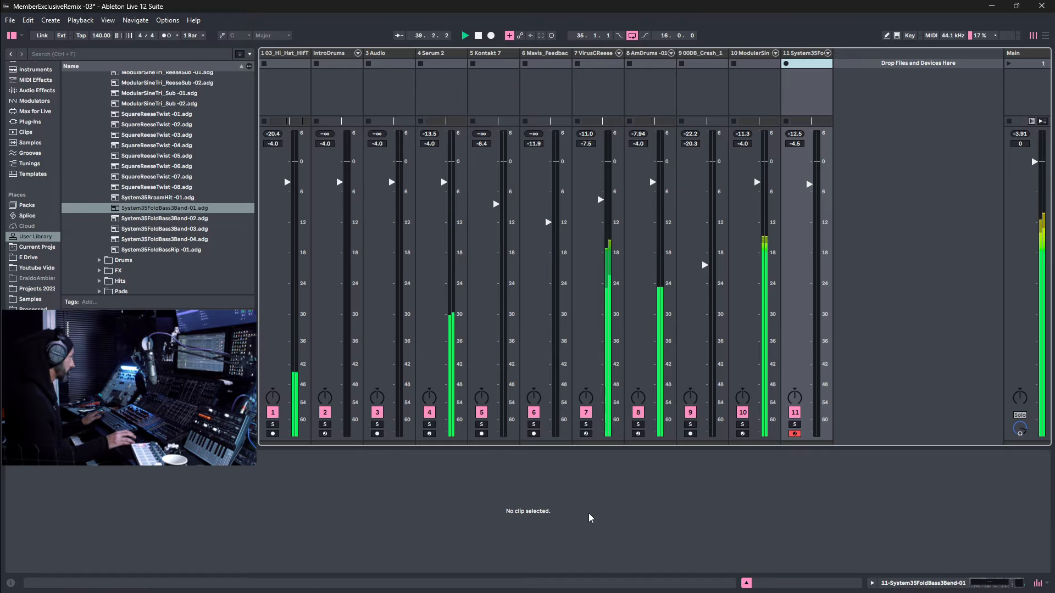
{"action": "left_click_drag", "start_coordinate": [810, 184], "coordinate": [810, 182]}
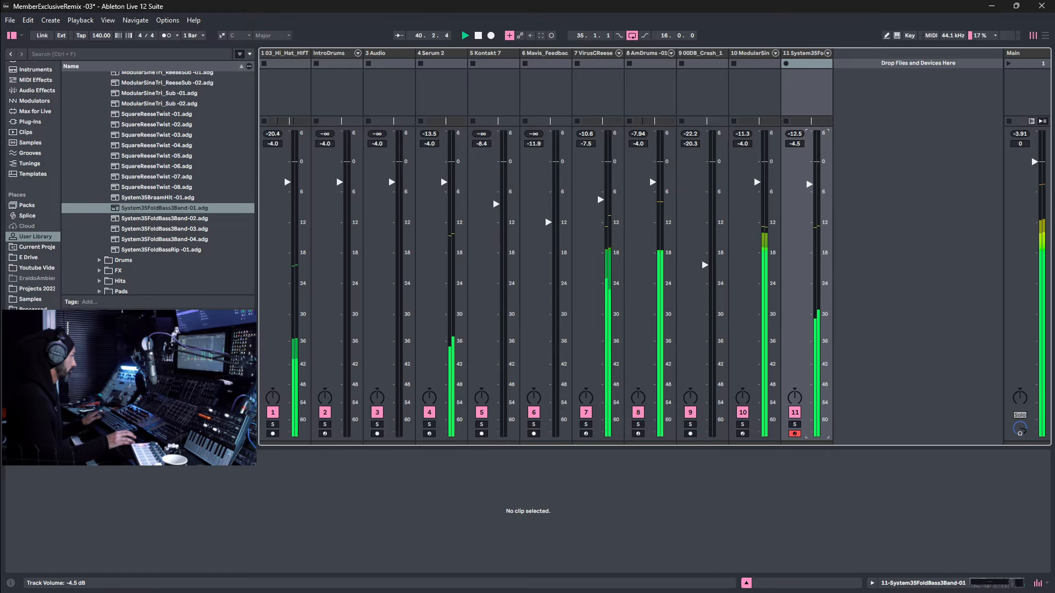
Add a Reverb after the Virtual Mix Rack on the fold bass track and set its Dry/Wet to 15%.
{"action": "left_click", "coordinate": [805, 54]}
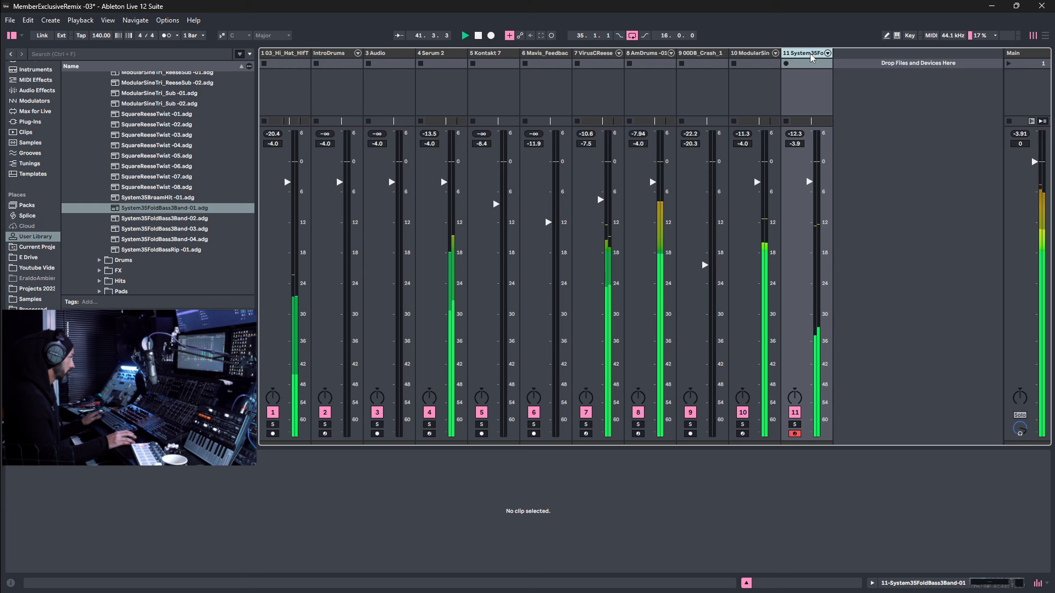
{"action": "double_click", "coordinate": [805, 54]}
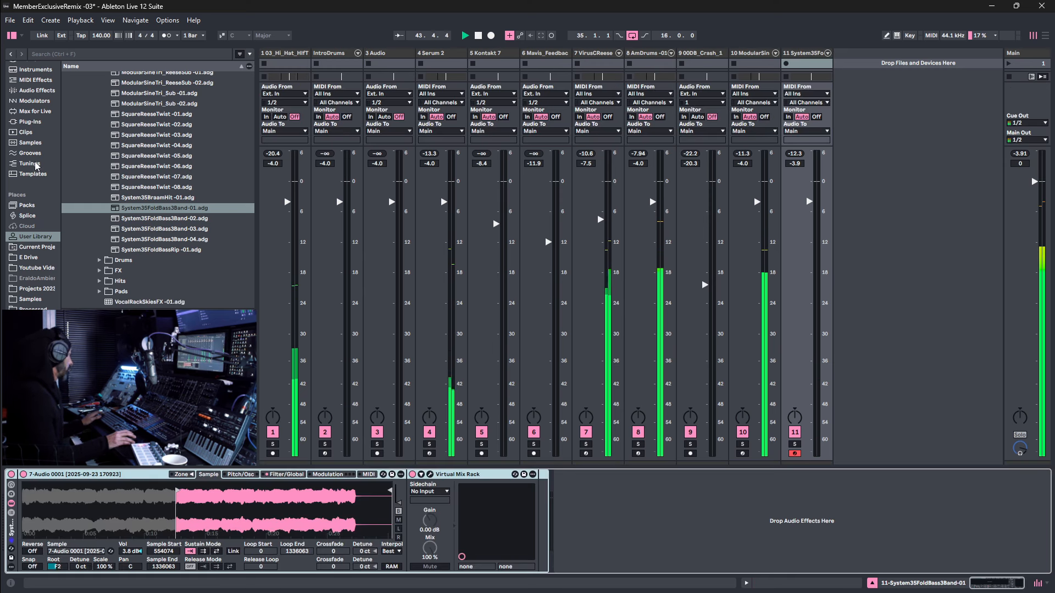
{"action": "scroll", "coordinate": [36, 137], "scroll_direction": "up", "scroll_amount": 3}
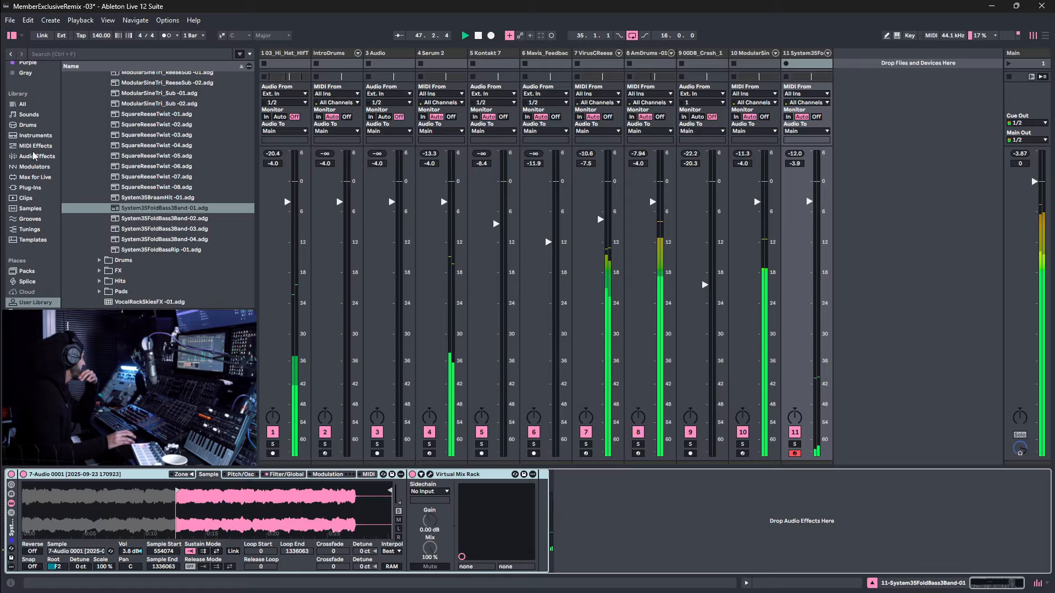
{"action": "left_click", "coordinate": [35, 157]}
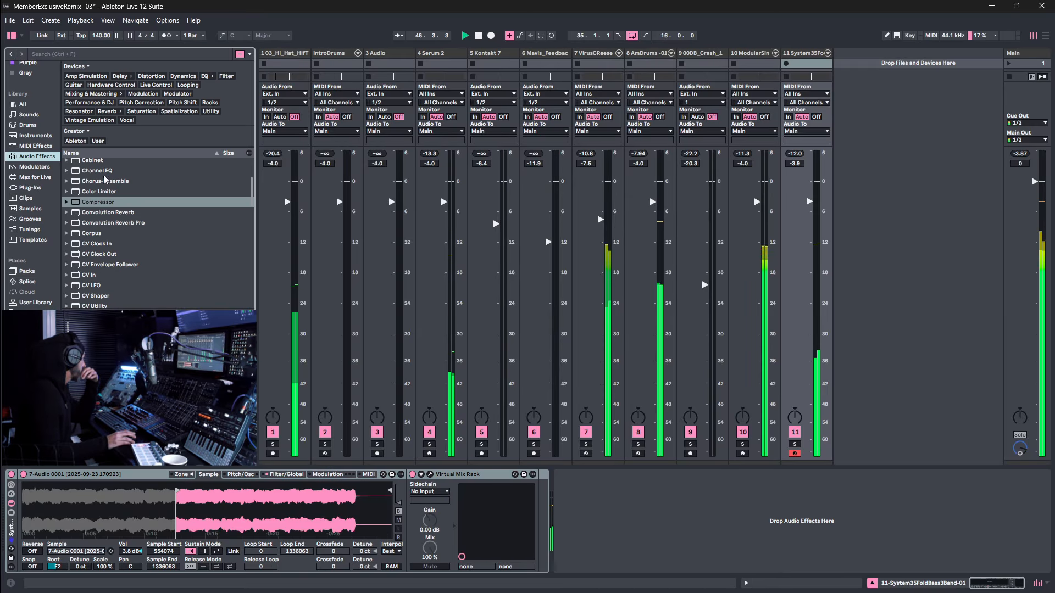
{"action": "left_click", "coordinate": [107, 111]}
{"action": "left_click_drag", "start_coordinate": [92, 228], "coordinate": [669, 529]}
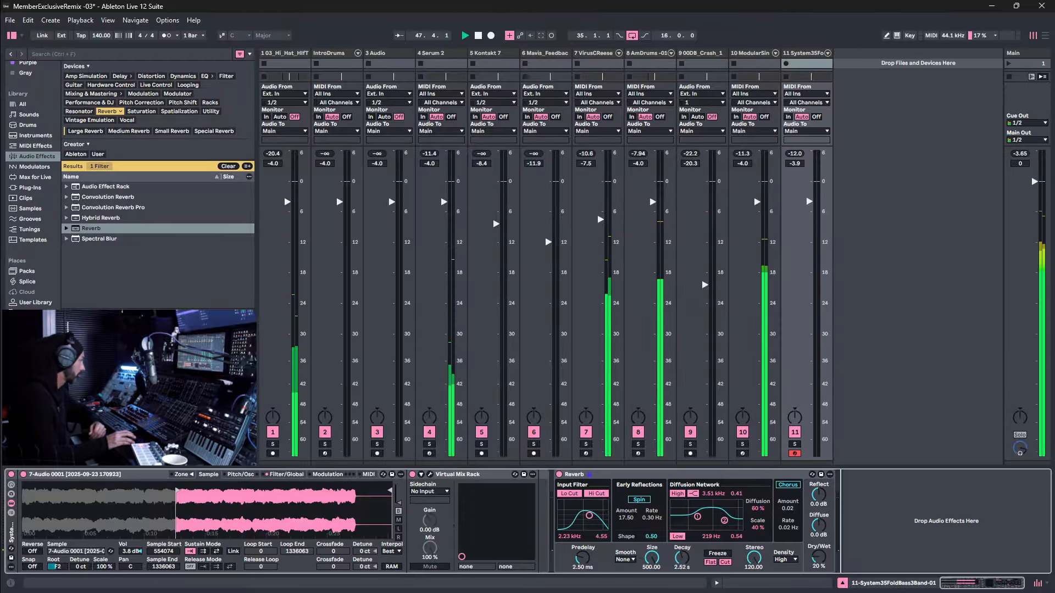
{"action": "left_click_drag", "start_coordinate": [818, 557], "coordinate": [819, 559]}
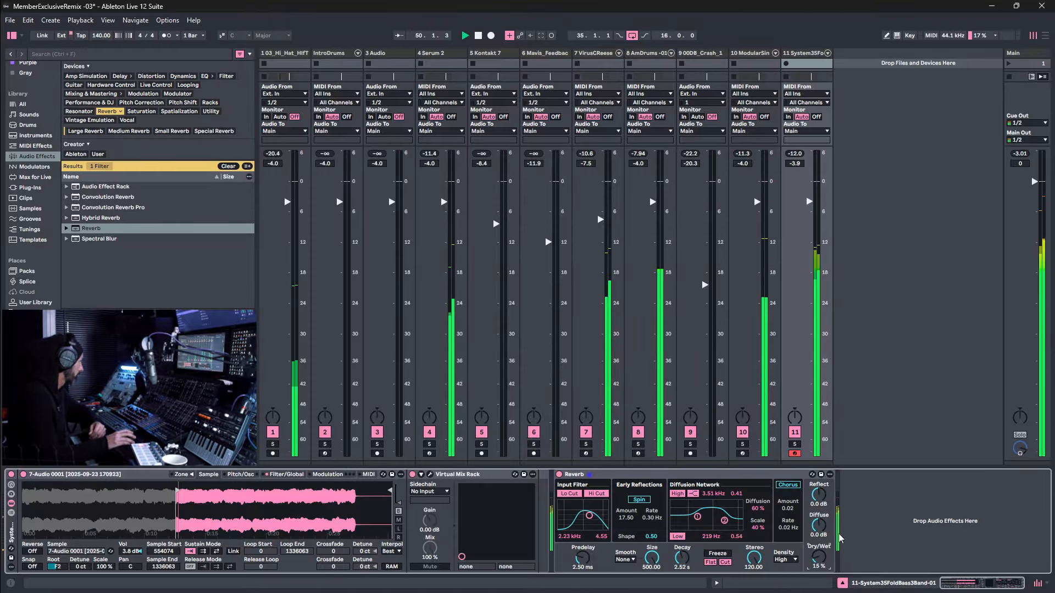
{"action": "left_click", "coordinate": [927, 332]}
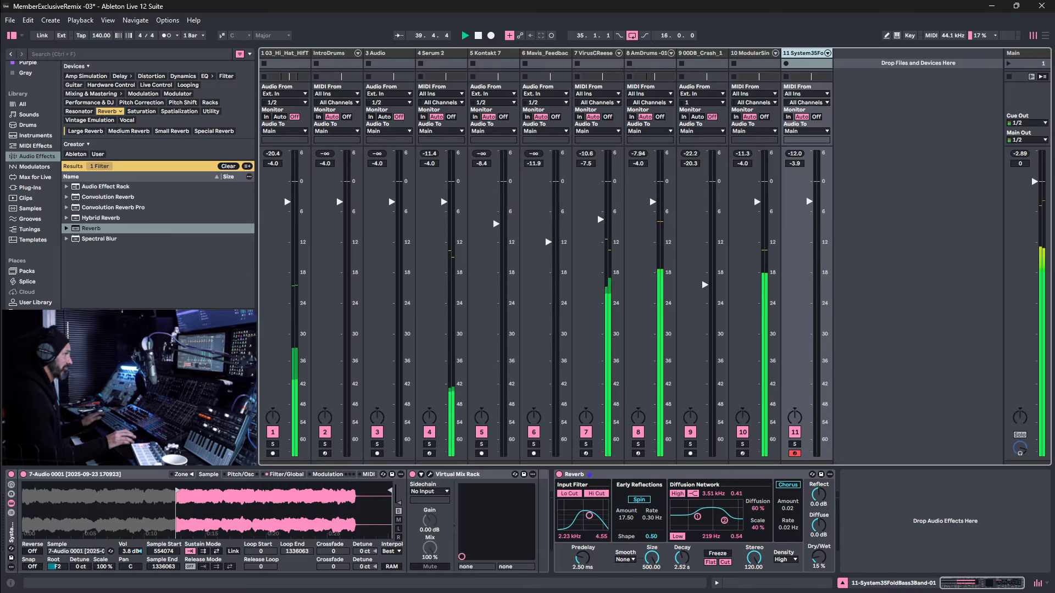
Load the SquareReeseTwist -02 rack from the User Library onto a new track and audition it over the drop with sample start 342225.
{"action": "scroll", "coordinate": [33, 266], "scroll_direction": "down", "scroll_amount": 5}
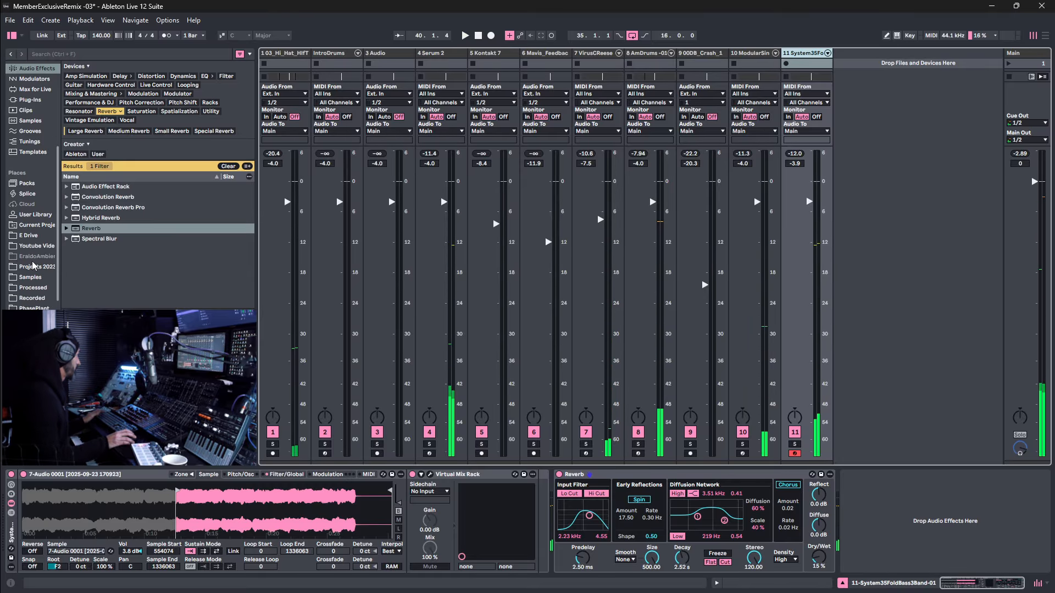
{"action": "left_click", "coordinate": [36, 182]}
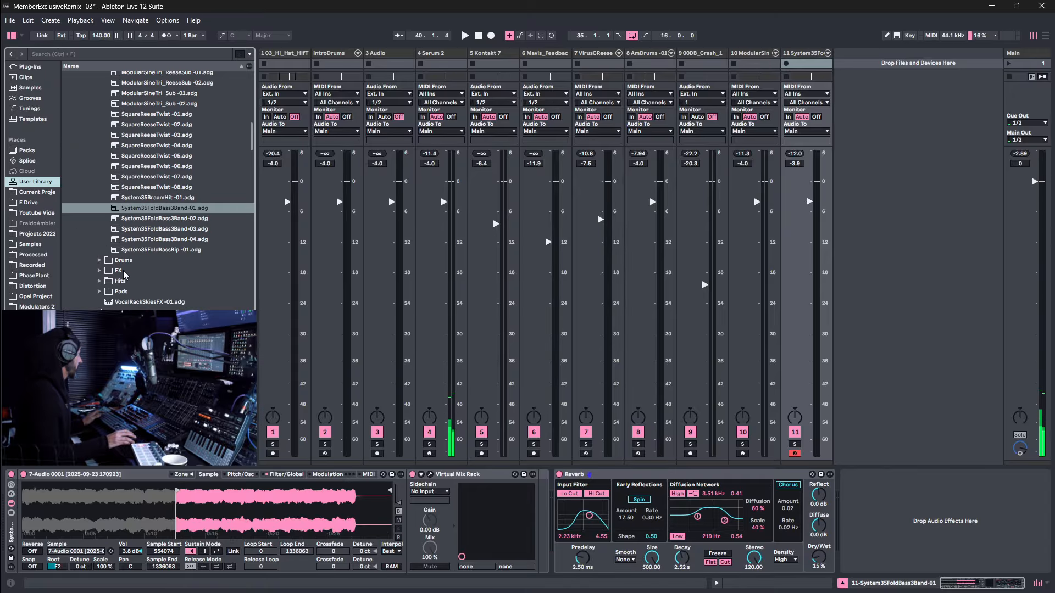
{"action": "scroll", "coordinate": [46, 243], "scroll_direction": "up", "scroll_amount": 1}
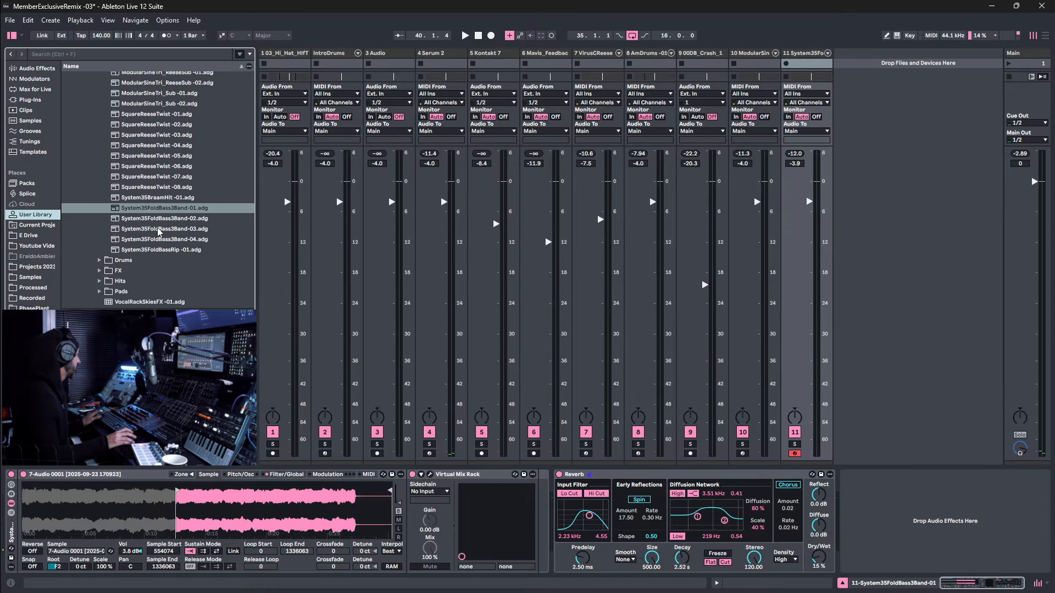
{"action": "left_click", "coordinate": [161, 250]}
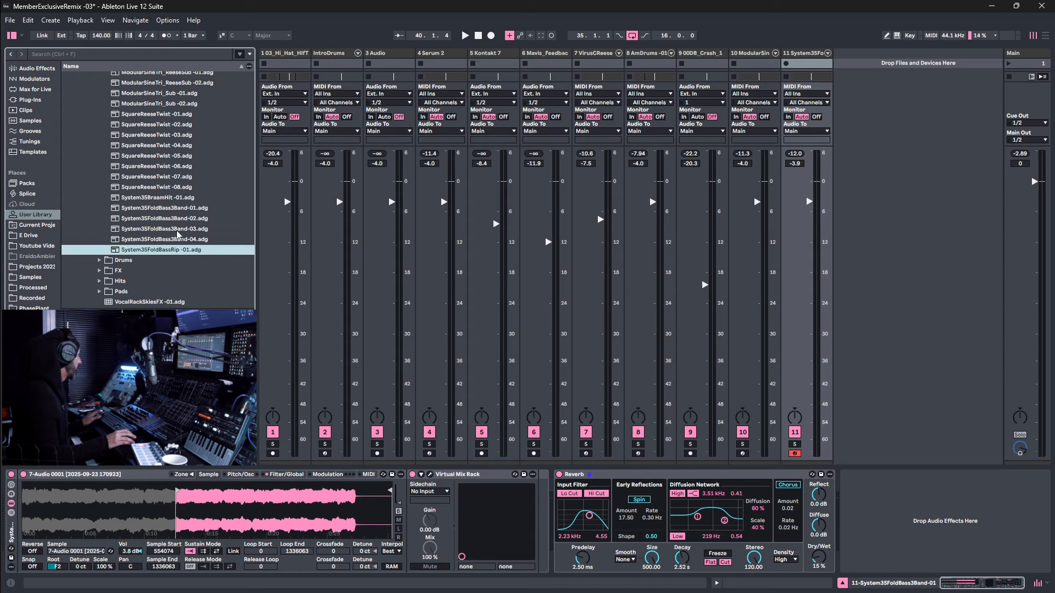
{"action": "left_click", "coordinate": [150, 125]}
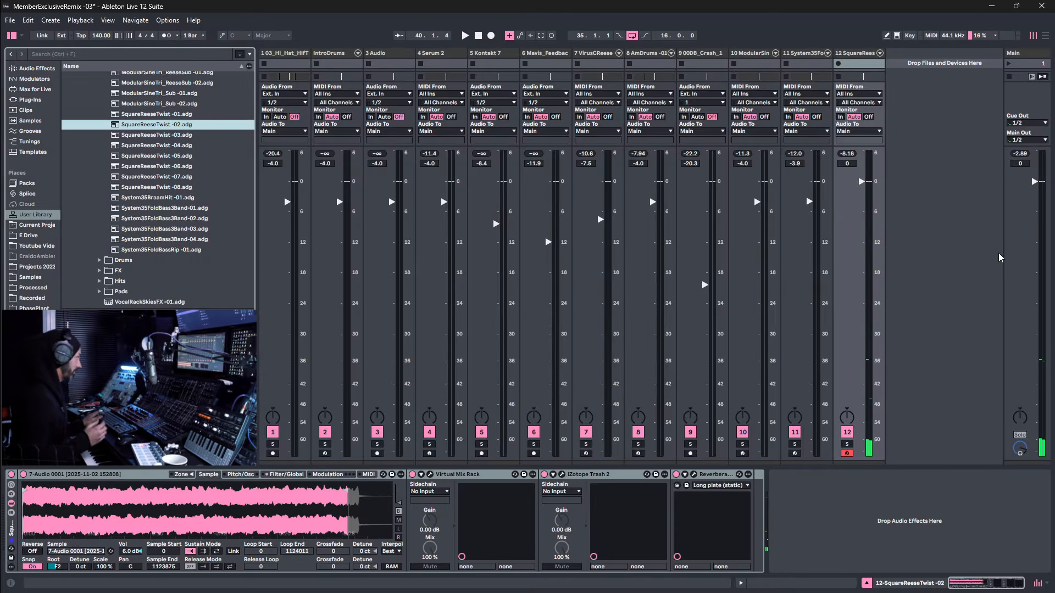
{"action": "key", "text": "space"}
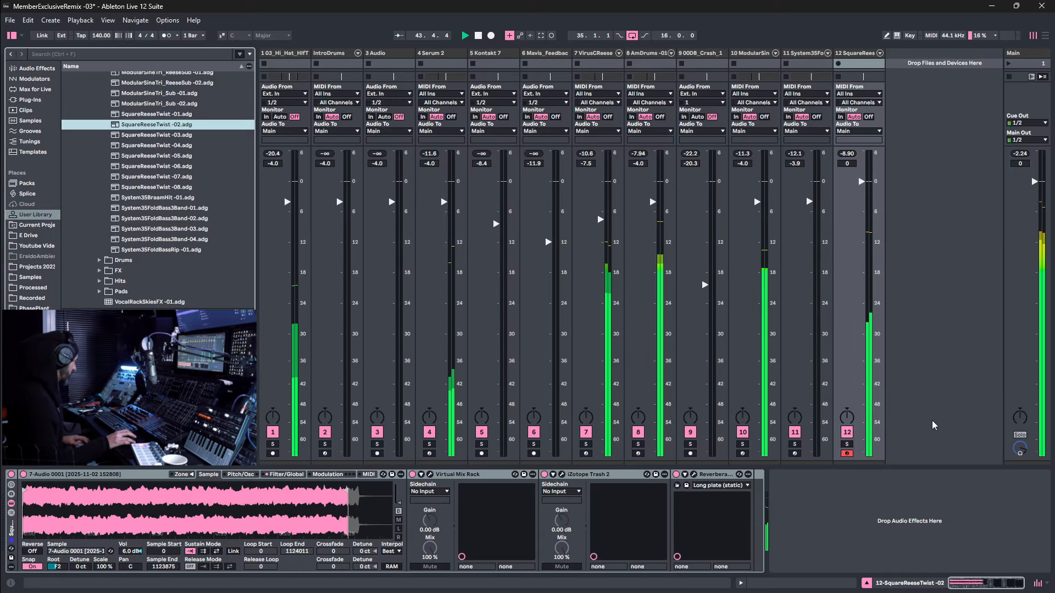
{"action": "left_click_drag", "start_coordinate": [26, 492], "coordinate": [124, 500]}
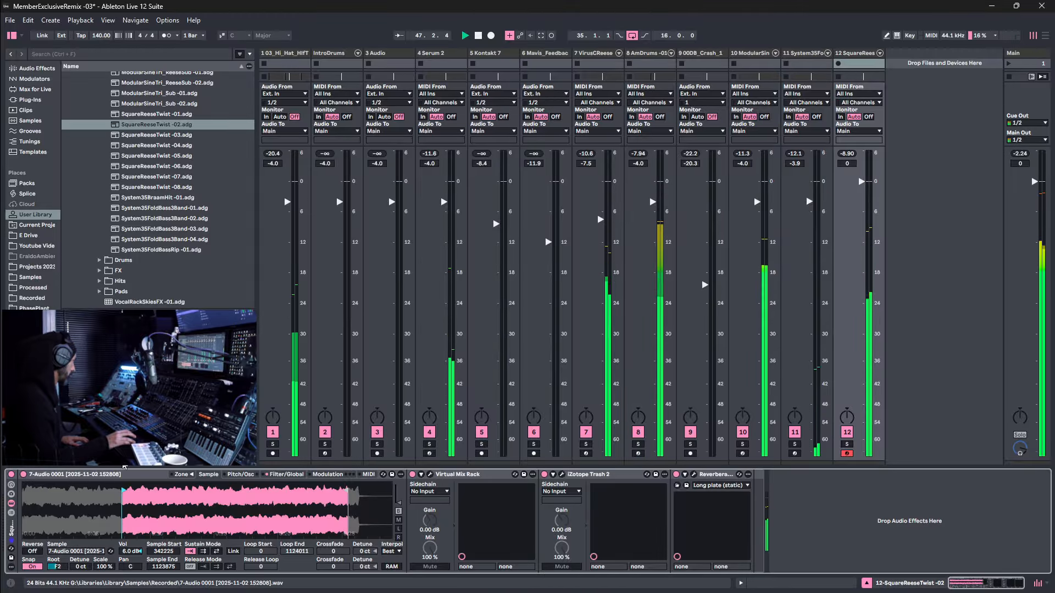
Replace the rack with SquareReeseTwist -07 and move its sample start to 331072 while auditioning it over the drop.
{"action": "double_click", "coordinate": [158, 177]}
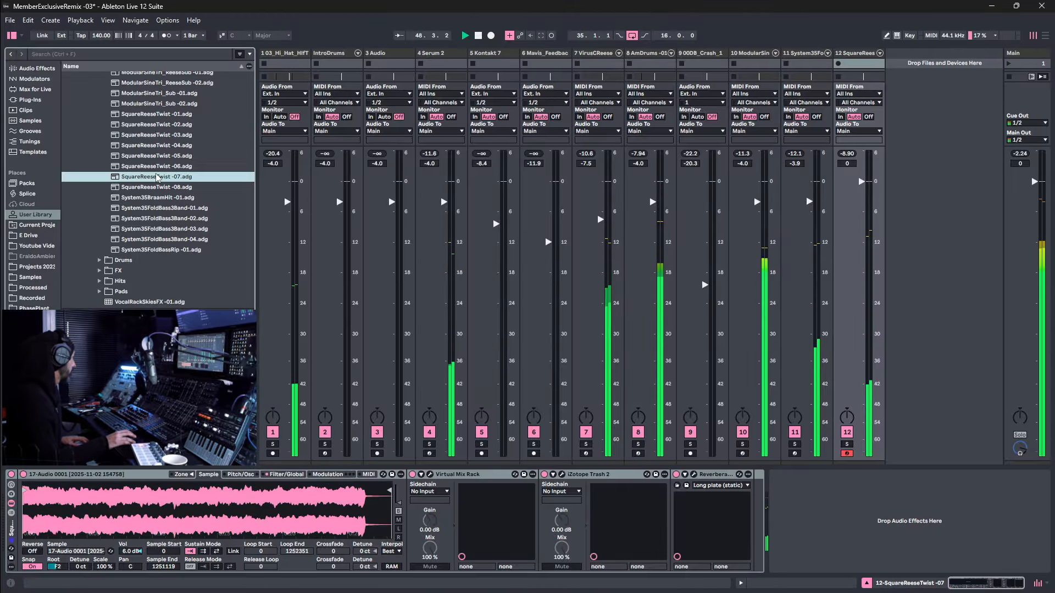
{"action": "left_click_drag", "start_coordinate": [27, 489], "coordinate": [125, 489]}
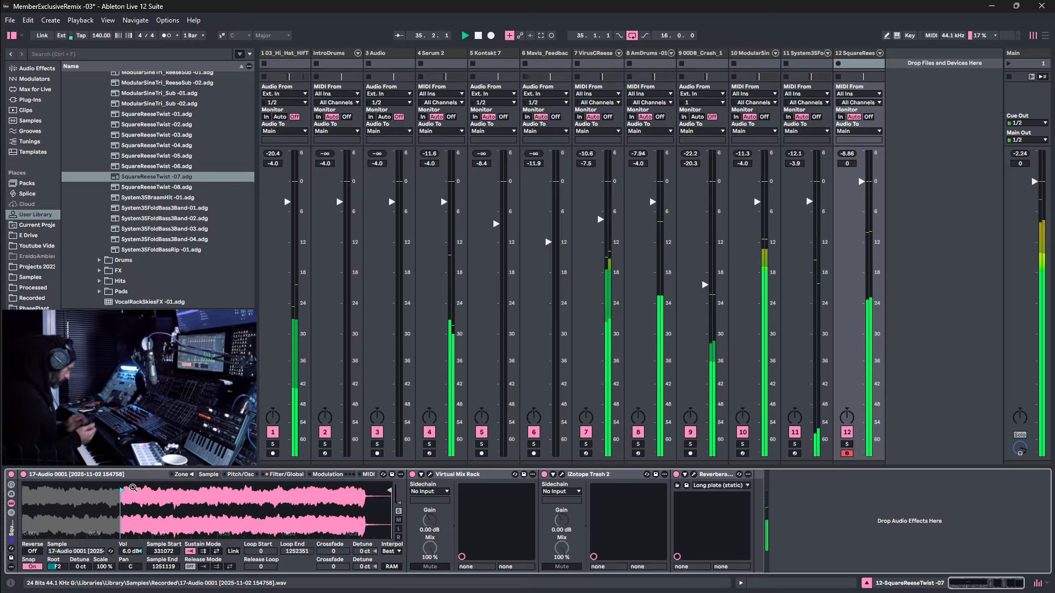
{"action": "key", "text": "space"}
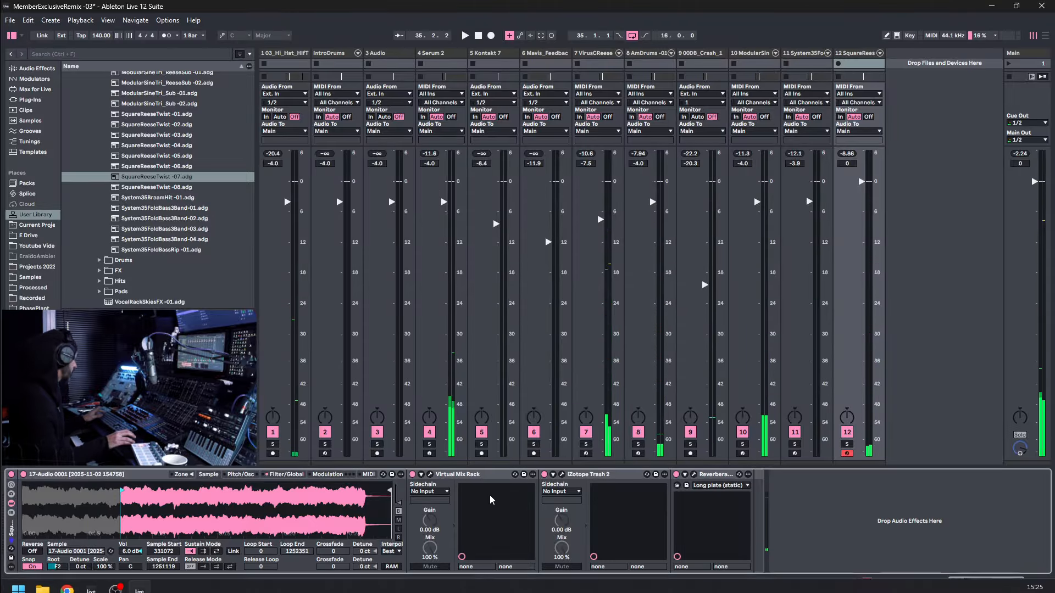
Record a SquareReeseTwist MIDI part over the looped drop in the arrangement, stop playback and open the recorded clip for editing.
{"action": "key", "text": "Tab"}
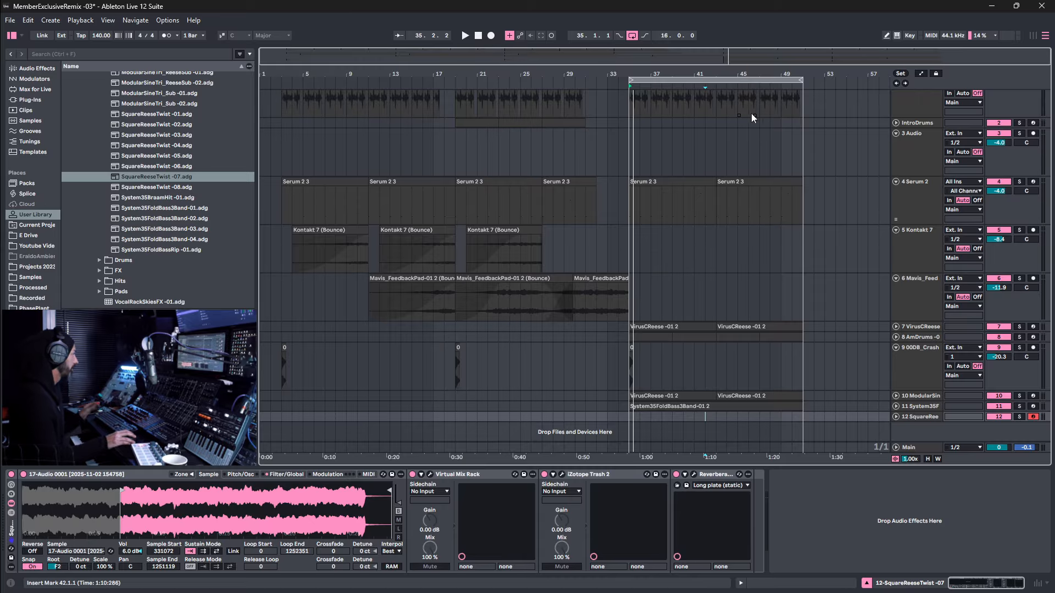
{"action": "left_click", "coordinate": [717, 158]}
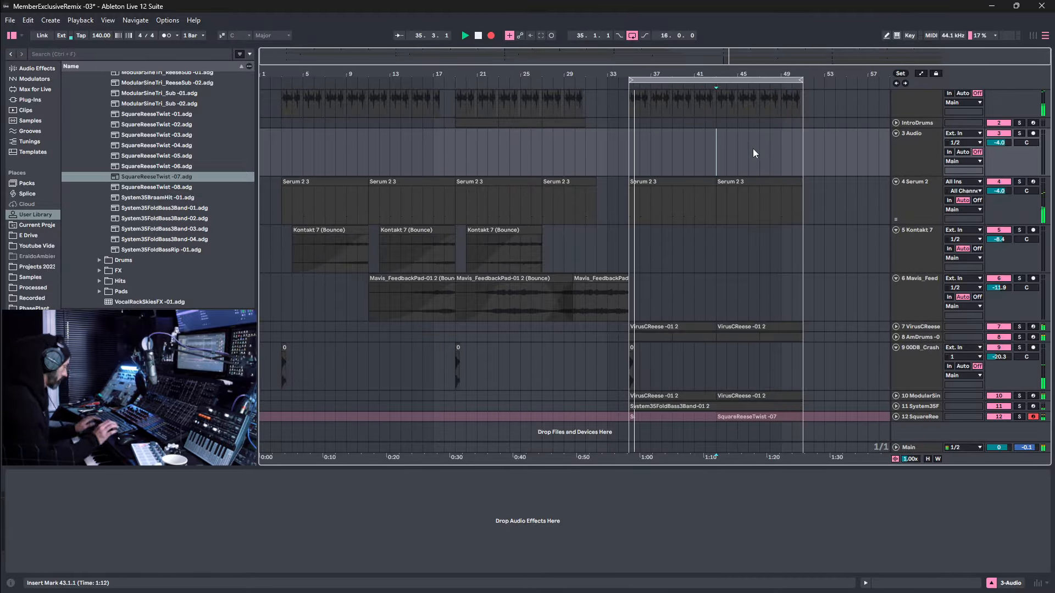
{"action": "key", "text": "space"}
{"action": "double_click", "coordinate": [764, 417]}
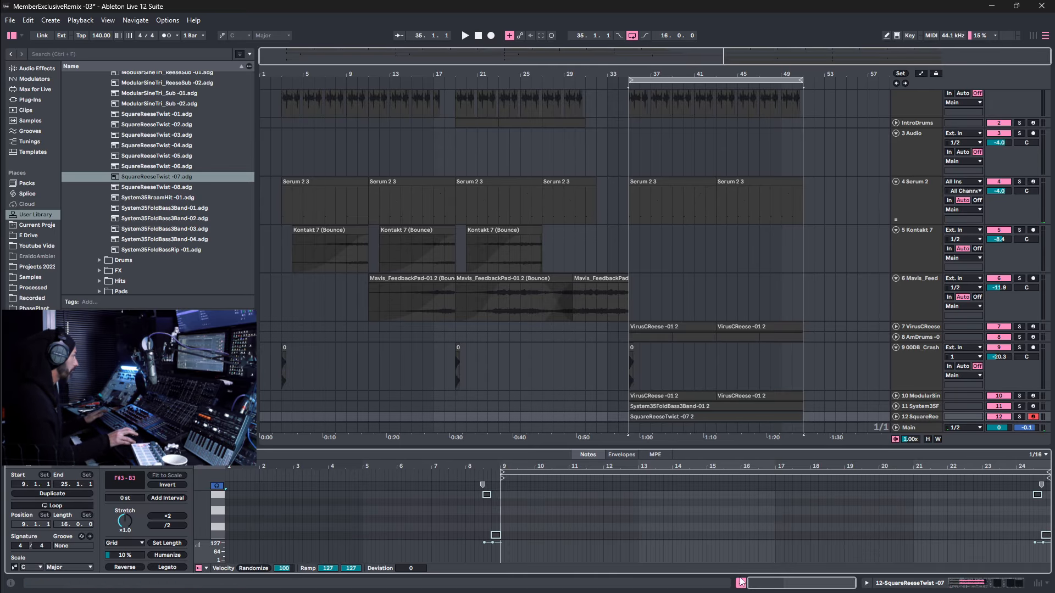
Quantize the recorded SquareReeseTwist notes and crop the clip to its 16-bar loop.
{"action": "right_click", "coordinate": [1016, 494]}
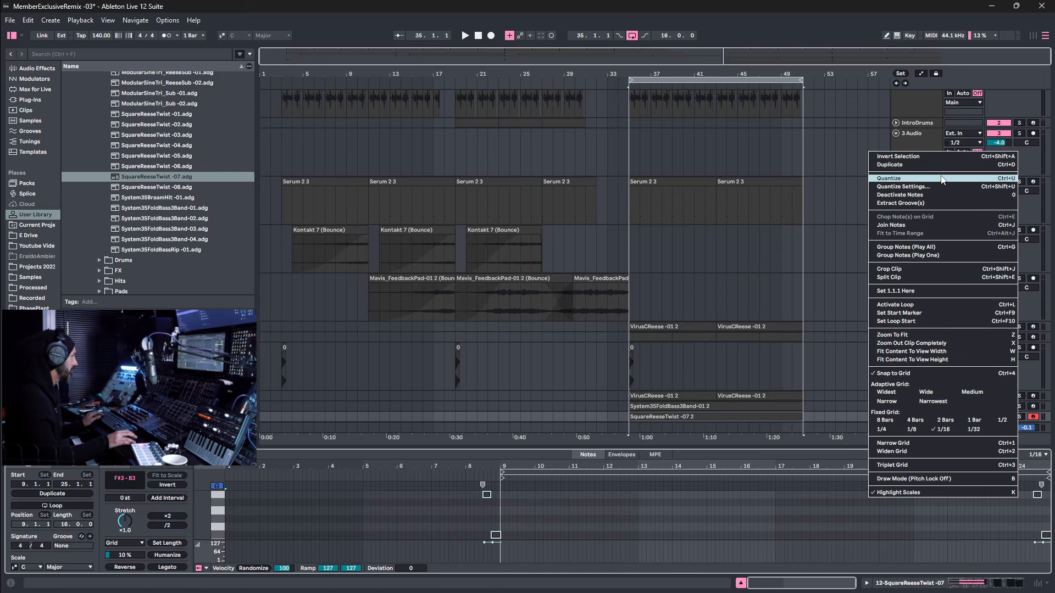
{"action": "left_click", "coordinate": [826, 516]}
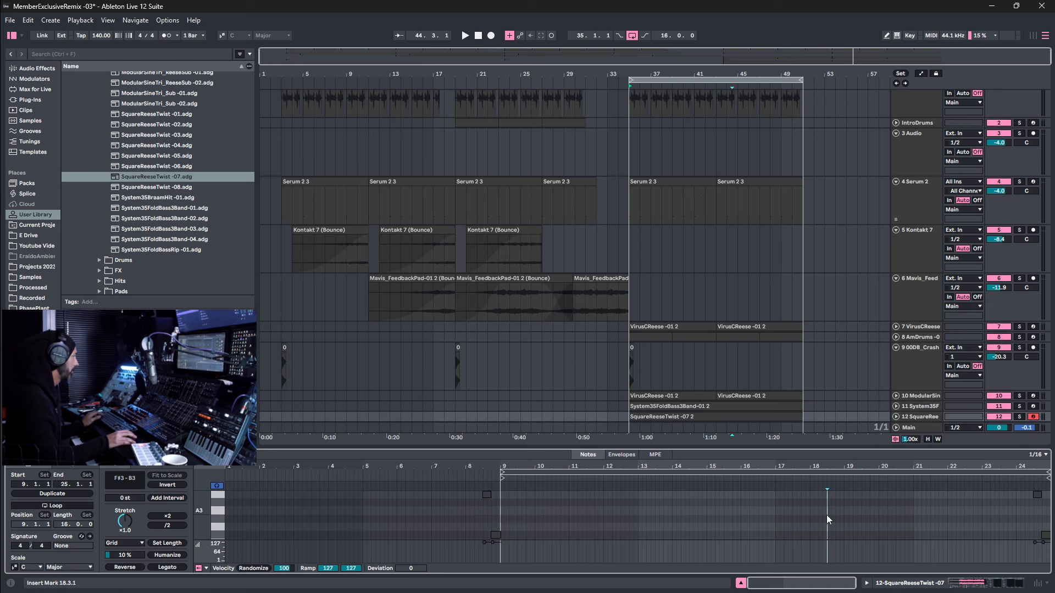
{"action": "right_click", "coordinate": [827, 515]}
{"action": "left_click", "coordinate": [861, 274]}
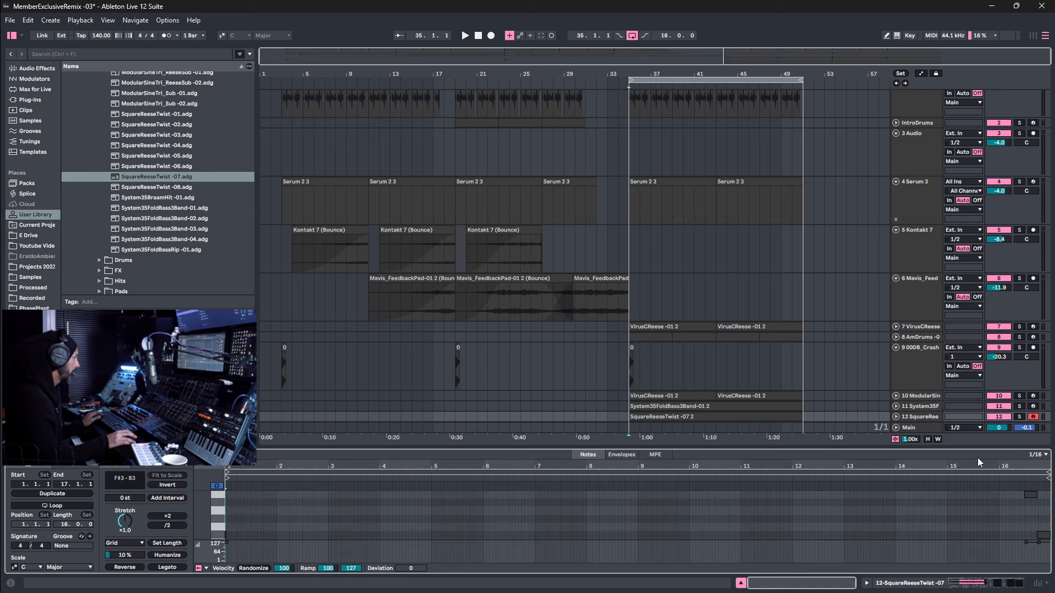
Quantize the notes of the cropped clip again and check the last F#3 note against the clip end in bar 16.
{"action": "right_click", "coordinate": [962, 513]}
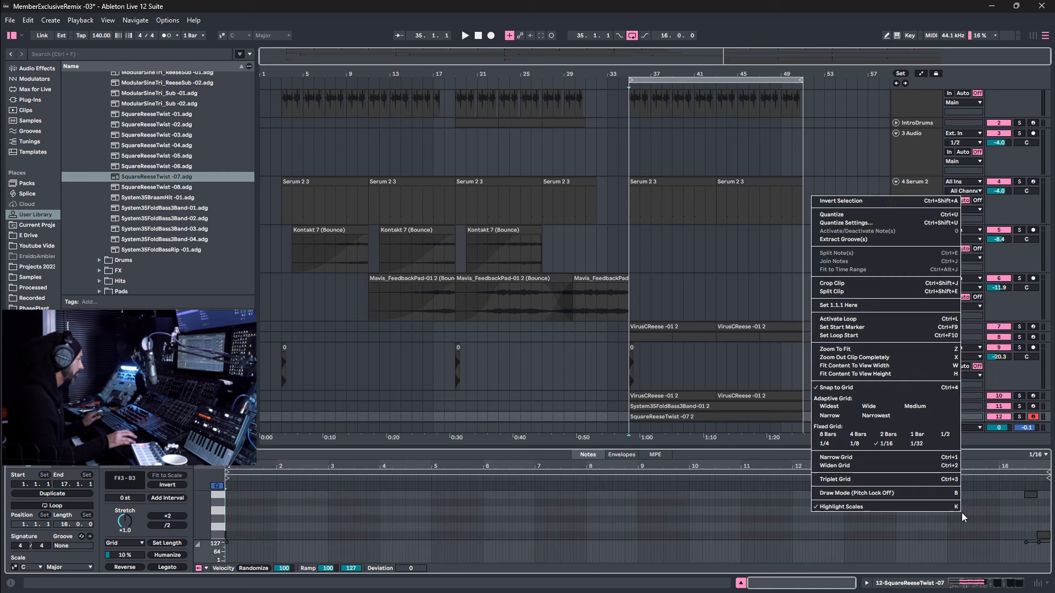
{"action": "left_click", "coordinate": [876, 218]}
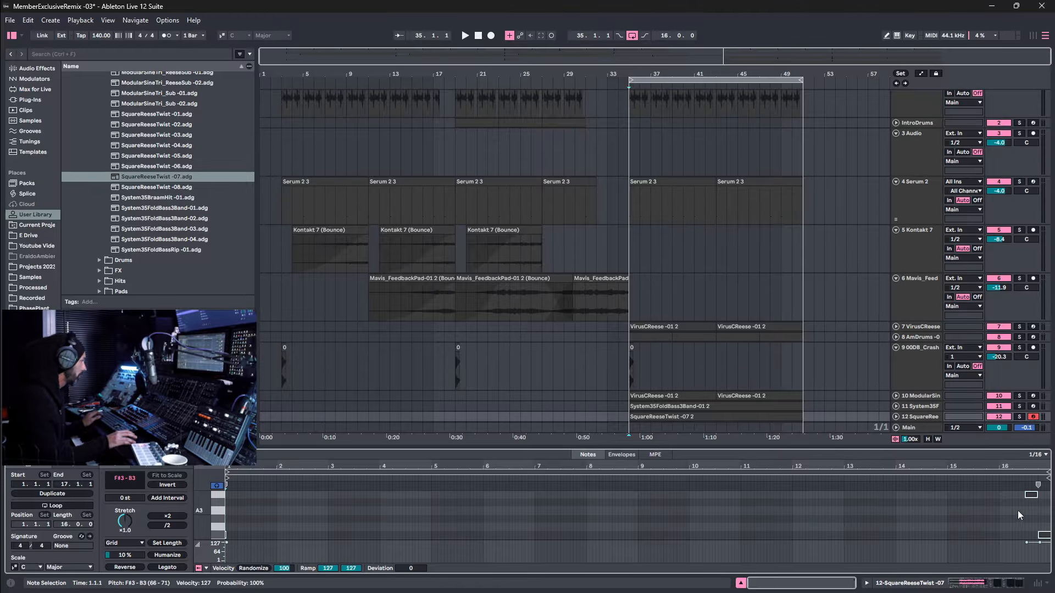
{"action": "left_click_drag", "start_coordinate": [1035, 467], "coordinate": [981, 508]}
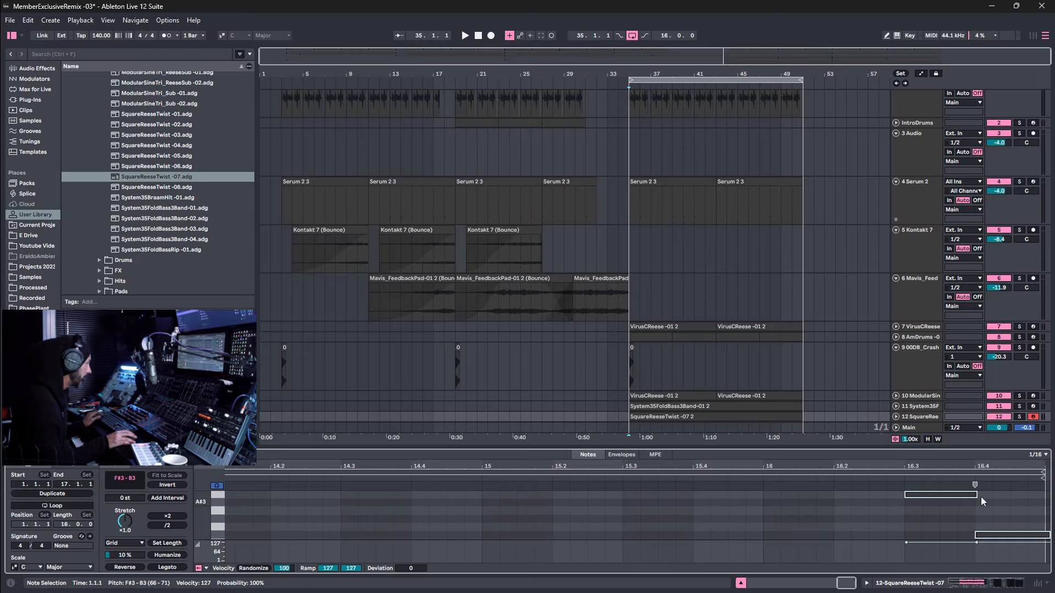
{"action": "left_click", "coordinate": [1044, 533]}
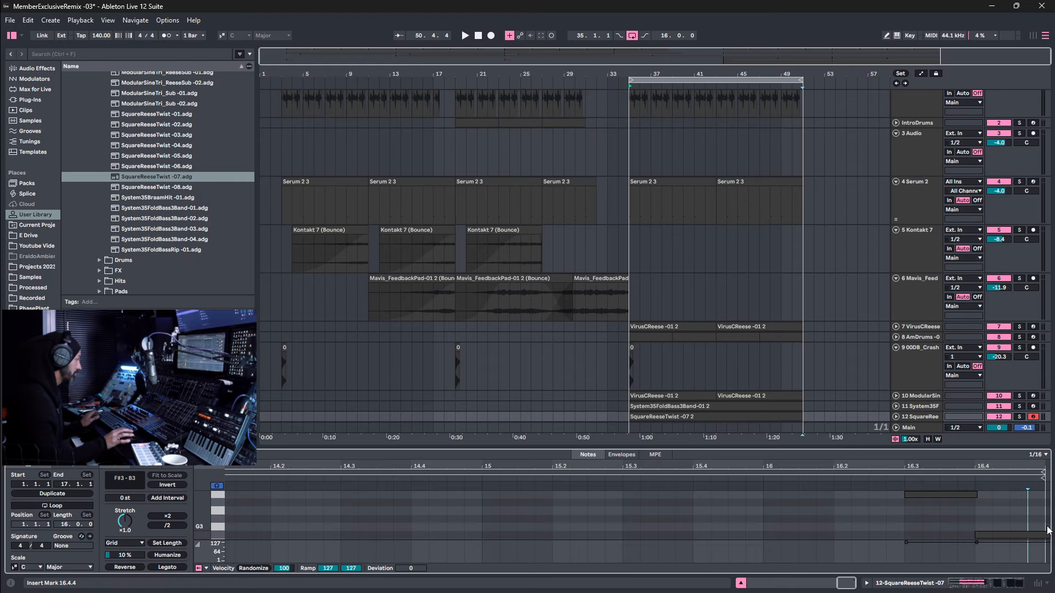
{"action": "left_click", "coordinate": [998, 536]}
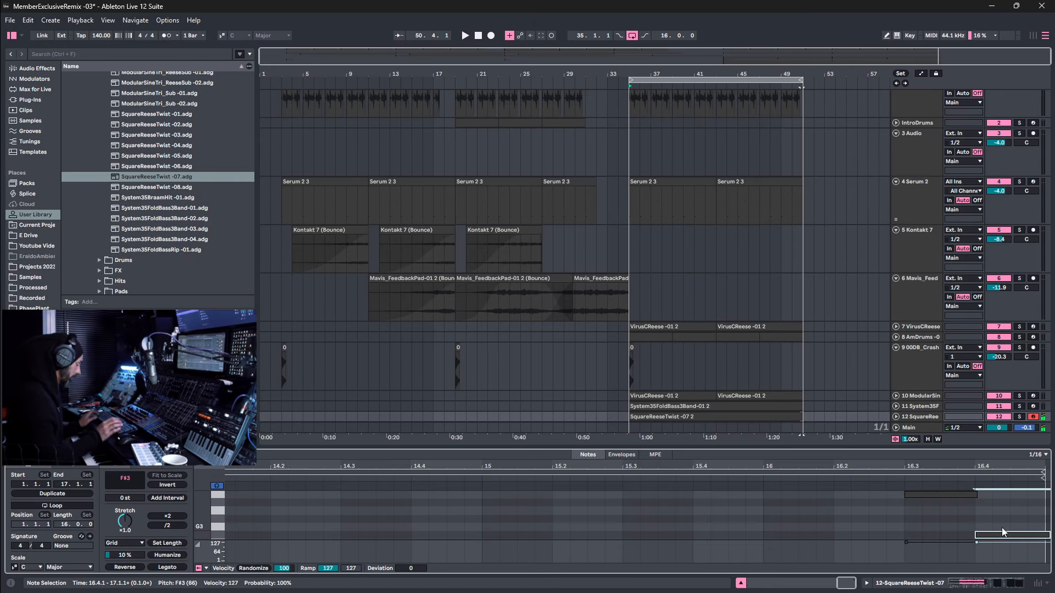
Crop the SquareReeseTwist clip once more and delete the stray F#3 note fragment at its very start.
{"action": "left_click", "coordinate": [869, 526]}
{"action": "right_click", "coordinate": [868, 525]}
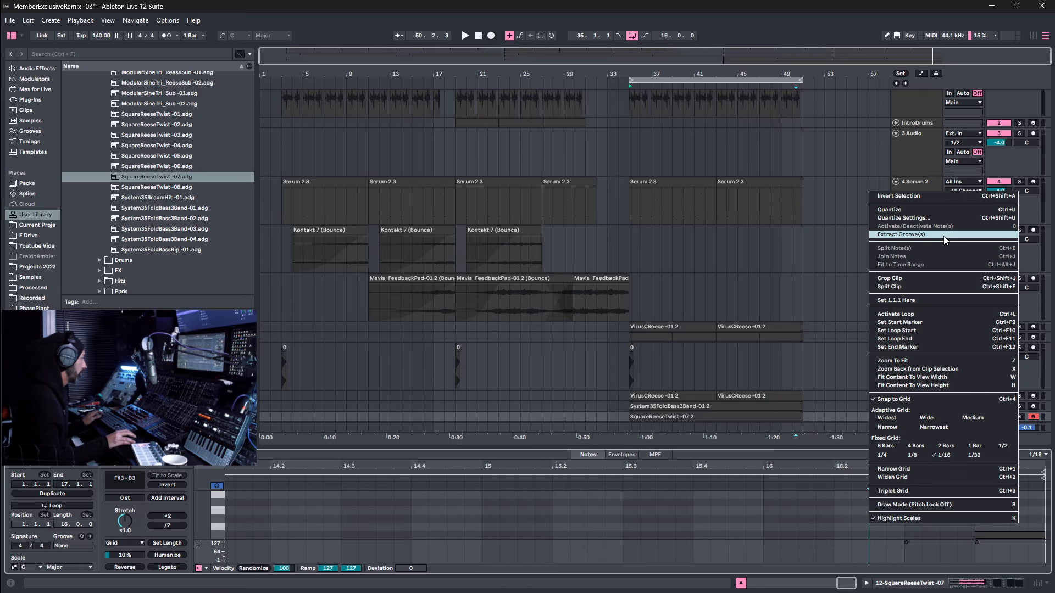
{"action": "left_click", "coordinate": [955, 287]}
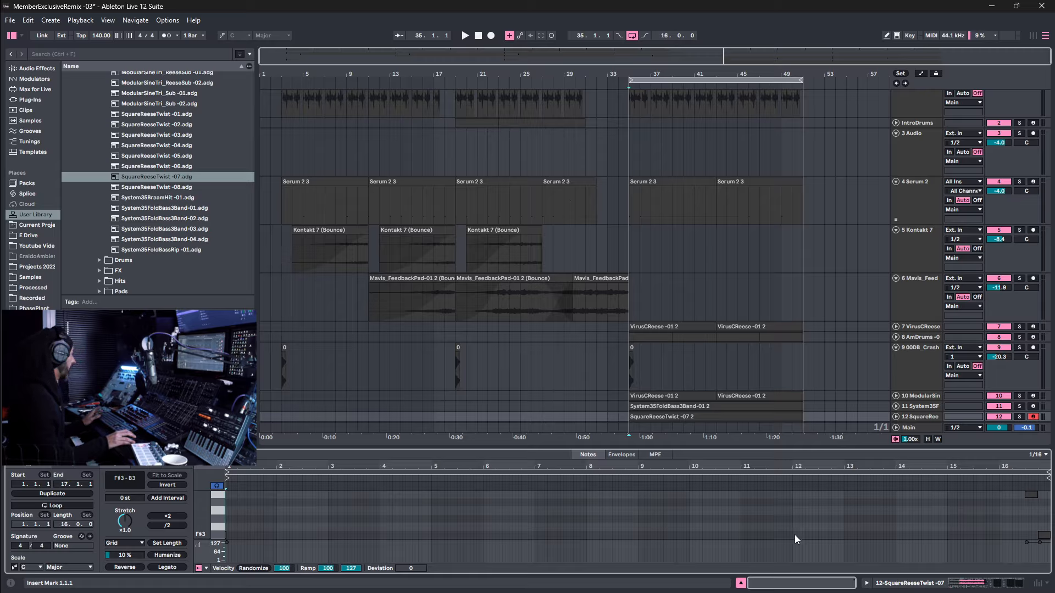
{"action": "left_click", "coordinate": [221, 533]}
{"action": "key", "text": "Delete"}
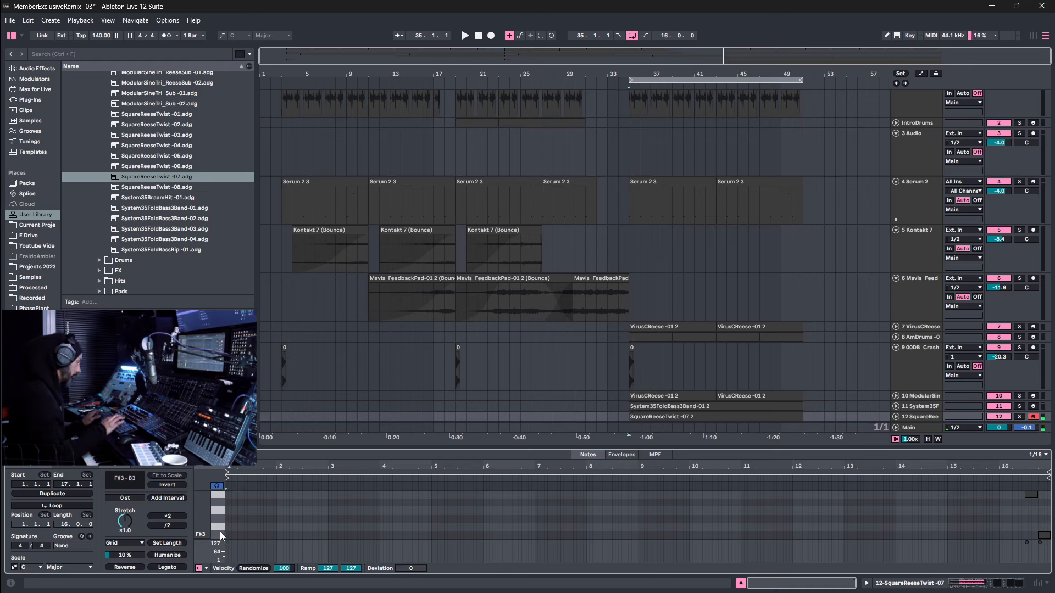
Quantize the remaining two notes, transpose them down one octave to F#2 and B2, and play the drop.
{"action": "right_click", "coordinate": [533, 520]}
{"action": "left_click", "coordinate": [566, 225]}
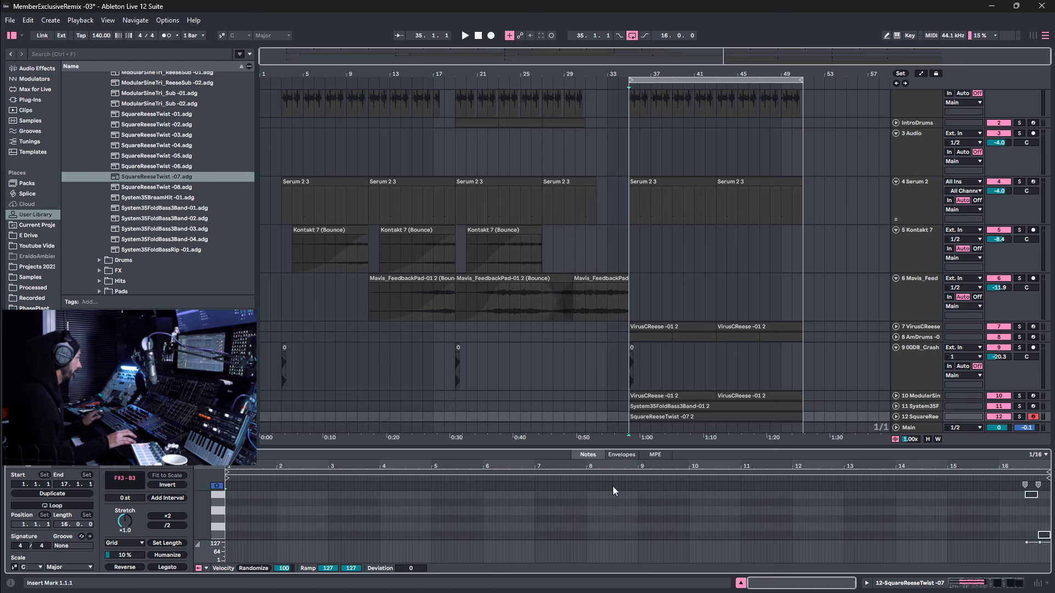
{"action": "left_click", "coordinate": [625, 515]}
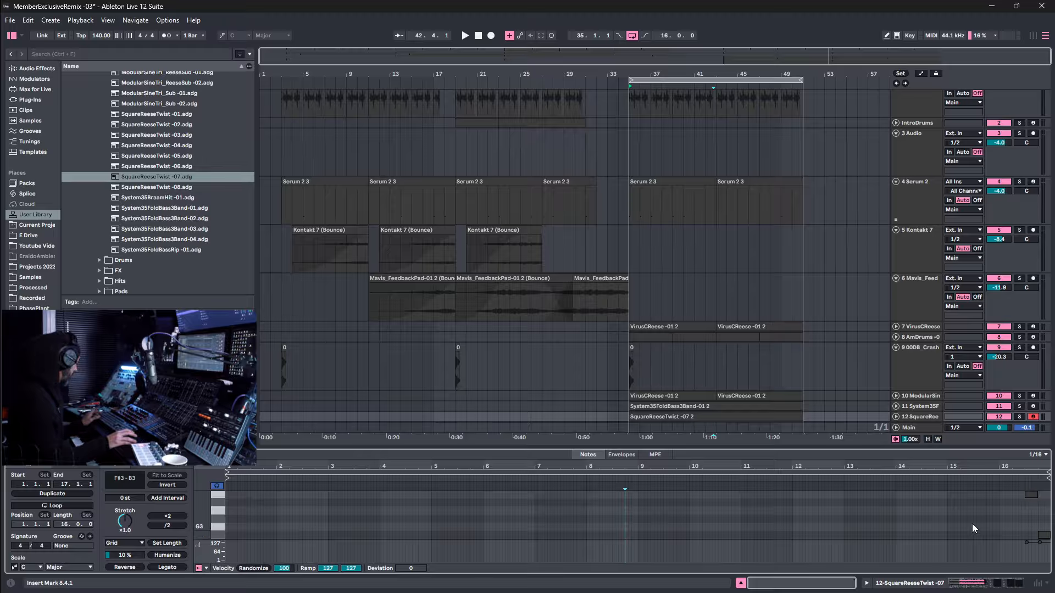
{"action": "key", "text": "ctrl+a"}
{"action": "key", "text": "shift+Down"}
{"action": "key", "text": "space"}
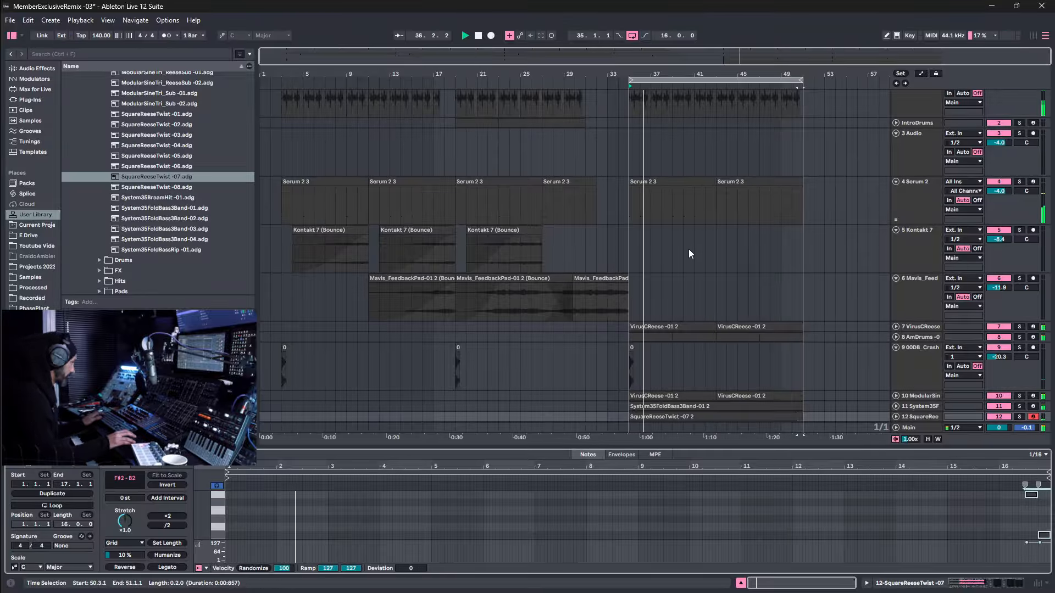
Deactivate the range from 50.3.3 to 51.1.1 on the AmDrums, crash, ModularSine sub and System35FoldBass tracks.
{"action": "scroll", "coordinate": [783, 281], "scroll_direction": "up", "scroll_amount": 1}
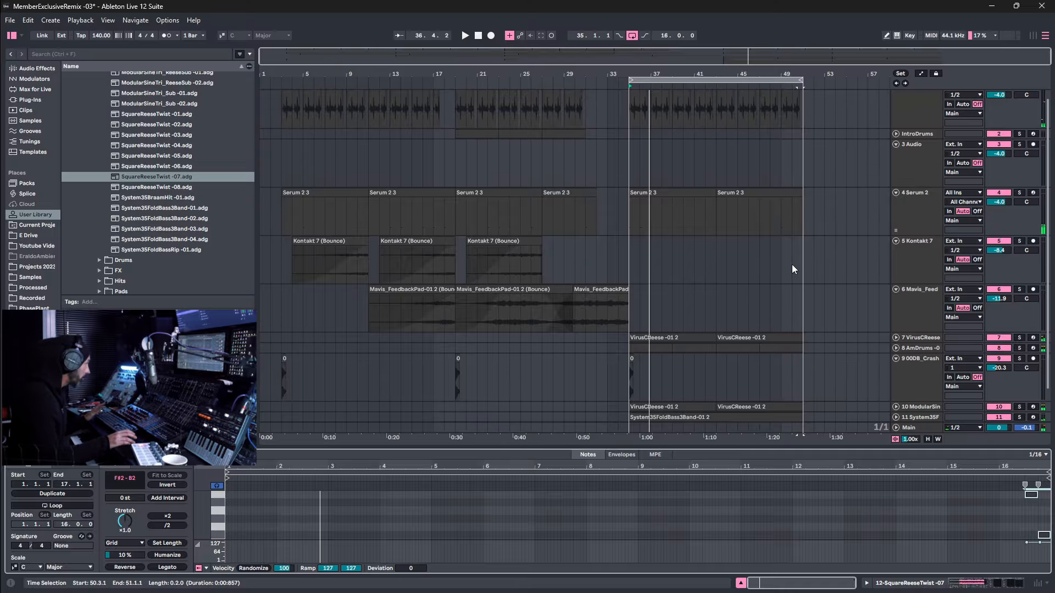
{"action": "scroll", "coordinate": [793, 267], "scroll_direction": "up", "scroll_amount": 1}
{"action": "left_click_drag", "start_coordinate": [804, 66], "coordinate": [803, 102]}
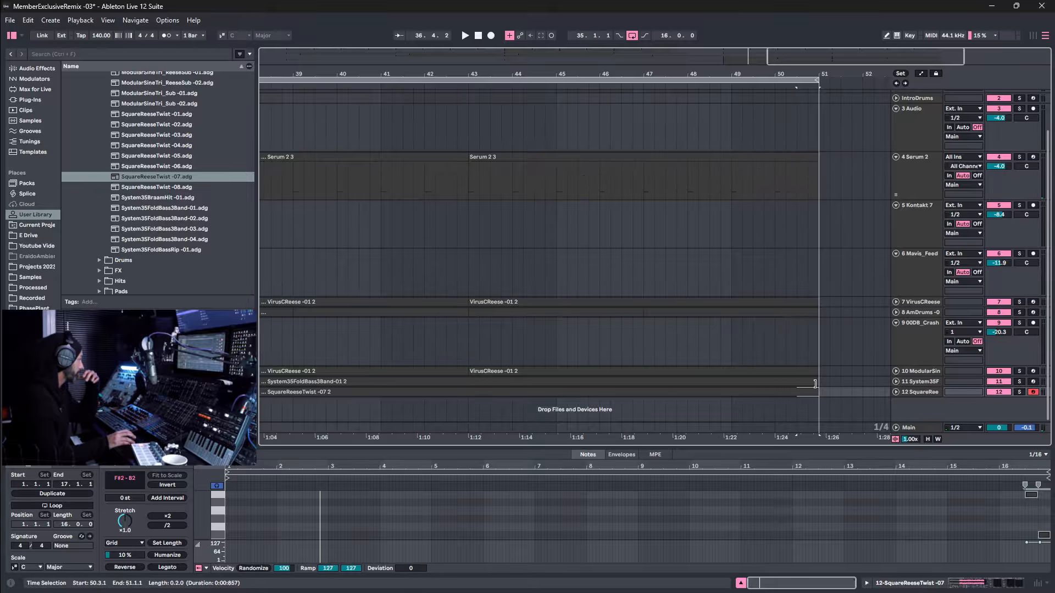
{"action": "left_click", "coordinate": [811, 391]}
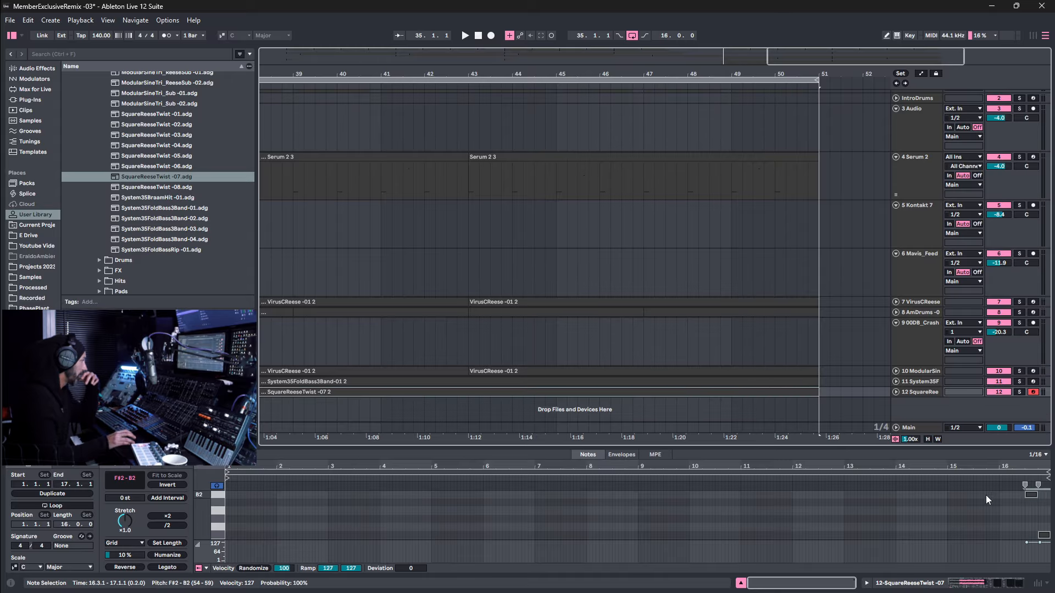
{"action": "left_click", "coordinate": [1022, 516]}
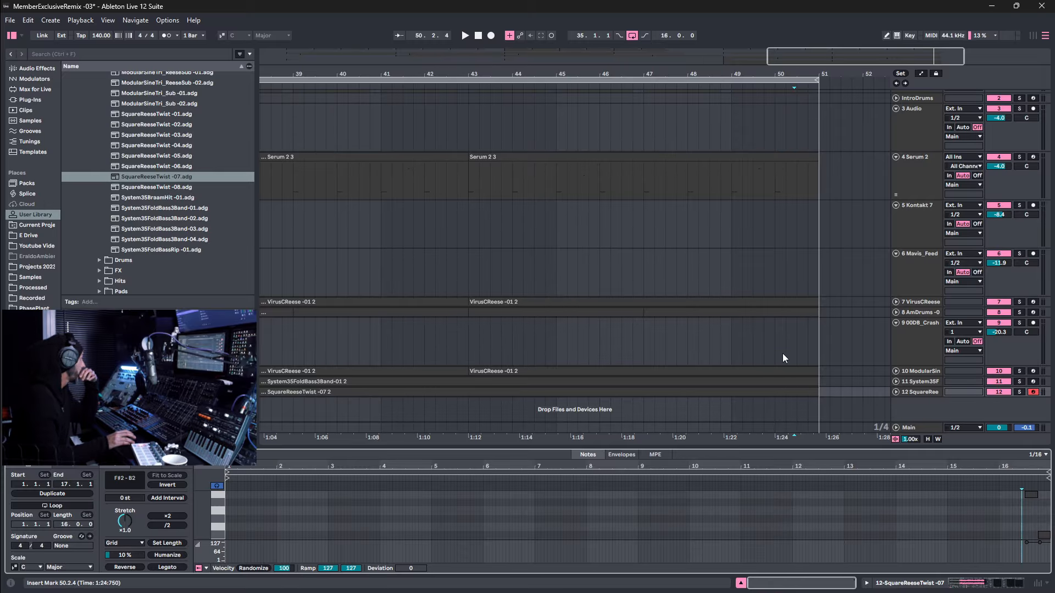
{"action": "left_click_drag", "start_coordinate": [803, 77], "coordinate": [802, 163]}
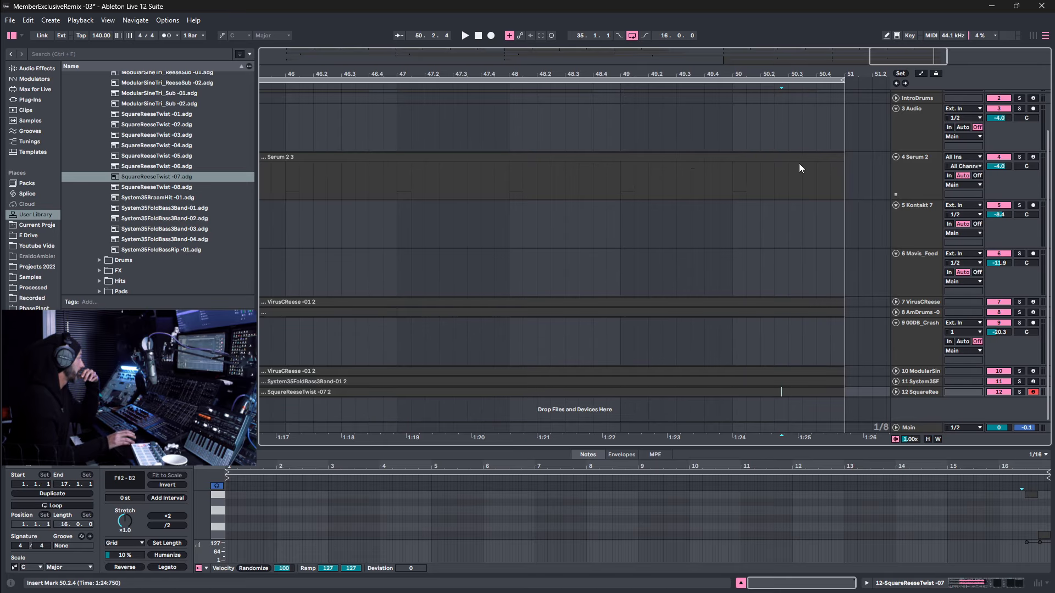
{"action": "left_click", "coordinate": [922, 313]}
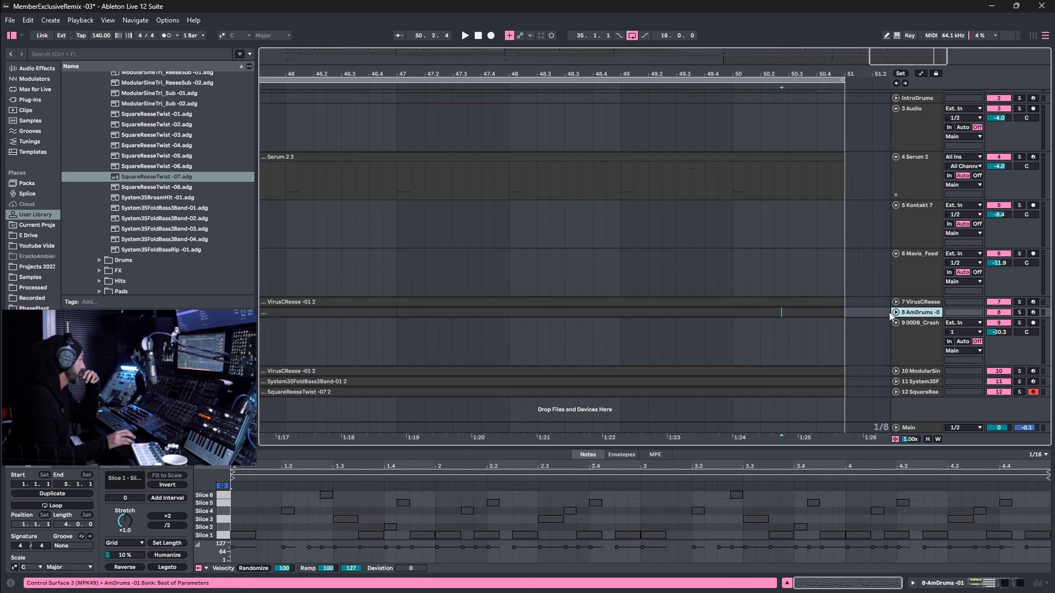
{"action": "left_click", "coordinate": [895, 313]}
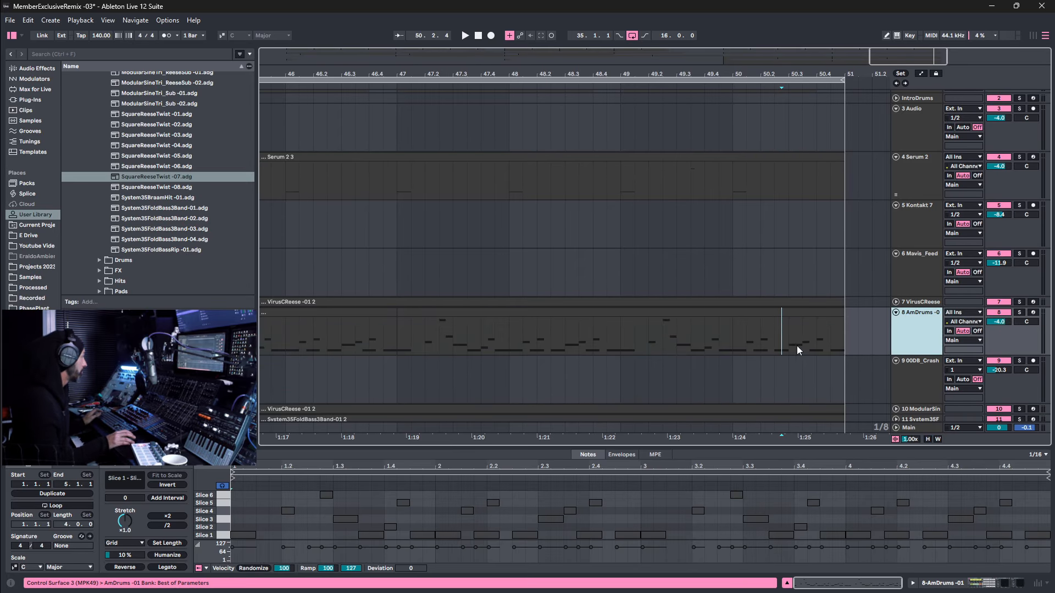
{"action": "left_click_drag", "start_coordinate": [802, 338], "coordinate": [841, 372]}
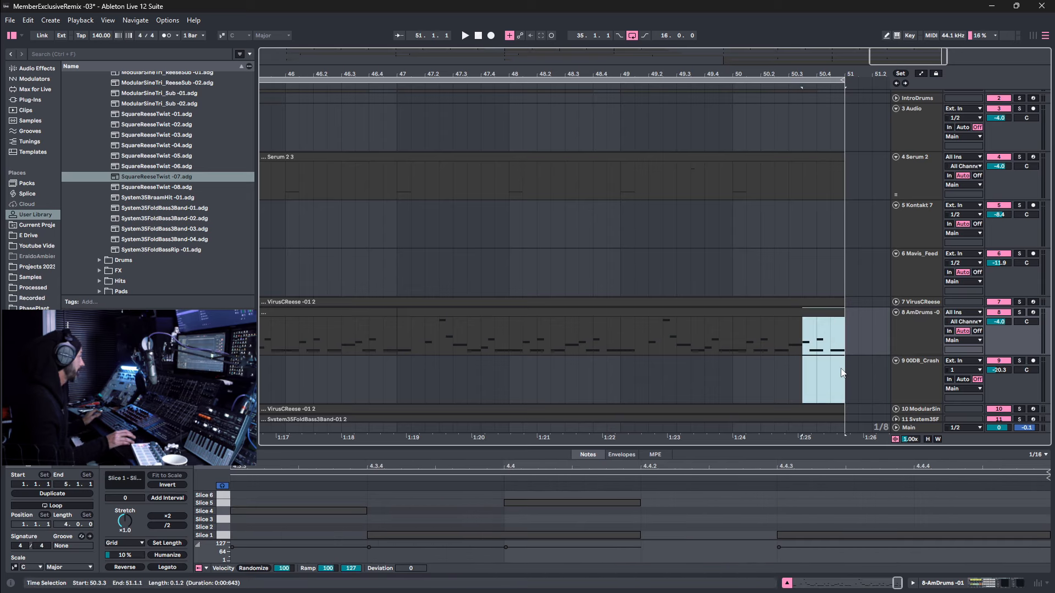
{"action": "left_click_drag", "start_coordinate": [841, 415], "coordinate": [846, 384]}
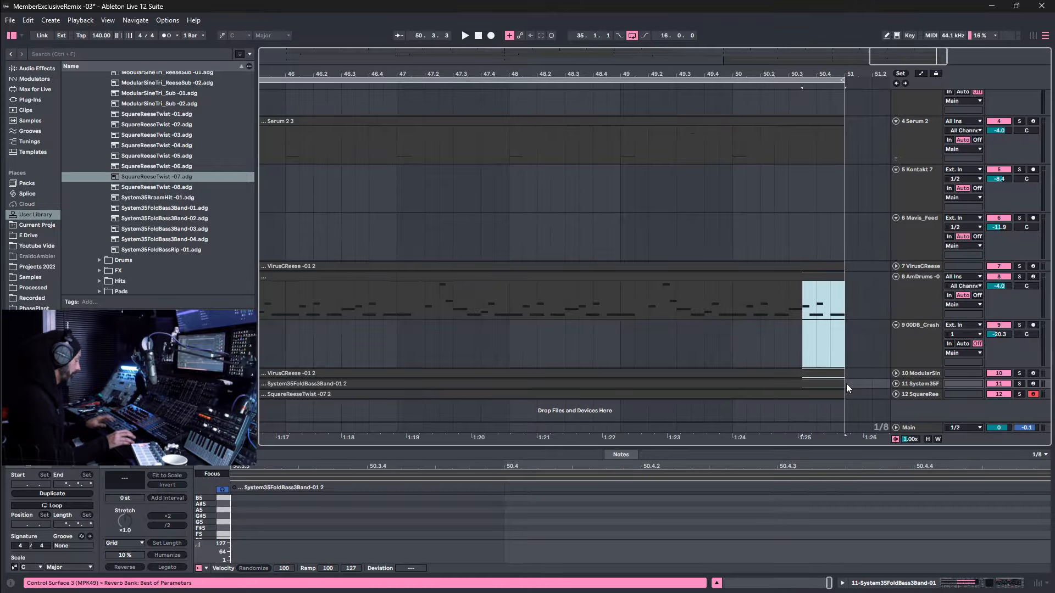
{"action": "key", "text": "0"}
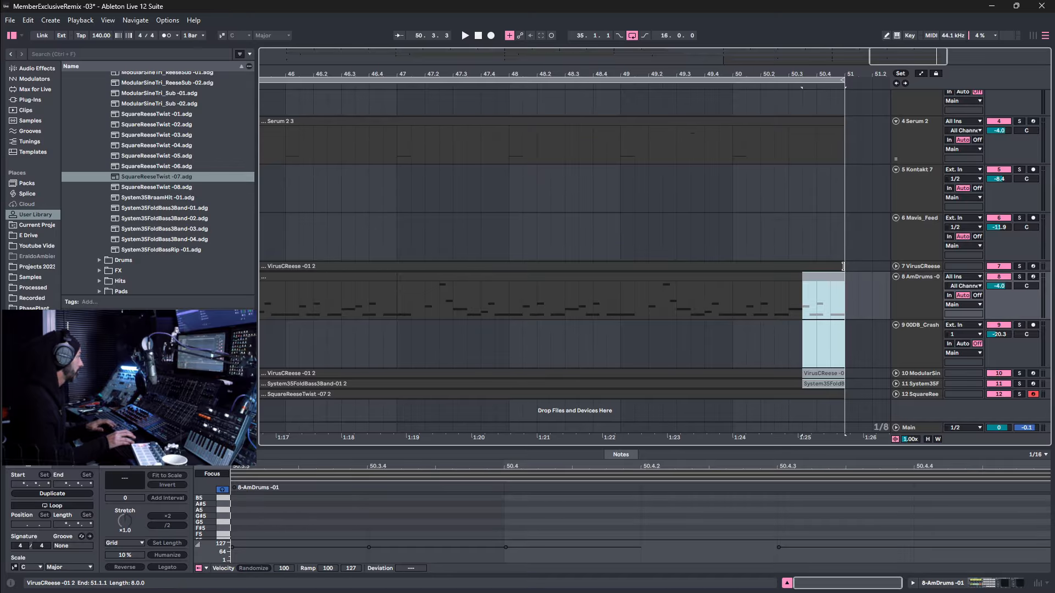
Extend the deactivated 50.3.3 to 51.1.1 range up to the hi-hat track, including Serum 2 and VirusCReese, and play it from bar 50.
{"action": "scroll", "coordinate": [802, 121], "scroll_direction": "up", "scroll_amount": 3}
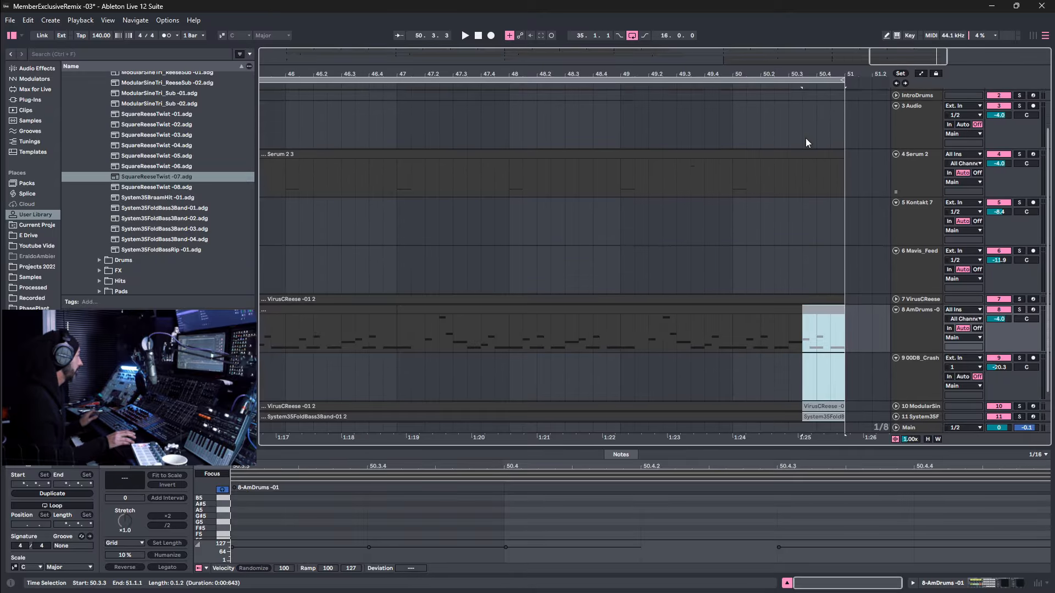
{"action": "left_click", "coordinate": [804, 110], "text": "shift"}
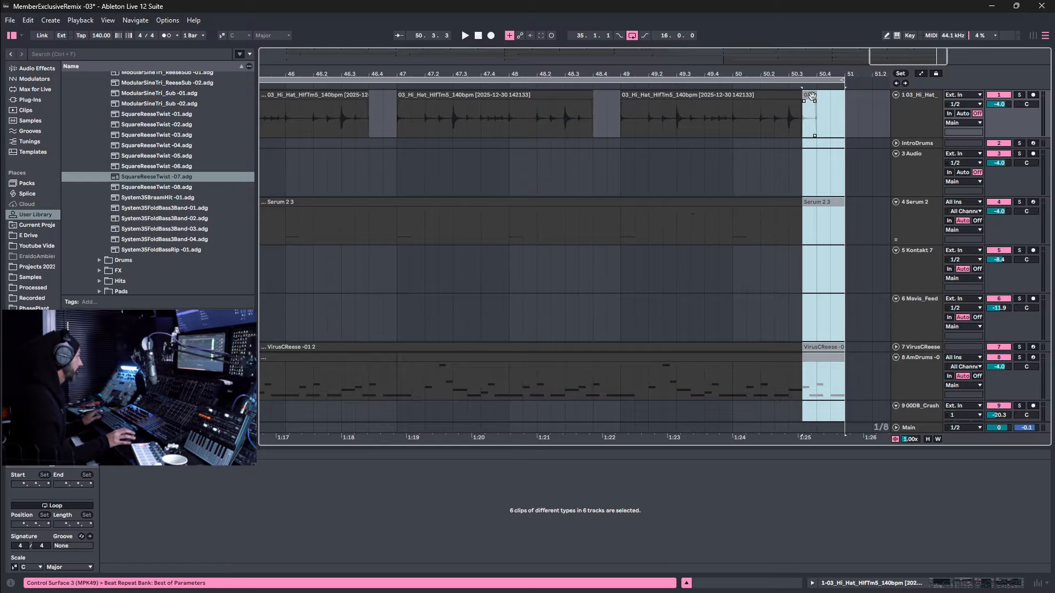
{"action": "left_click", "coordinate": [728, 86]}
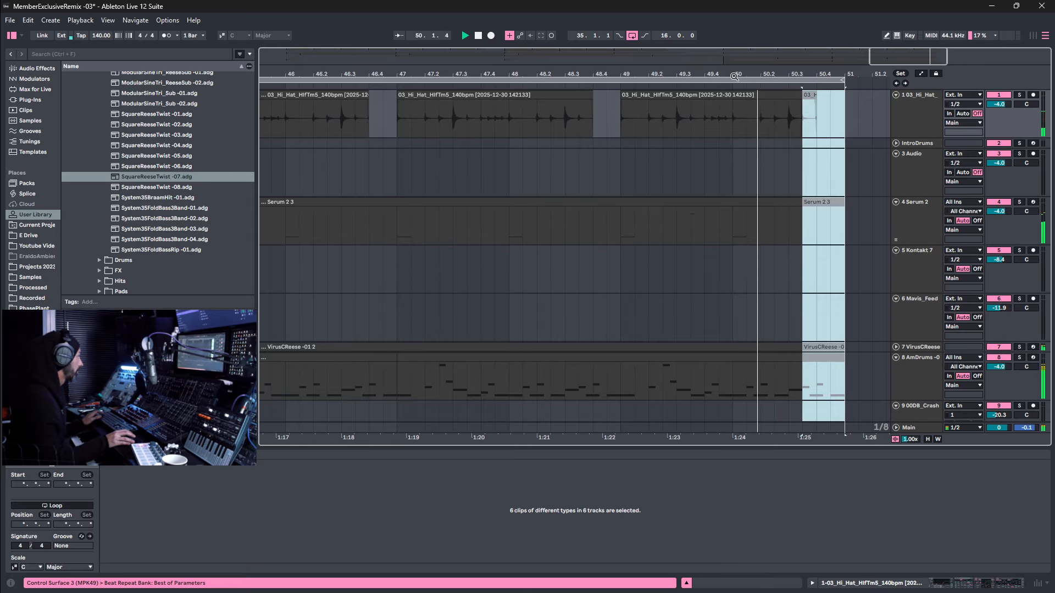
{"action": "key", "text": "space"}
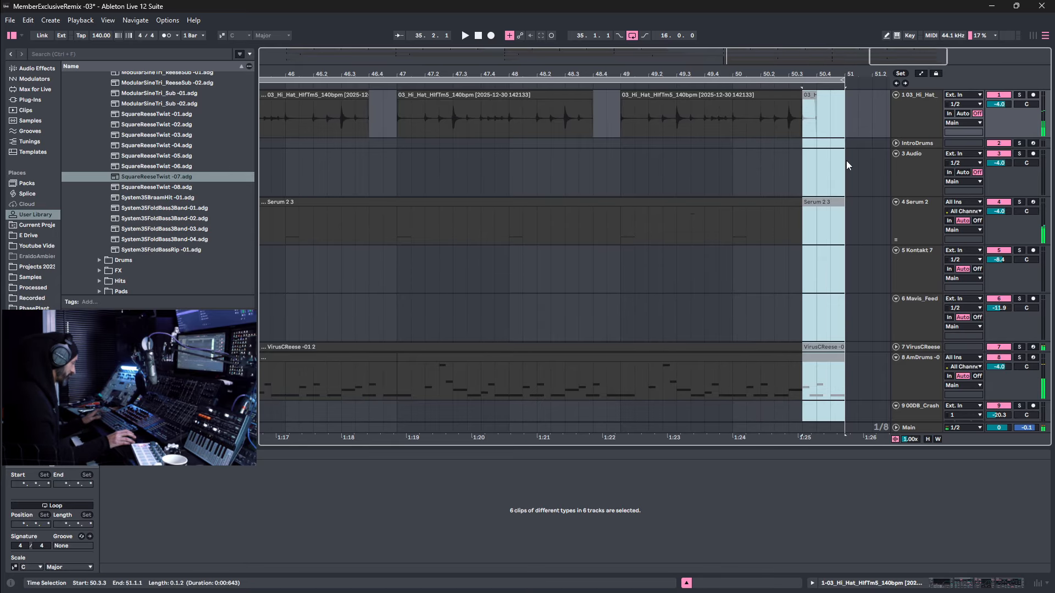
Clear the range selection by placing the insert marker at 49.1.1, and play the drop.
{"action": "scroll", "coordinate": [786, 192], "scroll_direction": "down", "scroll_amount": 2}
{"action": "scroll", "coordinate": [786, 195], "scroll_direction": "down", "scroll_amount": 2}
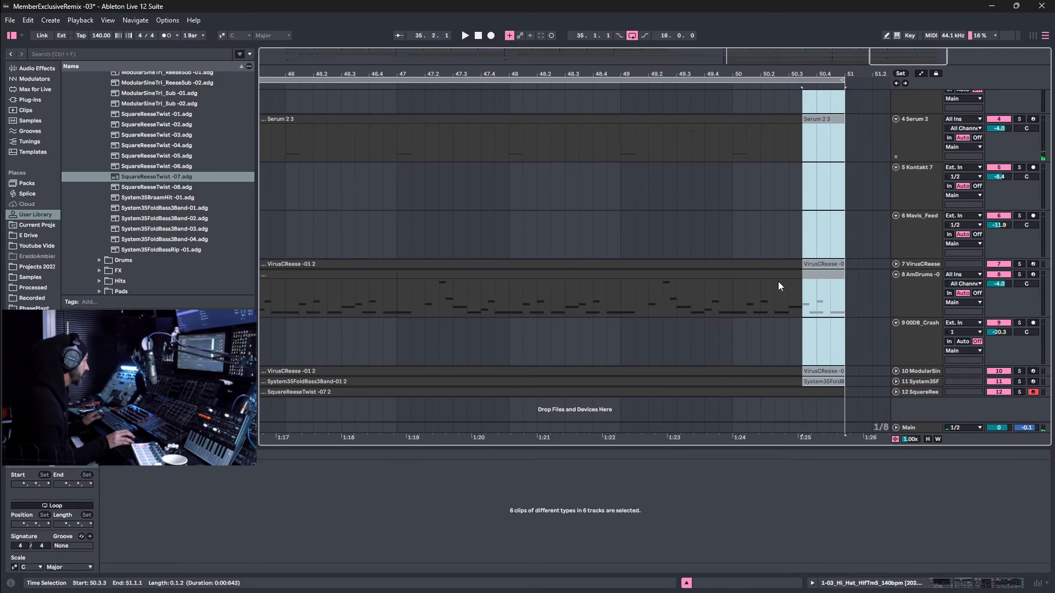
{"action": "left_click", "coordinate": [764, 217]}
{"action": "left_click", "coordinate": [621, 183]}
{"action": "key", "text": "space"}
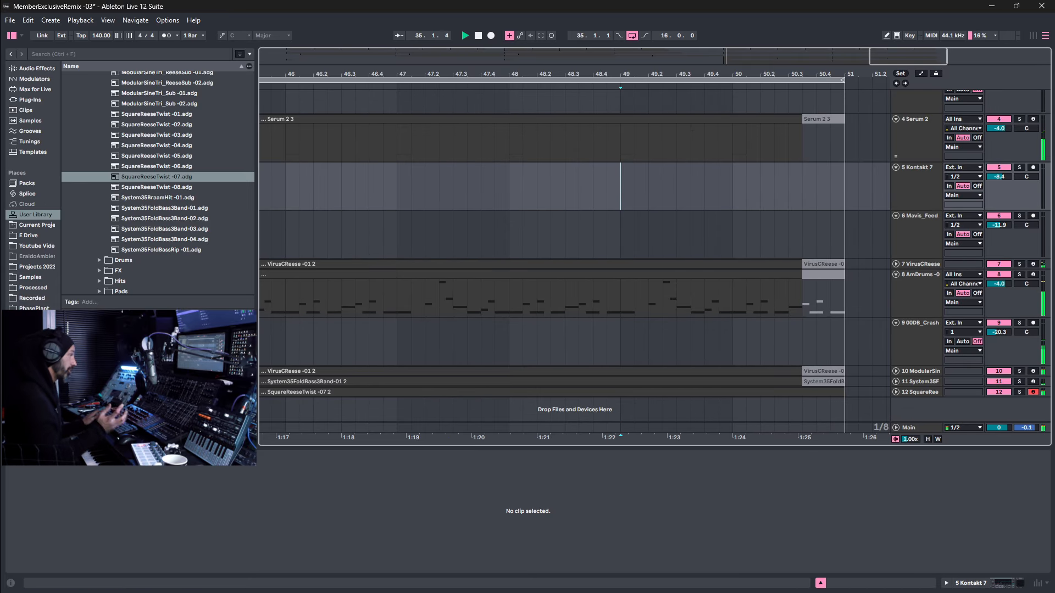
{"action": "left_click_drag", "start_coordinate": [756, 75], "coordinate": [760, 200]}
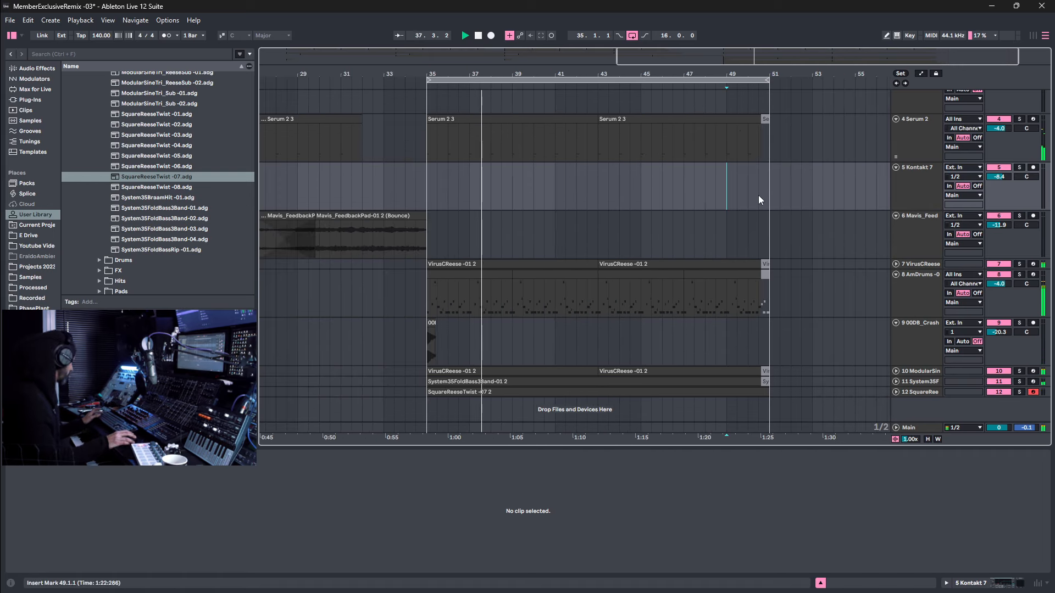
Raise the wet level in Reverberate's final mix on the SquareReeseTwist -07 track to -6.7 dB.
{"action": "key", "text": "Tab"}
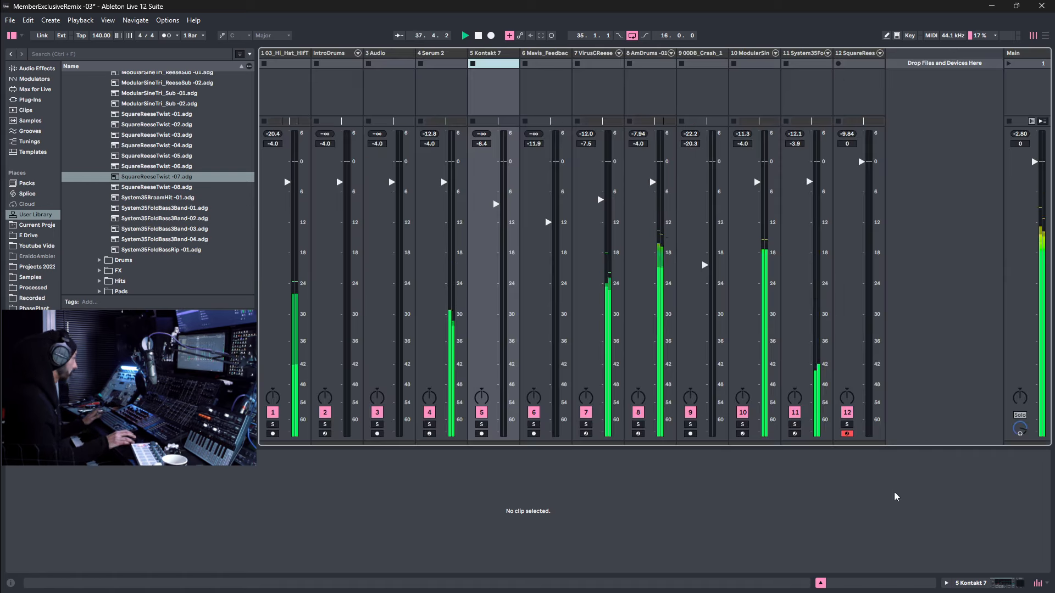
{"action": "double_click", "coordinate": [855, 53]}
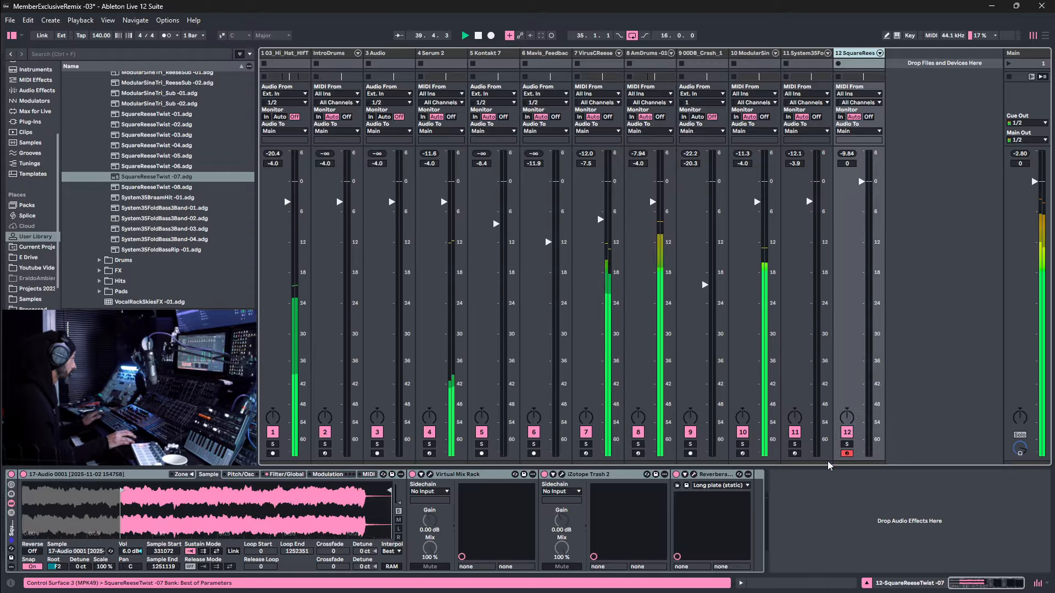
{"action": "left_click", "coordinate": [694, 474]}
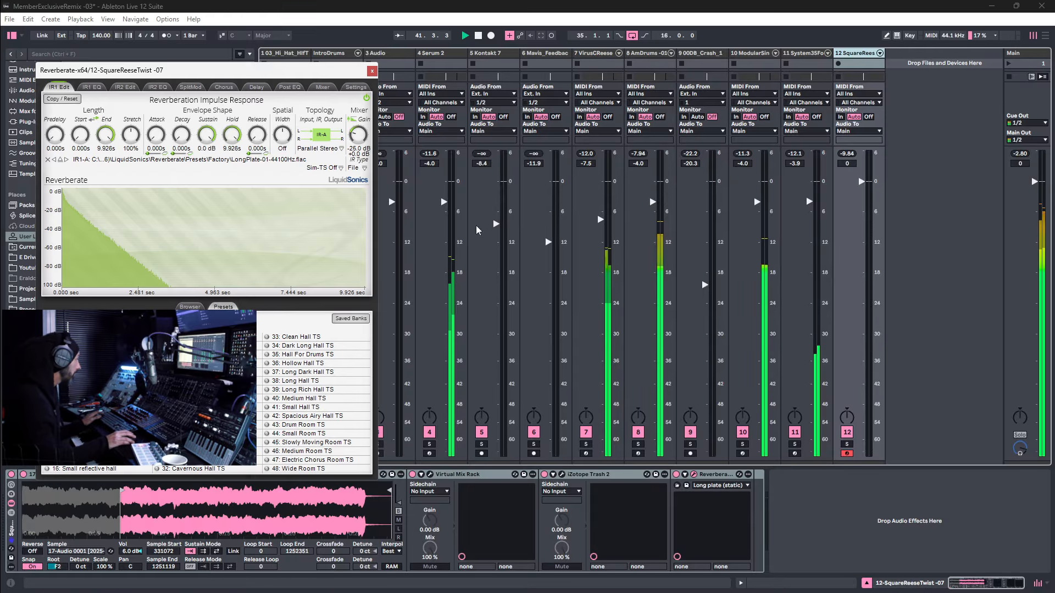
{"action": "left_click", "coordinate": [323, 87]}
{"action": "left_click_drag", "start_coordinate": [328, 77], "coordinate": [559, 53]}
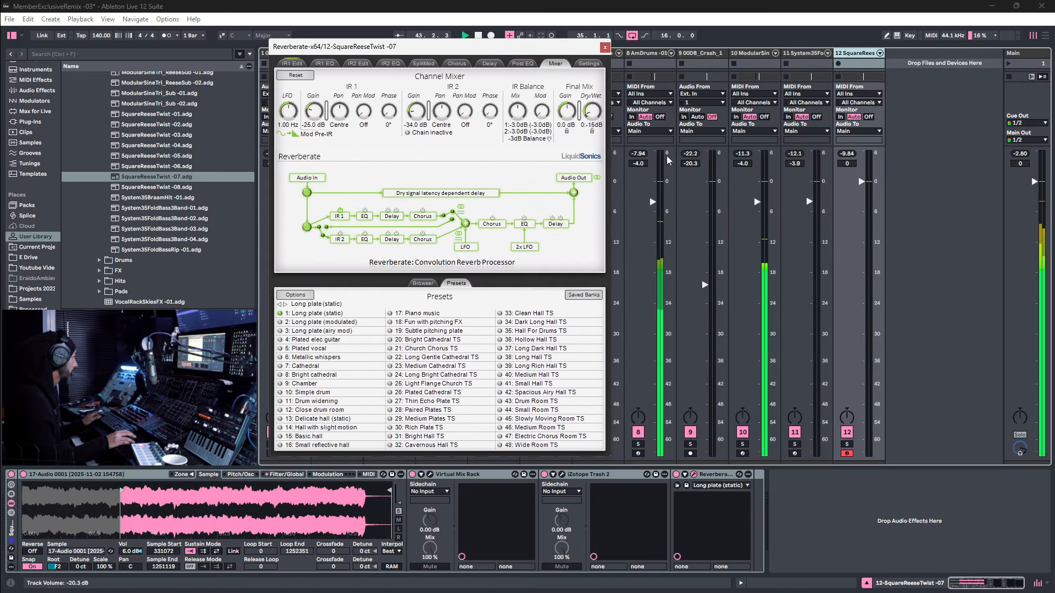
{"action": "left_click_drag", "start_coordinate": [592, 100], "coordinate": [591, 98]}
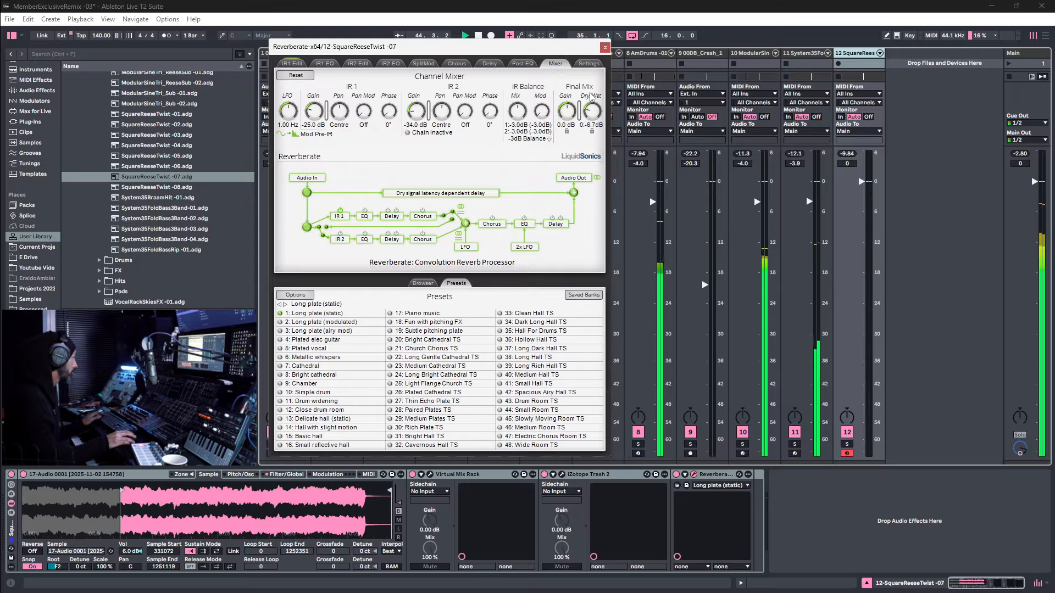
{"action": "left_click", "coordinate": [605, 47]}
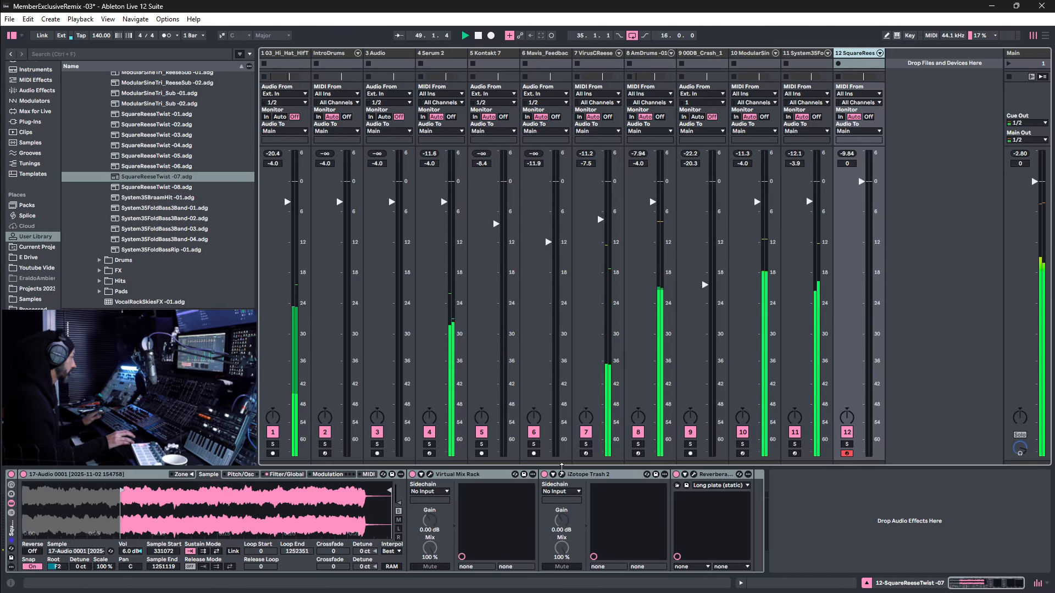
Raise the iZotope Trash 2 output on the SquareReeseTwist -07 track to +2.3 dB and return to the arrangement.
{"action": "left_click", "coordinate": [562, 474]}
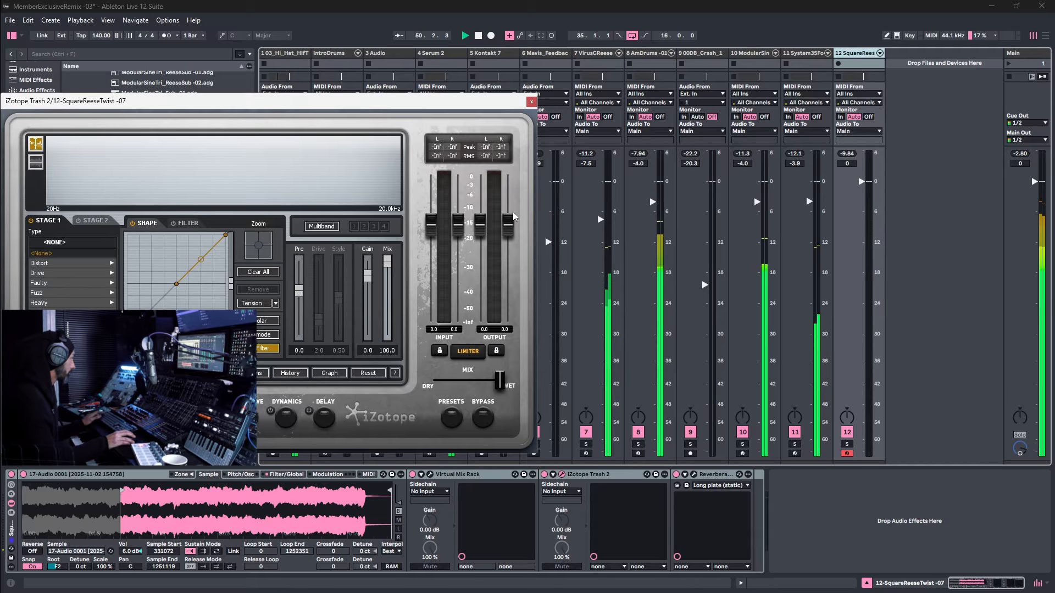
{"action": "scroll", "coordinate": [514, 217], "scroll_direction": "up", "scroll_amount": 3}
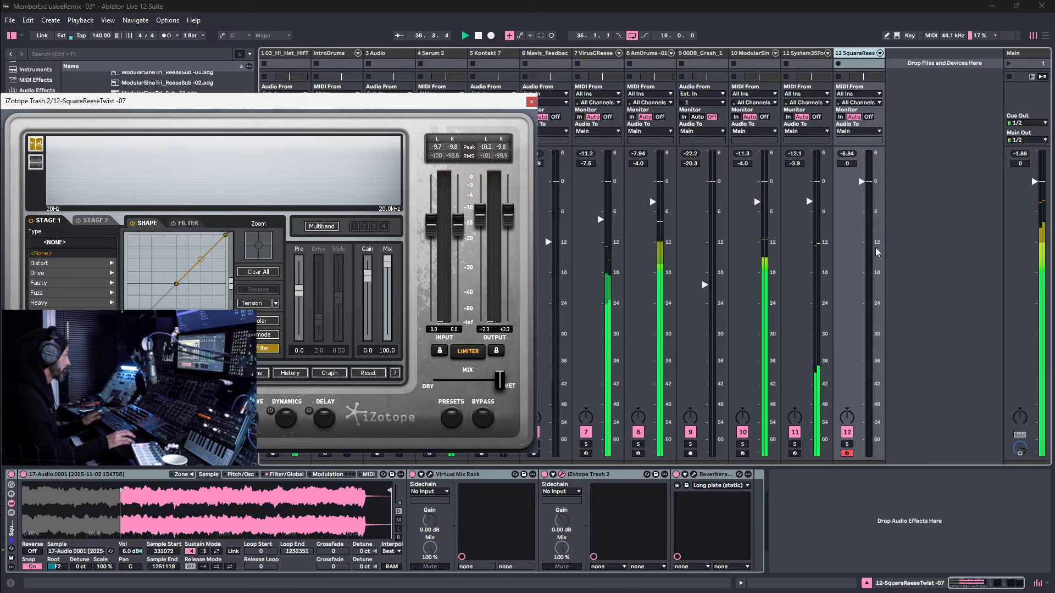
{"action": "left_click", "coordinate": [923, 257]}
{"action": "key", "text": "Tab"}
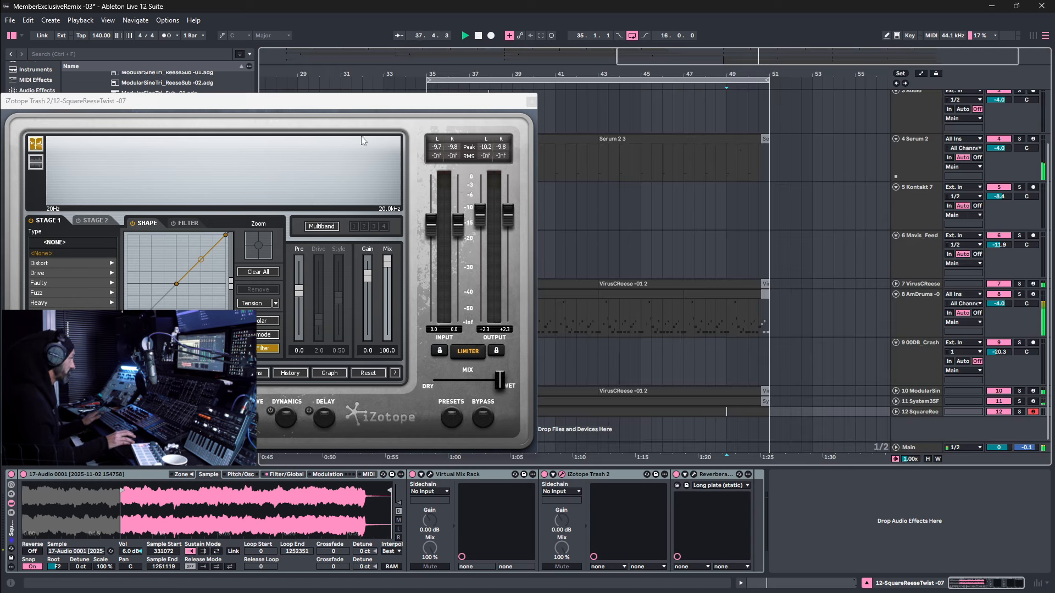
{"action": "left_click", "coordinate": [531, 103]}
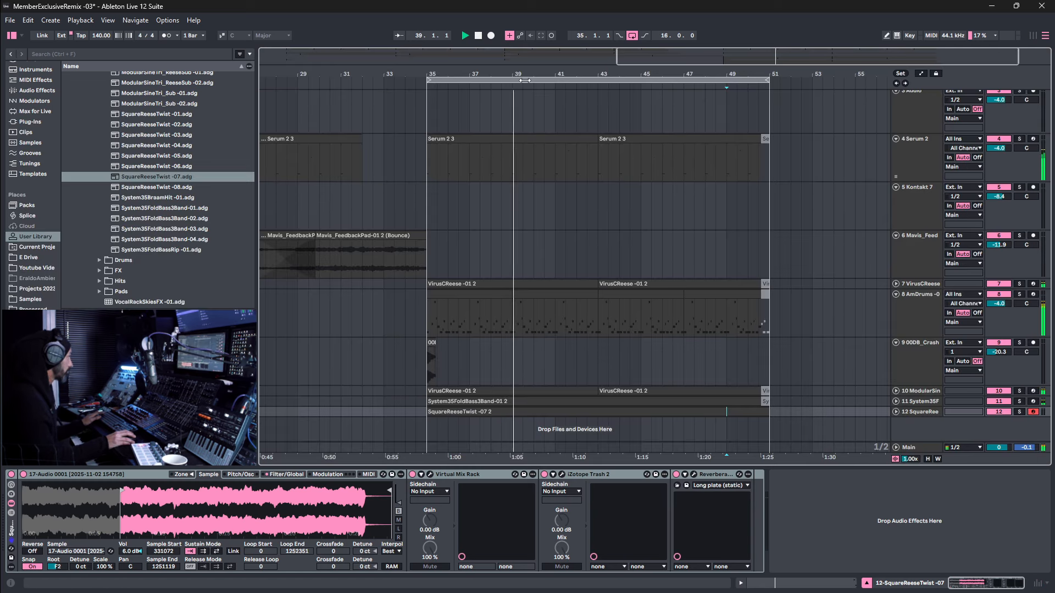
Load SquareReeseTwist -06 on a new track and audition it while moving its sample start toward the sample's end.
{"action": "left_click", "coordinate": [525, 80]}
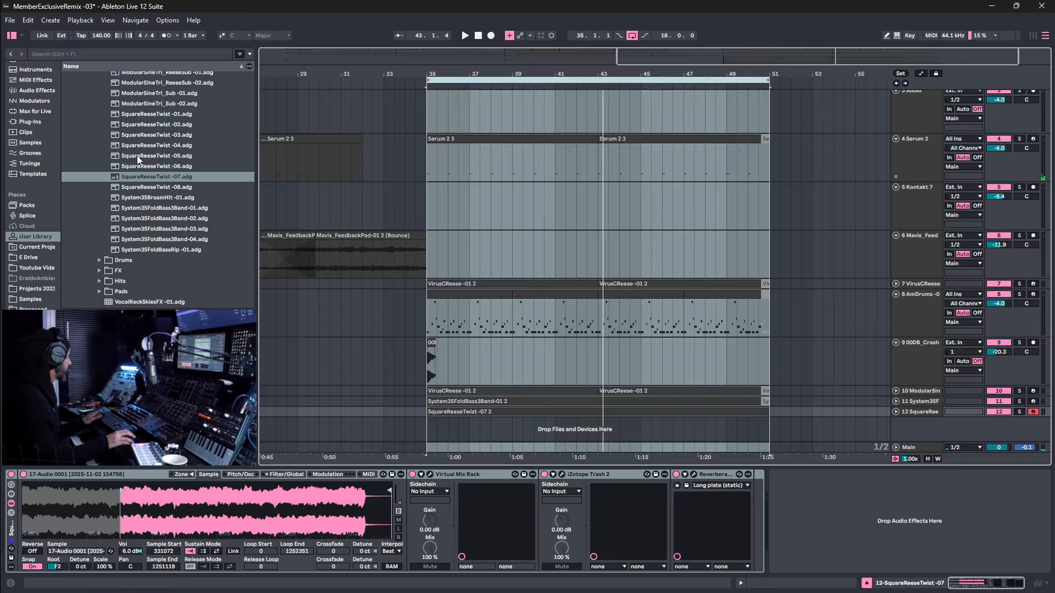
{"action": "left_click_drag", "start_coordinate": [155, 168], "coordinate": [684, 435]}
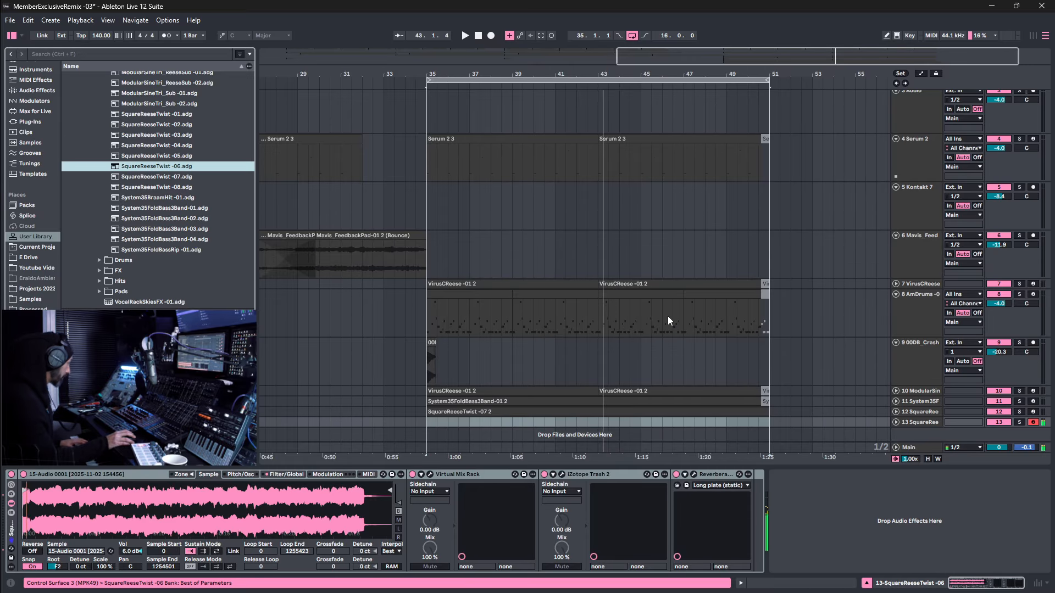
{"action": "left_click", "coordinate": [29, 489]}
{"action": "left_click_drag", "start_coordinate": [29, 489], "coordinate": [53, 489]}
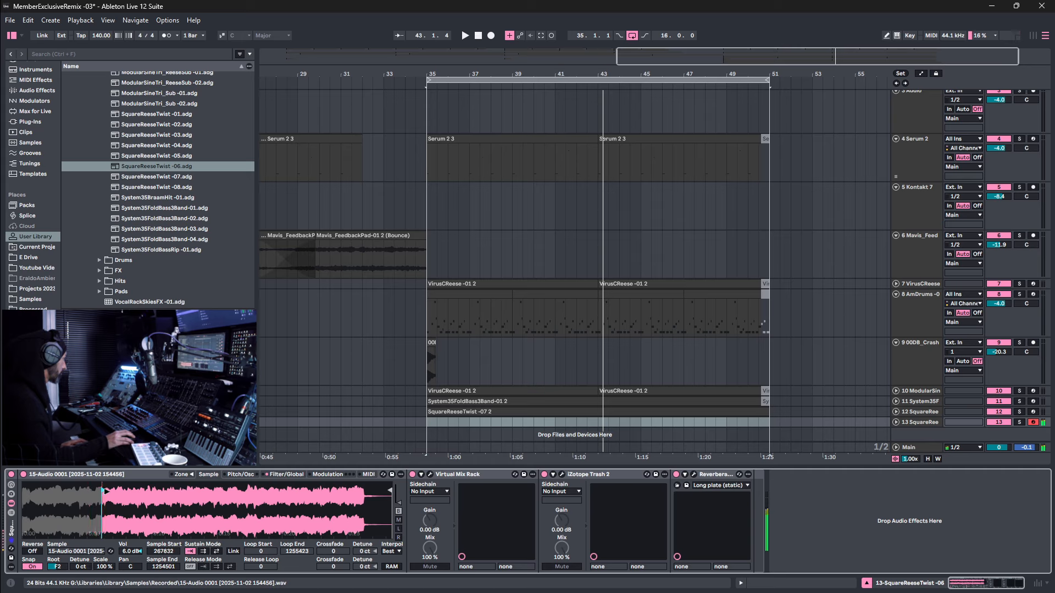
{"action": "left_click_drag", "start_coordinate": [122, 490], "coordinate": [218, 493]}
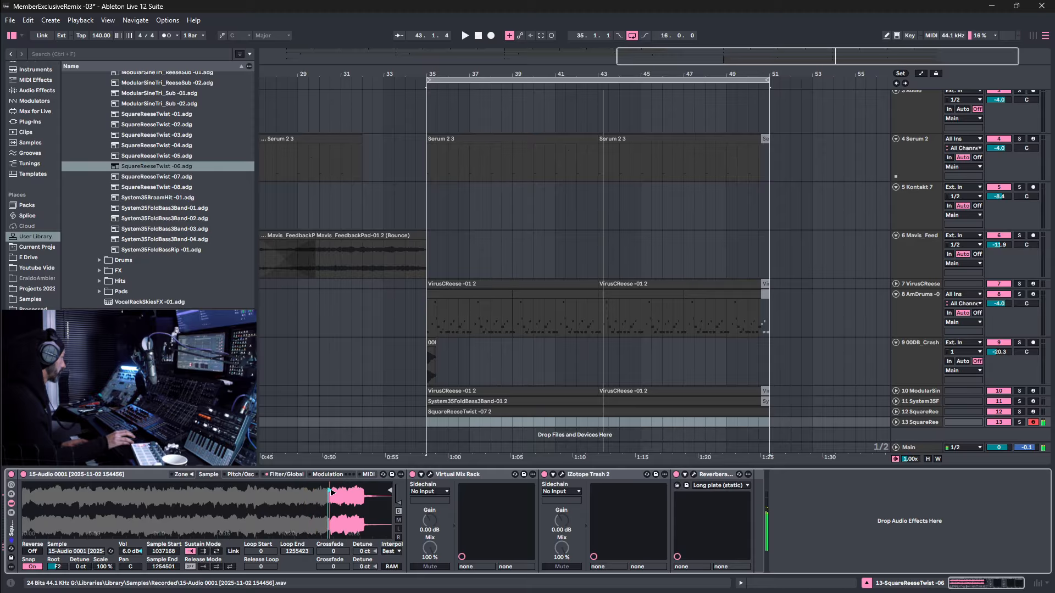
Replace the instrument on track 13 with PhasePlantFMTwist-03 from the 2025 Bass folder in the User Library.
{"action": "scroll", "coordinate": [149, 247], "scroll_direction": "up", "scroll_amount": 6}
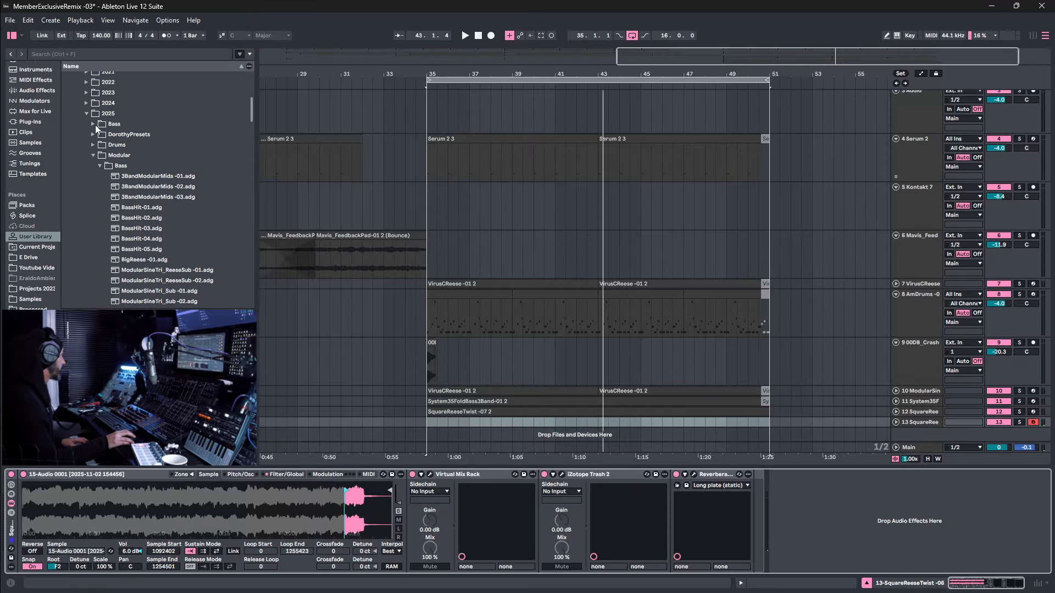
{"action": "left_click", "coordinate": [94, 126]}
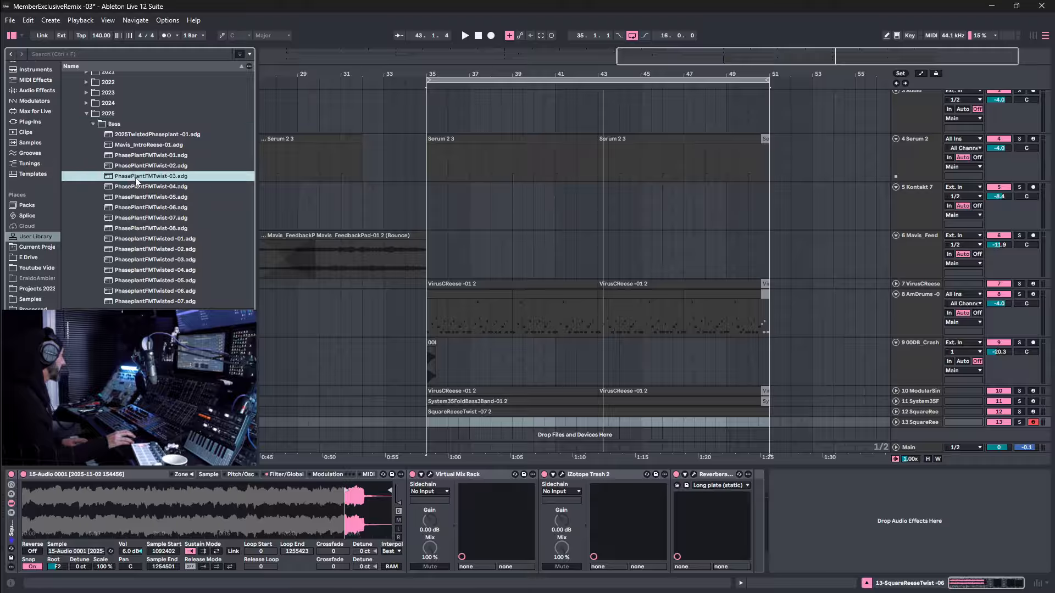
{"action": "left_click_drag", "start_coordinate": [136, 177], "coordinate": [604, 421]}
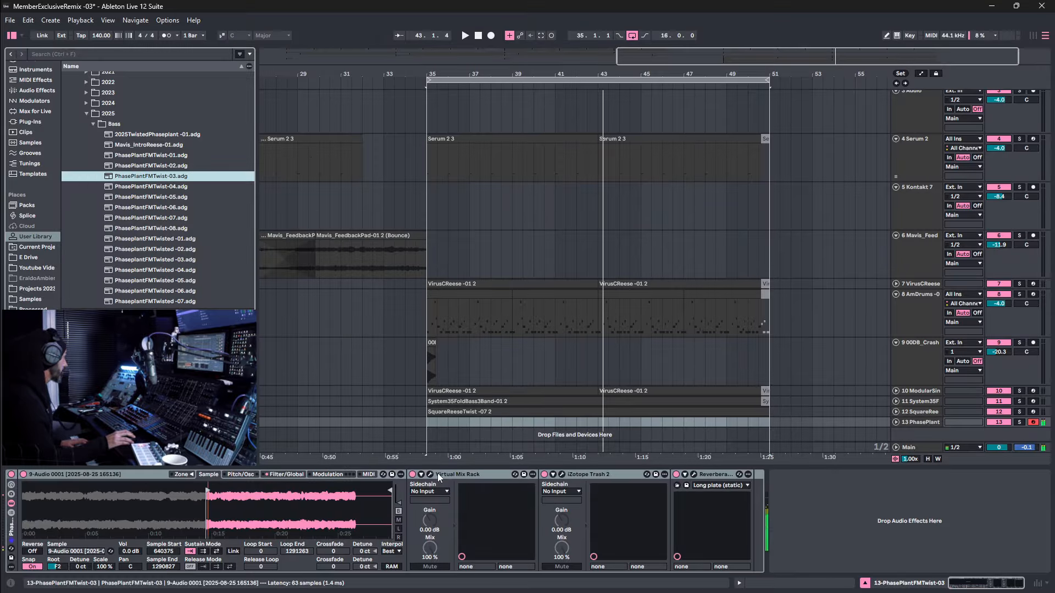
Audition PhasePlantFMTwist-03 from several different sample starts along its waveform, including the very beginning.
{"action": "left_click_drag", "start_coordinate": [211, 492], "coordinate": [202, 490]}
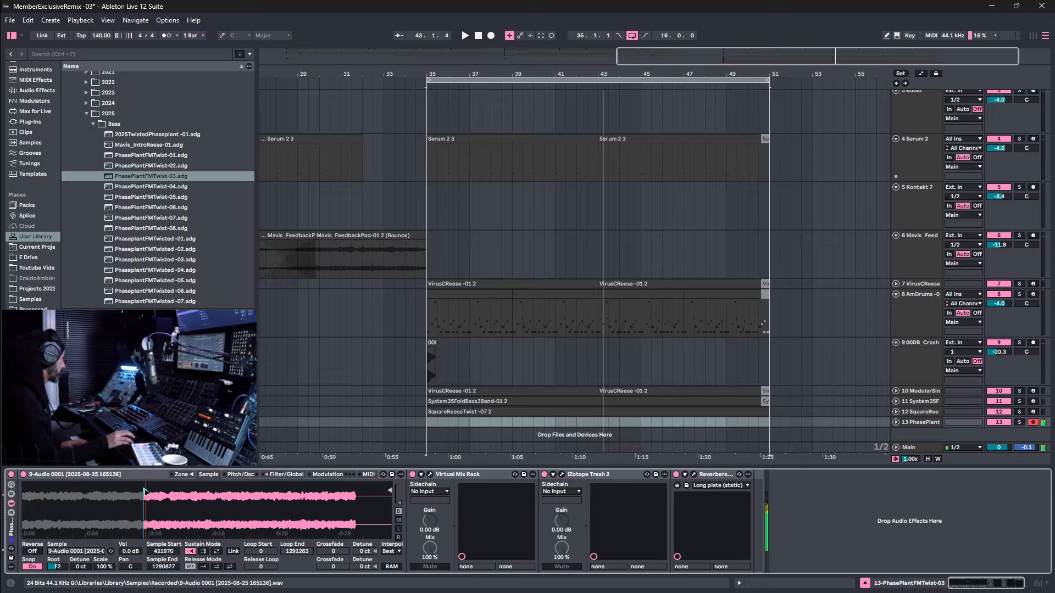
{"action": "left_click_drag", "start_coordinate": [146, 490], "coordinate": [79, 493]}
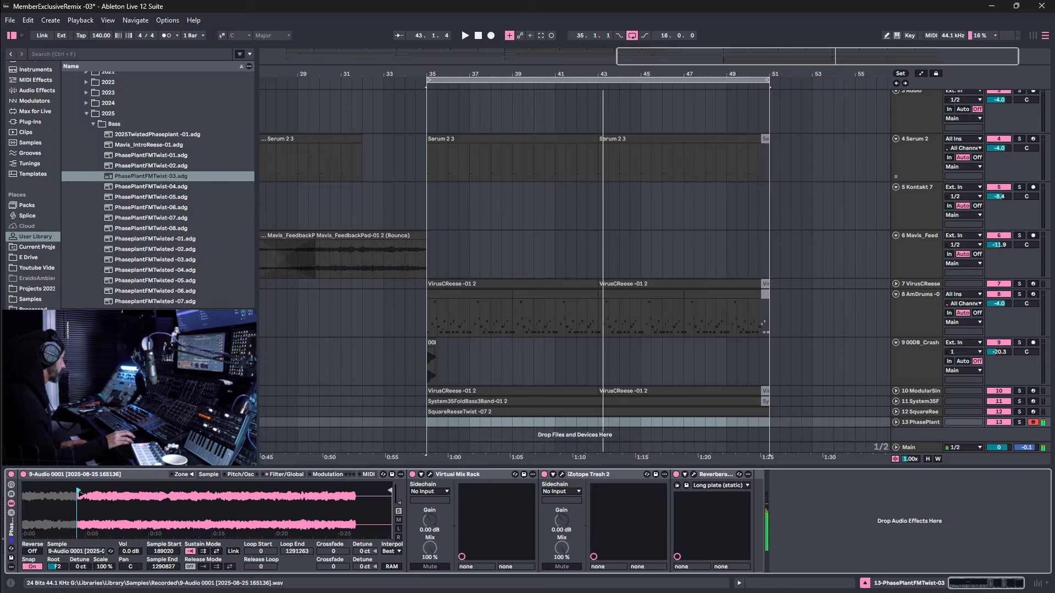
{"action": "left_click_drag", "start_coordinate": [54, 494], "coordinate": [34, 493]}
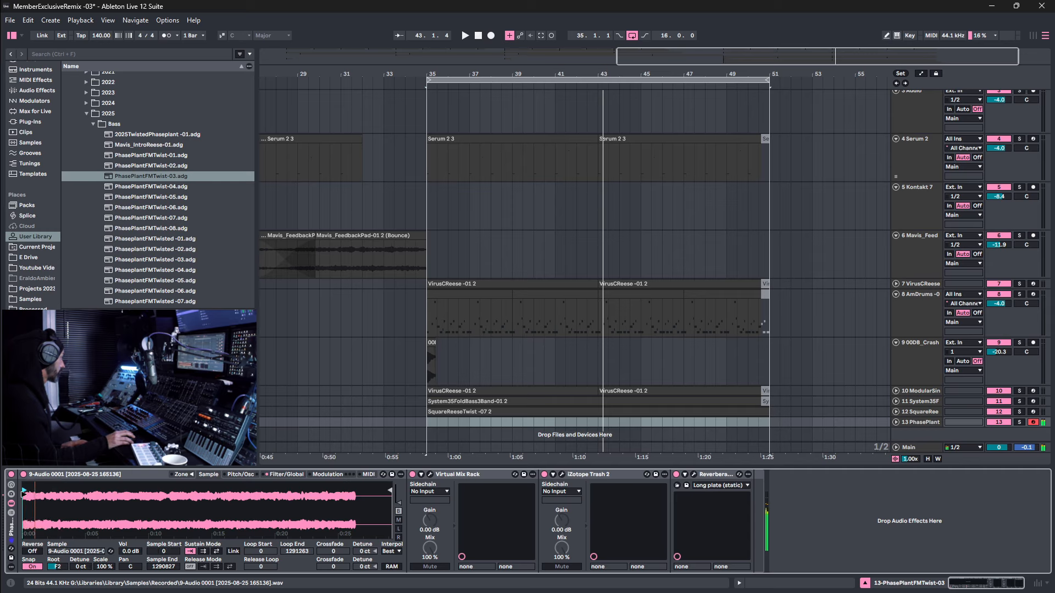
{"action": "mouse_move", "coordinate": [15, 494]}
{"action": "left_mouse_down"}
{"action": "mouse_move", "coordinate": [146, 501]}
{"action": "mouse_move", "coordinate": [201, 521]}
{"action": "left_mouse_up"}
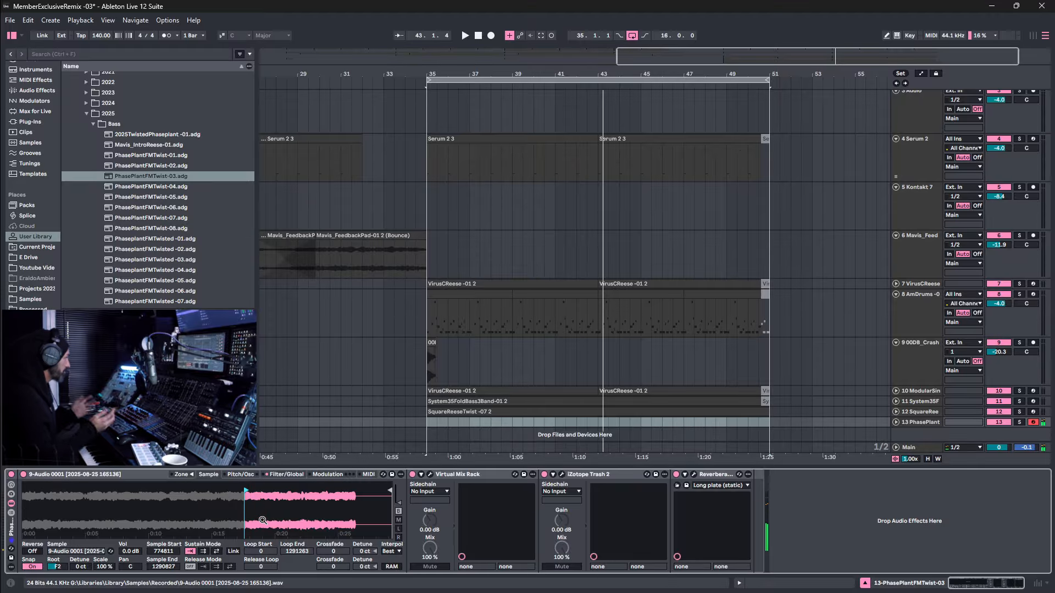
Play the drop while trying other sample starts, and set PhasePlantFMTwist-03's sample start just before the 0:18 mark.
{"action": "key", "text": "space"}
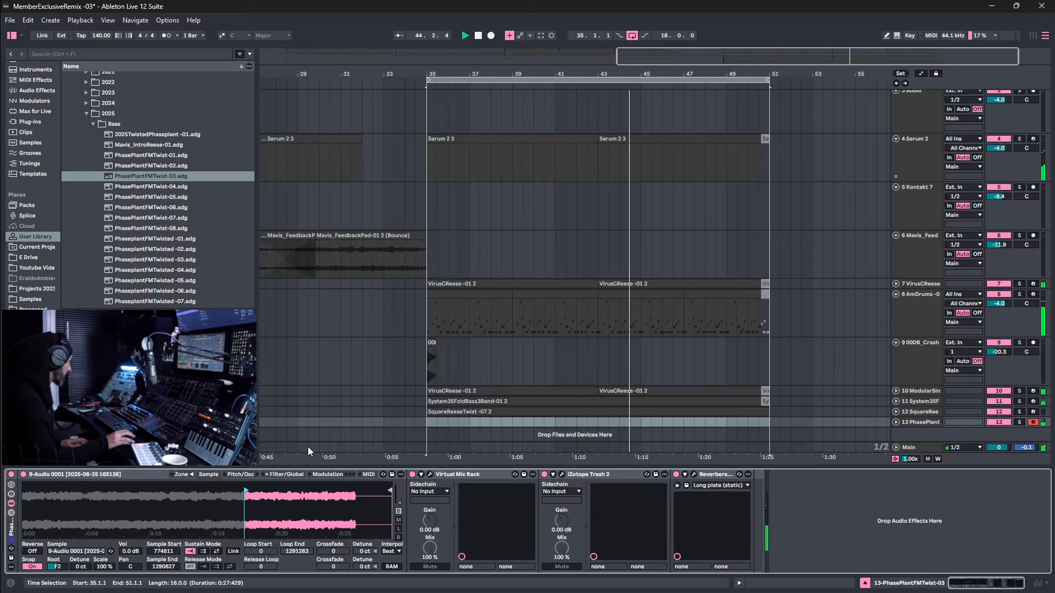
{"action": "left_click_drag", "start_coordinate": [245, 490], "coordinate": [191, 491]}
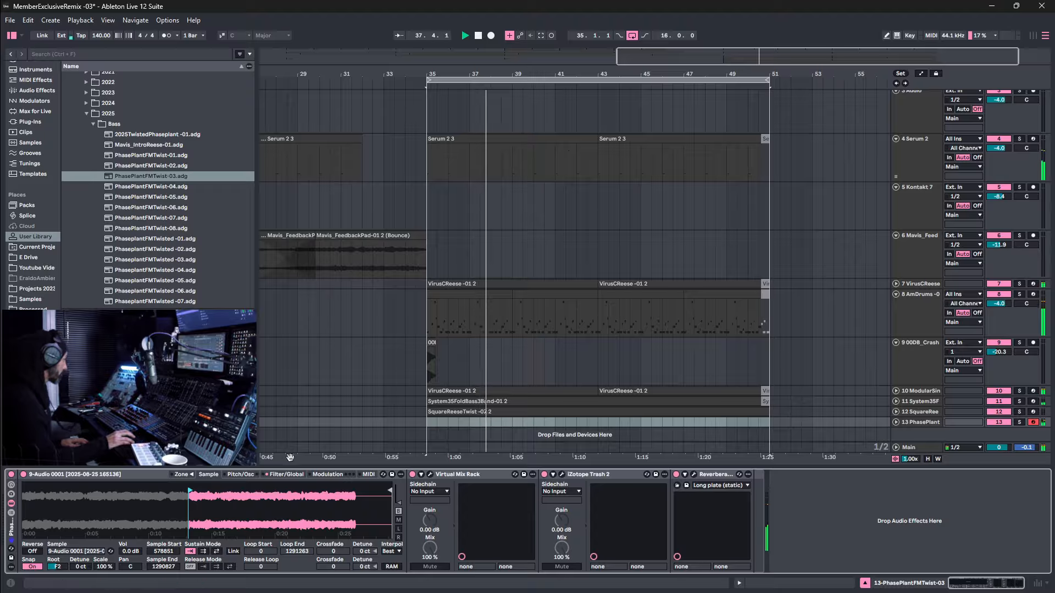
{"action": "left_click_drag", "start_coordinate": [189, 490], "coordinate": [174, 490]}
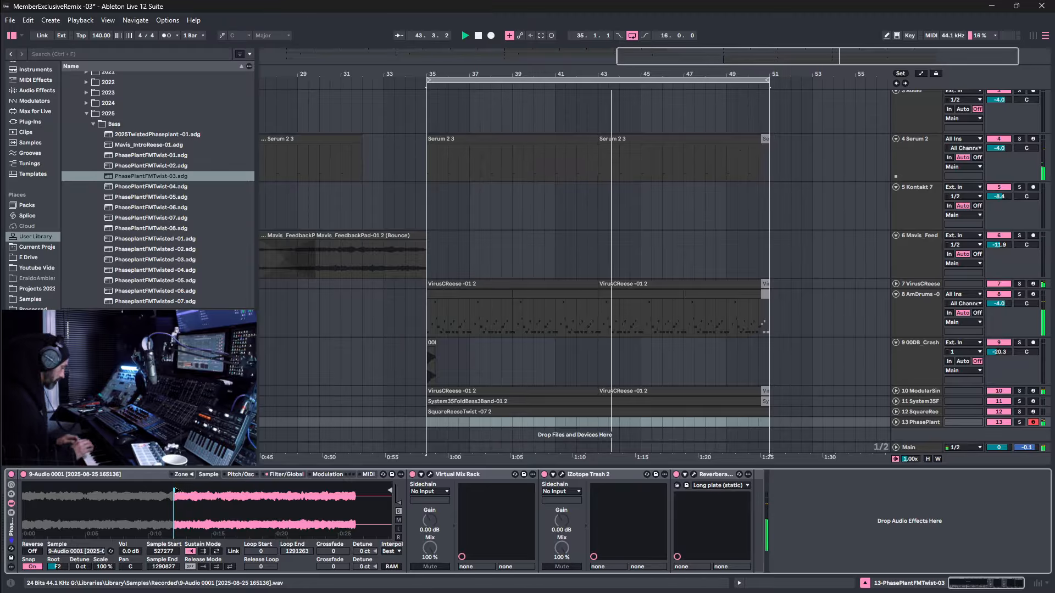
{"action": "left_click_drag", "start_coordinate": [175, 491], "coordinate": [147, 491]}
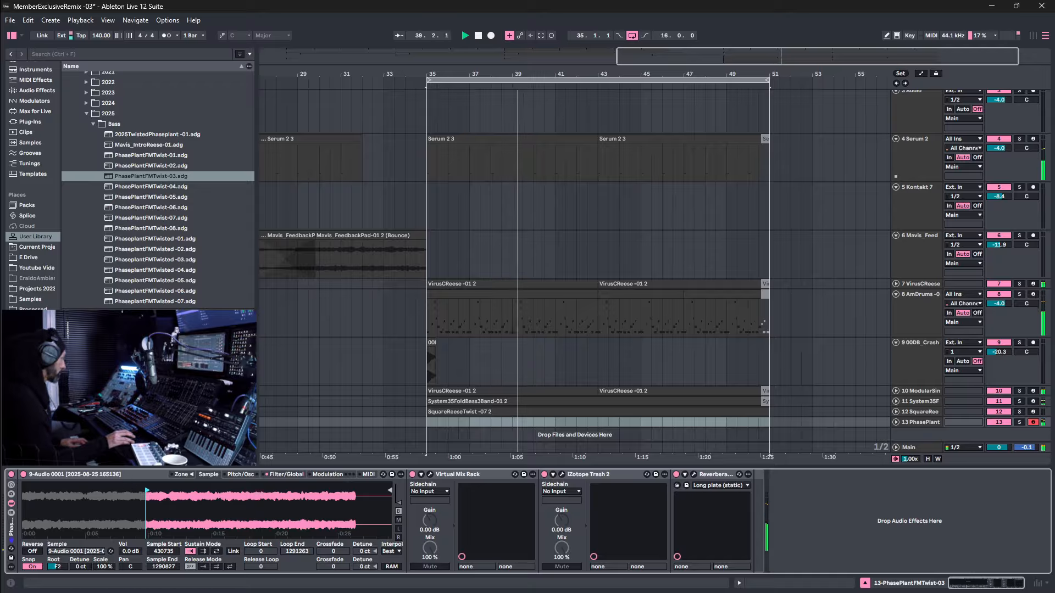
{"action": "mouse_move", "coordinate": [147, 491]}
{"action": "left_mouse_down"}
{"action": "mouse_move", "coordinate": [124, 495]}
{"action": "mouse_move", "coordinate": [248, 503]}
{"action": "left_mouse_up"}
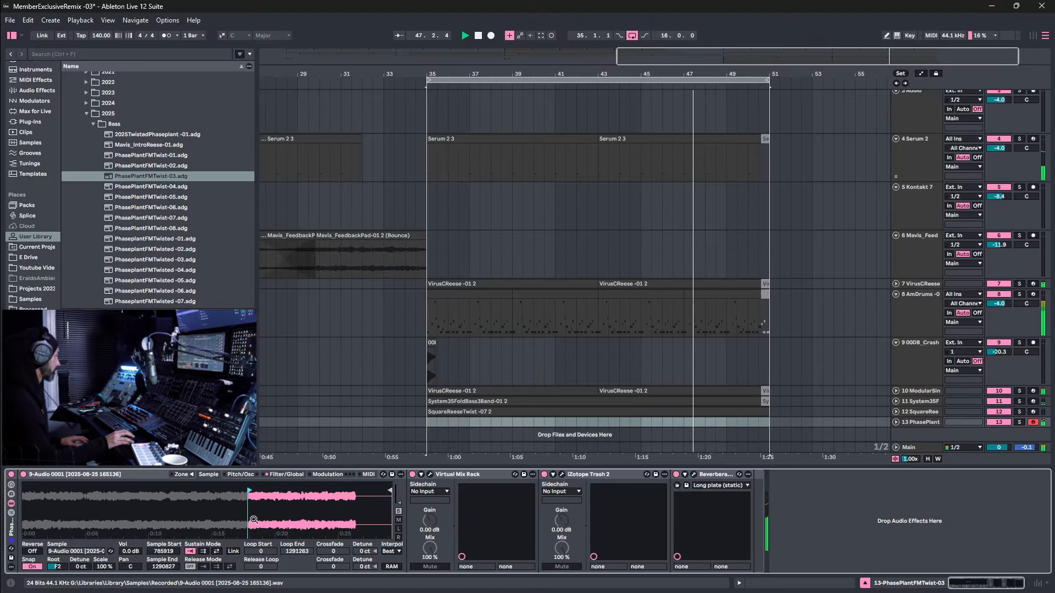
{"action": "left_click_drag", "start_coordinate": [253, 520], "coordinate": [253, 555]}
{"action": "left_click_drag", "start_coordinate": [243, 491], "coordinate": [250, 490]}
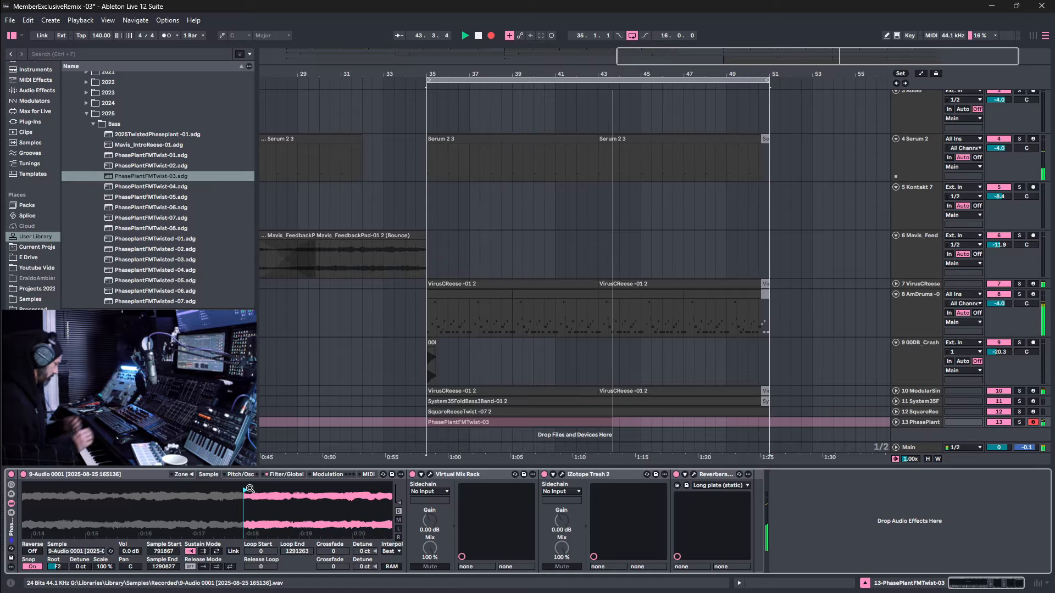
Record the PhasePlantFMTwist-03 part over the loop from bar 35 to bar 51 and consolidate it into one clip.
{"action": "key", "text": "F9"}
{"action": "key", "text": "space"}
{"action": "left_click_drag", "start_coordinate": [624, 423], "coordinate": [740, 430]}
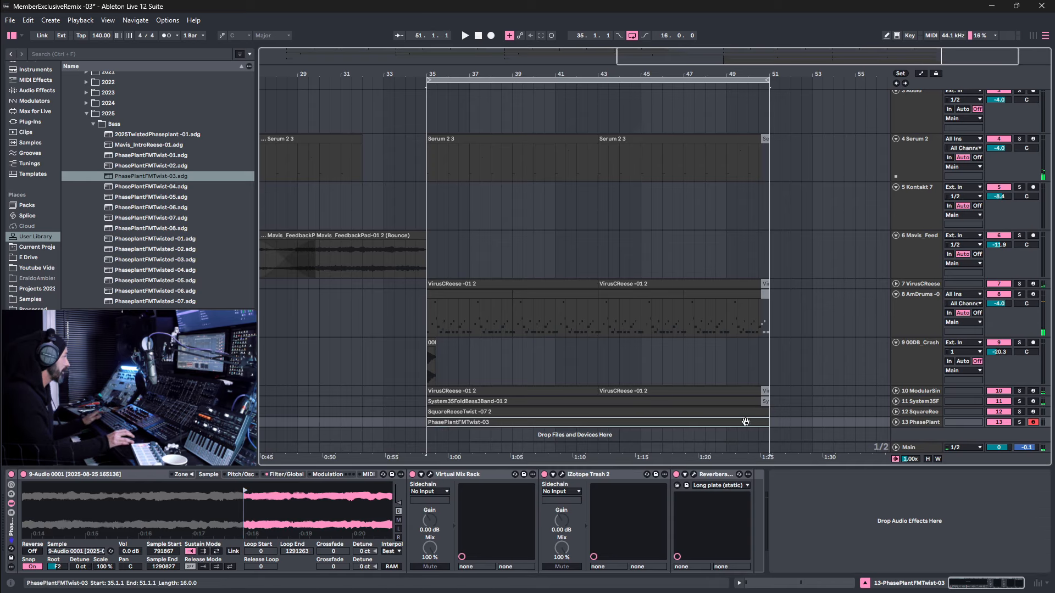
{"action": "right_click", "coordinate": [746, 422]}
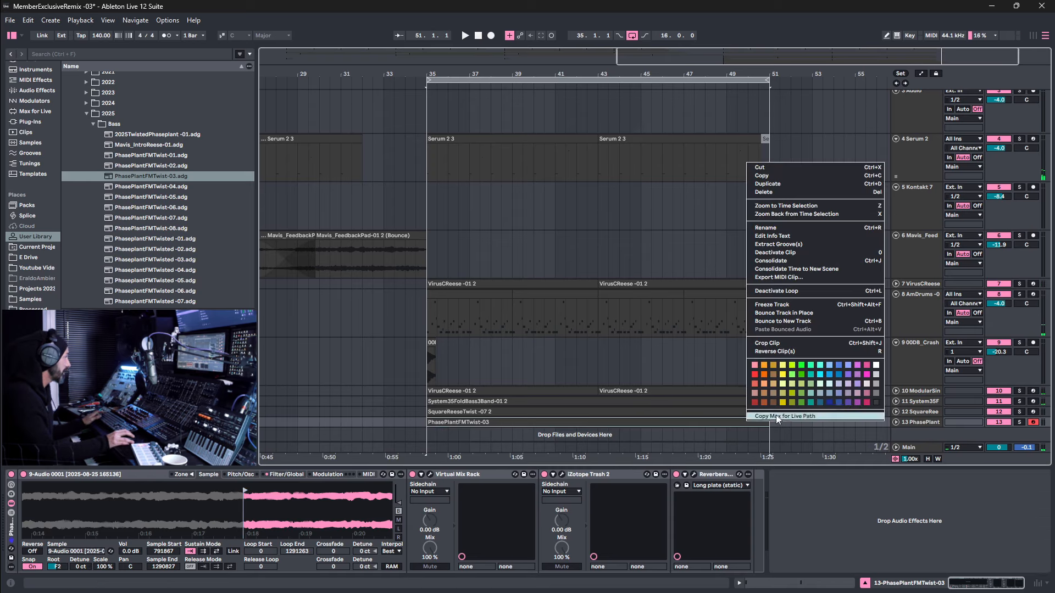
{"action": "left_click", "coordinate": [768, 352]}
{"action": "right_click", "coordinate": [703, 424]}
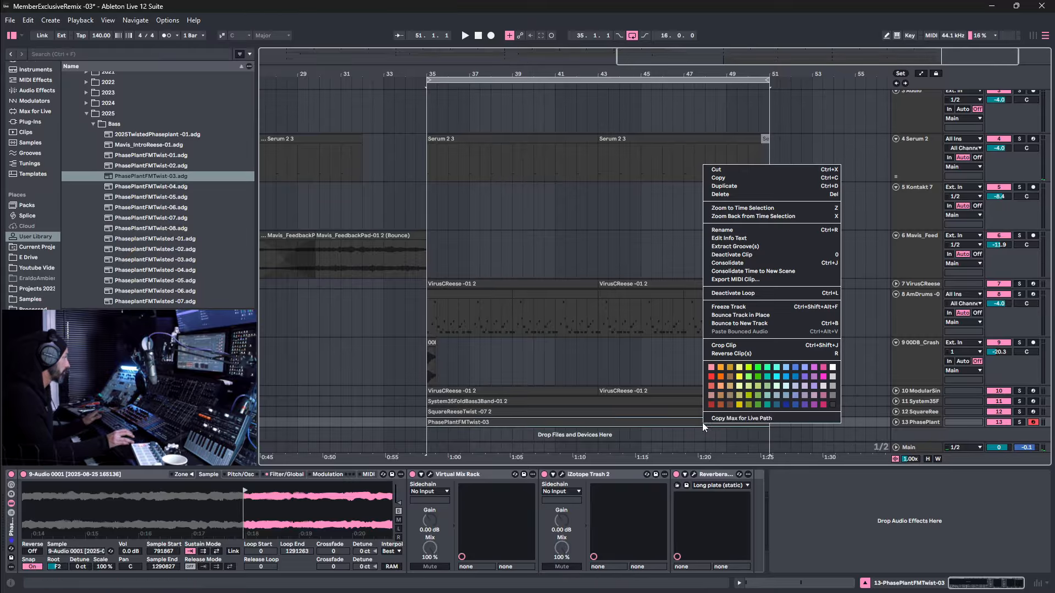
{"action": "left_click", "coordinate": [745, 265]}
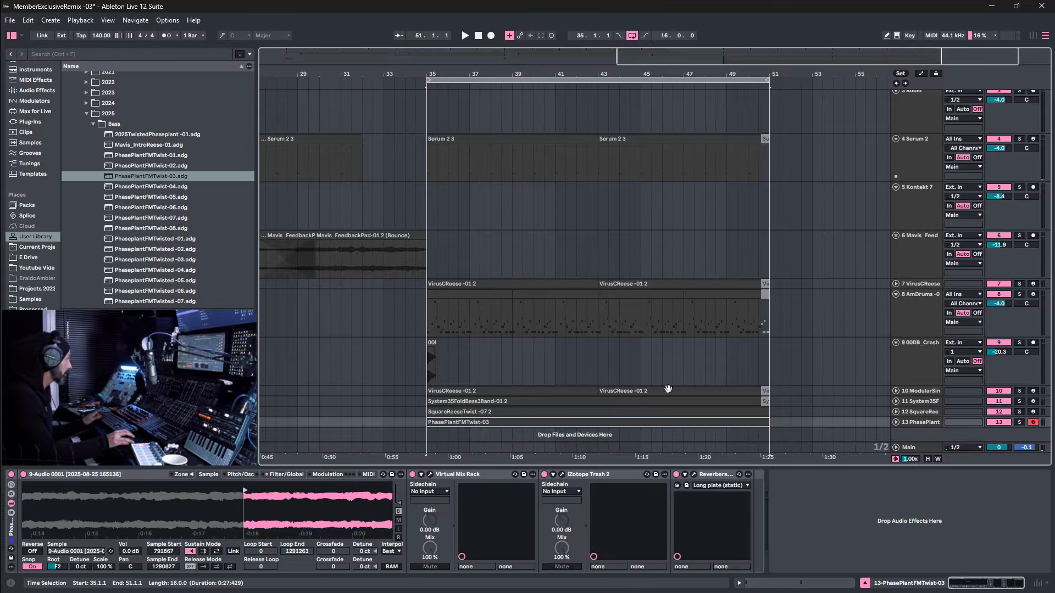
Open the recorded PhasePlantFMTwist-03 clip in the note editor and bring up its editing and grid options.
{"action": "double_click", "coordinate": [652, 423]}
{"action": "right_click", "coordinate": [528, 508]}
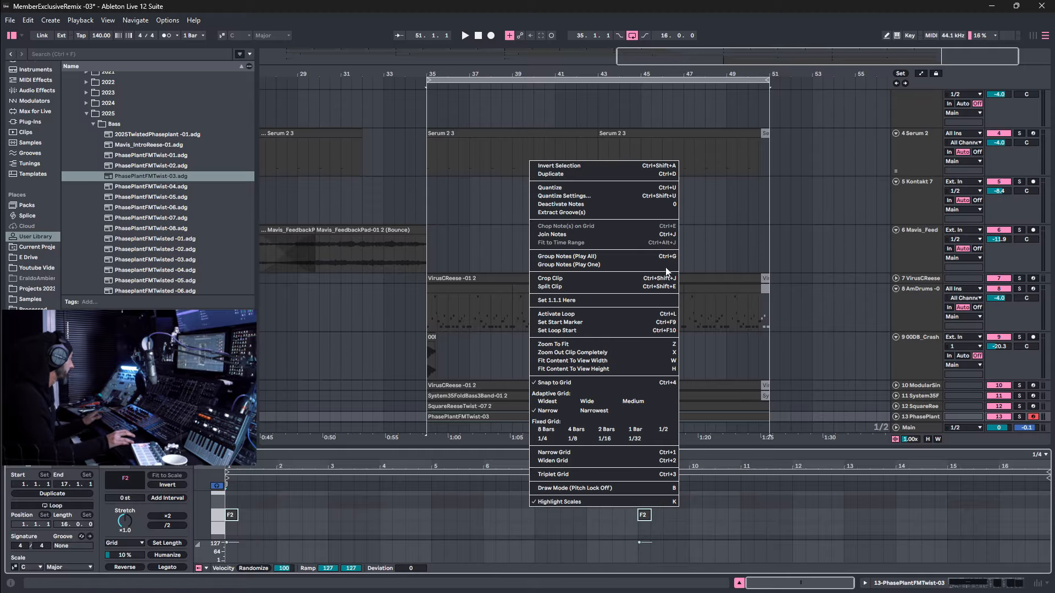
Quantize the notes in the PhasePlantFMTwist-03 clip, start playback, and lower that track's volume to -3.2 dB in the mixer.
{"action": "left_click", "coordinate": [636, 188]}
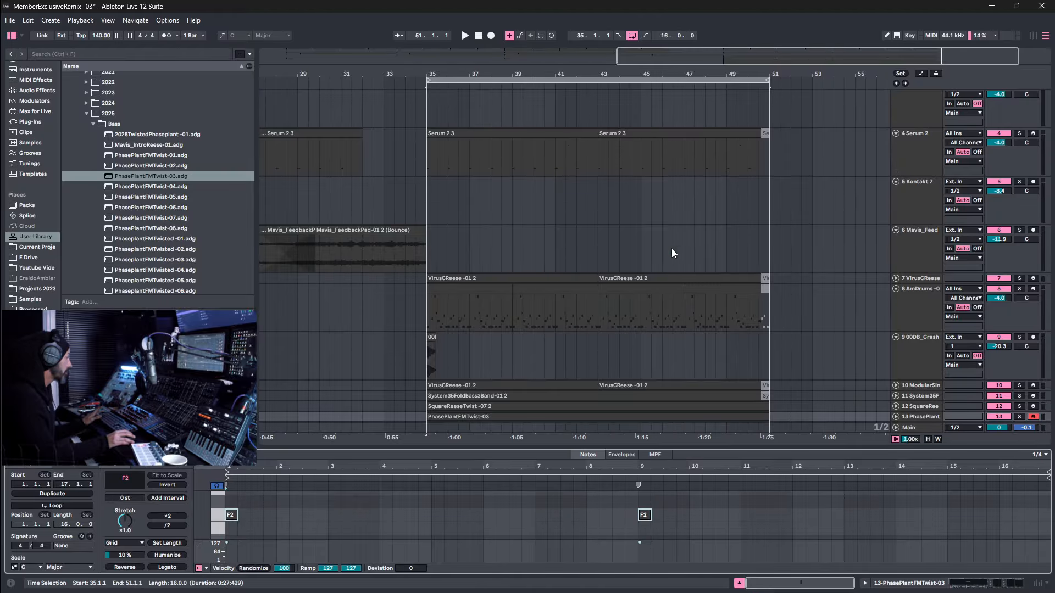
{"action": "key", "text": "space"}
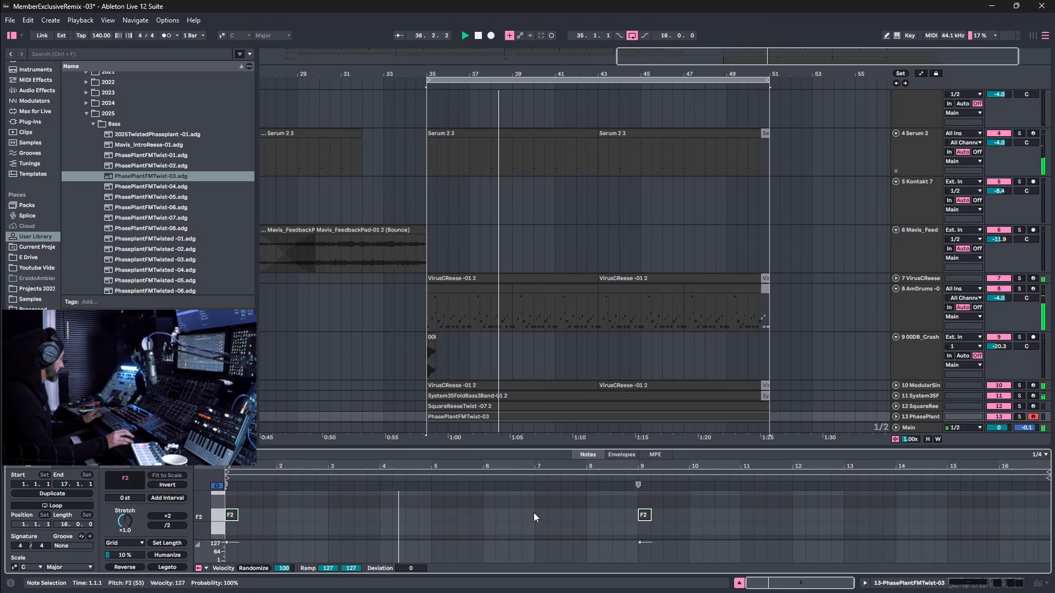
{"action": "key", "text": "Tab"}
{"action": "left_click_drag", "start_coordinate": [919, 168], "coordinate": [919, 184]}
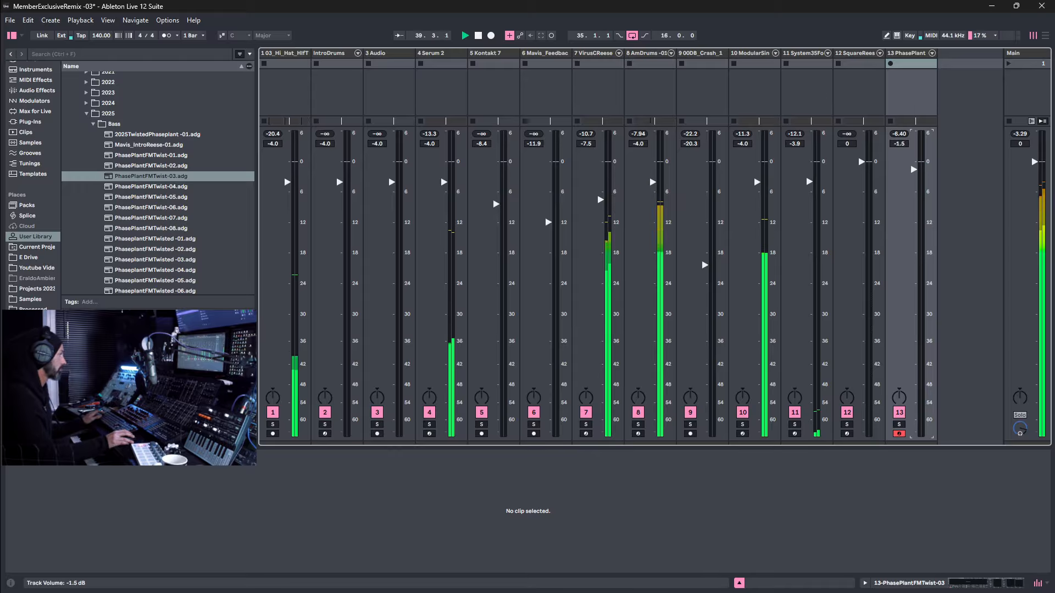
Set the Final Mix Dry/Wet of the Reverberate plug-in on track 13 to -12 dB, ending in the arrangement.
{"action": "double_click", "coordinate": [912, 54]}
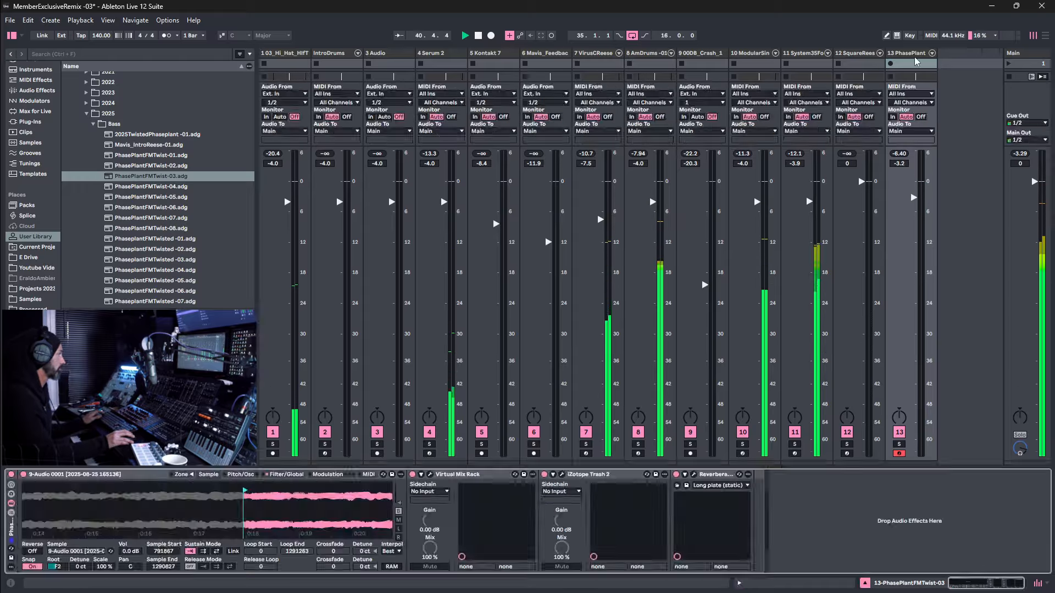
{"action": "left_click", "coordinate": [693, 475]}
{"action": "left_click", "coordinate": [560, 81]}
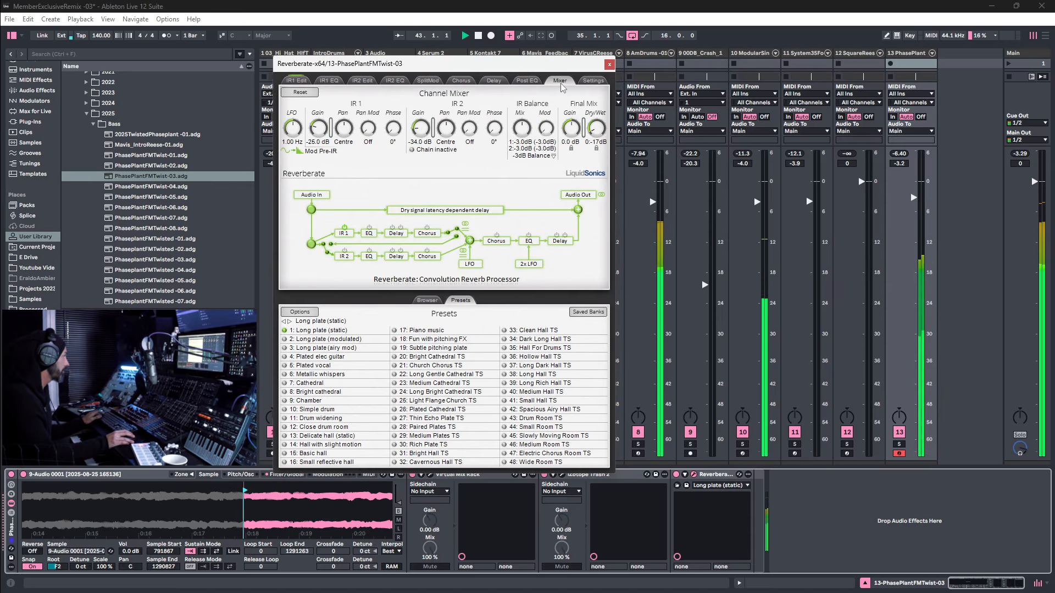
{"action": "left_click_drag", "start_coordinate": [603, 122], "coordinate": [602, 117]}
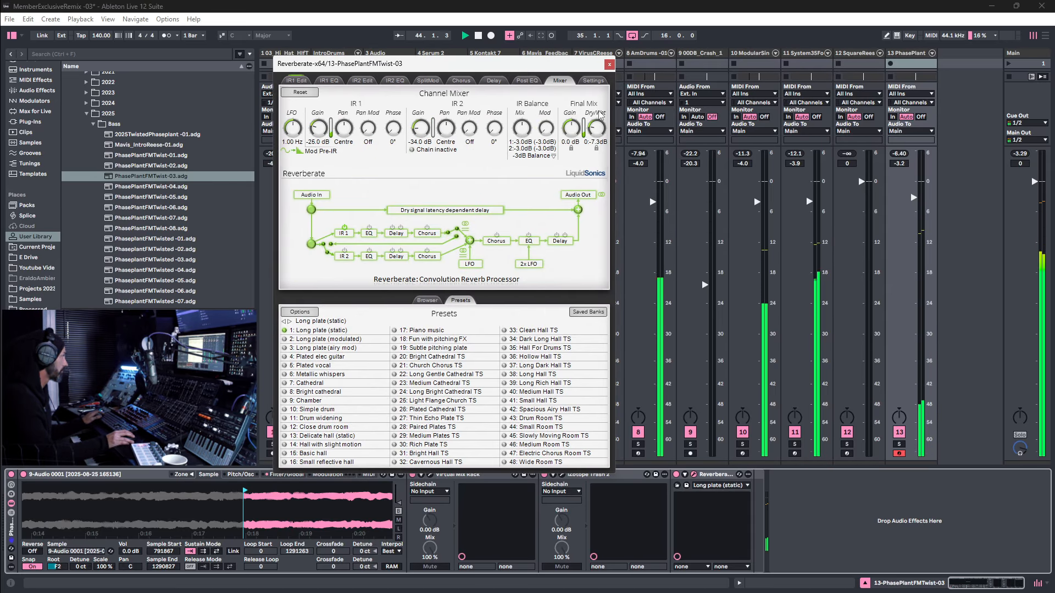
{"action": "left_click", "coordinate": [609, 65]}
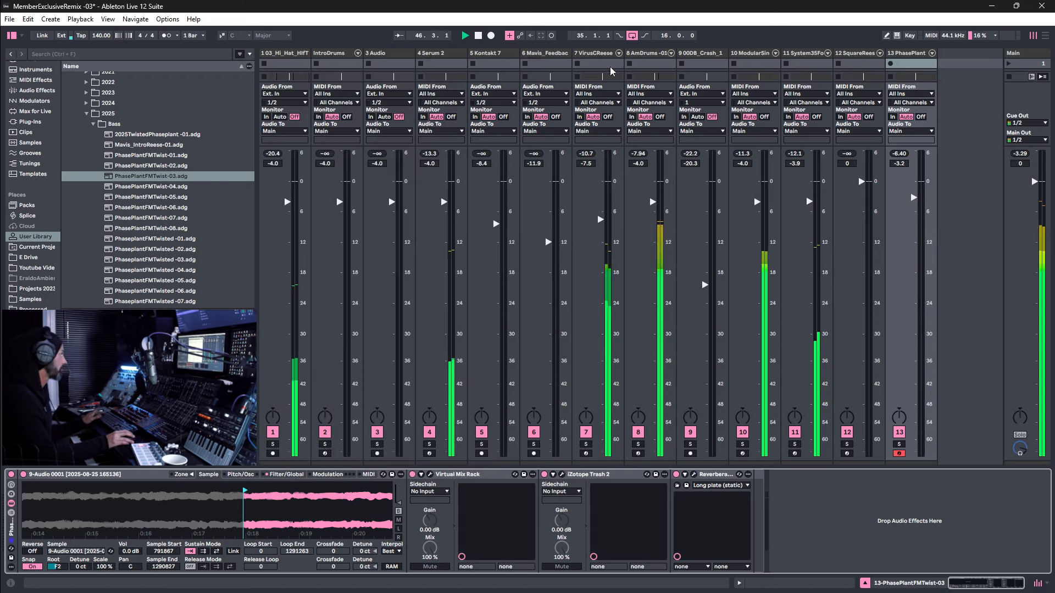
{"action": "key", "text": "Tab"}
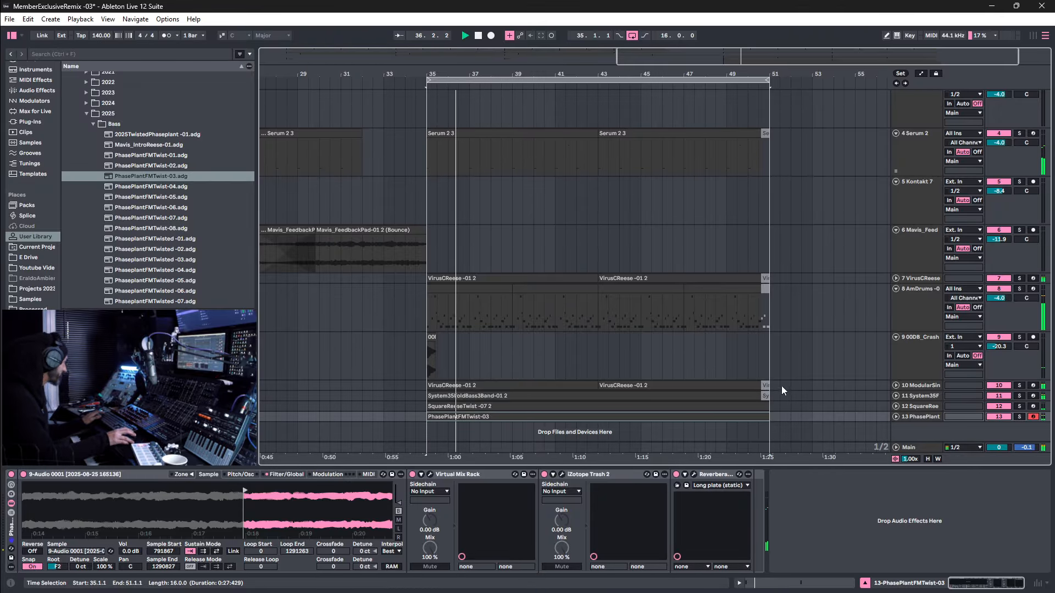
{"action": "left_click", "coordinate": [694, 475]}
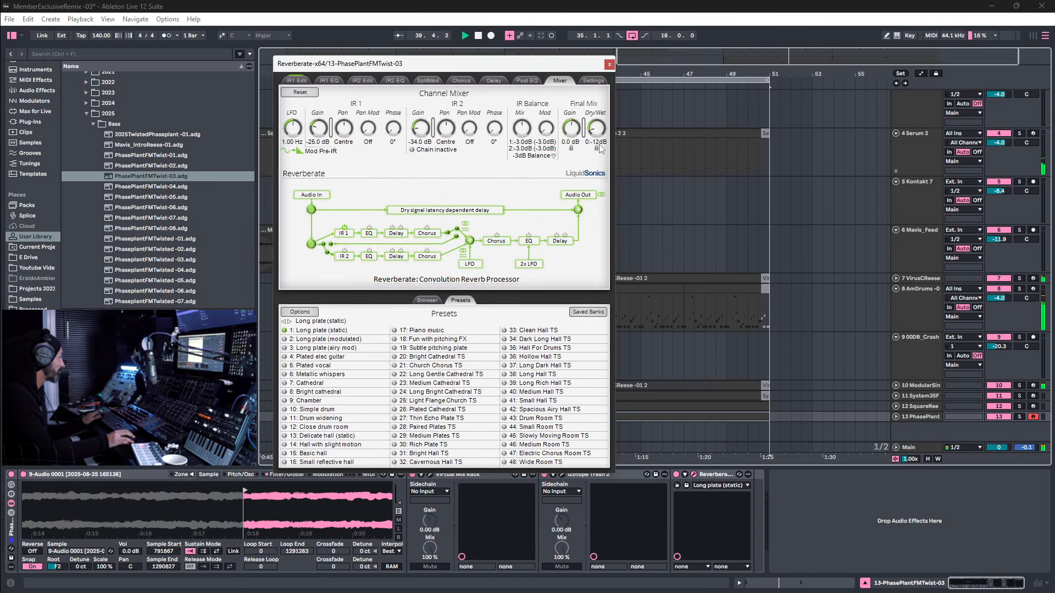
{"action": "left_click", "coordinate": [609, 64]}
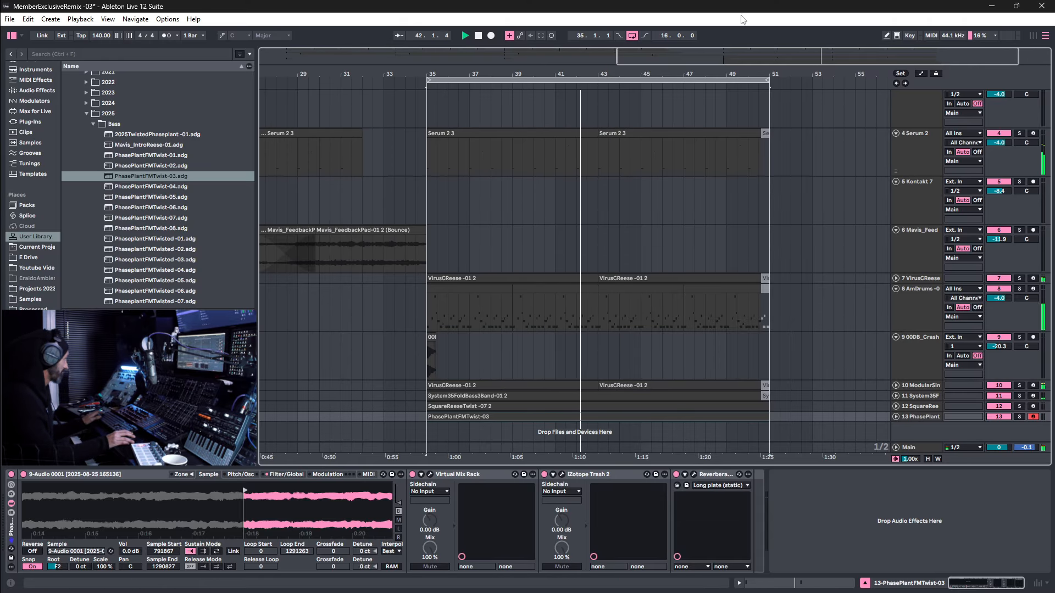
Duplicate the looped section from bar 35 to 51 across all tracks and move the loop onto the copy at bars 51 to 67.
{"action": "left_click", "coordinate": [625, 78]}
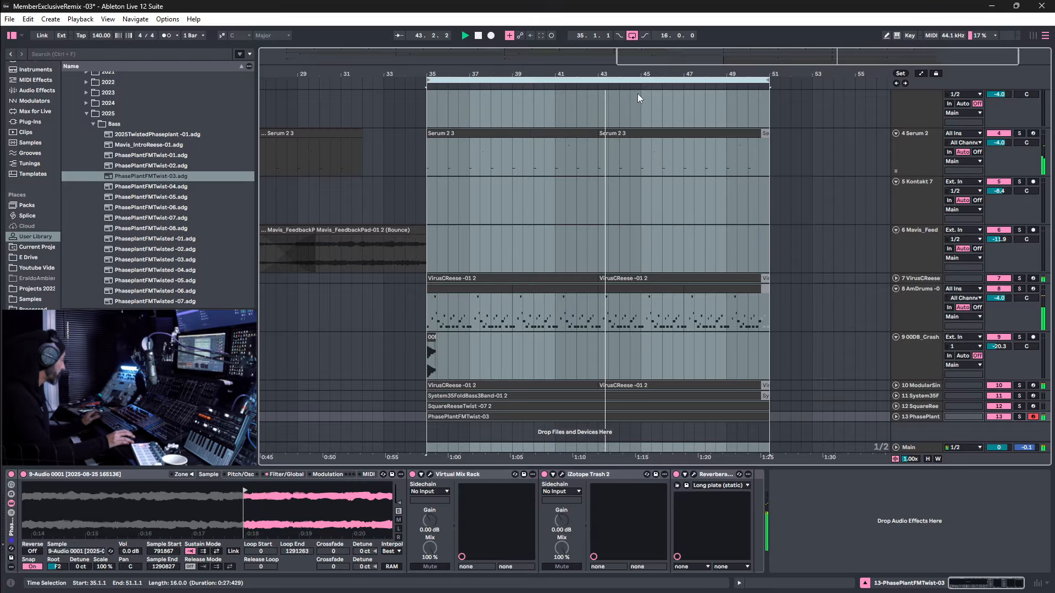
{"action": "key", "text": "ctrl+d"}
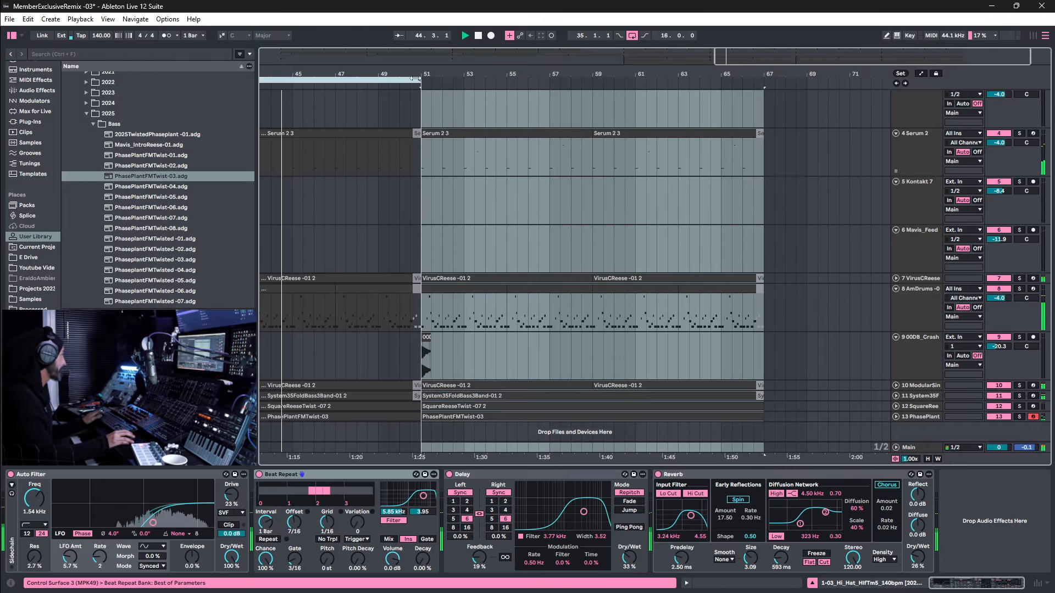
{"action": "left_click_drag", "start_coordinate": [417, 81], "coordinate": [764, 81]}
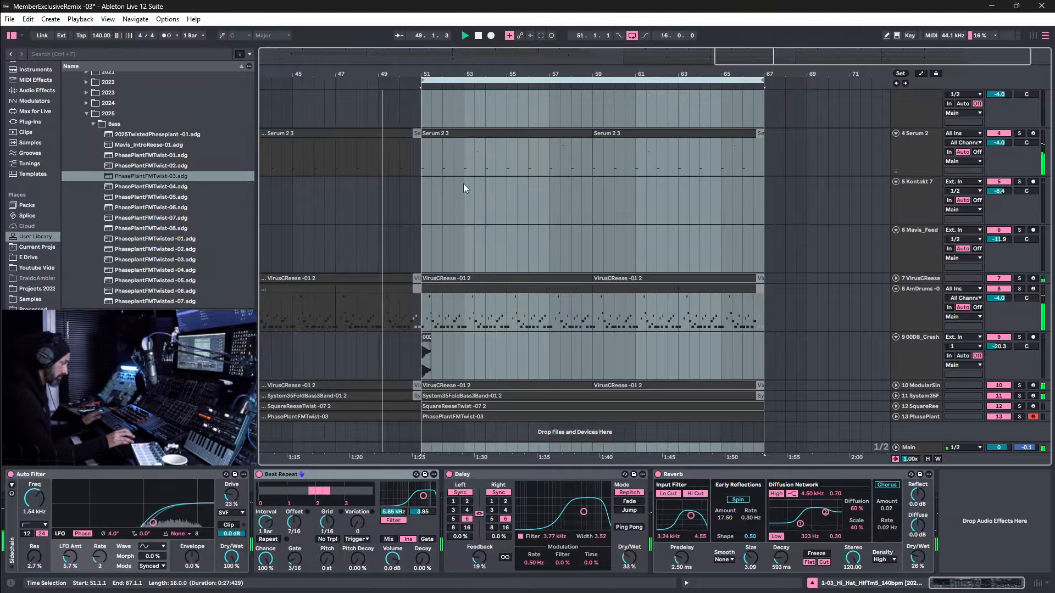
Insert a new MIDI track directly below the AmDrums track.
{"action": "scroll", "coordinate": [467, 192], "scroll_direction": "up", "scroll_amount": 3}
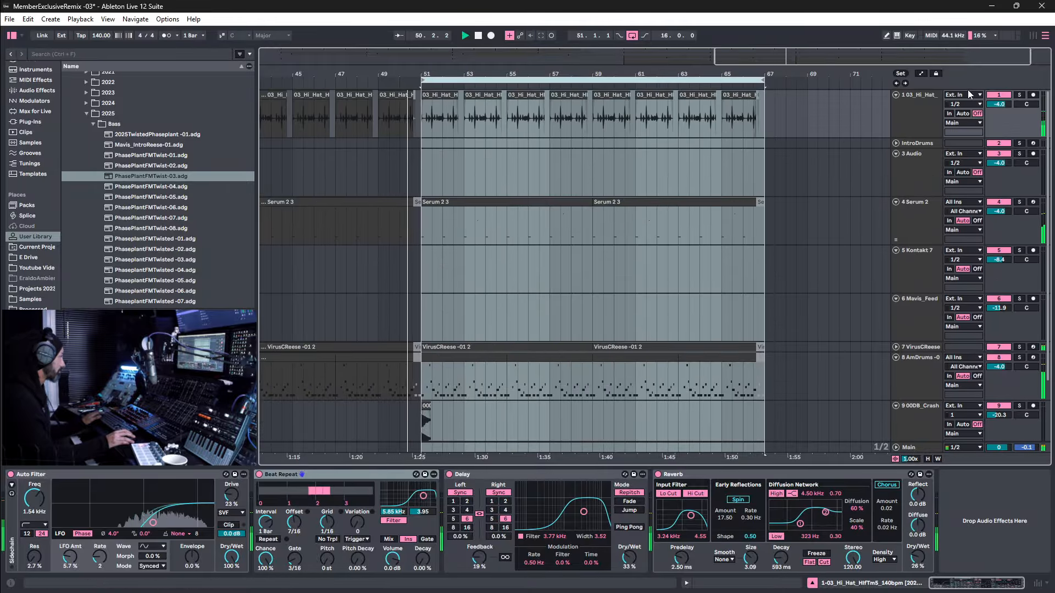
{"action": "left_click", "coordinate": [909, 103]}
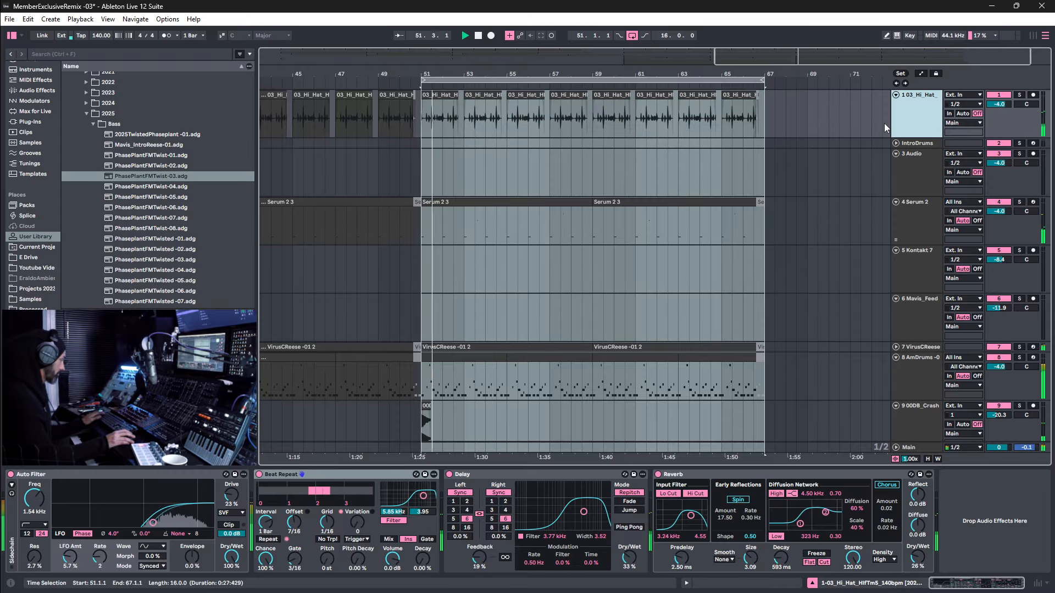
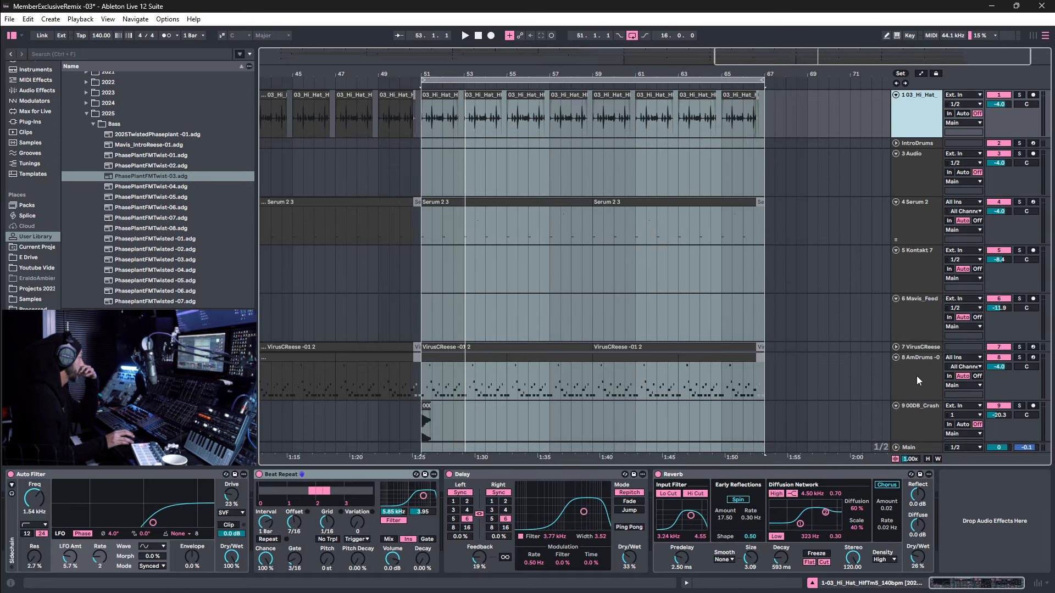
{"action": "scroll", "coordinate": [917, 375], "scroll_direction": "down", "scroll_amount": 3}
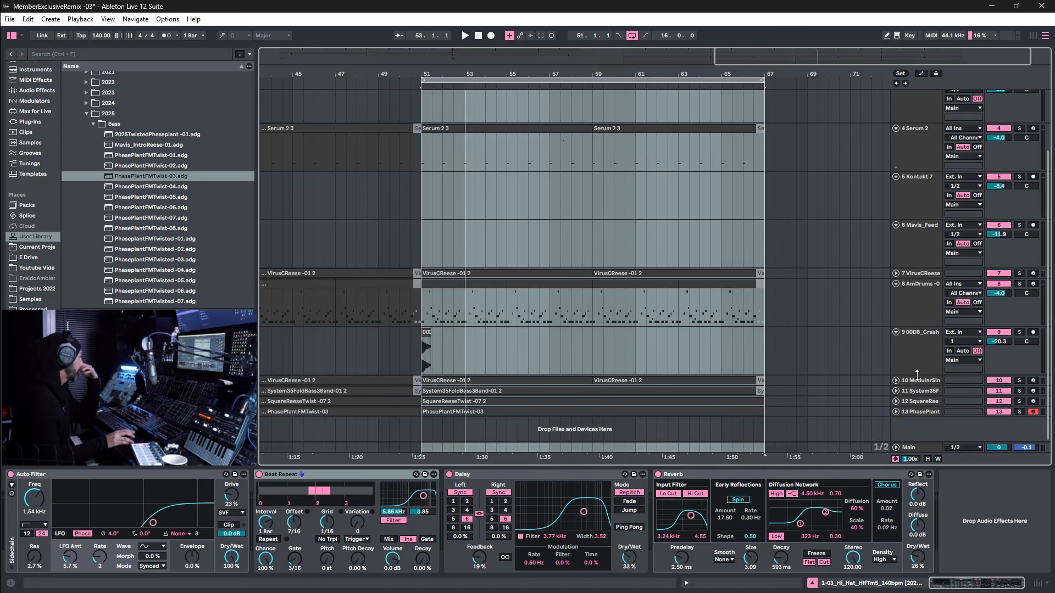
{"action": "right_click", "coordinate": [922, 286]}
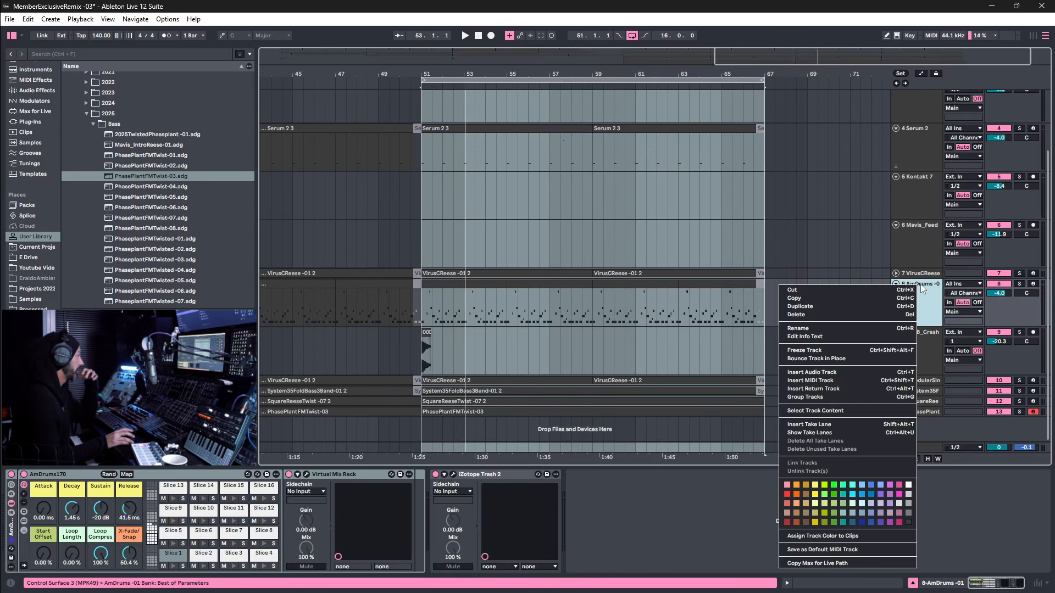
{"action": "left_click", "coordinate": [870, 381]}
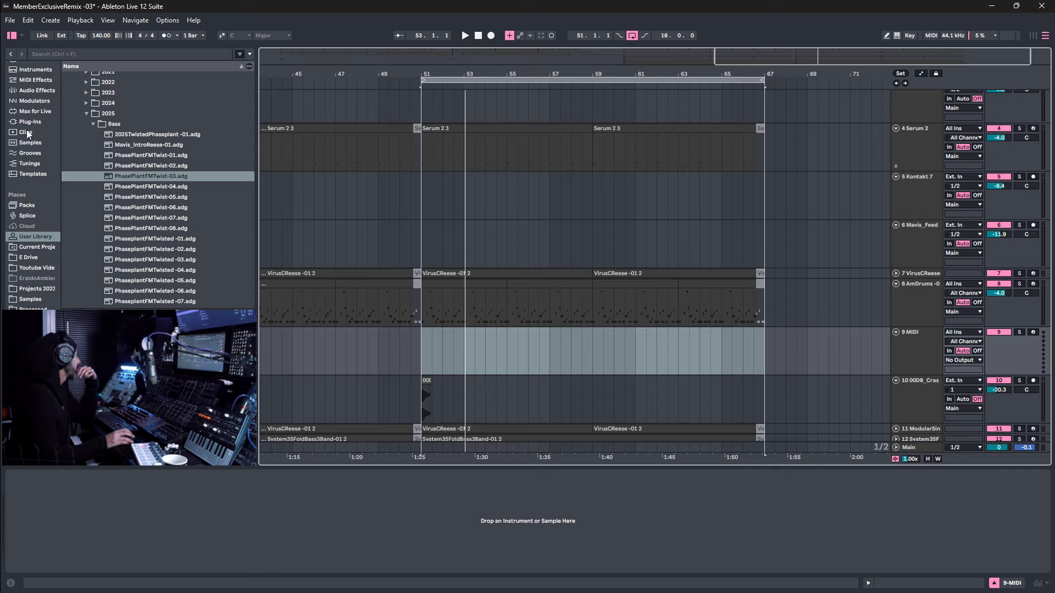
Clear the Cymbal filter in the Drums library and load an empty Drum Rack onto the new MIDI track.
{"action": "scroll", "coordinate": [25, 135], "scroll_direction": "up", "scroll_amount": 2}
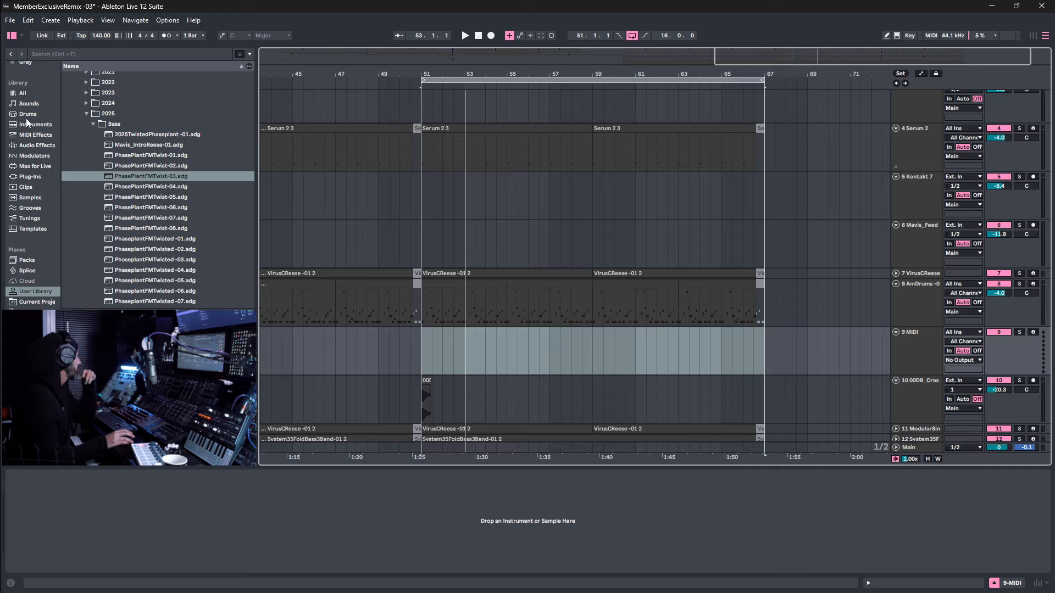
{"action": "left_click", "coordinate": [26, 114]}
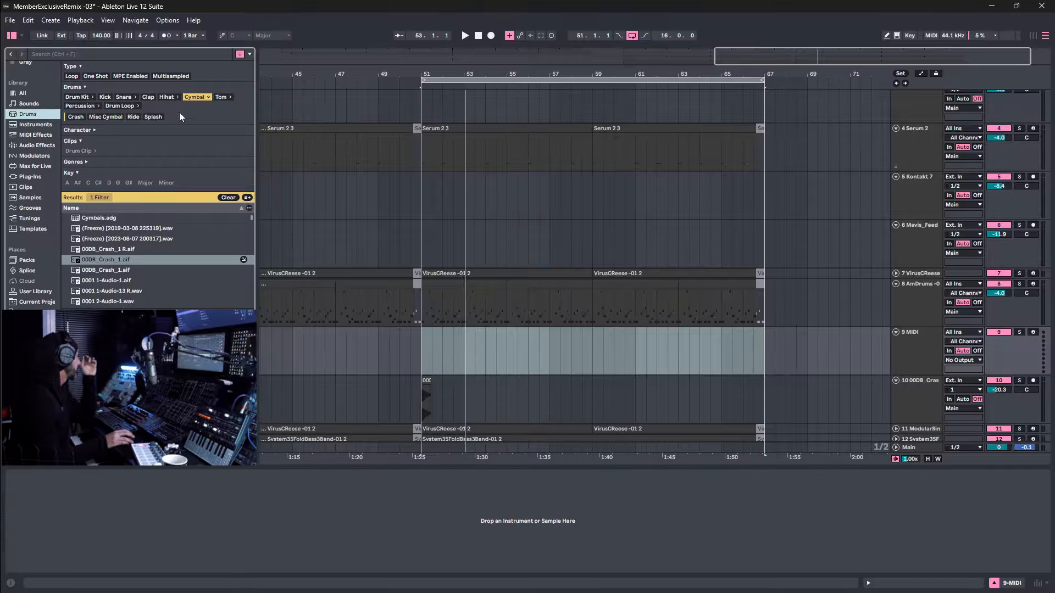
{"action": "left_click", "coordinate": [194, 96]}
{"action": "left_click_drag", "start_coordinate": [99, 207], "coordinate": [170, 501]}
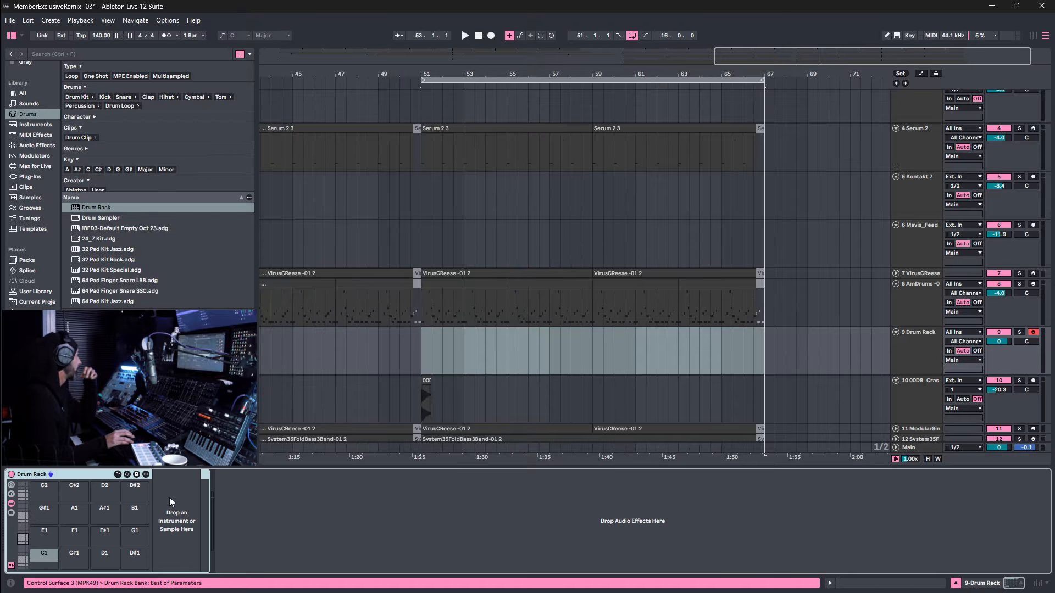
Browse the Samples place to the Rex folder inside Drums and select the hats -01.rx2 loop.
{"action": "left_click", "coordinate": [34, 292]}
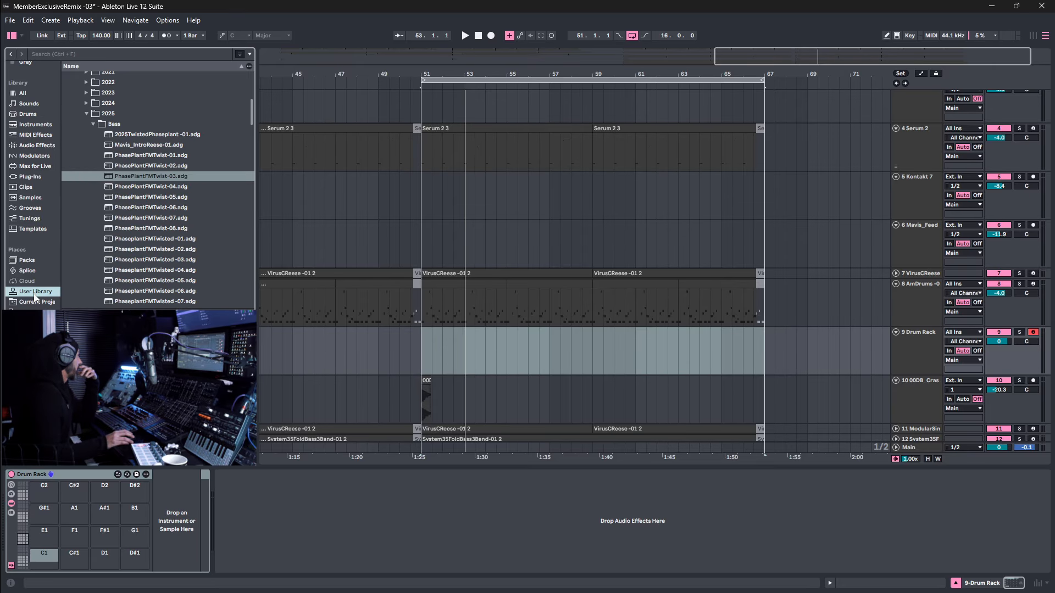
{"action": "scroll", "coordinate": [31, 289], "scroll_direction": "down", "scroll_amount": 5}
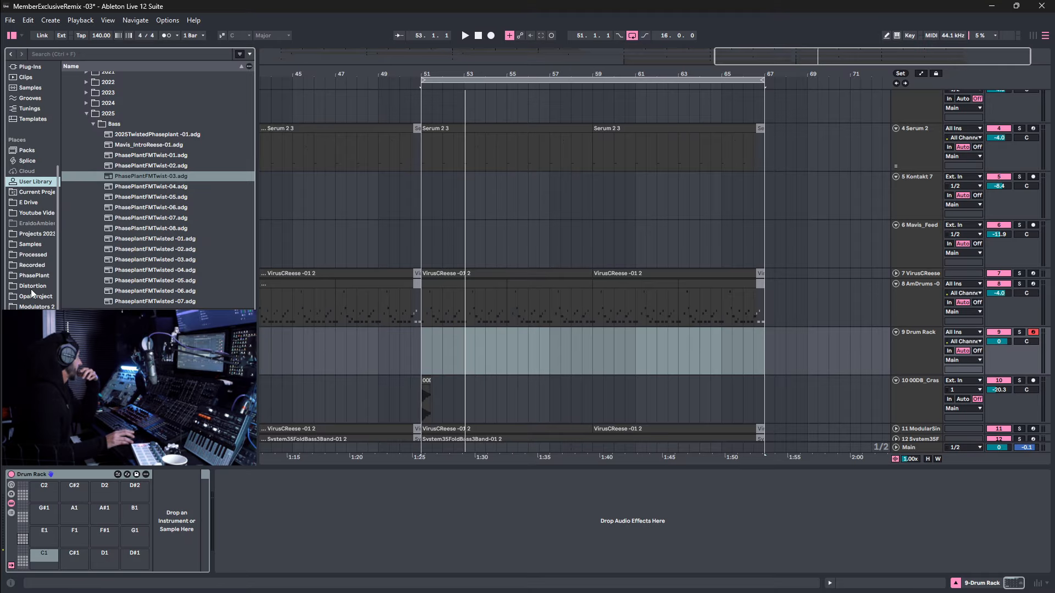
{"action": "left_click", "coordinate": [31, 245]}
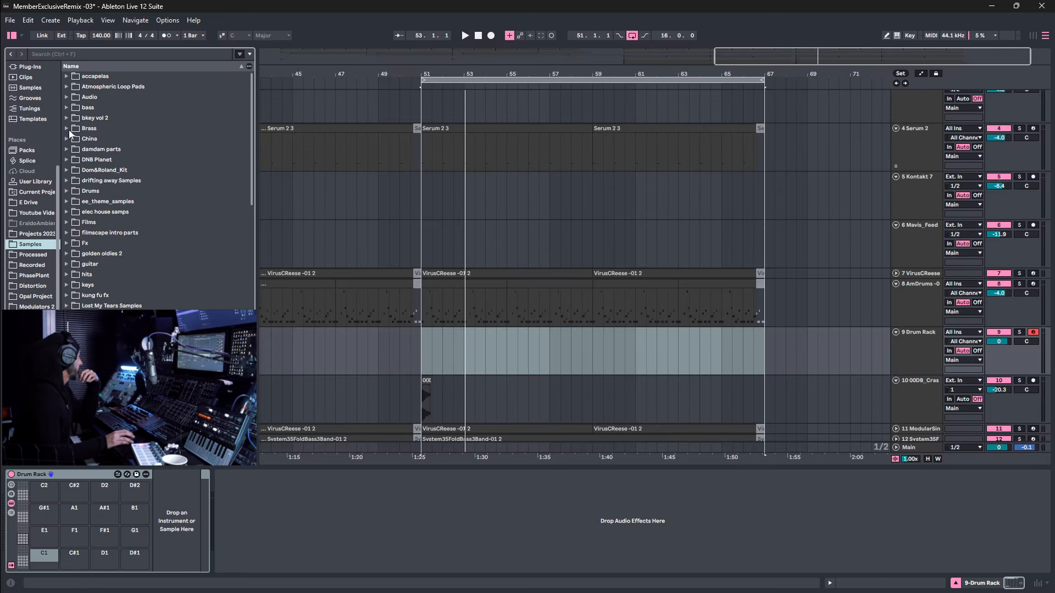
{"action": "left_click", "coordinate": [67, 191]}
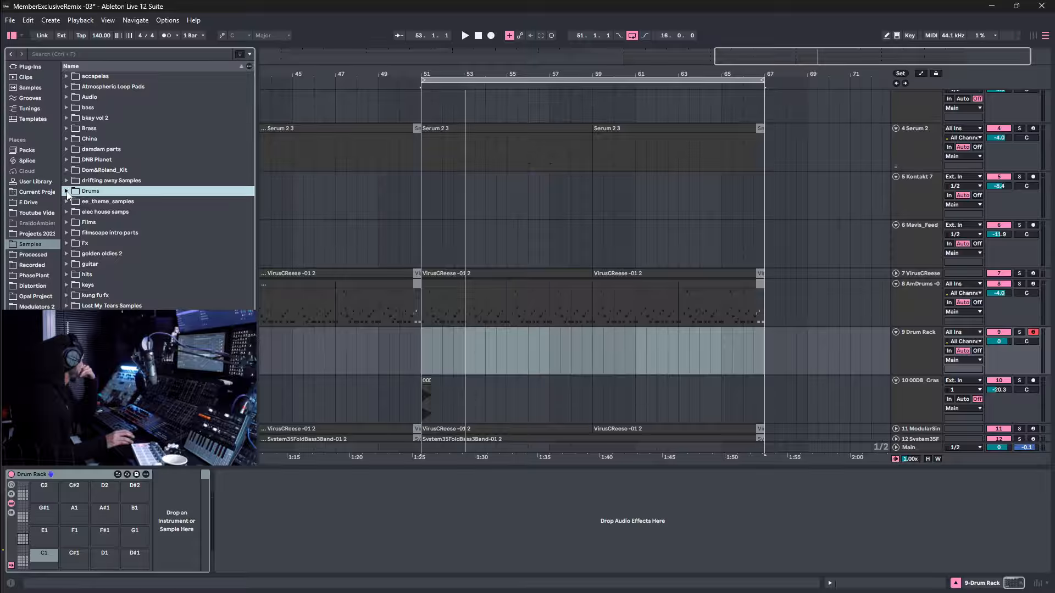
{"action": "left_click", "coordinate": [67, 191]}
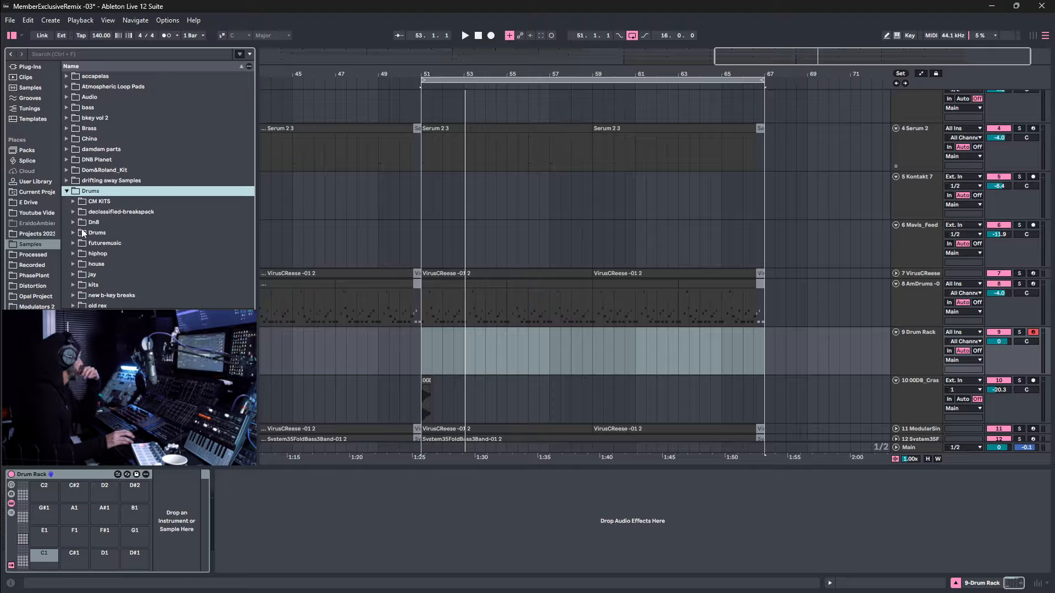
{"action": "scroll", "coordinate": [74, 226], "scroll_direction": "down", "scroll_amount": 2}
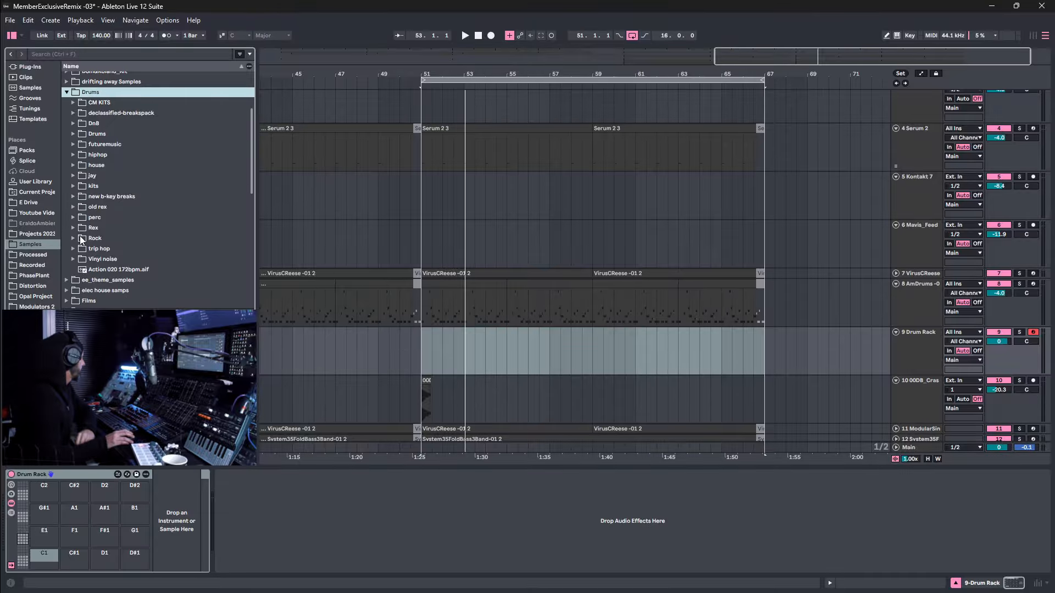
{"action": "left_click", "coordinate": [74, 229]}
{"action": "scroll", "coordinate": [105, 245], "scroll_direction": "down", "scroll_amount": 5}
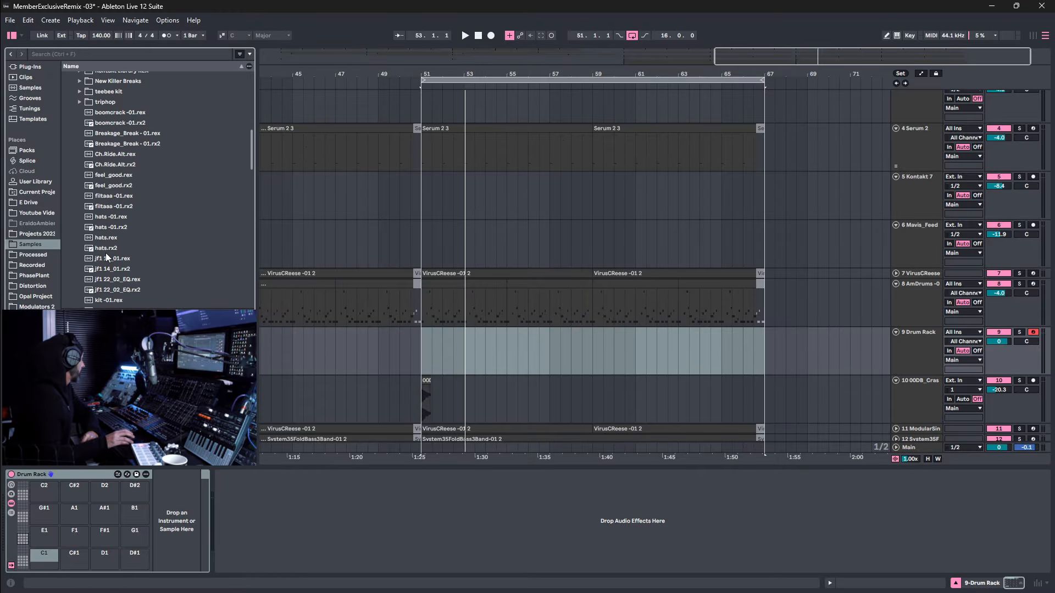
{"action": "left_click", "coordinate": [106, 228]}
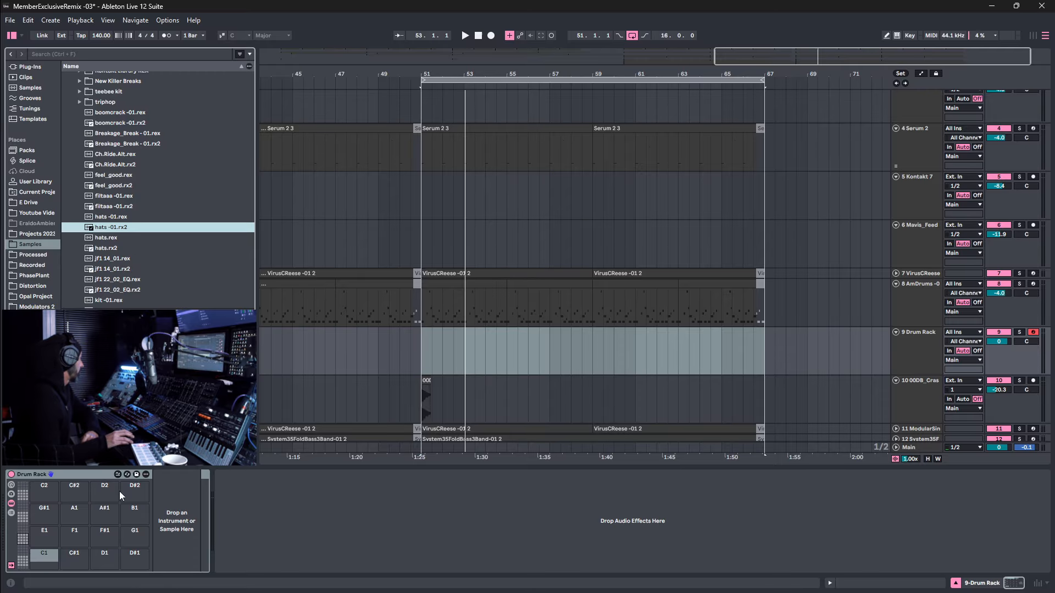
Delete the empty Drum Rack from the new MIDI track.
{"action": "left_click", "coordinate": [68, 480]}
{"action": "key", "text": "Delete"}
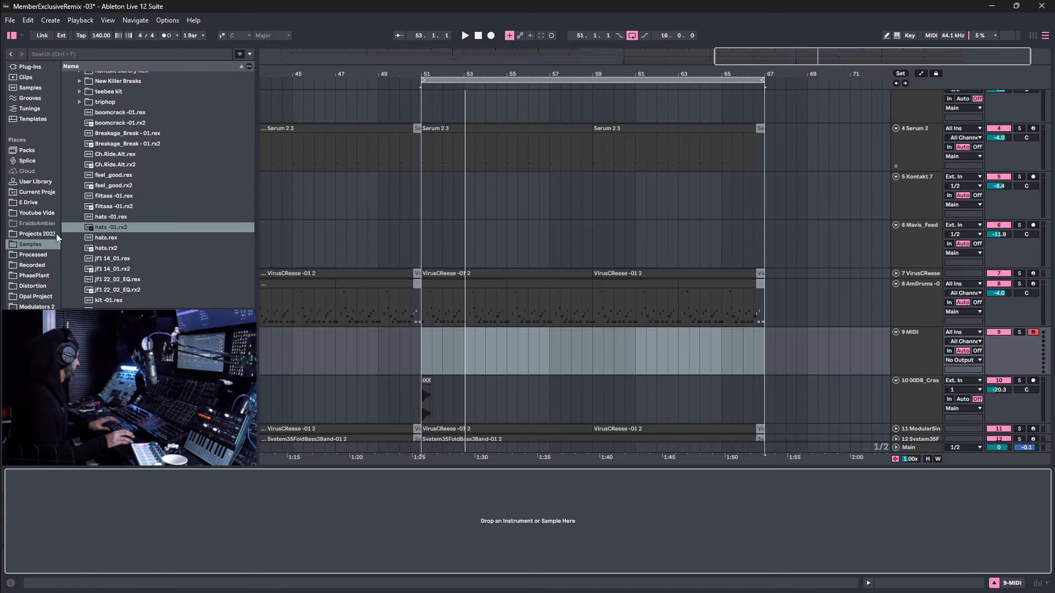
Slice hats -01.rx2 to a new MIDI track, one slice per REX slice, using the Built-in 0-Vel preset.
{"action": "right_click", "coordinate": [114, 230]}
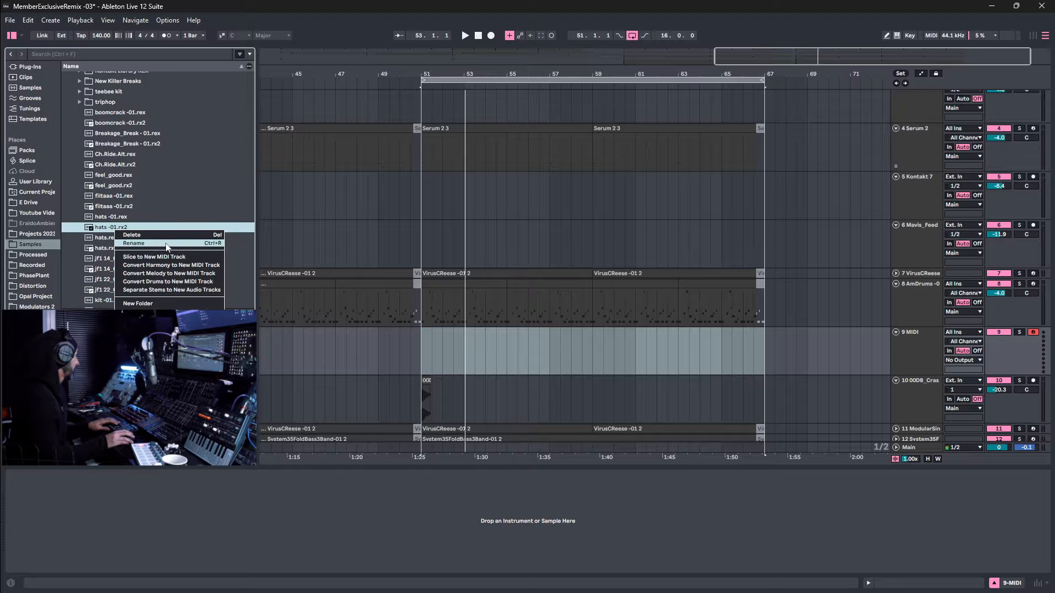
{"action": "left_click", "coordinate": [167, 256]}
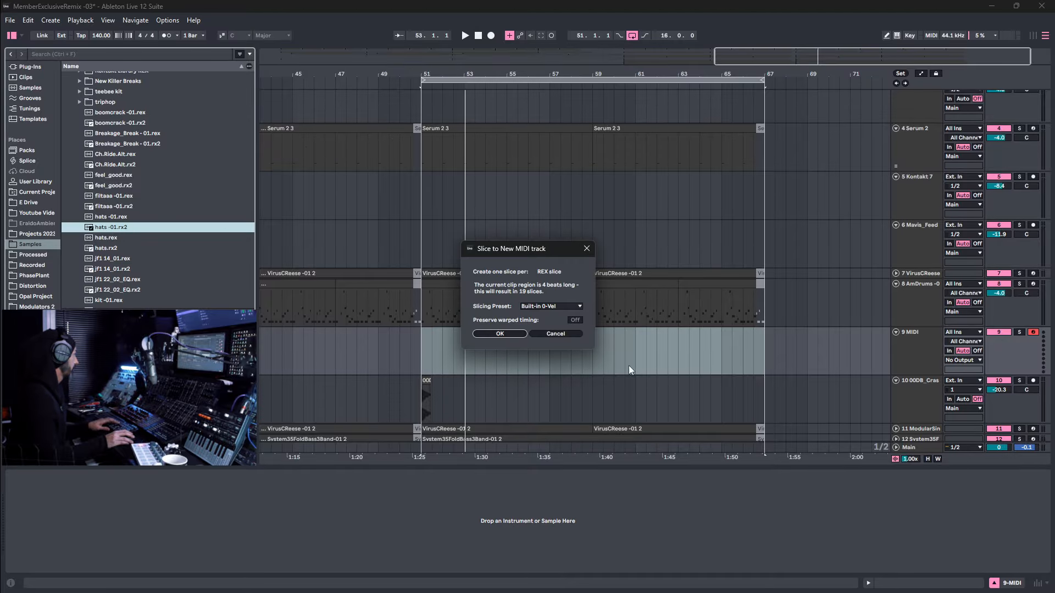
{"action": "left_click", "coordinate": [500, 333]}
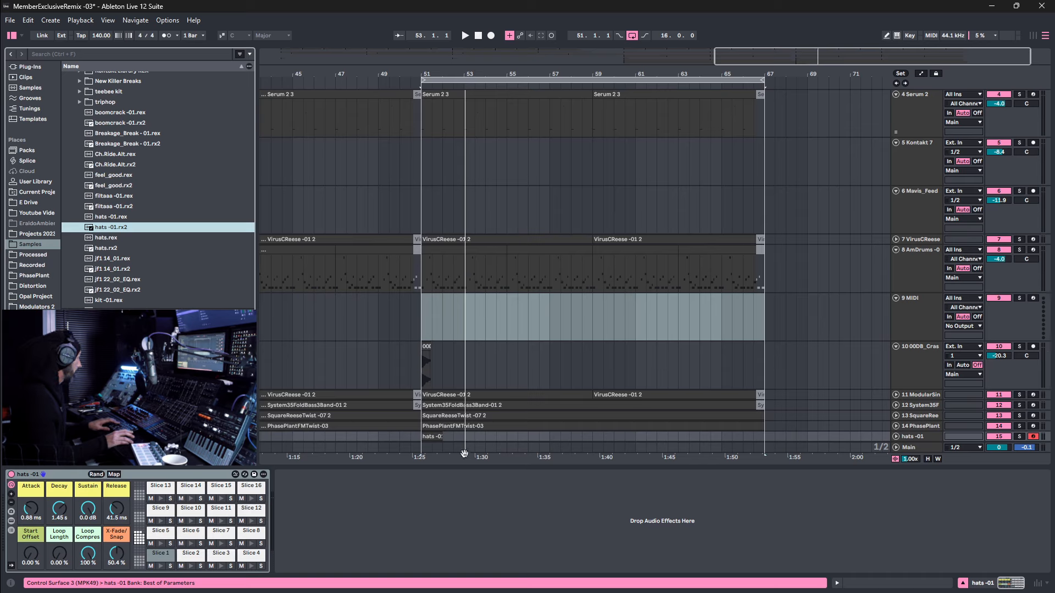
Delete the generated clip on the hats -01 track and the empty 9 MIDI track.
{"action": "left_click", "coordinate": [433, 436]}
{"action": "left_click", "coordinate": [918, 312]}
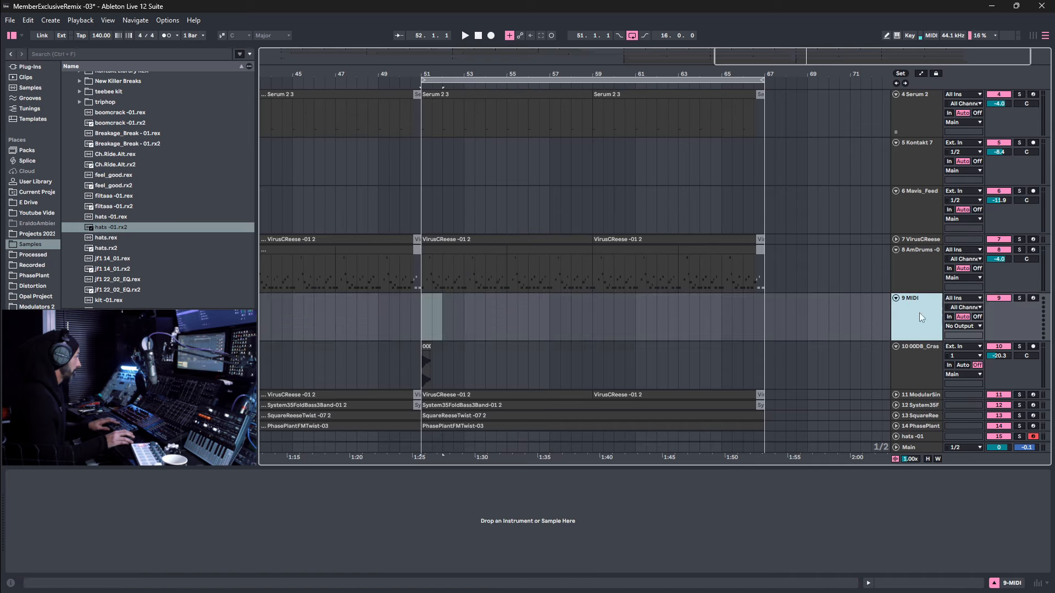
{"action": "key", "text": "Delete"}
Move the hats -01 track directly below the AmDrums track.
{"action": "left_click", "coordinate": [913, 388]}
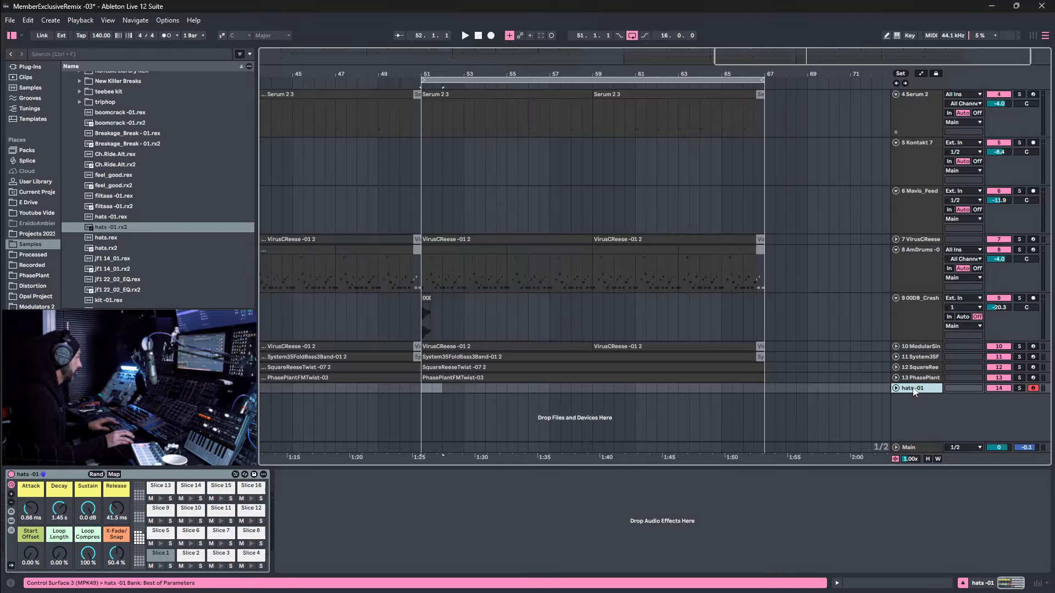
{"action": "left_click_drag", "start_coordinate": [913, 295], "coordinate": [912, 295]}
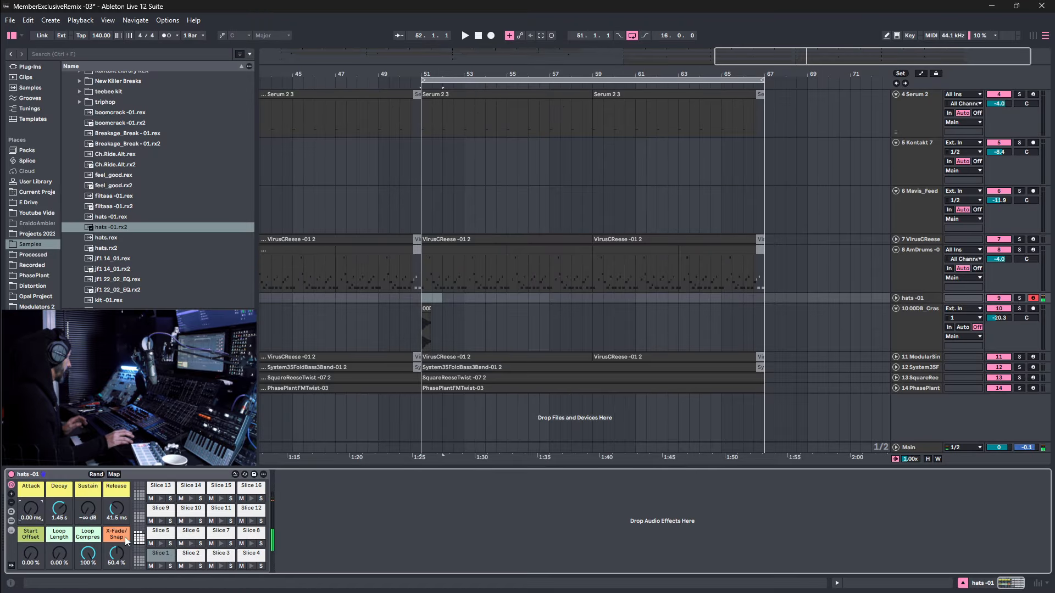
Set the Slice 1 sampler's volume to -6 dB and copy the value to its sibling slices.
{"action": "left_click", "coordinate": [161, 554]}
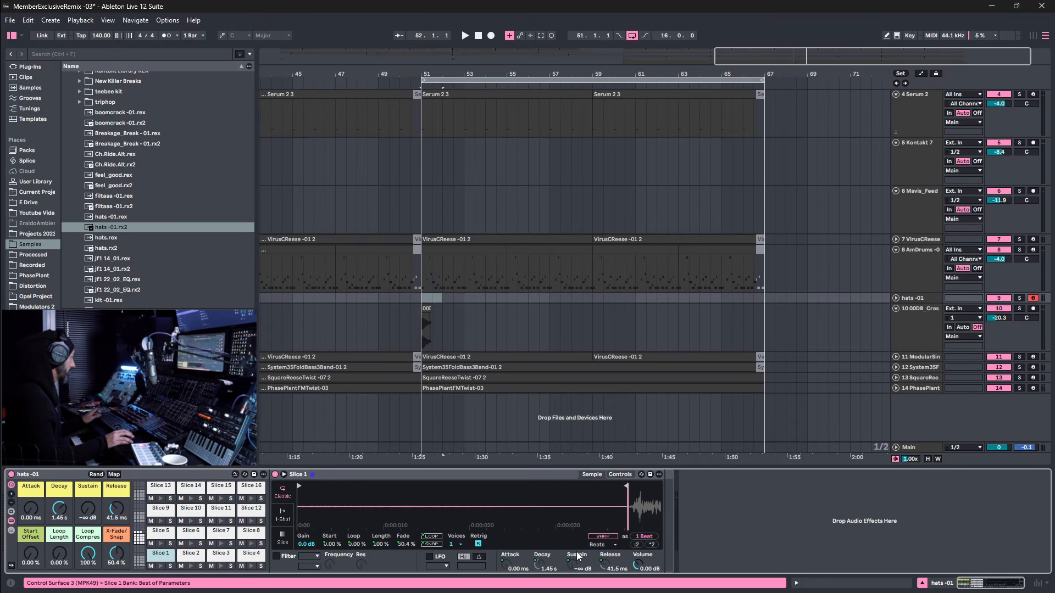
{"action": "type", "text": "-6"}
{"action": "key", "text": "Return"}
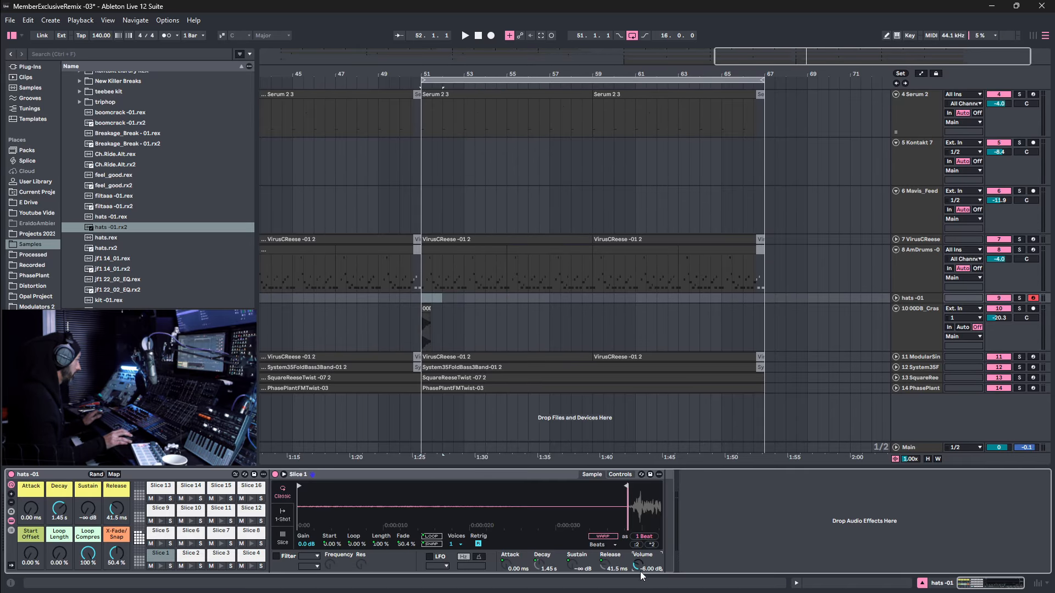
{"action": "right_click", "coordinate": [641, 575]}
{"action": "left_click", "coordinate": [682, 536]}
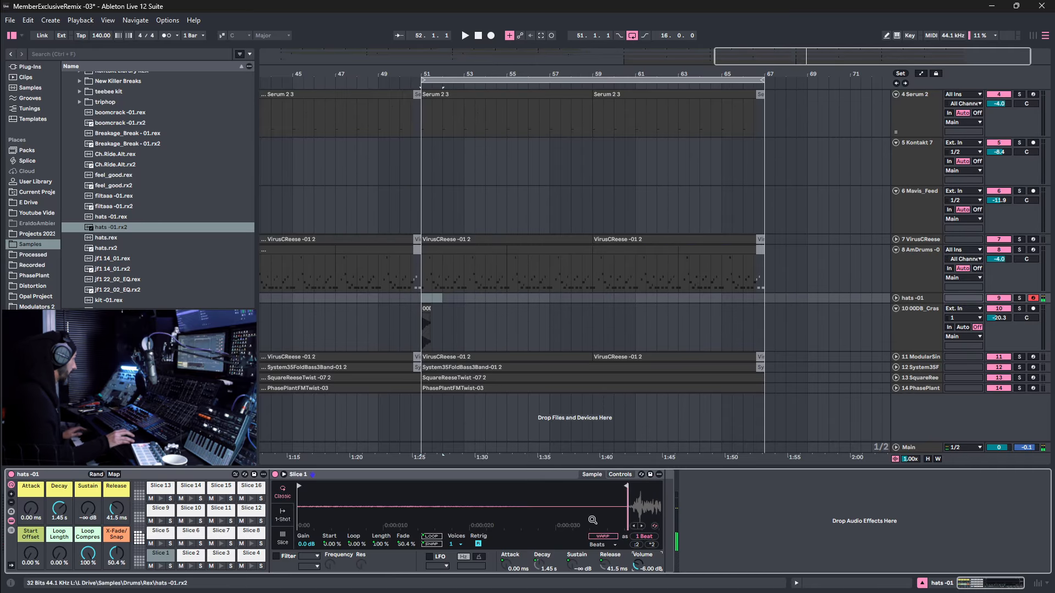
Set Slice 1's Vel>Vol amount to 50 % and copy the value to its sibling slices.
{"action": "left_click", "coordinate": [621, 475]}
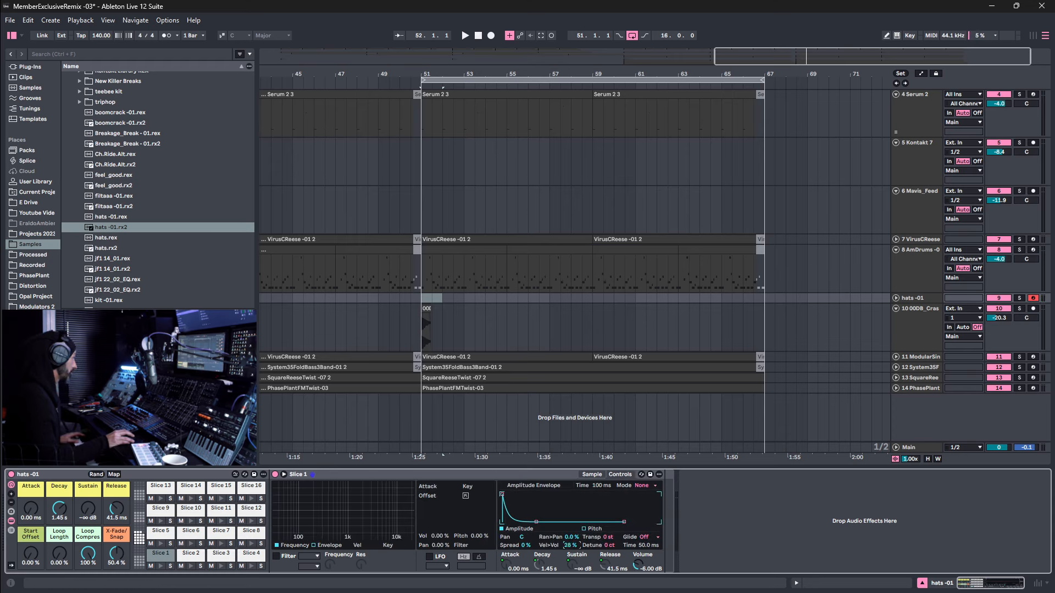
{"action": "right_click", "coordinate": [573, 548]}
{"action": "left_click", "coordinate": [635, 510]}
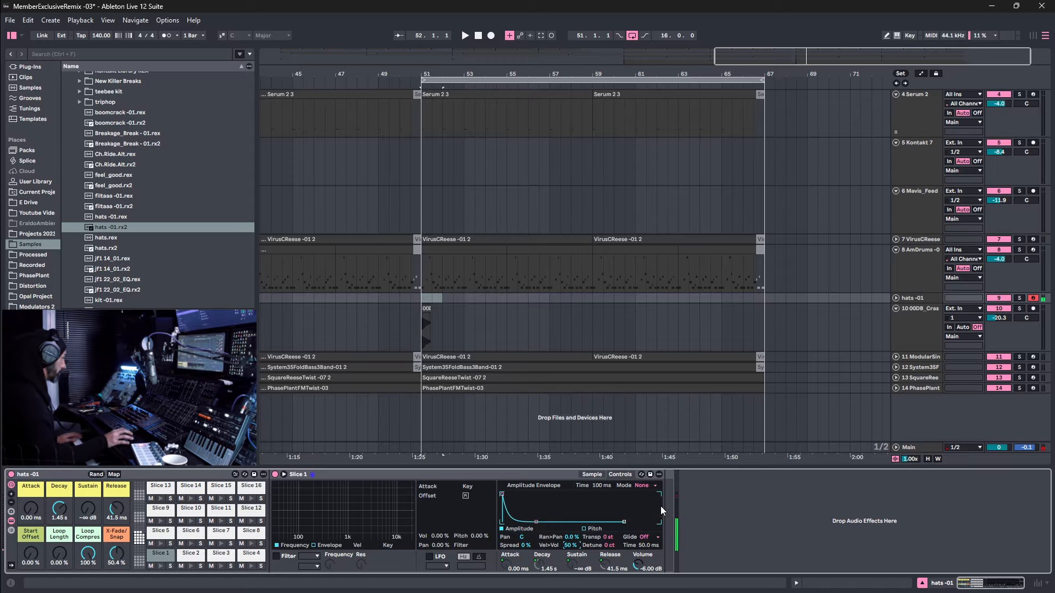
Lower Slice 1's volume to -12 dB and copy the value to its sibling slices.
{"action": "right_click", "coordinate": [636, 566]}
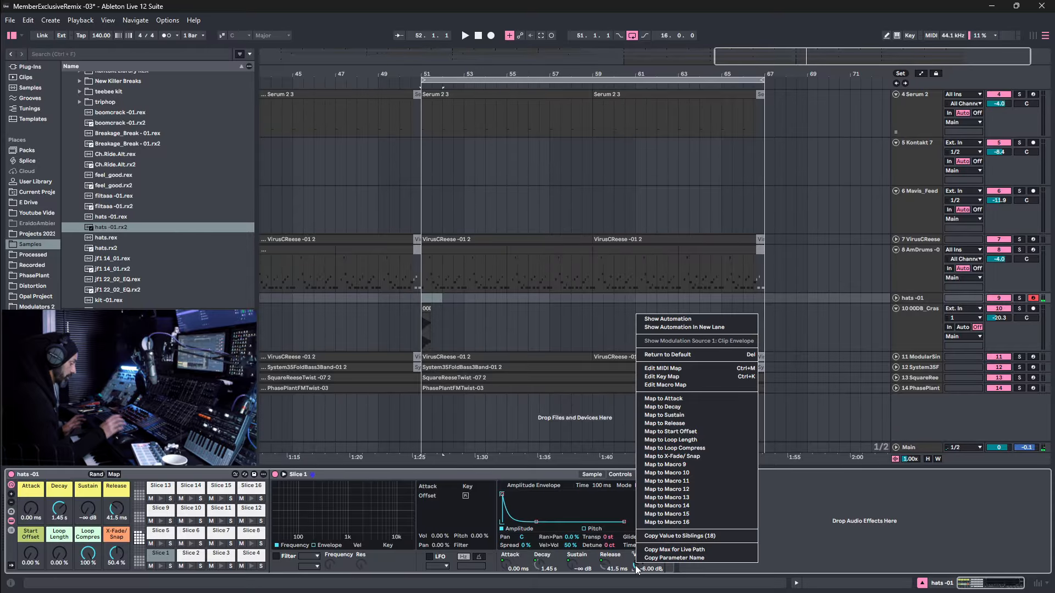
{"action": "left_click", "coordinate": [636, 569]}
{"action": "right_click", "coordinate": [640, 566]}
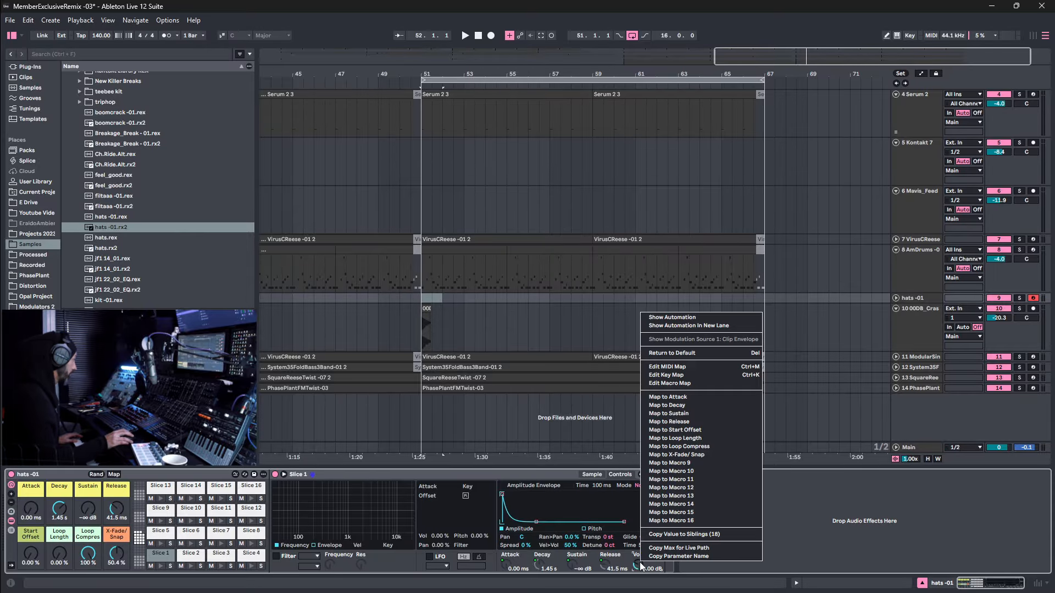
{"action": "left_click", "coordinate": [636, 567]}
{"action": "right_click", "coordinate": [640, 569]}
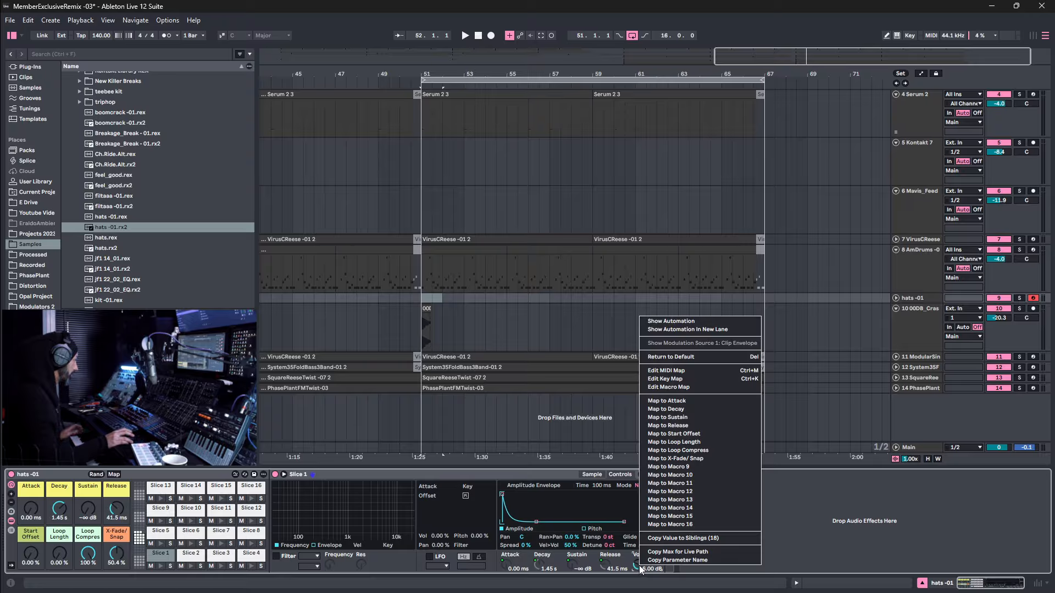
{"action": "left_click", "coordinate": [641, 569]}
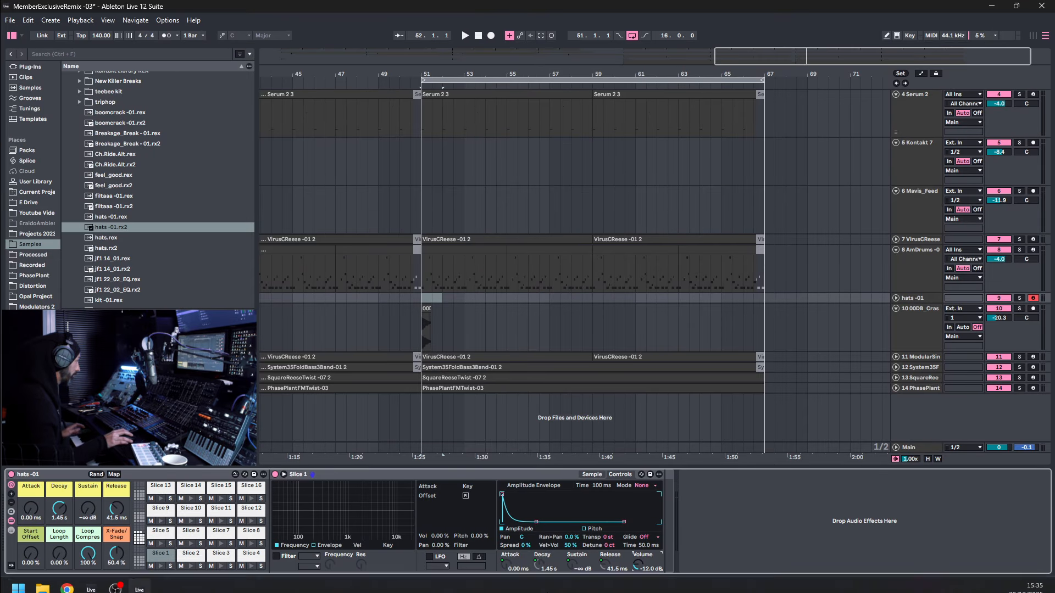
{"action": "right_click", "coordinate": [637, 569]}
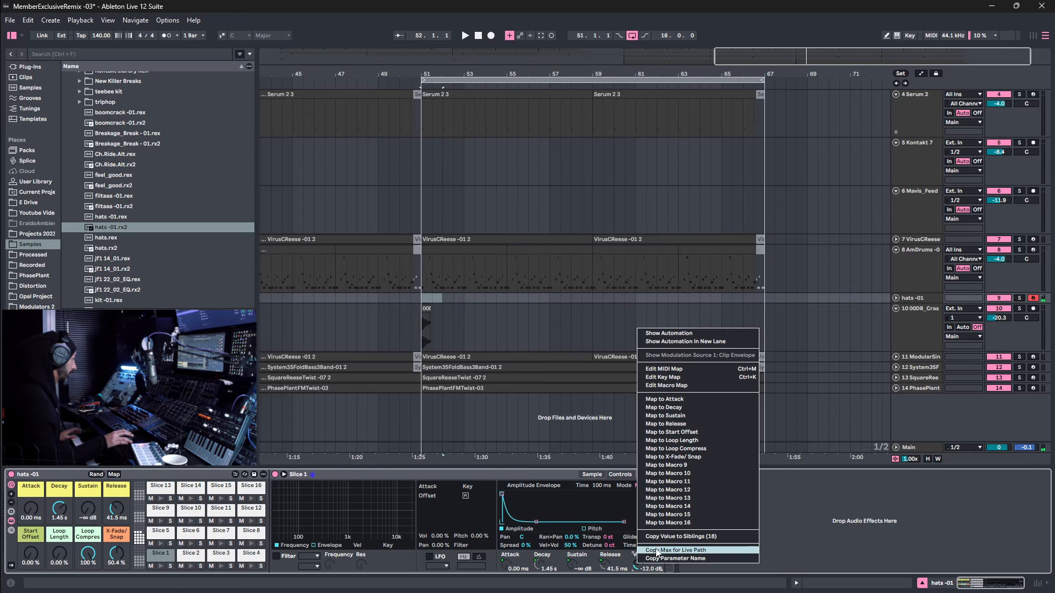
{"action": "left_click", "coordinate": [665, 536]}
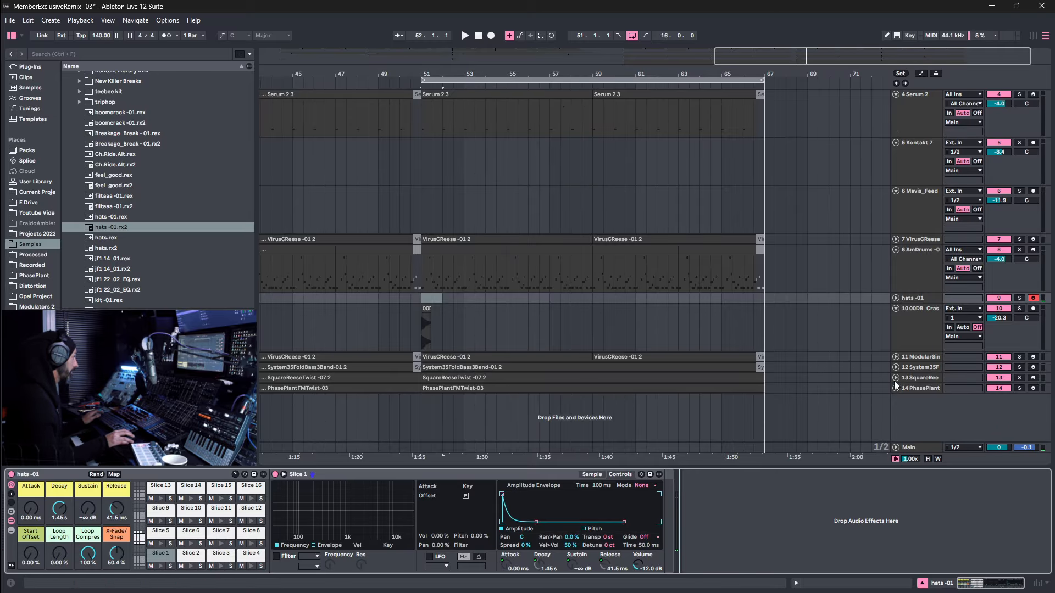
Lower the hats -01 track volume to about -4.6 dB in the mixer and return to the arrangement.
{"action": "key", "text": "Tab"}
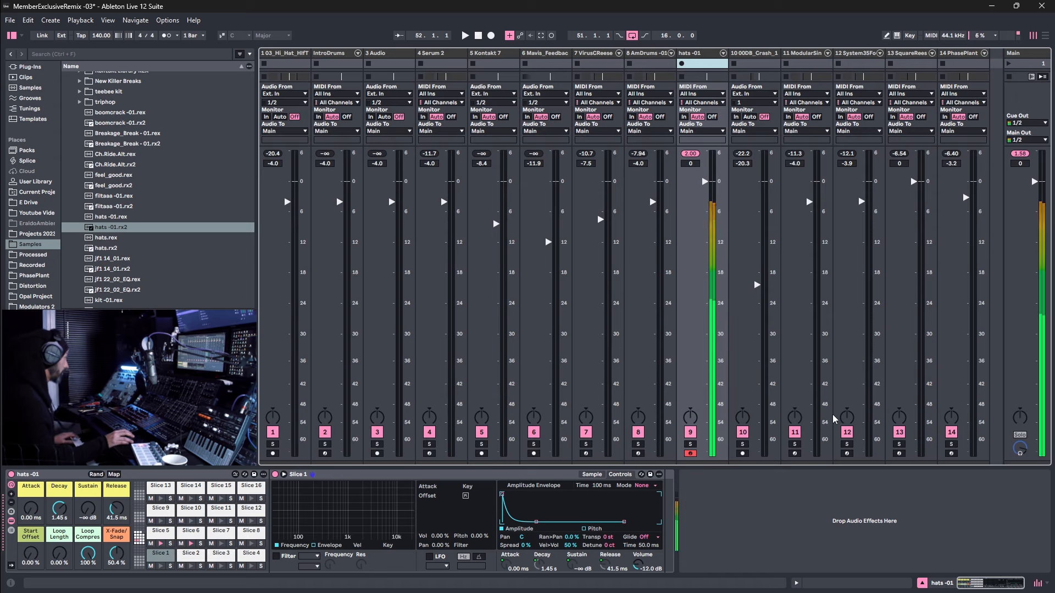
{"action": "left_click", "coordinate": [697, 156]}
{"action": "left_click_drag", "start_coordinate": [704, 182], "coordinate": [704, 204]}
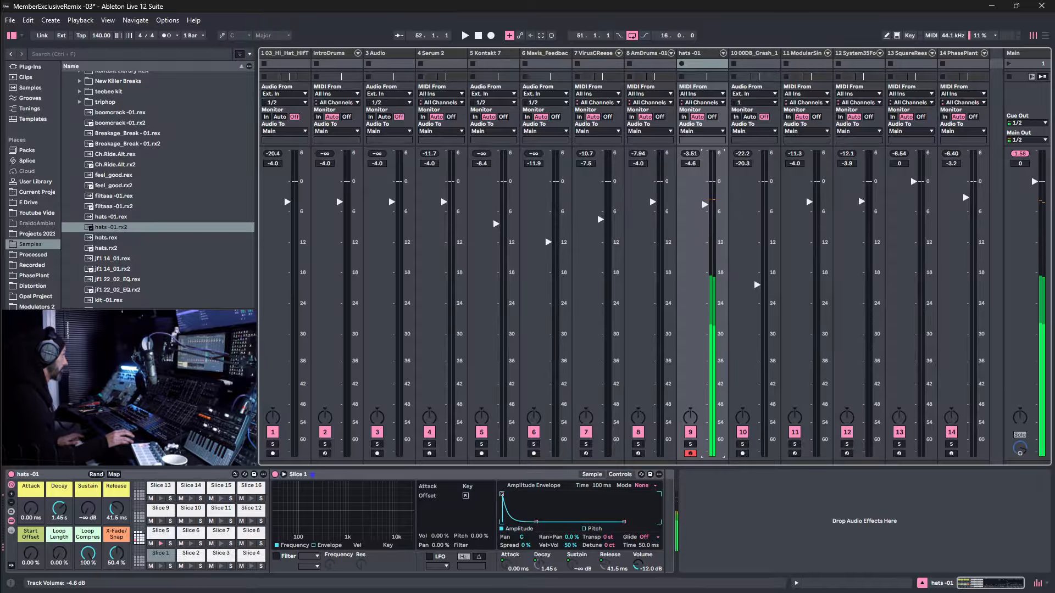
{"action": "key", "text": "Tab"}
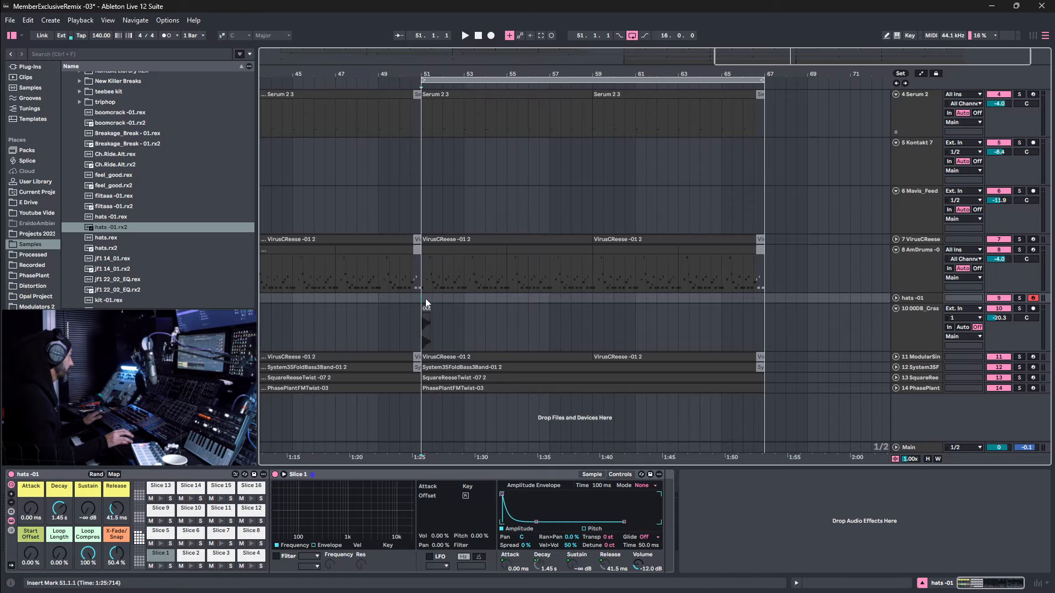
Insert an empty two-bar MIDI clip at bar 51 on the hats -01 track.
{"action": "left_click_drag", "start_coordinate": [473, 299], "coordinate": [466, 300]}
{"action": "right_click", "coordinate": [466, 300]}
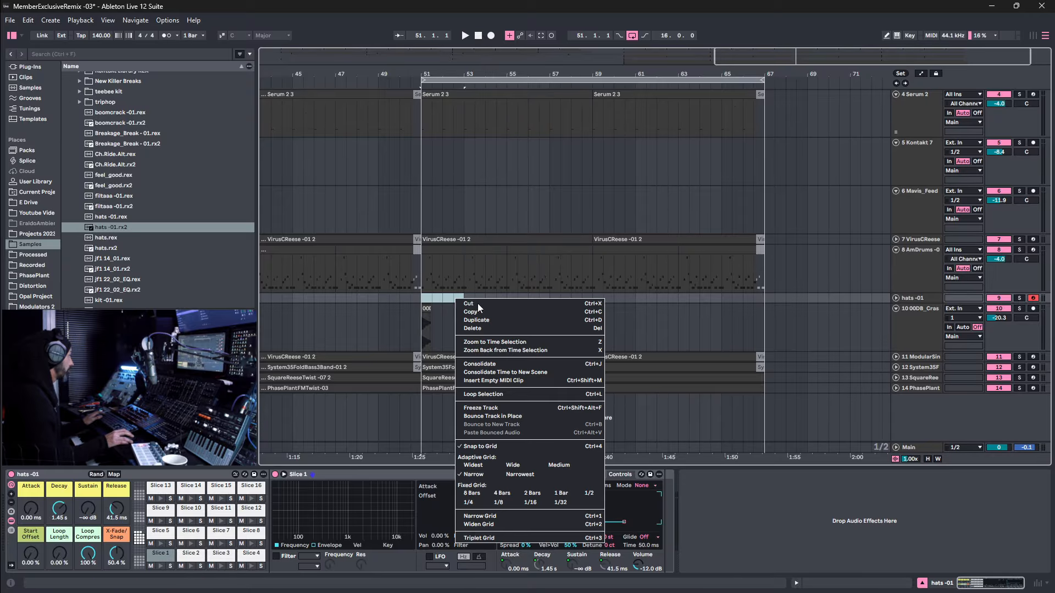
{"action": "left_click", "coordinate": [495, 380]}
Audition the first slices and enter eighth notes on Slice 2 at 1.1.1 and Slice 3 at 1.1.3.
{"action": "scroll", "coordinate": [259, 513], "scroll_direction": "down", "scroll_amount": 5}
{"action": "left_click", "coordinate": [321, 497]}
{"action": "left_click", "coordinate": [223, 537]}
{"action": "left_click", "coordinate": [223, 531]}
{"action": "double_click", "coordinate": [243, 530]}
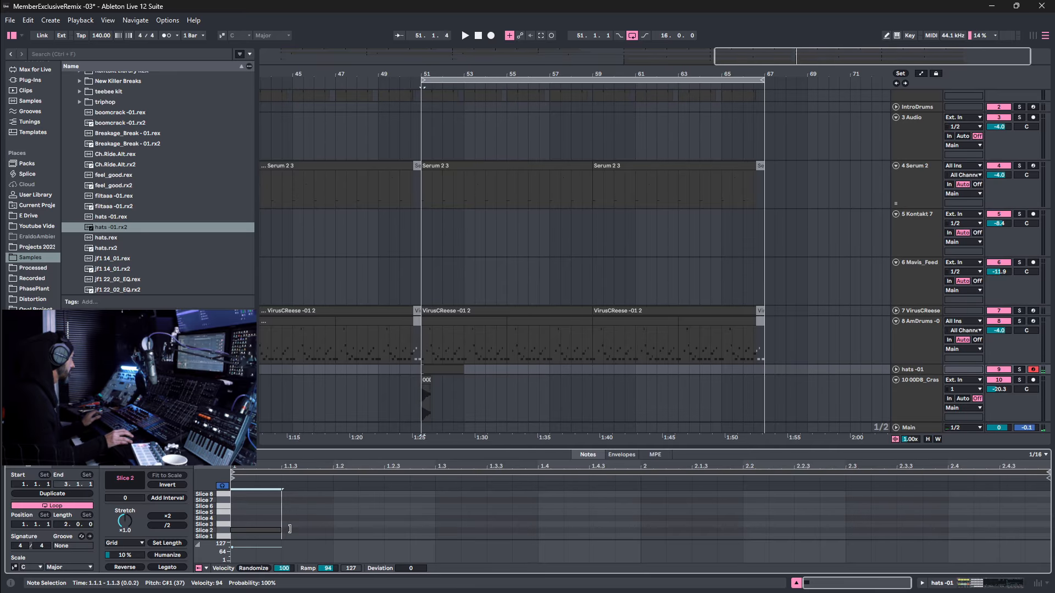
{"action": "left_click_drag", "start_coordinate": [258, 528], "coordinate": [309, 530]}
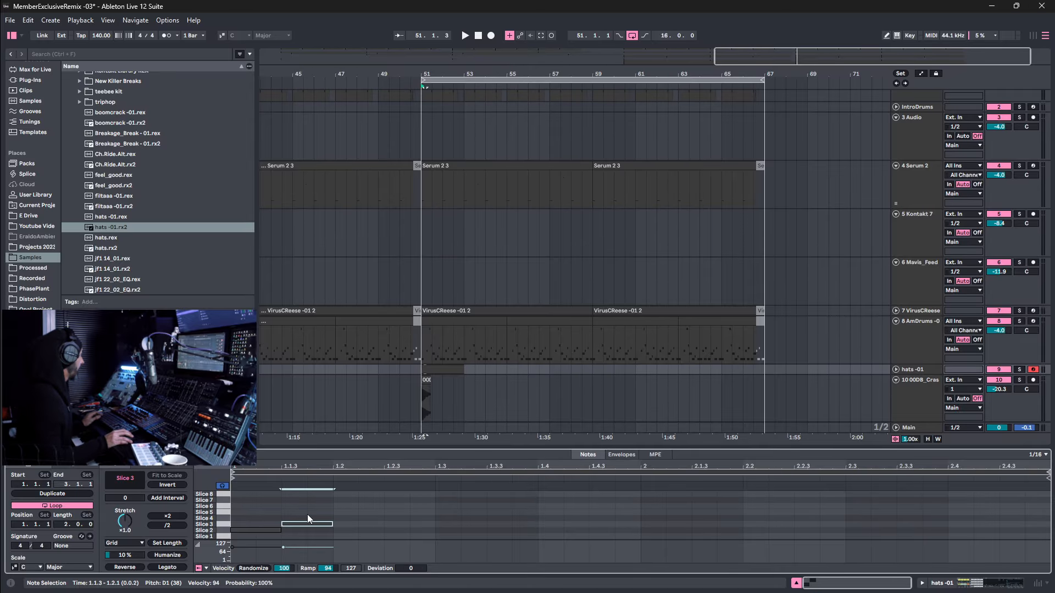
Duplicate both notes to beat 1.2, transpose the copies up to Slice 4 and Slice 5, and play the result.
{"action": "left_click_drag", "start_coordinate": [305, 513], "coordinate": [268, 542]}
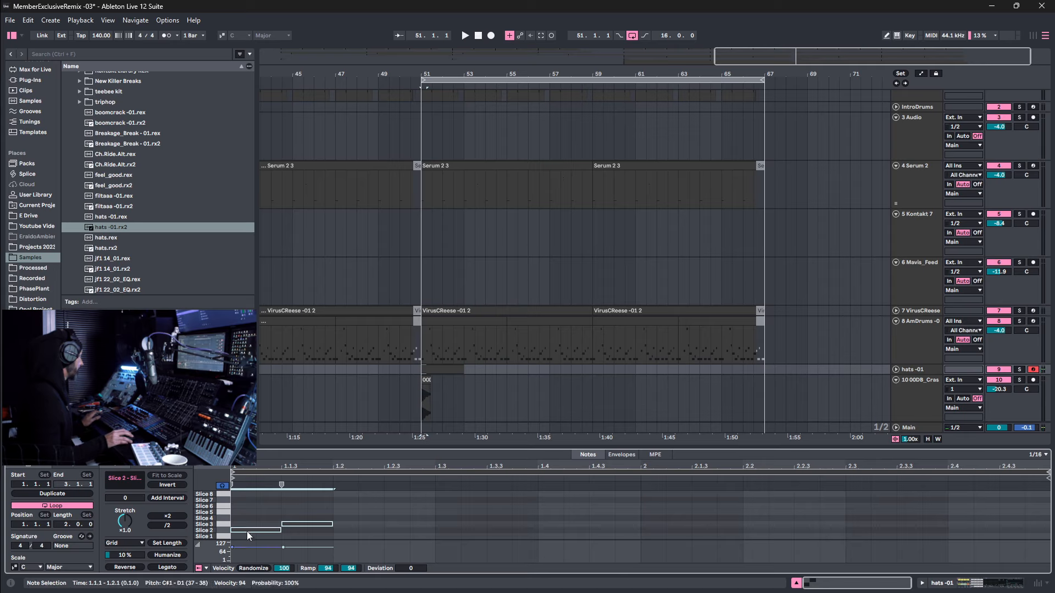
{"action": "key", "text": "ctrl+d"}
{"action": "key", "text": "Up"}
{"action": "key", "text": "Up"}
{"action": "key", "text": "space"}
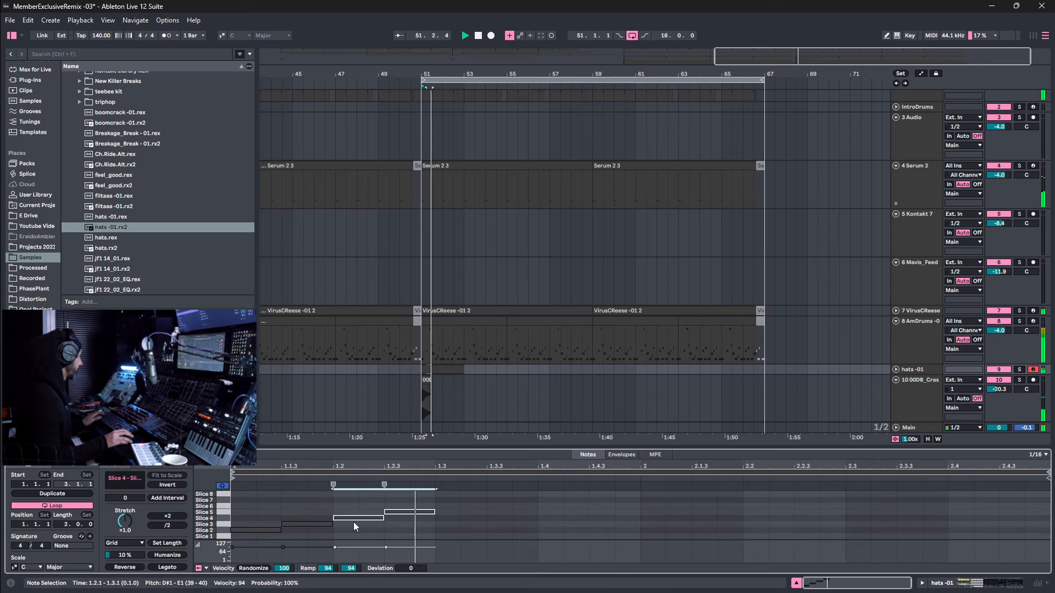
Compress the four-note pattern to half its length so it fills one beat with sixteenth notes.
{"action": "left_click_drag", "start_coordinate": [424, 496], "coordinate": [223, 544]}
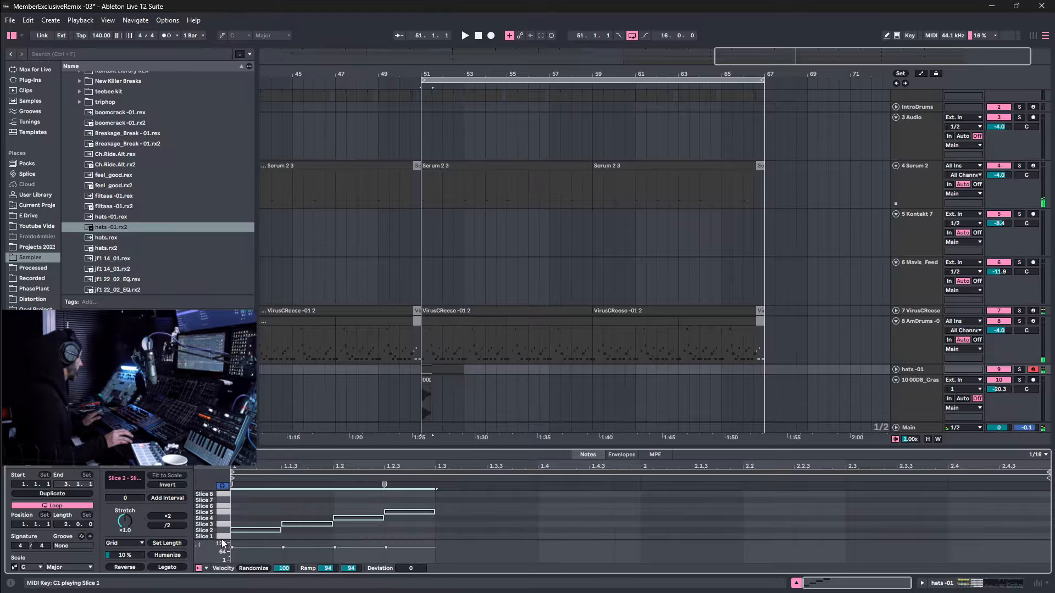
{"action": "left_click", "coordinate": [166, 522]}
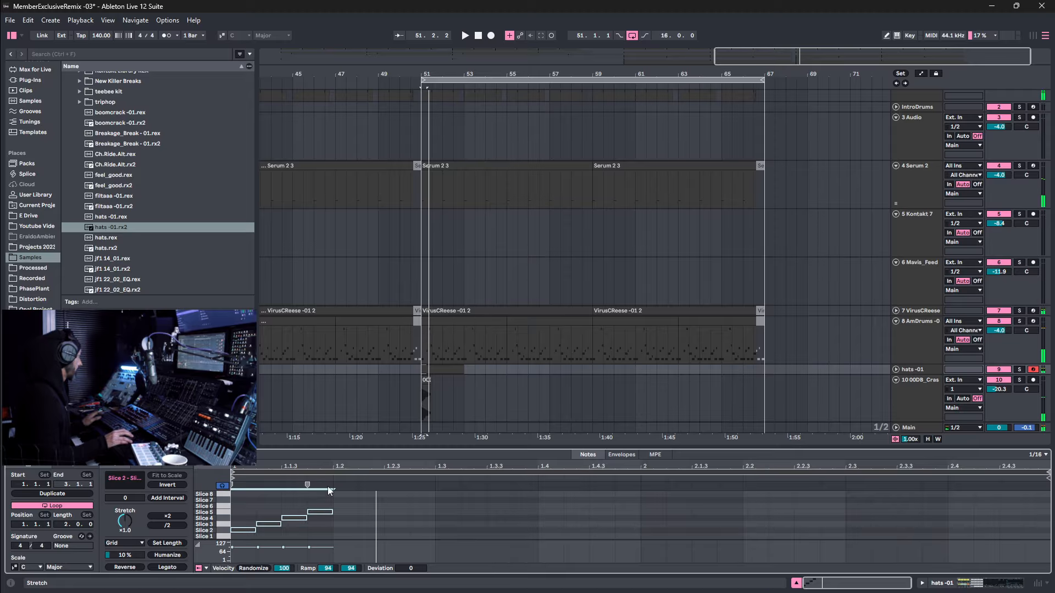
{"action": "left_click_drag", "start_coordinate": [324, 503], "coordinate": [245, 548]}
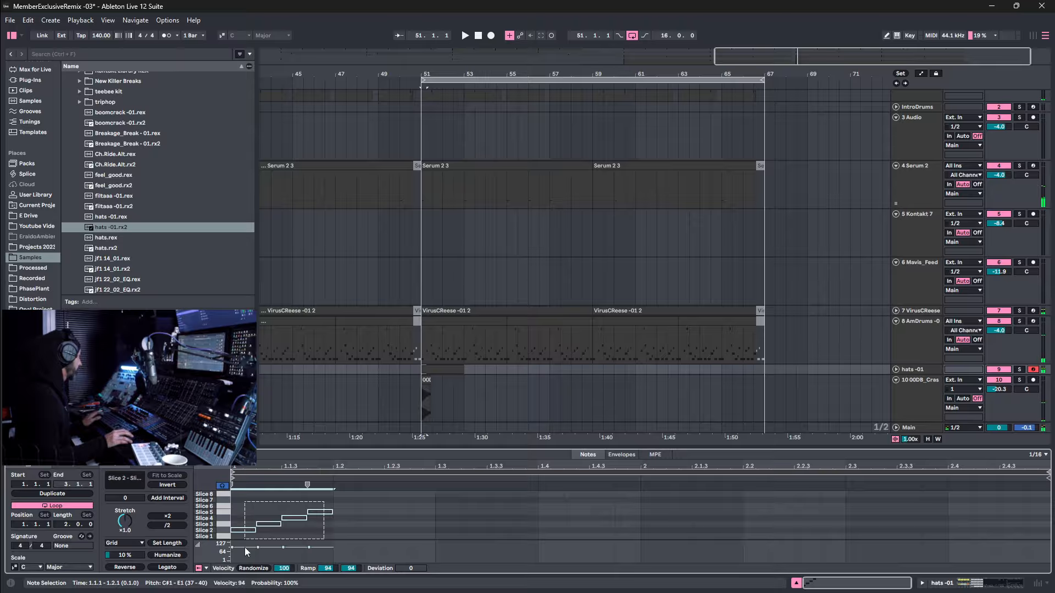
Lower the velocities of the Slice 3 and Slice 5 notes to about 47 and 49.
{"action": "left_click", "coordinate": [357, 529]}
{"action": "left_click_drag", "start_coordinate": [266, 548], "coordinate": [310, 553]}
{"action": "left_click", "coordinate": [324, 505]}
Duplicate the one-beat, four-note pattern until it fills the whole two-bar clip.
{"action": "key", "text": "ctrl+a"}
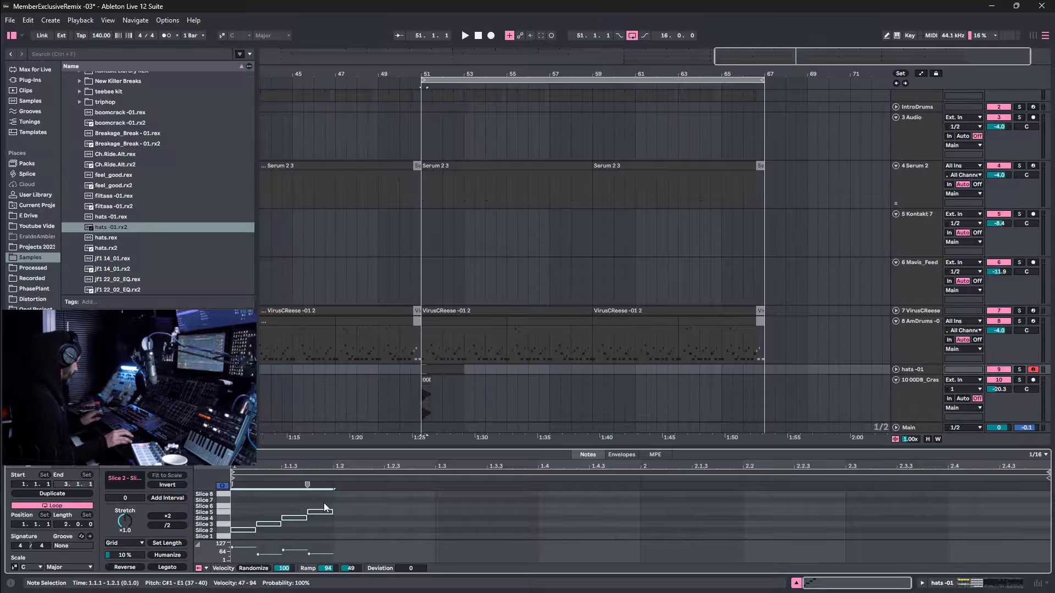
{"action": "key", "text": "ctrl+d"}
{"action": "key", "text": "ctrl+d"}
{"action": "key", "text": "ctrl+d"}
{"action": "key", "text": "ctrl+d"}
{"action": "key", "text": "ctrl+d"}
{"action": "key", "text": "ctrl+d"}
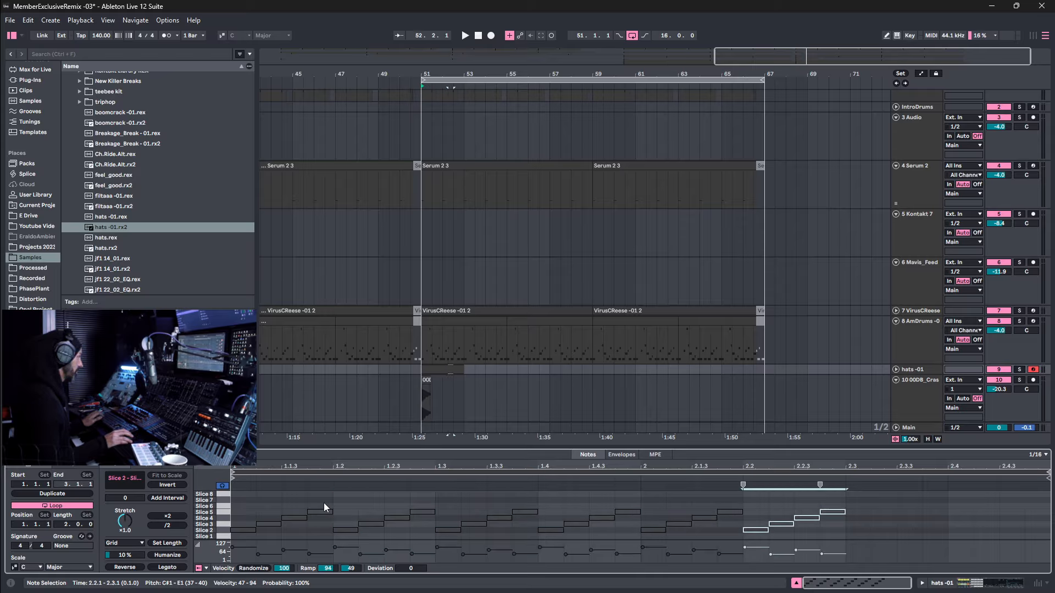
{"action": "key", "text": "ctrl+d"}
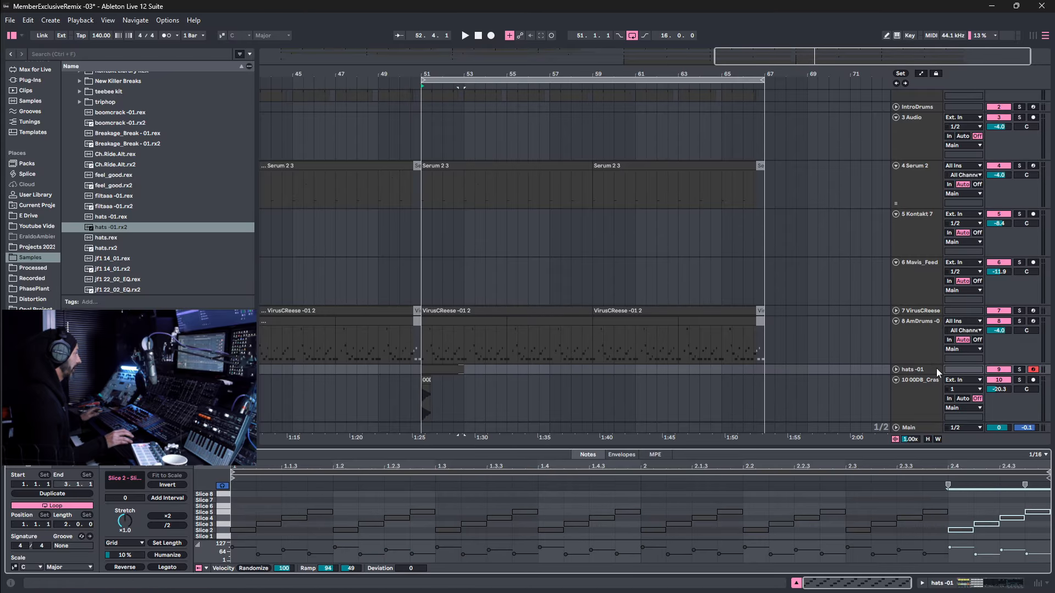
Preview the hat pattern and duplicate the two-bar hats clip repeatedly up to bar 67.
{"action": "left_click", "coordinate": [917, 371]}
{"action": "key", "text": "space"}
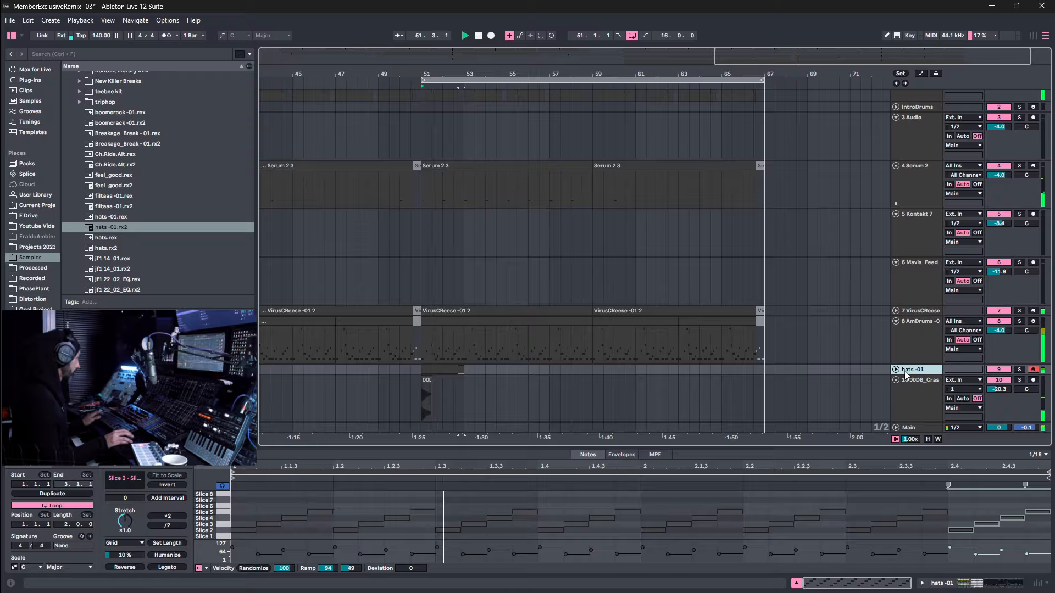
{"action": "left_click", "coordinate": [442, 370]}
{"action": "key", "text": "space"}
{"action": "key", "text": "ctrl+d"}
{"action": "key", "text": "ctrl+d"}
{"action": "key", "text": "ctrl+d"}
{"action": "key", "text": "ctrl+d"}
{"action": "key", "text": "ctrl+d"}
{"action": "key", "text": "ctrl+d"}
{"action": "key", "text": "ctrl+d"}
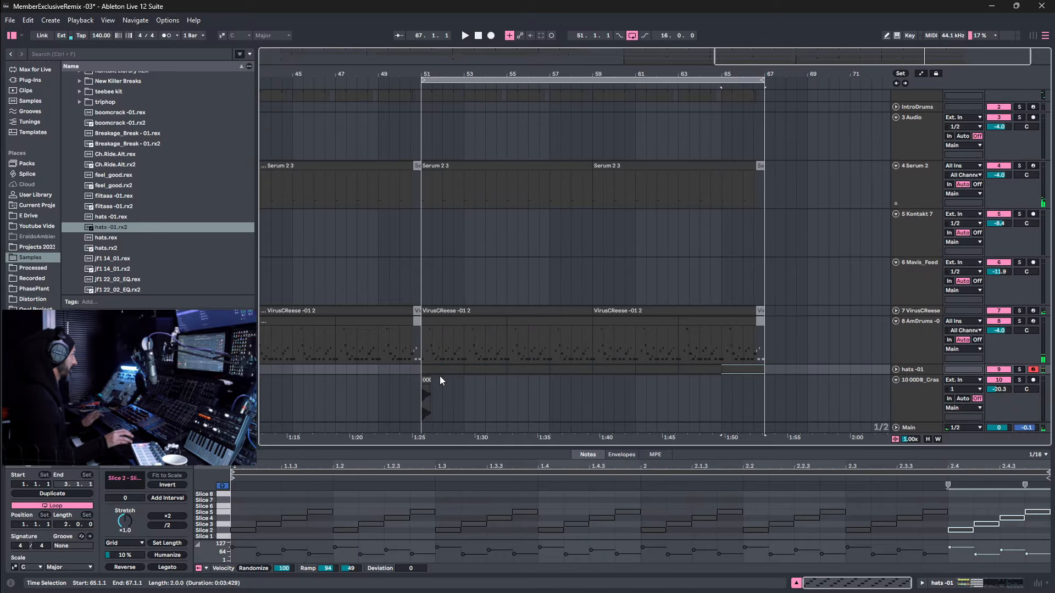
Consolidate all the hats clips from bar 51 to bar 67 into one clip.
{"action": "left_click", "coordinate": [439, 372], "text": "shift"}
{"action": "right_click", "coordinate": [444, 371]}
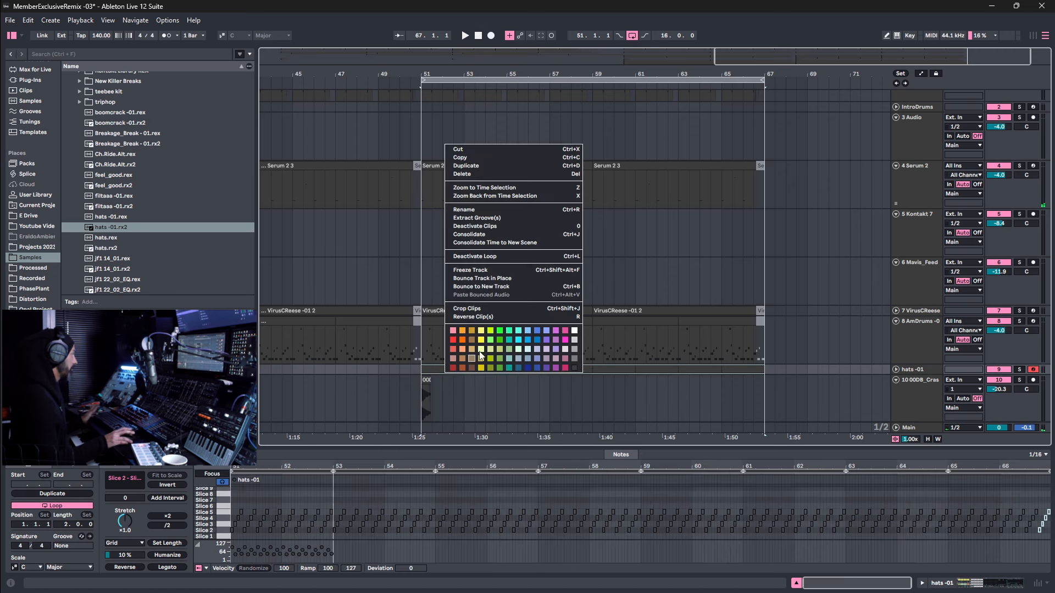
{"action": "left_click", "coordinate": [509, 234]}
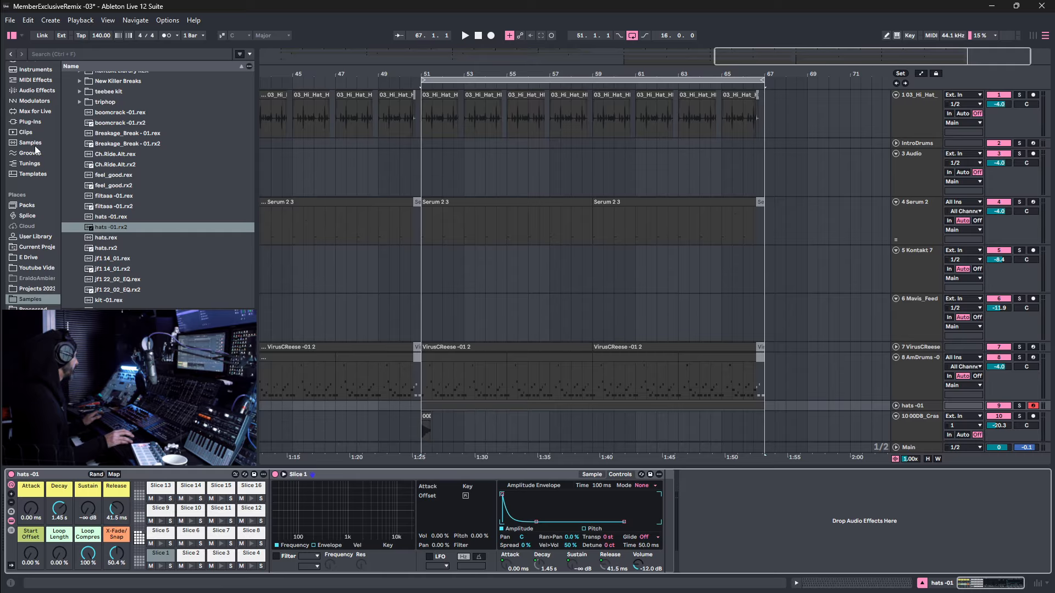
Clear the Reverb filter in the Audio Effects library and add a Compressor to the hats -01 track.
{"action": "left_click", "coordinate": [41, 90]}
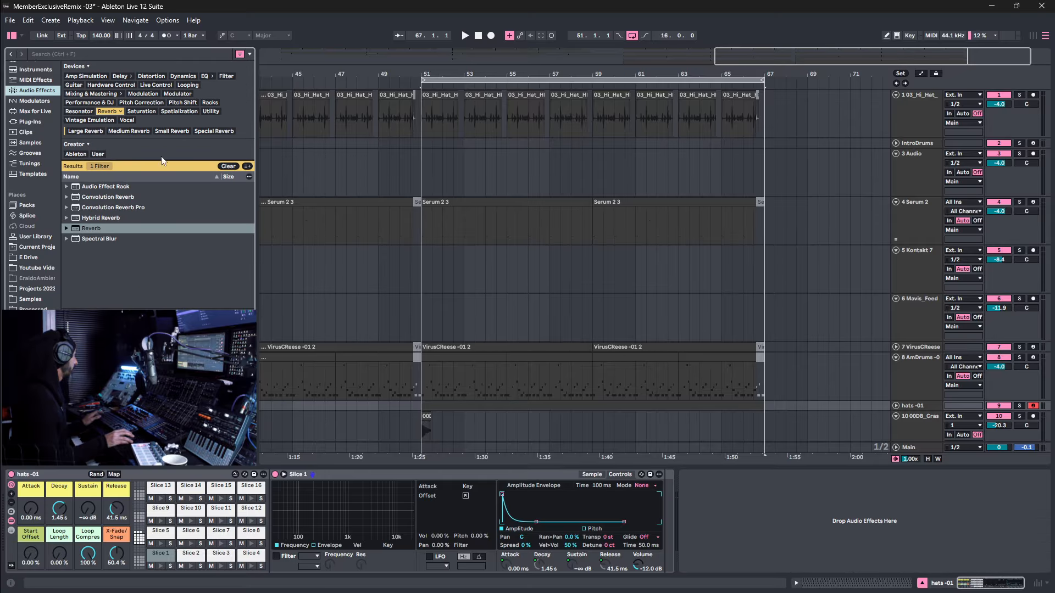
{"action": "left_click", "coordinate": [115, 112]}
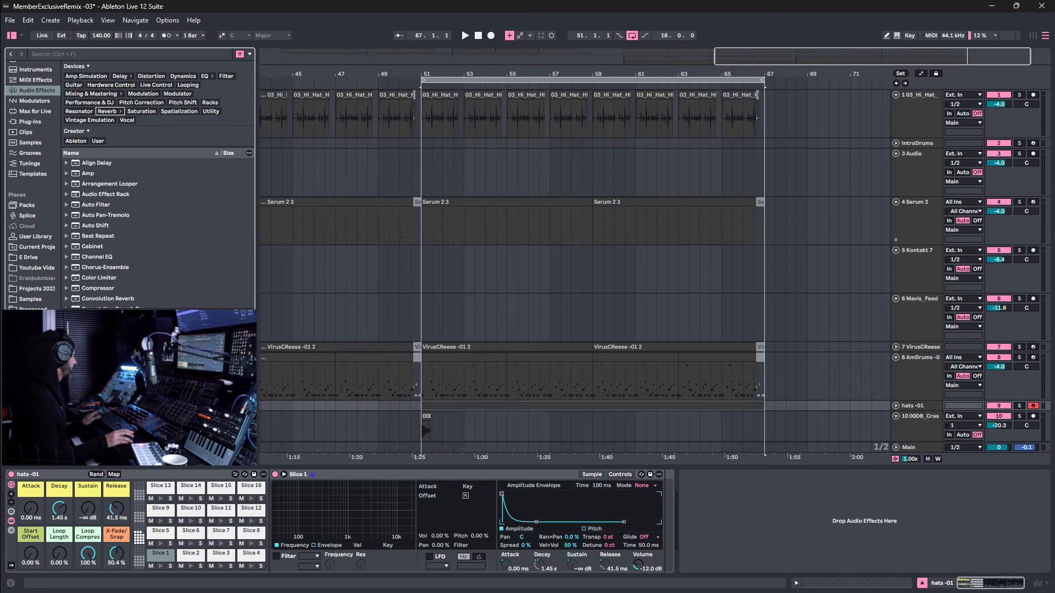
{"action": "double_click", "coordinate": [98, 289]}
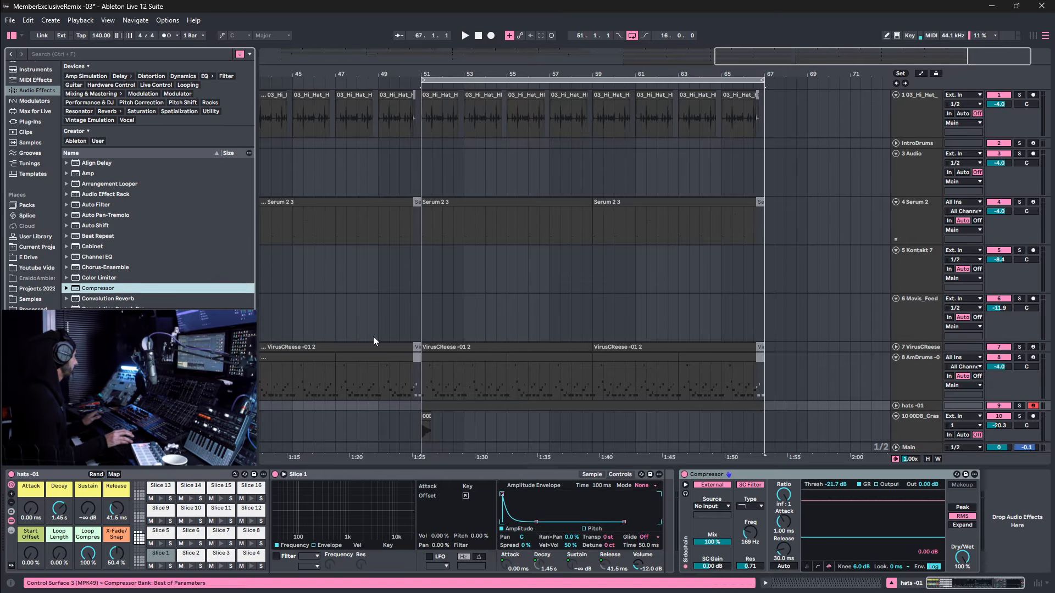
Sidechain the hats Compressor from the 8-AmDrums -01 track with a 740 Hz filter frequency, and set the hats rack's Decay to 789 ms.
{"action": "left_click", "coordinate": [712, 506]}
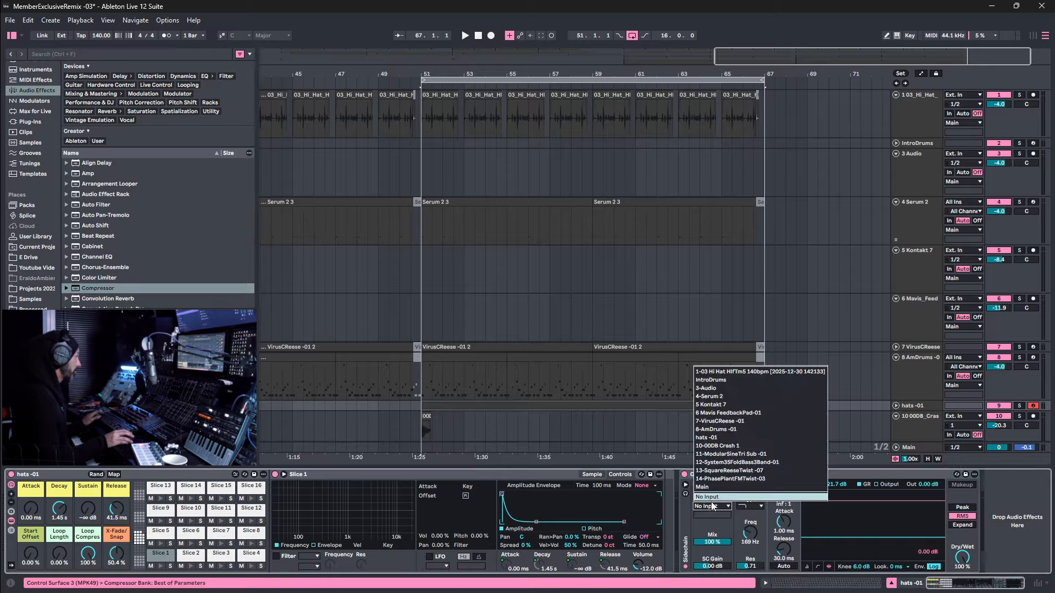
{"action": "left_click", "coordinate": [714, 429]}
{"action": "key", "text": "space"}
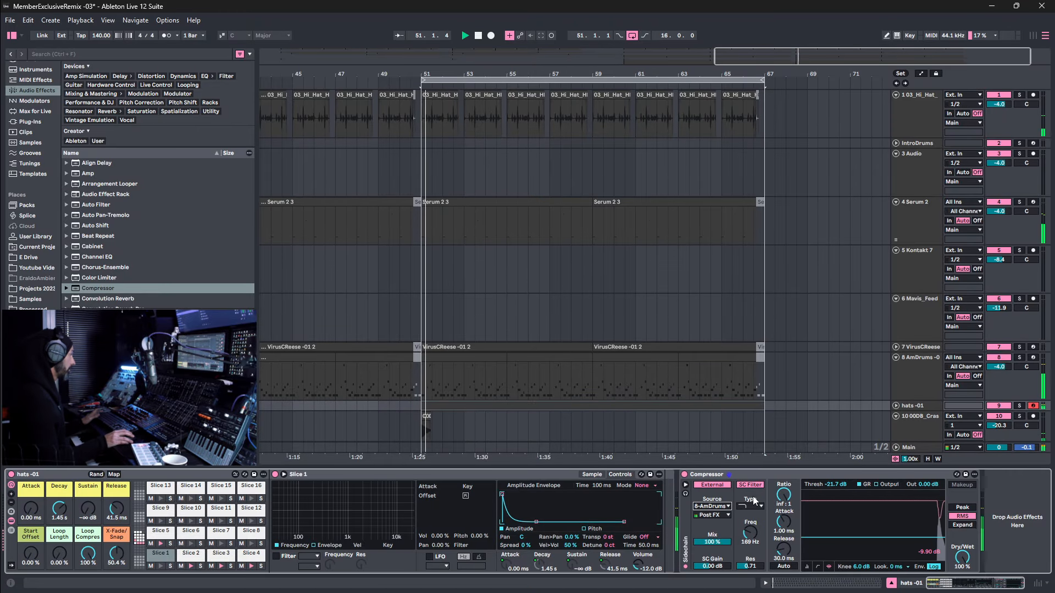
{"action": "left_click_drag", "start_coordinate": [753, 526], "coordinate": [753, 506]}
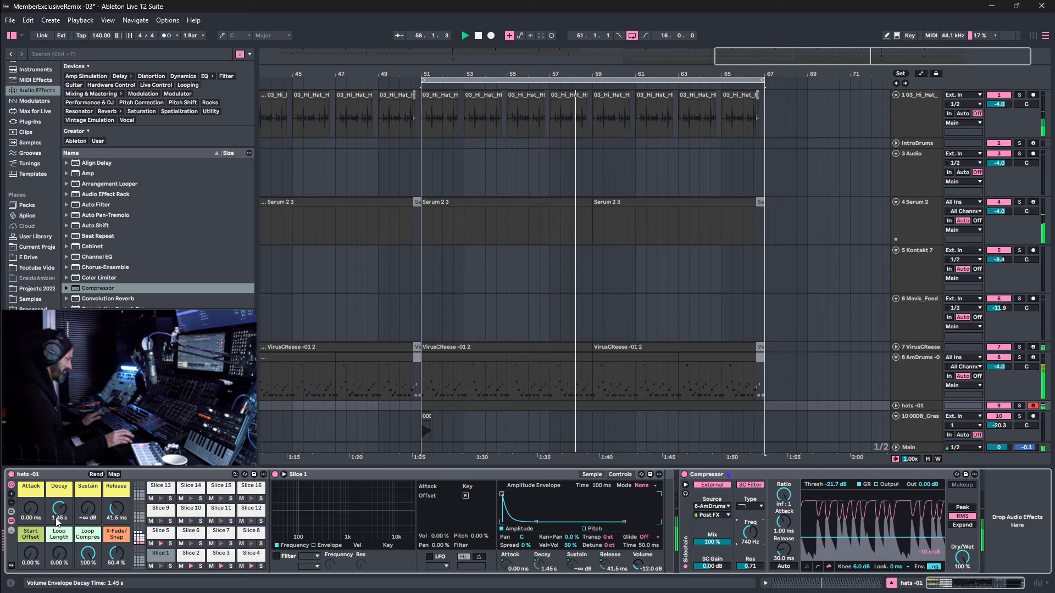
{"action": "mouse_move", "coordinate": [63, 520]}
{"action": "left_mouse_down"}
{"action": "mouse_move", "coordinate": [63, 560]}
{"action": "mouse_move", "coordinate": [63, 527]}
{"action": "left_mouse_up"}
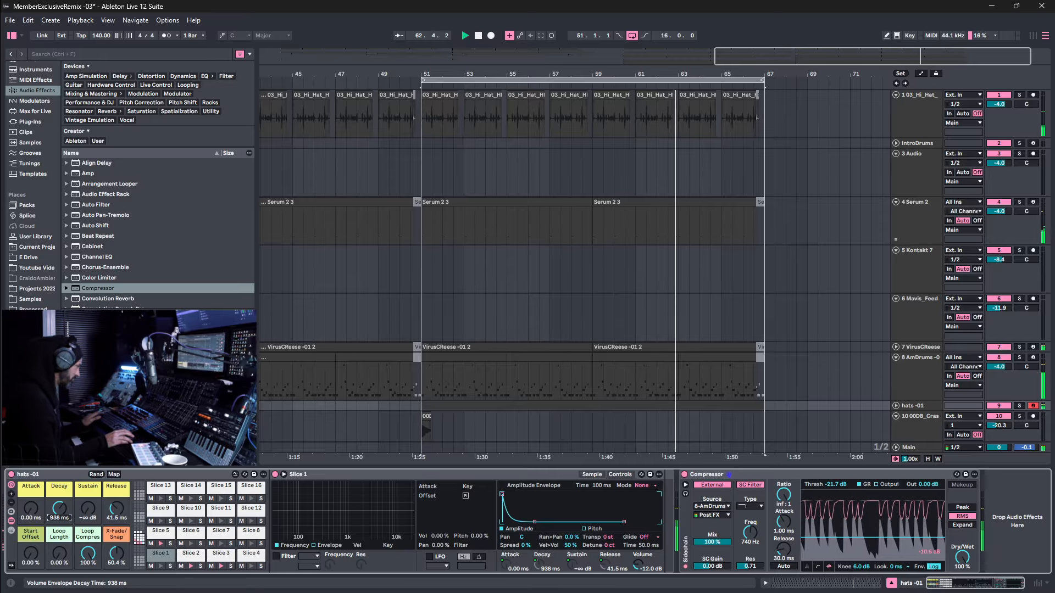
{"action": "left_click_drag", "start_coordinate": [58, 509], "coordinate": [59, 511]}
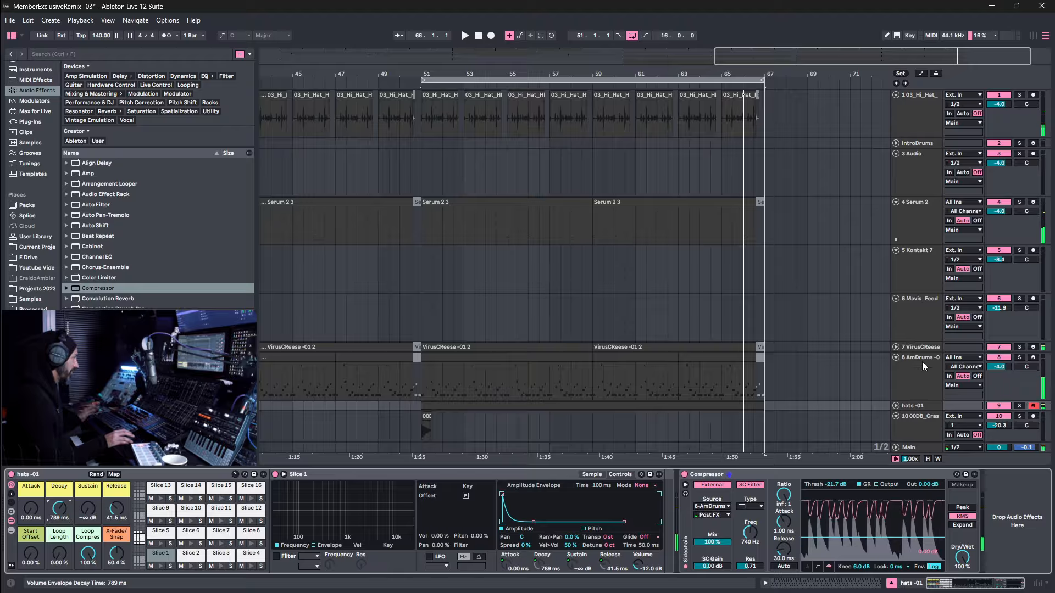
Solo the hats -01, AmDrums -01 and 03_Hi_Hat tracks, play them from bar 51, and switch to the mixer view.
{"action": "left_click", "coordinate": [922, 377]}
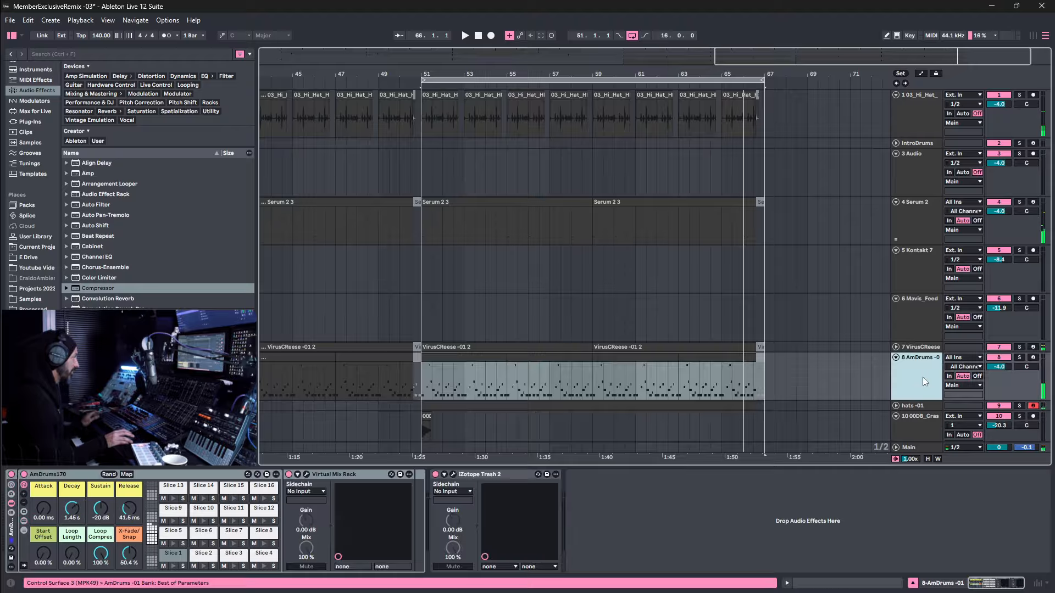
{"action": "left_click", "coordinate": [1020, 406]}
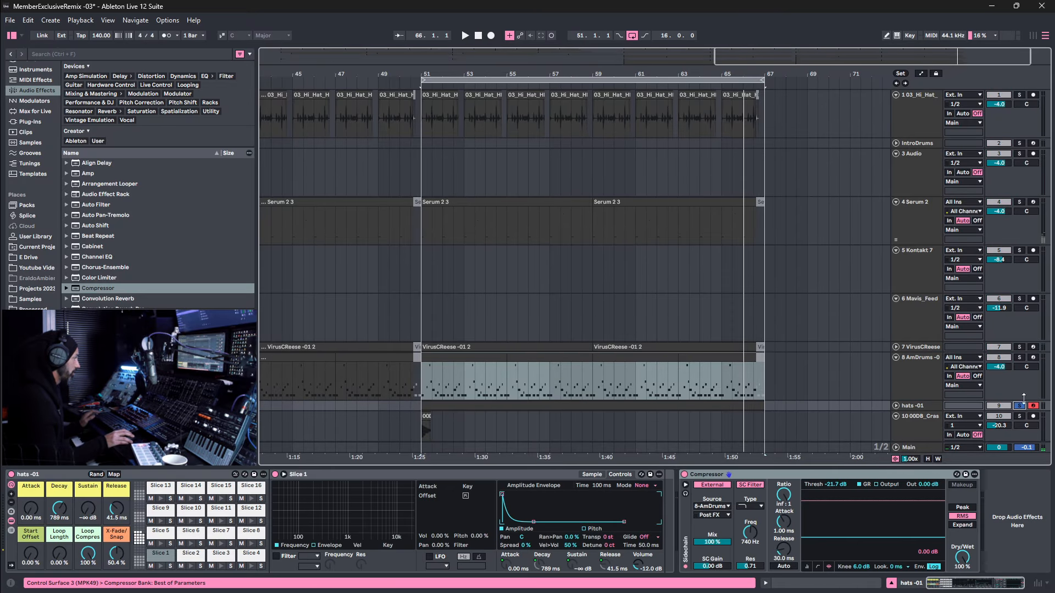
{"action": "left_click", "coordinate": [1019, 357]}
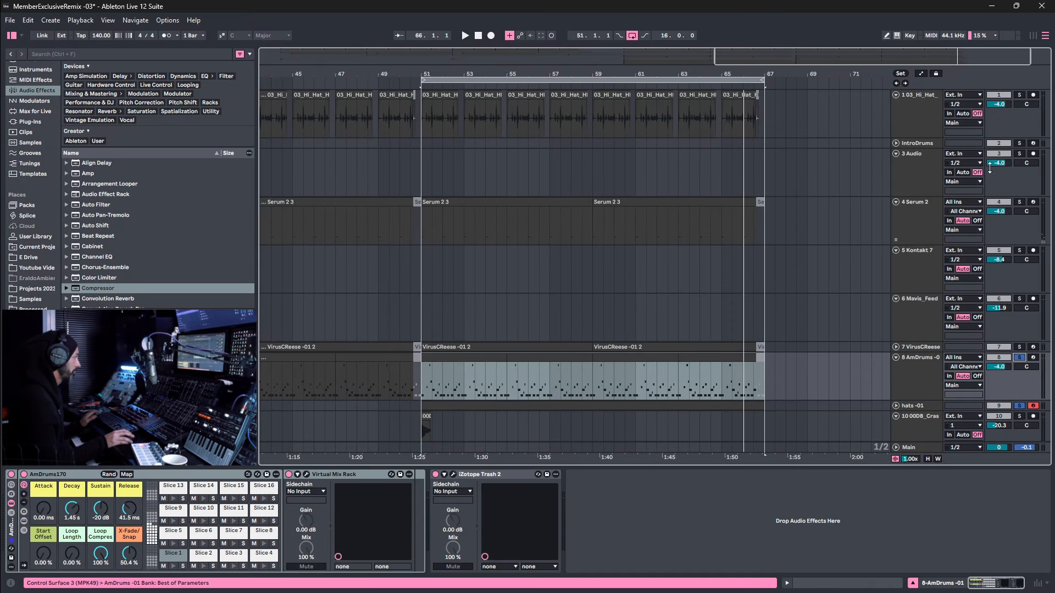
{"action": "left_click", "coordinate": [1020, 95]}
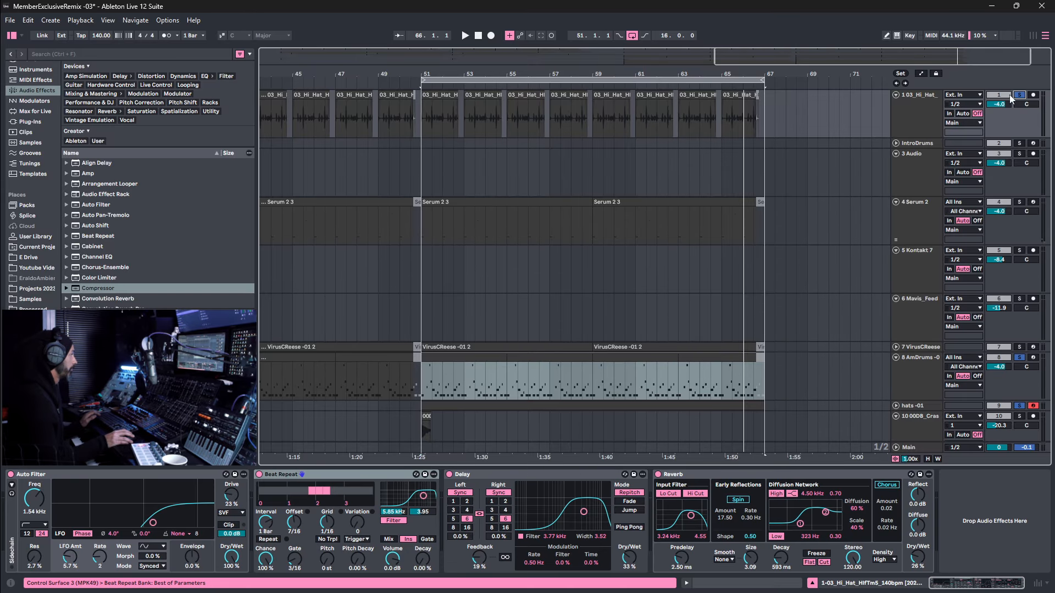
{"action": "left_click", "coordinate": [481, 77]}
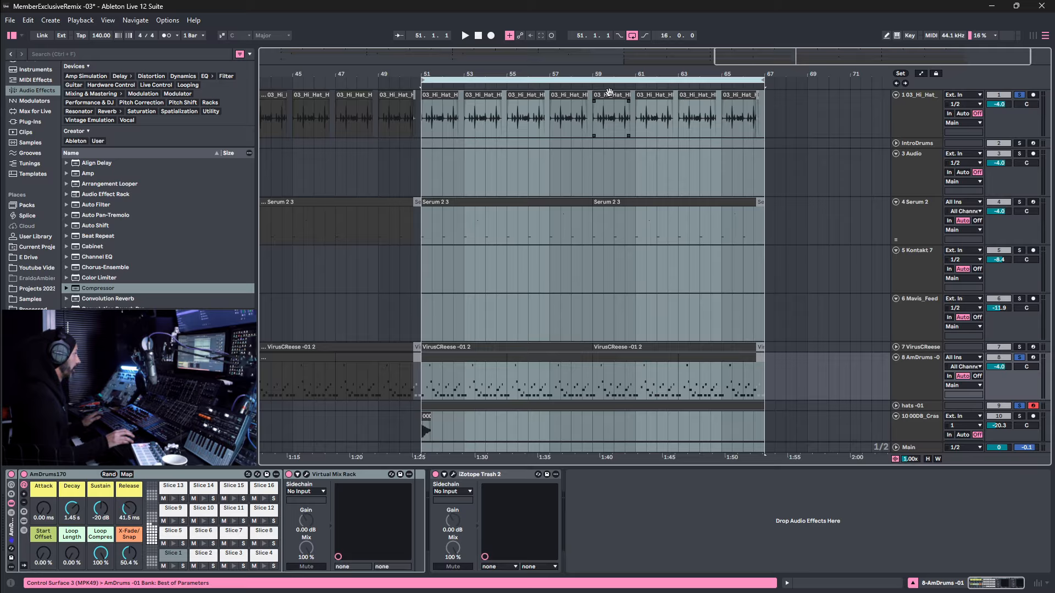
{"action": "key", "text": "space"}
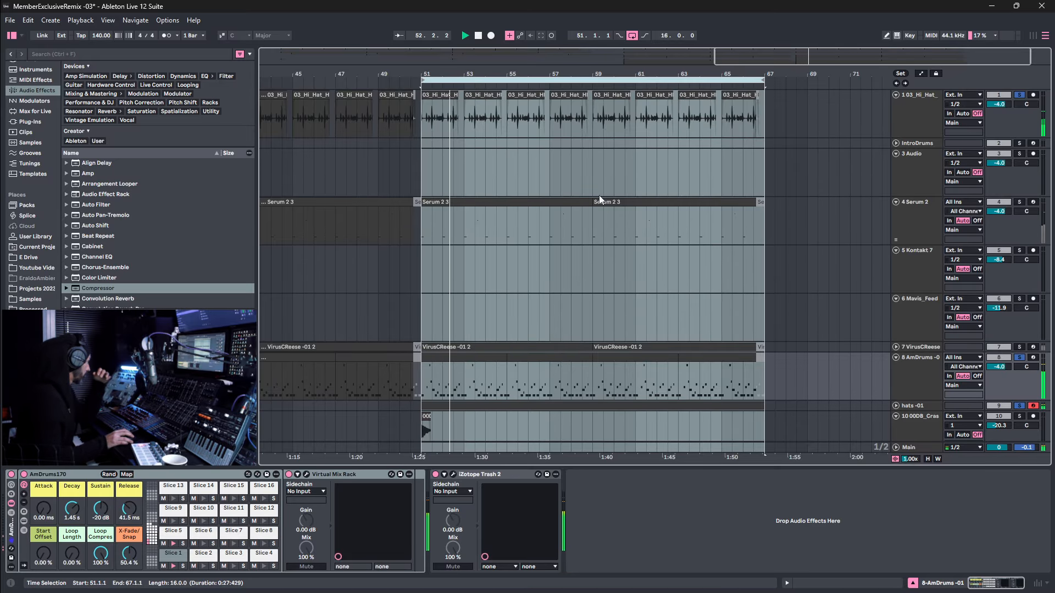
{"action": "left_click", "coordinate": [879, 486]}
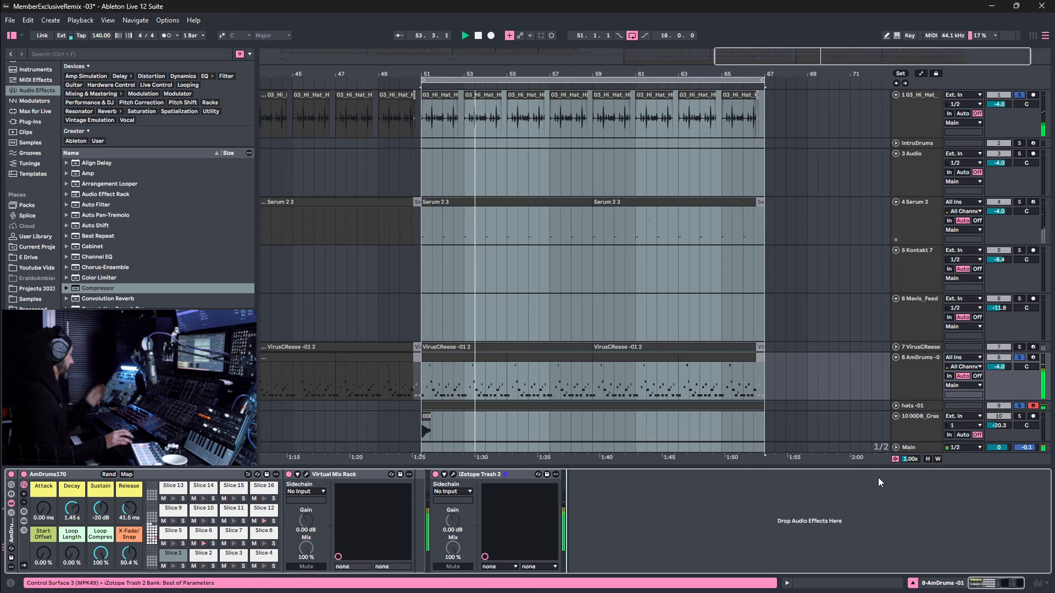
{"action": "key", "text": "Tab"}
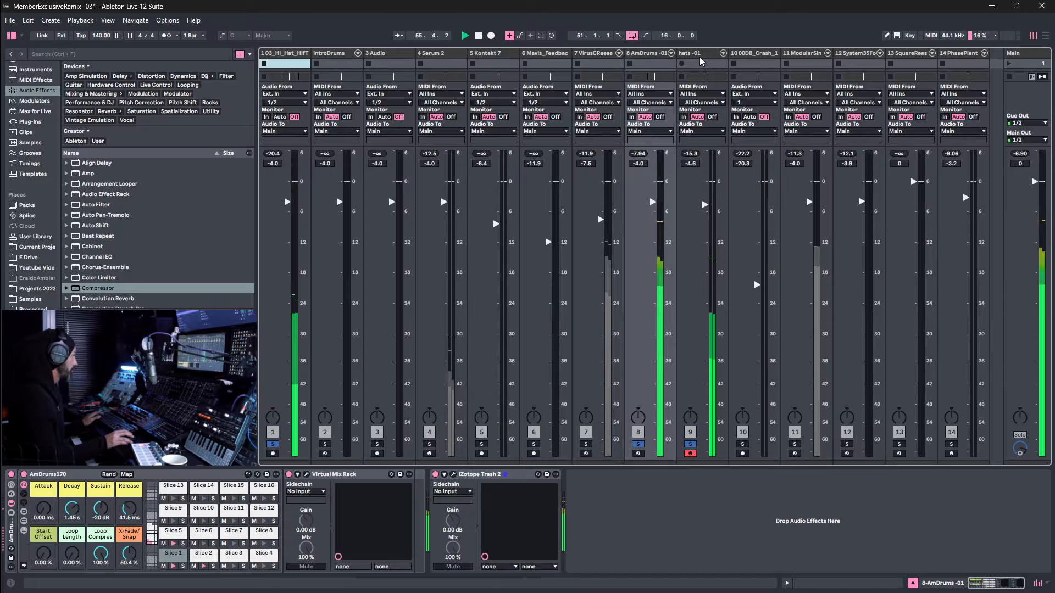
Try transposing Slice 1 of the hats rack up 3 semitones, copy the value to its sibling slices, and audition the result.
{"action": "left_click", "coordinate": [711, 146]}
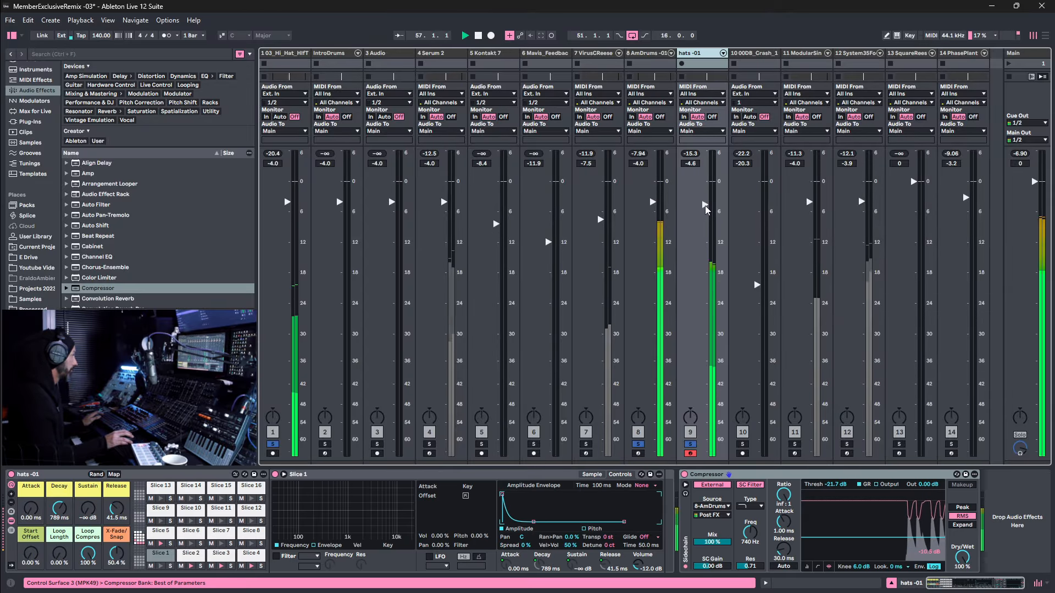
{"action": "left_click", "coordinate": [608, 538]}
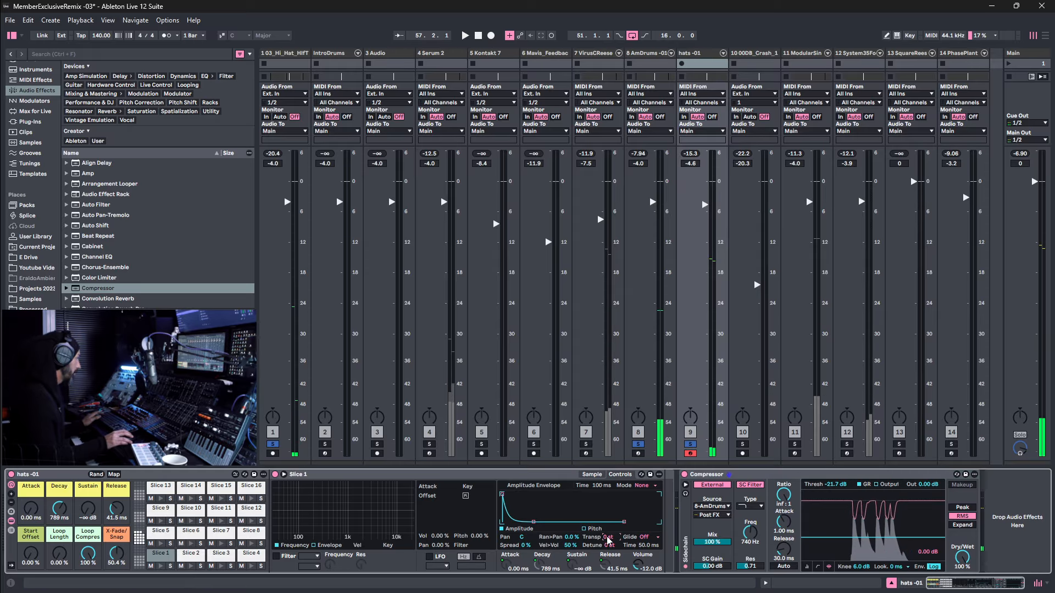
{"action": "key", "text": "Up"}
{"action": "key", "text": "Up"}
{"action": "key", "text": "Up"}
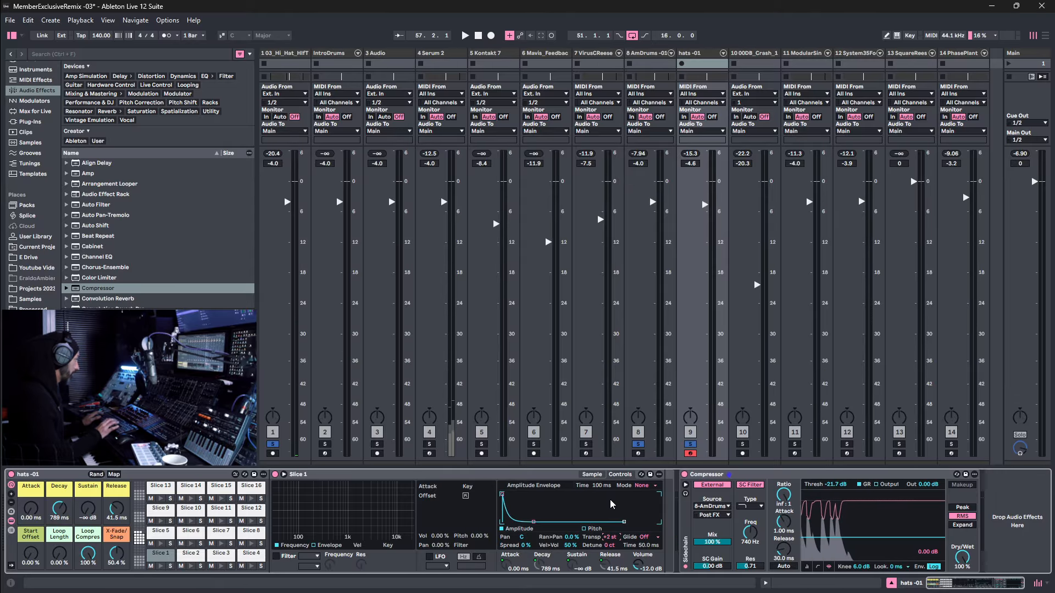
{"action": "right_click", "coordinate": [609, 540]}
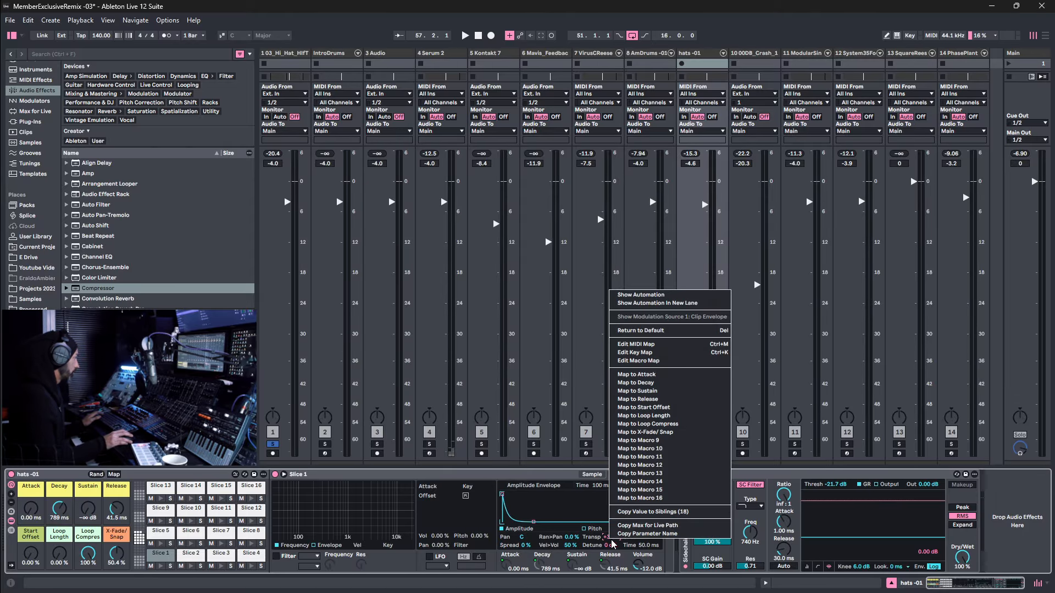
{"action": "left_click", "coordinate": [636, 515]}
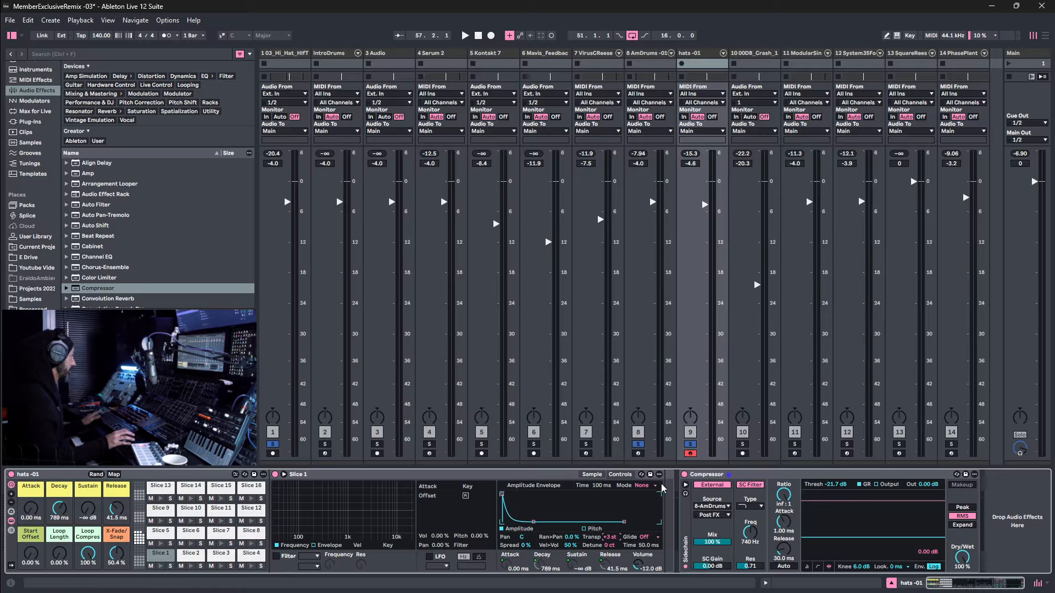
{"action": "key", "text": "space"}
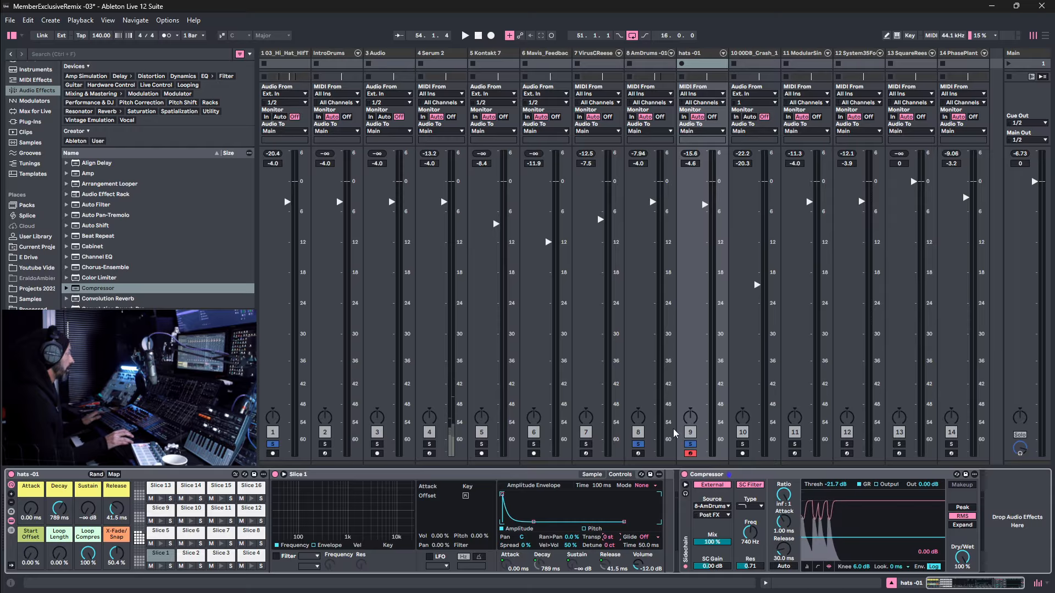
Lower the hats -01 track volume to -9.6 dB during playback and save the set.
{"action": "key", "text": "space"}
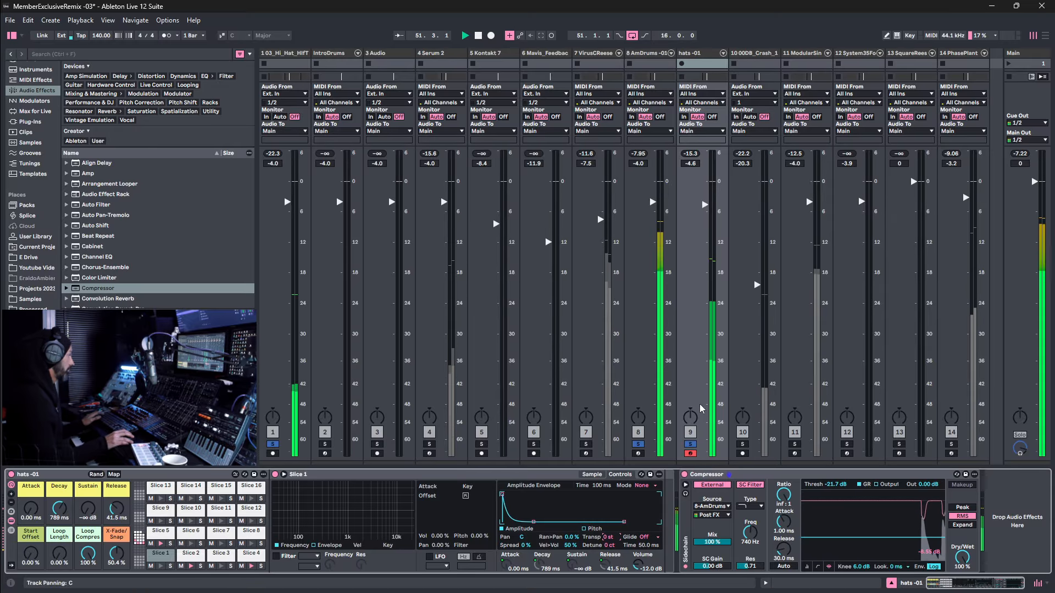
{"action": "left_click_drag", "start_coordinate": [696, 218], "coordinate": [696, 243]}
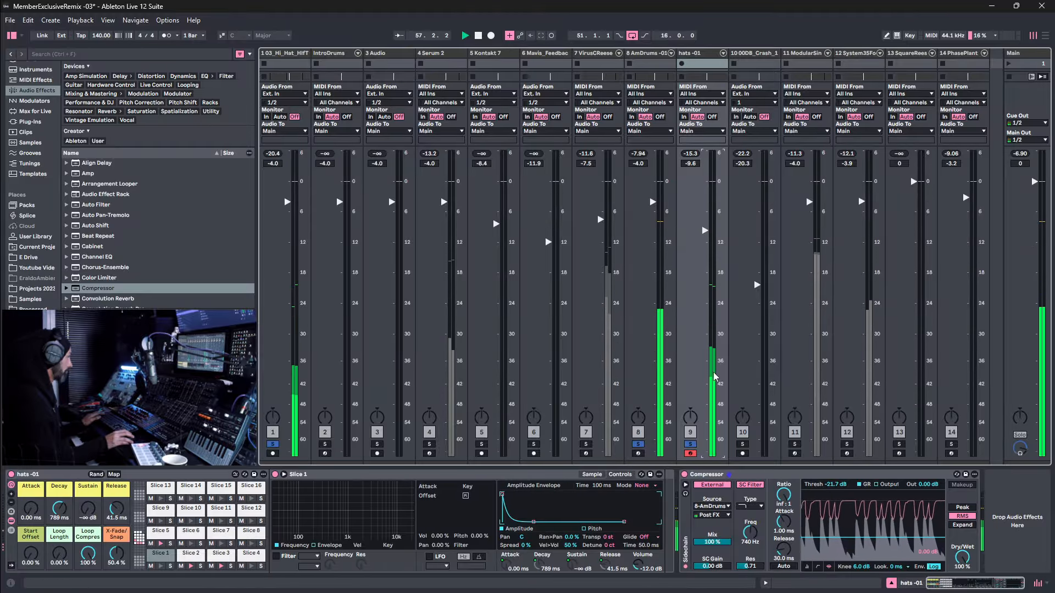
{"action": "key", "text": "space"}
{"action": "key", "text": "ctrl+s"}
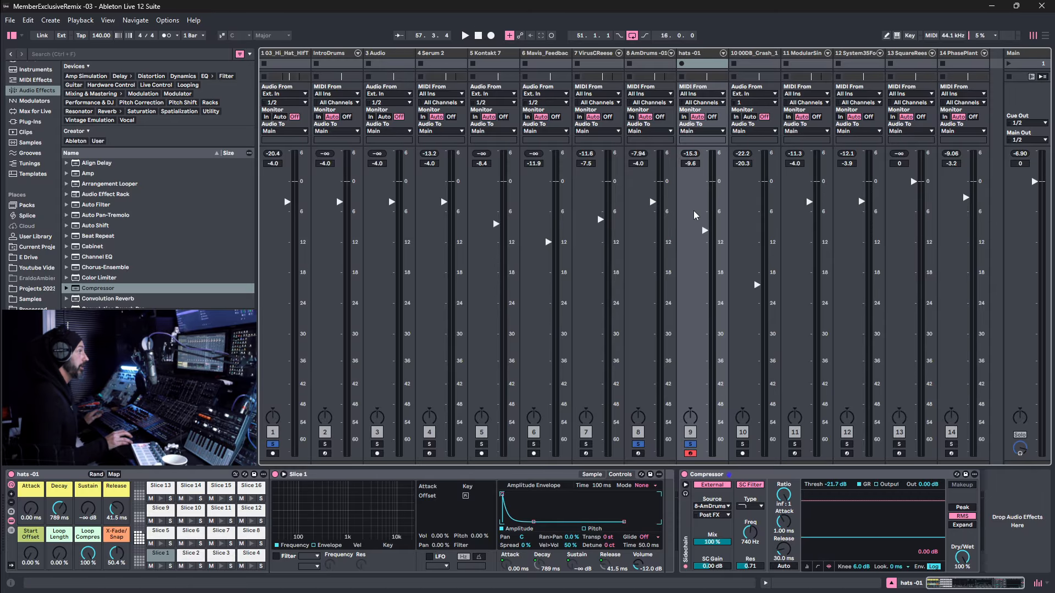
Return to the arrangement, clear all track solos, and play the drop with the full mix.
{"action": "key", "text": "Tab"}
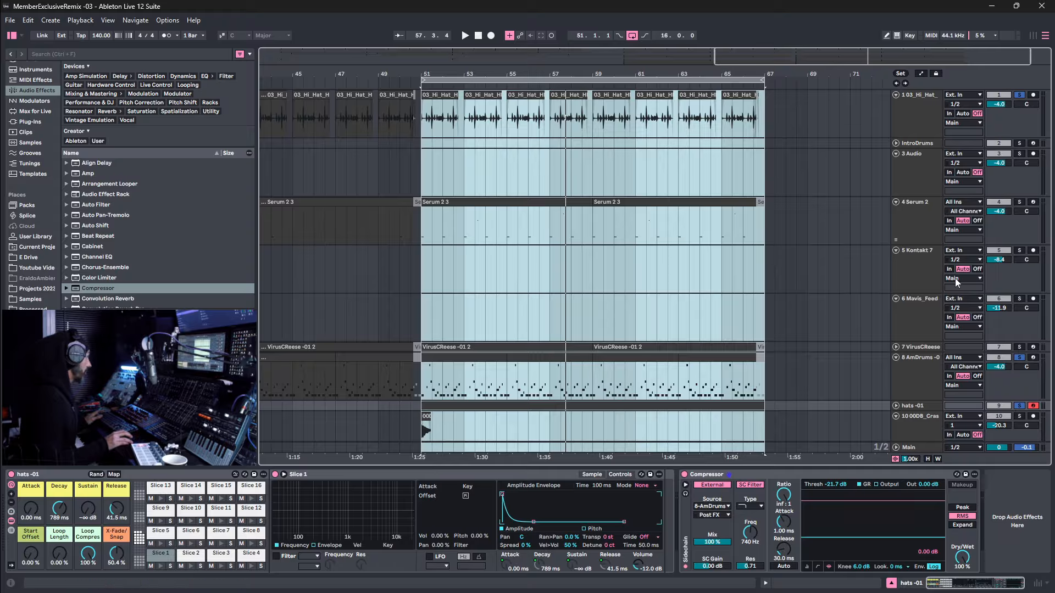
{"action": "left_click", "coordinate": [1019, 358]}
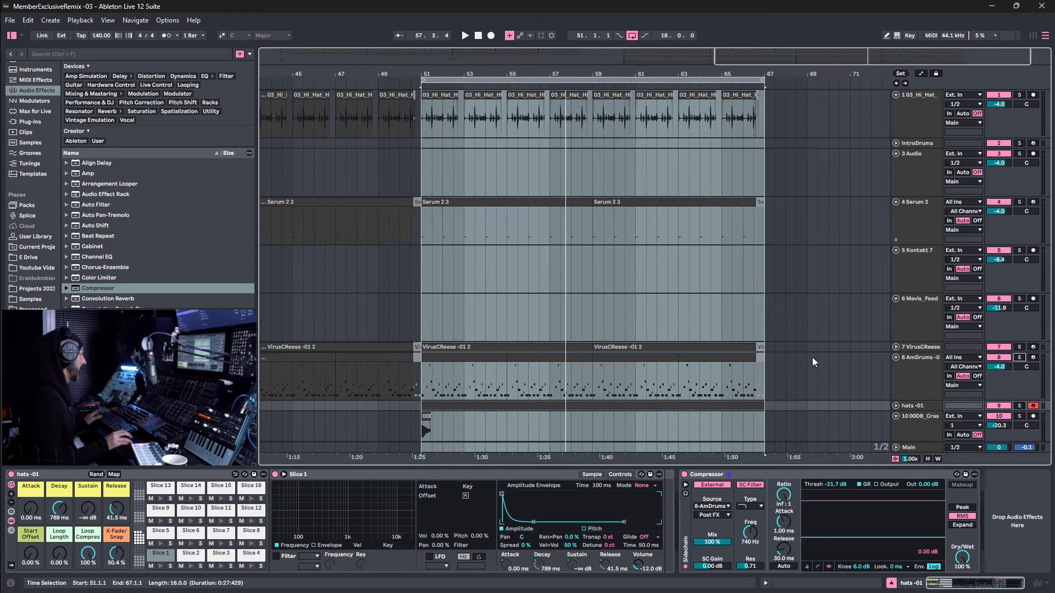
{"action": "key", "text": "space"}
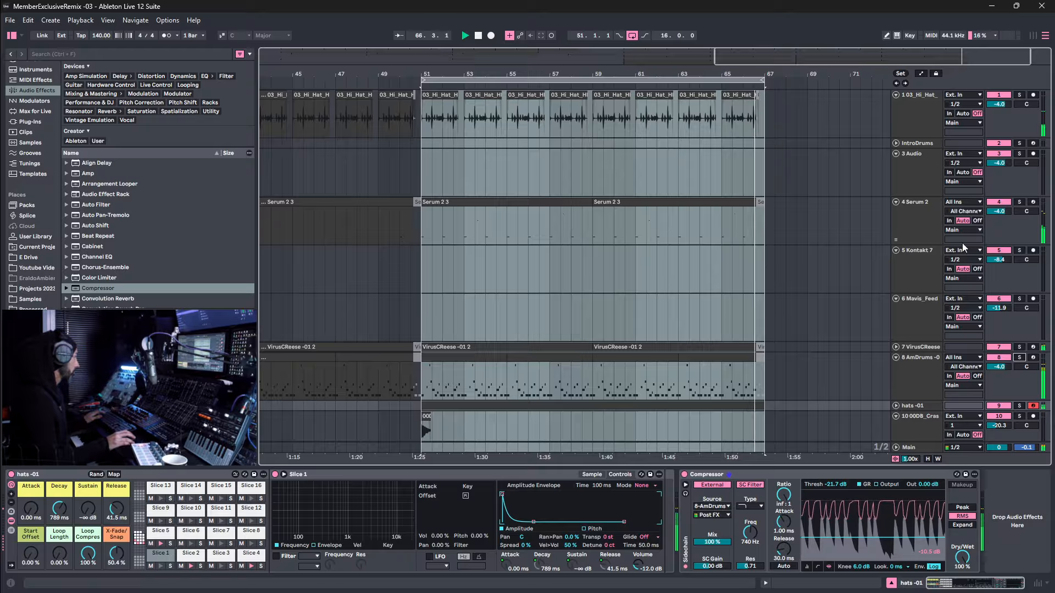
Insert a new audio track directly below the Serum 2 track.
{"action": "left_click", "coordinate": [911, 202]}
{"action": "right_click", "coordinate": [914, 213]}
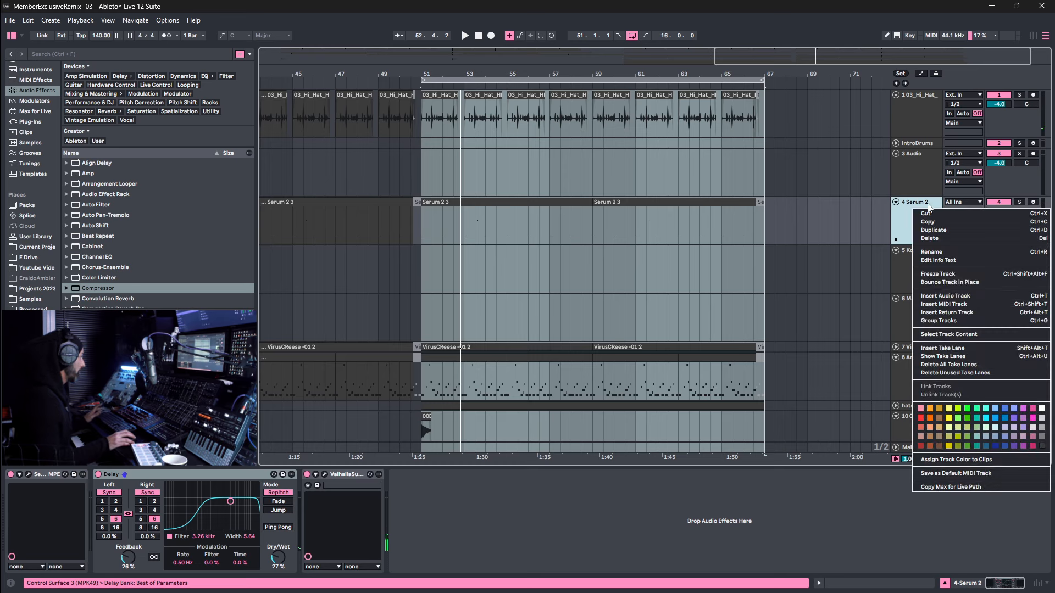
{"action": "left_click", "coordinate": [955, 297]}
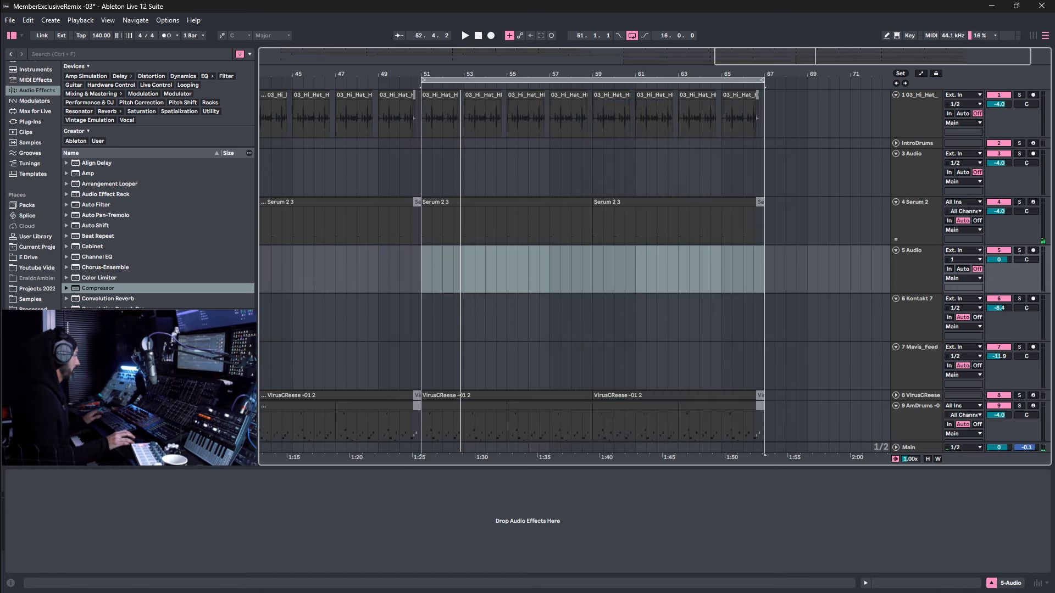
Copy the Serum 2 clip at bar 51 and paste it as bounced audio at bar 51 on the new audio track.
{"action": "left_click", "coordinate": [501, 201]}
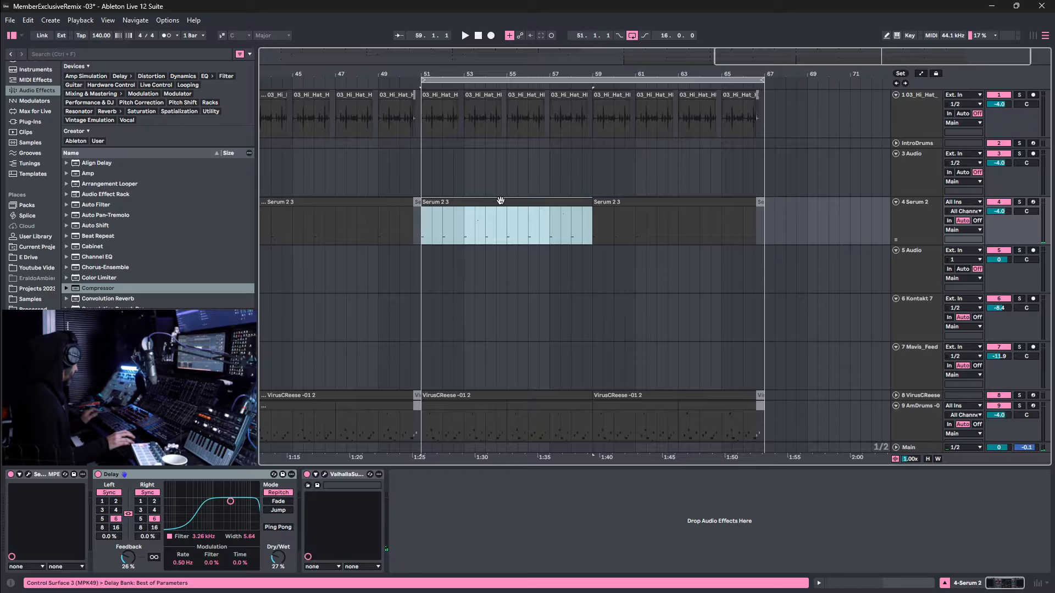
{"action": "left_click", "coordinate": [447, 269]}
{"action": "right_click", "coordinate": [447, 270]}
{"action": "left_click", "coordinate": [423, 274]}
{"action": "right_click", "coordinate": [423, 274]}
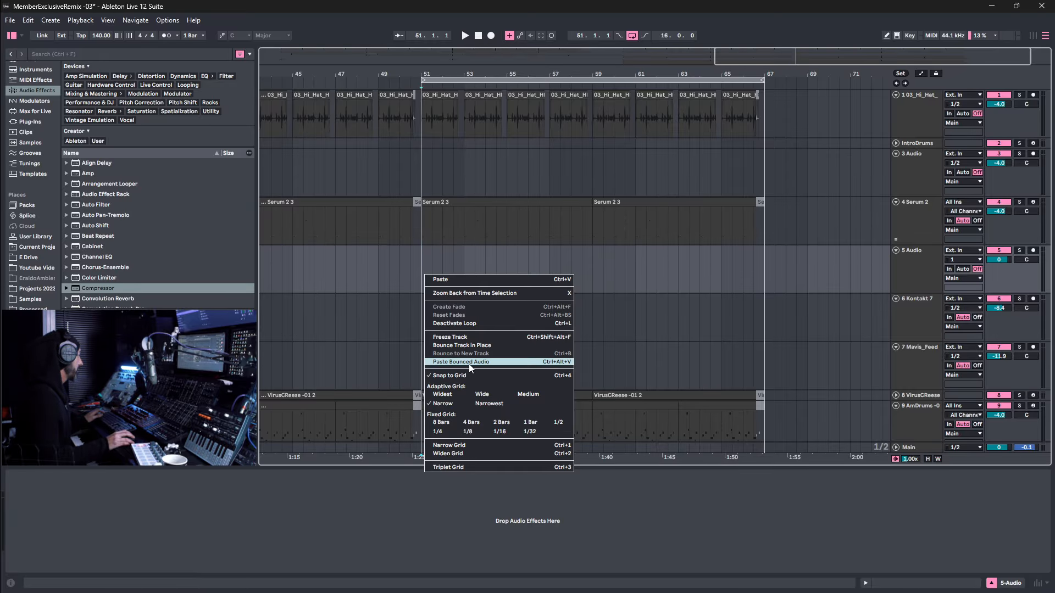
{"action": "left_click", "coordinate": [488, 363]}
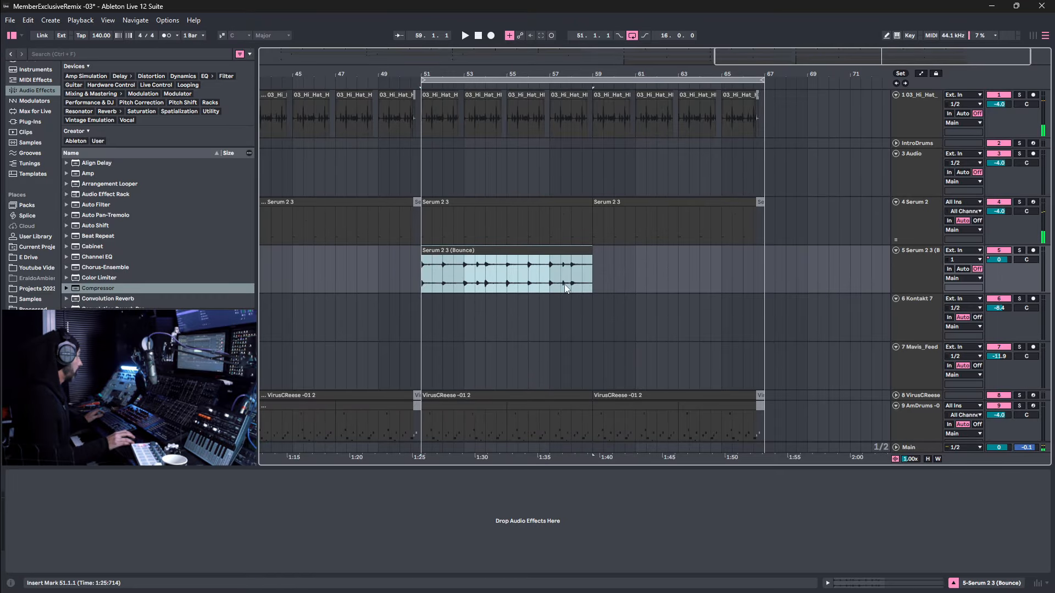
Isolate the short hit at 53.3.3 in the bounced Serum clip by deleting the audio before it and from 54.1.1 to 54.2.3.
{"action": "double_click", "coordinate": [496, 254]}
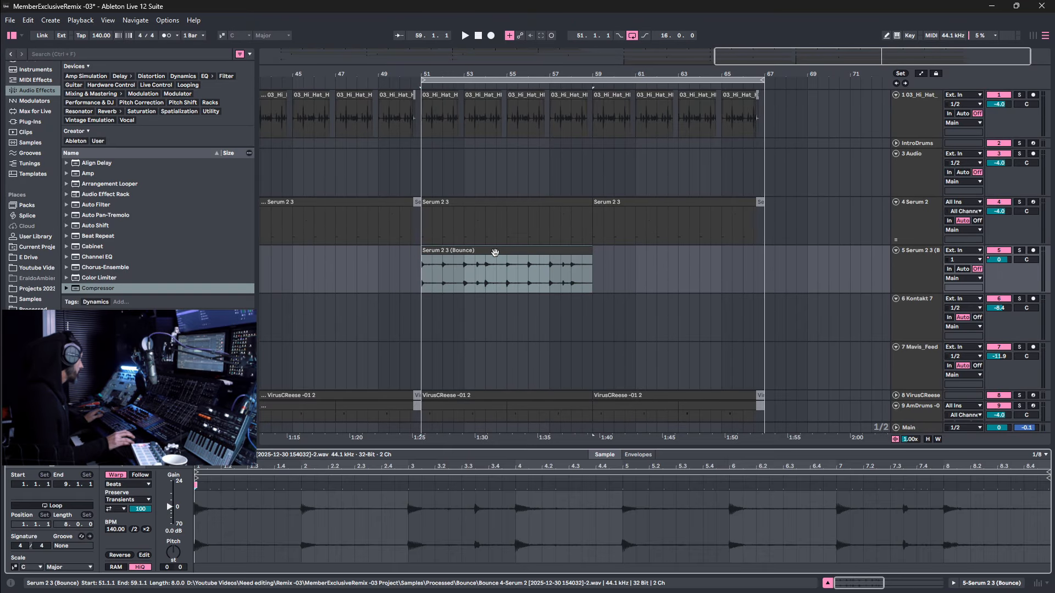
{"action": "left_click_drag", "start_coordinate": [446, 73], "coordinate": [432, 209]}
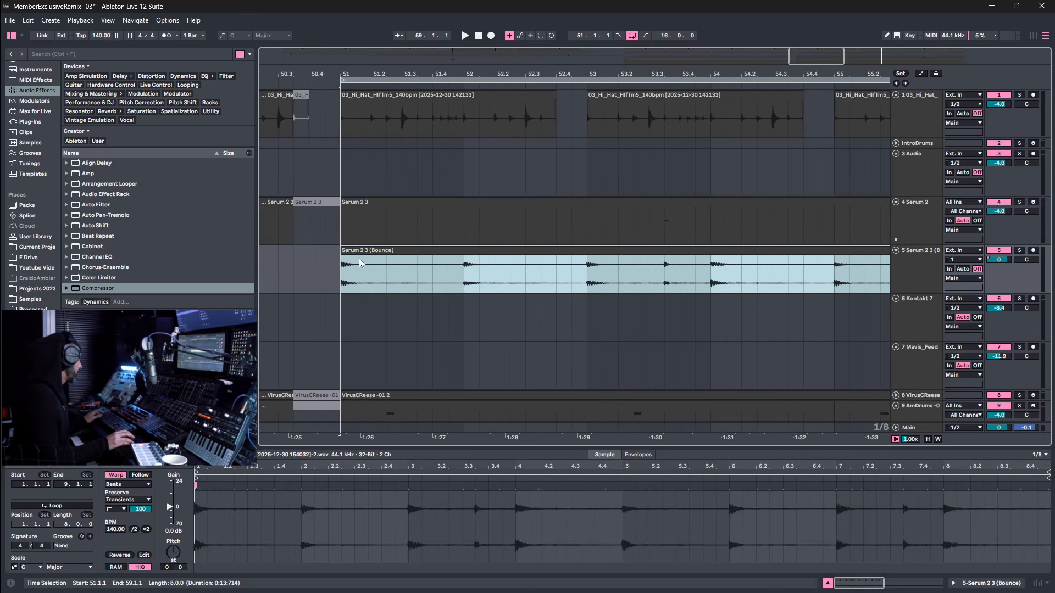
{"action": "left_click_drag", "start_coordinate": [341, 254], "coordinate": [750, 274]}
{"action": "key", "text": "Delete"}
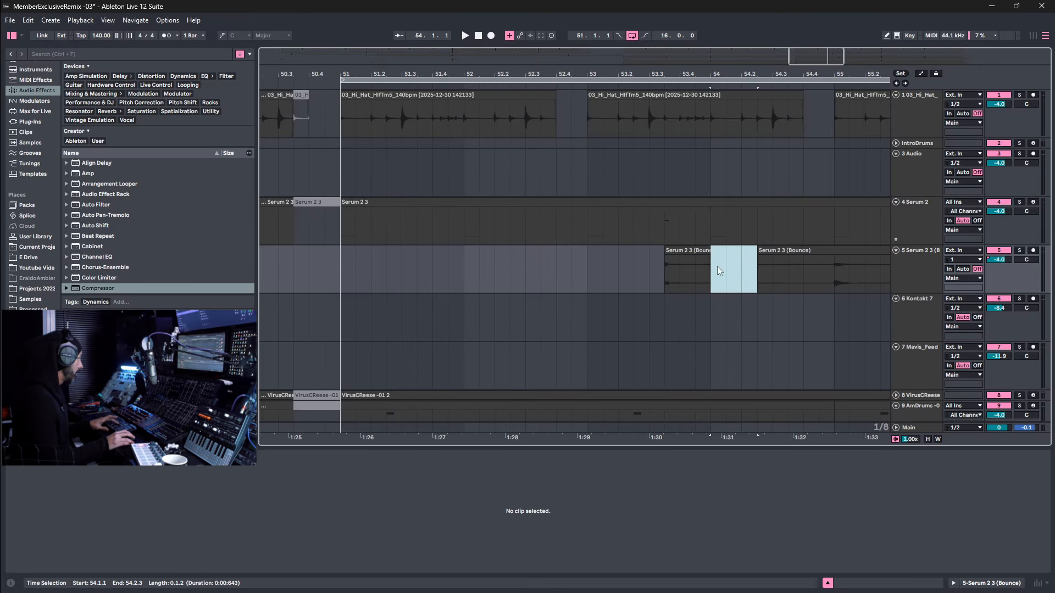
Consolidate the isolated bounced Serum hit between 53.3.3 and 54.1.1 into its own clip.
{"action": "left_click", "coordinate": [698, 253]}
{"action": "right_click", "coordinate": [691, 251]}
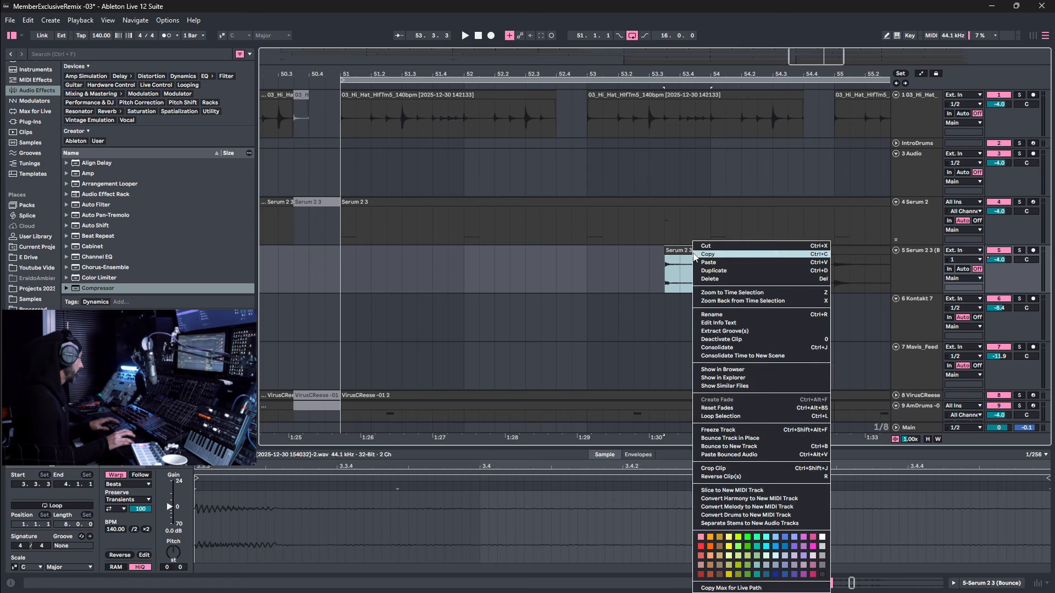
{"action": "left_click", "coordinate": [715, 348]}
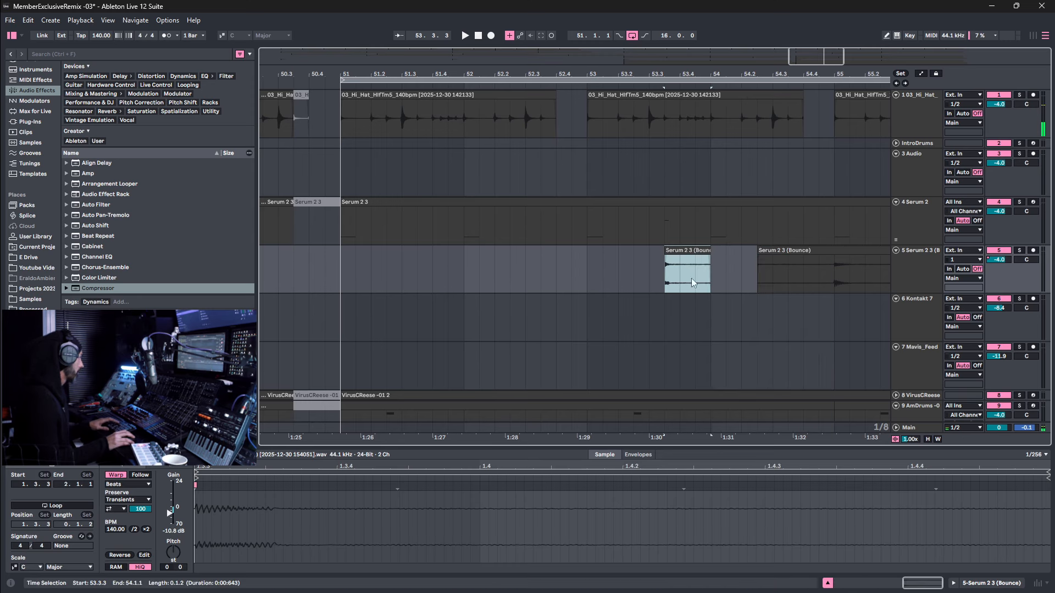
Reverse the consolidated Serum hit at 53.3.3 and delete the leftover bounced Serum clip starting at 54.2.3.
{"action": "right_click", "coordinate": [690, 256]}
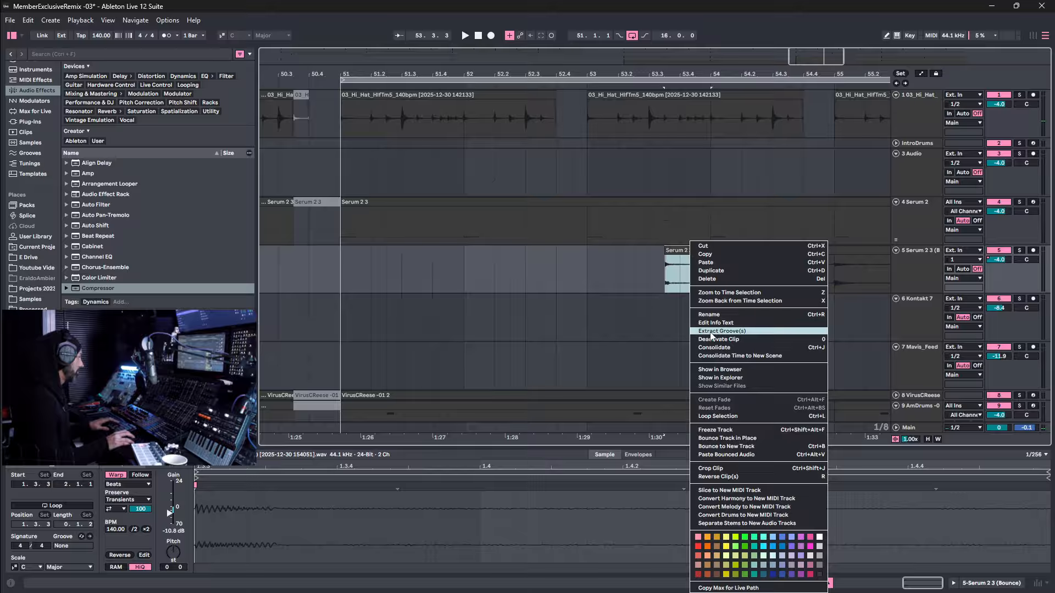
{"action": "left_click", "coordinate": [726, 477]}
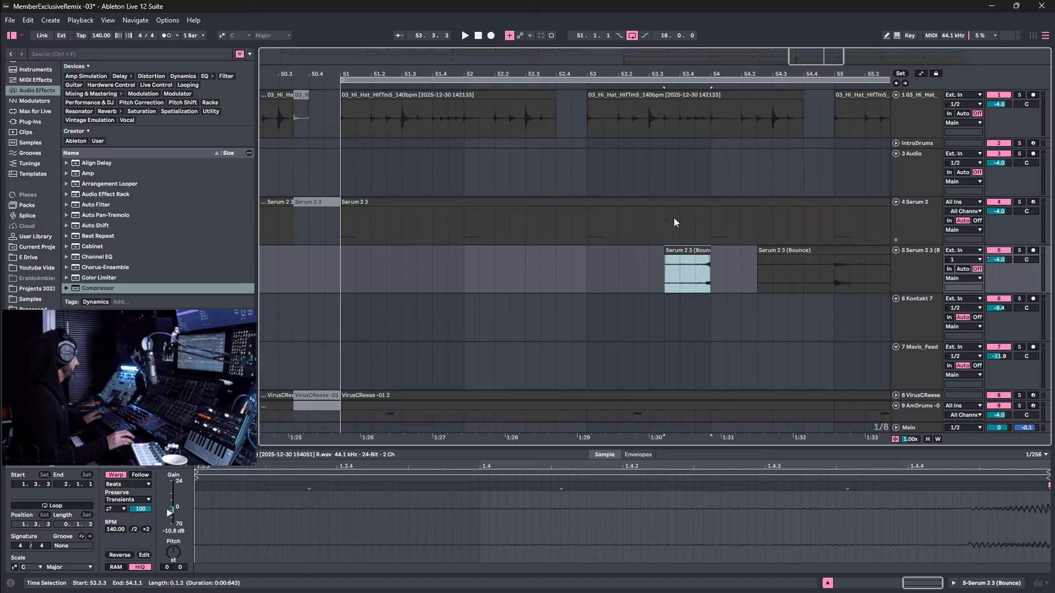
{"action": "left_click", "coordinate": [783, 252]}
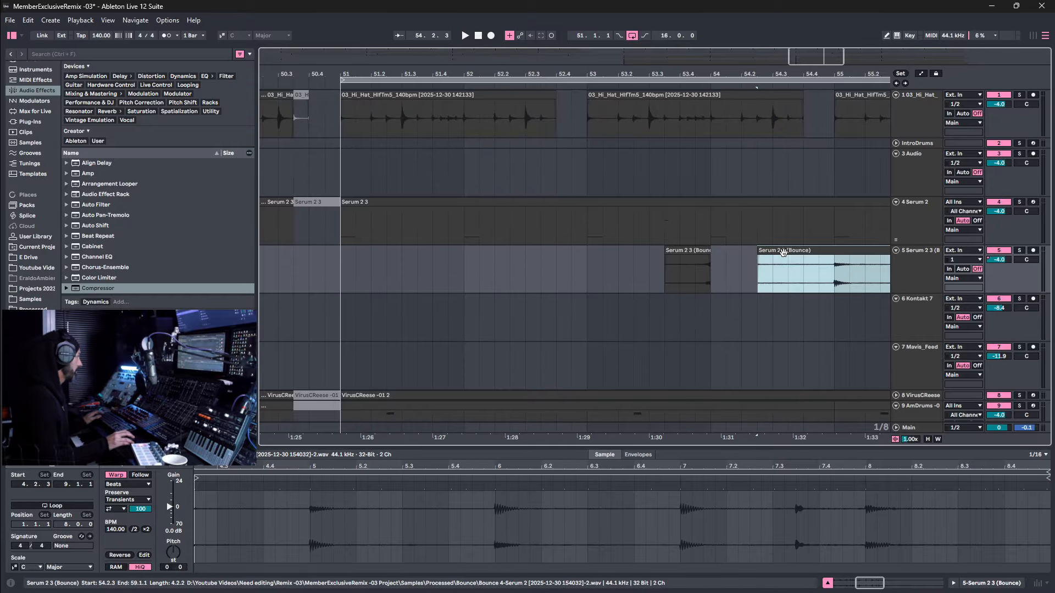
{"action": "key", "text": "Delete"}
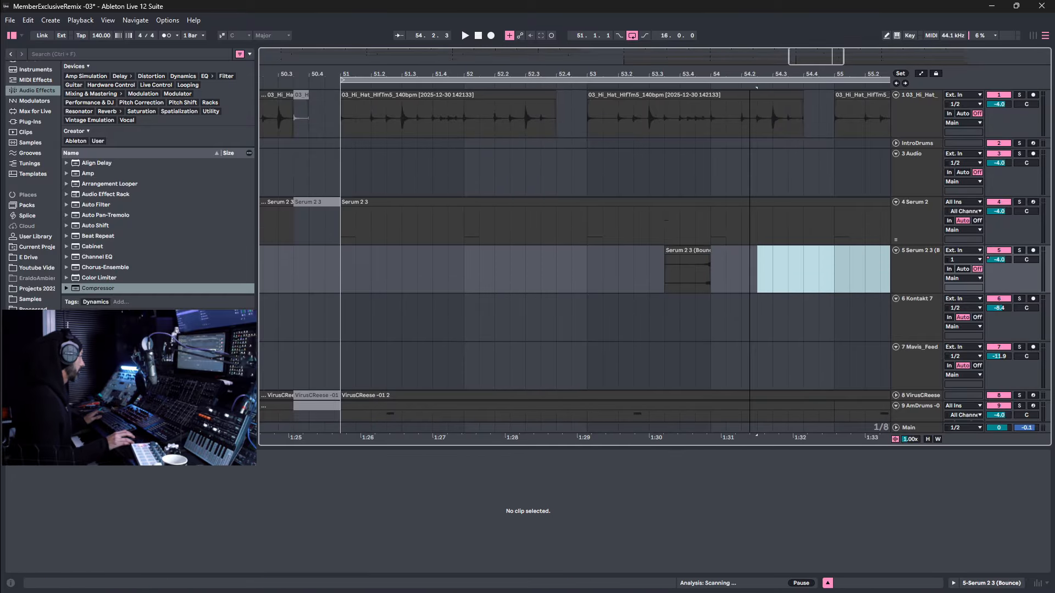
Move the reversed Serum hit to start at 53.2.1 so that it ends at 53.3.3.
{"action": "scroll", "coordinate": [751, 95], "scroll_direction": "down", "scroll_amount": 6}
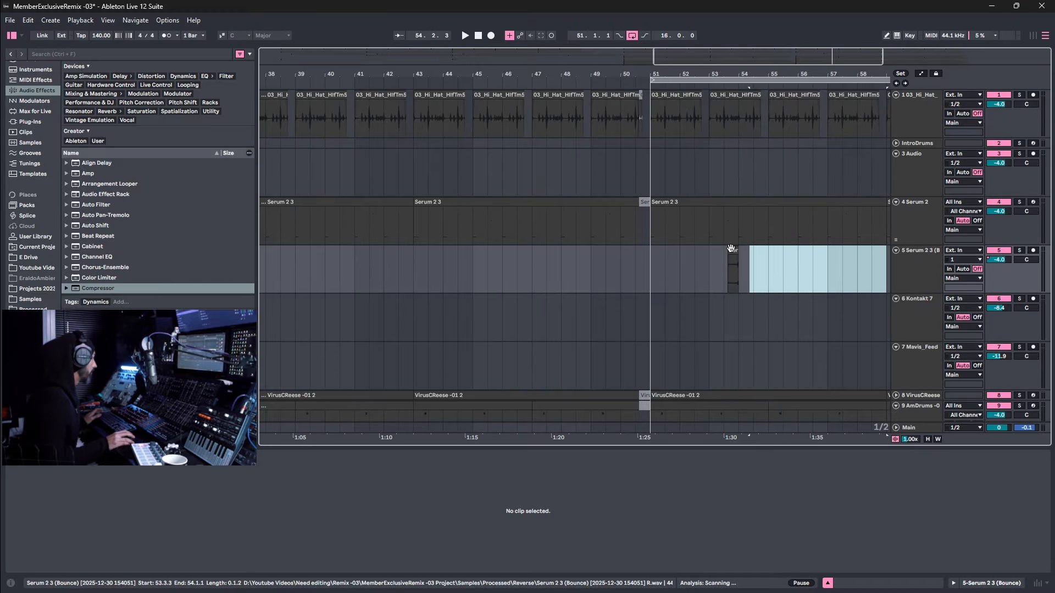
{"action": "left_click_drag", "start_coordinate": [739, 73], "coordinate": [739, 110]}
{"action": "left_click_drag", "start_coordinate": [697, 252], "coordinate": [625, 257]}
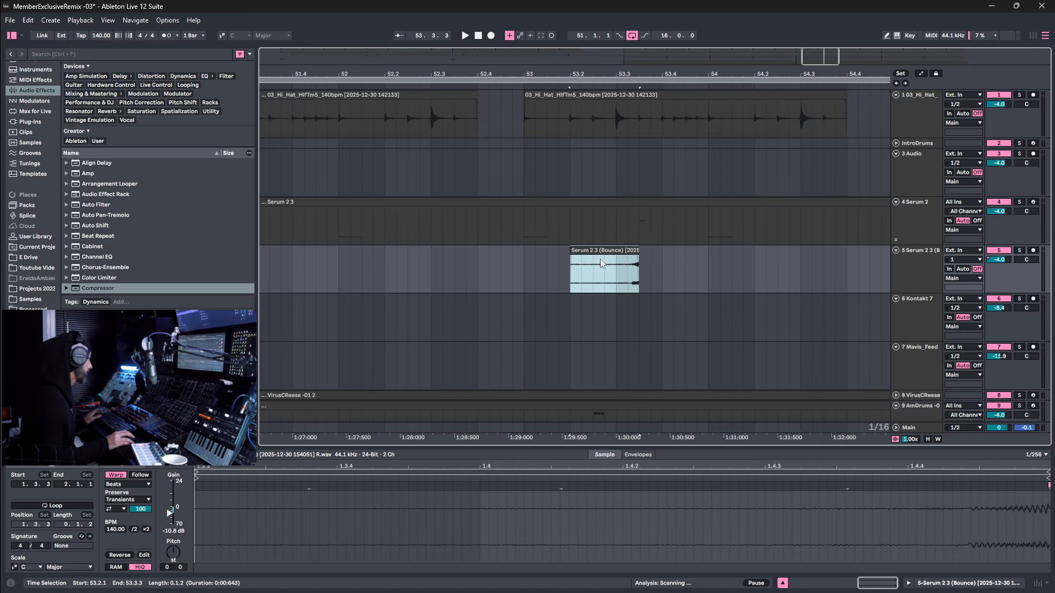
Add a fade-in to the reversed Serum clip from its start to about 53.3 and audition it in the loop.
{"action": "left_click", "coordinate": [651, 256]}
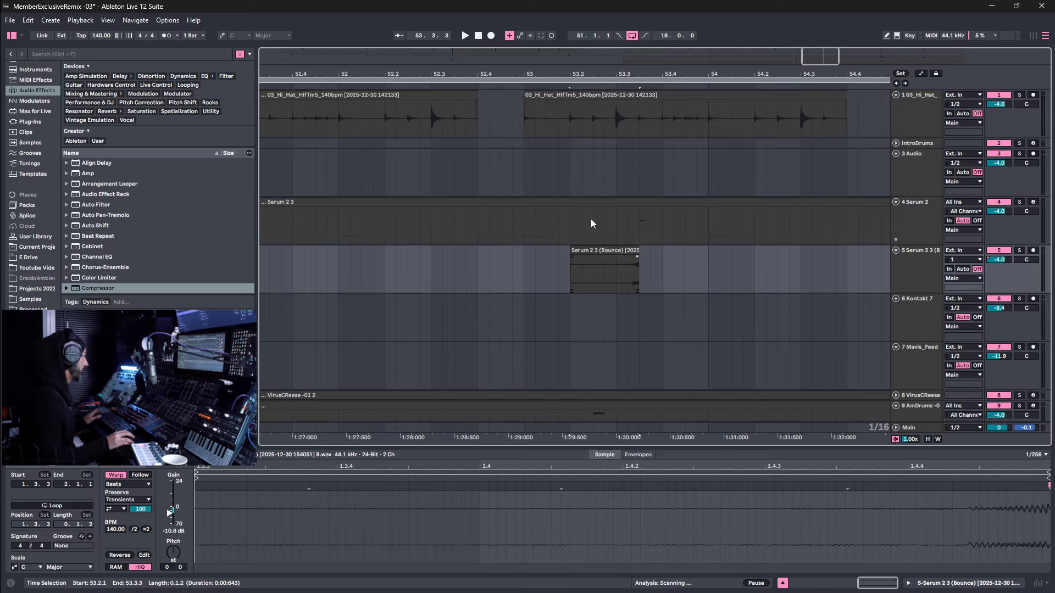
{"action": "left_click_drag", "start_coordinate": [575, 257], "coordinate": [601, 260]}
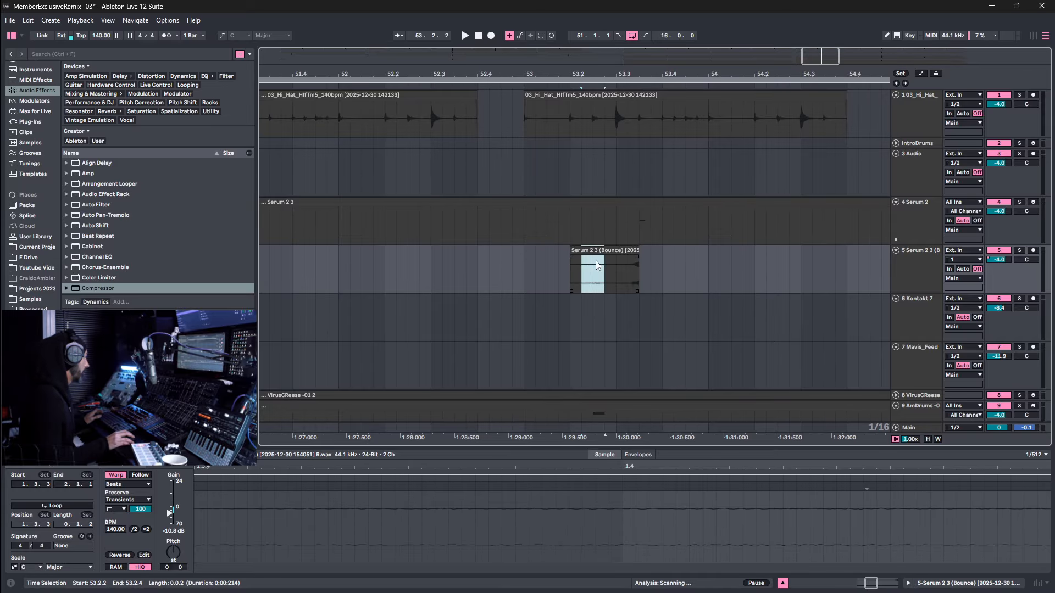
{"action": "left_click", "coordinate": [575, 260]}
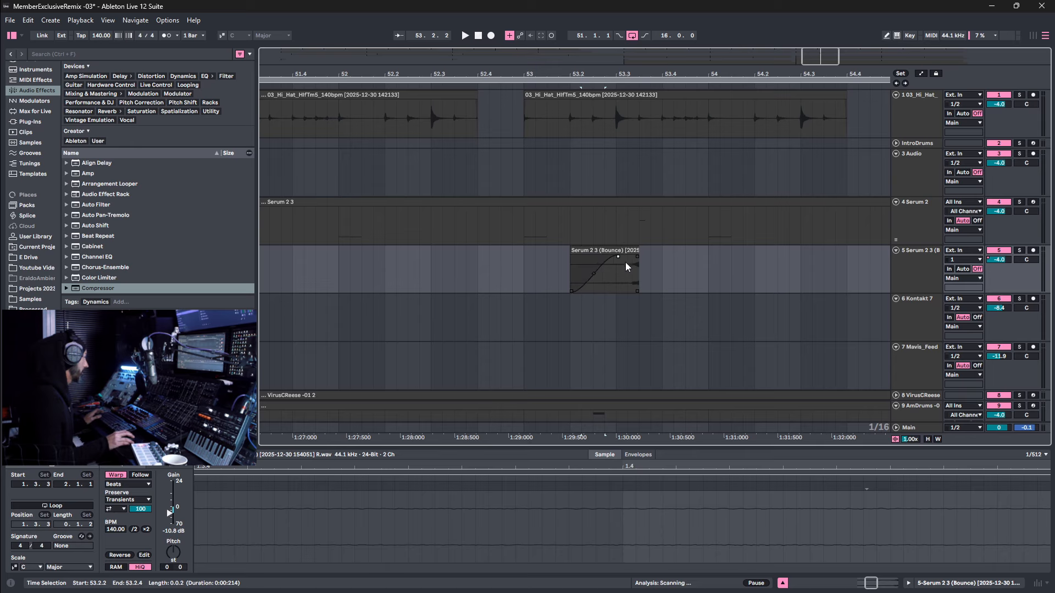
{"action": "key", "text": "ctrl+a"}
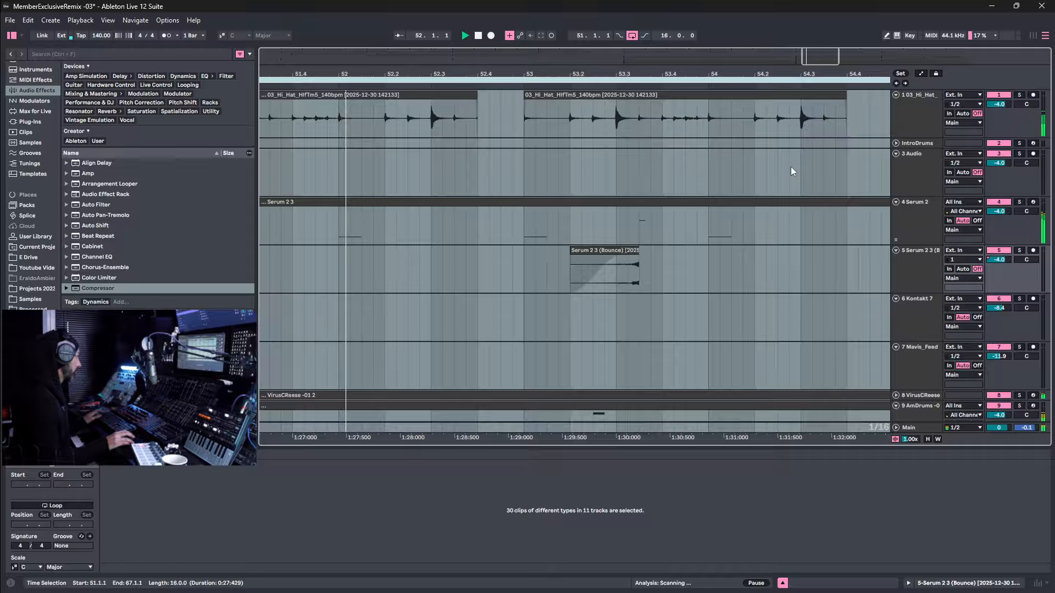
Delete the volume automation on the bounced Serum track and set its volume to -7.9 dB, auditioning it in the mix.
{"action": "left_click", "coordinate": [922, 271]}
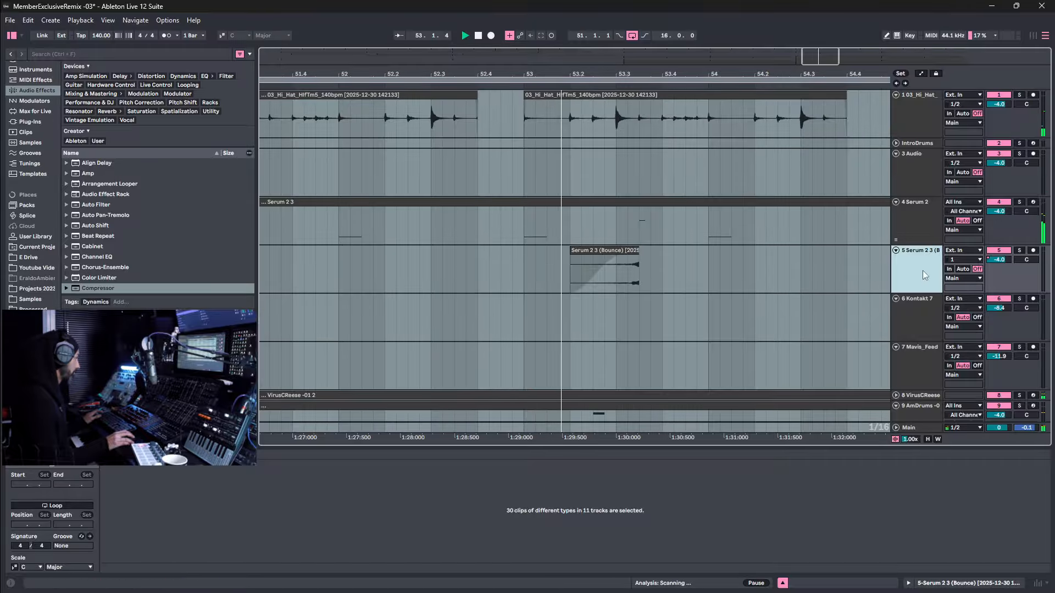
{"action": "right_click", "coordinate": [999, 261]}
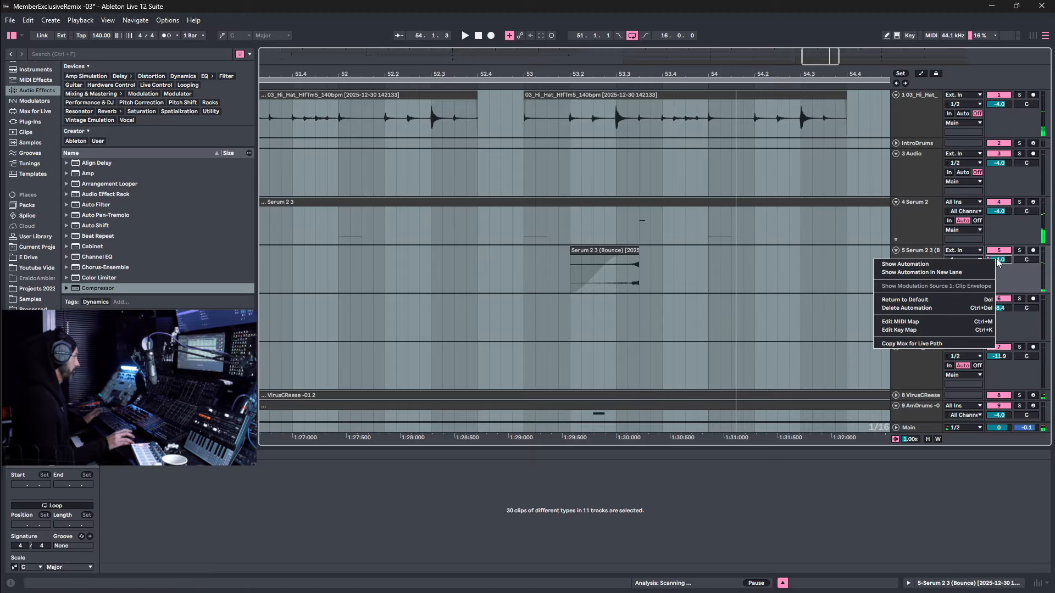
{"action": "left_click", "coordinate": [939, 309]}
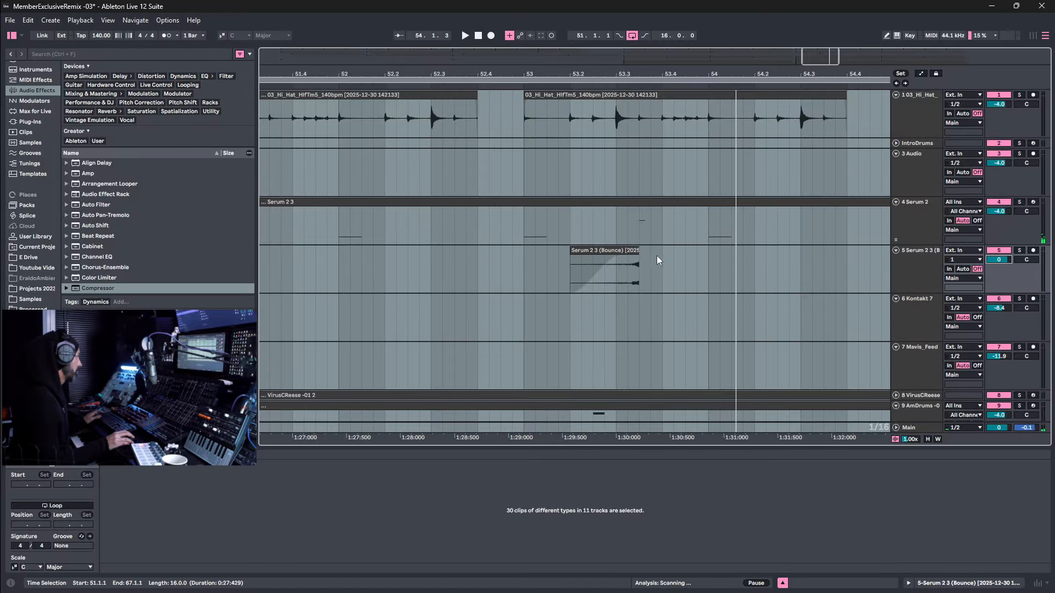
{"action": "left_click_drag", "start_coordinate": [654, 74], "coordinate": [654, 37]}
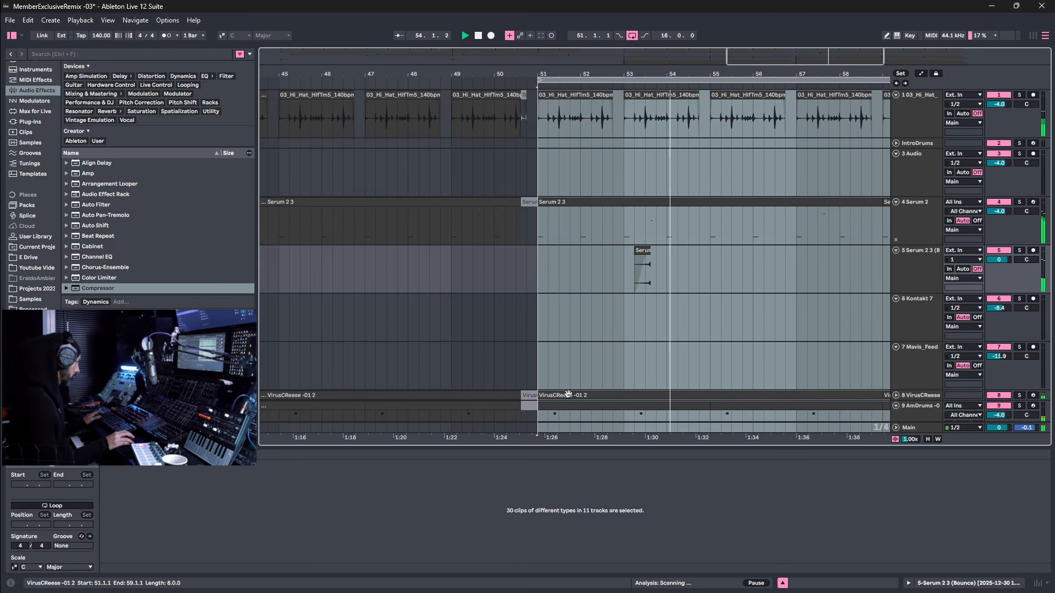
{"action": "key", "text": "Tab"}
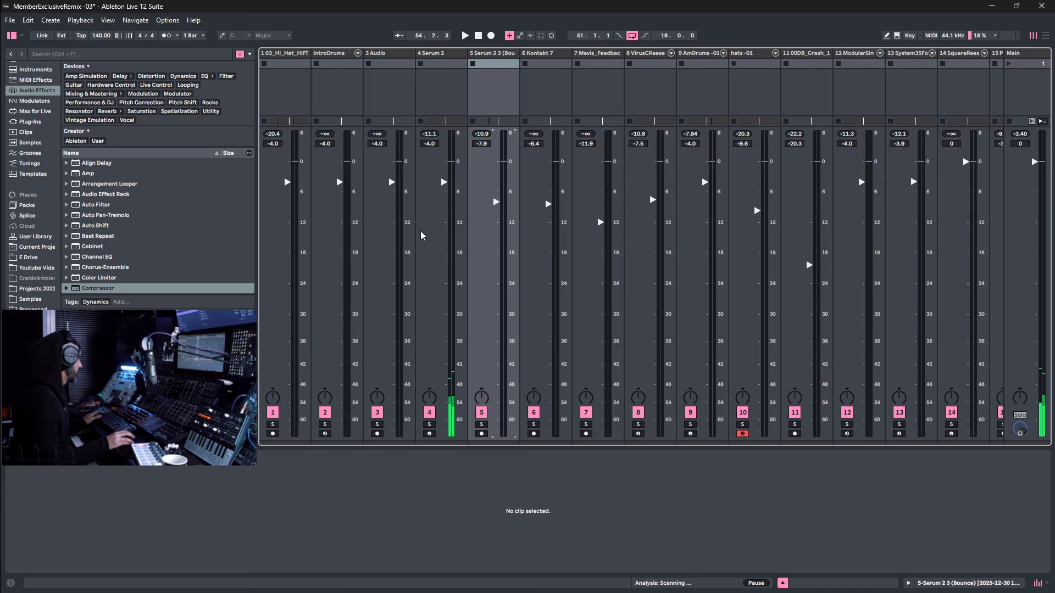
{"action": "key", "text": "space"}
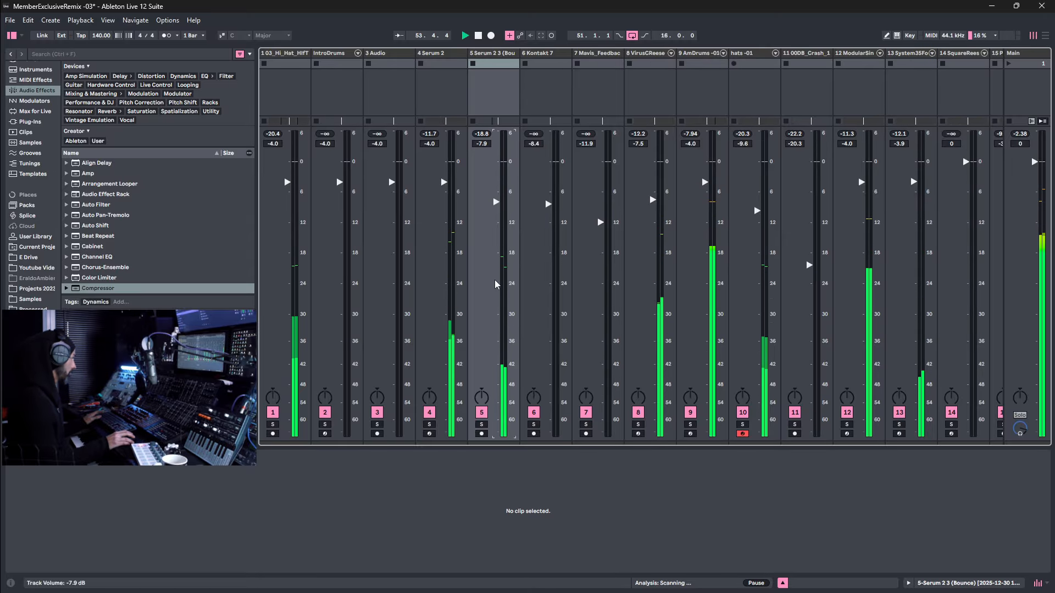
{"action": "key", "text": "space"}
{"action": "key", "text": "Tab"}
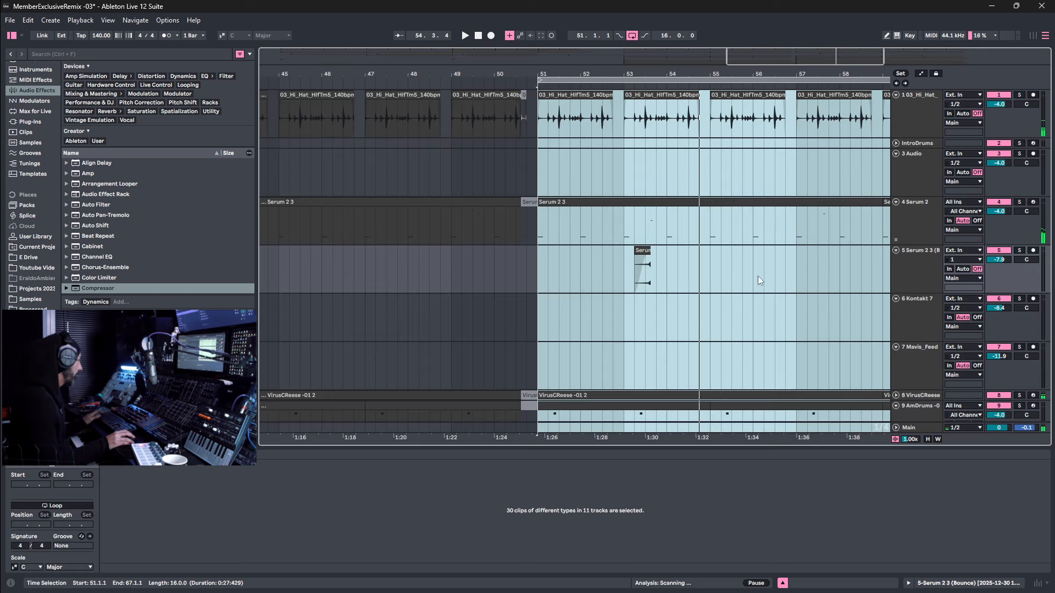
Stretch the reversed Serum clip to twice its length at 280 BPM and move it to start at 52.4.3, ending at 53.3.3.
{"action": "left_click", "coordinate": [652, 252]}
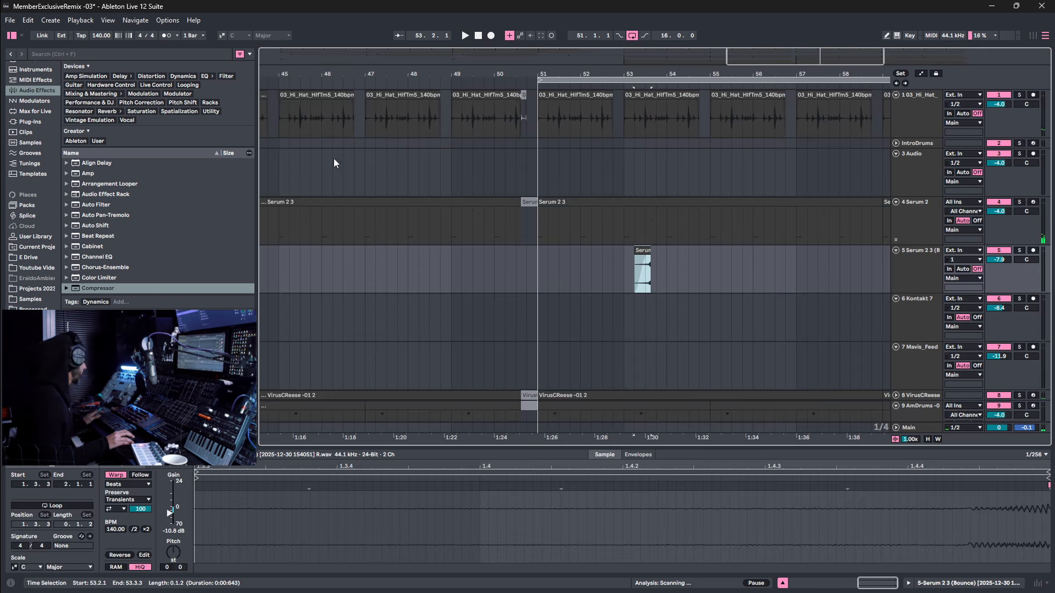
{"action": "left_click", "coordinate": [145, 529]}
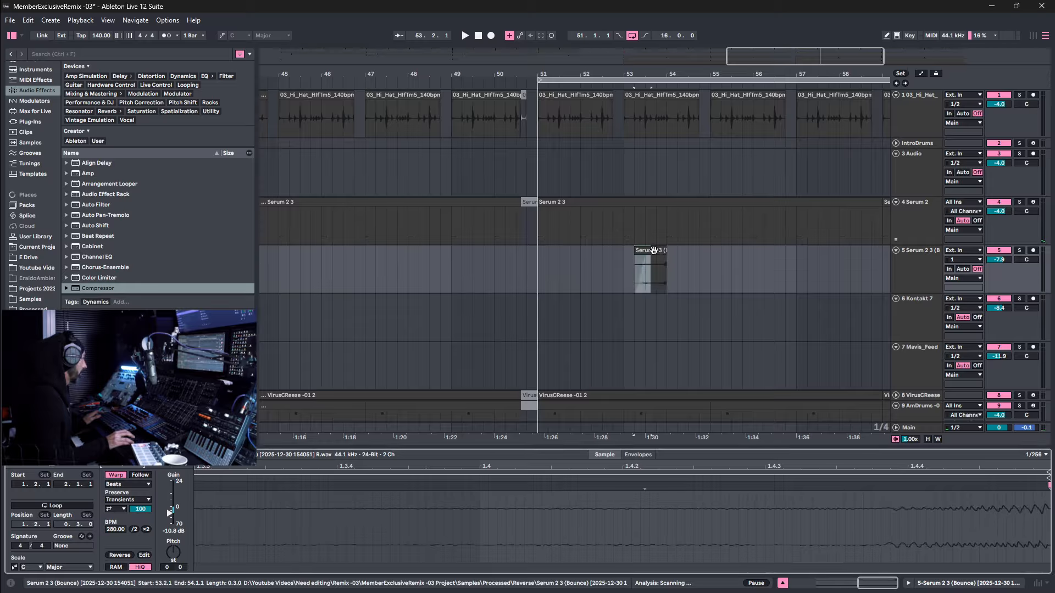
{"action": "left_click_drag", "start_coordinate": [639, 70], "coordinate": [638, 143]}
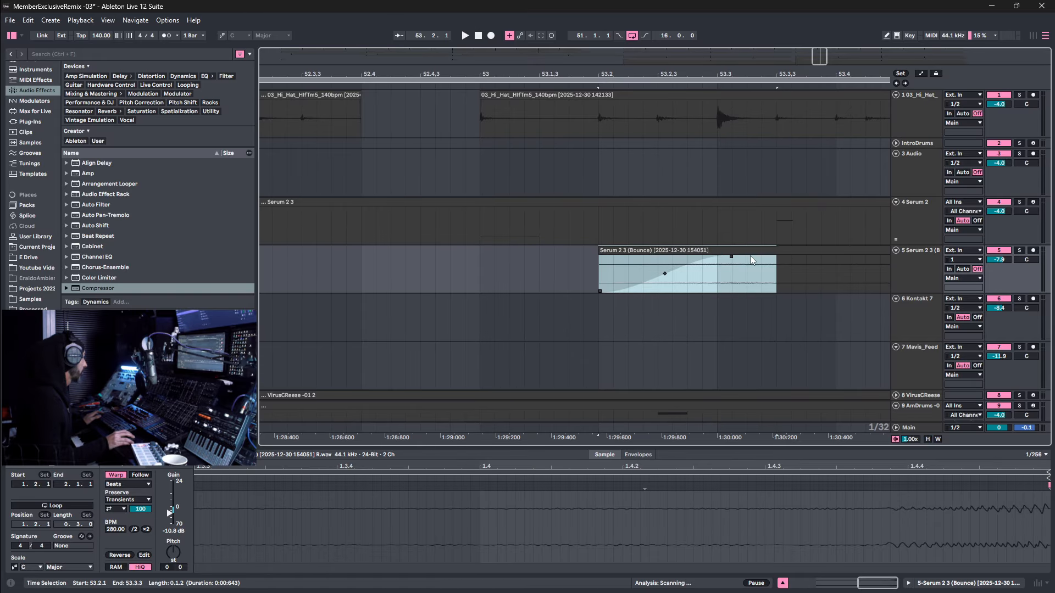
{"action": "left_click", "coordinate": [806, 251]}
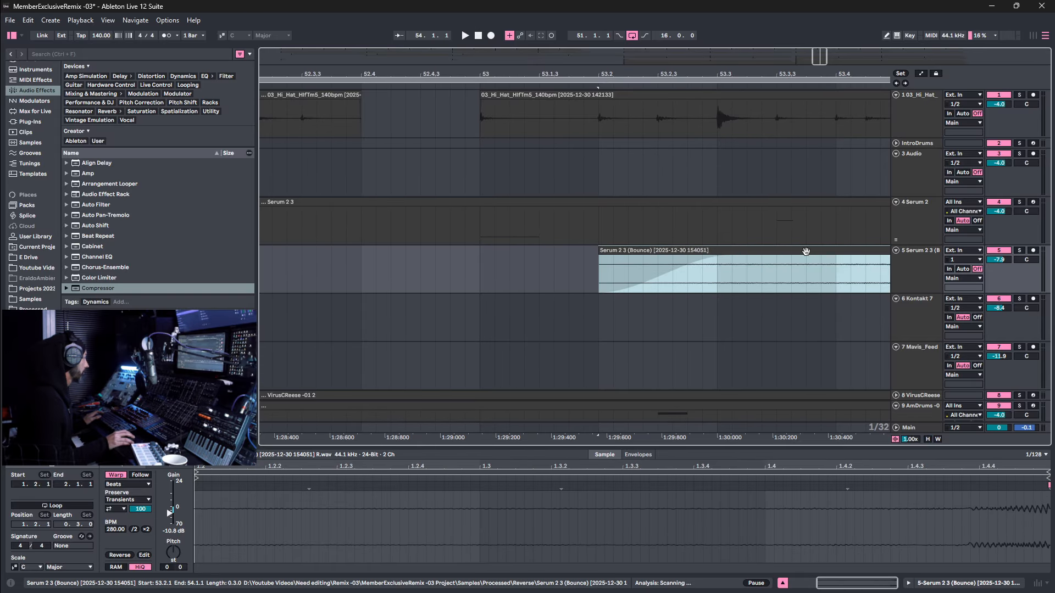
{"action": "left_click_drag", "start_coordinate": [829, 251], "coordinate": [651, 270]}
{"action": "key", "text": "space"}
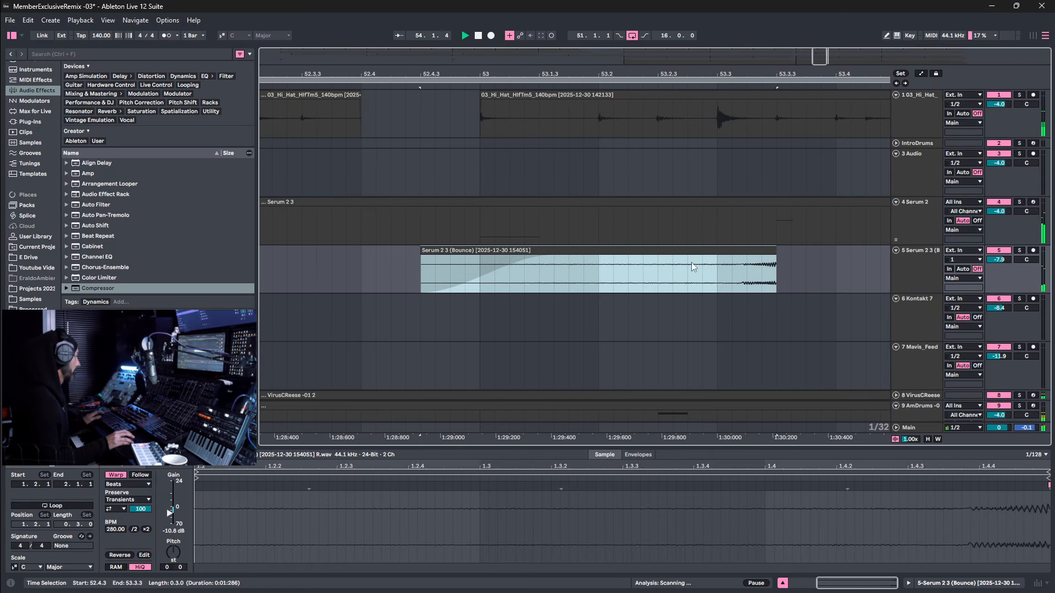
Transpose the reversed Serum clip down 12 semitones and audition it in the mix.
{"action": "left_click", "coordinate": [177, 557]}
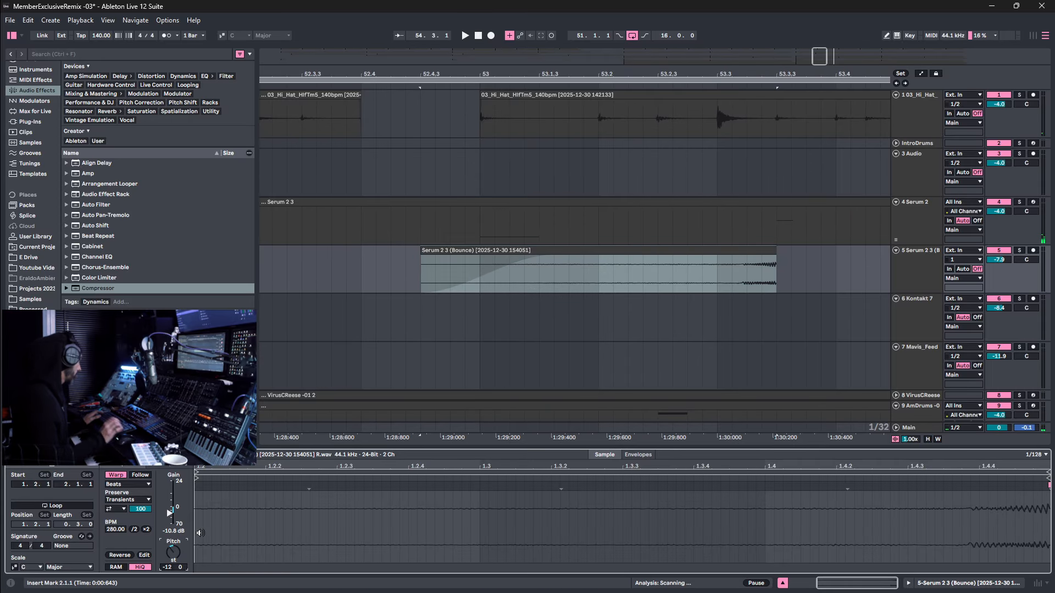
{"action": "left_click", "coordinate": [488, 281]}
{"action": "key", "text": "space"}
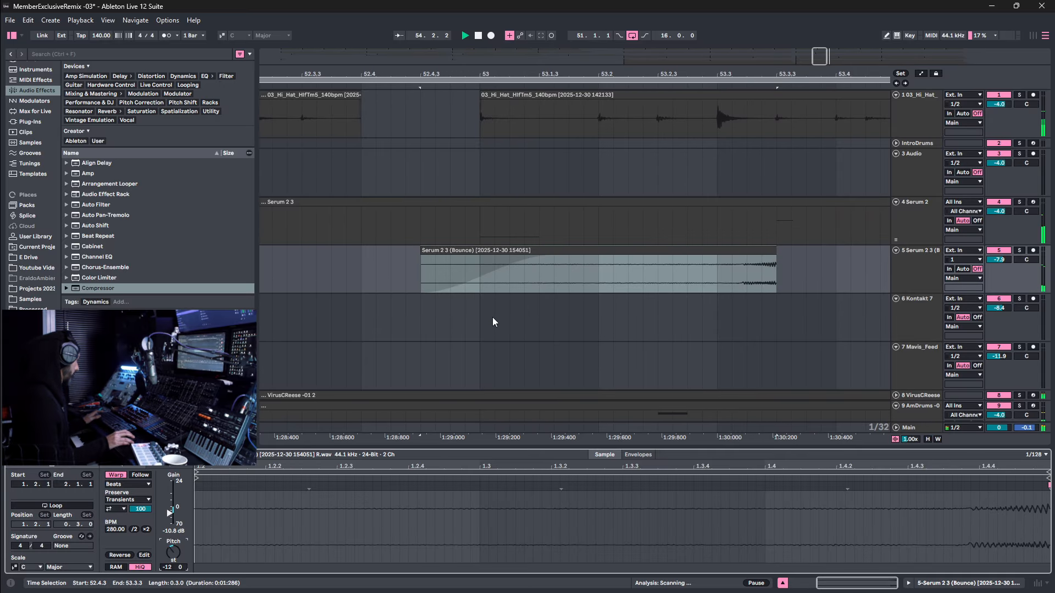
Set the bounced Serum track's volume to -6.1 dB.
{"action": "key", "text": "Tab"}
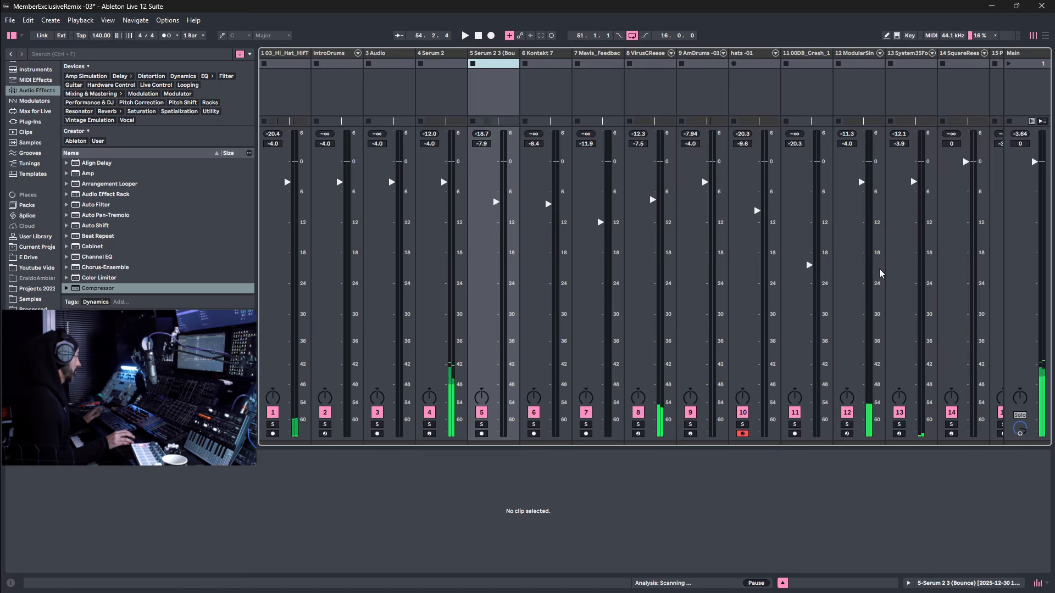
{"action": "left_click", "coordinate": [488, 56]}
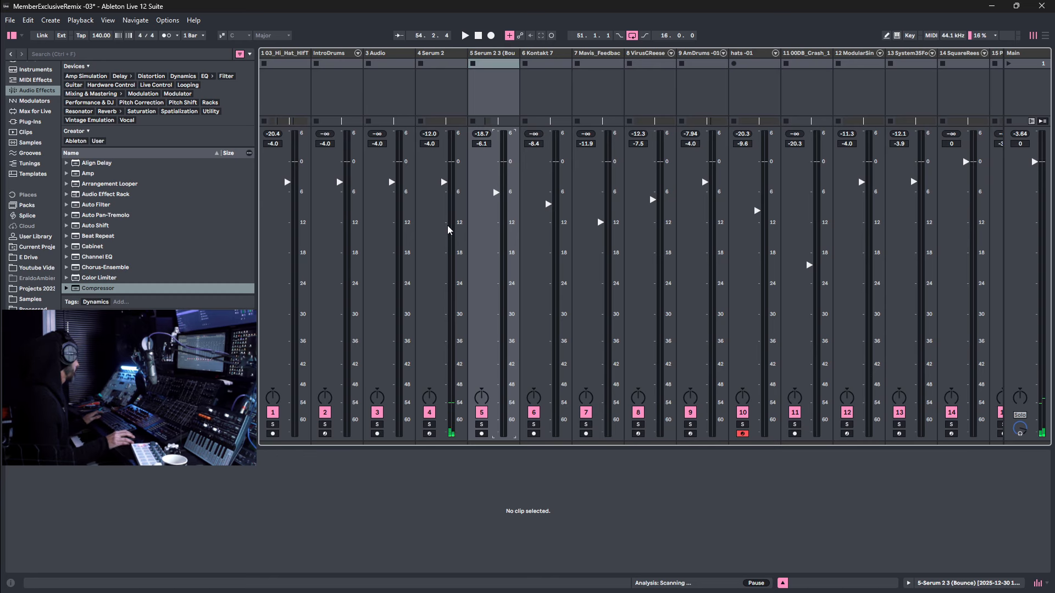
{"action": "key", "text": "Tab"}
Play the whole arrangement from the beginning and save the project.
{"action": "left_click_drag", "start_coordinate": [805, 68], "coordinate": [714, 49]}
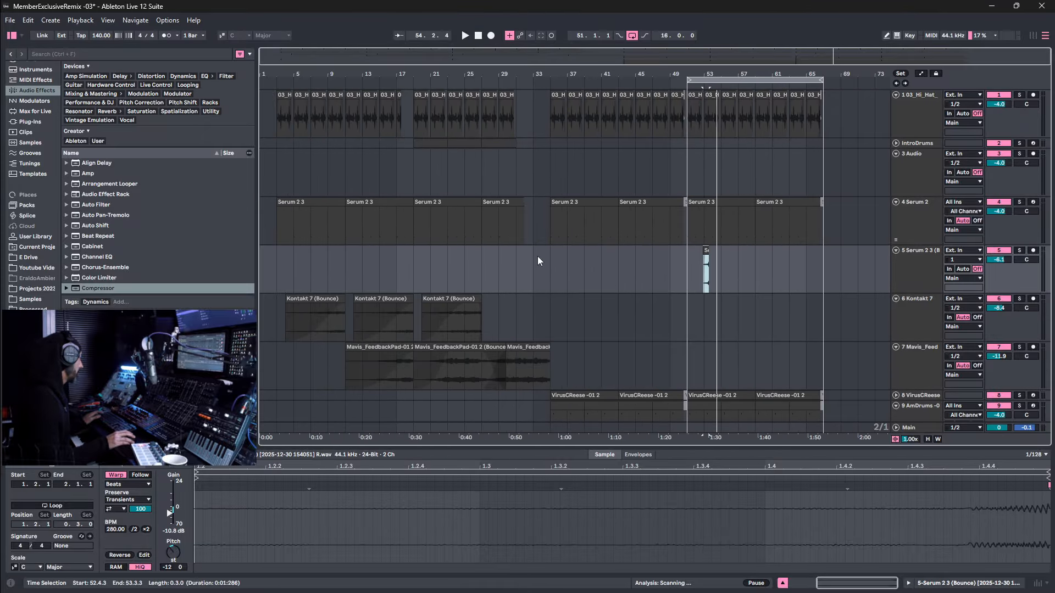
{"action": "scroll", "coordinate": [566, 236], "scroll_direction": "down", "scroll_amount": 5}
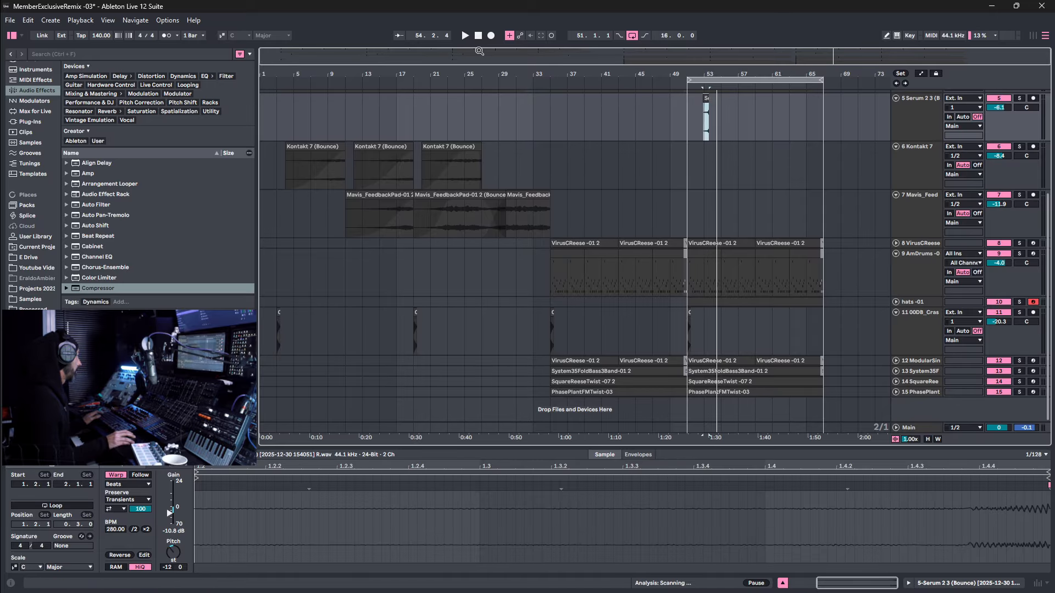
{"action": "left_click", "coordinate": [477, 36]}
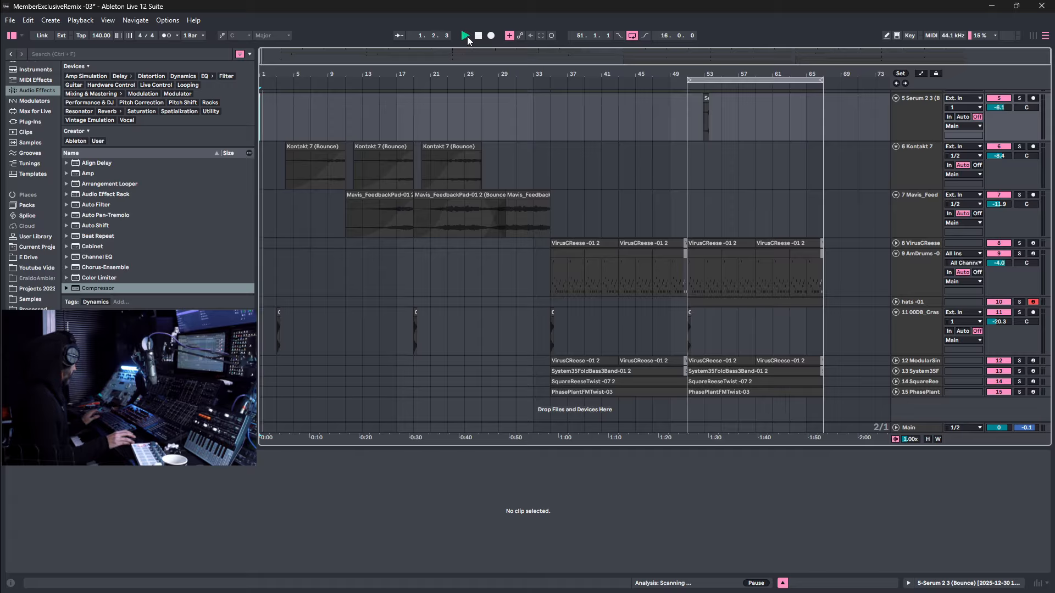
{"action": "key", "text": "ctrl+s"}
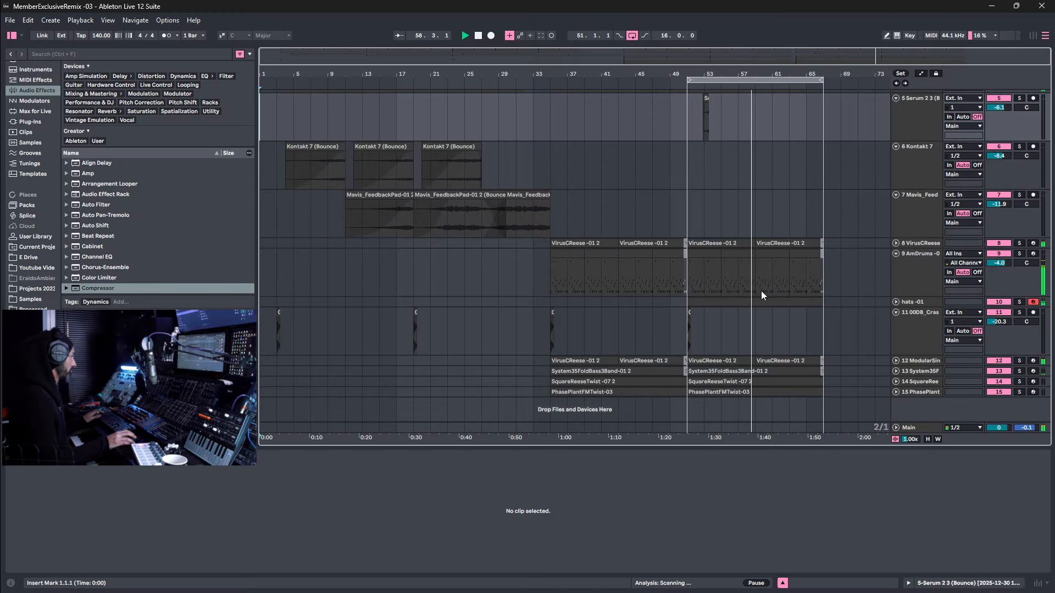
Look through the 2025 bass racks in the User Library for another bass layer.
{"action": "left_click", "coordinate": [770, 243]}
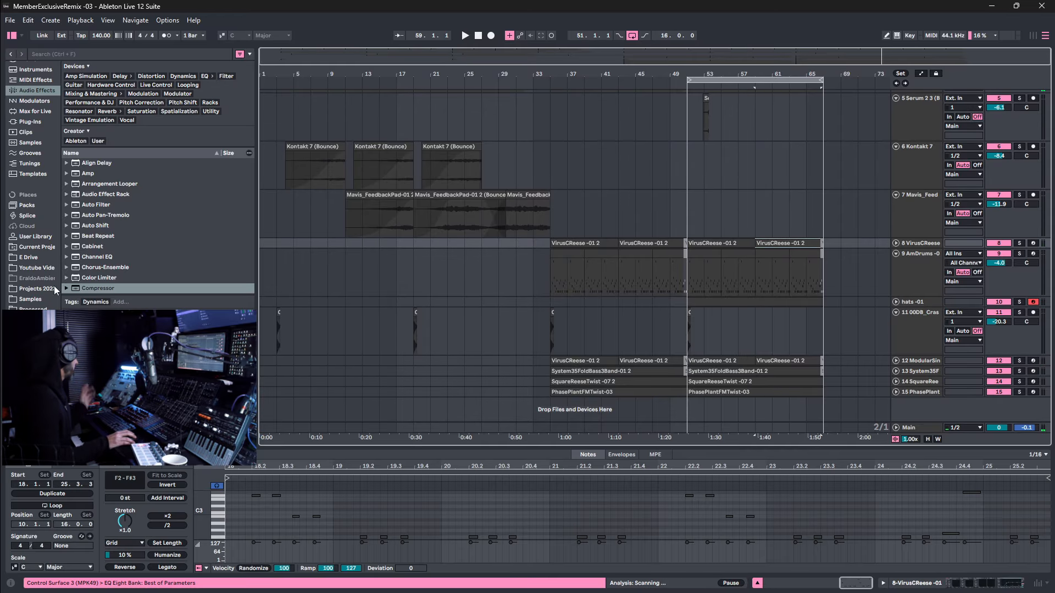
{"action": "scroll", "coordinate": [33, 252], "scroll_direction": "down", "scroll_amount": 5}
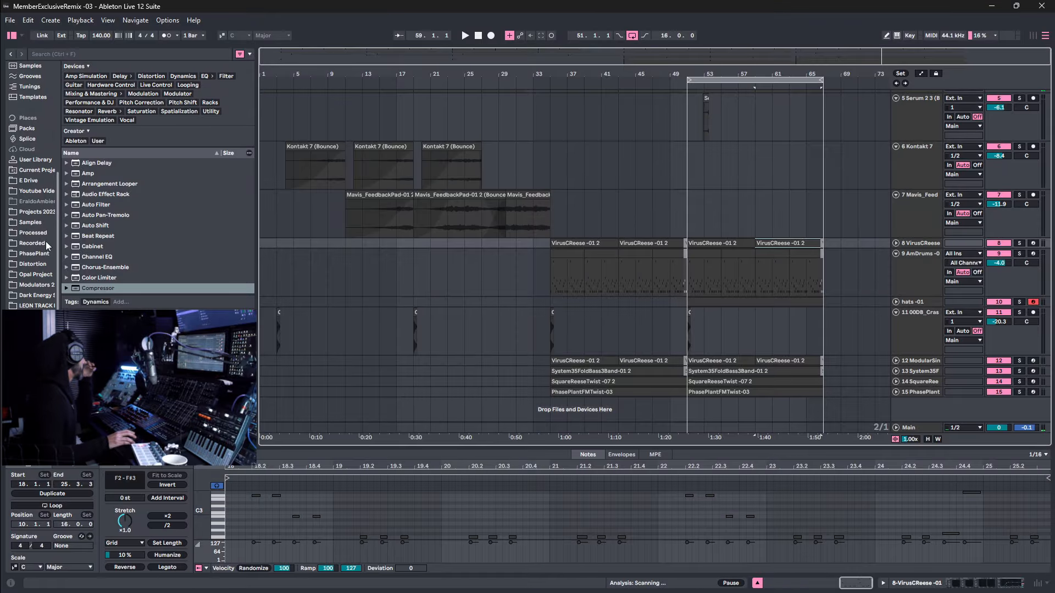
{"action": "left_click", "coordinate": [34, 160]}
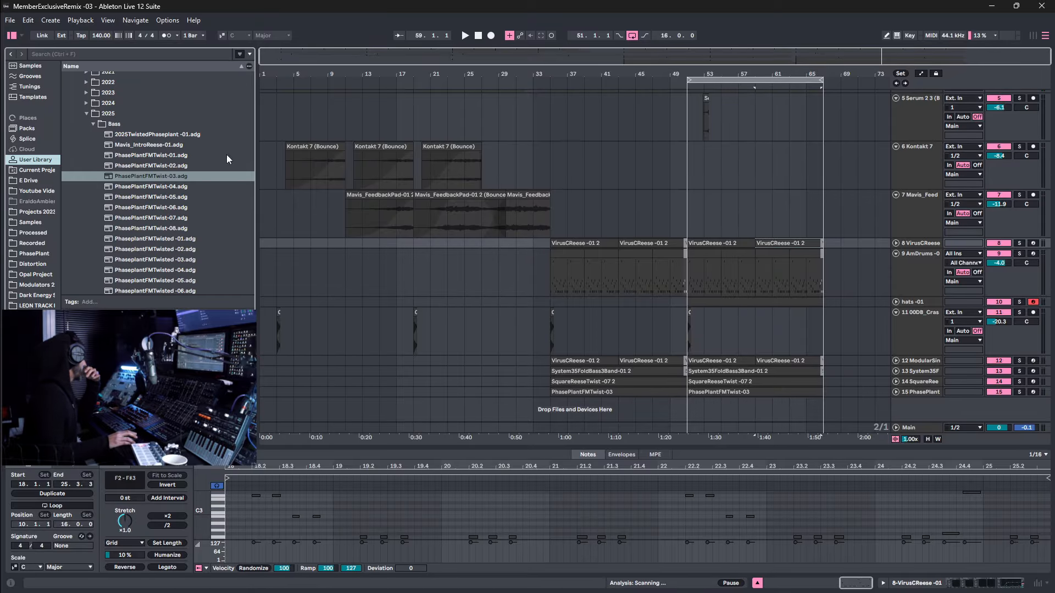
{"action": "scroll", "coordinate": [141, 167], "scroll_direction": "down", "scroll_amount": 3}
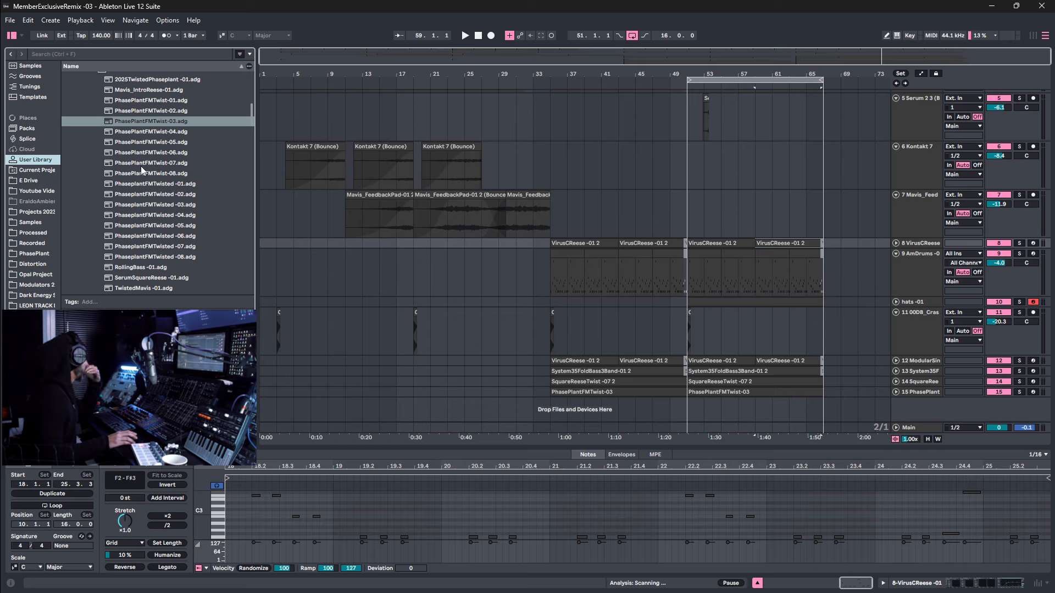
{"action": "scroll", "coordinate": [141, 171], "scroll_direction": "down", "scroll_amount": 3}
{"action": "scroll", "coordinate": [141, 172], "scroll_direction": "down", "scroll_amount": 2}
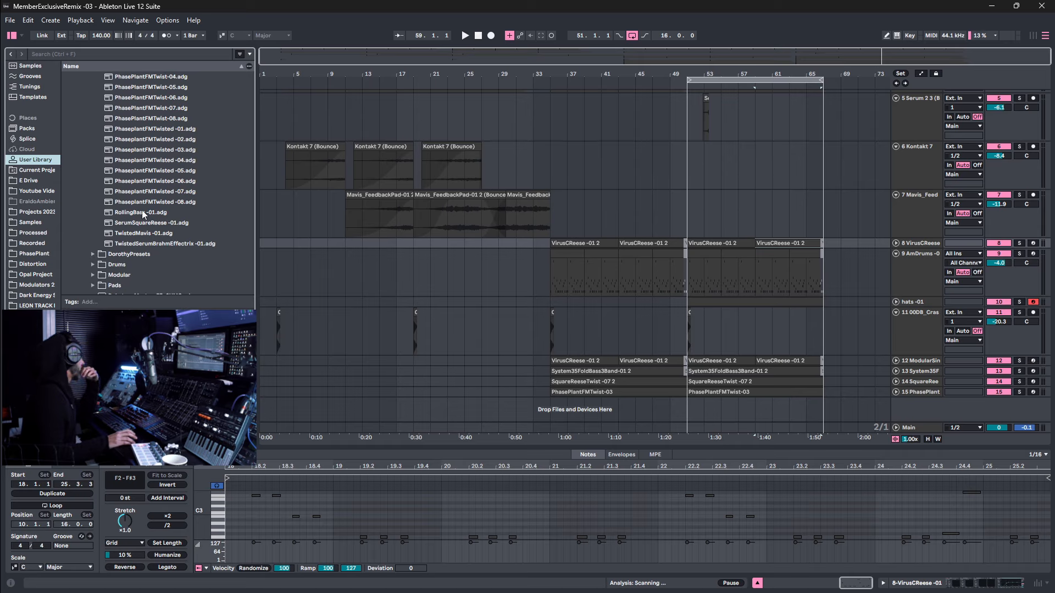
{"action": "scroll", "coordinate": [145, 238], "scroll_direction": "up", "scroll_amount": 1}
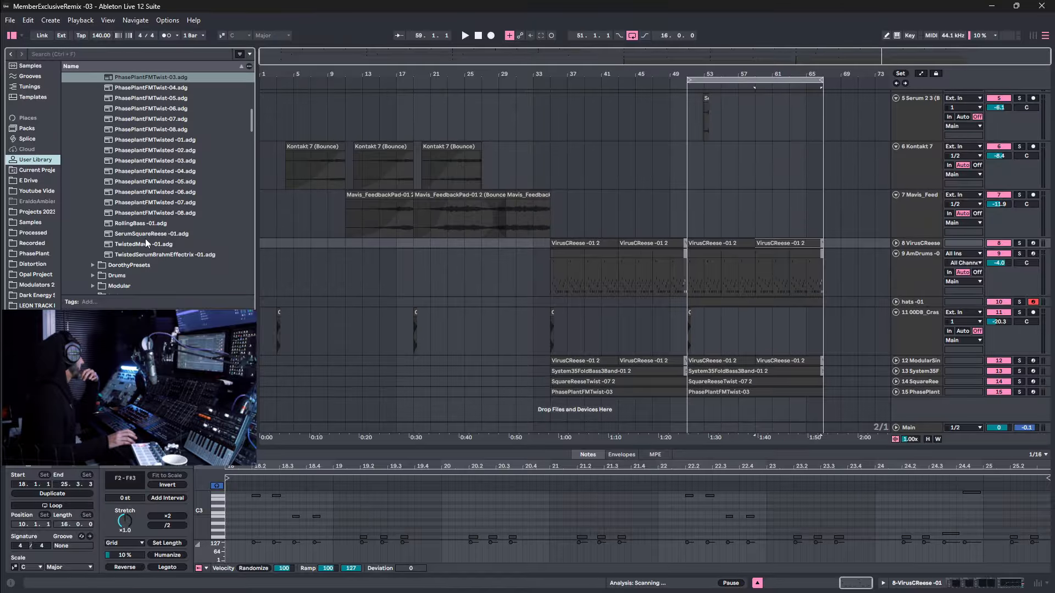
{"action": "scroll", "coordinate": [140, 233], "scroll_direction": "up", "scroll_amount": 10}
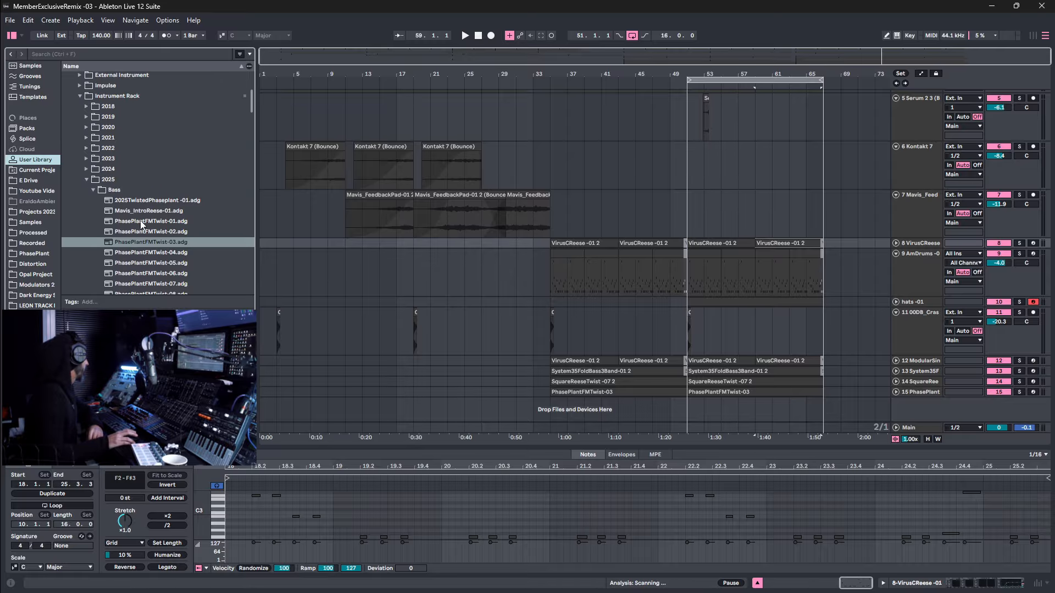
Load the SickTiReese -01 rack from the User Library's 2024 Bass folder as a new track directly below VirusCReese.
{"action": "left_click", "coordinate": [86, 170]}
{"action": "left_click", "coordinate": [93, 180]}
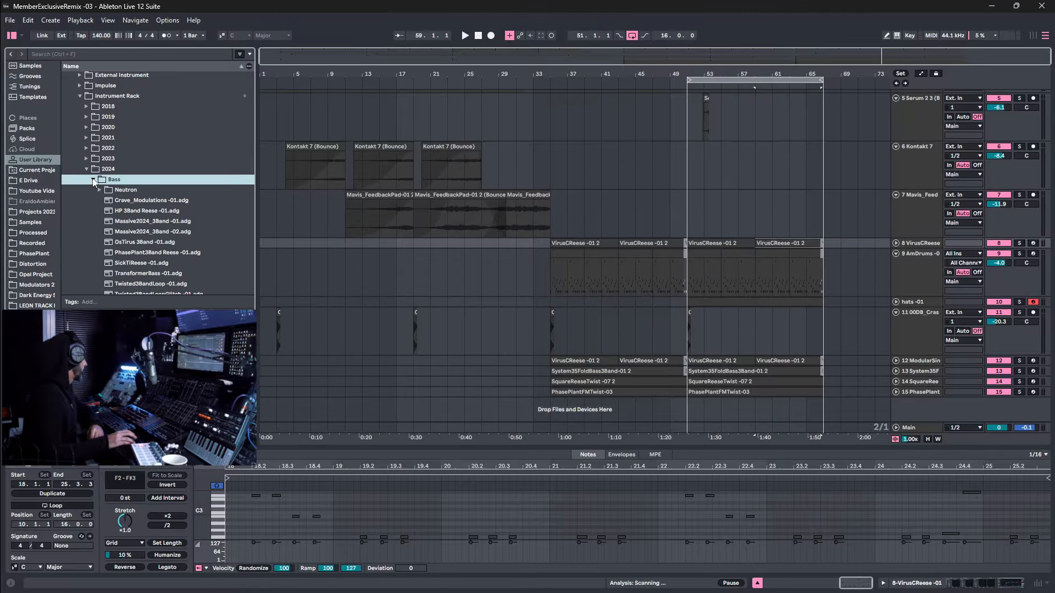
{"action": "scroll", "coordinate": [146, 234], "scroll_direction": "down", "scroll_amount": 2}
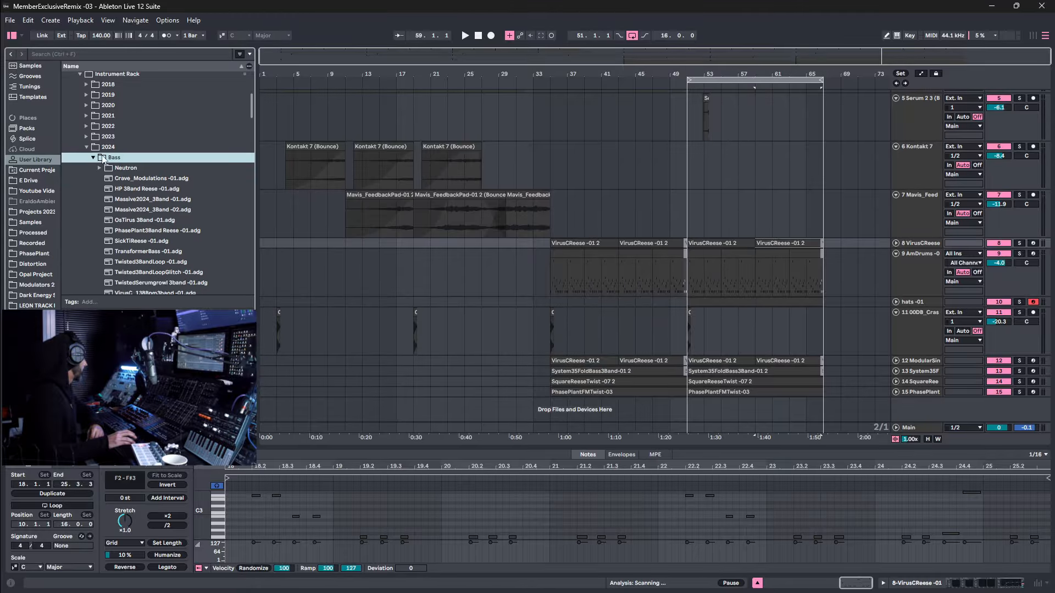
{"action": "scroll", "coordinate": [131, 253], "scroll_direction": "down", "scroll_amount": 6}
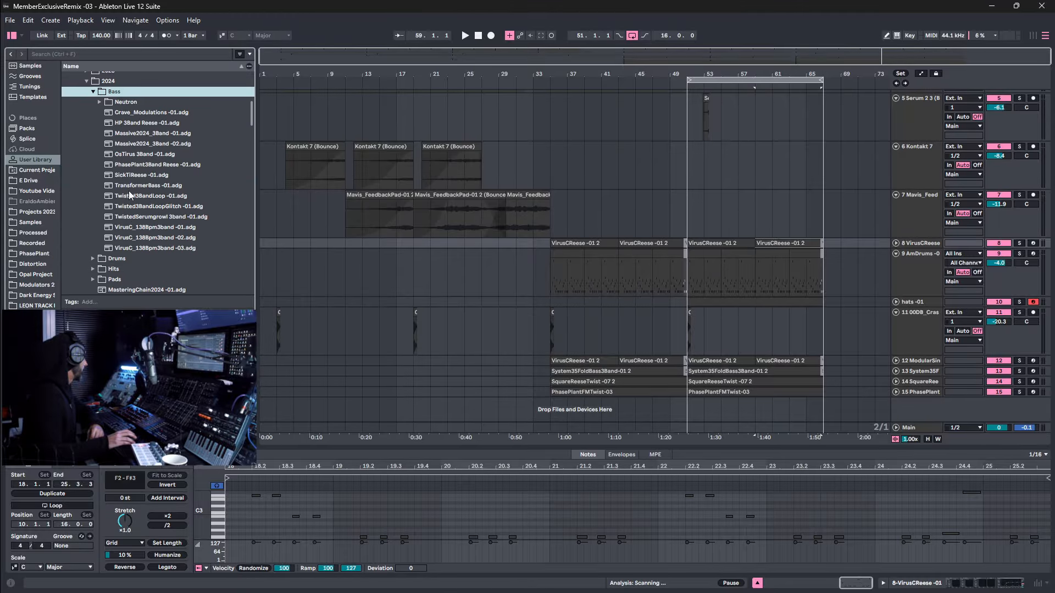
{"action": "left_click", "coordinate": [126, 176]}
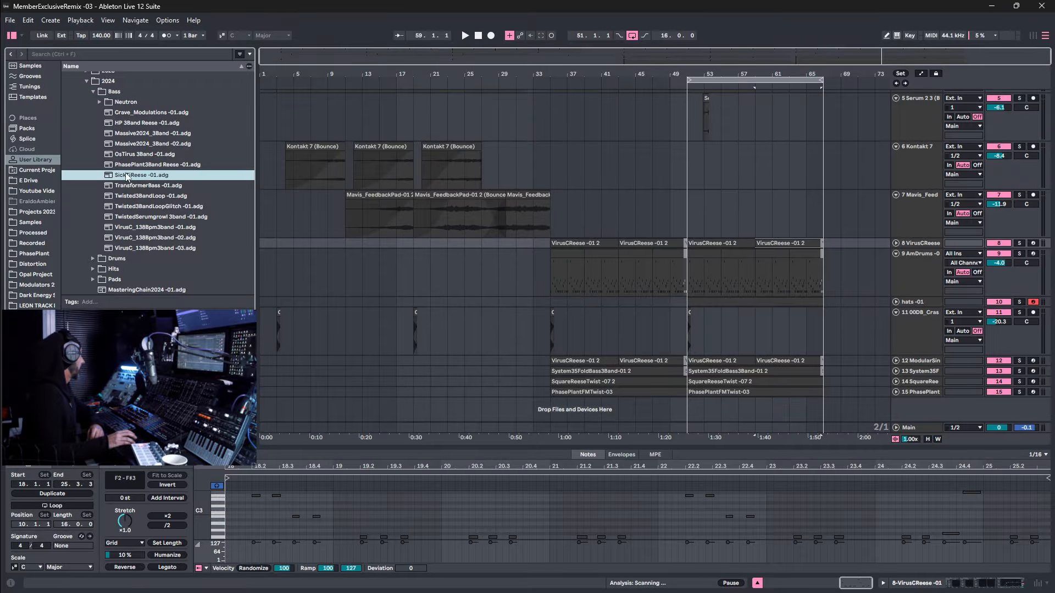
{"action": "left_click_drag", "start_coordinate": [127, 176], "coordinate": [796, 411]}
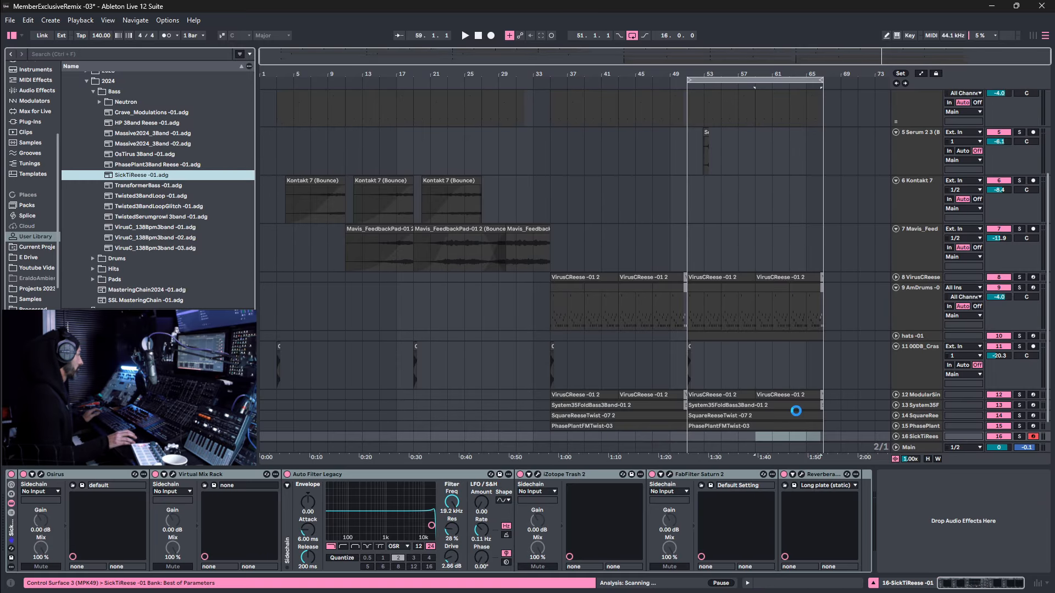
{"action": "left_click_drag", "start_coordinate": [923, 434], "coordinate": [925, 279]}
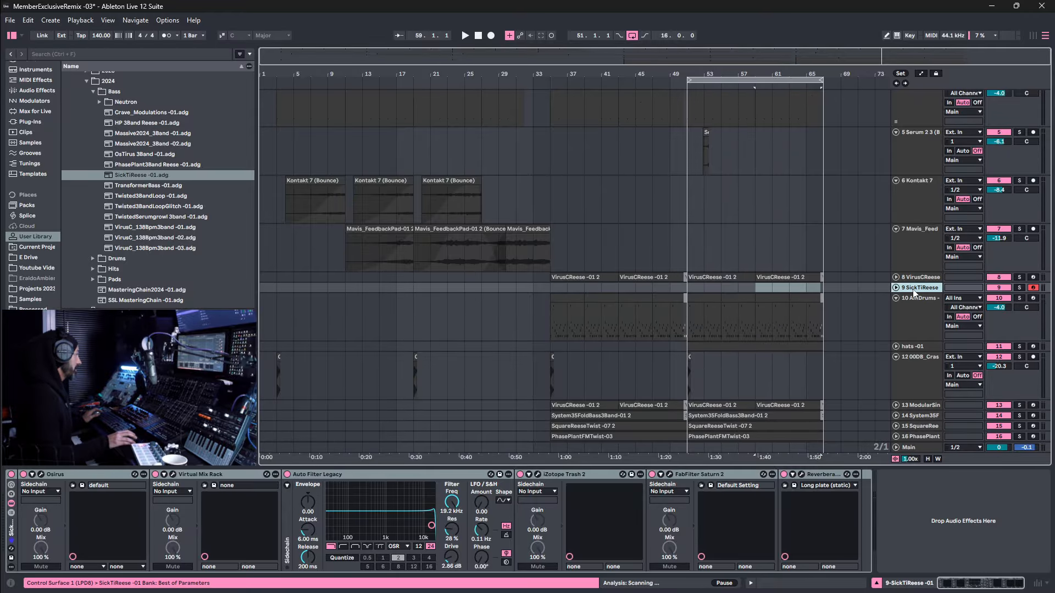
Set the SickTiReese track's volume to -8.1 dB in the mixer.
{"action": "key", "text": "Tab"}
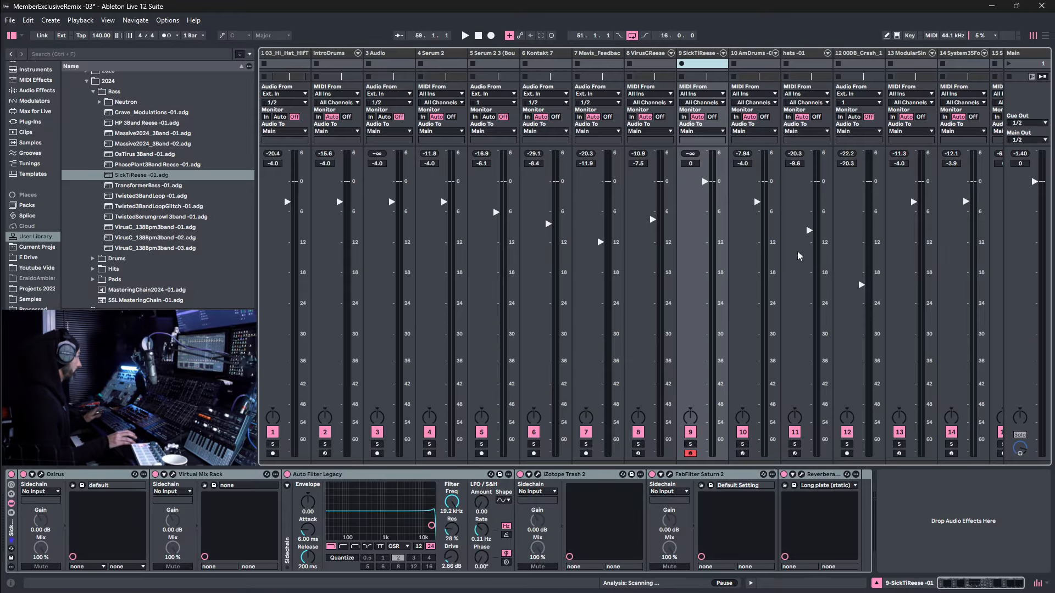
{"action": "left_click", "coordinate": [711, 191]}
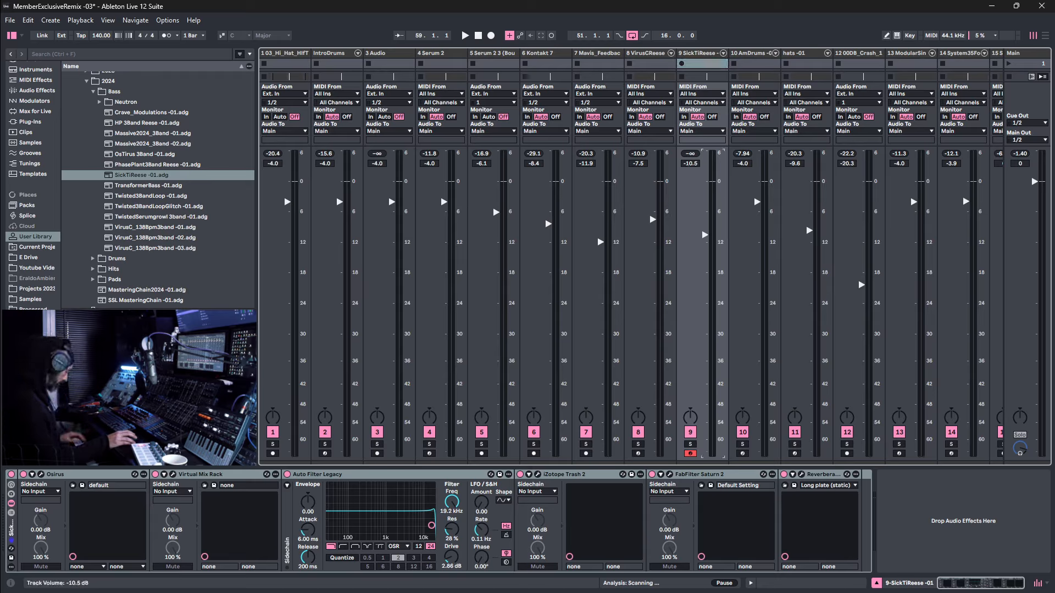
{"action": "mouse_move", "coordinate": [705, 253]}
{"action": "left_mouse_down"}
{"action": "mouse_move", "coordinate": [705, 279]}
{"action": "mouse_move", "coordinate": [705, 253]}
{"action": "left_mouse_up"}
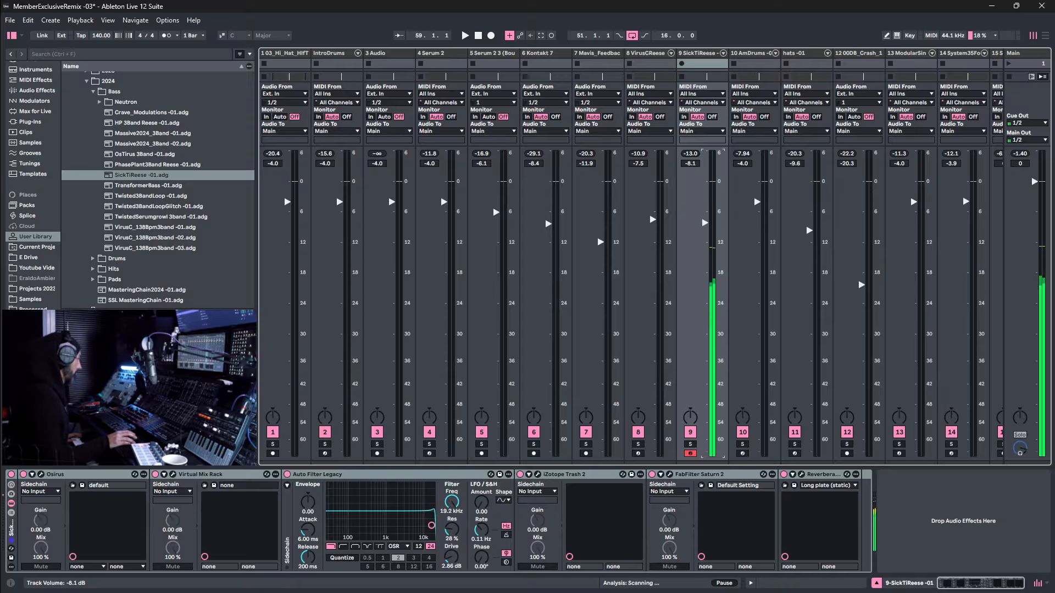
{"action": "key", "text": "Tab"}
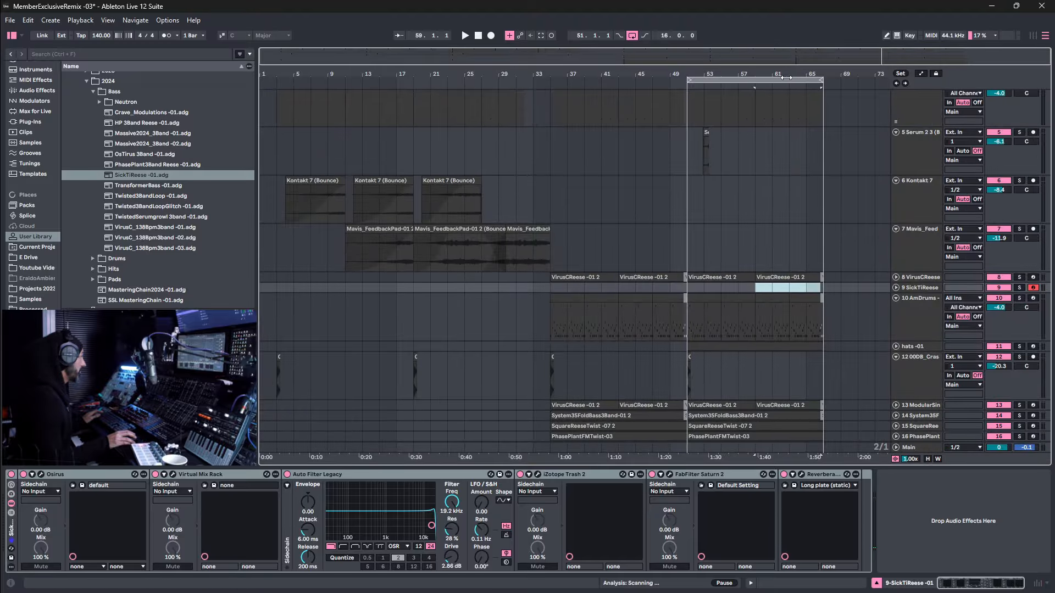
Move the section of the VirusCReese clip from bar 59 to bar 61 onto the SickTiReese track.
{"action": "left_click_drag", "start_coordinate": [771, 73], "coordinate": [736, 163]}
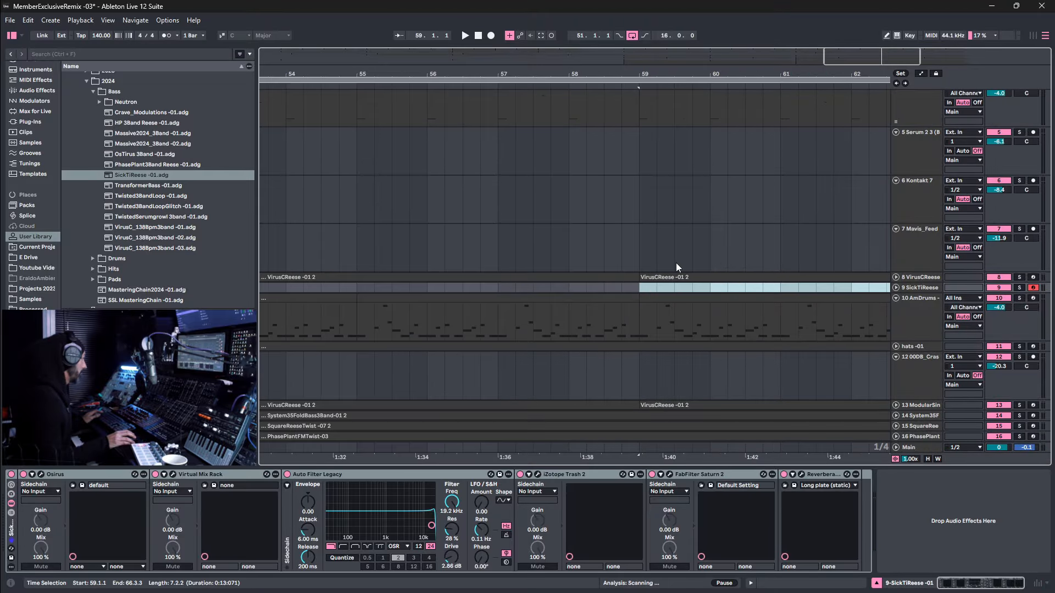
{"action": "left_click", "coordinate": [895, 277]}
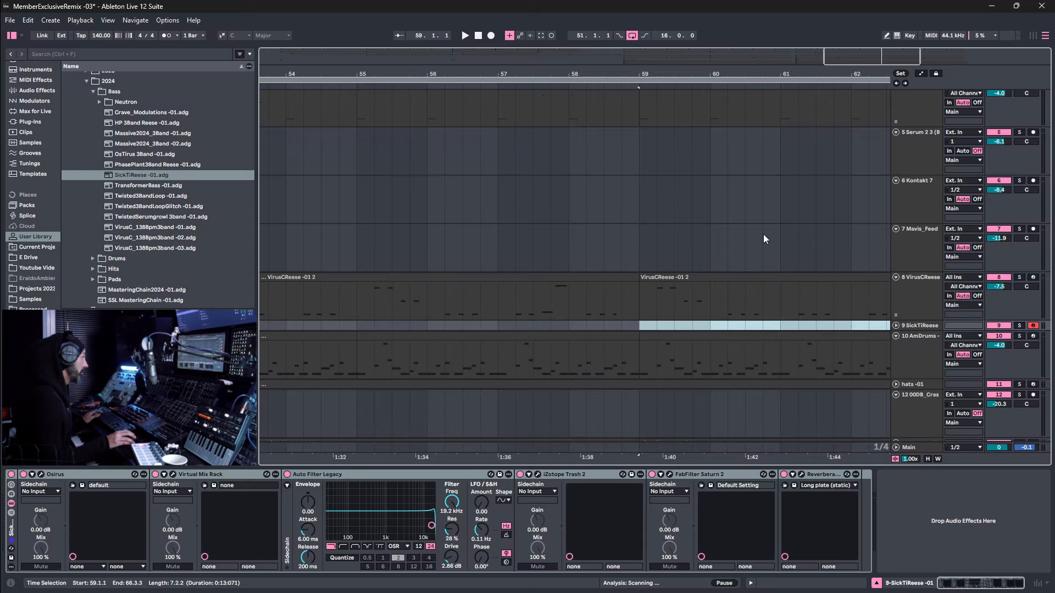
{"action": "left_click_drag", "start_coordinate": [648, 276], "coordinate": [774, 273]}
{"action": "left_click_drag", "start_coordinate": [714, 257], "coordinate": [714, 306]}
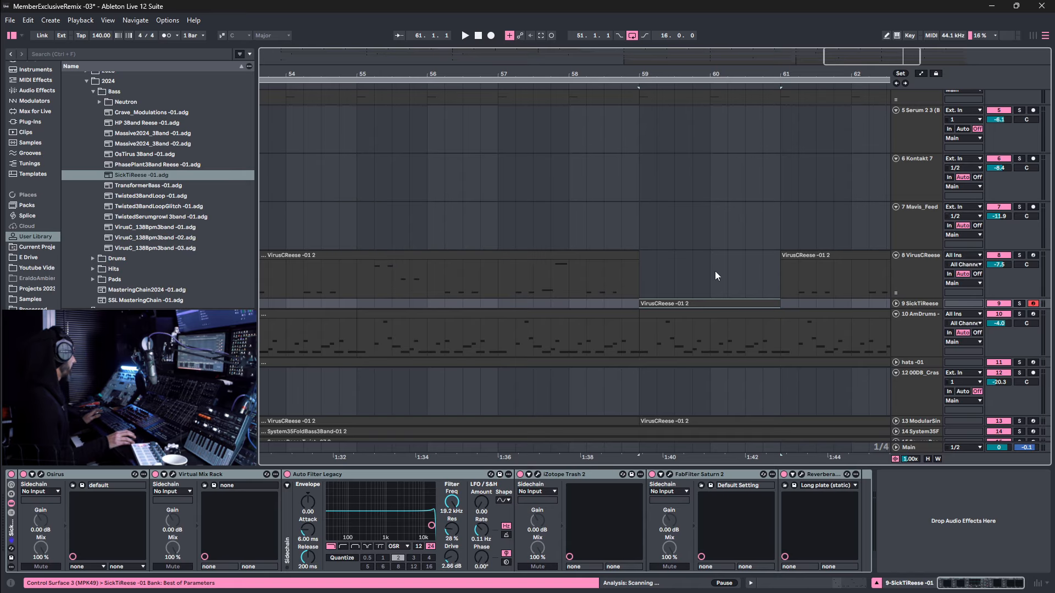
Transpose all notes of the clip on the SickTiReese track down one octave.
{"action": "double_click", "coordinate": [718, 303]}
{"action": "left_click", "coordinate": [637, 523]}
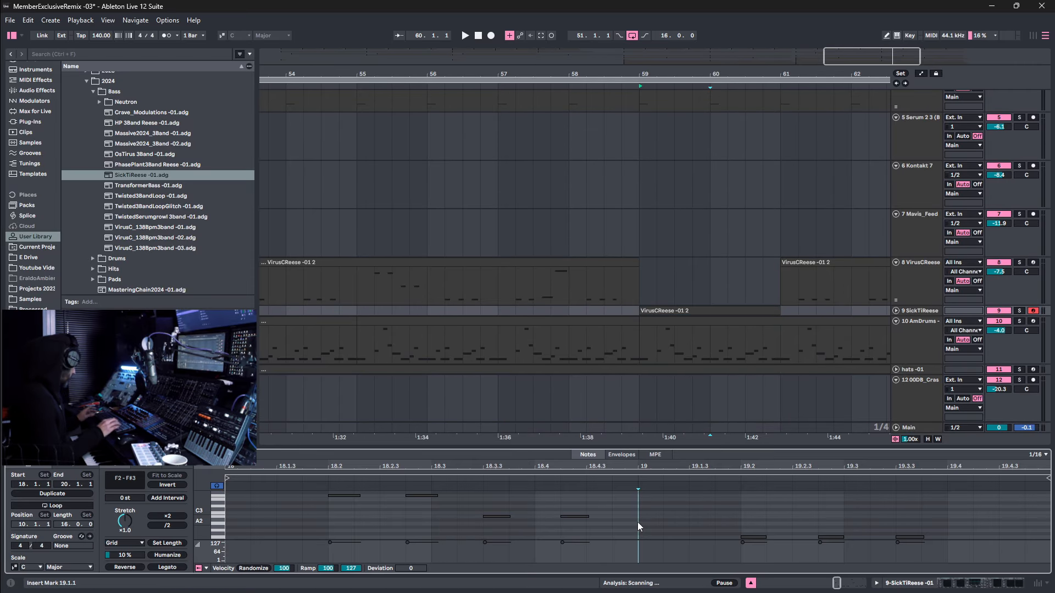
{"action": "key", "text": "ctrl+a"}
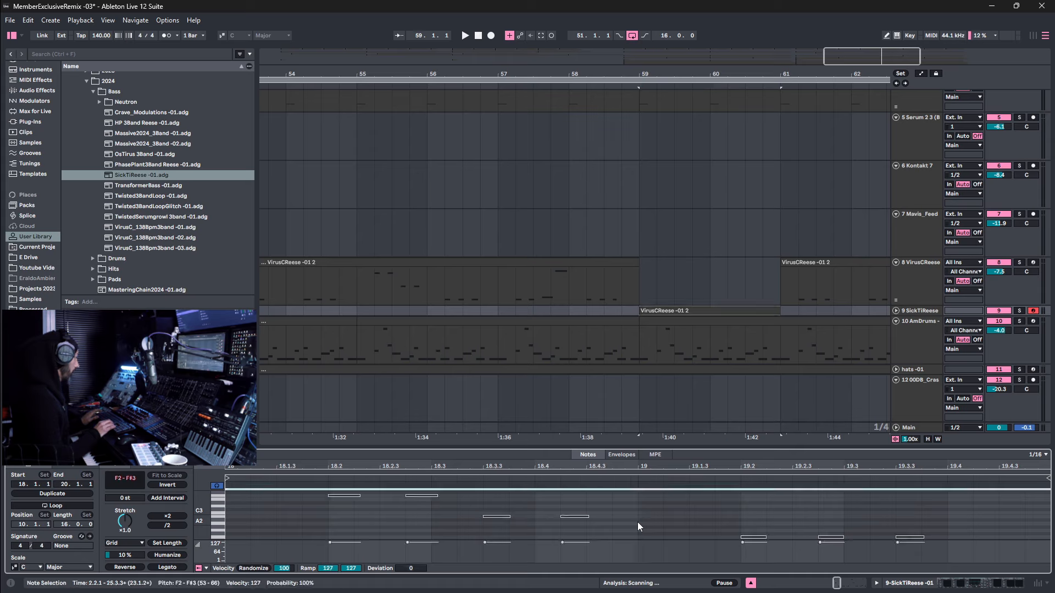
{"action": "key", "text": "shift+Down"}
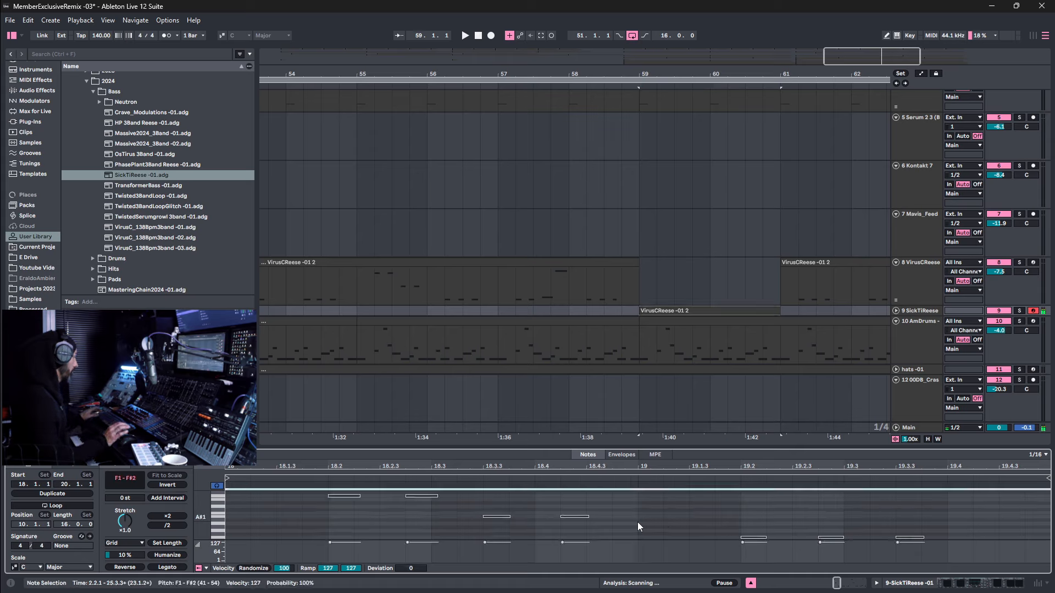
{"action": "left_click", "coordinate": [521, 259]}
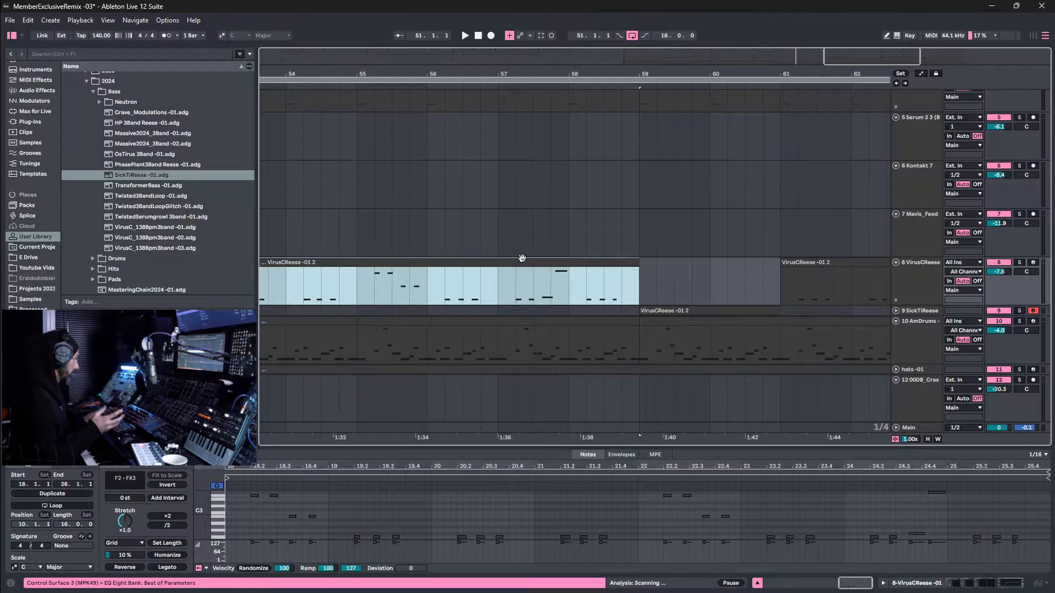
Deactivate the AmDrums section from 59.2.1 to 60.4.3.
{"action": "left_click", "coordinate": [670, 323]}
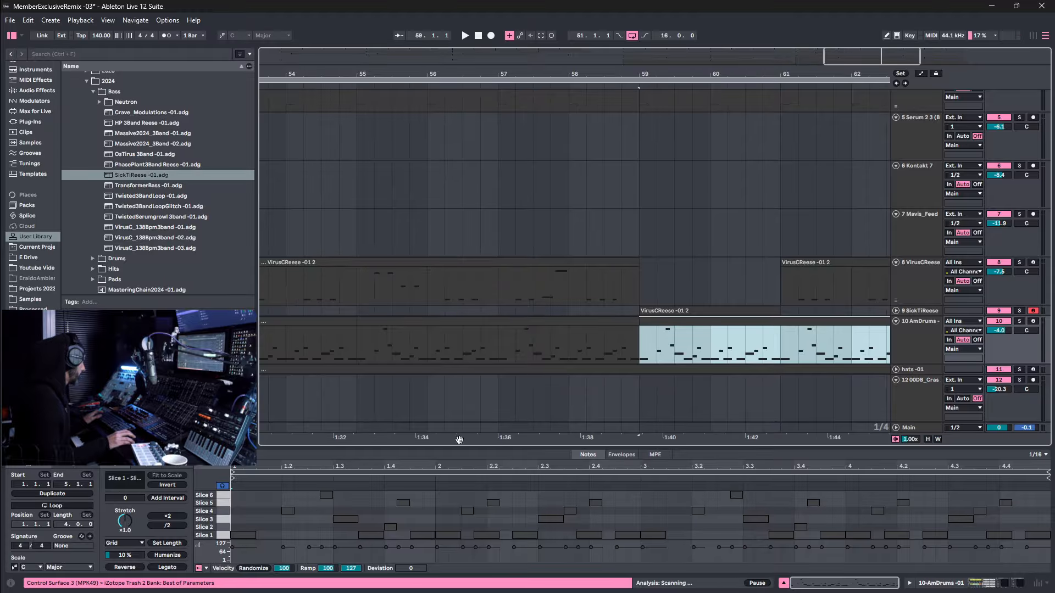
{"action": "left_click_drag", "start_coordinate": [655, 339], "coordinate": [760, 344]}
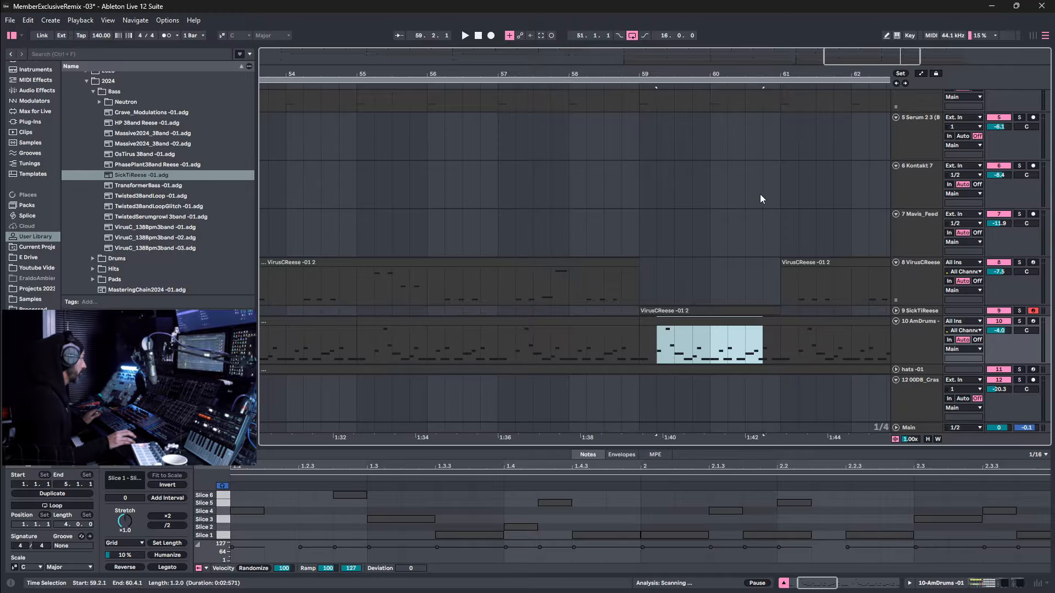
{"action": "key", "text": "ctrl+e"}
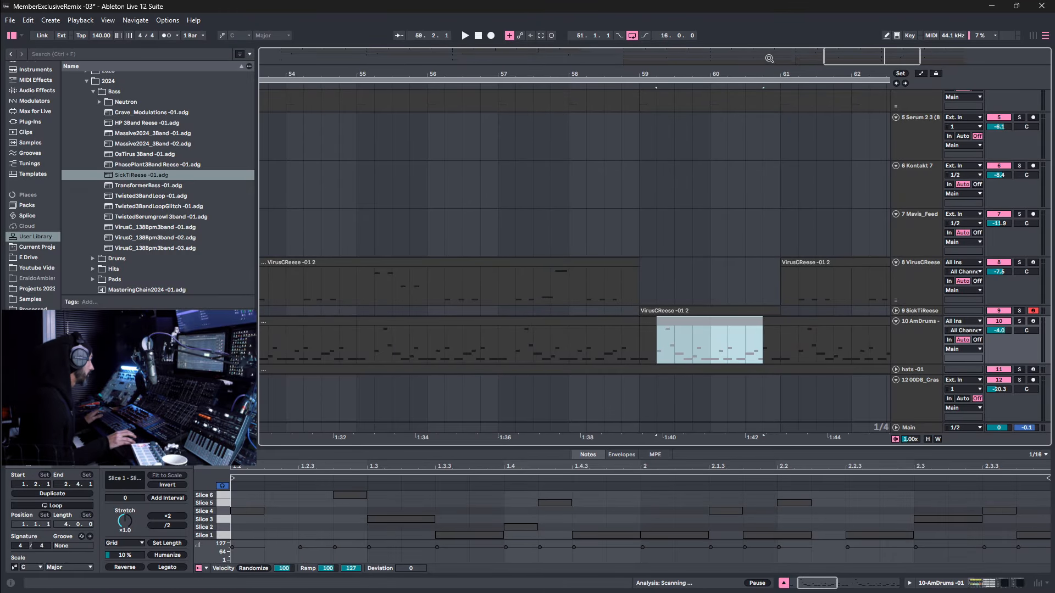
{"action": "scroll", "coordinate": [787, 343], "scroll_direction": "up", "scroll_amount": 10}
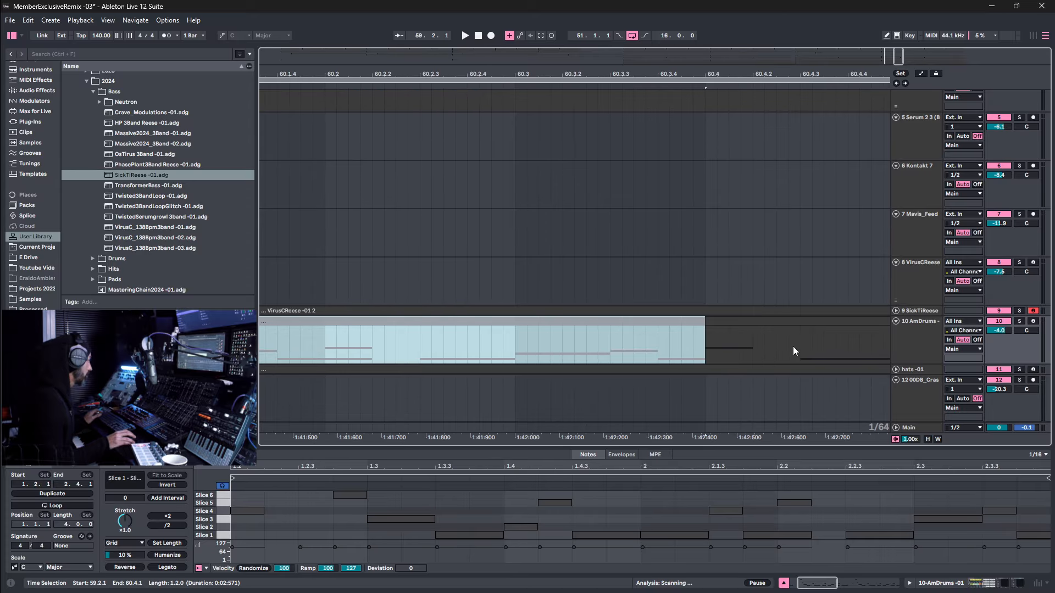
{"action": "left_click_drag", "start_coordinate": [797, 350], "coordinate": [706, 337]}
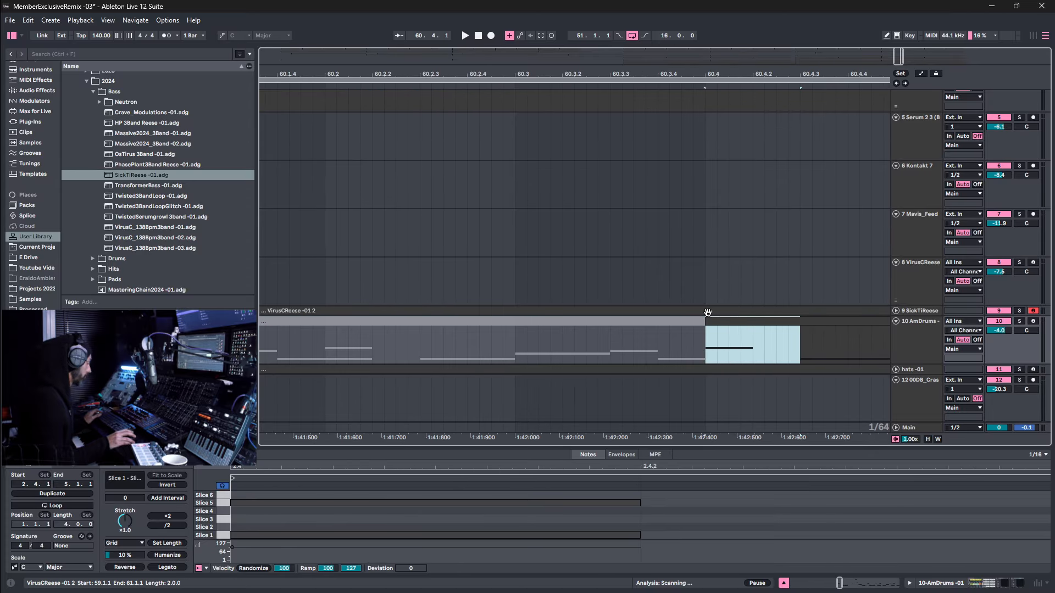
{"action": "left_click_drag", "start_coordinate": [734, 75], "coordinate": [734, 53]}
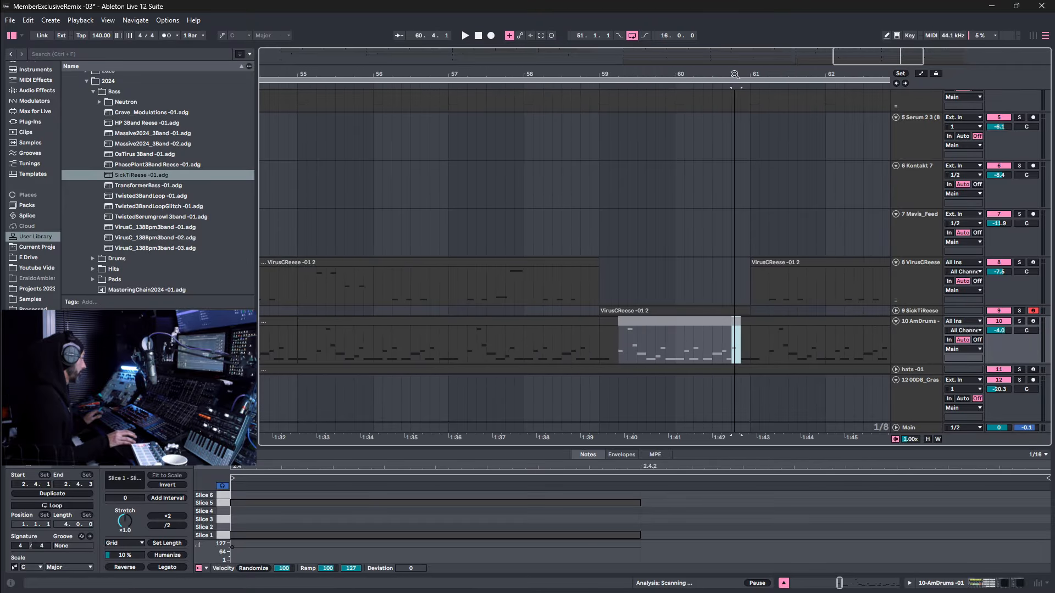
Play the drop from bar 51 to audition the new reese fill and the drum break.
{"action": "left_click", "coordinate": [459, 262]}
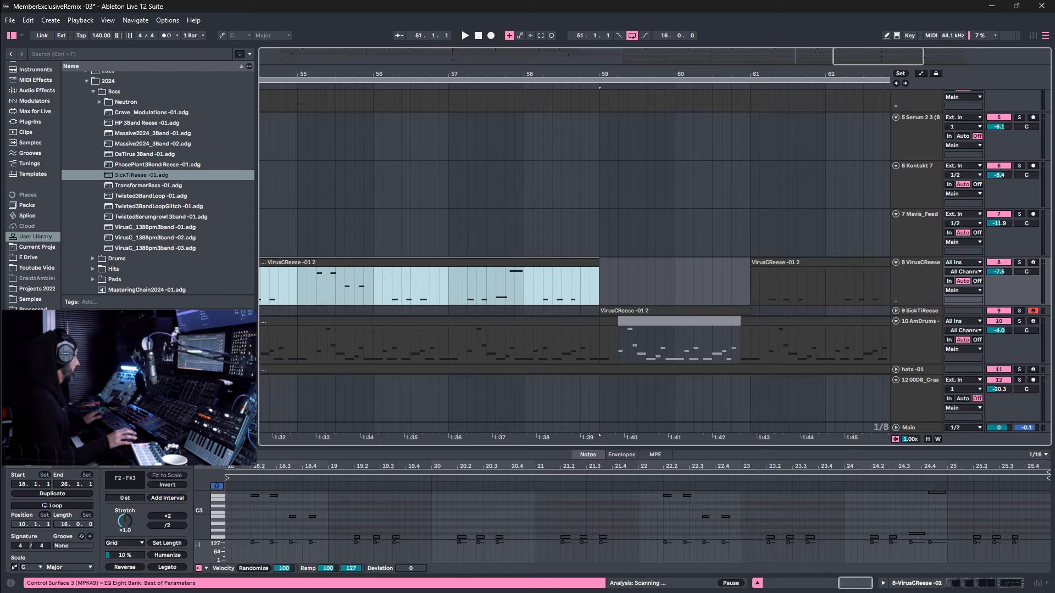
{"action": "key", "text": "space"}
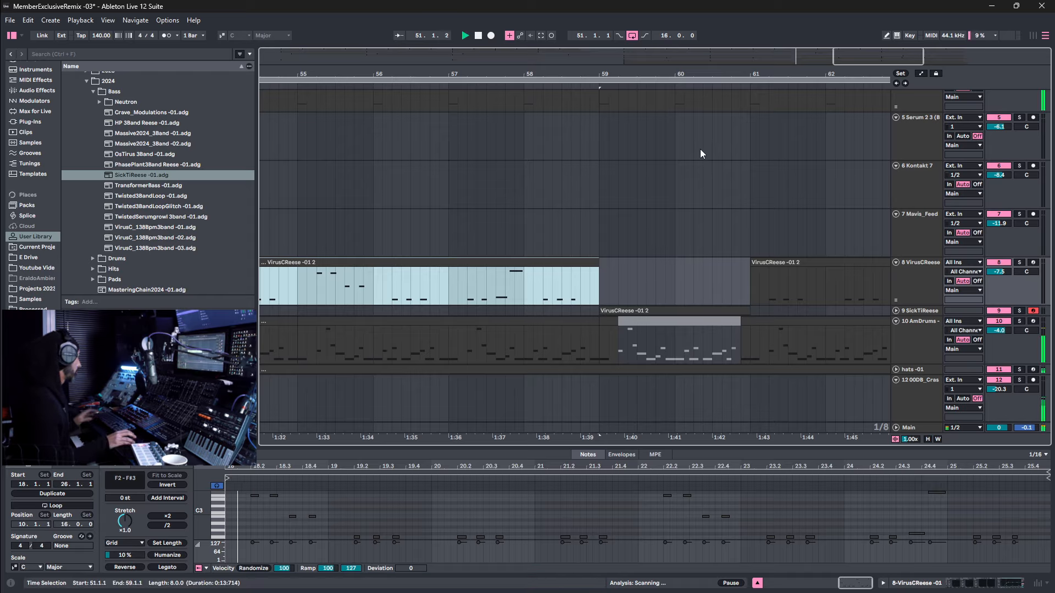
{"action": "left_click_drag", "start_coordinate": [694, 74], "coordinate": [695, 54]}
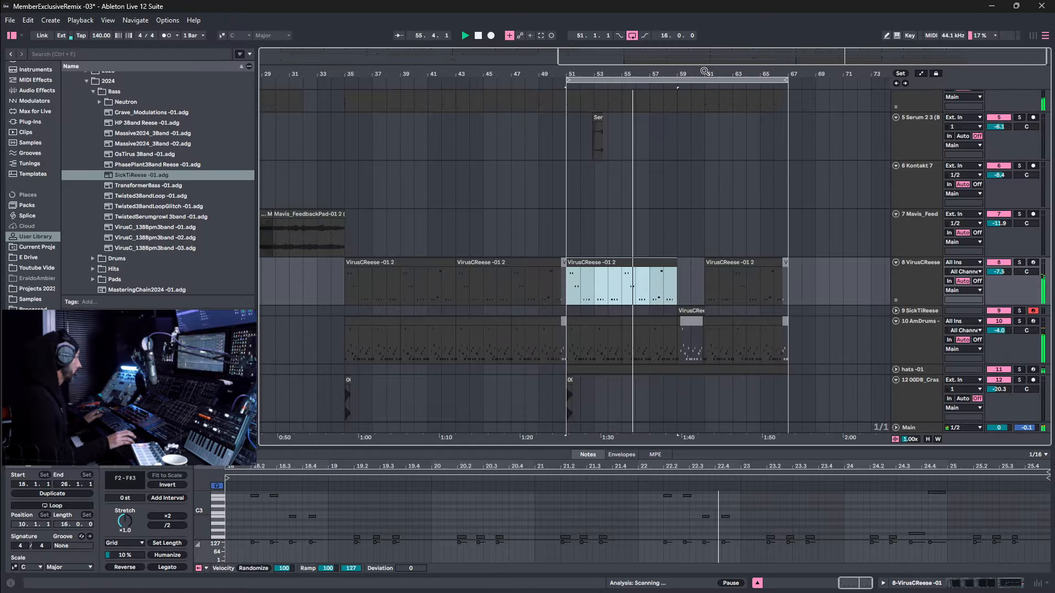
Deactivate the hi-hat loop section from 59.2.1 to 60.4.1 and play the break from bar 59.
{"action": "left_click_drag", "start_coordinate": [693, 65], "coordinate": [428, 353]}
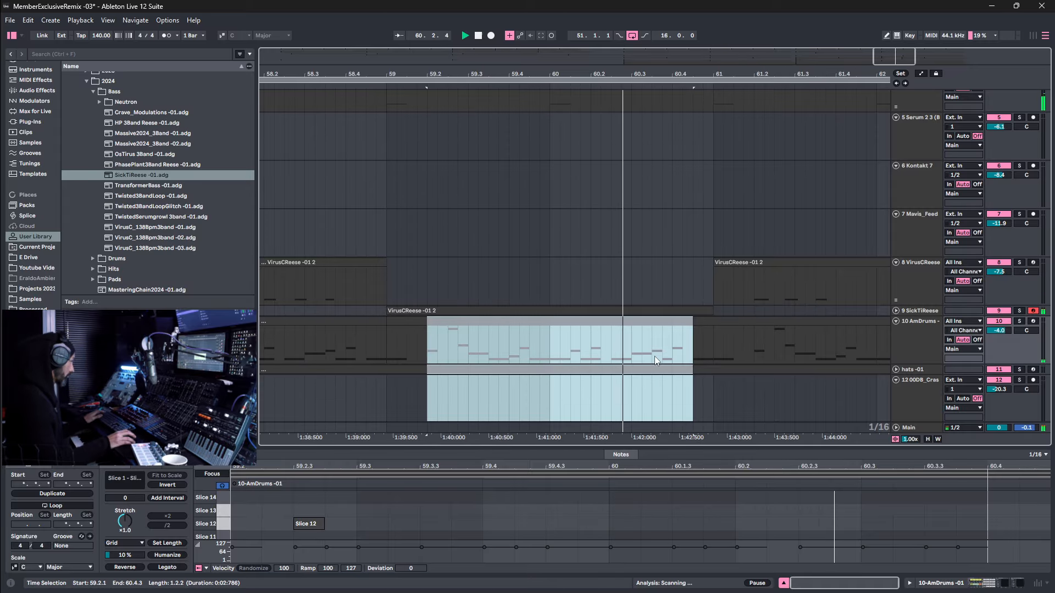
{"action": "scroll", "coordinate": [427, 180], "scroll_direction": "up", "scroll_amount": 5}
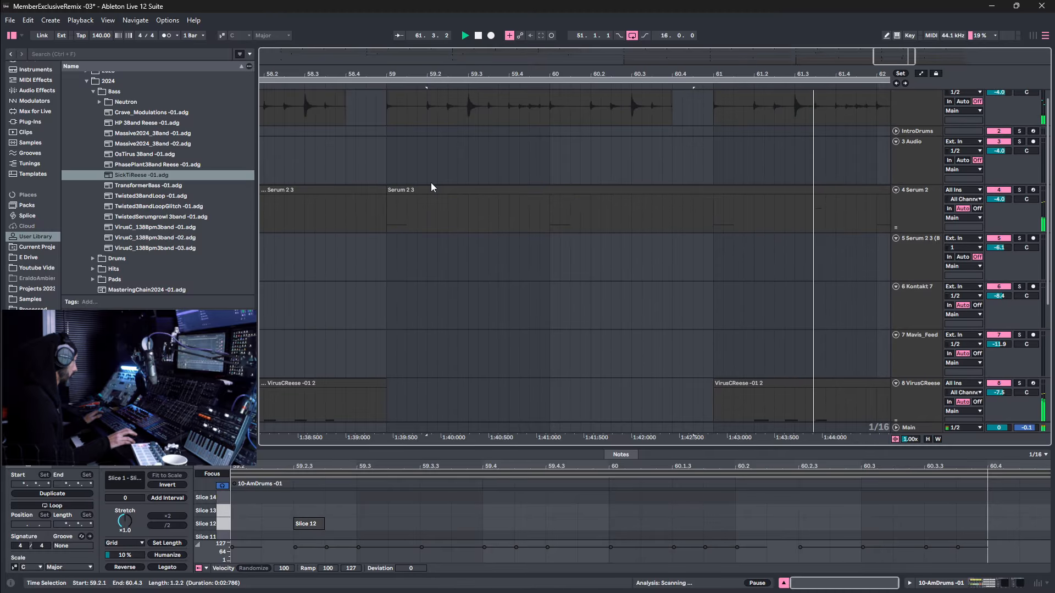
{"action": "key", "text": "space"}
{"action": "left_click_drag", "start_coordinate": [432, 179], "coordinate": [676, 91]}
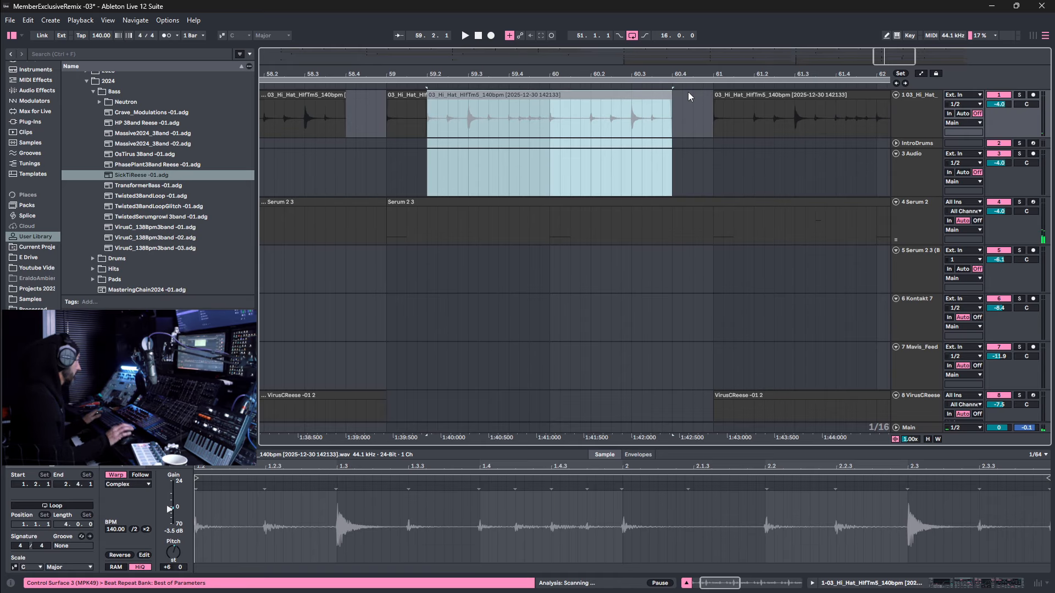
{"action": "scroll", "coordinate": [586, 315], "scroll_direction": "down", "scroll_amount": 5}
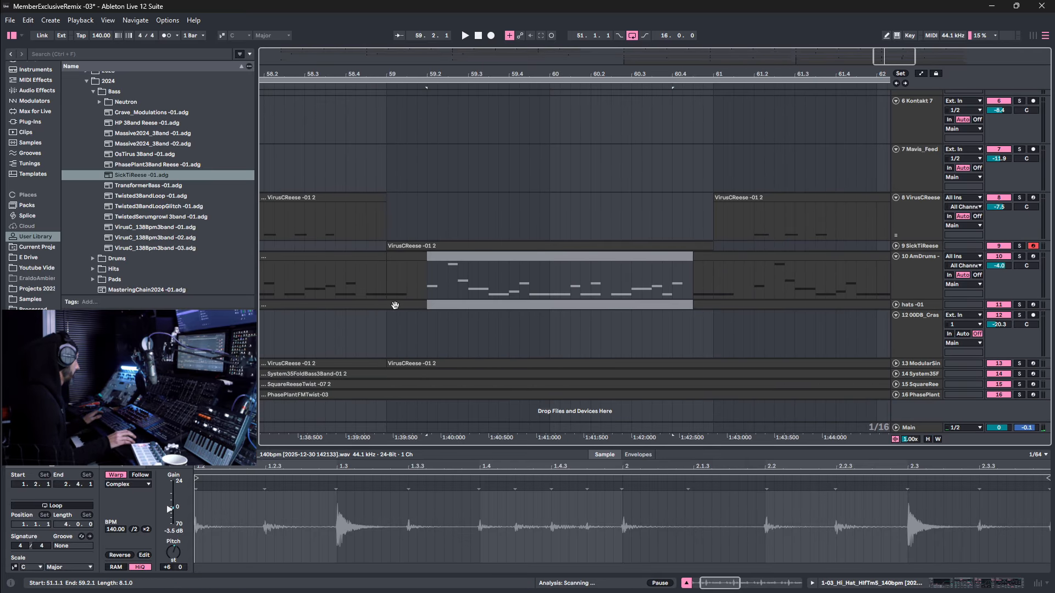
{"action": "left_click", "coordinate": [388, 283]}
{"action": "key", "text": "space"}
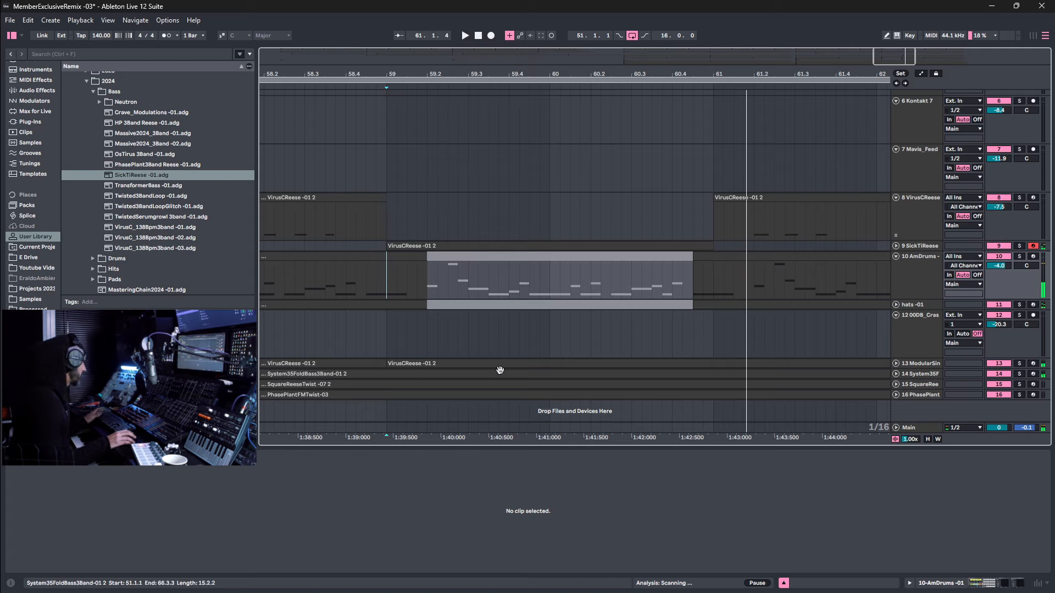
Thin out the SickTiReese clip at bar 59 by deleting the three surplus groups of notes between the main hits.
{"action": "left_click", "coordinate": [486, 243]}
{"action": "left_click_drag", "start_coordinate": [385, 533], "coordinate": [447, 483]}
{"action": "key", "text": "Delete"}
{"action": "left_click", "coordinate": [552, 506]}
{"action": "left_click_drag", "start_coordinate": [552, 507], "coordinate": [659, 545]}
{"action": "key", "text": "Delete"}
{"action": "left_click_drag", "start_coordinate": [794, 495], "coordinate": [931, 553]}
{"action": "key", "text": "Delete"}
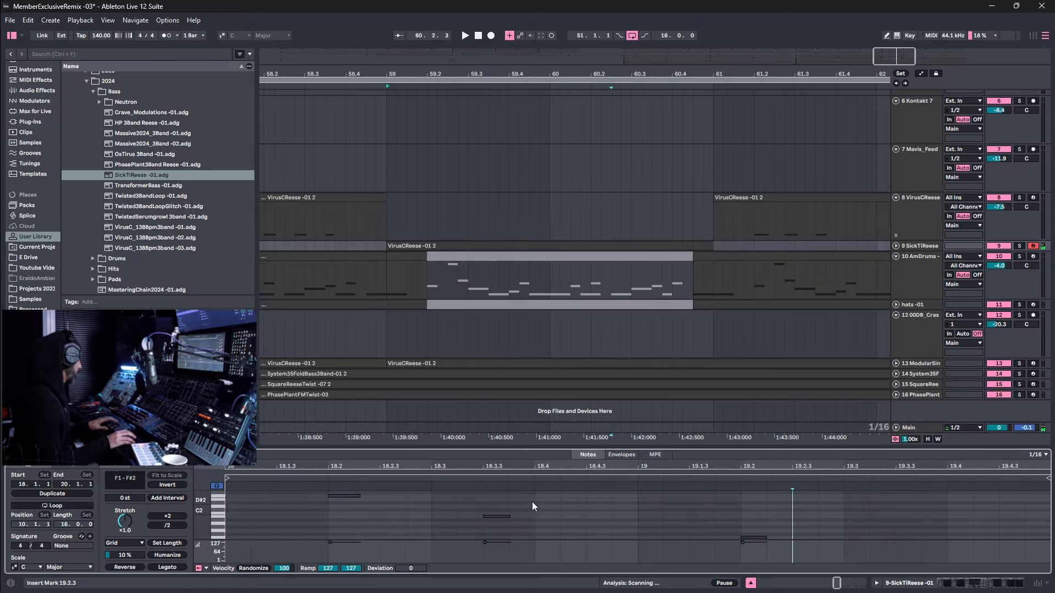
Apply Legato to the remaining SickTiReese notes and crop the clip to its two bars.
{"action": "left_click", "coordinate": [169, 568]}
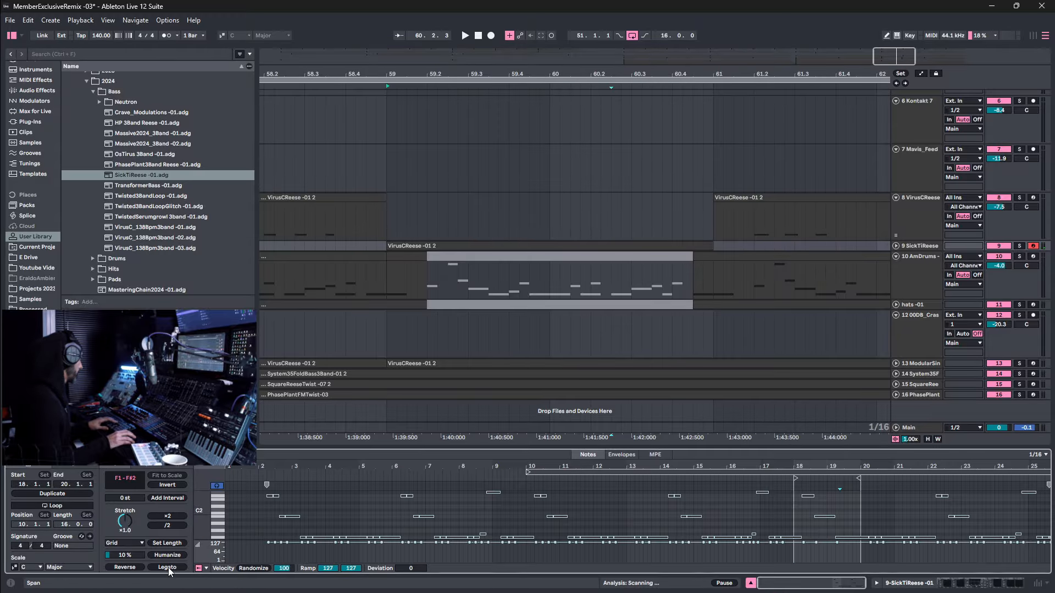
{"action": "right_click", "coordinate": [844, 503]}
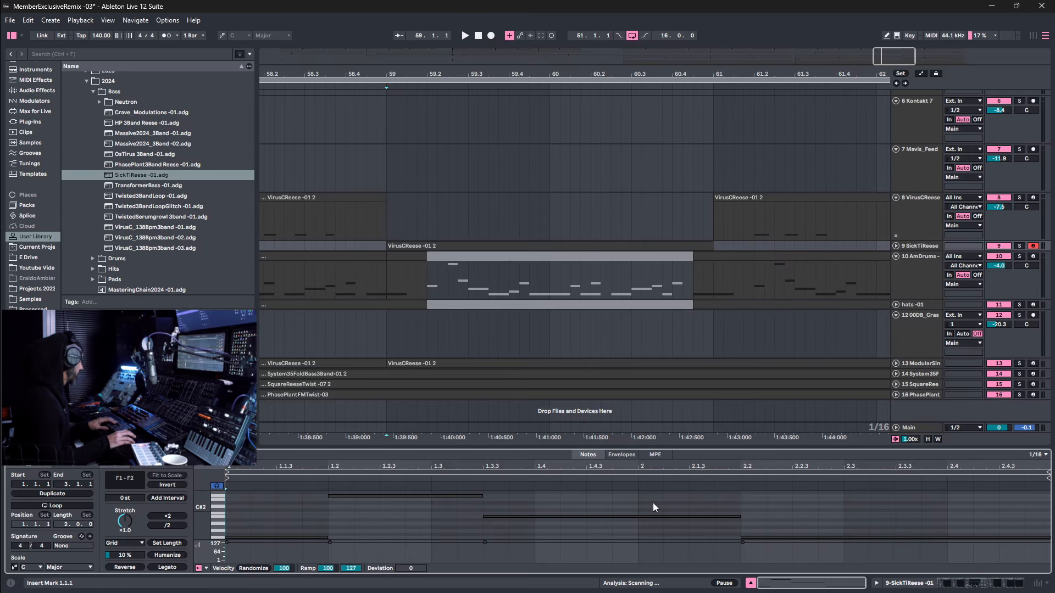
{"action": "left_click", "coordinate": [891, 538]}
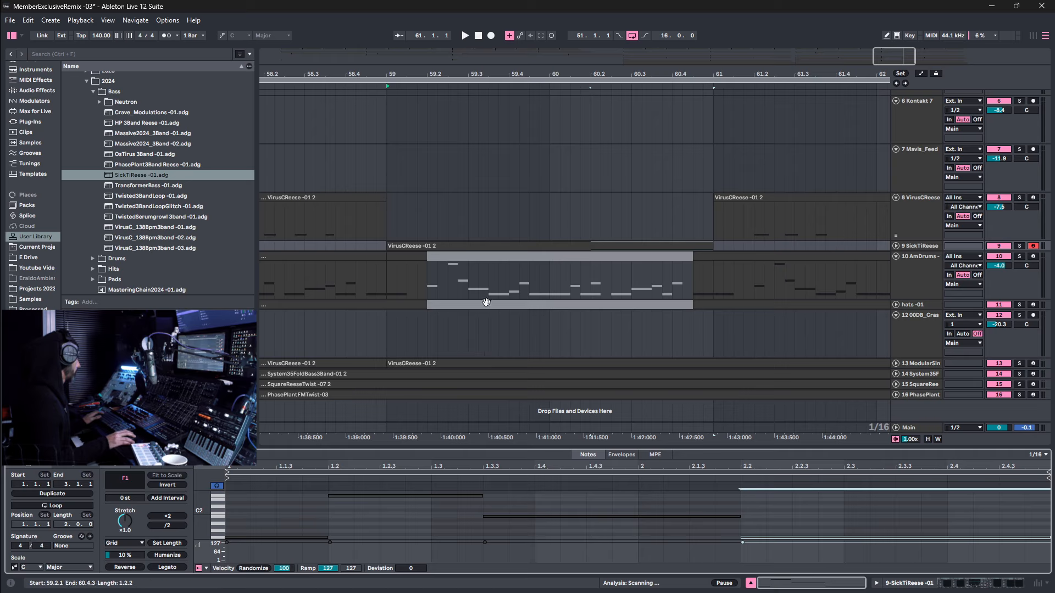
{"action": "left_click", "coordinate": [483, 245]}
{"action": "key", "text": "space"}
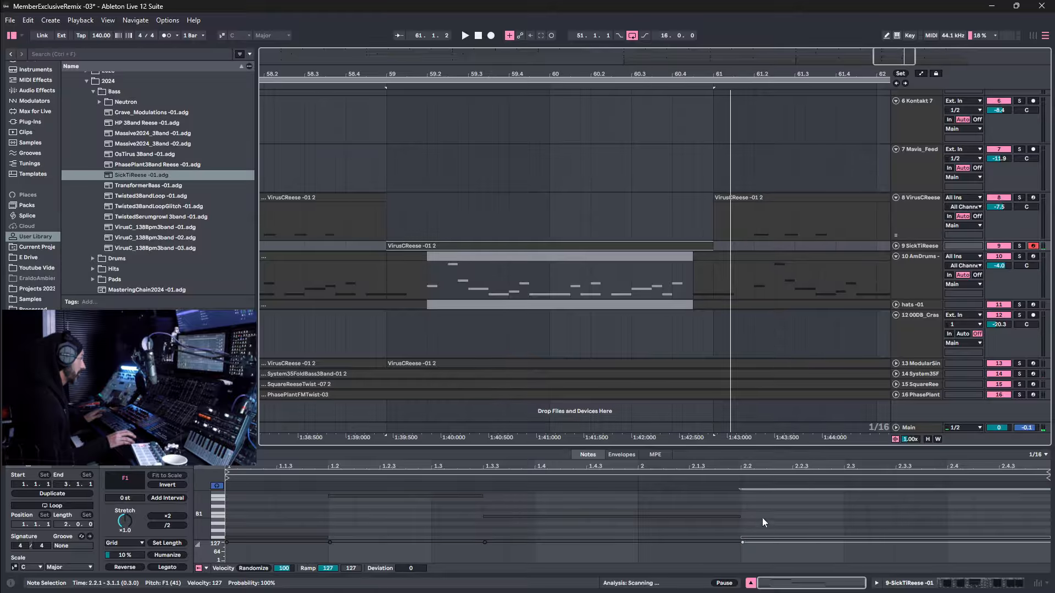
Shorten the SickTiReese clip to end at 60.2.1 and extend the following VirusCReese clip back to start there.
{"action": "left_click_drag", "start_coordinate": [715, 197], "coordinate": [653, 199]}
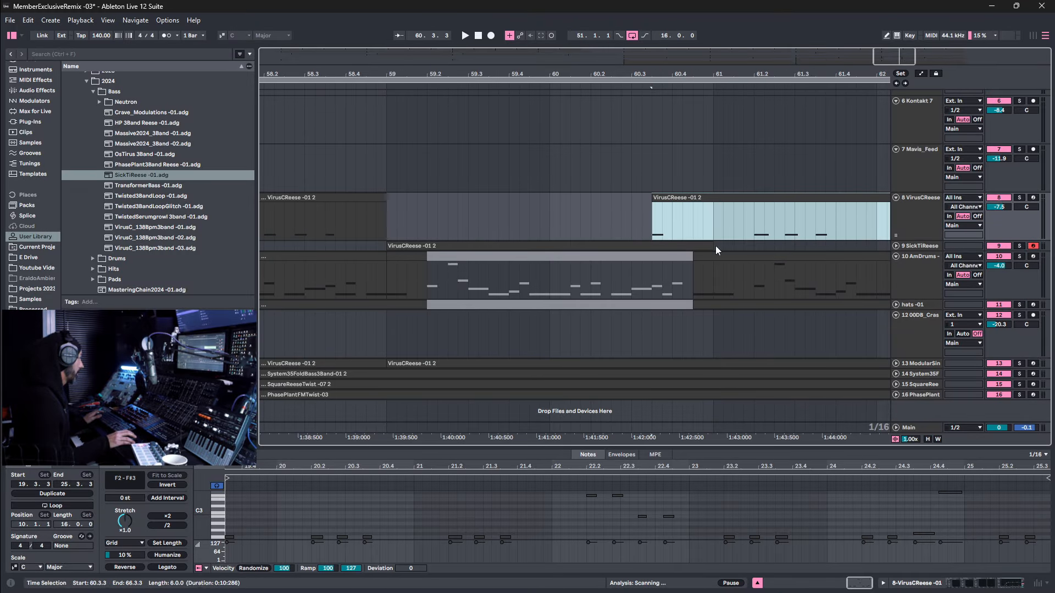
{"action": "left_click_drag", "start_coordinate": [714, 246], "coordinate": [590, 246]}
{"action": "left_click_drag", "start_coordinate": [652, 202], "coordinate": [586, 204]}
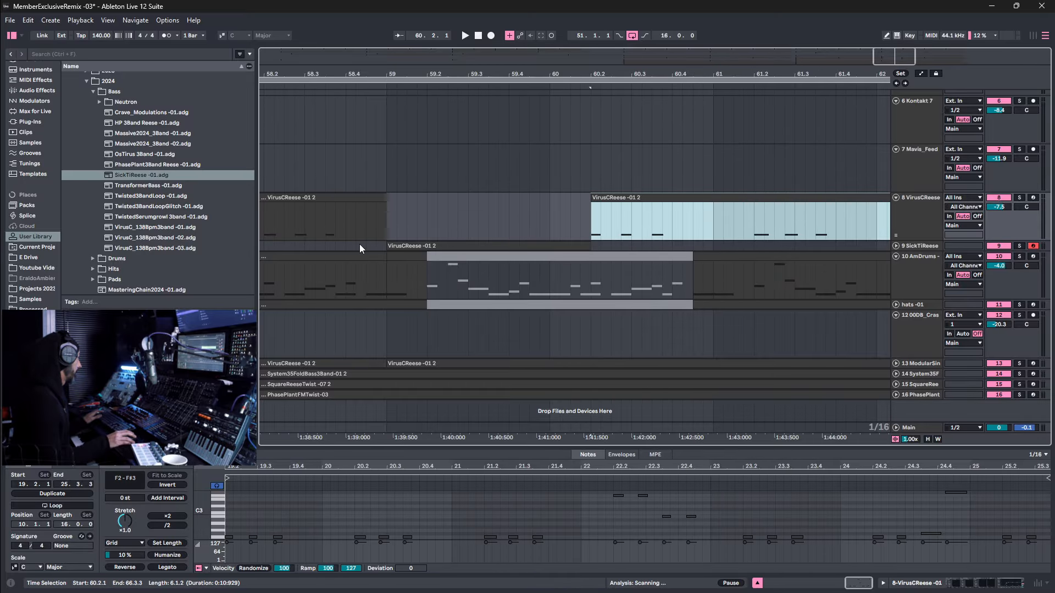
{"action": "left_click", "coordinate": [387, 288]}
{"action": "key", "text": "space"}
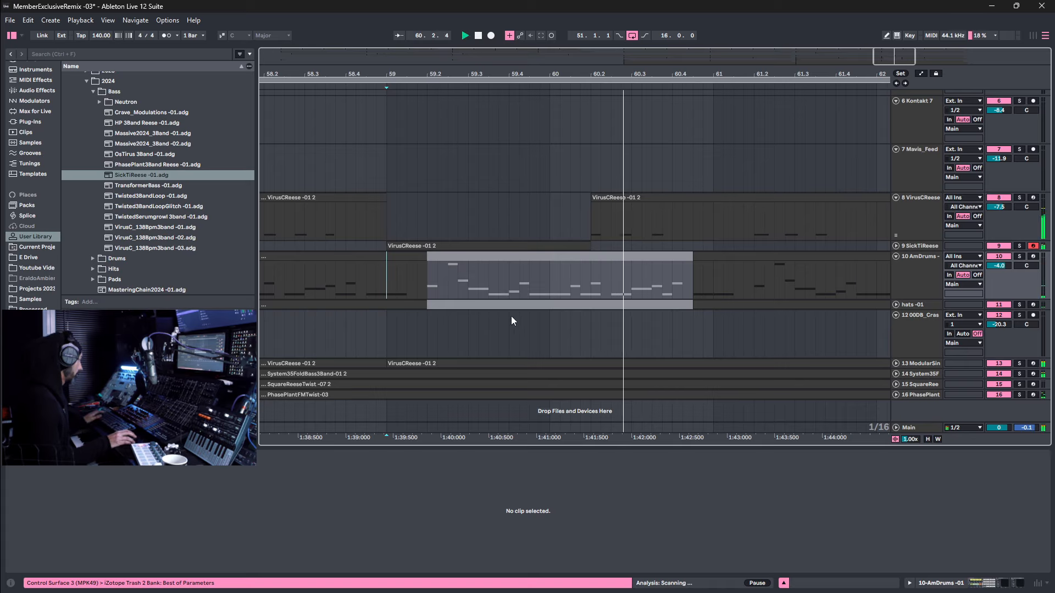
Deactivate the section from 59.2.1 to 60.2.1 on the ModularSine, System35, SquareReese and PhasePlant bass tracks.
{"action": "key", "text": "space"}
{"action": "left_click_drag", "start_coordinate": [428, 348], "coordinate": [691, 368]}
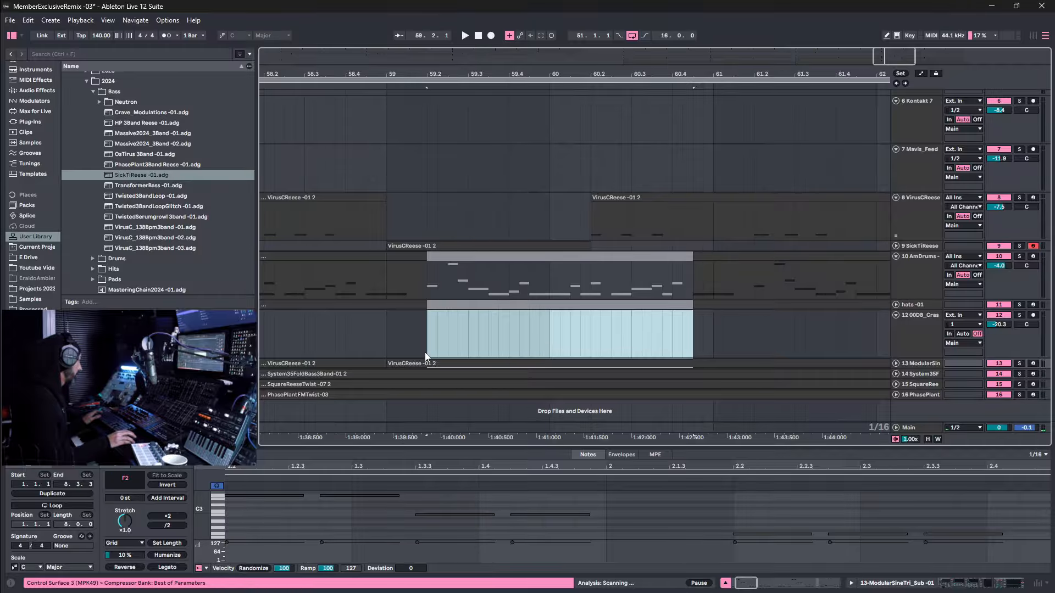
{"action": "left_click_drag", "start_coordinate": [426, 354], "coordinate": [695, 405]}
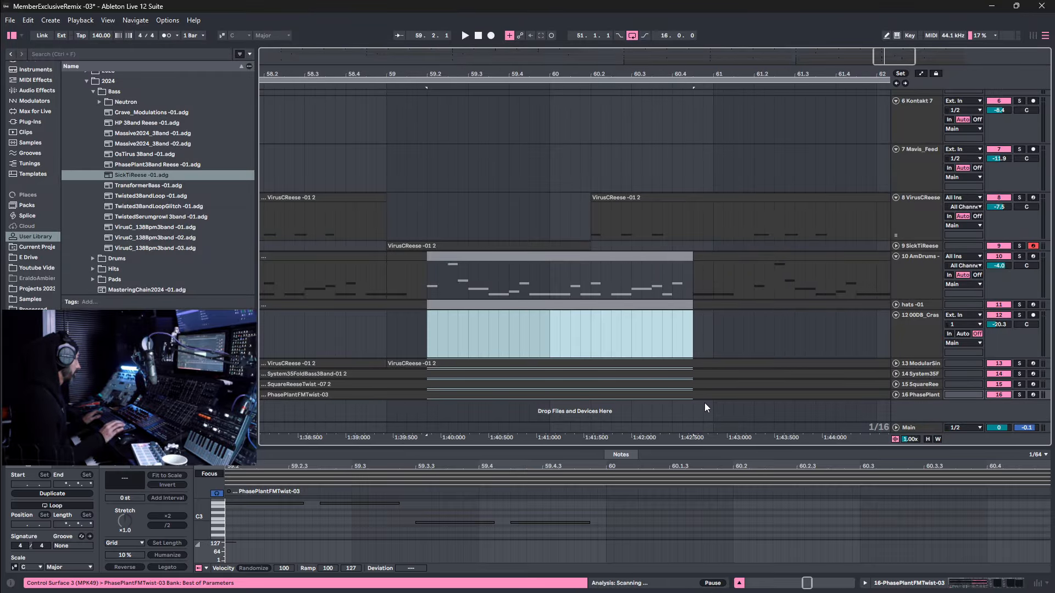
{"action": "left_click_drag", "start_coordinate": [431, 332], "coordinate": [590, 394]}
{"action": "key", "text": "ctrl+e"}
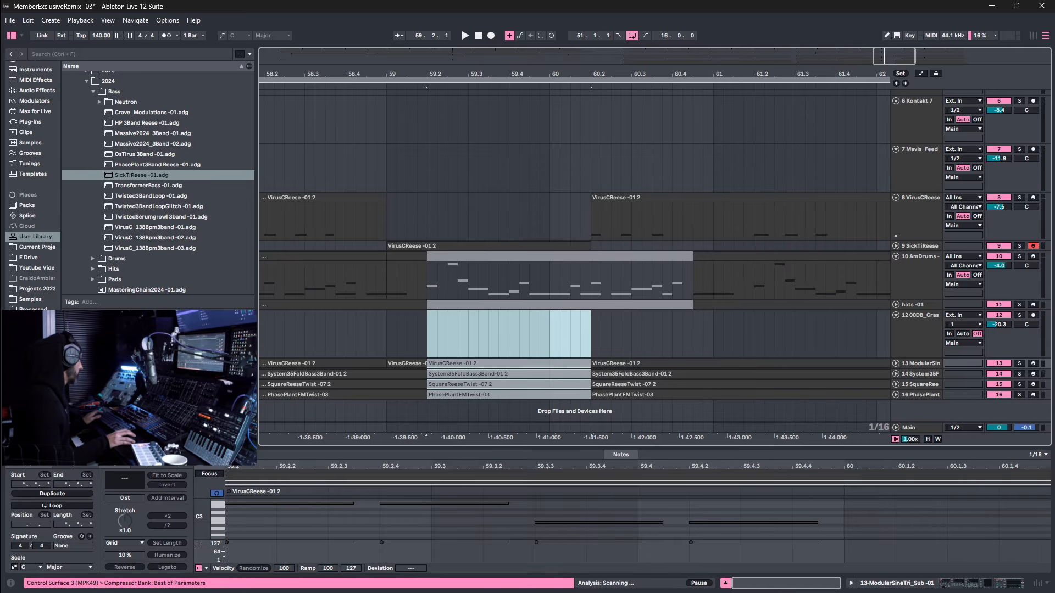
{"action": "left_click", "coordinate": [404, 364]}
{"action": "key", "text": "space"}
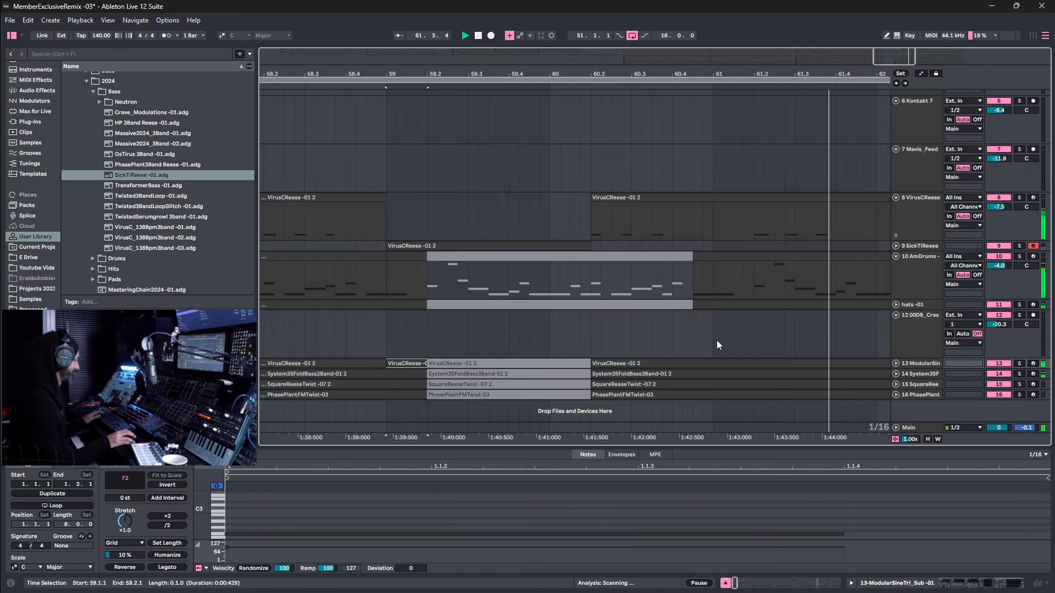
Trim the starts of the System35, SquareReese and PhasePlant clips after the break to 60.4.3 and play from bar 59.
{"action": "left_click", "coordinate": [605, 374]}
{"action": "left_click", "coordinate": [600, 395]}
{"action": "left_click_drag", "start_coordinate": [593, 398], "coordinate": [690, 400]}
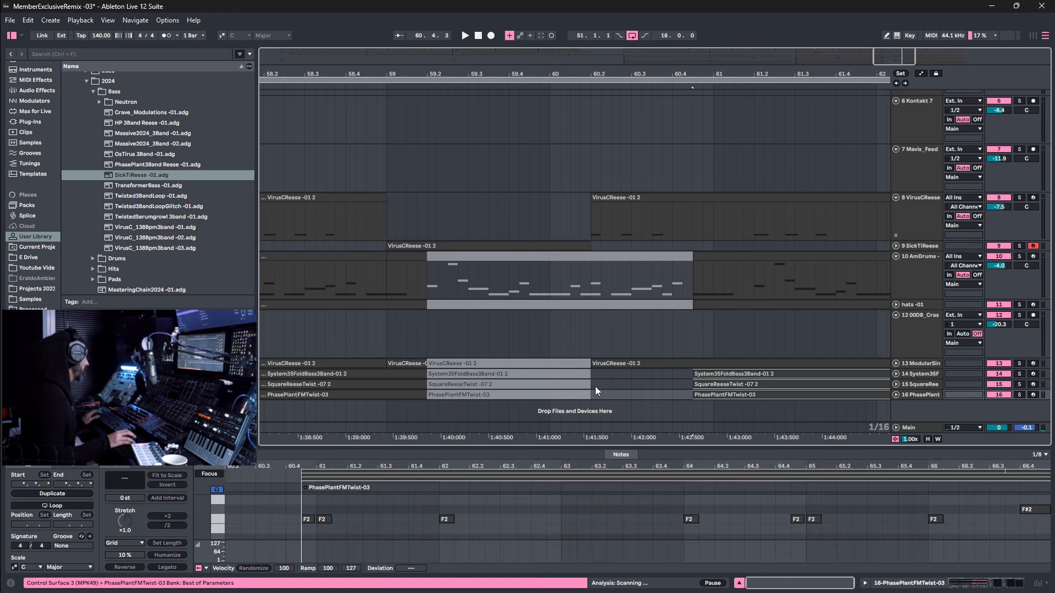
{"action": "left_click", "coordinate": [404, 364]}
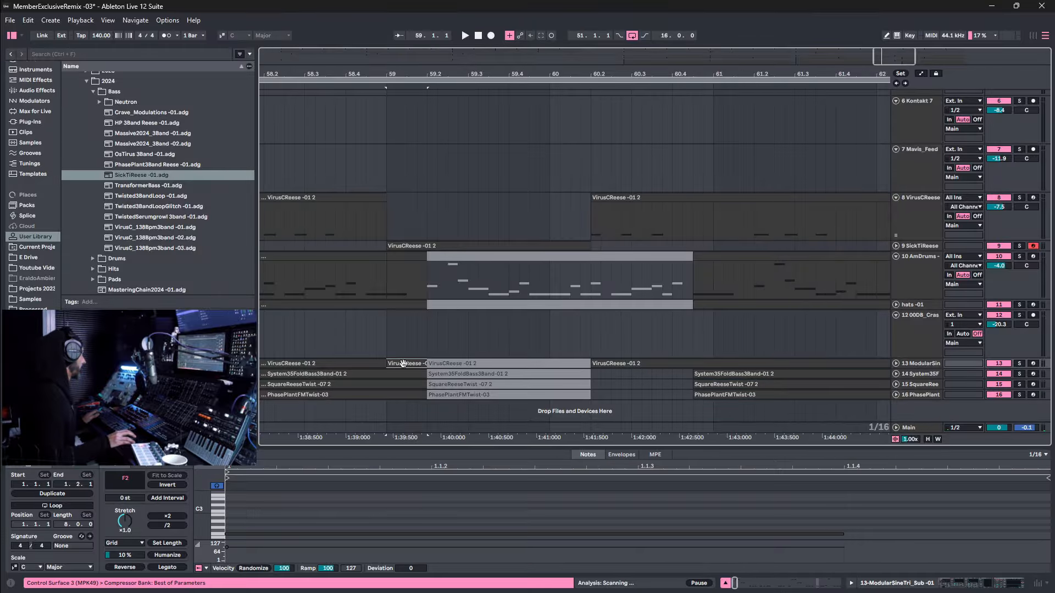
{"action": "key", "text": "space"}
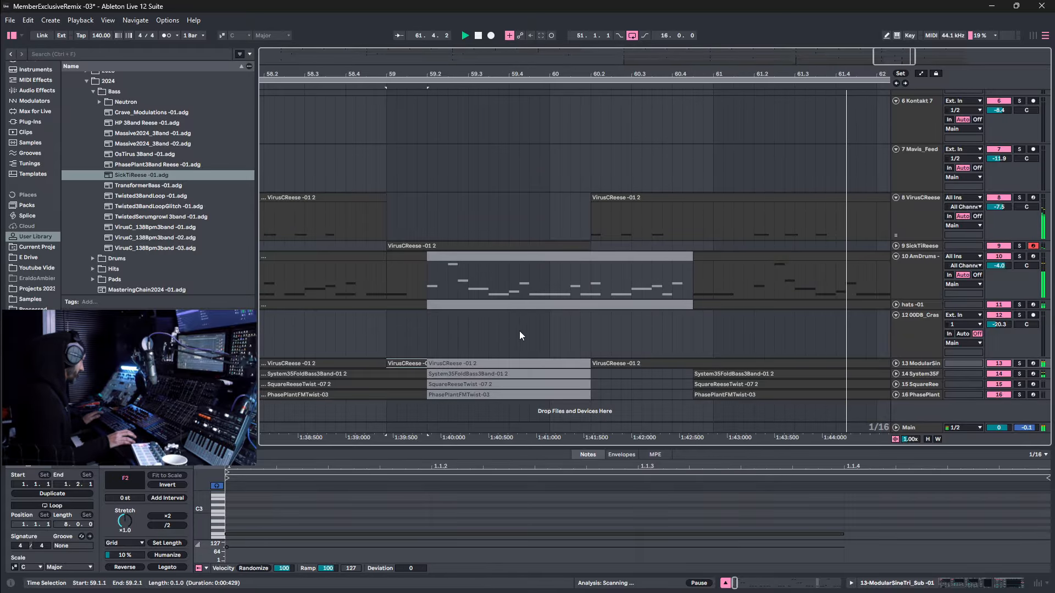
{"action": "left_click", "coordinate": [610, 363]}
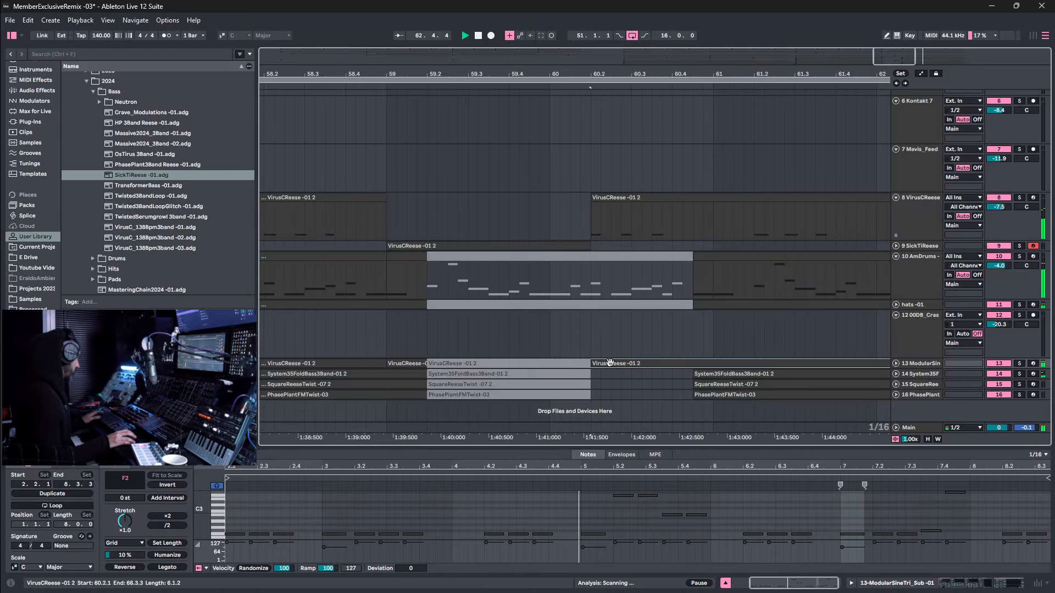
{"action": "left_click", "coordinate": [425, 361]}
Deactivate the short Serum 2 section from 60.1.1 to 60.1.4 and play from bar 59.
{"action": "scroll", "coordinate": [503, 316], "scroll_direction": "up", "scroll_amount": 3}
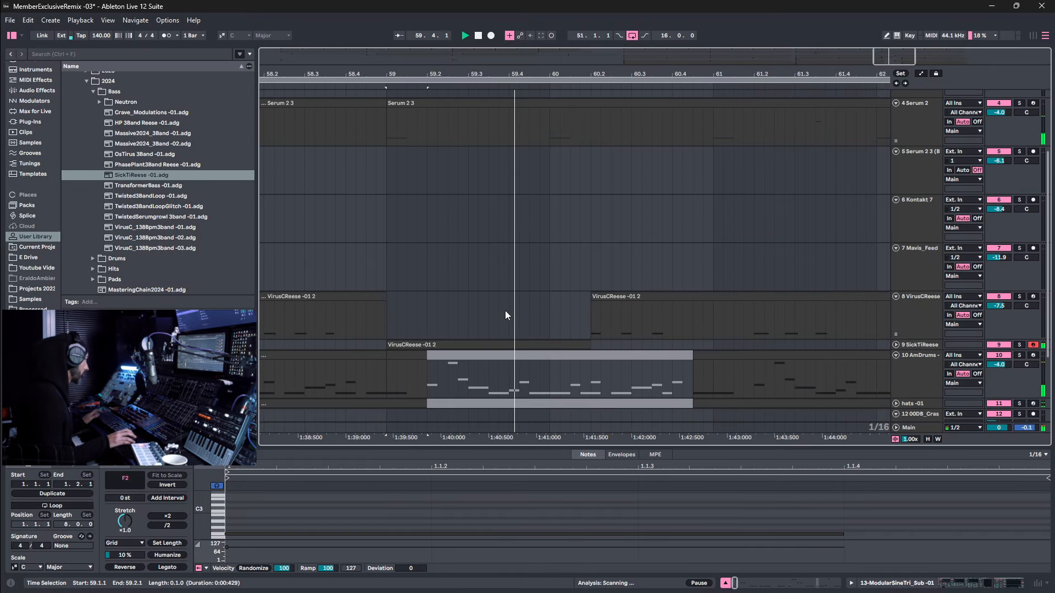
{"action": "scroll", "coordinate": [505, 315], "scroll_direction": "up", "scroll_amount": 1}
{"action": "left_click", "coordinate": [559, 156]}
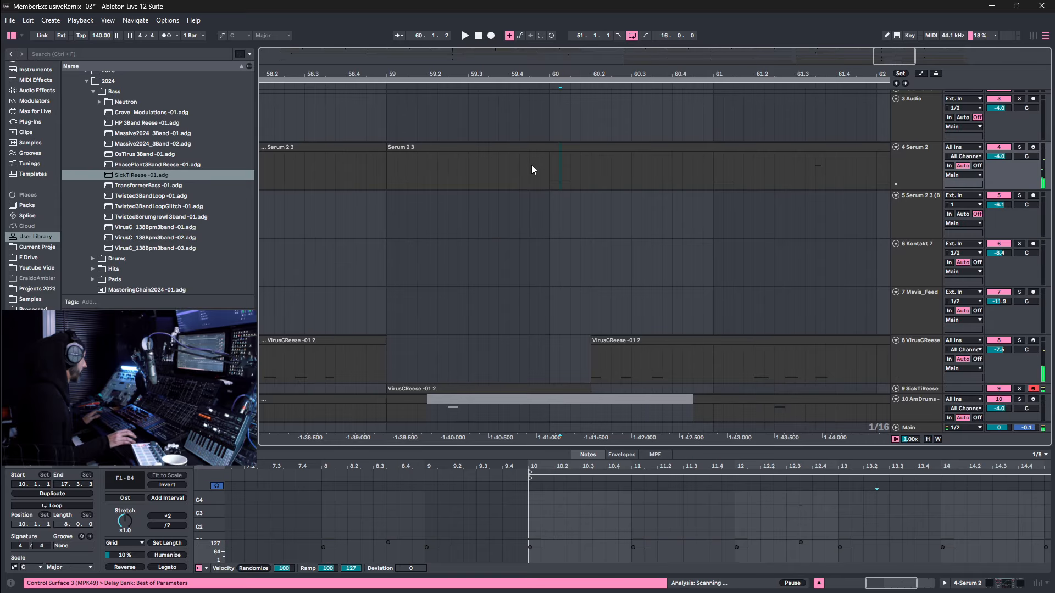
{"action": "left_click_drag", "start_coordinate": [548, 170], "coordinate": [582, 174]}
{"action": "key", "text": "ctrl+e"}
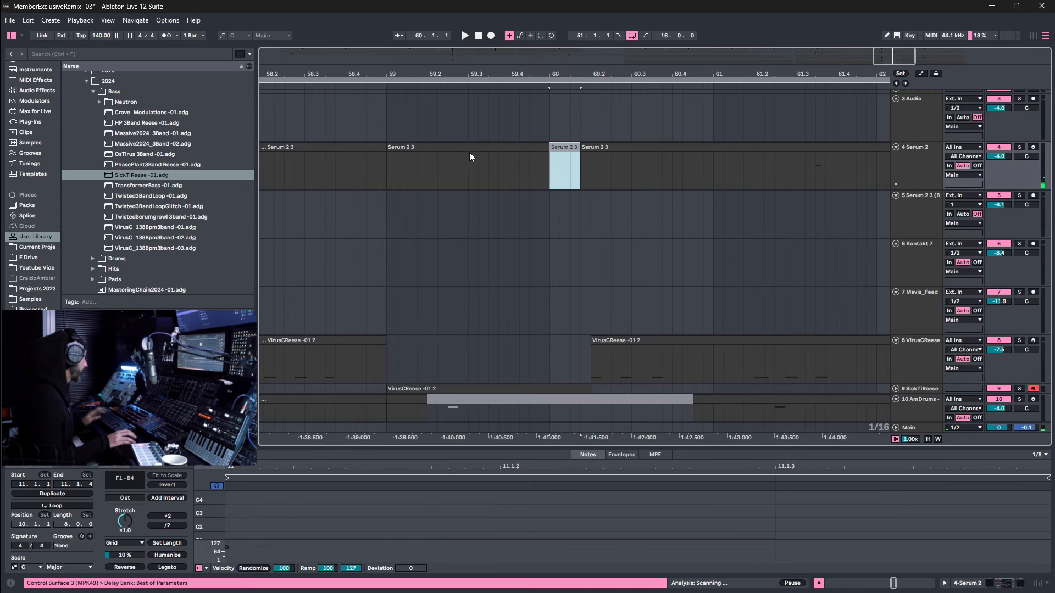
{"action": "left_click", "coordinate": [439, 147]}
{"action": "key", "text": "space"}
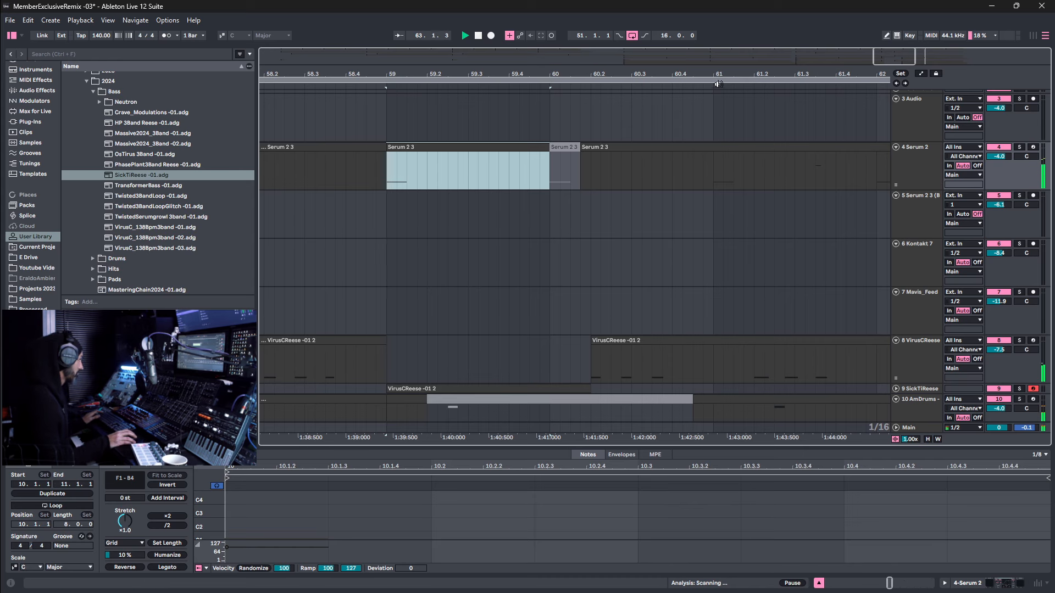
Play the arrangement from bar 35 to review both halves of the drop.
{"action": "left_click_drag", "start_coordinate": [715, 74], "coordinate": [716, 22]}
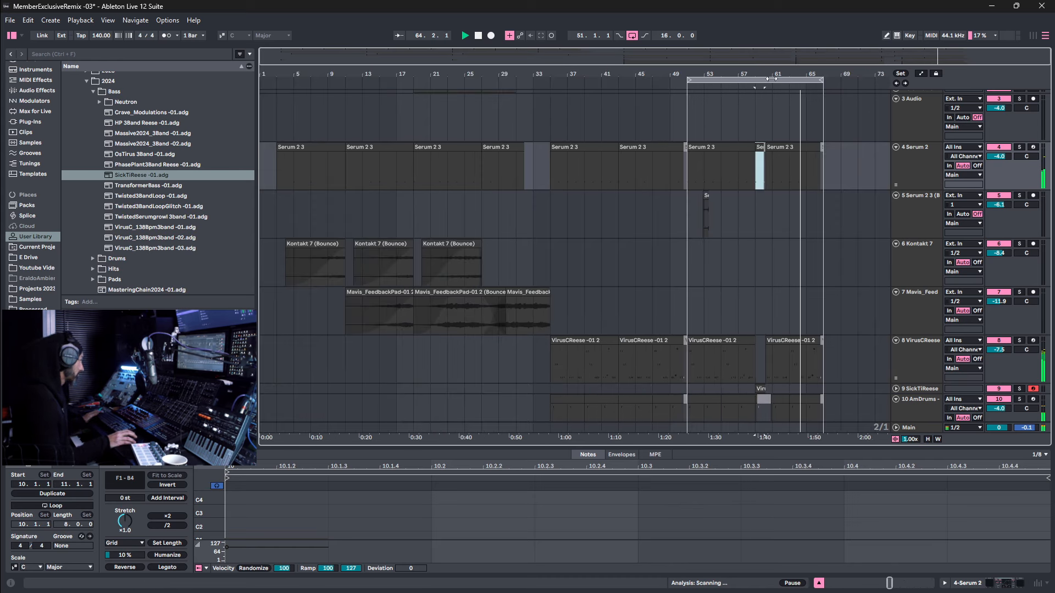
{"action": "key", "text": "space"}
{"action": "left_click", "coordinate": [564, 147]}
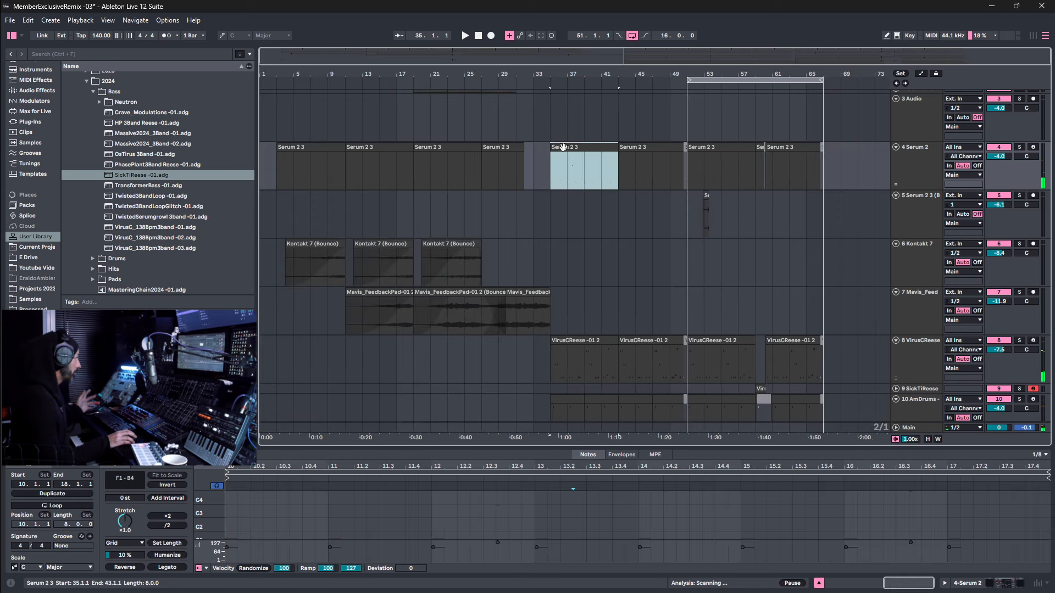
{"action": "key", "text": "space"}
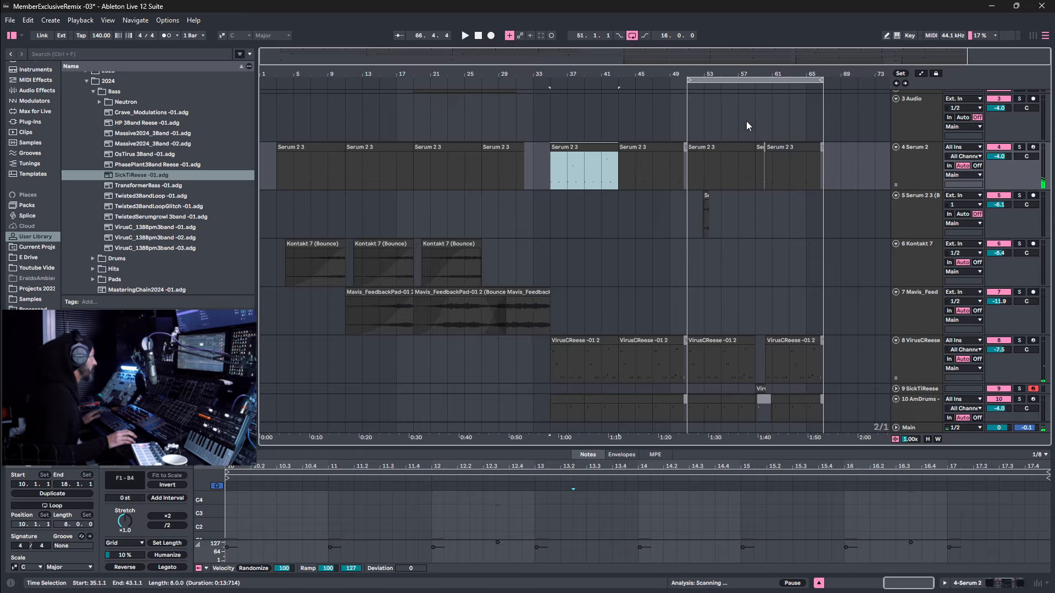
Move the 16-bar loop to bar 67 and copy the AmDrums clips of bars 51 to 59 to bar 67.
{"action": "left_click_drag", "start_coordinate": [725, 79], "coordinate": [862, 79]}
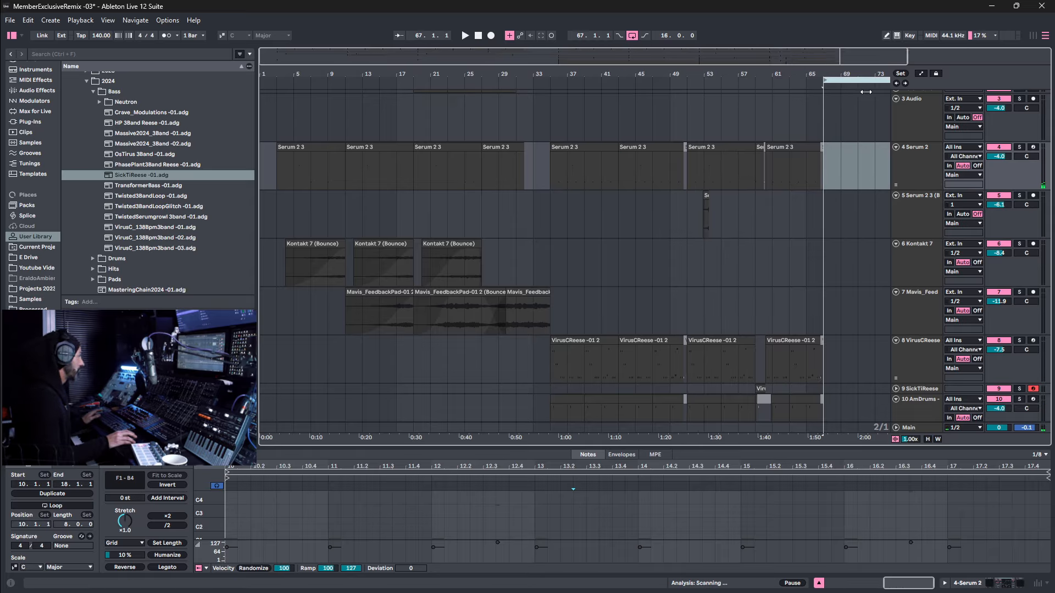
{"action": "scroll", "coordinate": [710, 316], "scroll_direction": "down", "scroll_amount": 2}
{"action": "scroll", "coordinate": [710, 316], "scroll_direction": "down", "scroll_amount": 3}
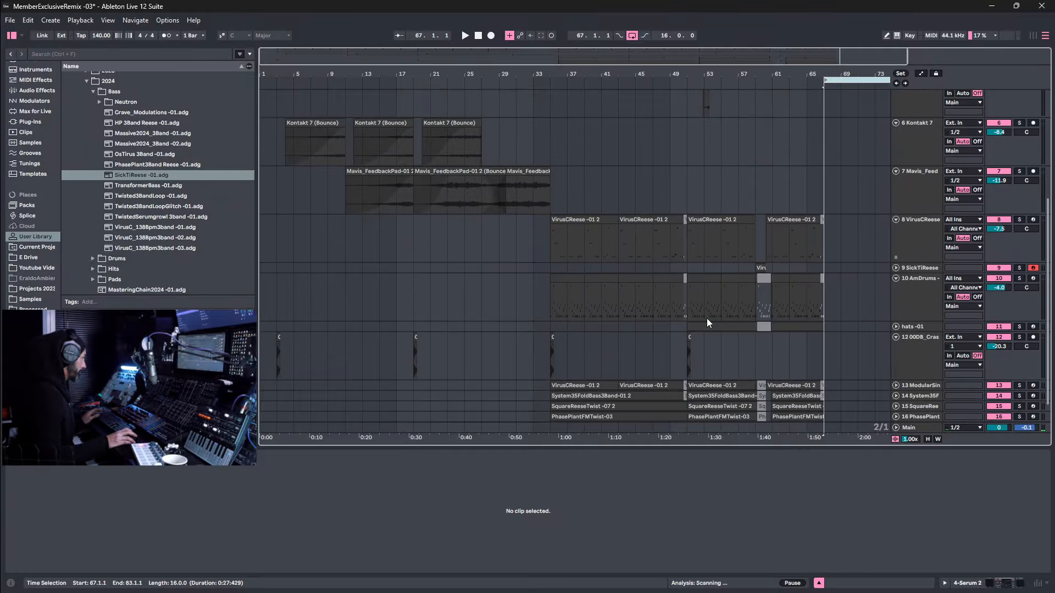
{"action": "left_click", "coordinate": [704, 278]}
{"action": "left_click", "coordinate": [733, 283], "text": "shift"}
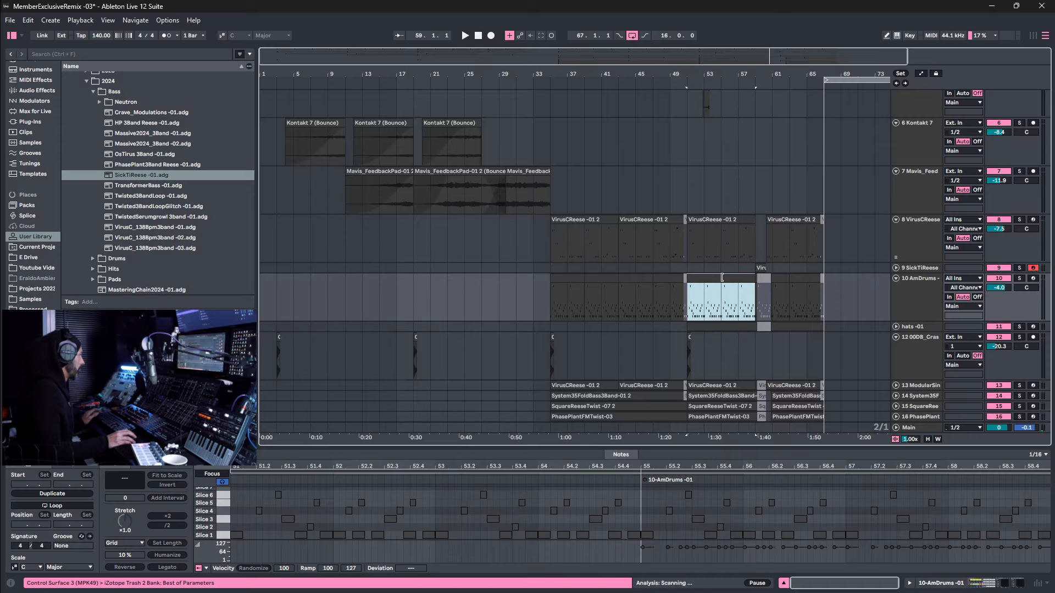
{"action": "left_click_drag", "start_coordinate": [695, 278], "coordinate": [836, 285]}
Copy the hats, crash and ModularSineTri sub clips from bar 51 to bar 67.
{"action": "scroll", "coordinate": [783, 340], "scroll_direction": "down", "scroll_amount": 1}
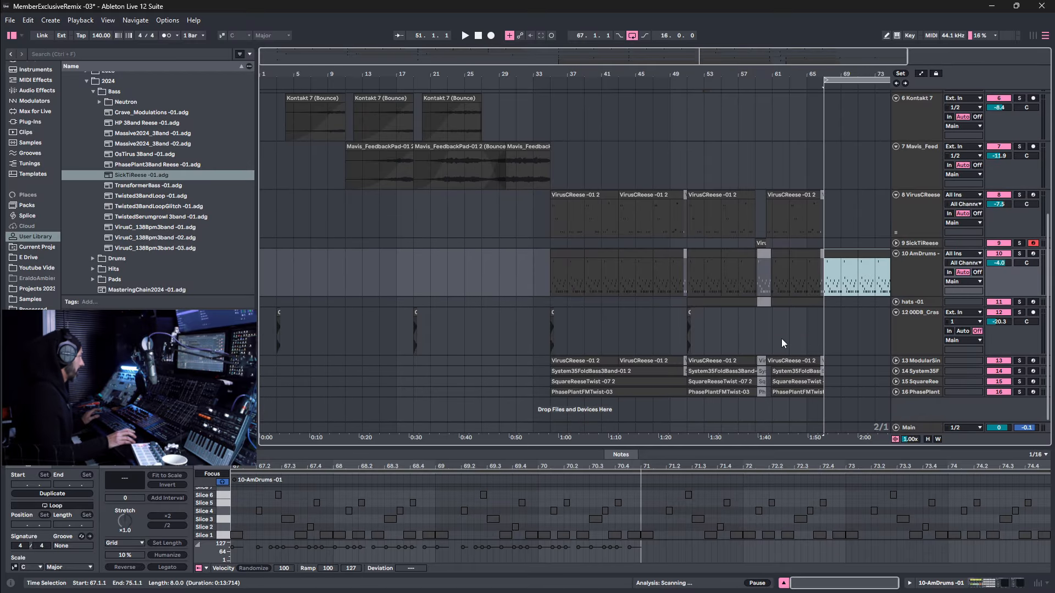
{"action": "left_click", "coordinate": [726, 357]}
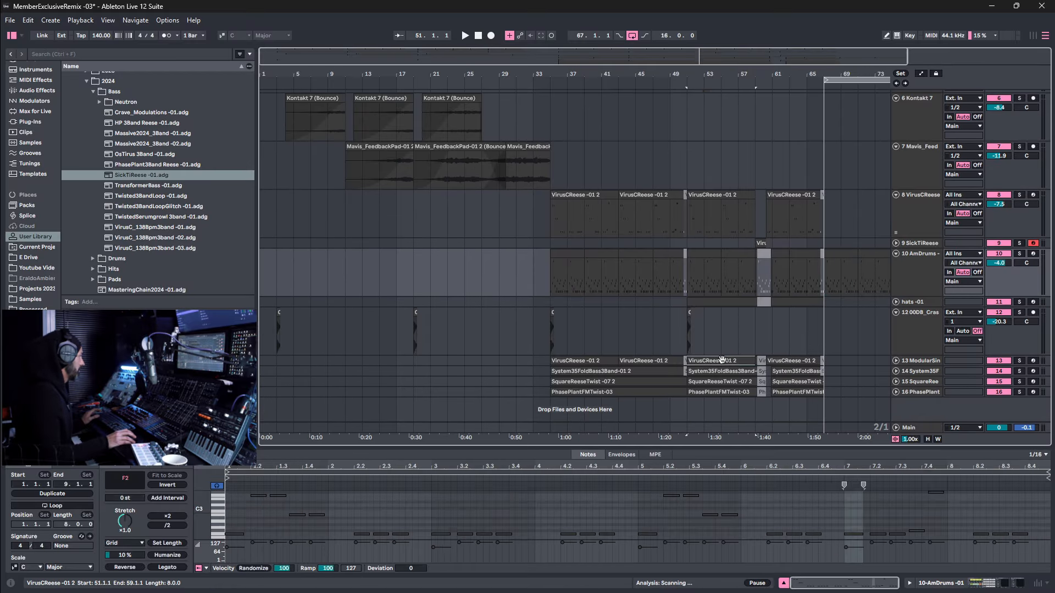
{"action": "left_click", "coordinate": [690, 313], "text": "shift"}
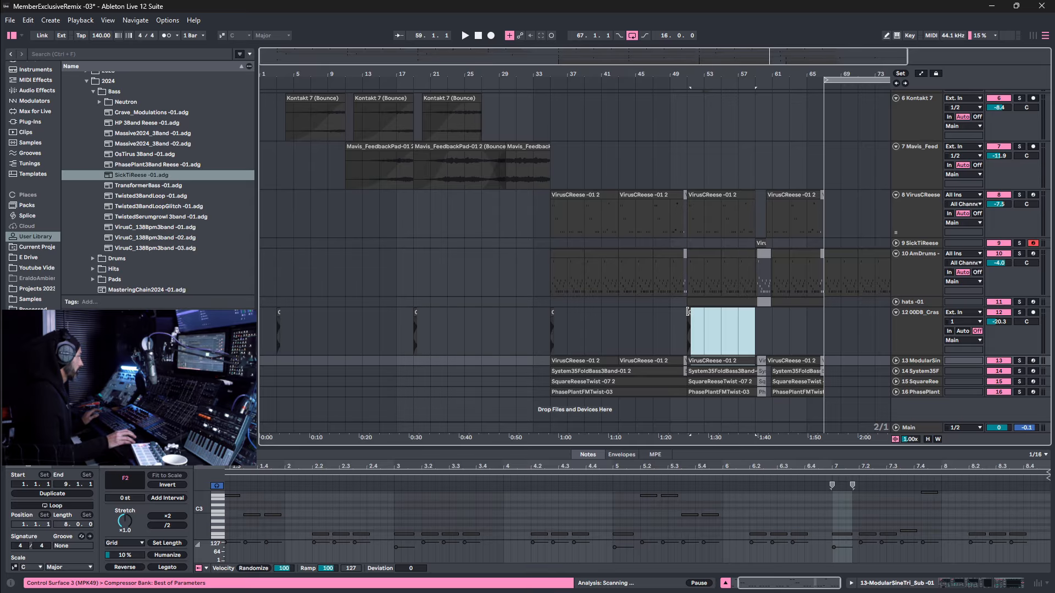
{"action": "left_click", "coordinate": [700, 303], "text": "shift"}
{"action": "left_click_drag", "start_coordinate": [701, 303], "coordinate": [840, 302]}
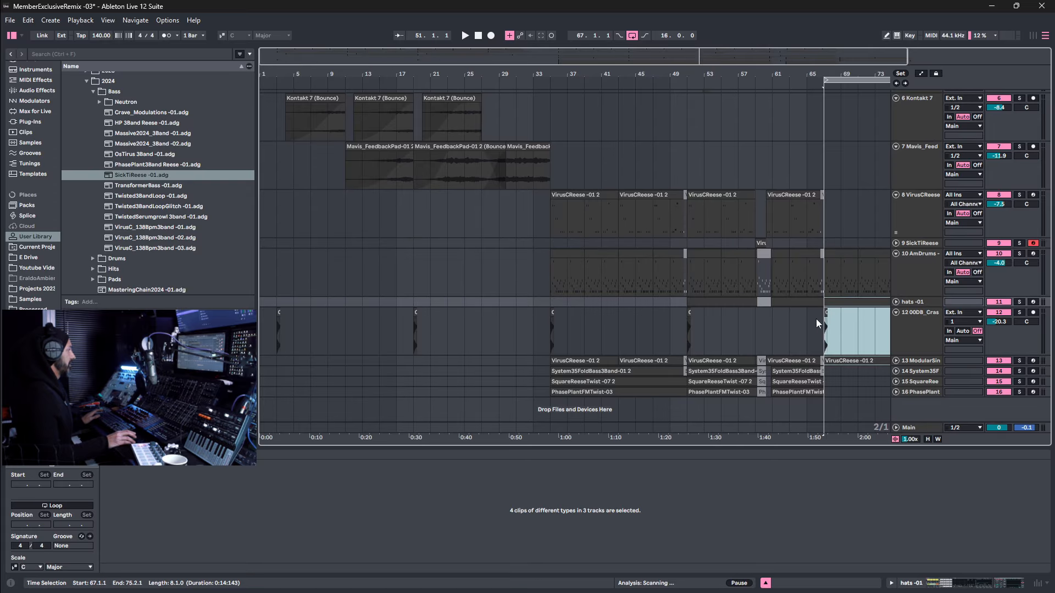
Play the copied section from bar 67 and shorten the arrangement loop to 8 bars, ending at bar 75.
{"action": "key", "text": "space"}
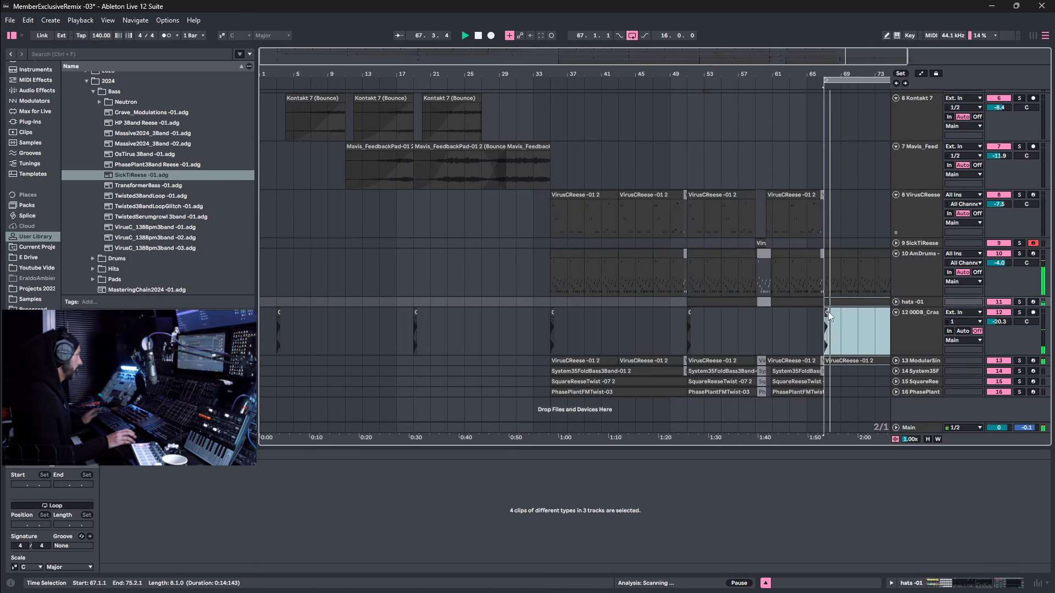
{"action": "key", "text": "space"}
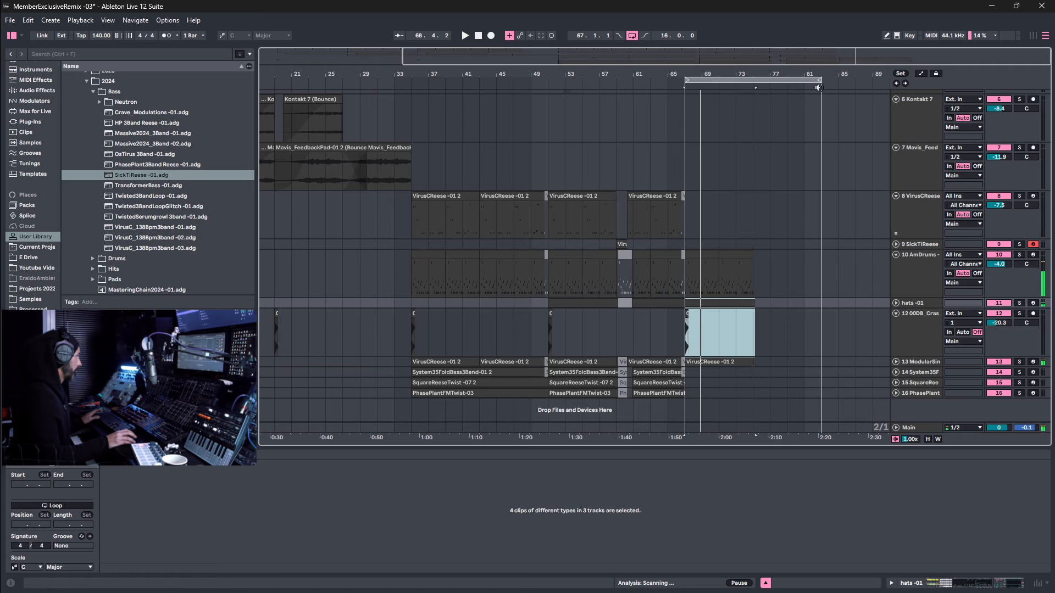
{"action": "left_click_drag", "start_coordinate": [818, 81], "coordinate": [759, 90]}
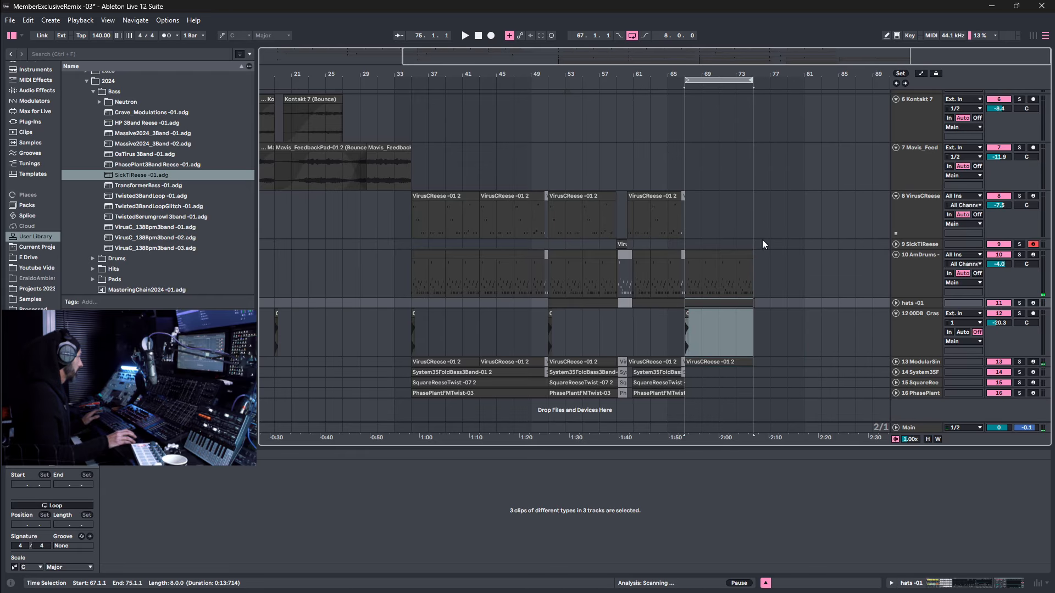
In the ModularSineTri sub clip at bar 67, lower the two raised notes ending the first bar to F2 and play the result.
{"action": "left_click", "coordinate": [700, 360]}
{"action": "left_click_drag", "start_coordinate": [250, 531], "coordinate": [273, 498]}
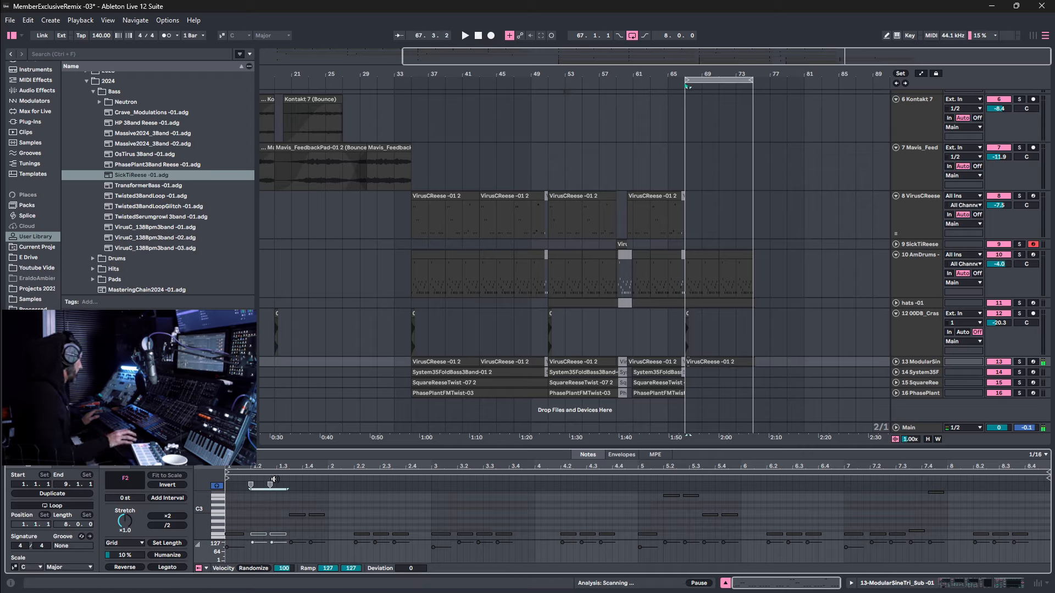
{"action": "mouse_move", "coordinate": [286, 506]}
{"action": "left_mouse_down"}
{"action": "mouse_move", "coordinate": [329, 513]}
{"action": "mouse_move", "coordinate": [291, 520]}
{"action": "left_mouse_up"}
{"action": "key", "text": "Down"}
{"action": "key", "text": "Down"}
{"action": "key", "text": "Down"}
{"action": "key", "text": "Down"}
{"action": "key", "text": "Down"}
{"action": "key", "text": "Down"}
{"action": "key", "text": "space"}
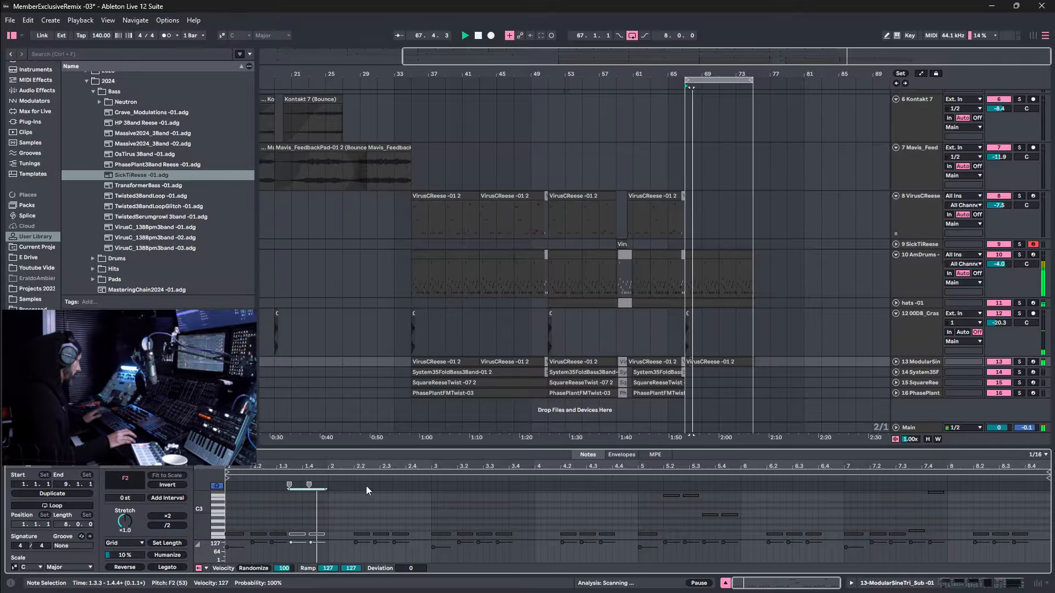
{"action": "left_click", "coordinate": [434, 497]}
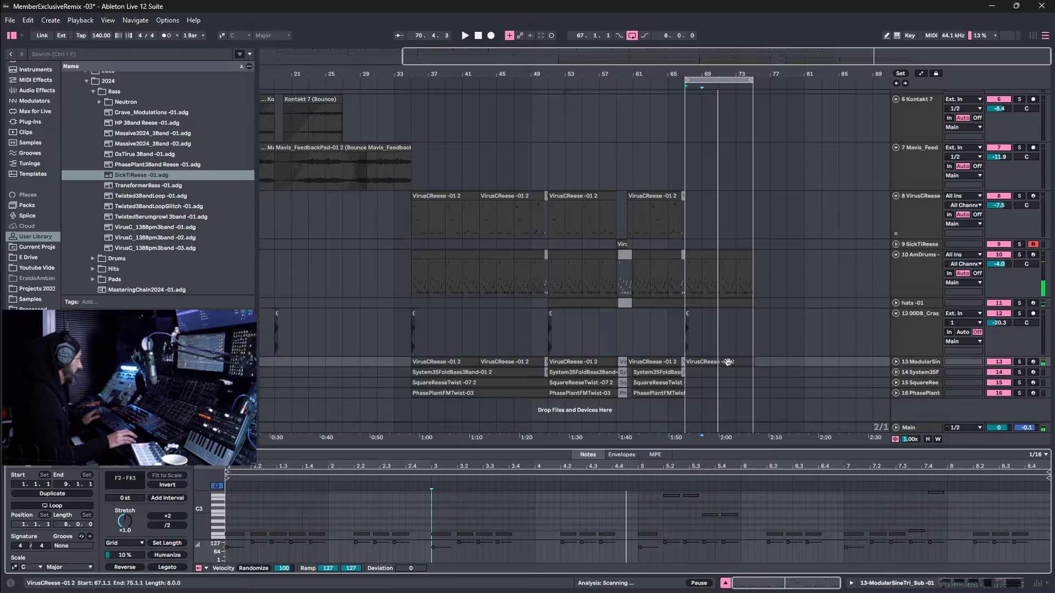
Shorten the sub clip at bar 67 to 4 bars, duplicate it to bar 75, consolidate both halves and play the clip.
{"action": "left_click_drag", "start_coordinate": [754, 361], "coordinate": [716, 361]}
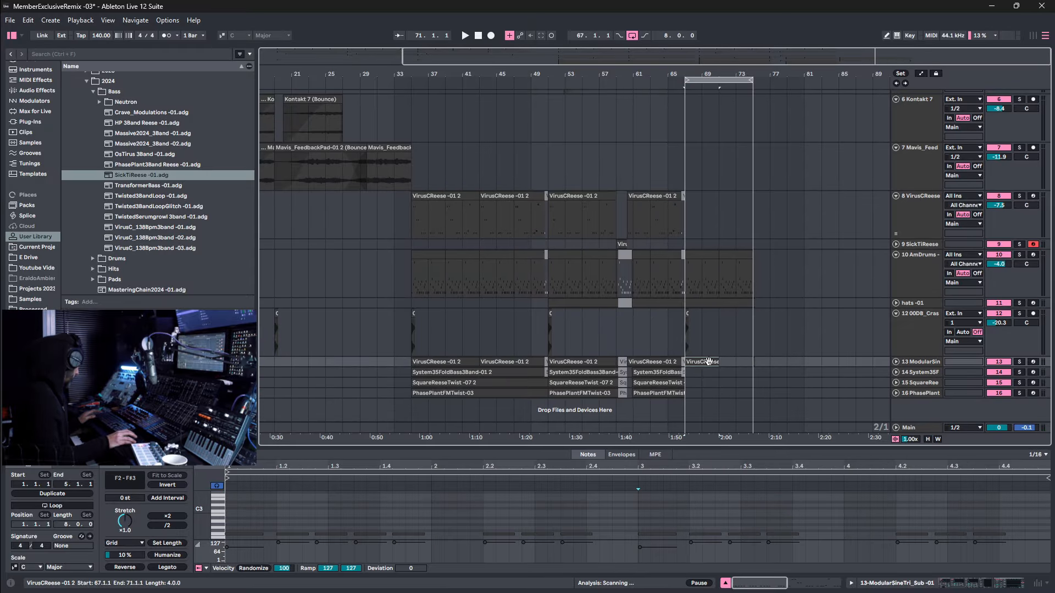
{"action": "key", "text": "ctrl+d"}
{"action": "right_click", "coordinate": [708, 361]}
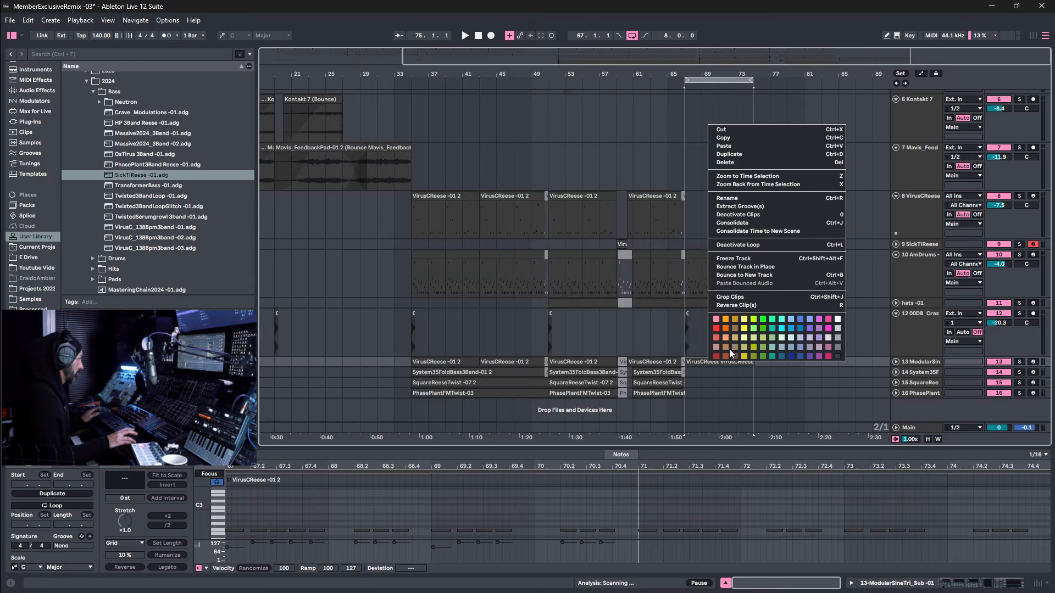
{"action": "left_click", "coordinate": [731, 222]}
{"action": "key", "text": "space"}
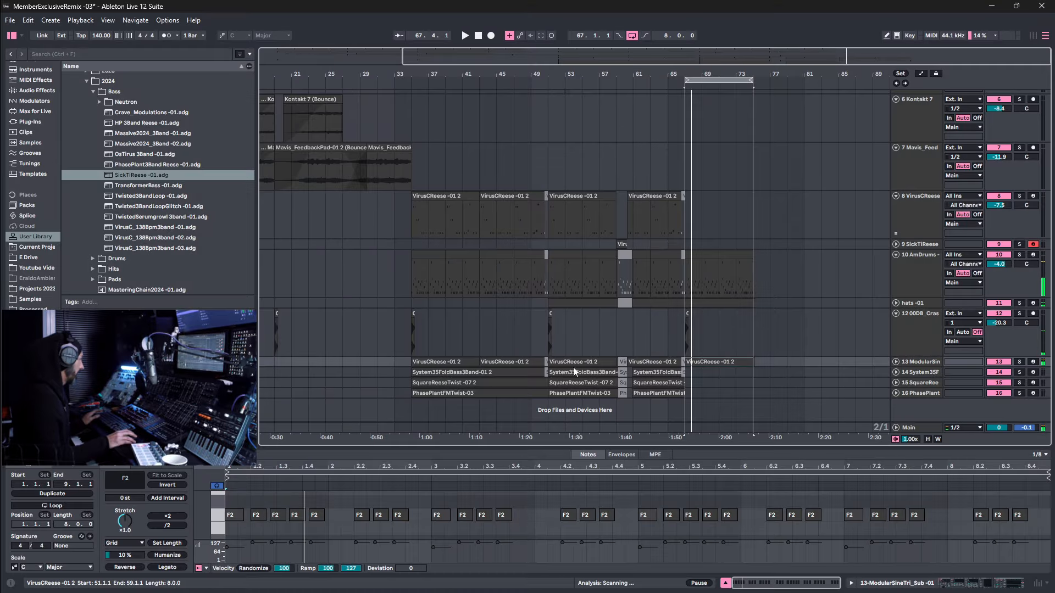
Copy the System35FoldBass clip from bar 51 to bar 67 and the last SquareReeseTwist clip to bar 69.
{"action": "left_click", "coordinate": [570, 373]}
{"action": "left_click_drag", "start_coordinate": [570, 373], "coordinate": [711, 371]}
{"action": "key", "text": "space"}
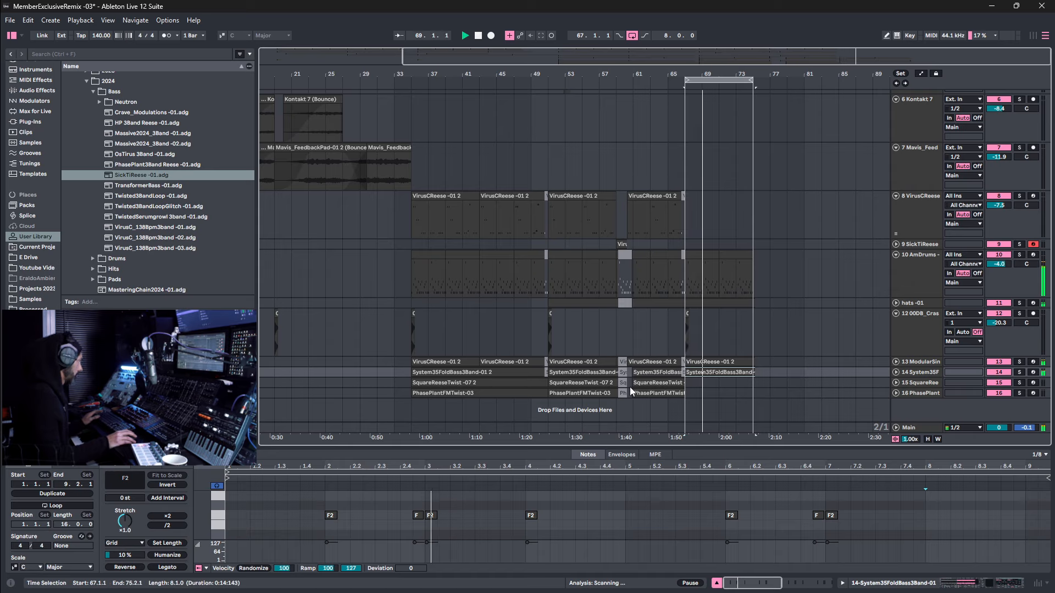
{"action": "left_click", "coordinate": [650, 382]}
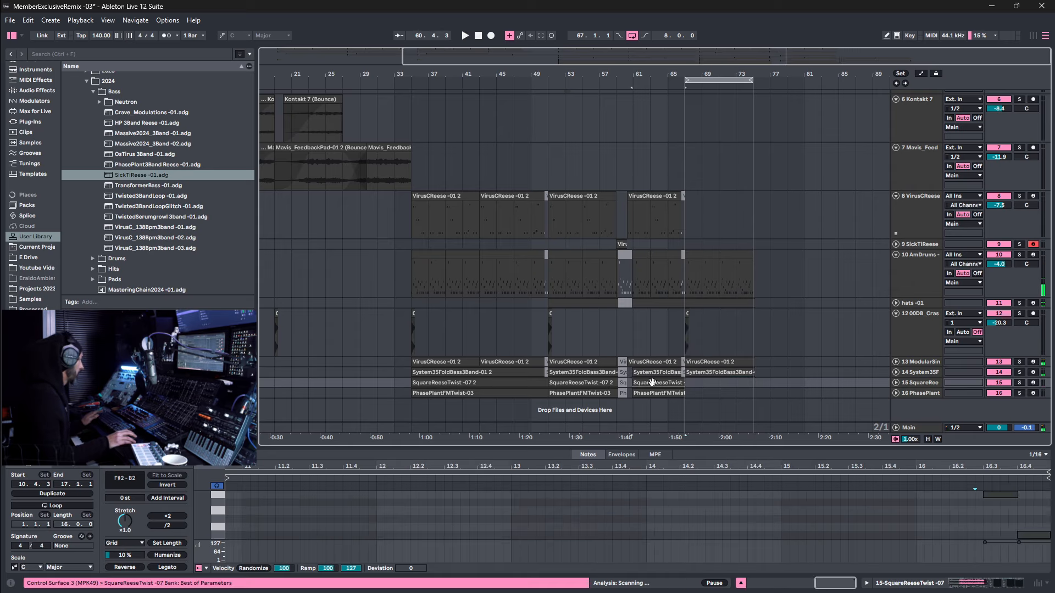
{"action": "left_click_drag", "start_coordinate": [652, 382], "coordinate": [722, 383]}
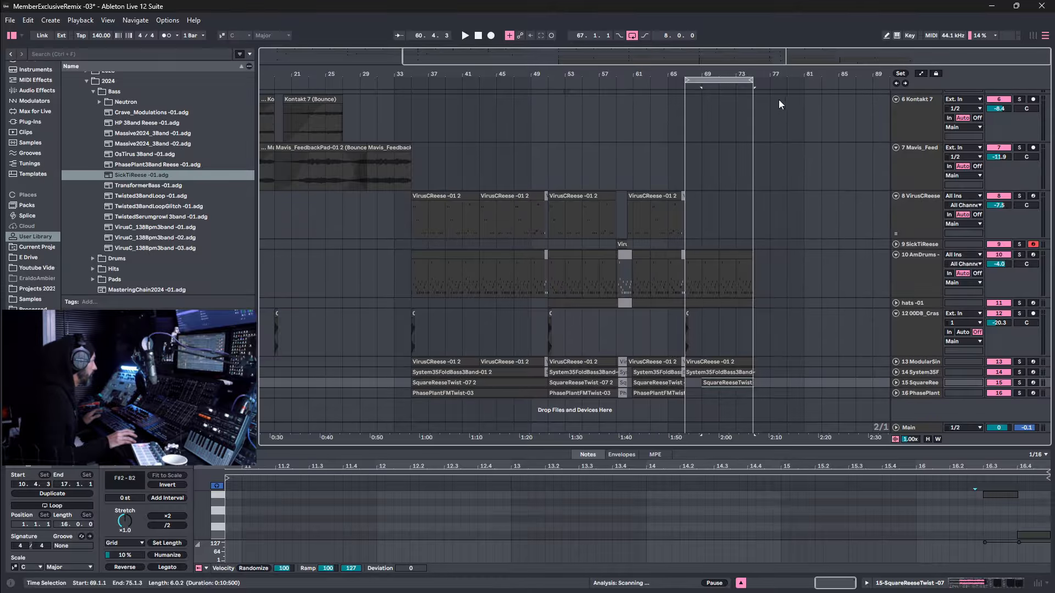
Delete the sub and bass clip overhangs past bar 75 on tracks 13 to 16.
{"action": "left_click_drag", "start_coordinate": [762, 72], "coordinate": [673, 340]}
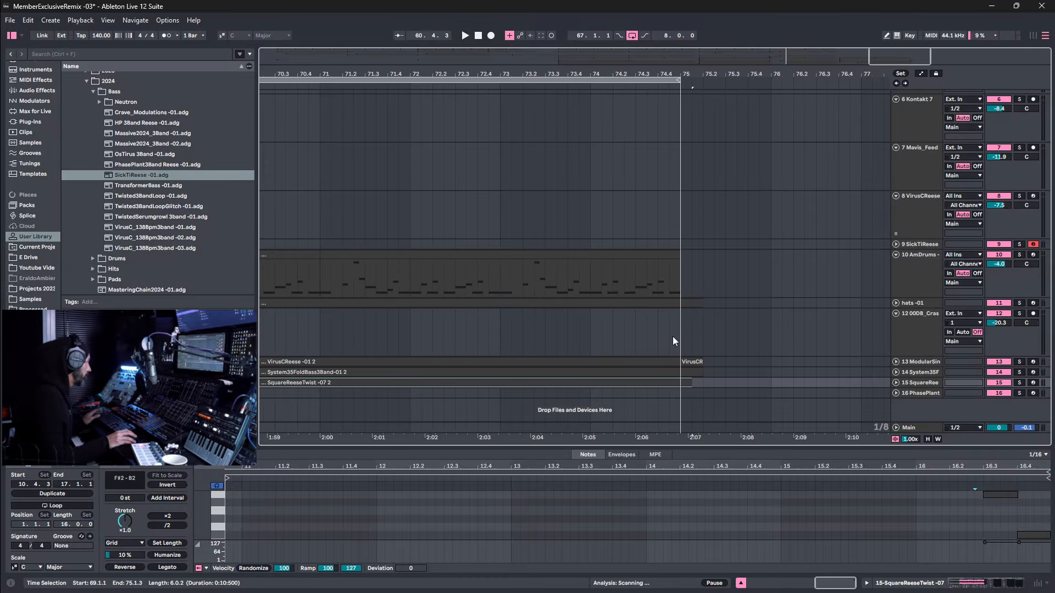
{"action": "left_click", "coordinate": [694, 360]}
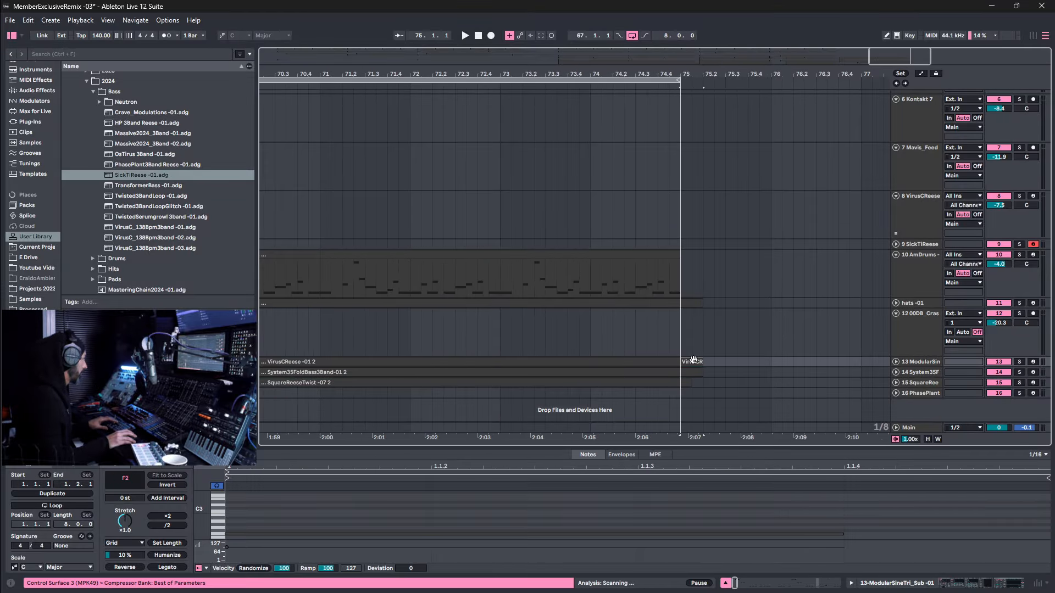
{"action": "left_click", "coordinate": [704, 373]}
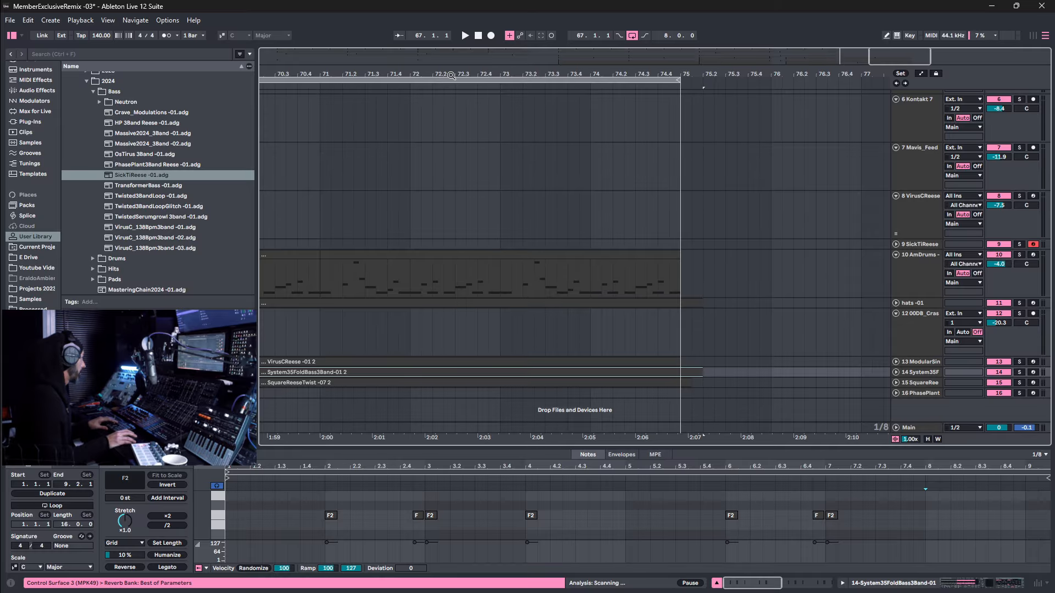
{"action": "left_click_drag", "start_coordinate": [451, 76], "coordinate": [539, 77]}
{"action": "scroll", "coordinate": [575, 247], "scroll_direction": "right", "scroll_amount": 5}
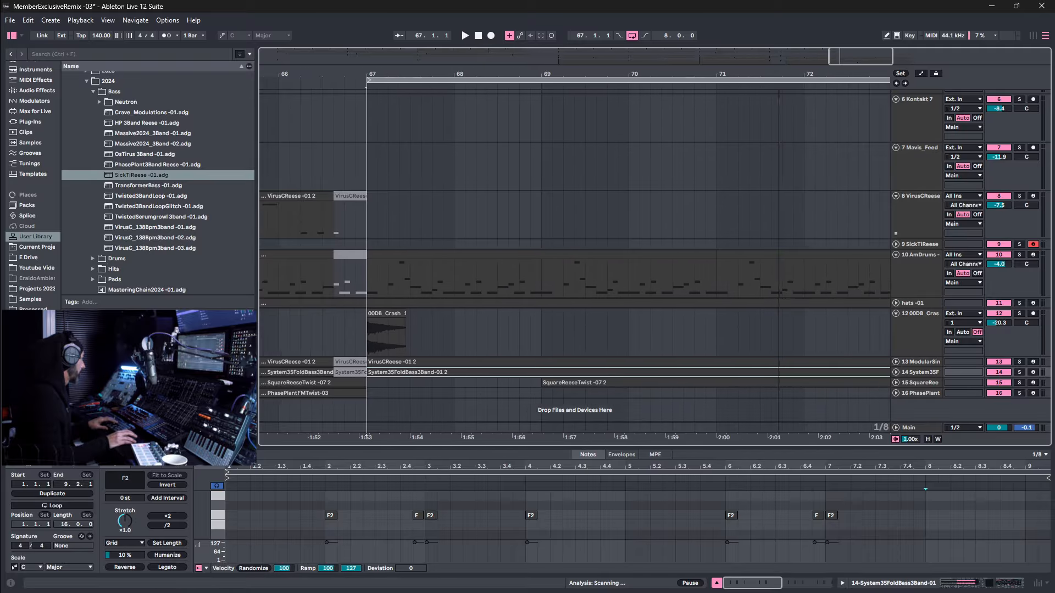
{"action": "scroll", "coordinate": [575, 247], "scroll_direction": "right", "scroll_amount": 2}
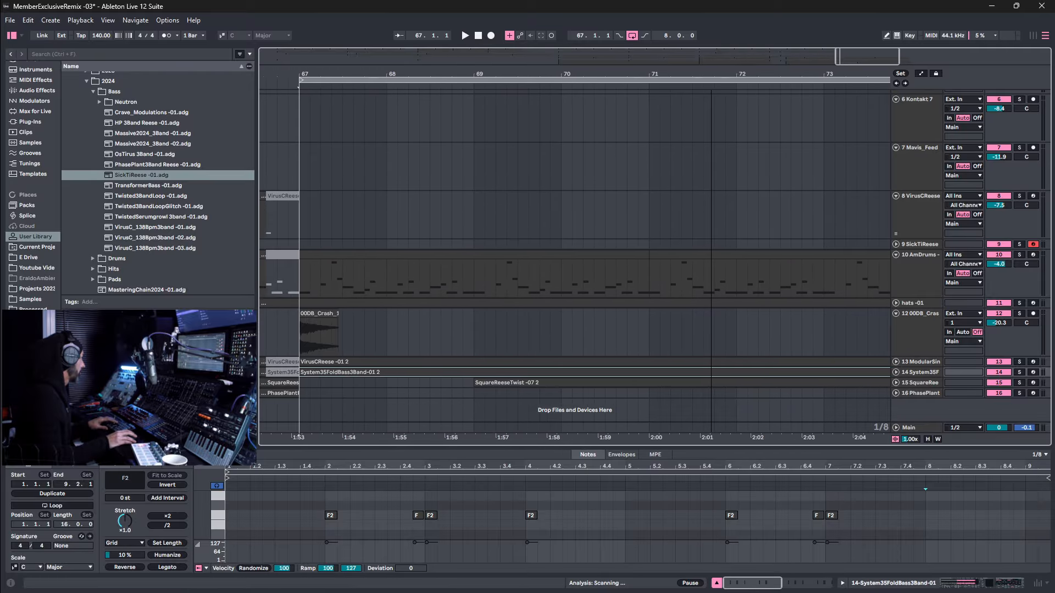
{"action": "left_click_drag", "start_coordinate": [579, 76], "coordinate": [438, 76]}
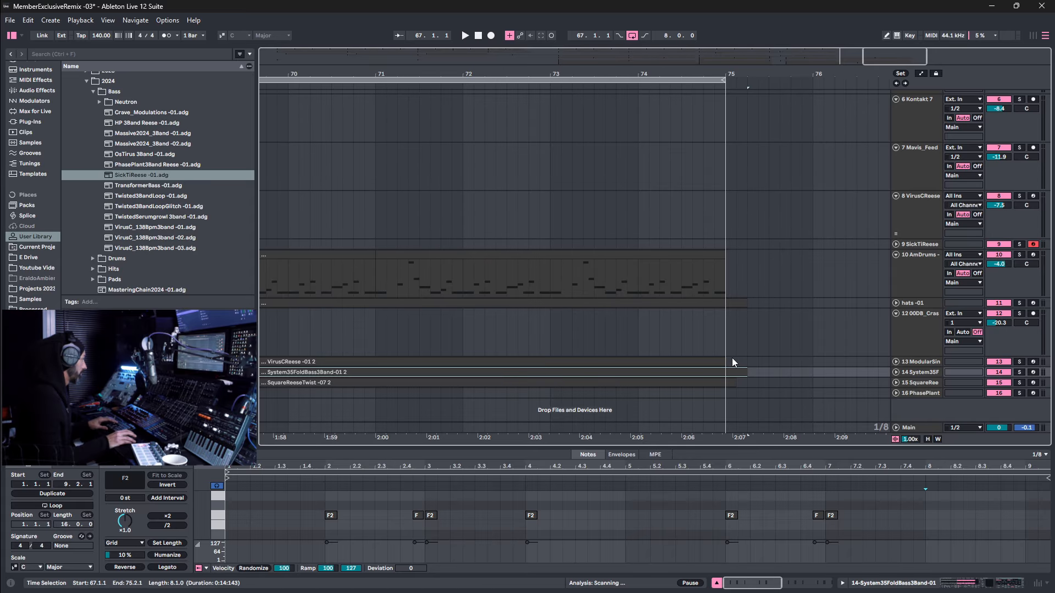
{"action": "left_click_drag", "start_coordinate": [730, 357], "coordinate": [759, 390]}
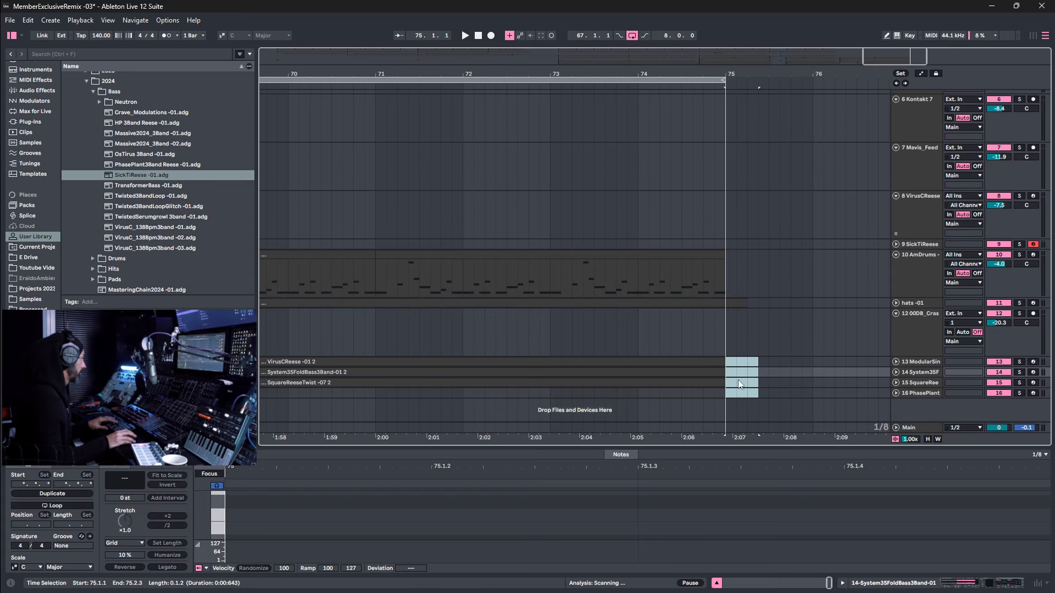
Play the 8-bar loop from bar 67 to review the new drum, sub and bass layers.
{"action": "left_click", "coordinate": [636, 80]}
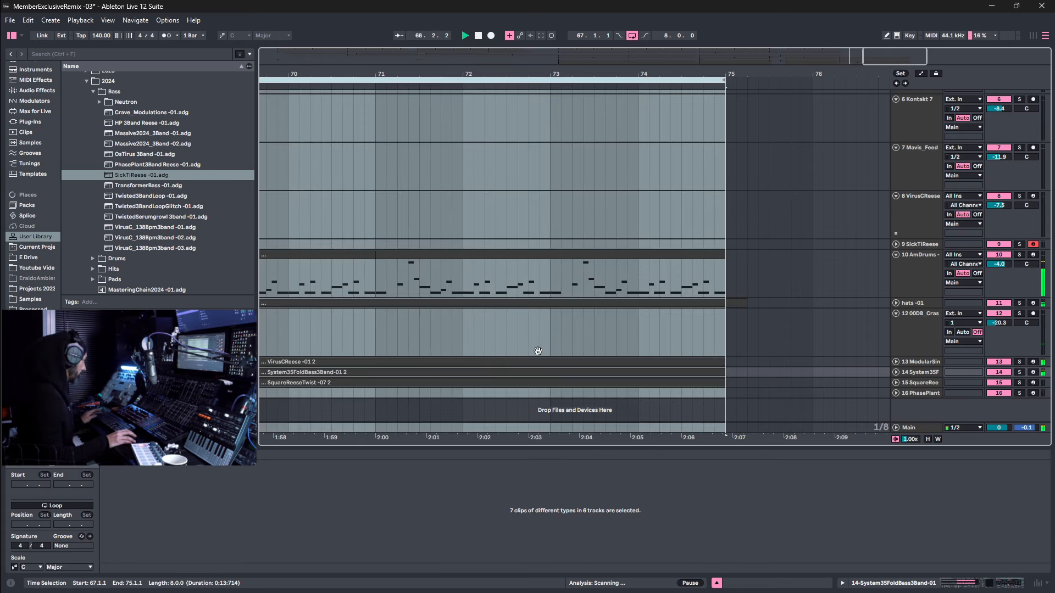
{"action": "left_click_drag", "start_coordinate": [537, 346], "coordinate": [637, 344]}
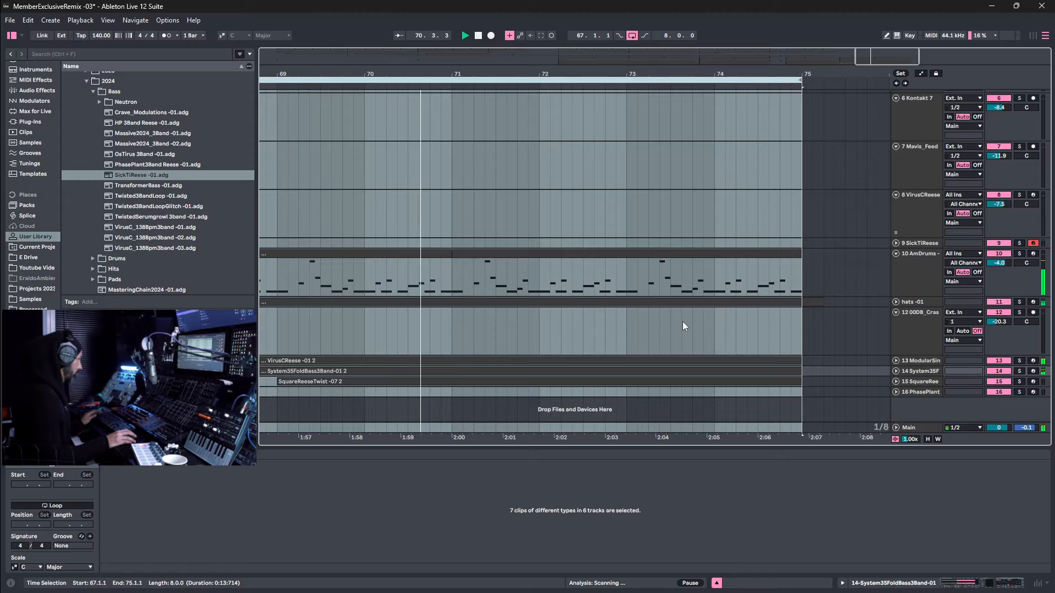
{"action": "left_click_drag", "start_coordinate": [684, 325], "coordinate": [794, 314]}
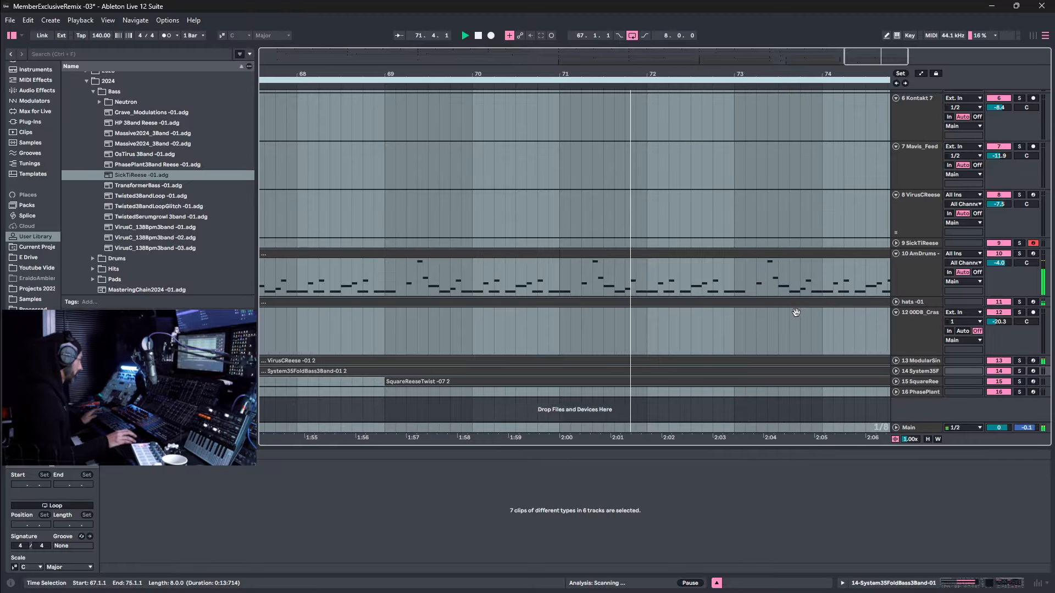
{"action": "left_click_drag", "start_coordinate": [662, 70], "coordinate": [661, 19]}
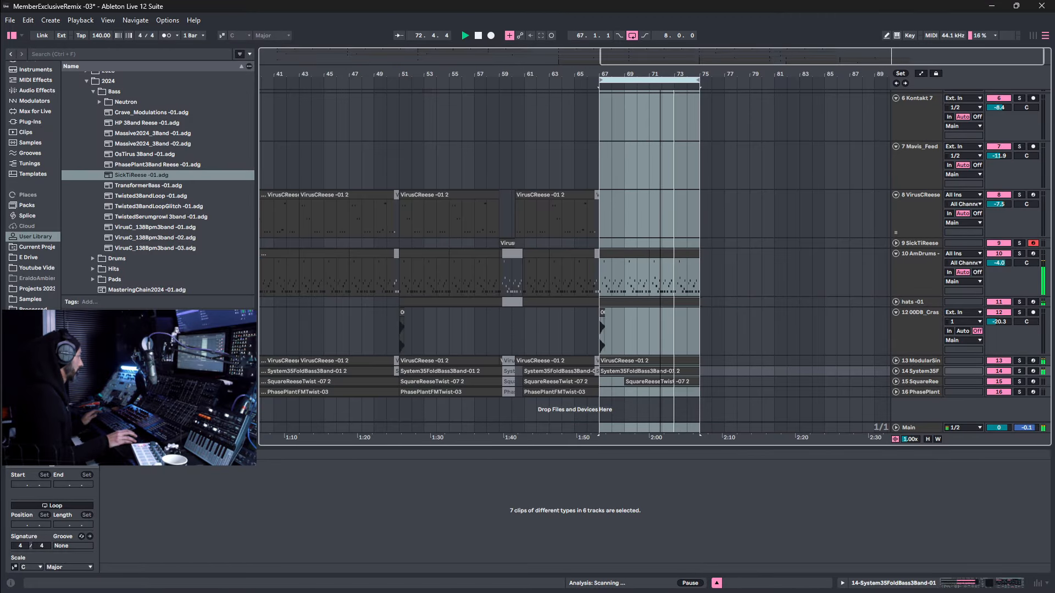
{"action": "left_click", "coordinate": [753, 321]}
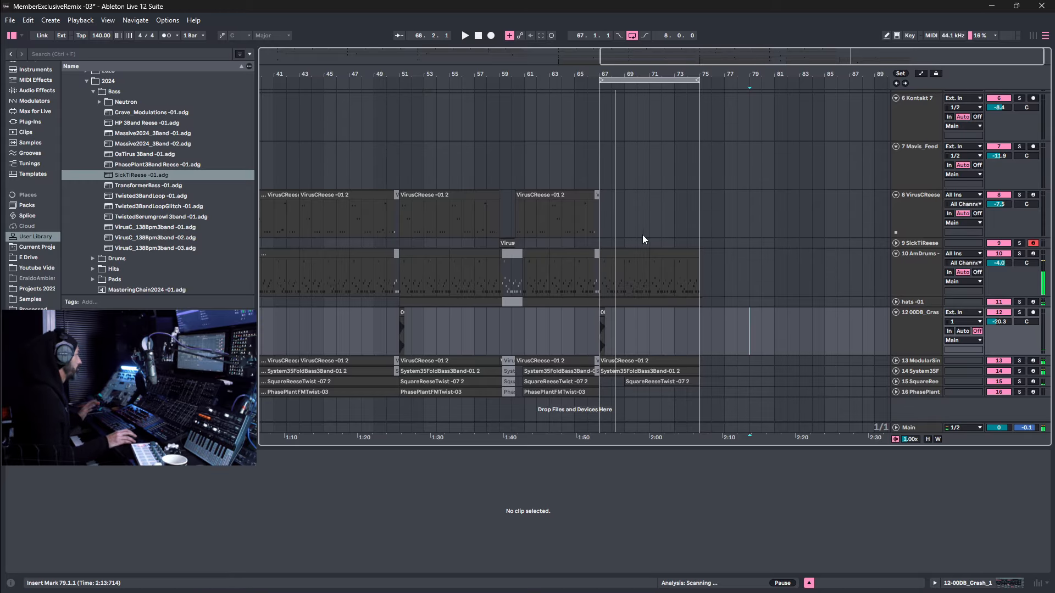
Select the SickTiReese track and audition its sound against the arrangement.
{"action": "left_click", "coordinate": [921, 244]}
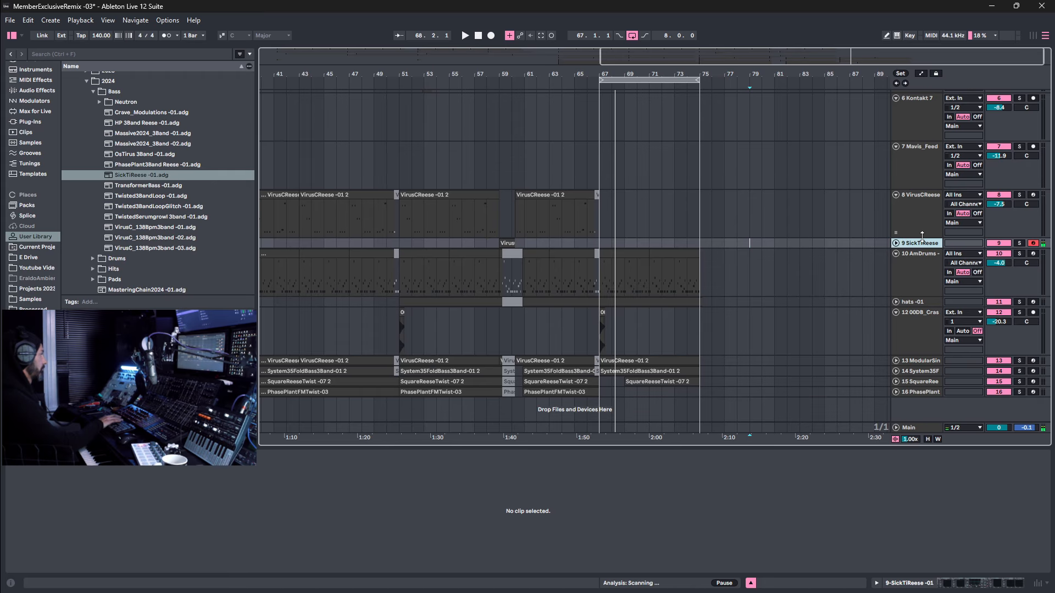
{"action": "key", "text": "space"}
{"action": "key", "text": "space"}
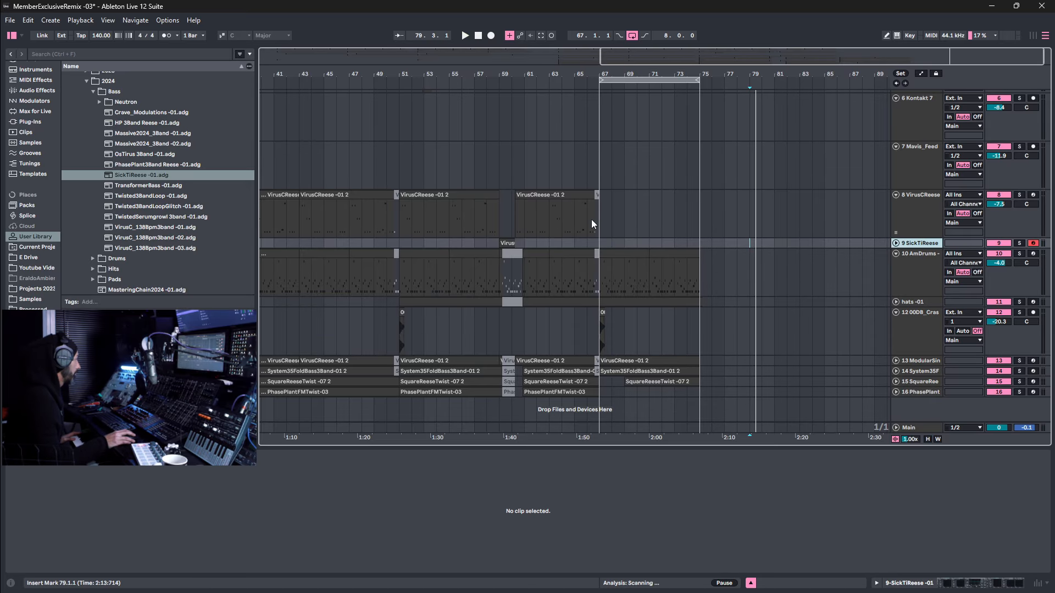
{"action": "left_click", "coordinate": [548, 78]}
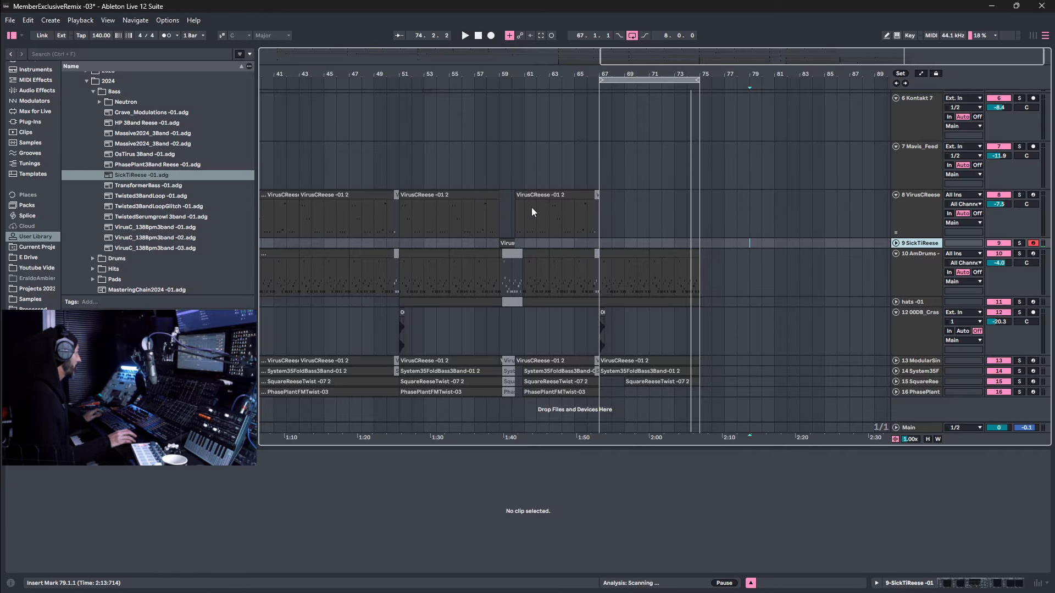
Copy bar 62 of the VirusCReese clip to bar 67 and play from there.
{"action": "left_click_drag", "start_coordinate": [537, 212], "coordinate": [548, 214]}
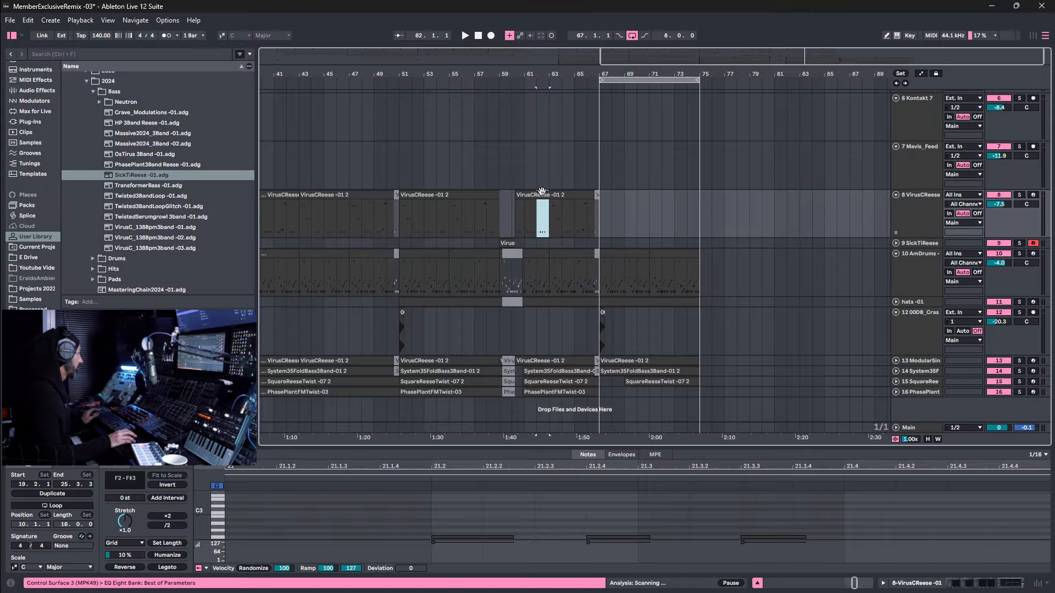
{"action": "left_click_drag", "start_coordinate": [615, 195], "coordinate": [604, 192]}
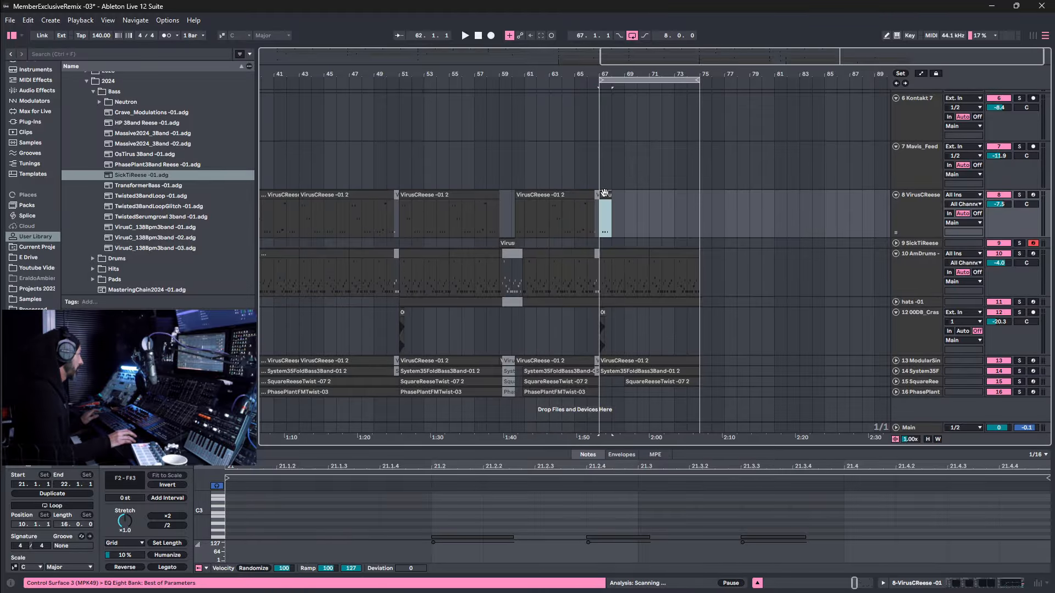
{"action": "key", "text": "space"}
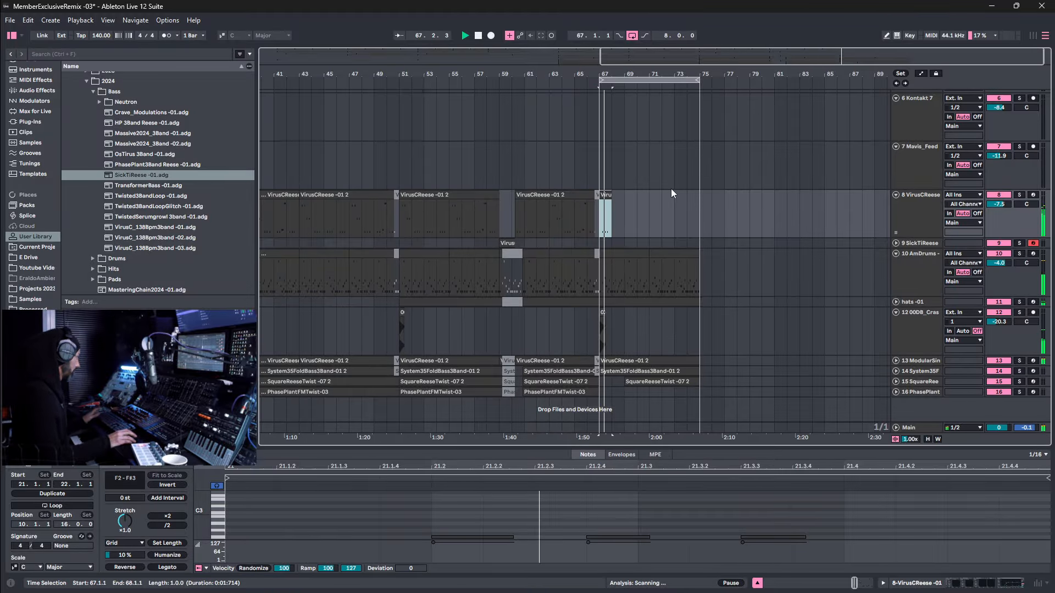
{"action": "key", "text": "space"}
Copy the one-bar VirusCReese clip to the SickTiReese track at bar 68, transpose its notes down to F0 and play from bar 67.
{"action": "left_click_drag", "start_coordinate": [607, 194], "coordinate": [621, 243]}
{"action": "left_click_drag", "start_coordinate": [472, 515], "coordinate": [772, 550]}
{"action": "key", "text": "shift+Down"}
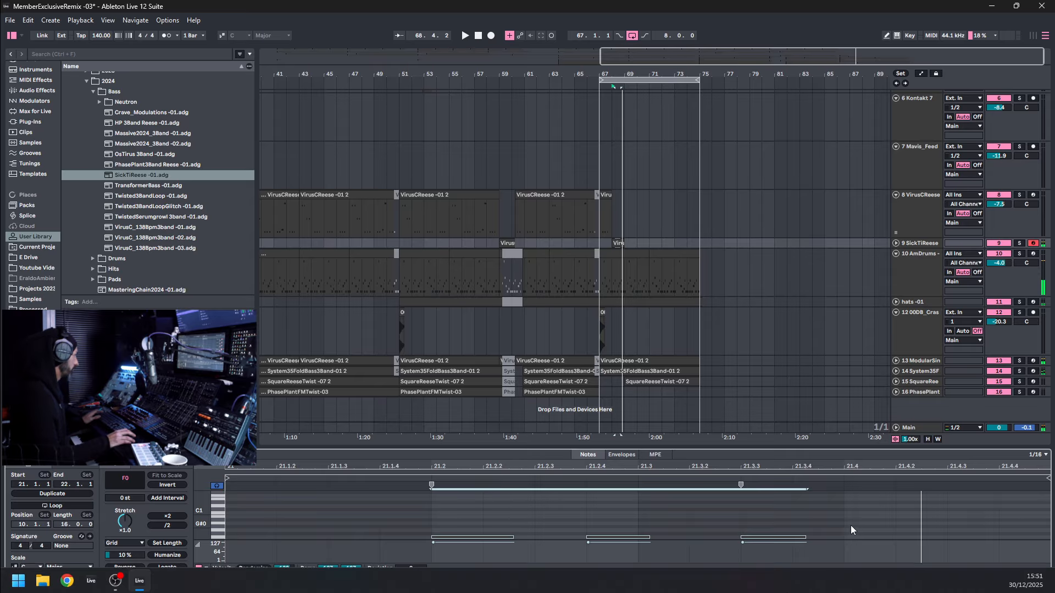
{"action": "left_click", "coordinate": [603, 243]}
{"action": "key", "text": "space"}
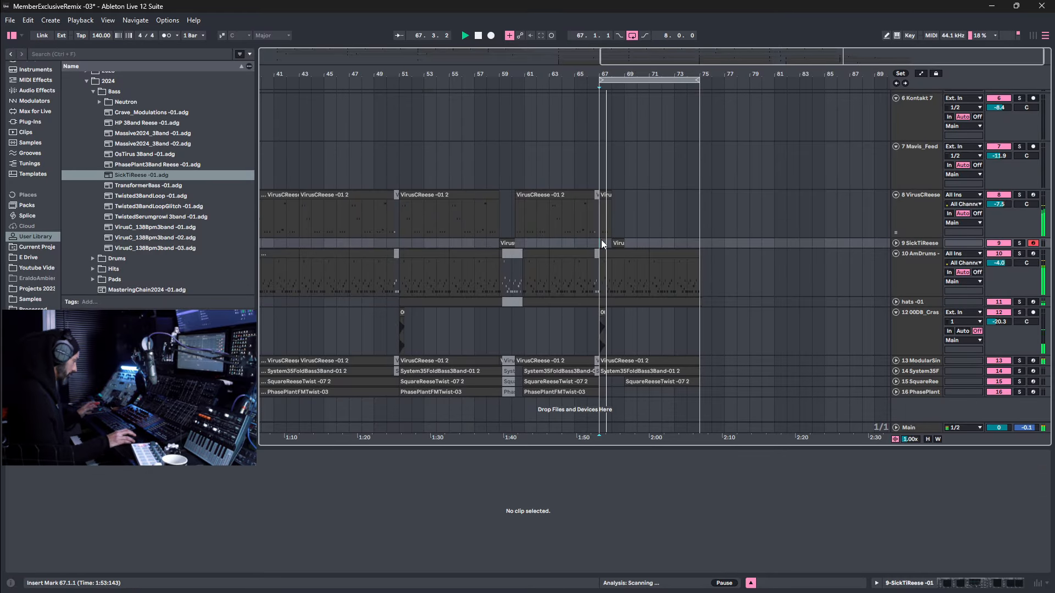
{"action": "key", "text": "space"}
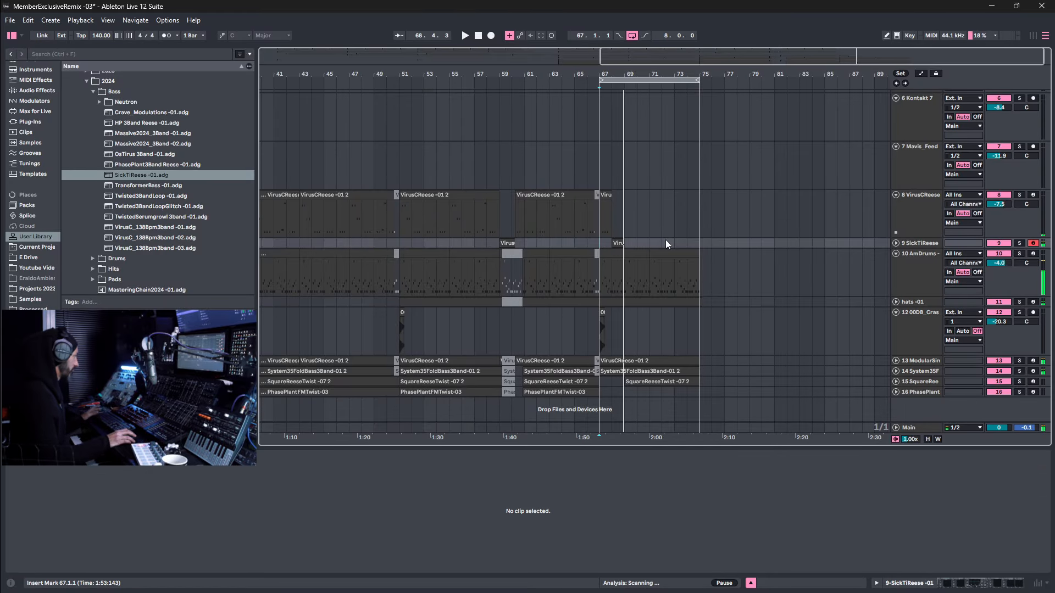
Try a single lengthened F1 note in the SickTiReese clip at bar 68, removing the other two notes, and play from bar 67.
{"action": "left_click", "coordinate": [631, 251]}
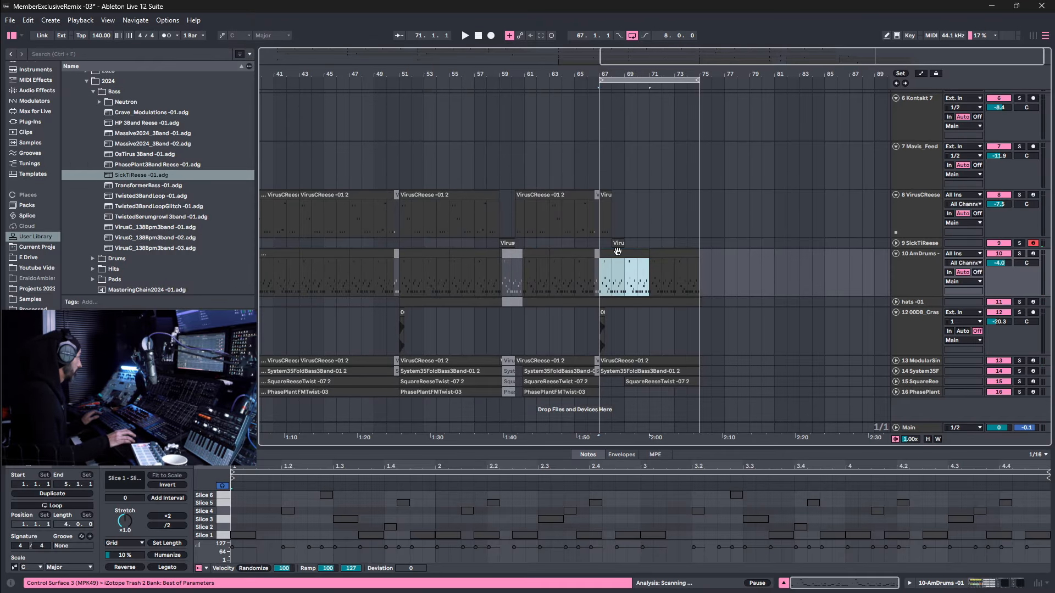
{"action": "left_click", "coordinate": [618, 243]}
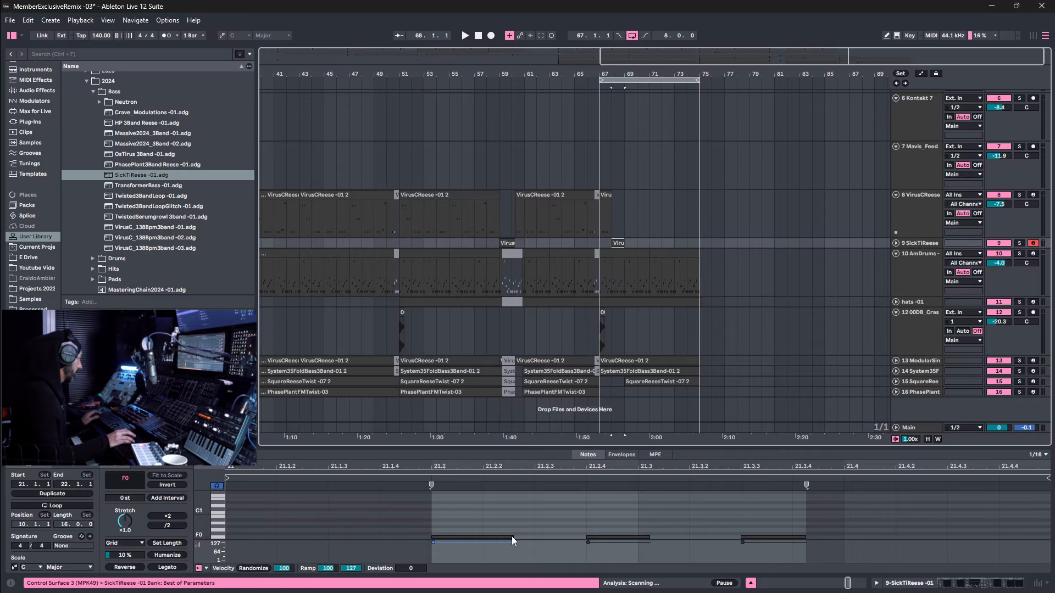
{"action": "left_click_drag", "start_coordinate": [516, 536], "coordinate": [818, 537]}
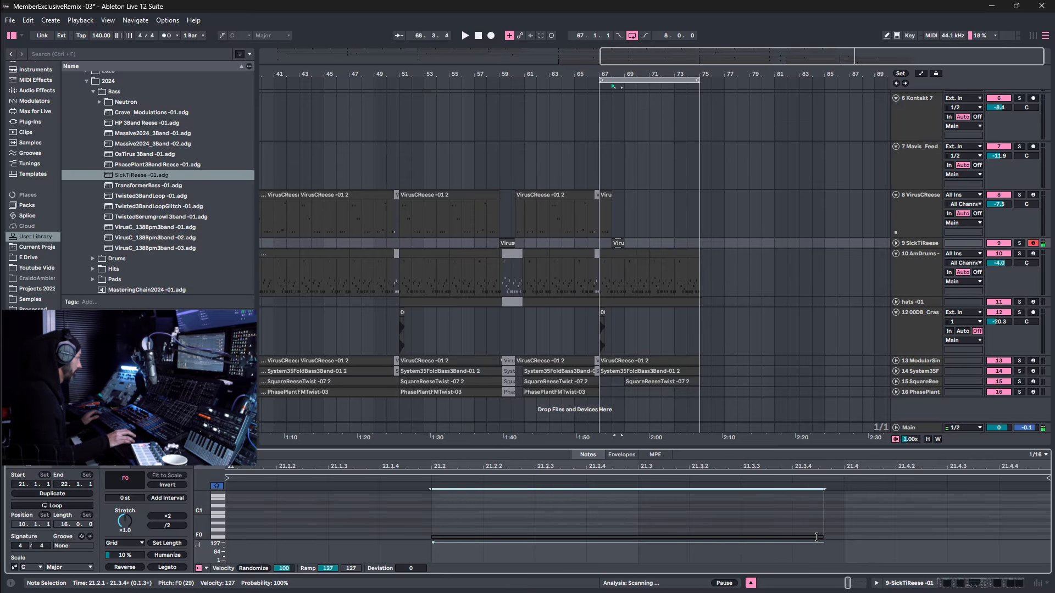
{"action": "key", "text": "shift+Up"}
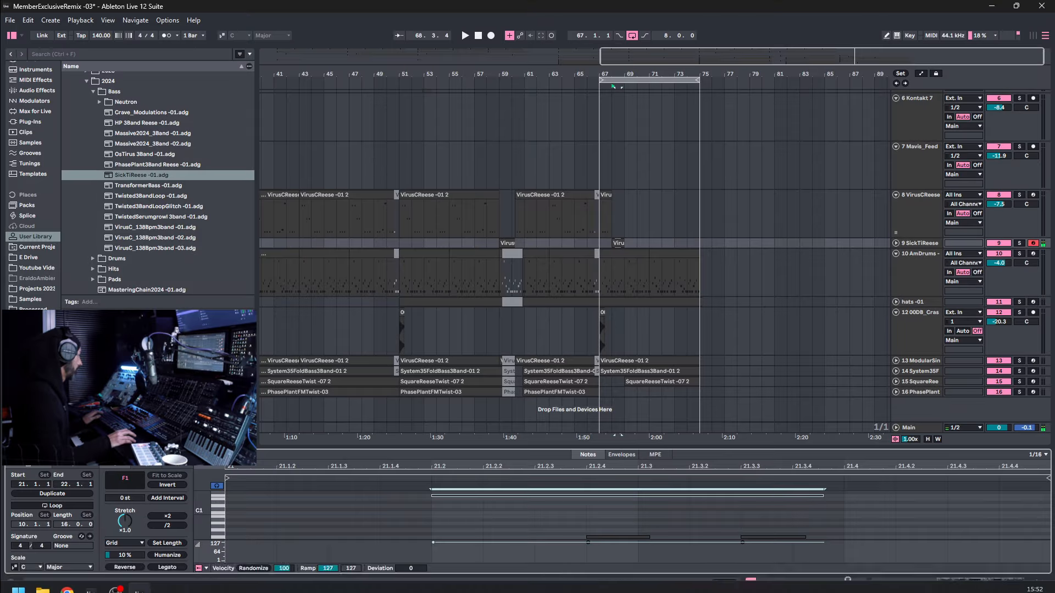
{"action": "left_click_drag", "start_coordinate": [628, 522], "coordinate": [793, 573]}
{"action": "key", "text": "Delete"}
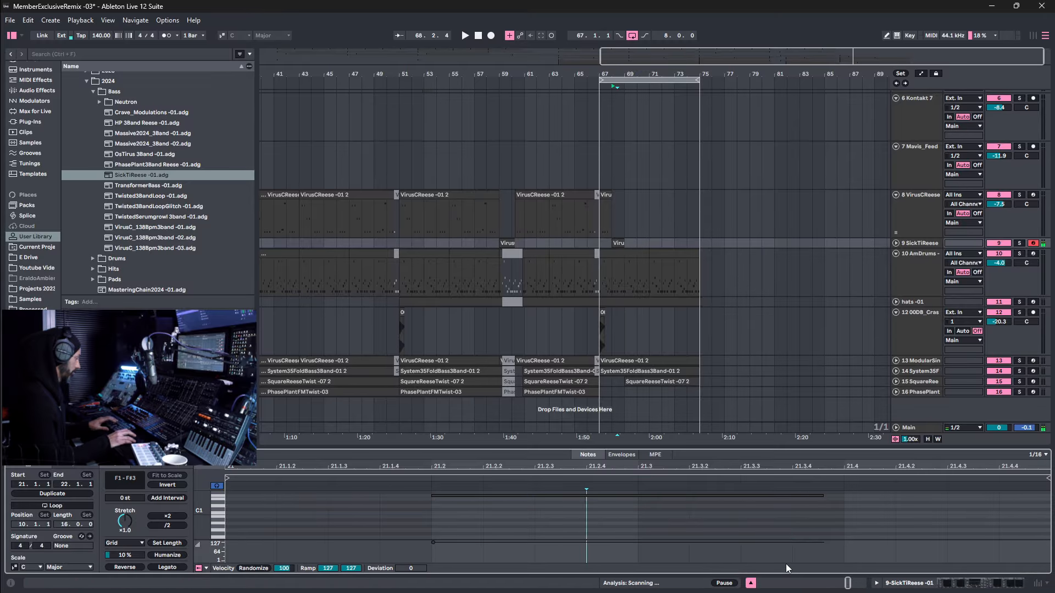
{"action": "left_click", "coordinate": [598, 225]}
{"action": "key", "text": "space"}
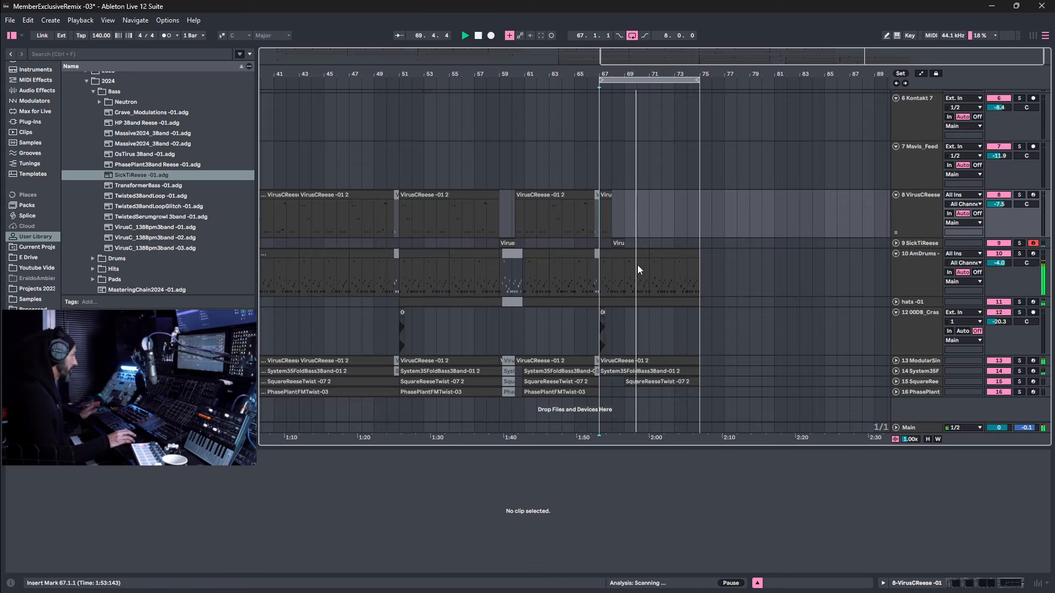
Delete the SickTiReese clip at bar 68, repeat the one-bar VirusCReese clip from bar 67 through bar 74, and play from bar 67.
{"action": "left_click", "coordinate": [618, 244]}
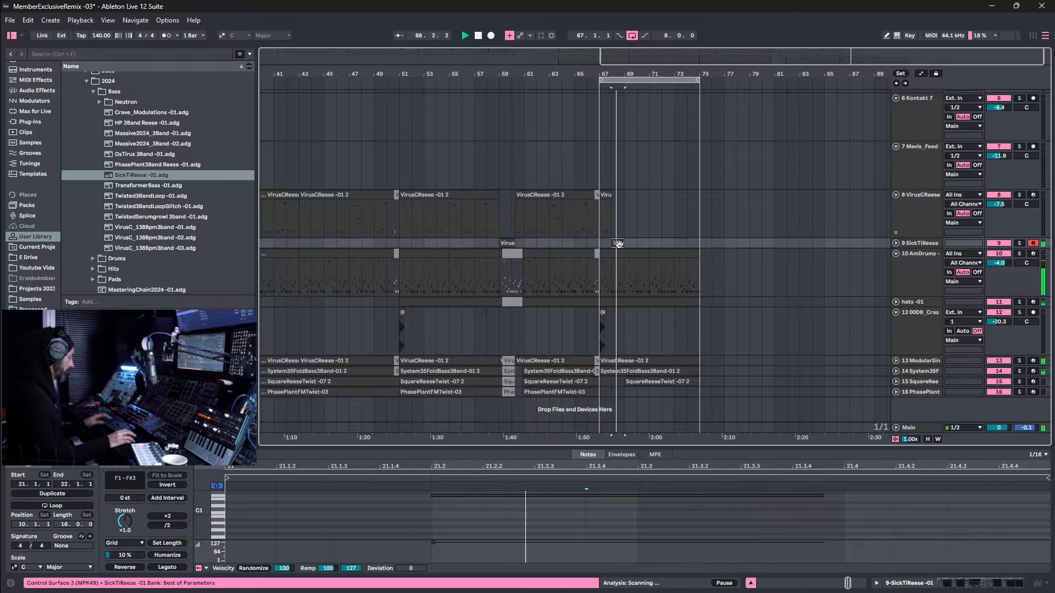
{"action": "key", "text": "Delete"}
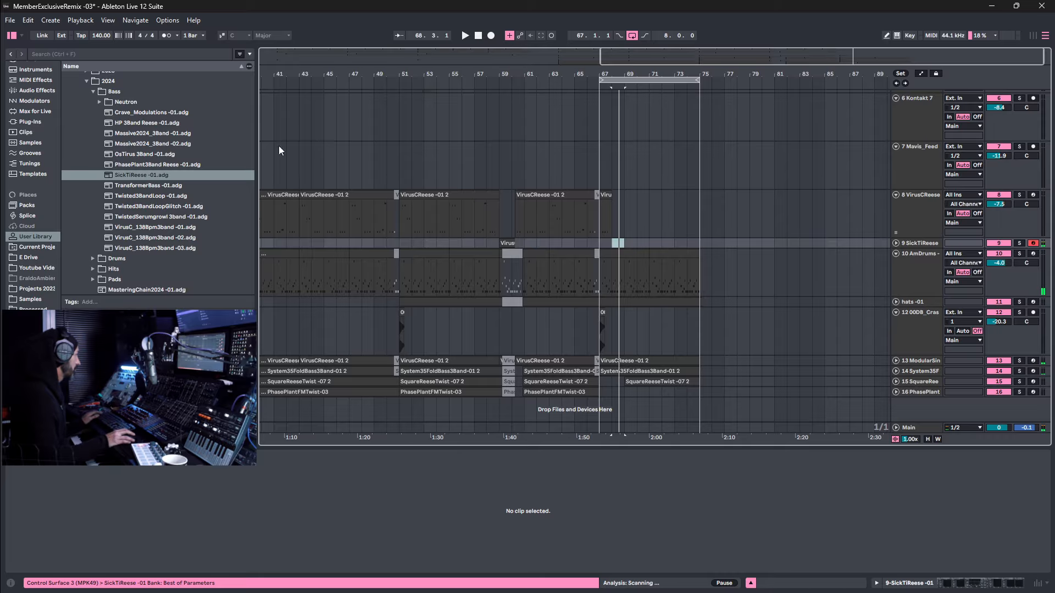
{"action": "left_click", "coordinate": [606, 194]}
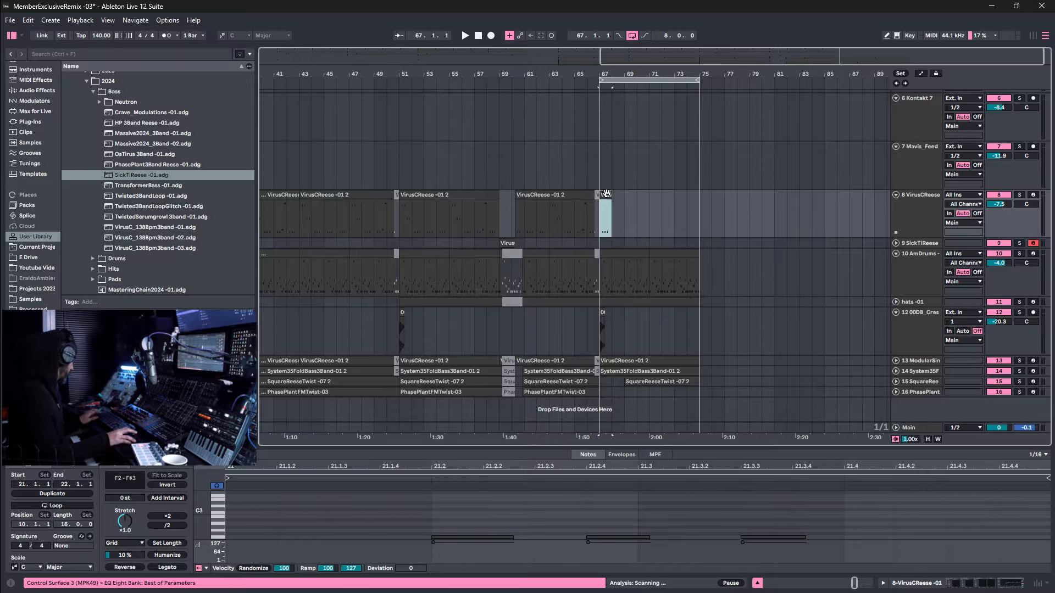
{"action": "key", "text": "ctrl+d"}
{"action": "key", "text": "ctrl+d"}
{"action": "key", "text": "ctrl+d"}
{"action": "key", "text": "ctrl+d"}
{"action": "key", "text": "ctrl+d"}
{"action": "key", "text": "ctrl+d"}
{"action": "key", "text": "ctrl+d"}
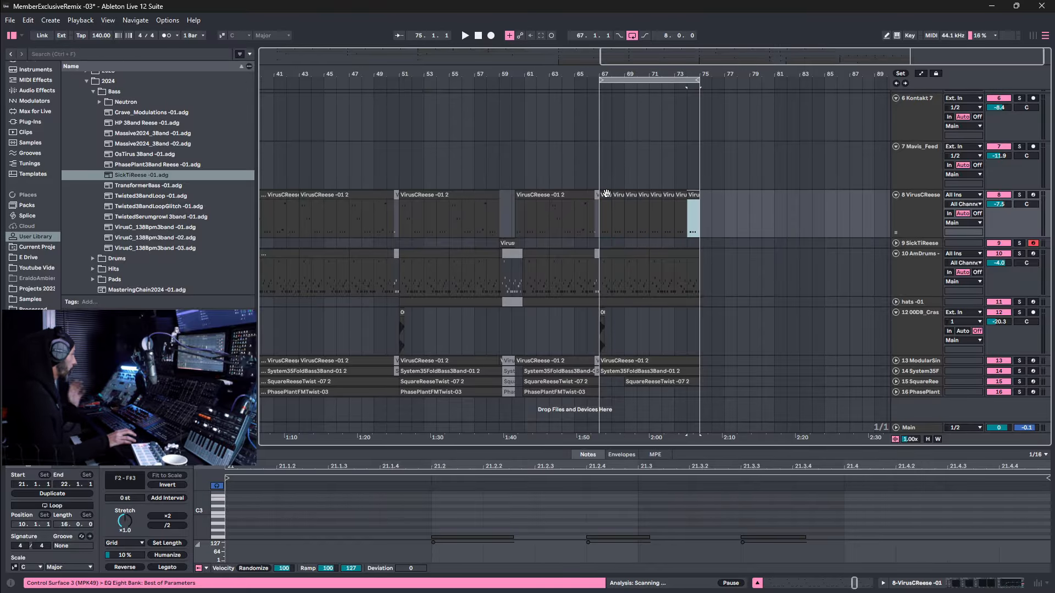
{"action": "left_click", "coordinate": [603, 195]}
{"action": "key", "text": "space"}
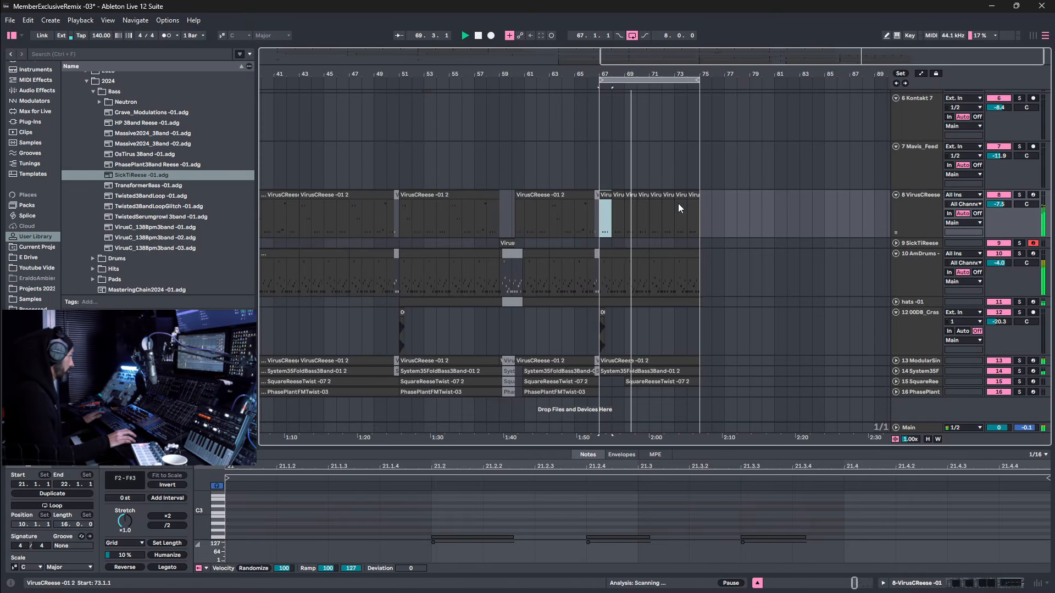
Raise the last note of the VirusCReese clip at bar 70 to F#2.
{"action": "left_click", "coordinate": [644, 200]}
{"action": "key", "text": "space"}
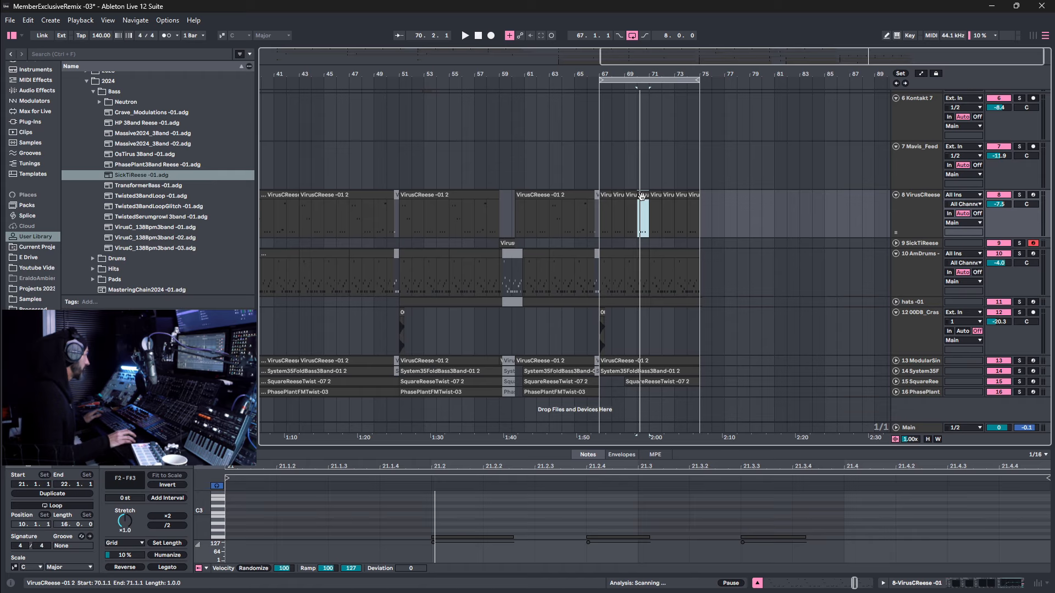
{"action": "left_click_drag", "start_coordinate": [757, 510], "coordinate": [777, 552]}
{"action": "key", "text": "Up"}
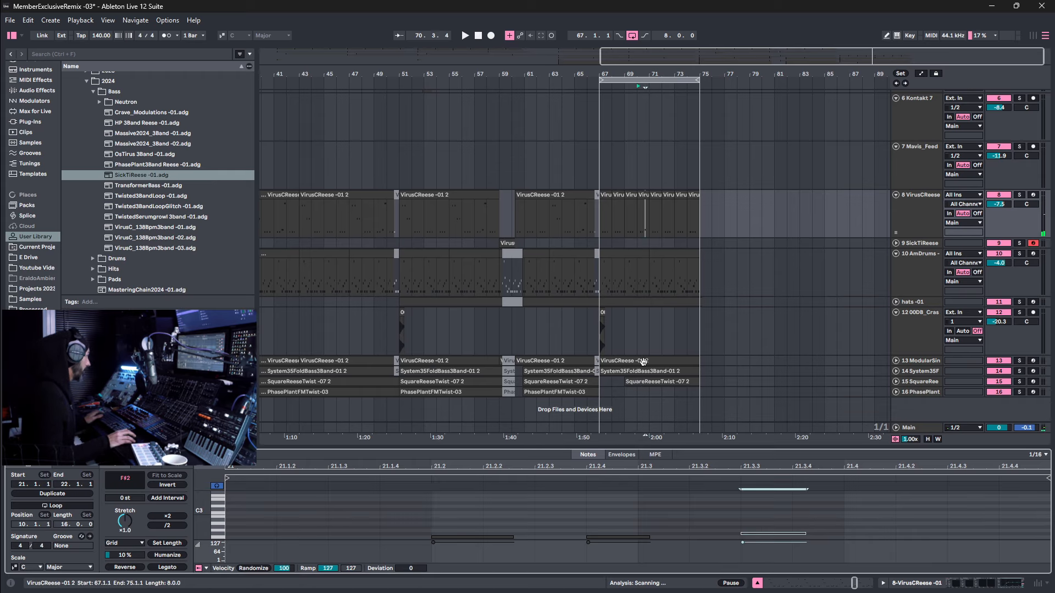
In the sub clip from bar 67, raise the last note of its fourth bar to F#2, extend it to 5.1.1, and play.
{"action": "left_click", "coordinate": [643, 361]}
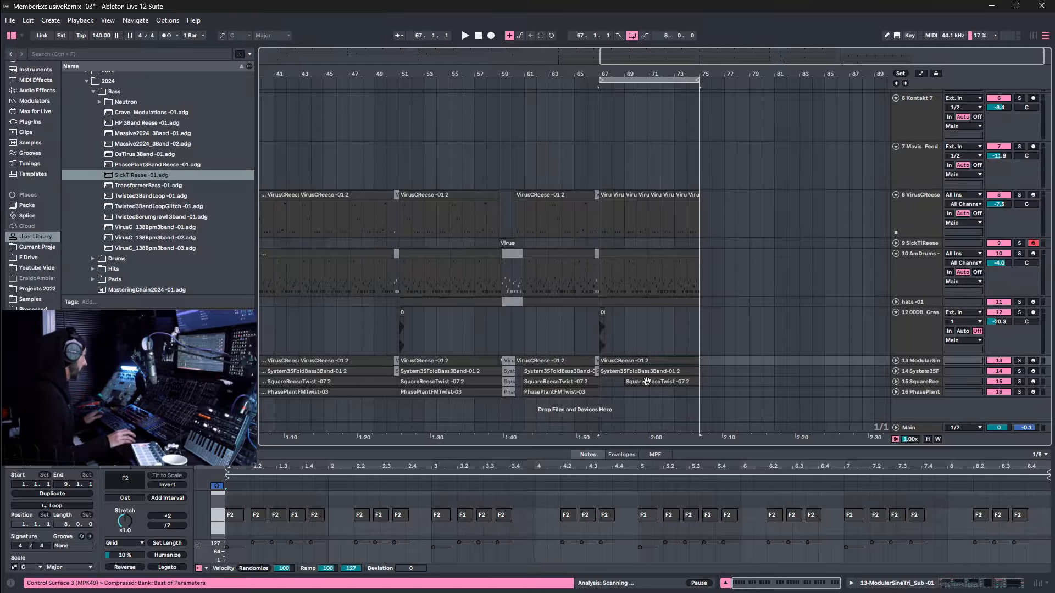
{"action": "key", "text": "space"}
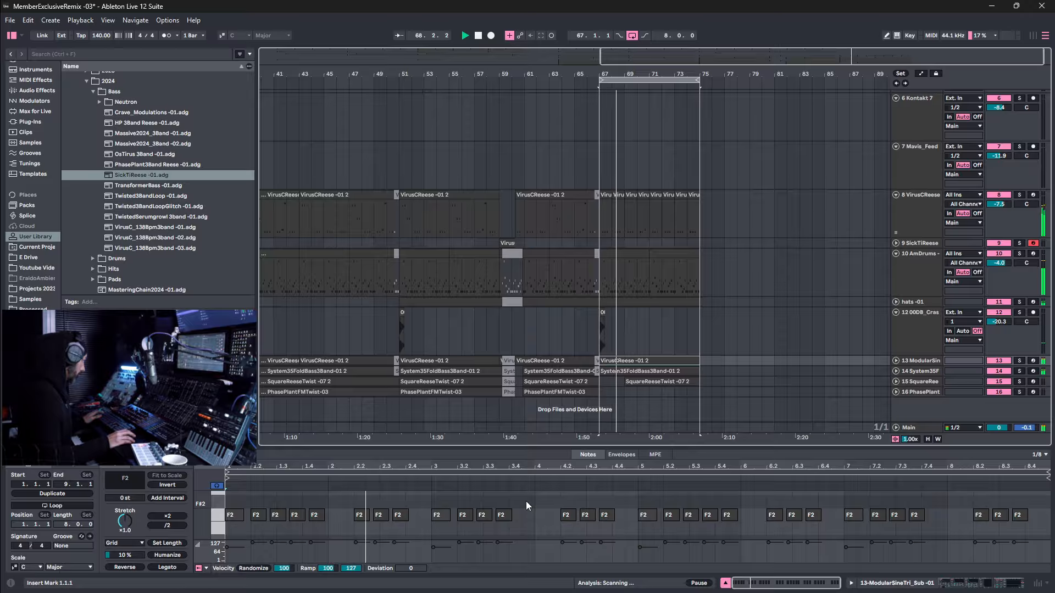
{"action": "left_click", "coordinate": [604, 515]}
{"action": "key", "text": "Up"}
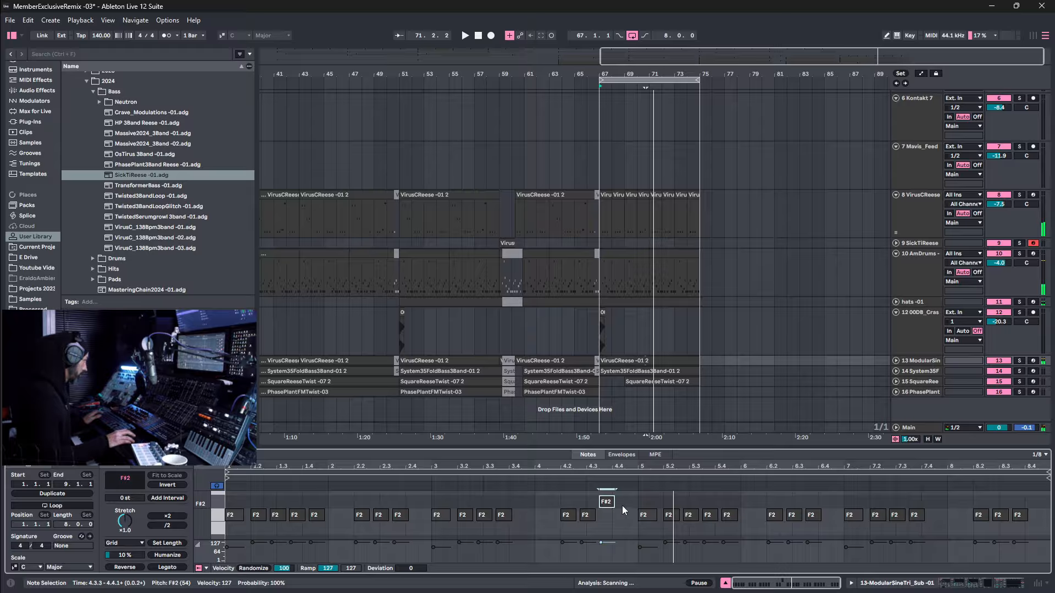
{"action": "left_click_drag", "start_coordinate": [615, 504], "coordinate": [635, 504]}
{"action": "key", "text": "space"}
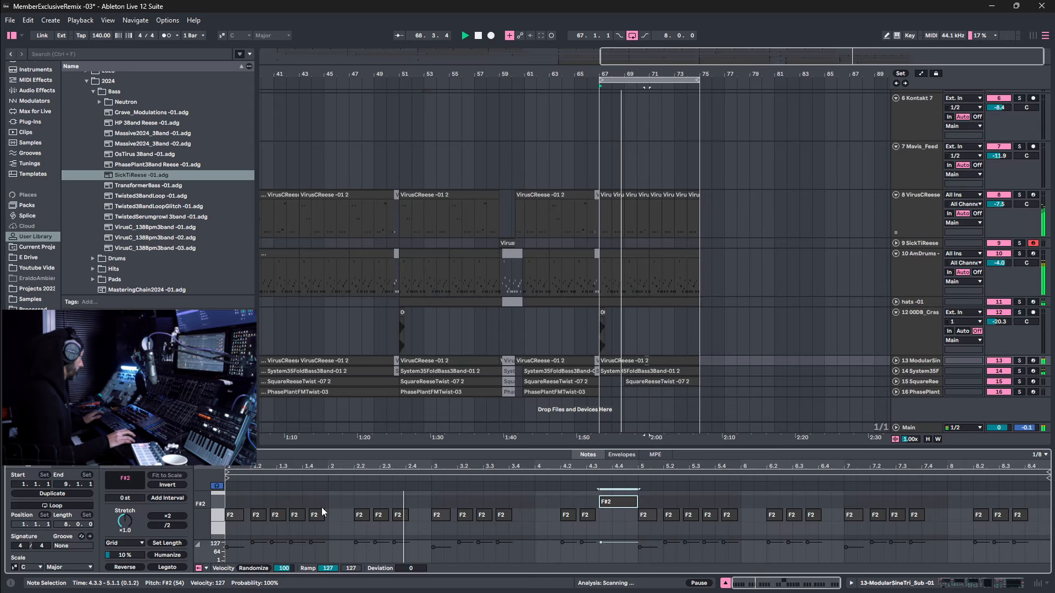
Copy F2 notes onto the downbeats at 2.1.1 and 4.1.1 in the sub clip and play the result.
{"action": "key", "text": "space"}
{"action": "left_click", "coordinate": [236, 518]}
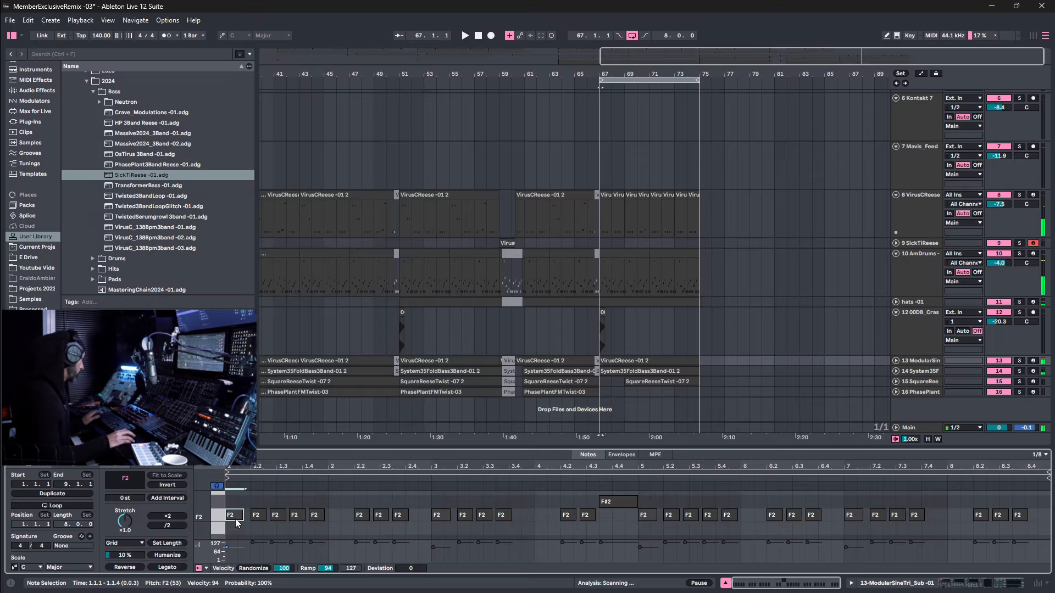
{"action": "left_click_drag", "start_coordinate": [263, 521], "coordinate": [415, 509]}
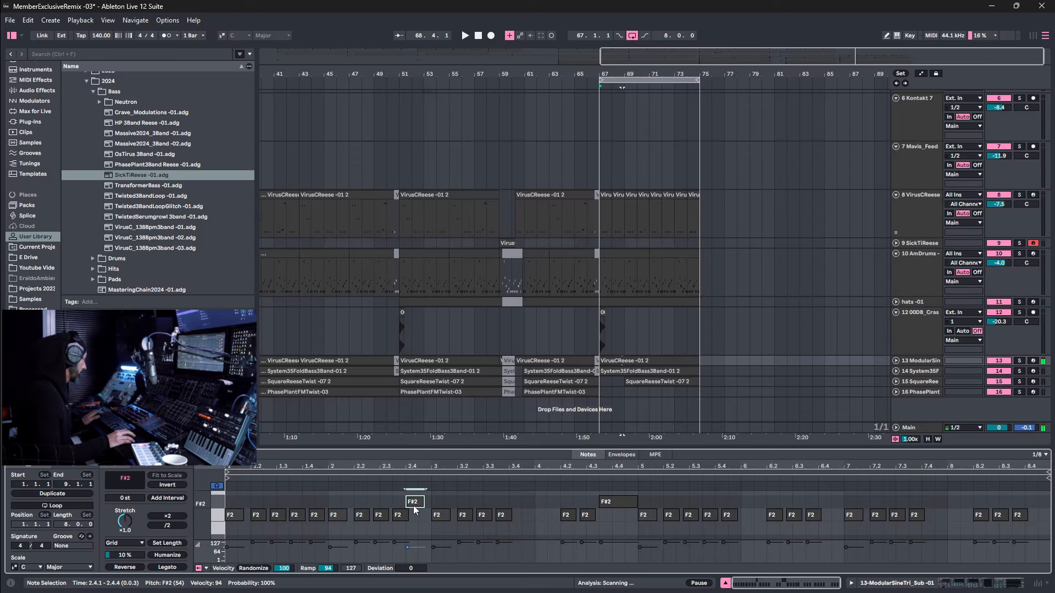
{"action": "key", "text": "Delete"}
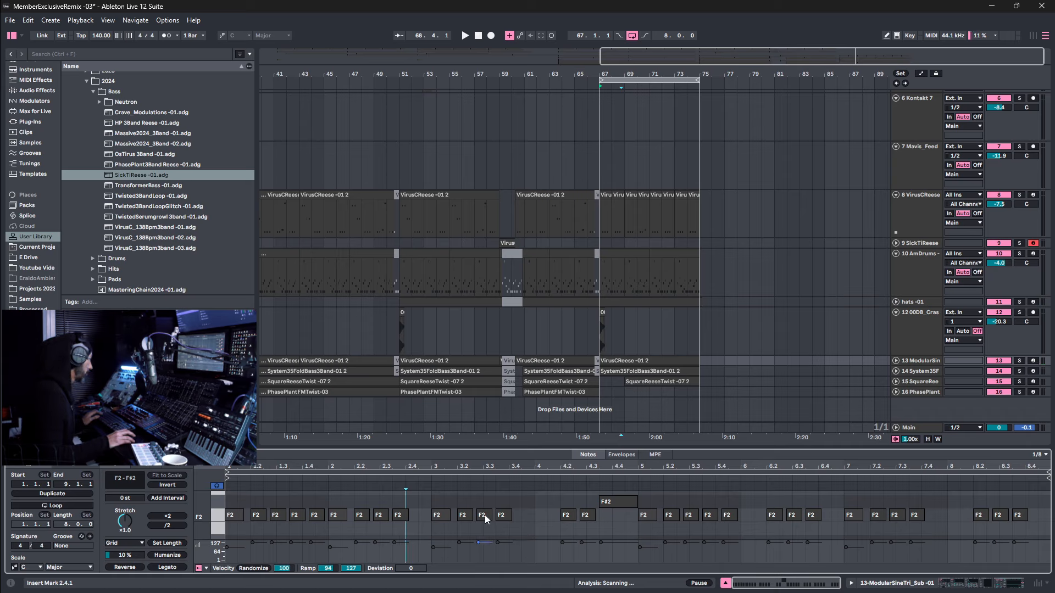
{"action": "left_click_drag", "start_coordinate": [445, 519], "coordinate": [544, 519]}
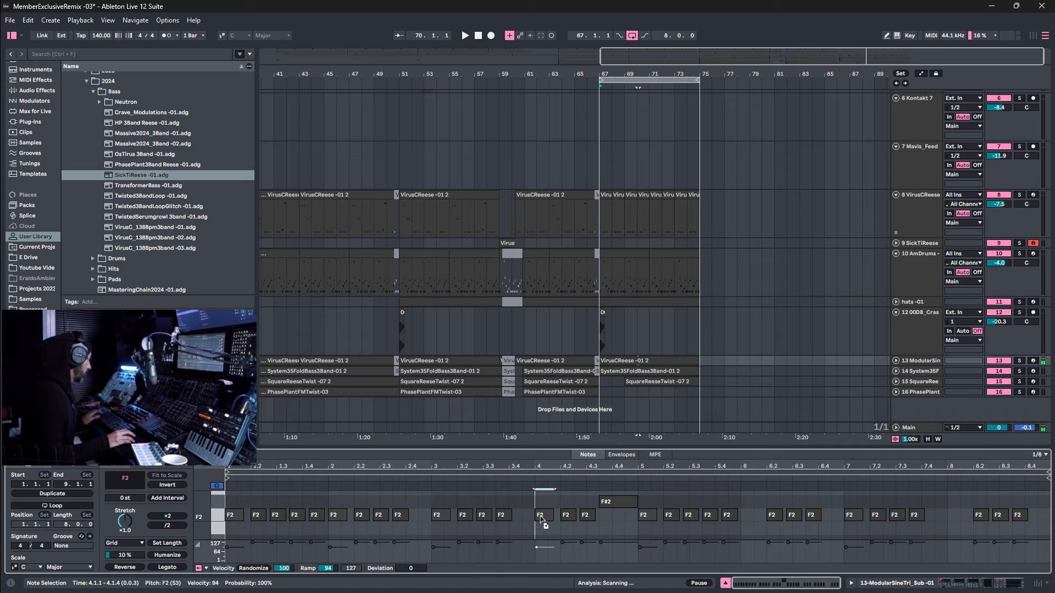
{"action": "key", "text": "space"}
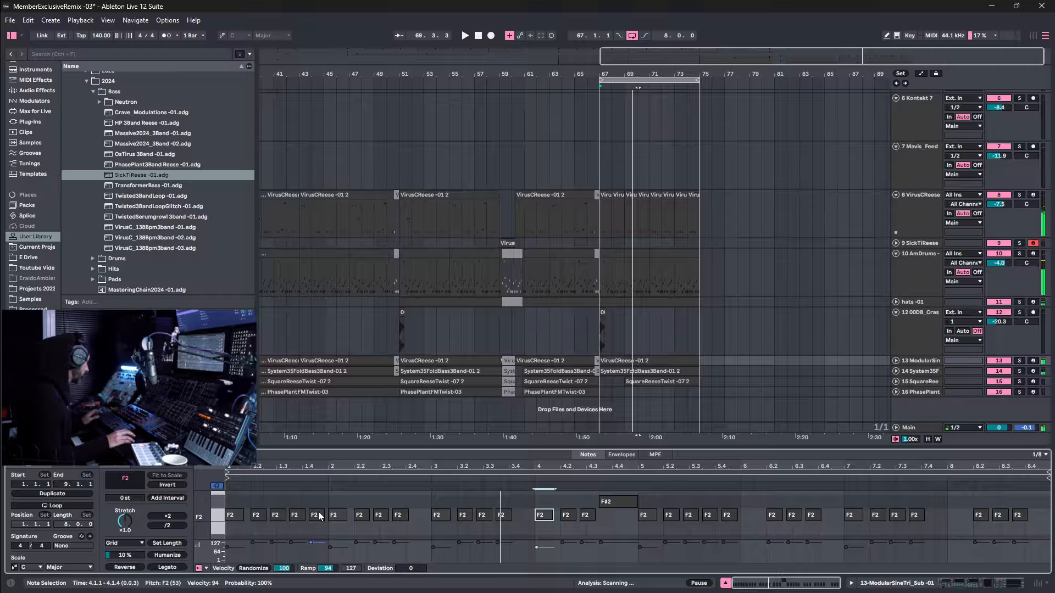
Copy the short F2 sub note from the end of the clip's first bar to 2.4.2 and 3.4.2, and play back.
{"action": "left_click_drag", "start_coordinate": [315, 516], "coordinate": [426, 518]}
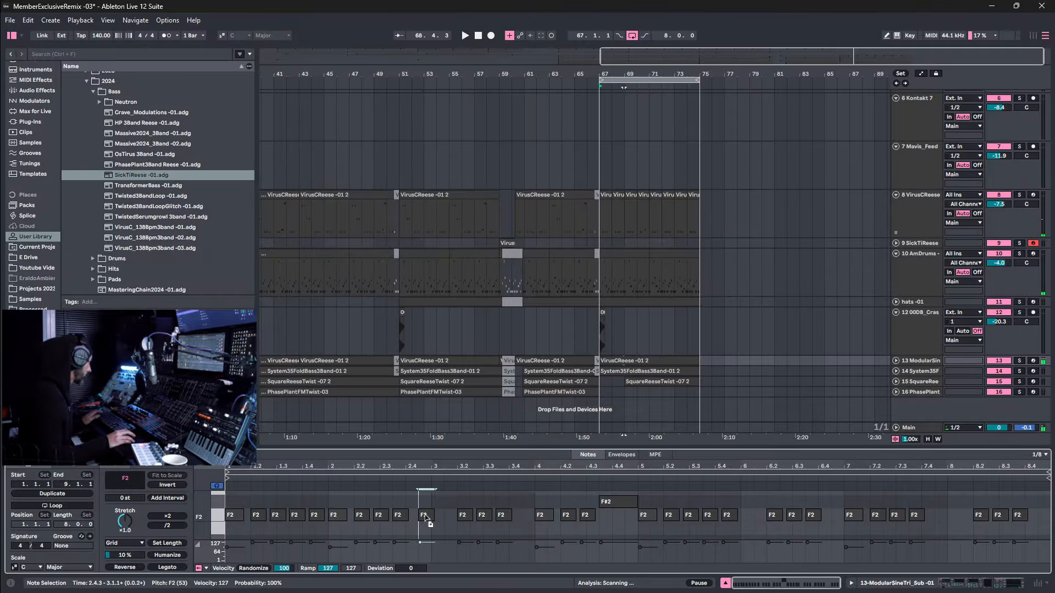
{"action": "key", "text": "space"}
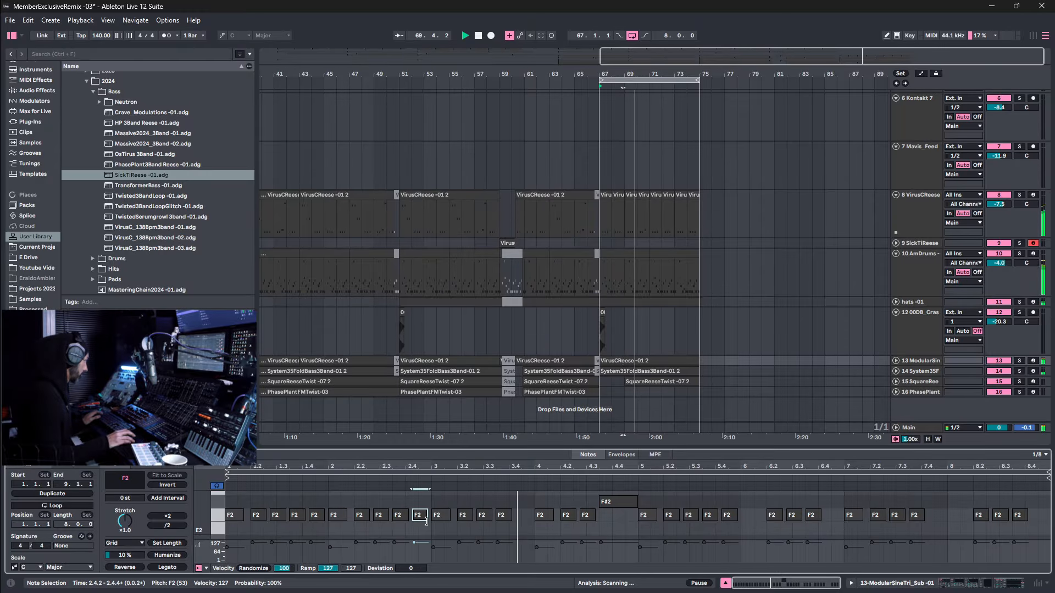
{"action": "left_click_drag", "start_coordinate": [421, 520], "coordinate": [532, 523]}
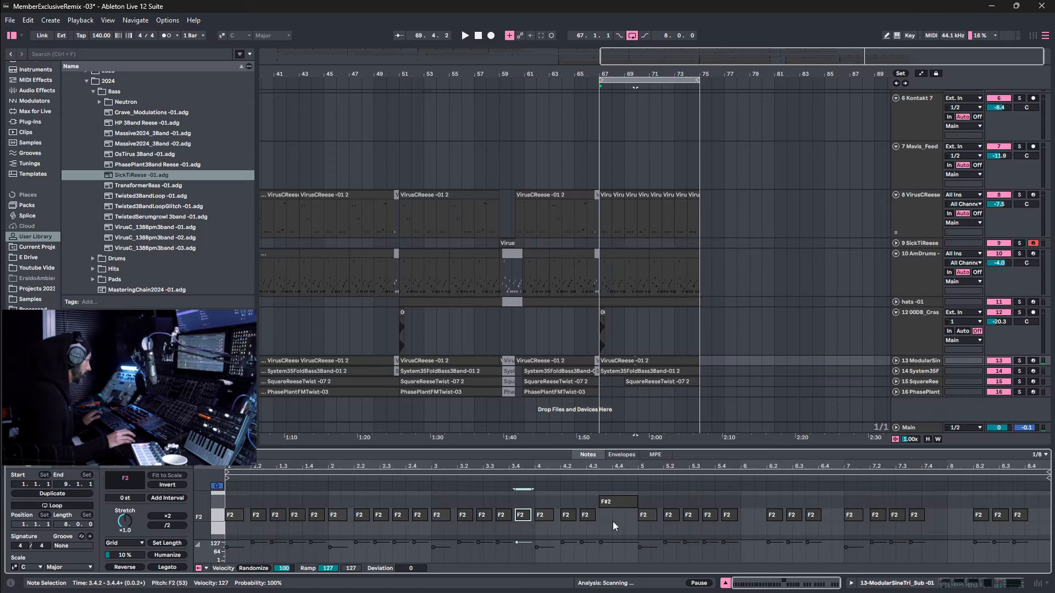
{"action": "key", "text": "space"}
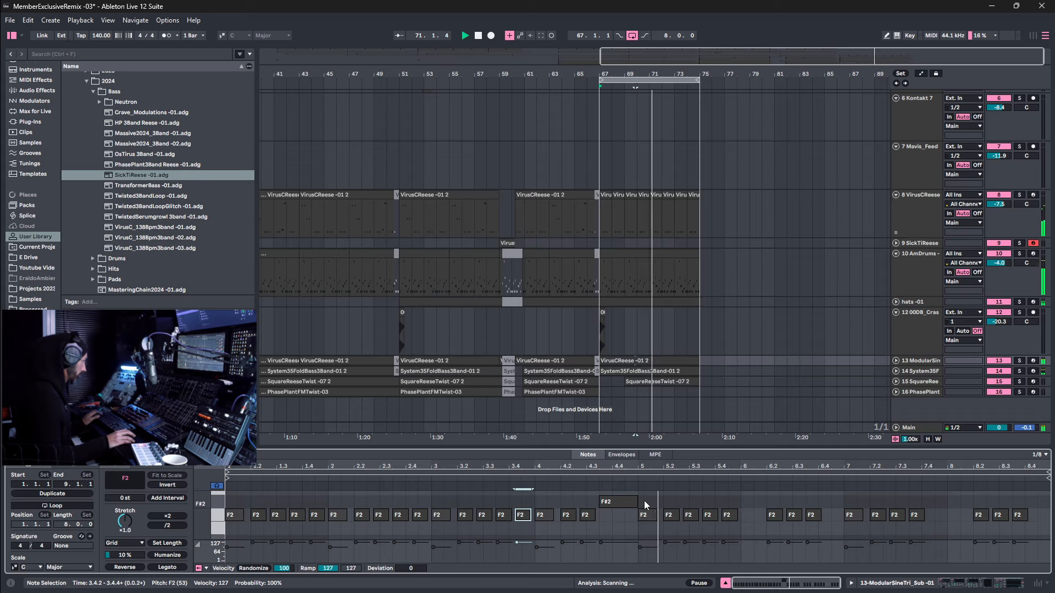
Delete the sub clip's notes from its fifth bar onward and clear the sub, System35FoldBass3Band and VirusCReese clips from bar 71 to 75.
{"action": "key", "text": "space"}
{"action": "left_click_drag", "start_coordinate": [646, 496], "coordinate": [1013, 533]}
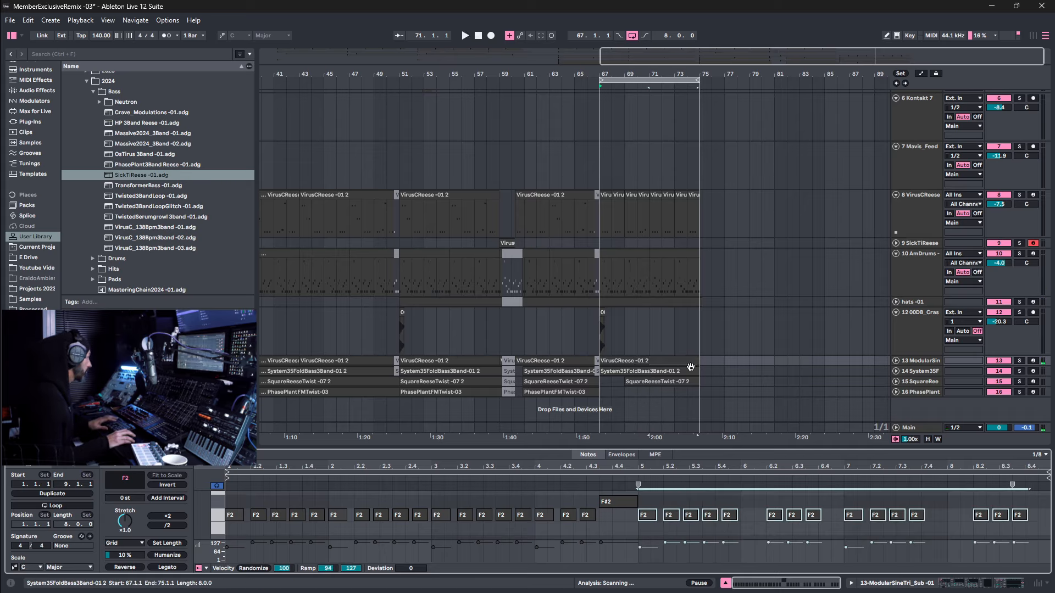
{"action": "key", "text": "Delete"}
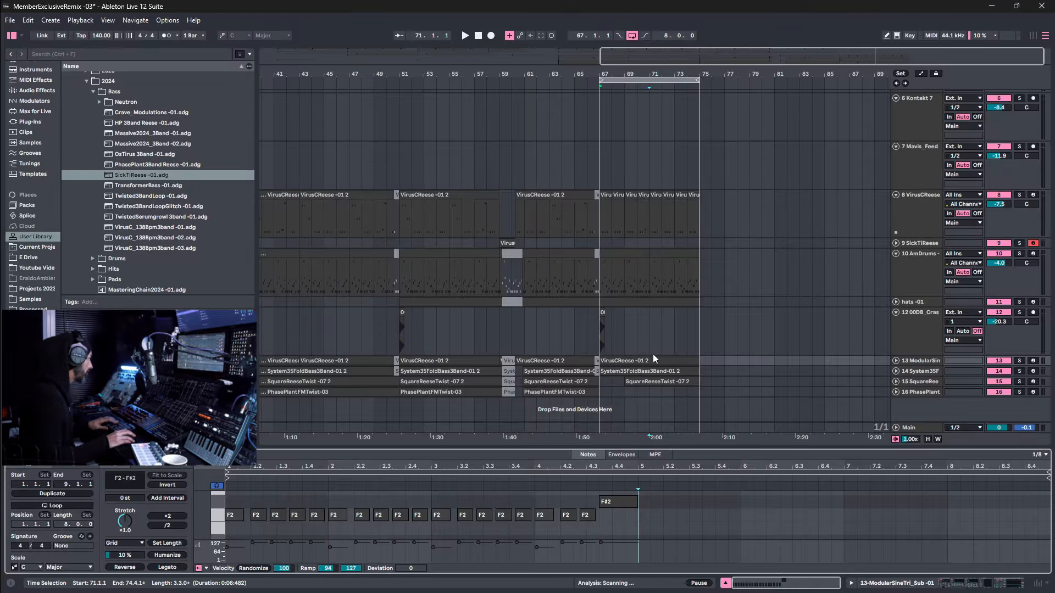
{"action": "left_click", "coordinate": [654, 352]}
{"action": "left_click_drag", "start_coordinate": [653, 334], "coordinate": [702, 373]}
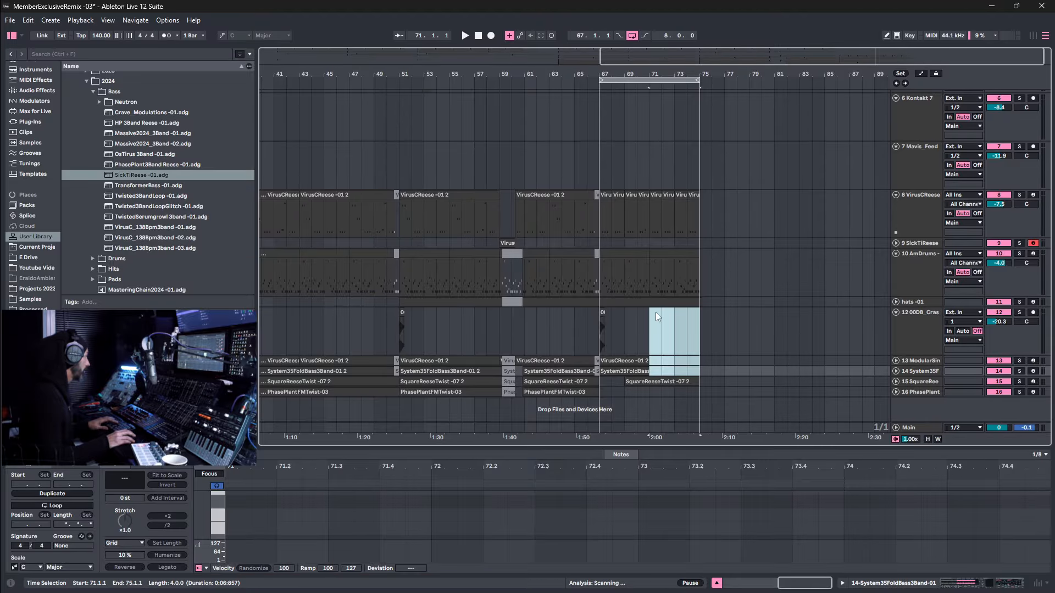
{"action": "left_click_drag", "start_coordinate": [655, 207], "coordinate": [703, 204]}
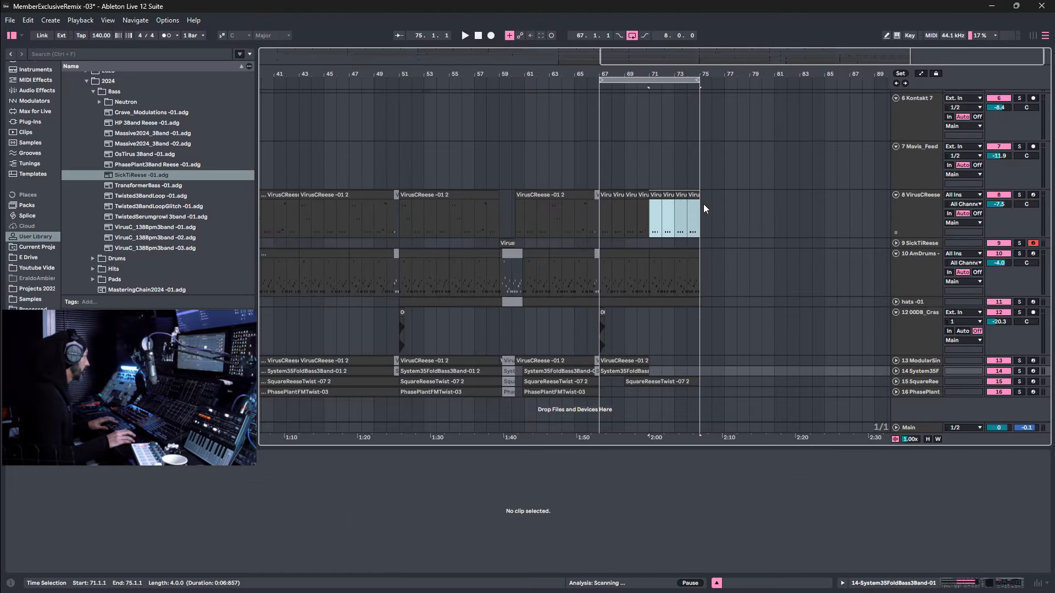
Duplicate the VirusCReese, sub and System35FoldBass3Band clips of bars 67 to 70 to bar 71 and play from bar 67.
{"action": "left_click", "coordinate": [609, 196]}
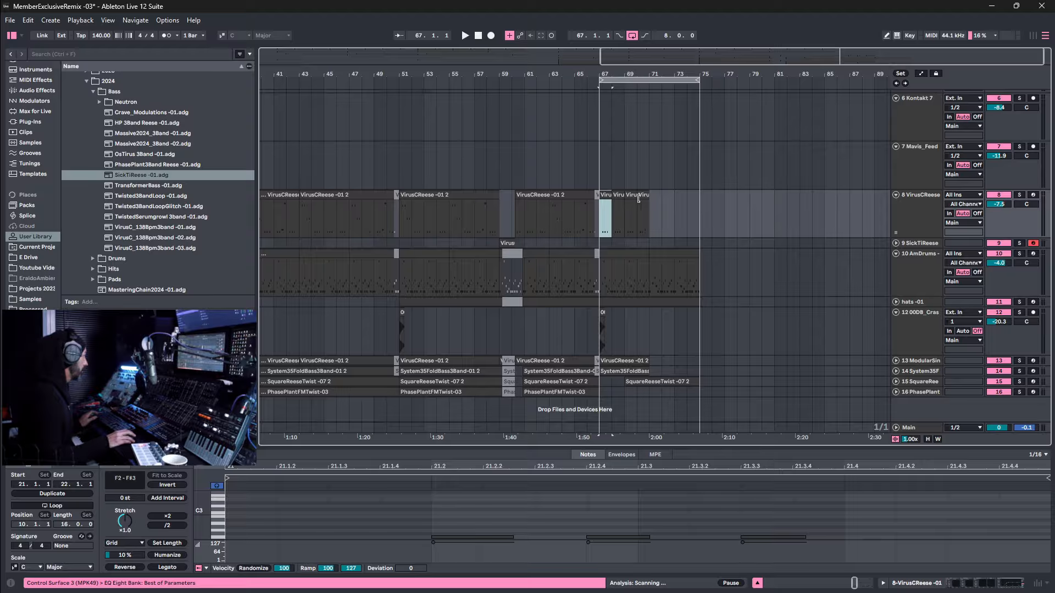
{"action": "key", "text": "ctrl+d"}
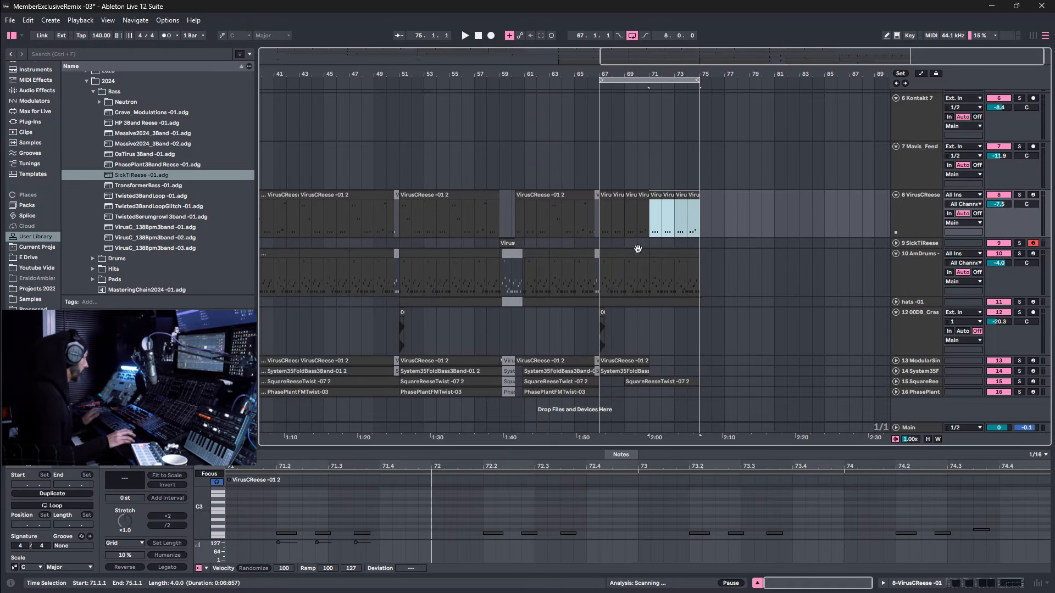
{"action": "left_click", "coordinate": [629, 363]}
{"action": "left_click", "coordinate": [631, 371]}
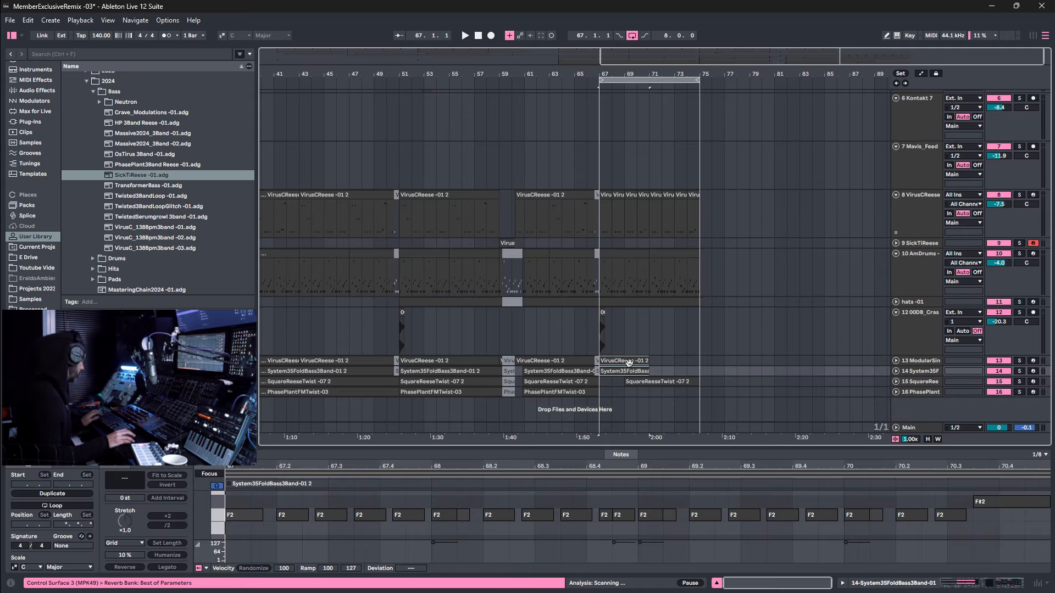
{"action": "key", "text": "ctrl+d"}
{"action": "left_click", "coordinate": [629, 361]}
{"action": "key", "text": "space"}
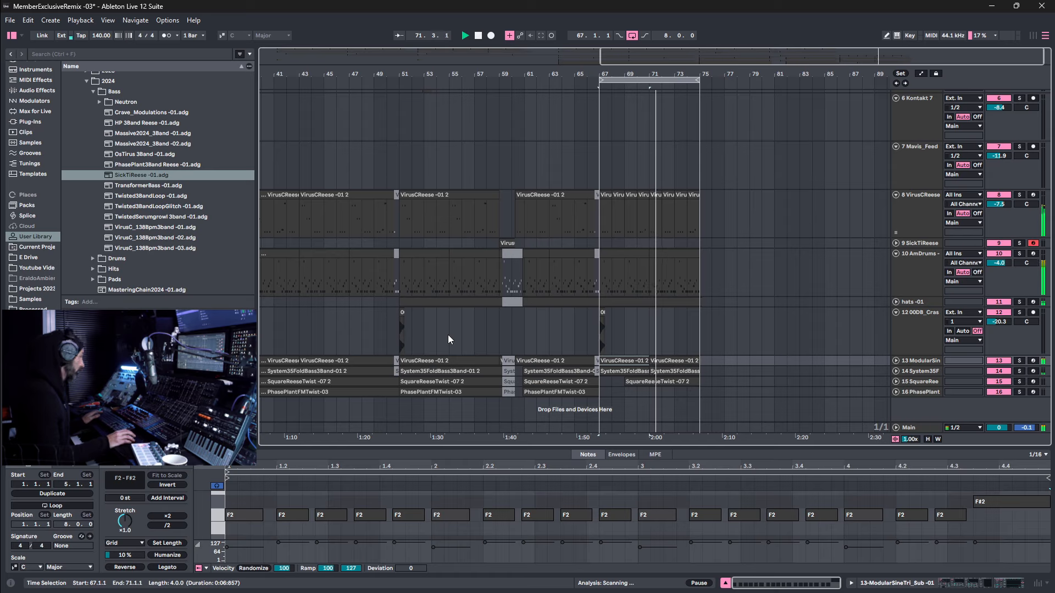
{"action": "left_click", "coordinate": [642, 373]}
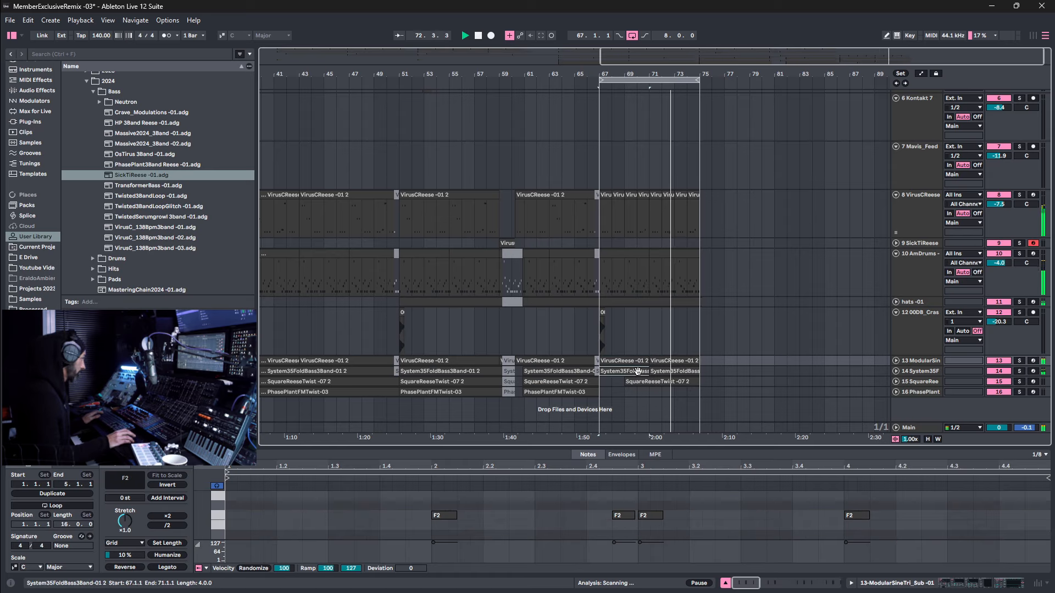
{"action": "key", "text": "space"}
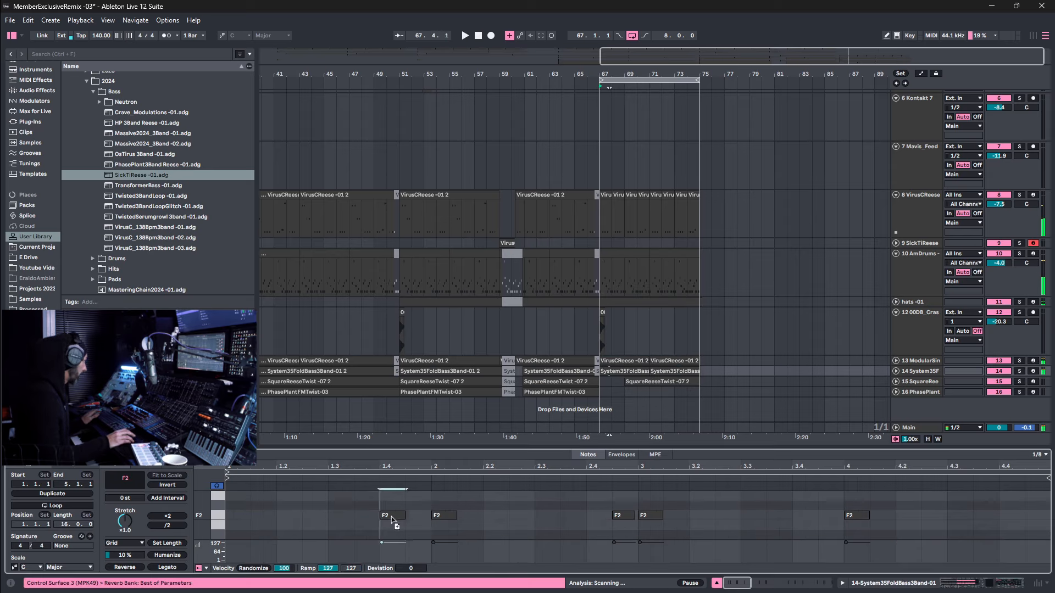
{"action": "double_click", "coordinate": [240, 519]}
{"action": "double_click", "coordinate": [240, 519]}
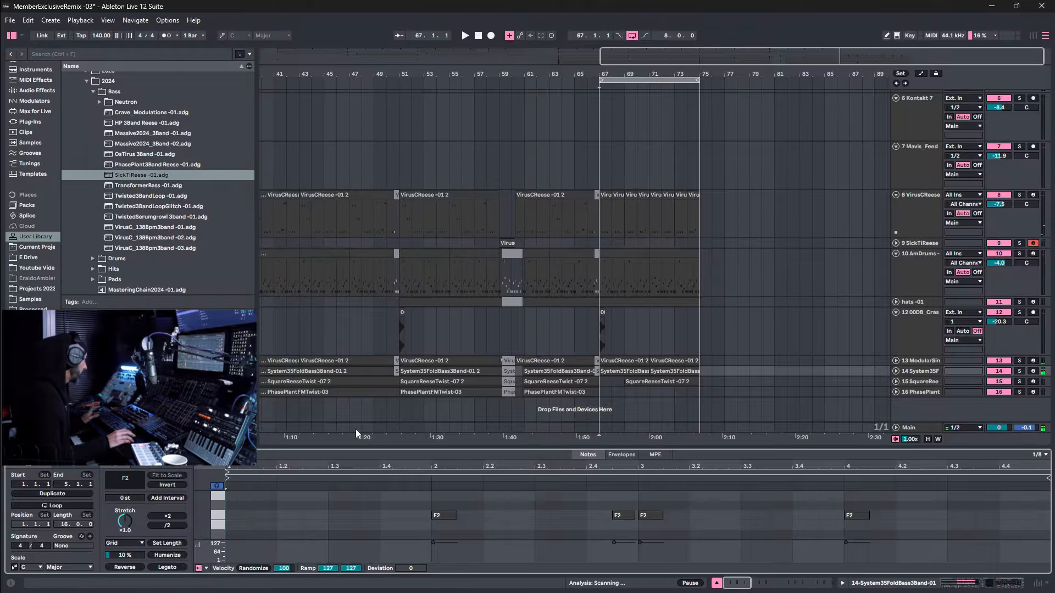
Copy the PhasePlantFMTwist-03 clip from bar 35 to bar 67 and play the section.
{"action": "left_click", "coordinate": [372, 391]}
{"action": "left_click_drag", "start_coordinate": [318, 390], "coordinate": [713, 396]}
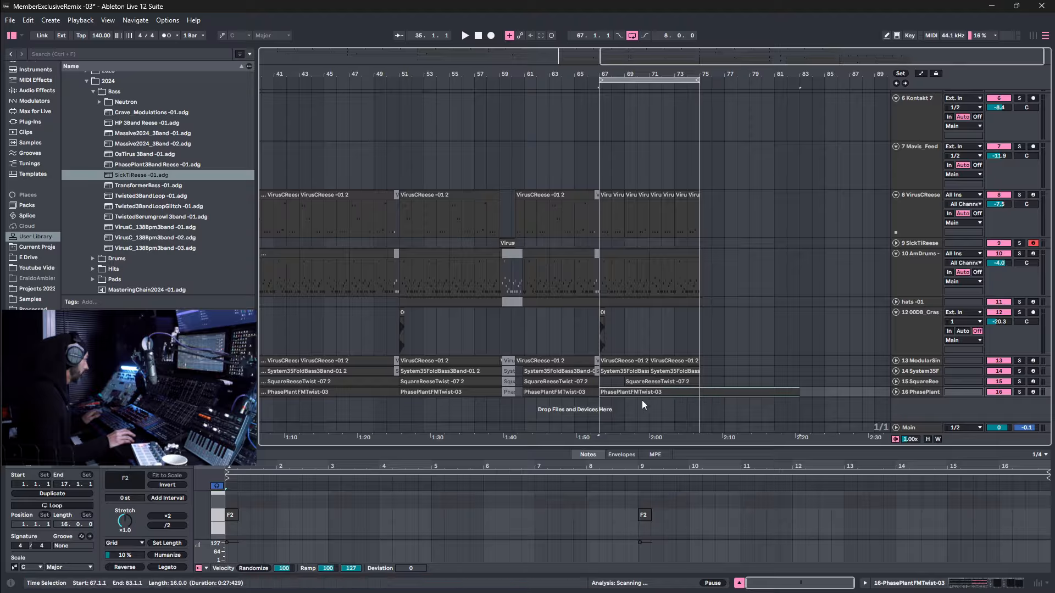
{"action": "key", "text": "space"}
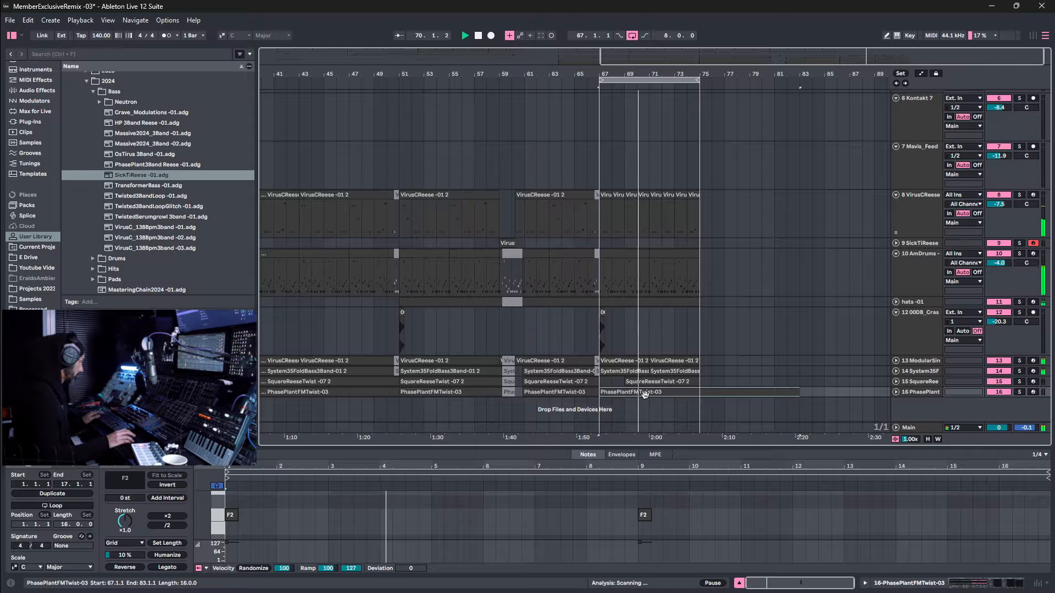
Move the PhasePlantFMTwist-03 clip's second F2 note to the start of its fifth bar and play the result.
{"action": "key", "text": "space"}
{"action": "left_click_drag", "start_coordinate": [639, 514], "coordinate": [443, 533]}
{"action": "key", "text": "space"}
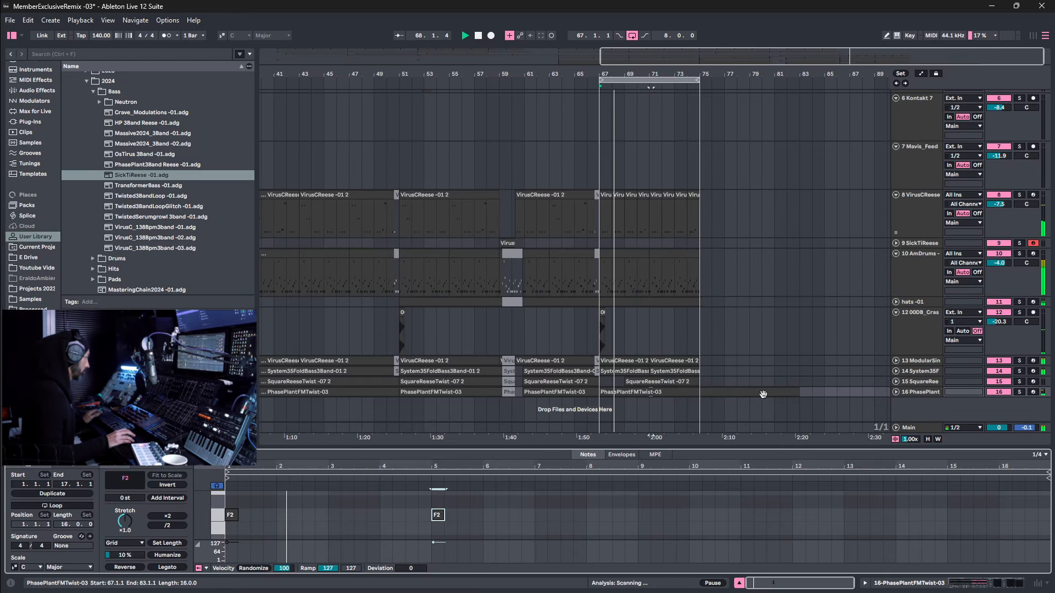
Delete the part of the copied PhasePlantFMTwist-03 clip after bar 75, then consolidate and crop the remaining 8 bars.
{"action": "left_click_drag", "start_coordinate": [706, 381], "coordinate": [824, 392]}
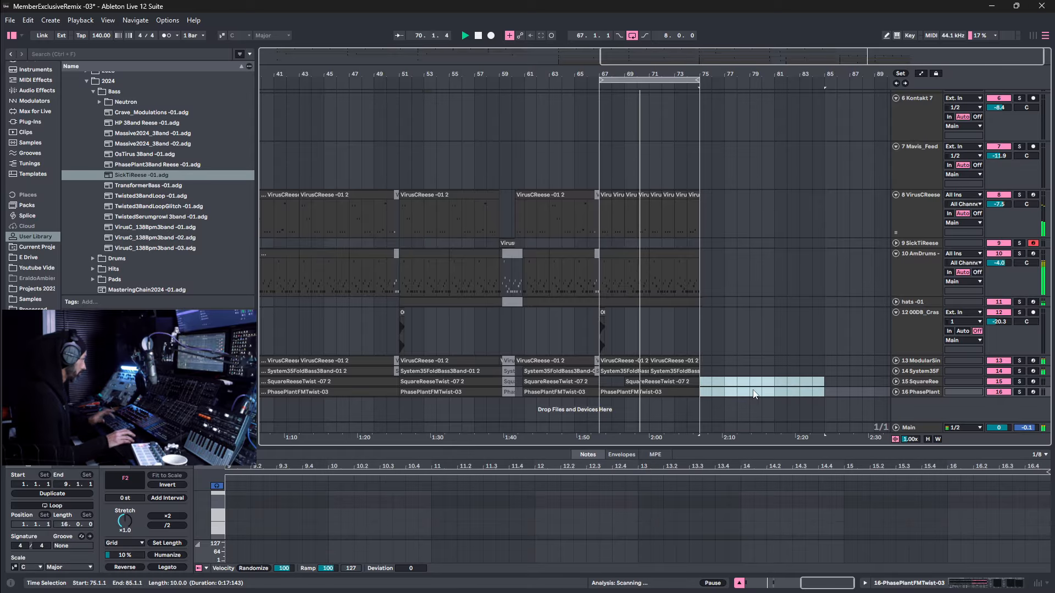
{"action": "left_click", "coordinate": [664, 391]}
{"action": "right_click", "coordinate": [664, 391]}
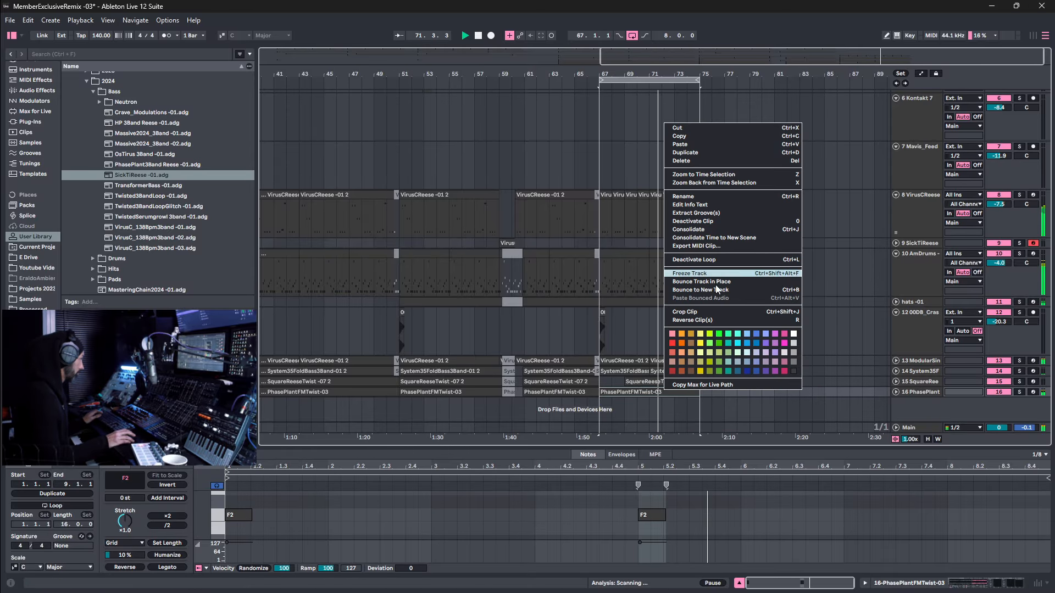
{"action": "left_click", "coordinate": [713, 229]}
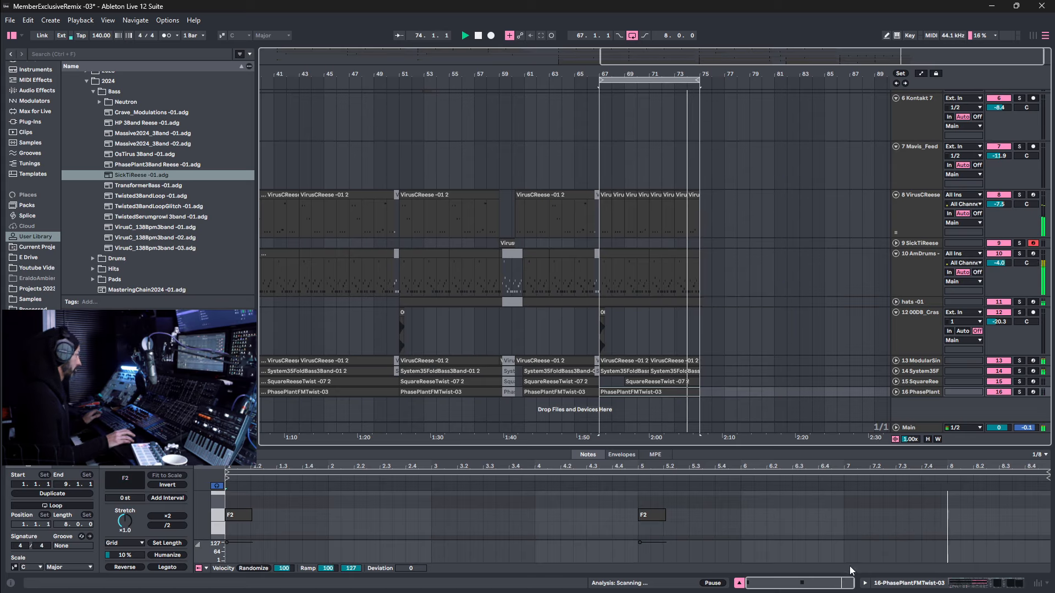
{"action": "right_click", "coordinate": [845, 523]}
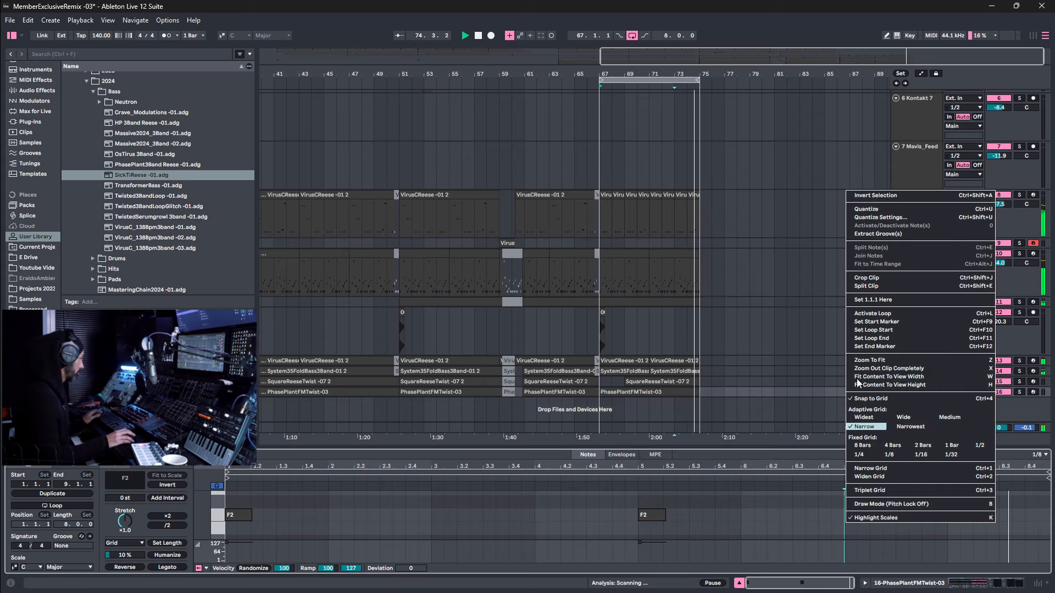
{"action": "left_click", "coordinate": [869, 279]}
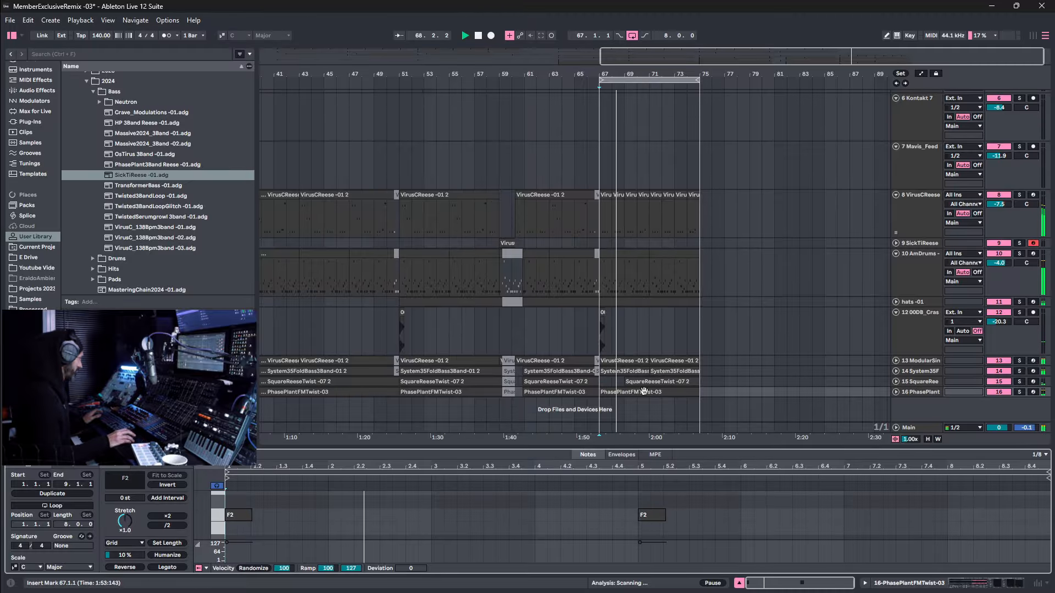
Extend the start of the SquareReeseTwist-07 2 clip back to bar 67, then crop and consolidate it to 8 bars.
{"action": "left_click", "coordinate": [720, 338]}
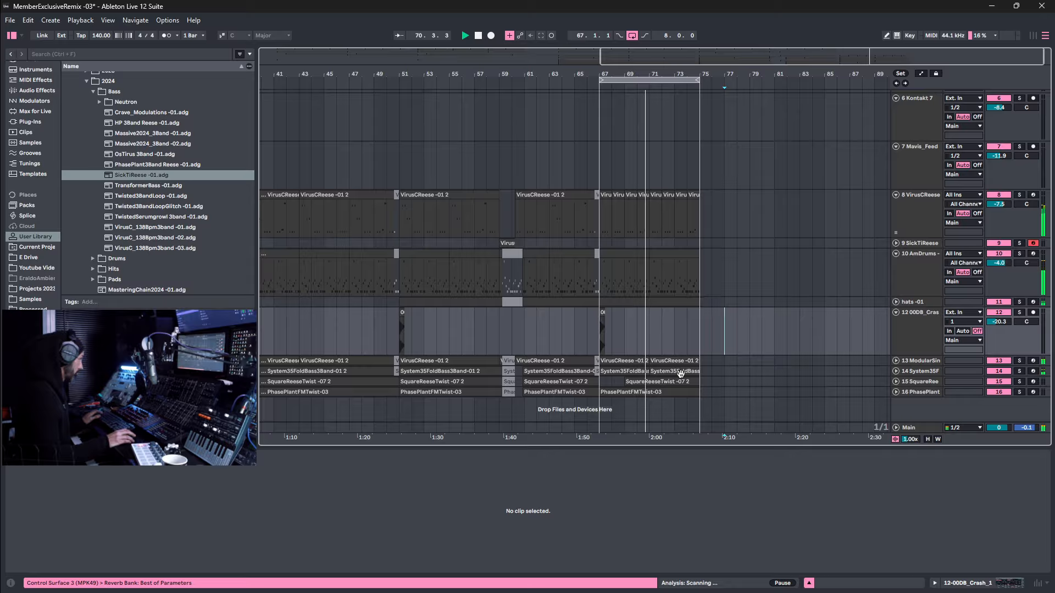
{"action": "left_click", "coordinate": [633, 383]}
{"action": "key", "text": "space"}
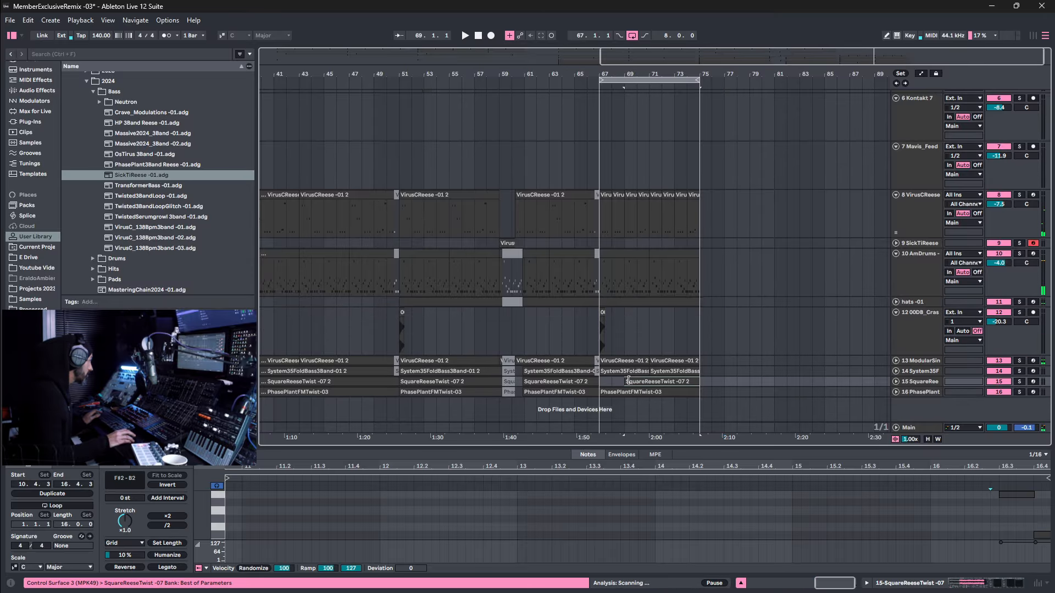
{"action": "right_click", "coordinate": [634, 385]}
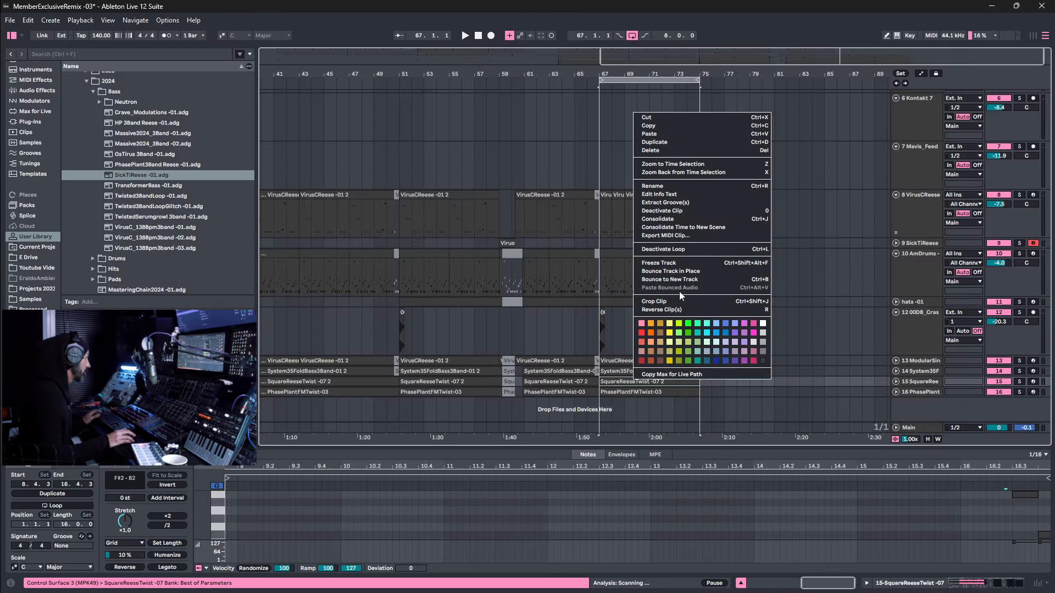
{"action": "left_click", "coordinate": [682, 302]}
{"action": "right_click", "coordinate": [645, 385]}
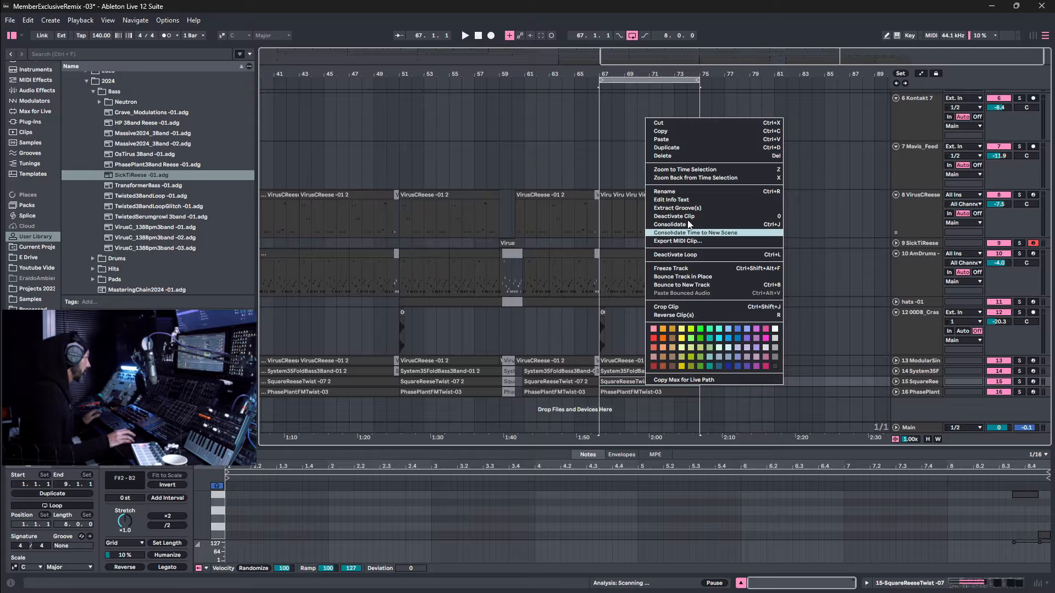
{"action": "left_click", "coordinate": [688, 224]}
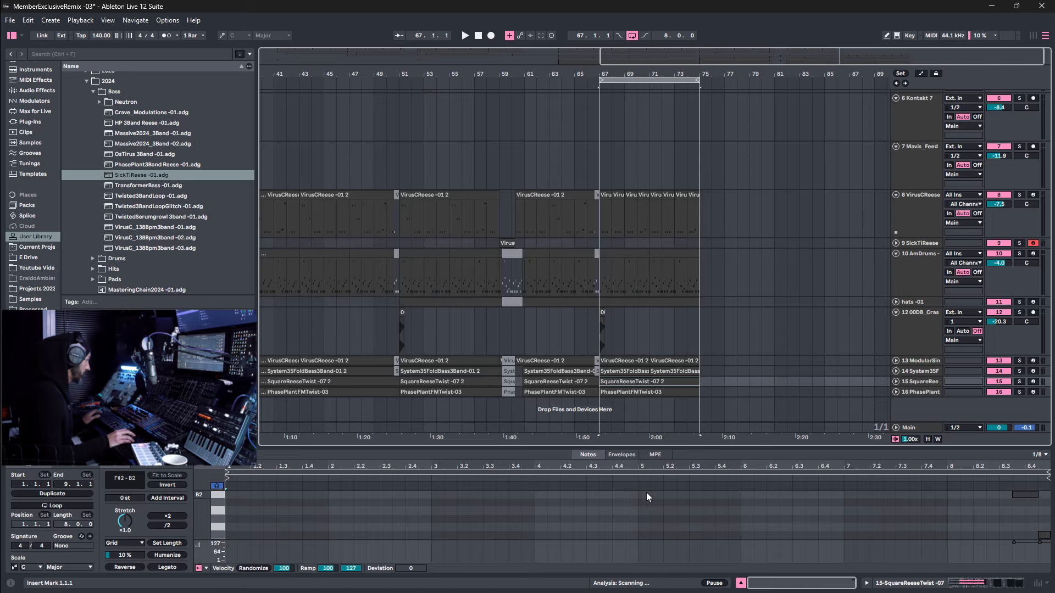
Add a B1 note at 4.4.1 in the SquareReeseTwist clip, extend its start to 4.3.3, and play the result.
{"action": "left_click_drag", "start_coordinate": [615, 496], "coordinate": [644, 496]}
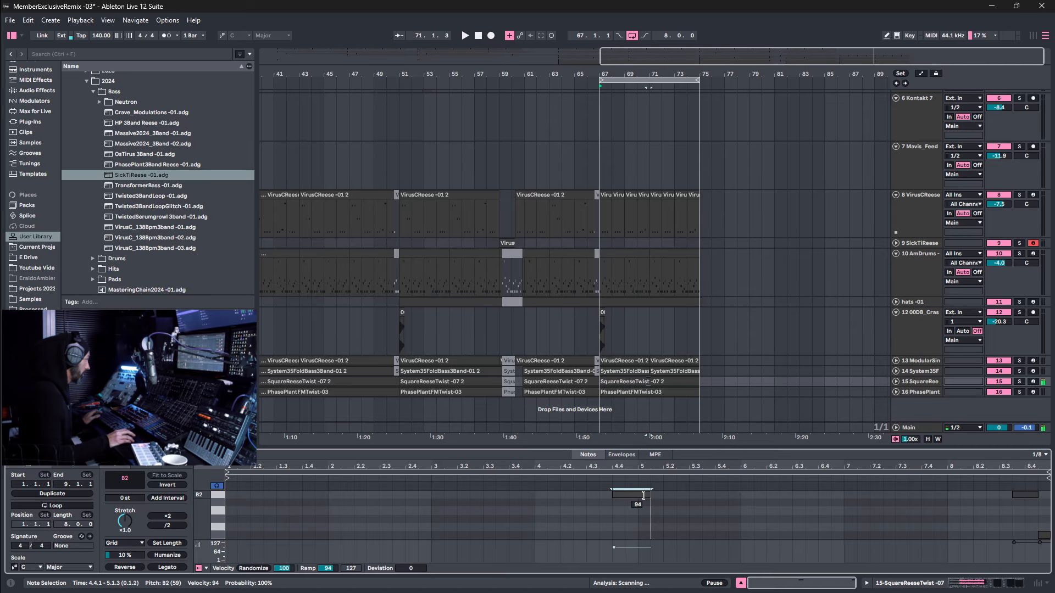
{"action": "key", "text": "shift+Down"}
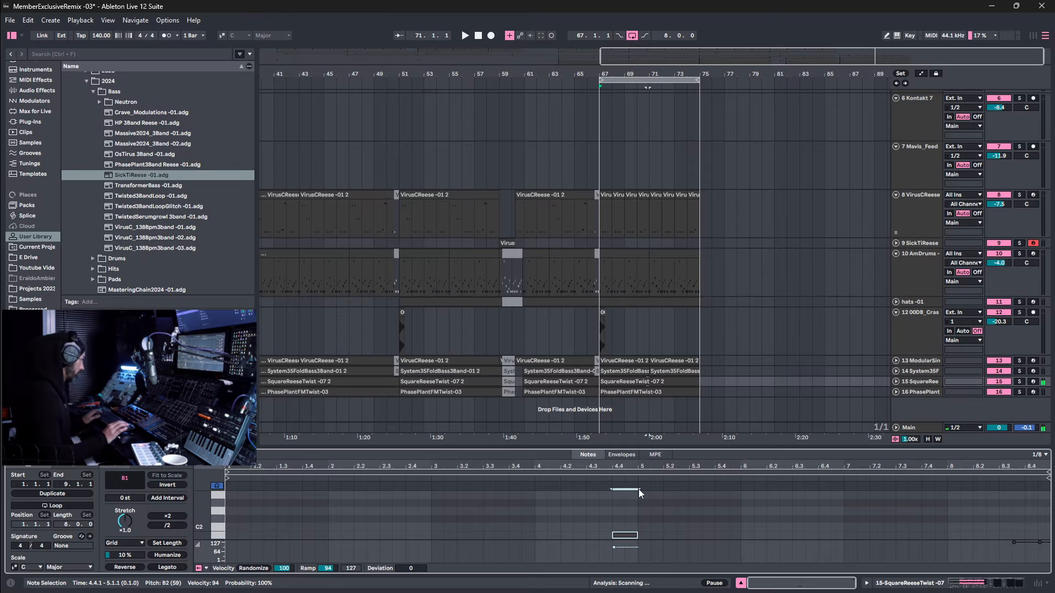
{"action": "key", "text": "space"}
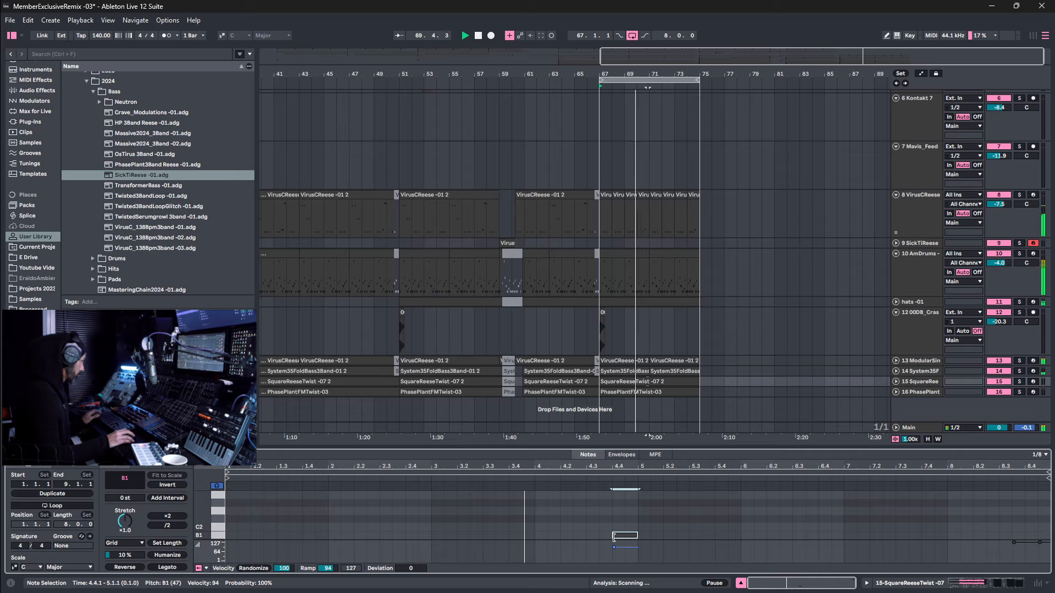
{"action": "left_click_drag", "start_coordinate": [614, 537], "coordinate": [599, 537]}
{"action": "key", "text": "space"}
{"action": "key", "text": "space"}
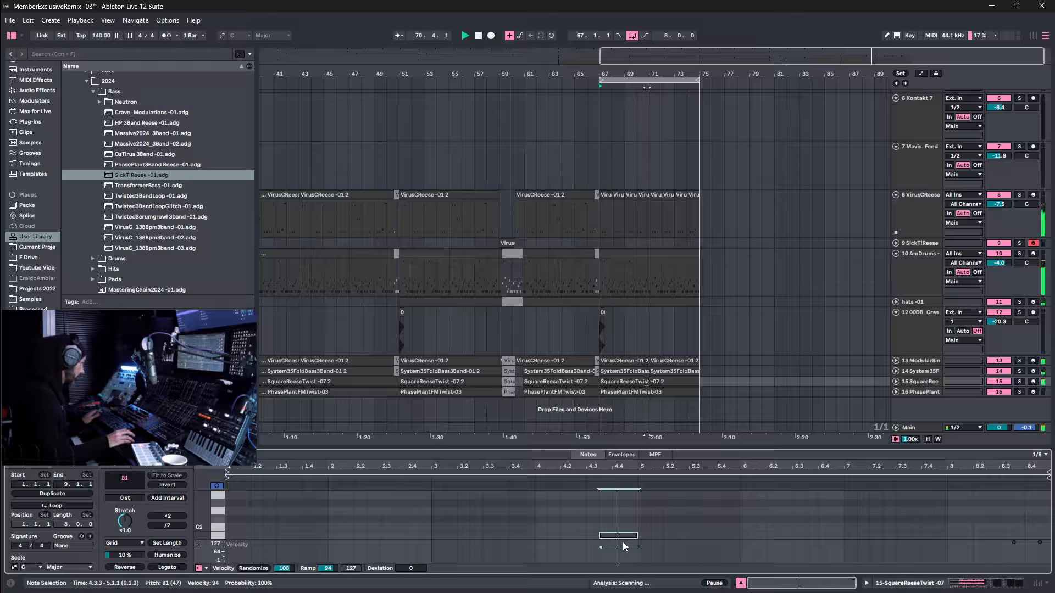
Transpose the SquareReeseTwist note at 4.3.3 up to F#2, play it back, and return the playhead to the song's start.
{"action": "key", "text": "space"}
{"action": "key", "text": "Up"}
{"action": "key", "text": "Up"}
{"action": "key", "text": "Up"}
{"action": "key", "text": "Up"}
{"action": "key", "text": "Up"}
{"action": "key", "text": "Up"}
{"action": "key", "text": "Up"}
{"action": "key", "text": "Up"}
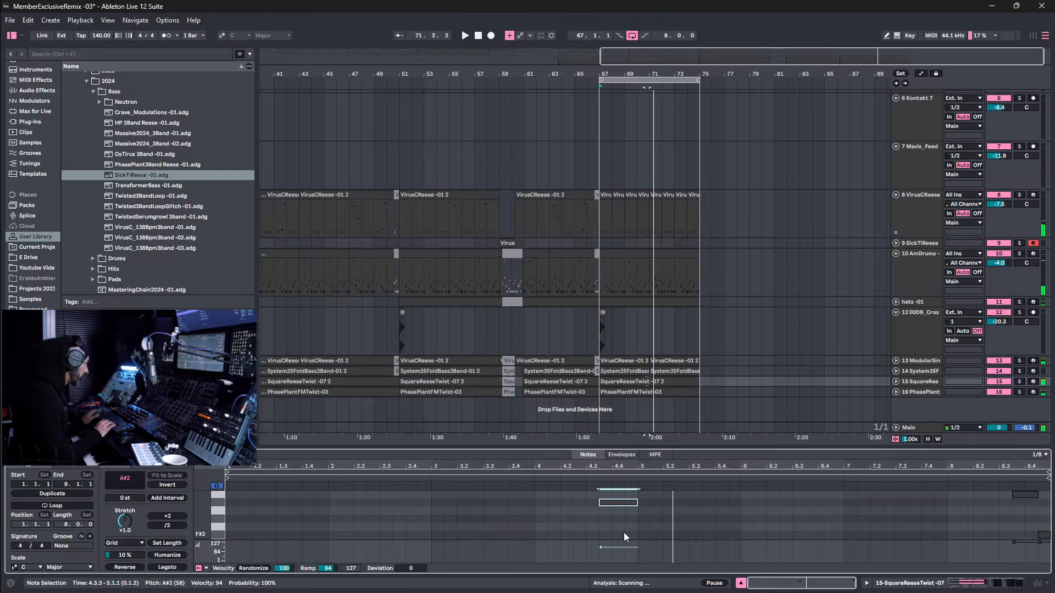
{"action": "key", "text": "Down"}
{"action": "key", "text": "space"}
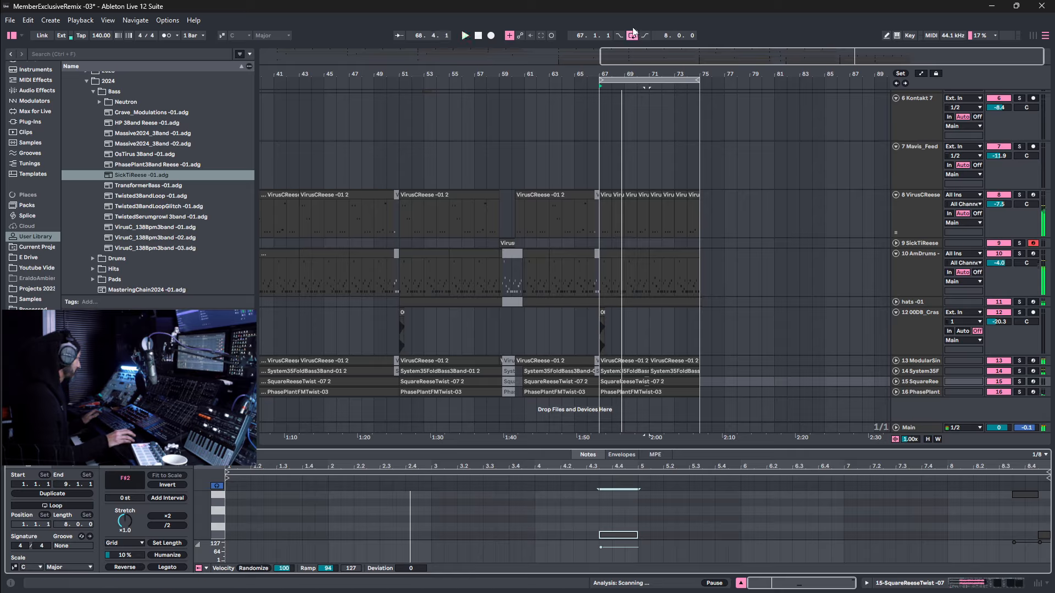
{"action": "double_click", "coordinate": [479, 37]}
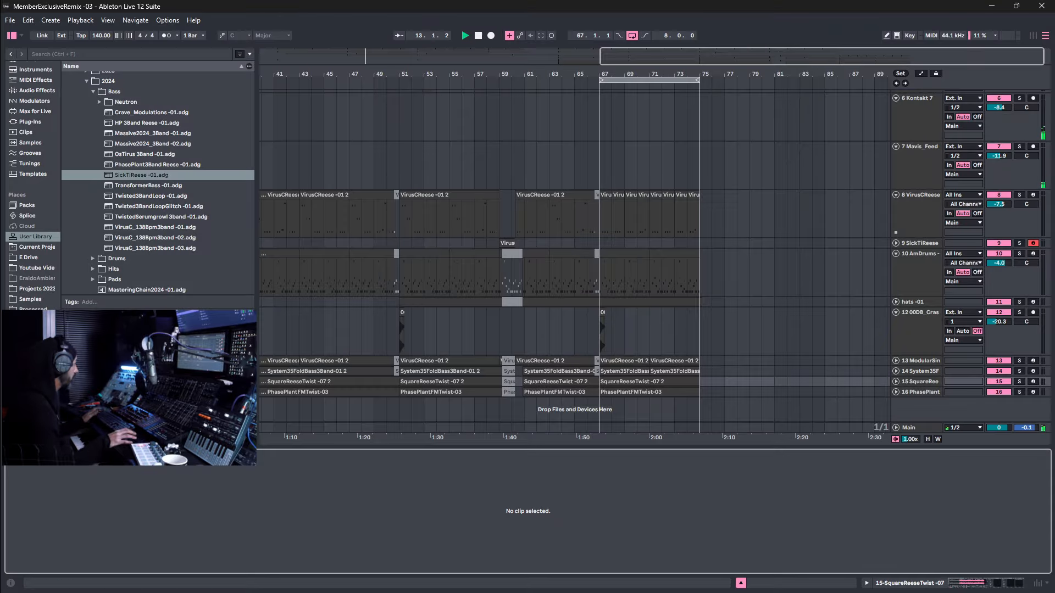
Copy the Serum 2 3 clip from bar 51 to bar 67 and the reversed Serum bounce from 52.4.3 to 68.4.3.
{"action": "scroll", "coordinate": [559, 304], "scroll_direction": "up", "scroll_amount": 4}
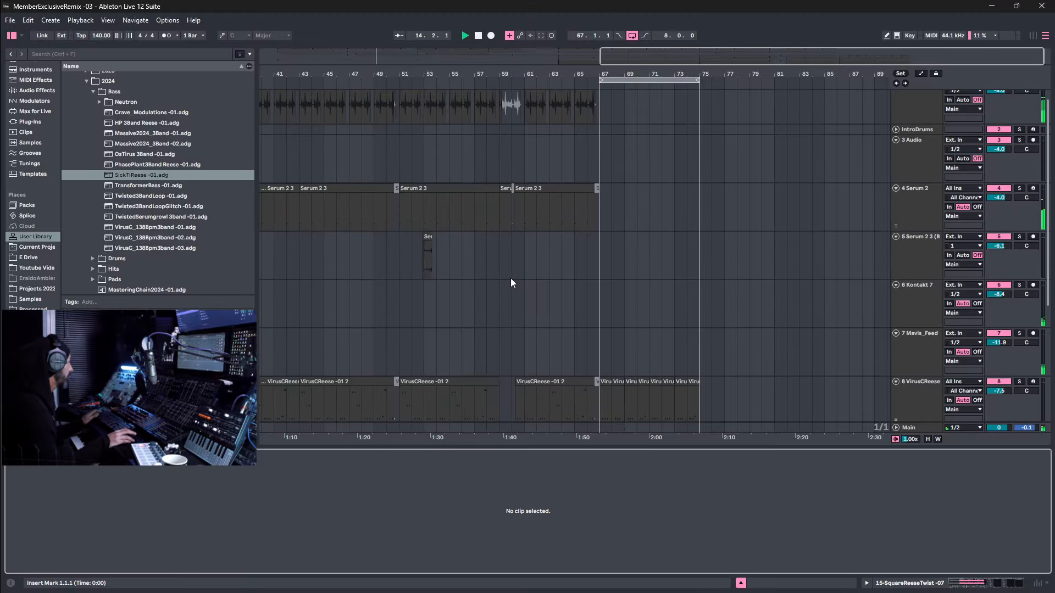
{"action": "left_click_drag", "start_coordinate": [453, 188], "coordinate": [623, 192]}
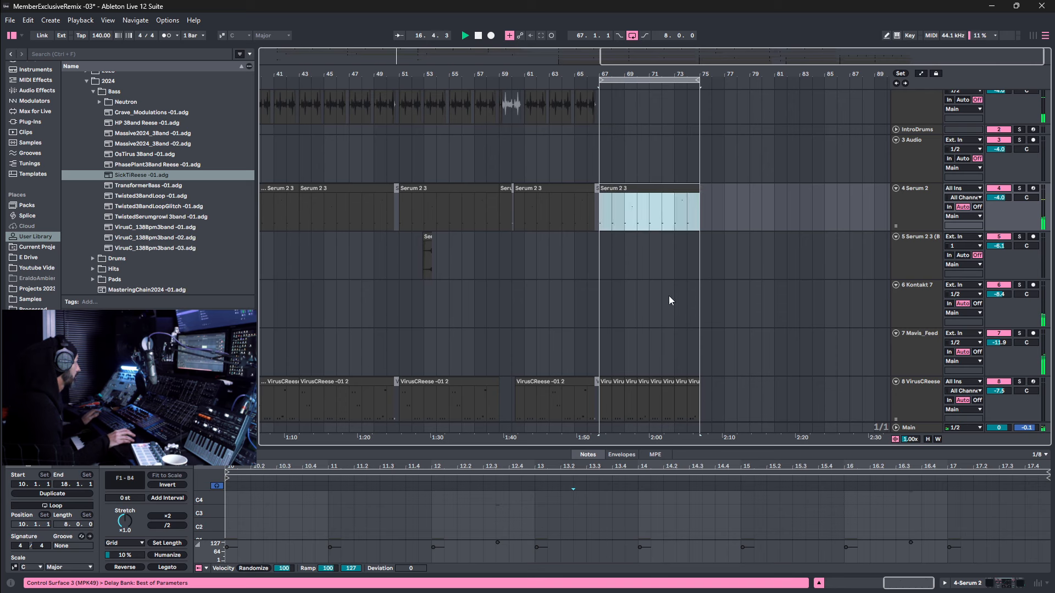
{"action": "left_click", "coordinate": [427, 239]}
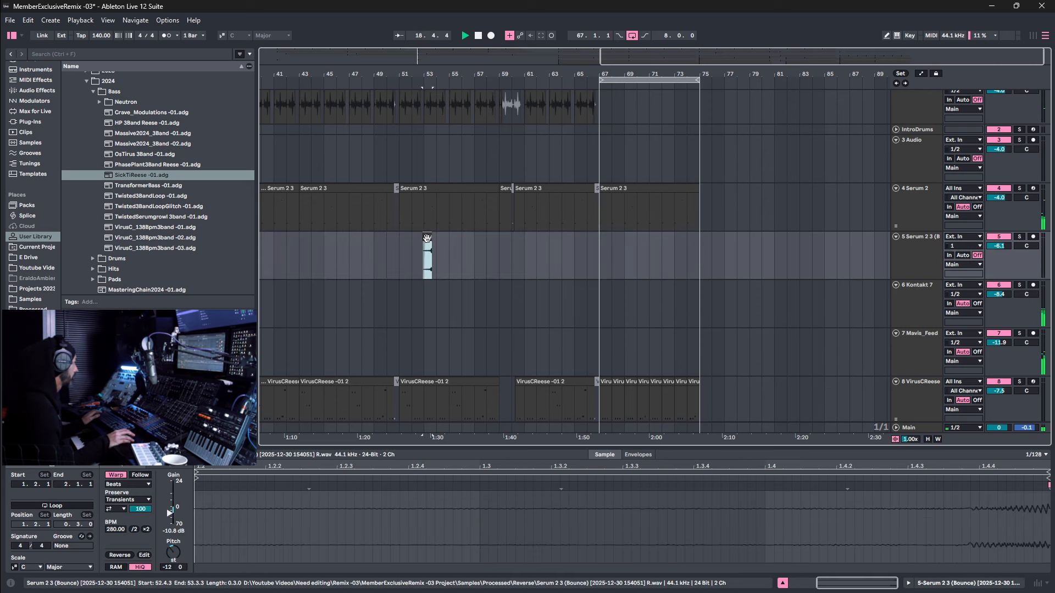
{"action": "left_click_drag", "start_coordinate": [427, 239], "coordinate": [628, 238]}
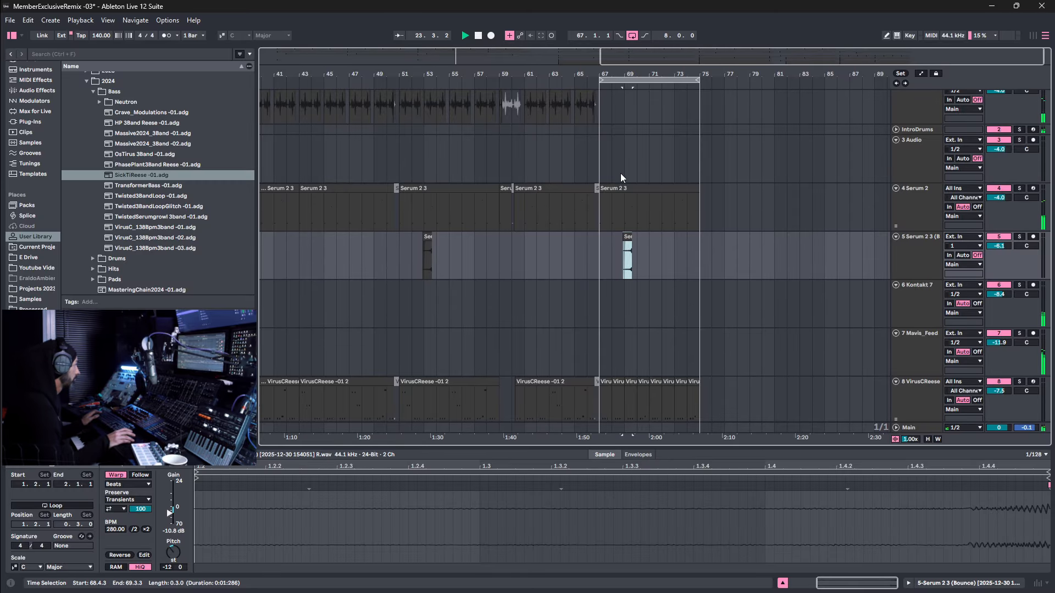
Copy the two 03_Hi_Hat clips of bars 51 to 54 to bar 67 and duplicate them to fill through bar 75.
{"action": "scroll", "coordinate": [616, 160], "scroll_direction": "up", "scroll_amount": 1}
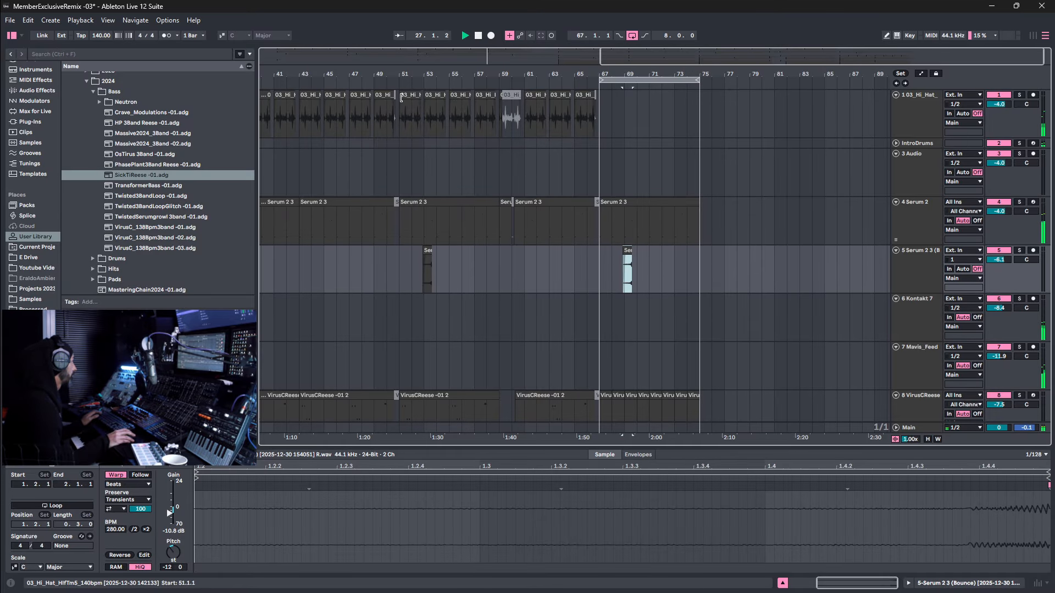
{"action": "left_click", "coordinate": [402, 98]}
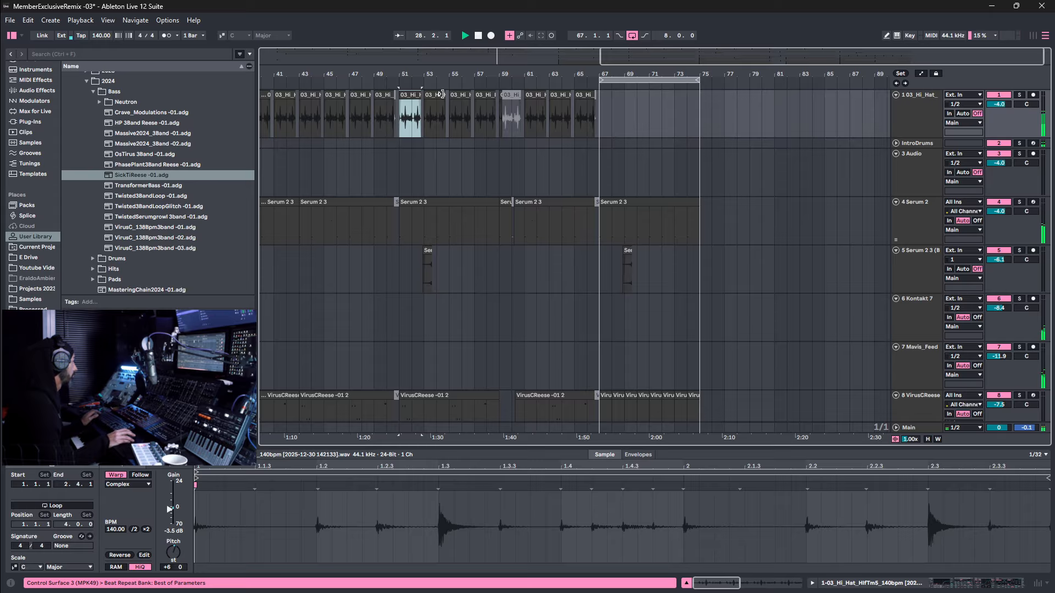
{"action": "left_click", "coordinate": [430, 94], "text": "shift"}
{"action": "left_click_drag", "start_coordinate": [405, 95], "coordinate": [611, 110]}
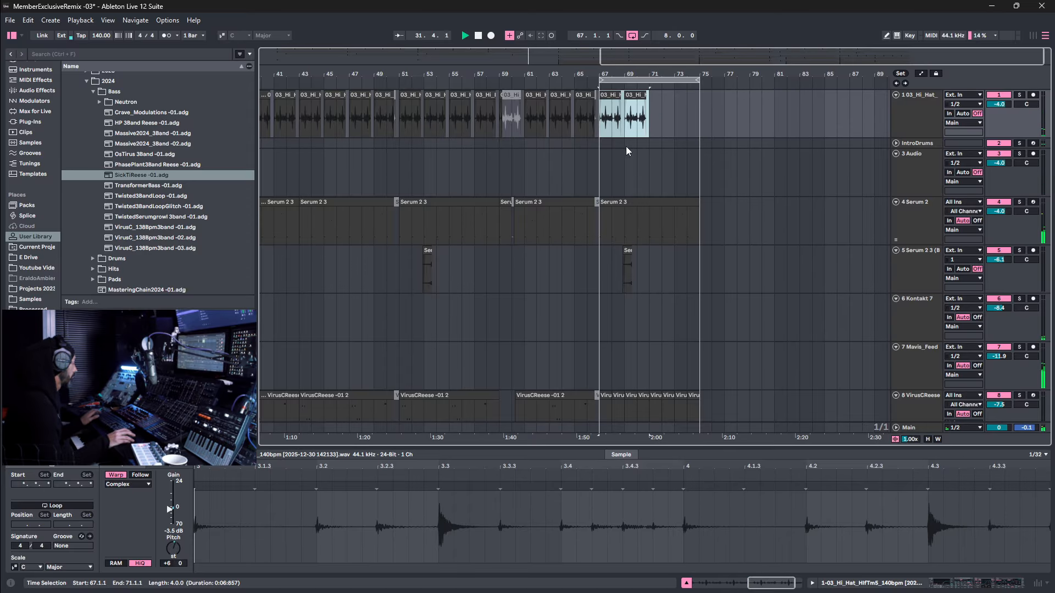
{"action": "key", "text": "ctrl+d"}
{"action": "left_click_drag", "start_coordinate": [721, 72], "coordinate": [791, 72]}
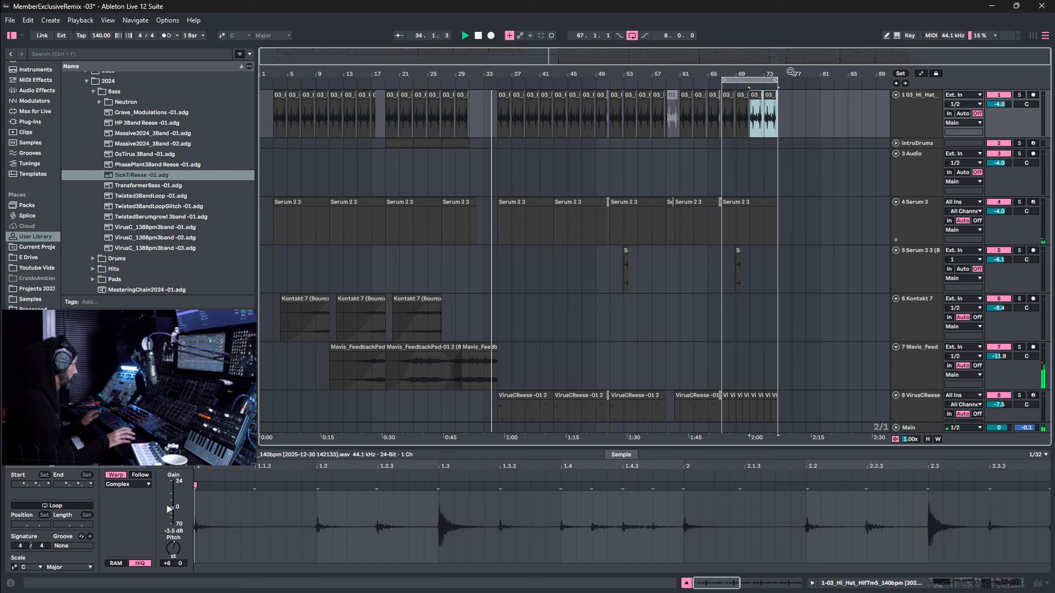
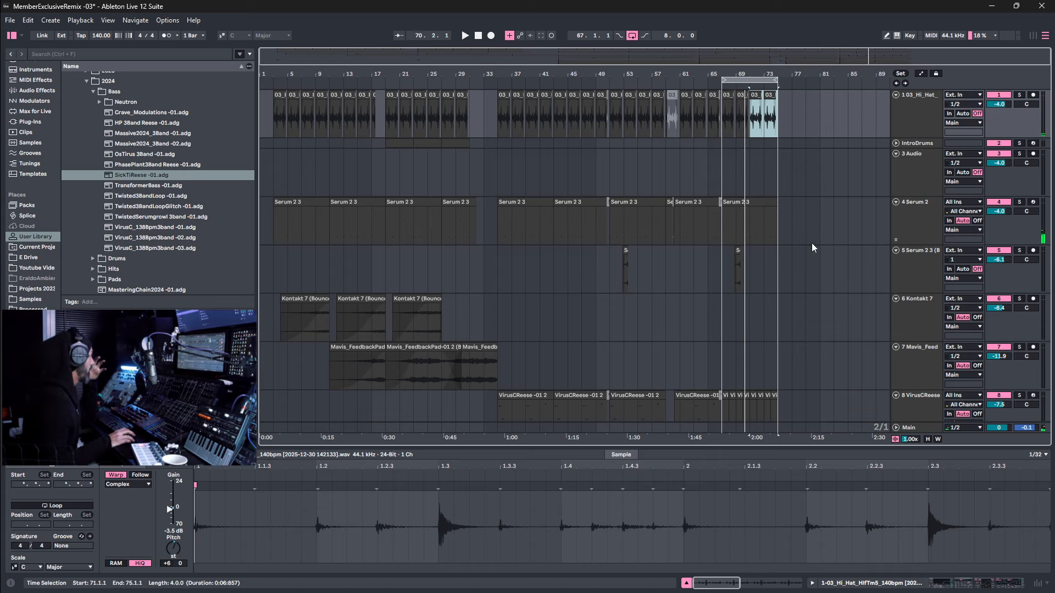
Save the Live Set.
{"action": "scroll", "coordinate": [820, 243], "scroll_direction": "down", "scroll_amount": 3}
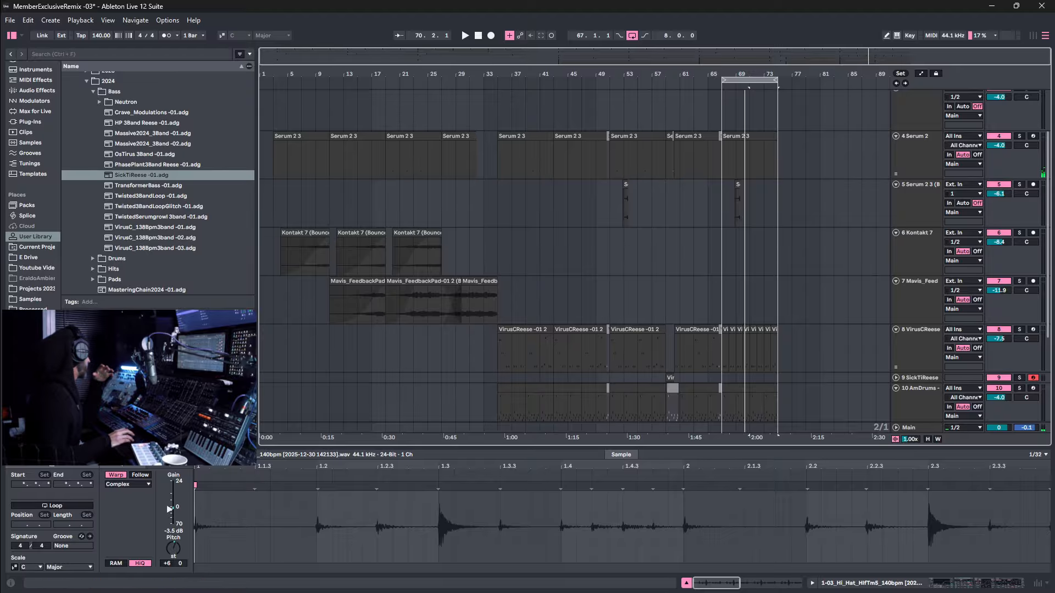
{"action": "left_click", "coordinate": [10, 21]}
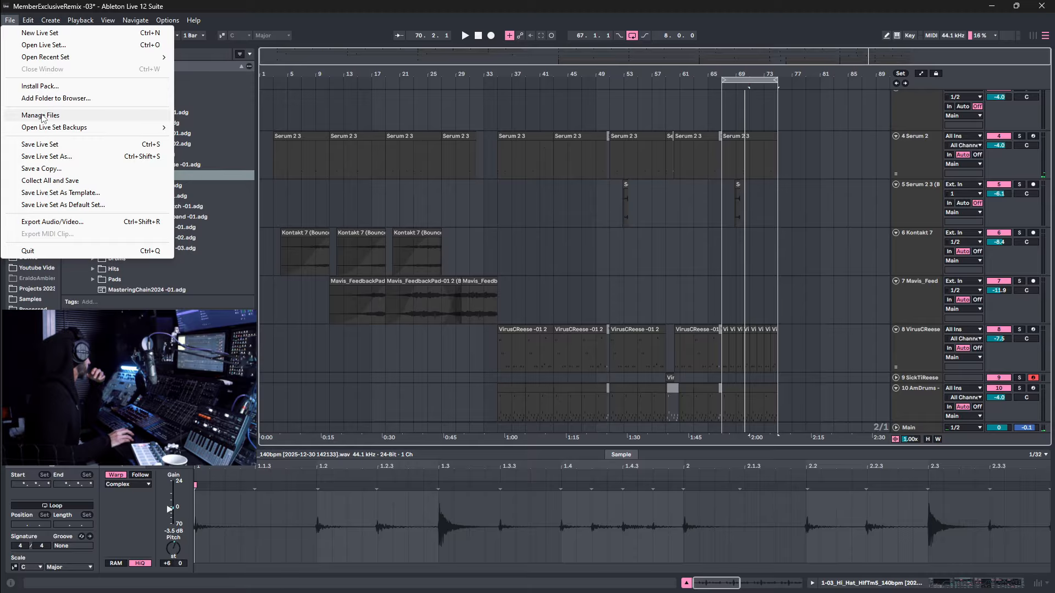
{"action": "left_click", "coordinate": [33, 145]}
Copy the first Mavis_FeedbackPad clip from the intro to bar 67 and play the section.
{"action": "scroll", "coordinate": [593, 337], "scroll_direction": "down", "scroll_amount": 1}
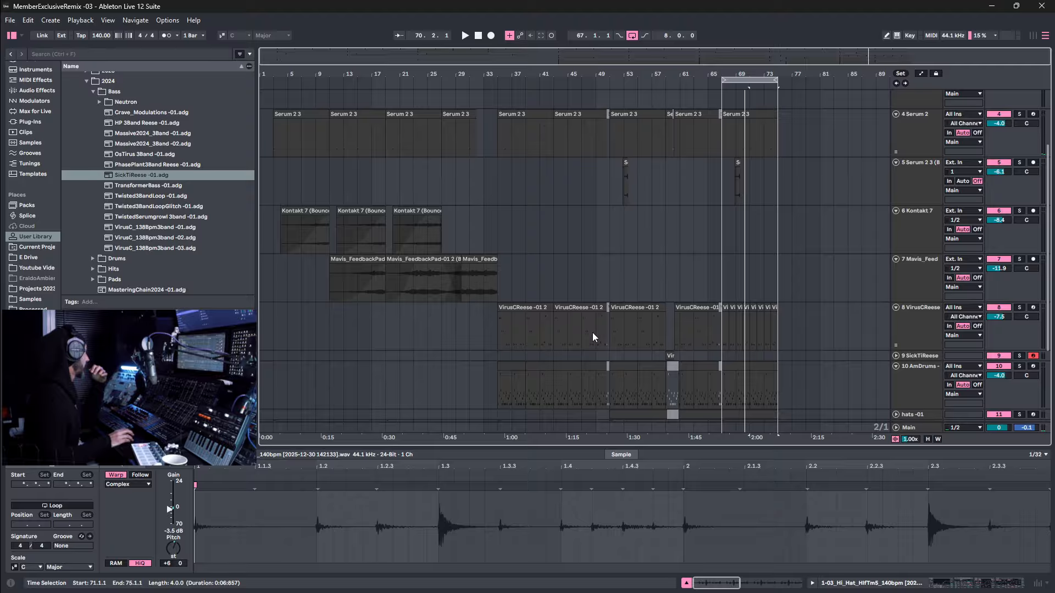
{"action": "left_click", "coordinate": [356, 262]}
{"action": "left_click_drag", "start_coordinate": [356, 262], "coordinate": [753, 265]}
{"action": "key", "text": "space"}
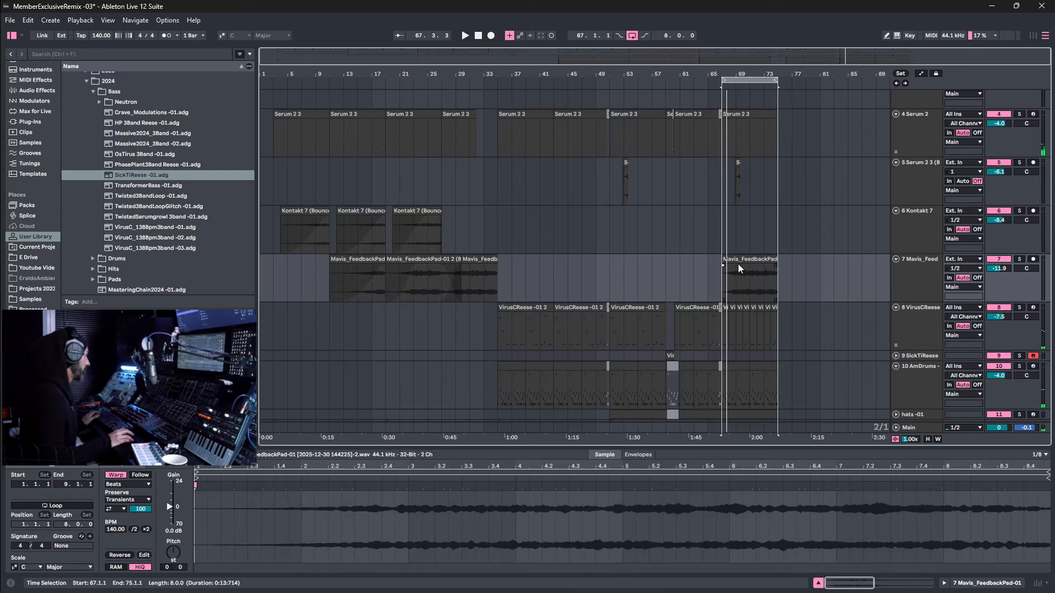
Duplicate the clips of bars 67 to 75 on all tracks to bar 75 and extend the loop to 16 bars.
{"action": "left_click", "coordinate": [737, 266]}
{"action": "key", "text": "space"}
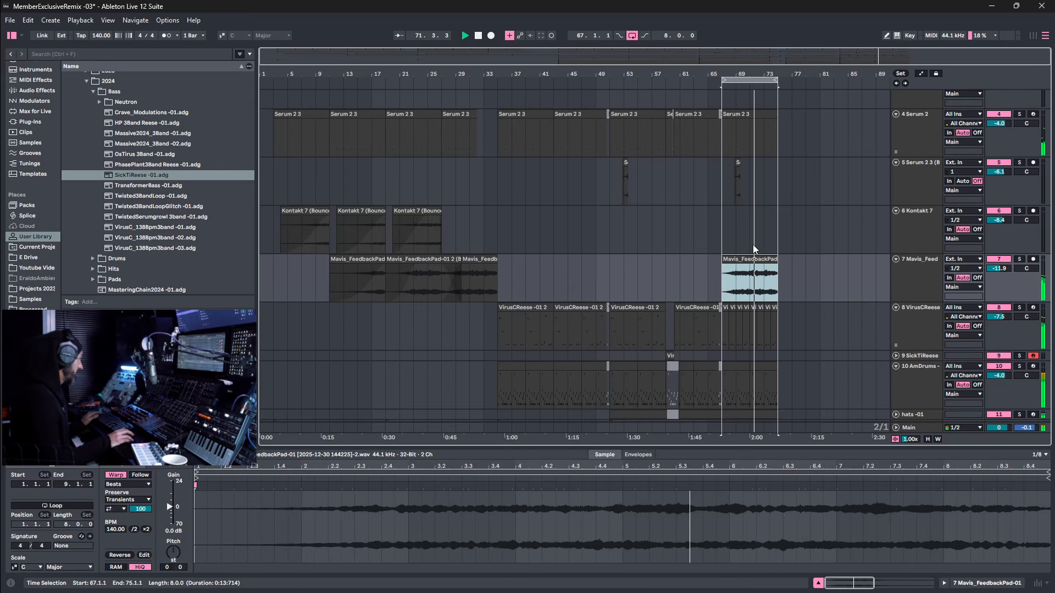
{"action": "left_click", "coordinate": [749, 79]}
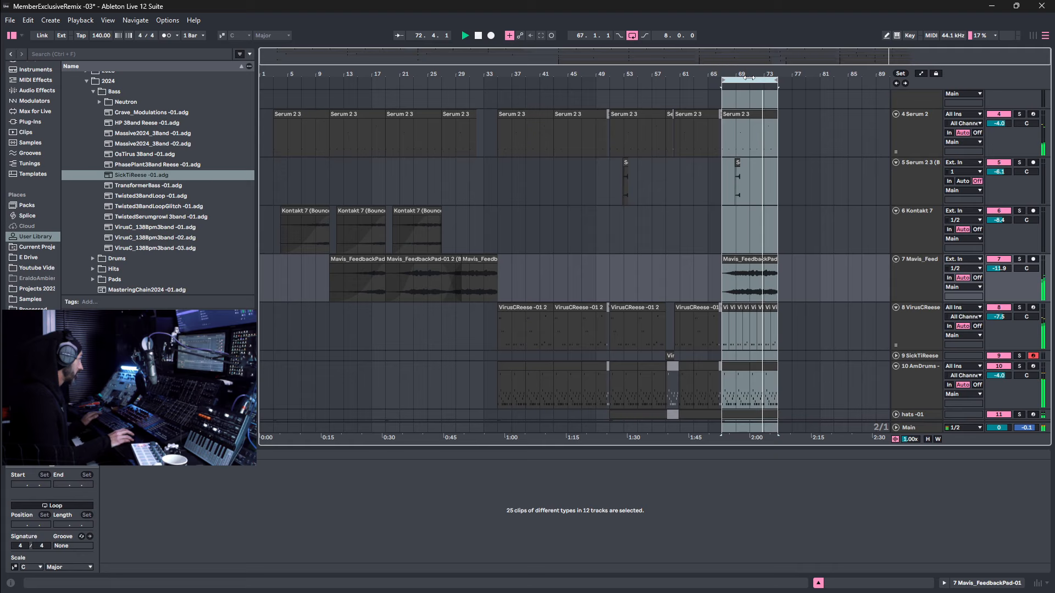
{"action": "key", "text": "ctrl+d"}
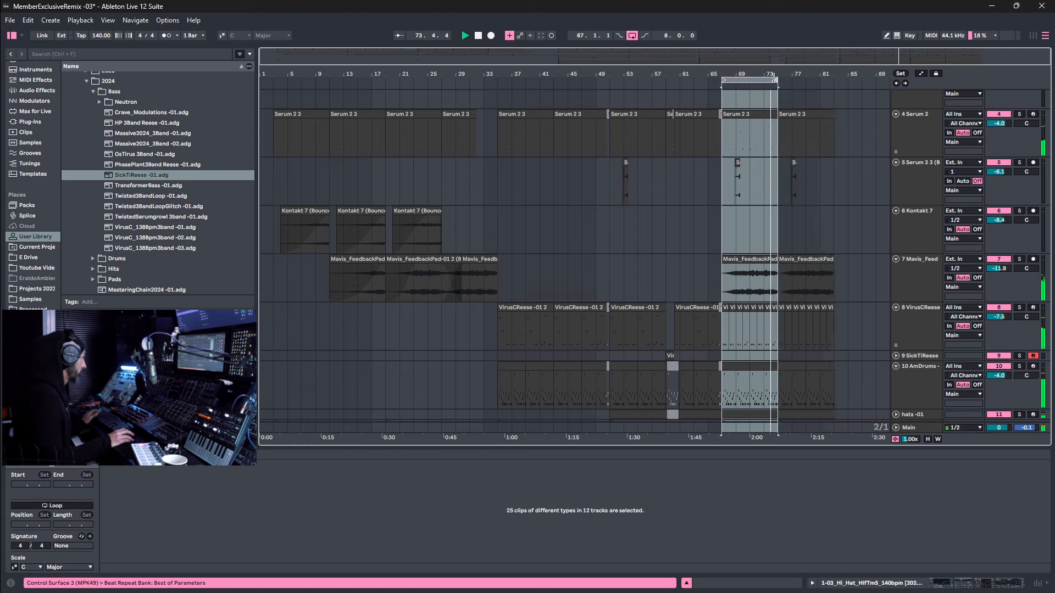
{"action": "left_click_drag", "start_coordinate": [774, 78], "coordinate": [835, 80]}
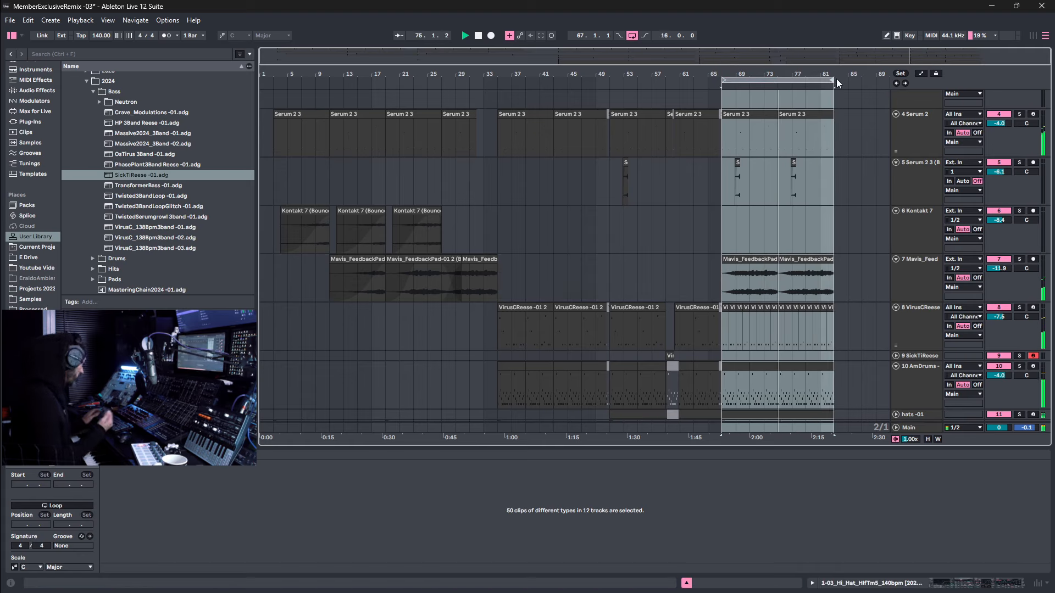
Try duplicating the 16-bar section to bar 83, undo the duplication, and save the Live Set.
{"action": "key", "text": "ctrl+d"}
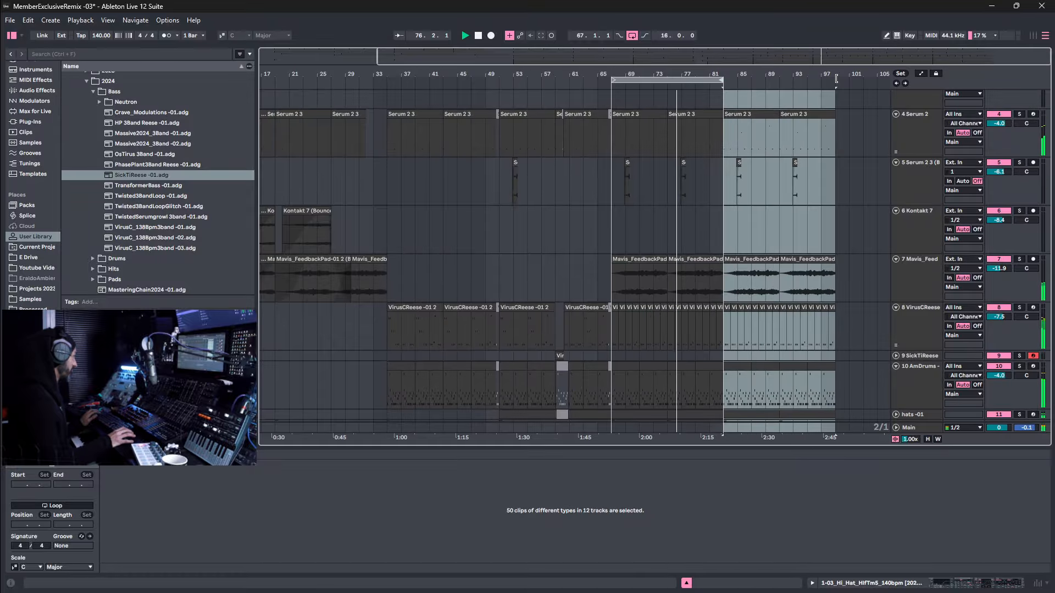
{"action": "key", "text": "ctrl+z"}
{"action": "key", "text": "ctrl+s"}
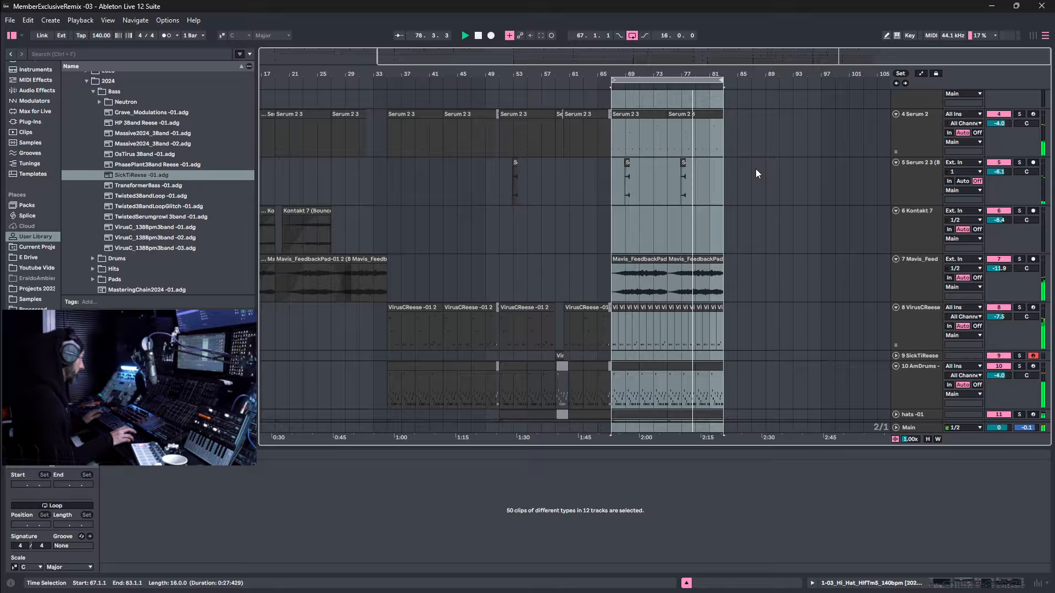
Split all tracks' clips at 82.1.3 and deactivate the segments from 82.1.3 to 83.1.1 for a break before bar 83.
{"action": "scroll", "coordinate": [719, 272], "scroll_direction": "down", "scroll_amount": 3}
{"action": "scroll", "coordinate": [720, 272], "scroll_direction": "down", "scroll_amount": 2}
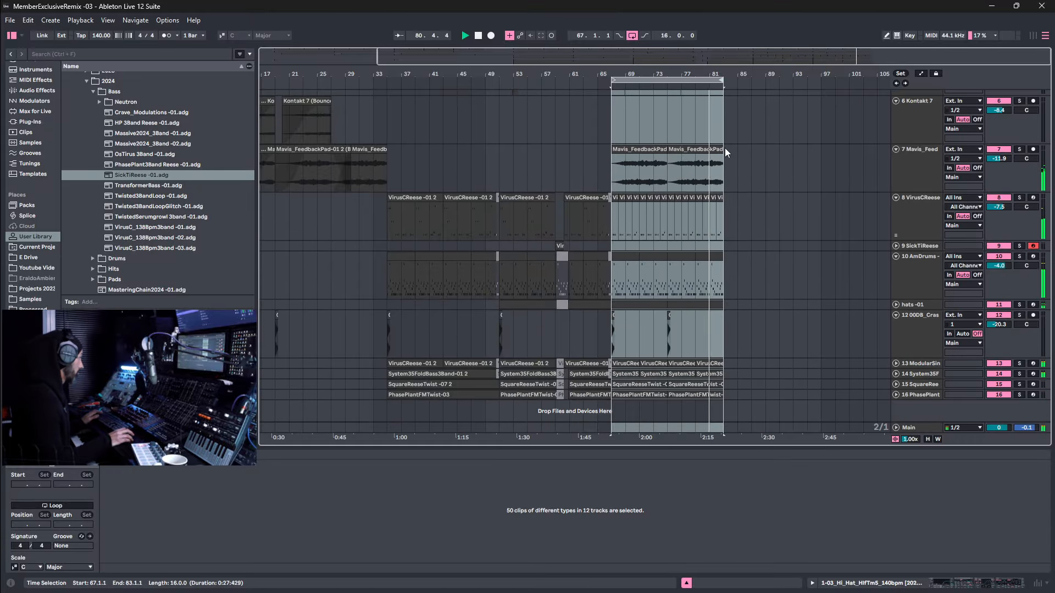
{"action": "left_click_drag", "start_coordinate": [732, 75], "coordinate": [702, 319]}
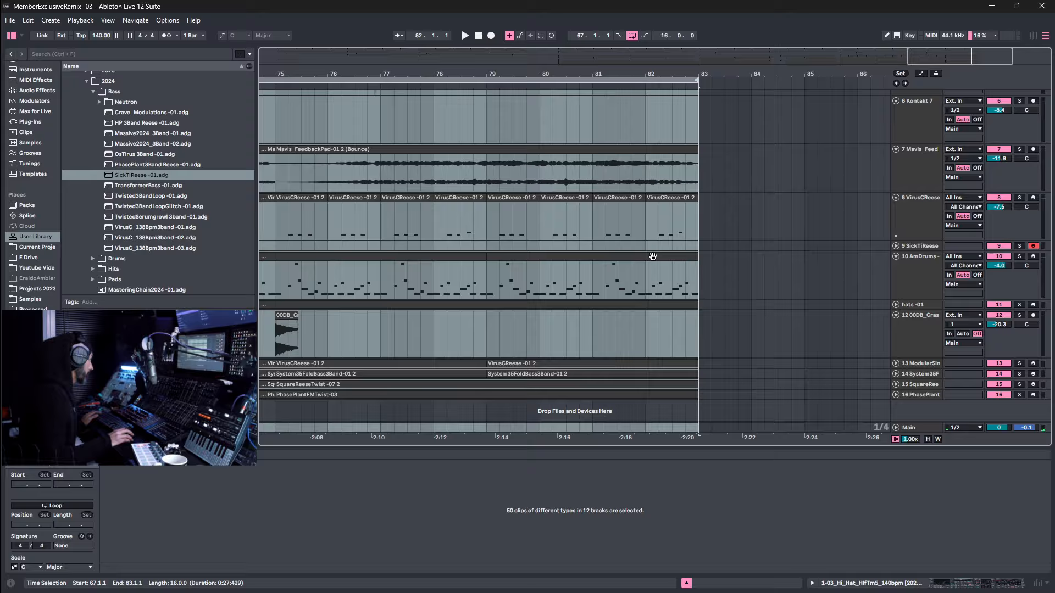
{"action": "left_click_drag", "start_coordinate": [664, 70], "coordinate": [621, 265]}
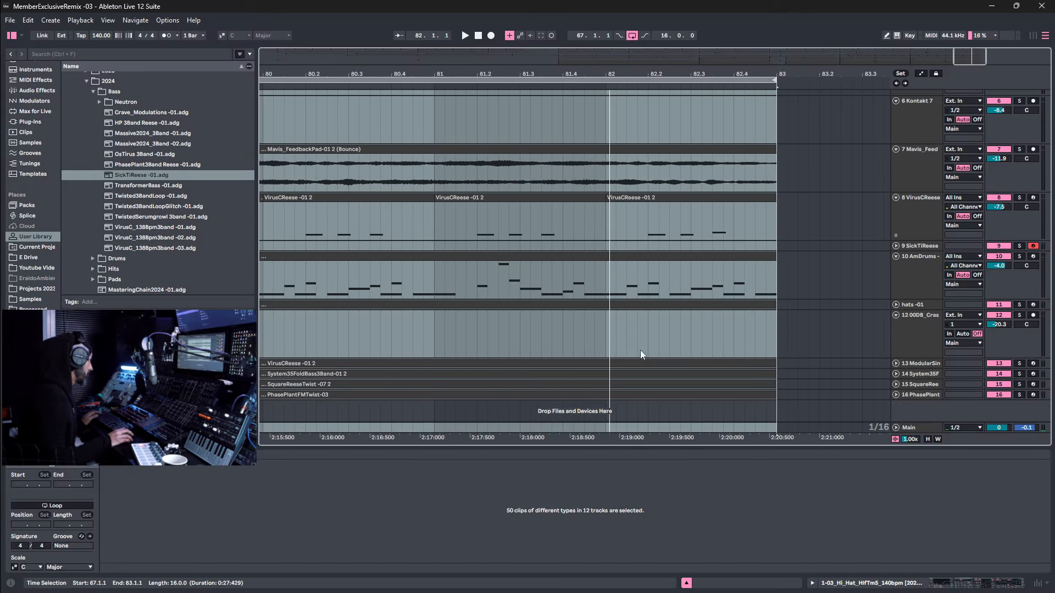
{"action": "left_click_drag", "start_coordinate": [629, 410], "coordinate": [646, 289]}
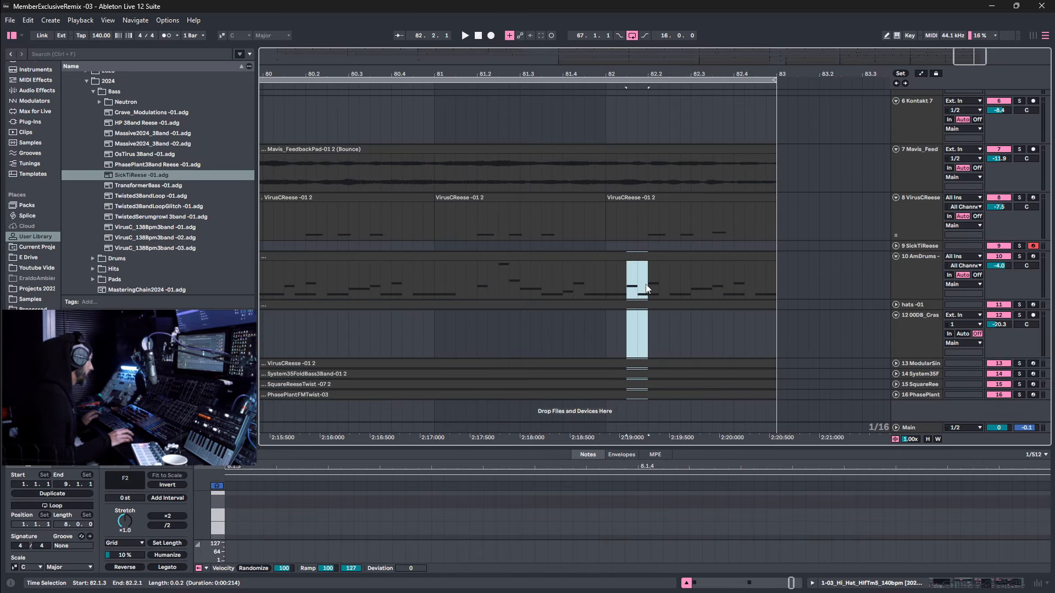
{"action": "left_click_drag", "start_coordinate": [646, 333], "coordinate": [777, 86]}
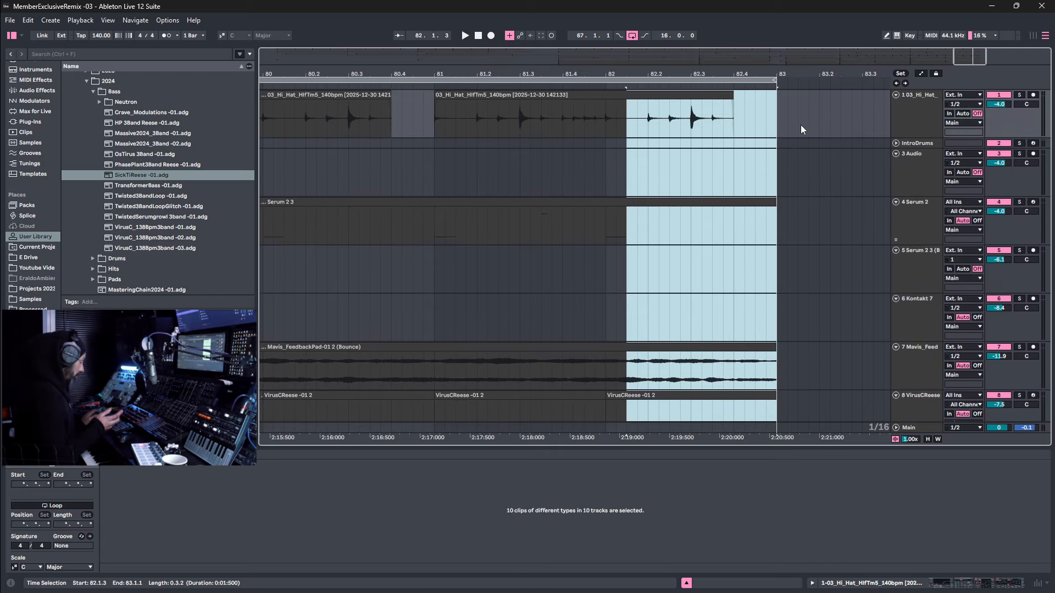
{"action": "key", "text": "ctrl+e"}
{"action": "scroll", "coordinate": [711, 416], "scroll_direction": "down", "scroll_amount": 1}
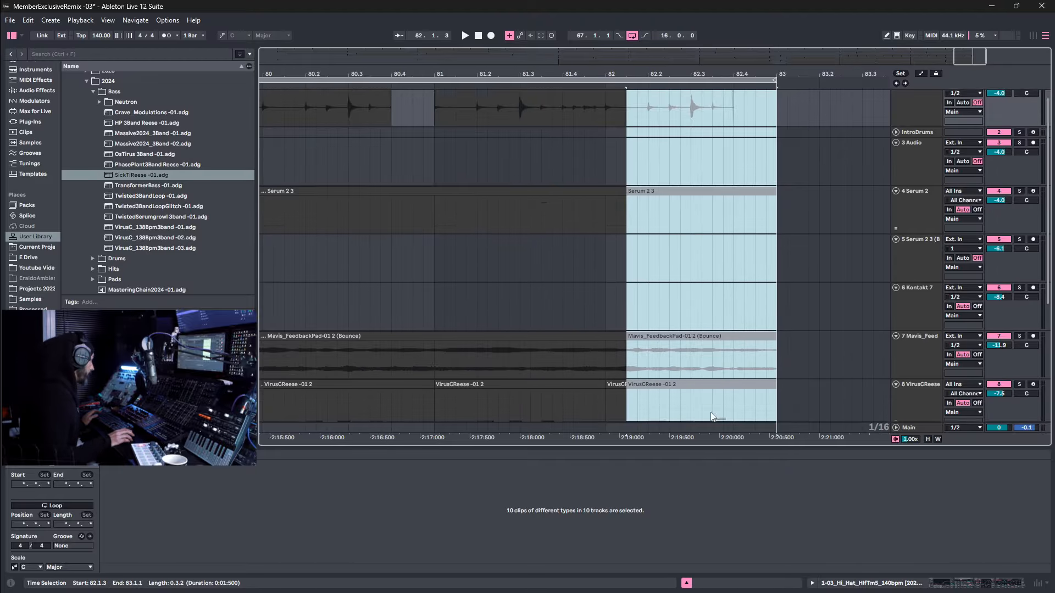
Reactivate the SquareReeseTwist clip segment from 82.1.3 to 83.1.1 and unfold track 15 to show its notes.
{"action": "scroll", "coordinate": [712, 416], "scroll_direction": "down", "scroll_amount": 10}
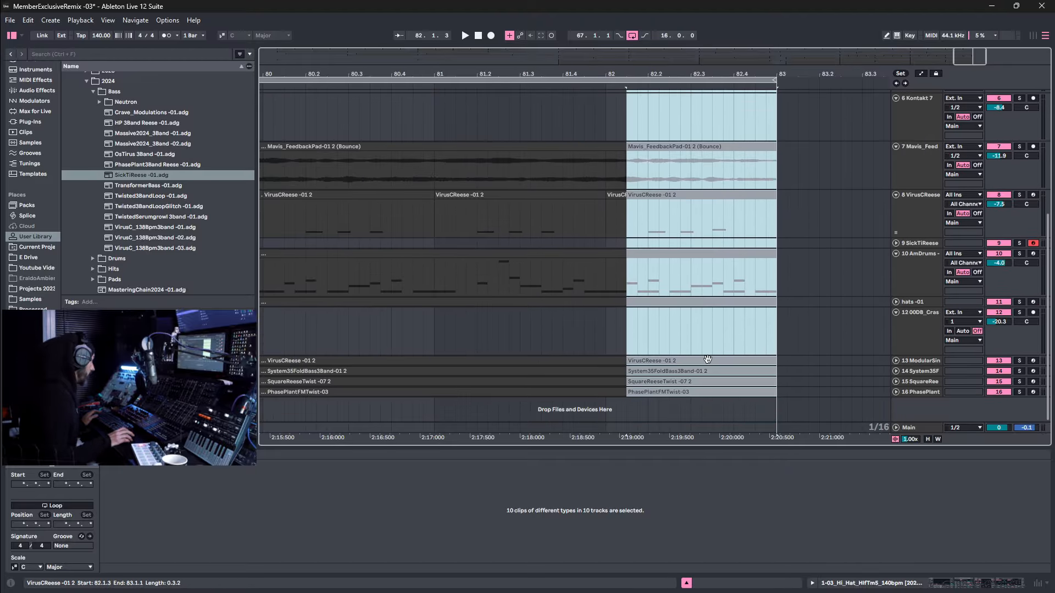
{"action": "left_click", "coordinate": [707, 361]}
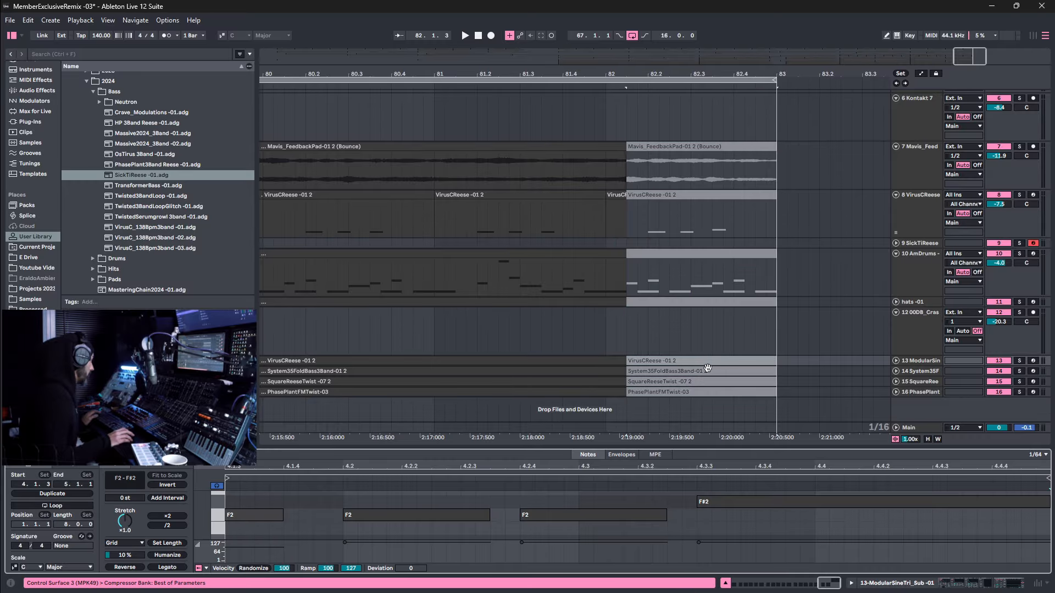
{"action": "left_click", "coordinate": [709, 371]}
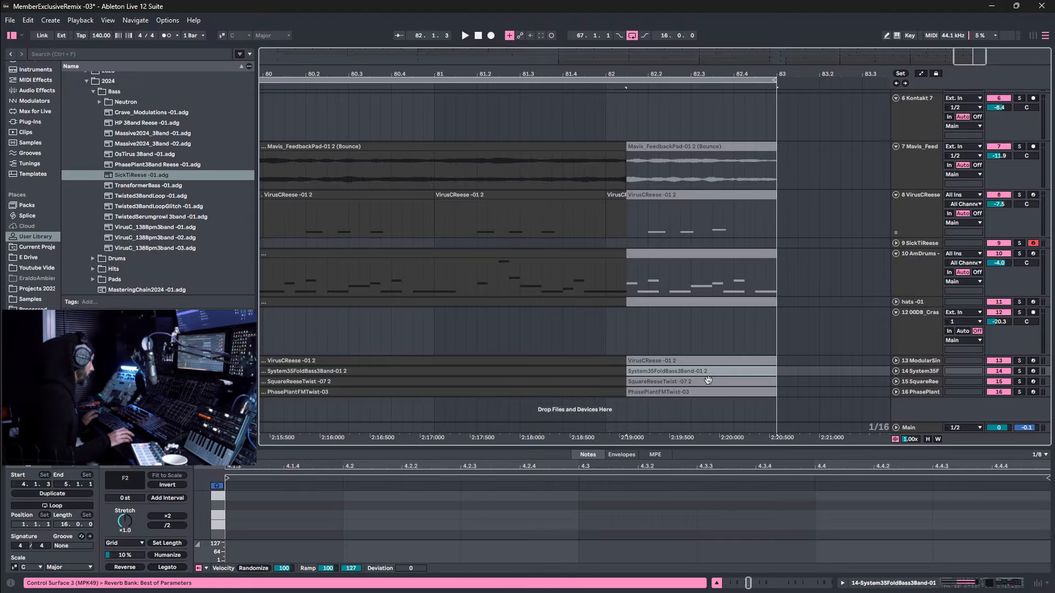
{"action": "left_click", "coordinate": [709, 381]}
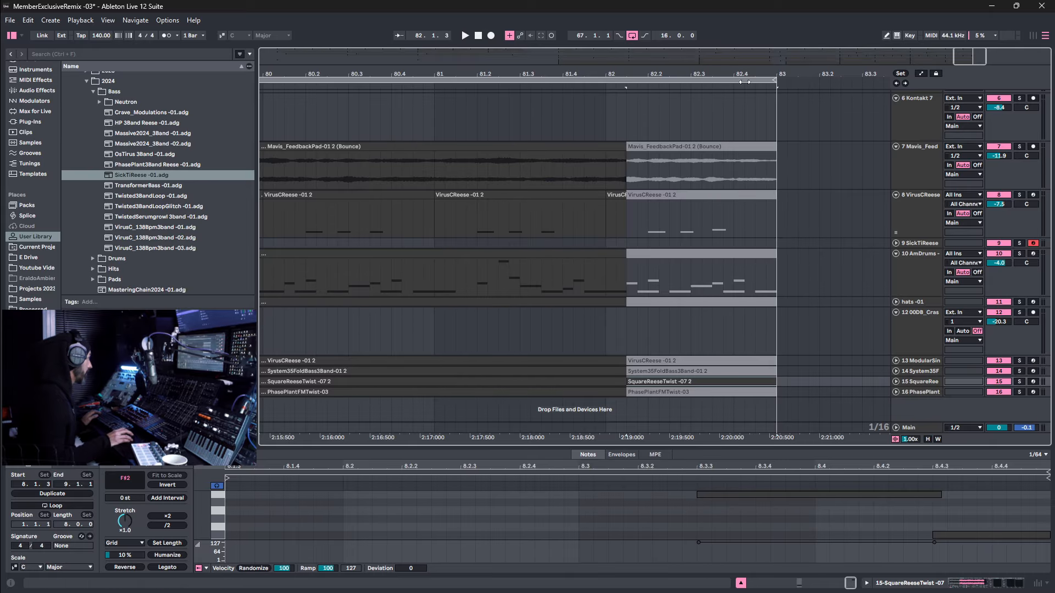
{"action": "left_click", "coordinate": [764, 259]}
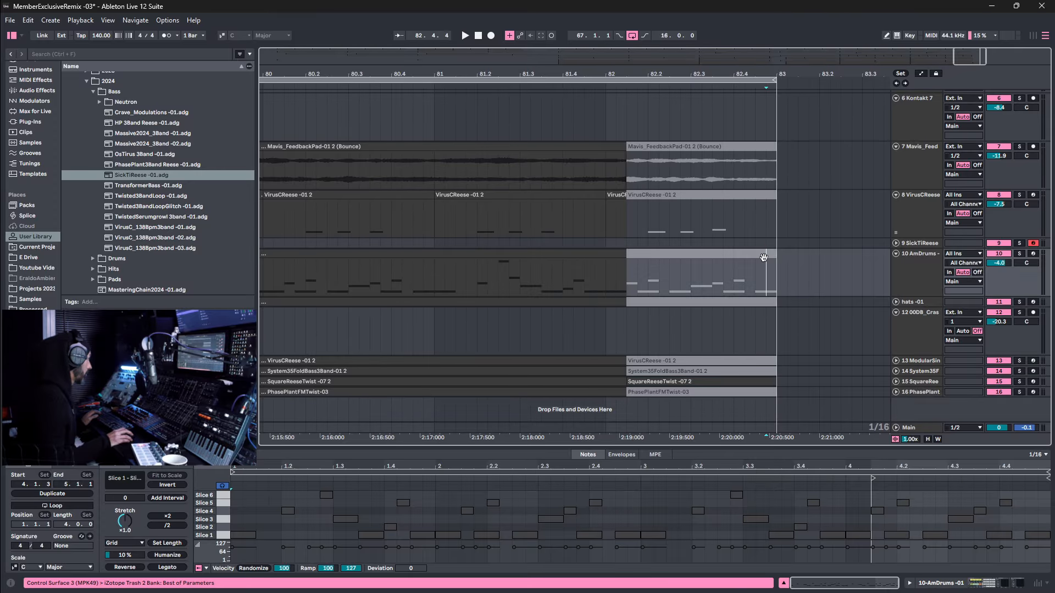
{"action": "left_click", "coordinate": [895, 381]}
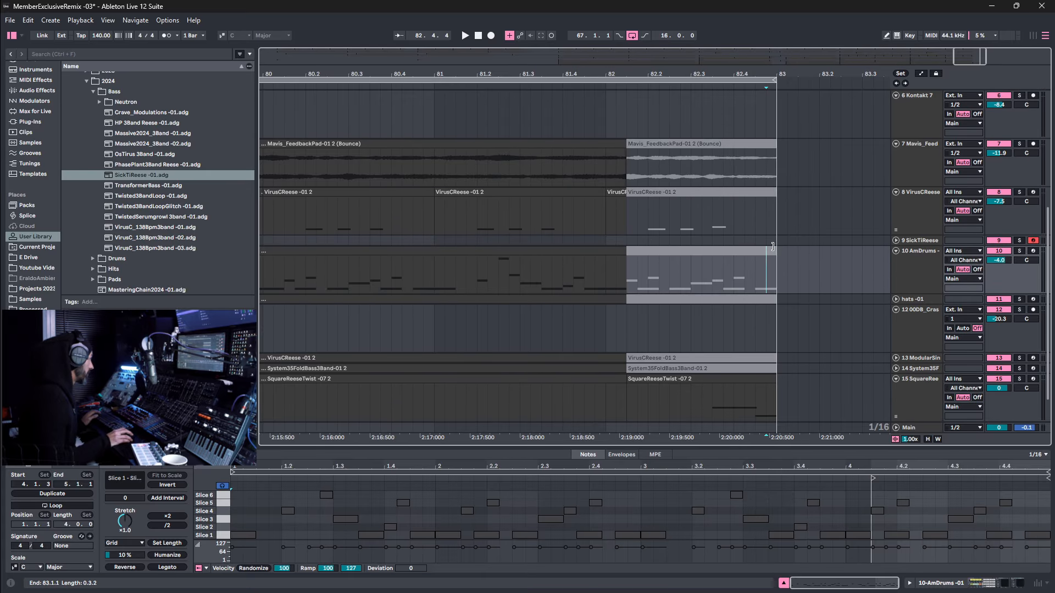
Trim the deactivated AmDrums segment to 82.3.1 through 82.3.3, reactivate it, and play the break from bar 81.
{"action": "left_click_drag", "start_coordinate": [772, 247], "coordinate": [713, 251]}
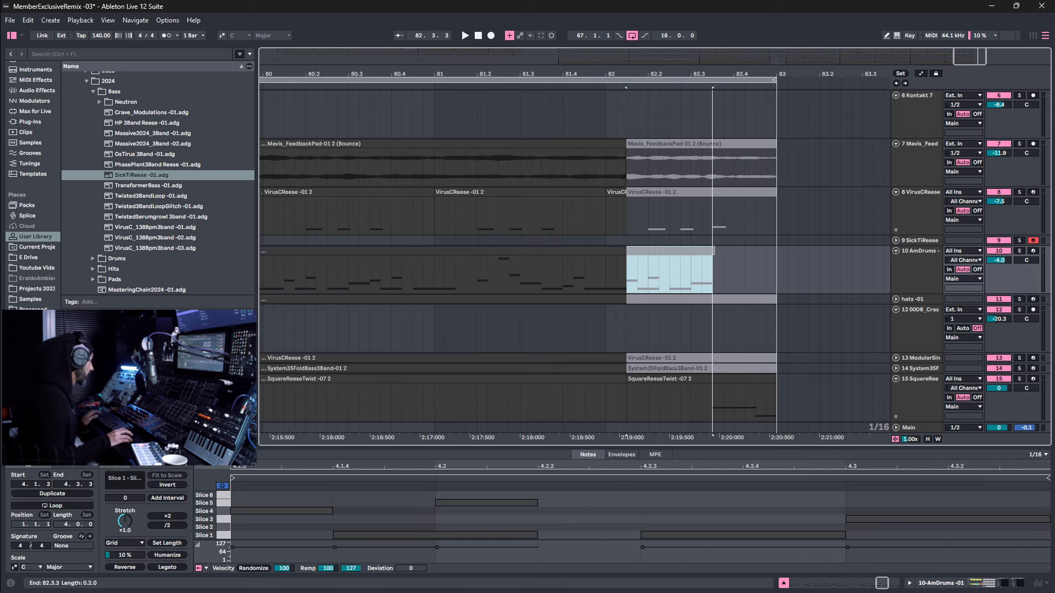
{"action": "left_click_drag", "start_coordinate": [627, 252], "coordinate": [699, 253]}
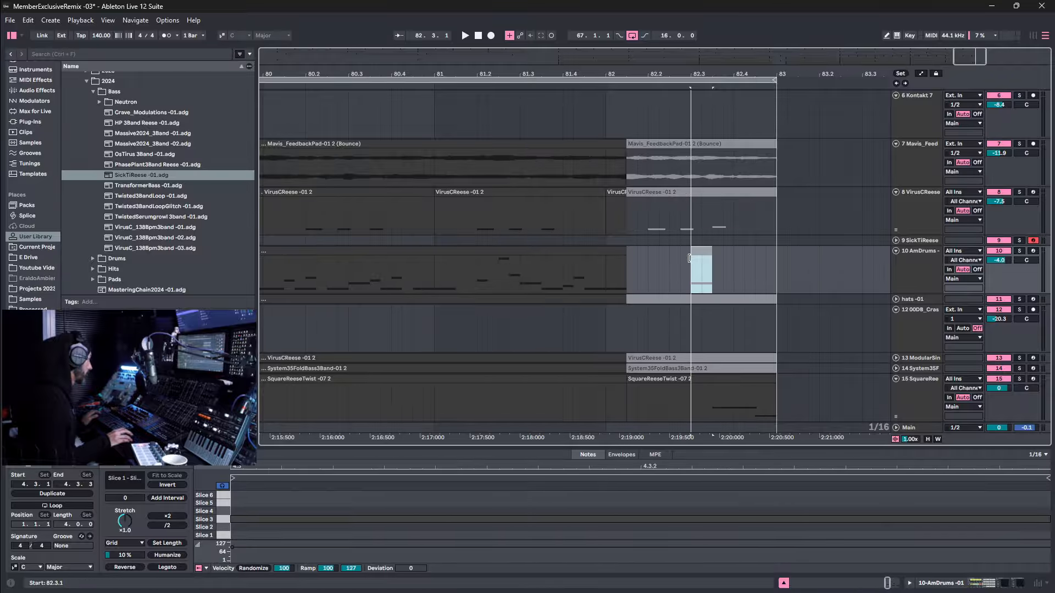
{"action": "left_click", "coordinate": [432, 84]}
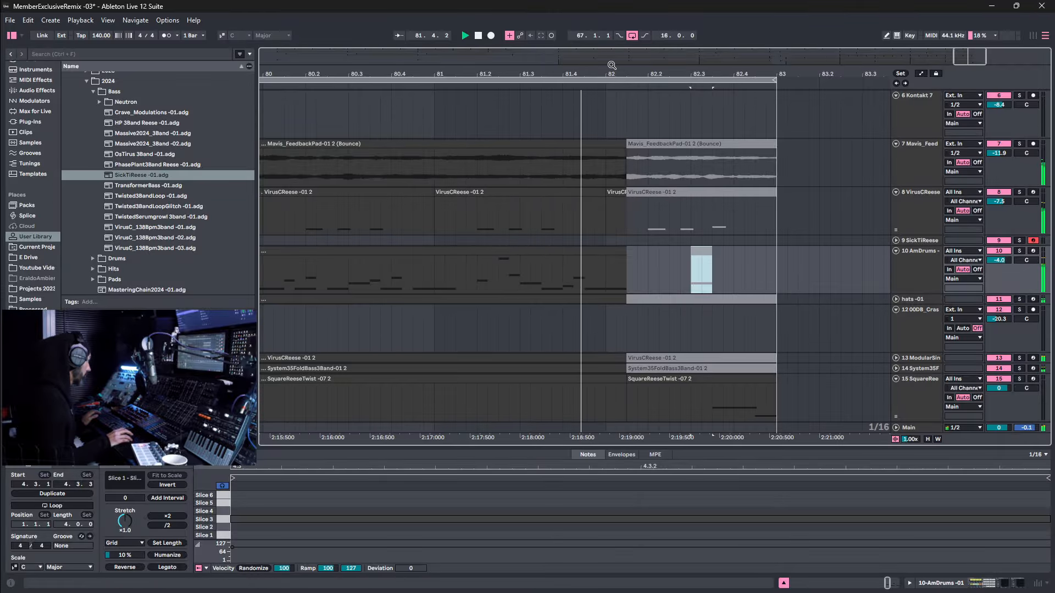
{"action": "key", "text": "space"}
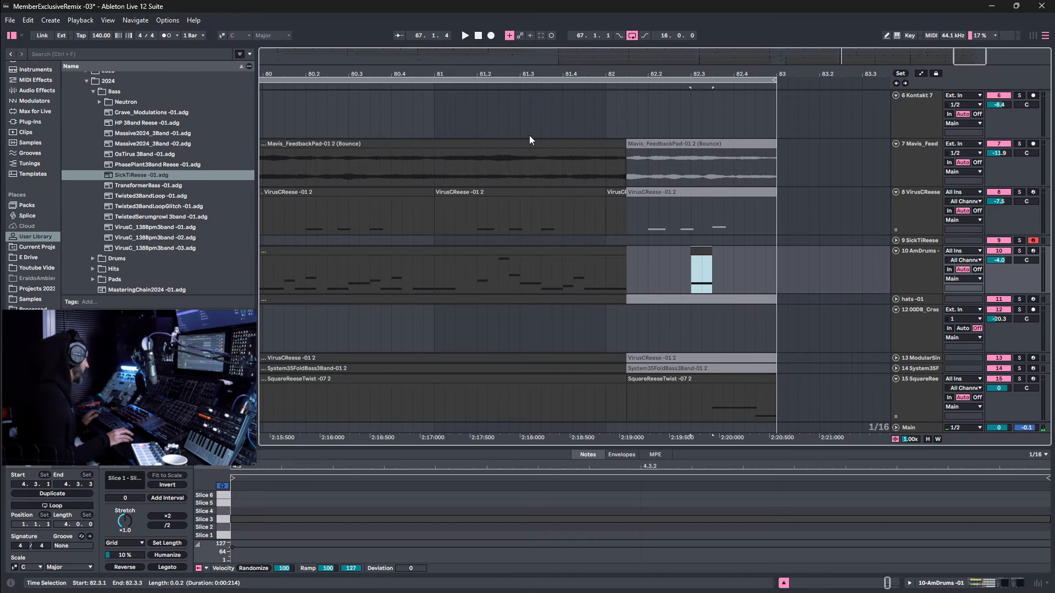
{"action": "left_click", "coordinate": [430, 87]}
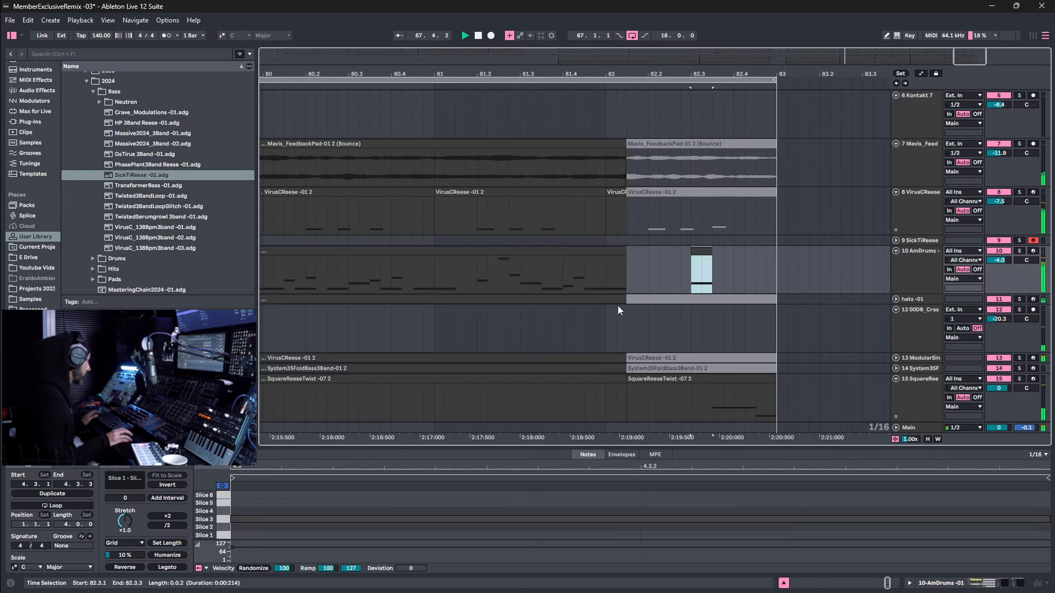
Copy the AmDrums fragment at 81.4.1 to 82.2.3, raise its second note to Slice 6, and play from bar 81.
{"action": "left_click_drag", "start_coordinate": [566, 283], "coordinate": [678, 251]}
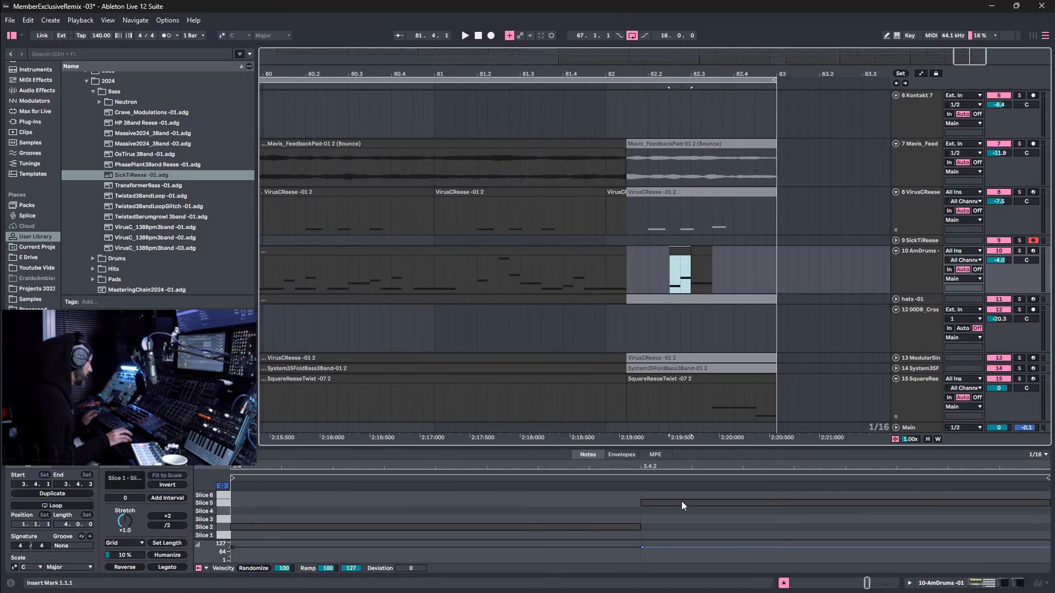
{"action": "left_click", "coordinate": [621, 527]}
{"action": "left_click_drag", "start_coordinate": [635, 527], "coordinate": [632, 533]}
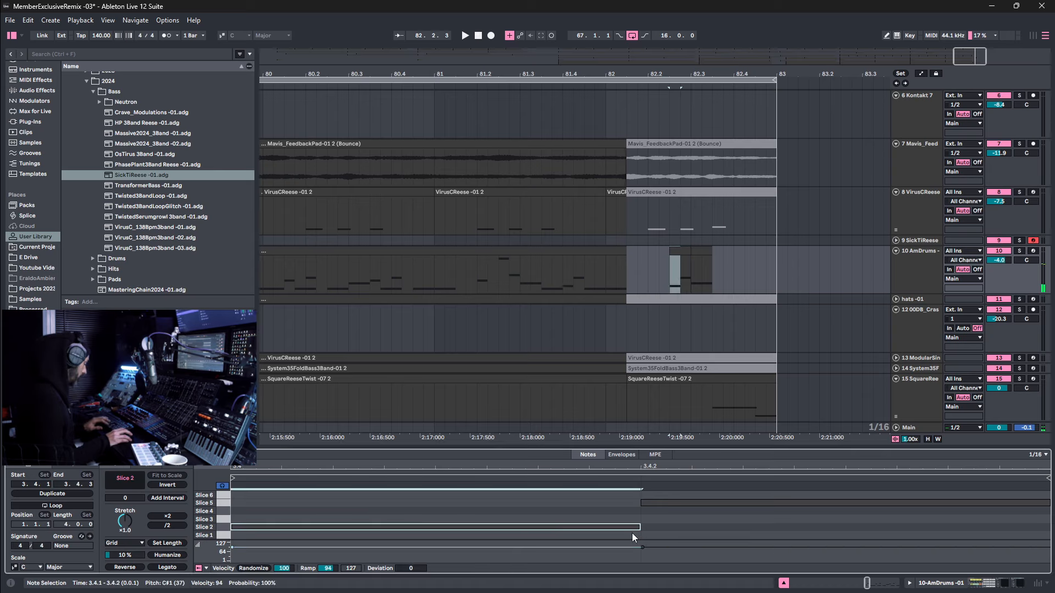
{"action": "left_click", "coordinate": [711, 503]}
{"action": "key", "text": "Up"}
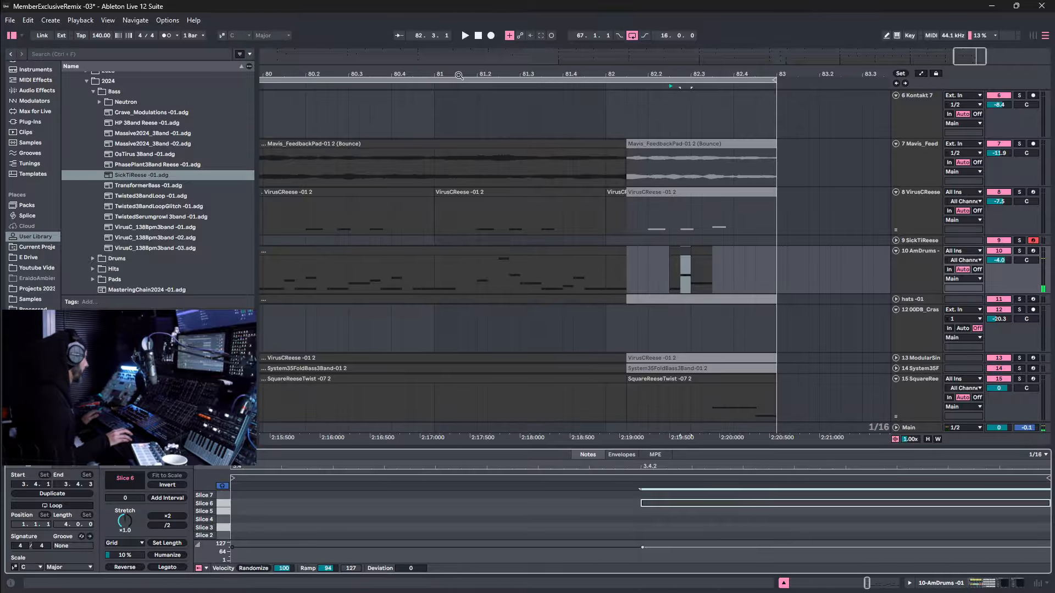
{"action": "left_click", "coordinate": [434, 84]}
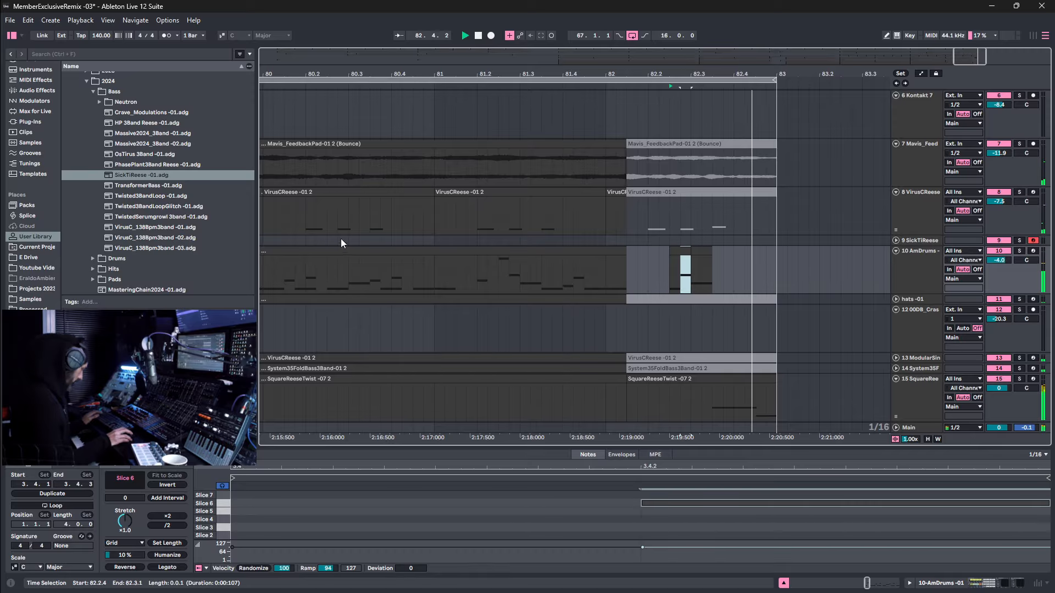
{"action": "key", "text": "space"}
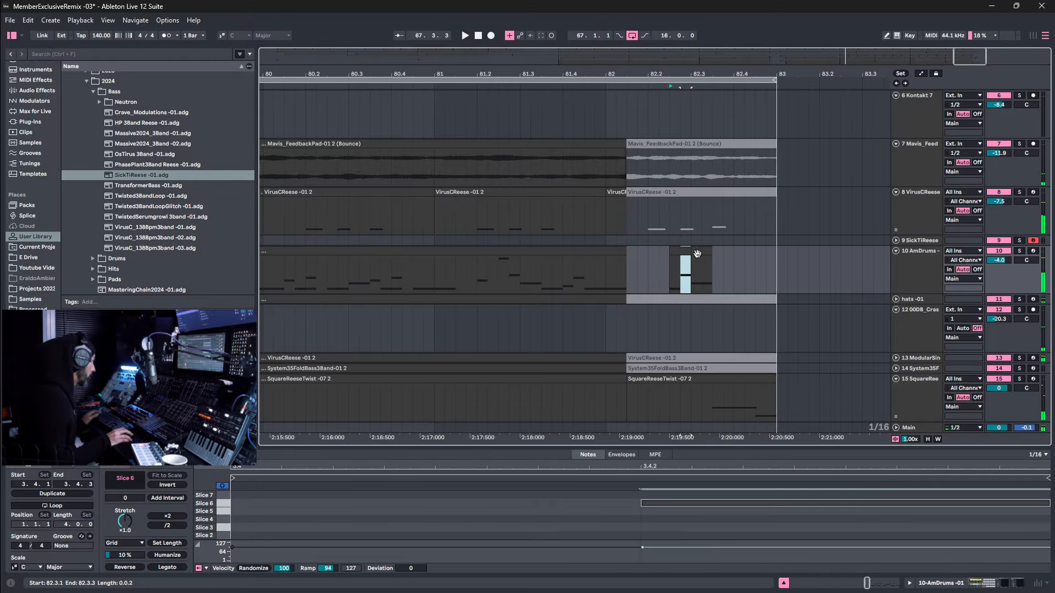
Copy the sixteenth-note AmDrums hit at 82.2.3 to 82.3.3 and 82.4.3, and play the fill from bar 81.
{"action": "left_click", "coordinate": [667, 272]}
{"action": "left_click_drag", "start_coordinate": [674, 269], "coordinate": [718, 251]}
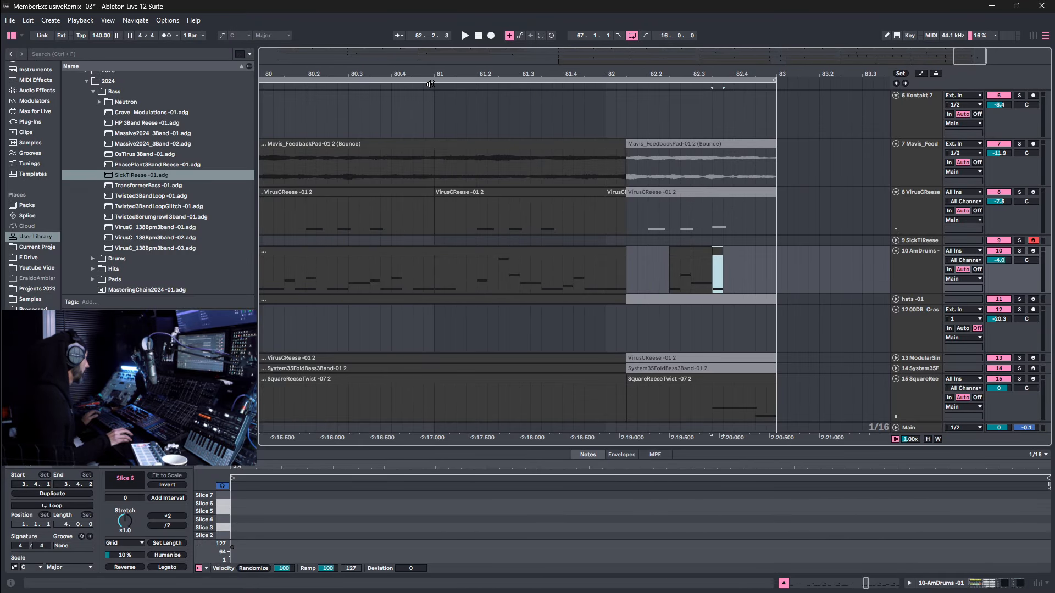
{"action": "left_click_drag", "start_coordinate": [725, 251], "coordinate": [764, 252]}
{"action": "left_click", "coordinate": [405, 94]}
{"action": "key", "text": "space"}
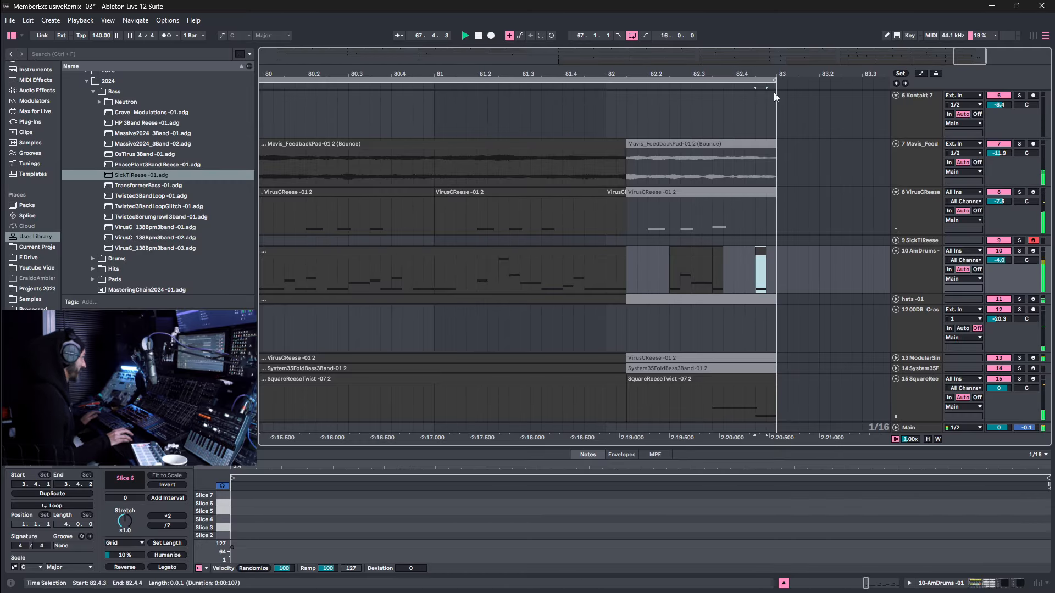
Set the loop to bars 35 to 51 and copy that 16-bar section's clips on all tracks to bar 83.
{"action": "scroll", "coordinate": [776, 98], "scroll_direction": "down", "scroll_amount": 8, "text": "ctrl"}
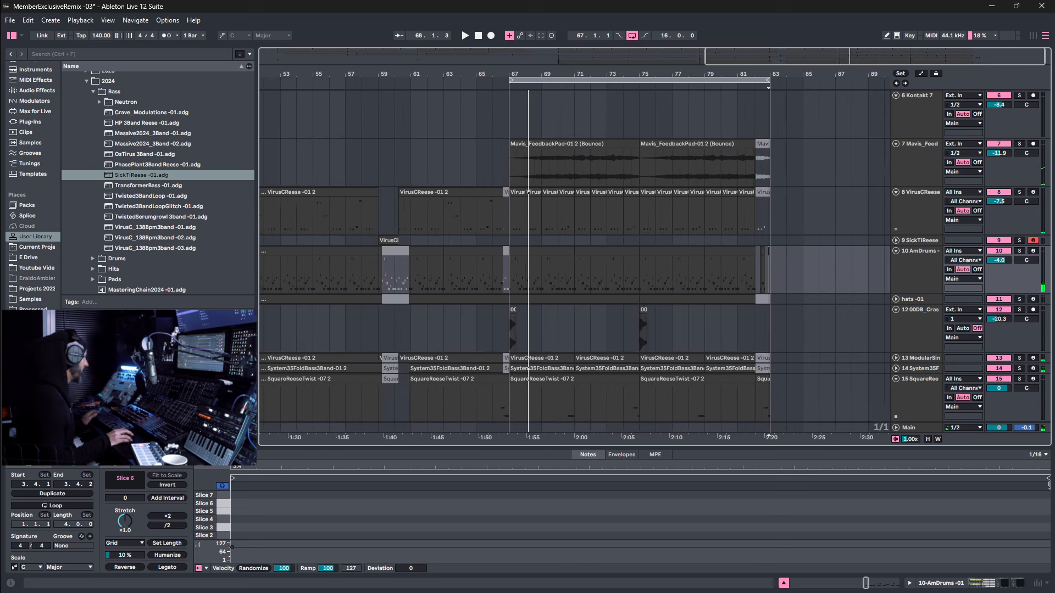
{"action": "scroll", "coordinate": [638, 181], "scroll_direction": "down", "scroll_amount": 6, "text": "ctrl"}
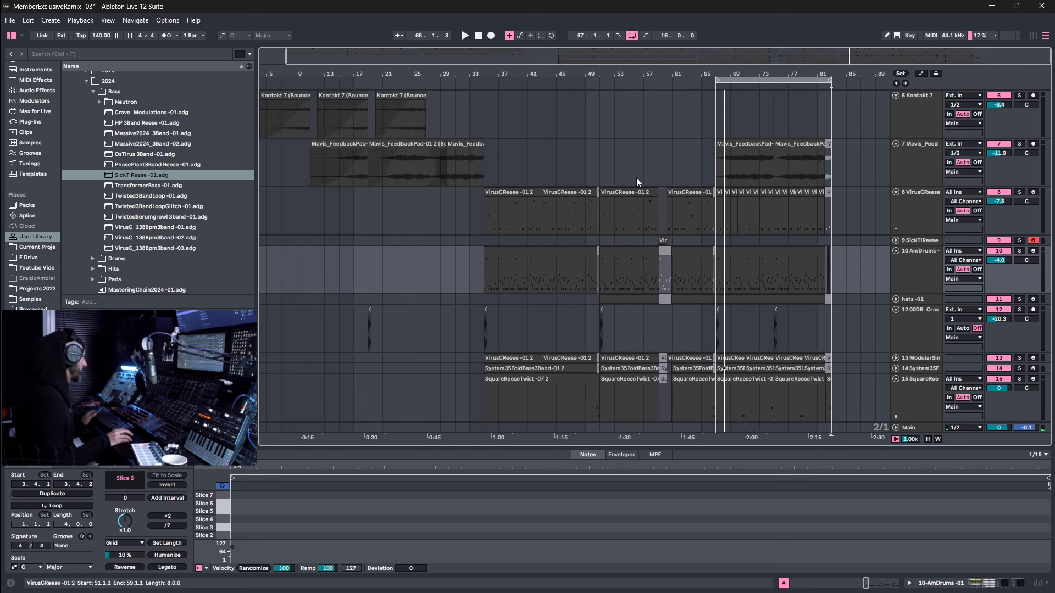
{"action": "left_click_drag", "start_coordinate": [743, 82], "coordinate": [519, 86]}
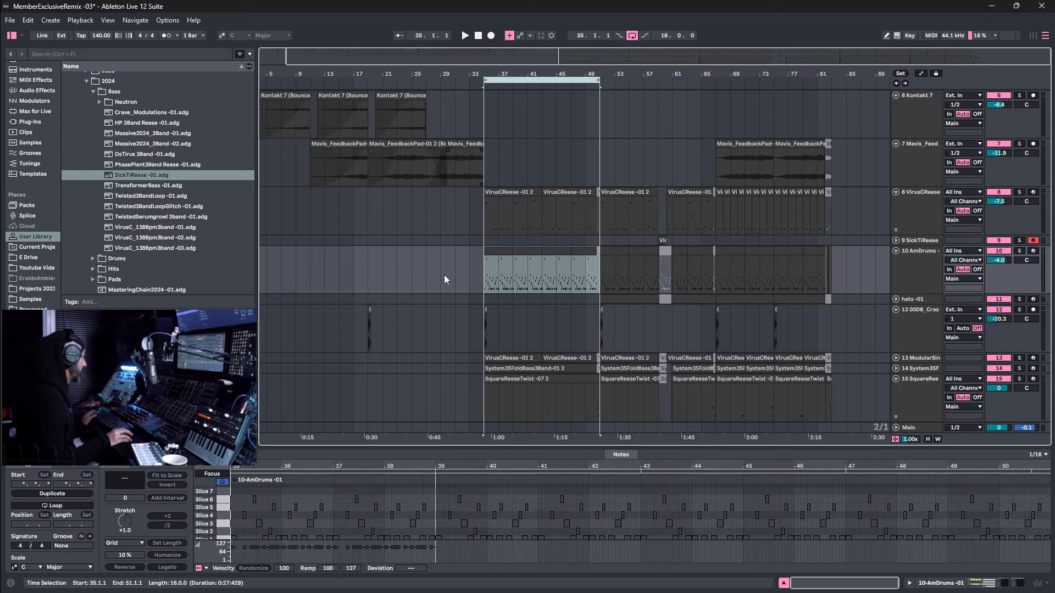
{"action": "left_click", "coordinate": [548, 80]}
{"action": "left_click_drag", "start_coordinate": [492, 205], "coordinate": [852, 207]}
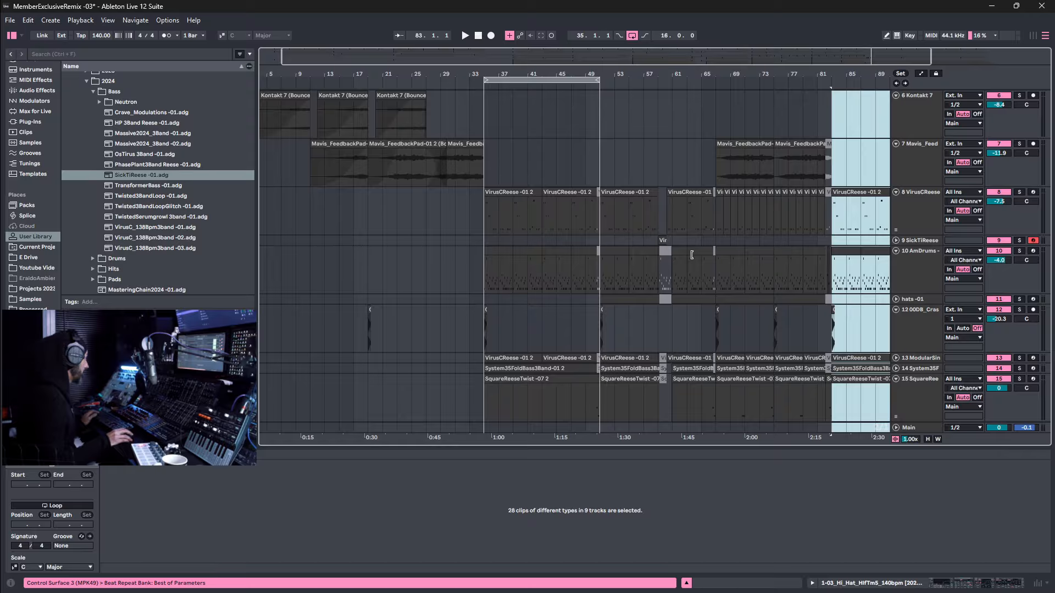
Copy the 8-bar hats -01 clip from bar 67 to bars 83 and 91.
{"action": "left_click", "coordinate": [757, 302]}
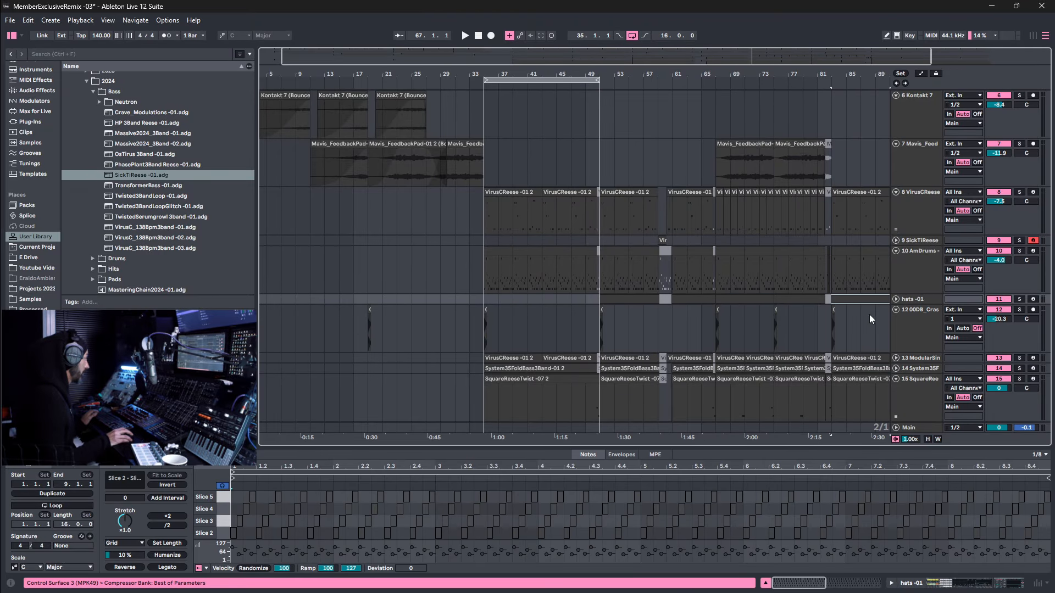
{"action": "left_click", "coordinate": [796, 292]}
{"action": "left_click", "coordinate": [794, 299]}
{"action": "left_click", "coordinate": [645, 300]}
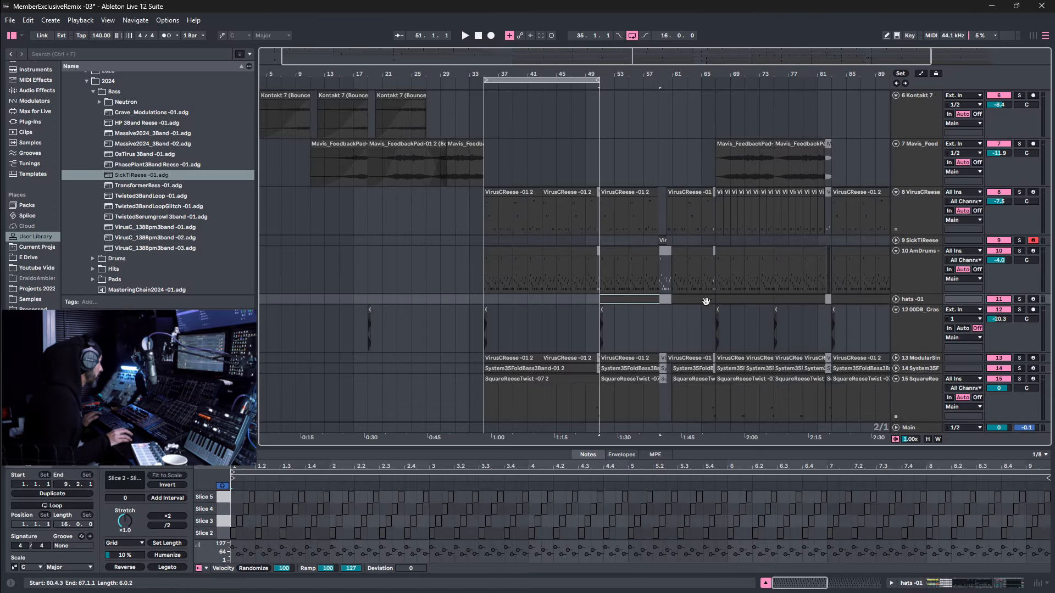
{"action": "left_click", "coordinate": [806, 301]}
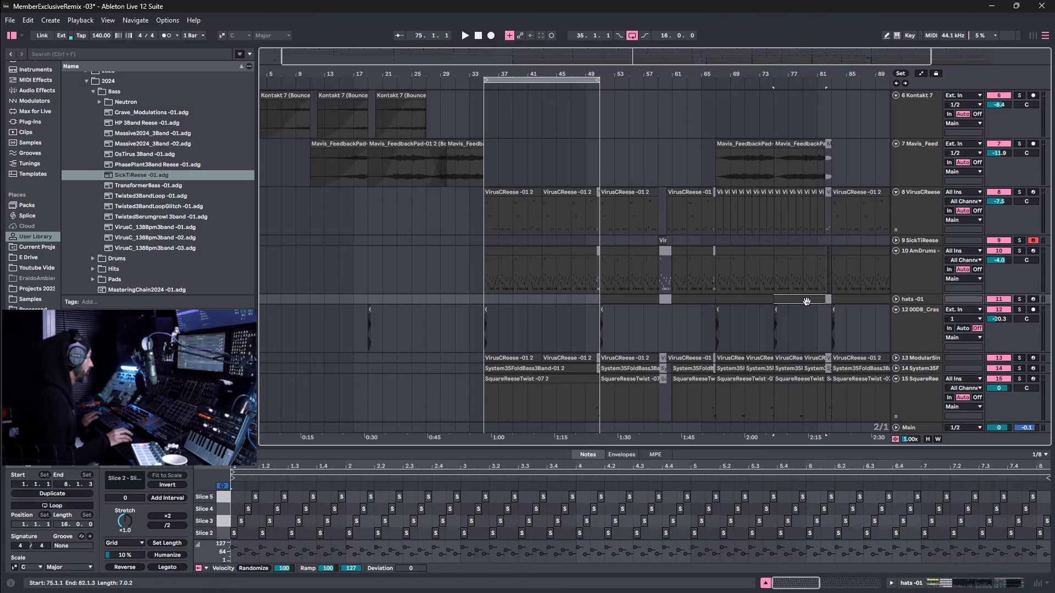
{"action": "scroll", "coordinate": [575, 253], "scroll_direction": "right", "scroll_amount": 5}
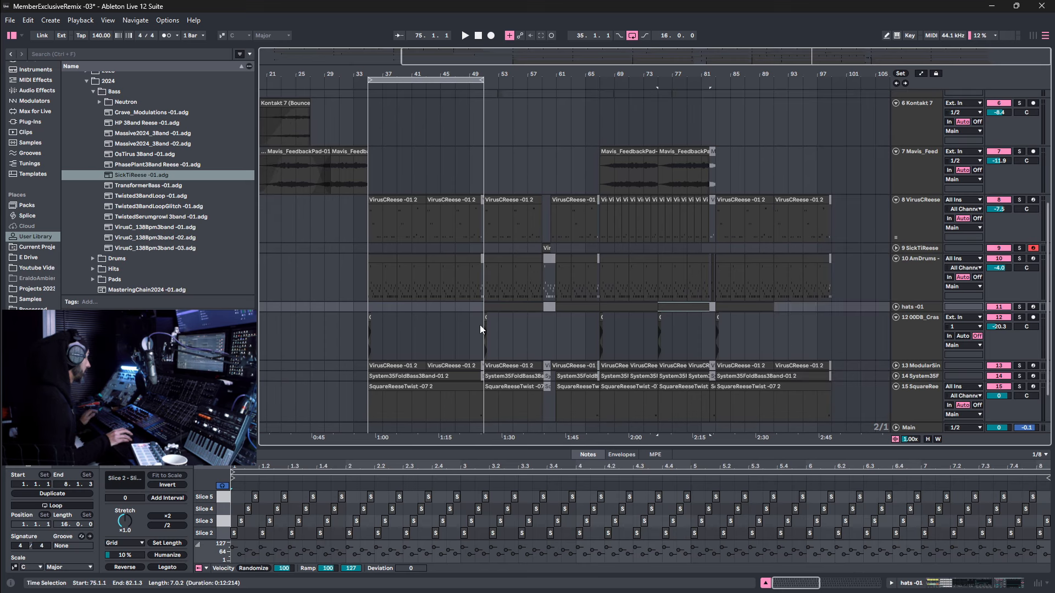
{"action": "left_click", "coordinate": [758, 313]}
{"action": "left_click", "coordinate": [753, 306]}
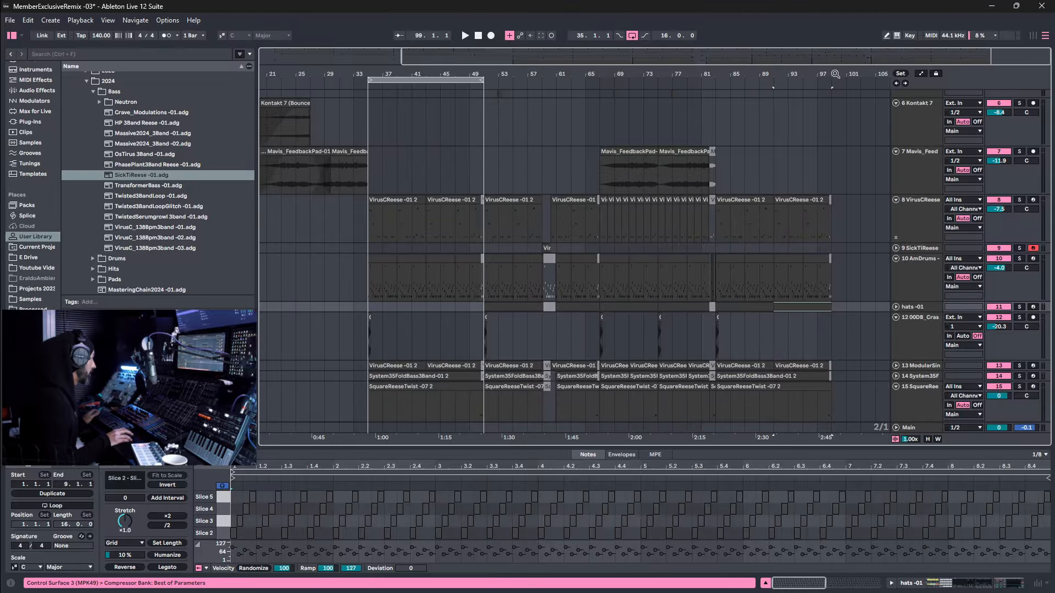
Play the arrangement from about bar 65 with looping turned off, save the set, and stop playback.
{"action": "left_click_drag", "start_coordinate": [836, 74], "coordinate": [794, 187]}
{"action": "left_click_drag", "start_coordinate": [792, 306], "coordinate": [755, 308]}
{"action": "left_click_drag", "start_coordinate": [668, 74], "coordinate": [669, 5]}
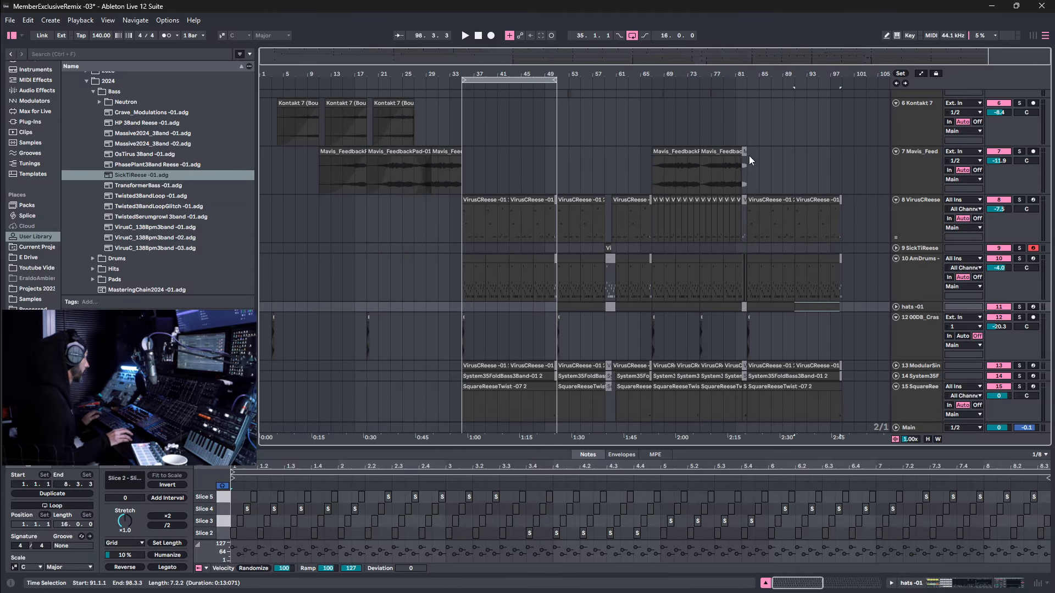
{"action": "left_click", "coordinate": [643, 85]}
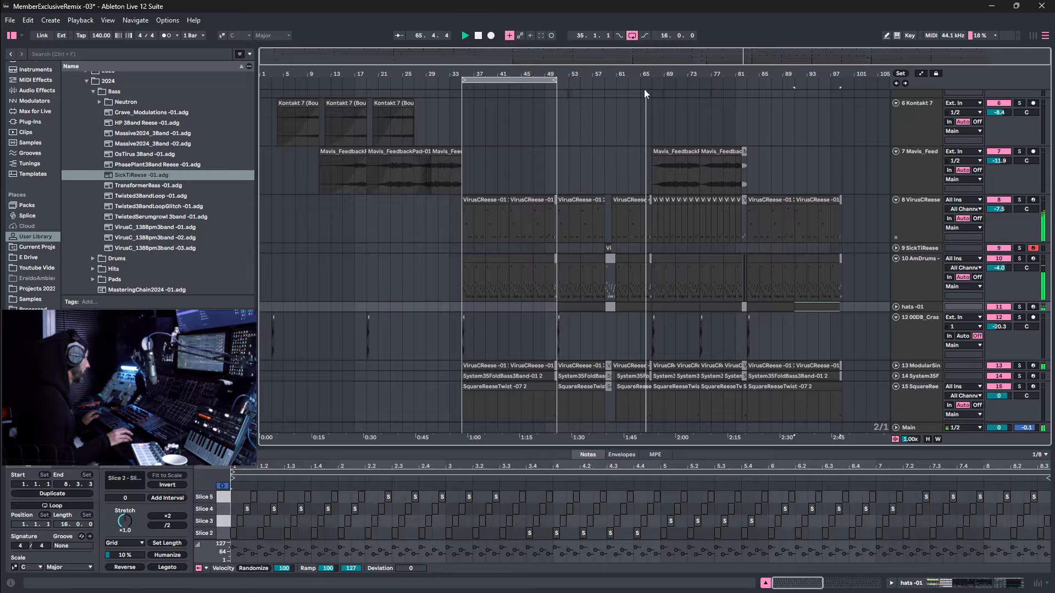
{"action": "left_click", "coordinate": [632, 33]}
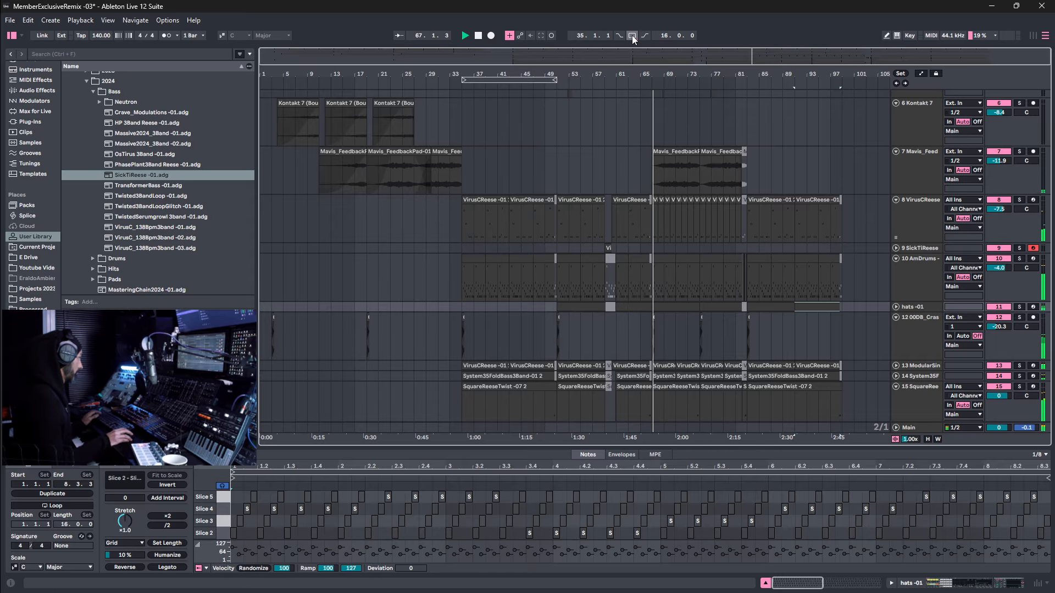
{"action": "key", "text": "ctrl+s"}
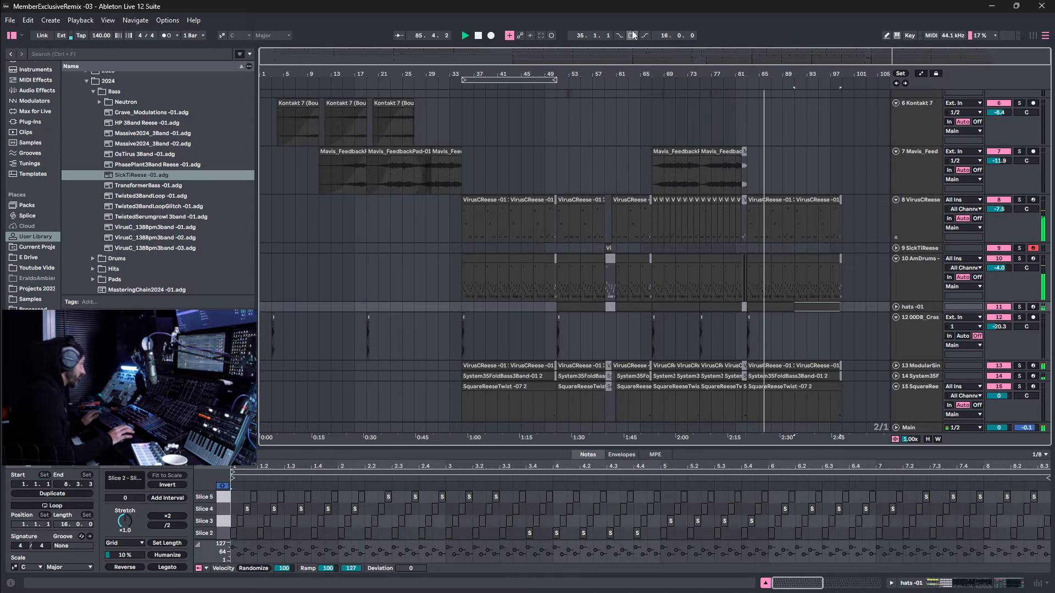
{"action": "key", "text": "space"}
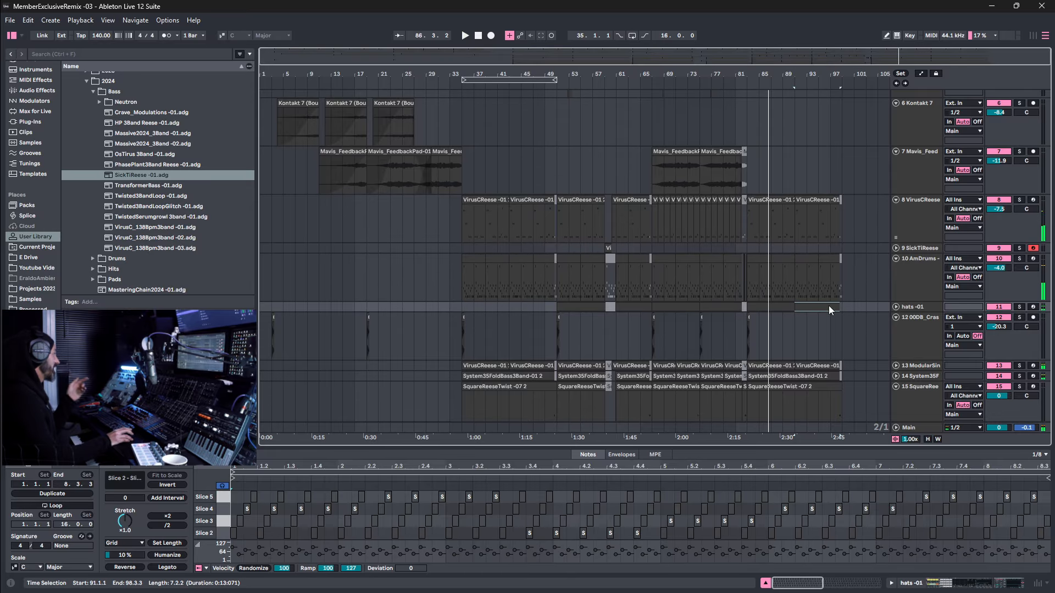
Insert a MIDI track directly below the hats -01 track and arm hats -01 for recording.
{"action": "scroll", "coordinate": [829, 305], "scroll_direction": "down", "scroll_amount": 1}
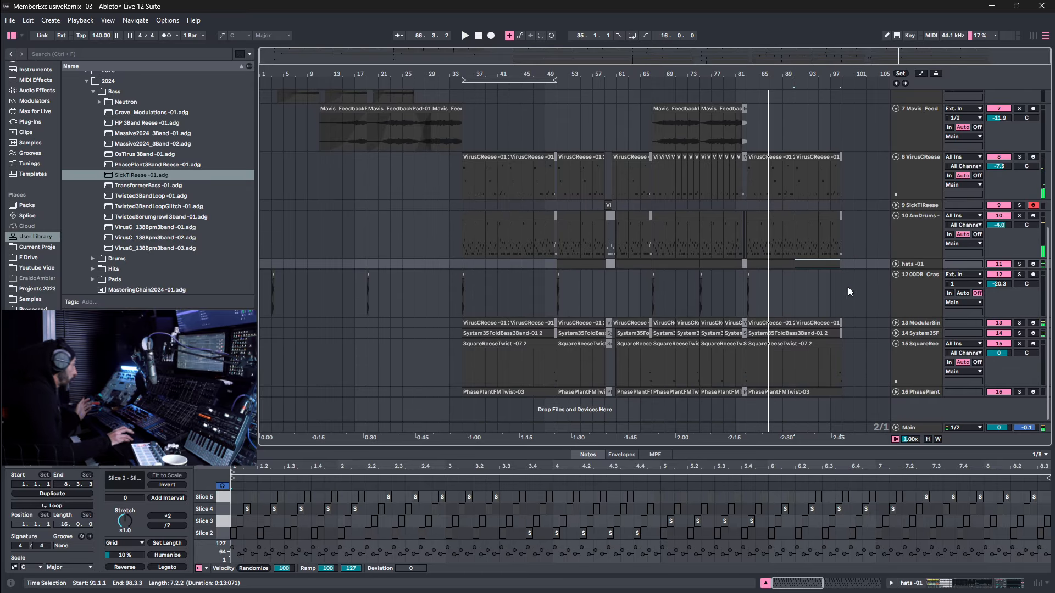
{"action": "left_click", "coordinate": [918, 265]}
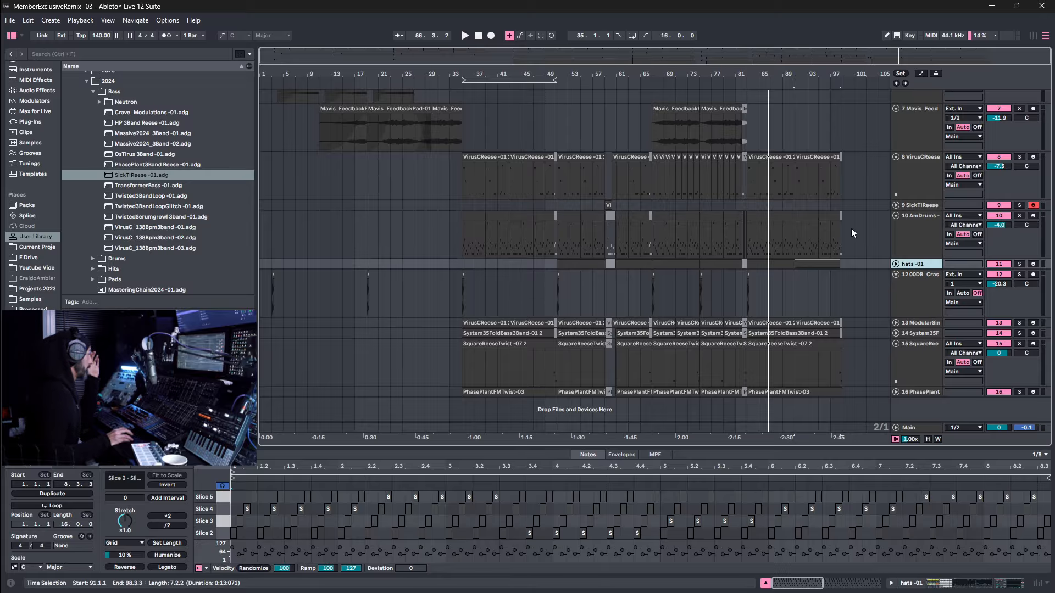
{"action": "right_click", "coordinate": [912, 262]}
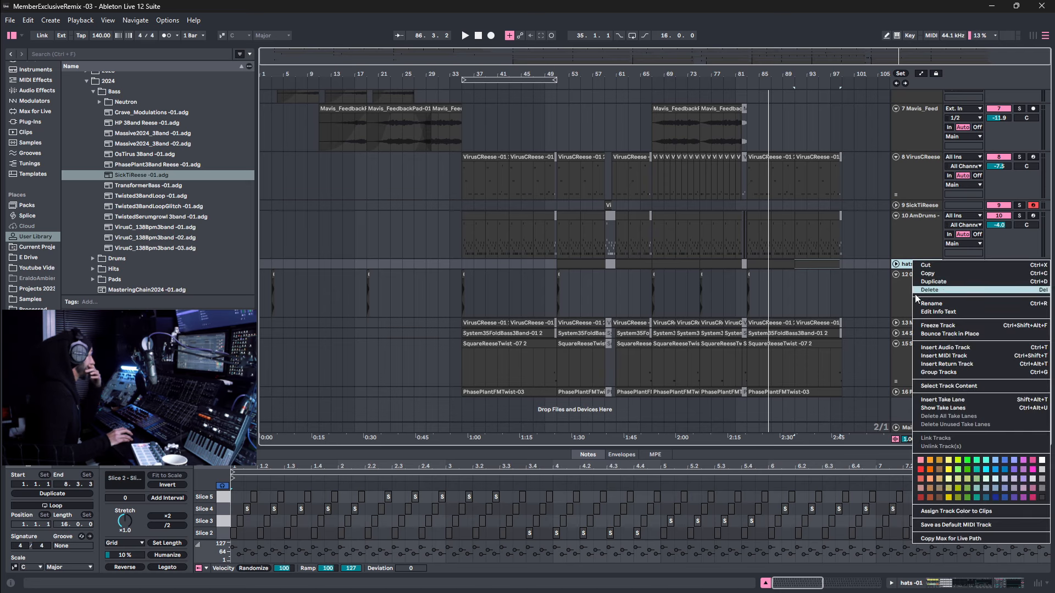
{"action": "left_click", "coordinate": [945, 356]}
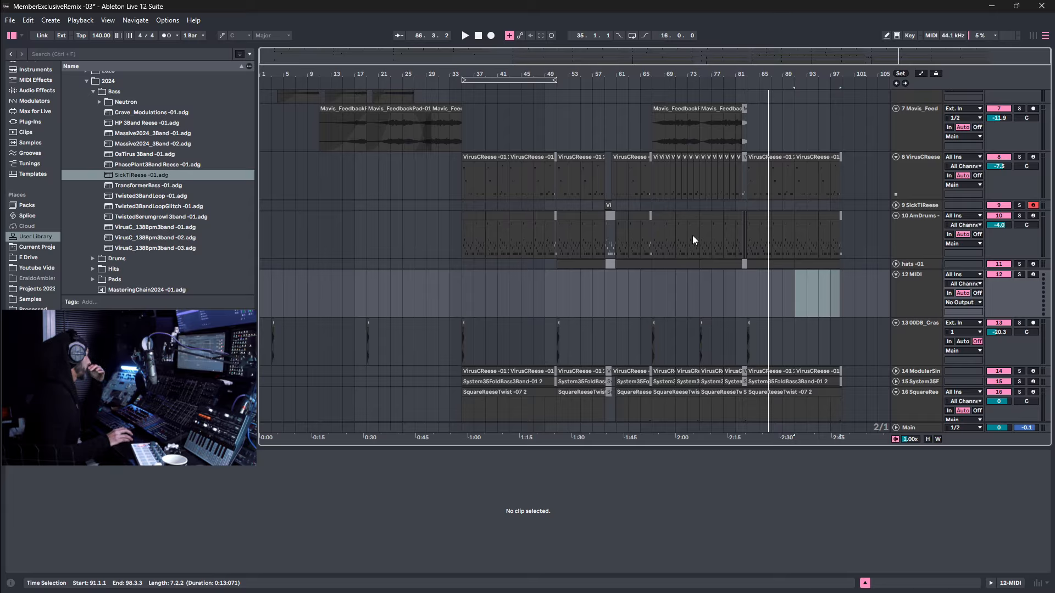
{"action": "left_click", "coordinate": [954, 263]}
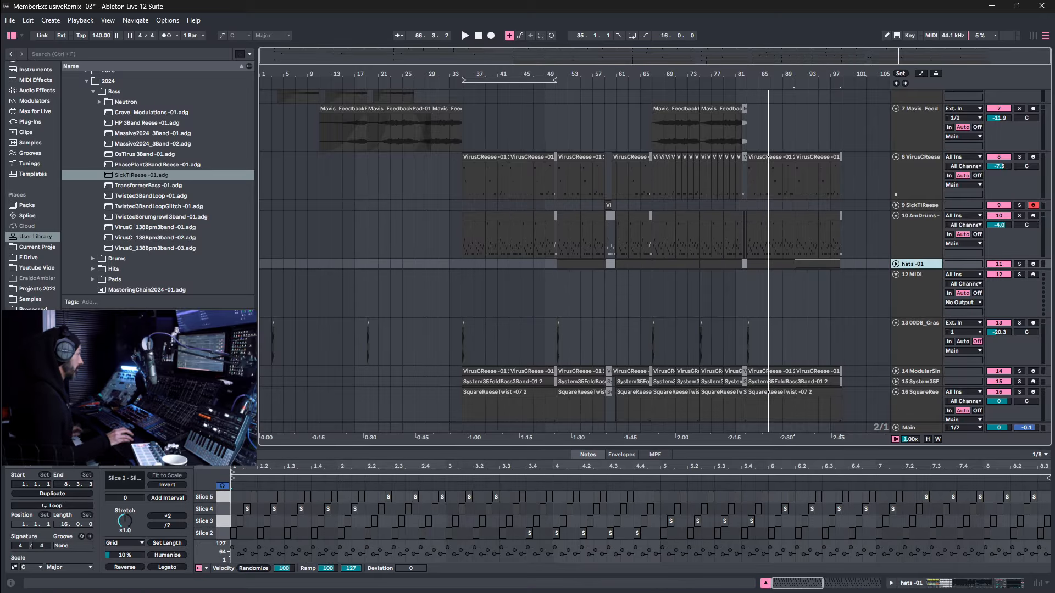
{"action": "left_click", "coordinate": [1034, 264]}
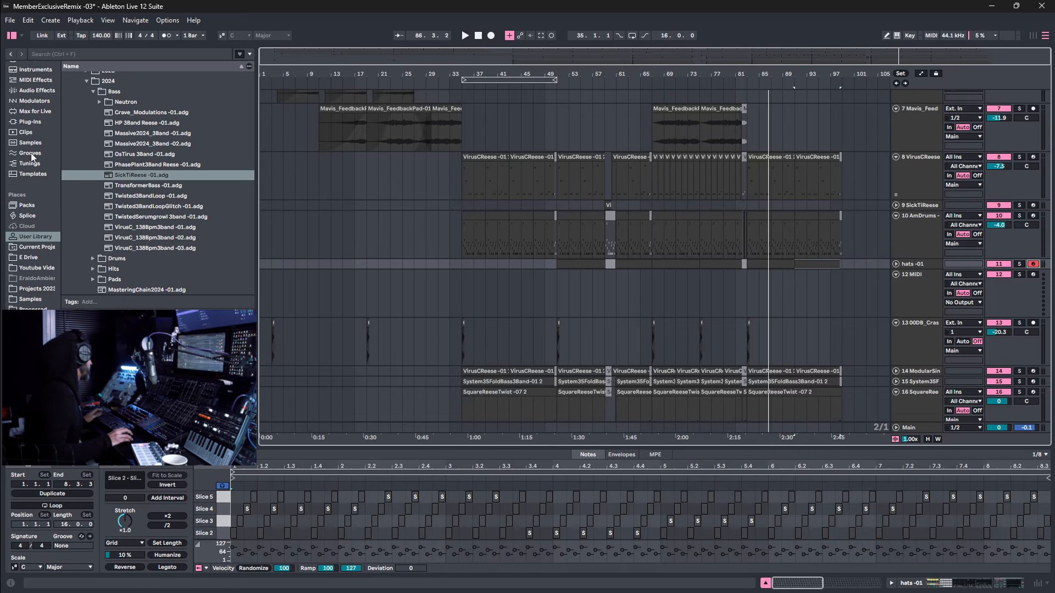
Browse the Drums library and filter it by the Hihat tag.
{"action": "scroll", "coordinate": [26, 104], "scroll_direction": "up", "scroll_amount": 4}
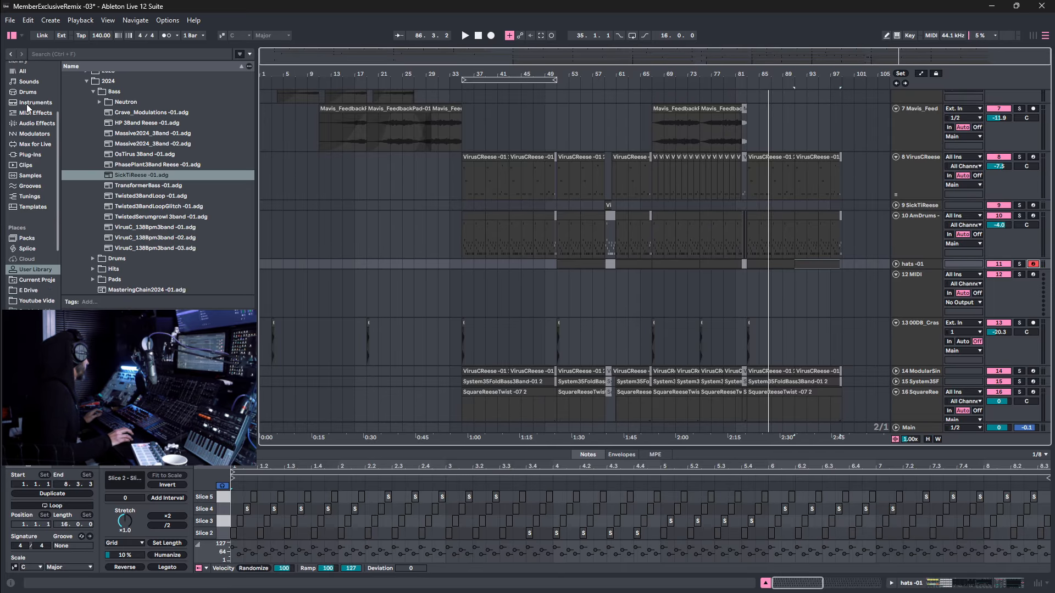
{"action": "scroll", "coordinate": [35, 160], "scroll_direction": "up", "scroll_amount": 4}
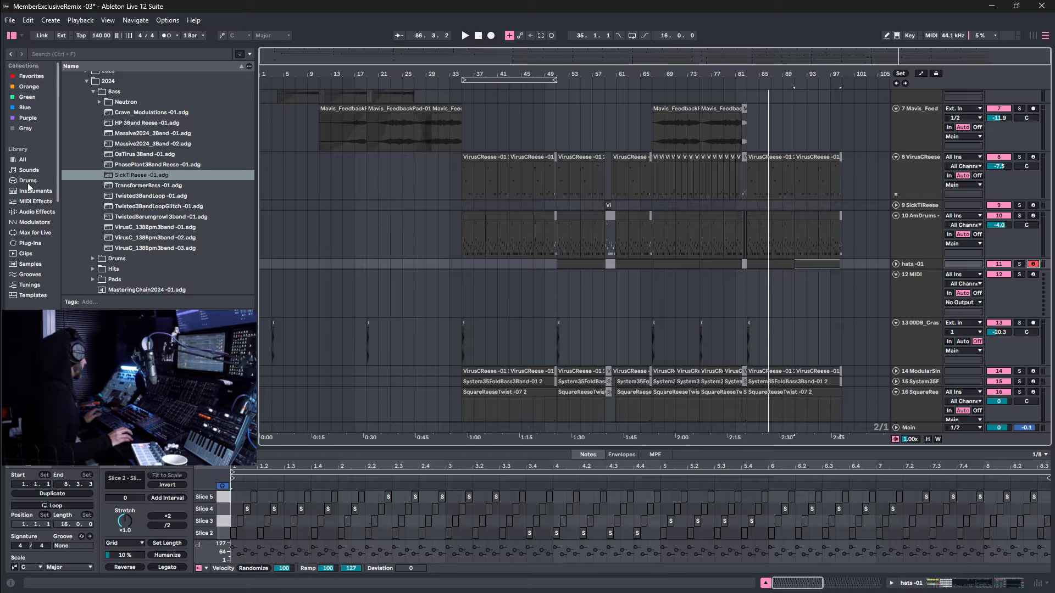
{"action": "left_click", "coordinate": [28, 183]}
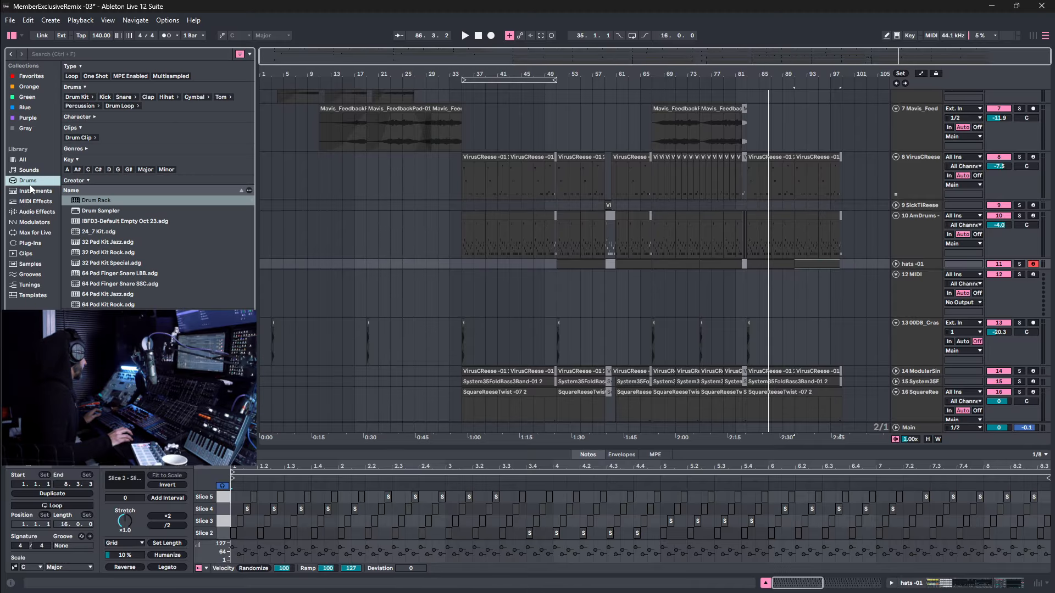
{"action": "left_click", "coordinate": [160, 97]}
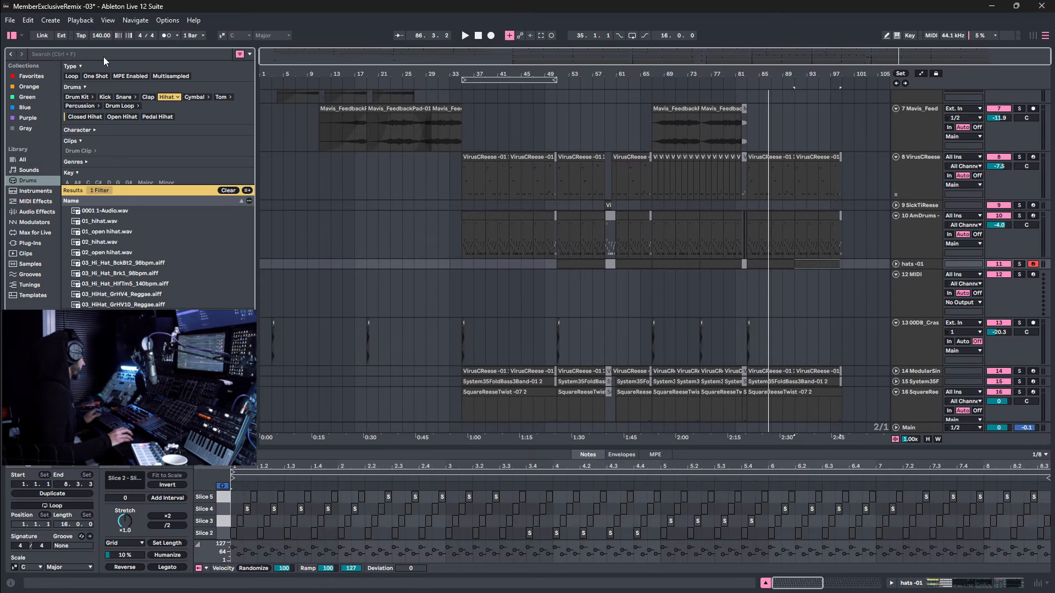
Audition the open hi-hat samples in the filtered list, including 01, 02, 04 and 05_open hihat.wav.
{"action": "left_click", "coordinate": [107, 252]}
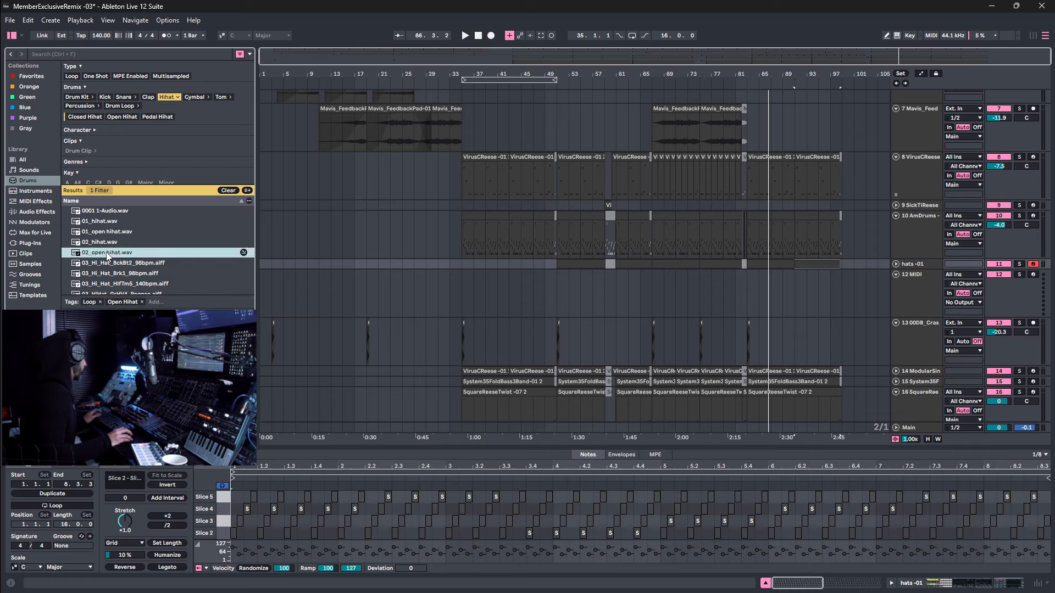
{"action": "left_click", "coordinate": [96, 231]}
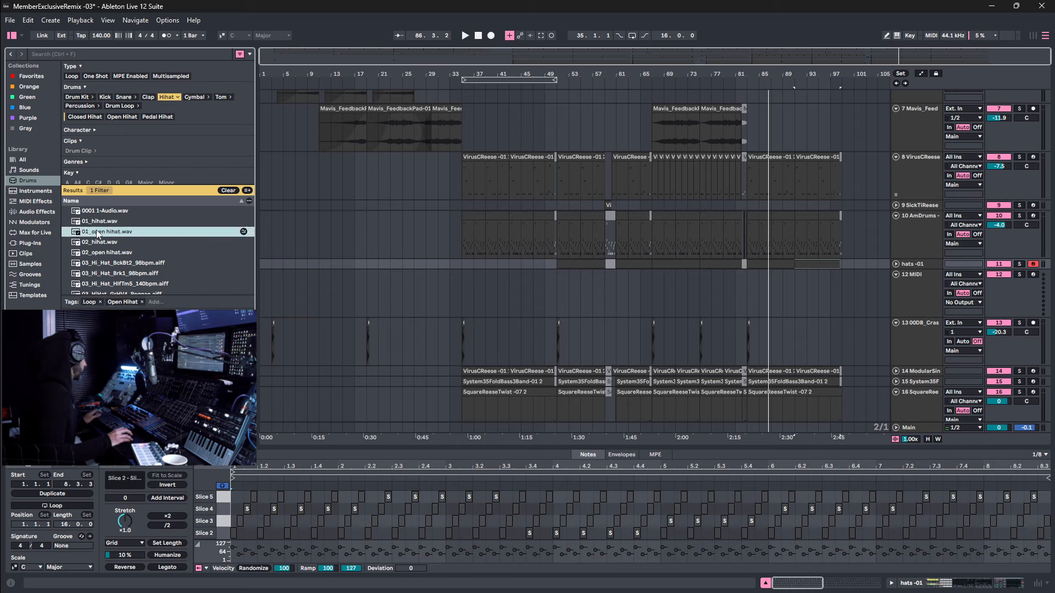
{"action": "scroll", "coordinate": [108, 263], "scroll_direction": "down", "scroll_amount": 2}
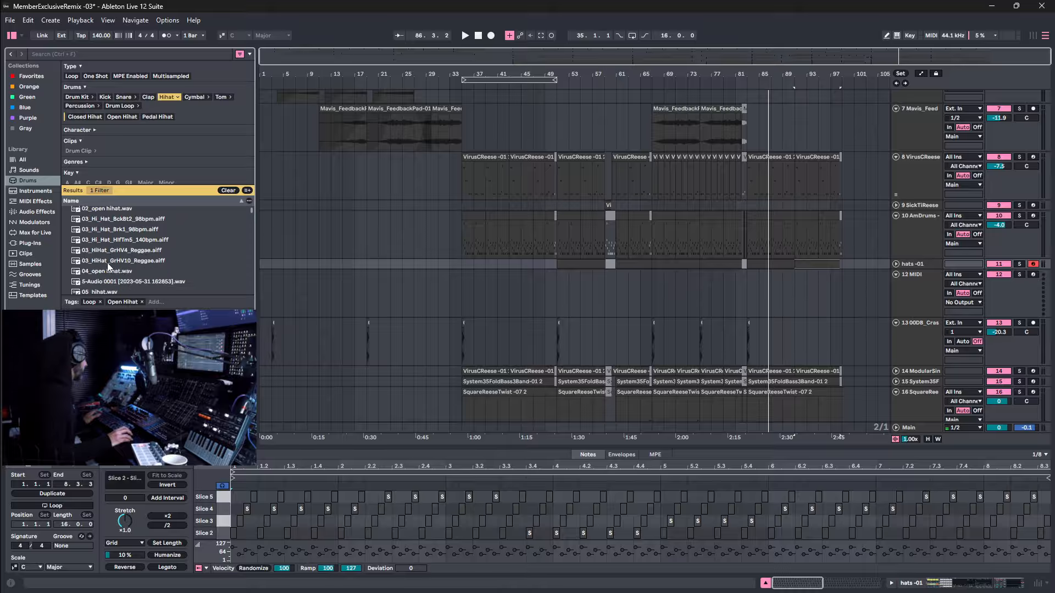
{"action": "left_click", "coordinate": [108, 268]}
{"action": "scroll", "coordinate": [108, 267], "scroll_direction": "down", "scroll_amount": 1}
{"action": "scroll", "coordinate": [107, 267], "scroll_direction": "down", "scroll_amount": 1}
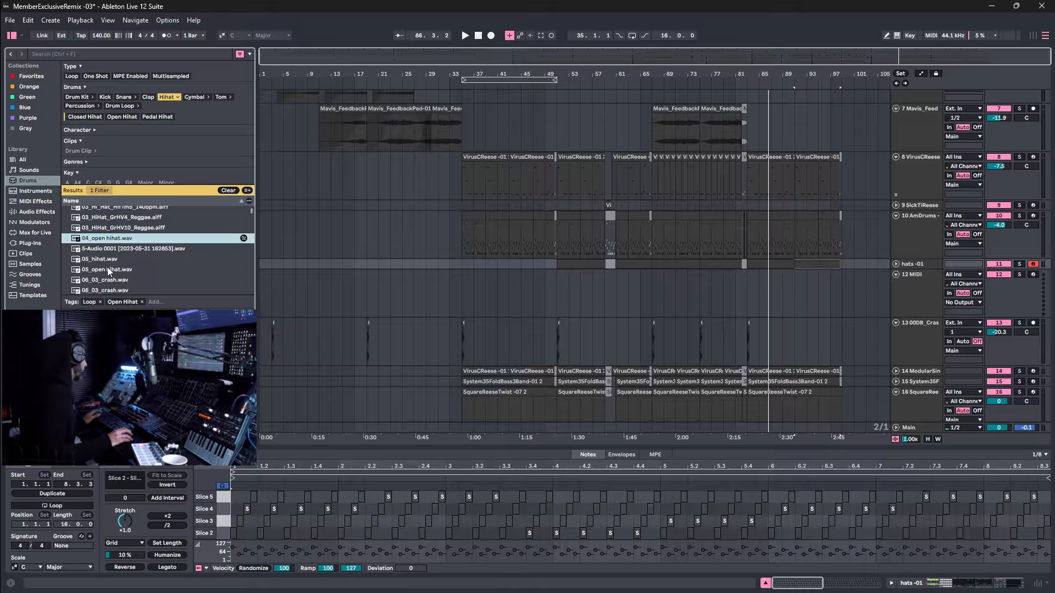
{"action": "left_click", "coordinate": [97, 272]}
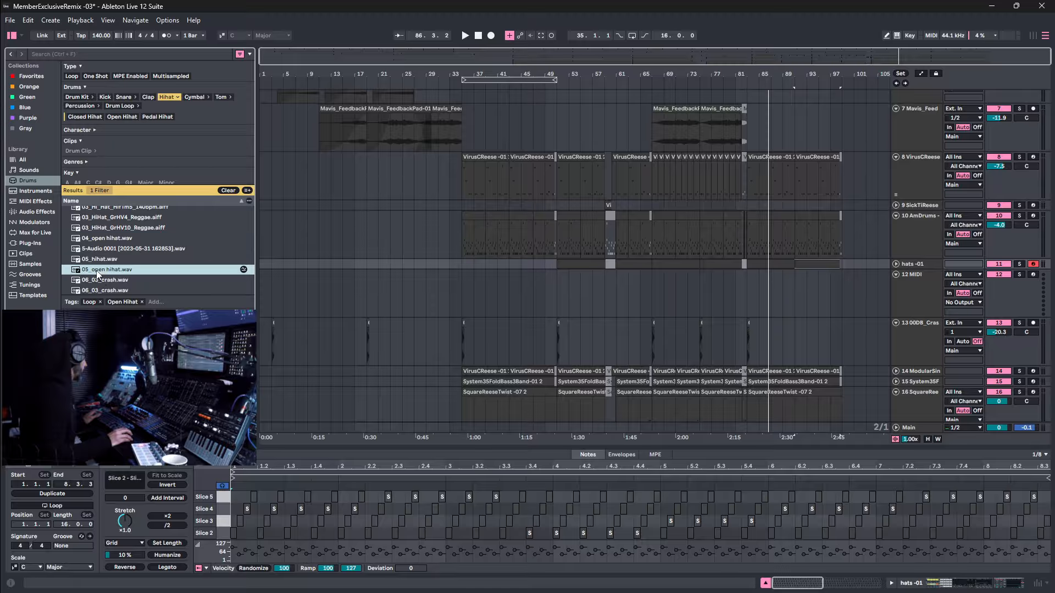
{"action": "scroll", "coordinate": [116, 270], "scroll_direction": "down", "scroll_amount": 4}
{"action": "scroll", "coordinate": [116, 270], "scroll_direction": "down", "scroll_amount": 3}
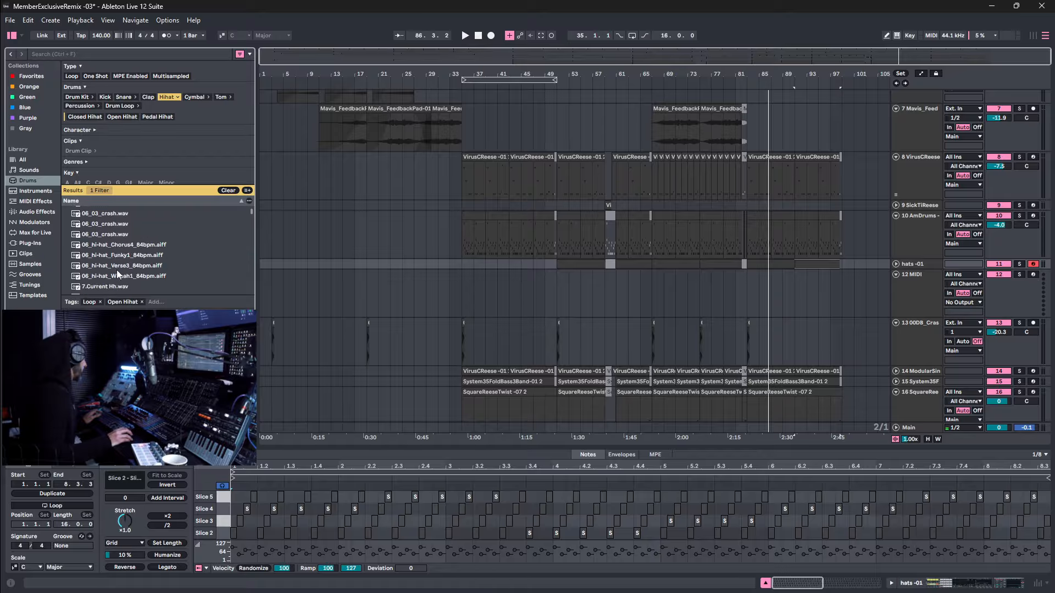
{"action": "scroll", "coordinate": [116, 272], "scroll_direction": "down", "scroll_amount": 2}
{"action": "scroll", "coordinate": [116, 271], "scroll_direction": "down", "scroll_amount": 2}
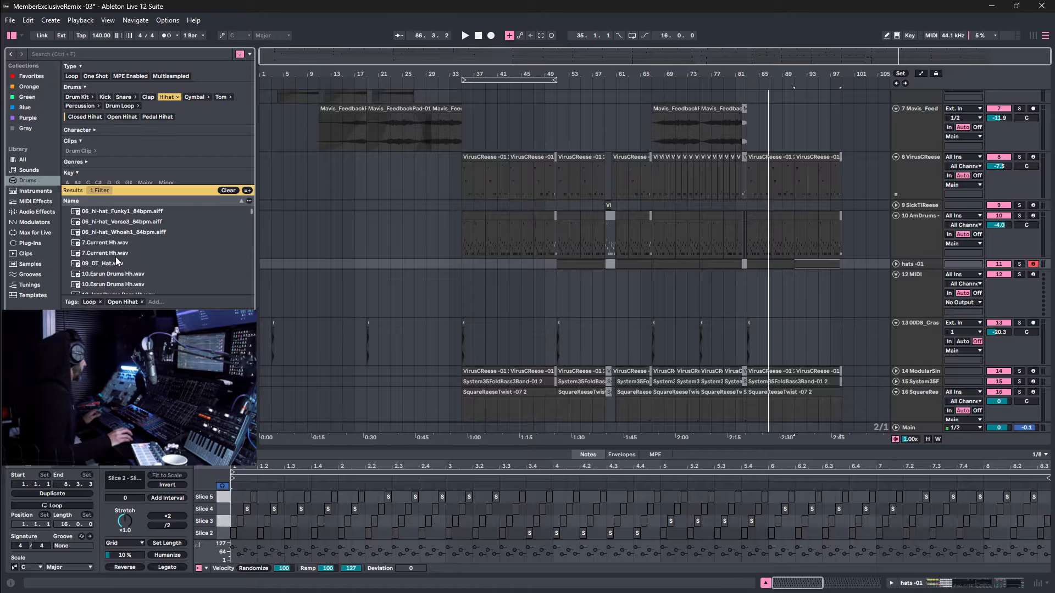
{"action": "scroll", "coordinate": [117, 278], "scroll_direction": "down", "scroll_amount": 4}
{"action": "scroll", "coordinate": [116, 277], "scroll_direction": "up", "scroll_amount": 4}
Remove the Hihat filter and search the Drums library for "open hat".
{"action": "left_click", "coordinate": [166, 97]}
{"action": "left_click", "coordinate": [144, 54]}
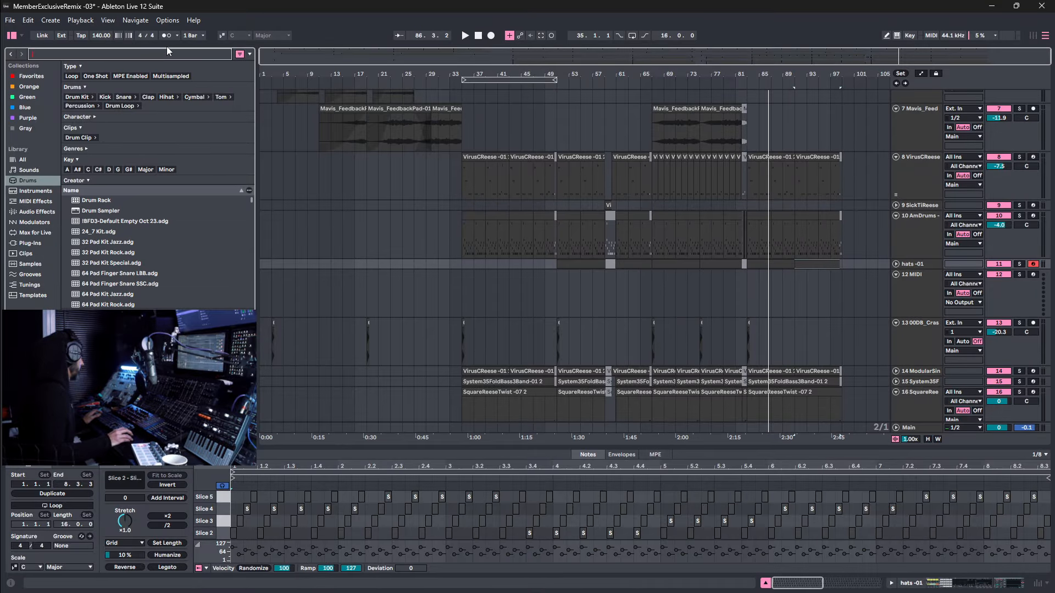
{"action": "type", "text": "open hat"}
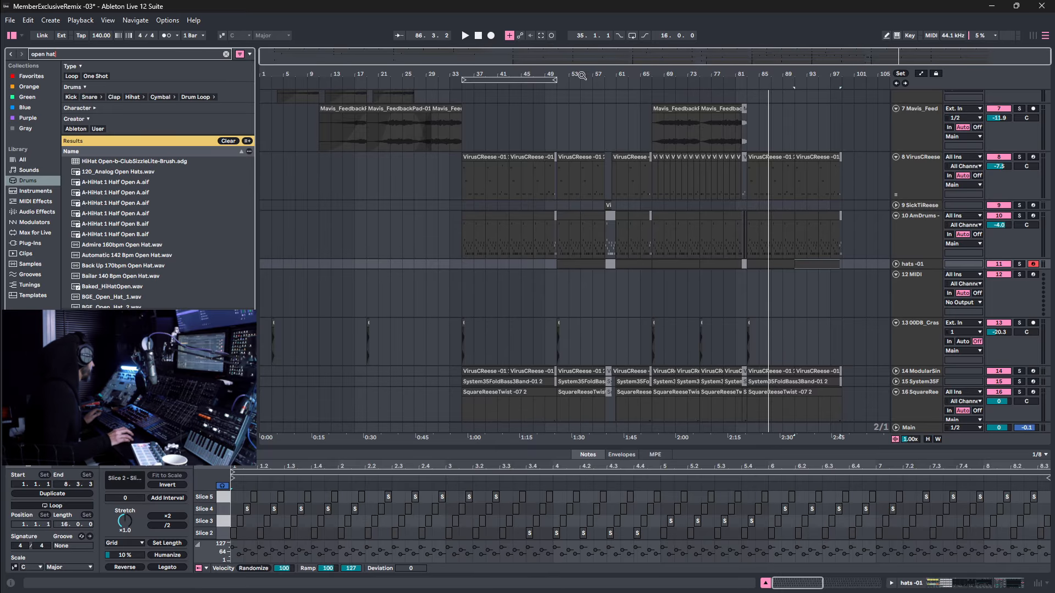
Audition the open hat search results, from HiHat Open-b-ClubSizzleLite-Brush.adg through the BGE_Open_Hat samples to big_kit_openHat.wav.
{"action": "left_click", "coordinate": [110, 183]}
{"action": "left_click", "coordinate": [112, 173]}
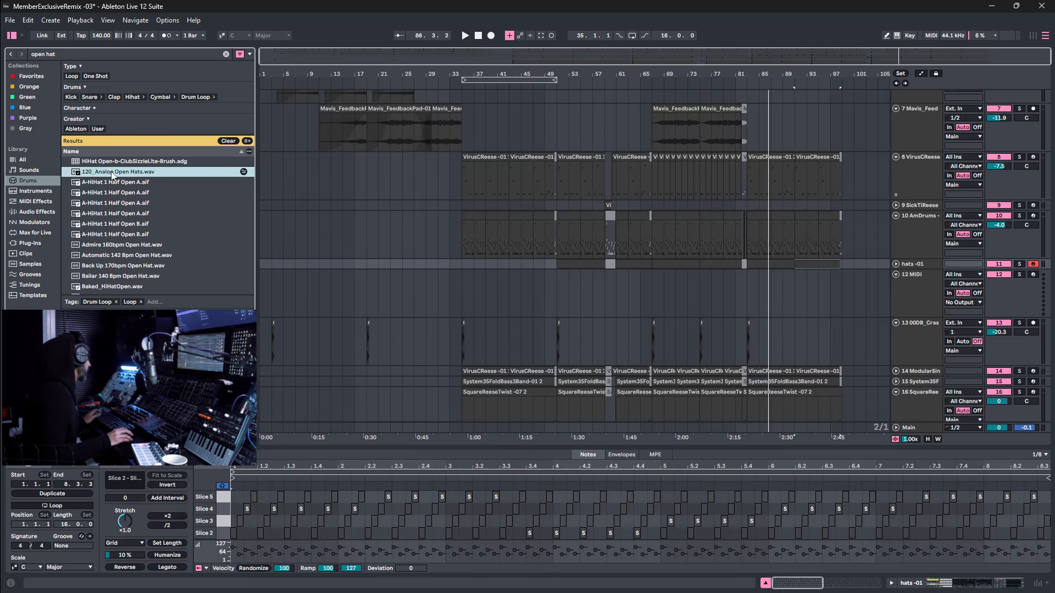
{"action": "left_click", "coordinate": [110, 161]}
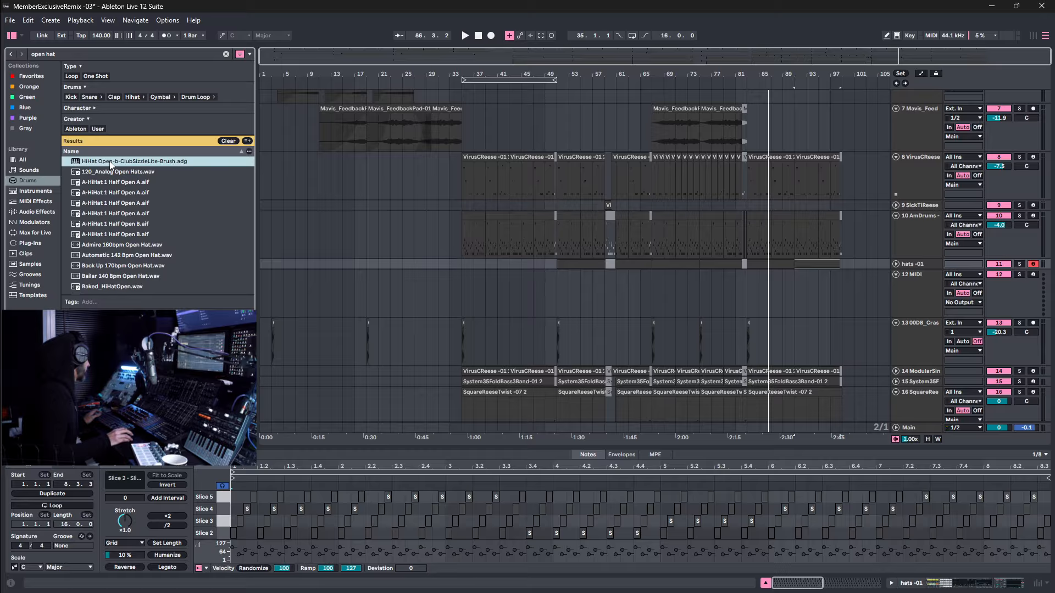
{"action": "left_click", "coordinate": [108, 193]}
{"action": "left_click", "coordinate": [108, 206]}
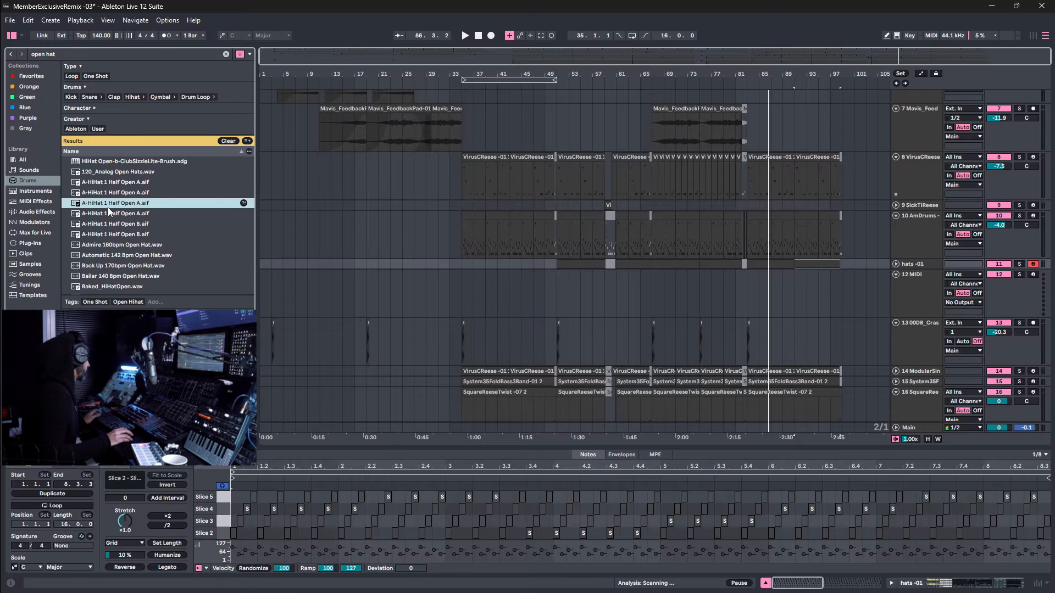
{"action": "left_click", "coordinate": [108, 244]}
{"action": "left_click", "coordinate": [111, 266]}
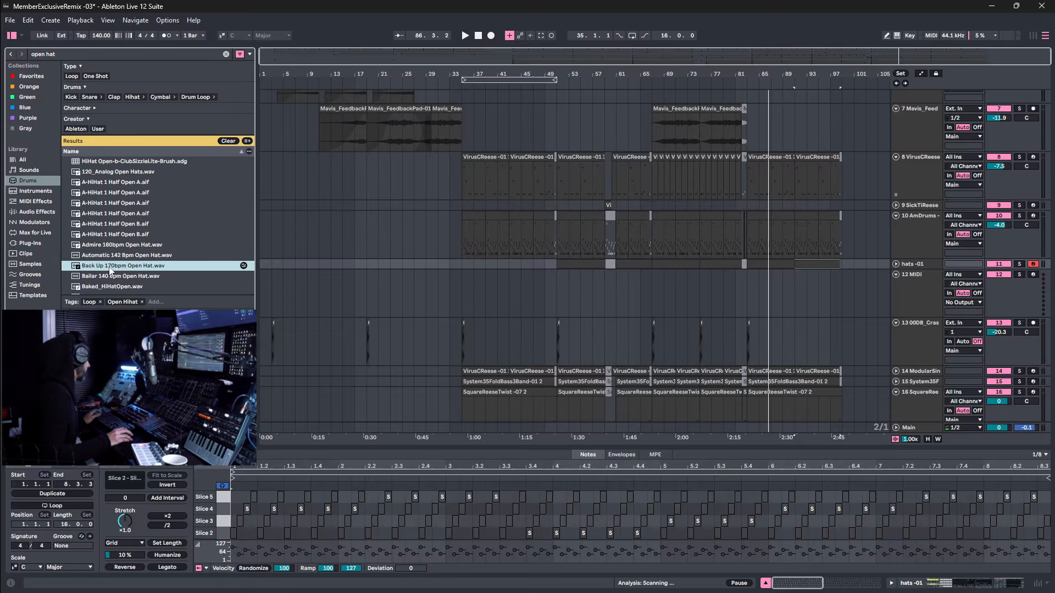
{"action": "key", "text": "Down"}
{"action": "key", "text": "Down"}
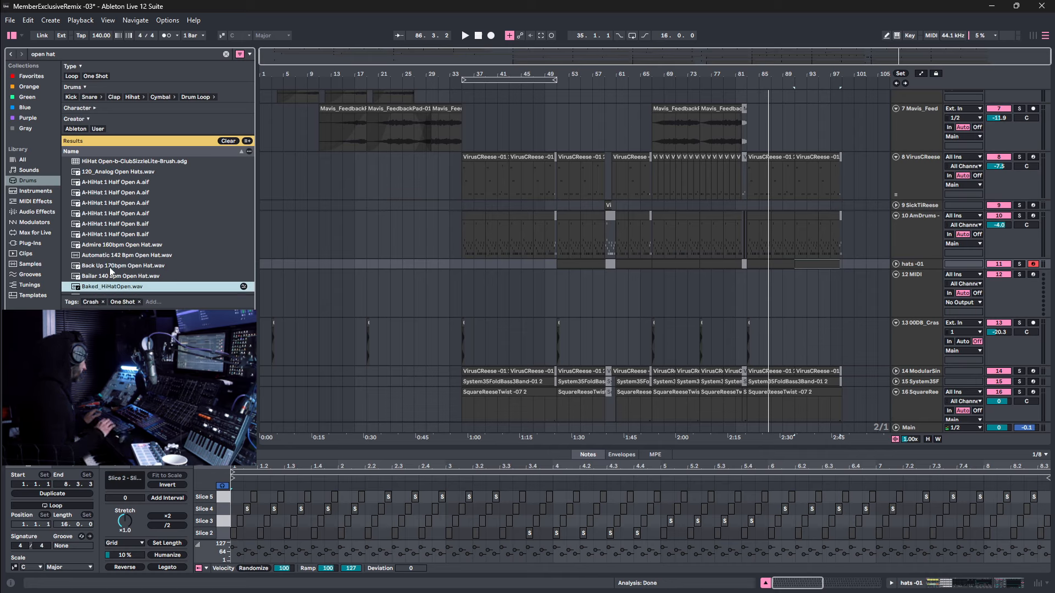
{"action": "key", "text": "Down"}
{"action": "key", "text": "Down"}
{"action": "key", "text": "Down"}
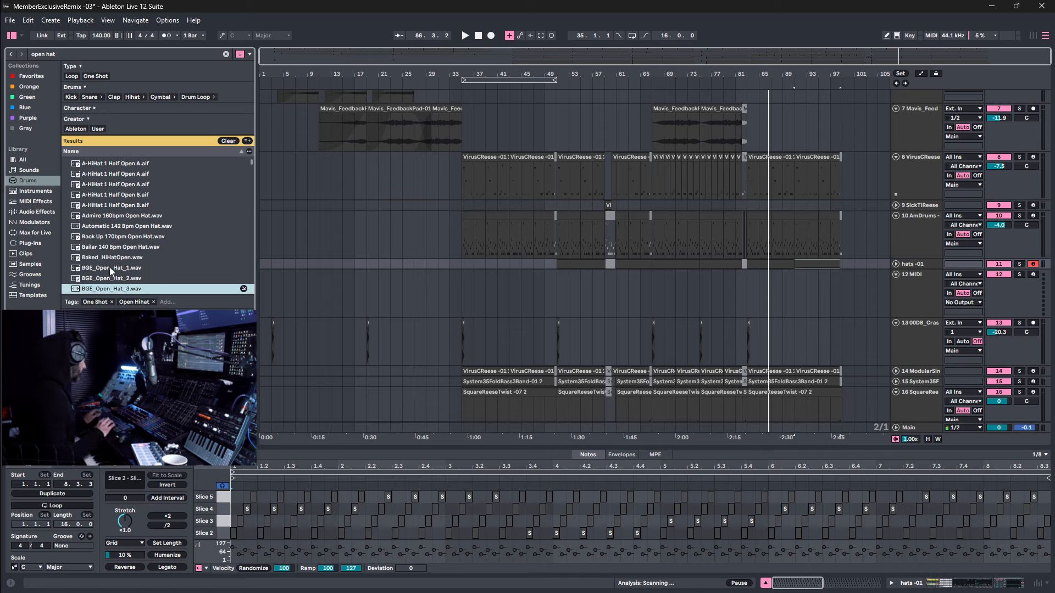
{"action": "key", "text": "Down"}
{"action": "key", "text": "Down"}
{"action": "key", "text": "Down"}
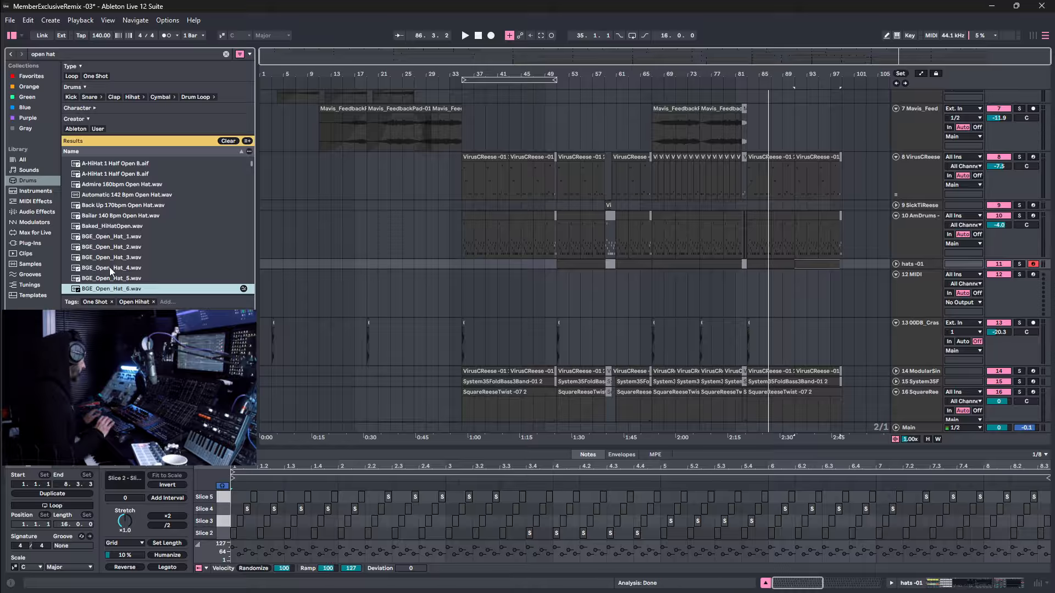
{"action": "key", "text": "Down"}
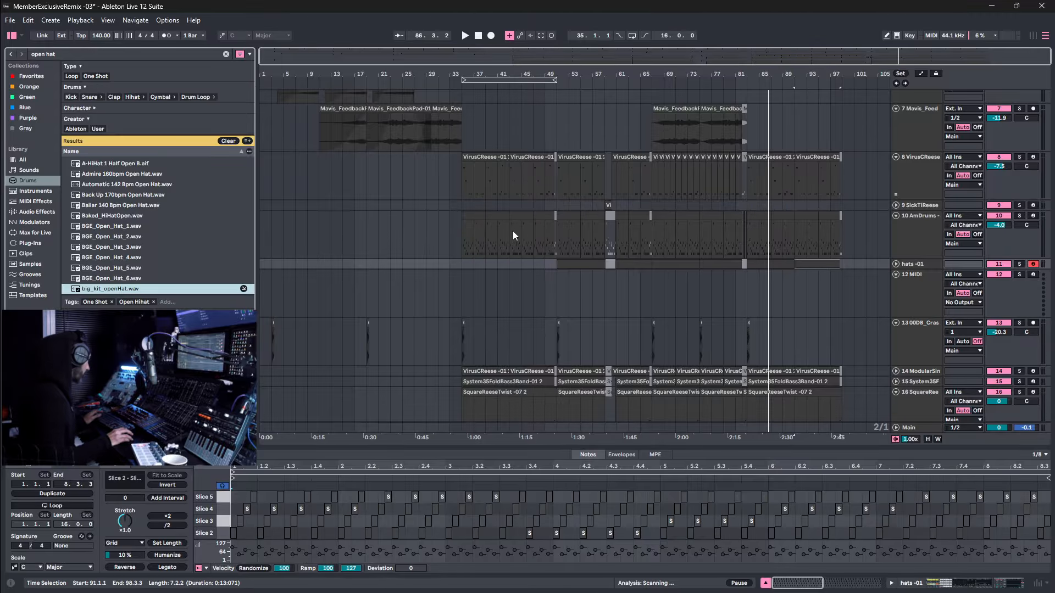
Load the Sampler instrument from the Instruments library onto the empty MIDI track 12.
{"action": "left_click", "coordinate": [922, 281]}
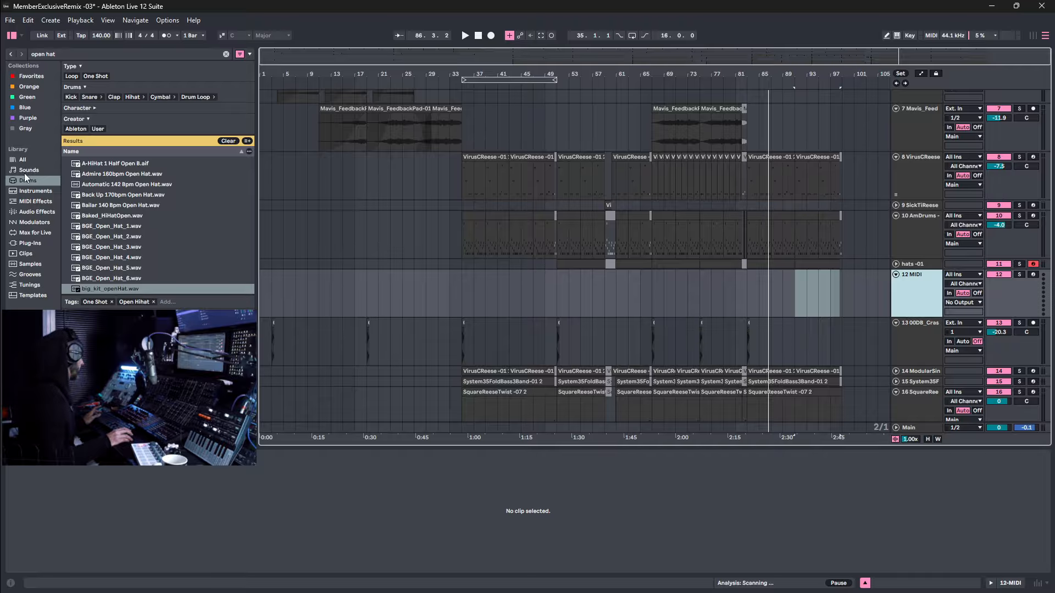
{"action": "left_click", "coordinate": [31, 192]}
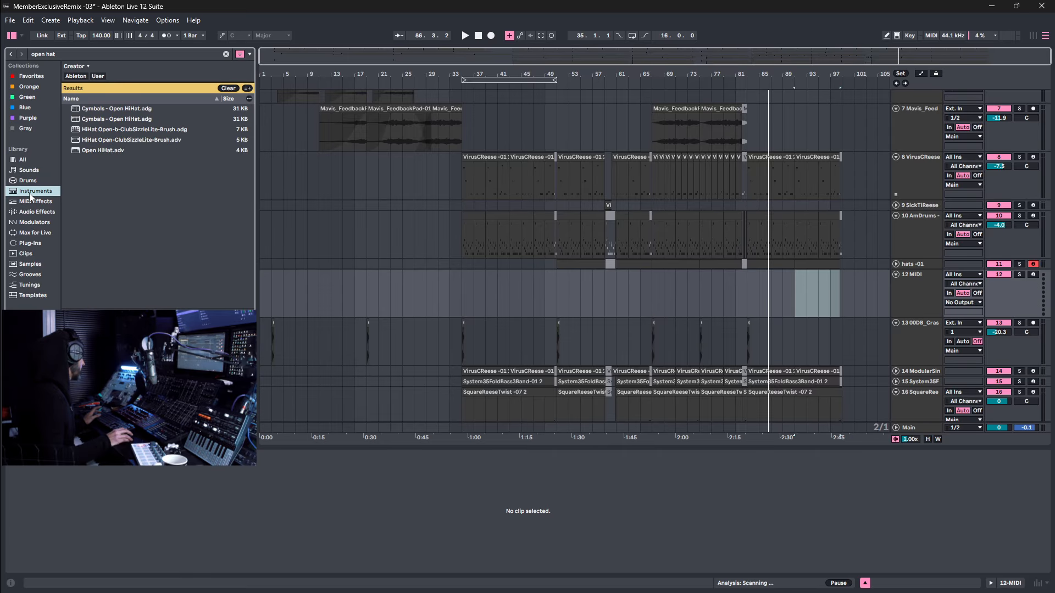
{"action": "left_click", "coordinate": [225, 54]}
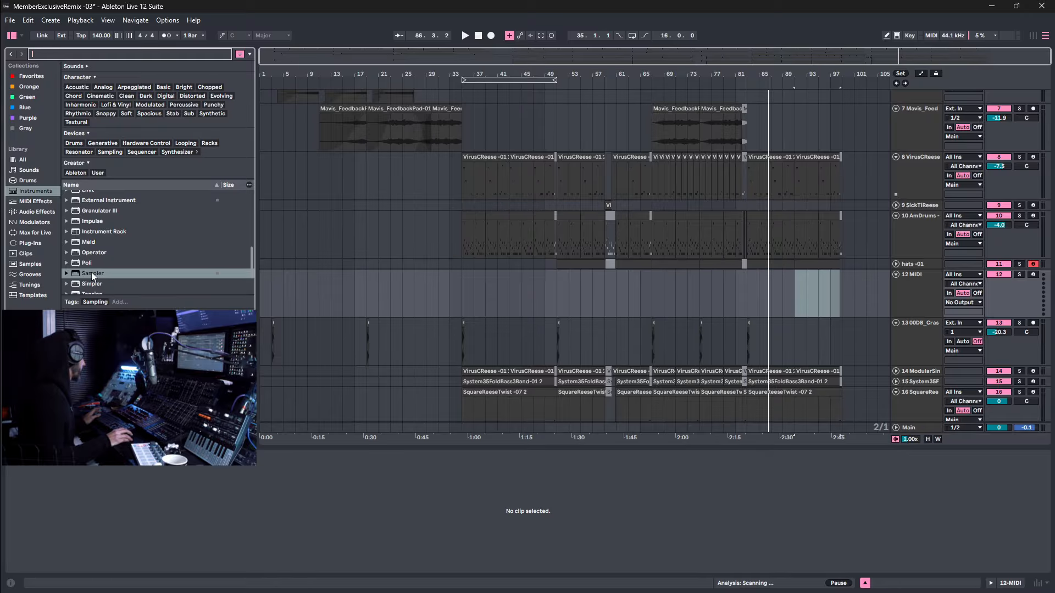
{"action": "left_click", "coordinate": [91, 273]}
{"action": "left_click_drag", "start_coordinate": [390, 309], "coordinate": [387, 303]}
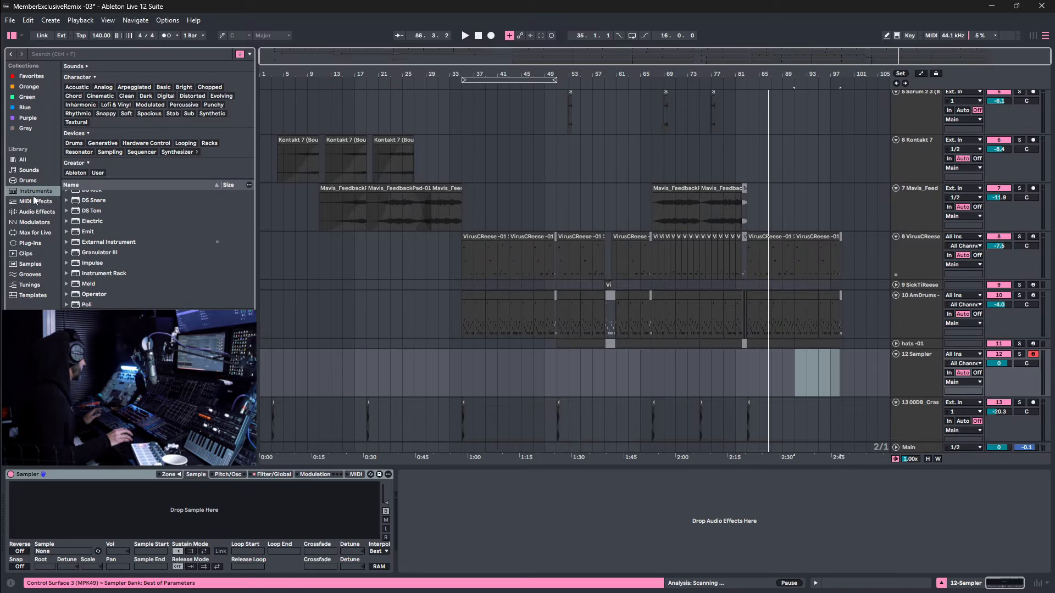
Search the Drums library for "open hat" and load big_kit_openHat.wav into the Sampler.
{"action": "left_click", "coordinate": [31, 179]}
{"action": "scroll", "coordinate": [114, 253], "scroll_direction": "down", "scroll_amount": 5}
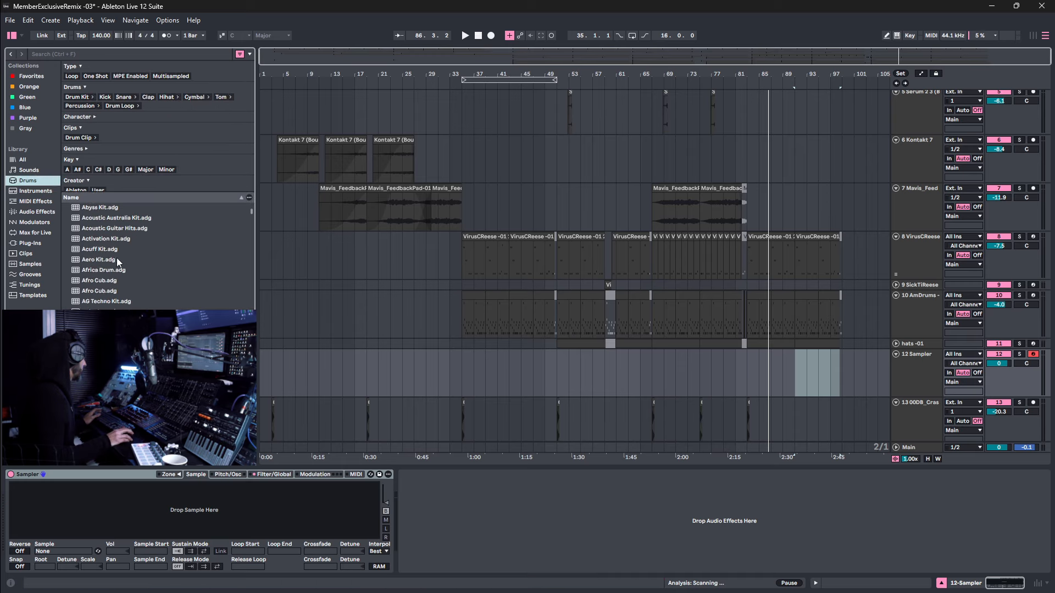
{"action": "scroll", "coordinate": [110, 254], "scroll_direction": "up", "scroll_amount": 5}
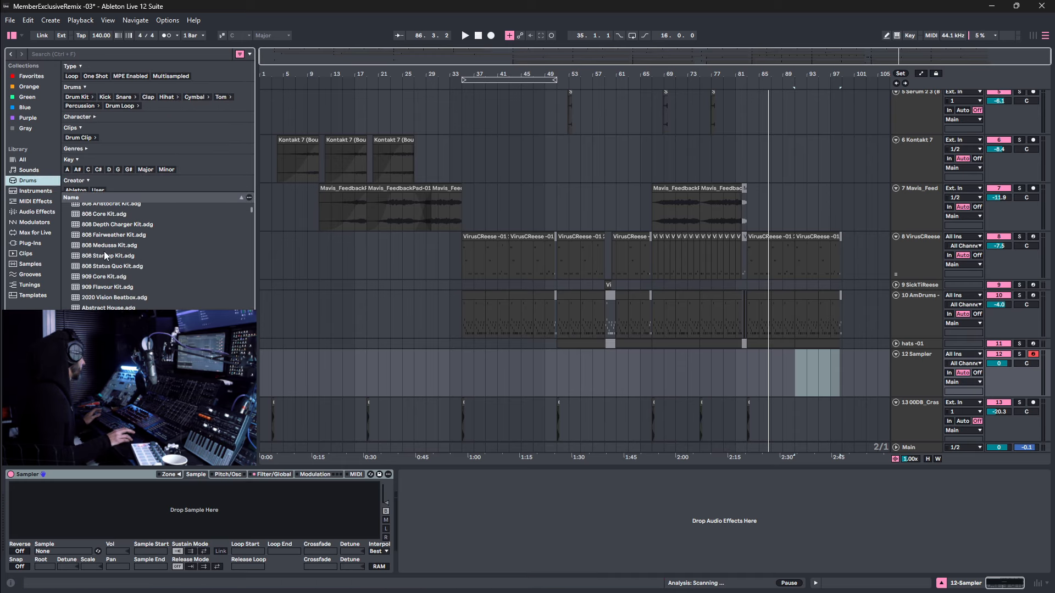
{"action": "left_click", "coordinate": [140, 53]}
{"action": "type", "text": "open hat"}
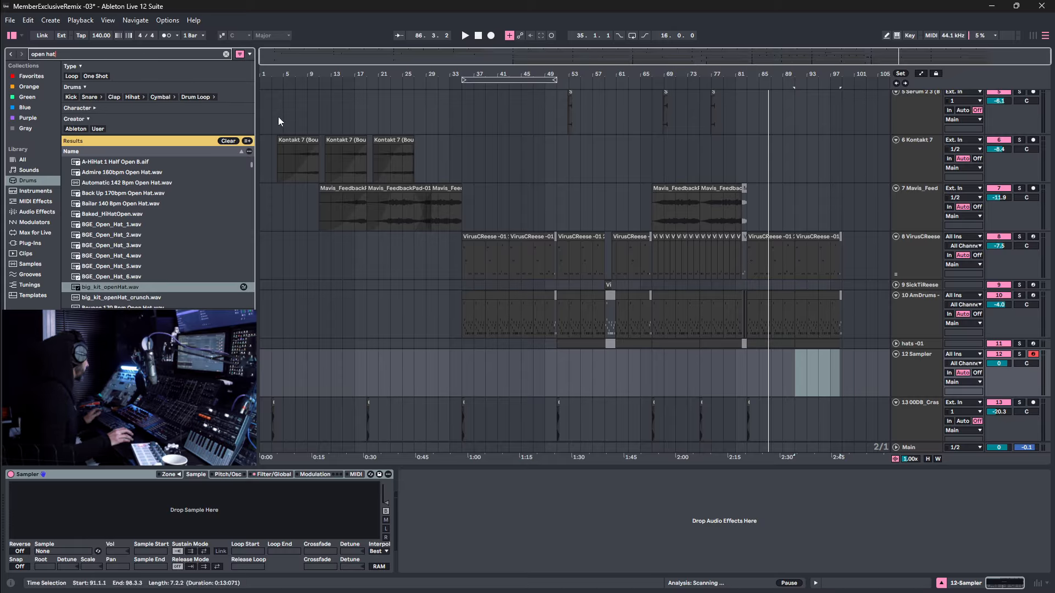
{"action": "scroll", "coordinate": [161, 252], "scroll_direction": "down", "scroll_amount": 3}
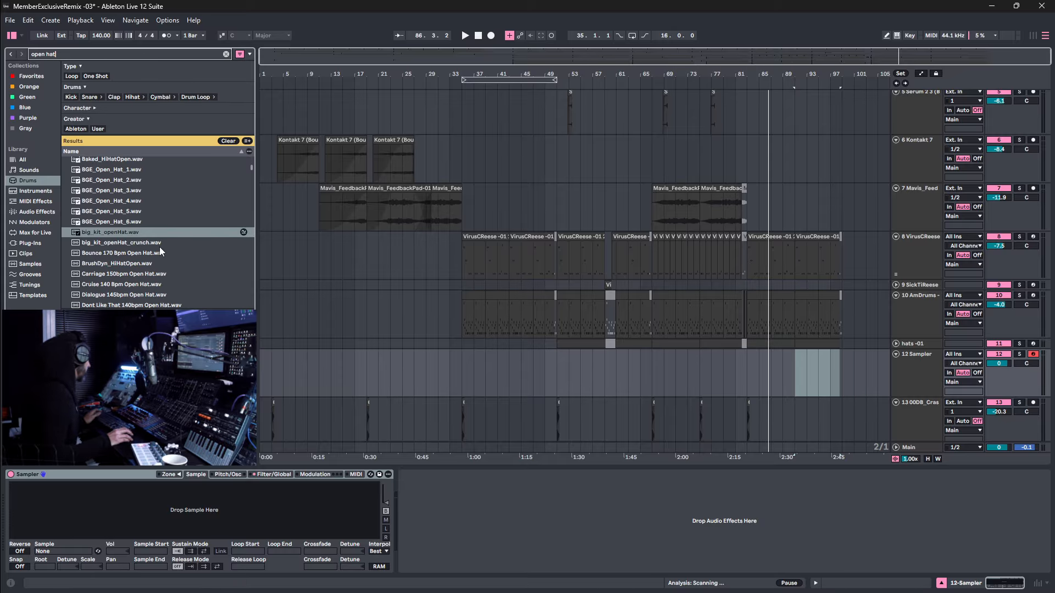
{"action": "left_click_drag", "start_coordinate": [134, 234], "coordinate": [202, 511]}
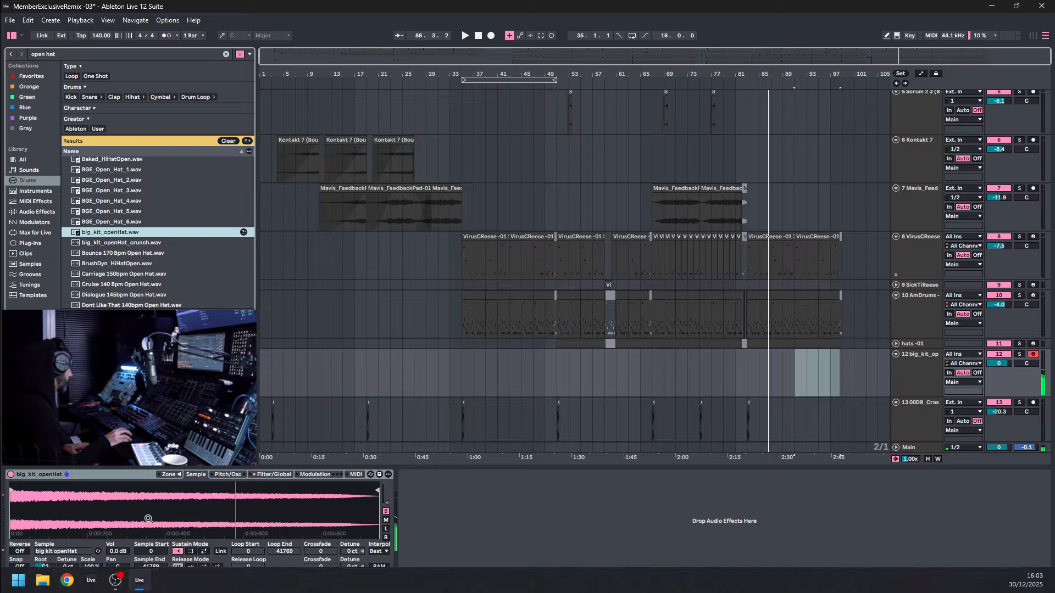
Shape the Sampler's volume envelope with sustain at -inf dB, a long curved decay and longer release, and turn voice retrigger off.
{"action": "left_click", "coordinate": [279, 474]}
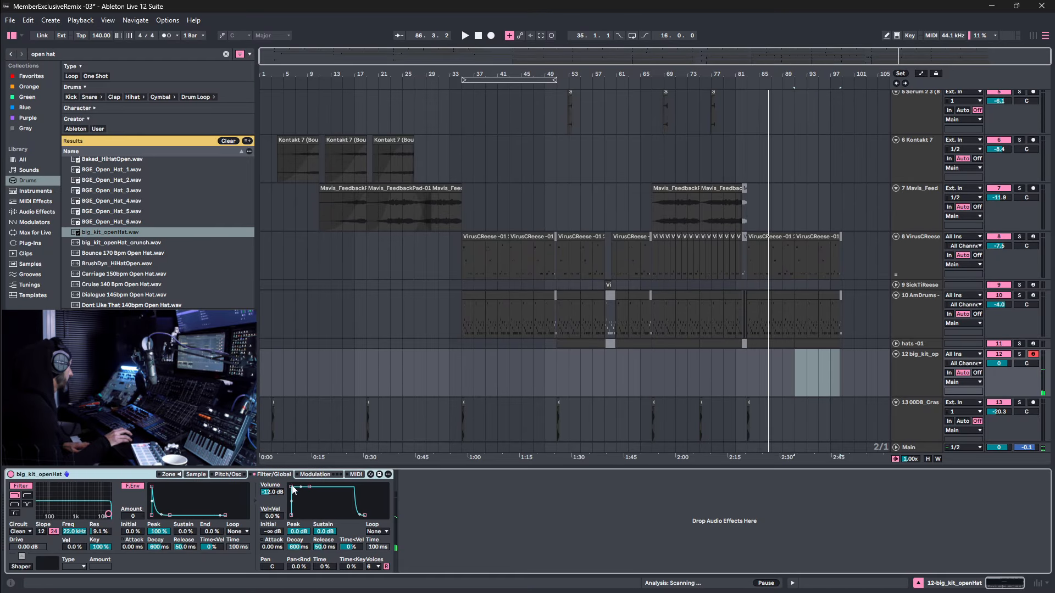
{"action": "left_click_drag", "start_coordinate": [307, 490], "coordinate": [317, 516]}
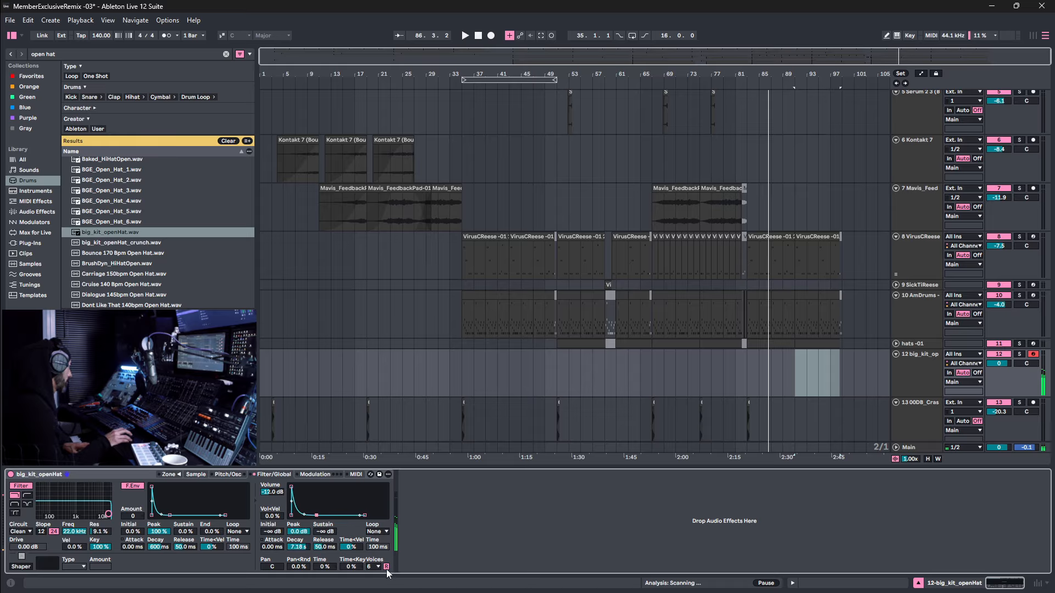
{"action": "left_click", "coordinate": [372, 567]}
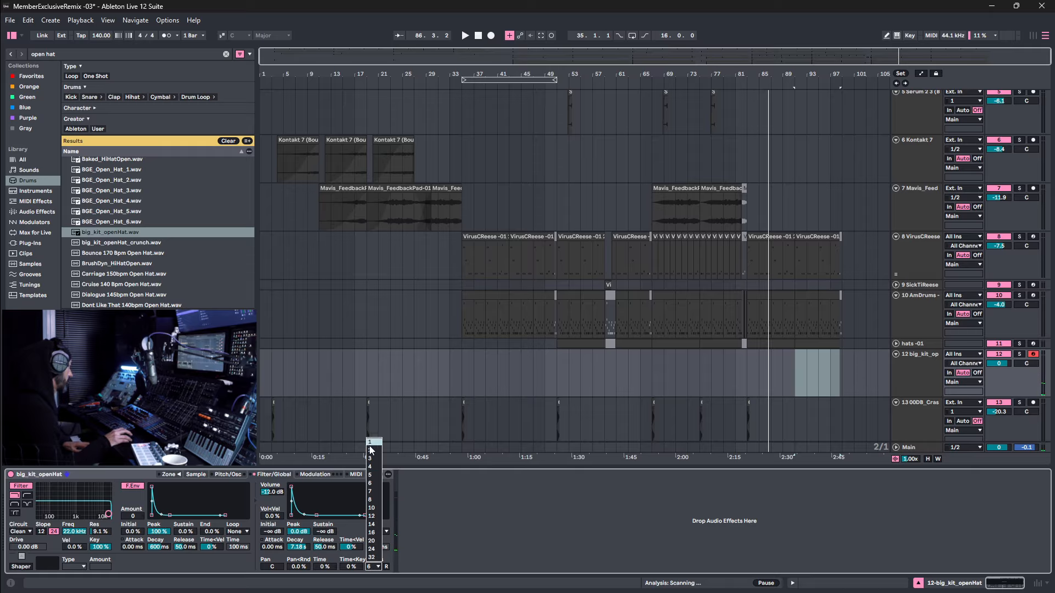
{"action": "left_click", "coordinate": [369, 568]}
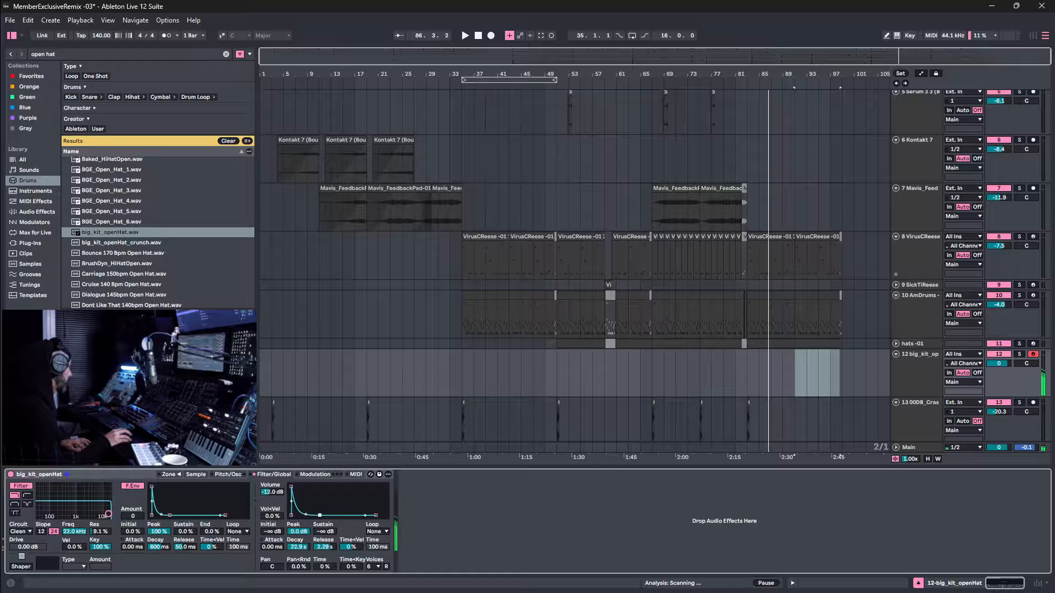
{"action": "left_click_drag", "start_coordinate": [306, 515], "coordinate": [306, 513]}
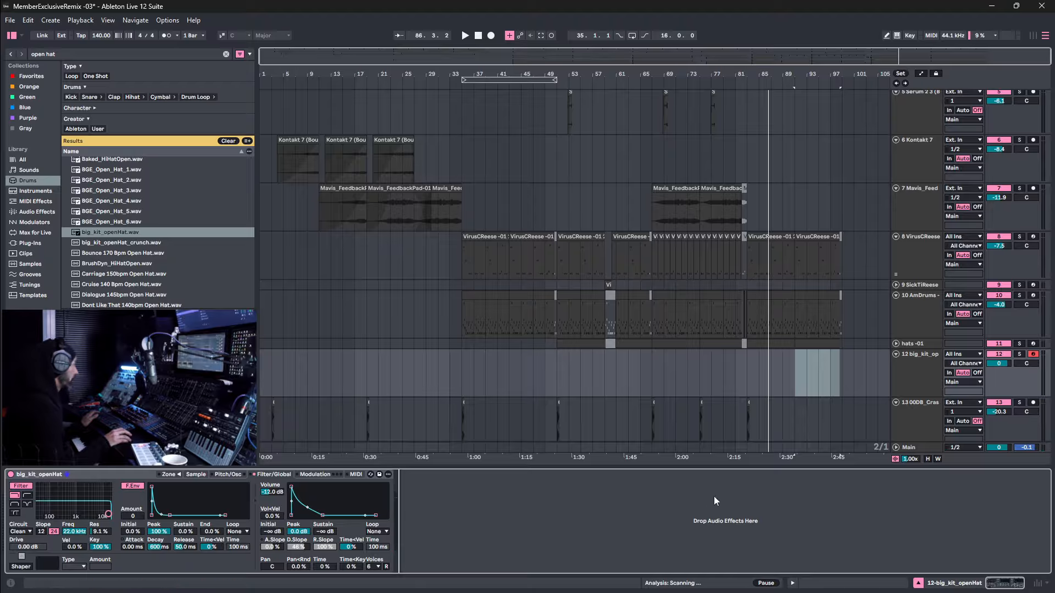
Loop bars 83 to 99 of the arrangement, using the final two VirusCReese clips as the range.
{"action": "key", "text": "Tab"}
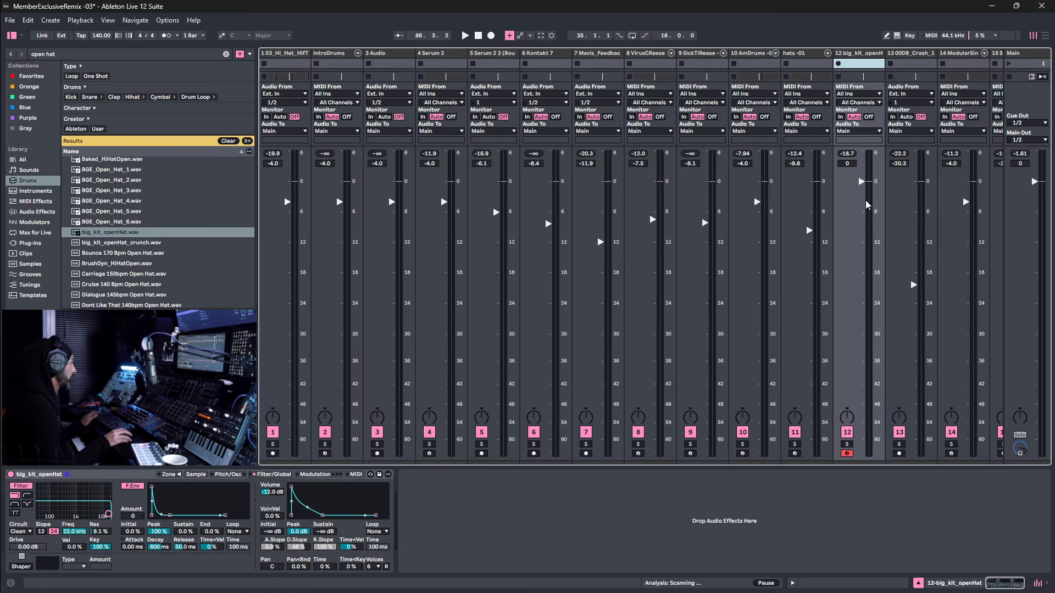
{"action": "key", "text": "Tab"}
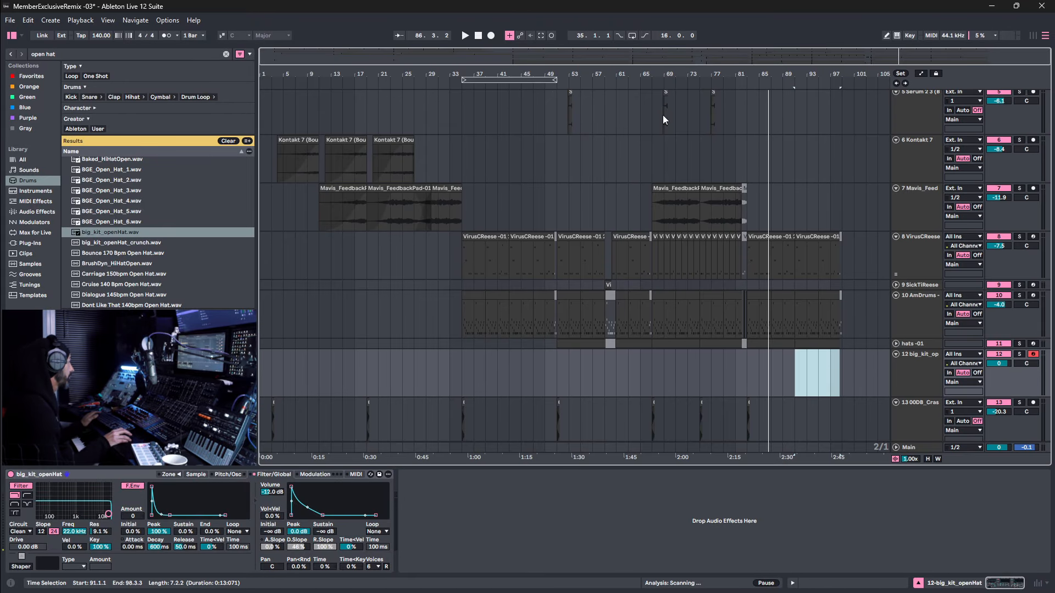
{"action": "left_click", "coordinate": [764, 235]}
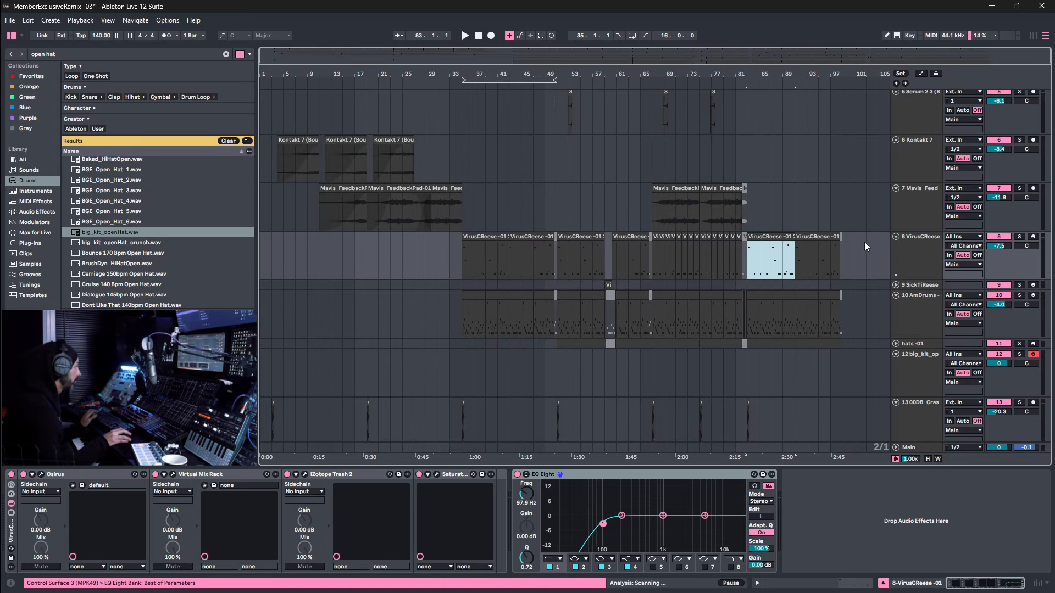
{"action": "left_click", "coordinate": [840, 258], "text": "shift"}
{"action": "key", "text": "ctrl+l"}
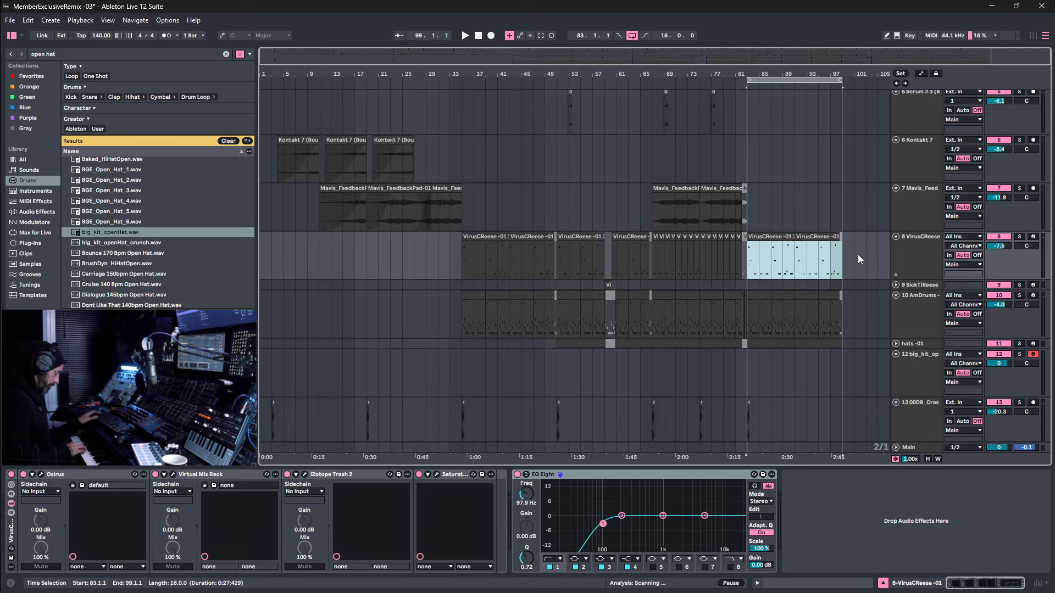
Play the looped section and record an open hi-hat part on the big_kit_openHat track from bar 83.
{"action": "key", "text": "space"}
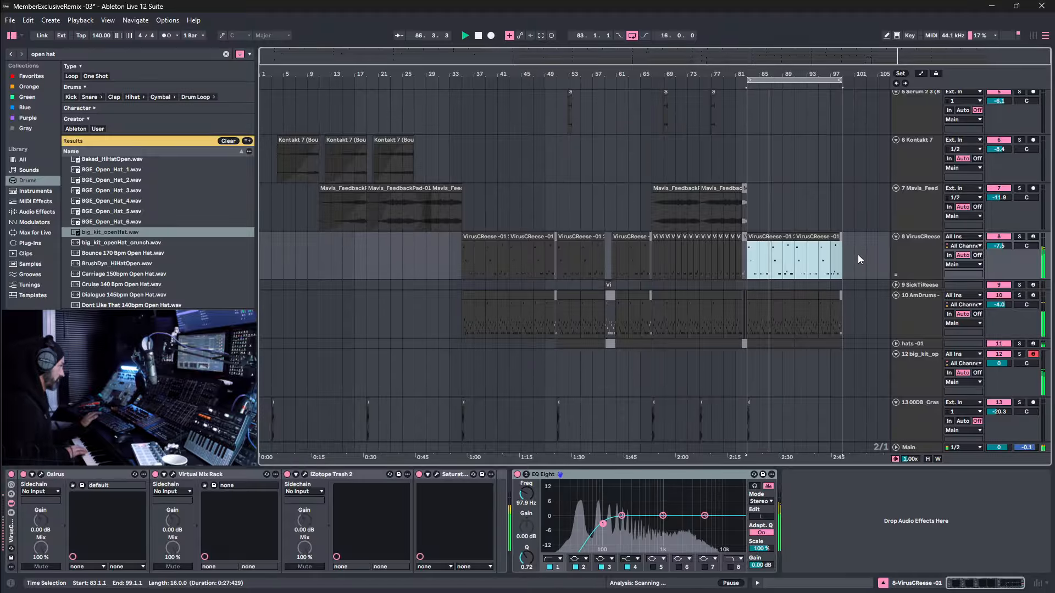
{"action": "key", "text": "F9"}
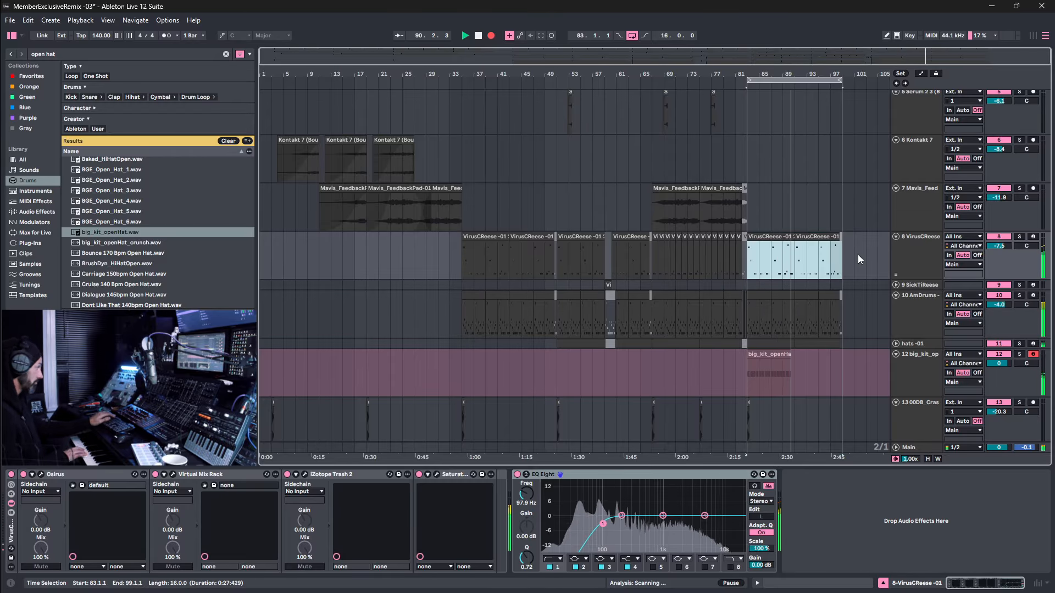
{"action": "key", "text": "space"}
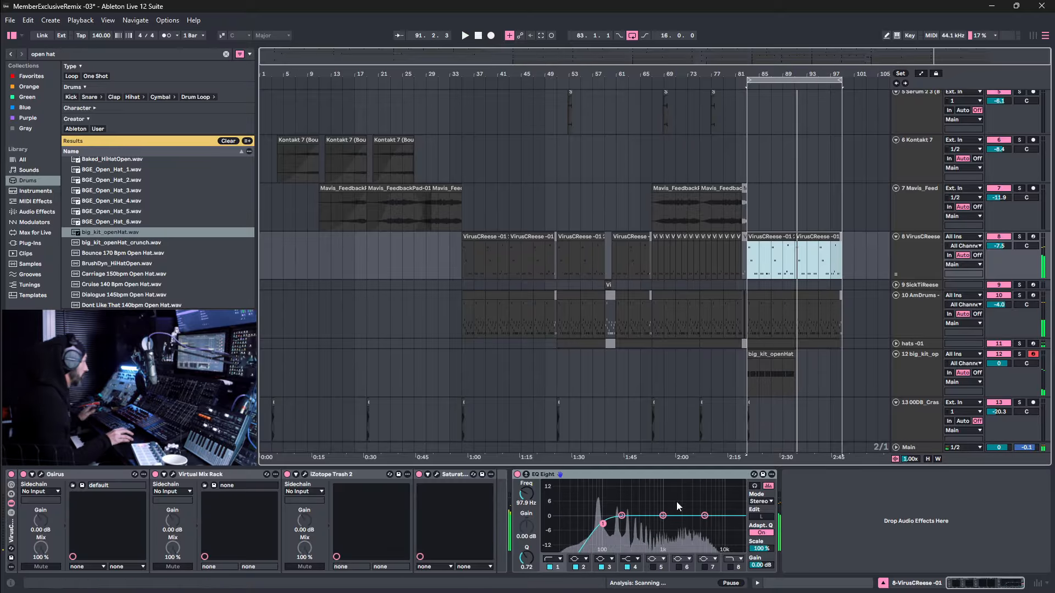
Trim the recorded open hat clip to bars 83 to 91 and consolidate it.
{"action": "left_click", "coordinate": [786, 356]}
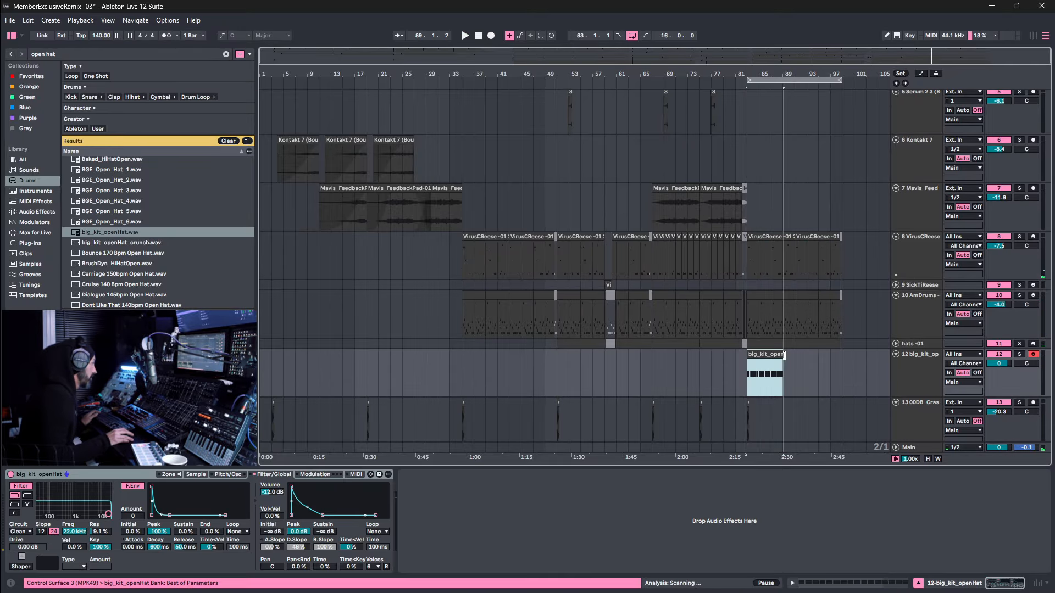
{"action": "right_click", "coordinate": [781, 358]}
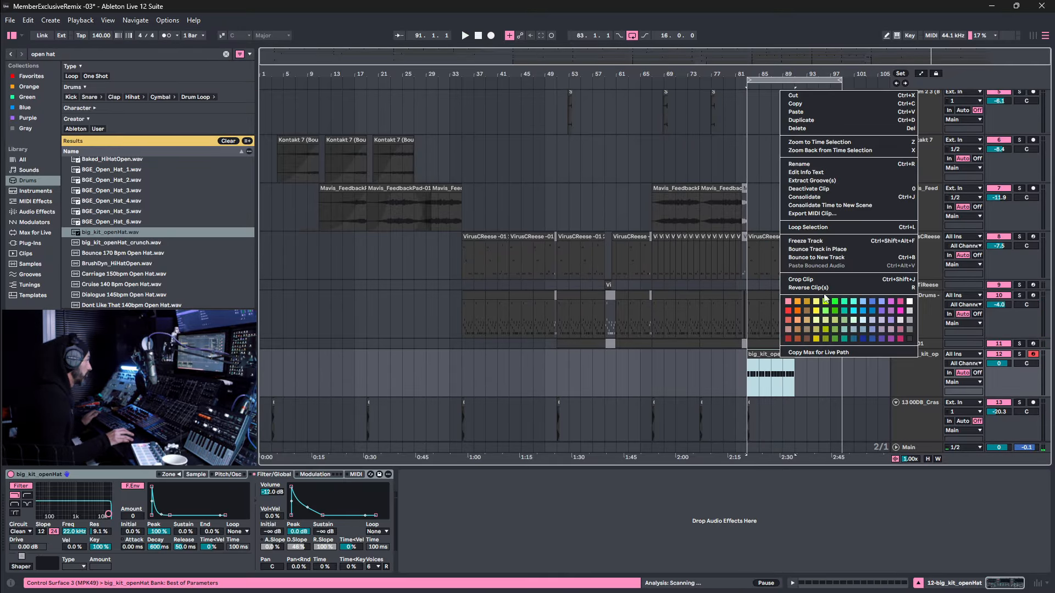
{"action": "left_click", "coordinate": [813, 197]}
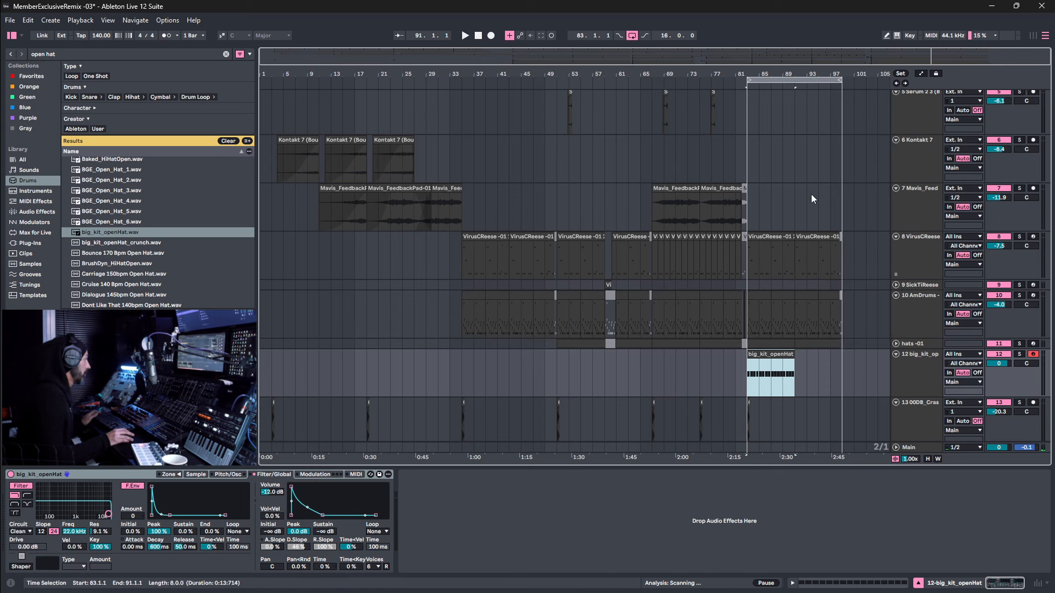
Quantize the open hat clip's notes and duplicate the clip over the following eight bars.
{"action": "double_click", "coordinate": [783, 355]}
{"action": "right_click", "coordinate": [763, 493]}
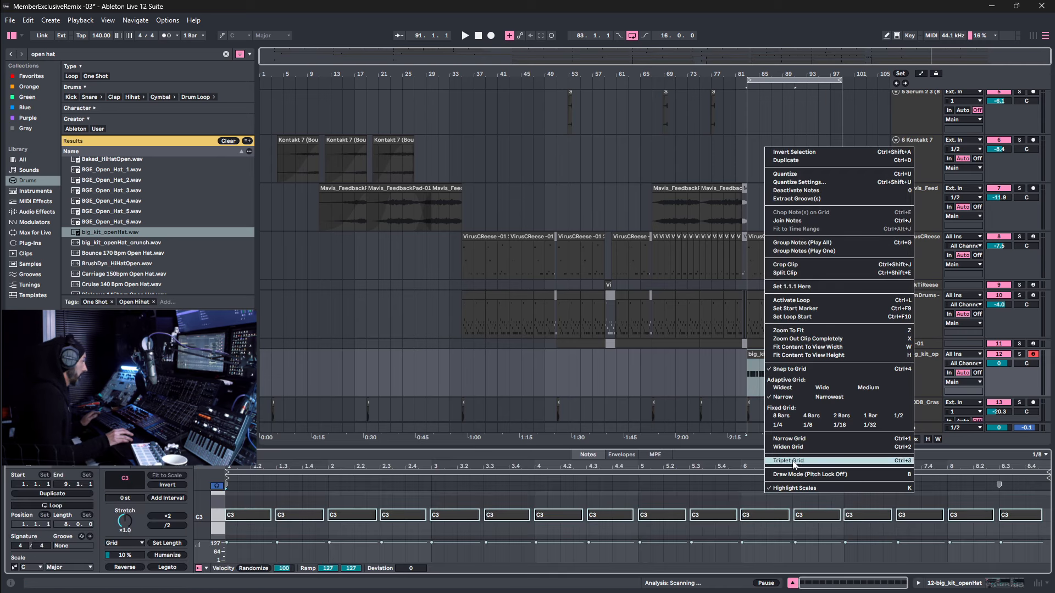
{"action": "left_click", "coordinate": [838, 175]}
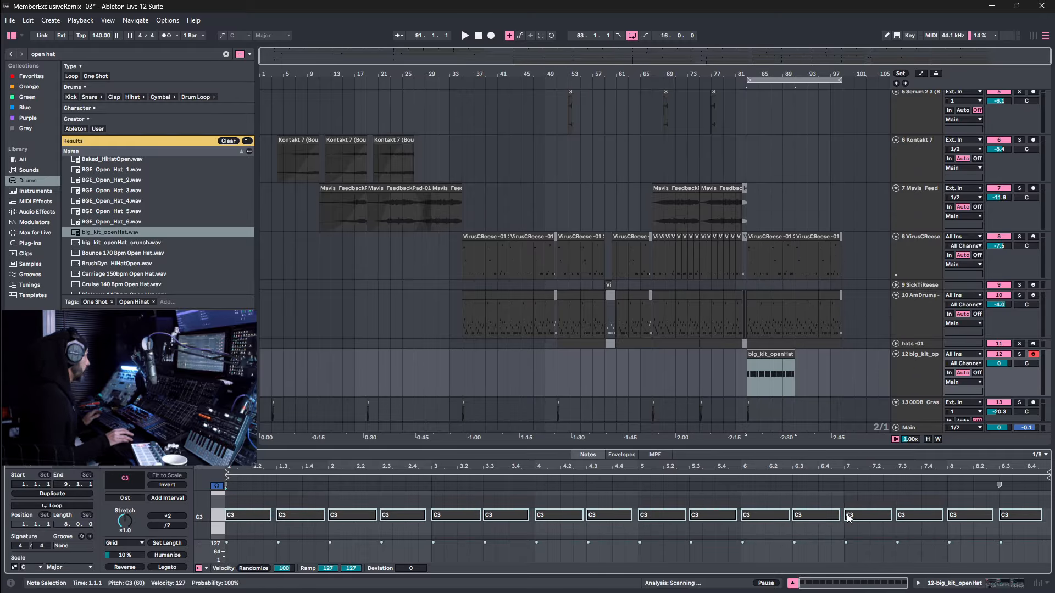
{"action": "left_click", "coordinate": [773, 356]}
{"action": "key", "text": "ctrl+d"}
Add a Compressor to the open hat track, sidechained externally from 10-AmDrums with the sidechain filter frequency at 551 Hz.
{"action": "left_click", "coordinate": [929, 358]}
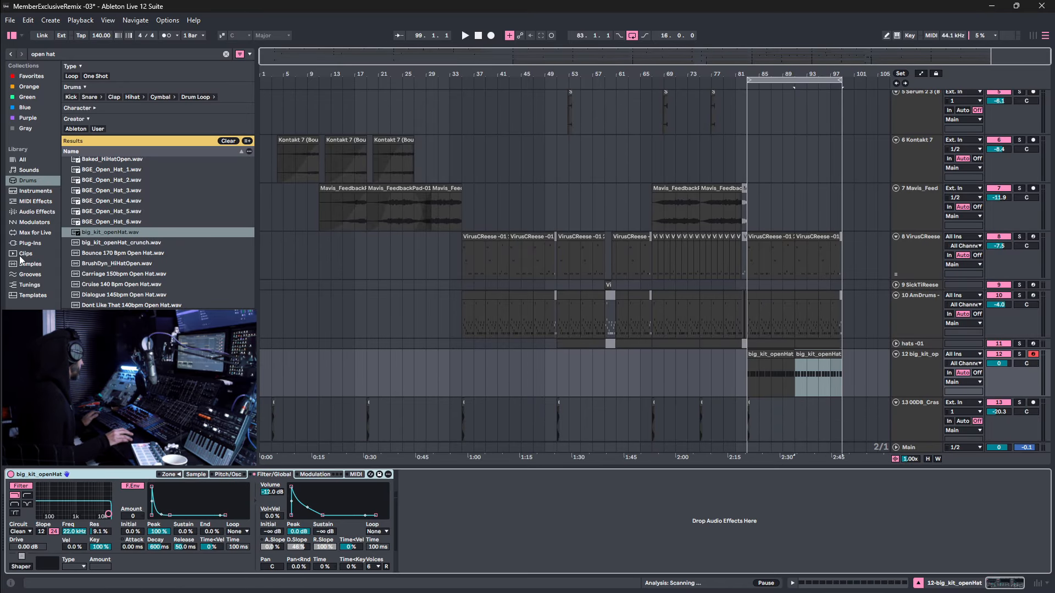
{"action": "left_click", "coordinate": [36, 214]}
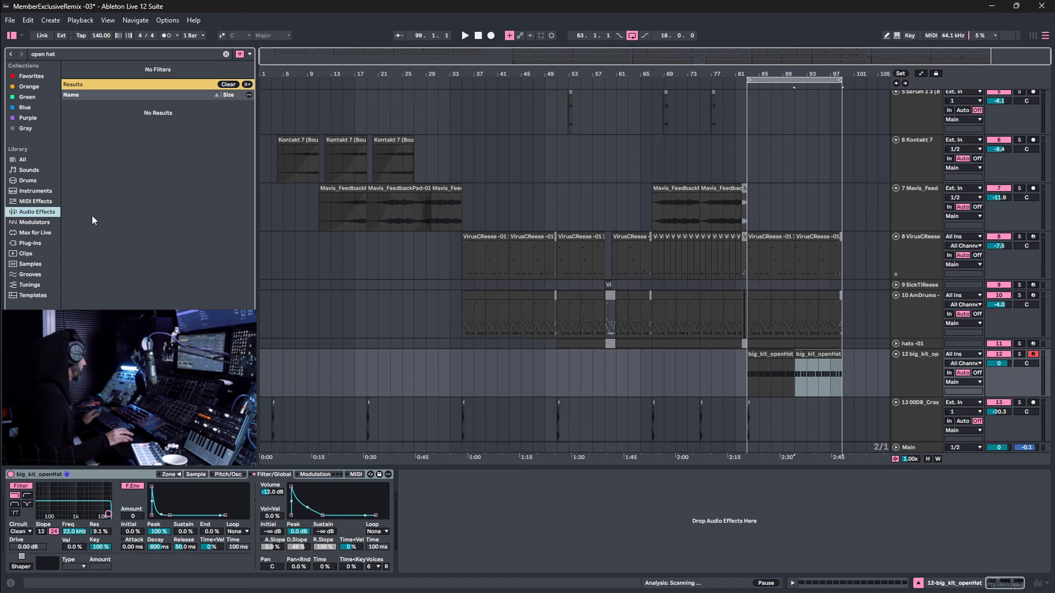
{"action": "left_click", "coordinate": [226, 53]}
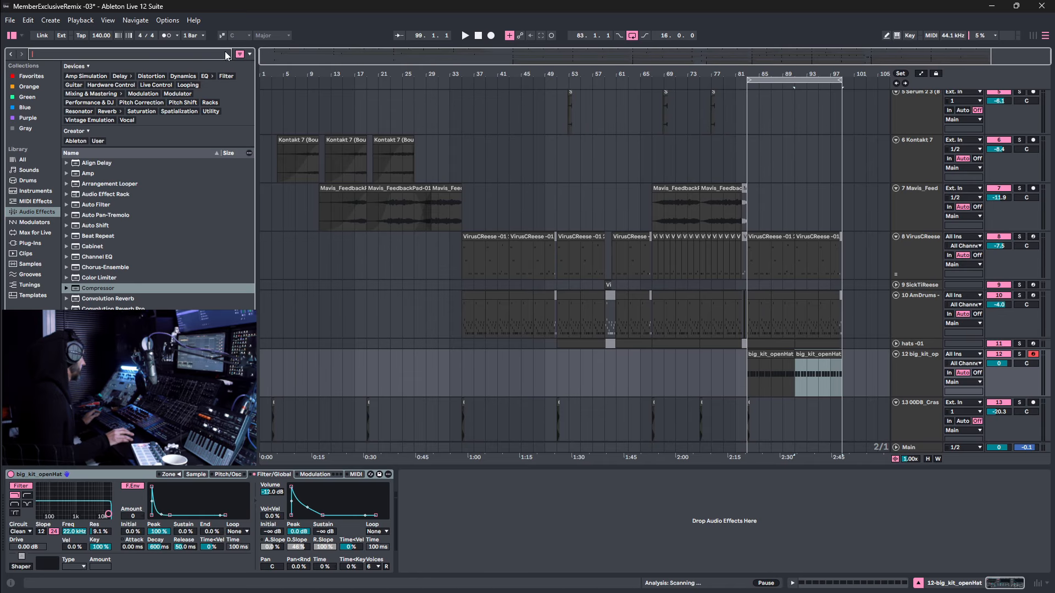
{"action": "double_click", "coordinate": [105, 287]}
{"action": "left_click", "coordinate": [434, 507]}
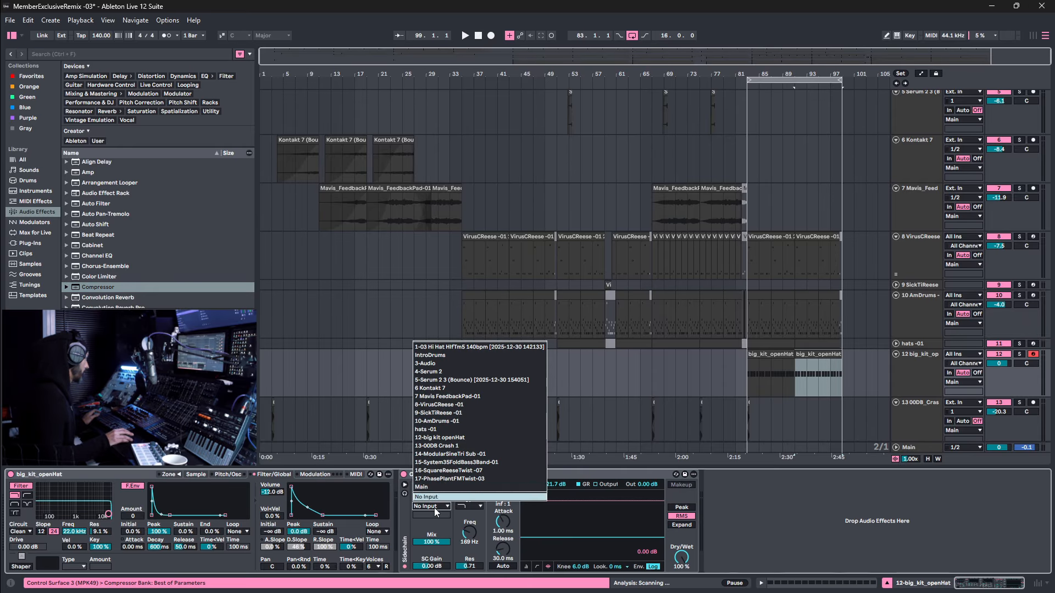
{"action": "left_click", "coordinate": [444, 421]}
{"action": "left_click_drag", "start_coordinate": [469, 533], "coordinate": [469, 511]}
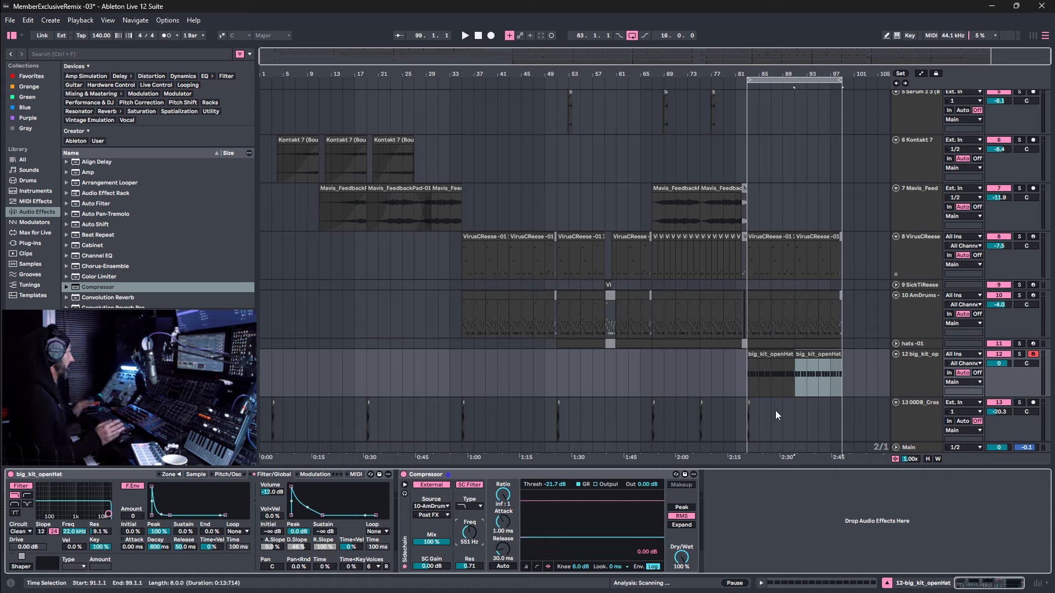
Play back the sidechained open hats and set the open hat track's volume to -6.0 dB.
{"action": "key", "text": "space"}
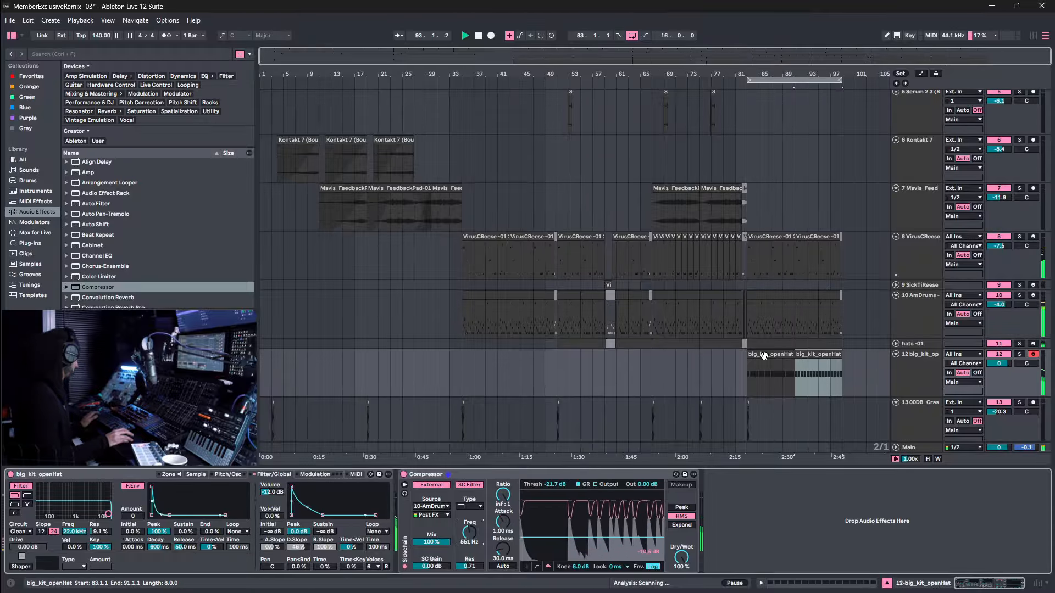
{"action": "key", "text": "Tab"}
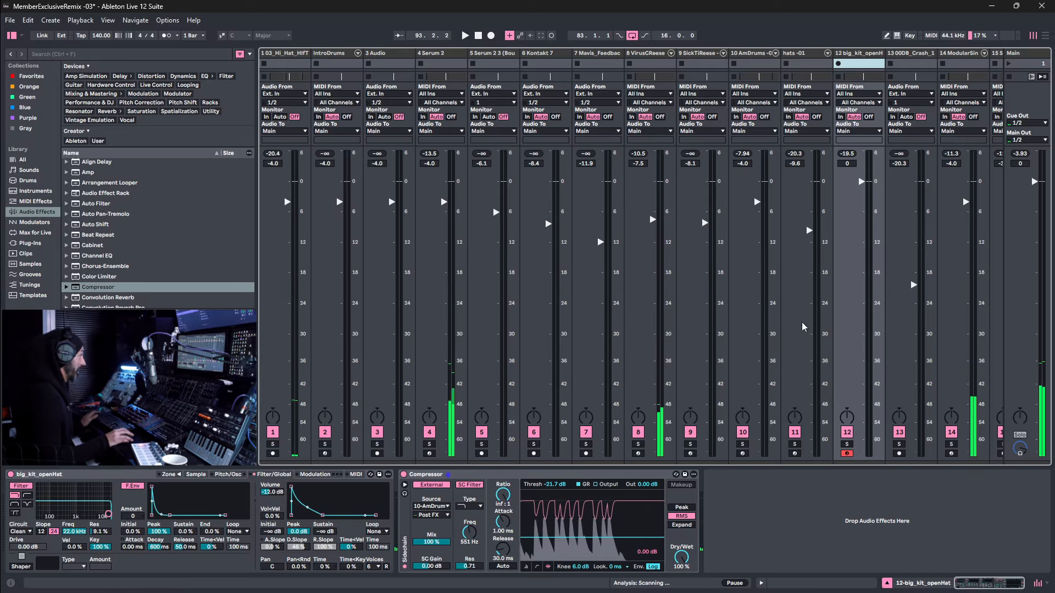
{"action": "left_click_drag", "start_coordinate": [848, 164], "coordinate": [848, 187]}
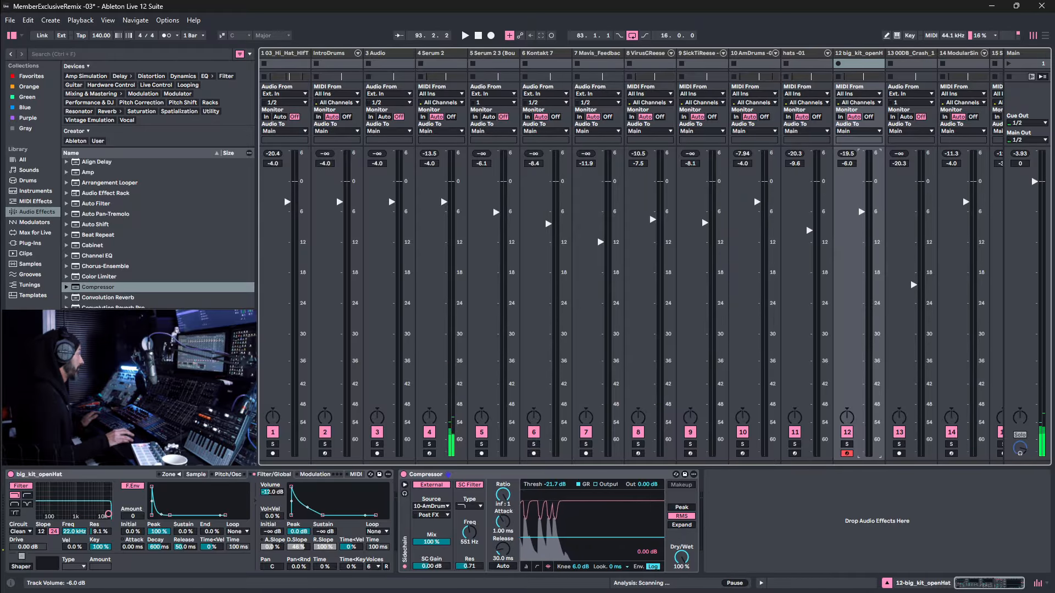
{"action": "key", "text": "Tab"}
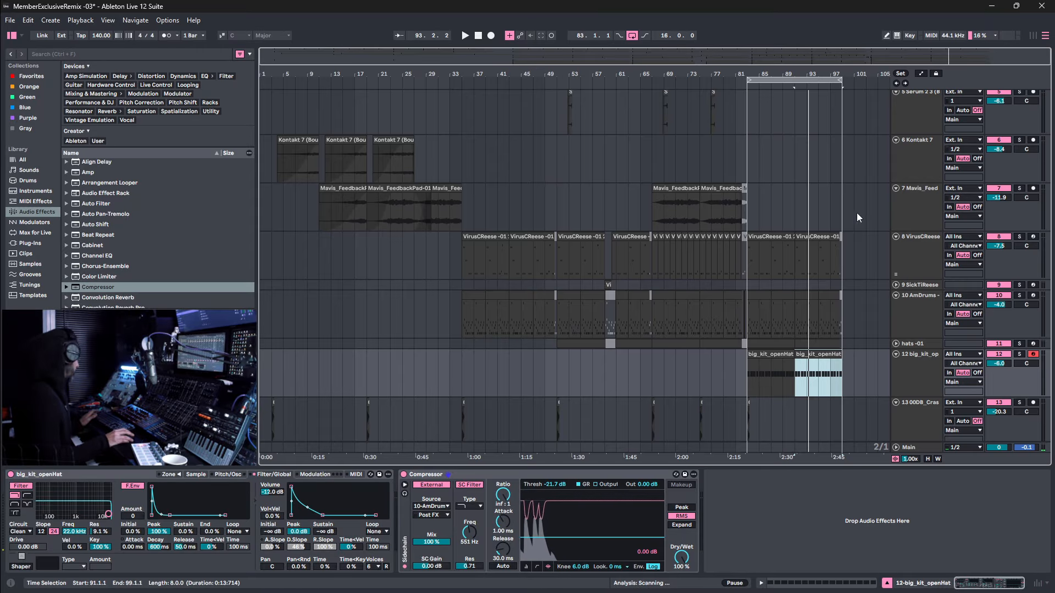
Play back the arrangement from about bar 75 and look through the audio effects list.
{"action": "left_click", "coordinate": [698, 83]}
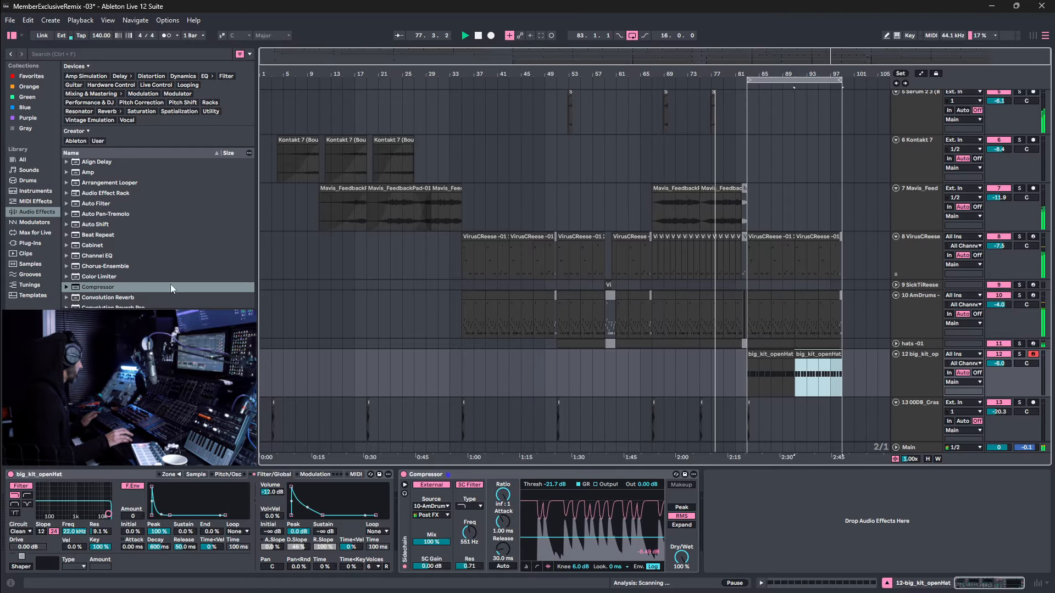
{"action": "scroll", "coordinate": [147, 258], "scroll_direction": "down", "scroll_amount": 1}
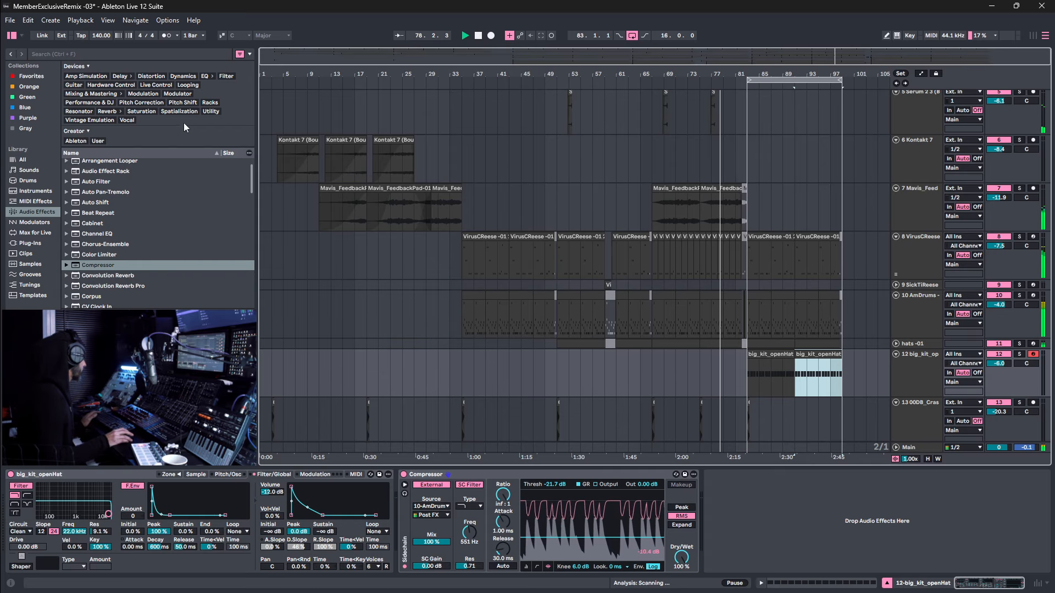
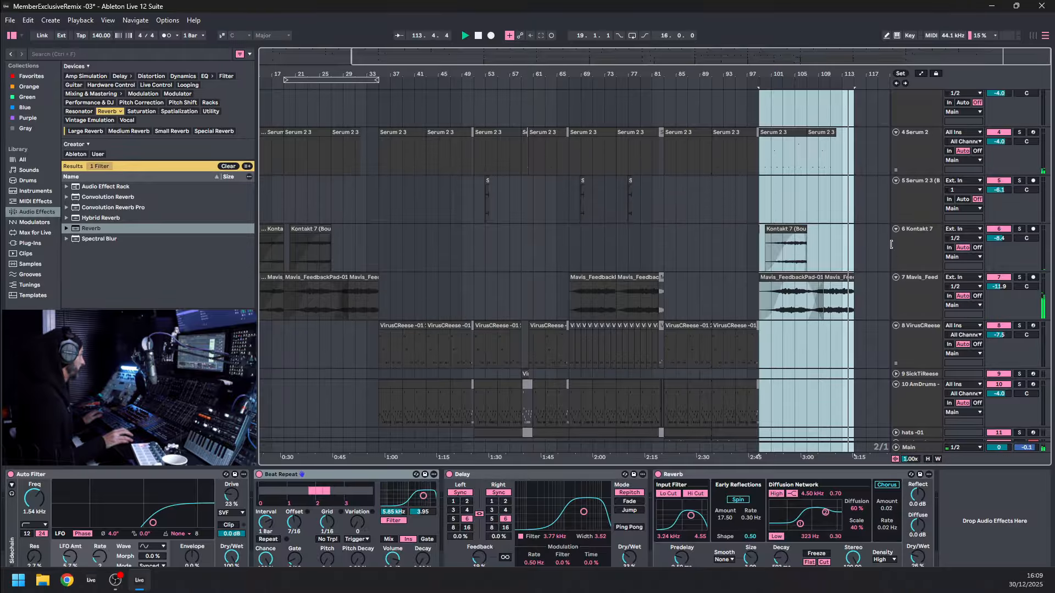
{"action": "key", "text": "space"}
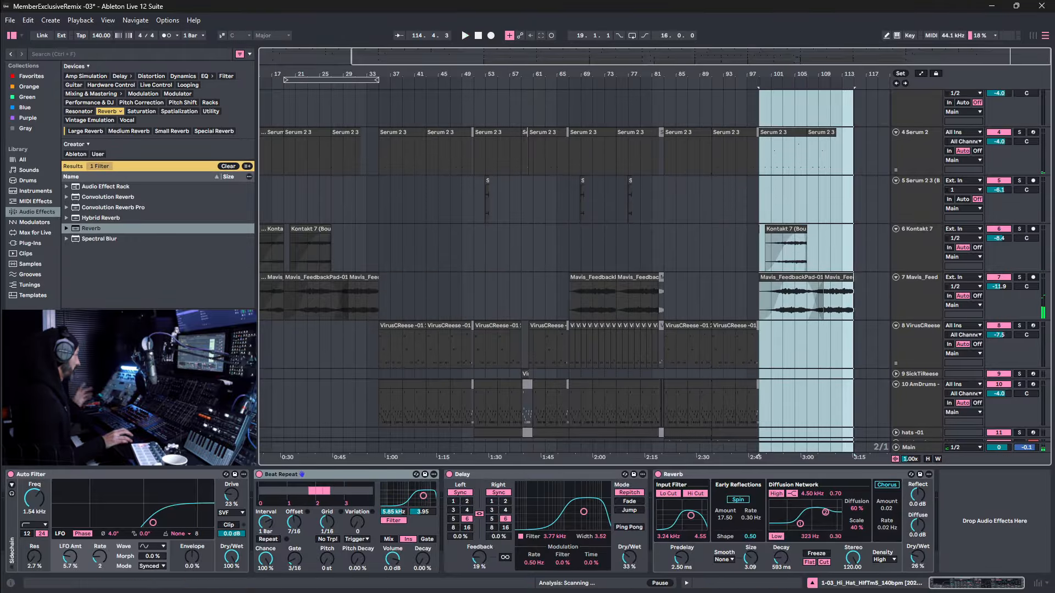
Arm the 8-VirusCReese track for recording and move the 16-bar loop to start at bar 83.
{"action": "left_click", "coordinate": [931, 324]}
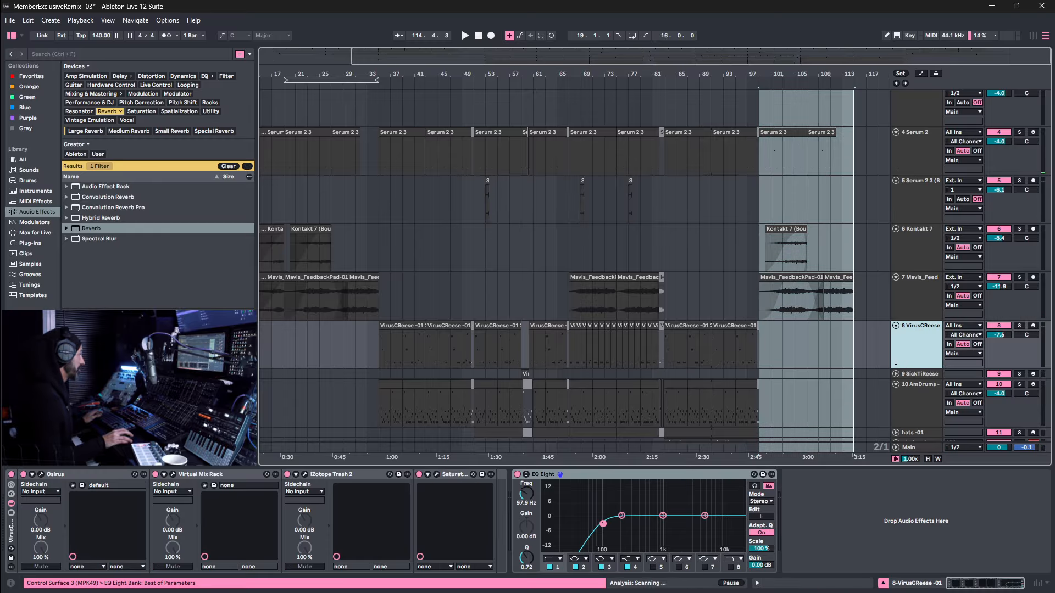
{"action": "left_click", "coordinate": [1033, 326]}
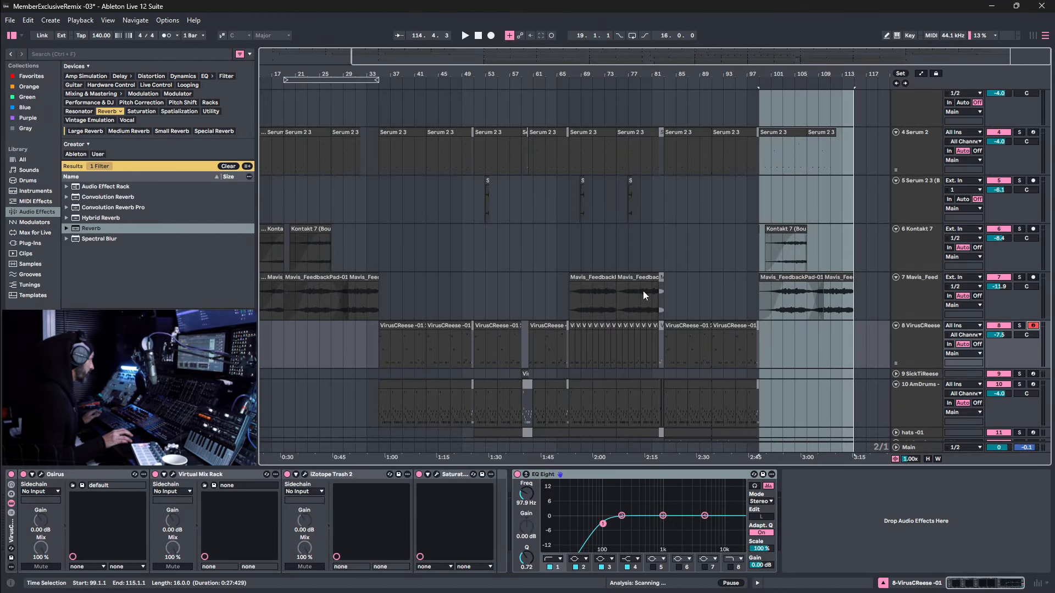
{"action": "scroll", "coordinate": [703, 213], "scroll_direction": "up", "scroll_amount": 3}
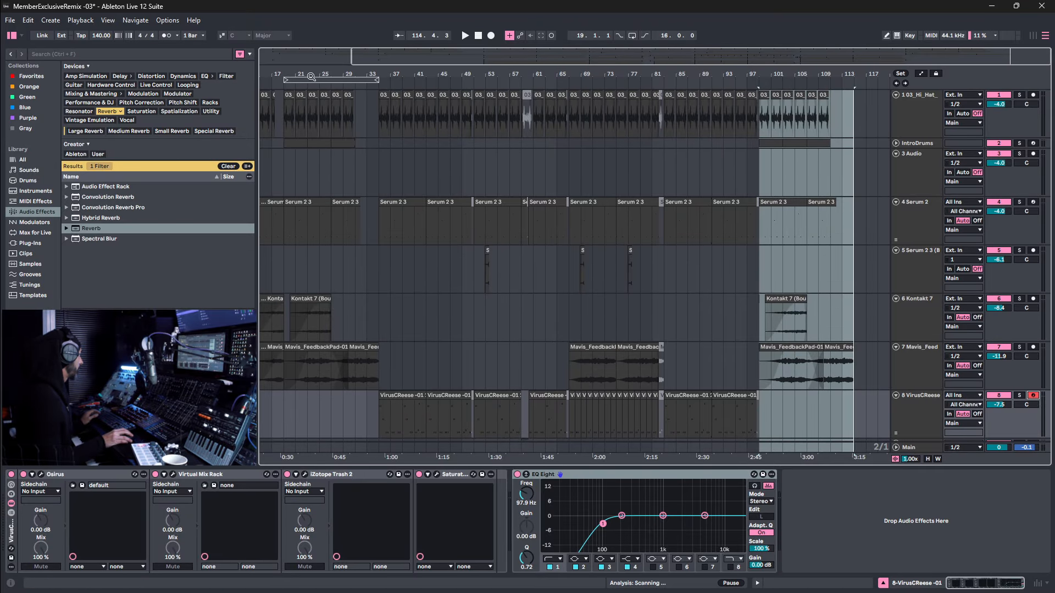
{"action": "left_click_drag", "start_coordinate": [311, 80], "coordinate": [691, 80]}
{"action": "left_click", "coordinate": [915, 202]}
{"action": "scroll", "coordinate": [692, 226], "scroll_direction": "down", "scroll_amount": 4}
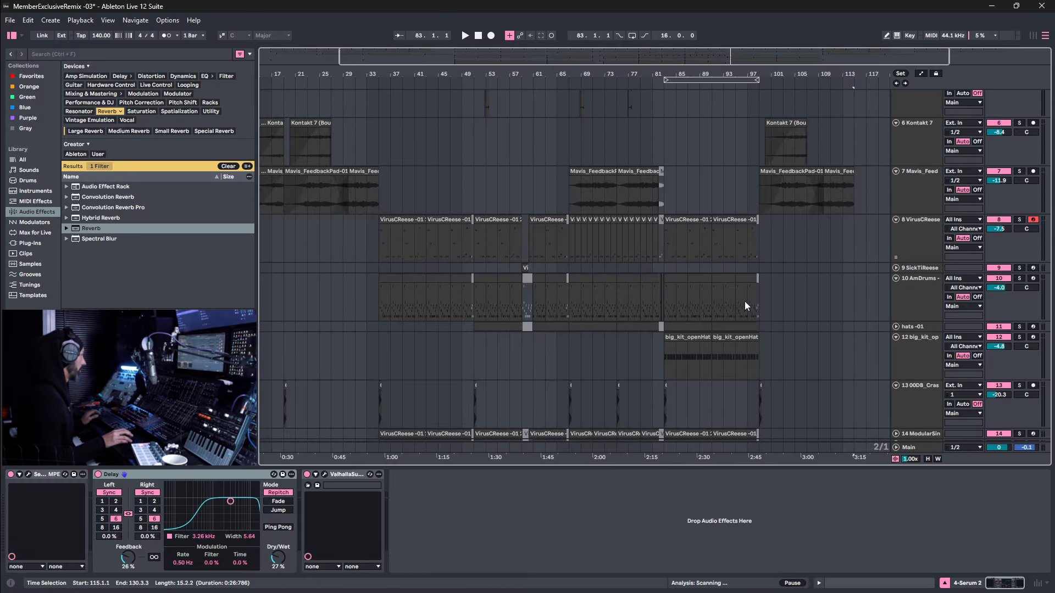
Copy the 10-AmDrums clips from bars 83 to 99 so that the copies start at bar 115.
{"action": "scroll", "coordinate": [704, 282], "scroll_direction": "down", "scroll_amount": 2}
{"action": "left_click_drag", "start_coordinate": [690, 241], "coordinate": [665, 242]}
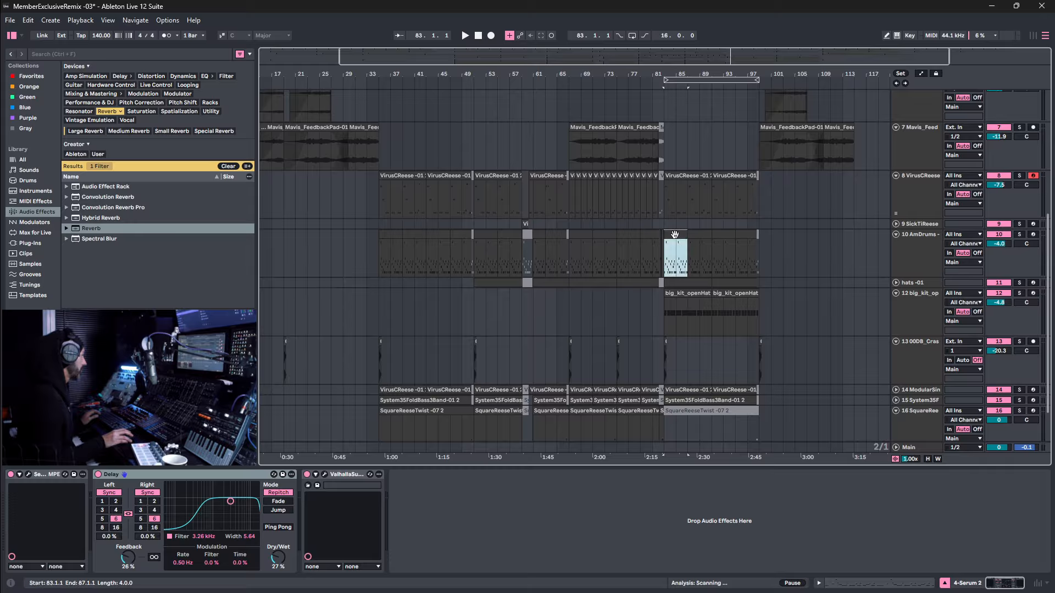
{"action": "left_click", "coordinate": [757, 247], "text": "shift"}
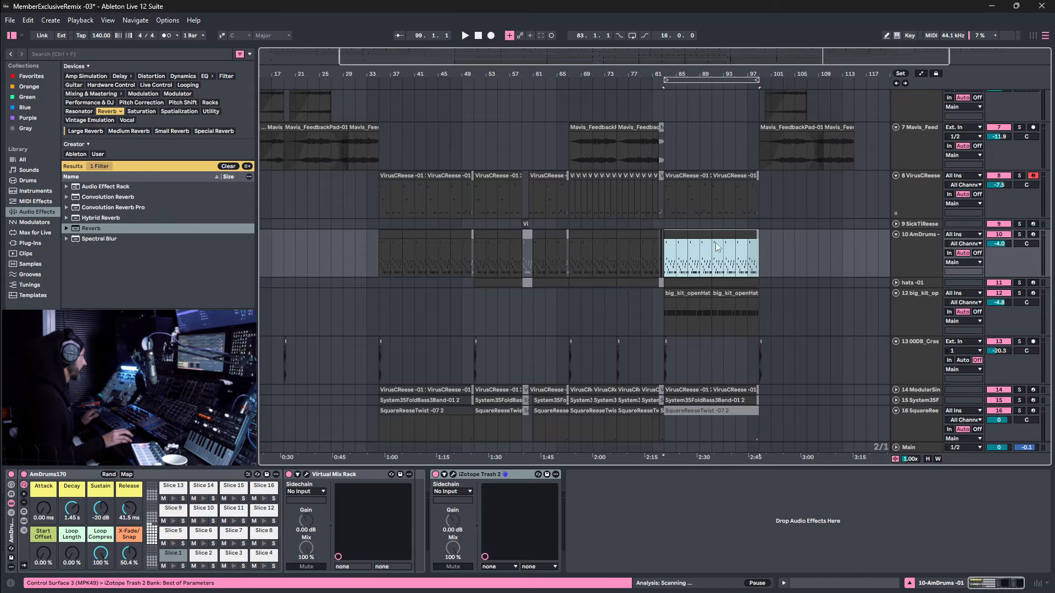
{"action": "left_click_drag", "start_coordinate": [715, 242], "coordinate": [872, 243]}
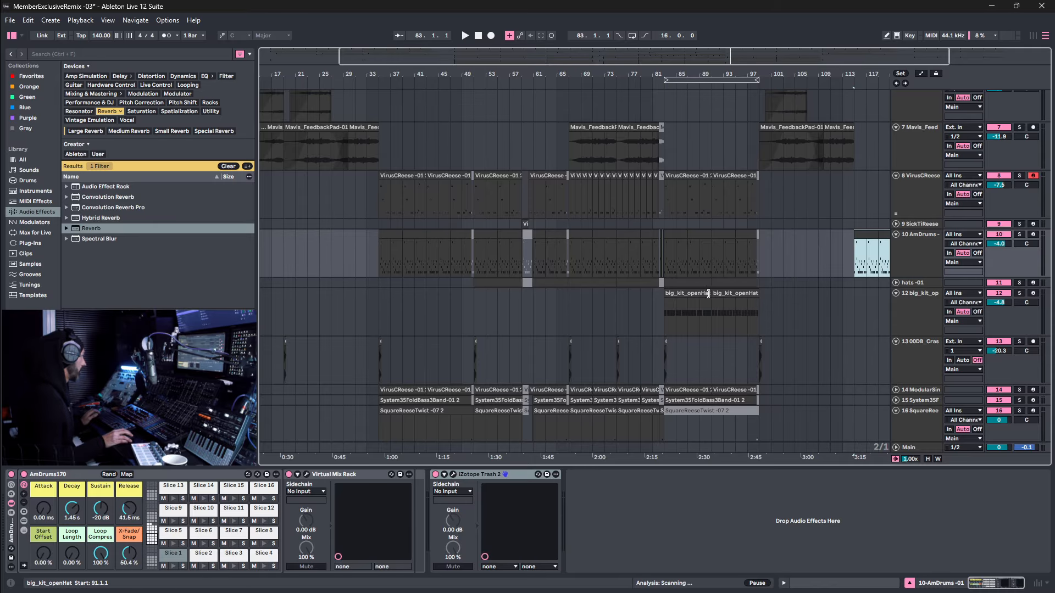
Copy the hats and big_kit_openHat clips from bars 83 to 99 over bars 115 to 131.
{"action": "left_click", "coordinate": [676, 284]}
{"action": "left_click", "coordinate": [751, 297]}
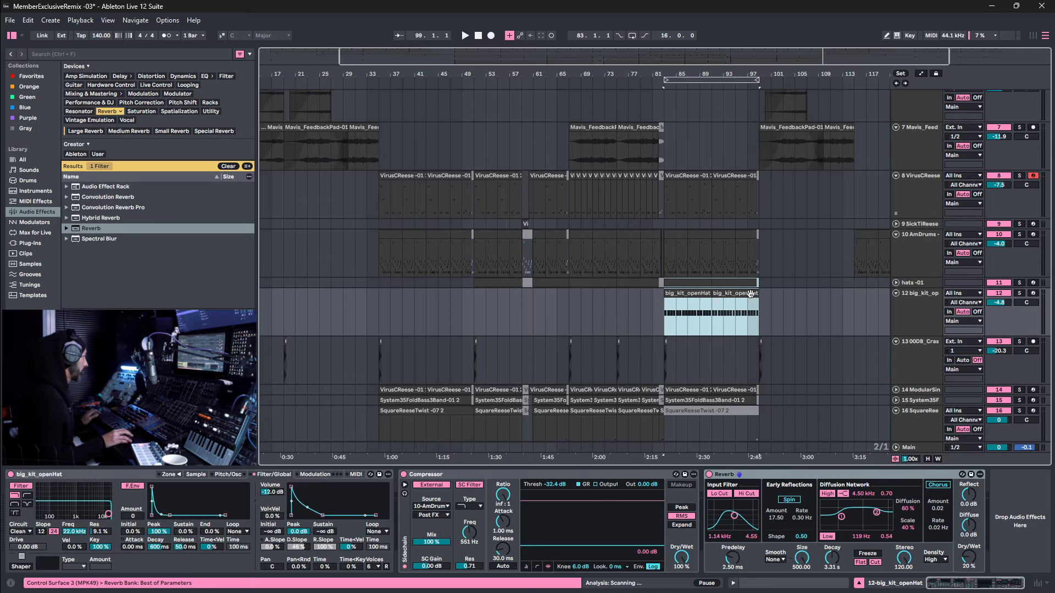
{"action": "key", "text": "ctrl+d"}
{"action": "left_click_drag", "start_coordinate": [801, 306], "coordinate": [847, 307]}
{"action": "scroll", "coordinate": [713, 352], "scroll_direction": "down", "scroll_amount": 2}
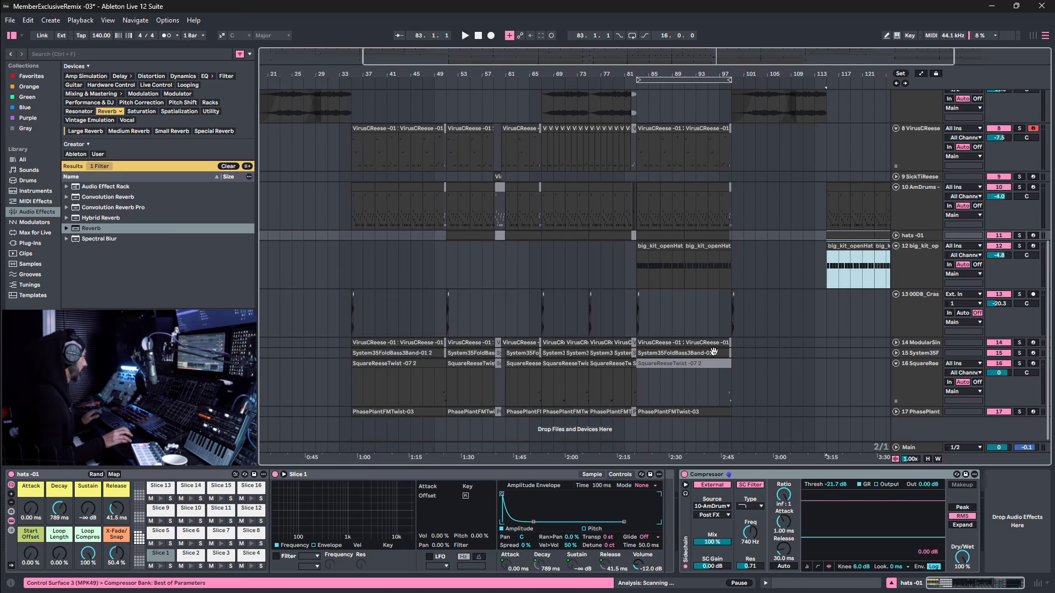
{"action": "scroll", "coordinate": [752, 395], "scroll_direction": "up", "scroll_amount": 1}
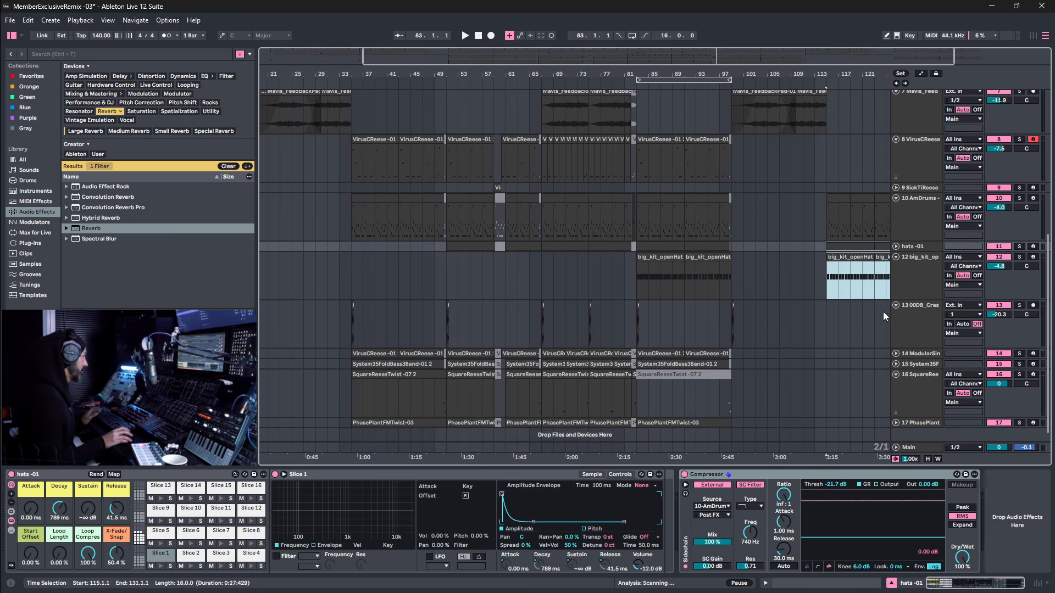
Copy the crash hit at bar 99 to bar 115 and stop playback.
{"action": "left_click", "coordinate": [729, 303]}
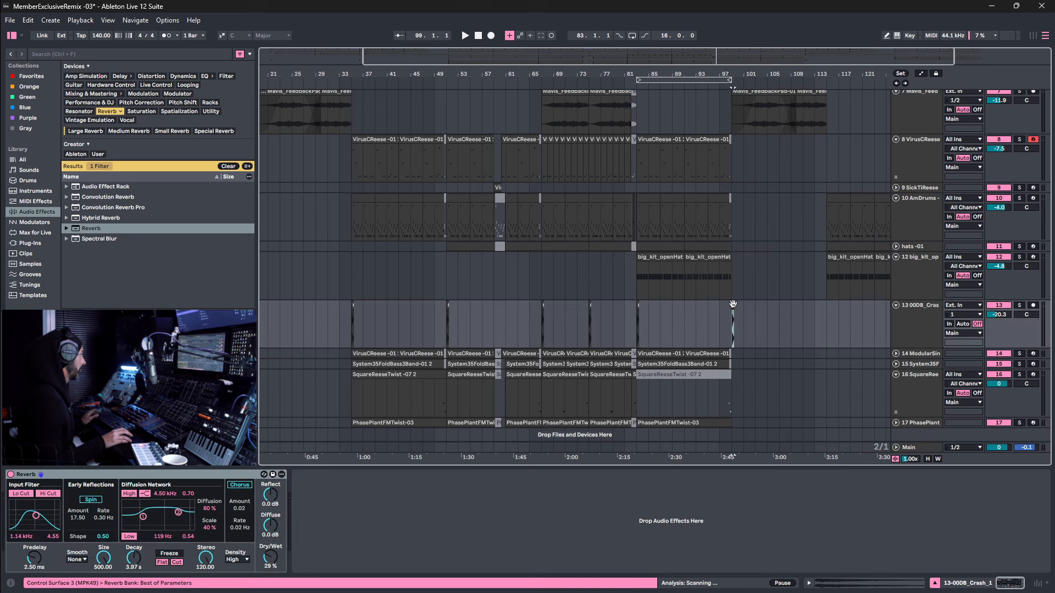
{"action": "scroll", "coordinate": [801, 304], "scroll_direction": "up", "scroll_amount": 3}
{"action": "left_click_drag", "start_coordinate": [734, 341], "coordinate": [826, 347]}
{"action": "key", "text": "space"}
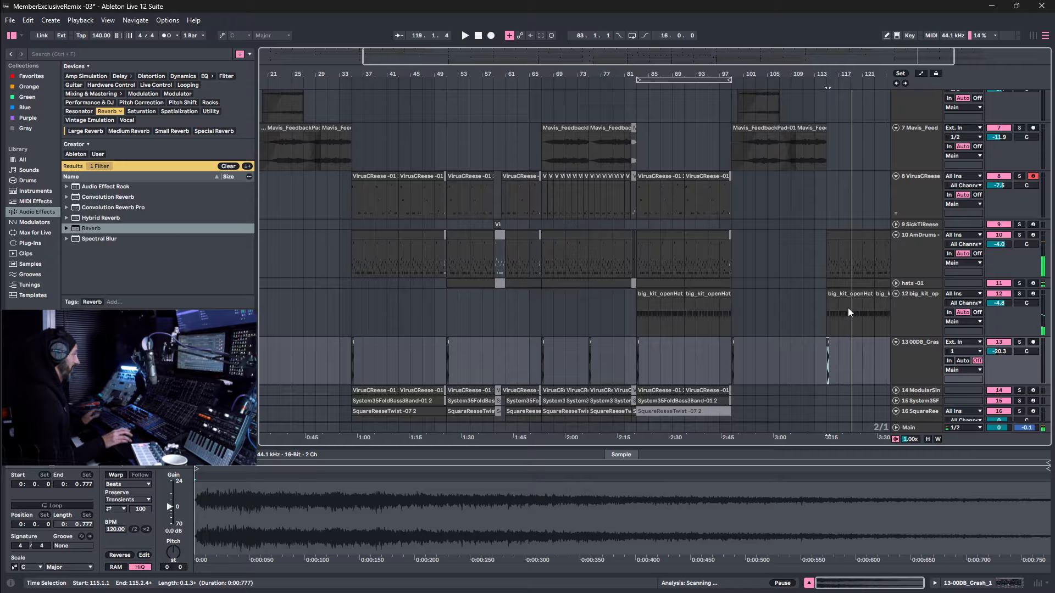
Set the arrangement loop to bars 115 to 131 and play back from about bar 90.
{"action": "scroll", "coordinate": [855, 360], "scroll_direction": "right", "scroll_amount": 4}
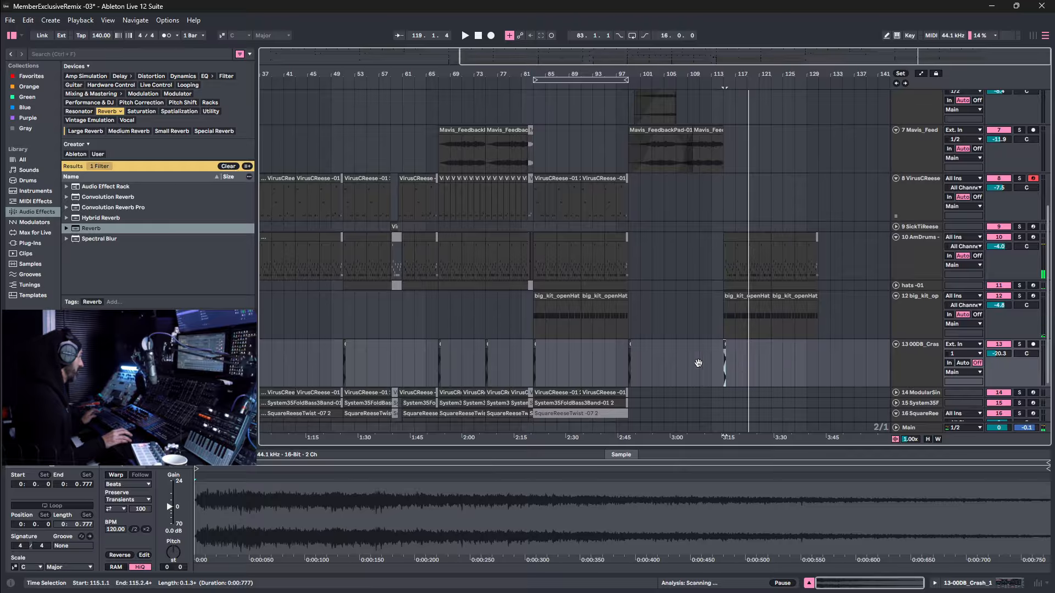
{"action": "left_click", "coordinate": [816, 370], "text": "shift"}
{"action": "key", "text": "ctrl+l"}
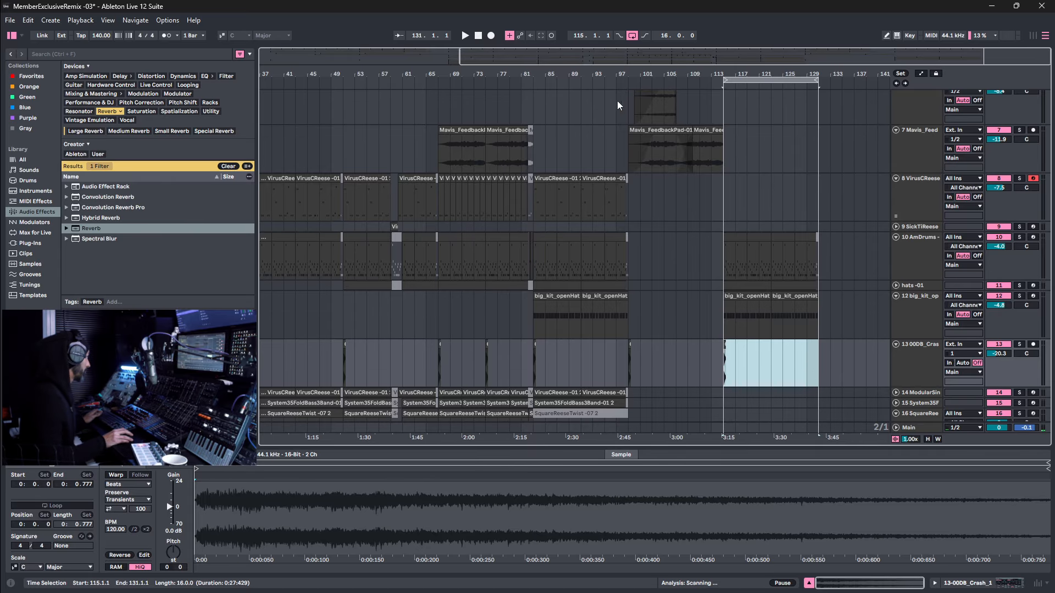
{"action": "left_click", "coordinate": [575, 83]}
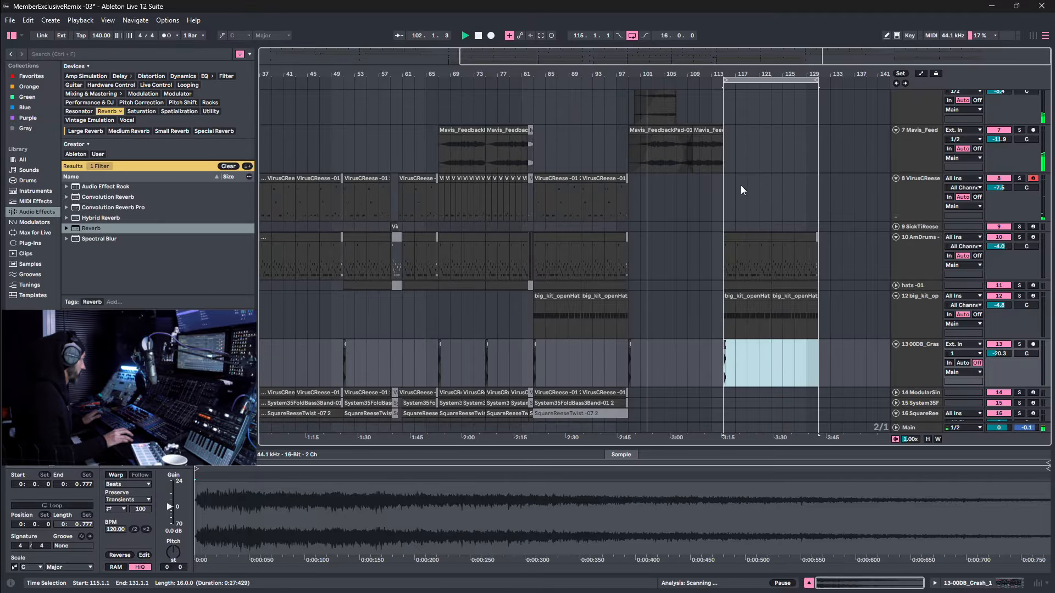
Insert an empty MIDI clip on the VirusCReese track over bars 115 to 131.
{"action": "left_click", "coordinate": [725, 195]}
{"action": "left_click_drag", "start_coordinate": [741, 198], "coordinate": [815, 201]}
{"action": "right_click", "coordinate": [813, 198]}
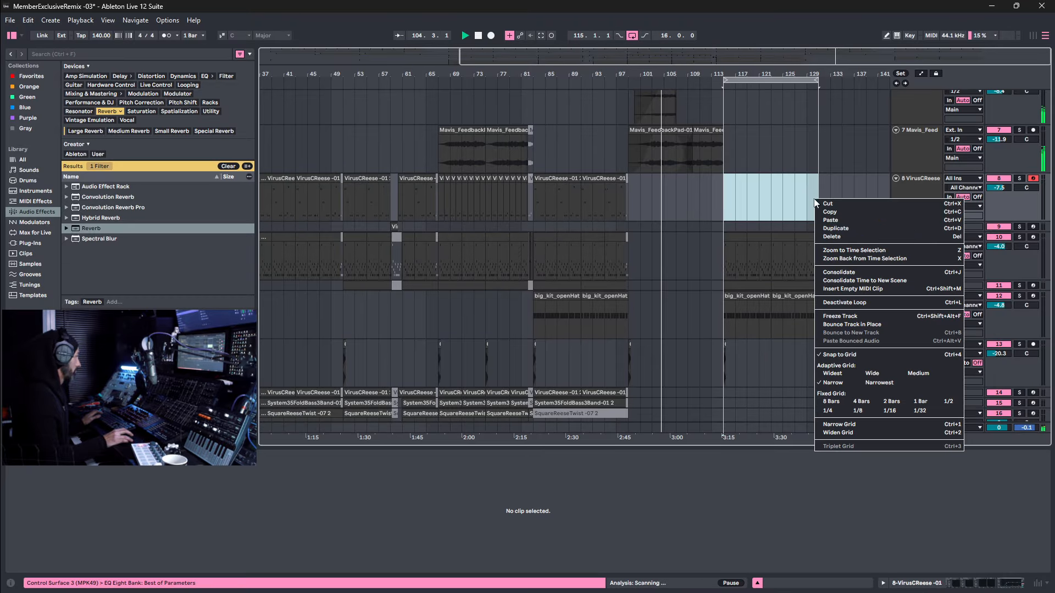
{"action": "left_click", "coordinate": [824, 291]}
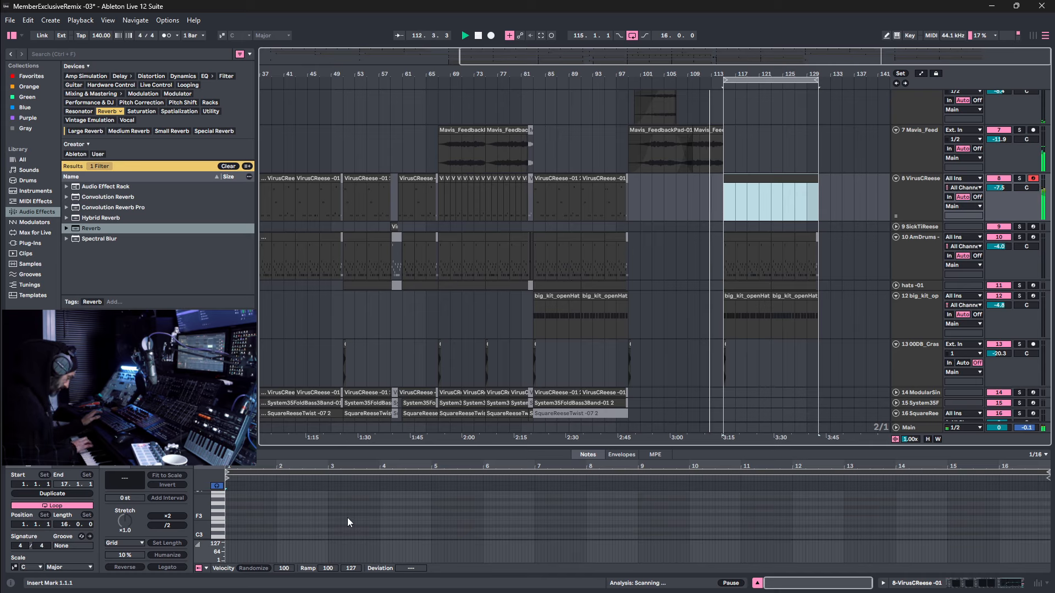
Record a new VirusCReese bass part from bar 115 and stop at the end of bar 122.
{"action": "key", "text": "space"}
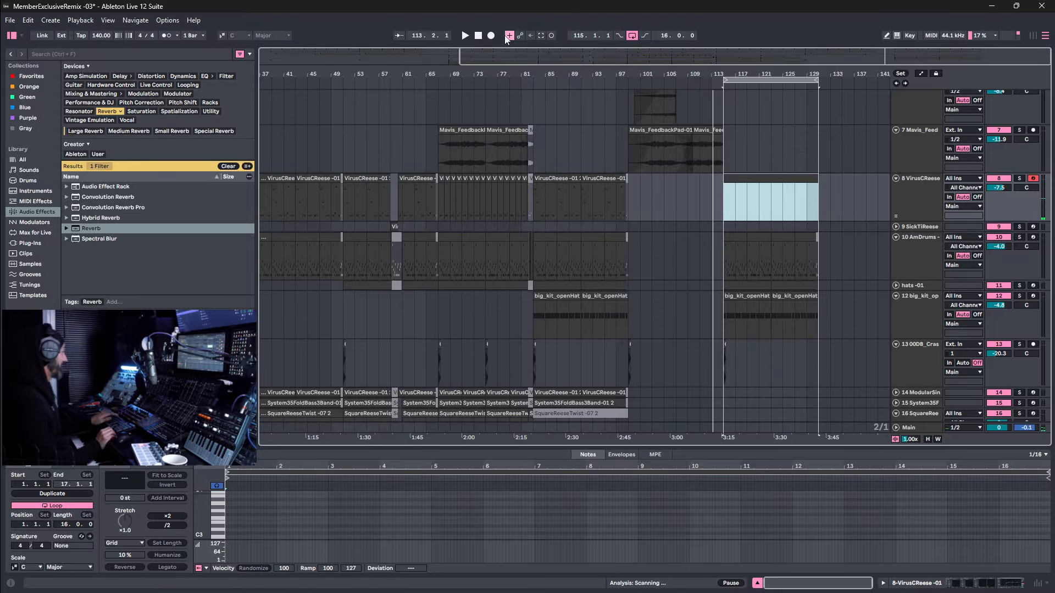
{"action": "key", "text": "F9"}
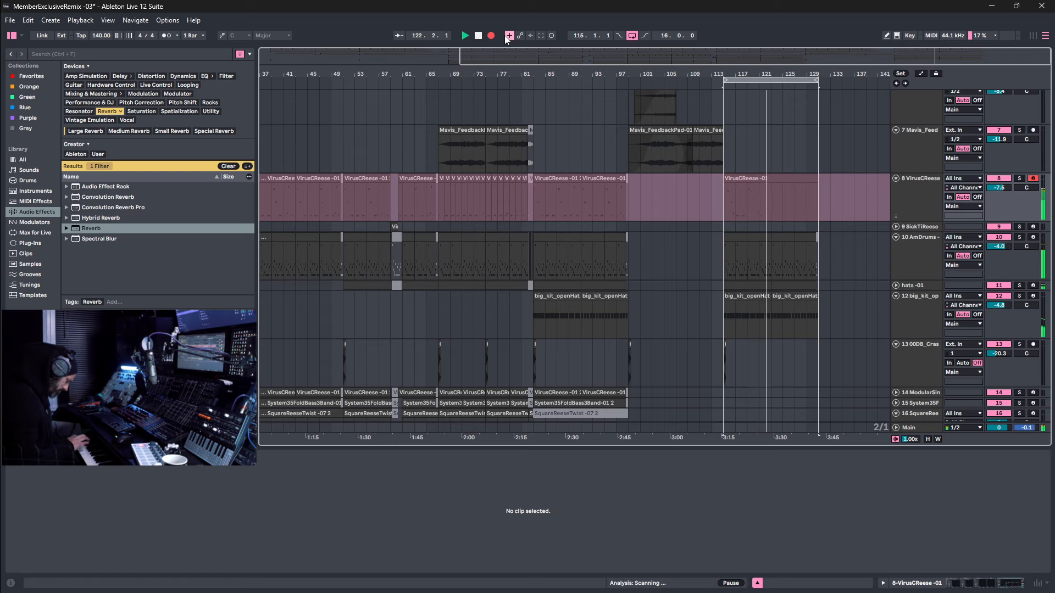
{"action": "key", "text": "space"}
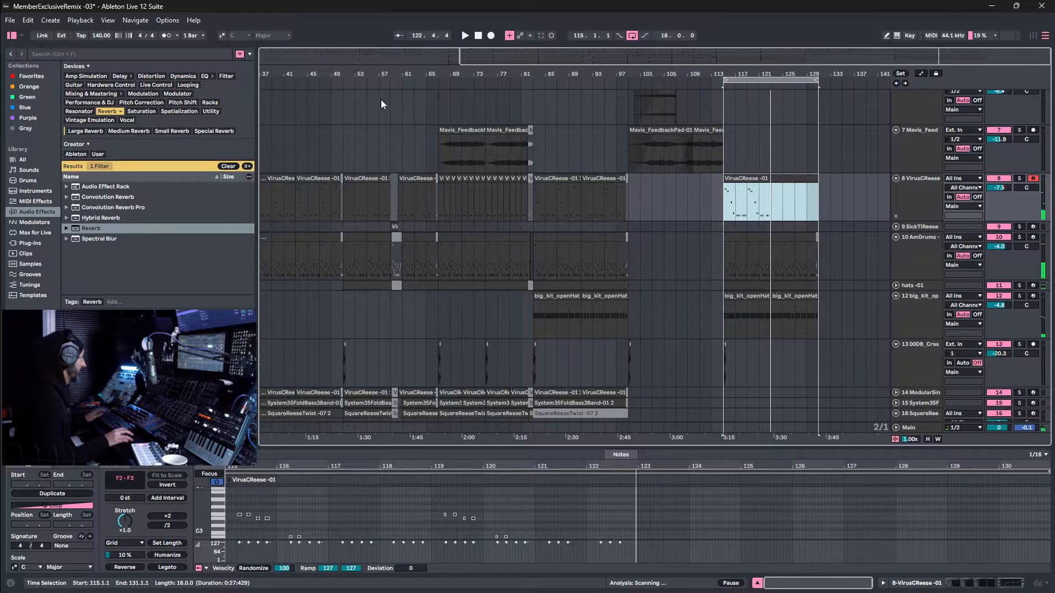
Trim the recorded VirusCReese clip to bars 115 to 123 and consolidate it.
{"action": "key", "text": "ctrl+e"}
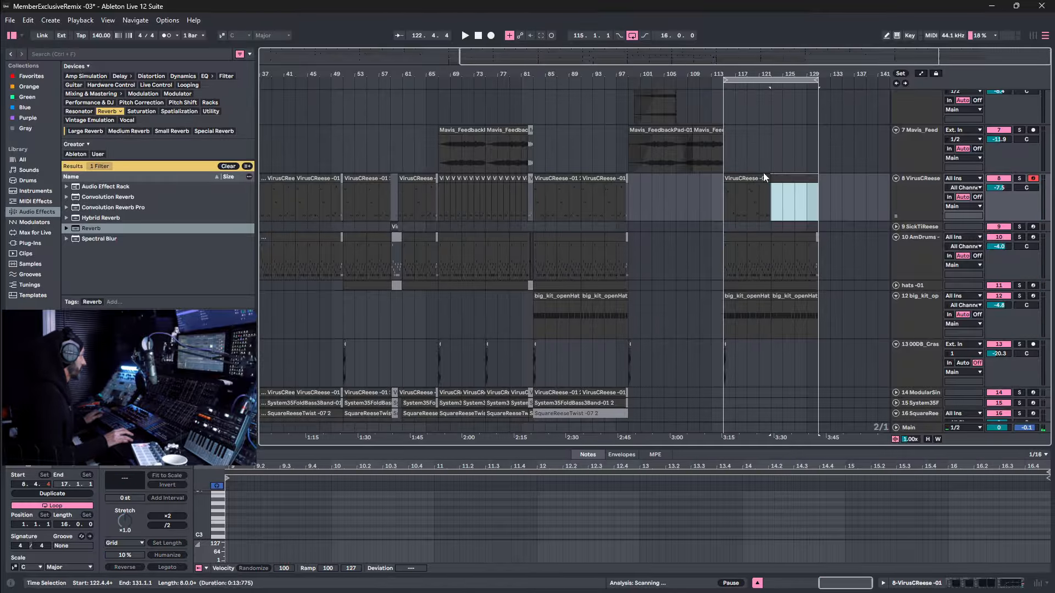
{"action": "key", "text": "Delete"}
{"action": "left_click", "coordinate": [773, 178]}
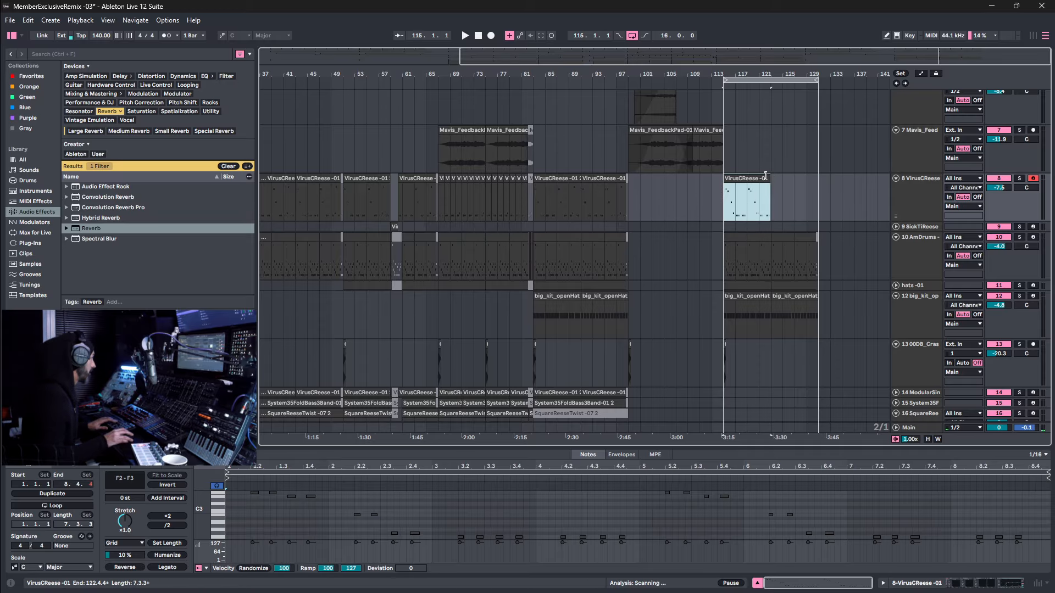
{"action": "right_click", "coordinate": [753, 189]}
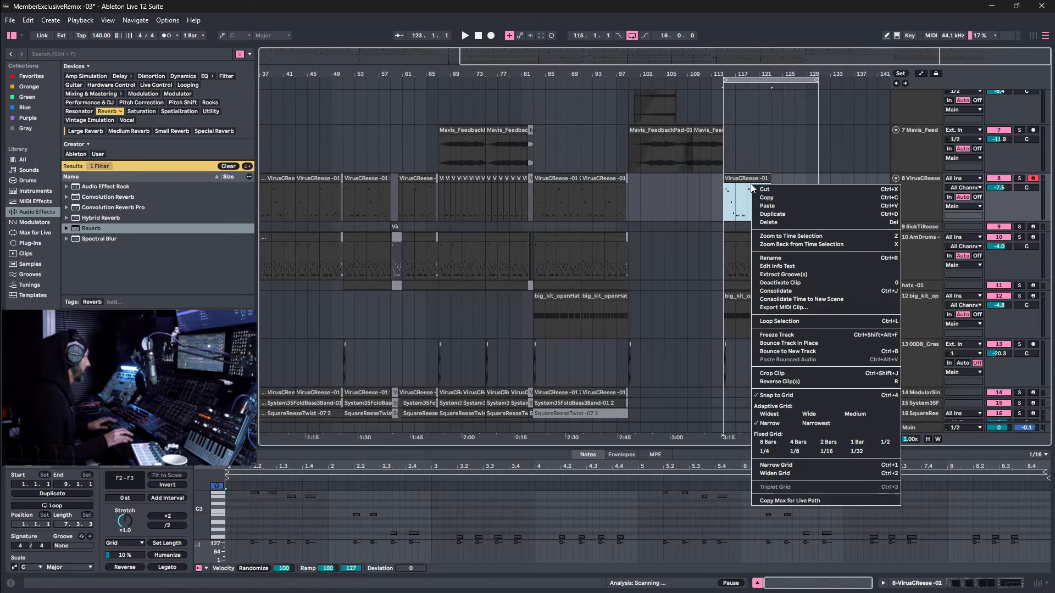
{"action": "left_click", "coordinate": [796, 299]}
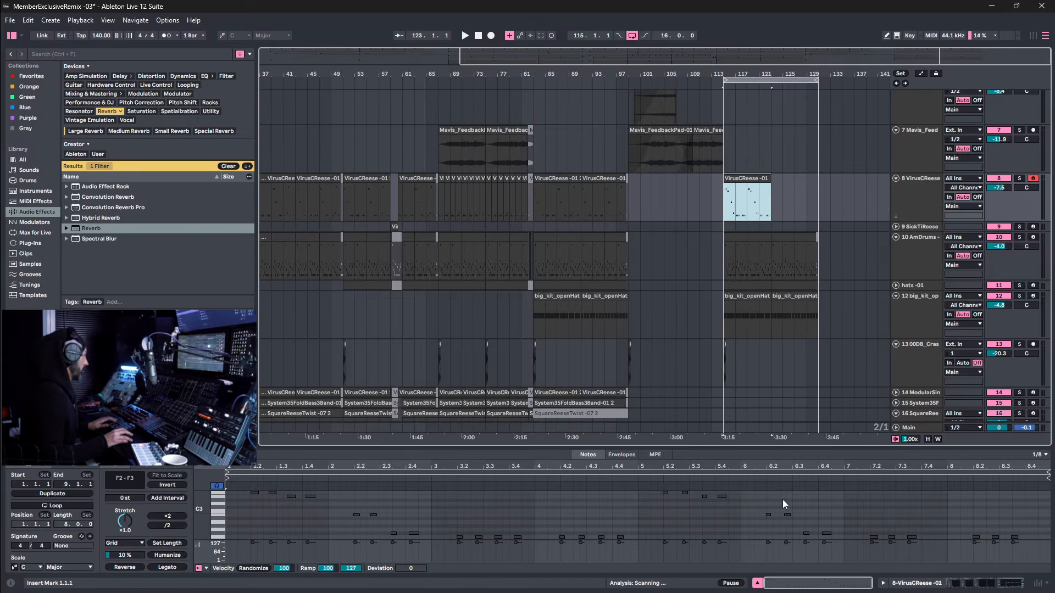
Set the note editor's fixed grid to 1/16 and quantize the recorded VirusCReese notes.
{"action": "right_click", "coordinate": [824, 507]}
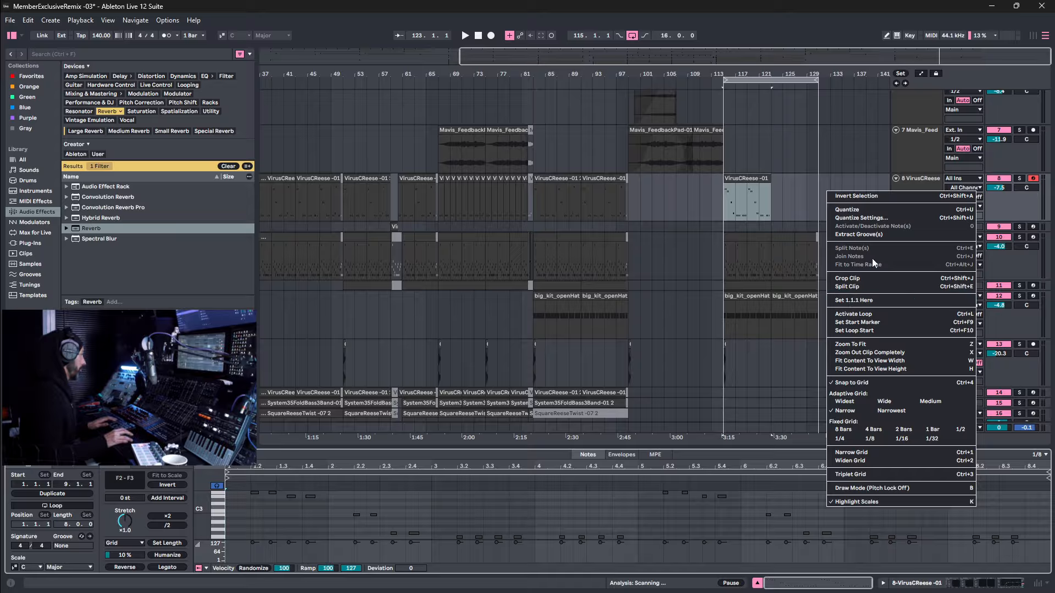
{"action": "left_click", "coordinate": [873, 278]}
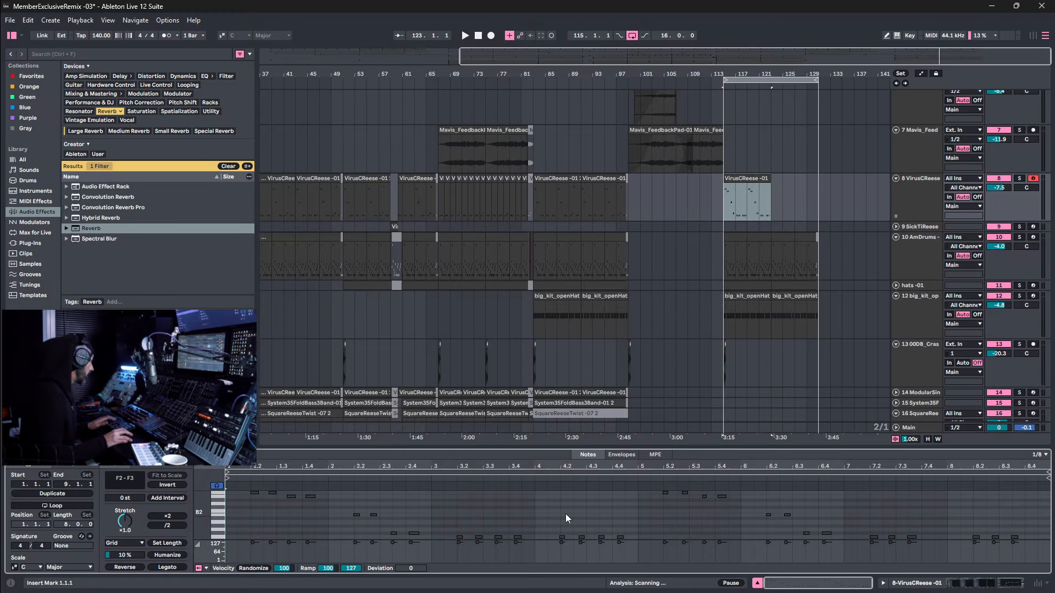
{"action": "right_click", "coordinate": [565, 513]}
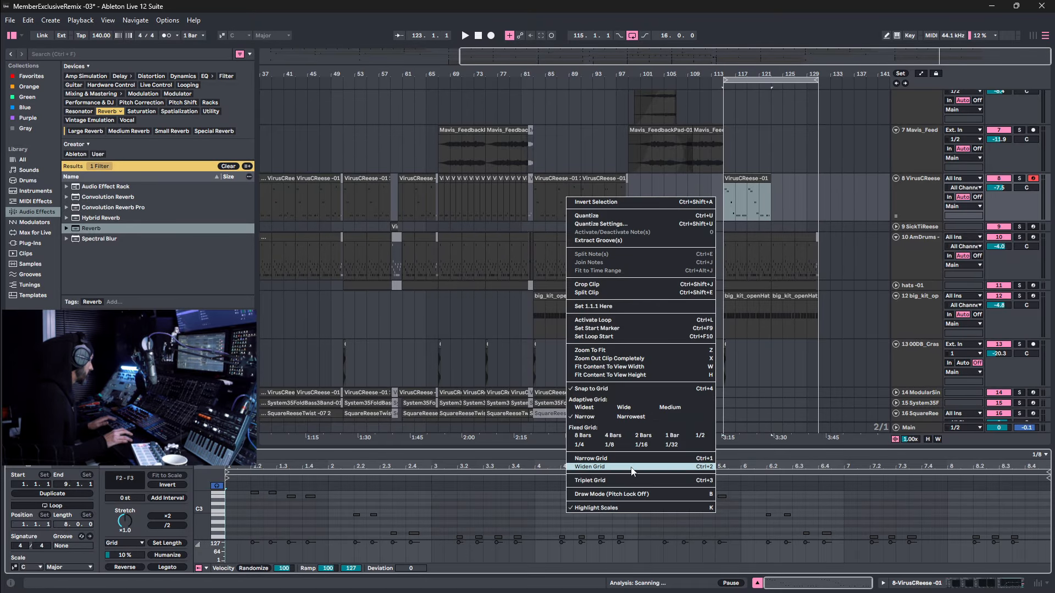
{"action": "left_click", "coordinate": [611, 445]}
{"action": "right_click", "coordinate": [610, 515]}
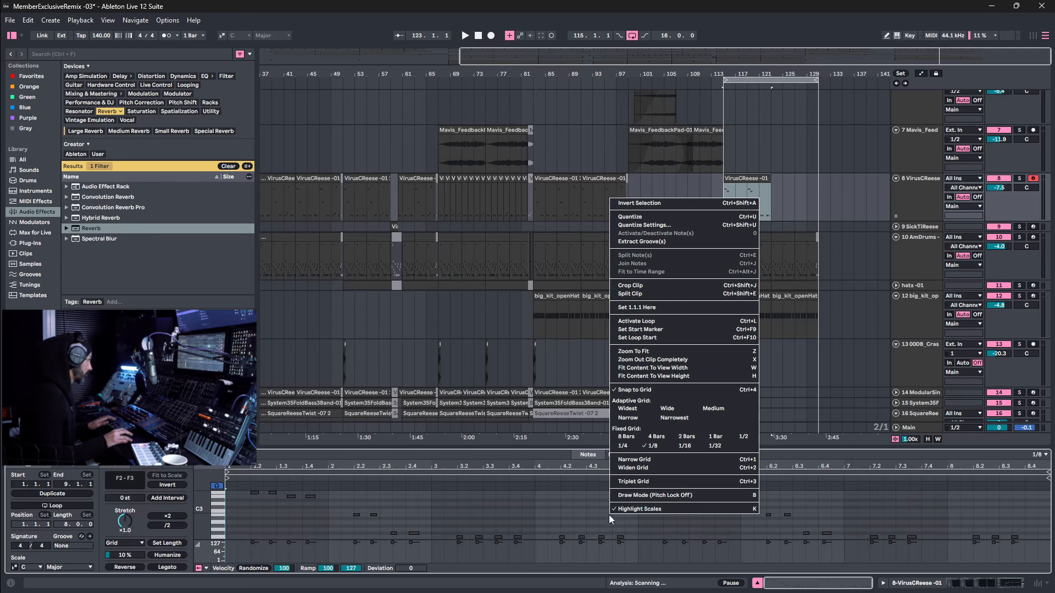
{"action": "left_click", "coordinate": [689, 450]}
{"action": "right_click", "coordinate": [604, 514]}
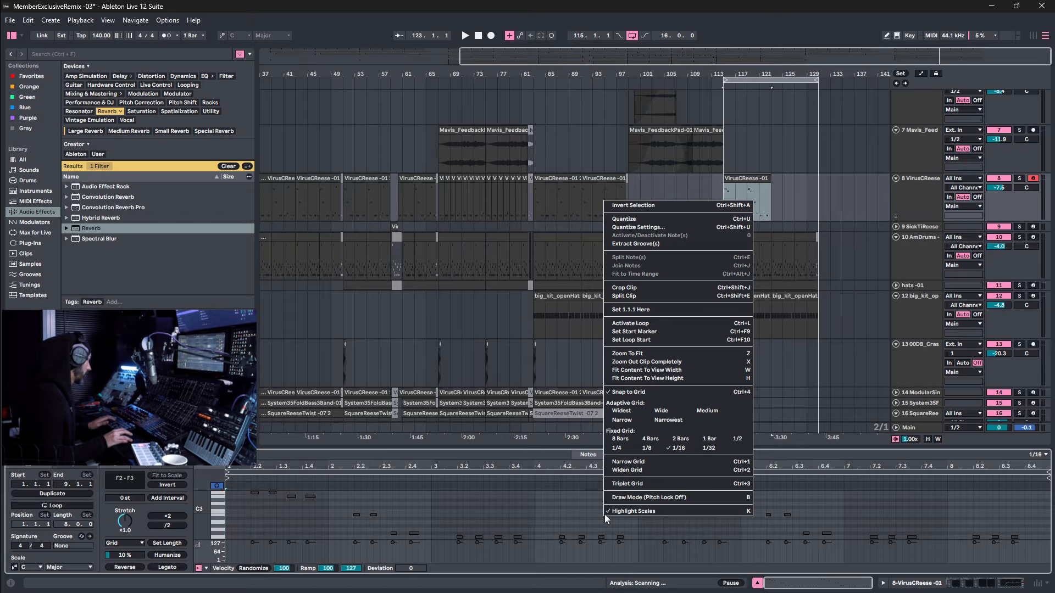
{"action": "left_click", "coordinate": [658, 223]}
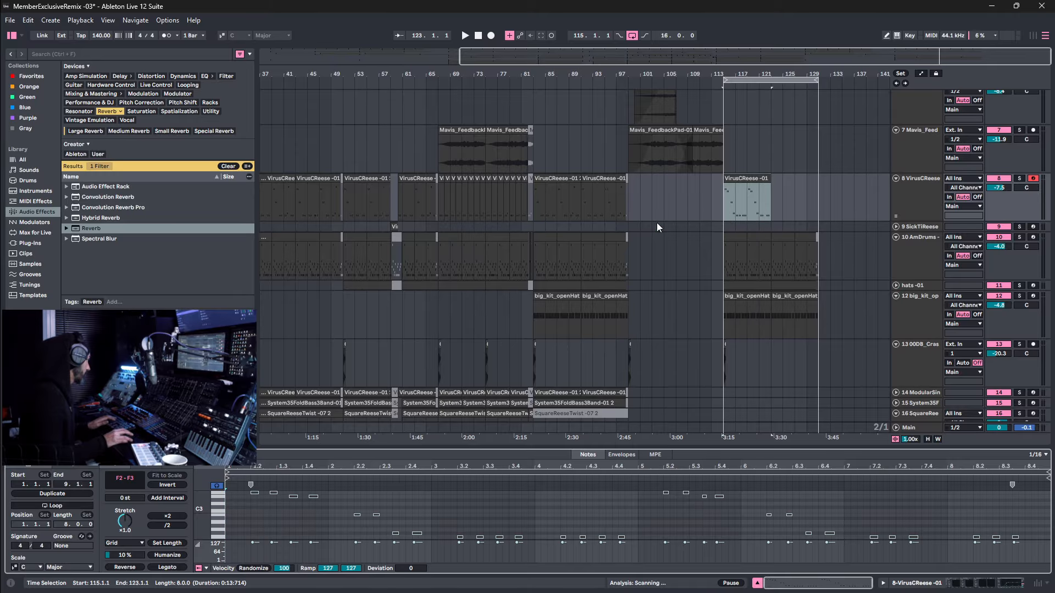
{"action": "left_click", "coordinate": [490, 513]}
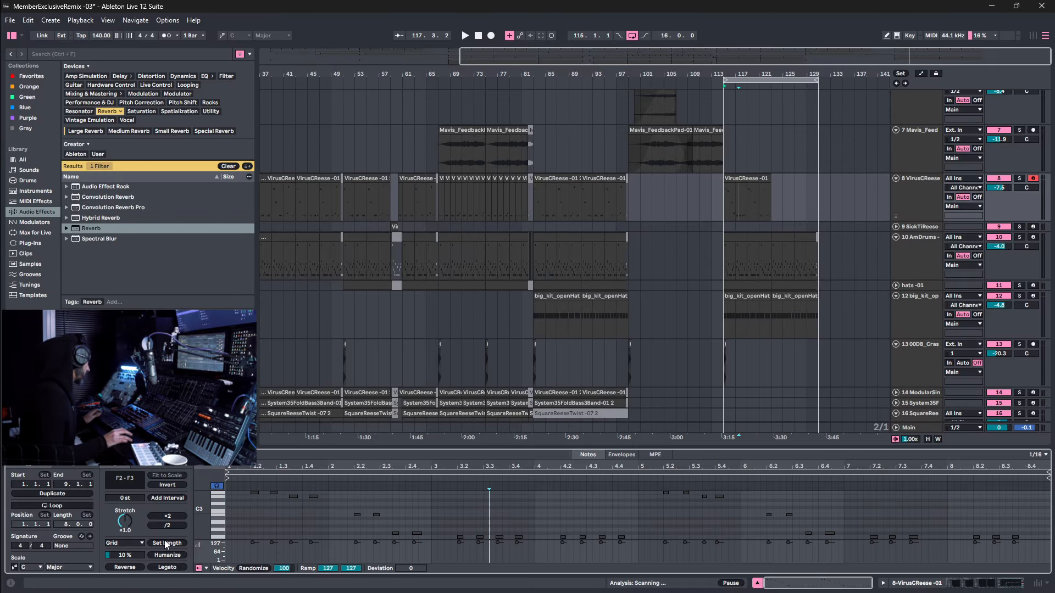
Lengthen all the notes in the VirusCReese clip at bar 115 together.
{"action": "key", "text": "ctrl+a"}
{"action": "left_click_drag", "start_coordinate": [260, 468], "coordinate": [285, 494]}
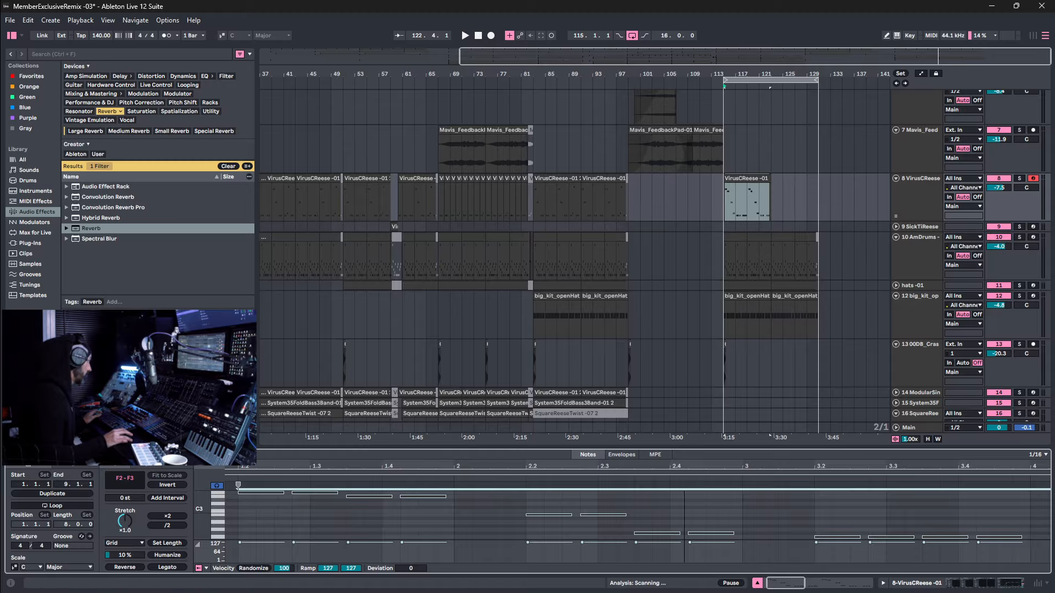
{"action": "double_click", "coordinate": [679, 471]}
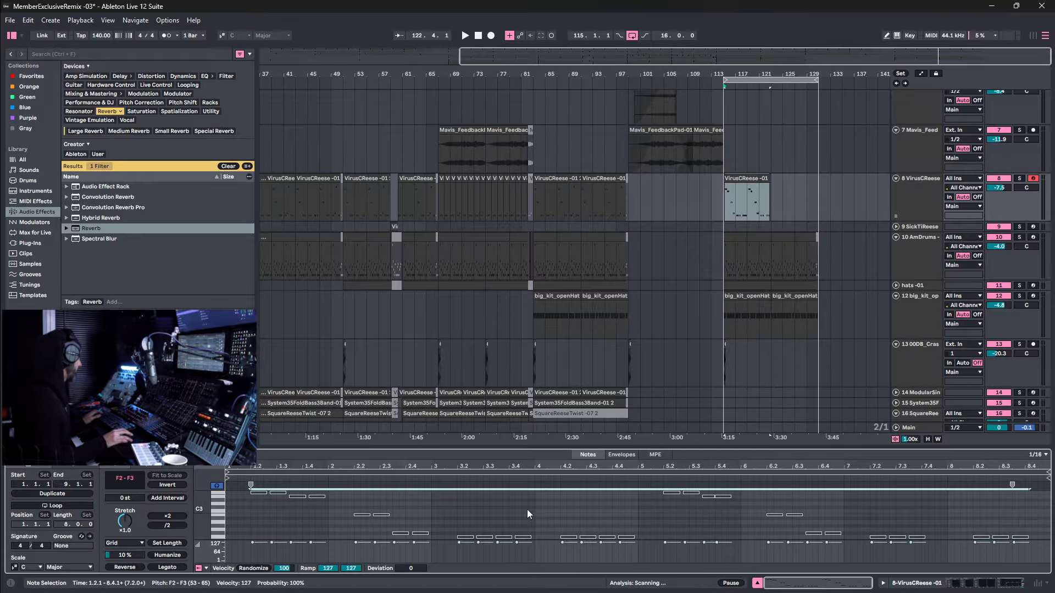
{"action": "left_click", "coordinate": [548, 508]}
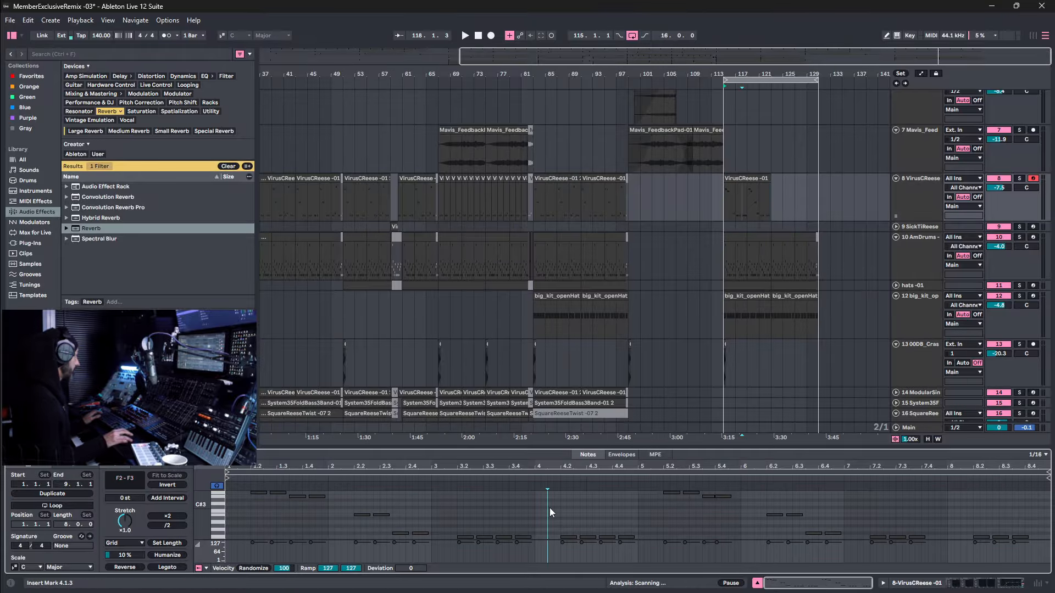
Copy the VirusCReese clip at bar 115 onto the ModularSineTri_Sub track and audition the section.
{"action": "left_click", "coordinate": [744, 179]}
{"action": "left_click_drag", "start_coordinate": [745, 179], "coordinate": [749, 392]}
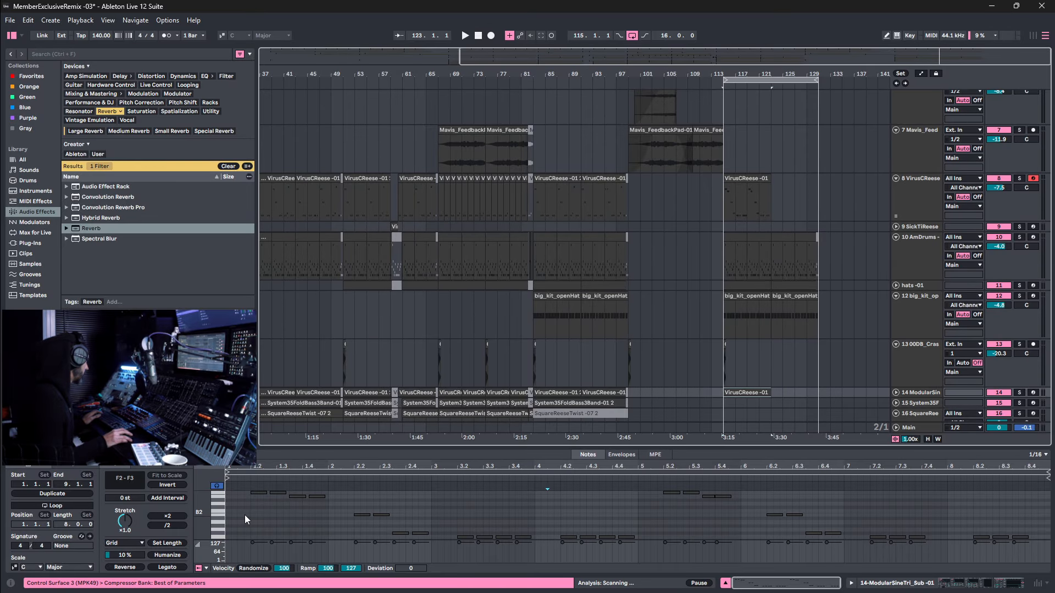
{"action": "left_click", "coordinate": [266, 511]}
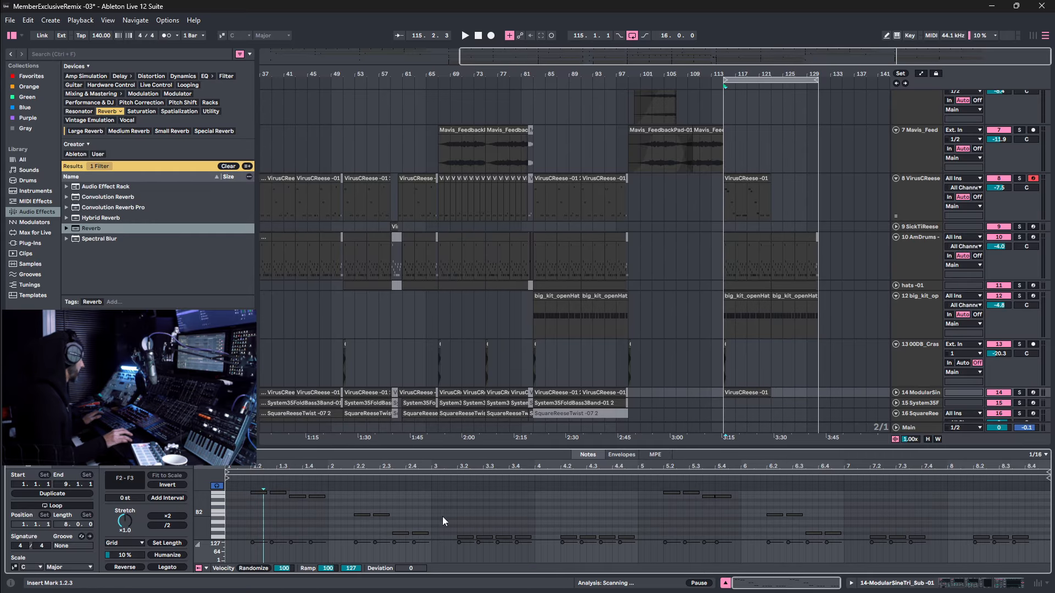
{"action": "key", "text": "space"}
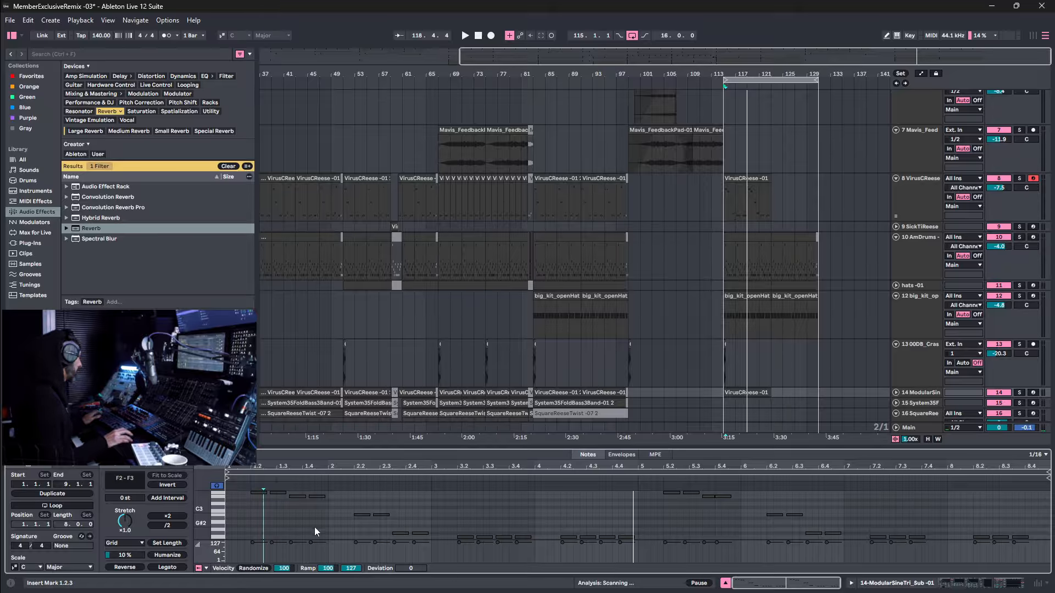
Add an F2 note at 1.1.1 in the ModularSineTri_Sub clip, shorten it to three sixteenths and audition it.
{"action": "left_click", "coordinate": [753, 393]}
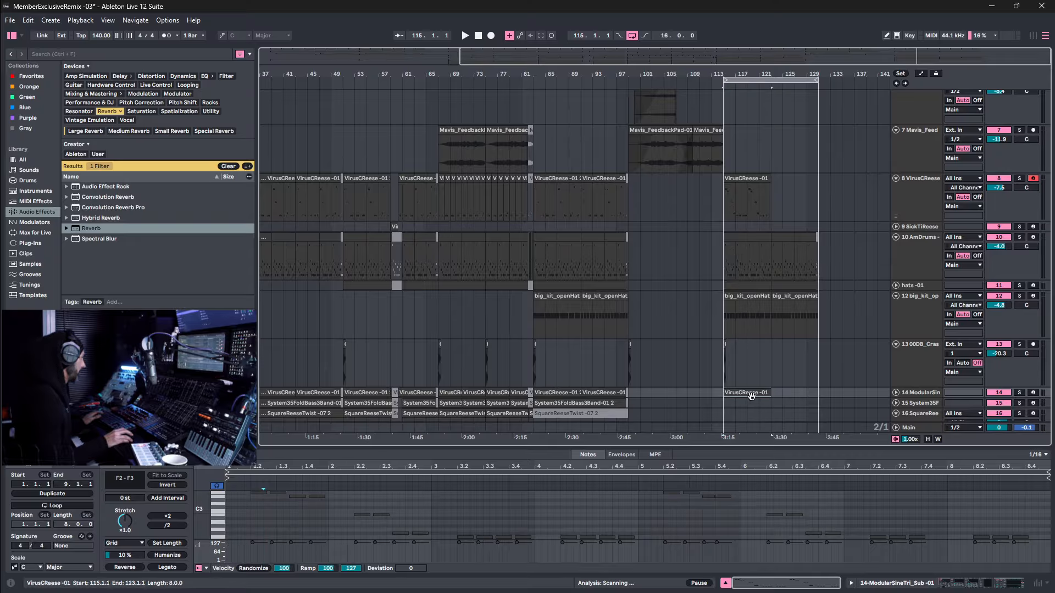
{"action": "scroll", "coordinate": [228, 529], "scroll_direction": "down", "scroll_amount": 1}
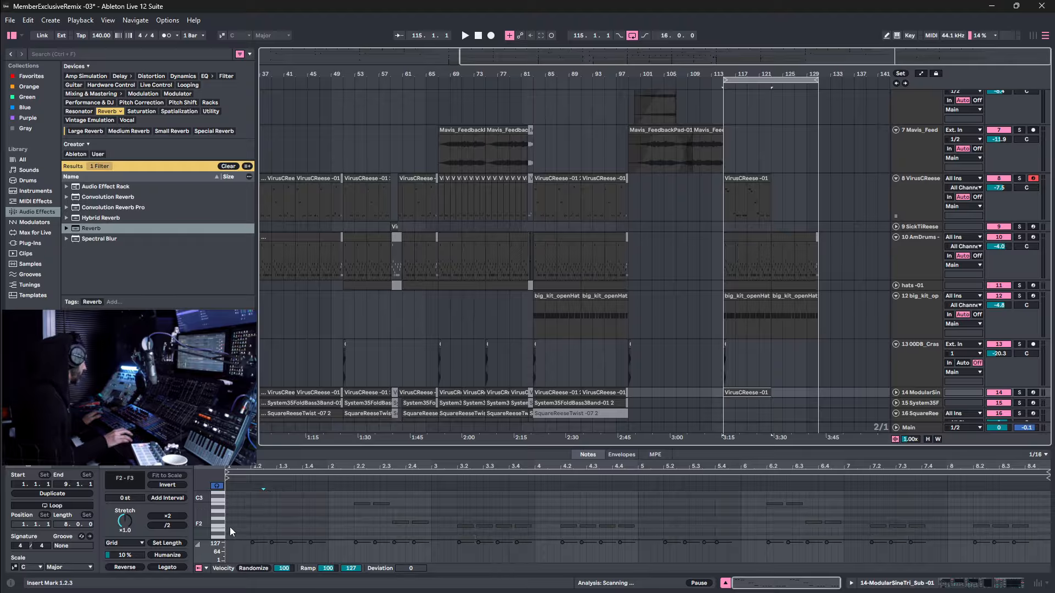
{"action": "left_click", "coordinate": [230, 527]}
{"action": "left_click_drag", "start_coordinate": [236, 526], "coordinate": [251, 526]}
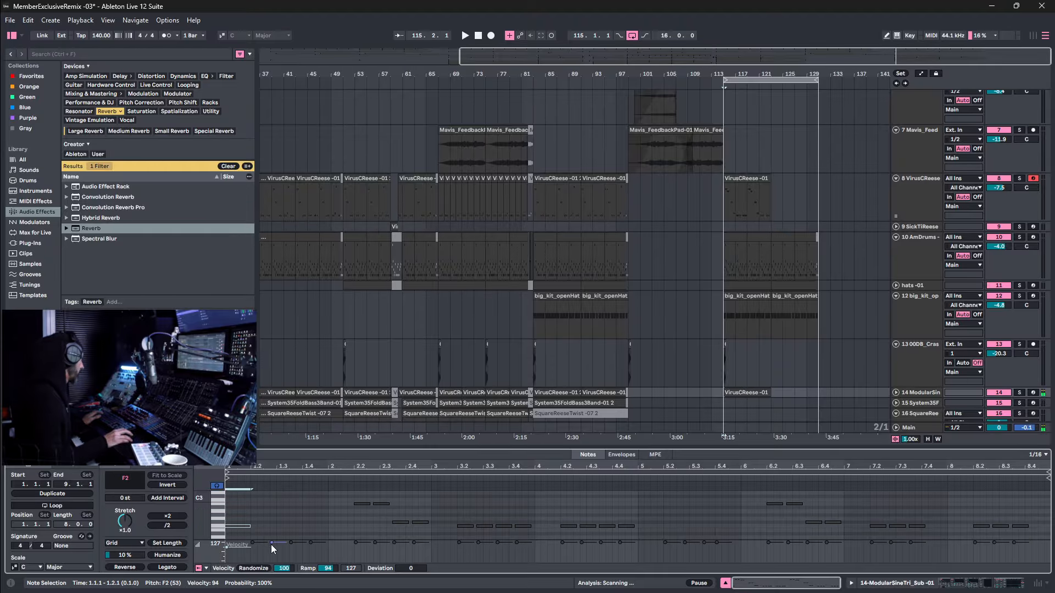
{"action": "key", "text": "shift+Left"}
{"action": "key", "text": "space"}
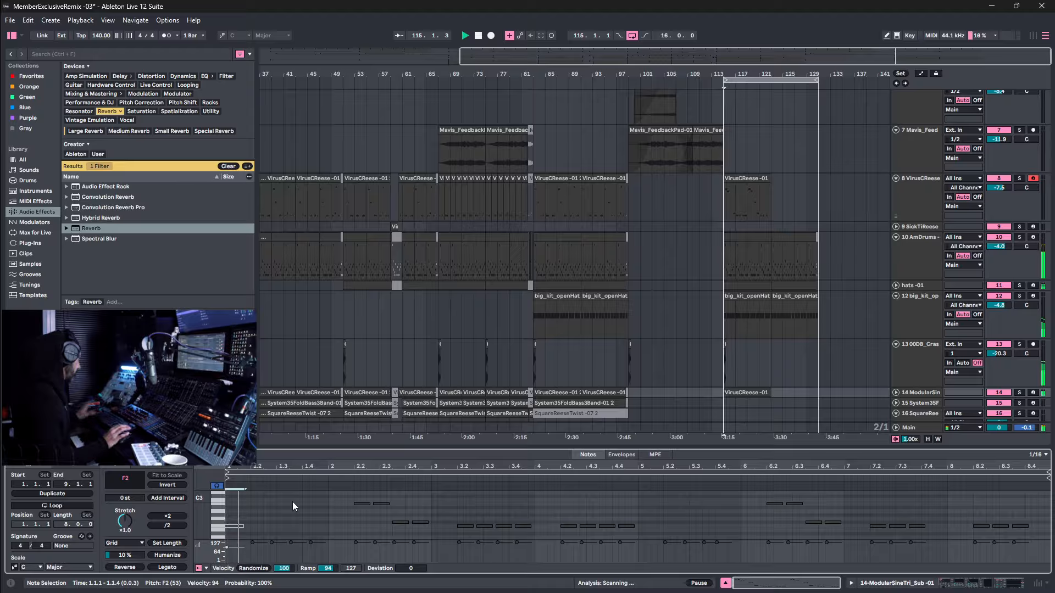
{"action": "key", "text": "space"}
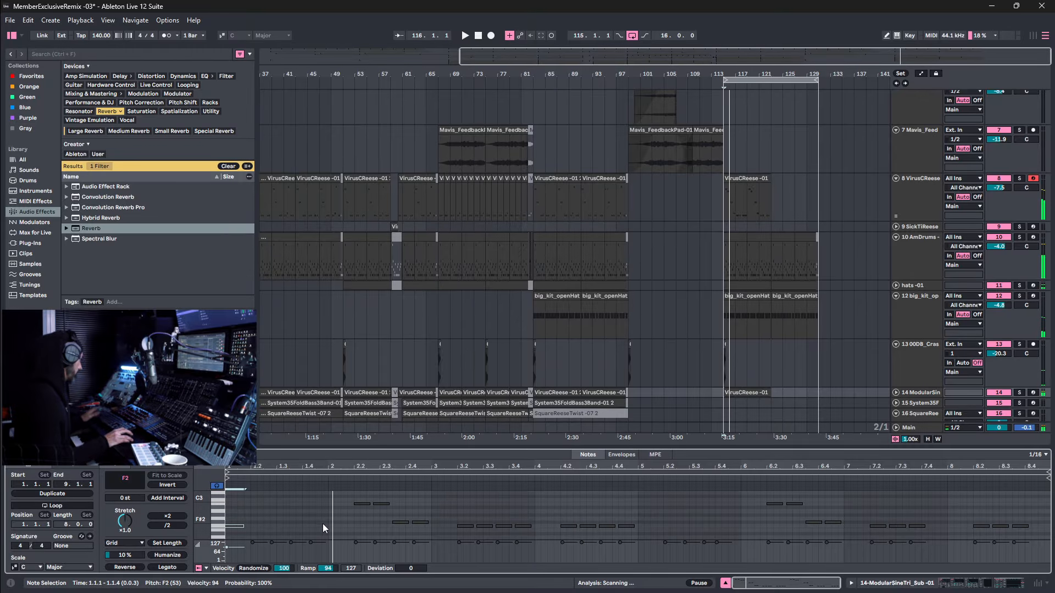
Copy the opening F2 sub note to the starts of clip bars 2, 3 and 4, auditioning the result.
{"action": "left_click_drag", "start_coordinate": [233, 526], "coordinate": [330, 529]}
{"action": "key", "text": "space"}
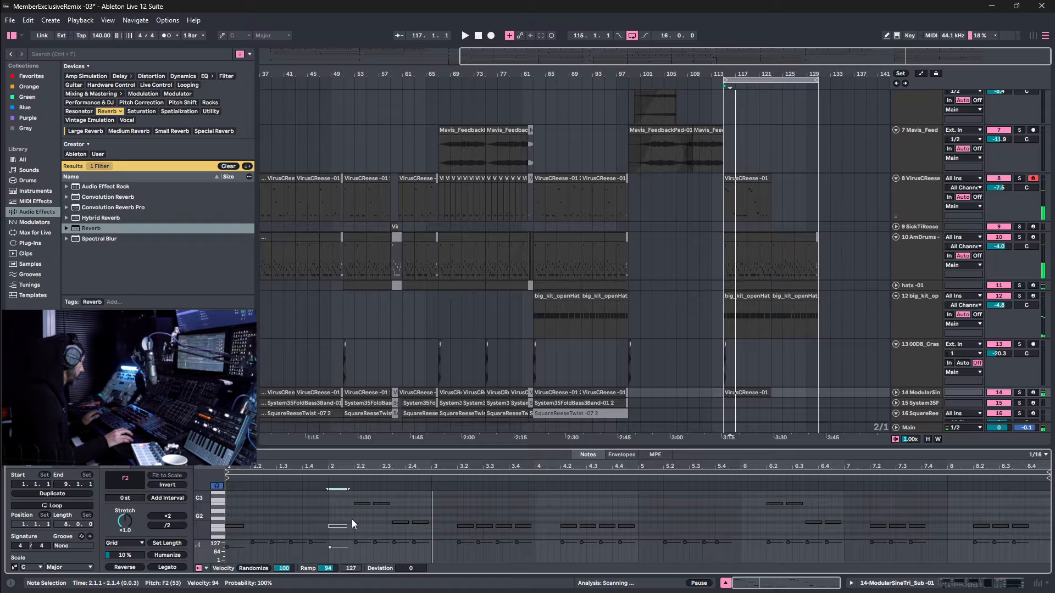
{"action": "left_click_drag", "start_coordinate": [334, 527], "coordinate": [438, 526]}
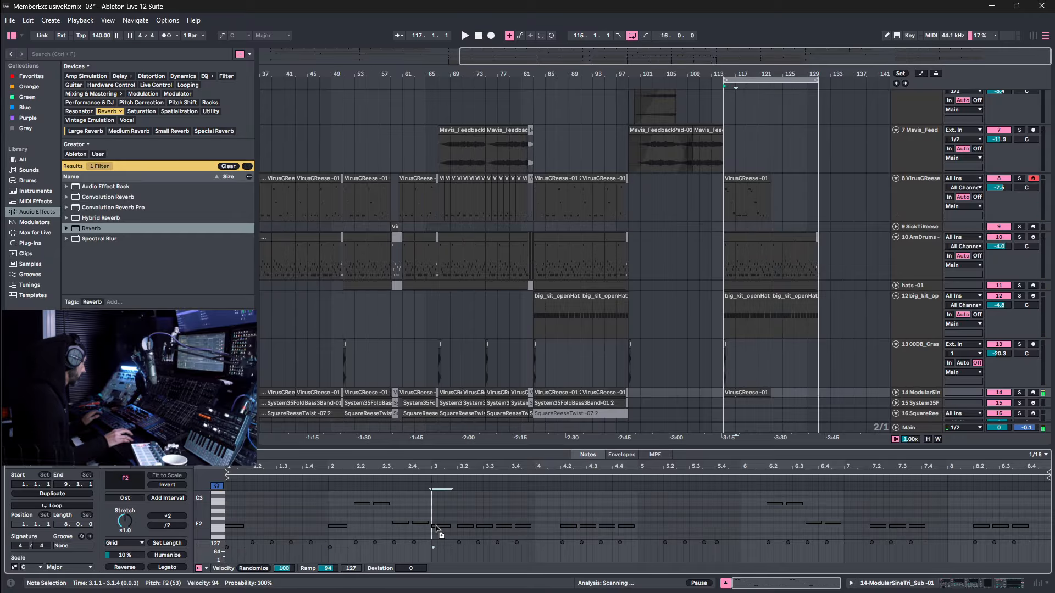
{"action": "left_click_drag", "start_coordinate": [448, 526], "coordinate": [552, 527]}
{"action": "key", "text": "space"}
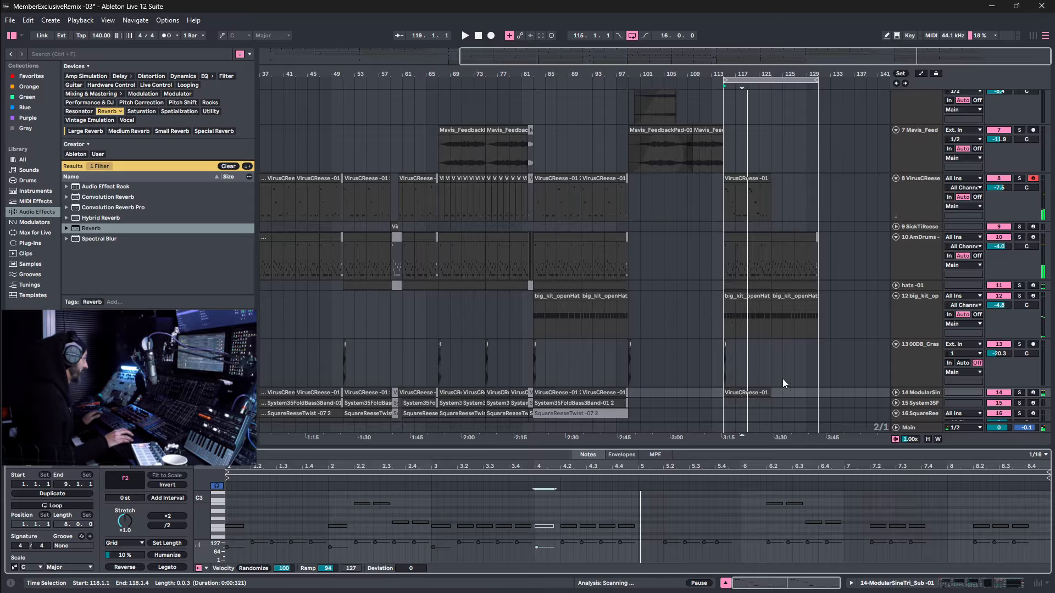
Trim the ModularSineTri_Sub clip to bars 115 to 119 and duplicate it three times up to bar 131.
{"action": "left_click", "coordinate": [766, 392]}
{"action": "left_click_drag", "start_coordinate": [768, 391], "coordinate": [742, 392]}
{"action": "key", "text": "ctrl+d"}
{"action": "key", "text": "ctrl+d"}
{"action": "key", "text": "ctrl+d"}
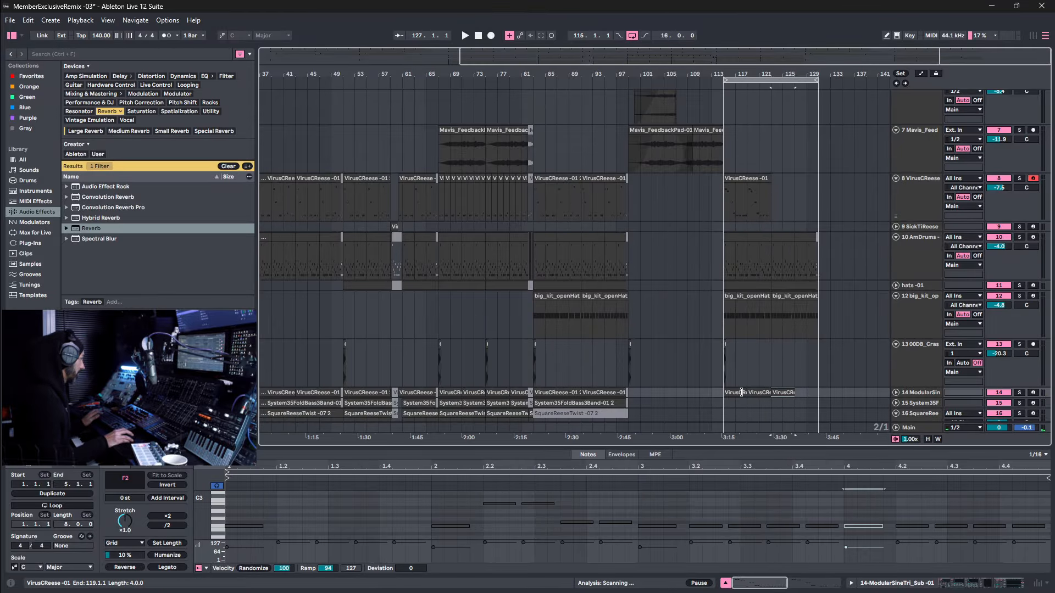
Duplicate the new VirusCReese clip to fill bars 123 to 131.
{"action": "left_click", "coordinate": [738, 179]}
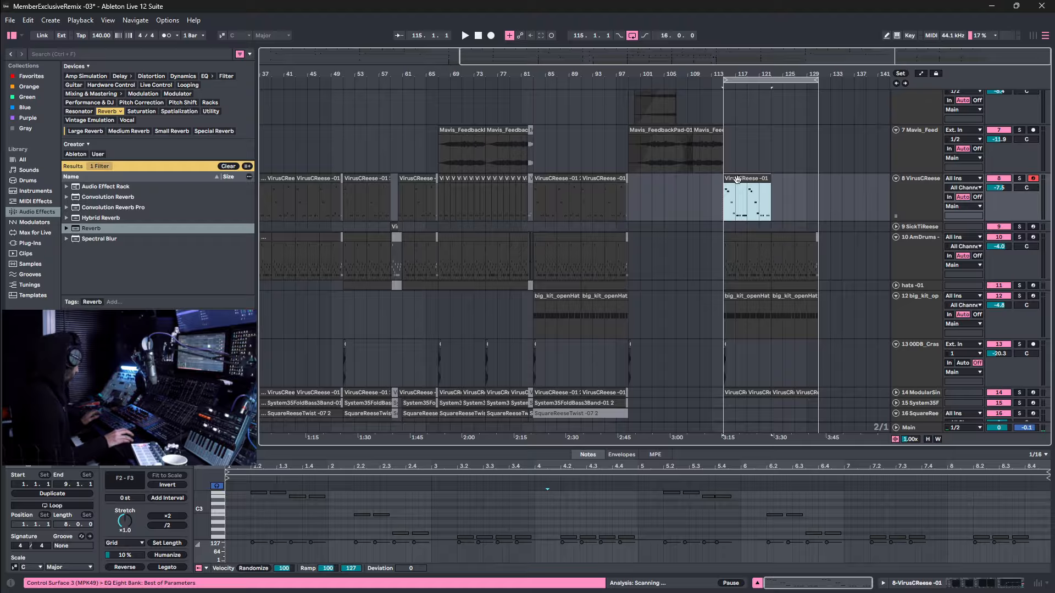
{"action": "key", "text": "ctrl+d"}
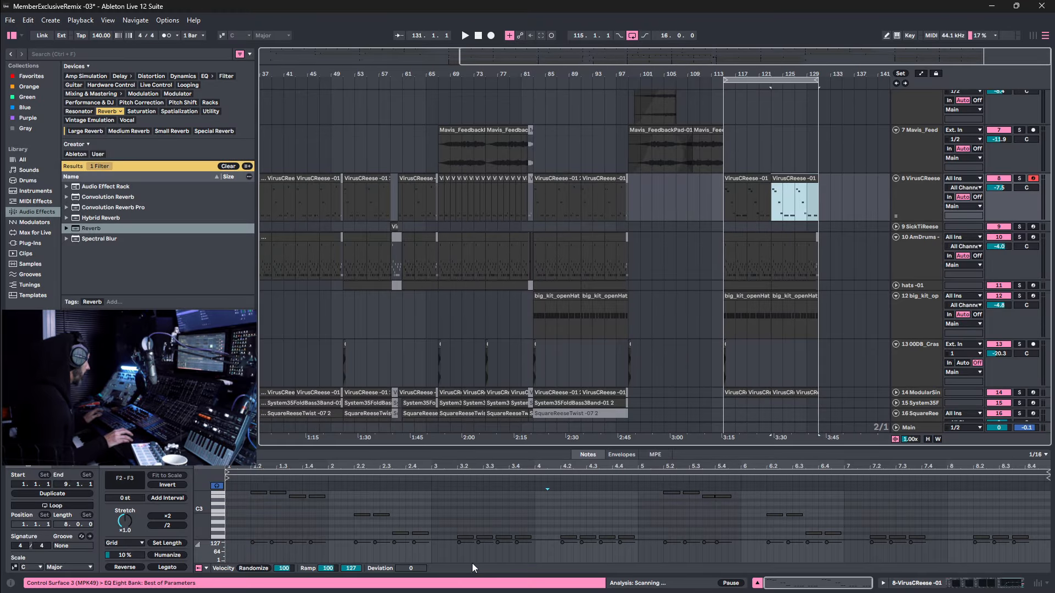
{"action": "scroll", "coordinate": [440, 516], "scroll_direction": "up", "scroll_amount": 1}
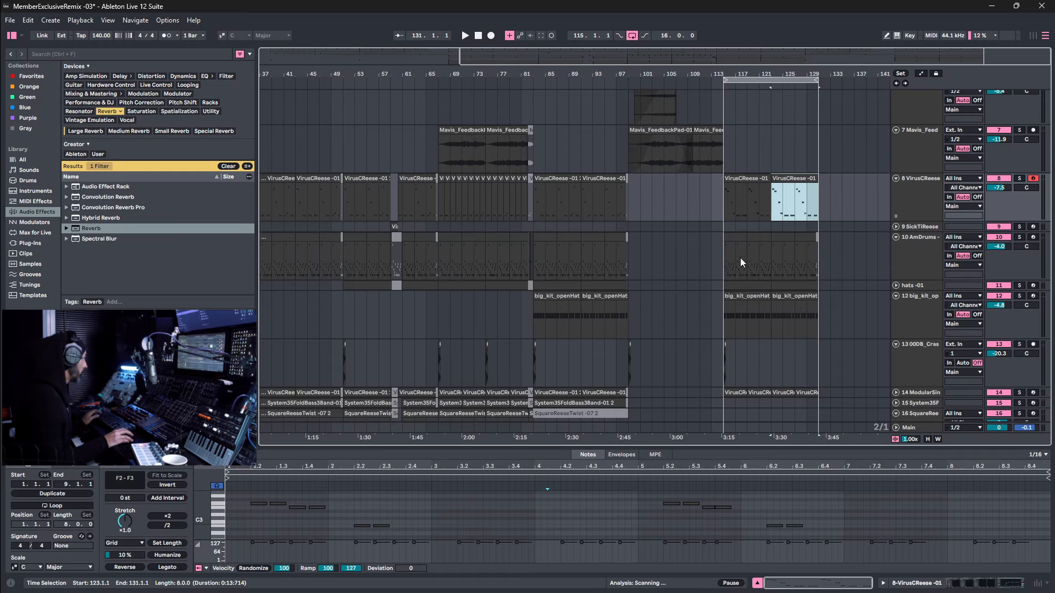
Audition the new section from bar 115, arming the PhasePlantFMTwist track and the SquareReeseTwist track in turn.
{"action": "left_click", "coordinate": [728, 229]}
{"action": "key", "text": "space"}
{"action": "scroll", "coordinate": [763, 271], "scroll_direction": "down", "scroll_amount": 3}
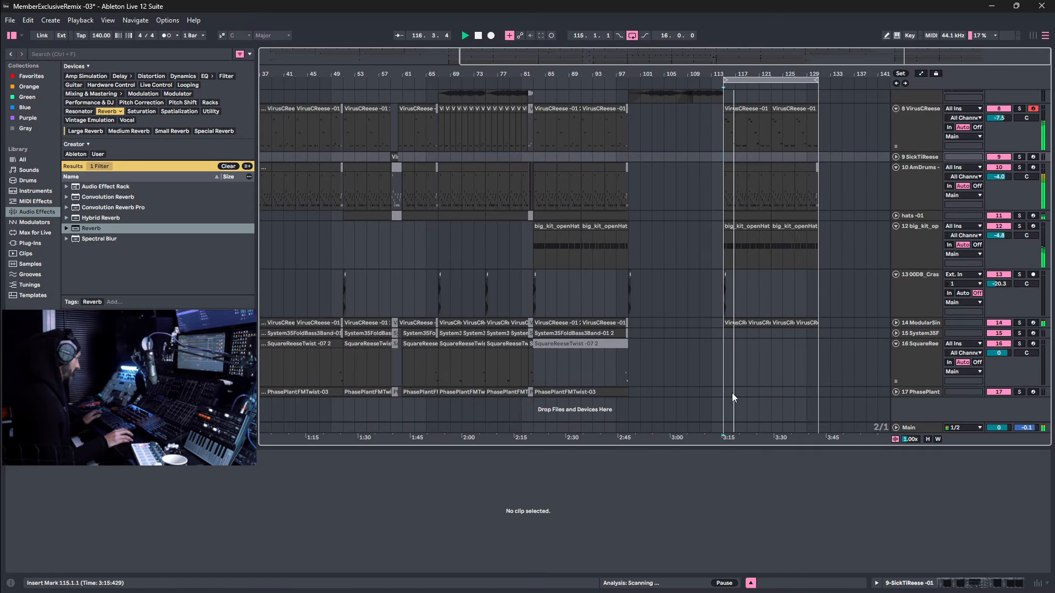
{"action": "left_click", "coordinate": [1033, 393]}
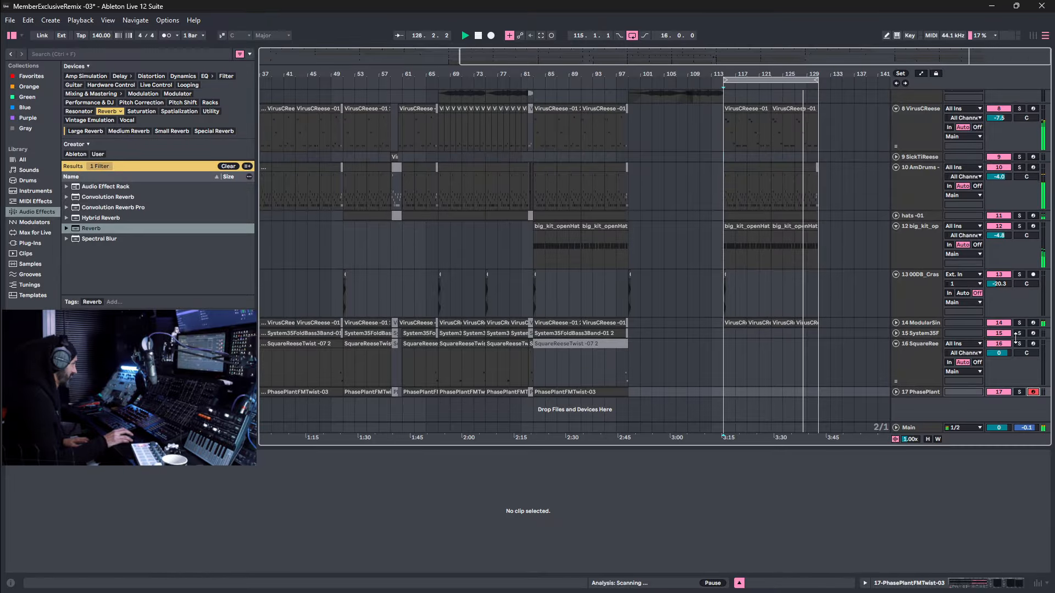
{"action": "left_click", "coordinate": [500, 390]}
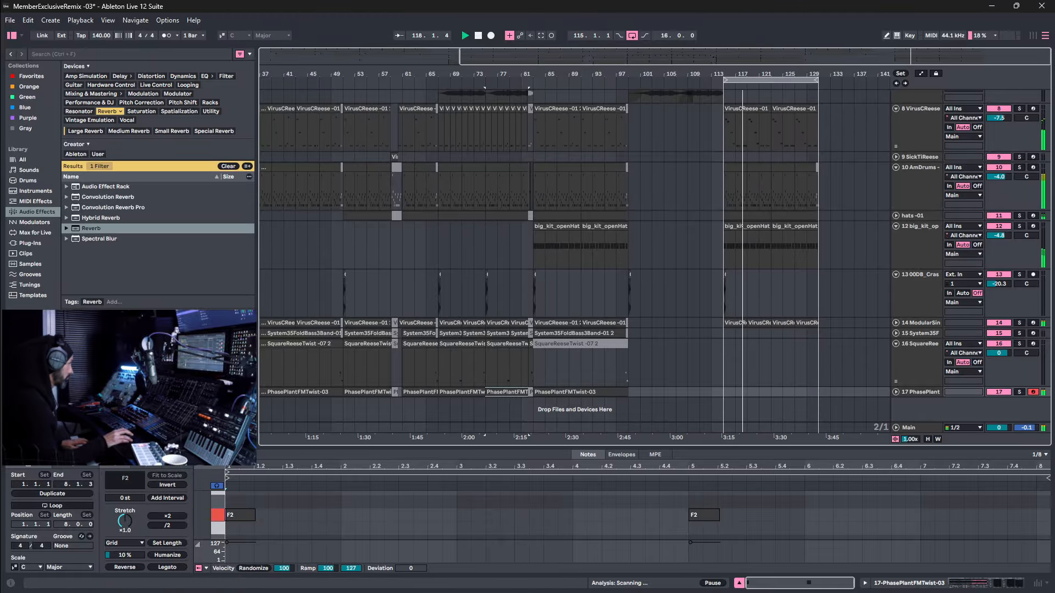
{"action": "left_click", "coordinate": [1033, 344]}
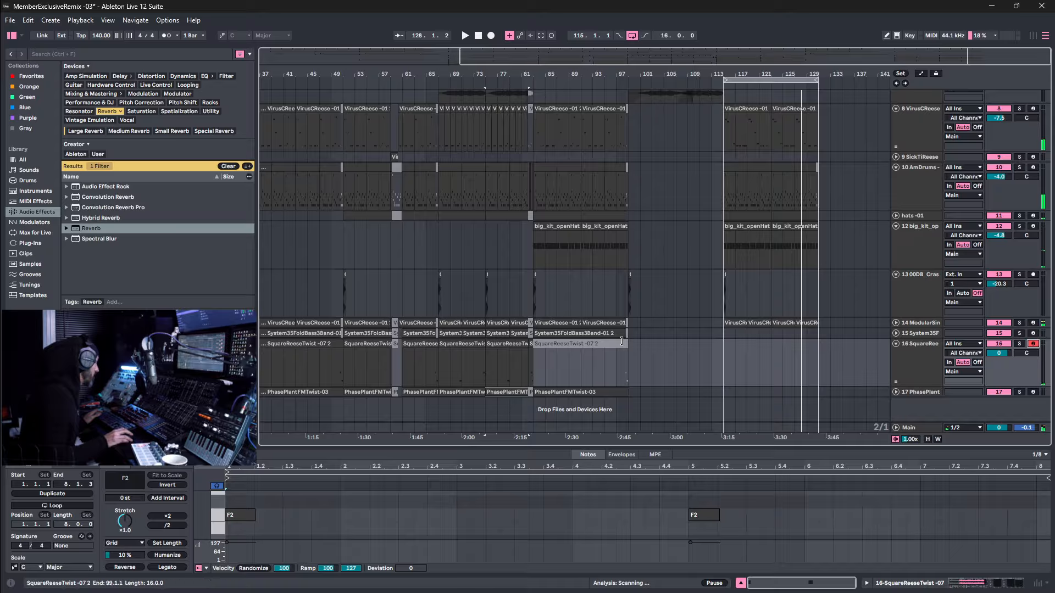
Copy the short SquareReeseTwist fill before bar 83 into bar 118, ending at bar 119, and audition from bar 115.
{"action": "left_click", "coordinate": [531, 344]}
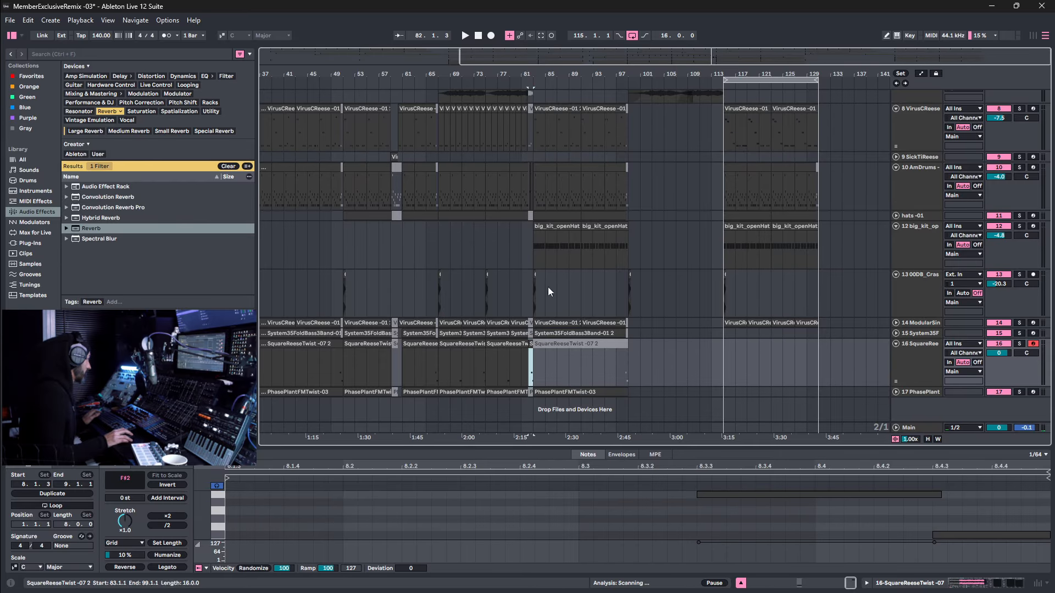
{"action": "left_click_drag", "start_coordinate": [565, 71], "coordinate": [415, 144]}
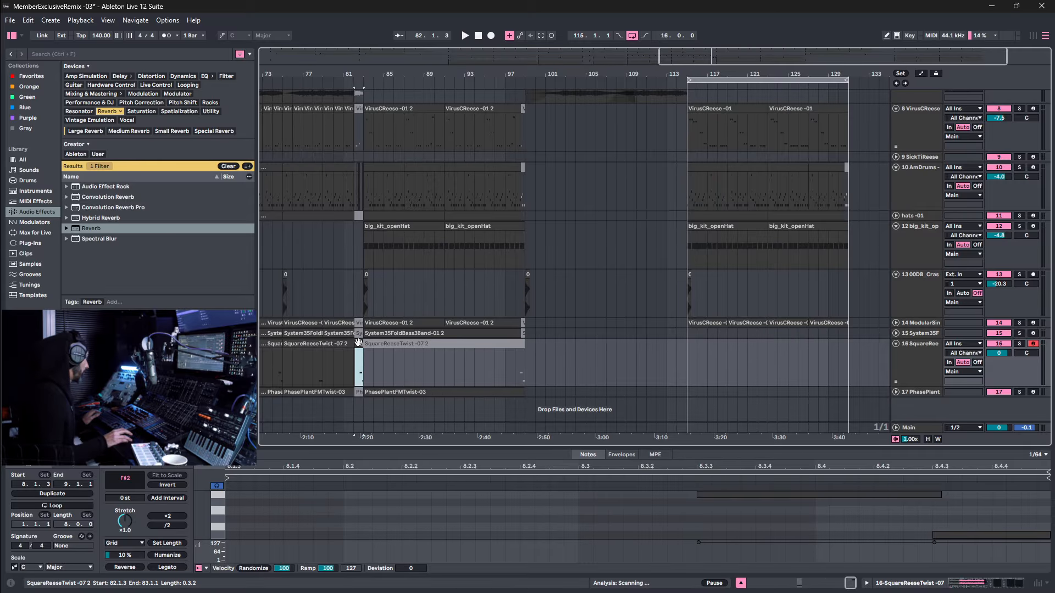
{"action": "left_click_drag", "start_coordinate": [358, 341], "coordinate": [602, 331]}
{"action": "mouse_move", "coordinate": [712, 332]}
{"action": "left_mouse_down"}
{"action": "mouse_move", "coordinate": [705, 348]}
{"action": "mouse_move", "coordinate": [721, 349]}
{"action": "left_mouse_up"}
{"action": "left_click", "coordinate": [686, 348]}
{"action": "key", "text": "space"}
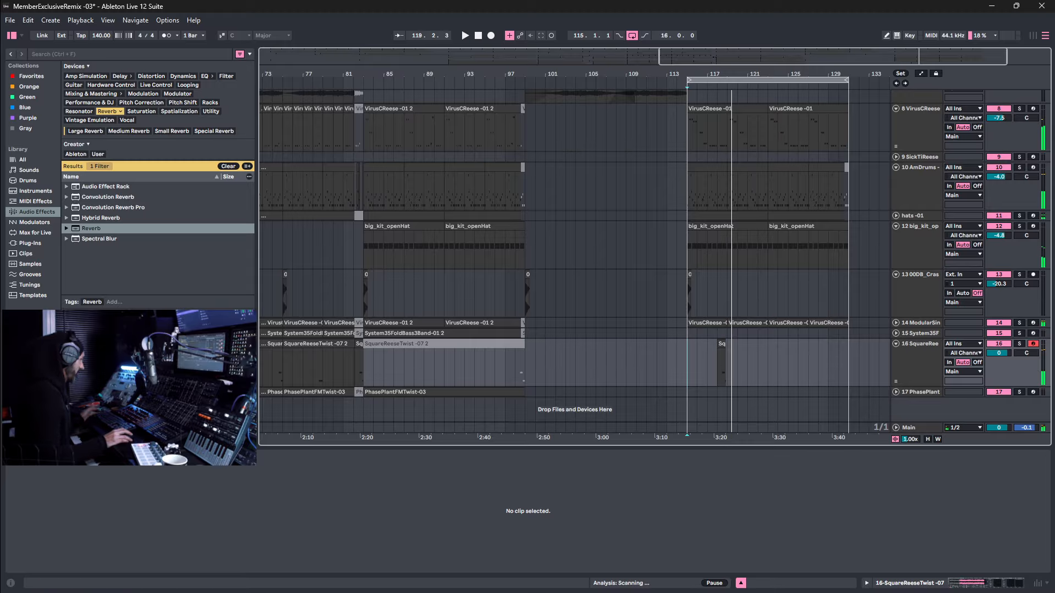
Copy the PhasePlantFMTwist-03 clip from bar 83 to bars 115 to 131 and play the section.
{"action": "left_click", "coordinate": [417, 390]}
{"action": "left_click_drag", "start_coordinate": [660, 400], "coordinate": [733, 387]}
{"action": "key", "text": "space"}
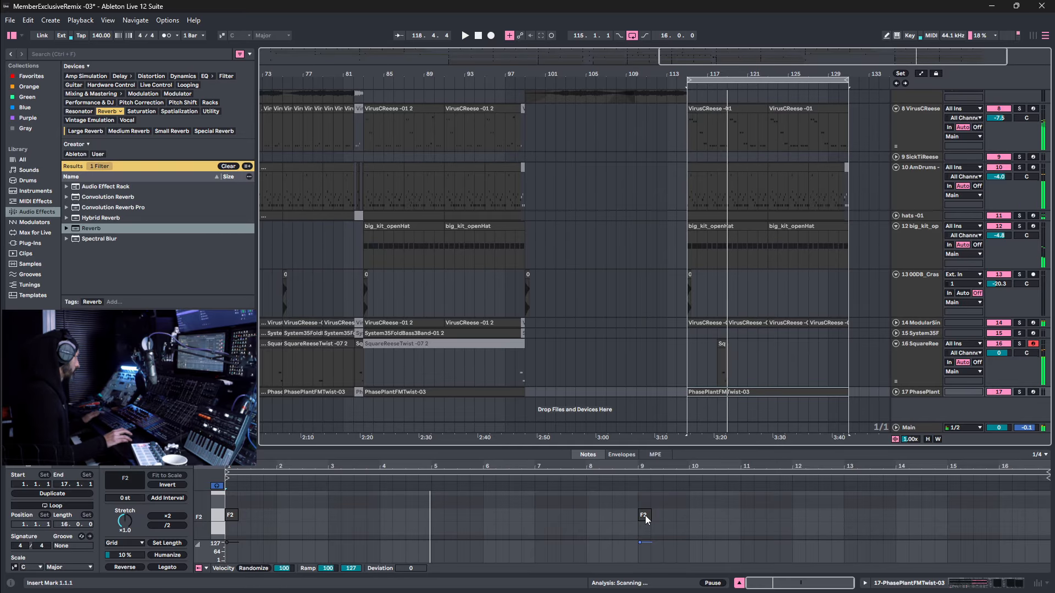
Move the PhasePlantFMTwist clip's second F2 note to bar 5, then duplicate the first eight bars into bars 9 to 16.
{"action": "left_click_drag", "start_coordinate": [645, 515], "coordinate": [459, 517]}
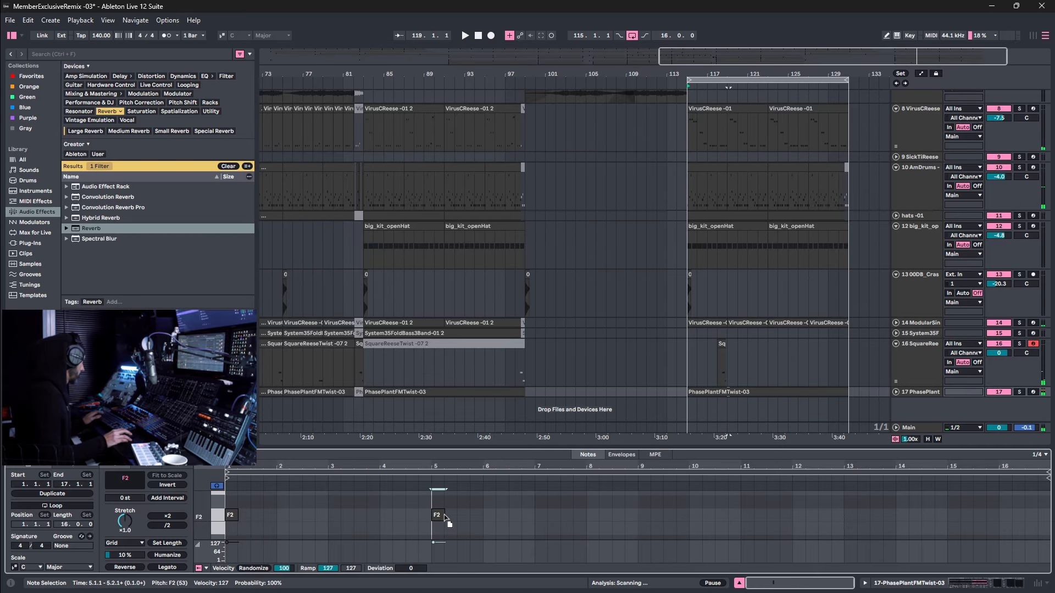
{"action": "key", "text": "space"}
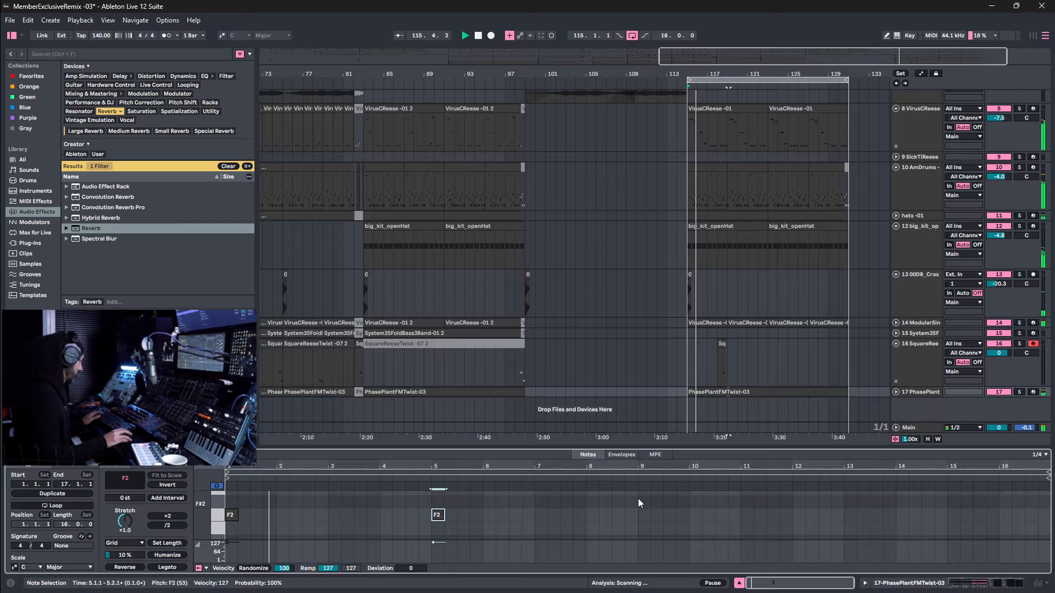
{"action": "left_click_drag", "start_coordinate": [636, 498], "coordinate": [158, 536]}
{"action": "key", "text": "ctrl+d"}
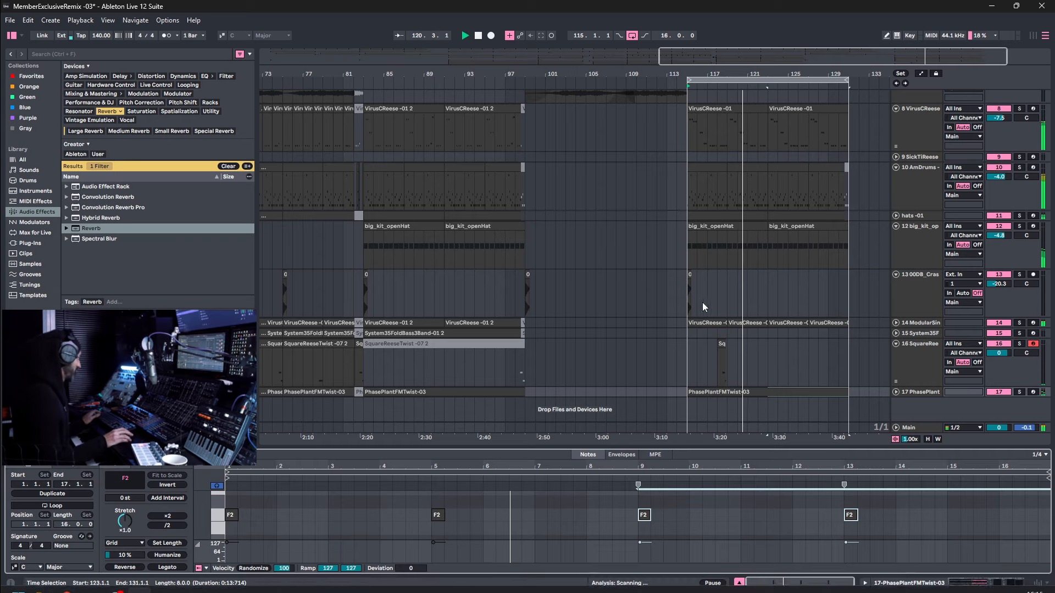
Copy the System35FoldBass3Band-01 2 clip from bar 83 to bar 115 on its own track.
{"action": "left_click", "coordinate": [489, 333]}
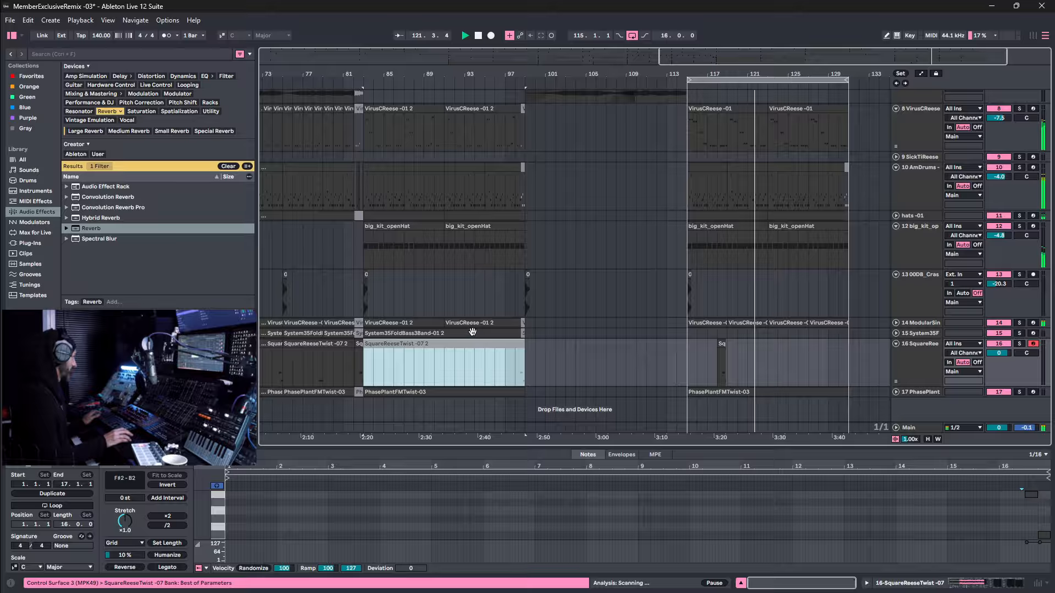
{"action": "left_click_drag", "start_coordinate": [467, 331], "coordinate": [763, 331]}
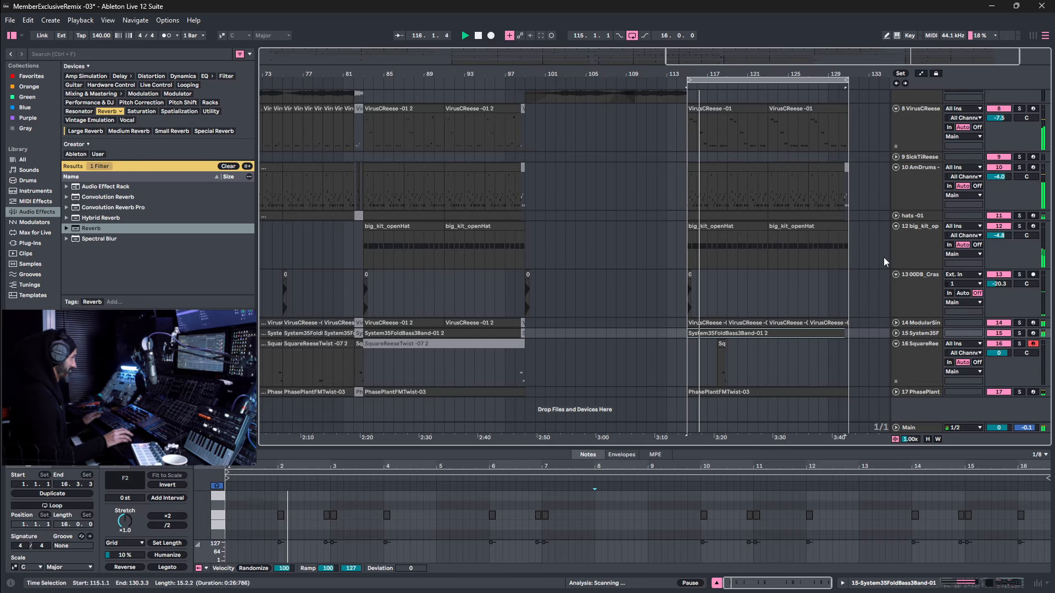
{"action": "left_click", "coordinate": [926, 283]}
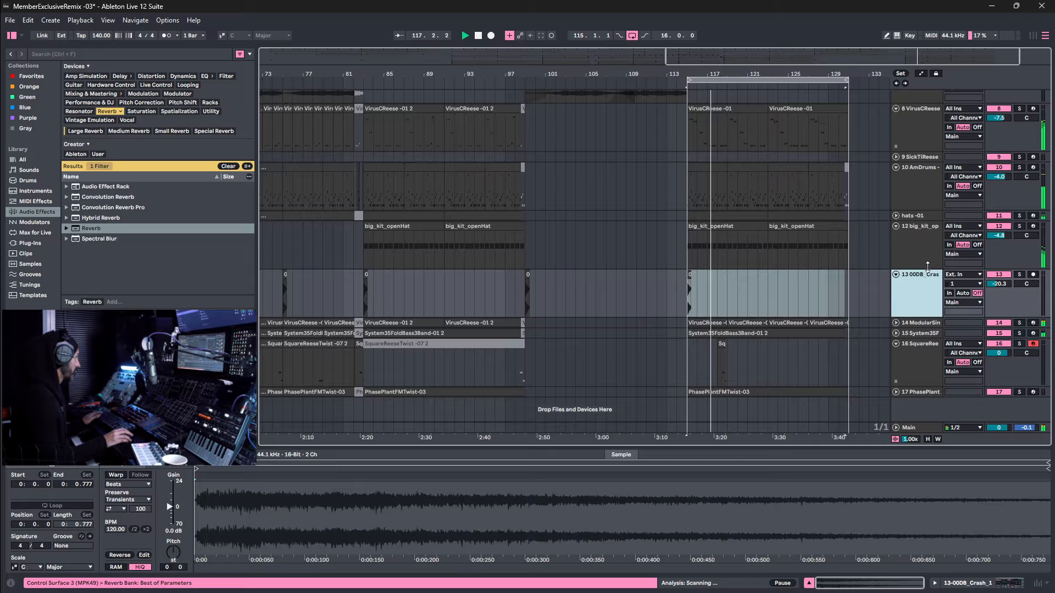
Arm the SickTiReese track and record a new part from bar 115, stopping in bar 119.
{"action": "left_click", "coordinate": [1033, 156]}
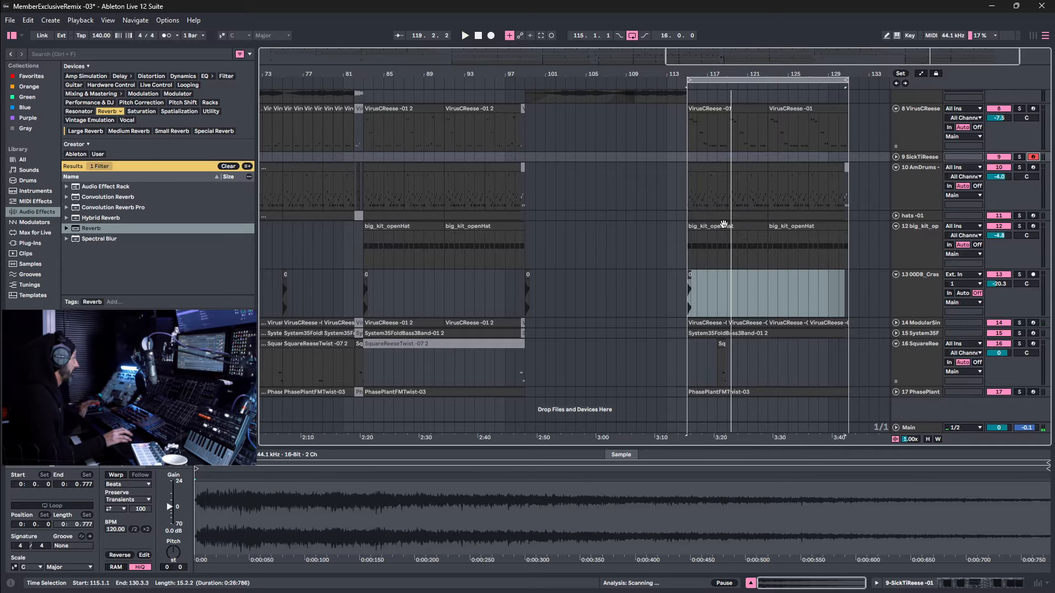
{"action": "left_click", "coordinate": [494, 35]}
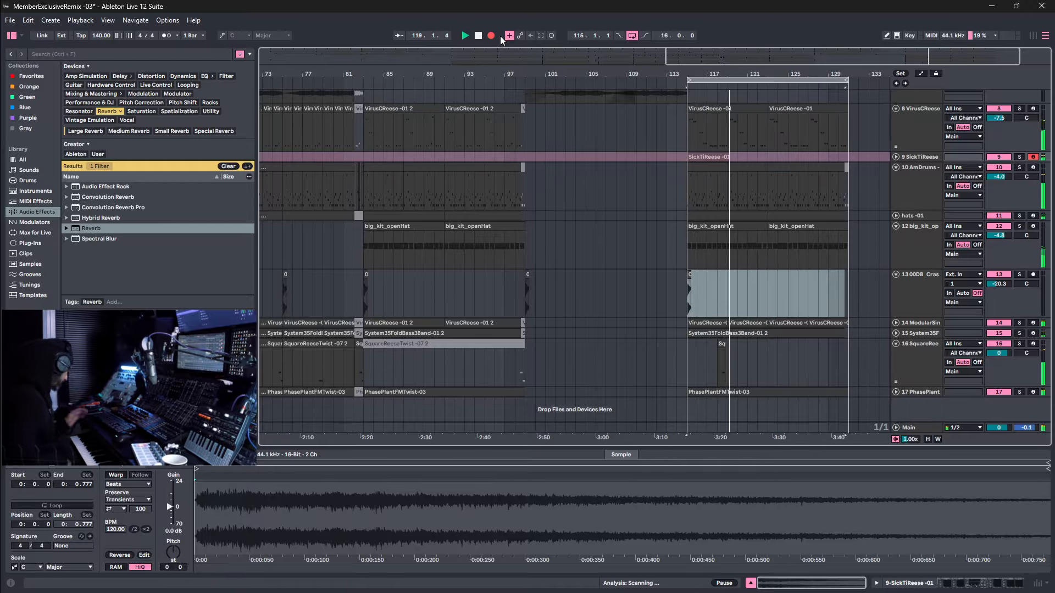
{"action": "key", "text": "space"}
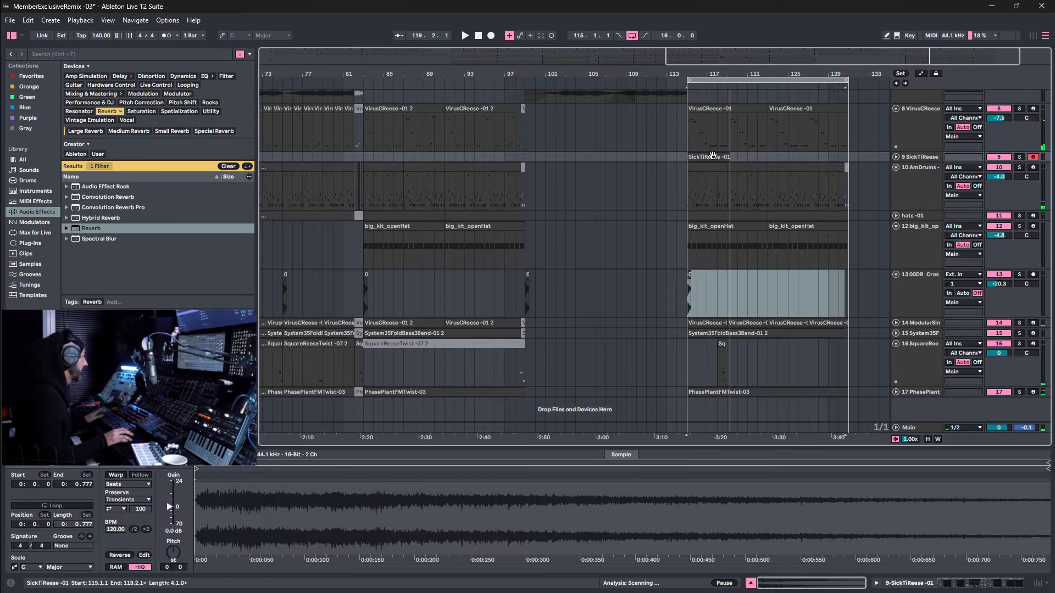
Trim the recorded SickTiReese clip to end at bar 119, adjust its F1 note and play the section back.
{"action": "left_click_drag", "start_coordinate": [726, 156], "coordinate": [725, 155]}
{"action": "mouse_move", "coordinate": [984, 516]}
{"action": "left_mouse_down"}
{"action": "mouse_move", "coordinate": [929, 515]}
{"action": "mouse_move", "coordinate": [990, 516]}
{"action": "left_mouse_up"}
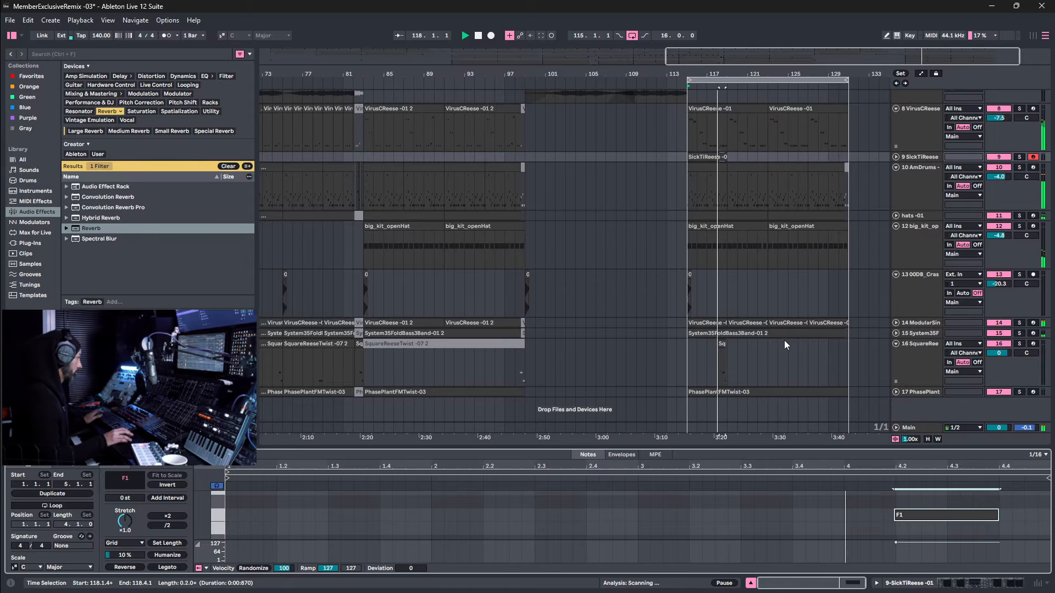
{"action": "key", "text": "space"}
Quantize the F1 note in the SickTiReese clip, then duplicate the four-bar clip until it fills bars 115 to 131.
{"action": "left_click", "coordinate": [894, 529]}
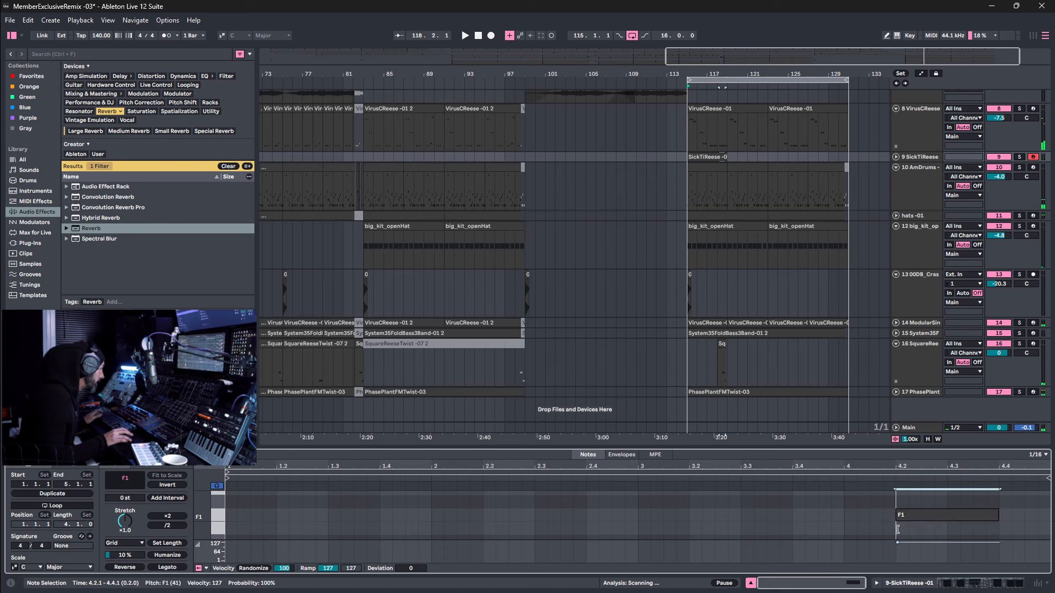
{"action": "right_click", "coordinate": [878, 520]}
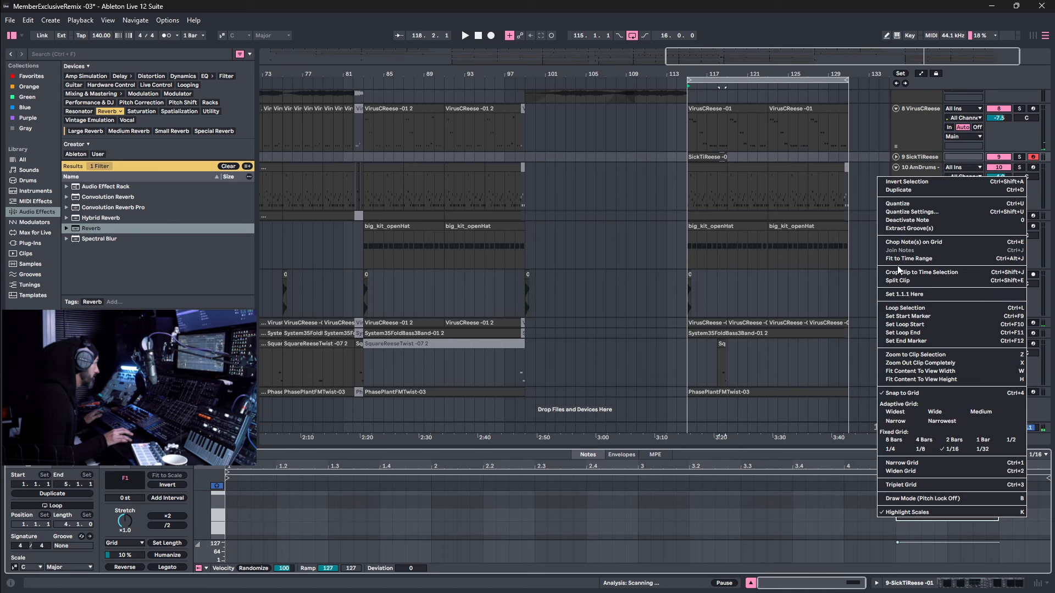
{"action": "left_click", "coordinate": [906, 205]}
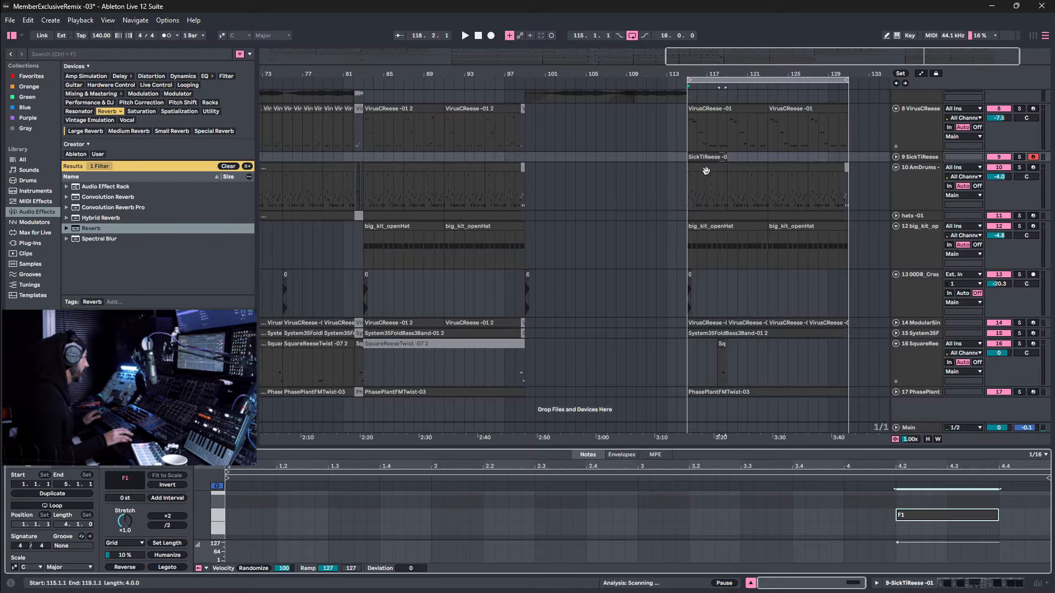
{"action": "left_click", "coordinate": [709, 156]}
{"action": "key", "text": "ctrl+d"}
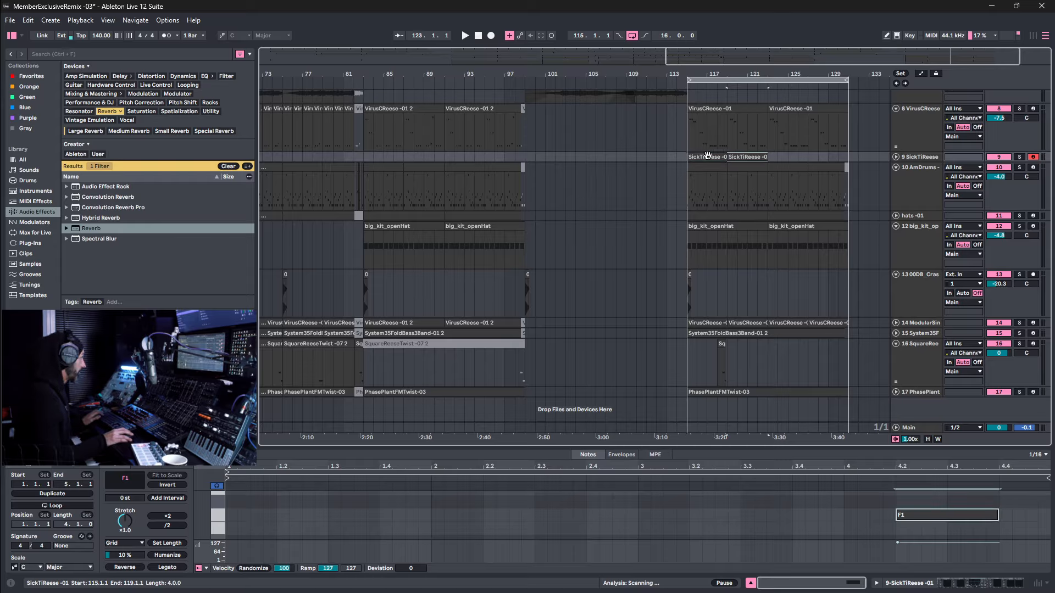
Try duplicating the SquareReeseTwist selection starting at bar 115 three times, then undo the duplicates.
{"action": "left_click", "coordinate": [721, 343]}
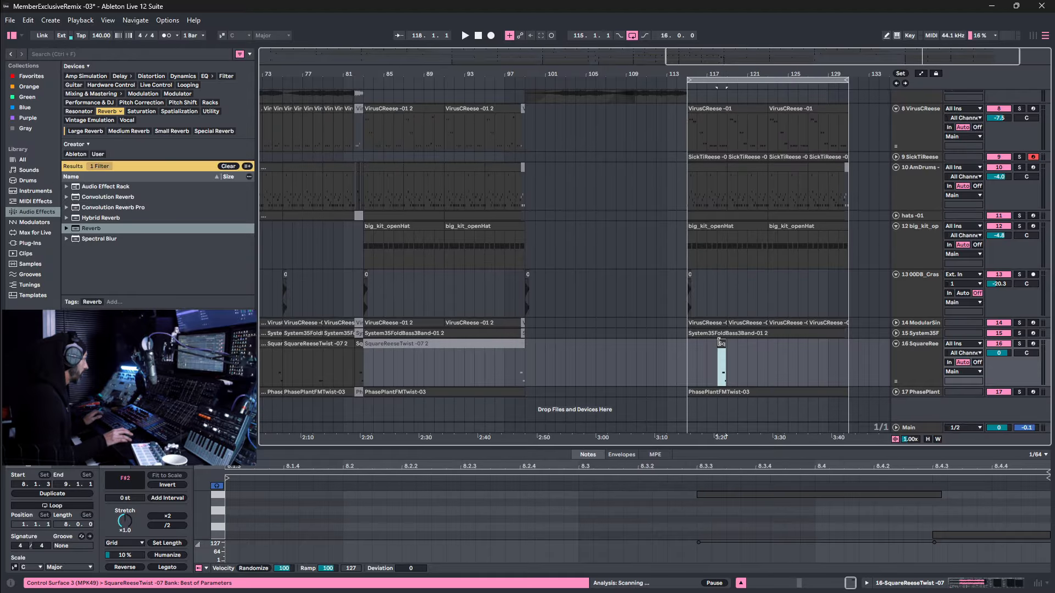
{"action": "left_click_drag", "start_coordinate": [726, 356], "coordinate": [689, 353]}
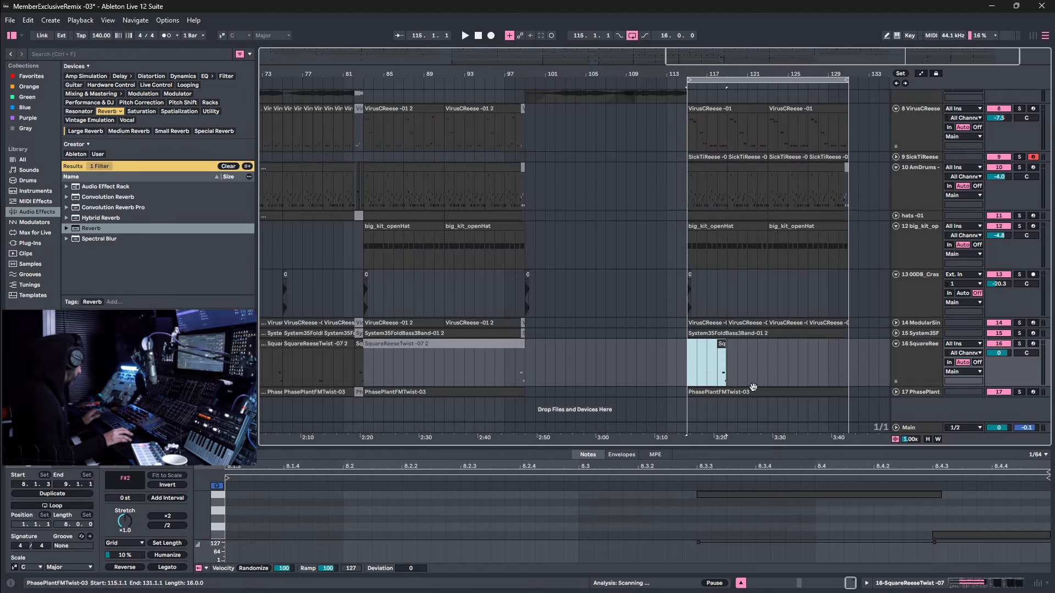
{"action": "key", "text": "ctrl+d"}
{"action": "key", "text": "ctrl+d"}
{"action": "key", "text": "ctrl+d"}
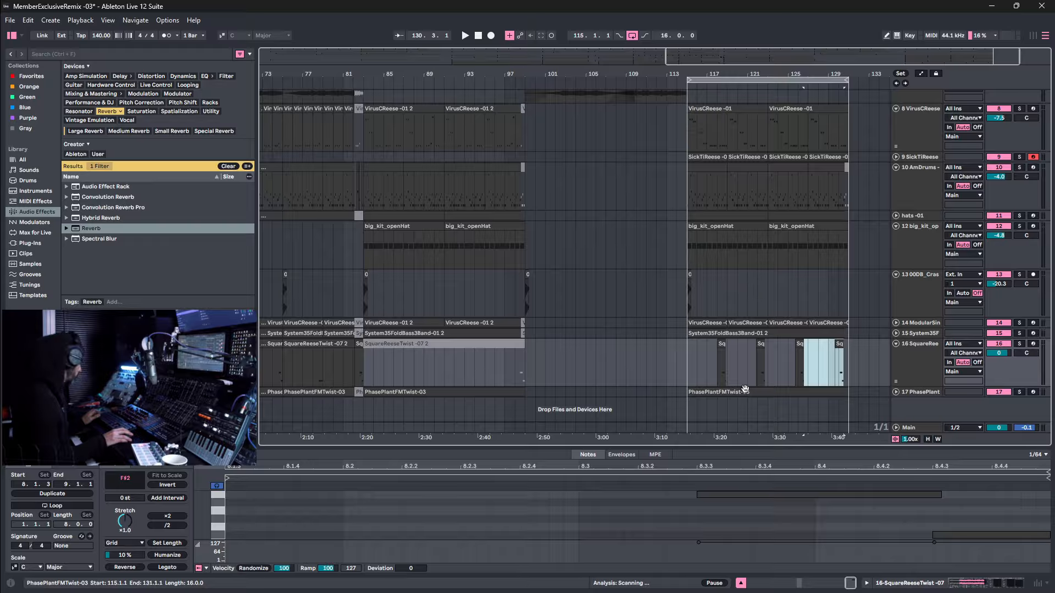
{"action": "key", "text": "ctrl+z"}
{"action": "key", "text": "ctrl+z"}
{"action": "key", "text": "ctrl+z"}
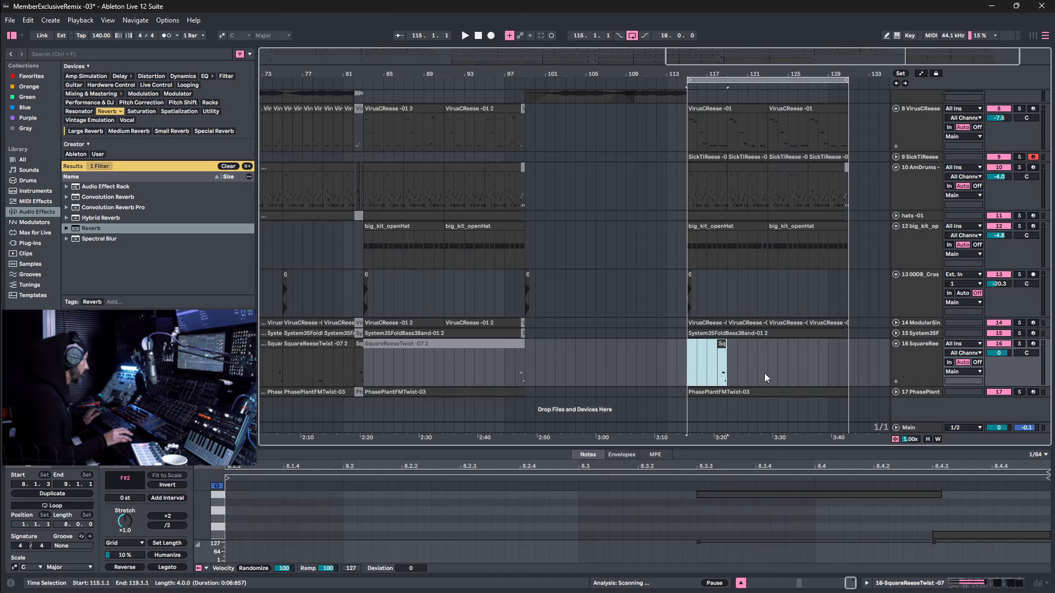
Duplicate the SquareReeseTwist track's bars 115 to 119 three times up to bar 131, play from bar 115 and save the set.
{"action": "key", "text": "ctrl+d"}
{"action": "key", "text": "ctrl+d"}
{"action": "key", "text": "ctrl+d"}
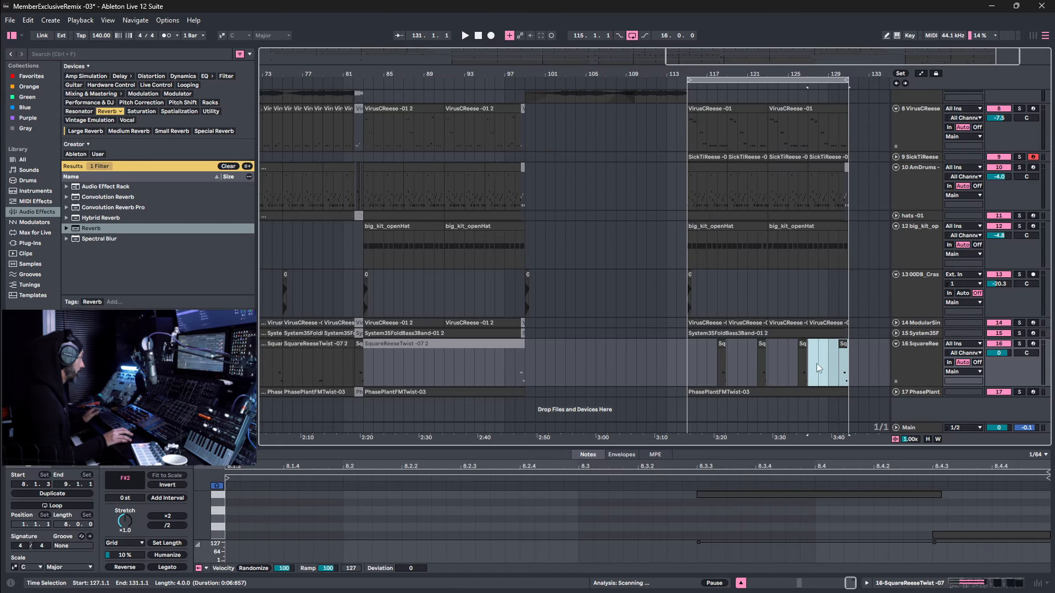
{"action": "left_click", "coordinate": [687, 371]}
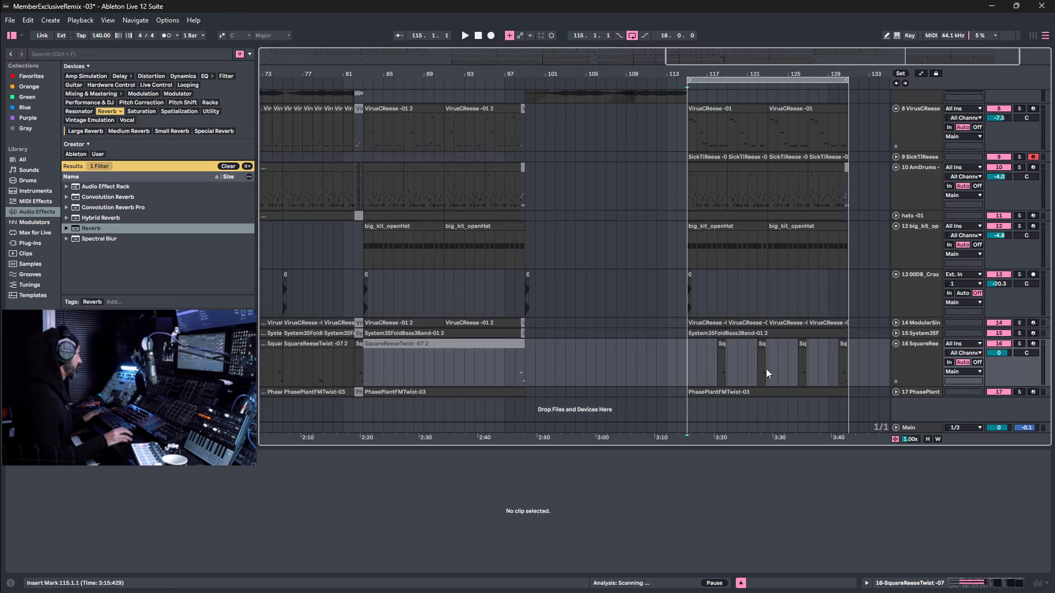
{"action": "key", "text": "space"}
{"action": "key", "text": "ctrl+s"}
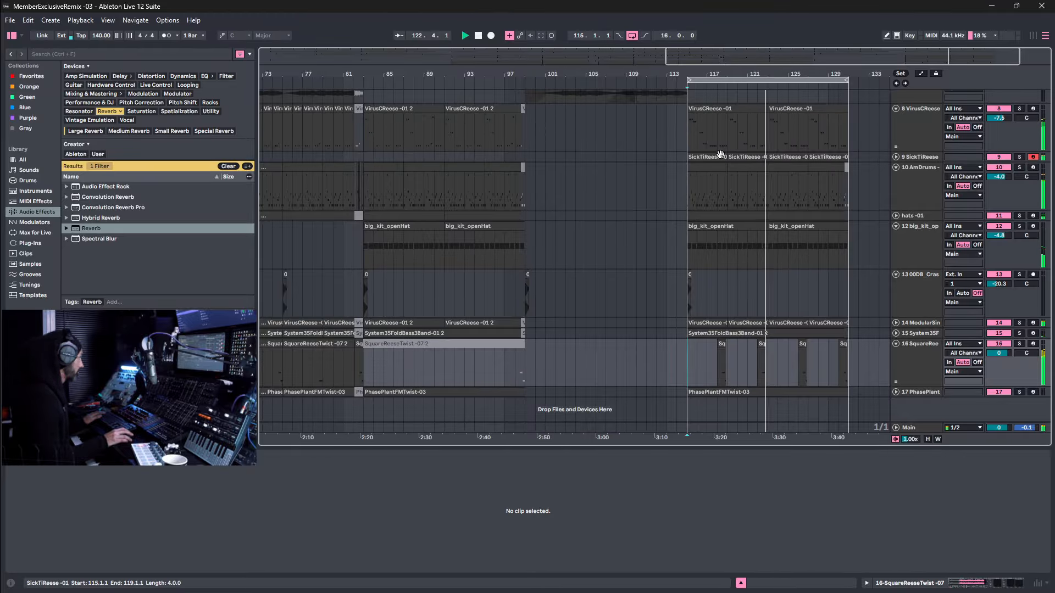
Deactivate the first three F2 notes from 4.2.1 and from 8.2.1 in the VirusCReese clip at bar 115.
{"action": "left_click", "coordinate": [743, 107]}
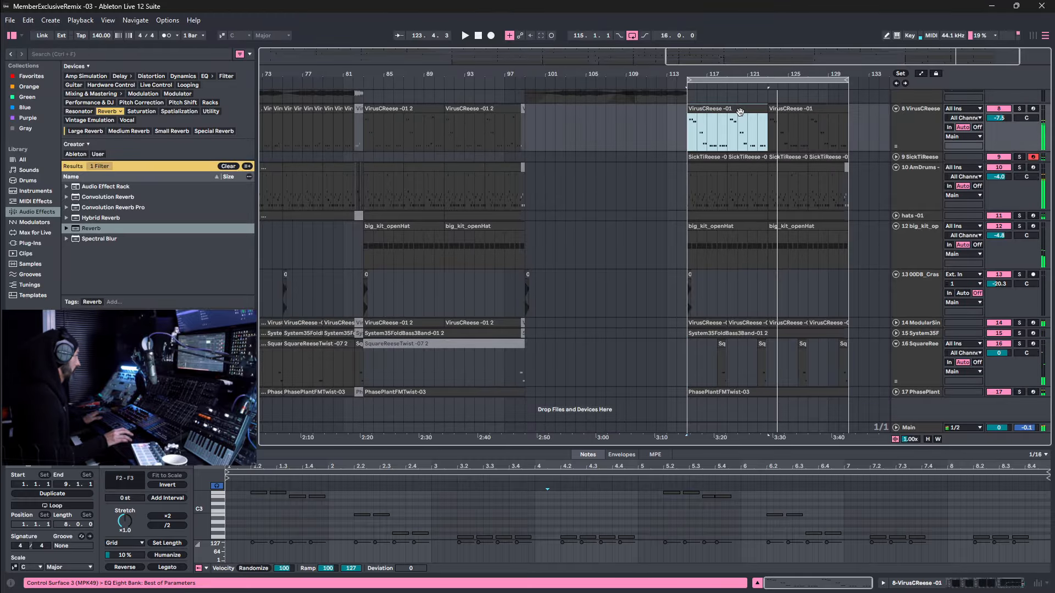
{"action": "key", "text": "space"}
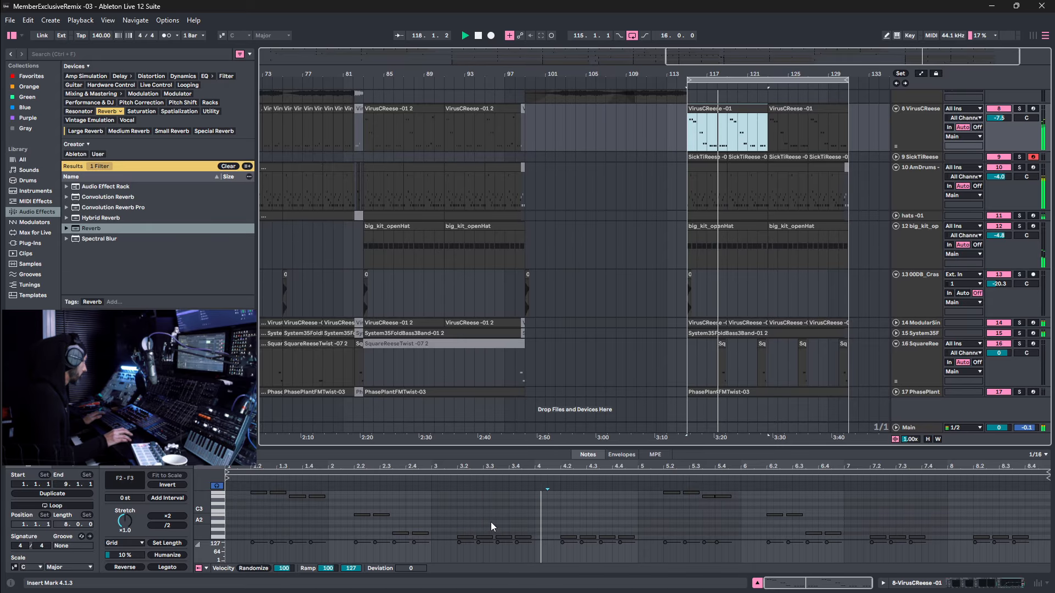
{"action": "key", "text": "space"}
{"action": "left_click_drag", "start_coordinate": [569, 517], "coordinate": [608, 555]}
{"action": "key", "text": "space"}
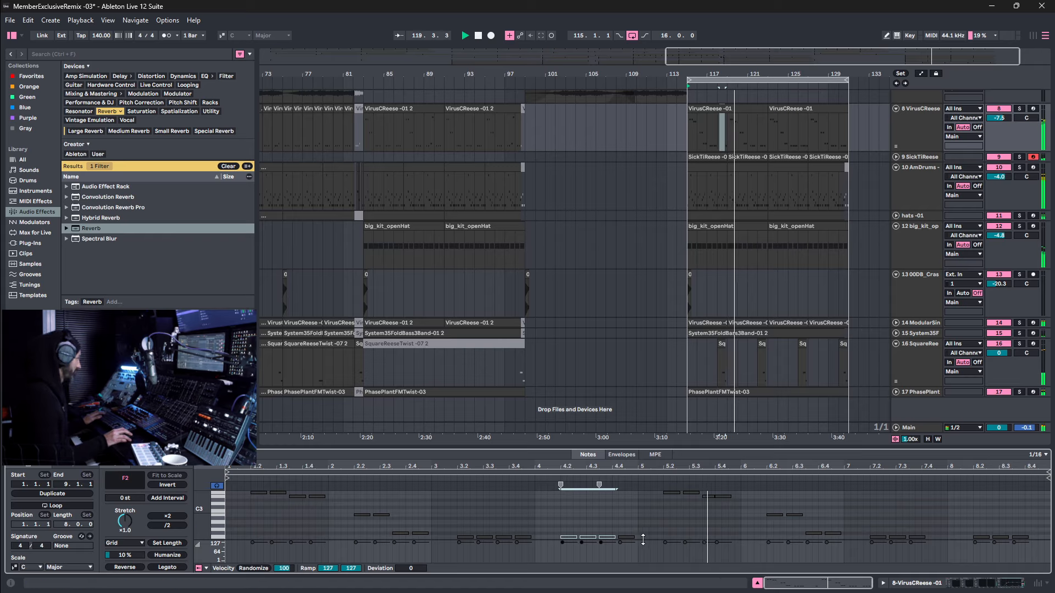
{"action": "left_click_drag", "start_coordinate": [969, 526], "coordinate": [1035, 554]}
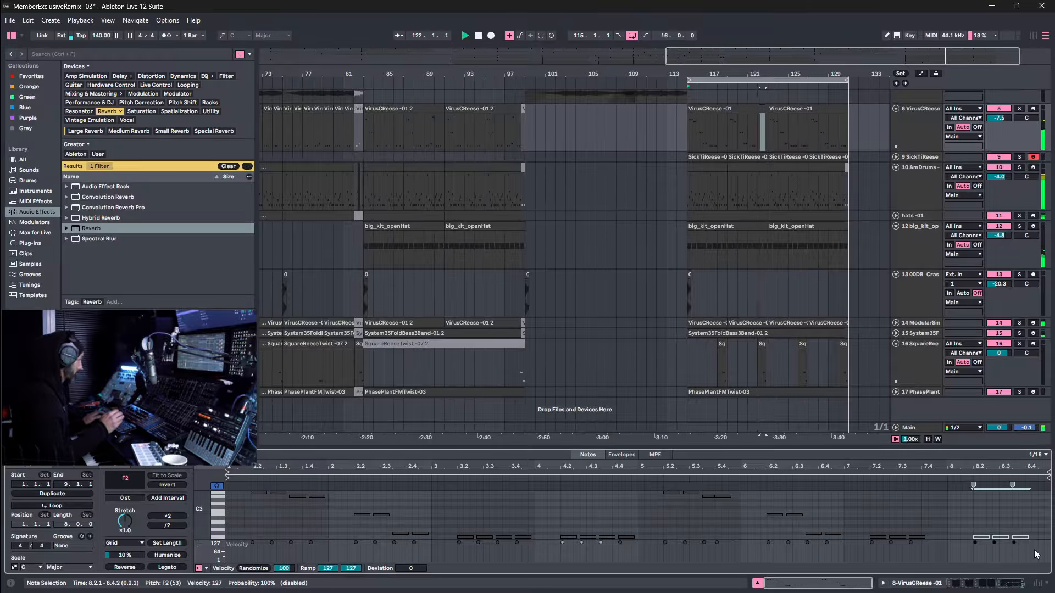
{"action": "key", "text": "0"}
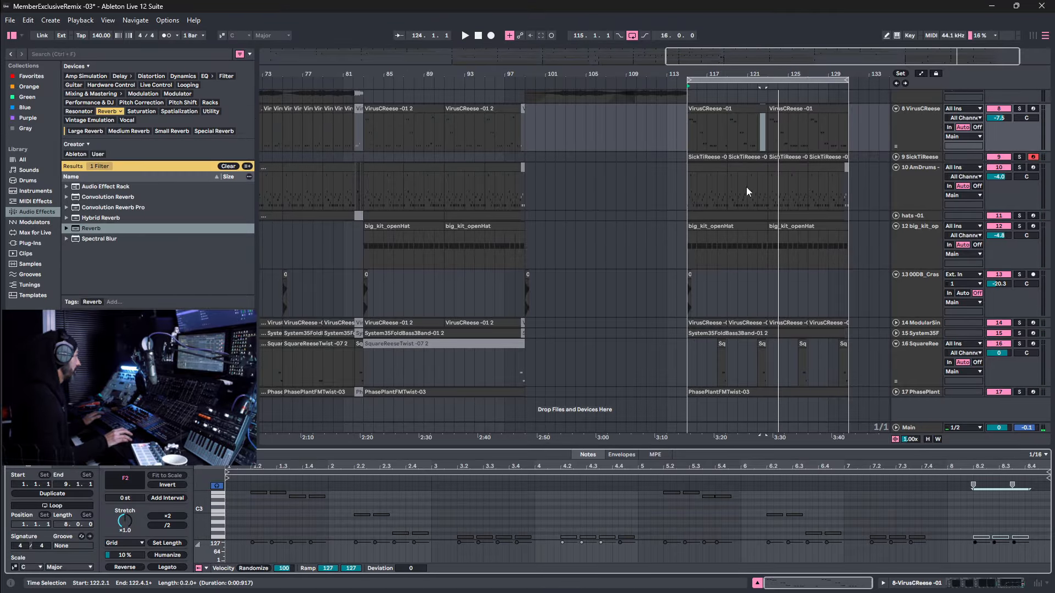
Replace the VirusCReese clip at bar 123 with a duplicate of the edited clip from bar 115 and play the section.
{"action": "left_click", "coordinate": [787, 109]}
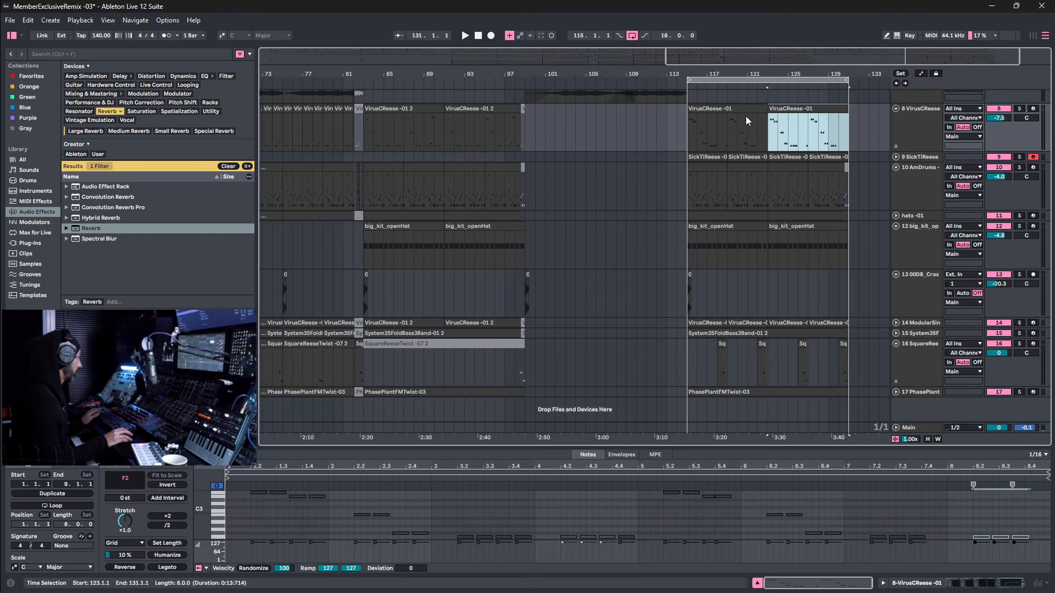
{"action": "left_click", "coordinate": [746, 113]}
{"action": "key", "text": "space"}
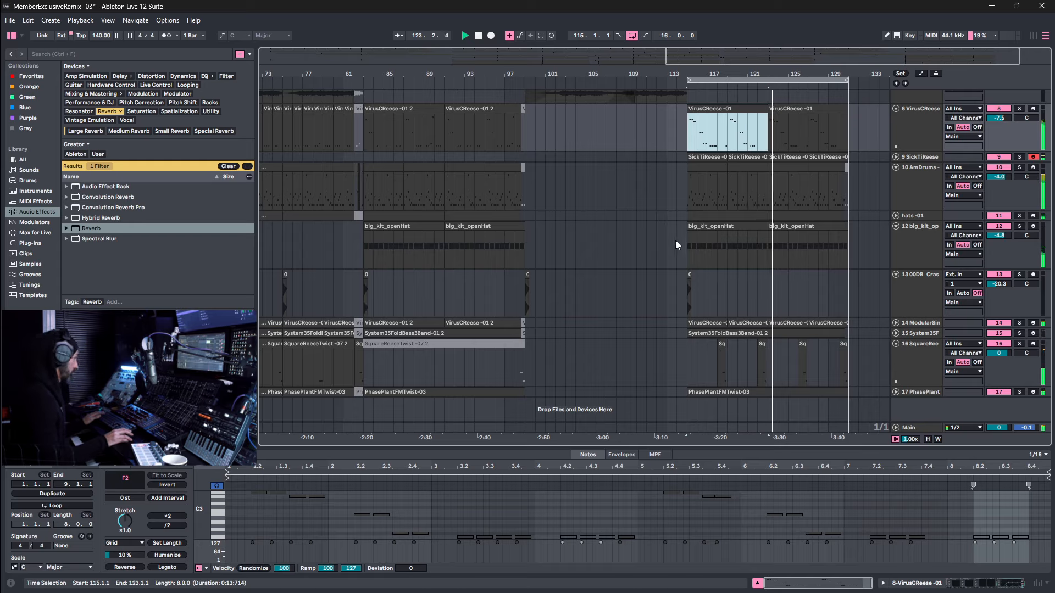
{"action": "scroll", "coordinate": [687, 231], "scroll_direction": "up", "scroll_amount": 8}
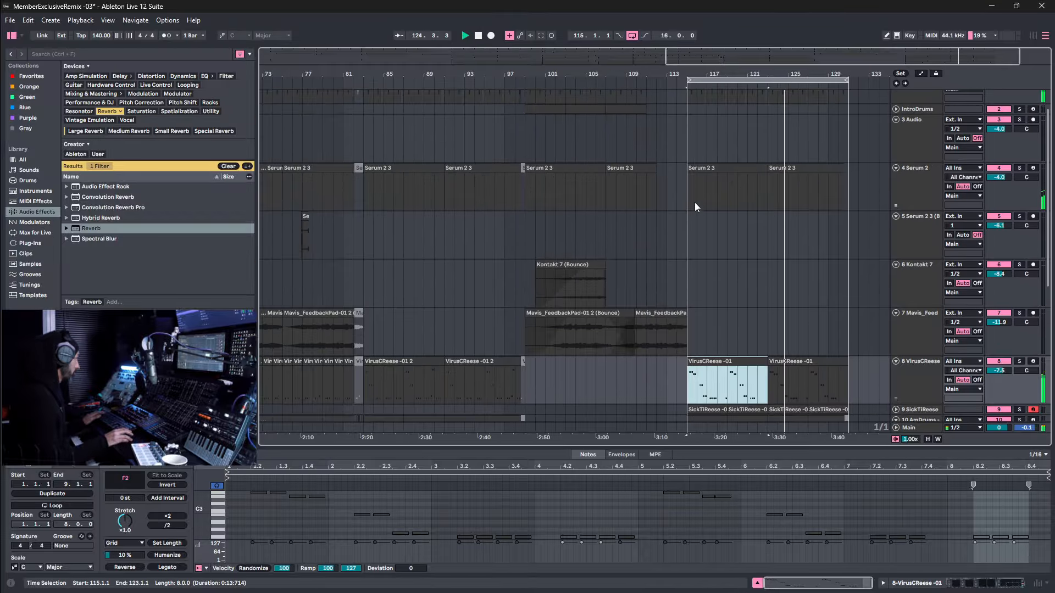
{"action": "scroll", "coordinate": [694, 207], "scroll_direction": "up", "scroll_amount": 1}
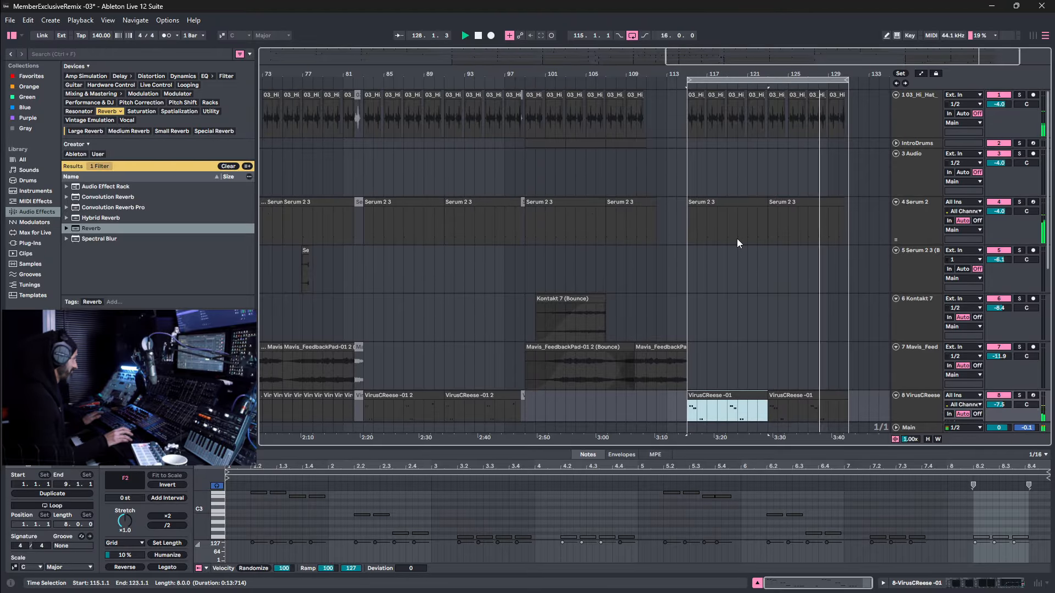
{"action": "scroll", "coordinate": [762, 219], "scroll_direction": "down", "scroll_amount": 4}
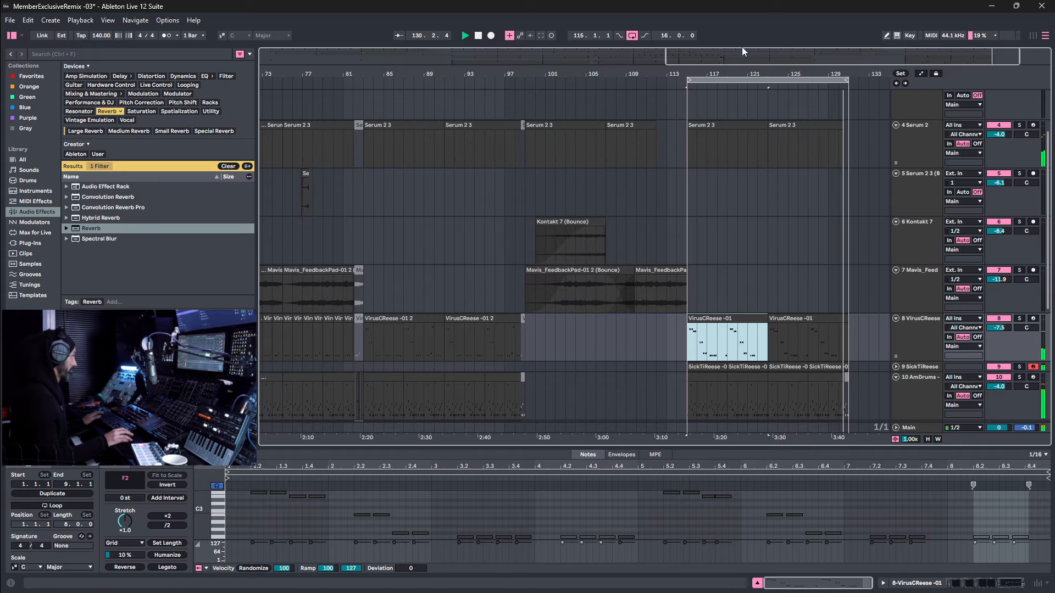
Duplicate all tracks' clips in bars 115 to 131 into bars 131 to 147 and extend the loop to 32 bars.
{"action": "left_click", "coordinate": [747, 79]}
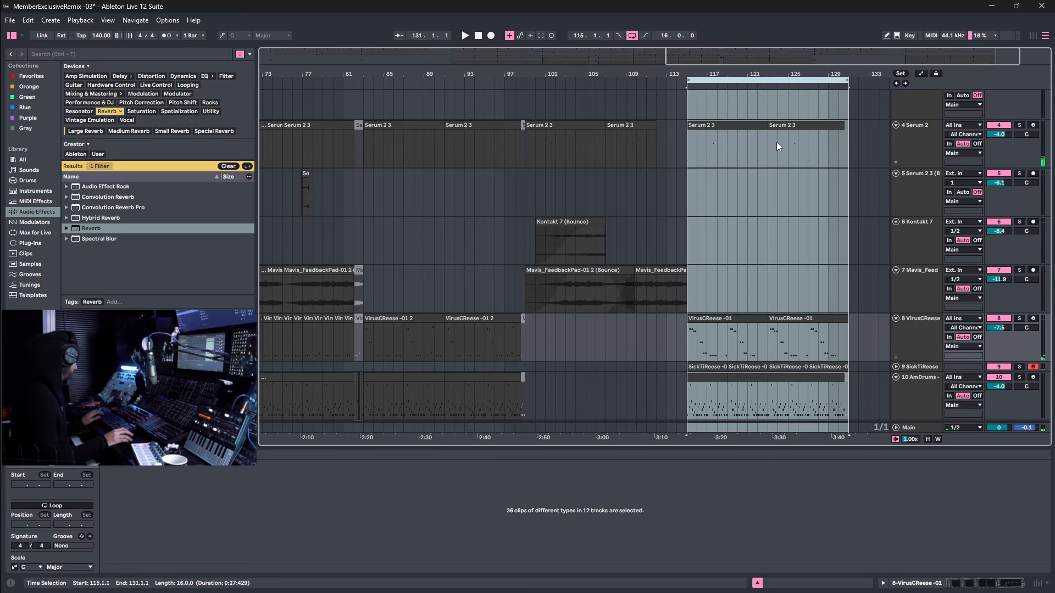
{"action": "key", "text": "ctrl+d"}
{"action": "left_click_drag", "start_coordinate": [654, 79], "coordinate": [812, 79]}
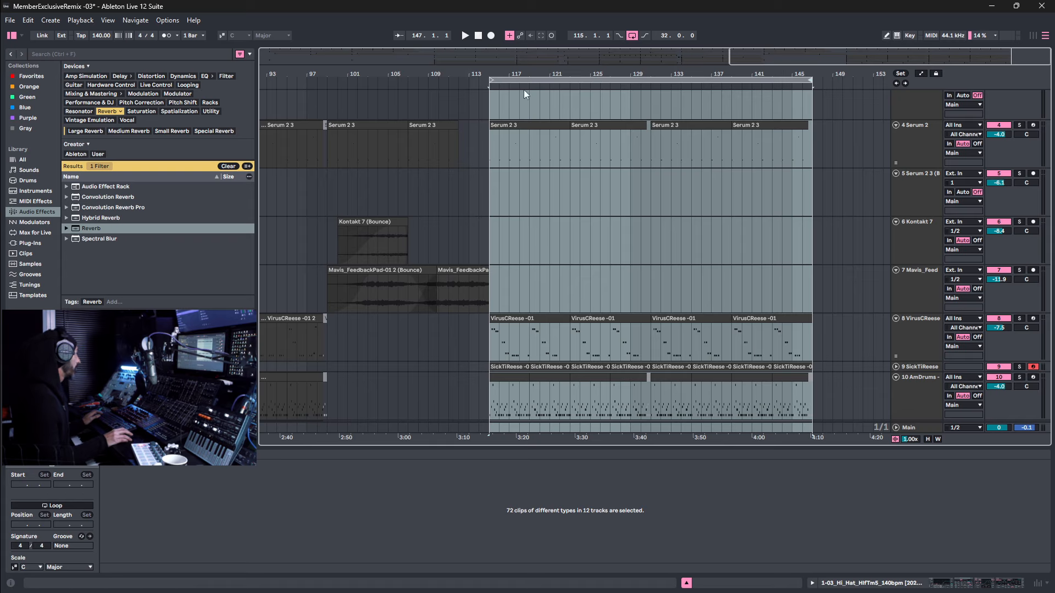
Save the set, play the arrangement from the beginning and show its full length.
{"action": "left_click", "coordinate": [478, 36]}
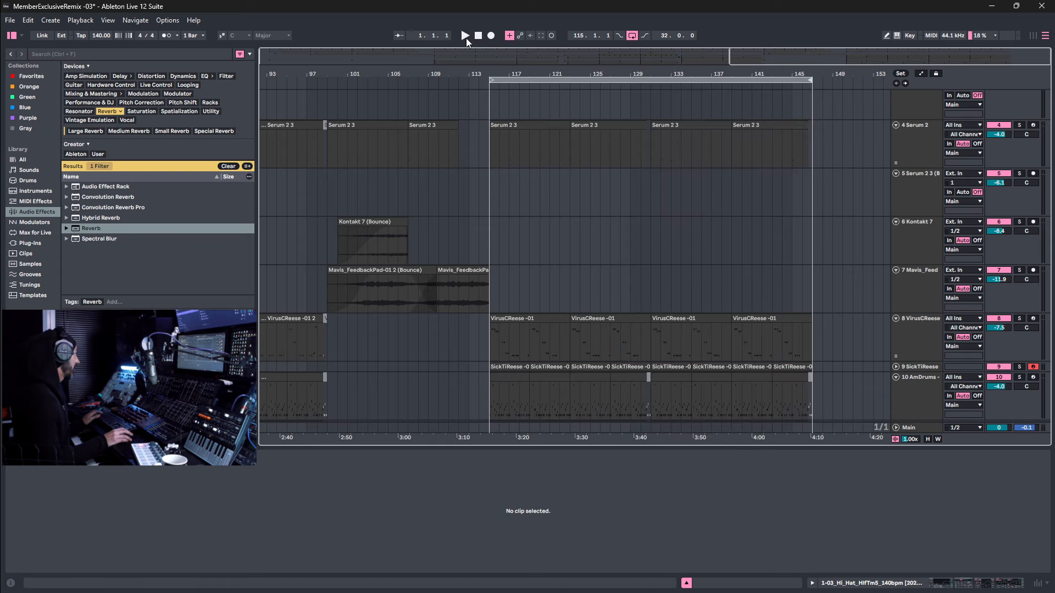
{"action": "key", "text": "ctrl+s"}
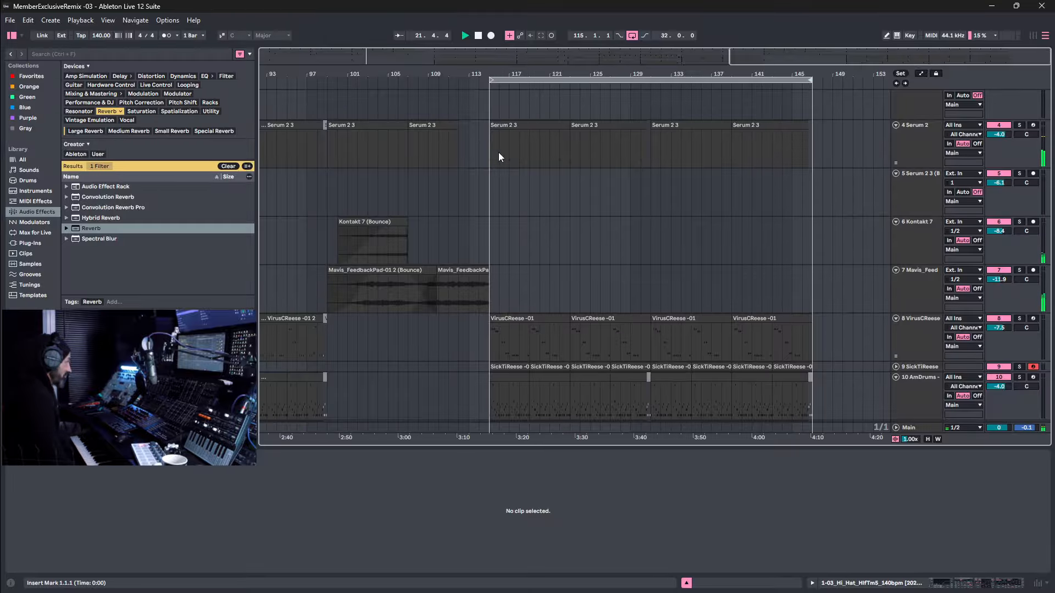
{"action": "left_click_drag", "start_coordinate": [775, 60], "coordinate": [776, 57]}
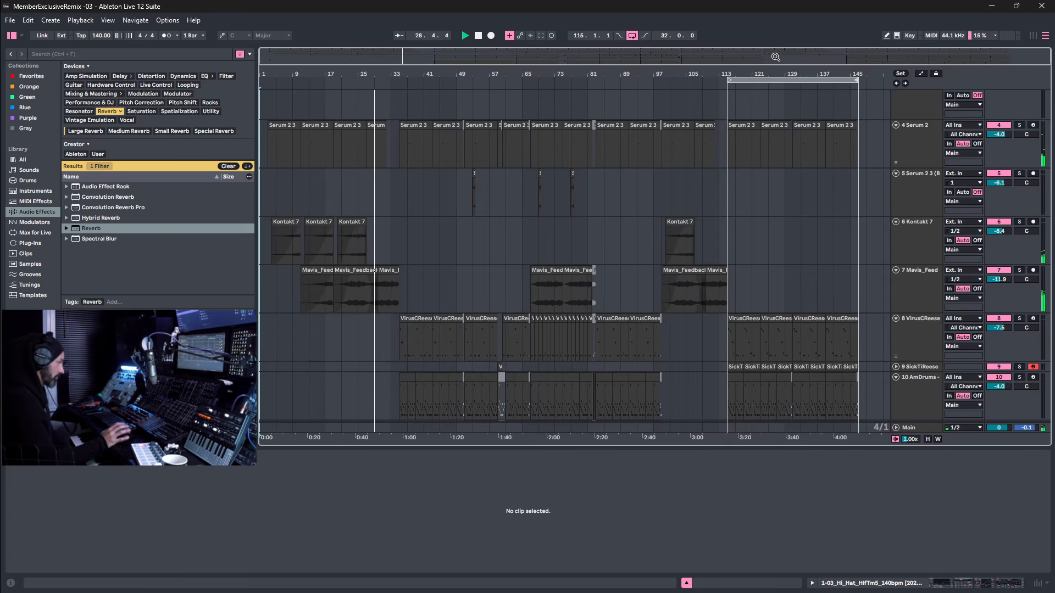
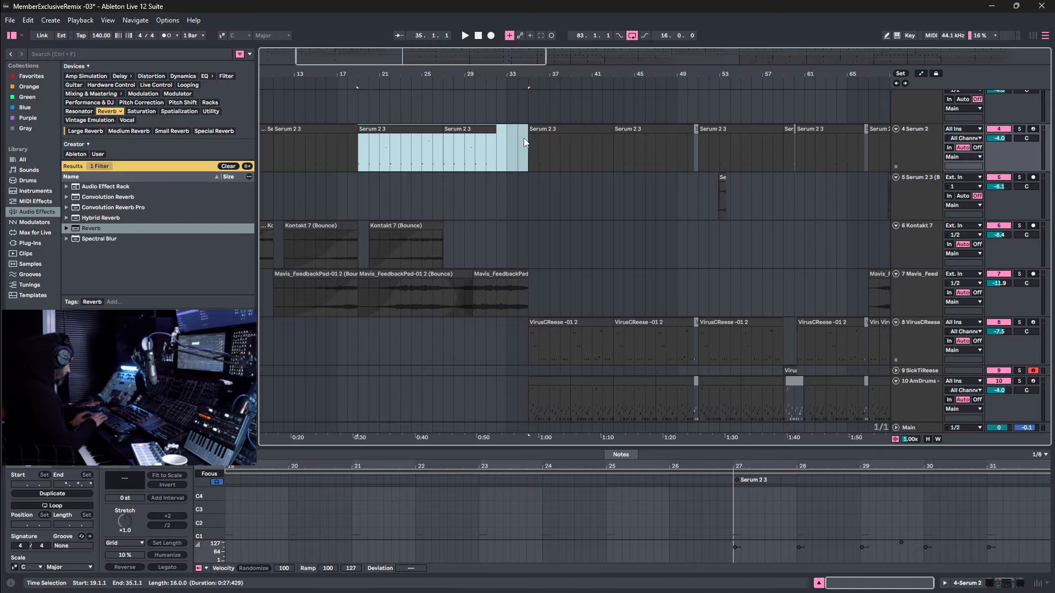
Loop bars 19 to 35, copy all clips in that range to bar 179 as an outro and play it.
{"action": "key", "text": "ctrl+l"}
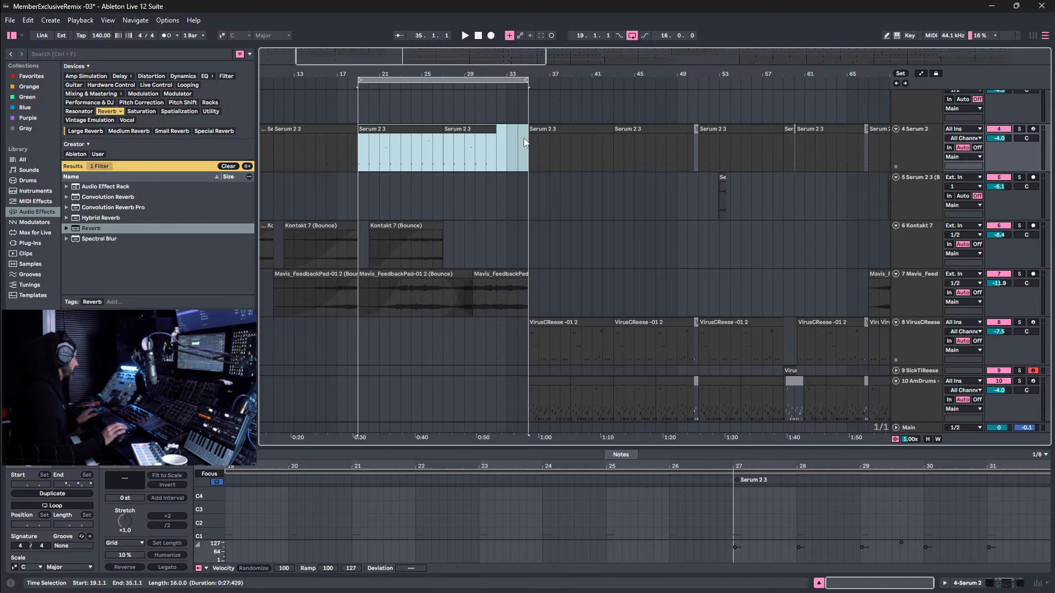
{"action": "left_click", "coordinate": [459, 80]}
{"action": "left_click_drag", "start_coordinate": [460, 70], "coordinate": [460, 28]}
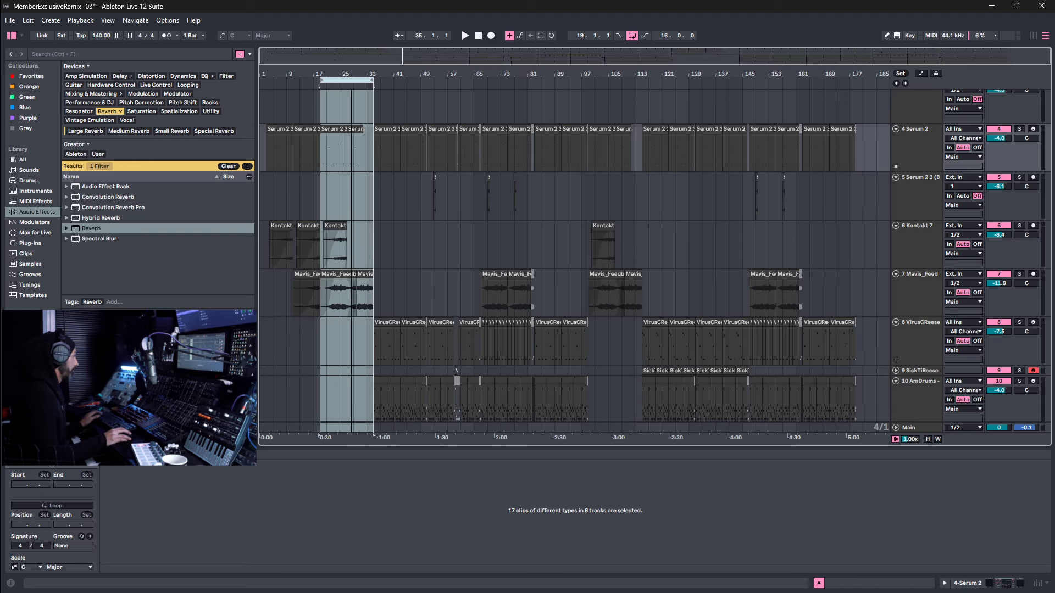
{"action": "left_click_drag", "start_coordinate": [328, 273], "coordinate": [868, 267]}
{"action": "key", "text": "space"}
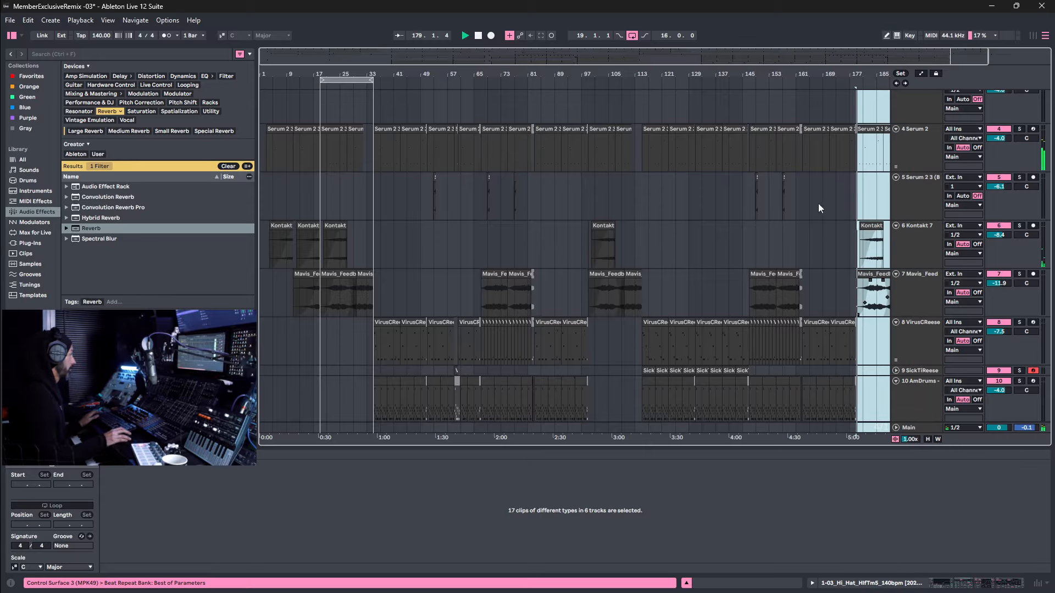
Consolidate the six hi-hat clips from bar 179 to 190.4.1 into one clip.
{"action": "left_click_drag", "start_coordinate": [839, 77], "coordinate": [836, 54]}
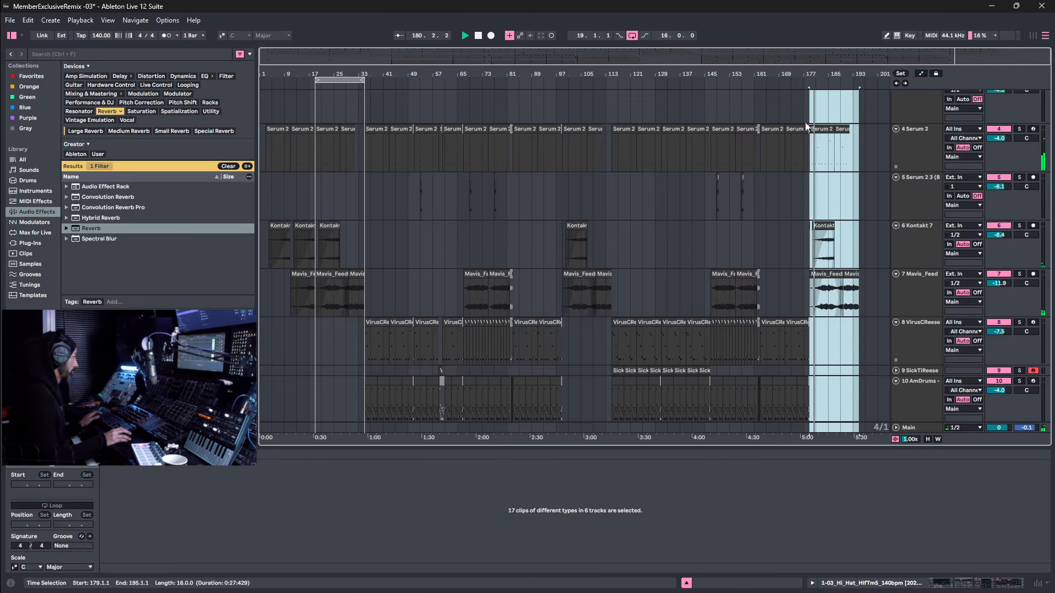
{"action": "scroll", "coordinate": [866, 163], "scroll_direction": "up", "scroll_amount": 3}
{"action": "left_click_drag", "start_coordinate": [851, 75], "coordinate": [516, 93]}
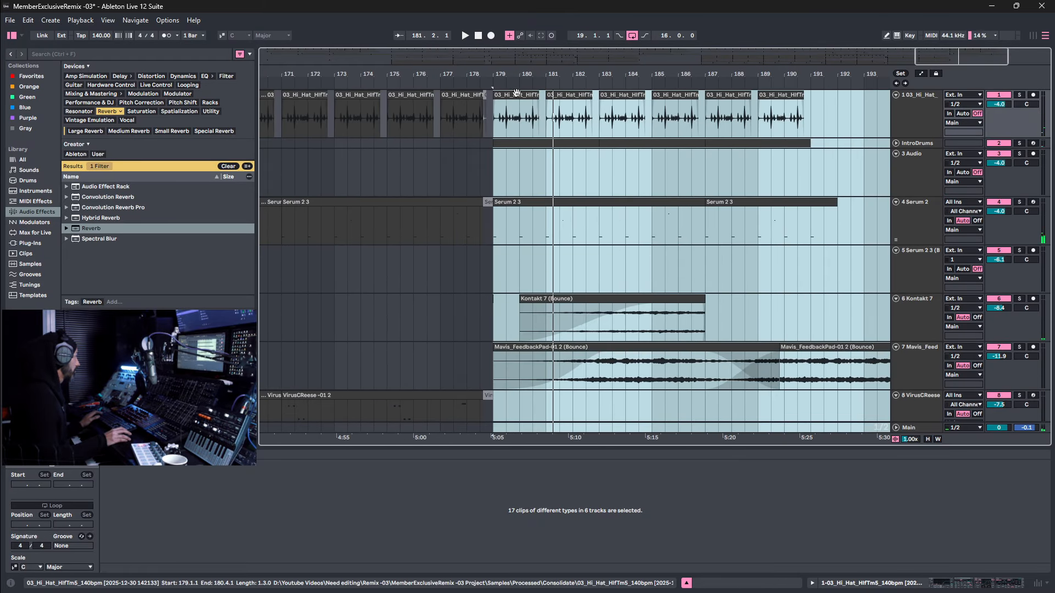
{"action": "left_click", "coordinate": [515, 95]}
{"action": "left_click", "coordinate": [785, 112], "text": "shift"}
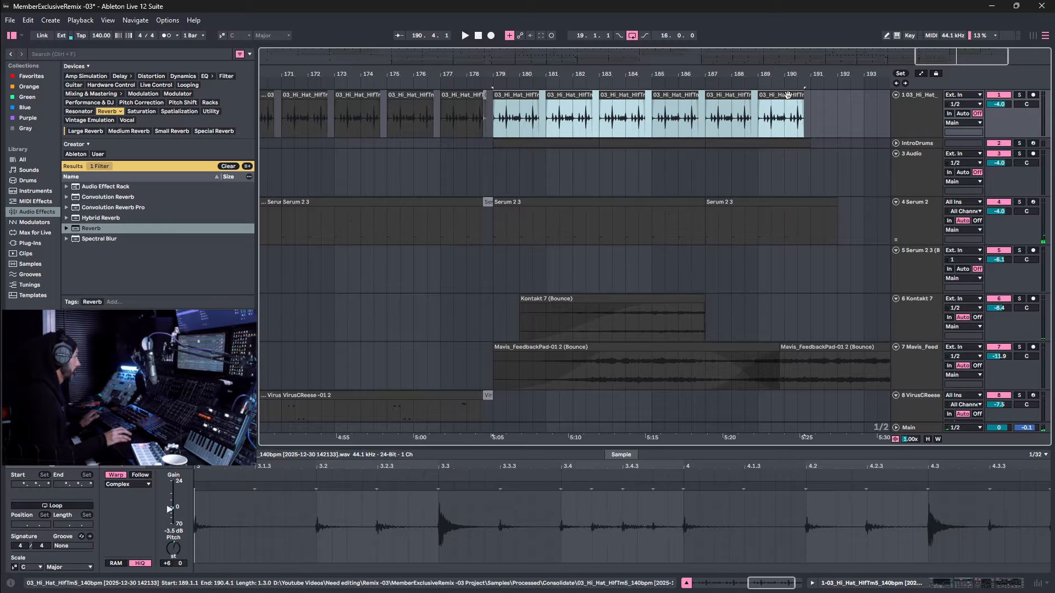
{"action": "right_click", "coordinate": [786, 111]}
{"action": "left_click", "coordinate": [846, 196]}
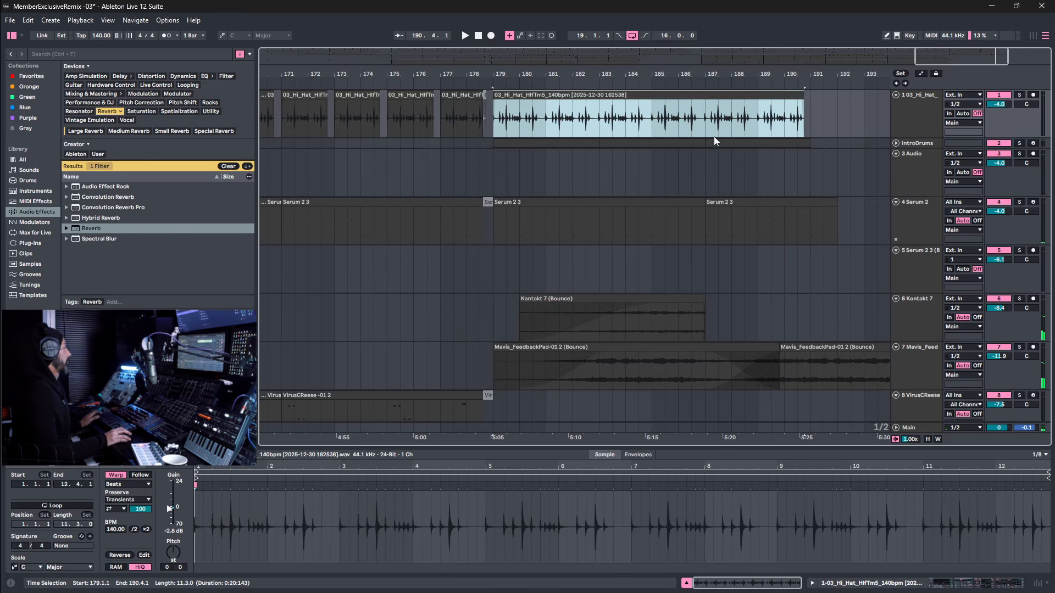
Fade out the consolidated hi-hat clip over nearly its whole length and extend the outro's Kontakt 7 clip to bar 195.
{"action": "left_click_drag", "start_coordinate": [803, 105], "coordinate": [506, 108]}
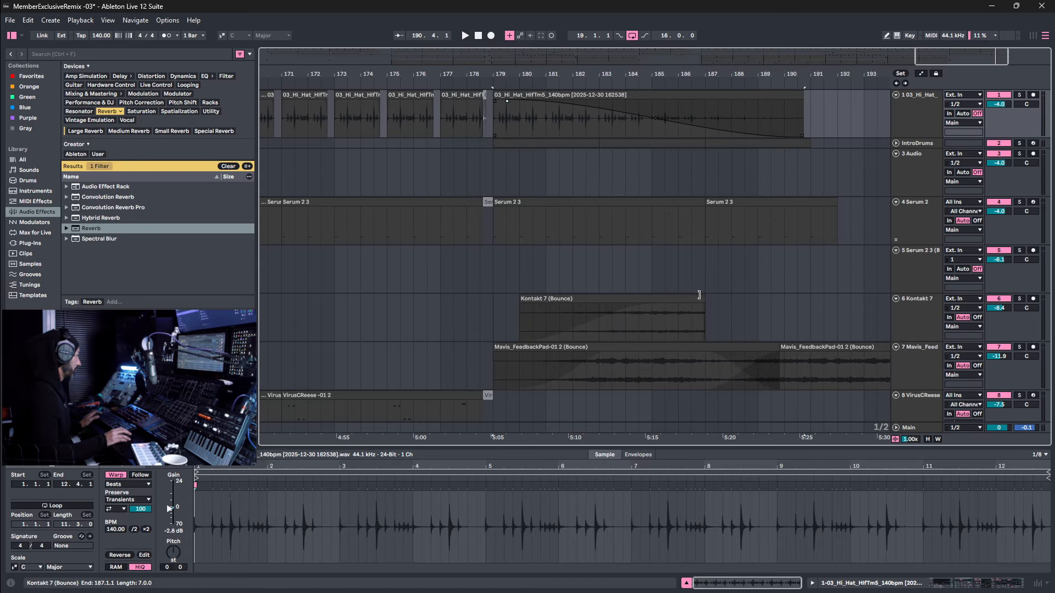
{"action": "left_click_drag", "start_coordinate": [702, 297], "coordinate": [836, 300]}
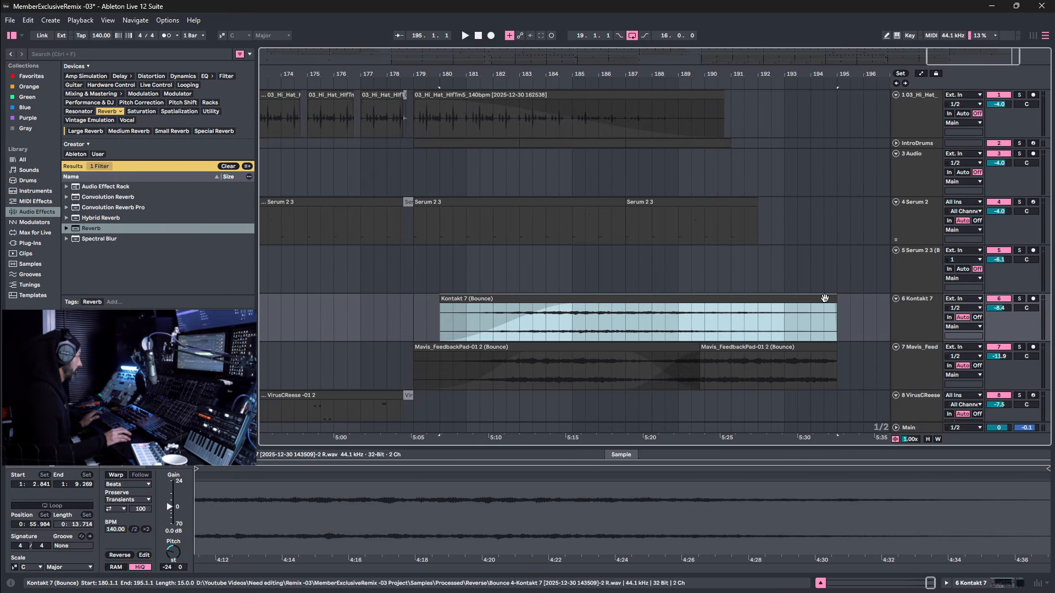
Delete the outro's second Mavis_FeedbackPad clip and extend the first one to bar 195.
{"action": "left_click", "coordinate": [780, 344]}
{"action": "key", "text": "Delete"}
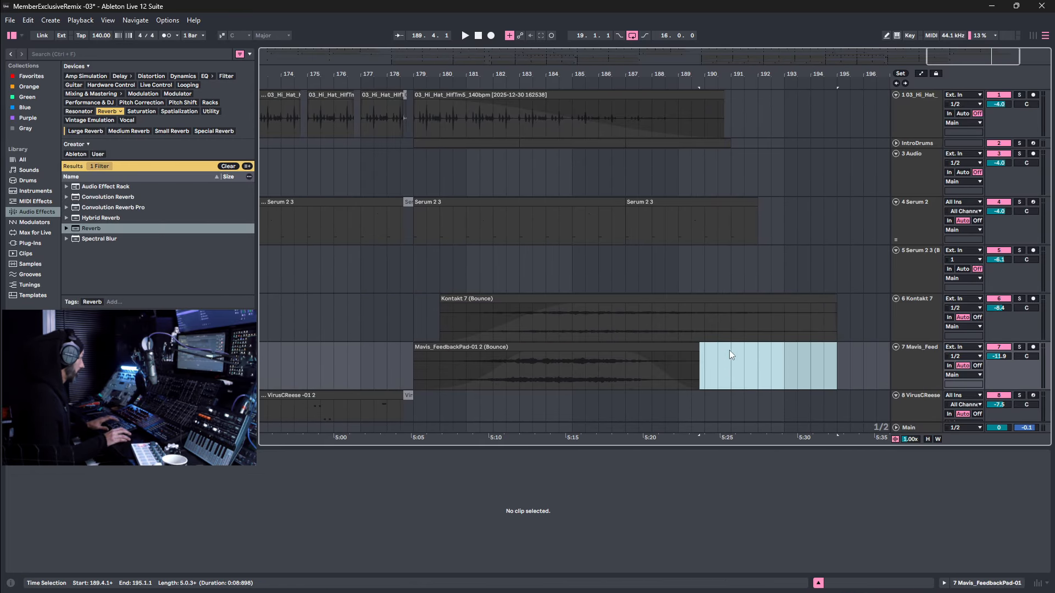
{"action": "left_click_drag", "start_coordinate": [699, 348], "coordinate": [836, 348]}
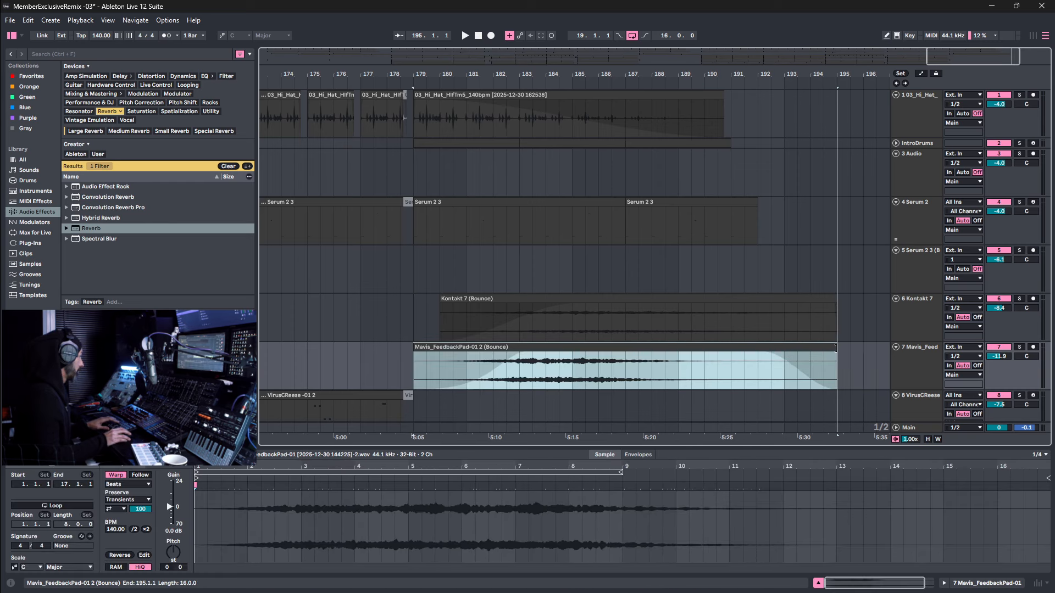
Delete the outro's second Serum 2 3 clip at bar 187 and briefly play the remaining outro.
{"action": "left_click", "coordinate": [694, 202]}
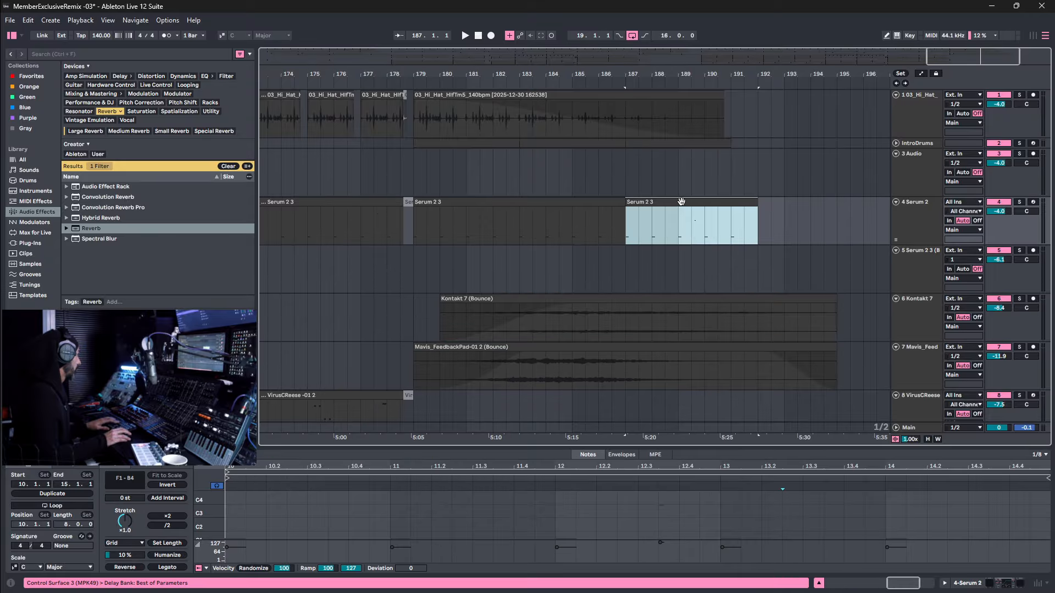
{"action": "key", "text": "Delete"}
{"action": "left_click", "coordinate": [576, 202]}
{"action": "key", "text": "space"}
{"action": "key", "text": "space"}
Delete the IntroDrums clips from bar 179 to 191 and play the outro.
{"action": "left_click", "coordinate": [659, 144]}
{"action": "left_click", "coordinate": [477, 143], "text": "shift"}
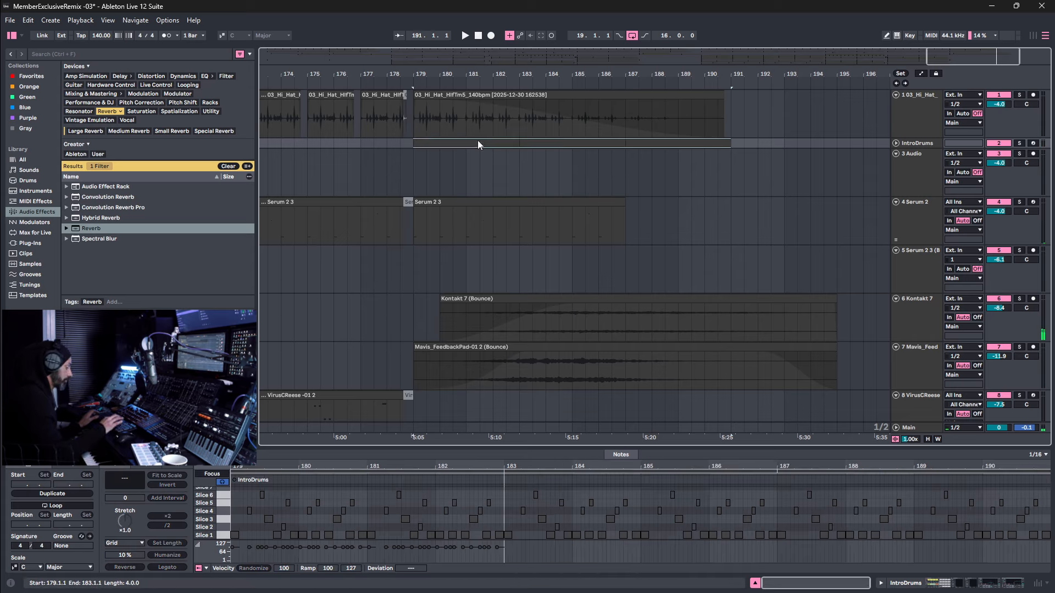
{"action": "key", "text": "Delete"}
{"action": "key", "text": "space"}
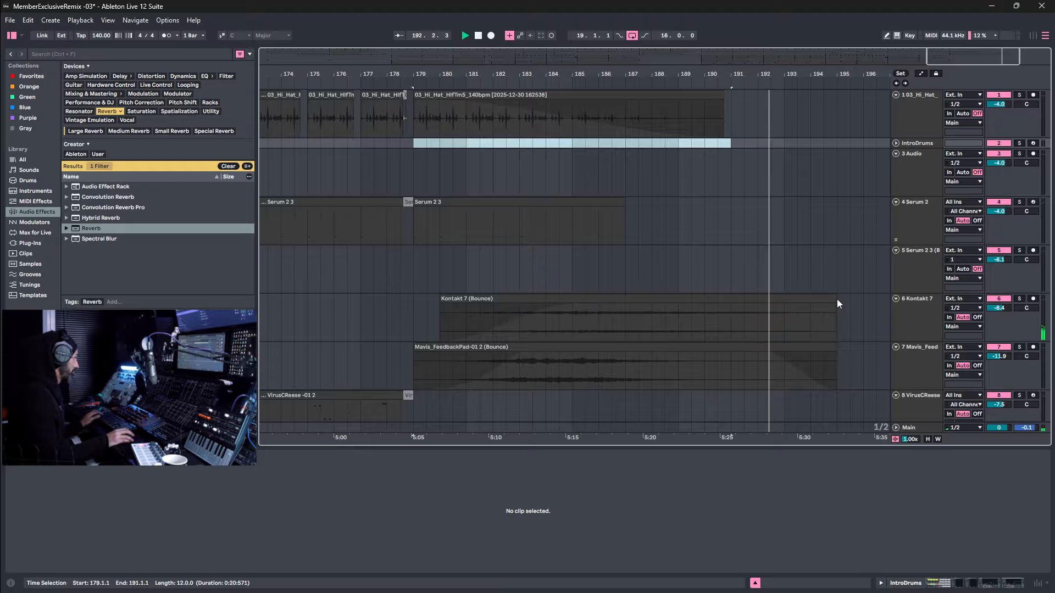
Extend the outro's Kontakt 7 clip to bar 196, fade it out from about bar 192 and listen to the ending.
{"action": "mouse_move", "coordinate": [832, 299]}
{"action": "left_mouse_down"}
{"action": "mouse_move", "coordinate": [888, 298]}
{"action": "mouse_move", "coordinate": [835, 298]}
{"action": "left_mouse_up"}
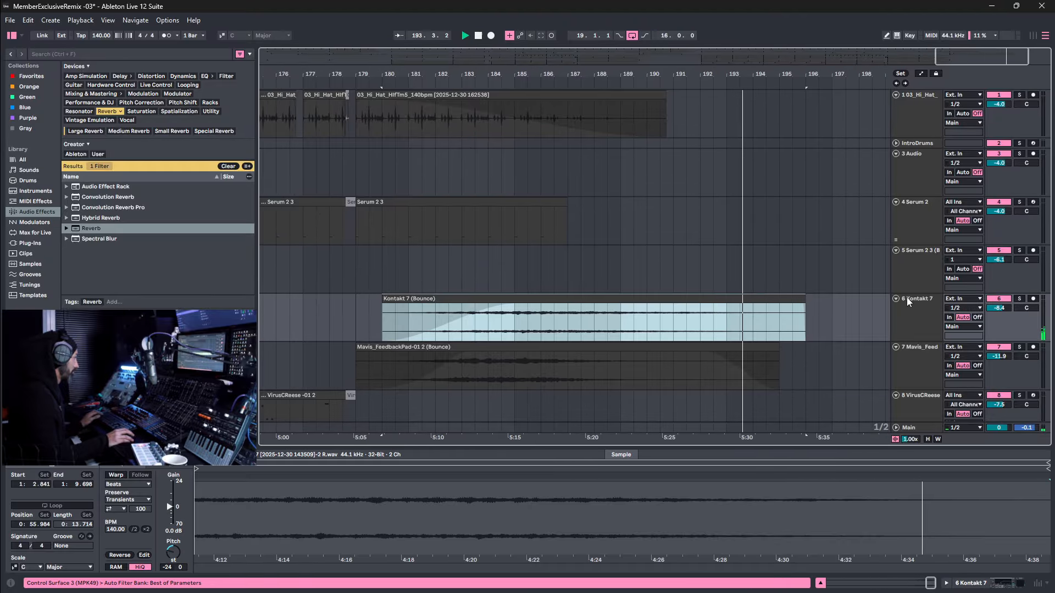
{"action": "left_click", "coordinate": [801, 306]}
{"action": "left_click_drag", "start_coordinate": [800, 306], "coordinate": [708, 307]}
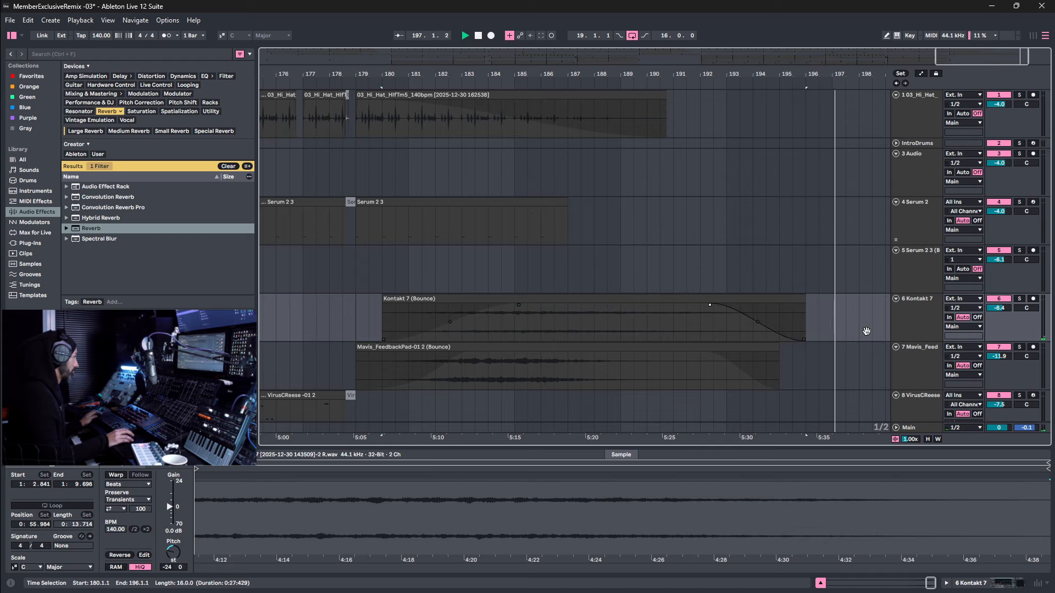
{"action": "left_click_drag", "start_coordinate": [735, 331], "coordinate": [654, 323]}
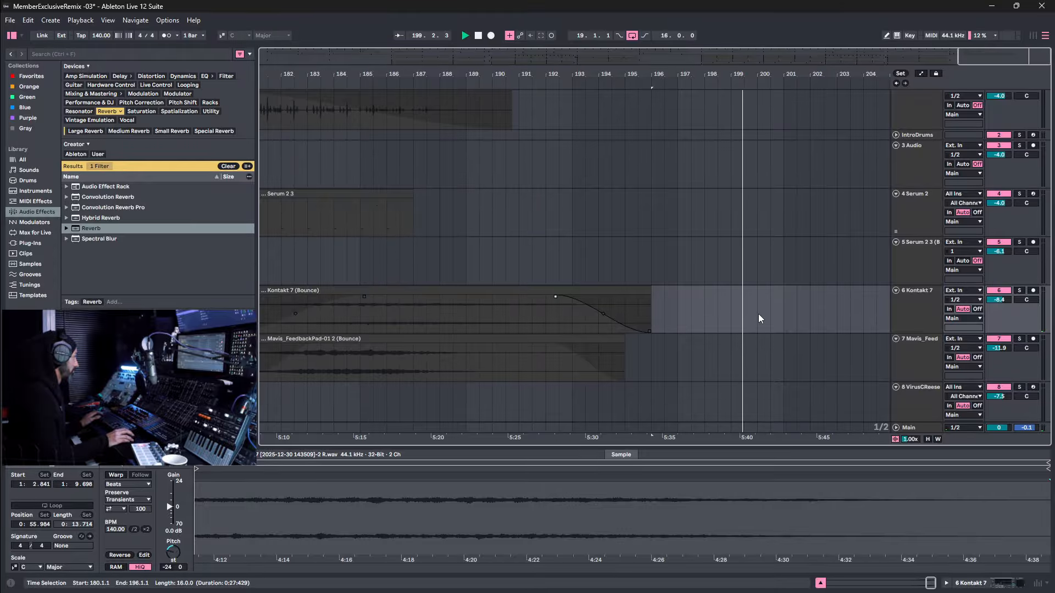
{"action": "key", "text": "space"}
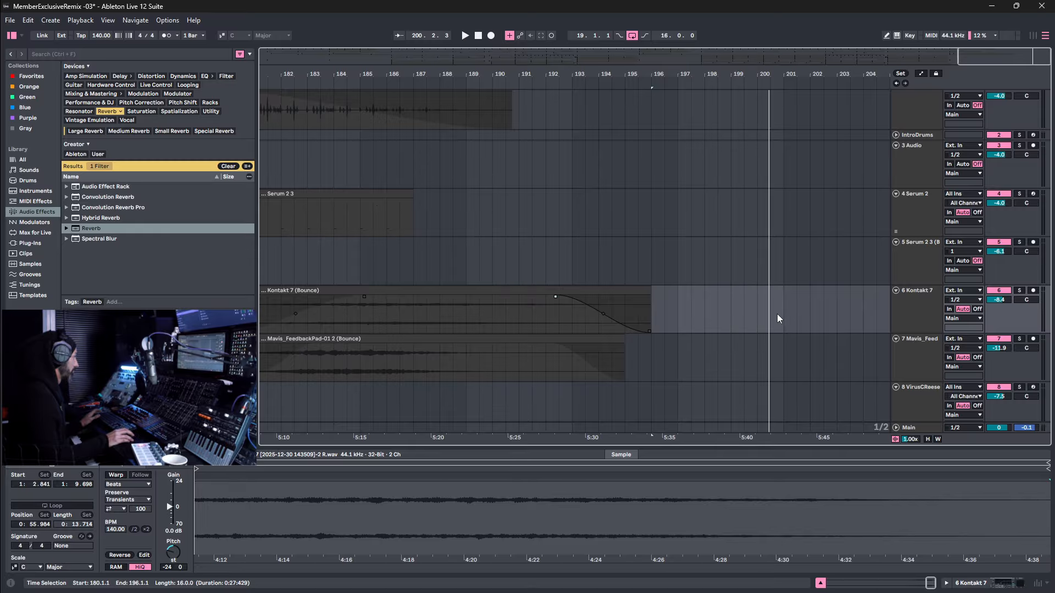
Show the full arrangement and move the 16-bar loop to the second drop, from bar 115 to 131.
{"action": "left_click", "coordinate": [771, 322]}
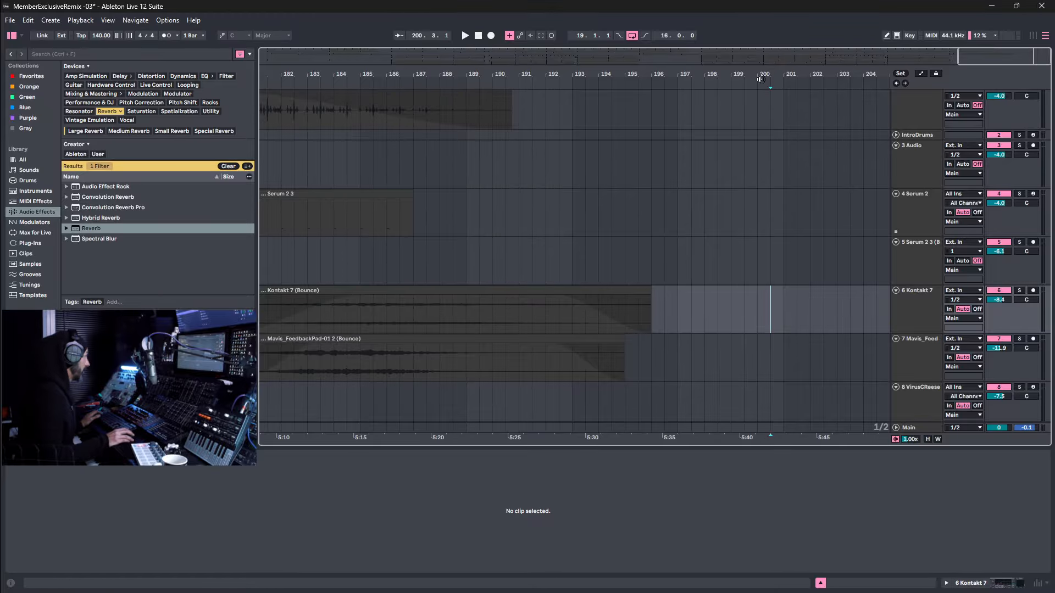
{"action": "left_click_drag", "start_coordinate": [761, 77], "coordinate": [762, 22]}
{"action": "left_click_drag", "start_coordinate": [854, 76], "coordinate": [875, 32]}
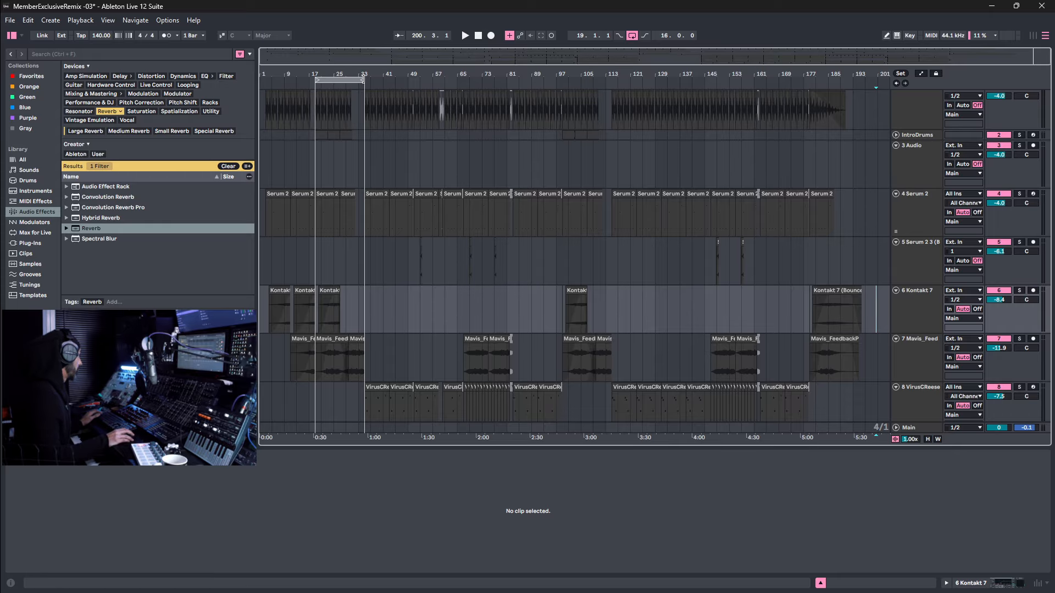
{"action": "left_click_drag", "start_coordinate": [340, 79], "coordinate": [673, 121]}
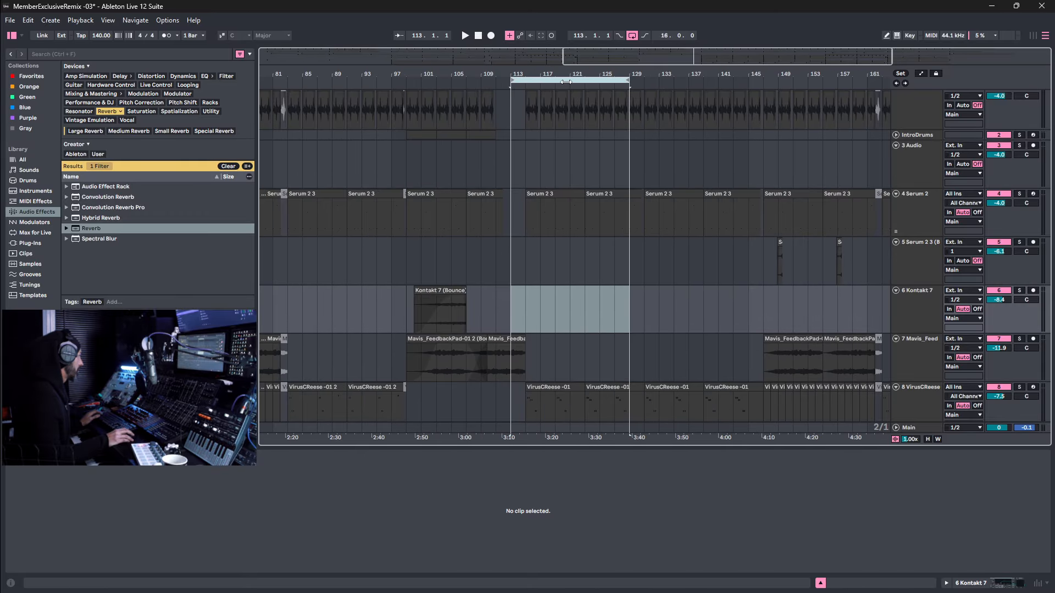
{"action": "left_click_drag", "start_coordinate": [566, 81], "coordinate": [581, 82]}
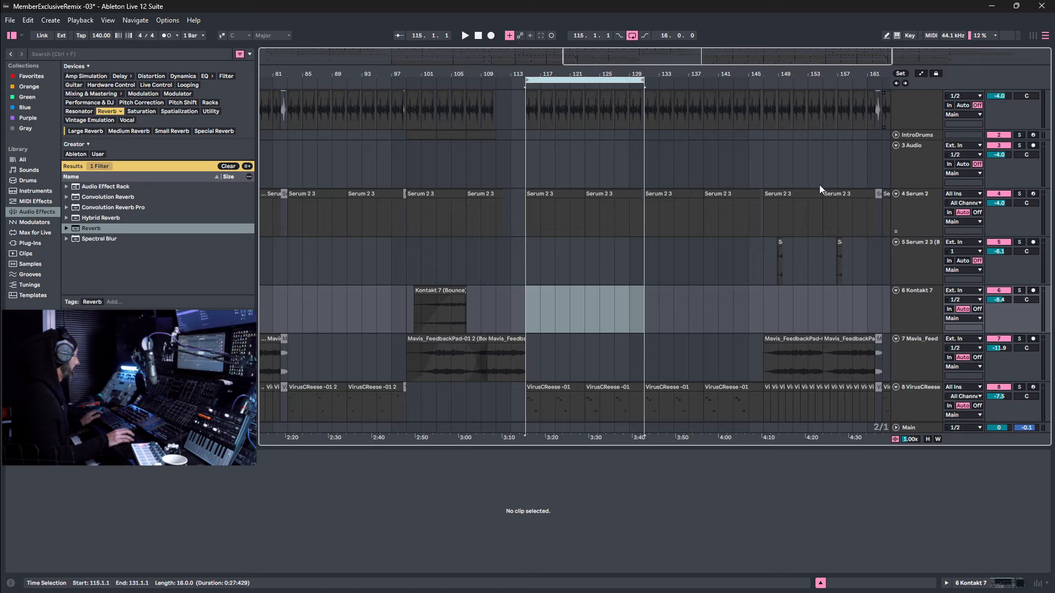
Show the input and output routing section for all tracks in the Session View mixer.
{"action": "key", "text": "Tab"}
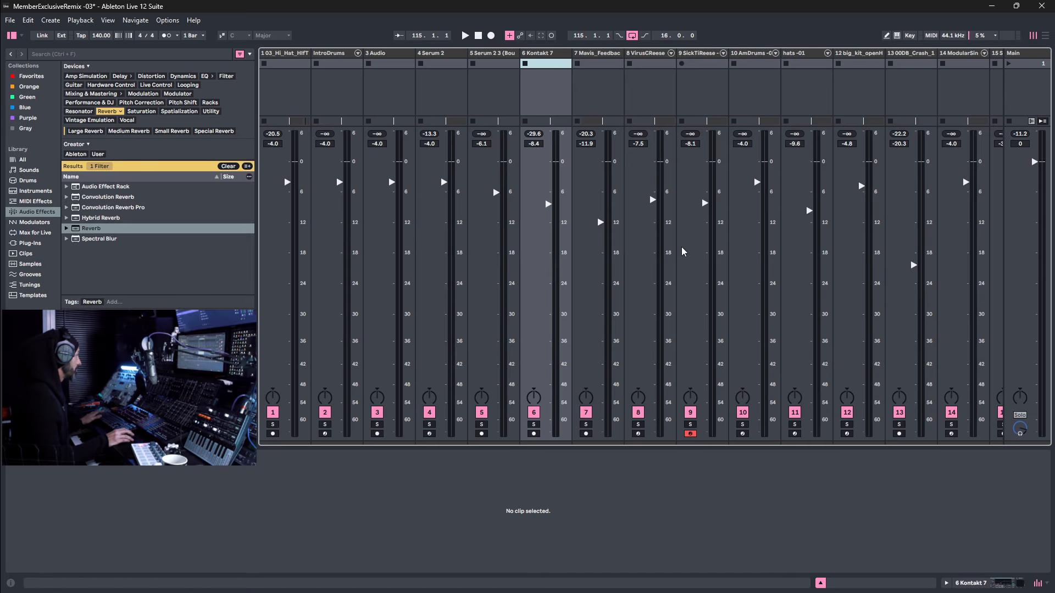
{"action": "left_click", "coordinate": [542, 55]}
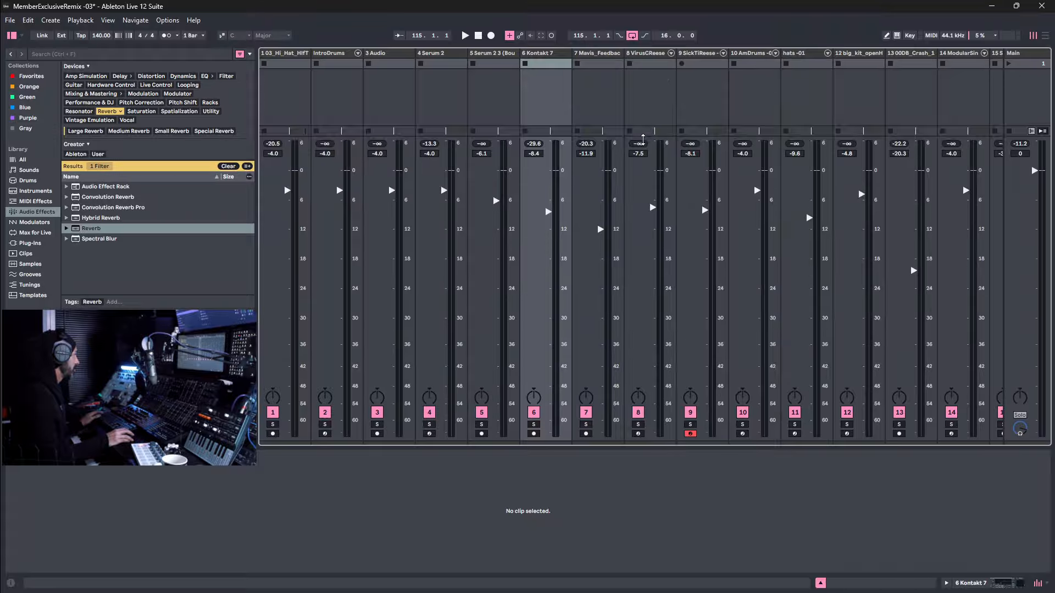
{"action": "key", "text": "ctrl+alt+i"}
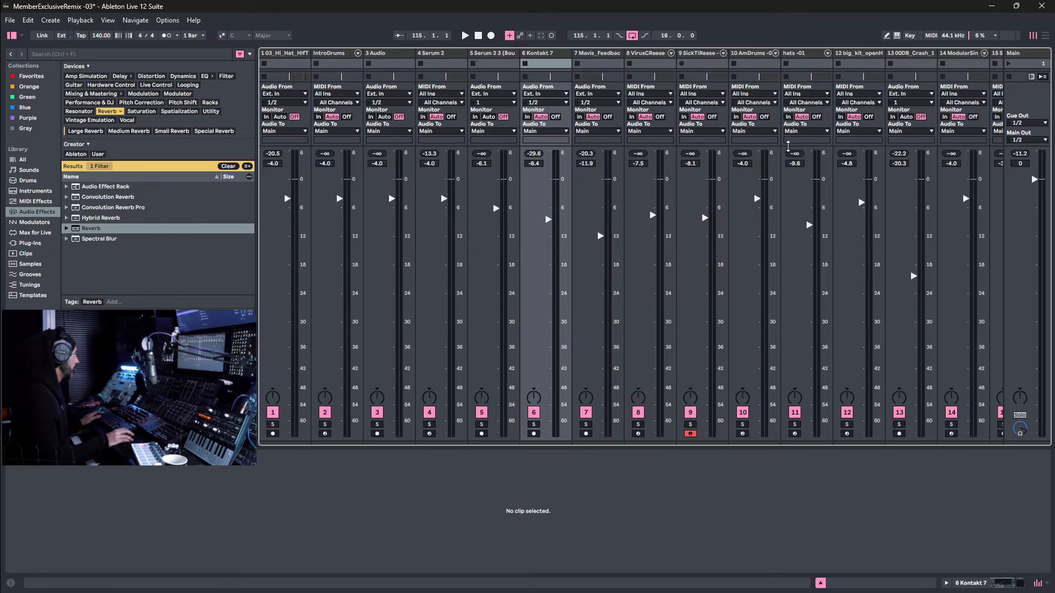
{"action": "key", "text": "Tab"}
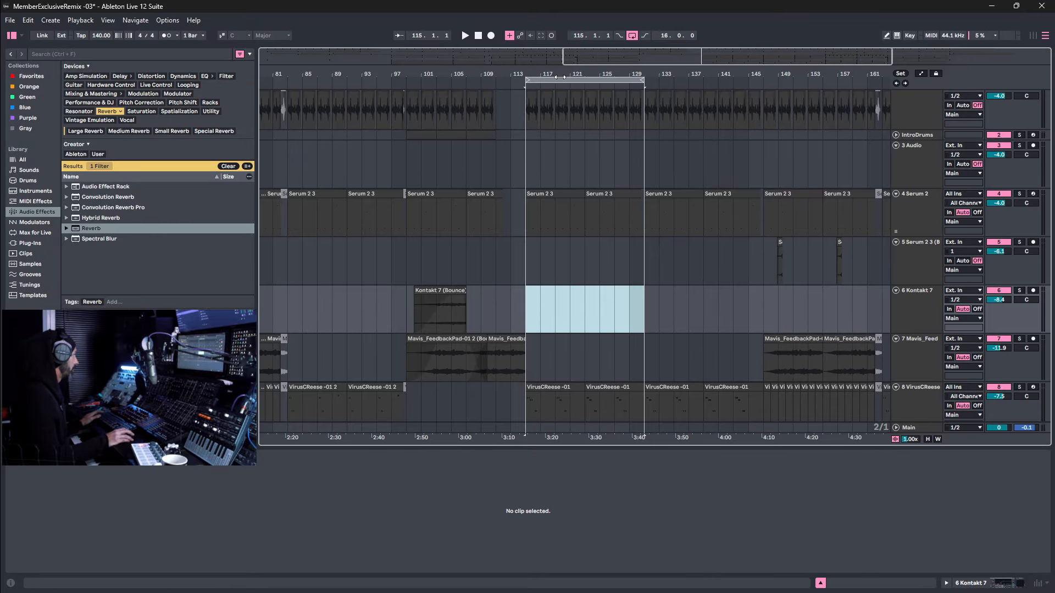
Play the second drop from bar 119 and review the tracks in the mixer up to the last one, PhasePlant.
{"action": "left_click", "coordinate": [560, 77]}
{"action": "key", "text": "space"}
{"action": "key", "text": "Tab"}
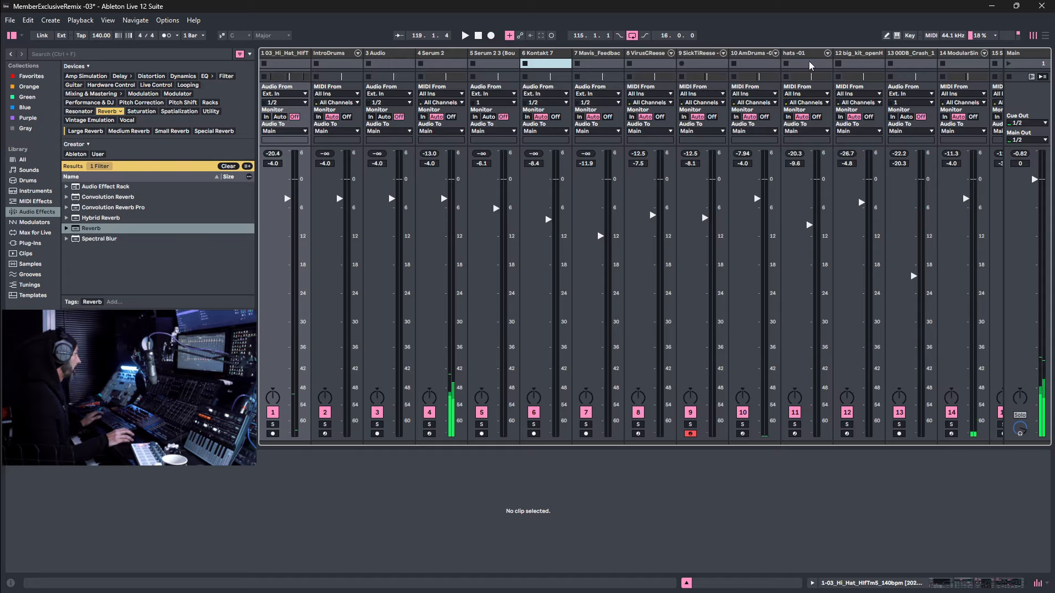
{"action": "scroll", "coordinate": [647, 279], "scroll_direction": "right", "scroll_amount": 4}
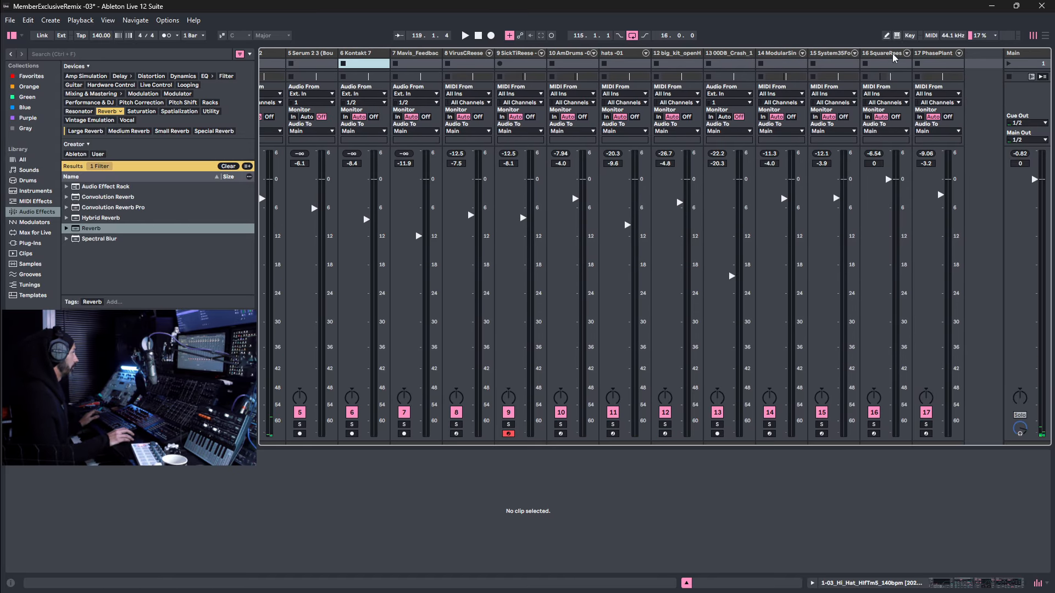
{"action": "left_click", "coordinate": [939, 57]}
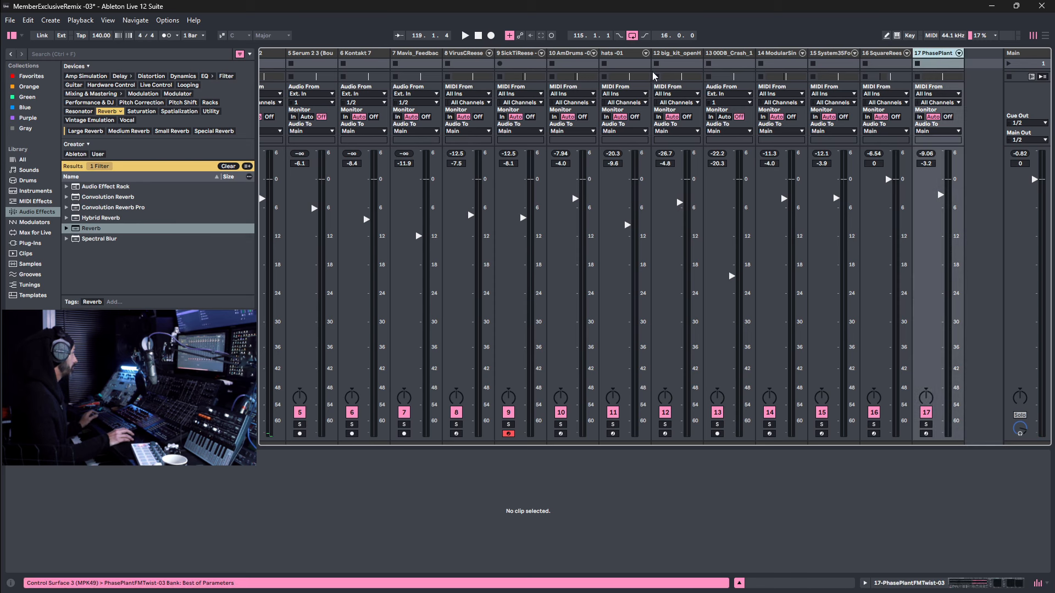
{"action": "key", "text": "Tab"}
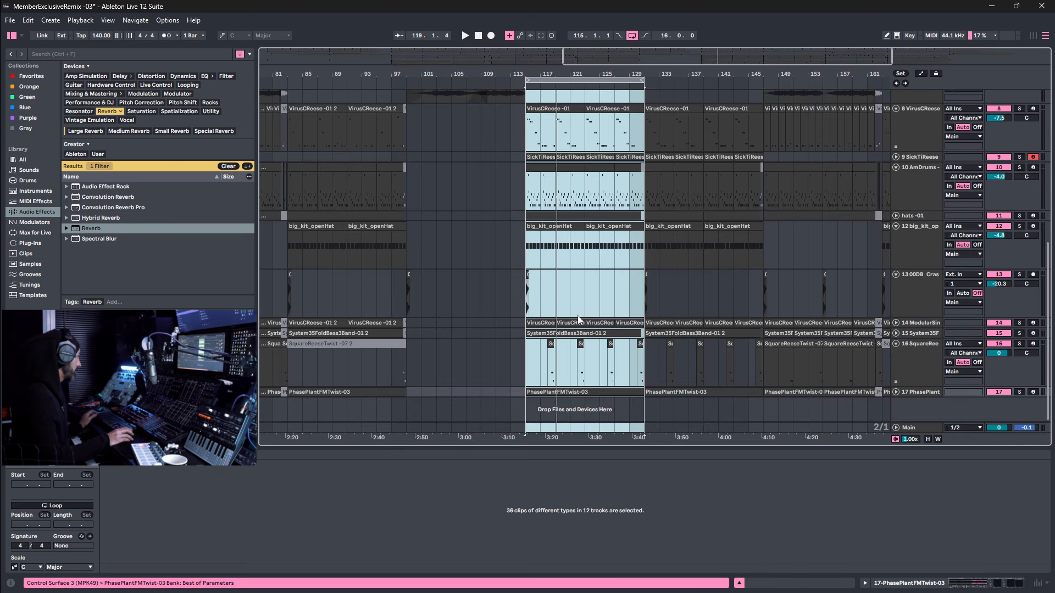
Group the four tracks from ModularSin to PhasePlant and rename the group MidsGRP.
{"action": "left_click", "coordinate": [511, 361]}
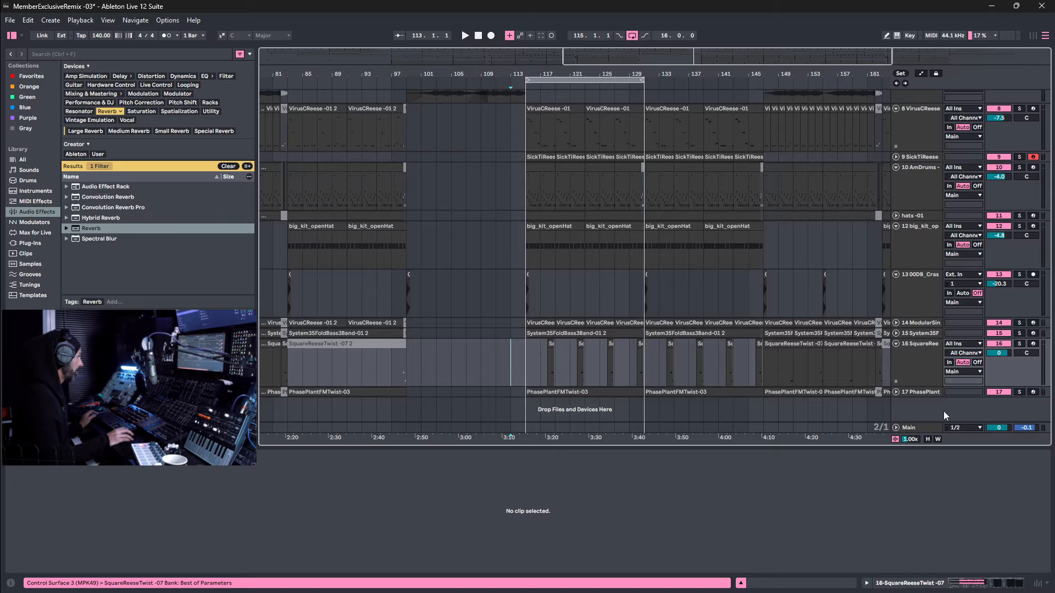
{"action": "left_click", "coordinate": [928, 394]}
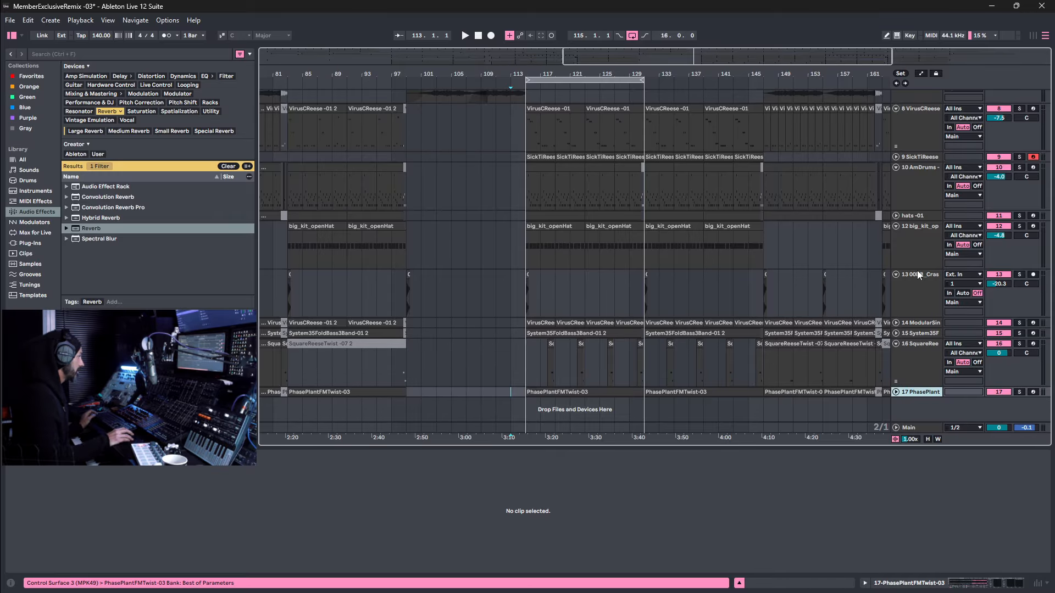
{"action": "left_click", "coordinate": [924, 323], "text": "shift"}
{"action": "right_click", "coordinate": [924, 323]}
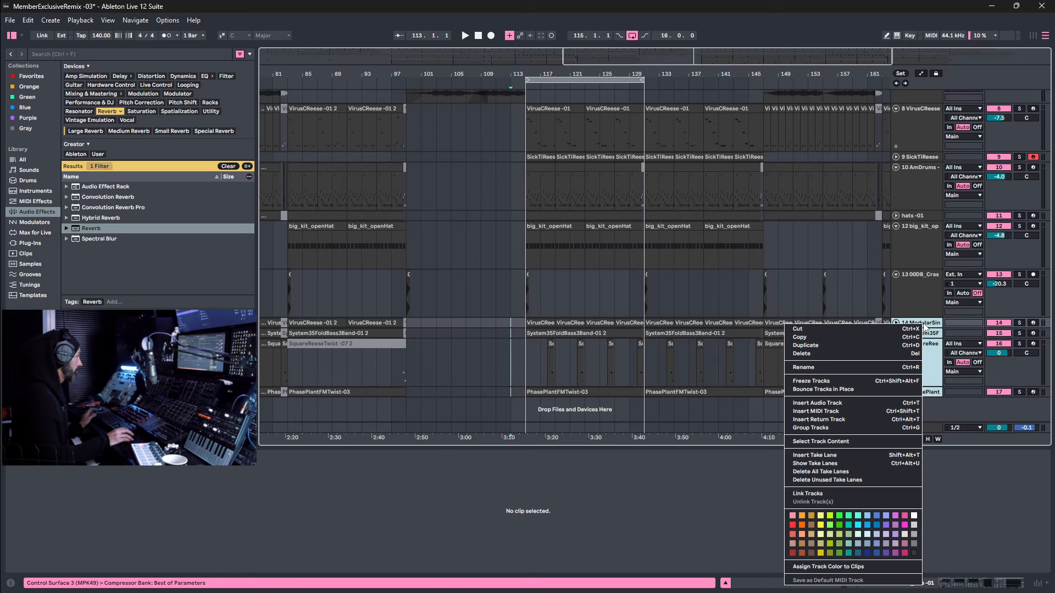
{"action": "left_click", "coordinate": [861, 428]}
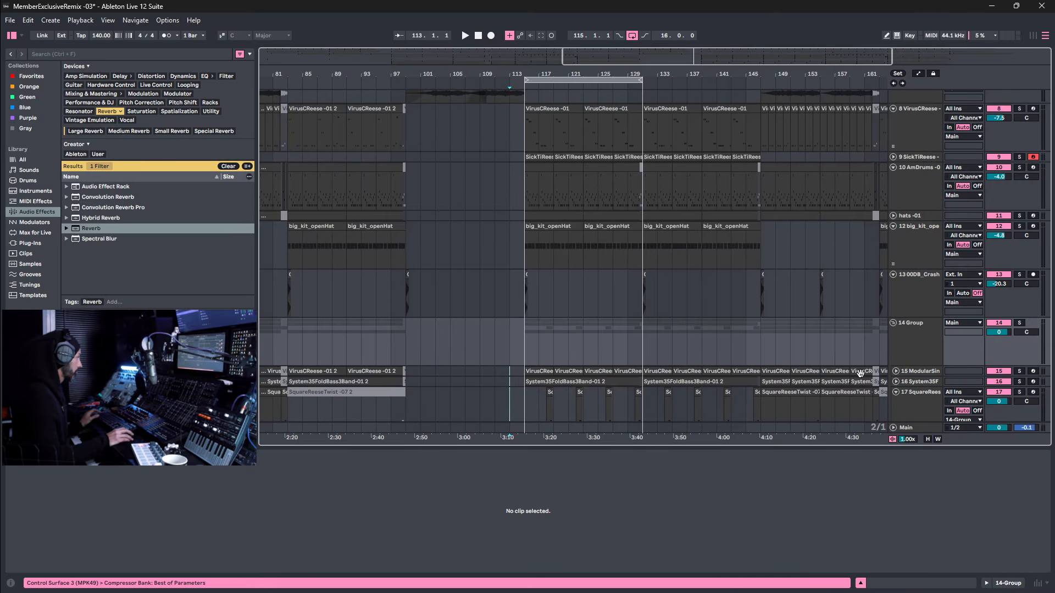
{"action": "left_click", "coordinate": [918, 331]}
{"action": "key", "text": "ctrl+r"}
{"action": "type", "text": "MidsGRP"}
{"action": "key", "text": "Return"}
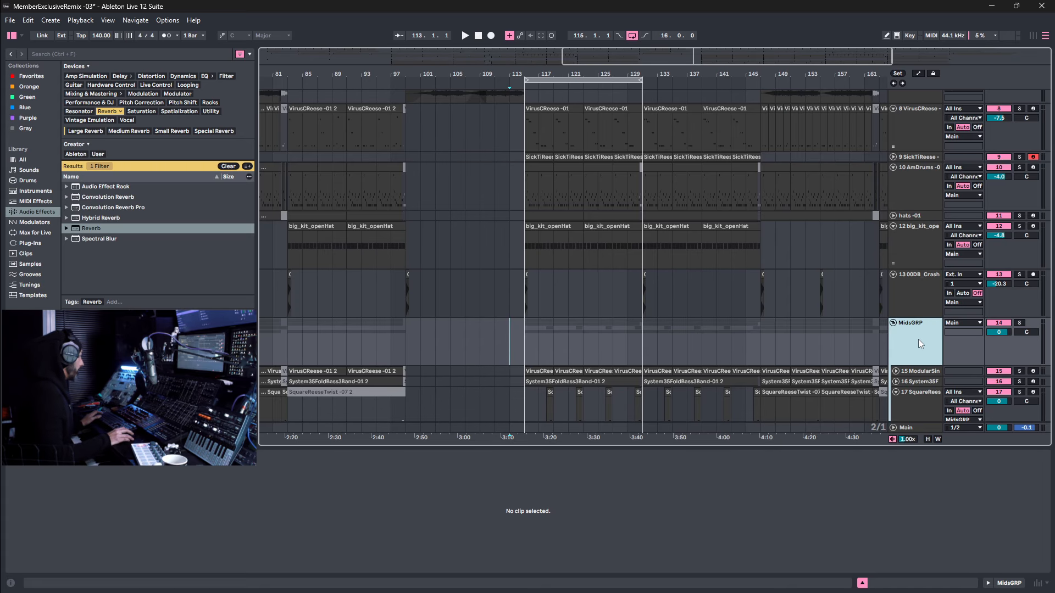
Move the VirusCReese and SickTiReese tracks together to directly above the MidsGRP group.
{"action": "left_click", "coordinate": [923, 123]}
{"action": "scroll", "coordinate": [924, 120], "scroll_direction": "up", "scroll_amount": 2}
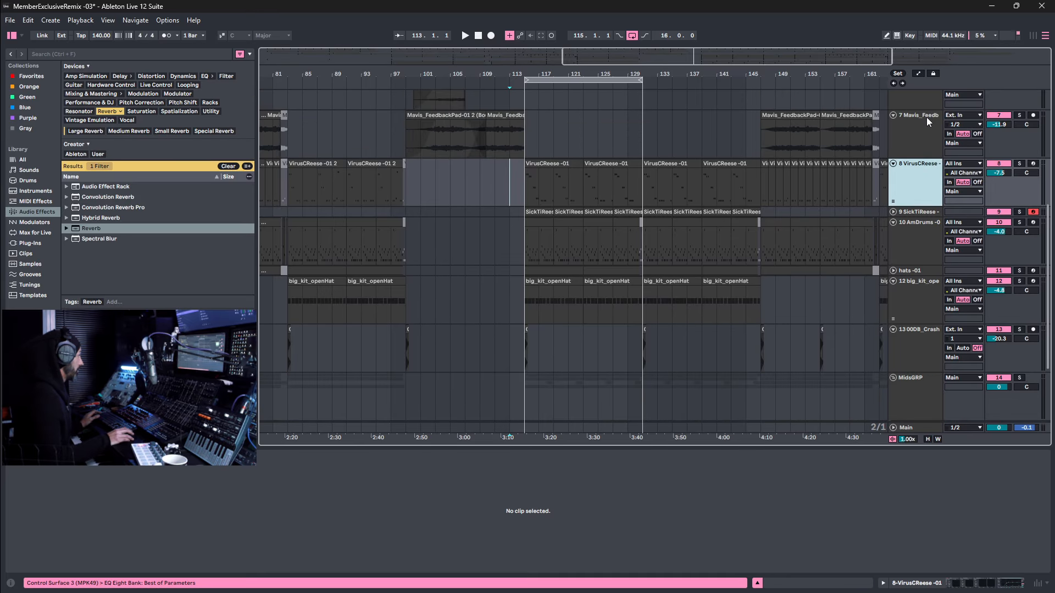
{"action": "left_click", "coordinate": [923, 212]}
{"action": "left_click", "coordinate": [915, 174]}
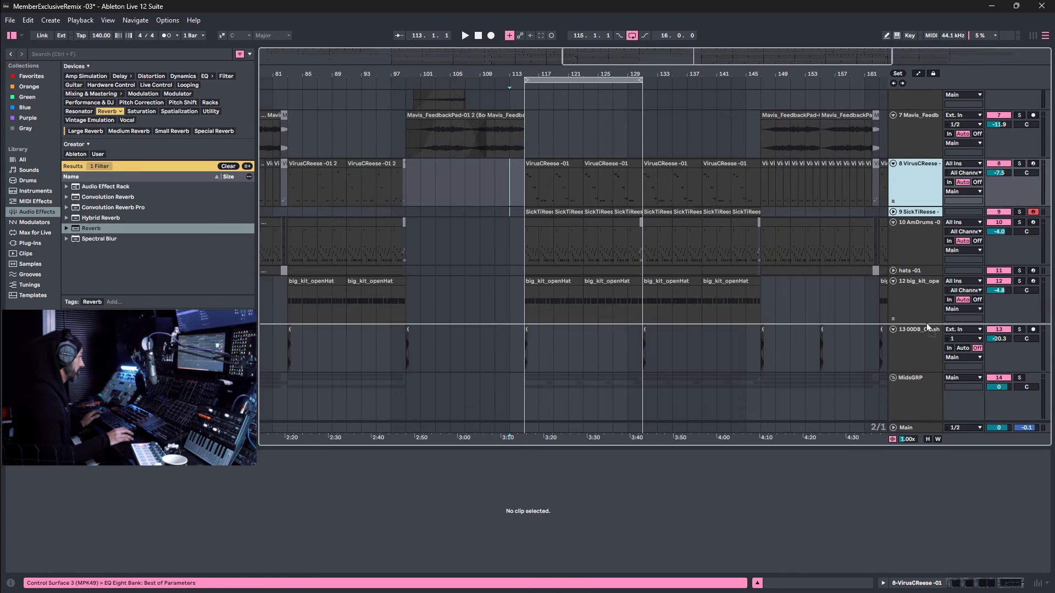
{"action": "left_click_drag", "start_coordinate": [926, 377], "coordinate": [926, 377]}
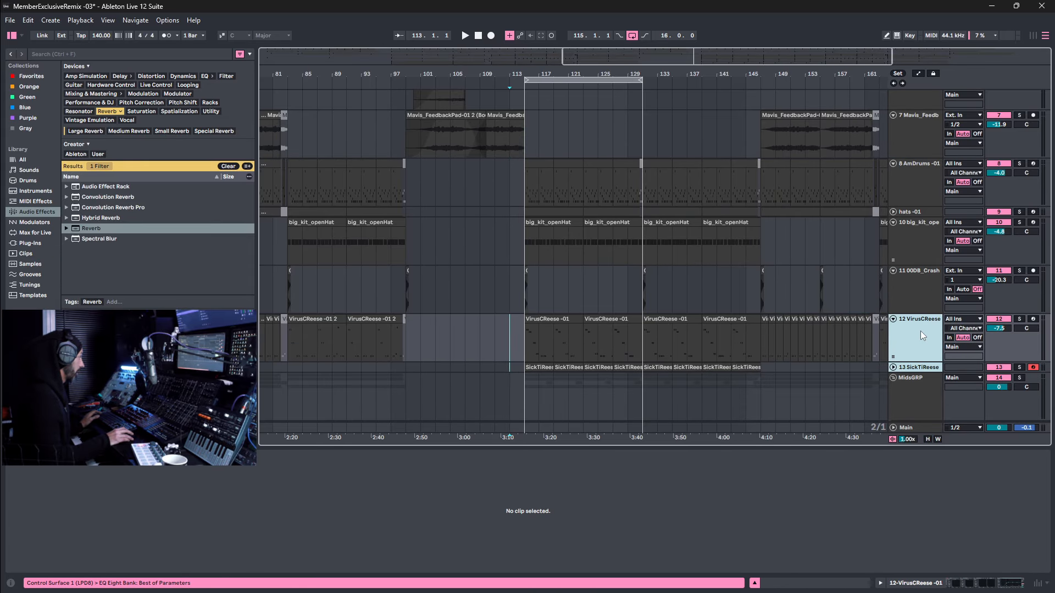
Group the VirusCReese and SickTiReese tracks and rename the group ReeseGRP.
{"action": "right_click", "coordinate": [921, 331]}
{"action": "left_click", "coordinate": [876, 435]}
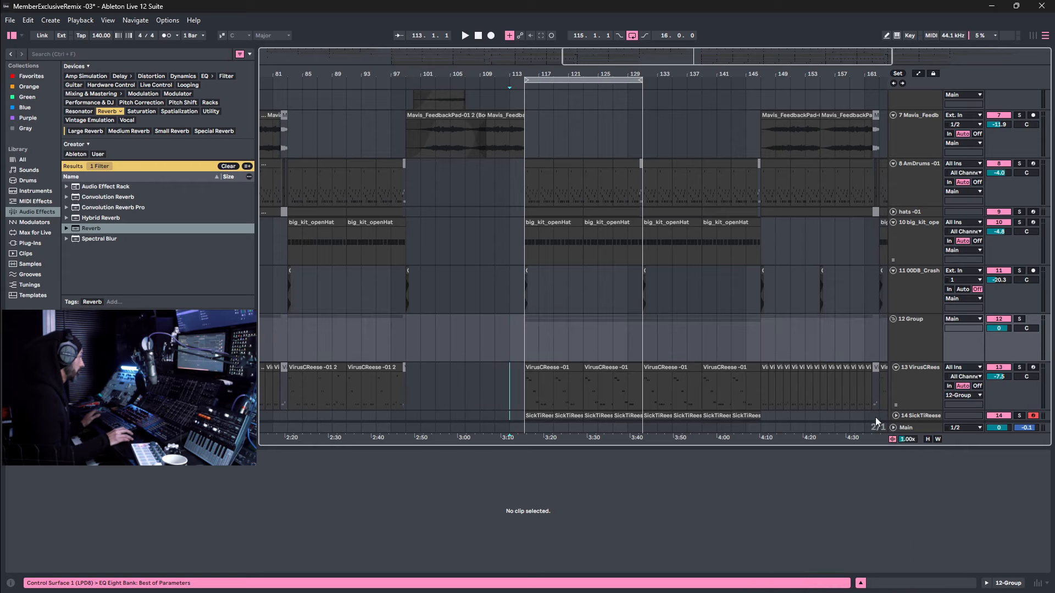
{"action": "key", "text": "ctrl+r"}
{"action": "type", "text": "Reese"}
{"action": "key", "text": "Return"}
{"action": "type", "text": "GR"}
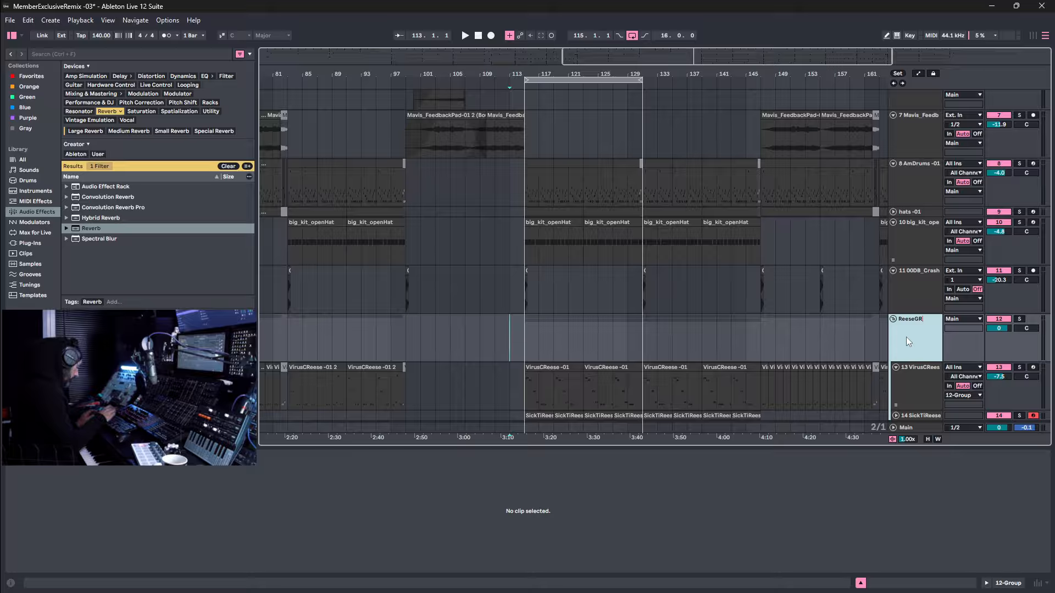
{"action": "type", "text": "P"}
{"action": "key", "text": "Return"}
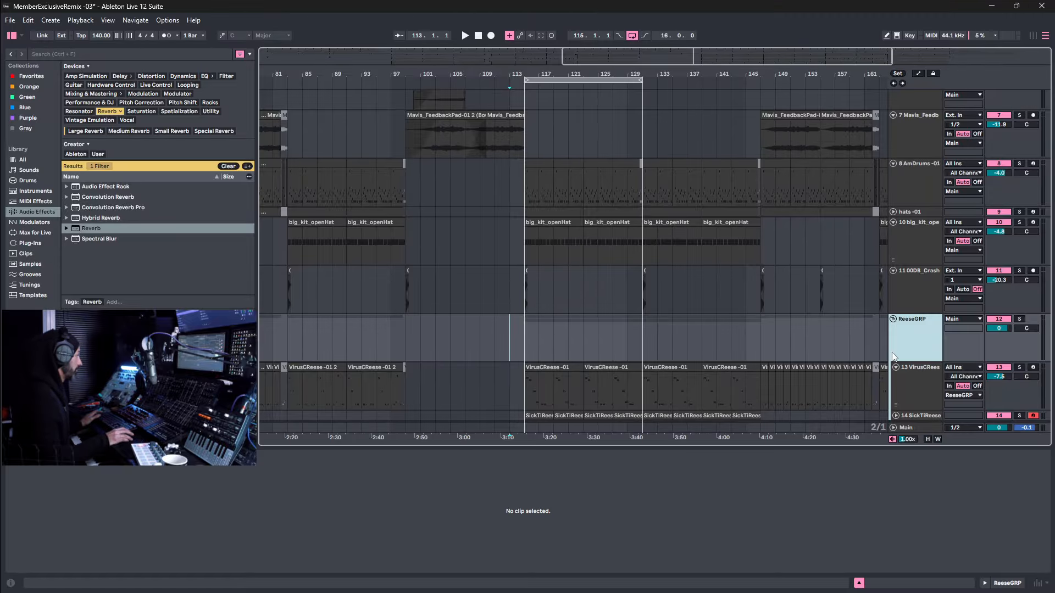
Group the four tracks from AmDrums to the 00DB_Crash track and rename the group DrmGRP.
{"action": "left_click", "coordinate": [925, 271]}
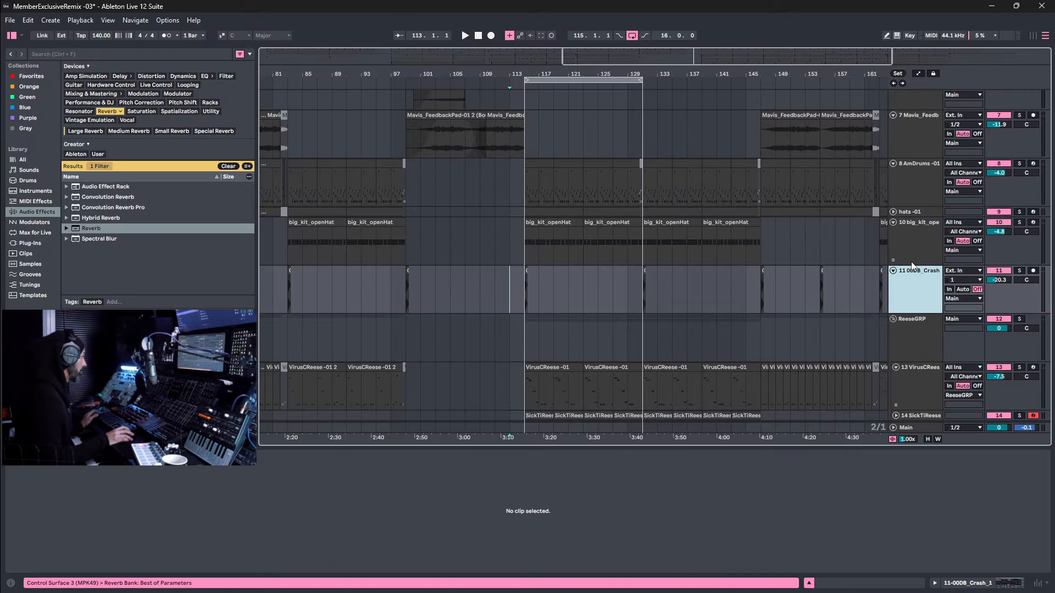
{"action": "scroll", "coordinate": [914, 245], "scroll_direction": "up", "scroll_amount": 1}
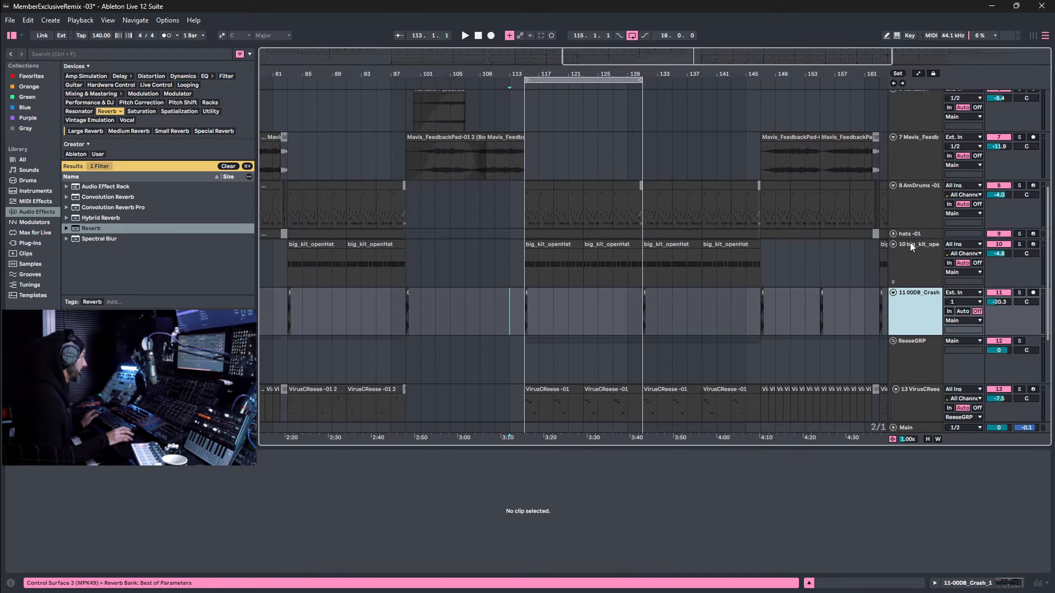
{"action": "left_click", "coordinate": [920, 192], "text": "shift"}
{"action": "right_click", "coordinate": [920, 192]}
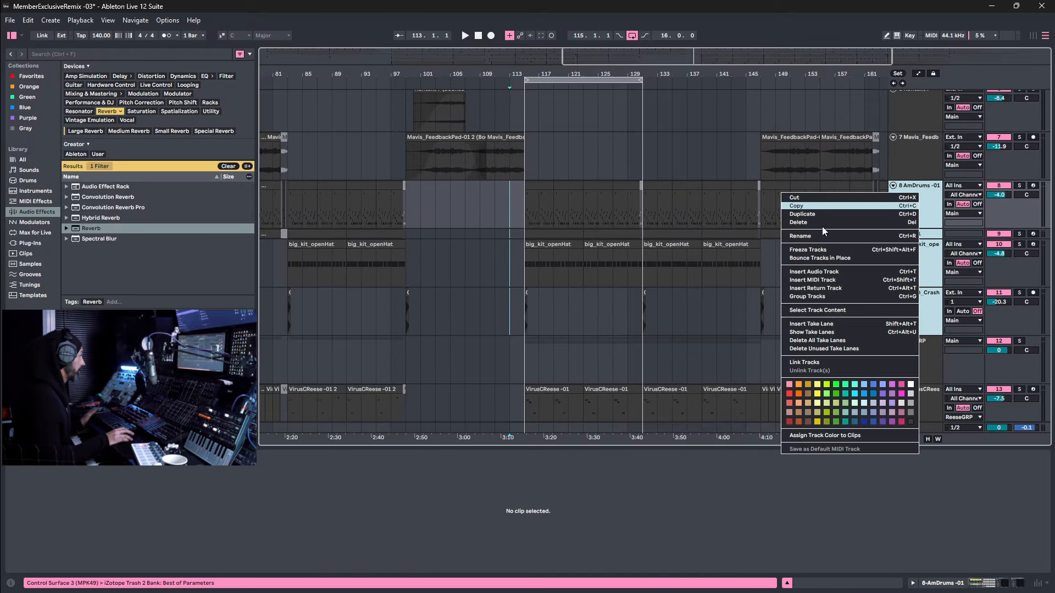
{"action": "left_click", "coordinate": [818, 297]}
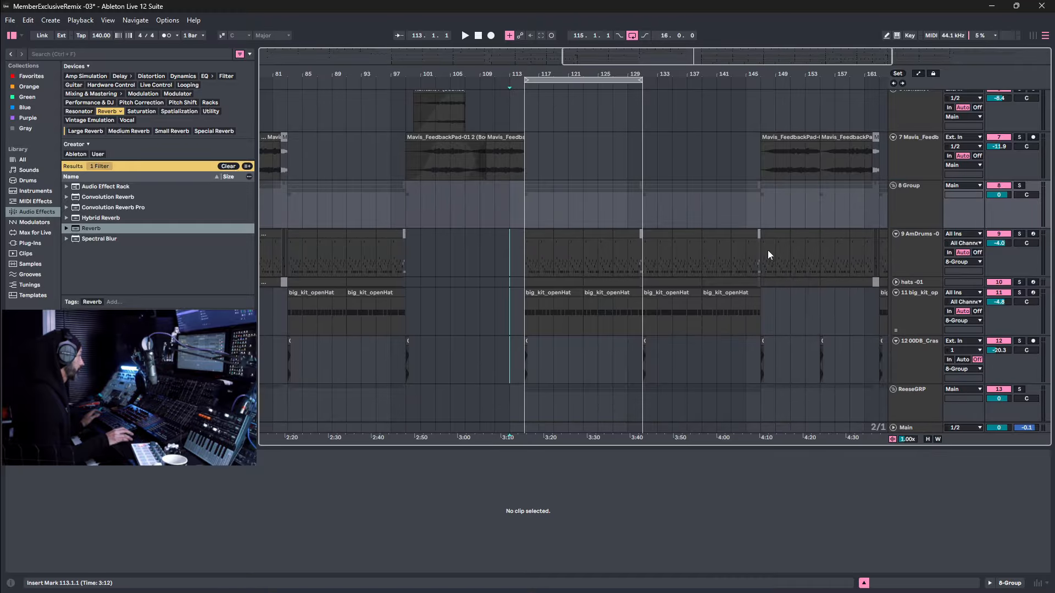
{"action": "left_click", "coordinate": [904, 193]}
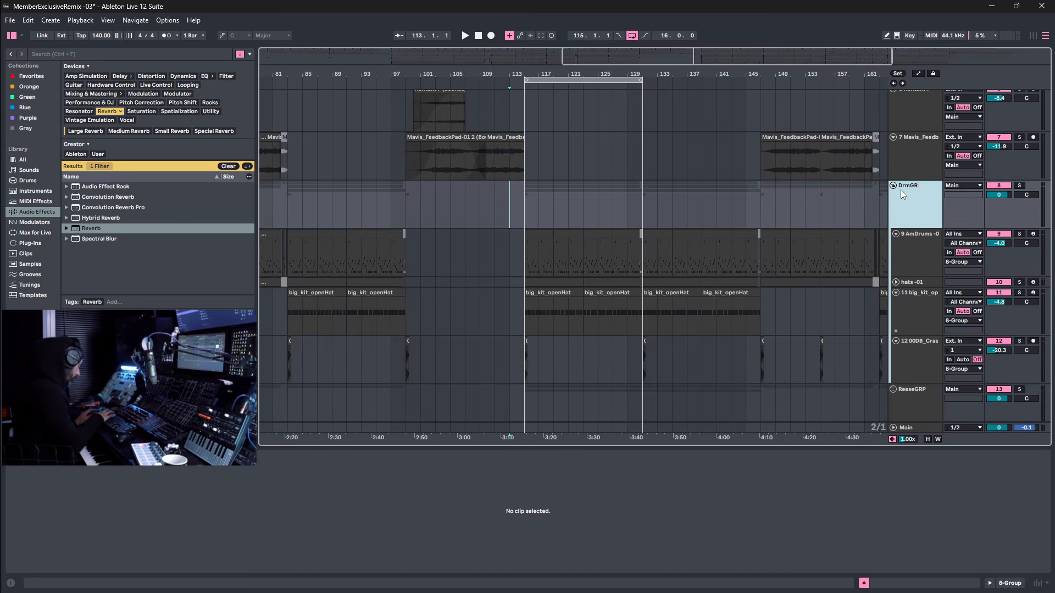
{"action": "key", "text": "Return"}
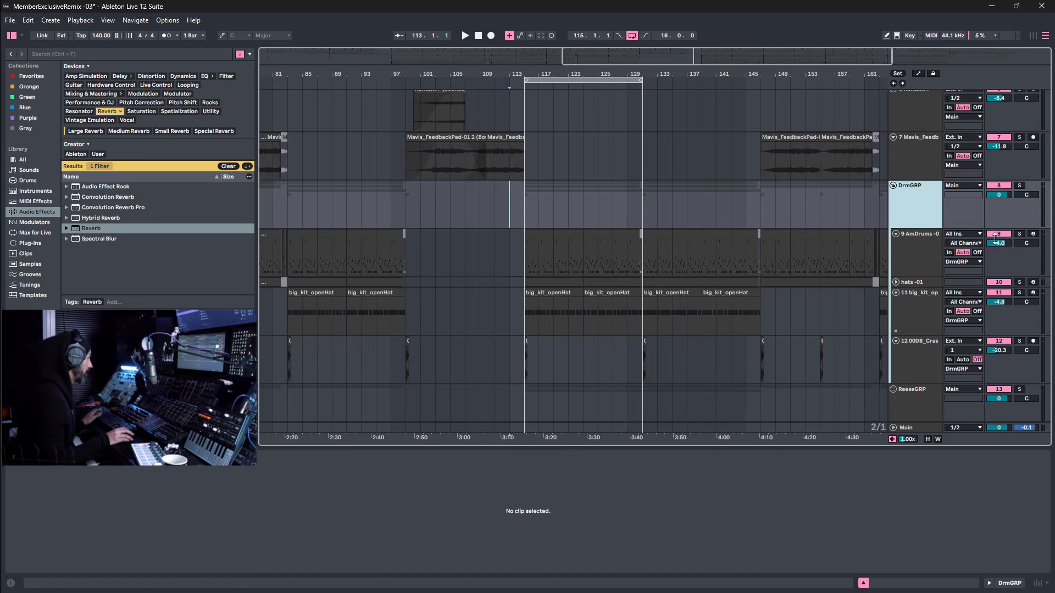
Group the 03_Hi_Hat and IntroDrums tracks and rename the group IntroPercGRP.
{"action": "scroll", "coordinate": [913, 227], "scroll_direction": "up", "scroll_amount": 5}
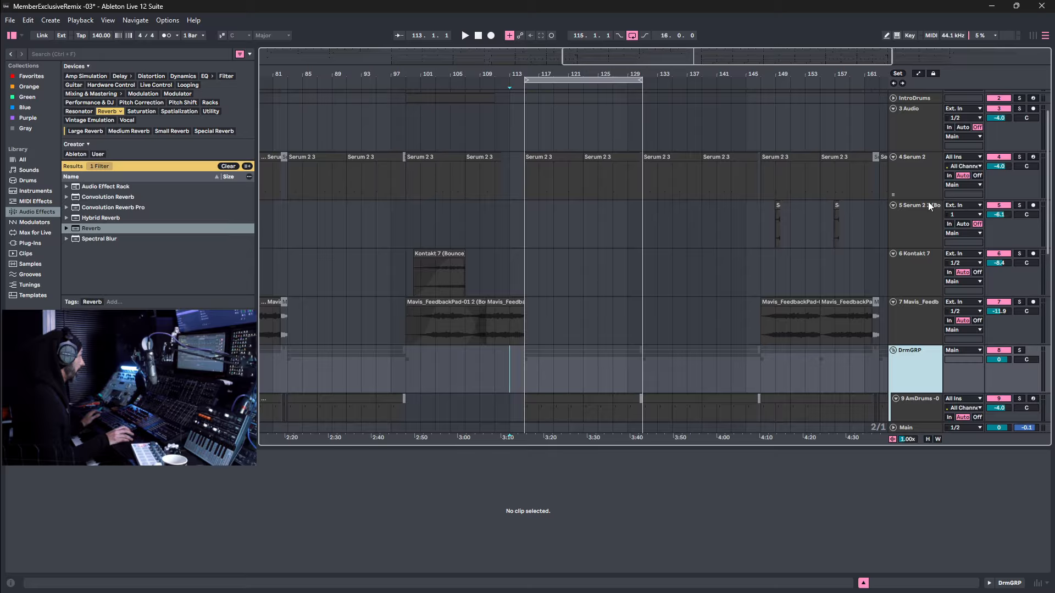
{"action": "scroll", "coordinate": [931, 247], "scroll_direction": "up", "scroll_amount": 2}
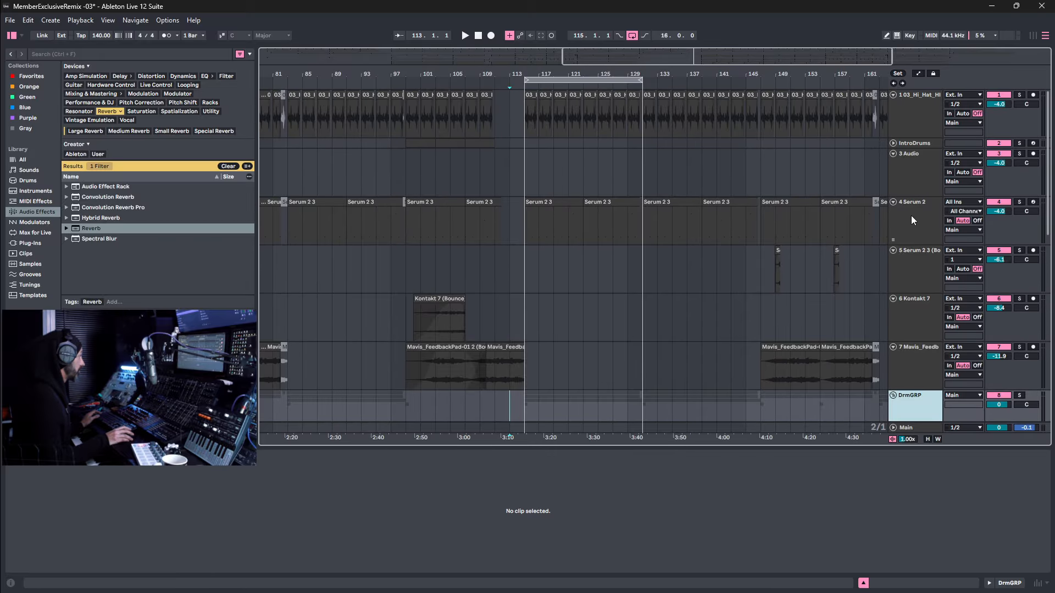
{"action": "left_click", "coordinate": [920, 124]}
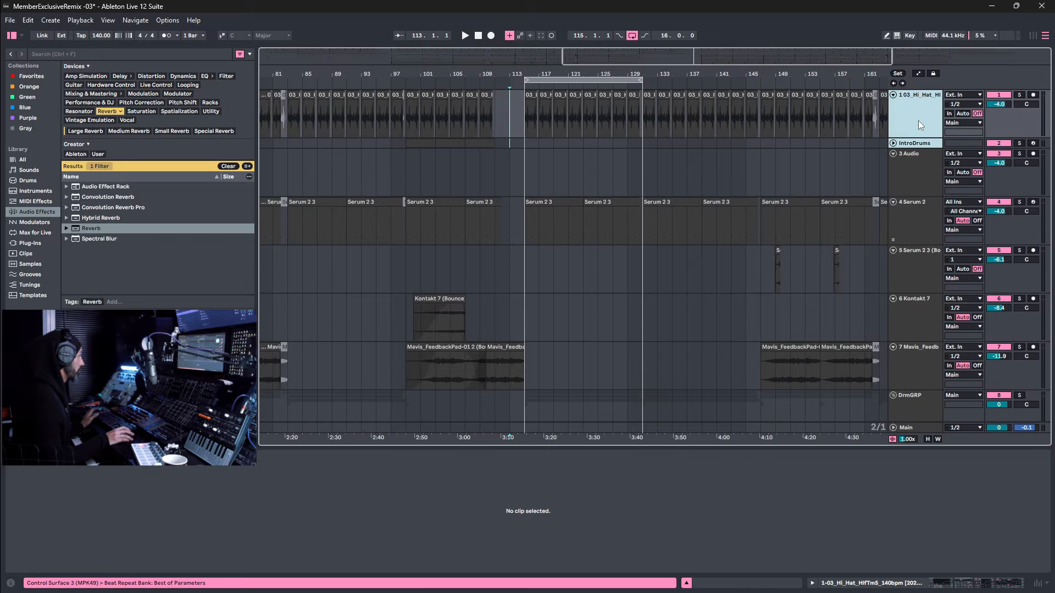
{"action": "right_click", "coordinate": [918, 120]}
{"action": "left_click", "coordinate": [860, 225]}
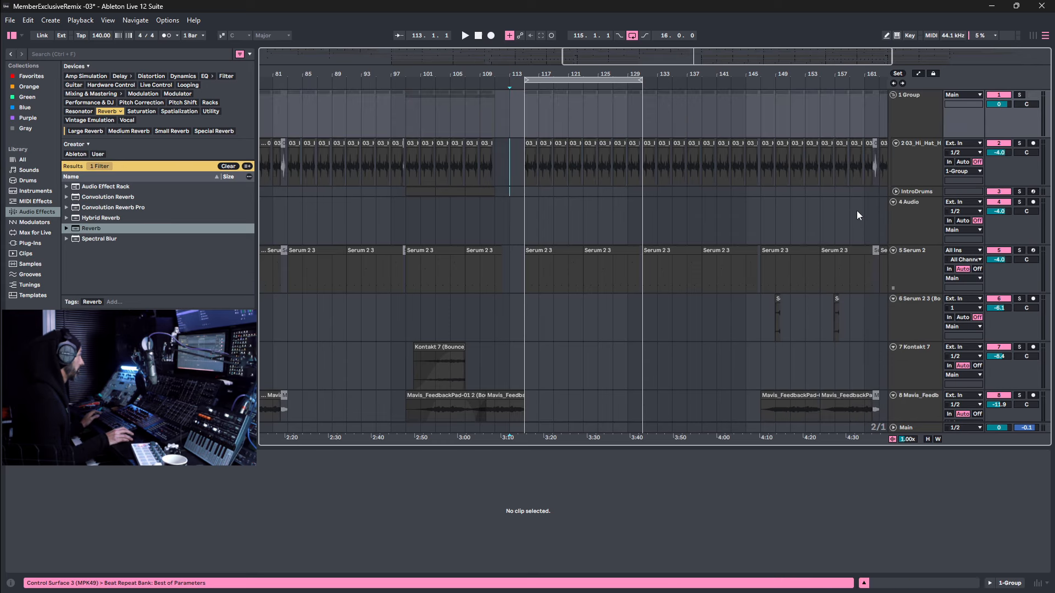
{"action": "left_click", "coordinate": [921, 103]}
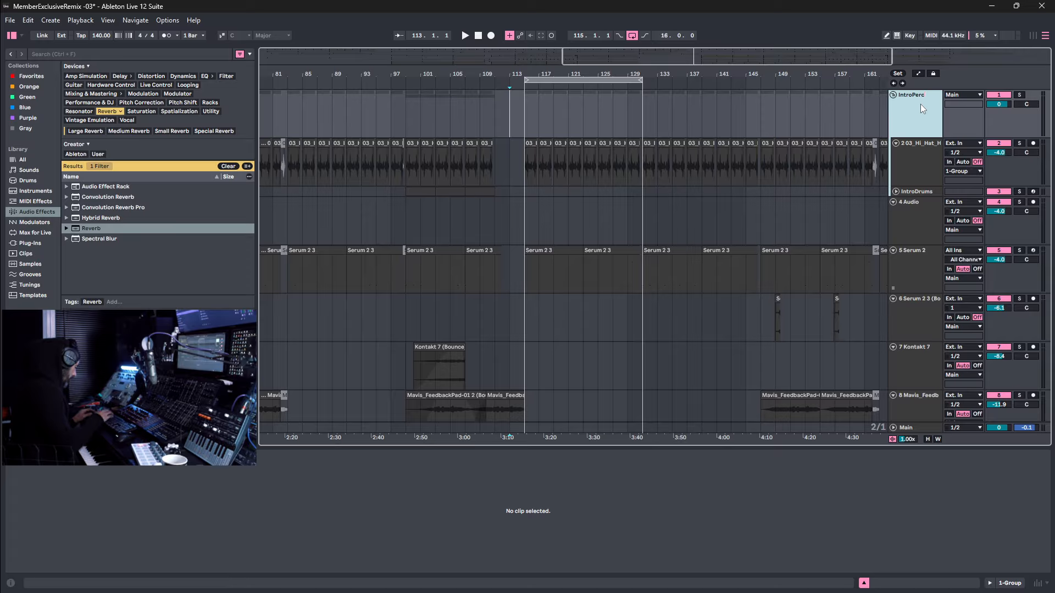
{"action": "key", "text": "Return"}
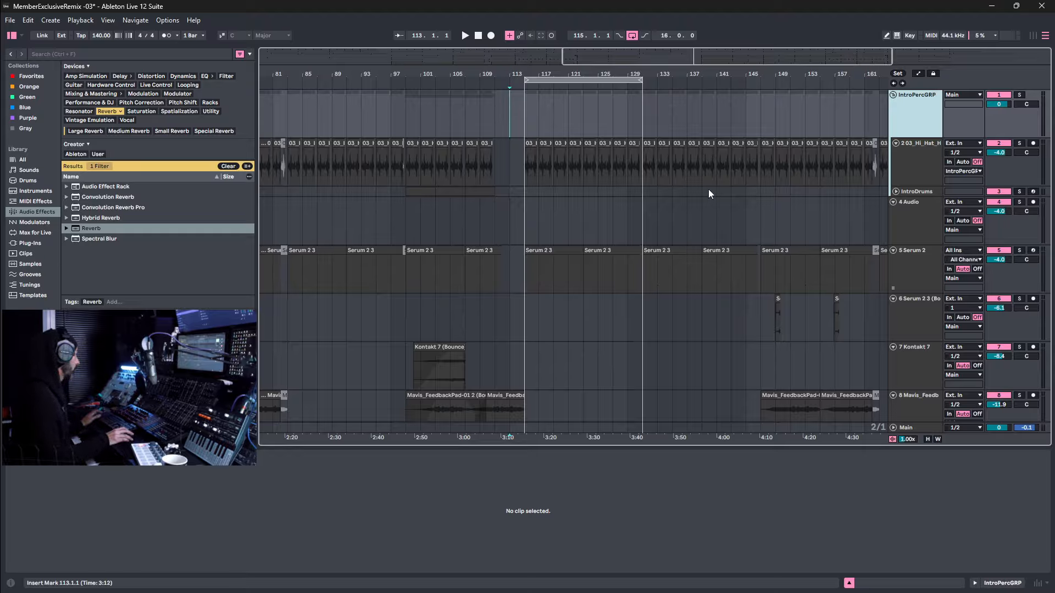
Play the loop from bar 115 in the mixer view with the DrmGRP group soloed.
{"action": "left_click", "coordinate": [586, 79]}
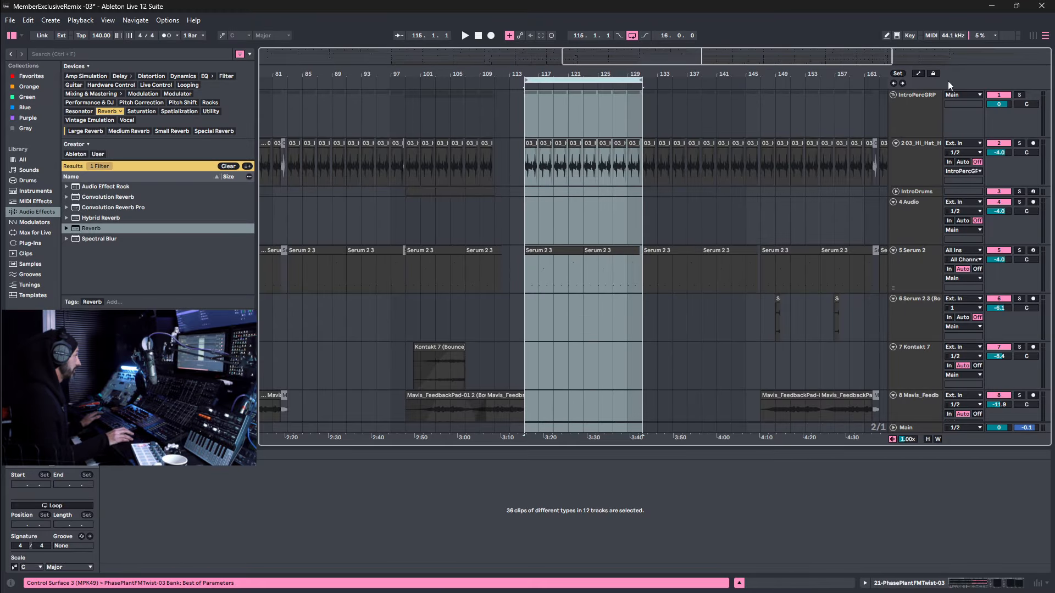
{"action": "left_click", "coordinate": [927, 108]}
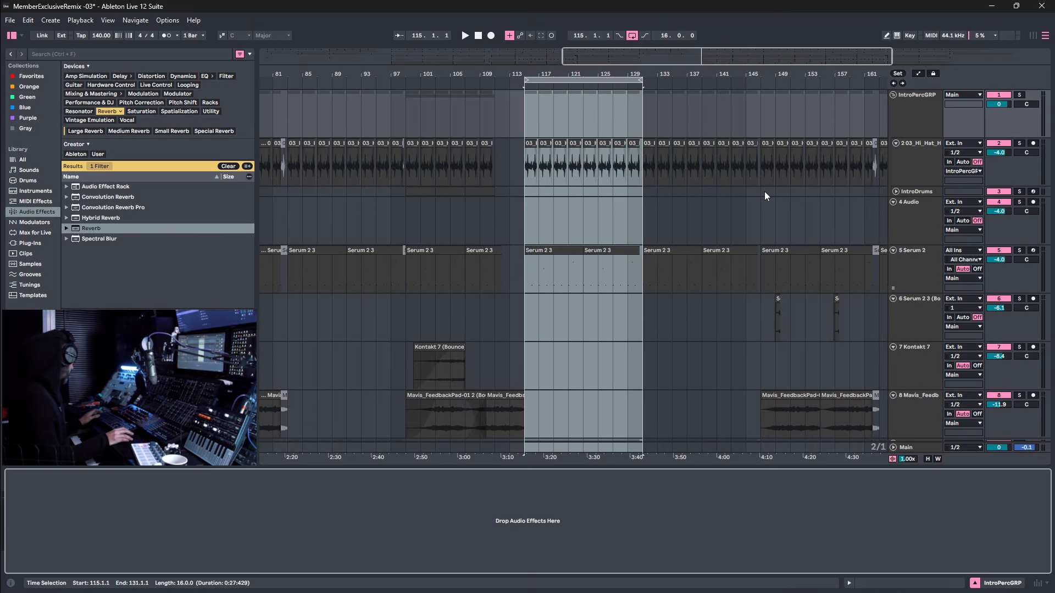
{"action": "scroll", "coordinate": [915, 171], "scroll_direction": "down", "scroll_amount": 5}
{"action": "key", "text": "space"}
{"action": "key", "text": "Tab"}
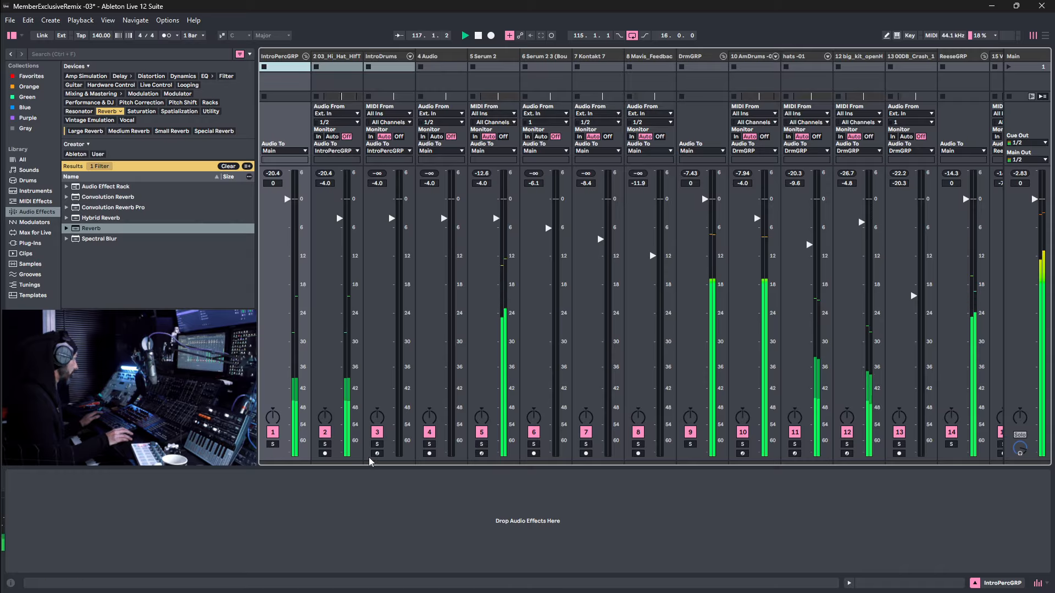
{"action": "key", "text": "space"}
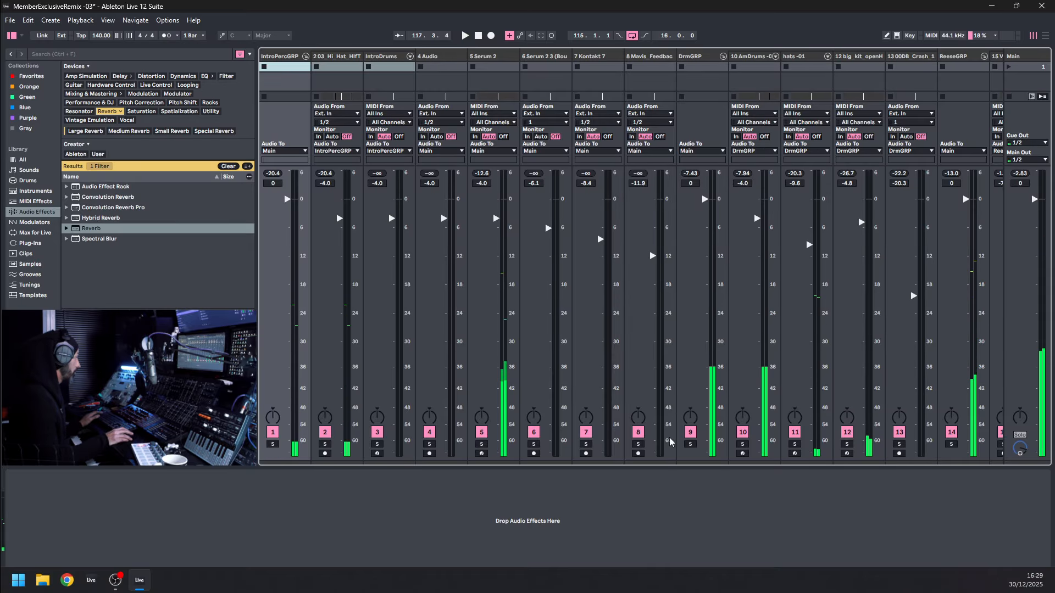
{"action": "left_click", "coordinate": [690, 444]}
{"action": "key", "text": "space"}
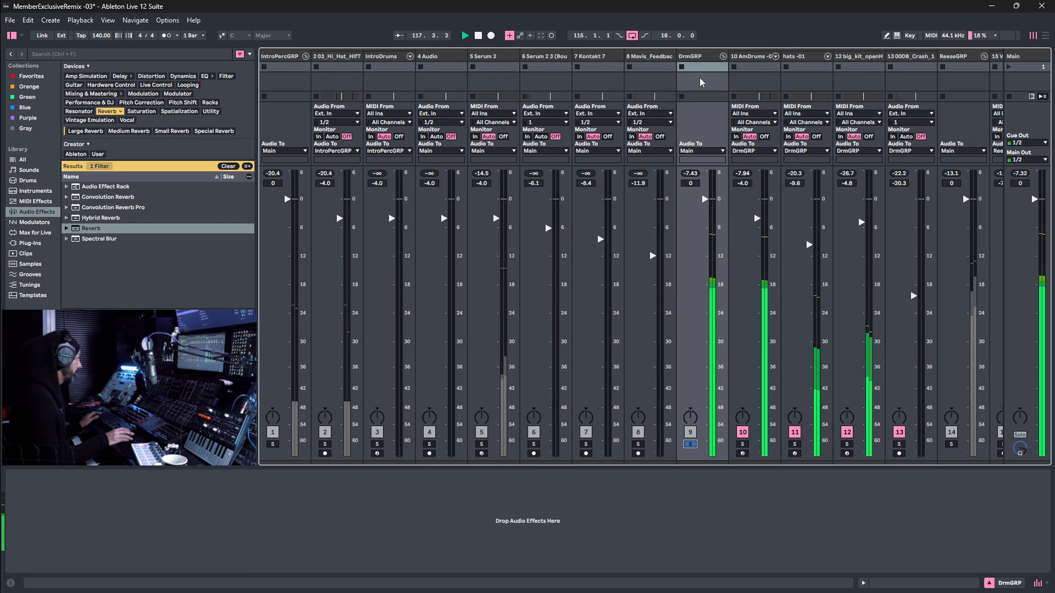
Raise the AmDrums track volume to -2.6 dB while the soloed drum group plays.
{"action": "double_click", "coordinate": [701, 57]}
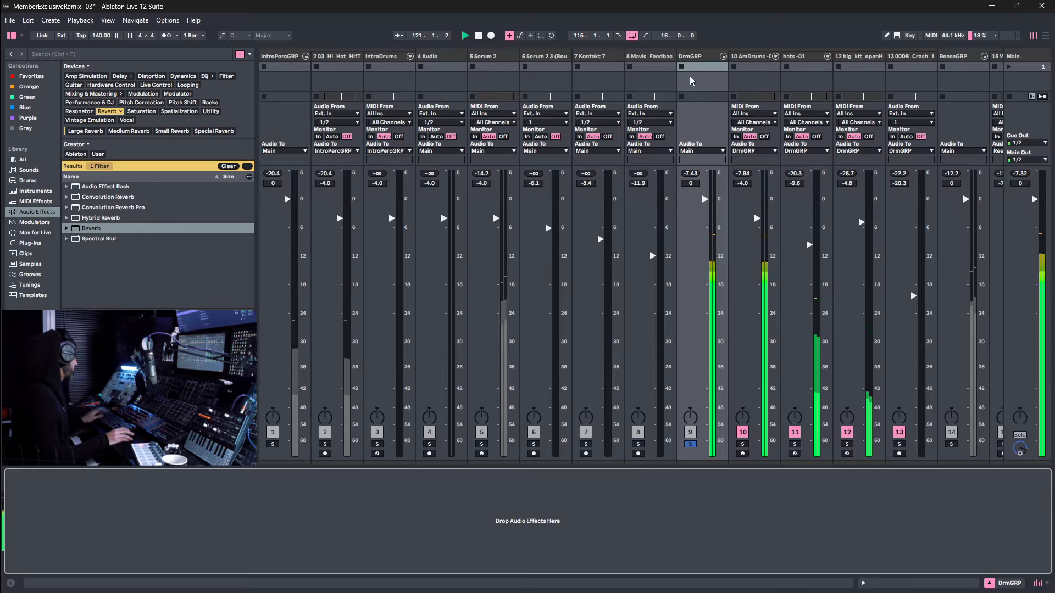
{"action": "left_click", "coordinate": [760, 225]}
{"action": "left_click_drag", "start_coordinate": [757, 214], "coordinate": [756, 213]}
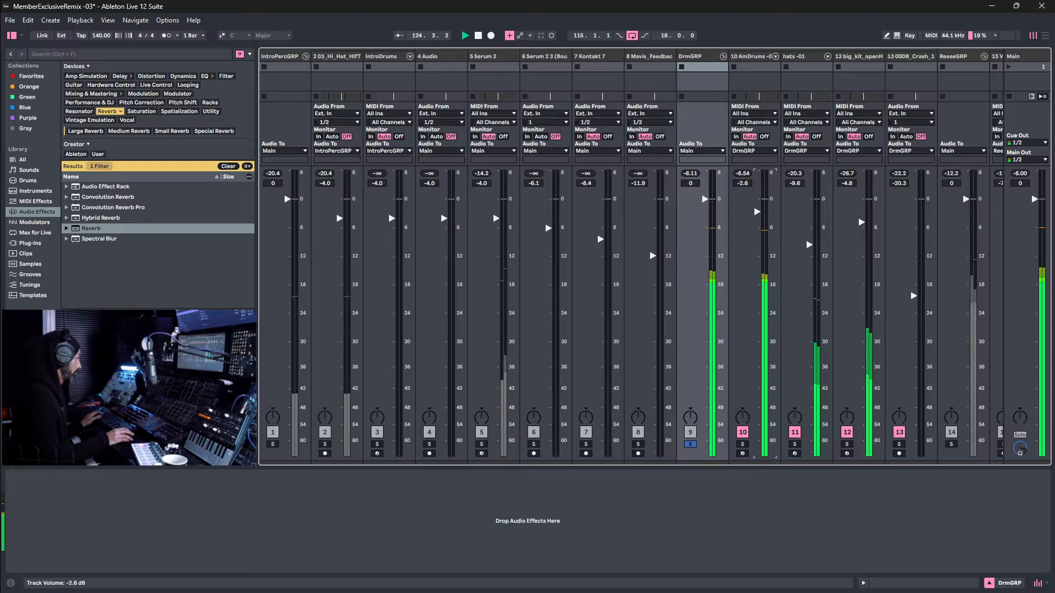
Clear the Reverb filter in the audio effects library and add an EQ Eight to the DrmGRP group.
{"action": "left_click", "coordinate": [701, 57]}
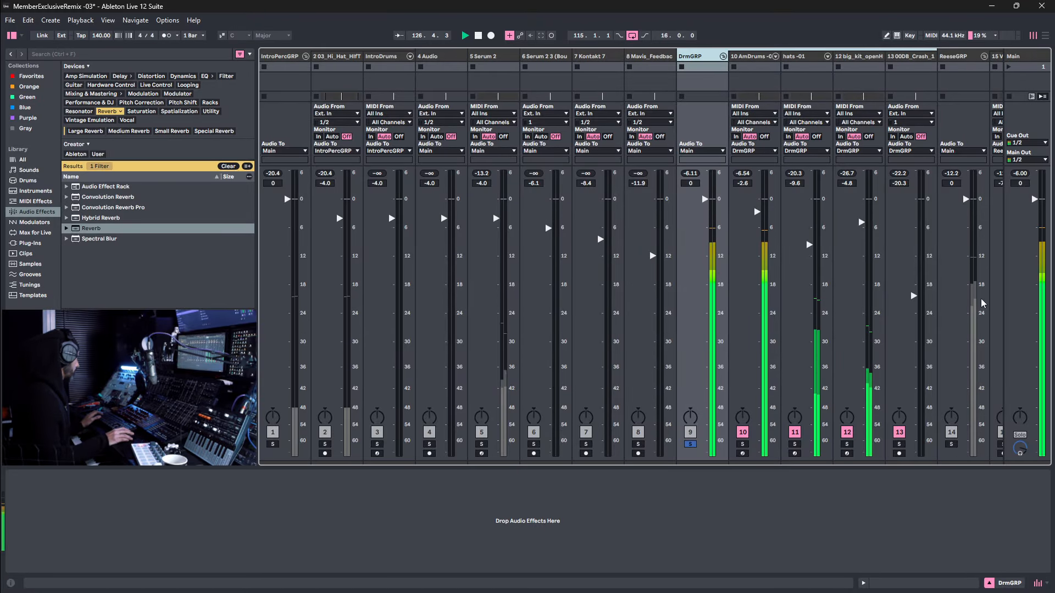
{"action": "left_click", "coordinate": [35, 184]}
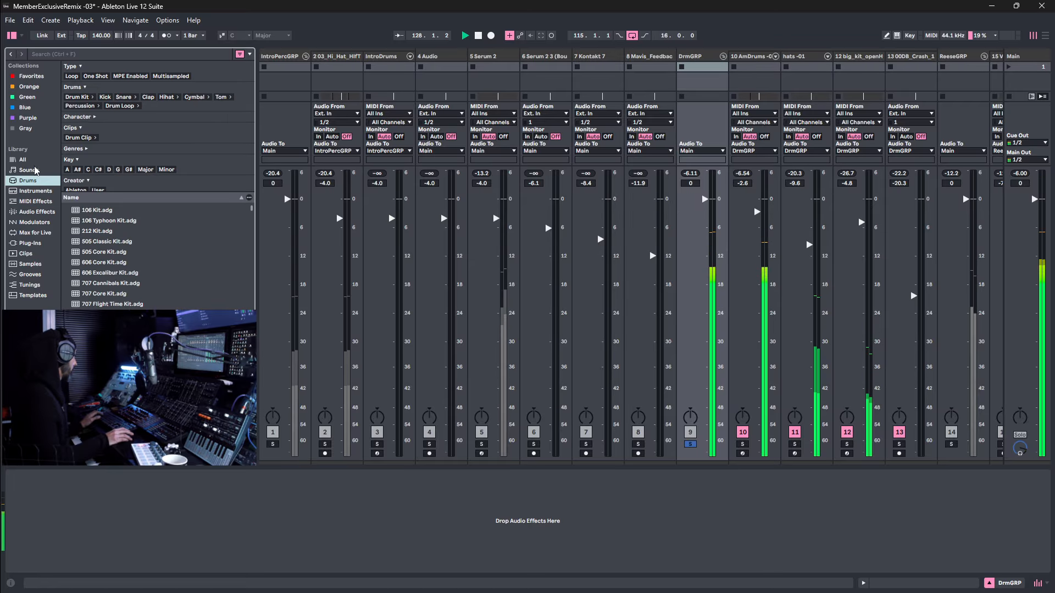
{"action": "left_click", "coordinate": [36, 211]}
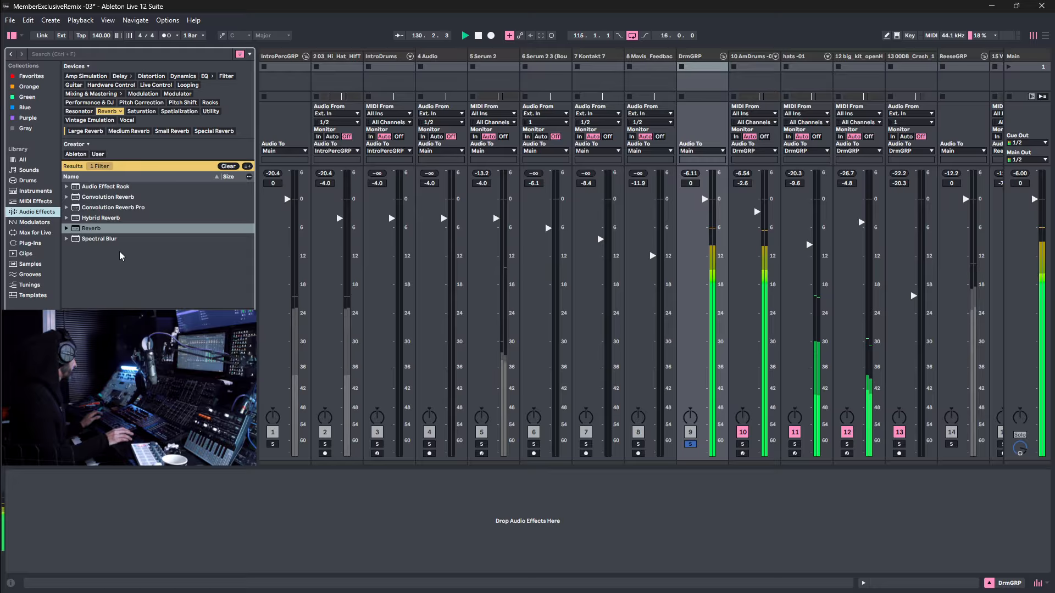
{"action": "left_click", "coordinate": [110, 111]}
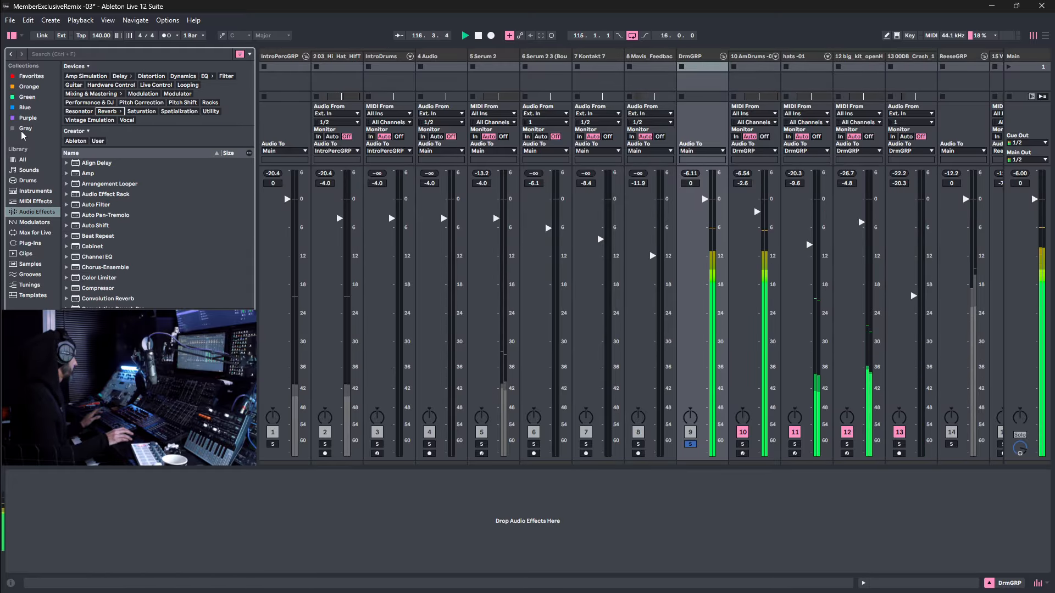
{"action": "scroll", "coordinate": [103, 279], "scroll_direction": "down", "scroll_amount": 6}
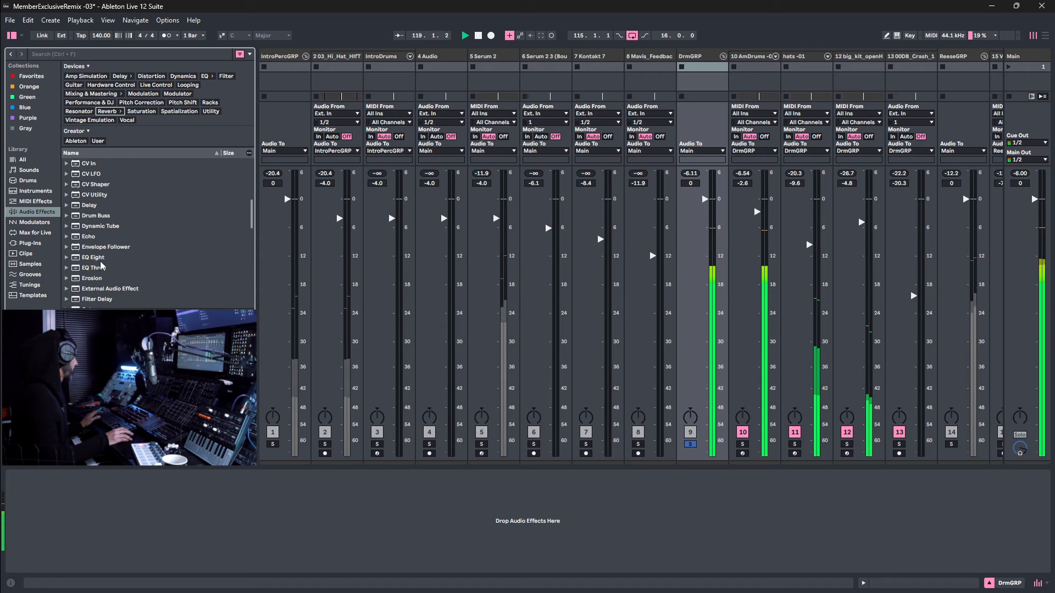
{"action": "left_click_drag", "start_coordinate": [102, 259], "coordinate": [89, 510]}
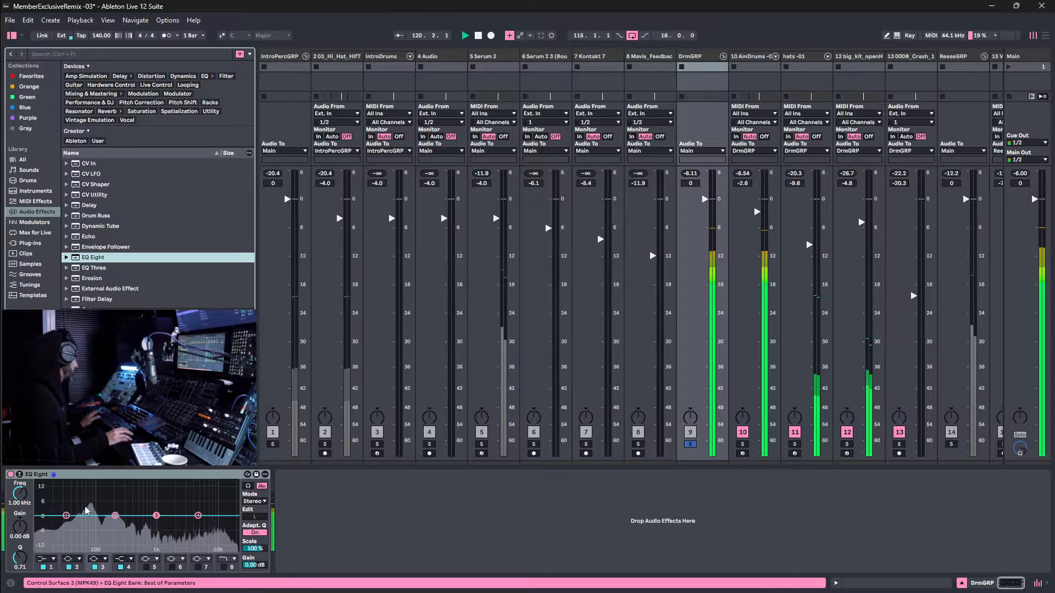
Make band 1 of the DrmGRP EQ Eight a low cut at about 58.7 Hz with Q 0.82 and turn Adaptive Q off.
{"action": "left_click", "coordinate": [44, 564]}
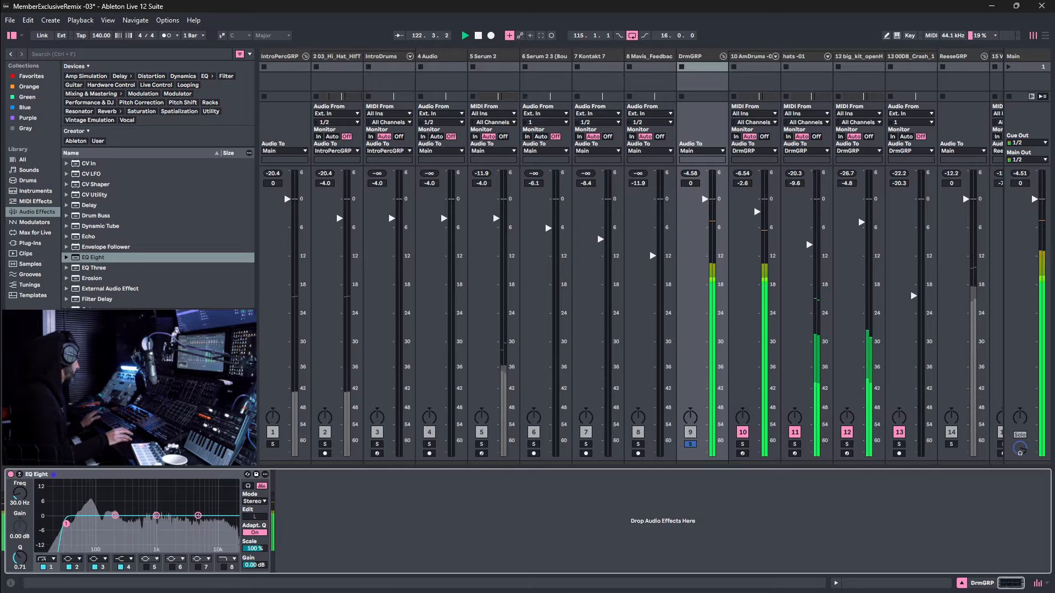
{"action": "left_click_drag", "start_coordinate": [81, 523], "coordinate": [85, 528]}
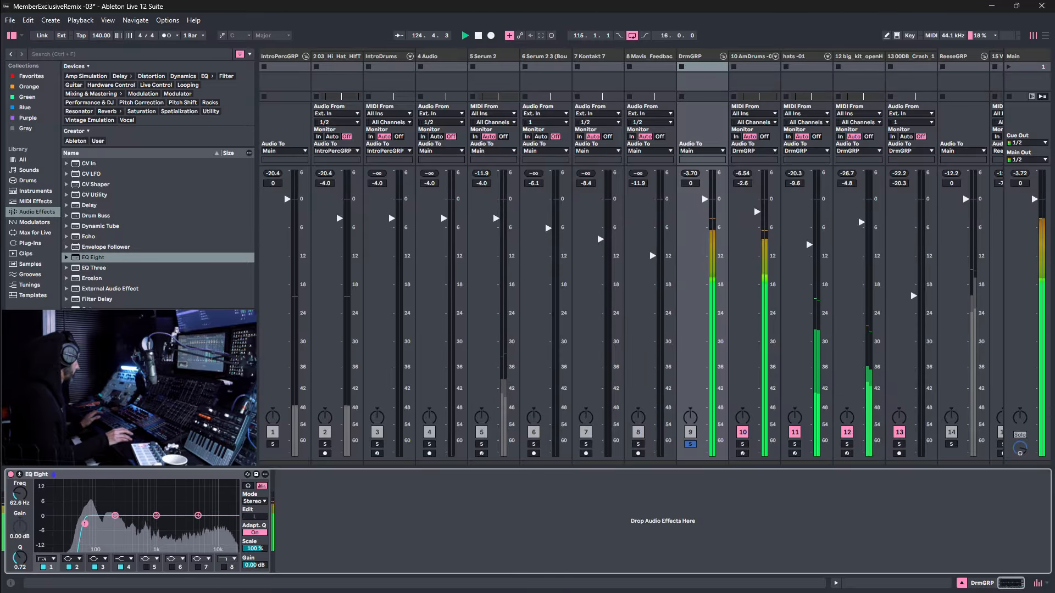
{"action": "left_click_drag", "start_coordinate": [85, 524], "coordinate": [86, 523]}
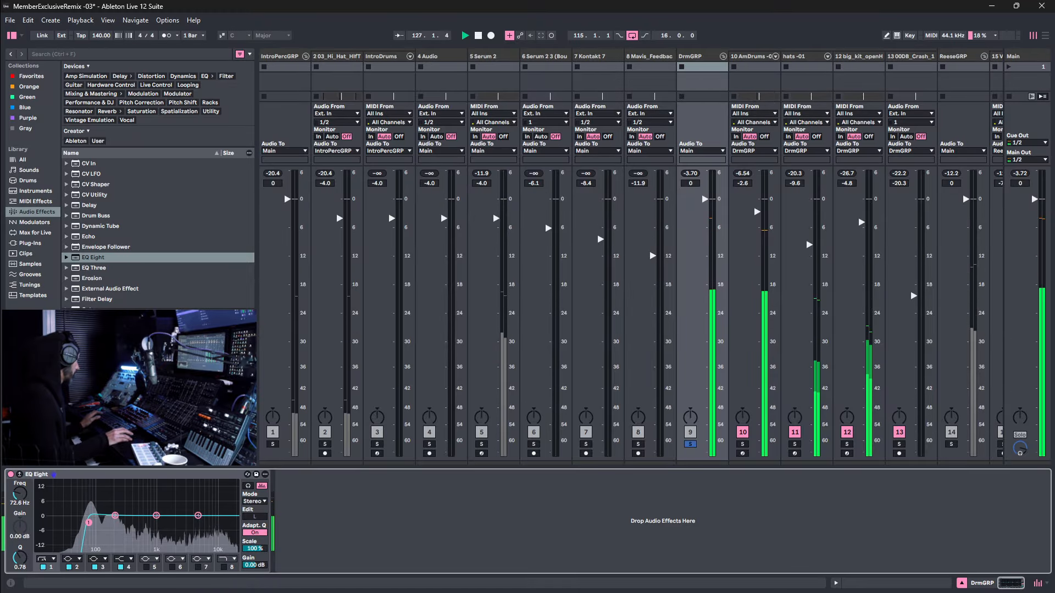
{"action": "left_click", "coordinate": [256, 534]}
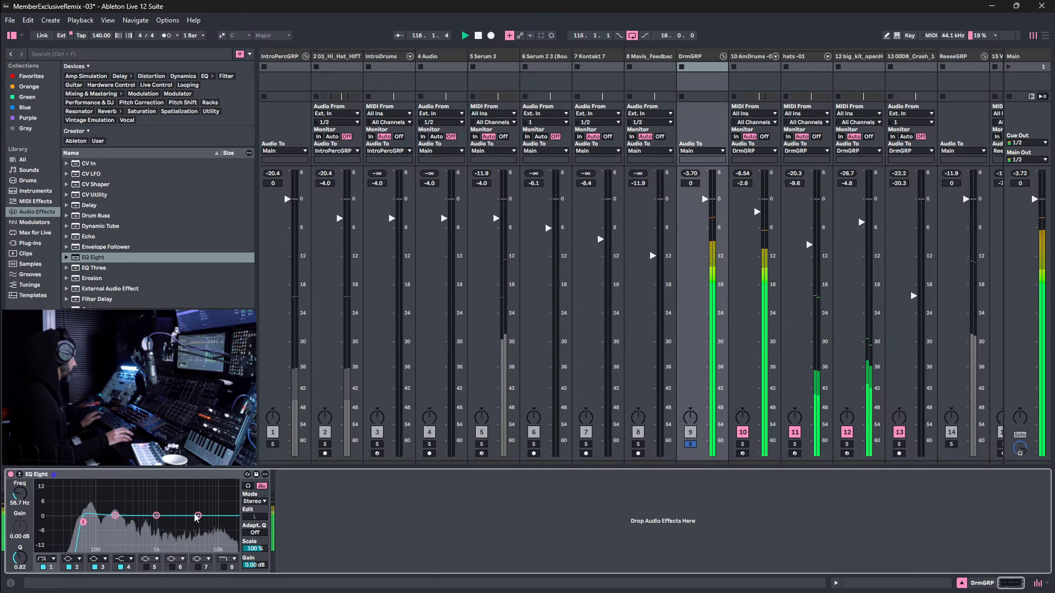
Raise the hats track volume to -7.6 dB and add an EQ Eight after its Compressor.
{"action": "left_click_drag", "start_coordinate": [809, 244], "coordinate": [809, 233]}
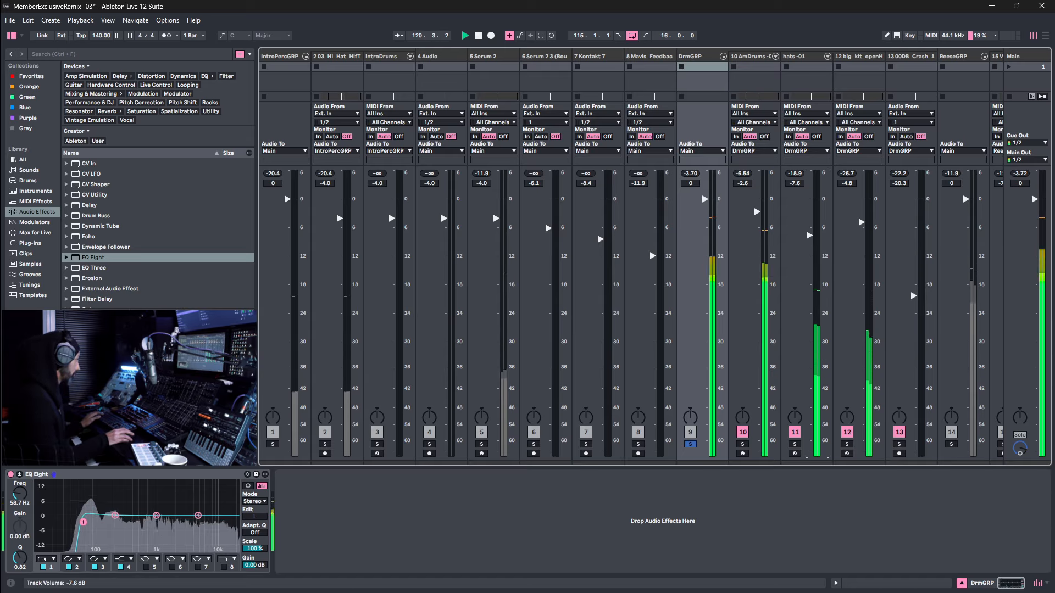
{"action": "left_click", "coordinate": [800, 57]}
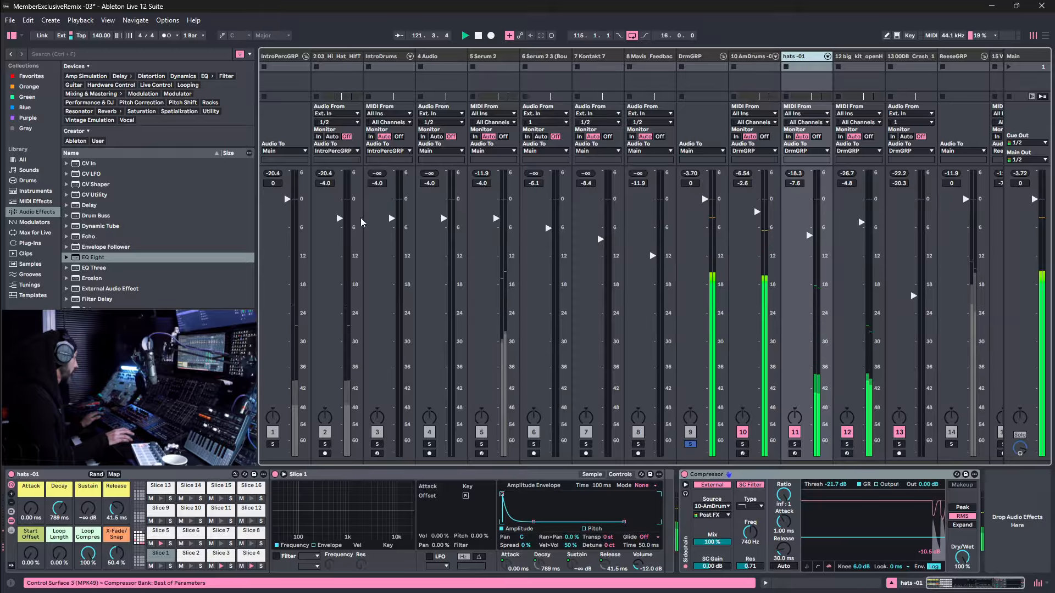
{"action": "left_click_drag", "start_coordinate": [145, 258], "coordinate": [907, 523]}
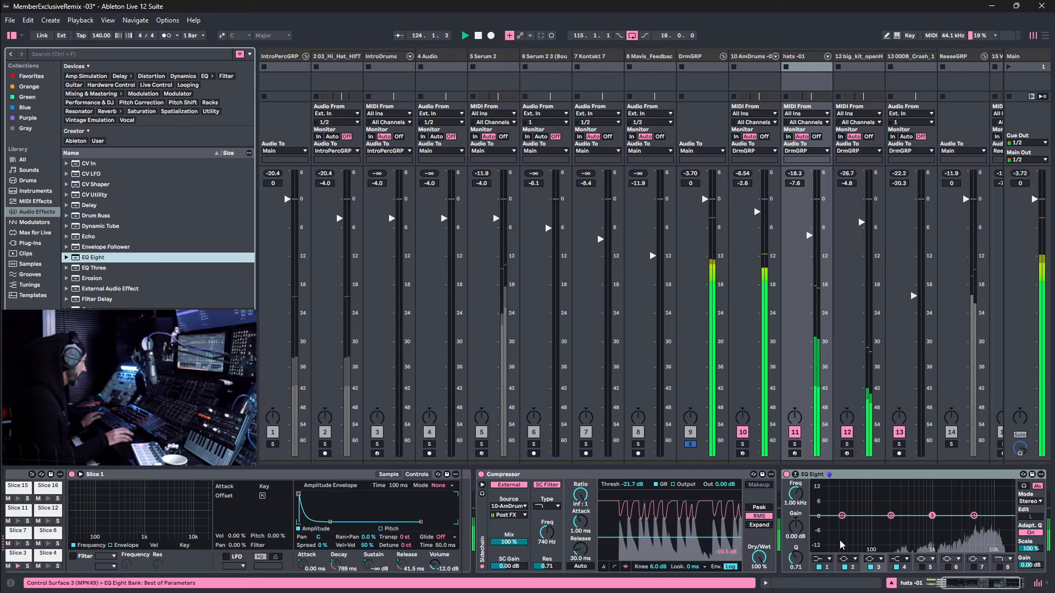
Make band 1 of the hats EQ Eight a low cut at about 1.53 kHz and raise the hats volume to -5.5 dB.
{"action": "left_click", "coordinate": [821, 559]}
{"action": "left_click", "coordinate": [830, 500]}
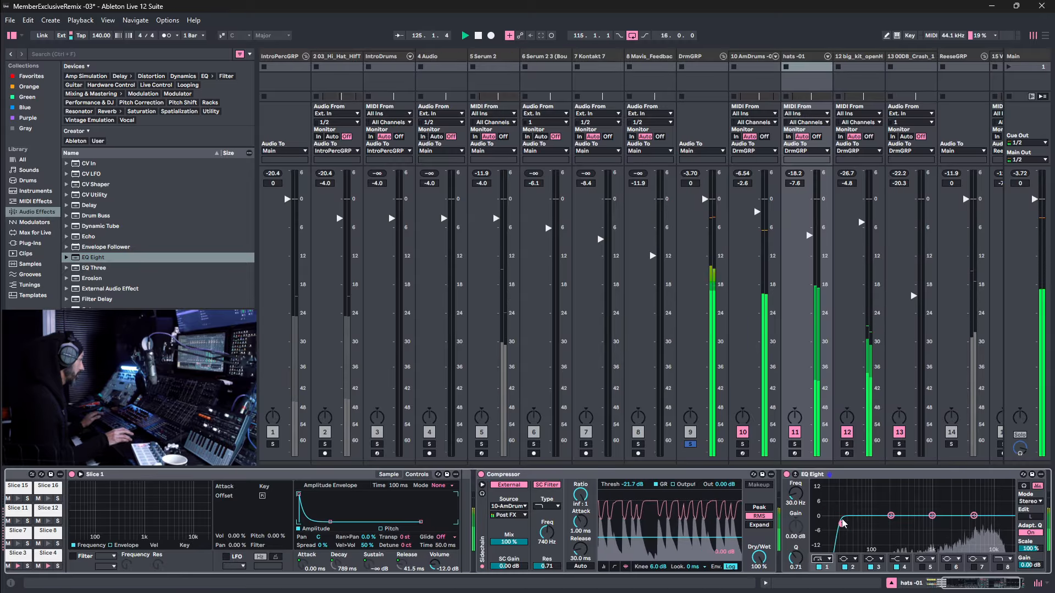
{"action": "left_click_drag", "start_coordinate": [842, 524], "coordinate": [940, 524]}
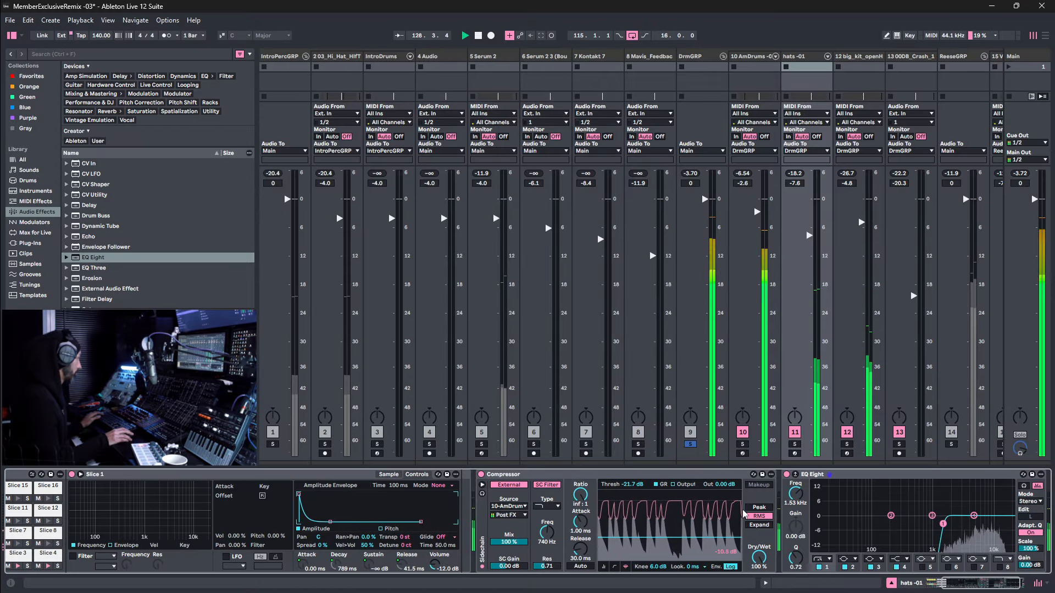
{"action": "left_click_drag", "start_coordinate": [815, 242], "coordinate": [815, 232]}
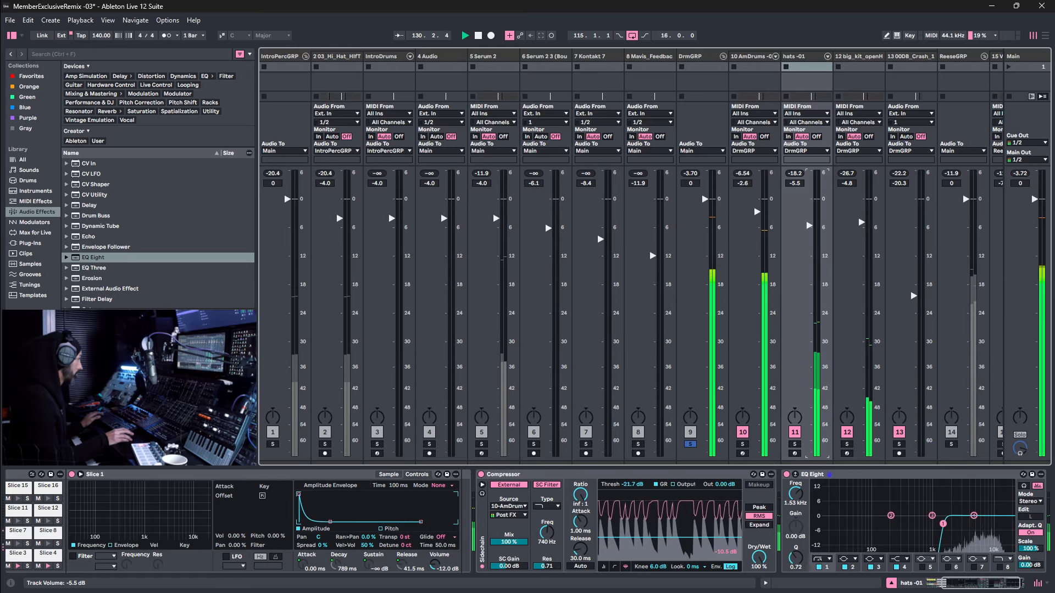
Audition the hats track in solo, and return the solo to the DrmGRP group.
{"action": "left_click", "coordinate": [795, 444]}
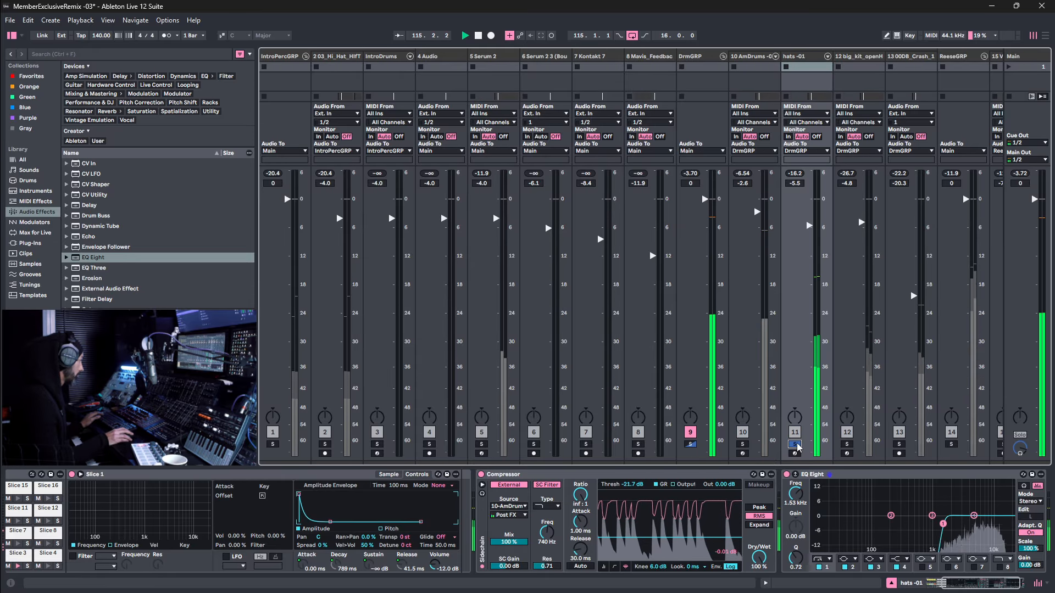
{"action": "left_click", "coordinate": [691, 444]}
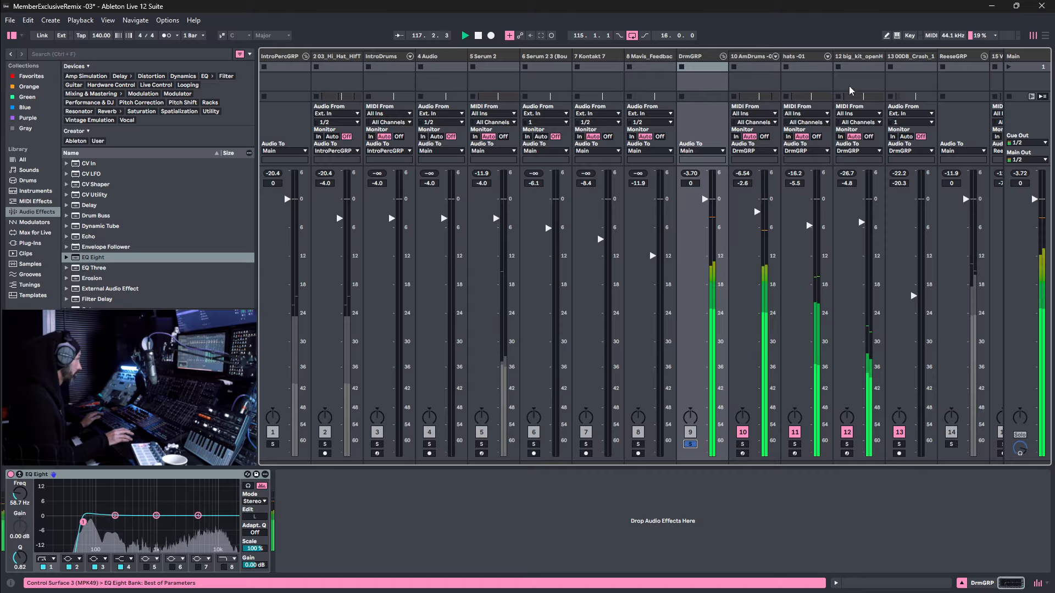
Add an EQ Eight after the open hat track's Reverb and make band 1 a low cut at about 272 Hz with Adaptive Q off.
{"action": "left_click", "coordinate": [855, 412]}
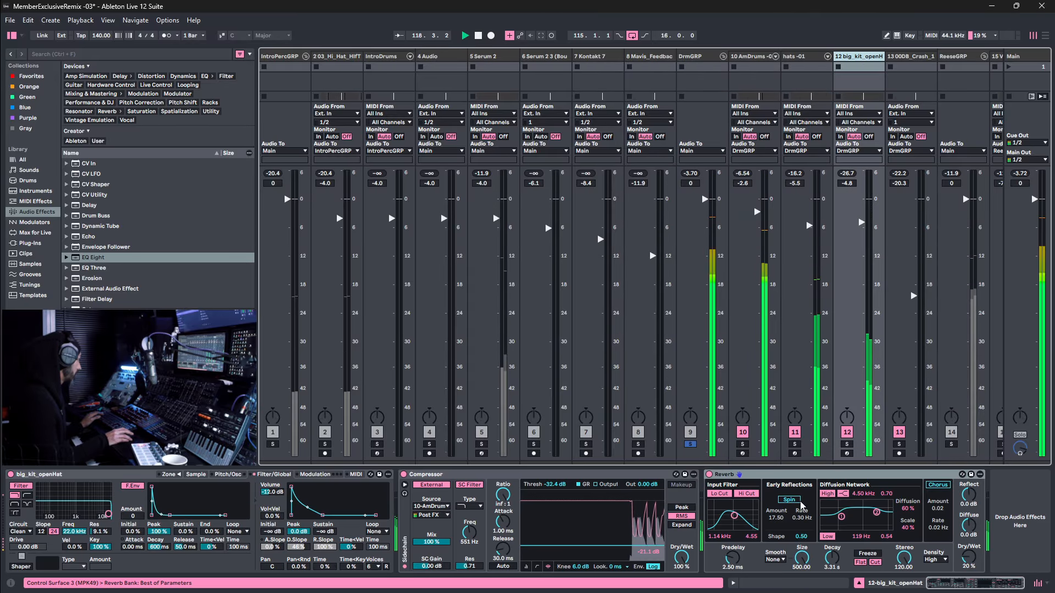
{"action": "mouse_move", "coordinate": [88, 258]}
{"action": "left_mouse_down"}
{"action": "mouse_move", "coordinate": [220, 330]}
{"action": "mouse_move", "coordinate": [494, 412]}
{"action": "mouse_move", "coordinate": [1000, 530]}
{"action": "left_mouse_up"}
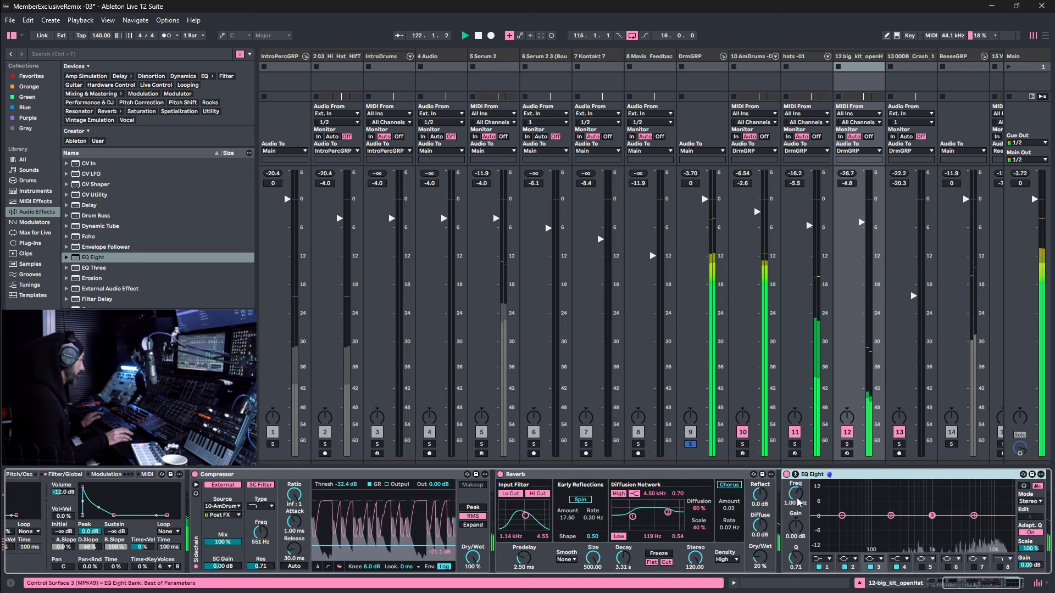
{"action": "left_click", "coordinate": [820, 568]}
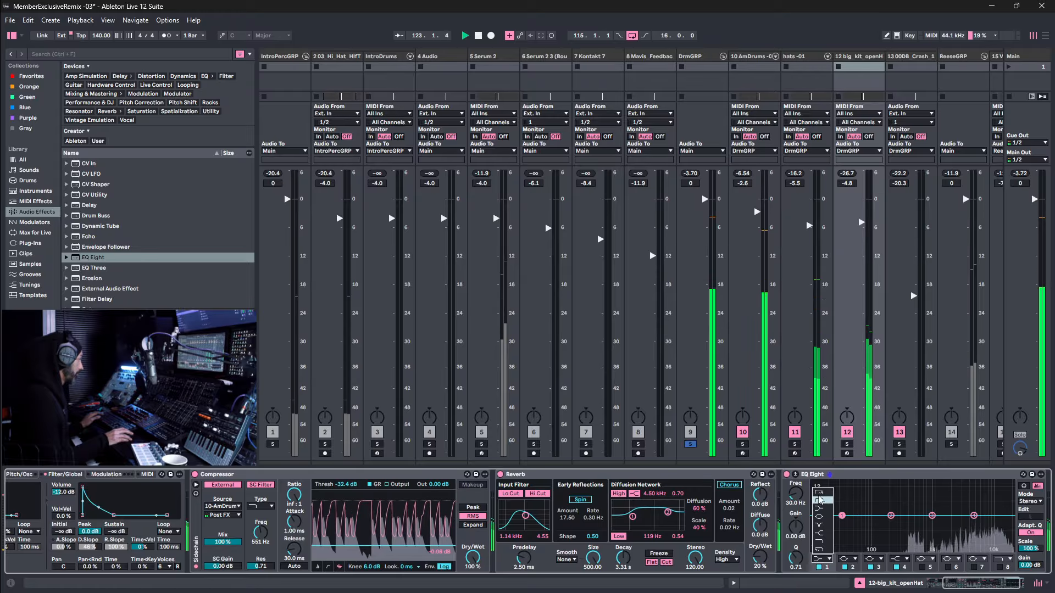
{"action": "left_click_drag", "start_coordinate": [843, 523], "coordinate": [926, 527]}
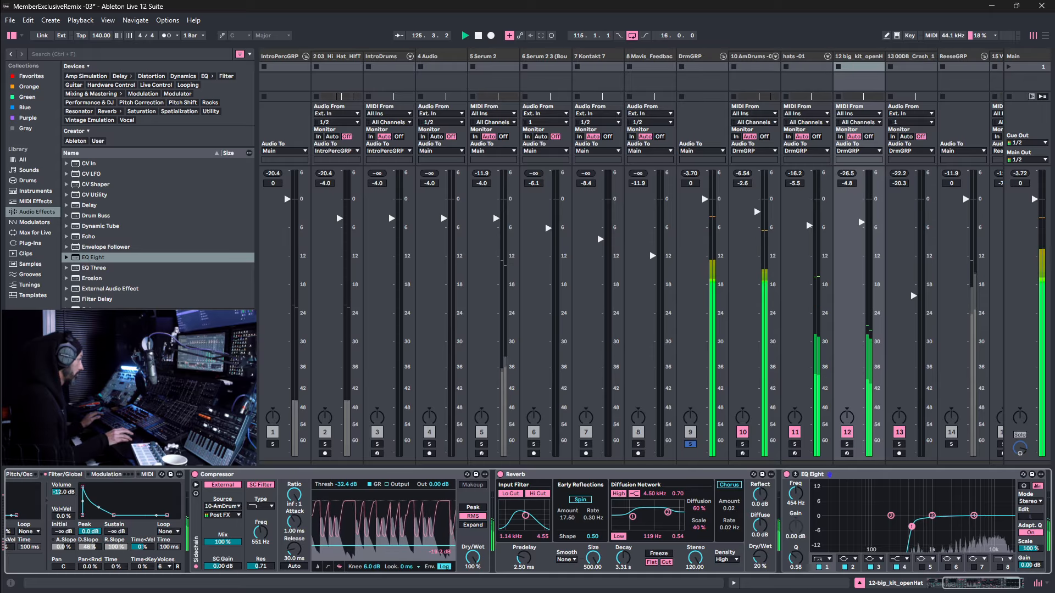
{"action": "left_click_drag", "start_coordinate": [912, 527], "coordinate": [908, 525]}
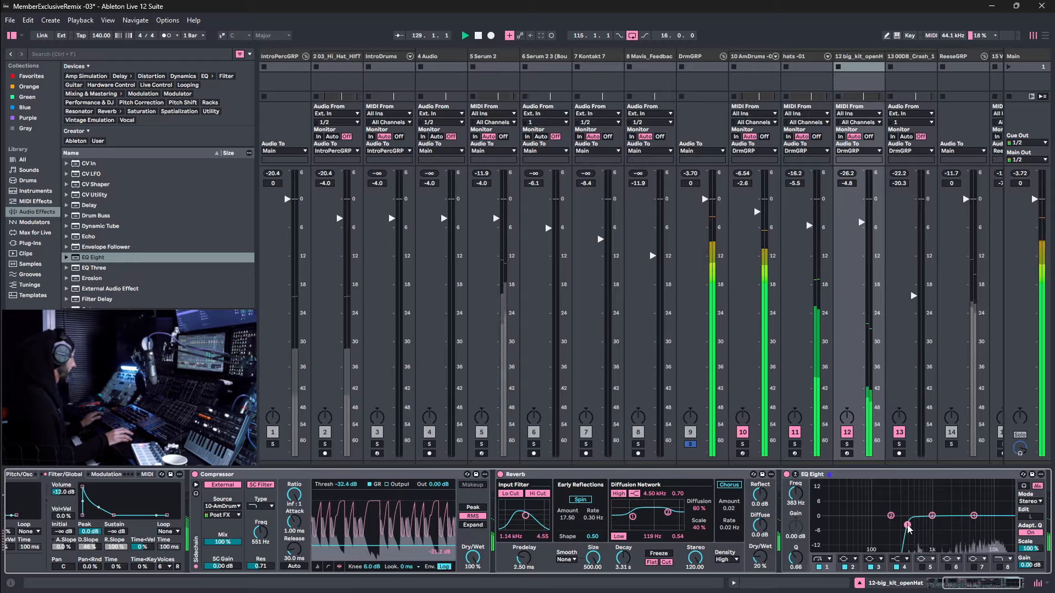
{"action": "left_click_drag", "start_coordinate": [907, 526], "coordinate": [898, 525]}
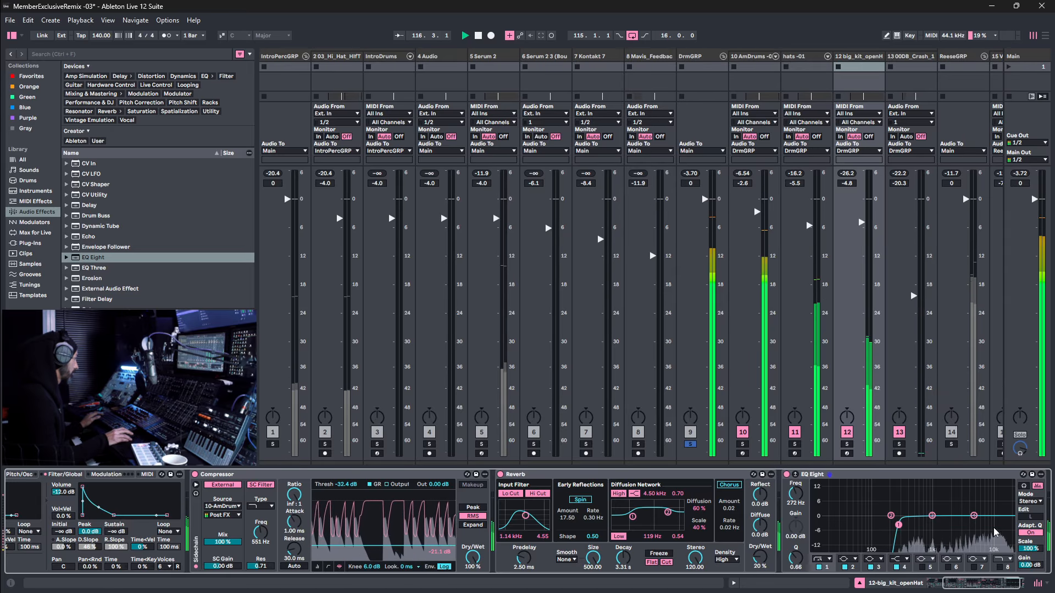
{"action": "left_click", "coordinate": [1029, 533]}
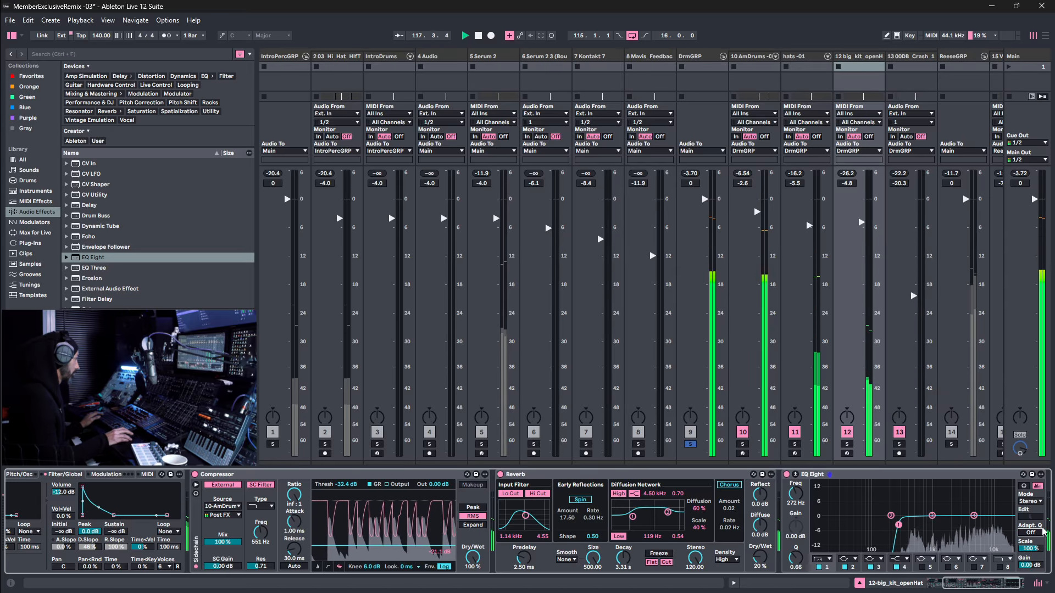
{"action": "left_click", "coordinate": [1031, 533]}
{"action": "left_click", "coordinate": [1031, 533]}
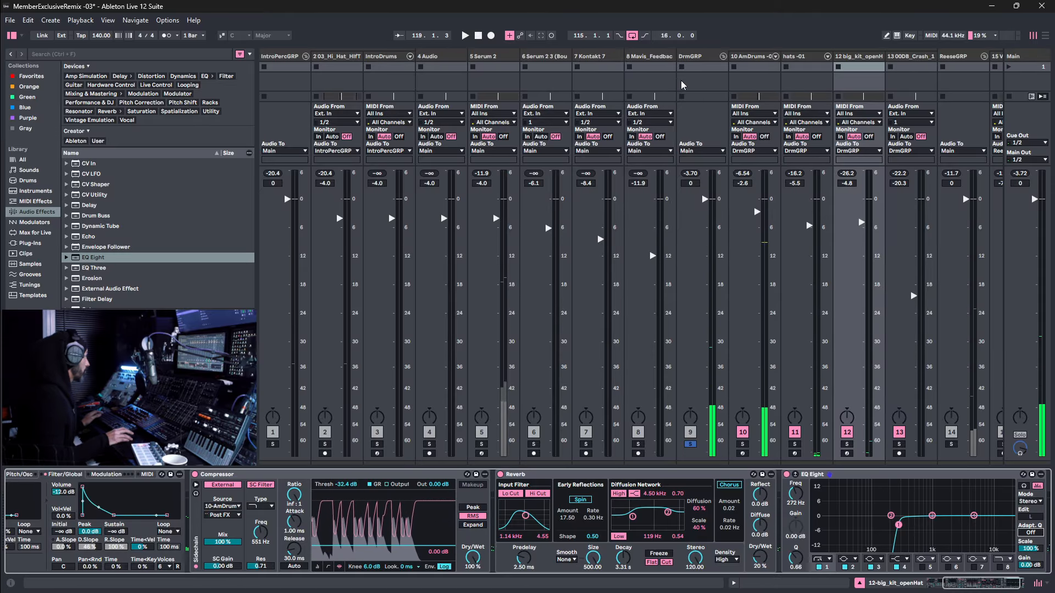
Solo IntroPercGRP and compare it during playback with and without DrmGRP, leaving both groups soloed.
{"action": "left_click", "coordinate": [687, 56]}
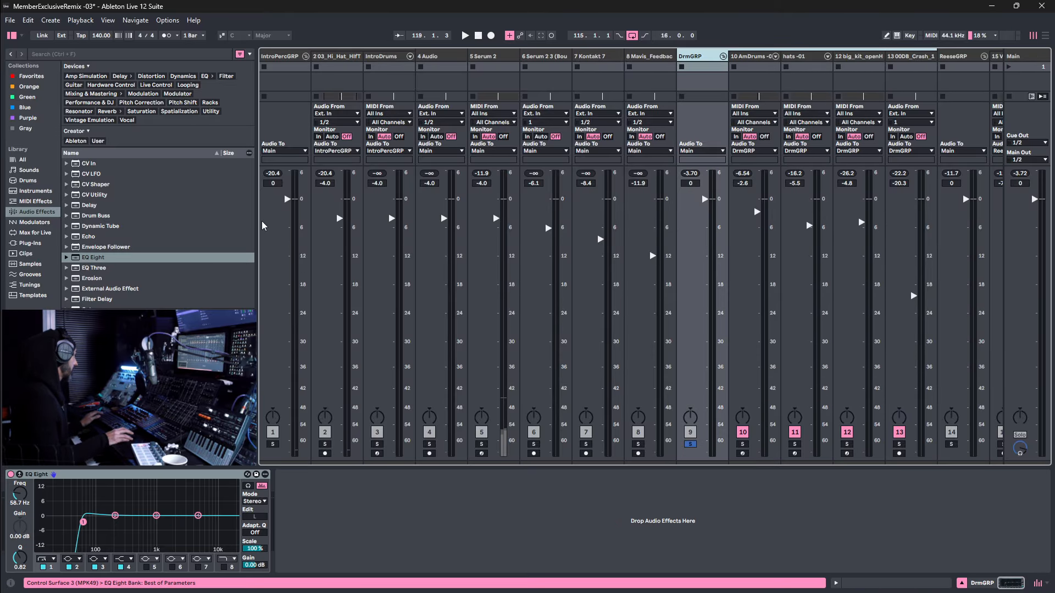
{"action": "left_click", "coordinate": [279, 57]}
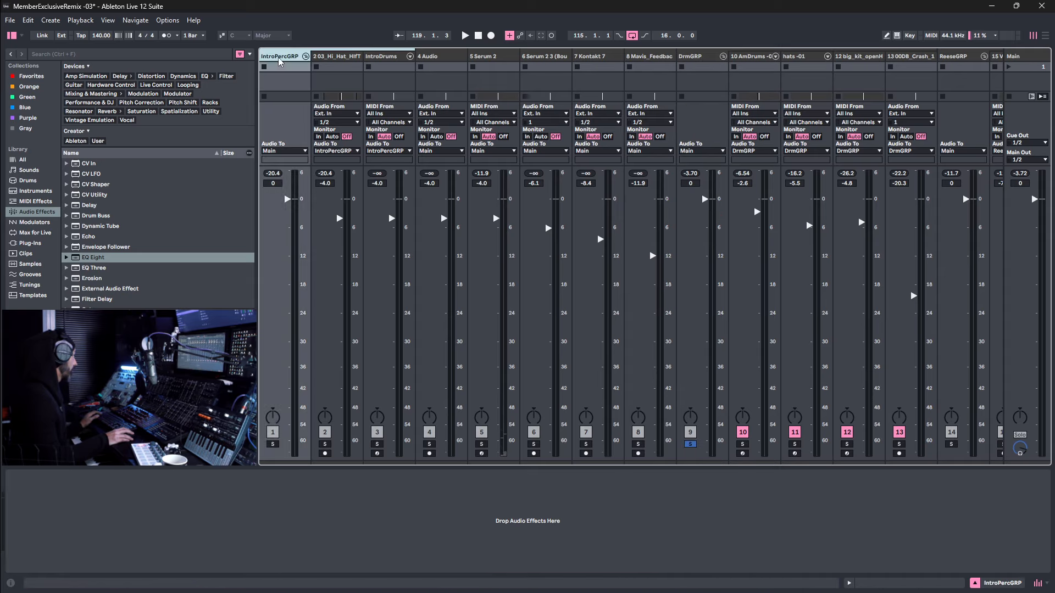
{"action": "left_click", "coordinate": [273, 445]}
{"action": "key", "text": "space"}
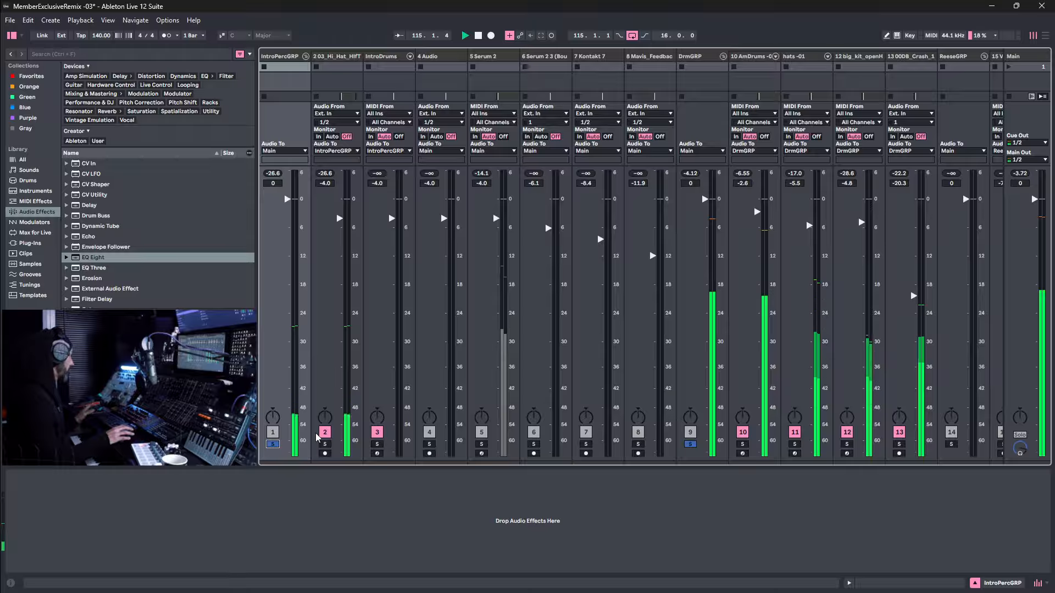
{"action": "left_click", "coordinate": [690, 444]}
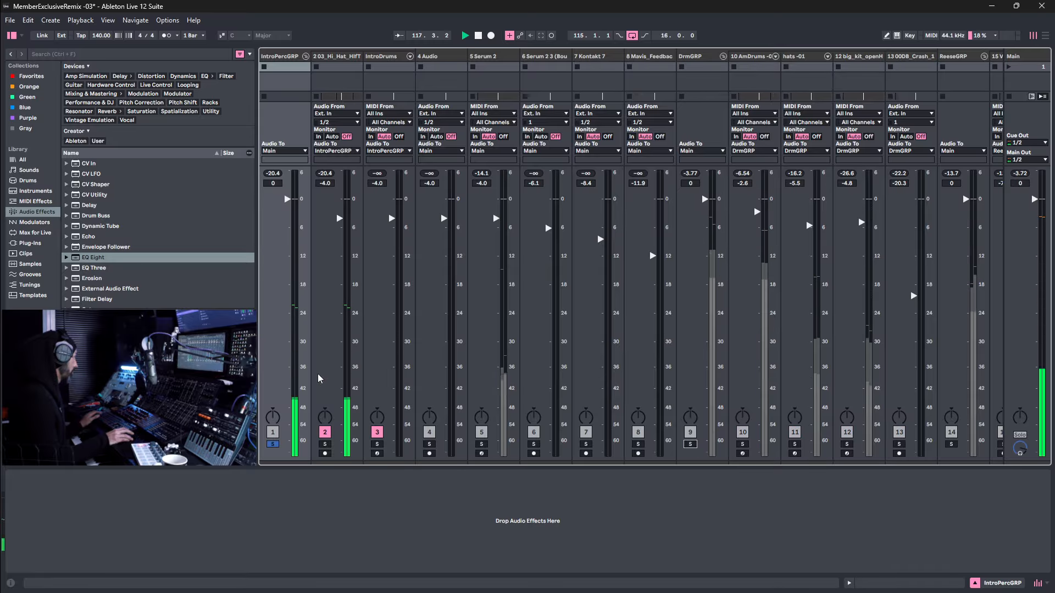
{"action": "left_click", "coordinate": [691, 444]}
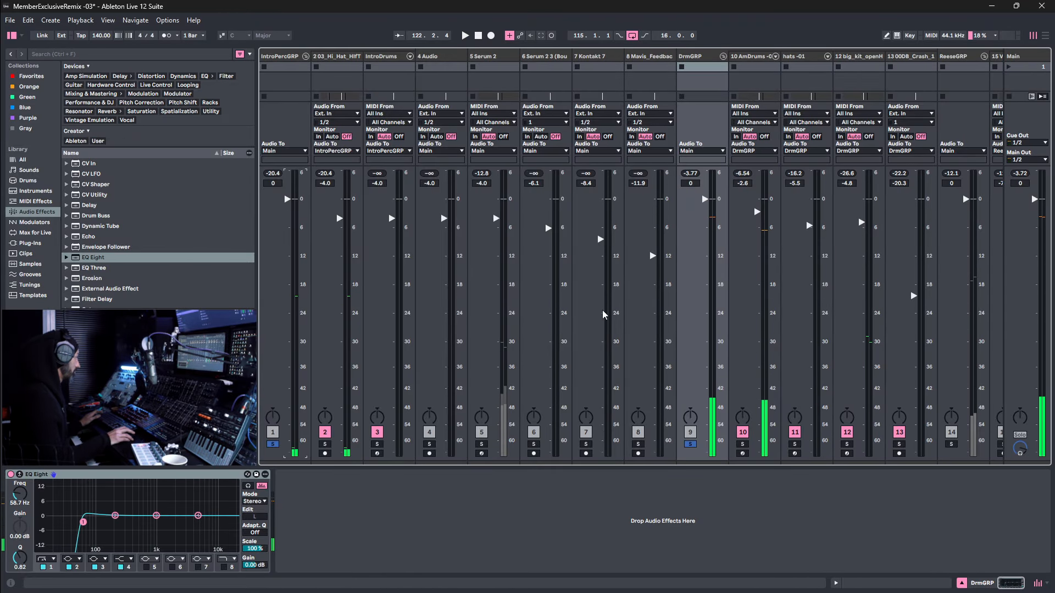
Move the ModularSineTri_Sub track out of MidsGRP and place it between the crash track and ReeseGRP.
{"action": "key", "text": "Tab"}
{"action": "key", "text": "Tab"}
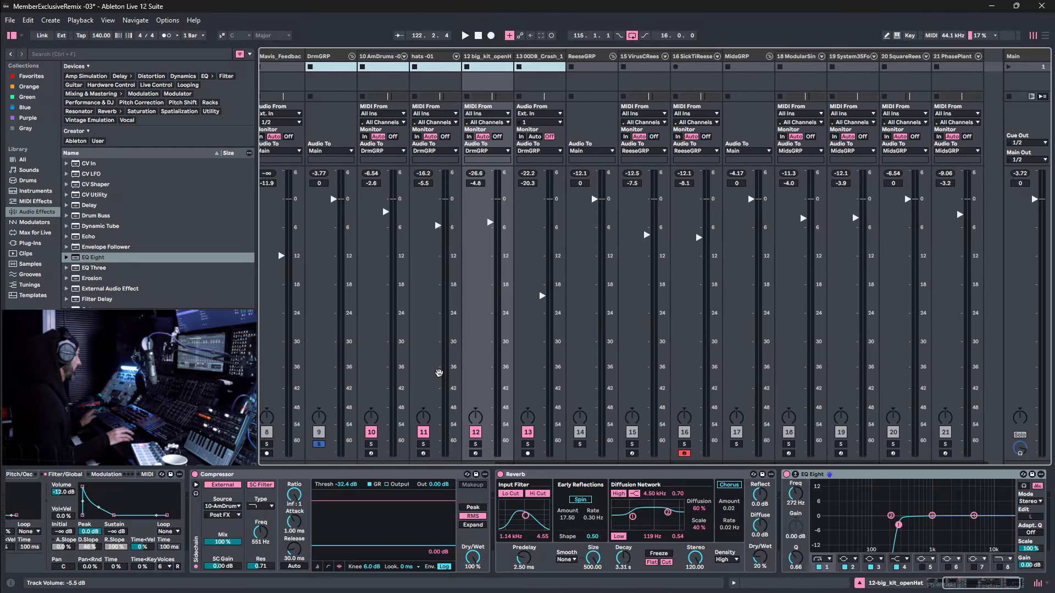
{"action": "scroll", "coordinate": [439, 373], "scroll_direction": "right", "scroll_amount": 2}
{"action": "left_click_drag", "start_coordinate": [777, 56], "coordinate": [570, 66]}
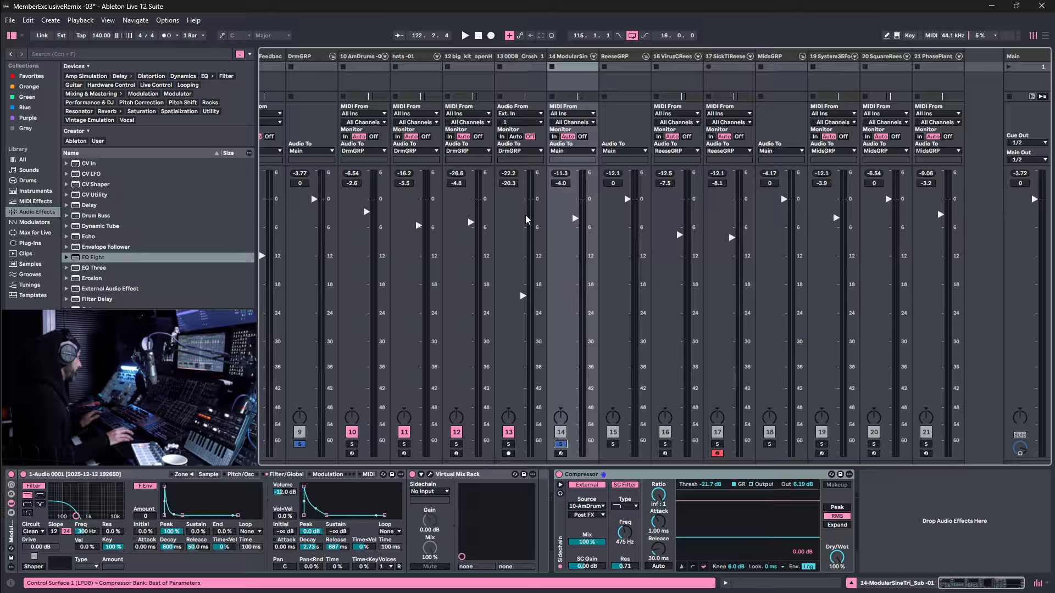
{"action": "double_click", "coordinate": [576, 59]}
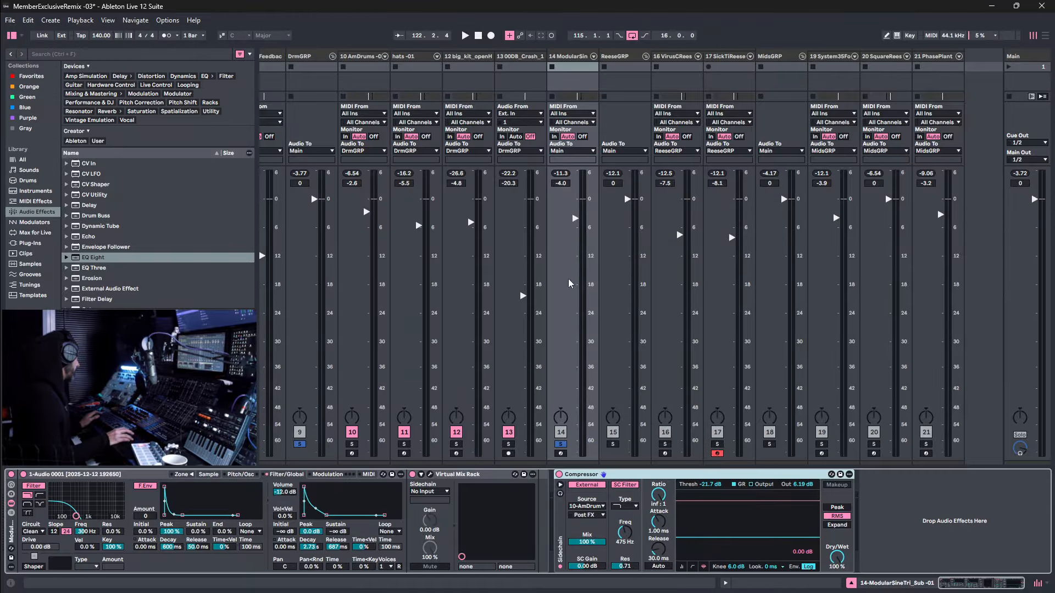
Filter the audio effects library to Utility, add a Utility after the sub track's Compressor and enable Mono on it.
{"action": "left_click", "coordinate": [211, 111]}
{"action": "left_click_drag", "start_coordinate": [90, 257], "coordinate": [876, 556]}
{"action": "left_click", "coordinate": [875, 545]}
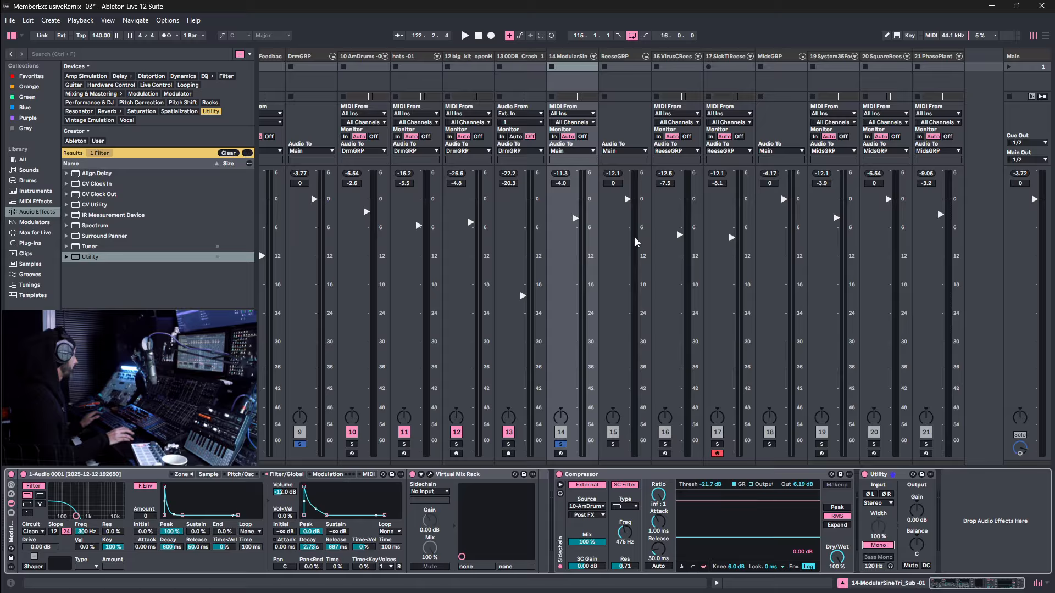
Play the loop and lower the ModularSineTri_Sub track's volume to -7.7 dB.
{"action": "mouse_move", "coordinate": [575, 220]}
{"action": "left_mouse_down"}
{"action": "mouse_move", "coordinate": [575, 279]}
{"action": "mouse_move", "coordinate": [574, 218]}
{"action": "left_mouse_up"}
{"action": "key", "text": "space"}
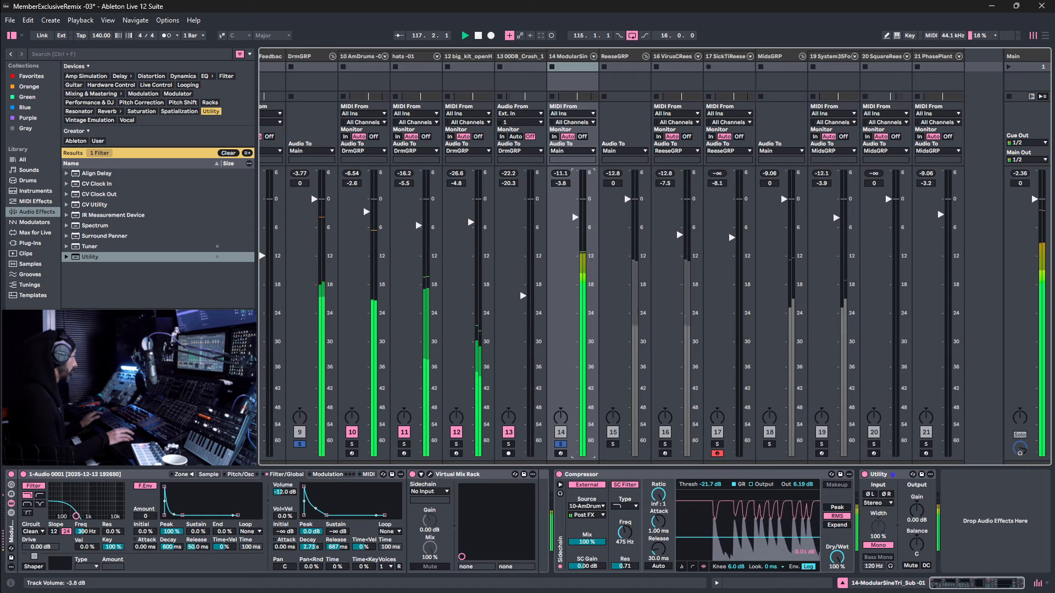
{"action": "left_click_drag", "start_coordinate": [575, 218], "coordinate": [575, 220]}
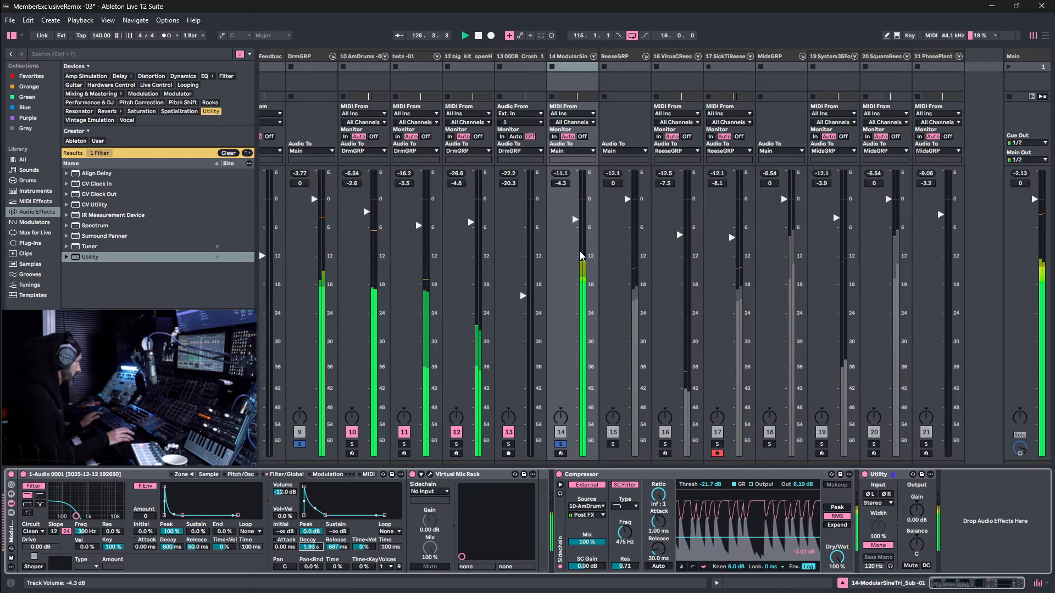
{"action": "left_click_drag", "start_coordinate": [575, 221], "coordinate": [576, 236]}
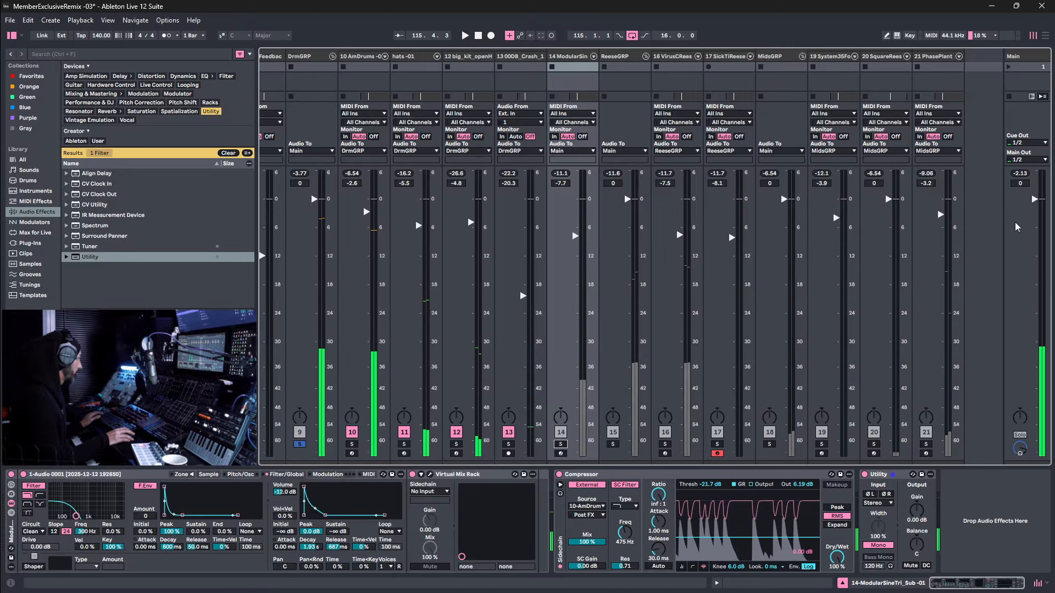
Select DrmGRP and IntroPercGRP together and lower both group volumes to -1.8 dB during playback.
{"action": "scroll", "coordinate": [911, 243], "scroll_direction": "left", "scroll_amount": 8}
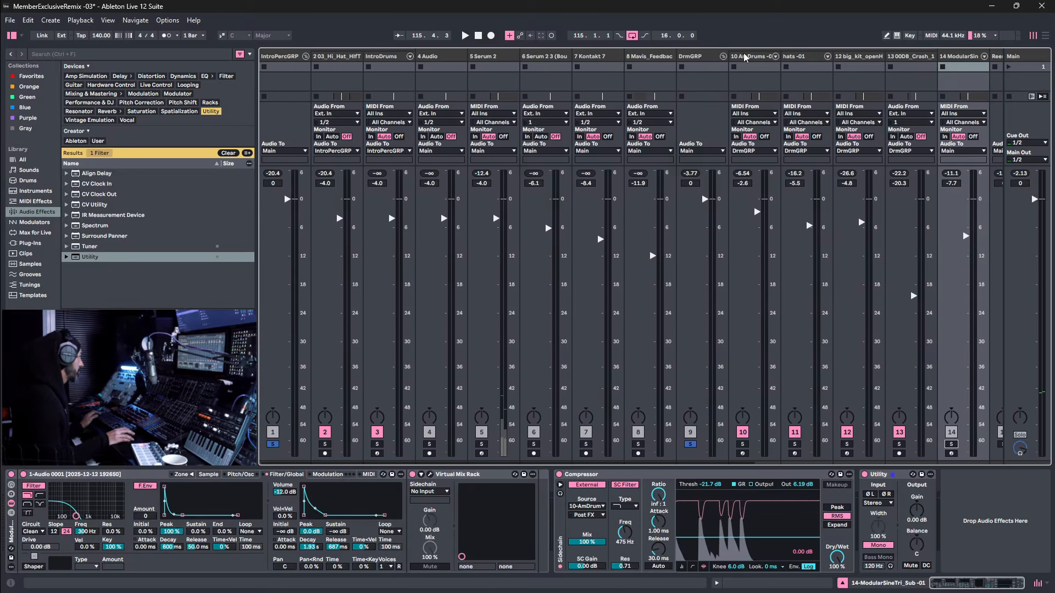
{"action": "left_click", "coordinate": [697, 56]}
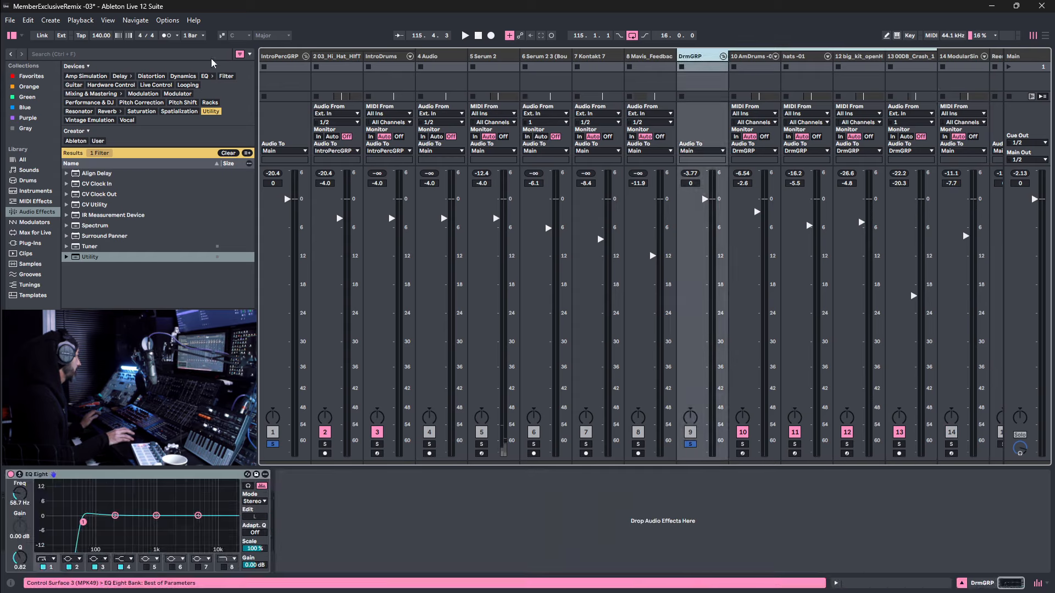
{"action": "left_click", "coordinate": [286, 56]}
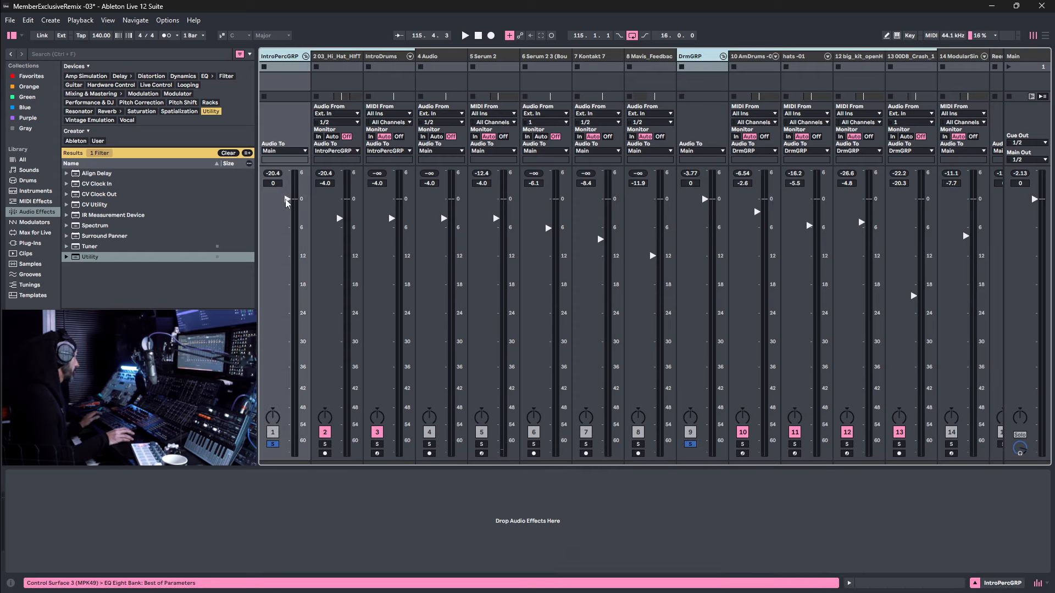
{"action": "key", "text": "space"}
{"action": "mouse_move", "coordinate": [286, 202]}
{"action": "left_mouse_down"}
{"action": "mouse_move", "coordinate": [287, 217]}
{"action": "mouse_move", "coordinate": [286, 207]}
{"action": "left_mouse_up"}
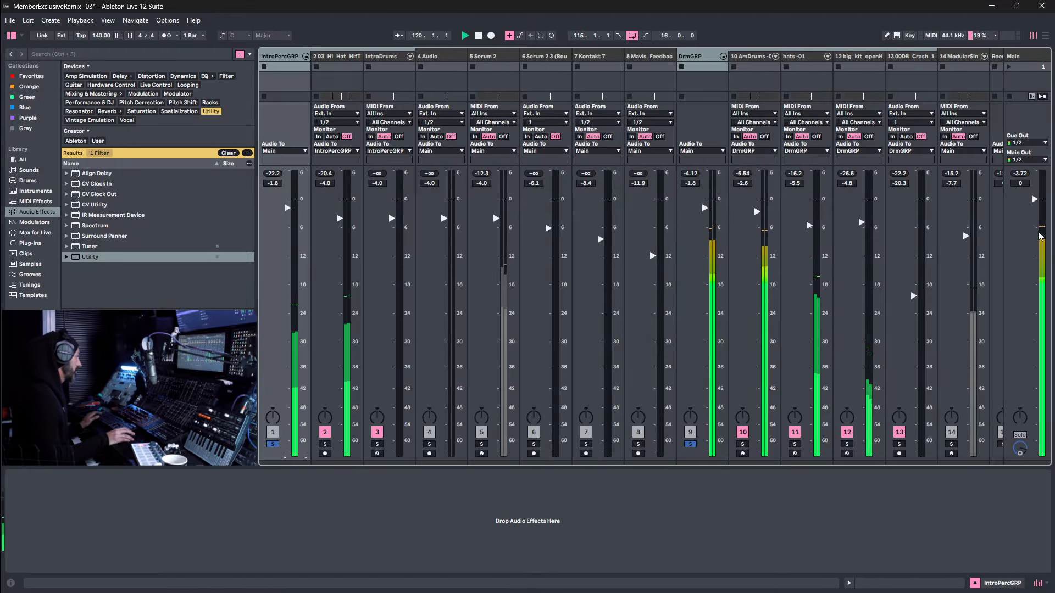
Solo the ModularSineTri_Sub track alongside the drum groups and raise its volume to -5.8 dB.
{"action": "scroll", "coordinate": [771, 181], "scroll_direction": "right", "scroll_amount": 6}
{"action": "left_click", "coordinate": [630, 444], "text": "ctrl"}
{"action": "left_click_drag", "start_coordinate": [644, 235], "coordinate": [644, 226]}
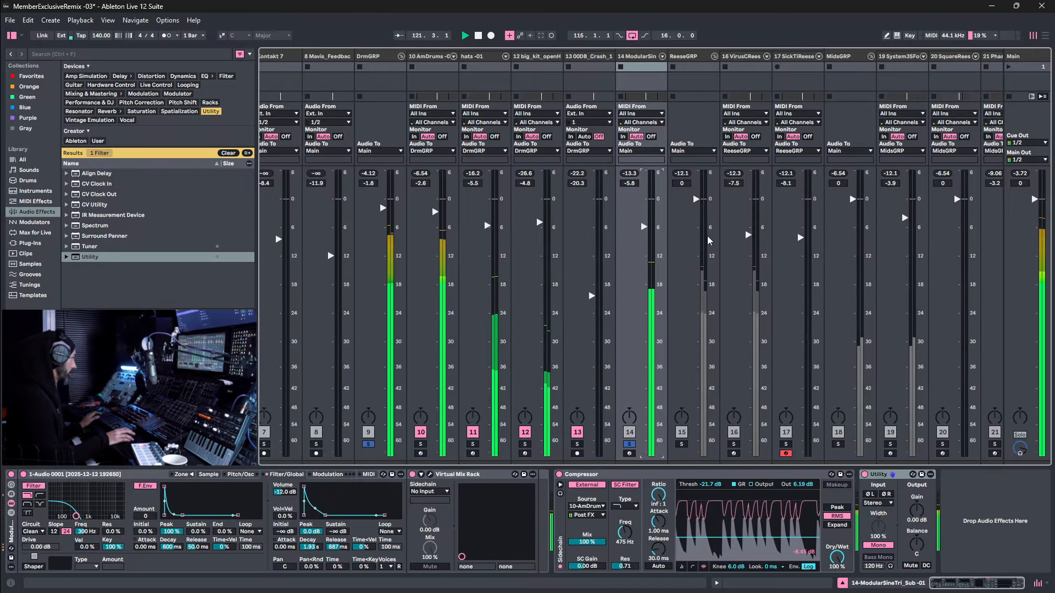
Solo ReeseGRP as well, fade it in from silence to -5.5 dB, and lower the sub track to -8.0 dB.
{"action": "left_click_drag", "start_coordinate": [696, 199], "coordinate": [696, 455]}
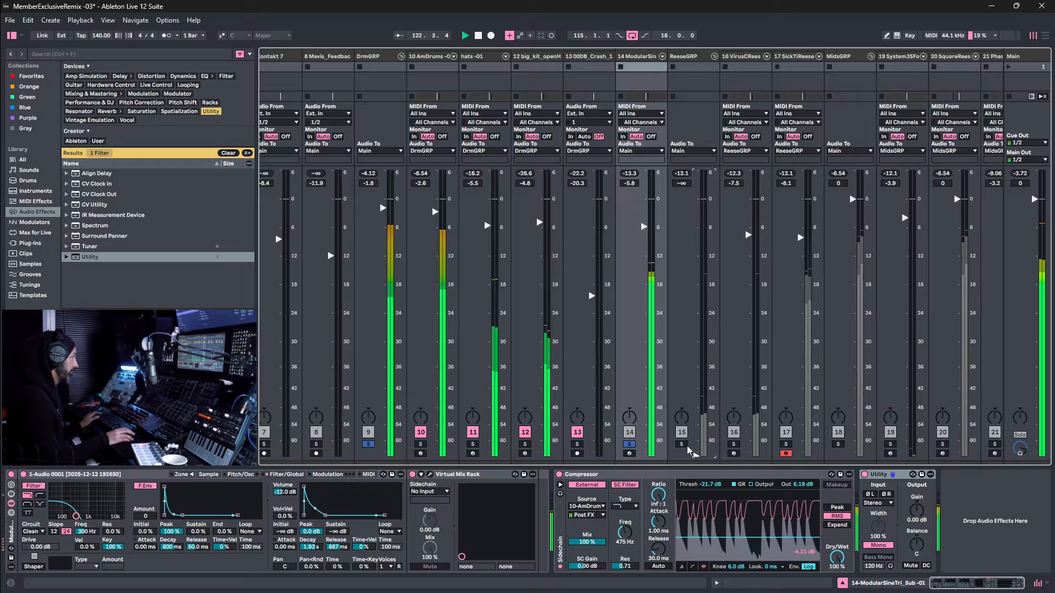
{"action": "left_click", "coordinate": [697, 456]}
{"action": "left_click_drag", "start_coordinate": [697, 440], "coordinate": [697, 229]}
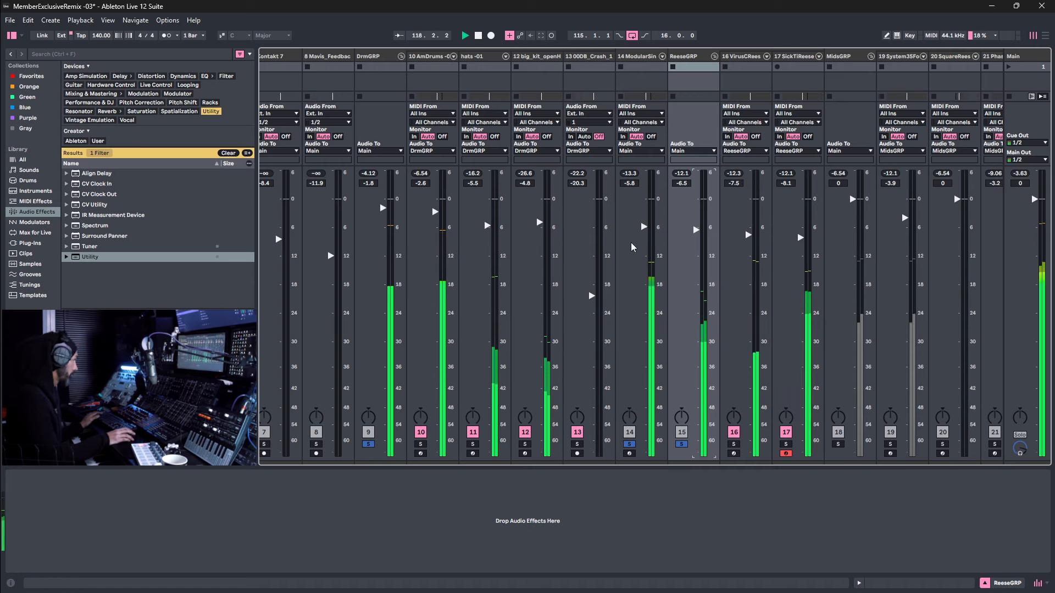
{"action": "left_click_drag", "start_coordinate": [644, 226], "coordinate": [644, 237]}
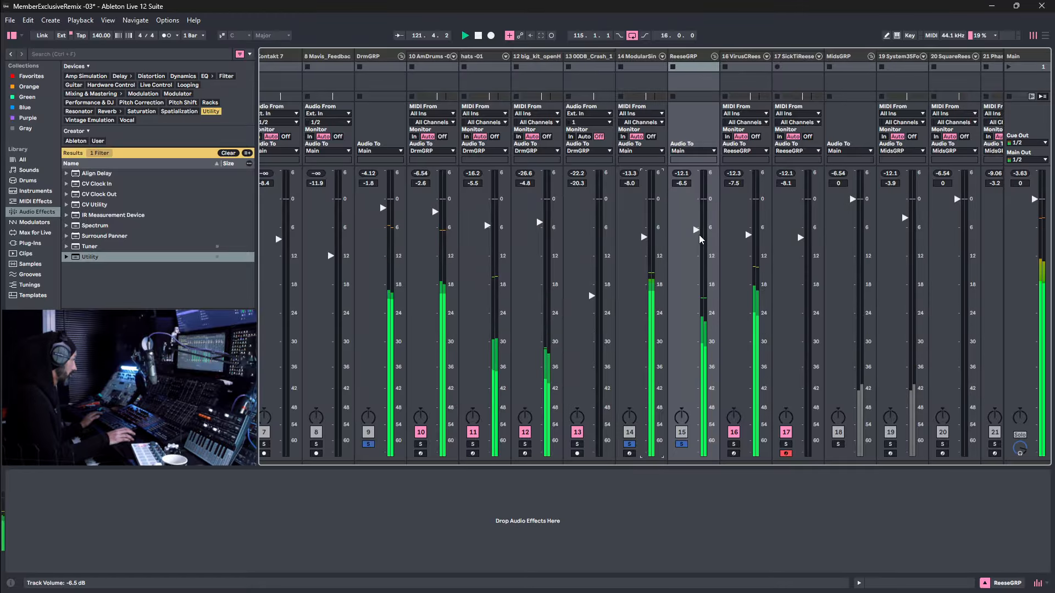
{"action": "left_click_drag", "start_coordinate": [695, 230], "coordinate": [696, 225]}
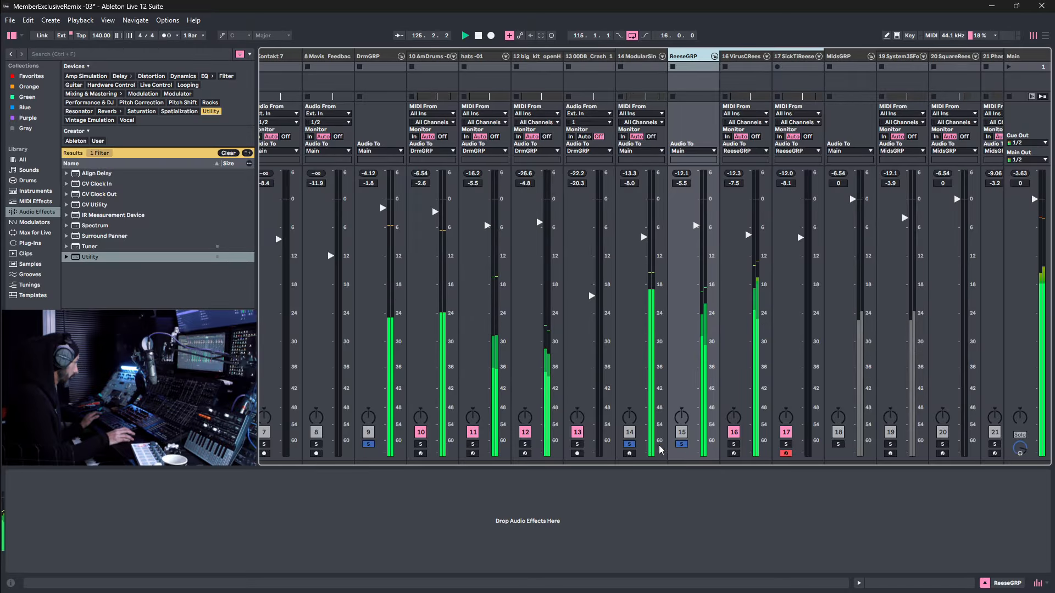
Compare ReeseGRP with and without the sub soloed, and raise the ReeseGRP volume to -3.6 dB.
{"action": "left_click", "coordinate": [629, 444]}
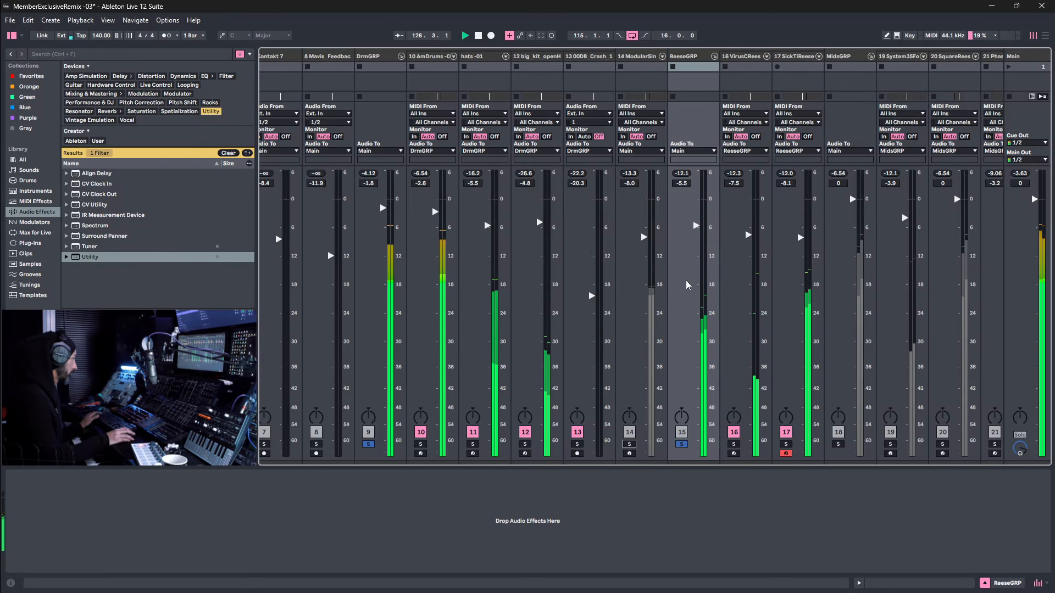
{"action": "left_click", "coordinate": [693, 57]}
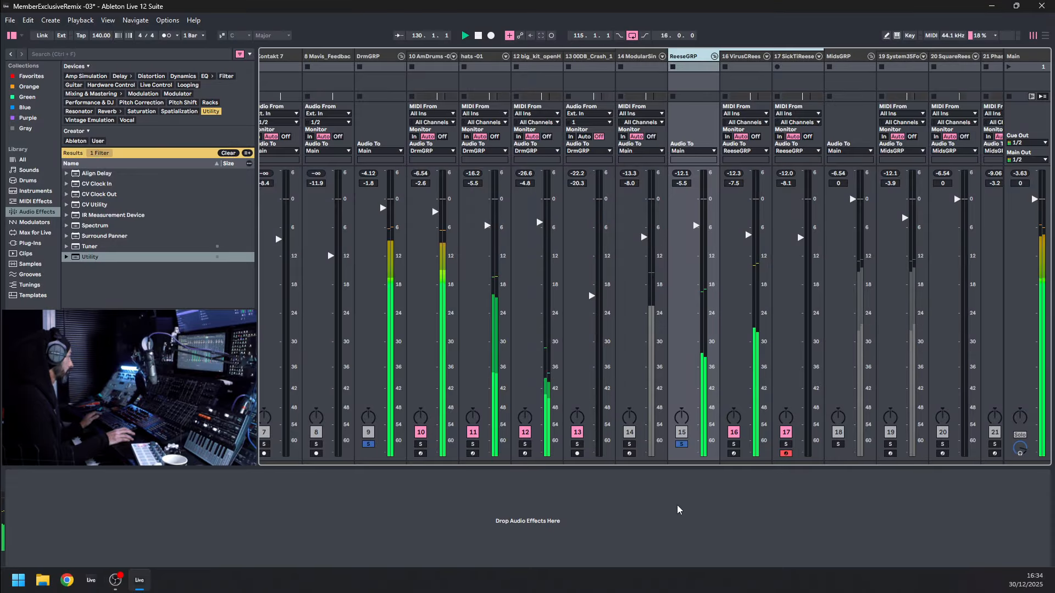
{"action": "left_click", "coordinate": [629, 444]}
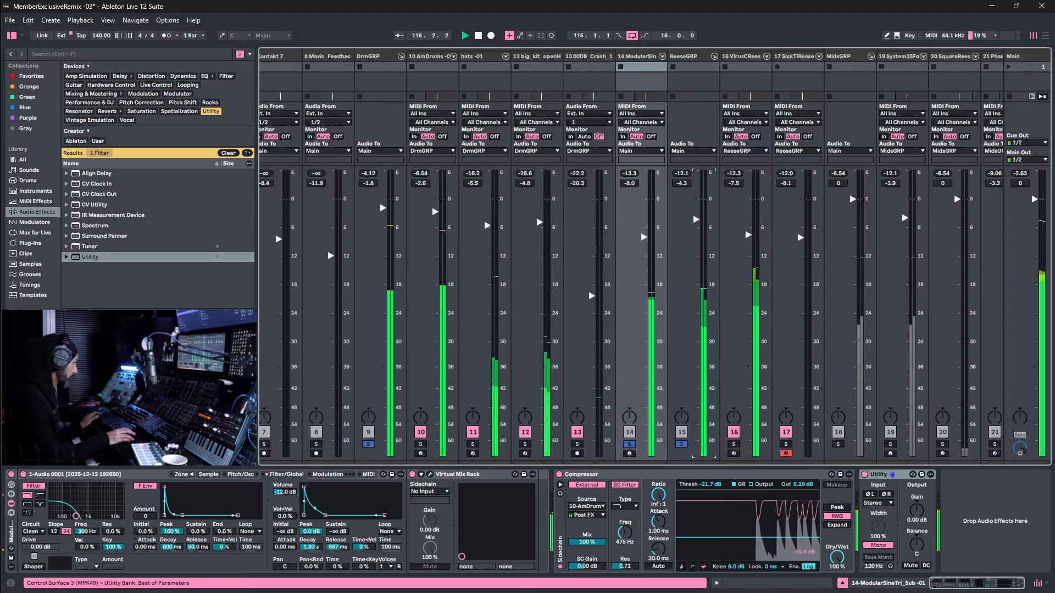
{"action": "left_click_drag", "start_coordinate": [696, 214], "coordinate": [696, 216]}
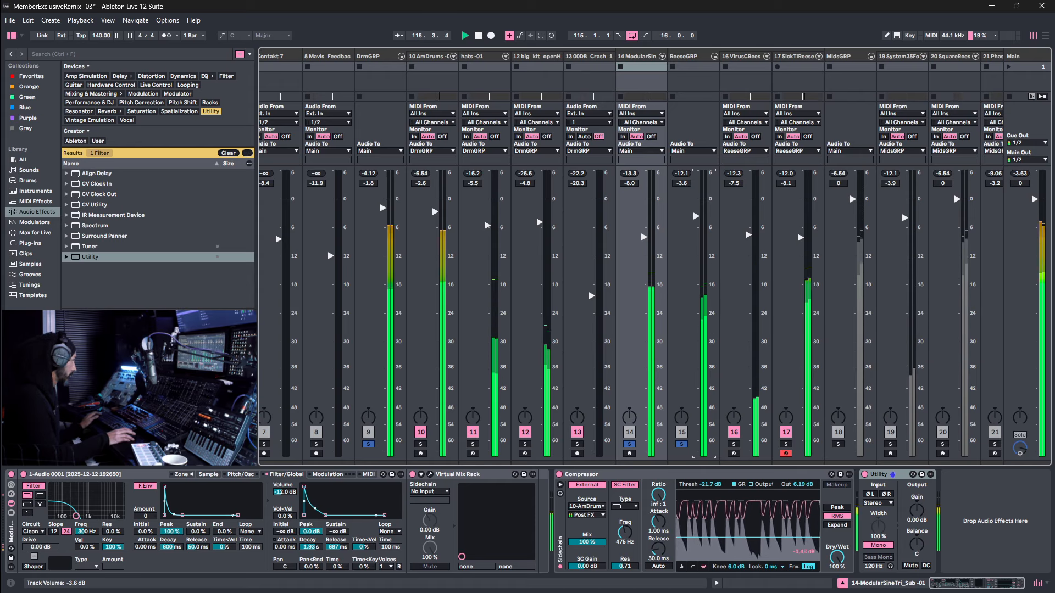
Compare the mix with and without the ModularSineTri_Sub track soloed, and lower the sub's volume to just below -11 dB.
{"action": "left_click", "coordinate": [629, 444]}
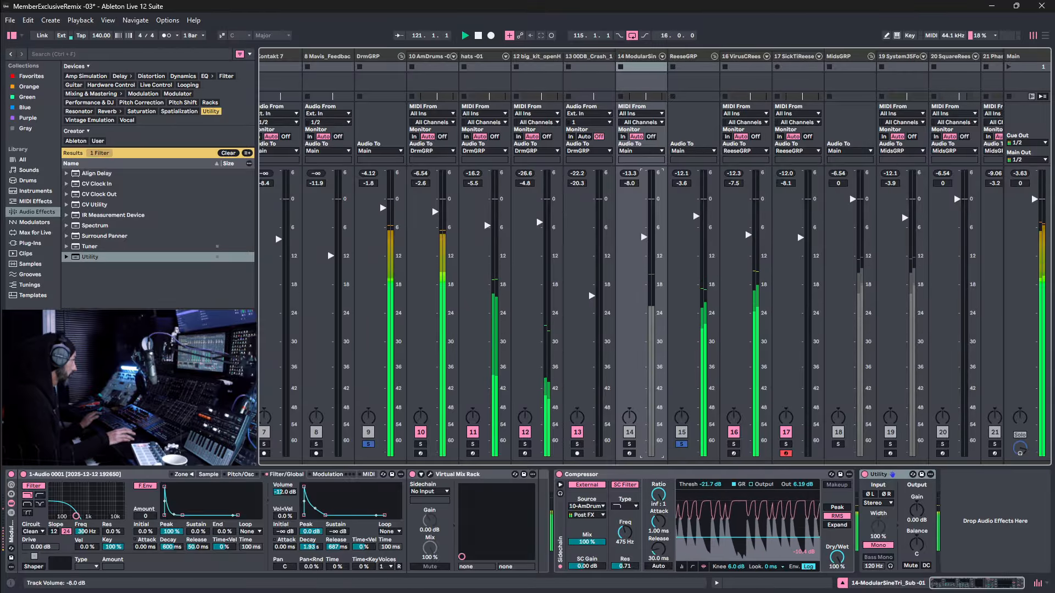
{"action": "left_click", "coordinate": [629, 444]}
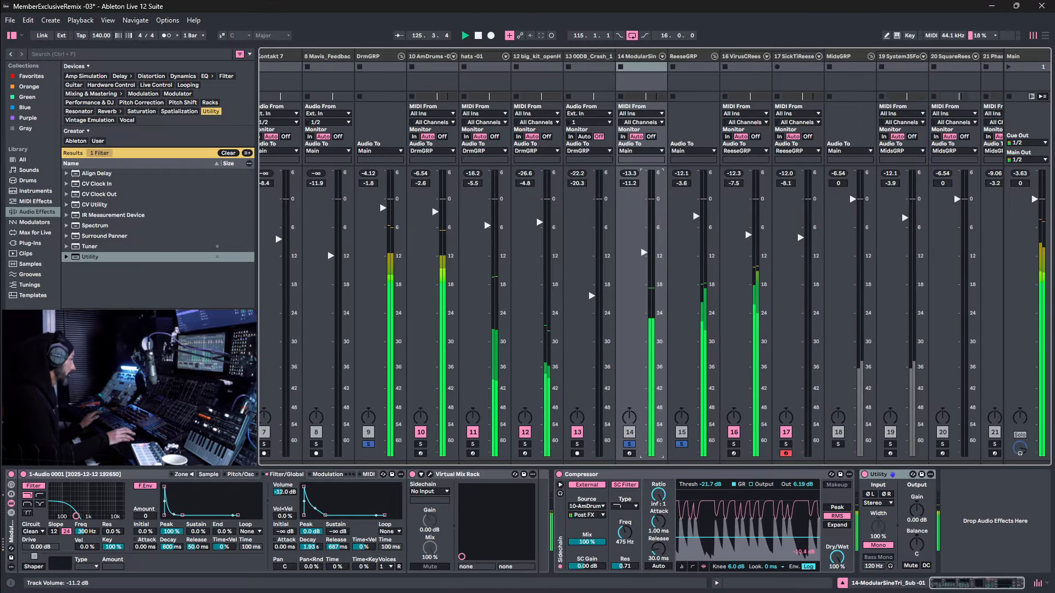
{"action": "left_click_drag", "start_coordinate": [644, 253], "coordinate": [644, 256]}
Select the groups and ungrouped tracks together and lower them 1.2 dB, bringing the sub to -13.0 dB and ReeseGRP to -4.8 dB.
{"action": "left_click", "coordinate": [684, 56], "text": "ctrl"}
{"action": "left_click", "coordinate": [838, 57], "text": "ctrl"}
{"action": "left_click", "coordinate": [368, 57], "text": "ctrl"}
{"action": "left_click", "coordinate": [327, 56], "text": "ctrl"}
{"action": "left_click", "coordinate": [272, 56], "text": "ctrl"}
{"action": "left_click_drag", "start_coordinate": [644, 256], "coordinate": [644, 262]}
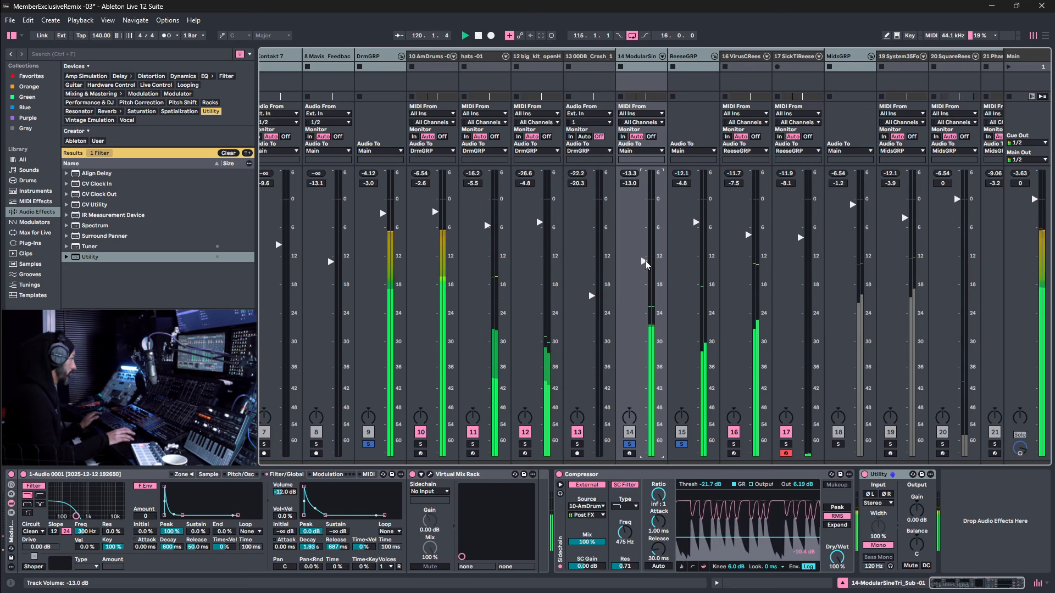
{"action": "left_click", "coordinate": [639, 57]}
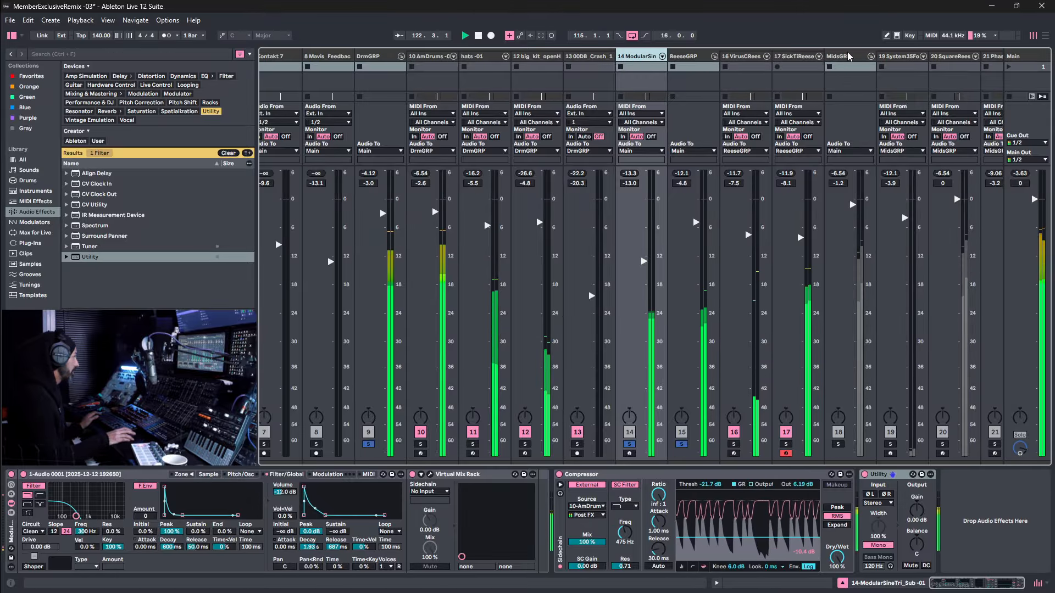
Pull MidsGRP down to -48.0 dB, solo it with the other groups and fade it in to -7.7 dB.
{"action": "left_click", "coordinate": [850, 73]}
{"action": "left_click_drag", "start_coordinate": [852, 204], "coordinate": [853, 408]}
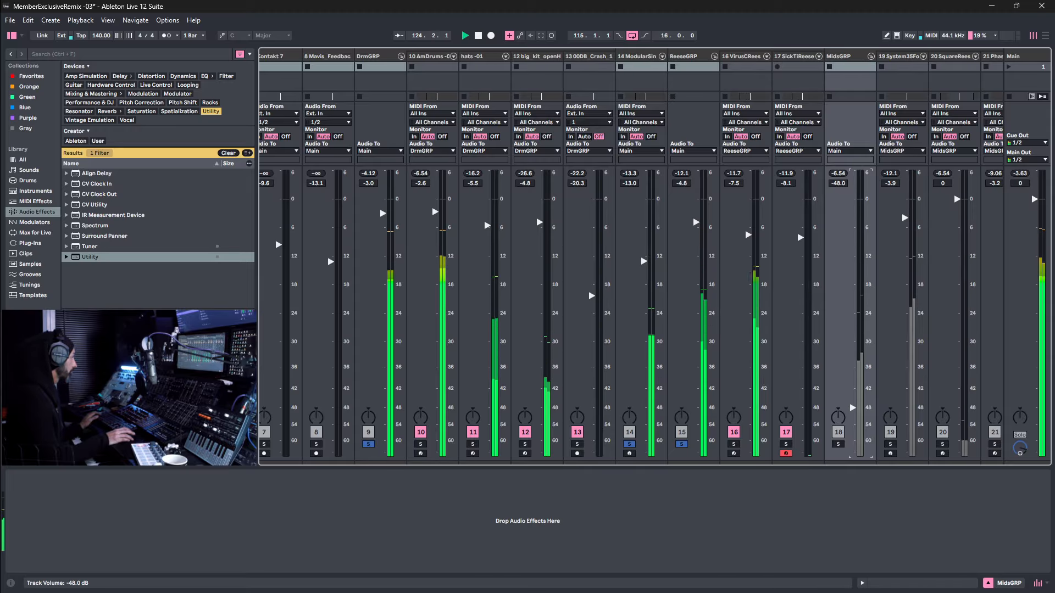
{"action": "left_click", "coordinate": [838, 444]}
{"action": "left_click_drag", "start_coordinate": [850, 425], "coordinate": [853, 230]}
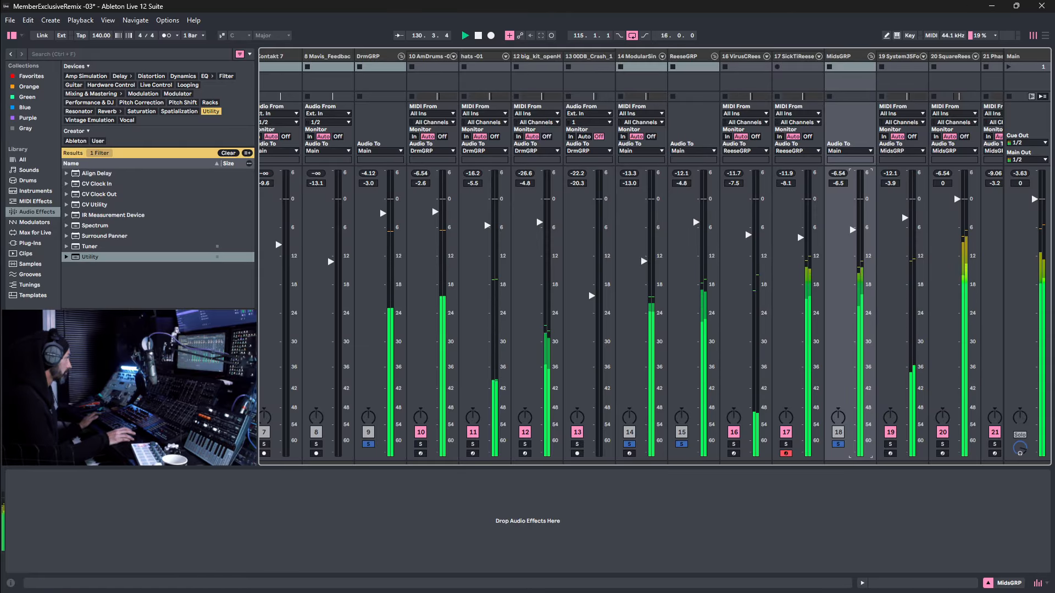
{"action": "left_click_drag", "start_coordinate": [852, 230], "coordinate": [852, 226]}
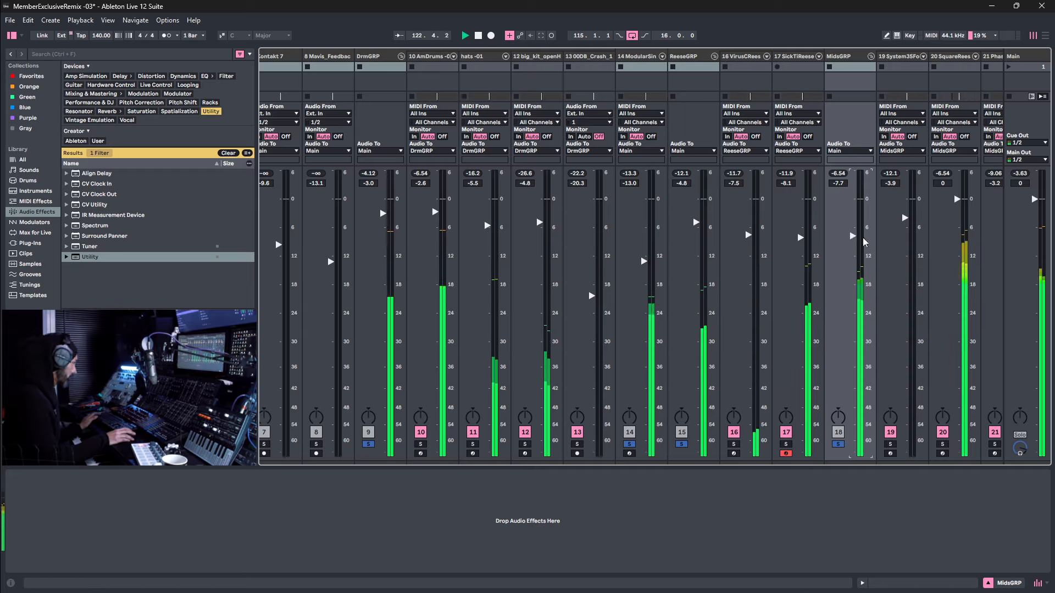
Rebalance the low end and mids during playback: sub track to -7.0 dB, ReeseGRP to -3.9 dB and MidsGRP to -6.7 dB.
{"action": "left_click_drag", "start_coordinate": [644, 260], "coordinate": [644, 262]}
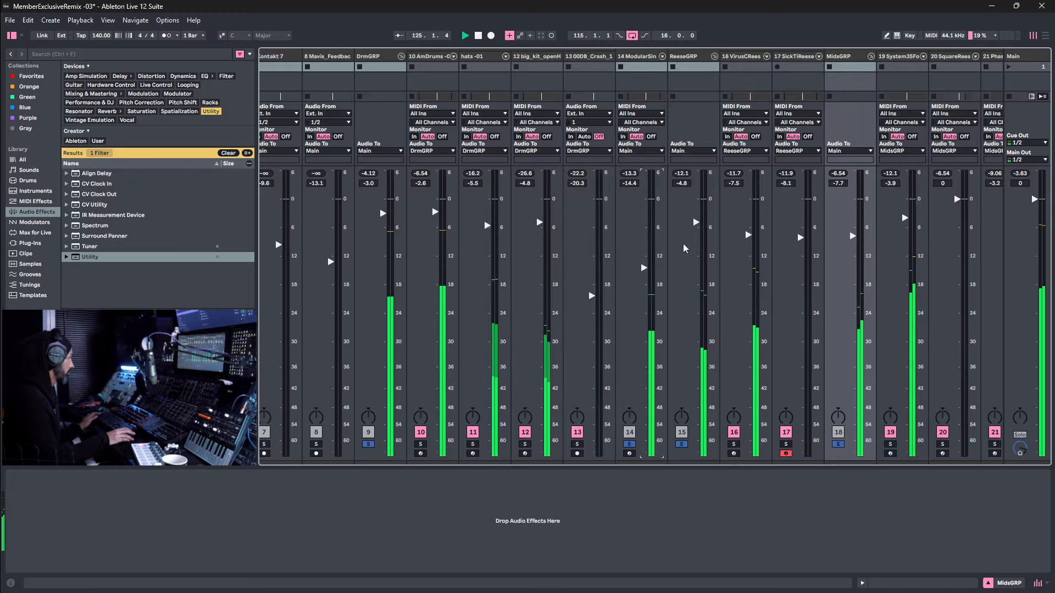
{"action": "left_click_drag", "start_coordinate": [696, 216], "coordinate": [696, 213]}
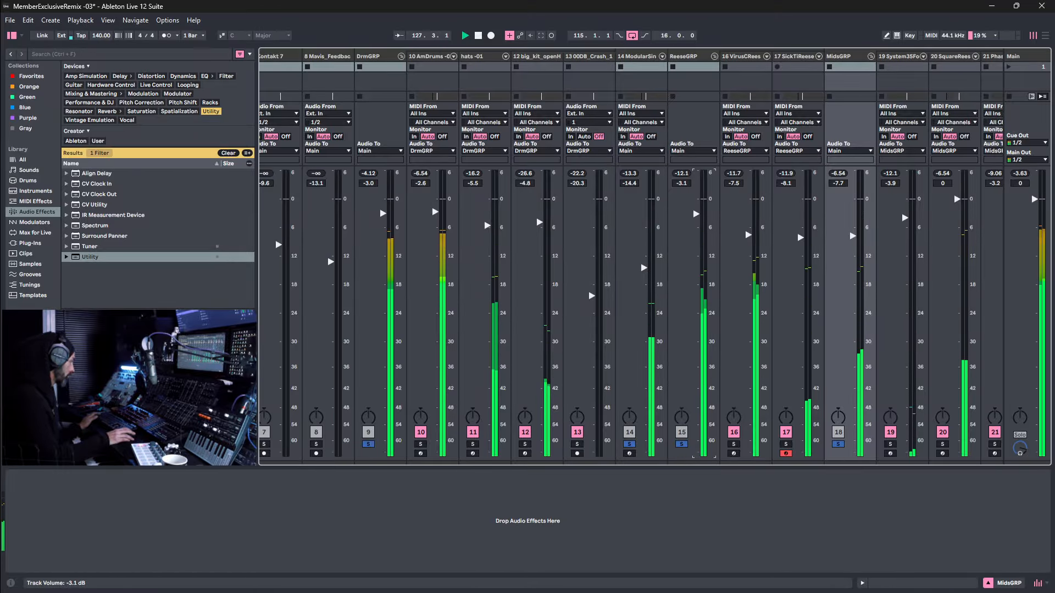
{"action": "left_click_drag", "start_coordinate": [696, 216], "coordinate": [696, 218]}
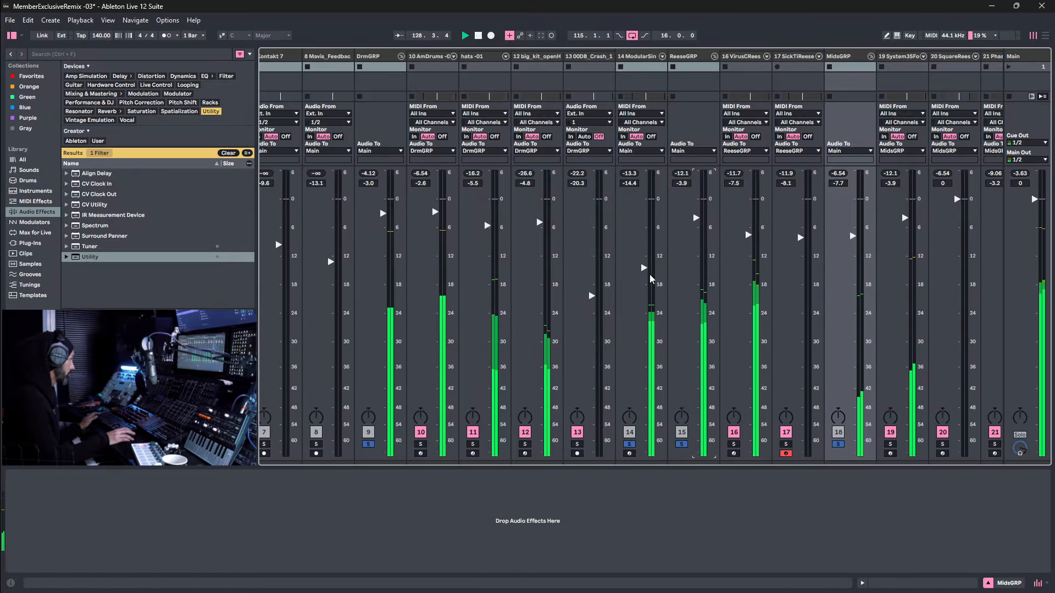
{"action": "left_click_drag", "start_coordinate": [644, 268], "coordinate": [644, 237]}
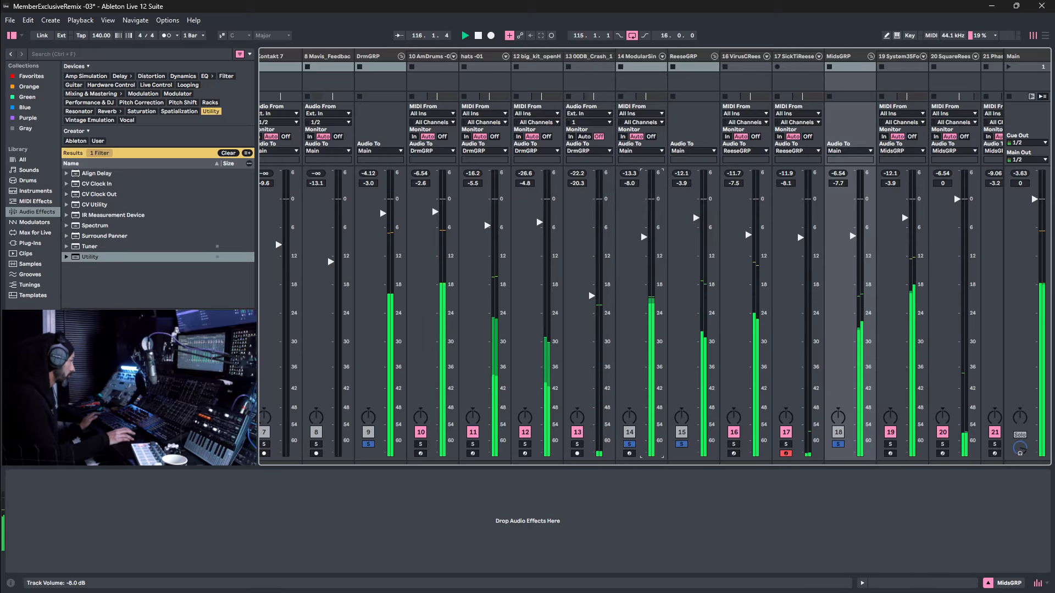
{"action": "left_click_drag", "start_coordinate": [644, 235], "coordinate": [644, 232]}
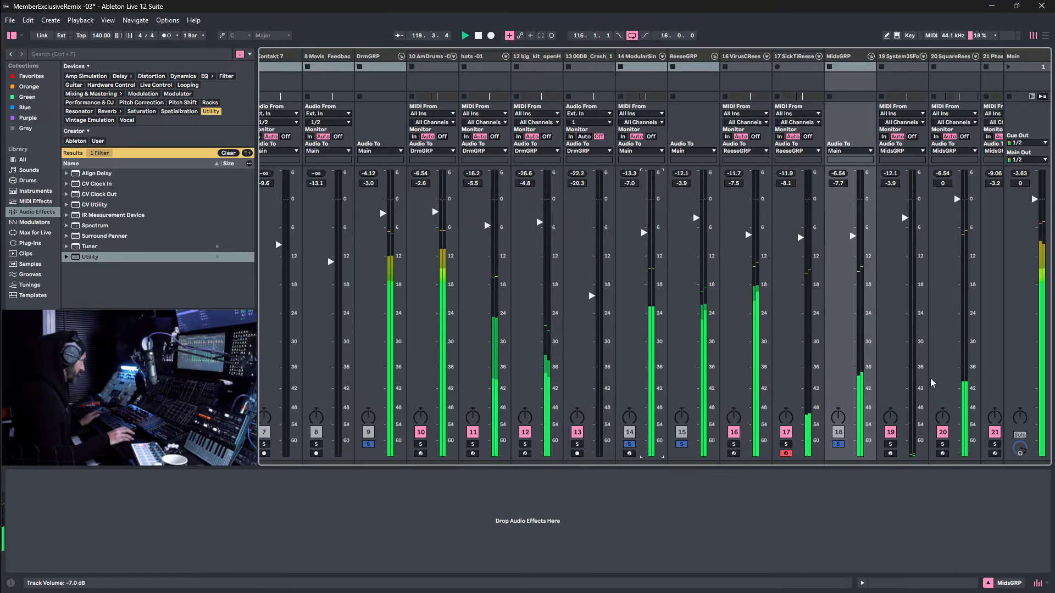
{"action": "left_click_drag", "start_coordinate": [852, 233], "coordinate": [852, 231]}
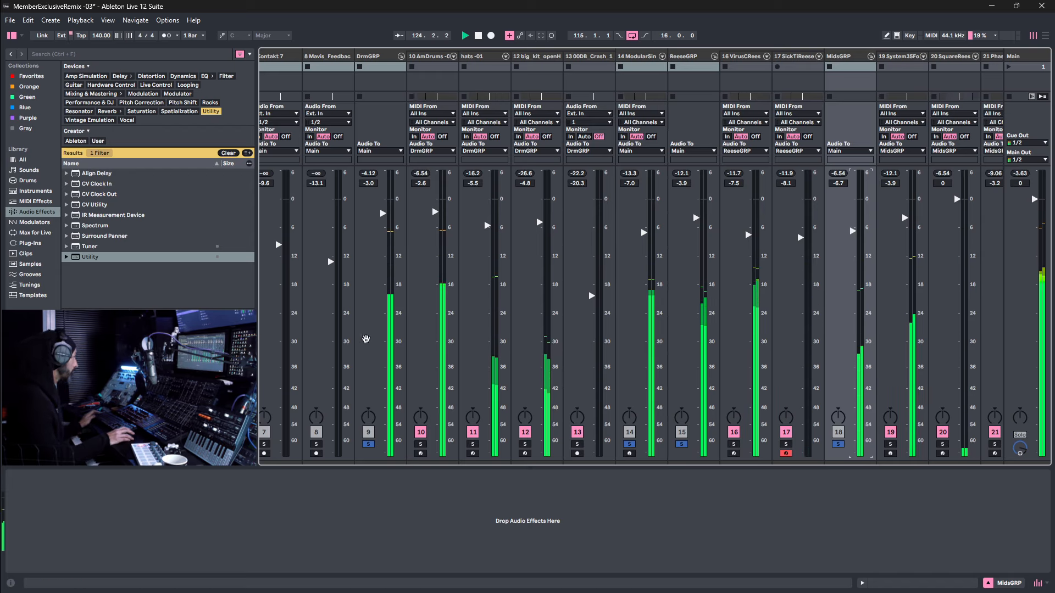
Solo track 5 Serum 2 alongside the groups and audition its volume against the mix, settling at -5.2 dB.
{"action": "scroll", "coordinate": [659, 311], "scroll_direction": "left", "scroll_amount": 6}
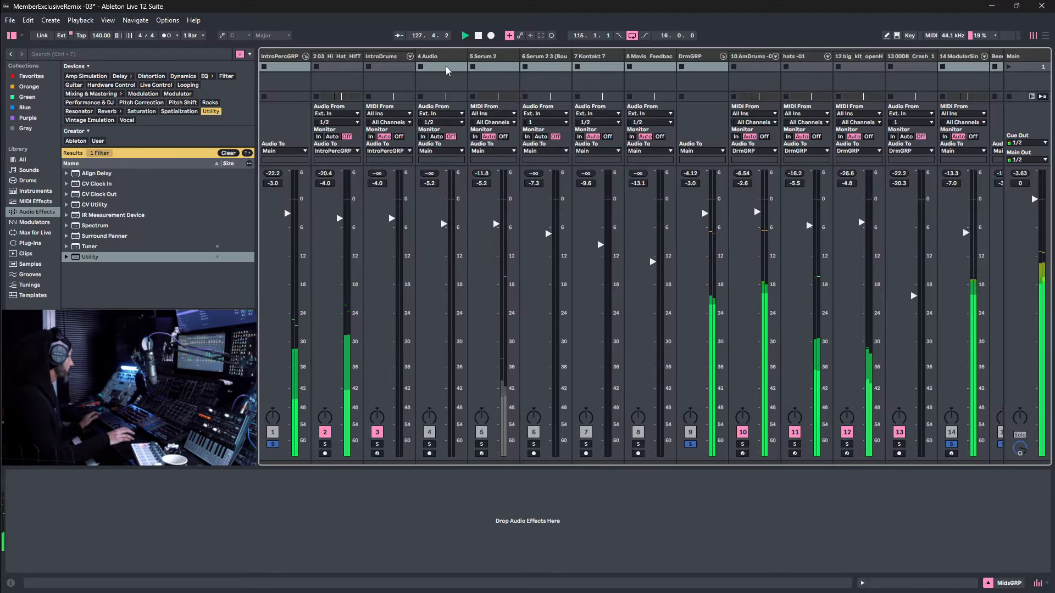
{"action": "left_click", "coordinate": [433, 60]}
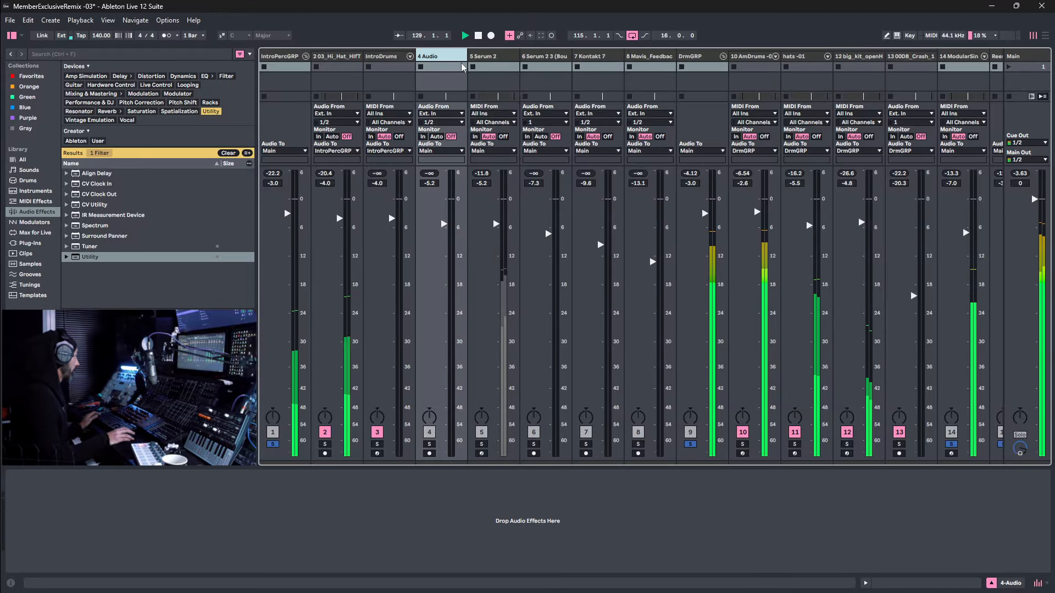
{"action": "left_click", "coordinate": [499, 56]}
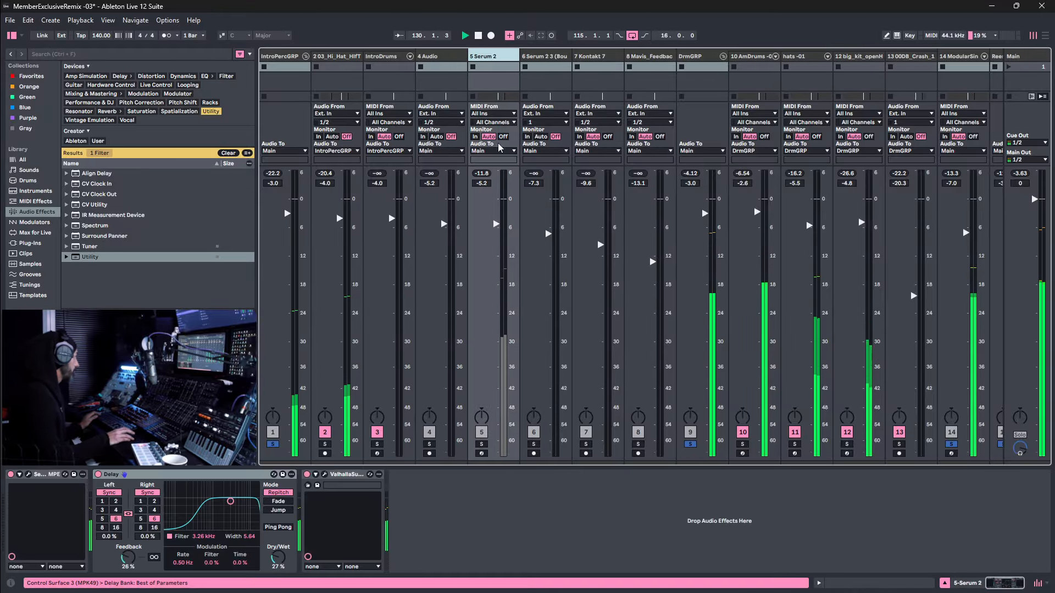
{"action": "left_click", "coordinate": [481, 445]}
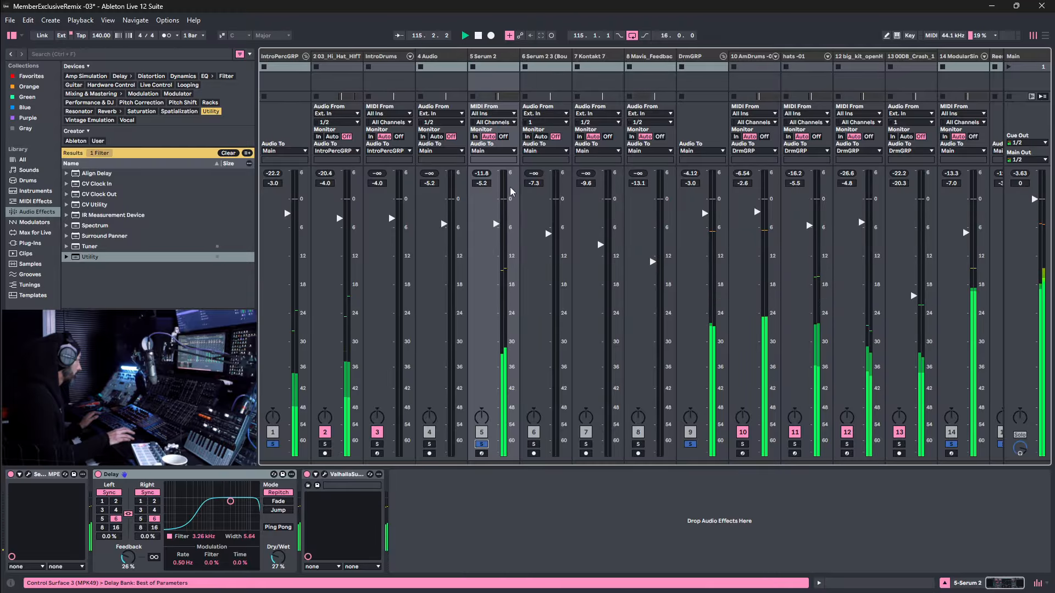
{"action": "left_click_drag", "start_coordinate": [496, 224], "coordinate": [496, 220]}
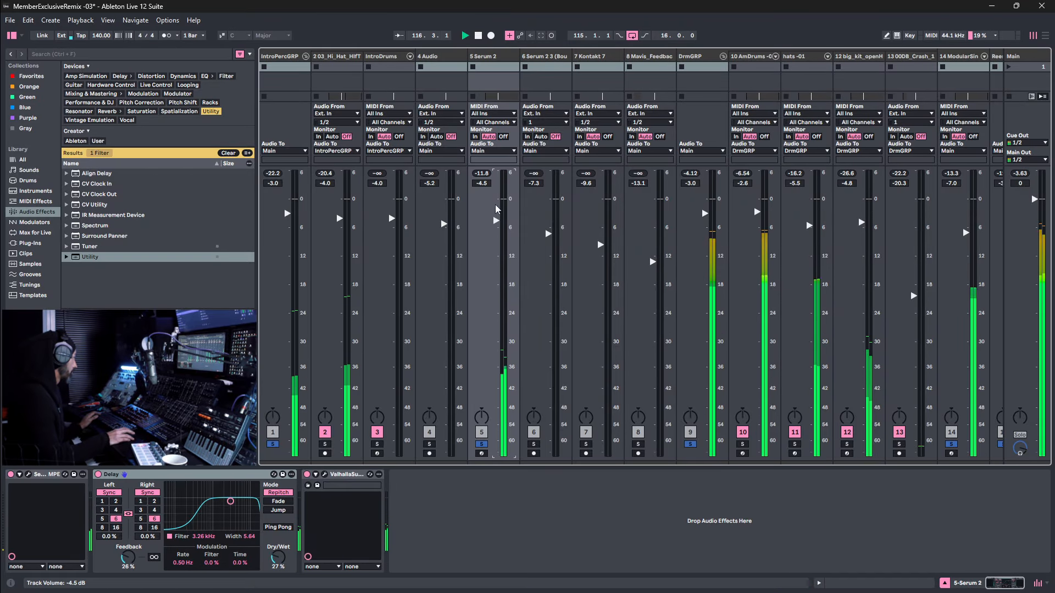
{"action": "left_click", "coordinate": [497, 58]}
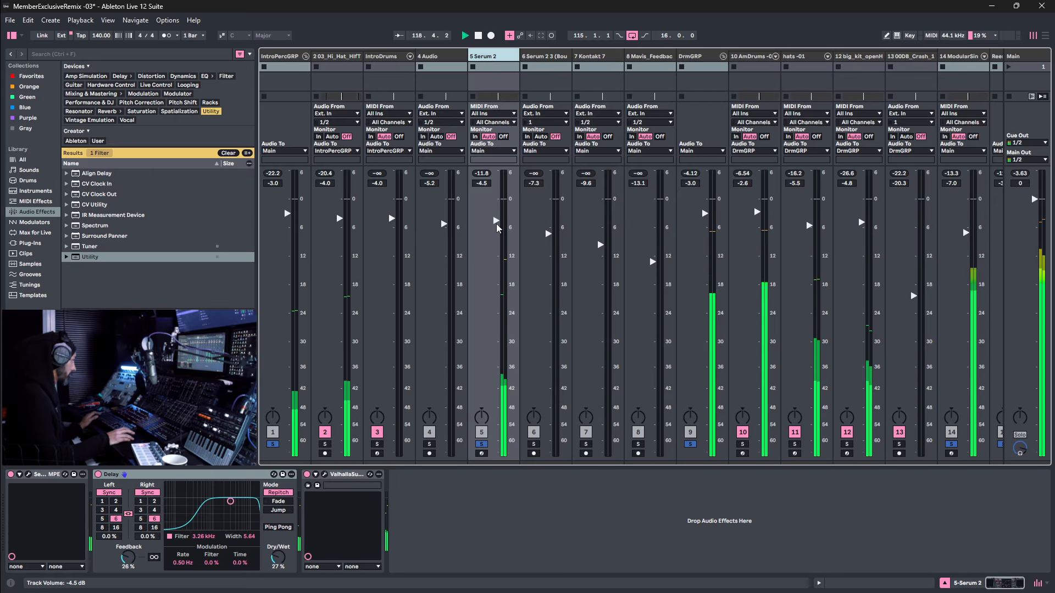
{"action": "left_click_drag", "start_coordinate": [496, 235], "coordinate": [496, 223]}
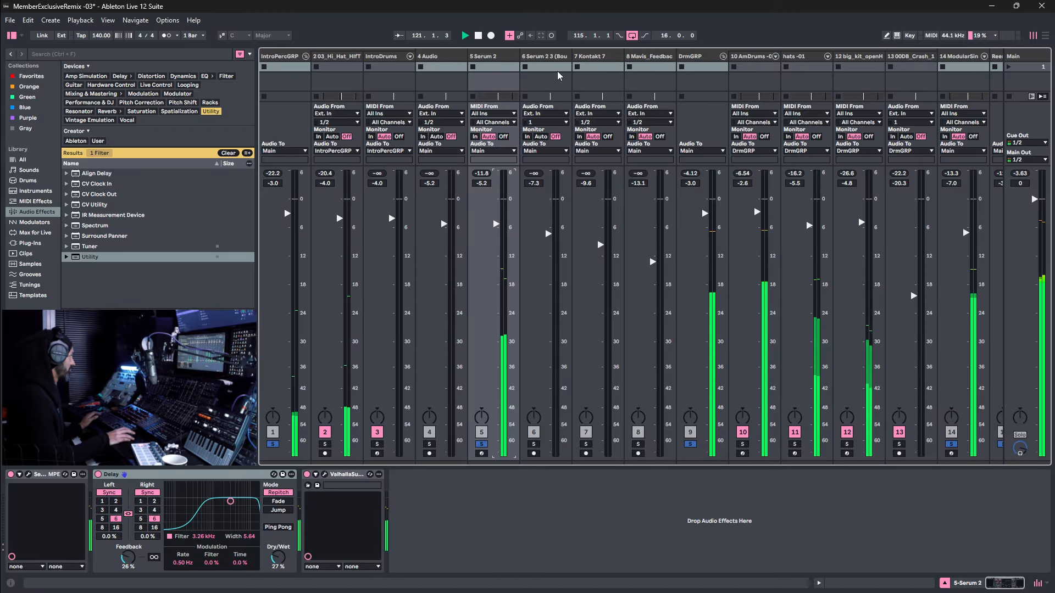
Solo the bounced Serum 2 3 track, loop the 16 bars from bar 147 where it plays, and lower its volume to -9.1 dB.
{"action": "left_click", "coordinate": [534, 444]}
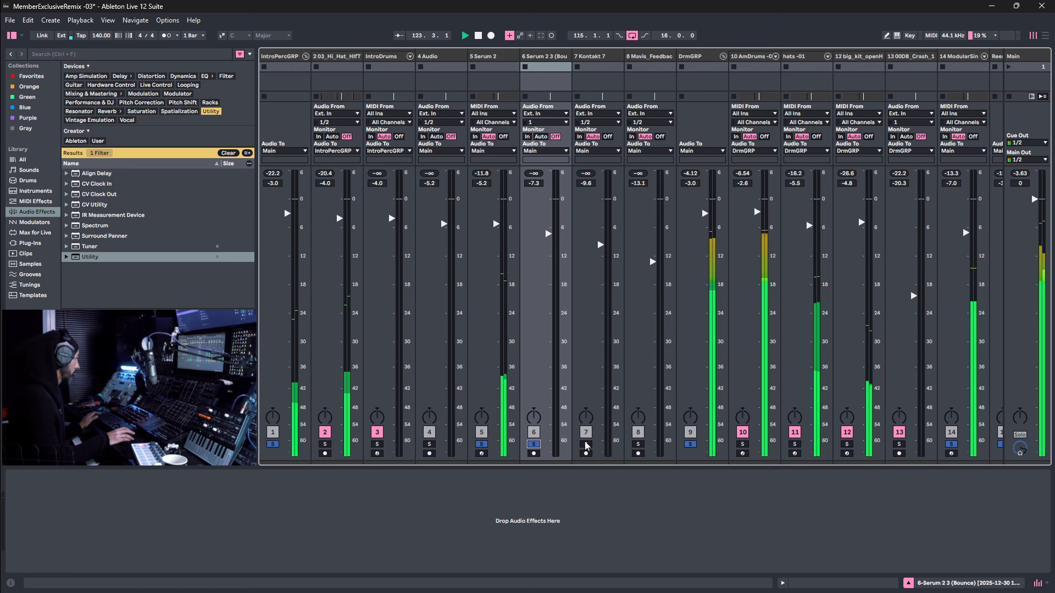
{"action": "key", "text": "Tab"}
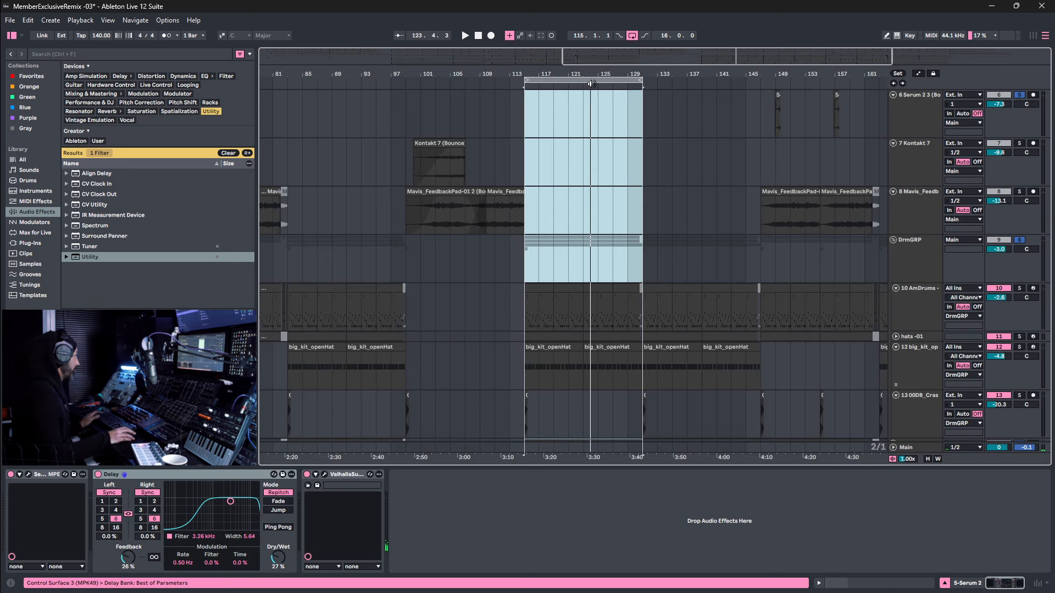
{"action": "left_click_drag", "start_coordinate": [591, 81], "coordinate": [831, 86]}
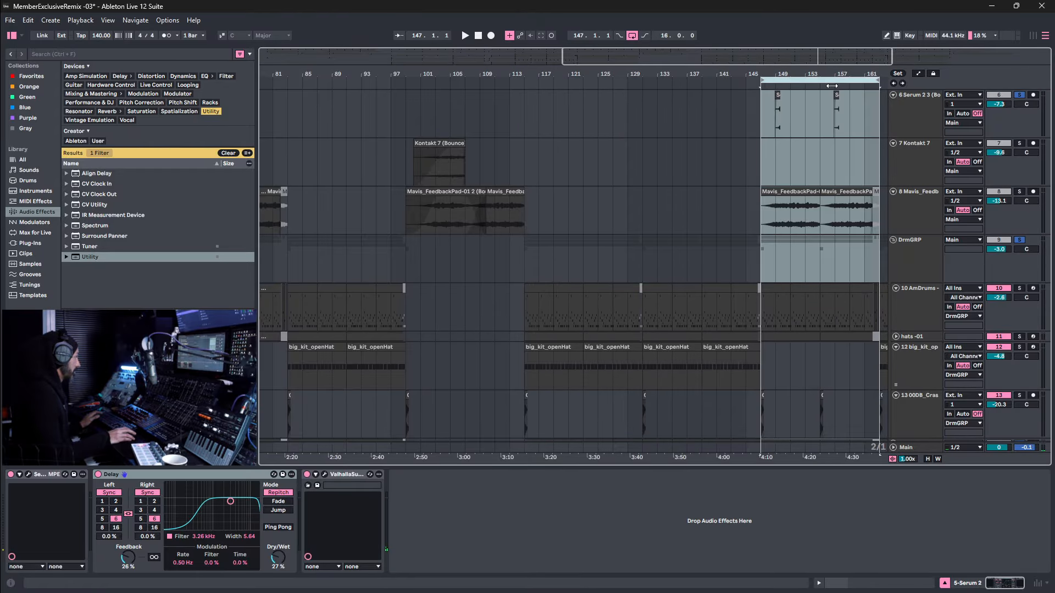
{"action": "key", "text": "space"}
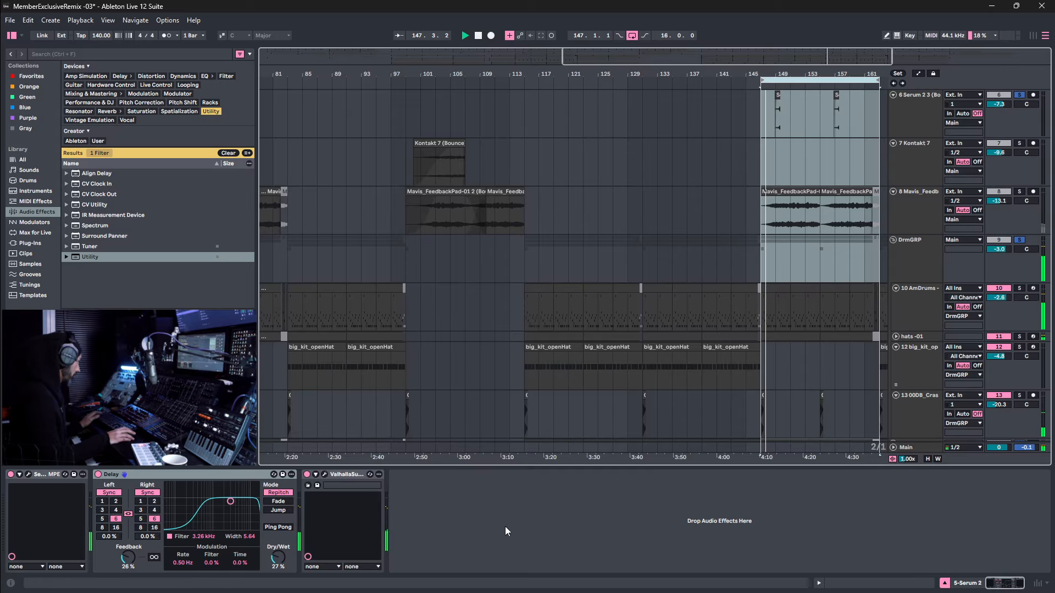
{"action": "key", "text": "Tab"}
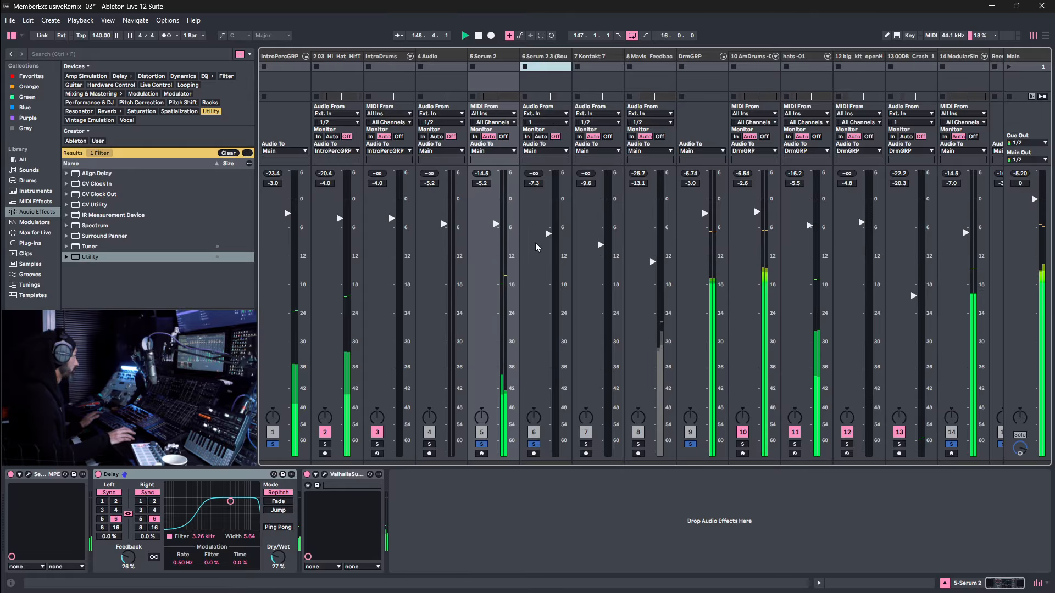
{"action": "left_click_drag", "start_coordinate": [548, 234], "coordinate": [548, 242]}
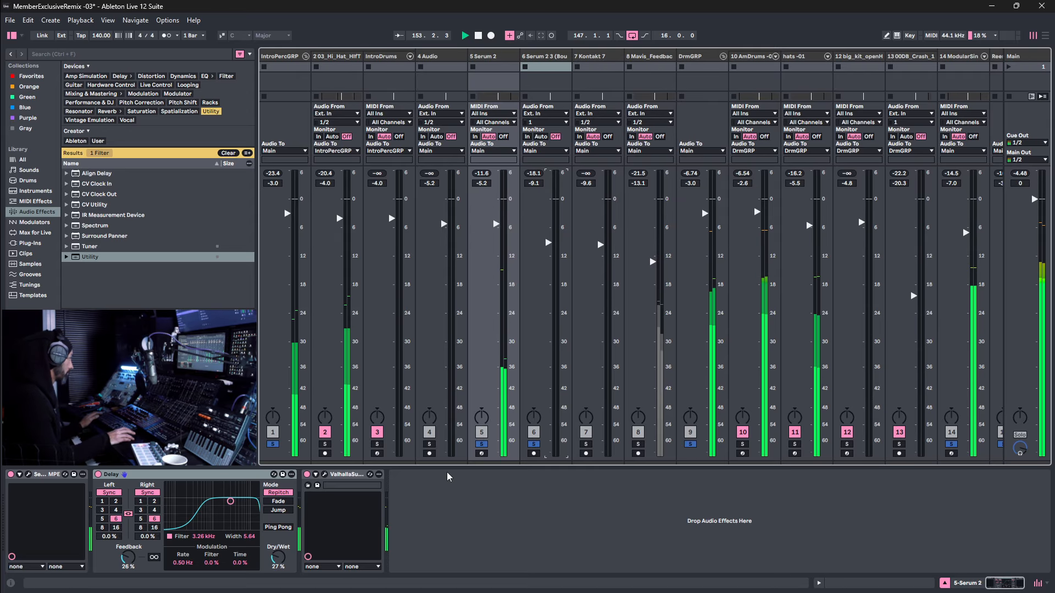
Solo the Mavis_FeedbackPad track as well and adjust its volume to -12.3 dB during playback.
{"action": "left_click", "coordinate": [639, 444]}
{"action": "left_click_drag", "start_coordinate": [651, 276], "coordinate": [651, 270]}
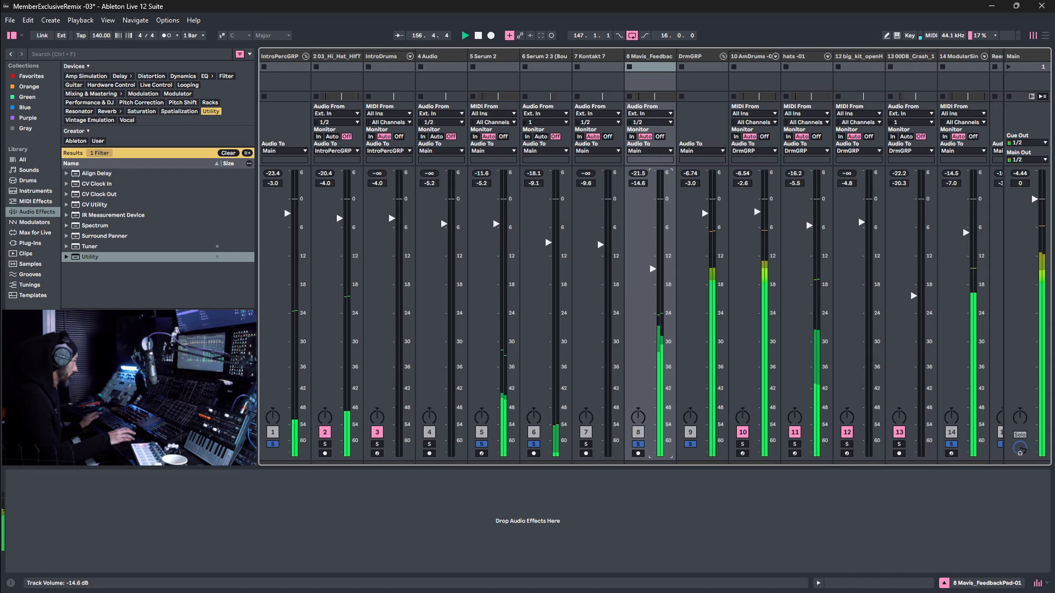
{"action": "left_click_drag", "start_coordinate": [653, 262], "coordinate": [653, 260]}
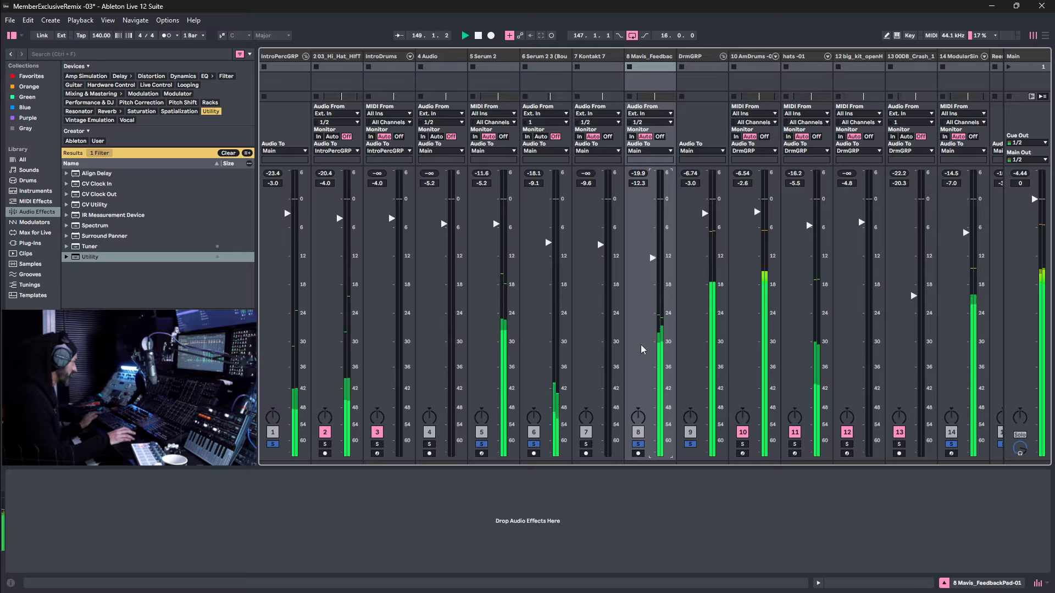
{"action": "scroll", "coordinate": [521, 363], "scroll_direction": "right", "scroll_amount": 4}
{"action": "scroll", "coordinate": [520, 362], "scroll_direction": "left", "scroll_amount": 4}
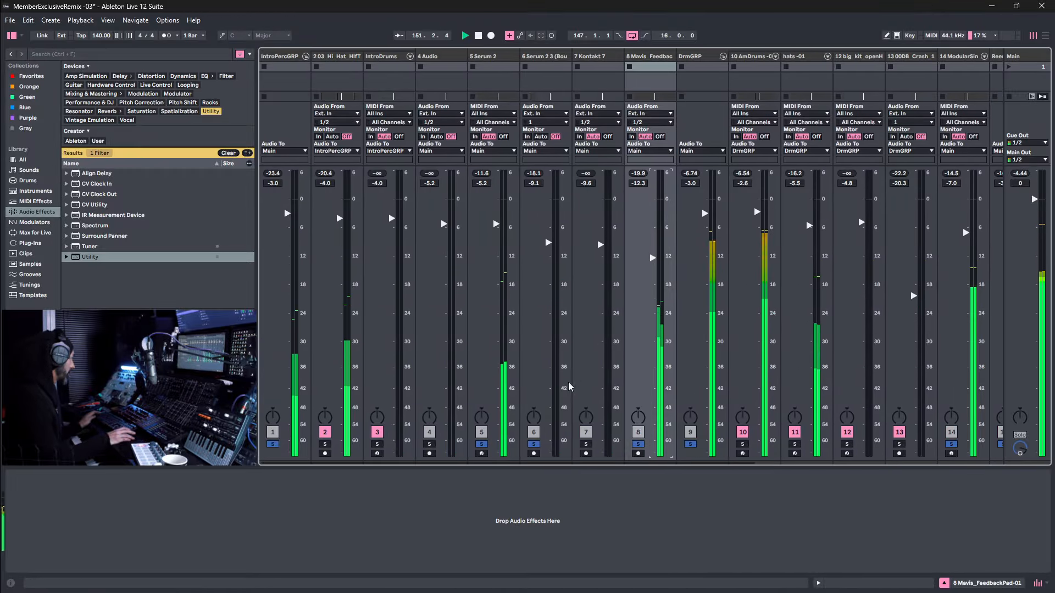
Clear all solos and play the full arrangement from the beginning, with the whole song fitted in view from the first track.
{"action": "left_click", "coordinate": [533, 444]}
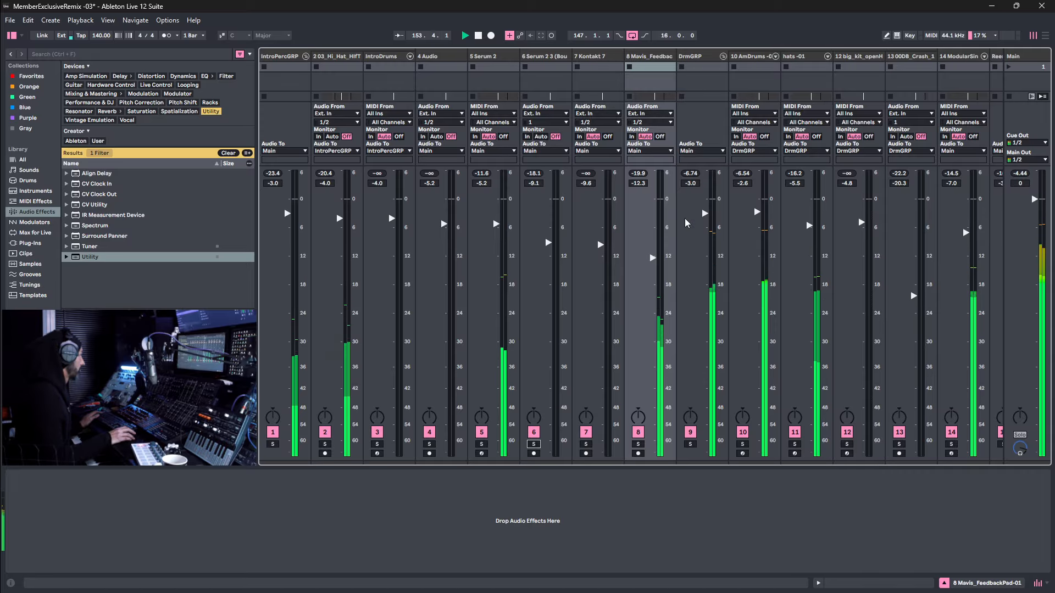
{"action": "key", "text": "Tab"}
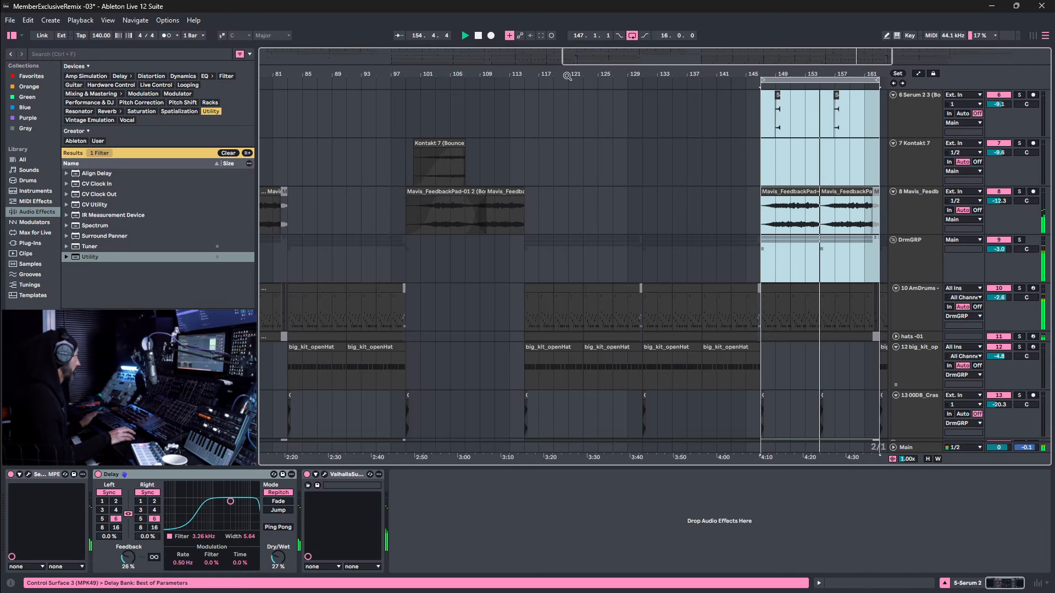
{"action": "left_click", "coordinate": [479, 37]}
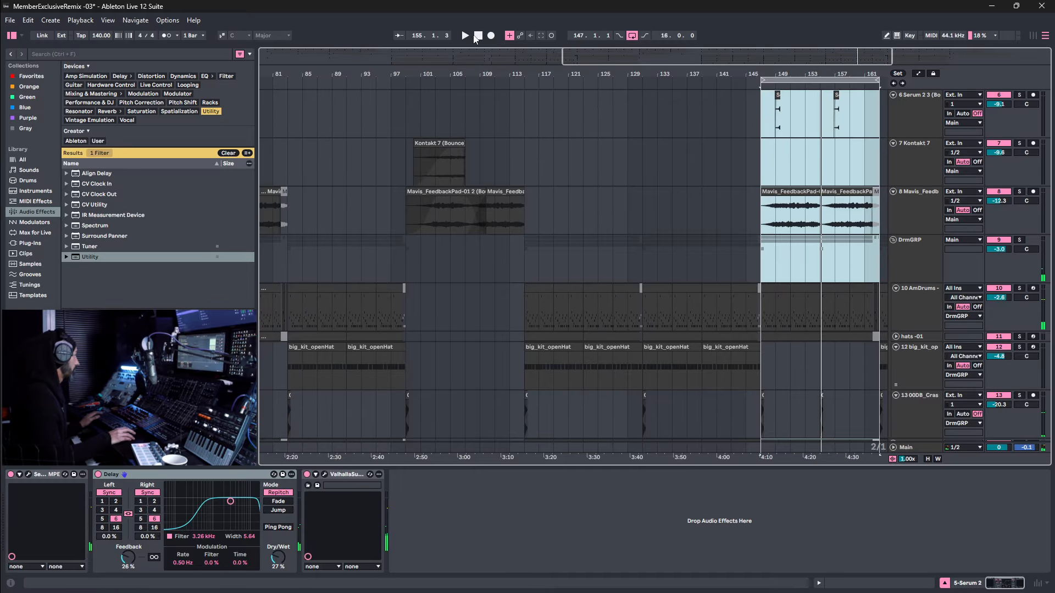
{"action": "left_click", "coordinate": [478, 36]}
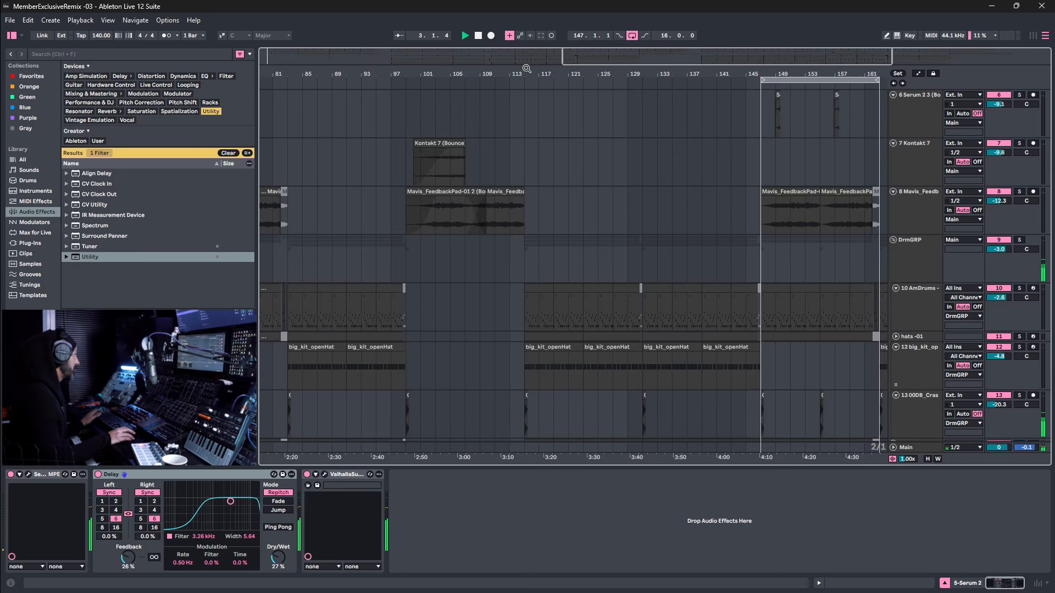
{"action": "key", "text": "w"}
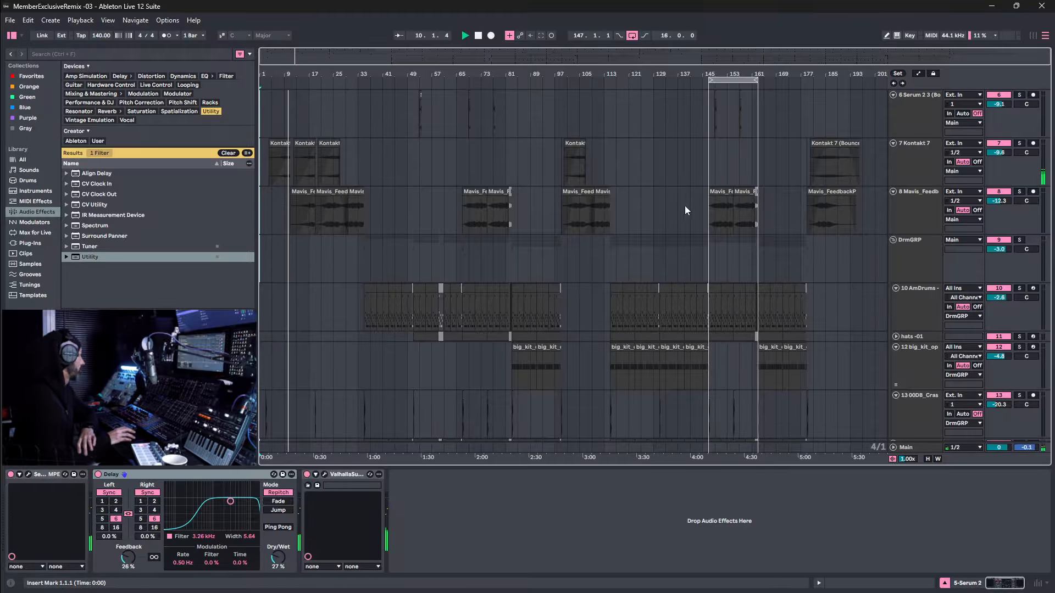
{"action": "scroll", "coordinate": [647, 190], "scroll_direction": "up", "scroll_amount": 2}
{"action": "scroll", "coordinate": [714, 236], "scroll_direction": "up", "scroll_amount": 6}
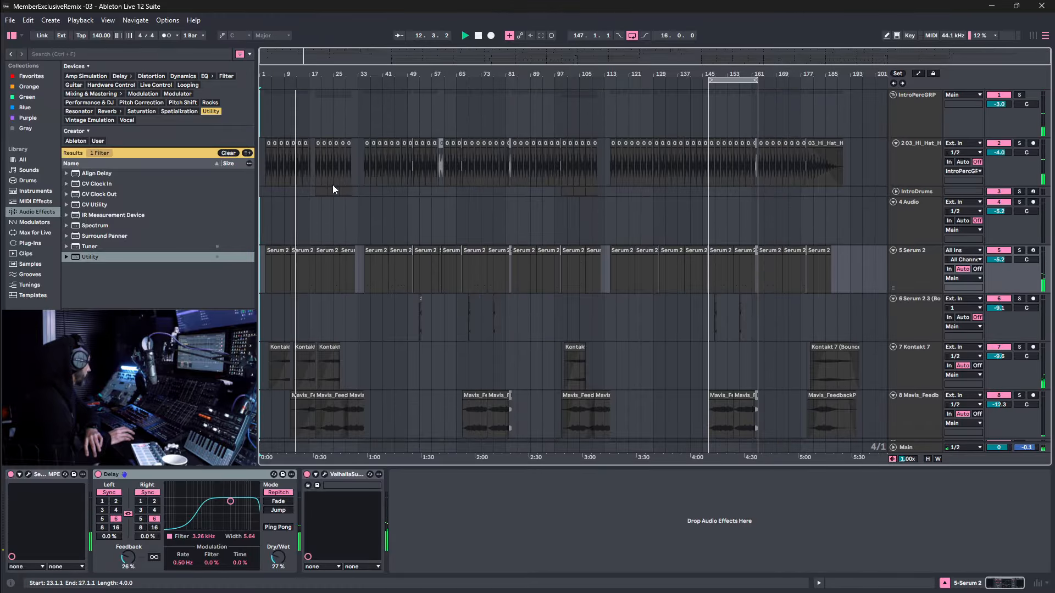
During playback, set the IntroDrums volume to -2.8 dB and the Kontakt 7 volume to -7.6 dB in the mixer.
{"action": "left_click", "coordinate": [320, 189]}
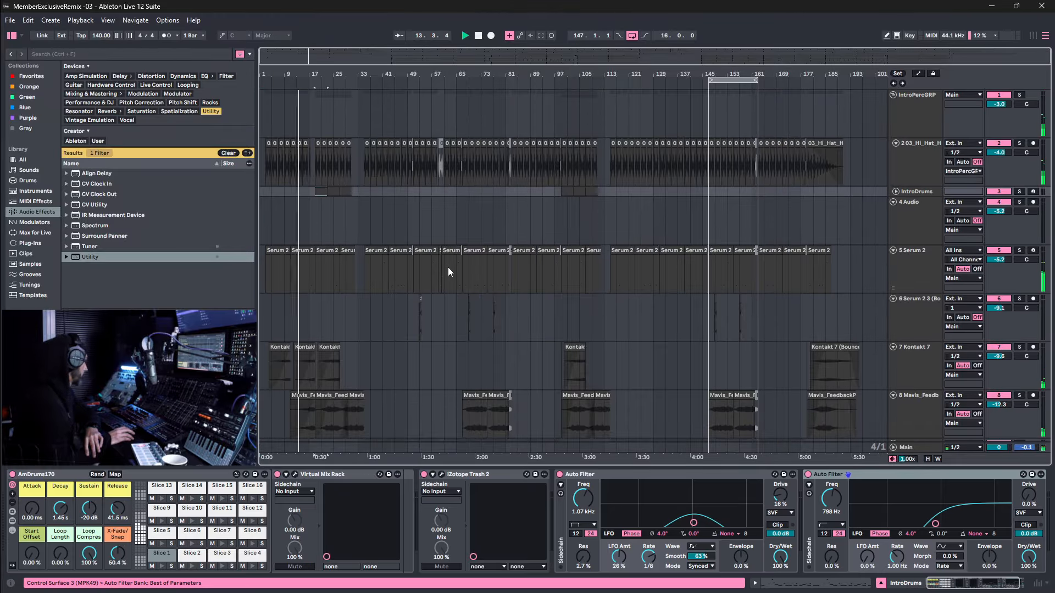
{"action": "key", "text": "Tab"}
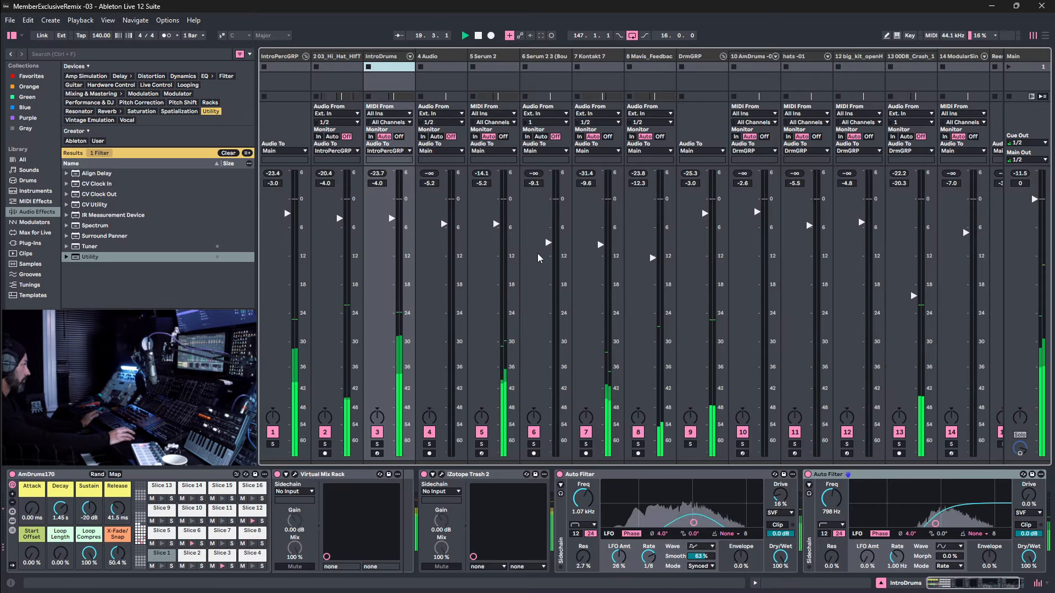
{"action": "left_click_drag", "start_coordinate": [601, 245], "coordinate": [601, 228]}
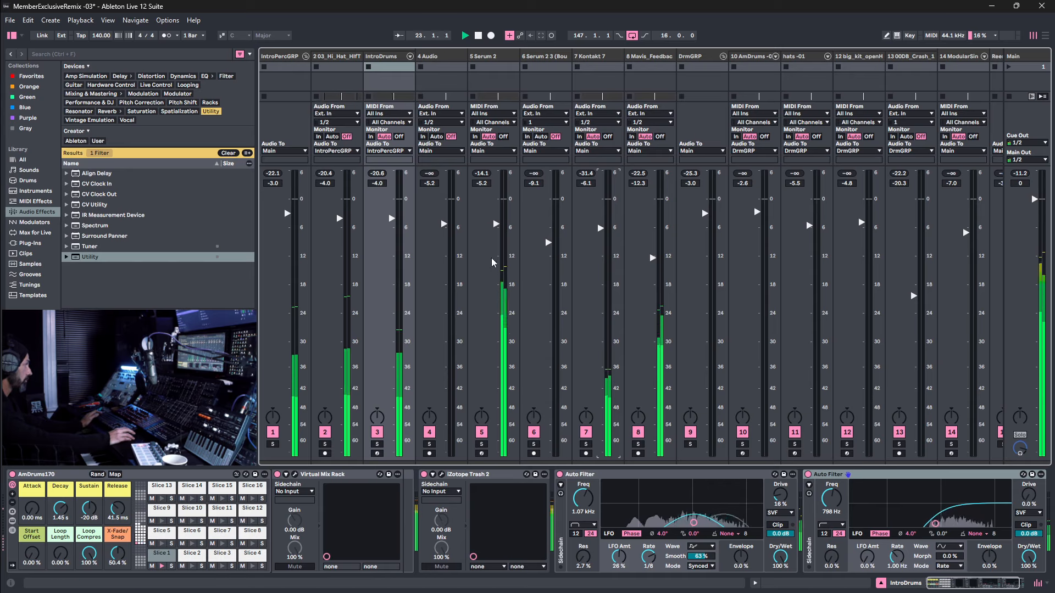
{"action": "left_click_drag", "start_coordinate": [391, 218], "coordinate": [391, 212]}
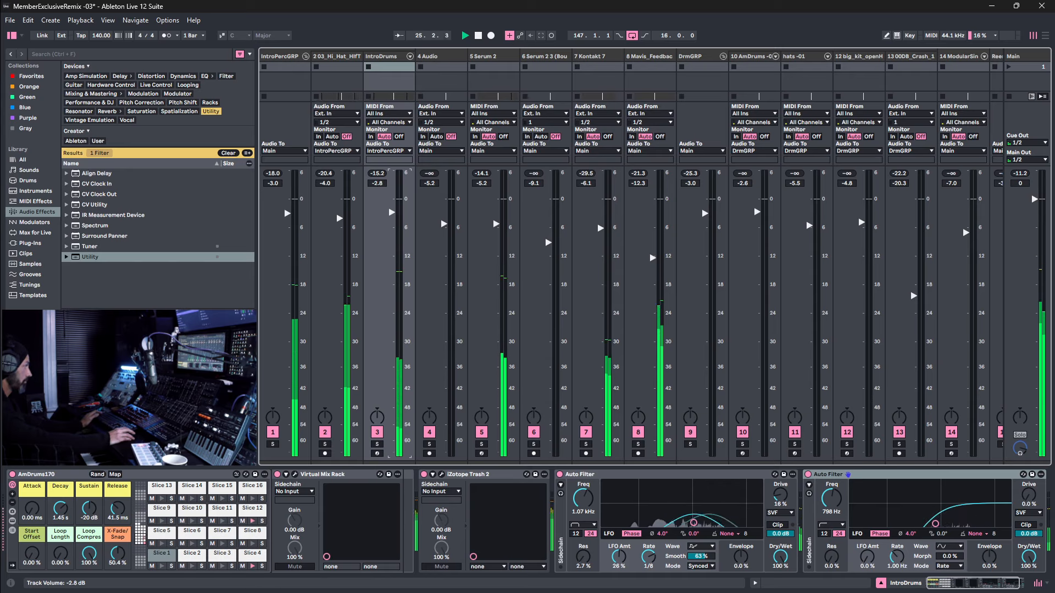
{"action": "left_click_drag", "start_coordinate": [600, 228], "coordinate": [609, 243]}
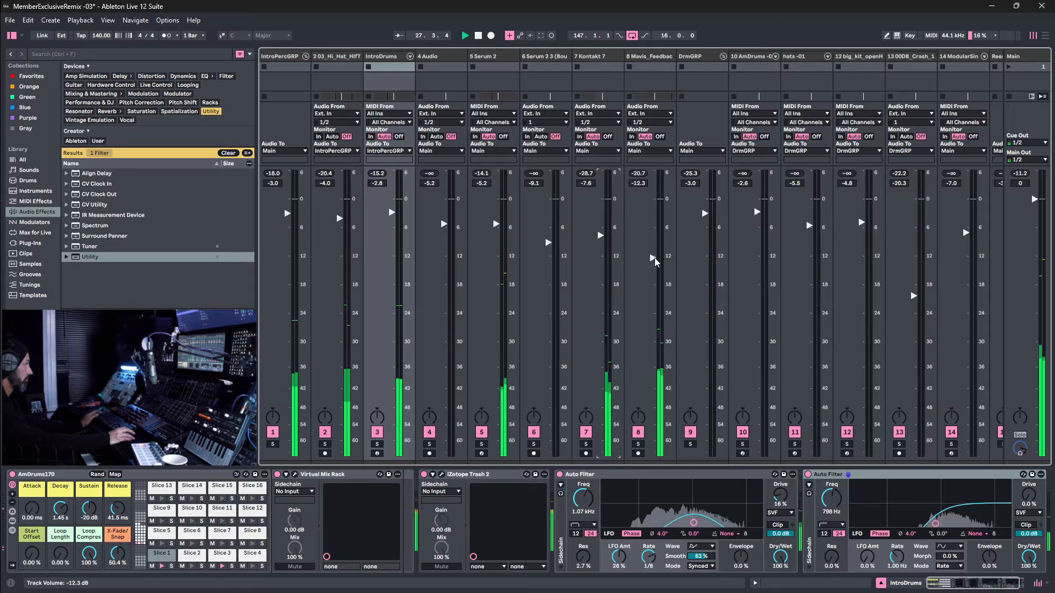
Add an EQ Eight after the effects on track 5 Serum 2 and make band 1 a low cut at about 86 Hz with Q 0.66.
{"action": "left_click", "coordinate": [490, 57]}
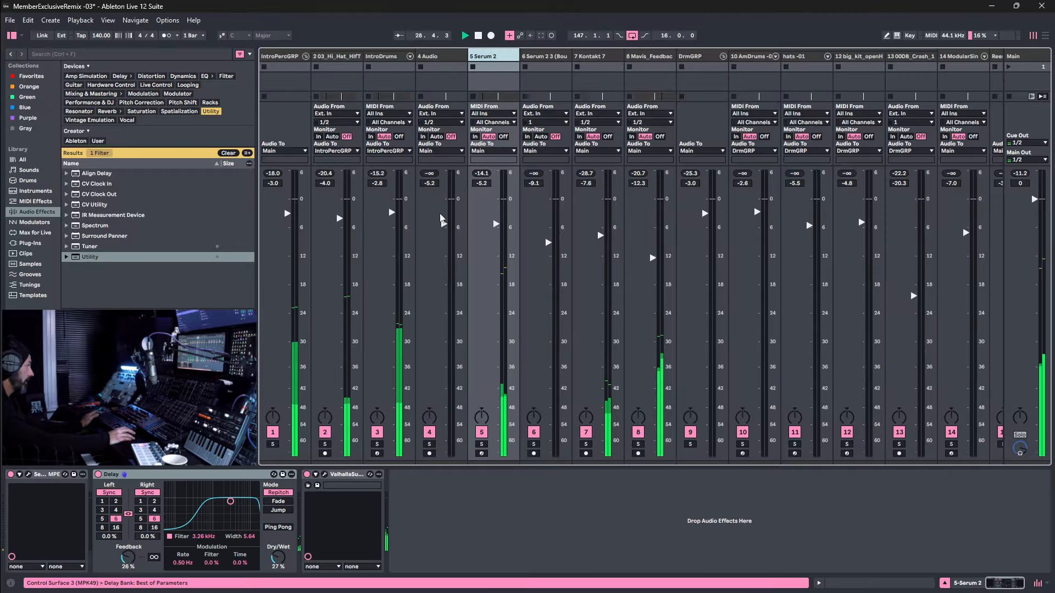
{"action": "left_click", "coordinate": [33, 212]}
{"action": "left_click", "coordinate": [217, 112]}
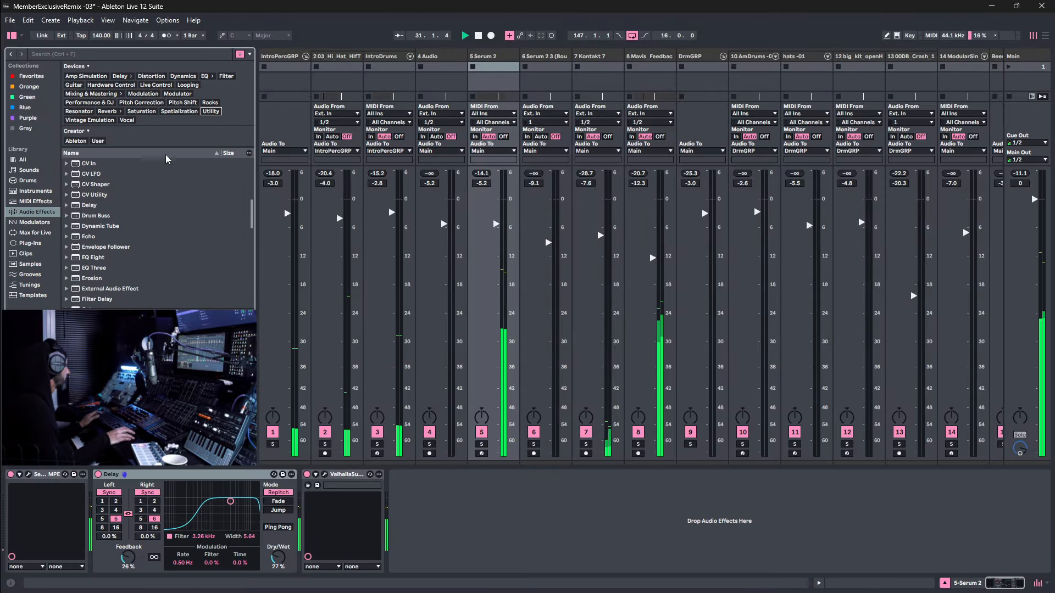
{"action": "left_click_drag", "start_coordinate": [98, 257], "coordinate": [474, 479]}
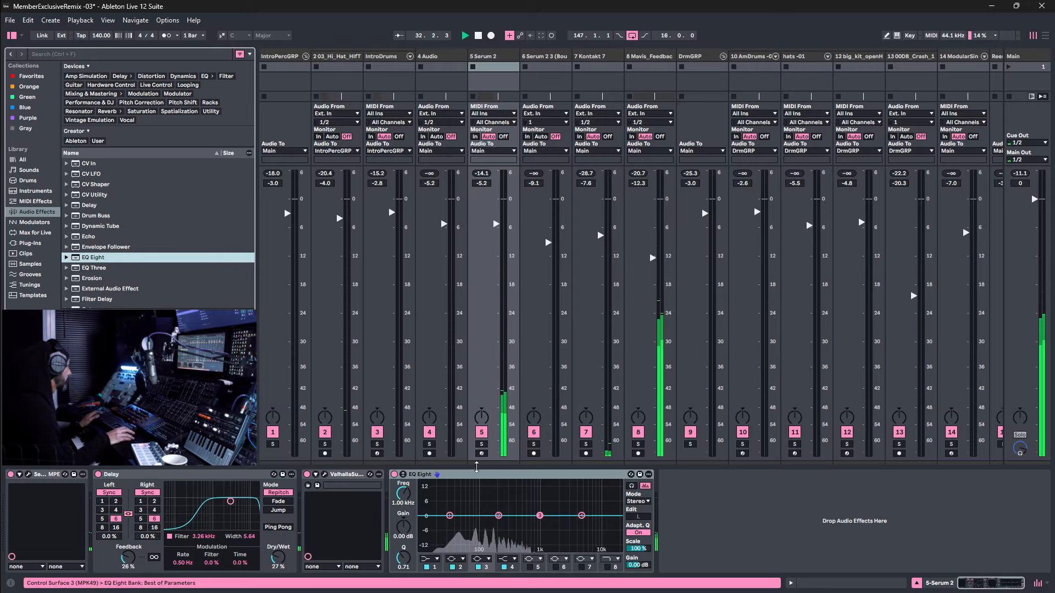
{"action": "left_click", "coordinate": [430, 559]}
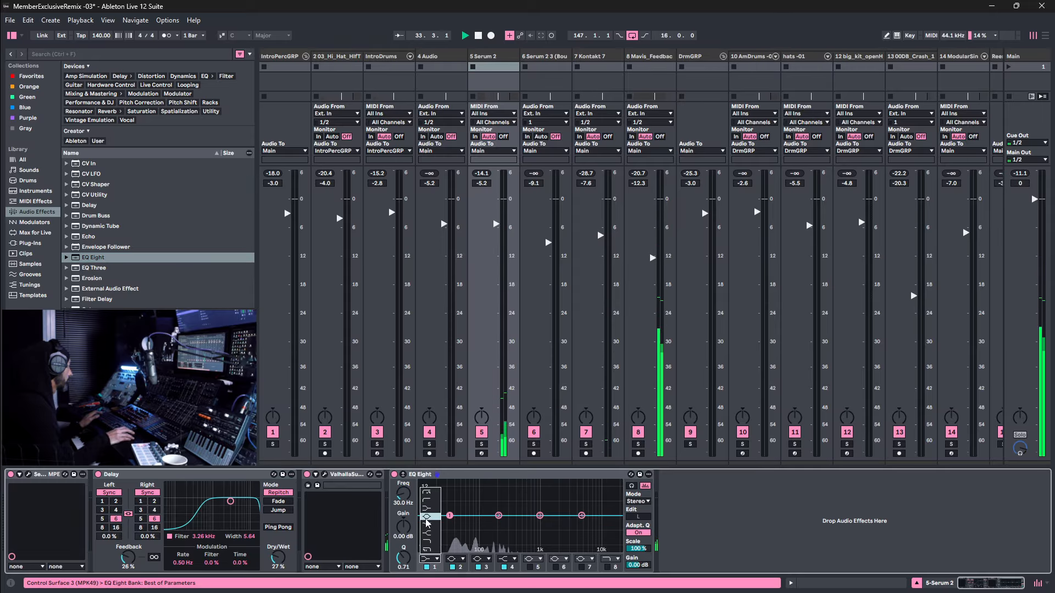
{"action": "left_click", "coordinate": [427, 501]}
{"action": "left_click_drag", "start_coordinate": [450, 525], "coordinate": [472, 524]}
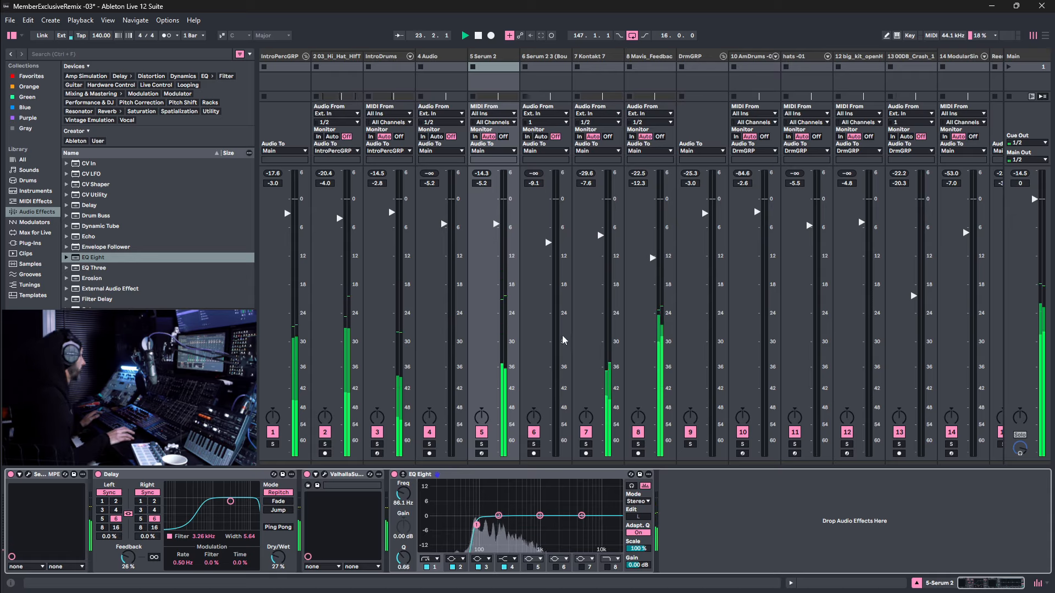
Raise the volume of track 5 Serum 2 to -3.7 dB and return to the arrangement.
{"action": "left_click_drag", "start_coordinate": [497, 225], "coordinate": [496, 218]}
{"action": "left_click", "coordinate": [817, 524]}
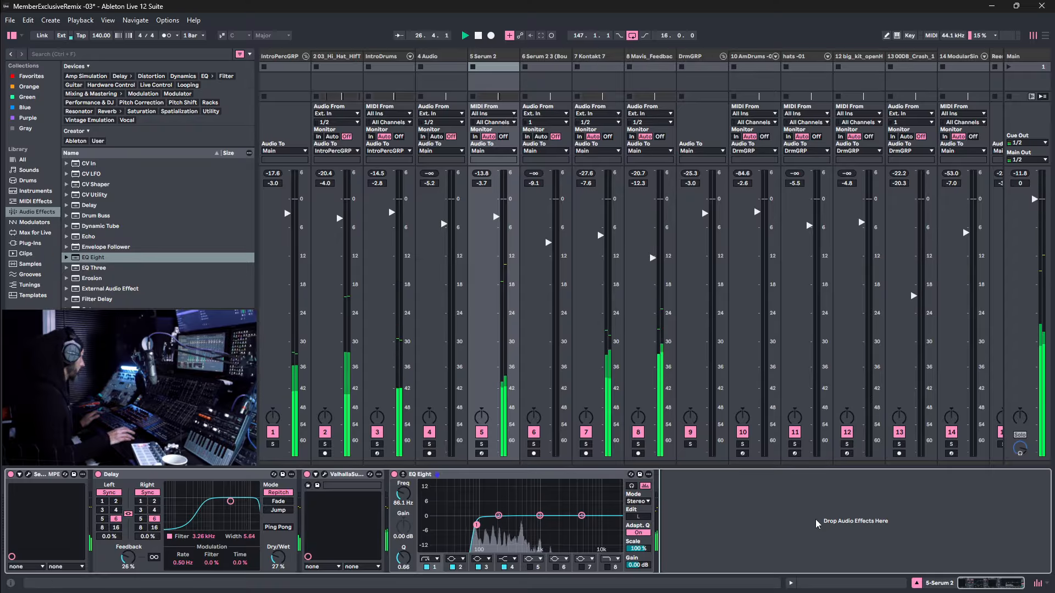
{"action": "key", "text": "Tab"}
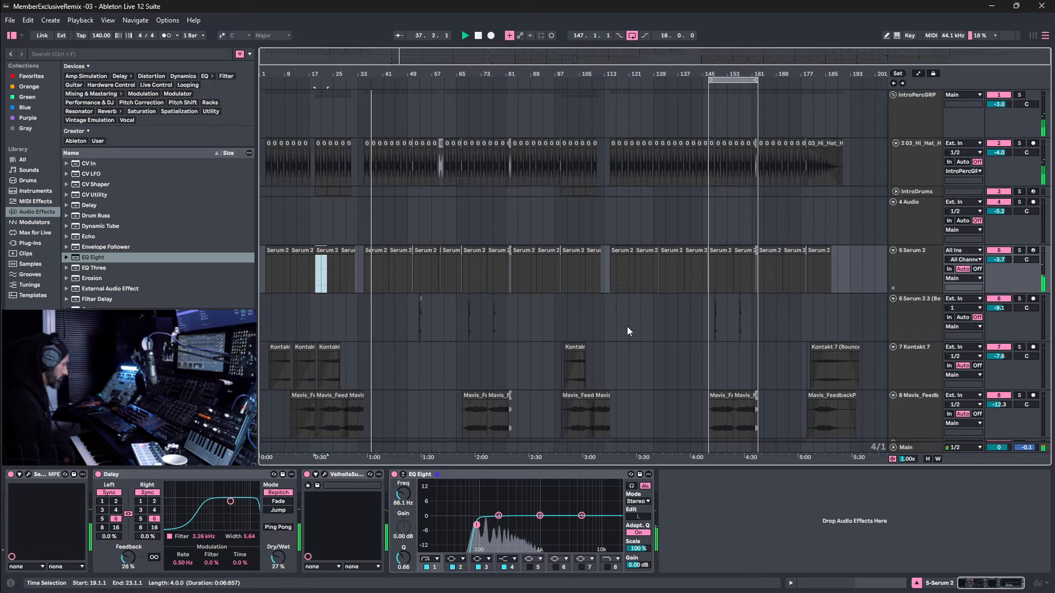
Lower the DrmGRP volume to -4.8 dB in the mixer while the drop plays.
{"action": "key", "text": "Tab"}
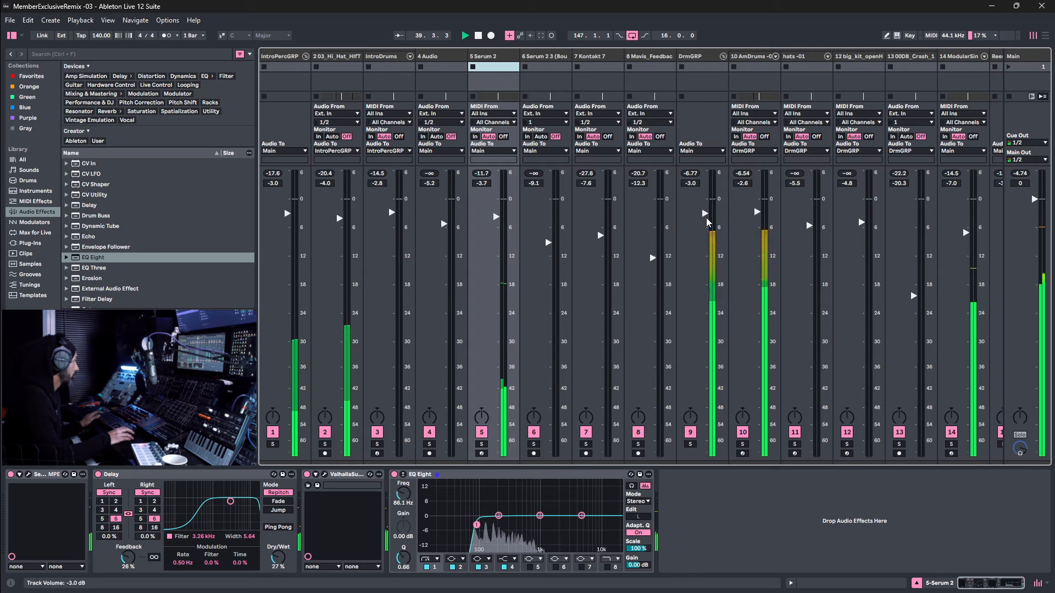
{"action": "left_click_drag", "start_coordinate": [706, 221], "coordinate": [706, 225]}
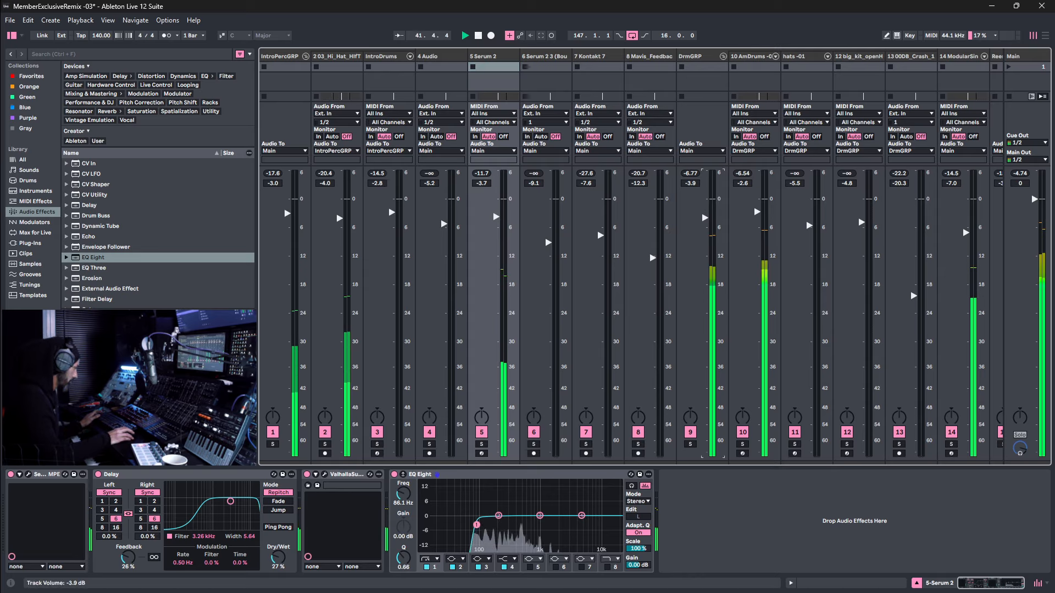
{"action": "left_click_drag", "start_coordinate": [706, 219], "coordinate": [705, 222]}
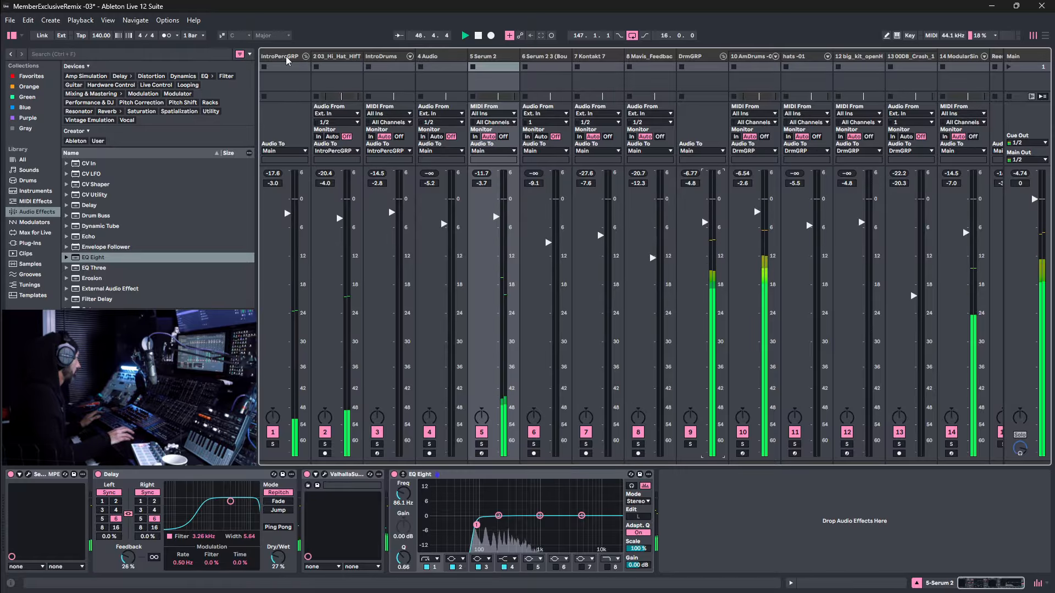
Select all top-level tracks and groups and raise their volumes together slightly, bringing DrmGRP to -4.5 dB.
{"action": "left_click", "coordinate": [494, 58]}
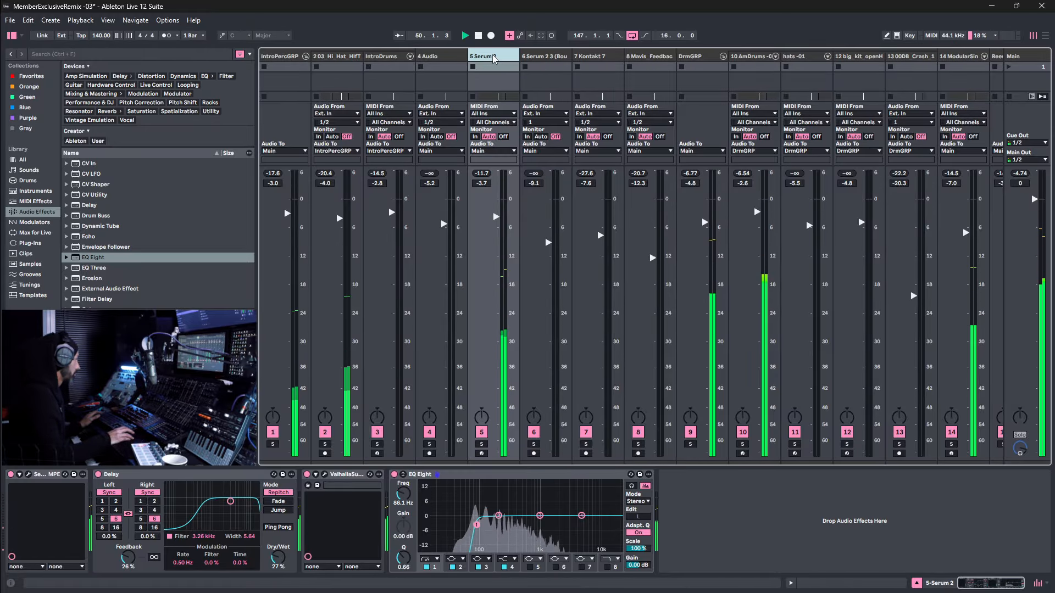
{"action": "key", "text": "ctrl+a"}
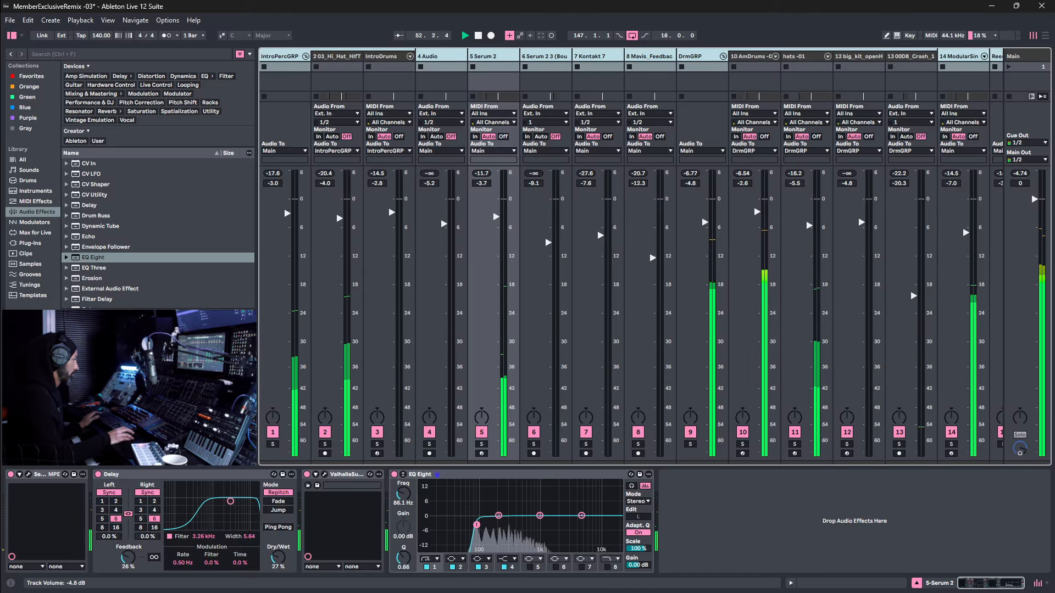
{"action": "left_click", "coordinate": [703, 229]}
{"action": "left_click_drag", "start_coordinate": [705, 222], "coordinate": [705, 221]}
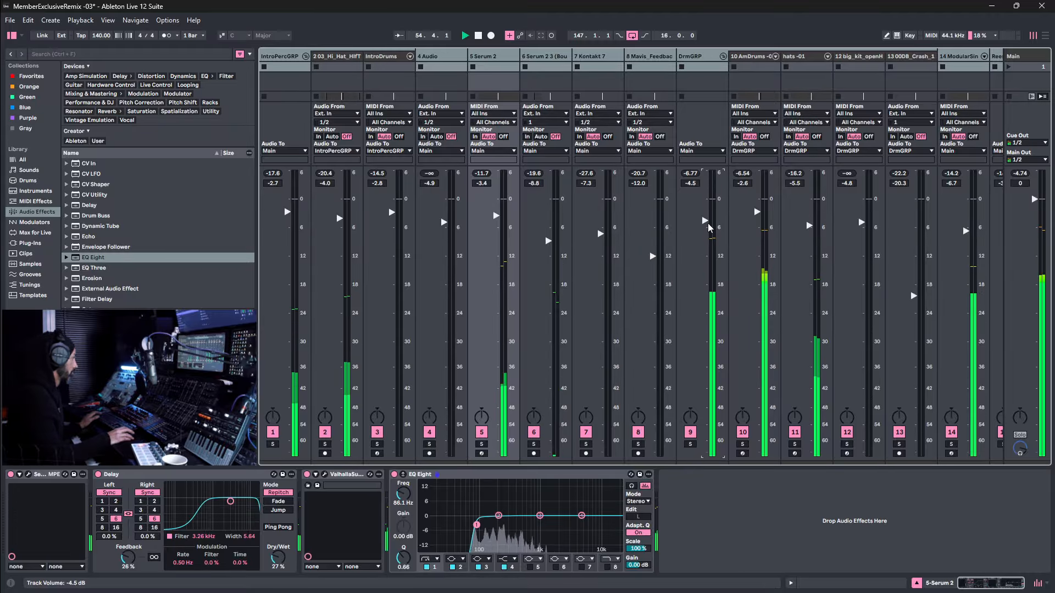
Reduce the selection to DrmGRP, return to the arrangement and save the set.
{"action": "left_click", "coordinate": [700, 58]}
{"action": "key", "text": "Right"}
{"action": "key", "text": "Left"}
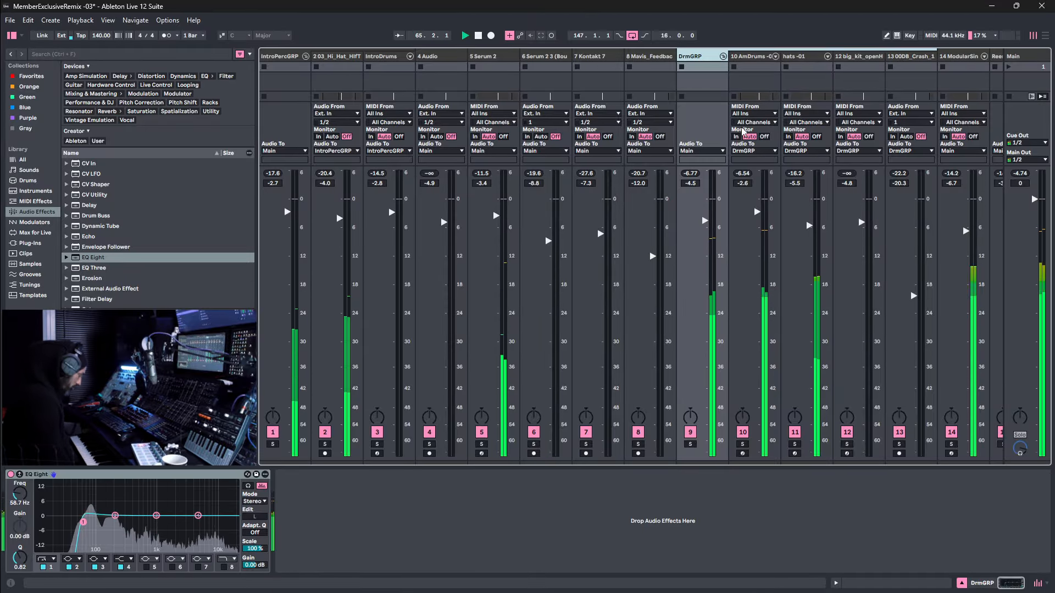
{"action": "key", "text": "Tab"}
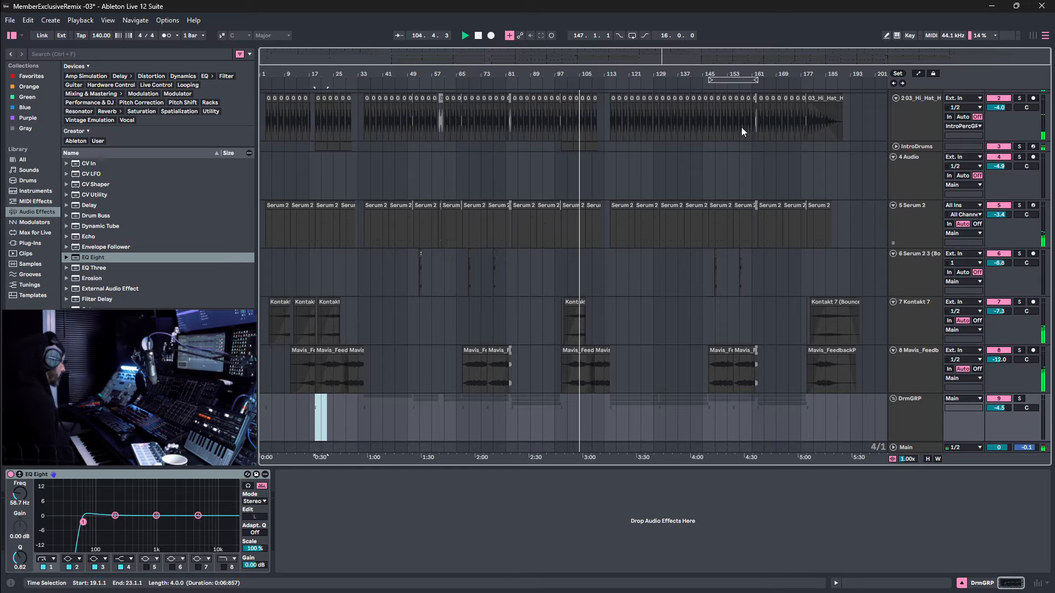
{"action": "key", "text": "ctrl+s"}
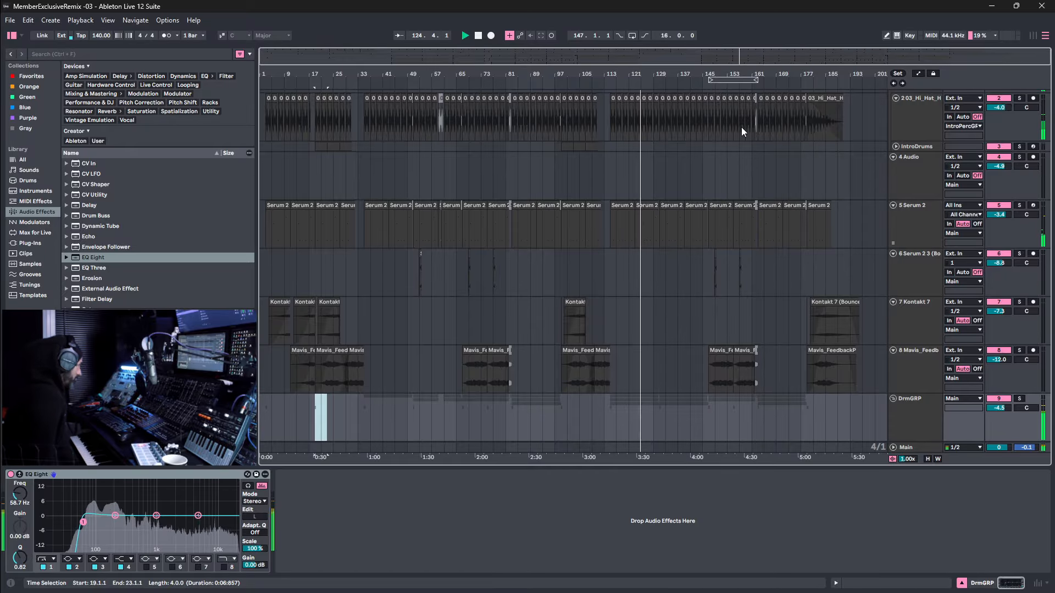
Raise the track 12 open hi-hat volume to -3.1 dB, return to the arrangement and place the insert marker at bar 189 on the Serum 2 3 track.
{"action": "key", "text": "Tab"}
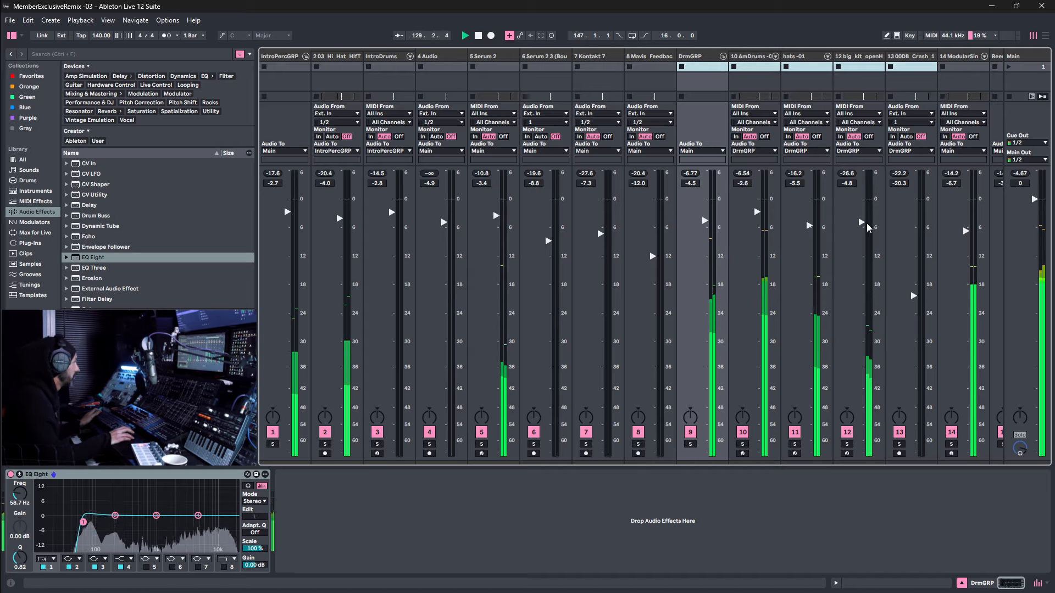
{"action": "left_click_drag", "start_coordinate": [861, 222], "coordinate": [861, 215]}
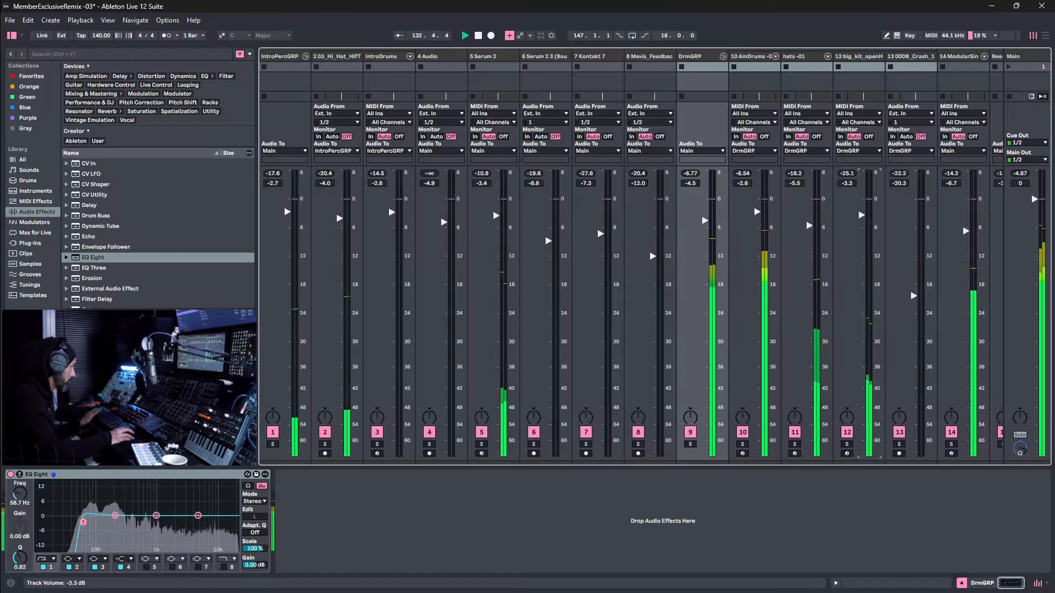
{"action": "left_click_drag", "start_coordinate": [861, 214], "coordinate": [863, 214]}
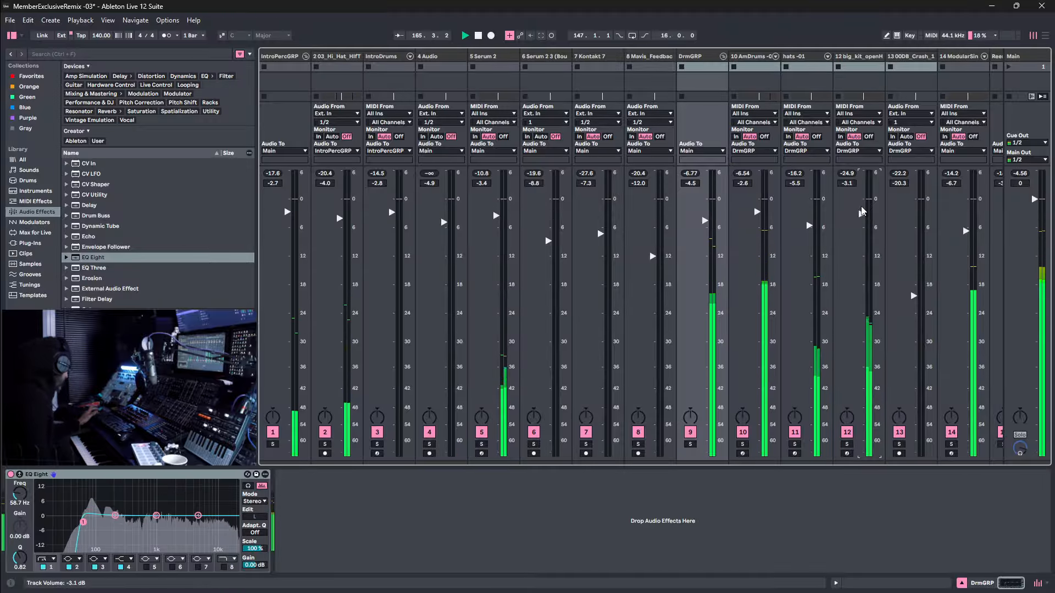
{"action": "key", "text": "Tab"}
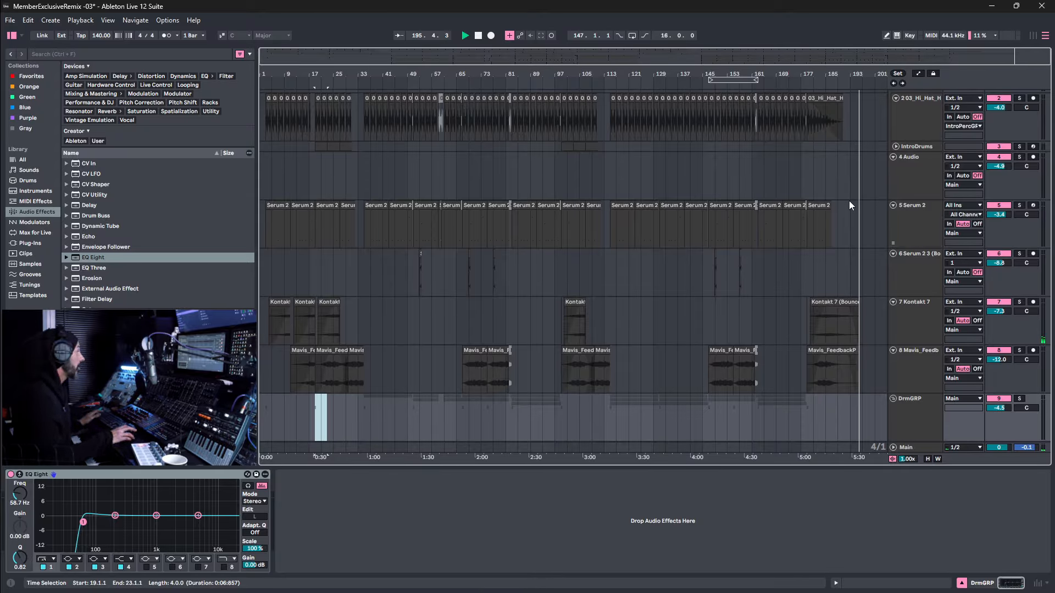
{"action": "left_click", "coordinate": [836, 266]}
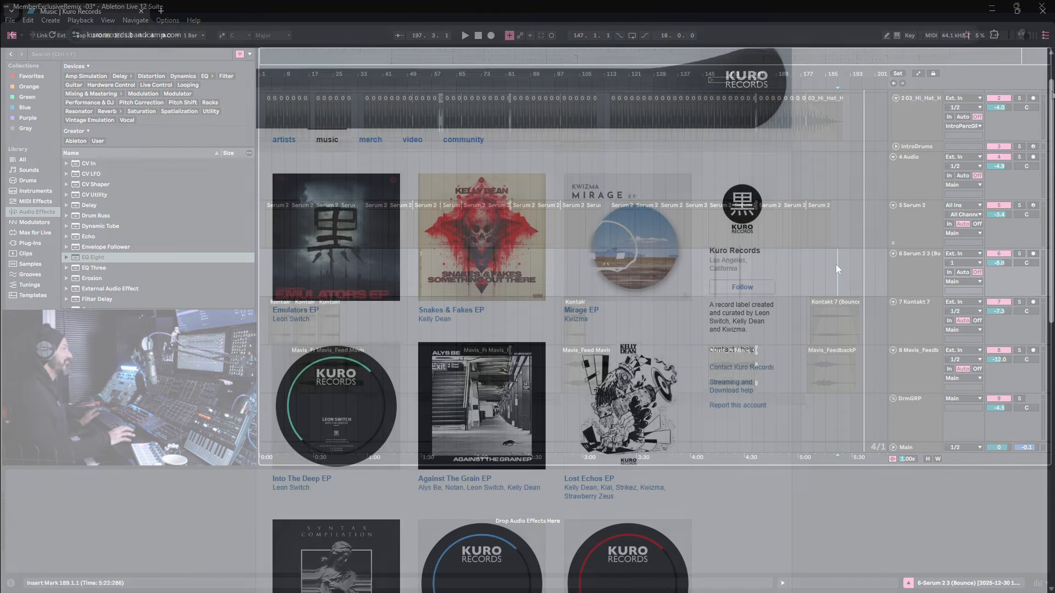
Switch to the browser and look through the releases on the Kuro Records Bandcamp music page.
{"action": "scroll", "coordinate": [527, 275], "scroll_direction": "down", "scroll_amount": 2}
{"action": "left_click_drag", "start_coordinate": [1051, 124], "coordinate": [1051, 139]}
{"action": "left_click_drag", "start_coordinate": [1051, 139], "coordinate": [1052, 155]}
{"action": "left_click_drag", "start_coordinate": [1052, 155], "coordinate": [1051, 172]}
{"action": "left_click_drag", "start_coordinate": [1051, 171], "coordinate": [1052, 87]}
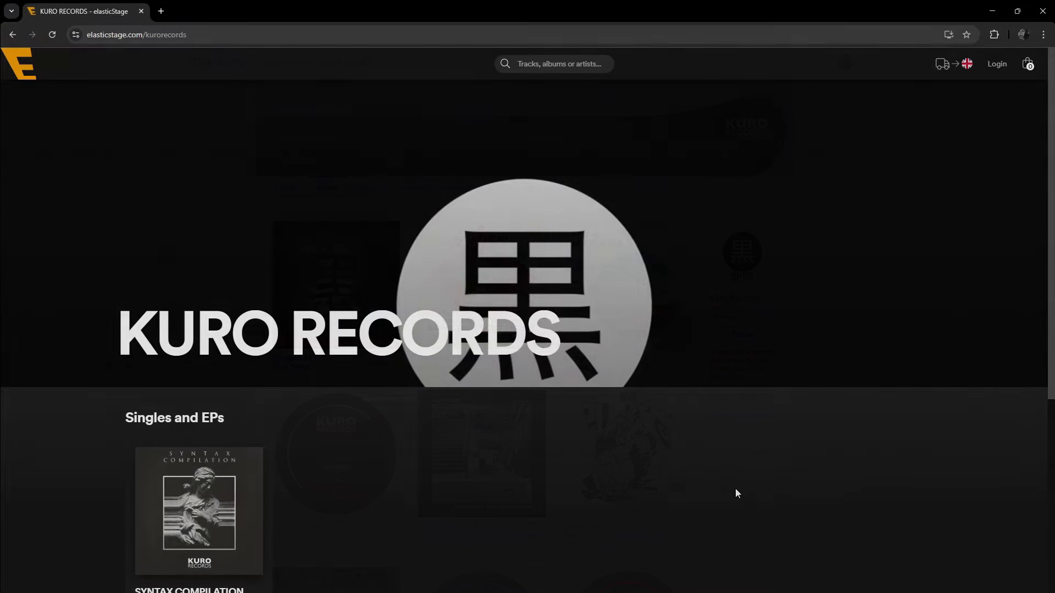
Open Syntax Compilation on the Kuro Records elasticStage page, review its track list and details, and add the 12" vinyl to the basket.
{"action": "scroll", "coordinate": [810, 482], "scroll_direction": "down", "scroll_amount": 2}
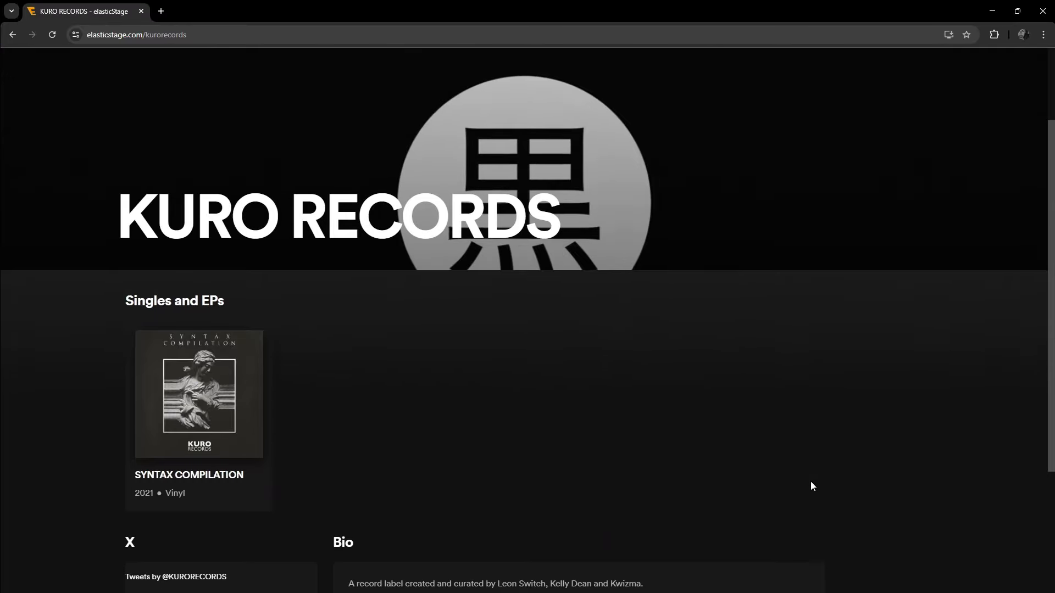
{"action": "scroll", "coordinate": [812, 485], "scroll_direction": "down", "scroll_amount": 2}
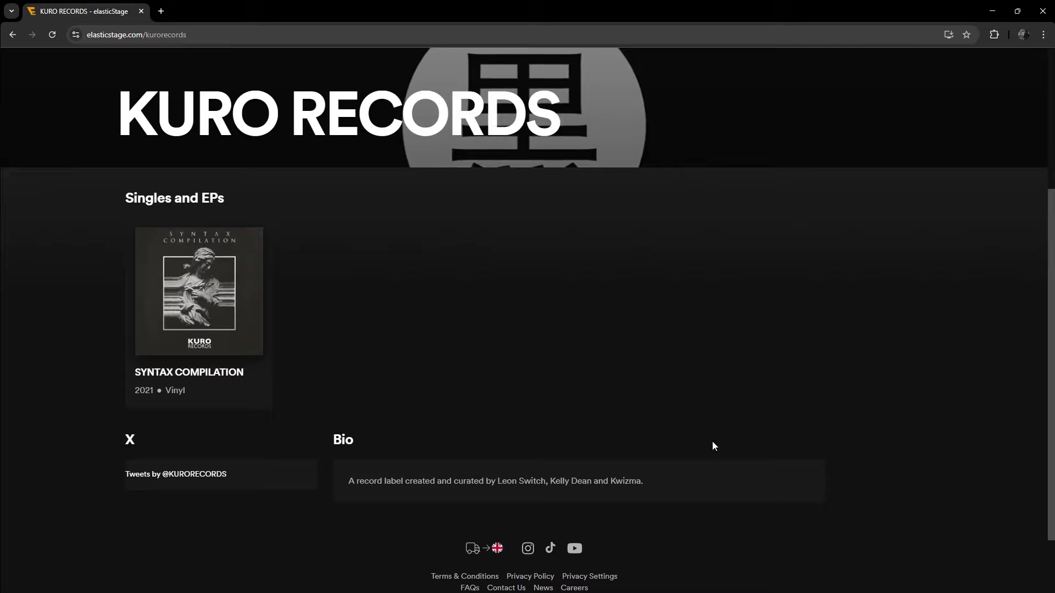
{"action": "left_click", "coordinate": [218, 299]}
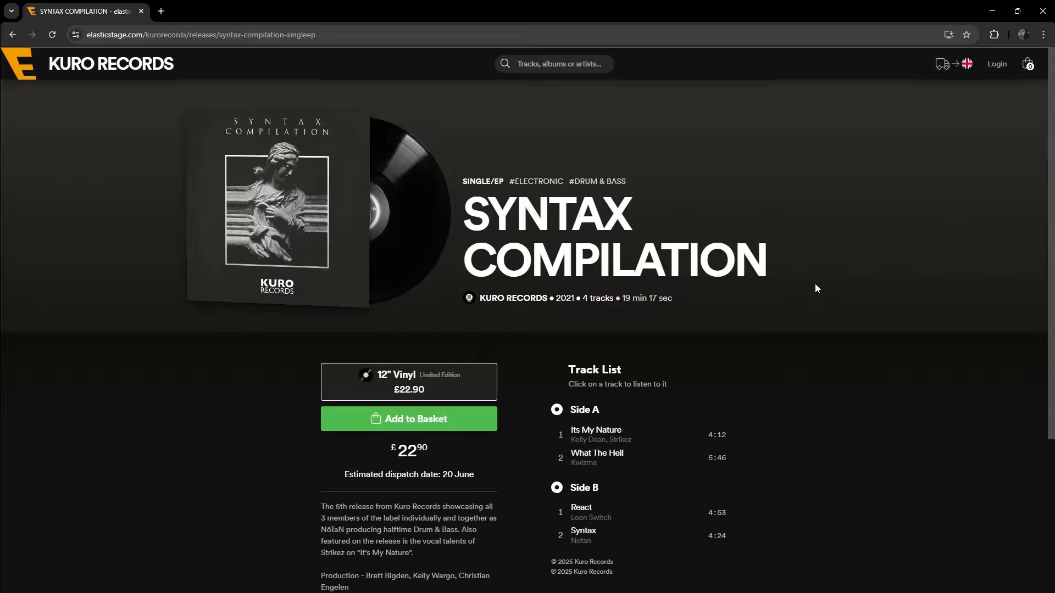
{"action": "scroll", "coordinate": [815, 288], "scroll_direction": "down", "scroll_amount": 3}
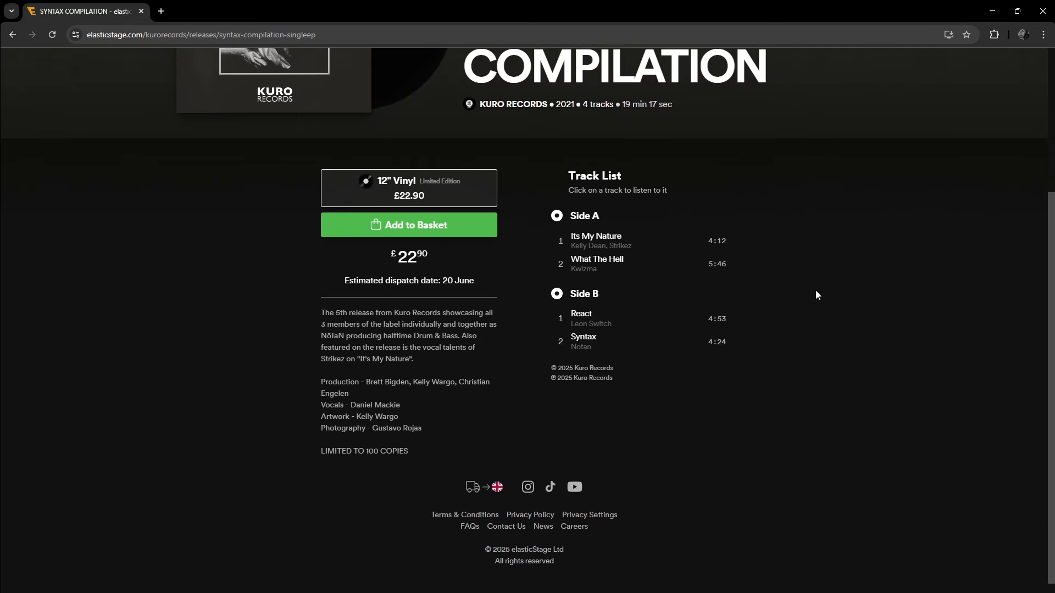
{"action": "scroll", "coordinate": [816, 294], "scroll_direction": "up", "scroll_amount": 3}
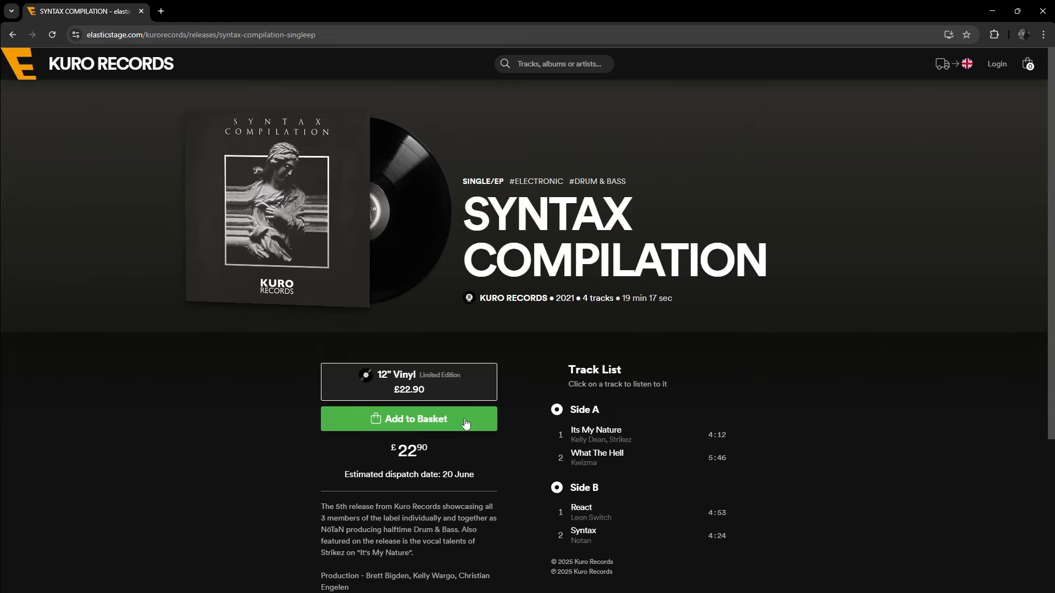
{"action": "left_click", "coordinate": [425, 422]}
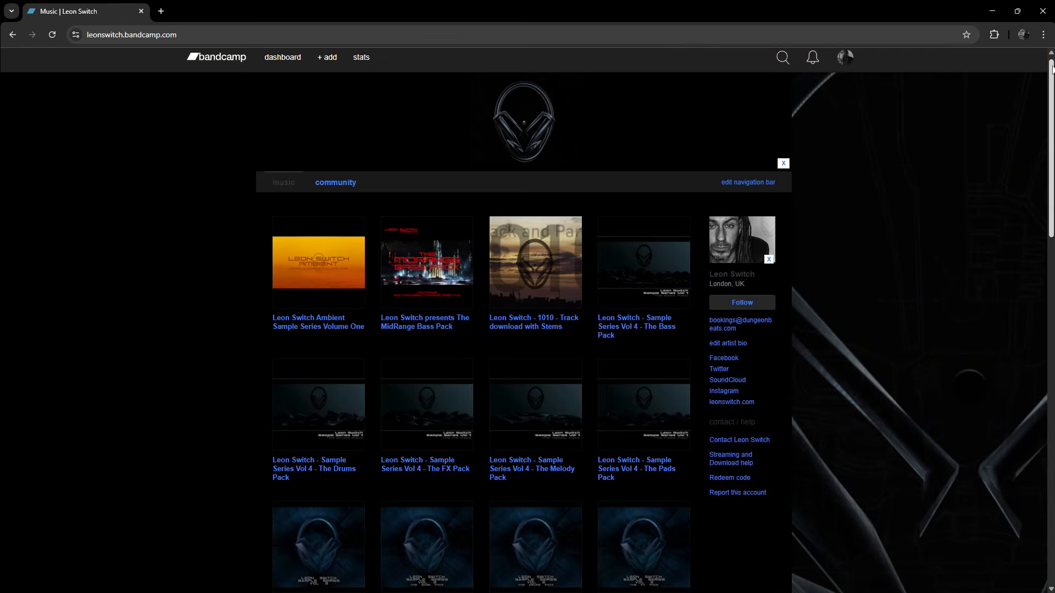
View the sample packs listed on the Leon Switch Bandcamp music page.
{"action": "mouse_move", "coordinate": [1051, 68]}
{"action": "left_mouse_down"}
{"action": "mouse_move", "coordinate": [1051, 353]}
{"action": "mouse_move", "coordinate": [1052, 69]}
{"action": "left_mouse_up"}
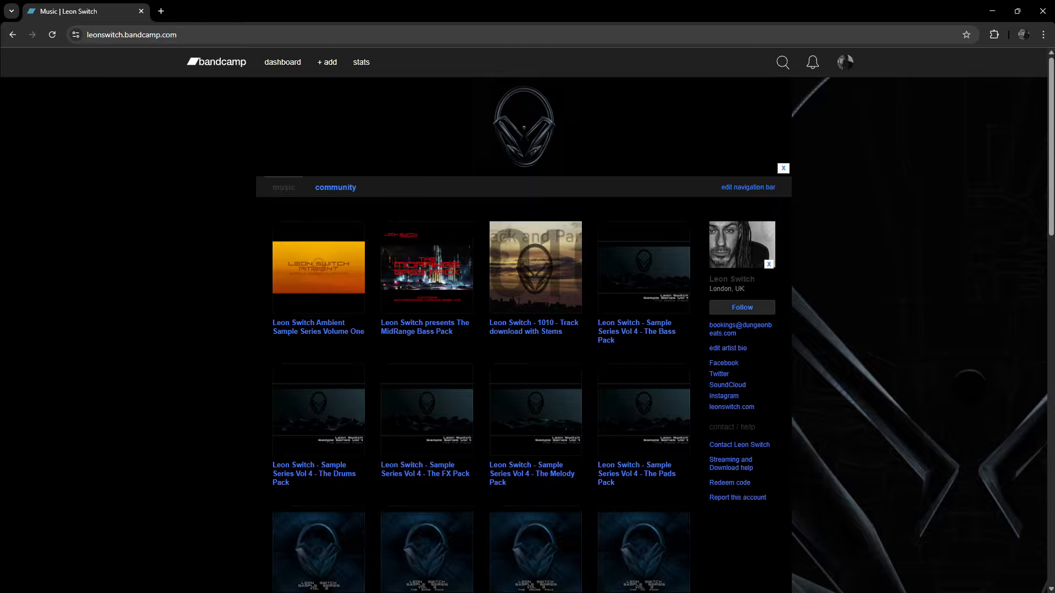